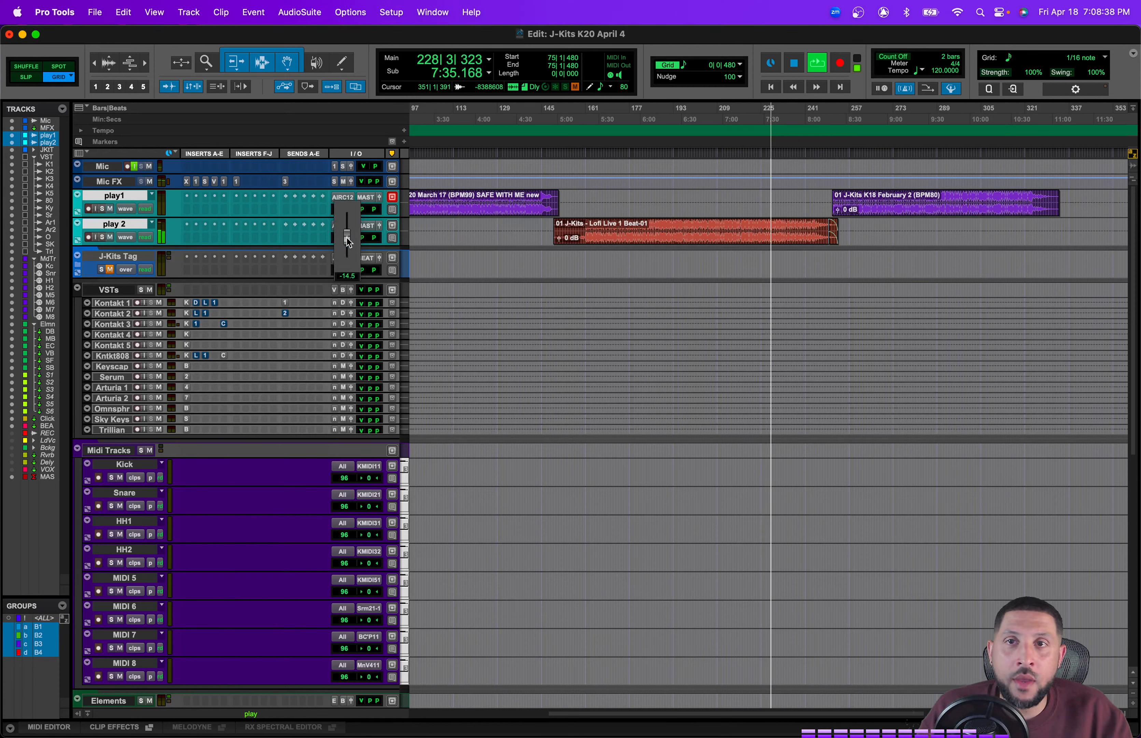
Step: Pull play1's volume fader fully down and audition playback from the session start
drag(345, 214, 344, 213)
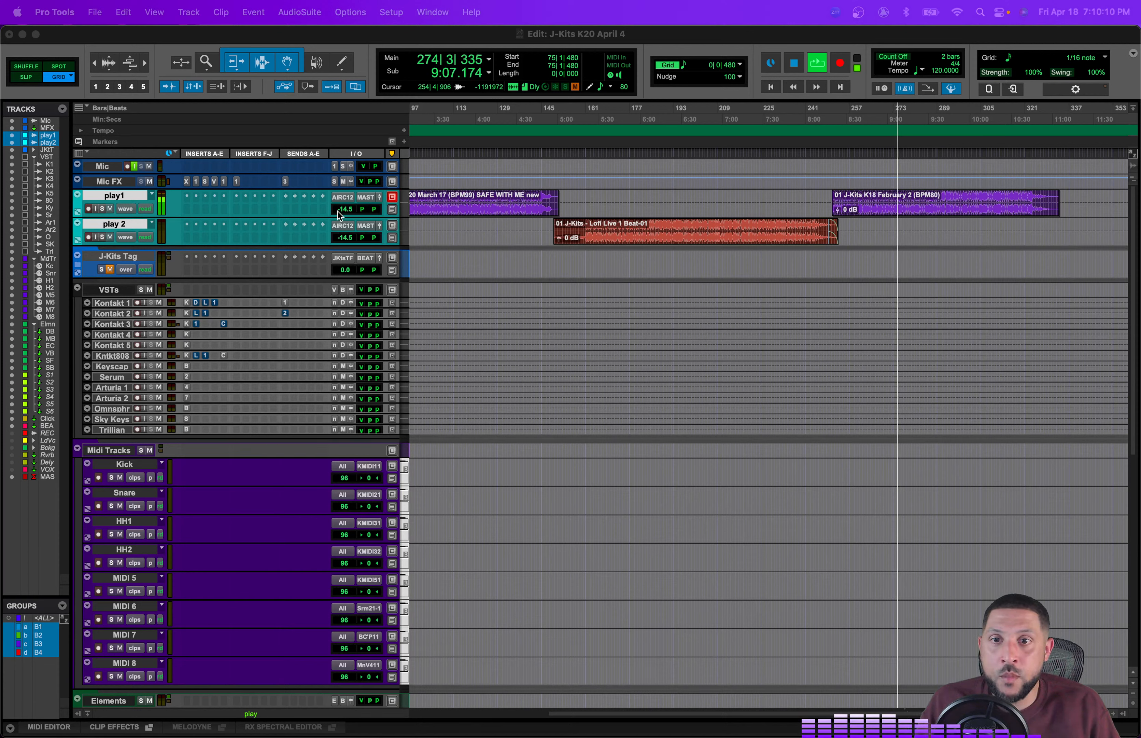
drag(340, 215, 346, 267)
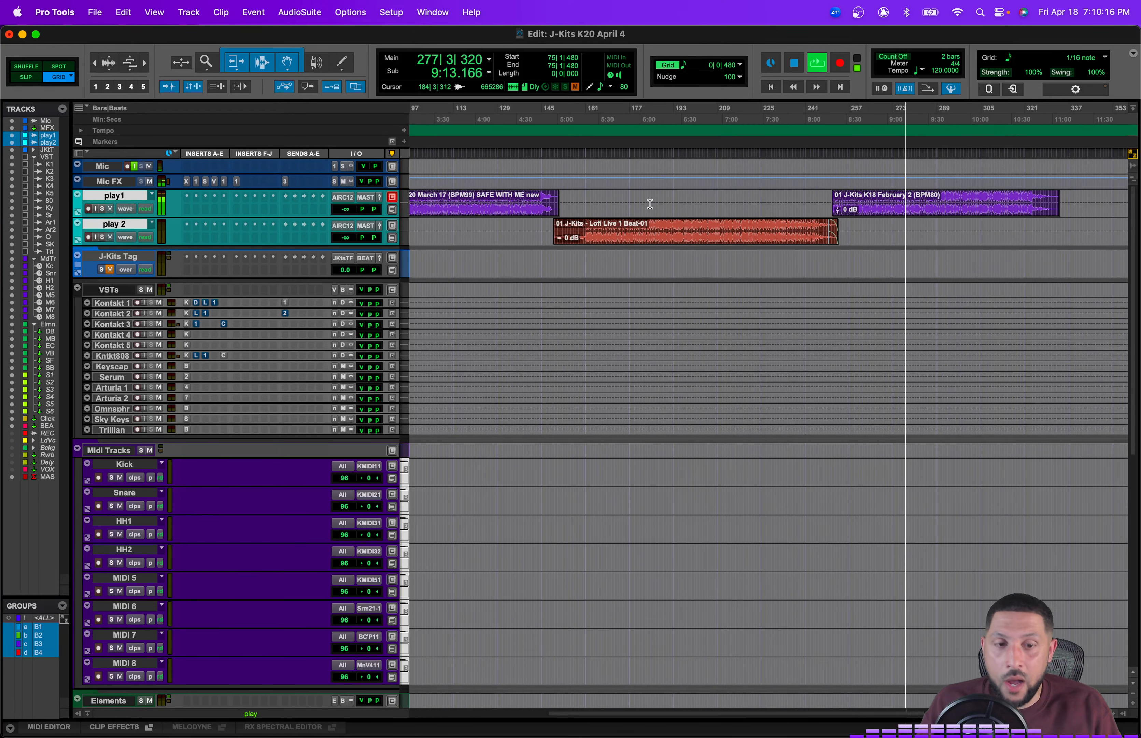
key(space)
key(Return)
key(space)
Step: Set play1's volume to -19.7 dB and play 2's volume to -20.6 dB
drag(353, 212, 353, 194)
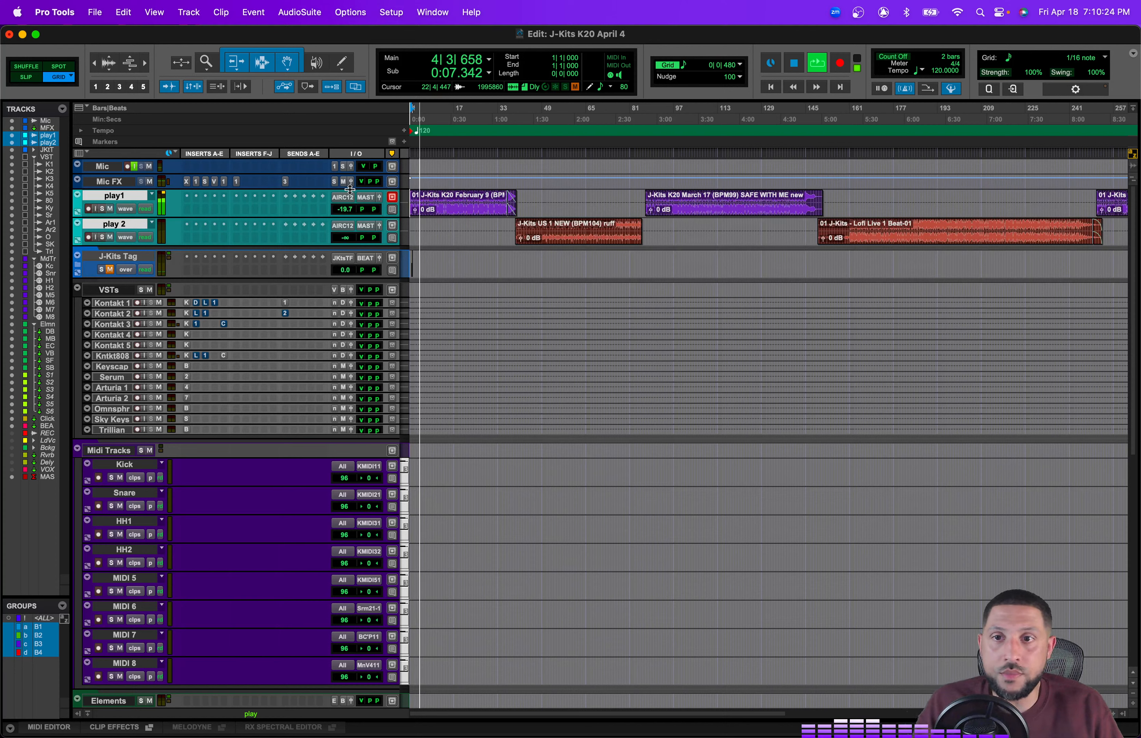
drag(346, 211, 346, 208)
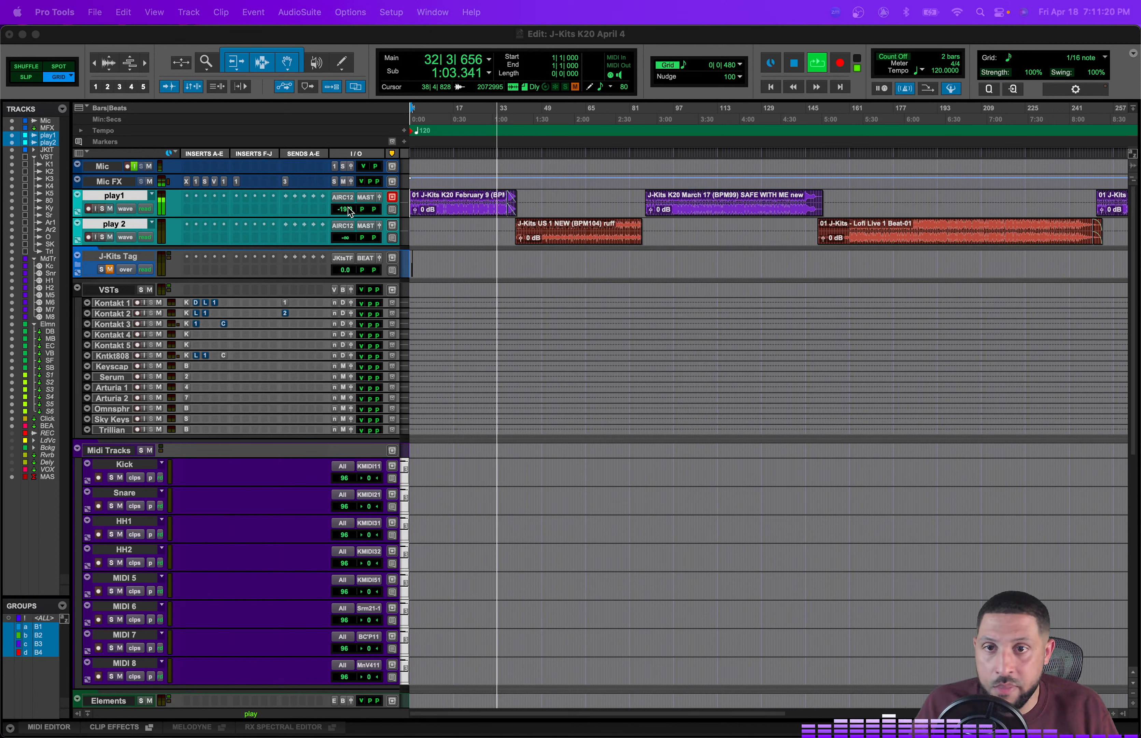
mouse_move(347, 209)
mouse_down()
mouse_move(348, 242)
mouse_move(348, 218)
mouse_up()
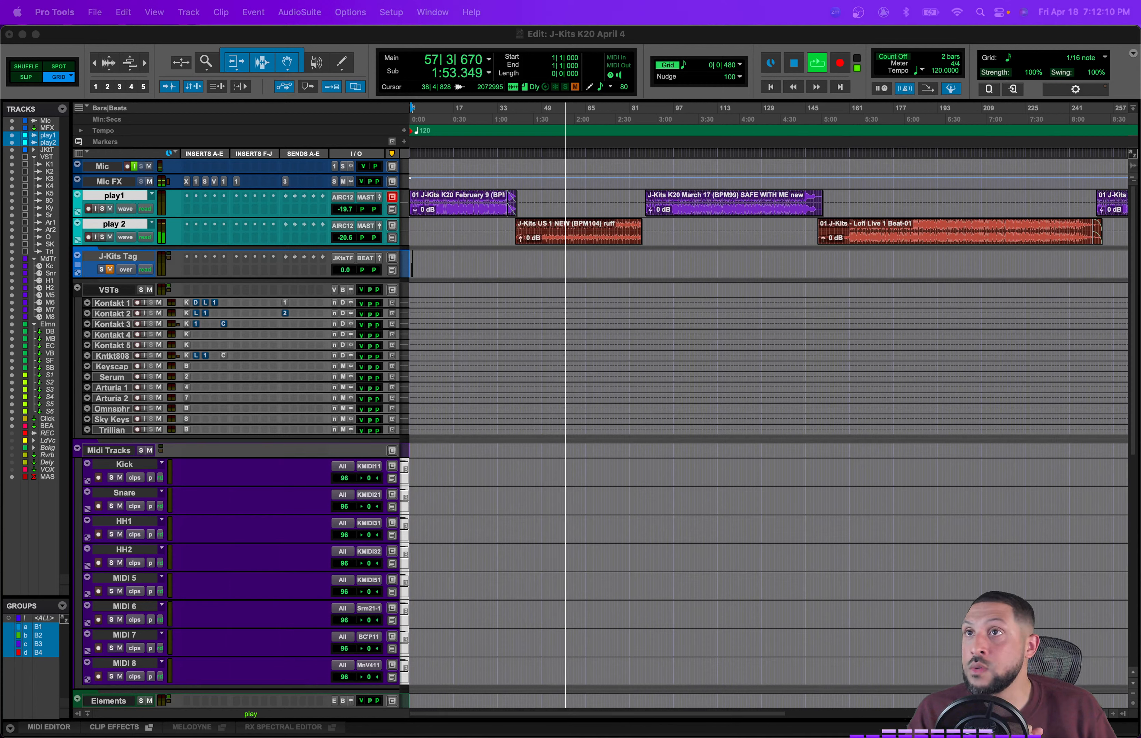
Step: Toggle the mute buttons on play 2 and play1 and start playback
click(110, 237)
click(110, 210)
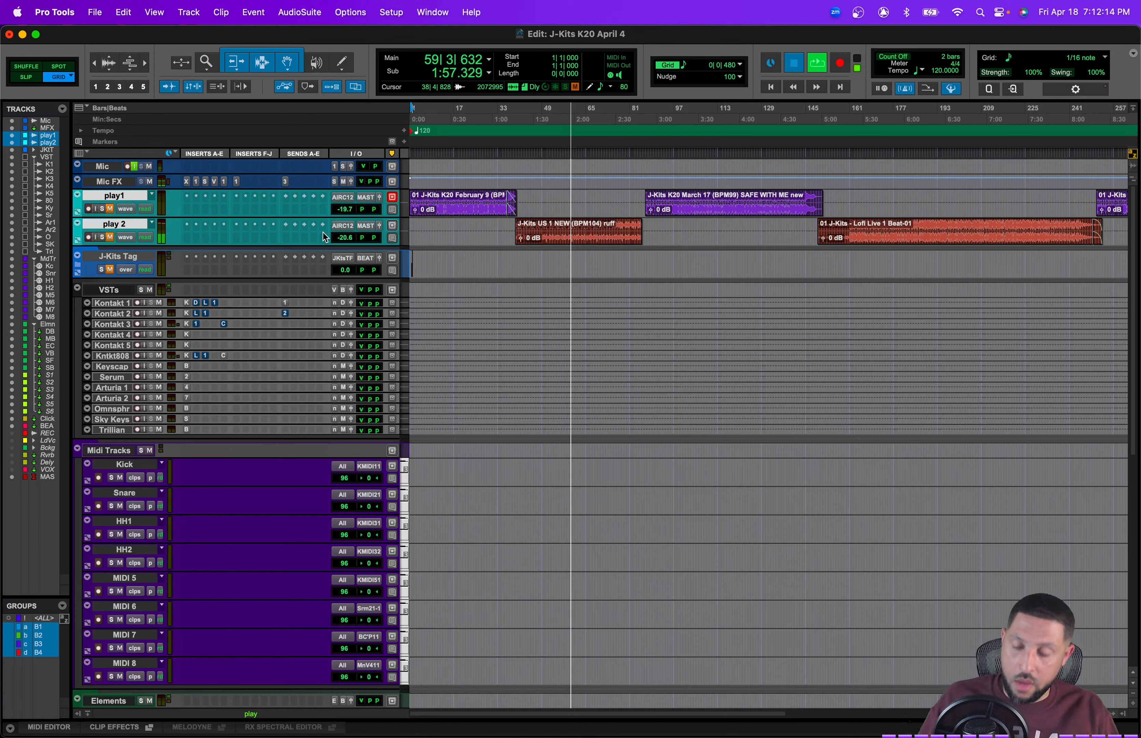
key(space)
Step: Select the empty stretch between clips on play1's timeline, return to the start and save the session
double_click(587, 200)
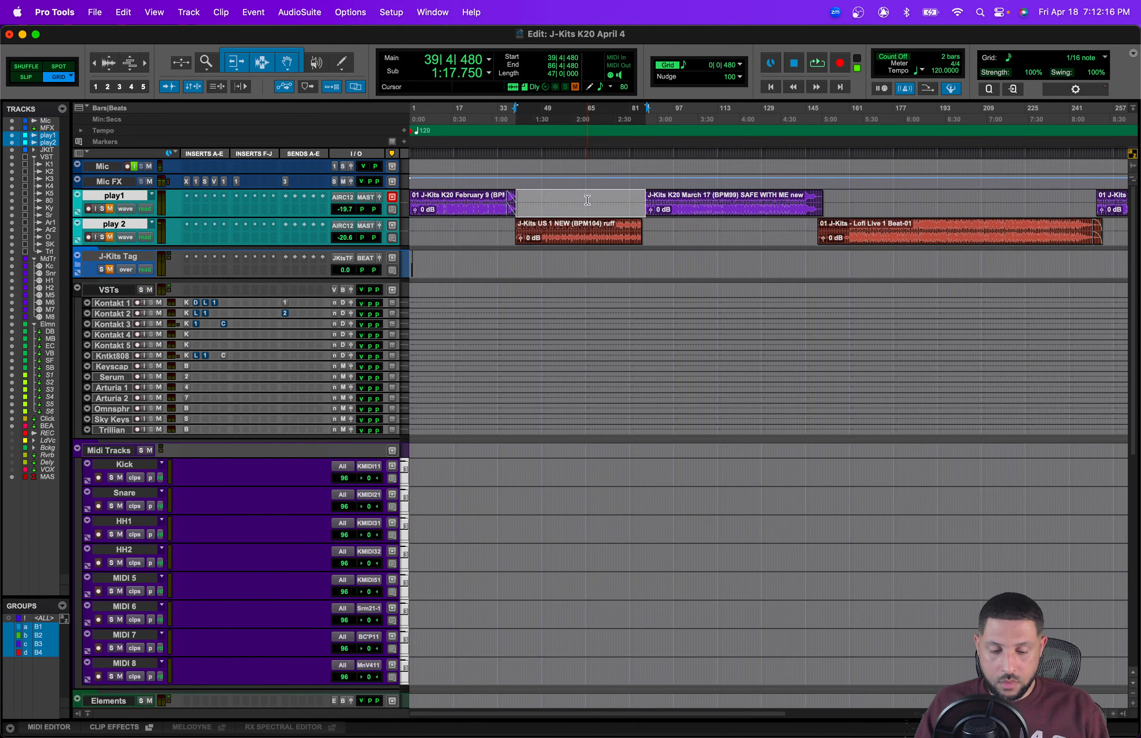
key(Return)
key(super+s)
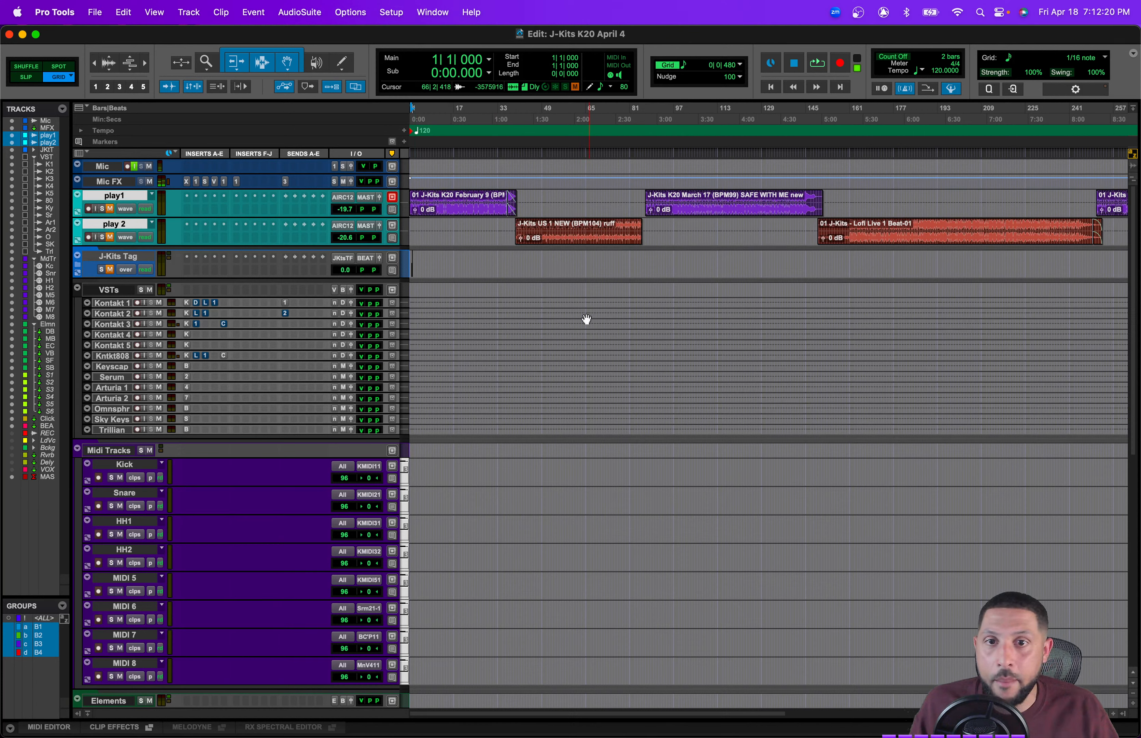
click(115, 256)
click(116, 223)
click(115, 195)
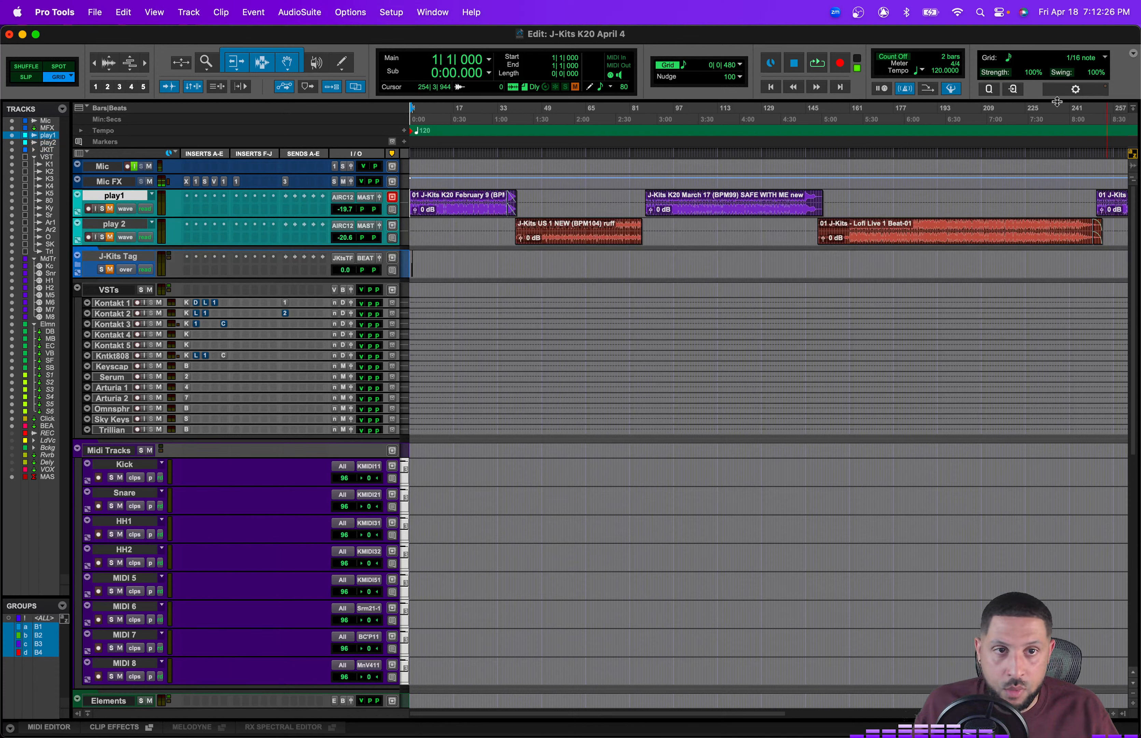
click(1076, 90)
click(1076, 89)
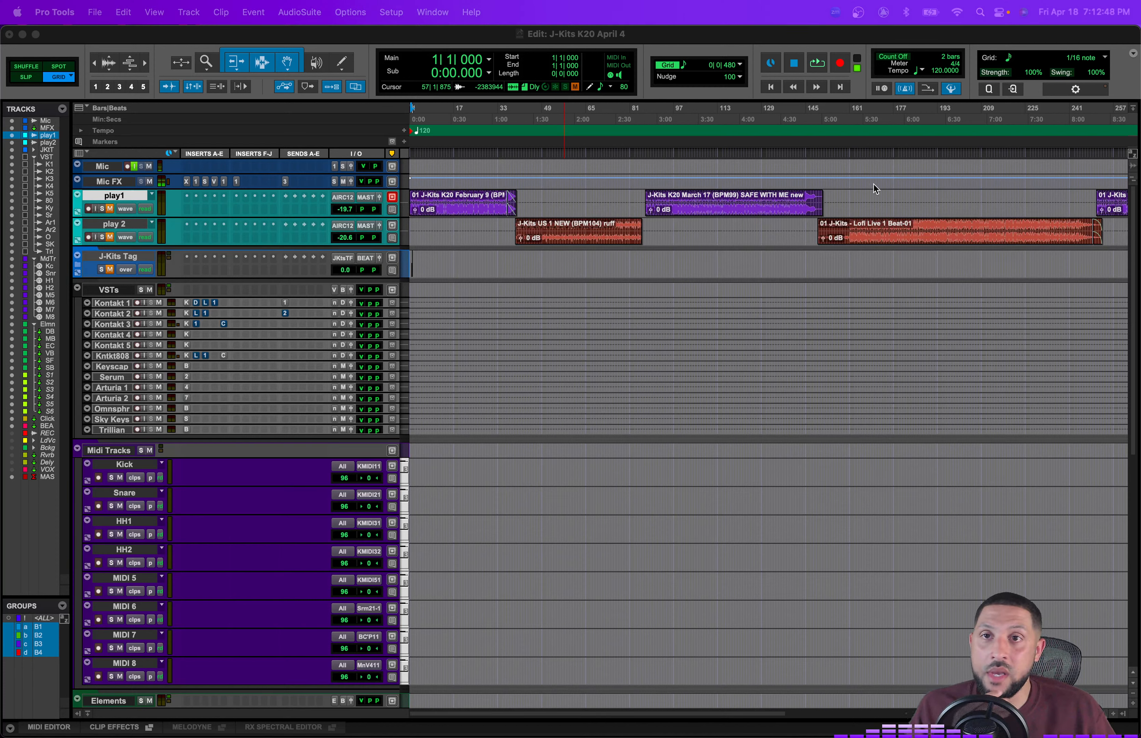
Step: Scroll through the full track list down to the master track and back to the top
scroll(261, 265, down, 6)
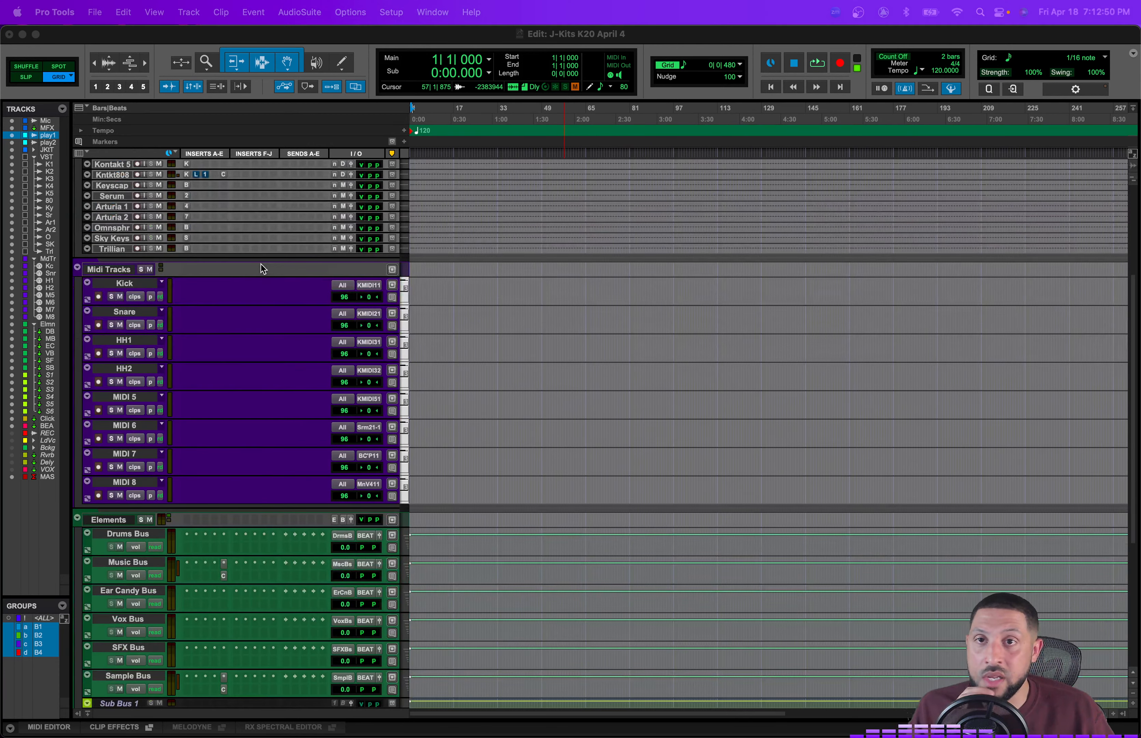
scroll(359, 296, down, 5)
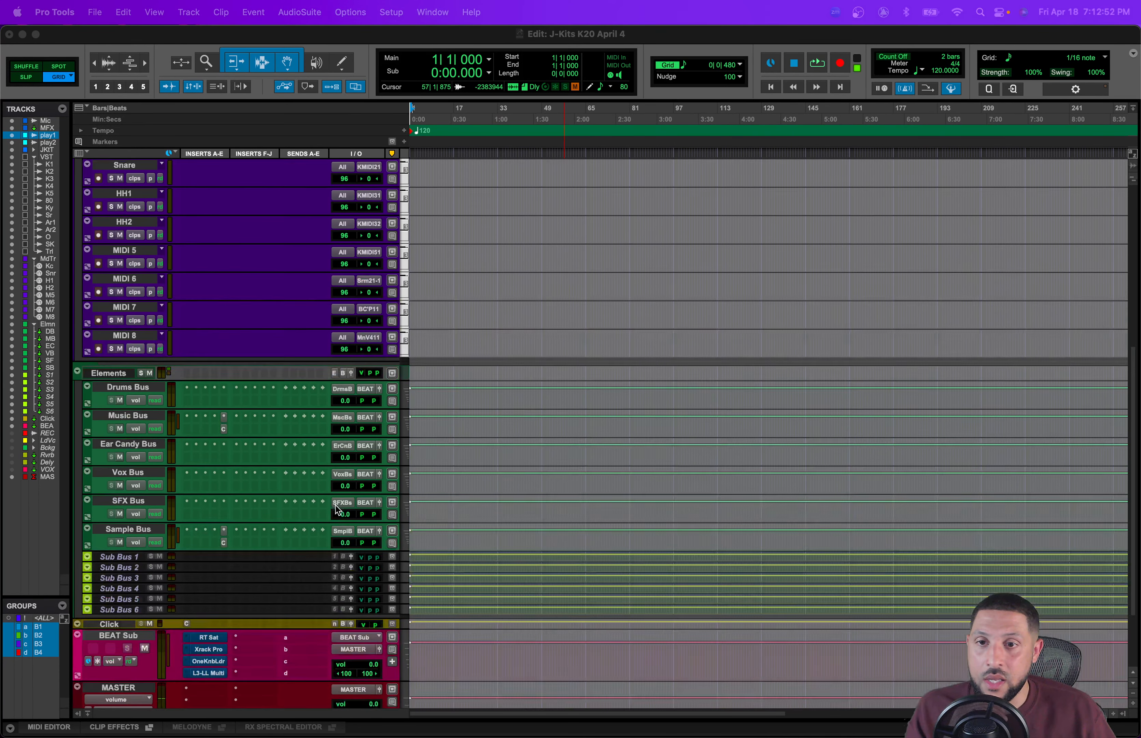
scroll(337, 509, up, 4)
scroll(335, 505, up, 7)
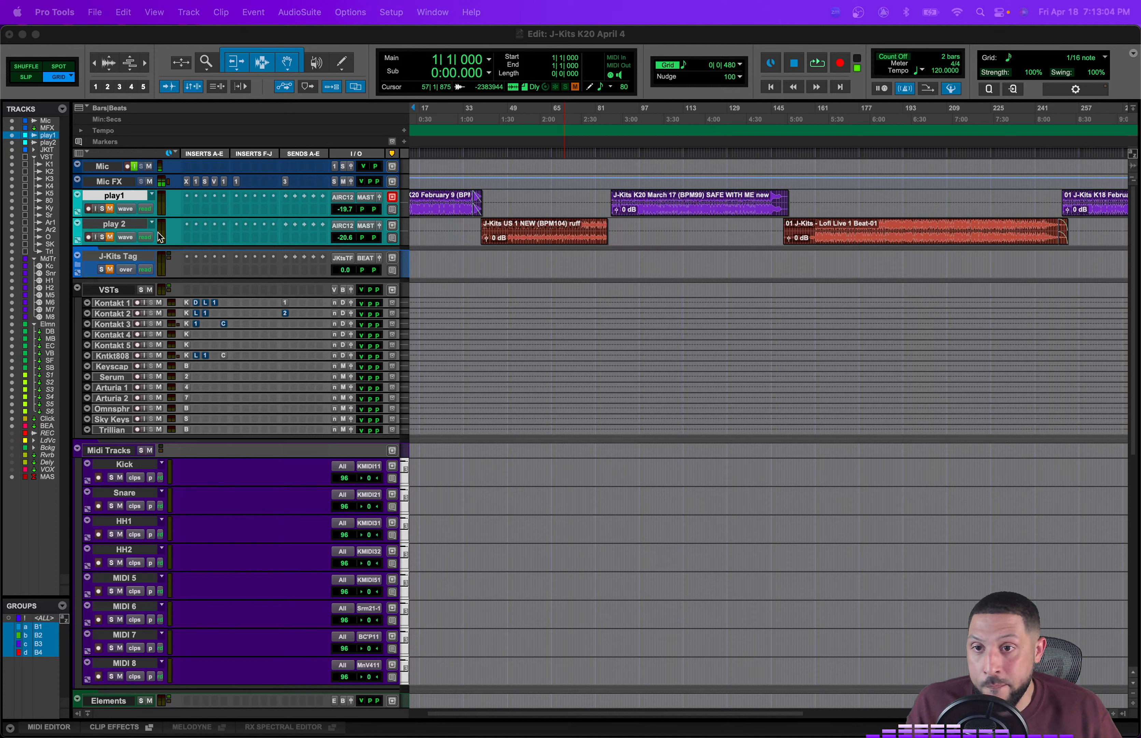
click(113, 180)
shift+click(110, 169)
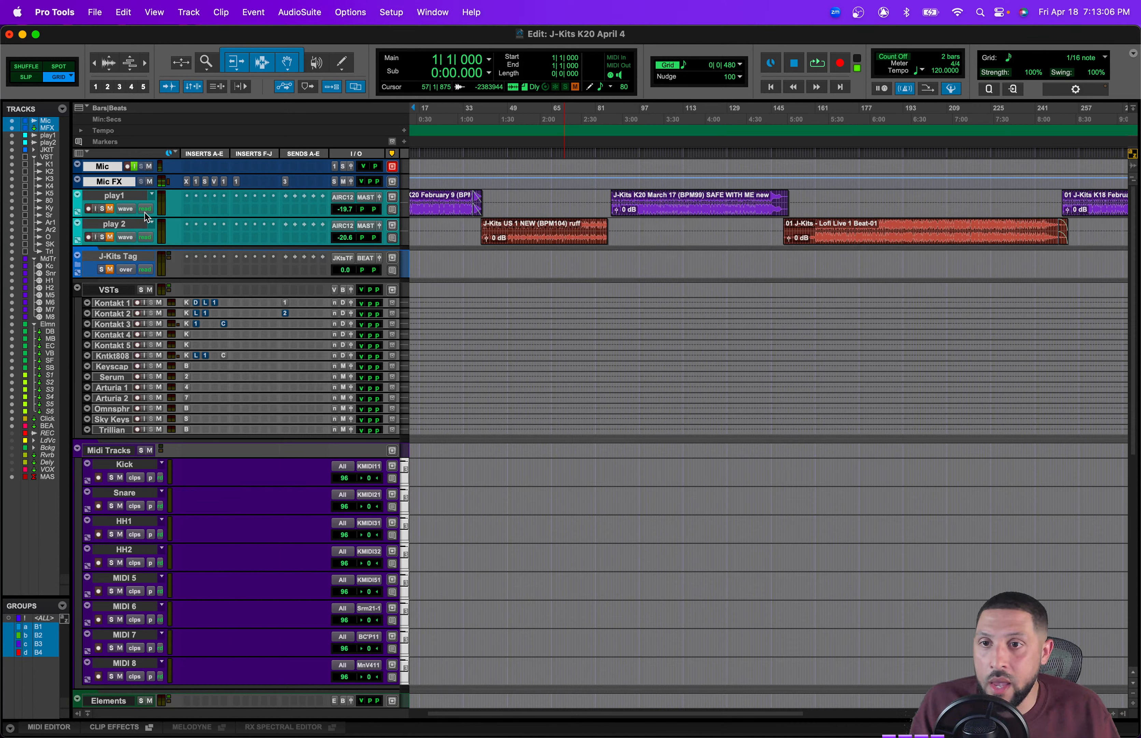
Step: Select the play1 and play 2 tracks, hide and make them inactive, and save the session
click(102, 237)
click(114, 223)
click(103, 237)
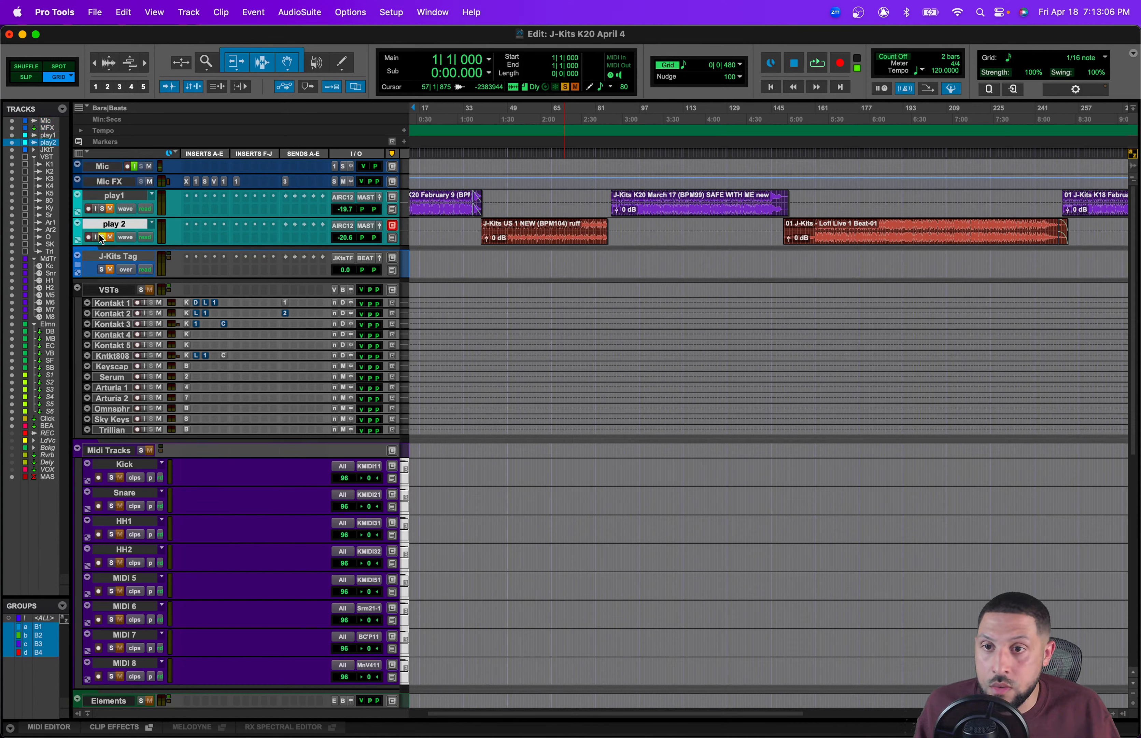
shift+click(117, 196)
right_click(118, 196)
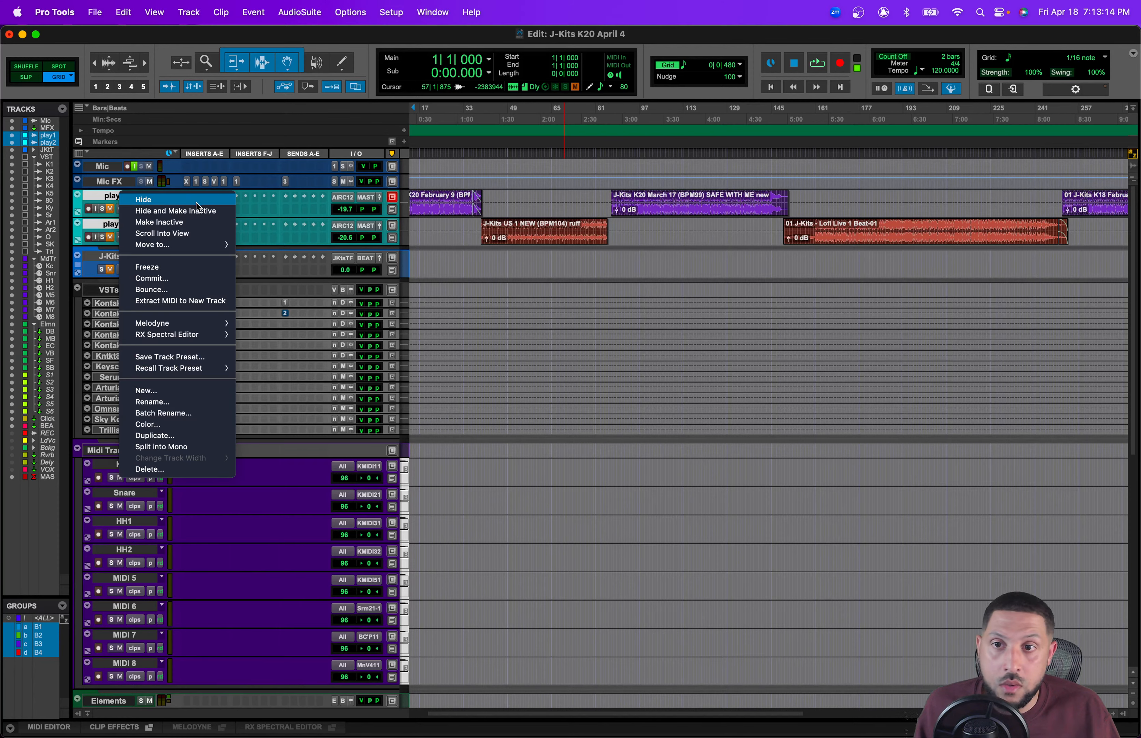
click(196, 211)
key(super+s)
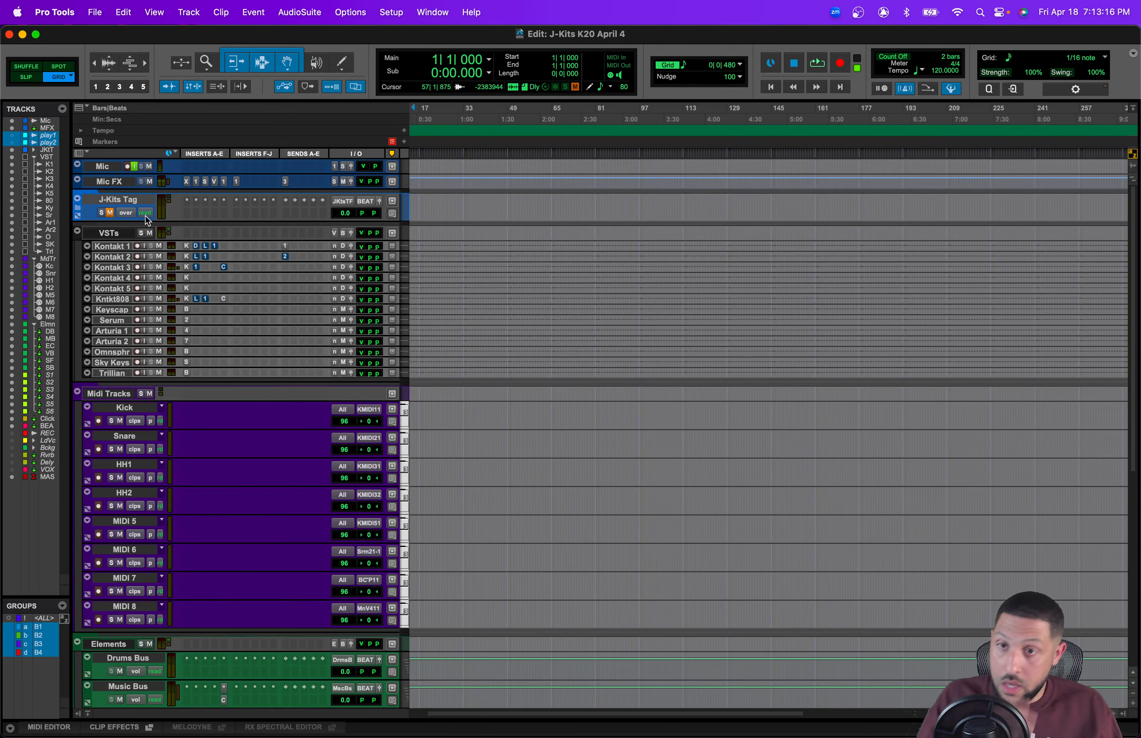
Step: Open the J-Kits Tag folder track to reveal its member tracks
scroll(374, 317, down, 2)
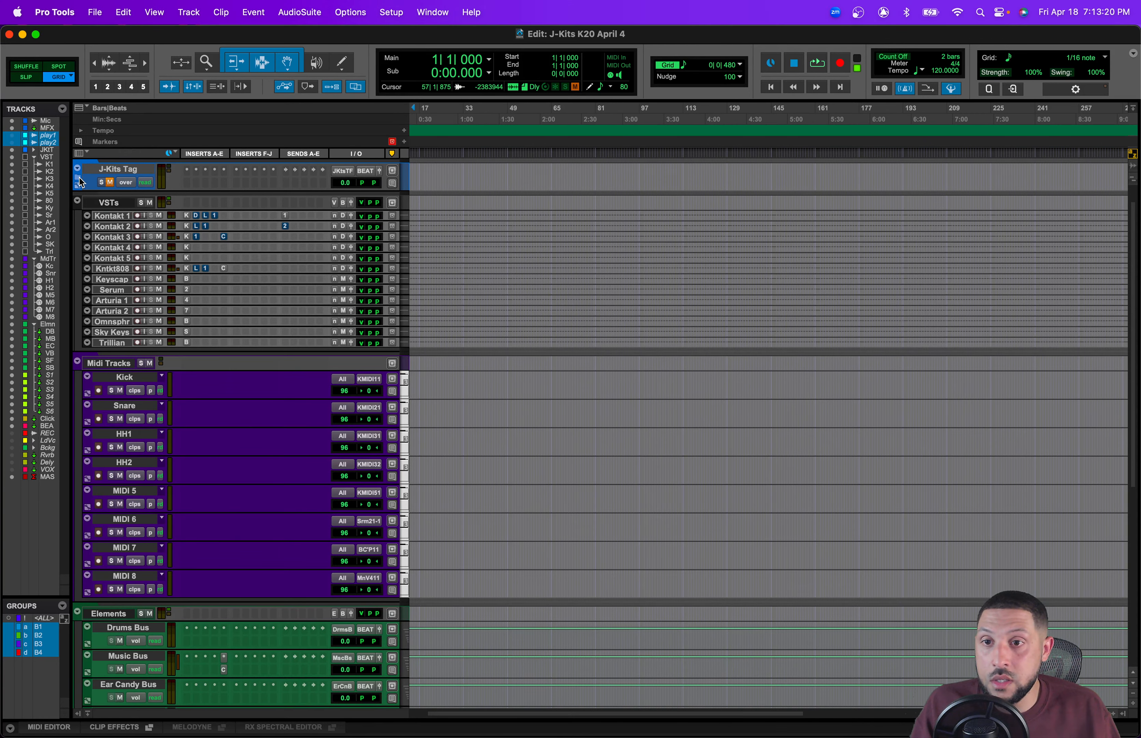
click(88, 185)
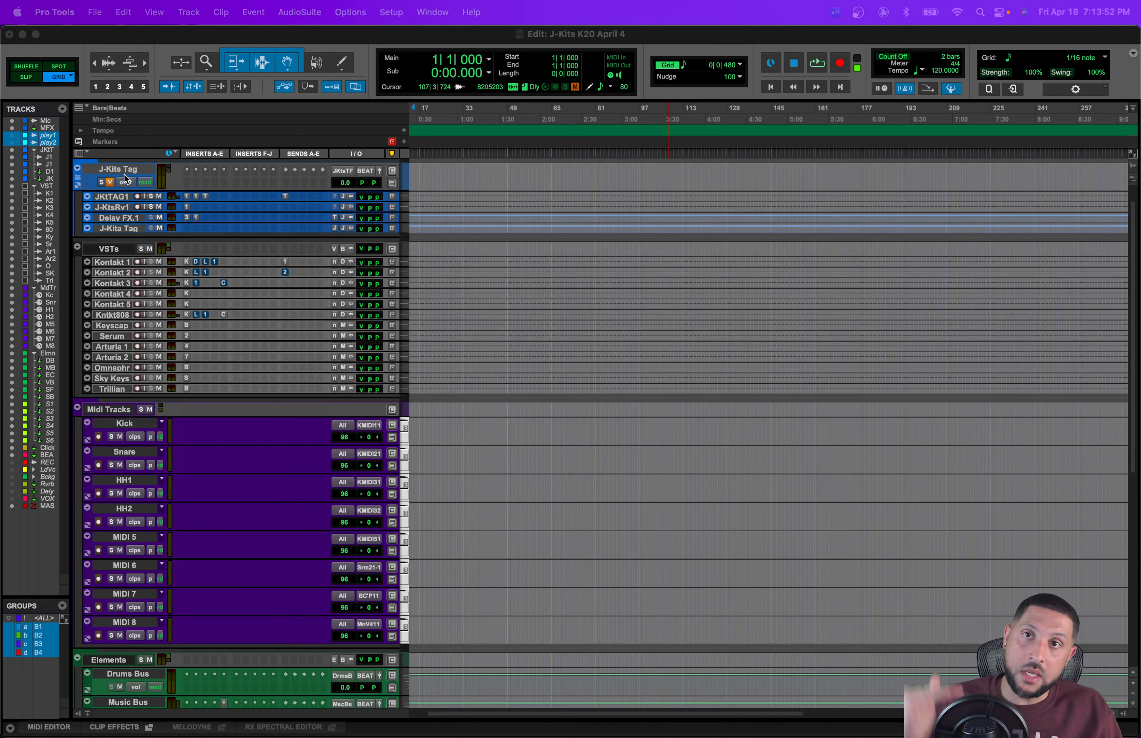
Step: Zoom in on the session start and set the J-Kits Tag folder's four member tracks to small height
scroll(124, 174, down, 10)
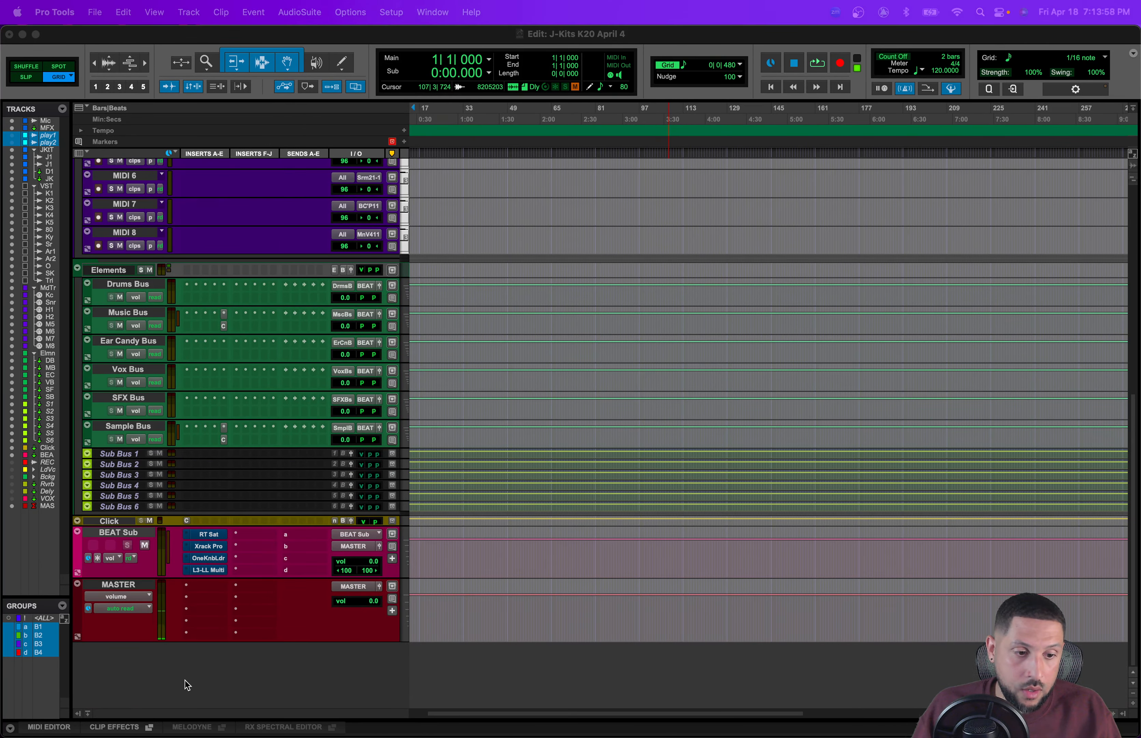
scroll(180, 604, up, 10)
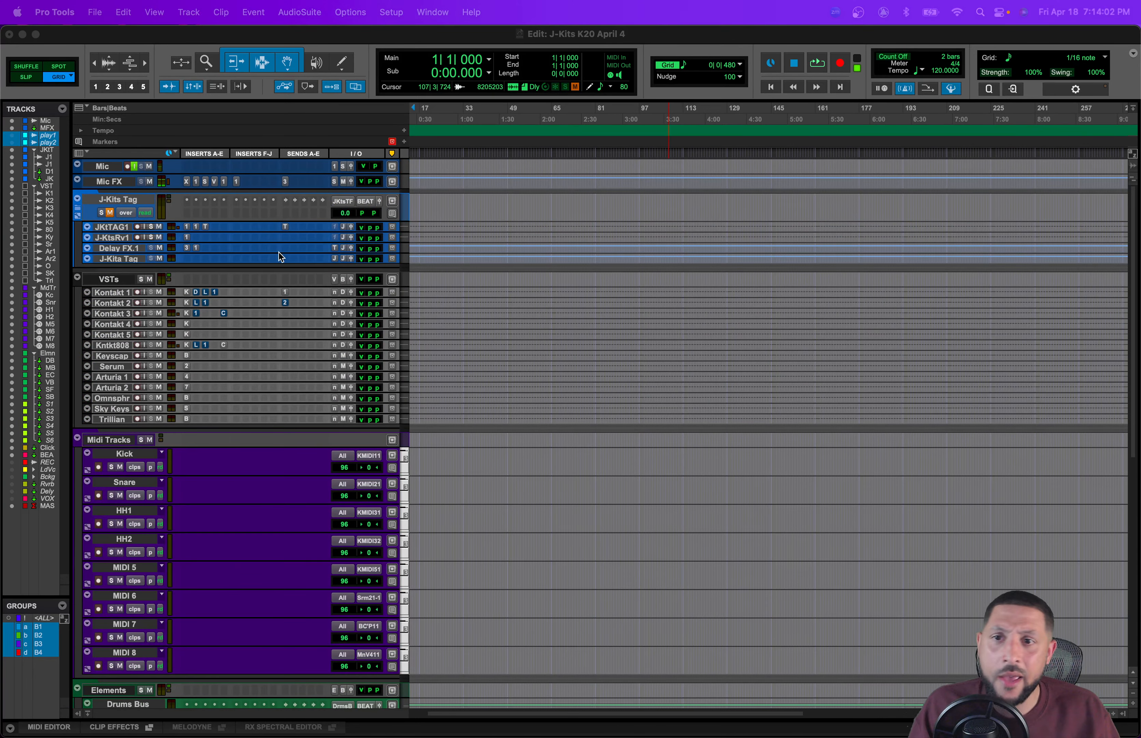
scroll(279, 253, down, 1)
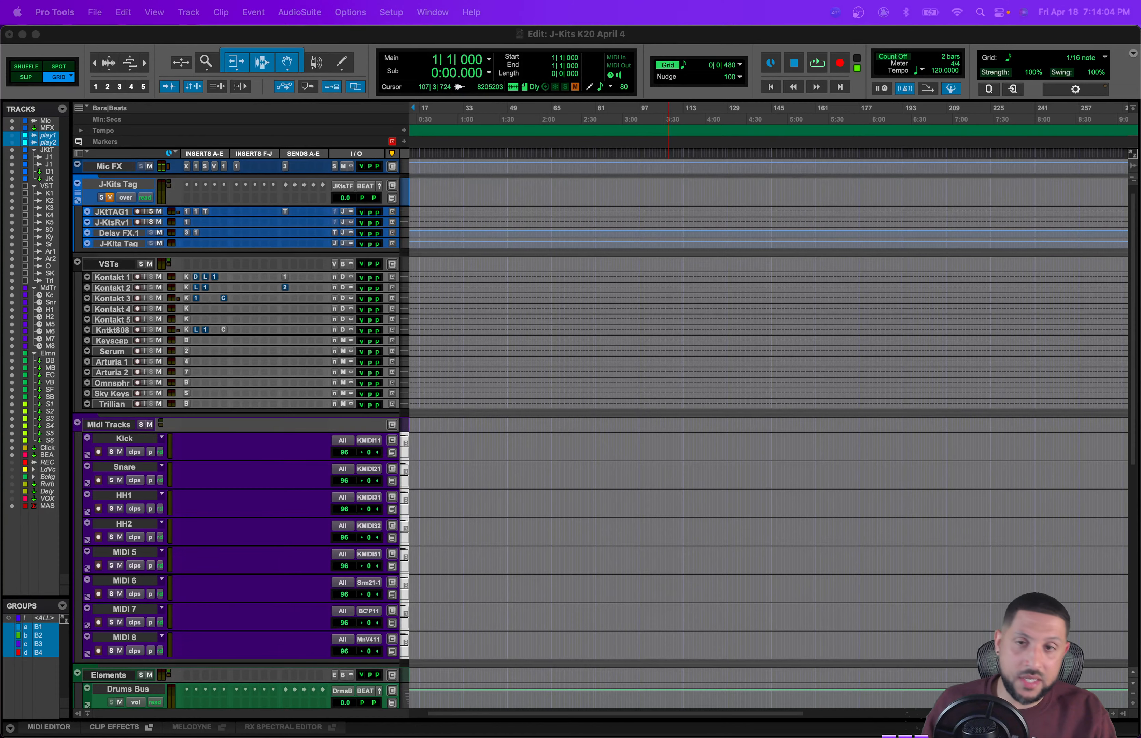
click(506, 191)
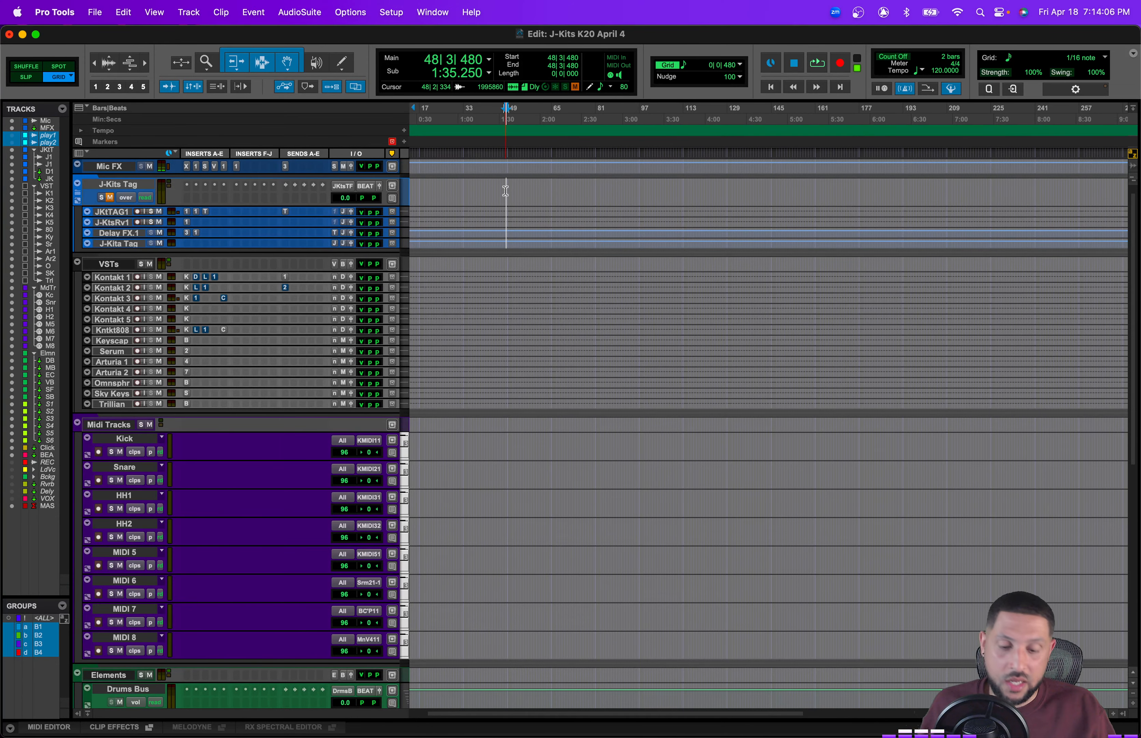
key(super+bracketright)
key(super+bracketright)
key(super+bracketright)
key(super+bracketright)
key(super+bracketright)
key(Return)
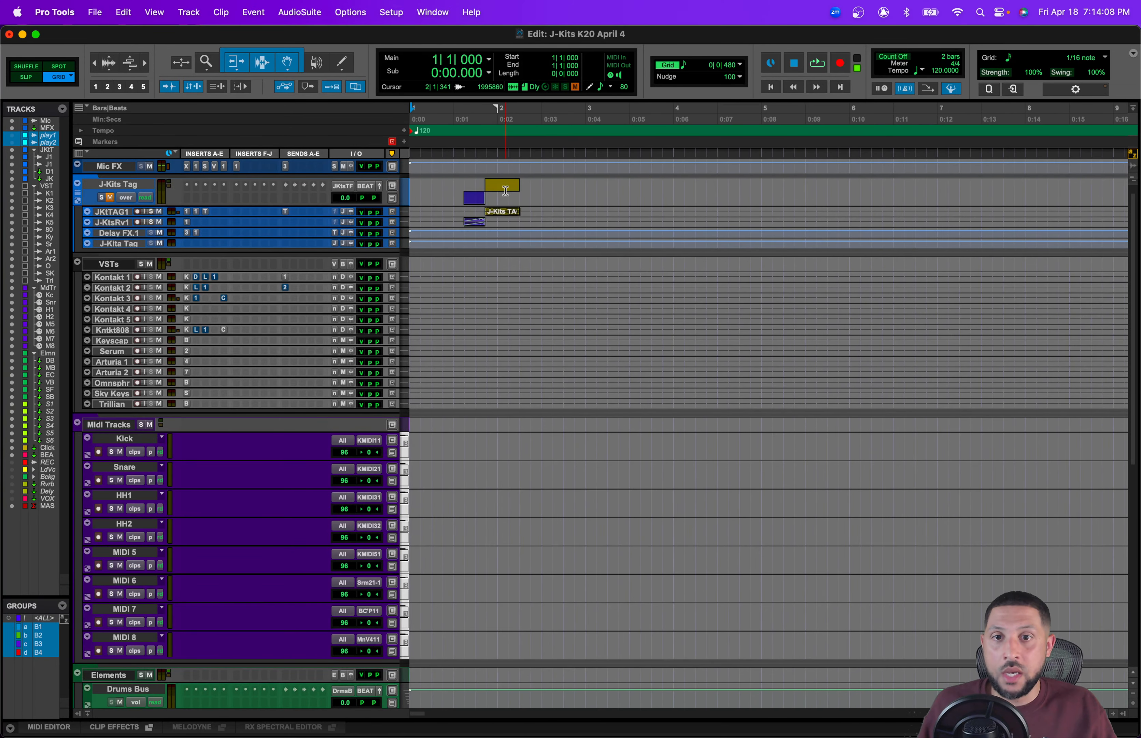
click(118, 243)
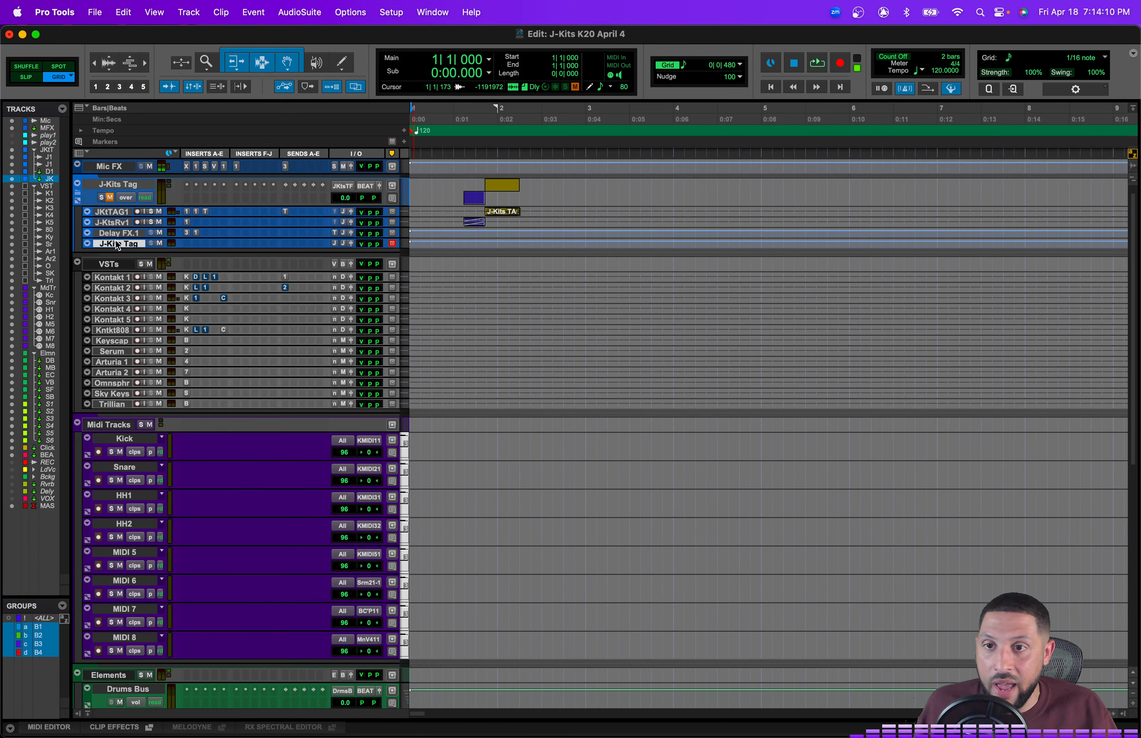
shift+click(115, 211)
click(406, 214)
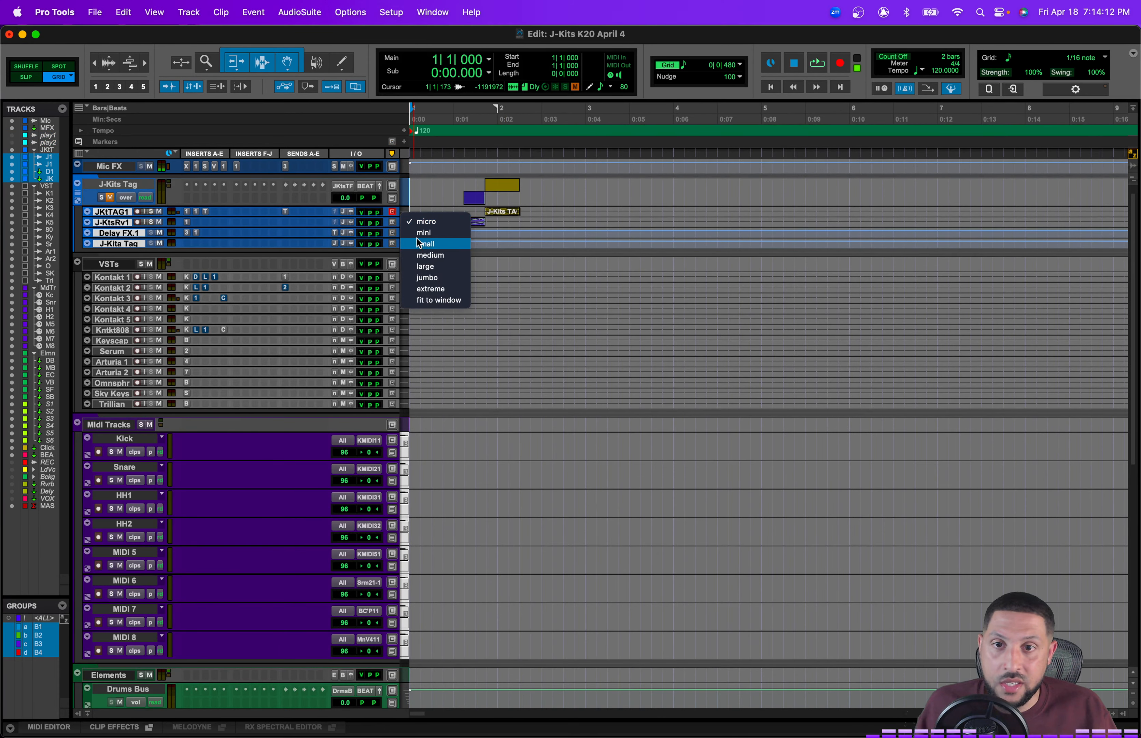
click(420, 244)
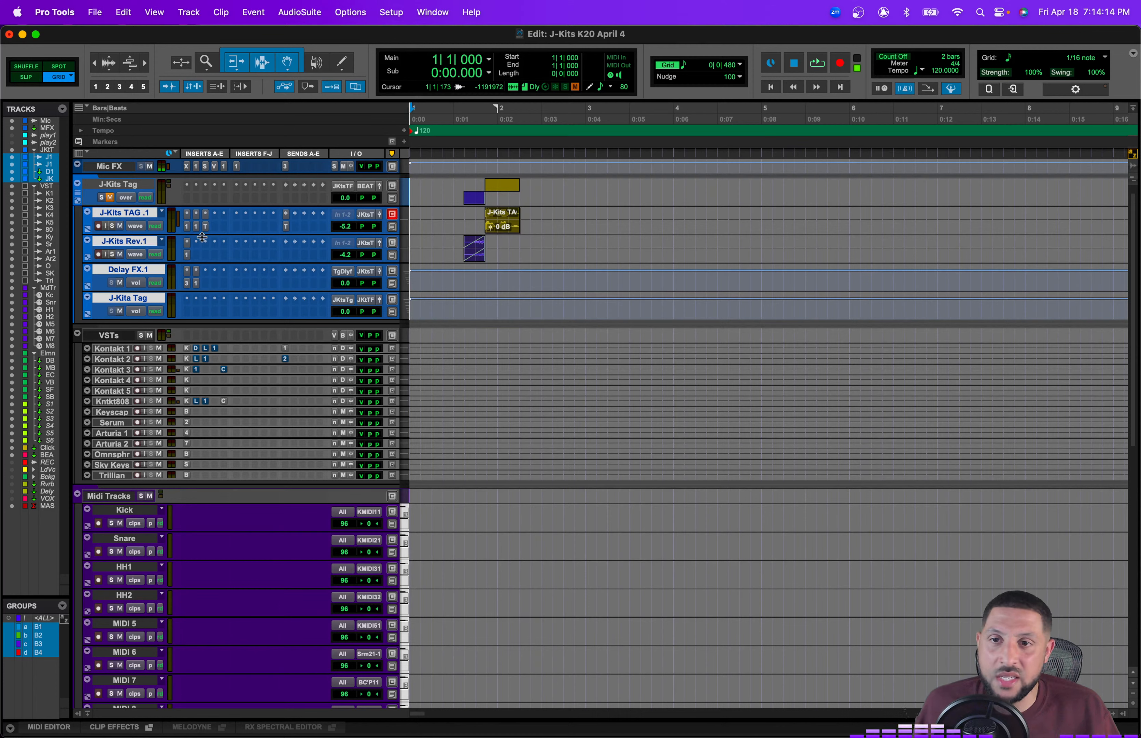
Step: Place the cursor just before the tag clips and audition the producer tag
click(465, 230)
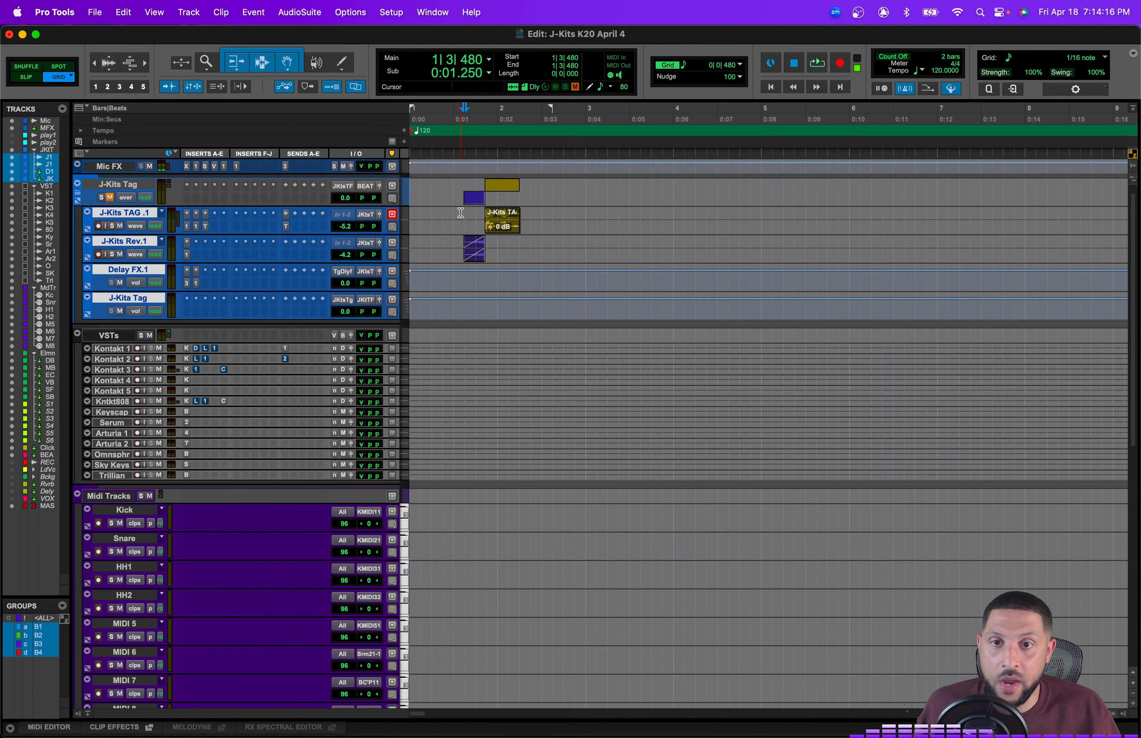
key(space)
key(space)
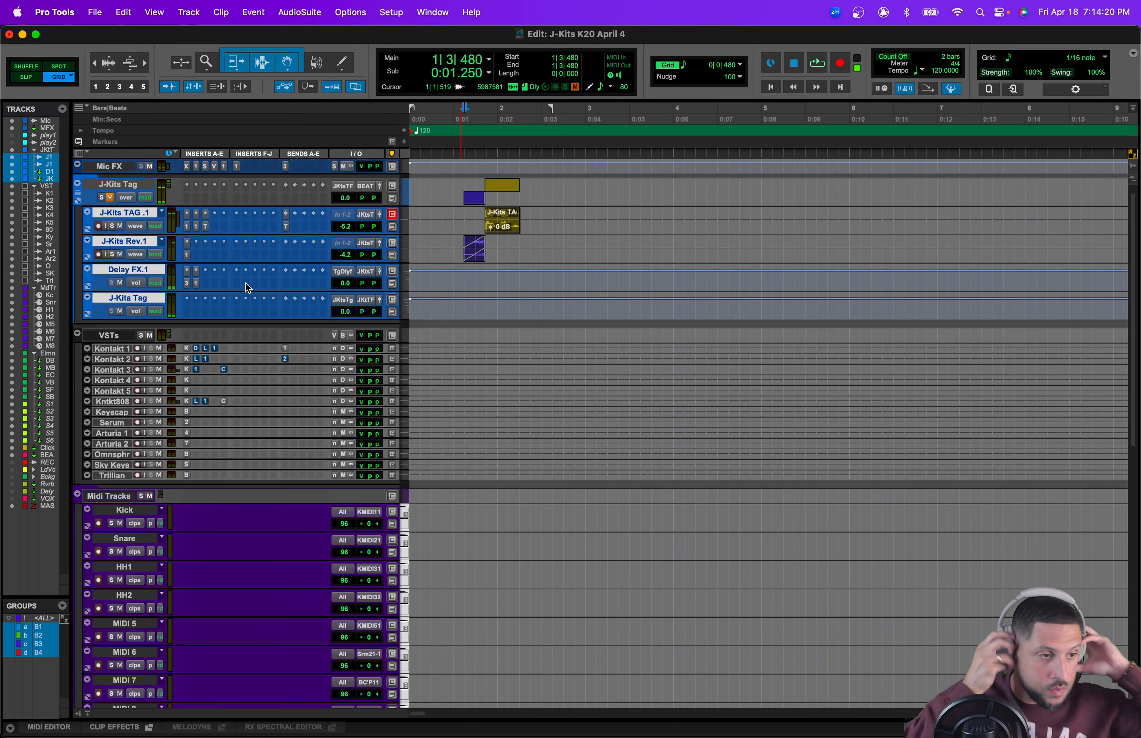
key(space)
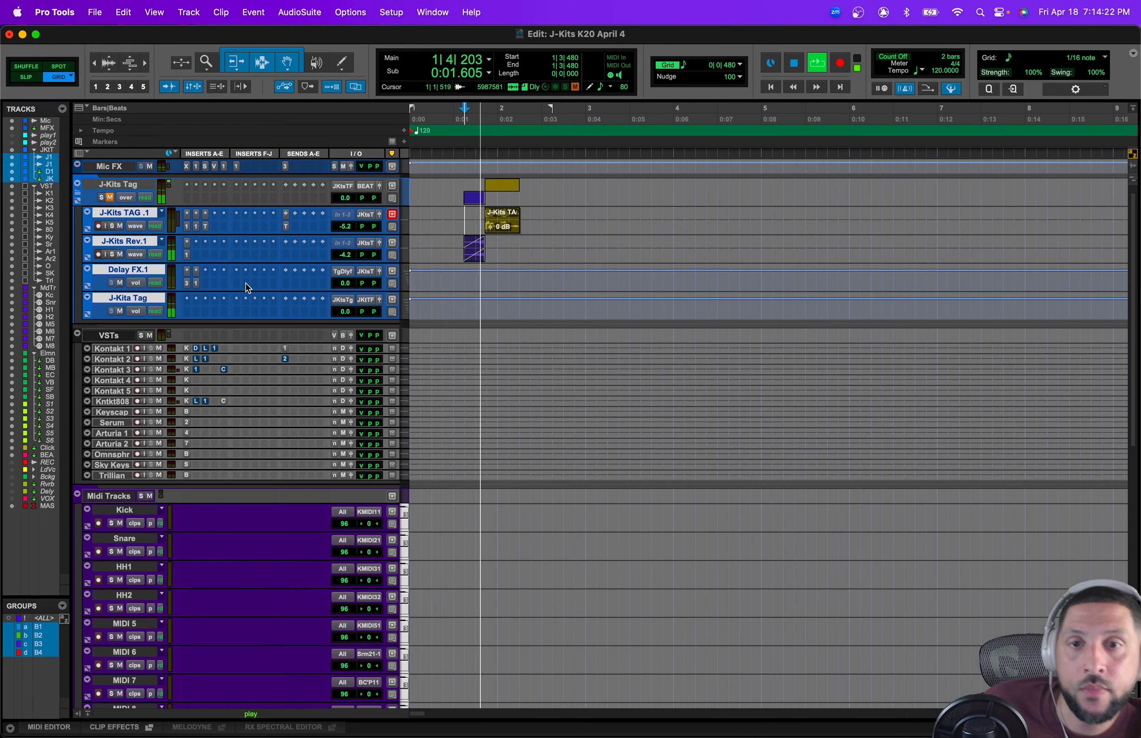
key(space)
Step: Inspect the J-Kits Tag folder track's output routing options
scroll(246, 284, up, 1)
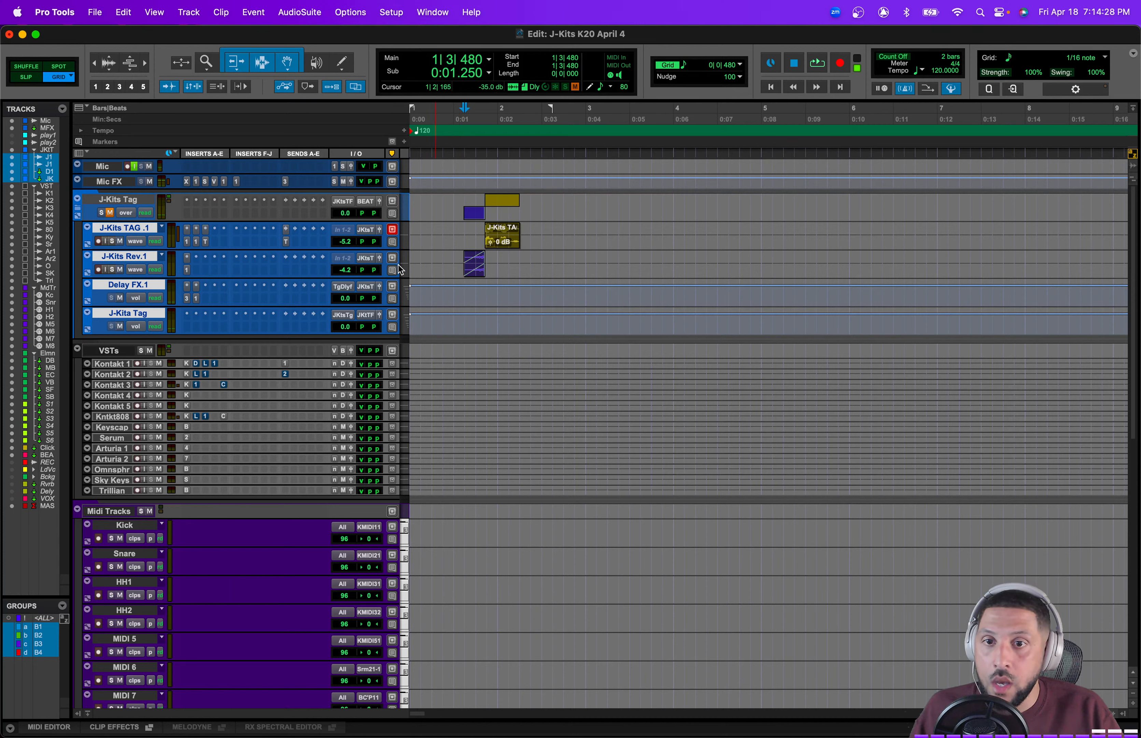
click(368, 202)
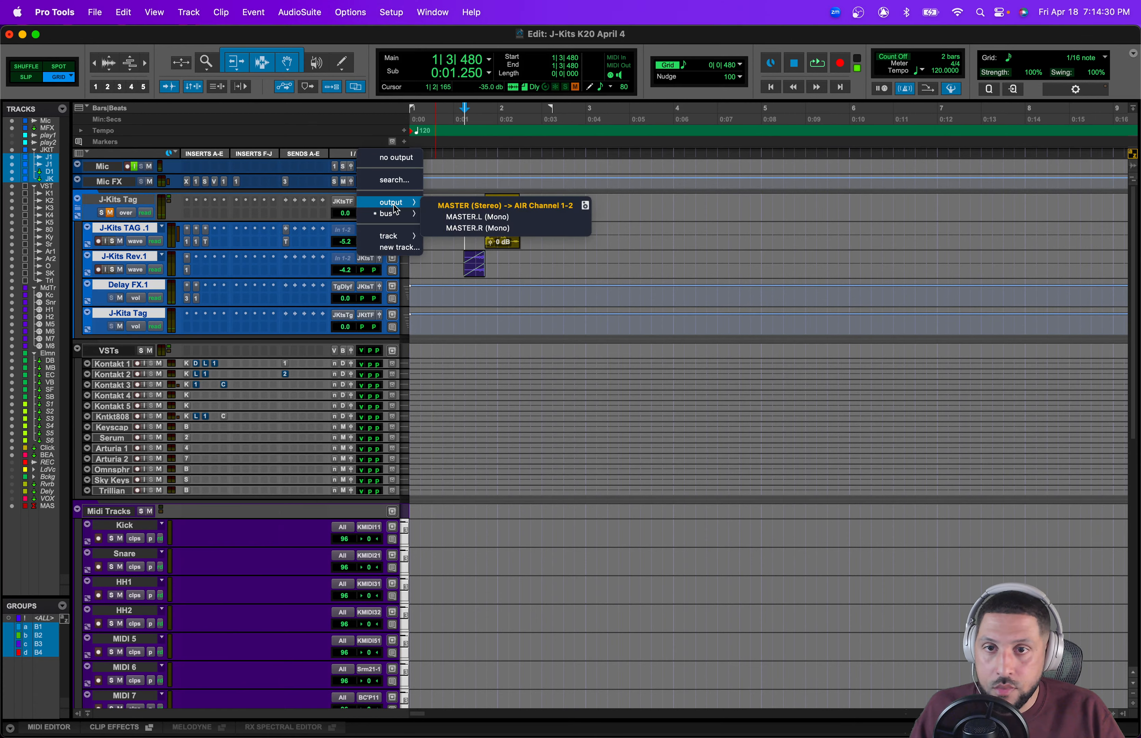
mouse_move(393, 221)
click(470, 558)
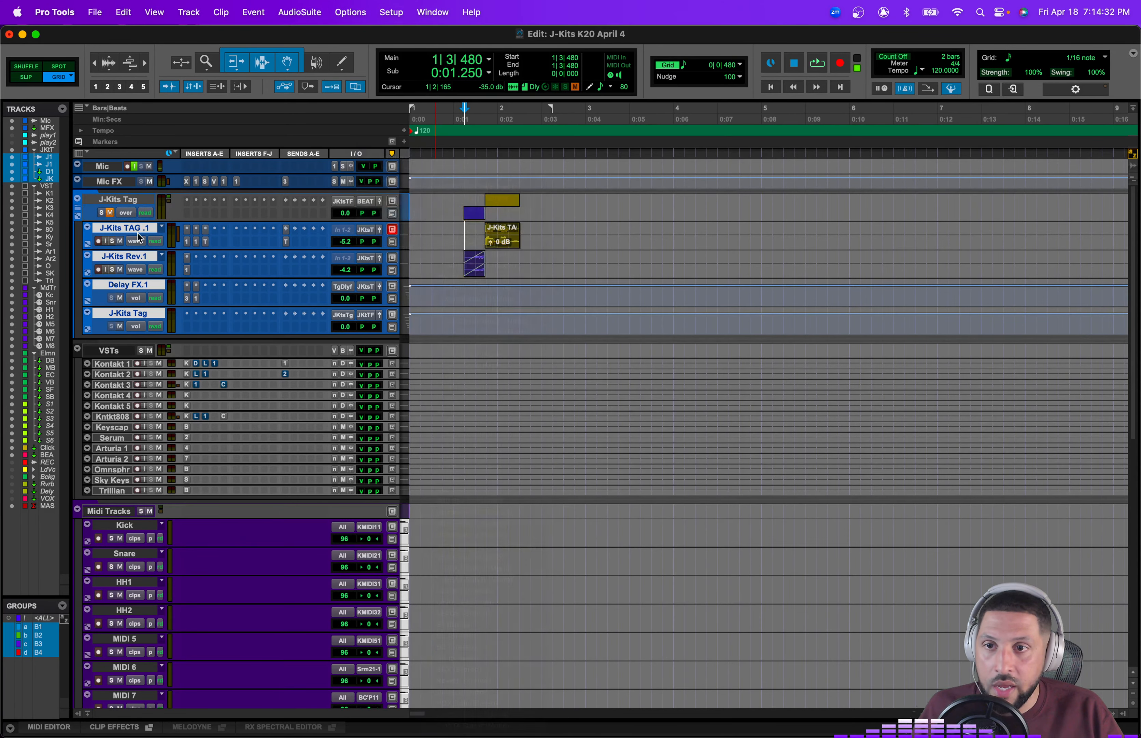
Step: Audition the tag while checking the BEAT Sub and master tracks, then reposition the cursor
scroll(544, 344, down, 15)
key(space)
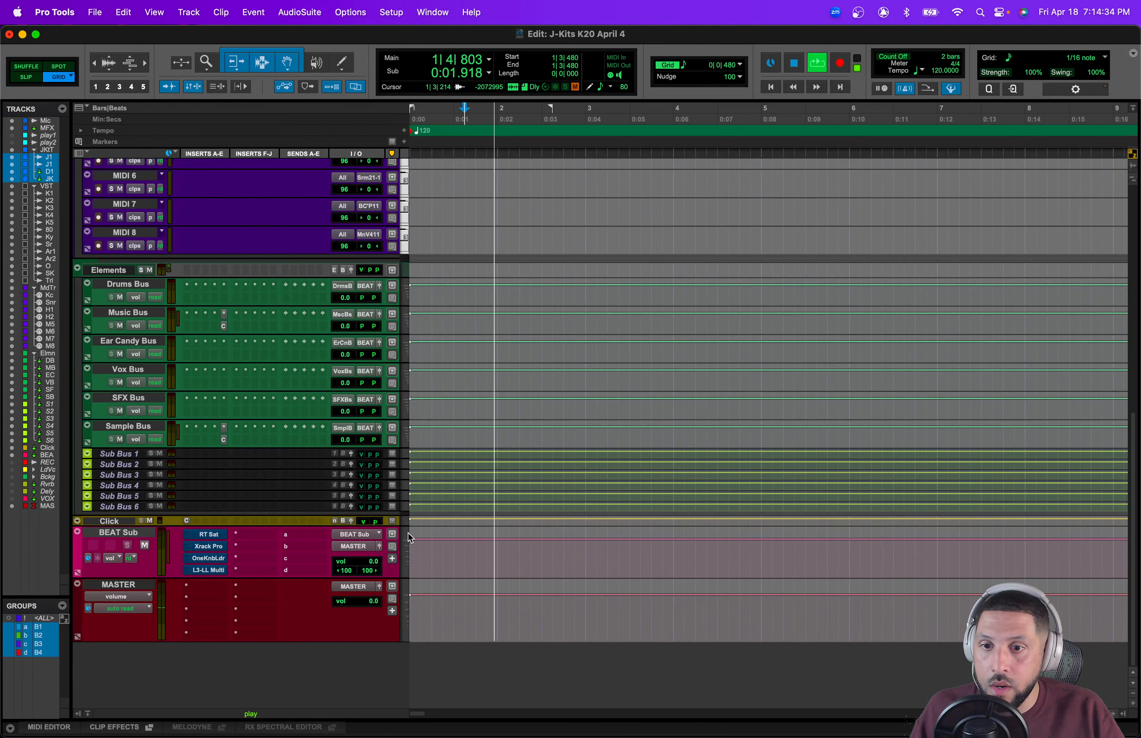
key(space)
scroll(408, 532, up, 15)
click(500, 259)
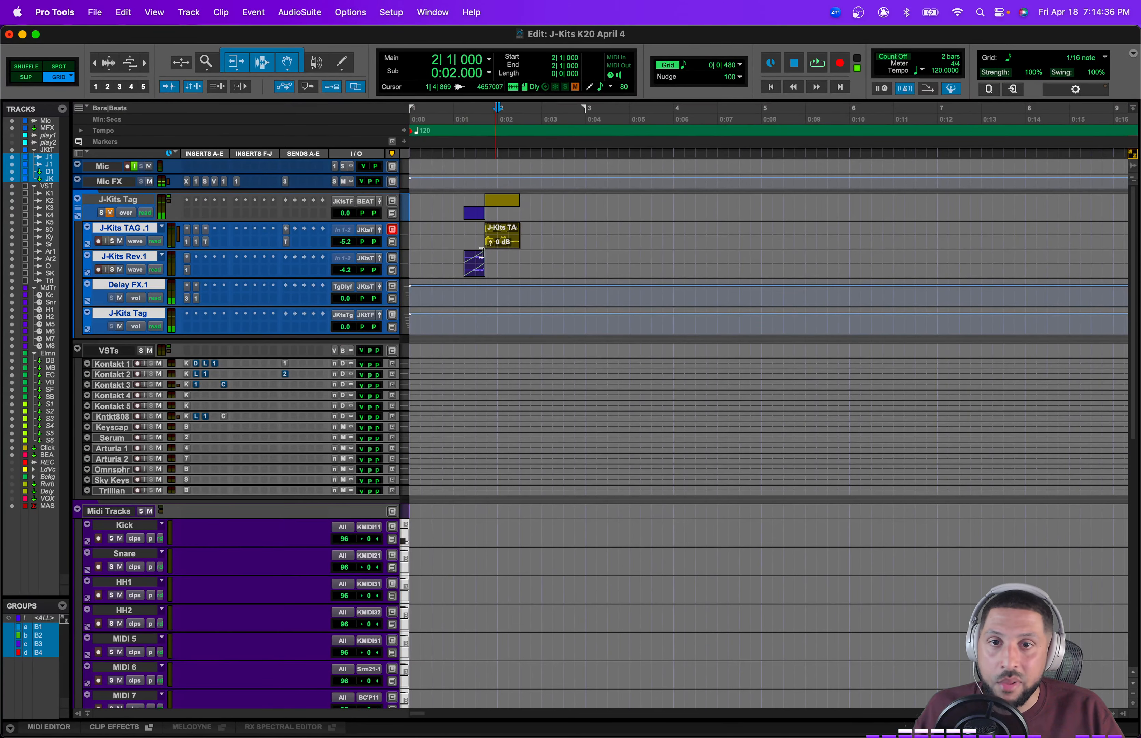
Step: Return to the session start and audition the producer tag, selecting the Delay FX.1 track
click(508, 248)
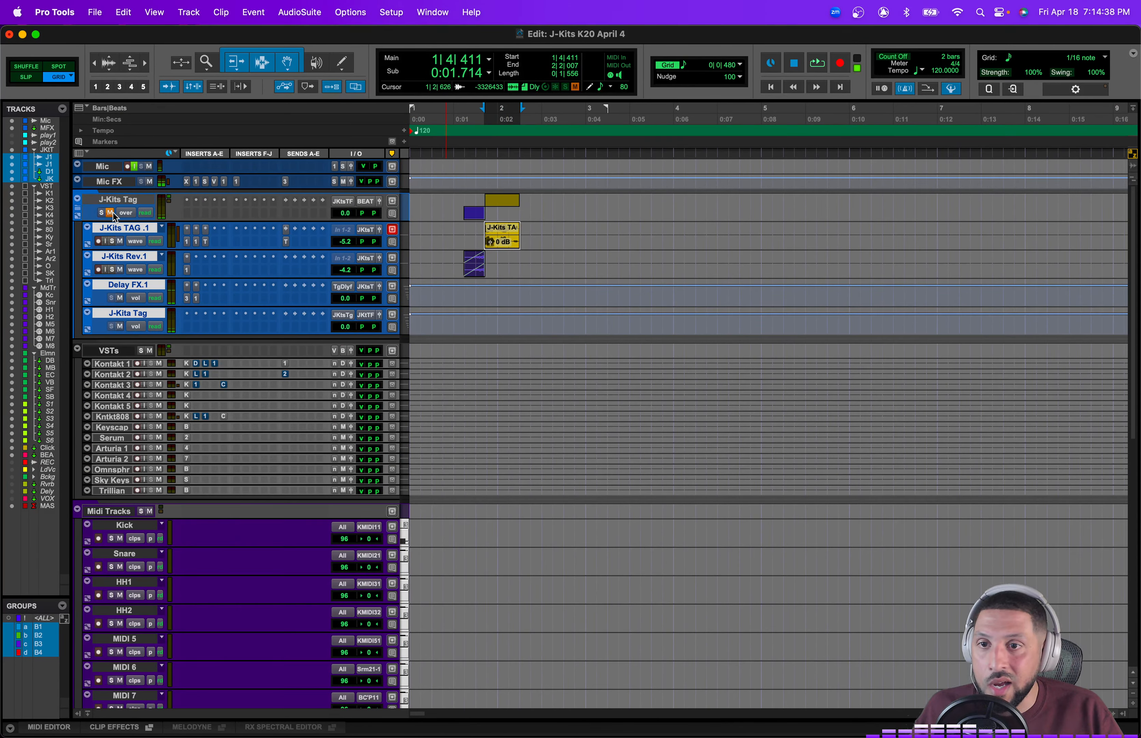
key(Return)
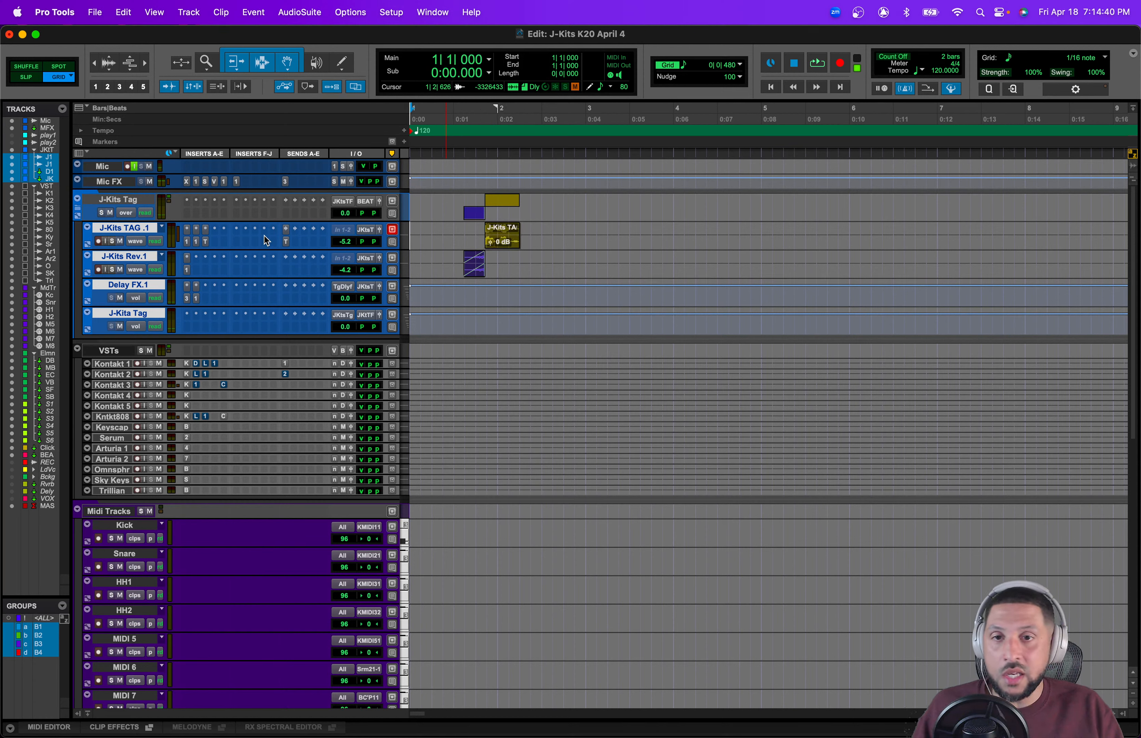
click(465, 296)
key(space)
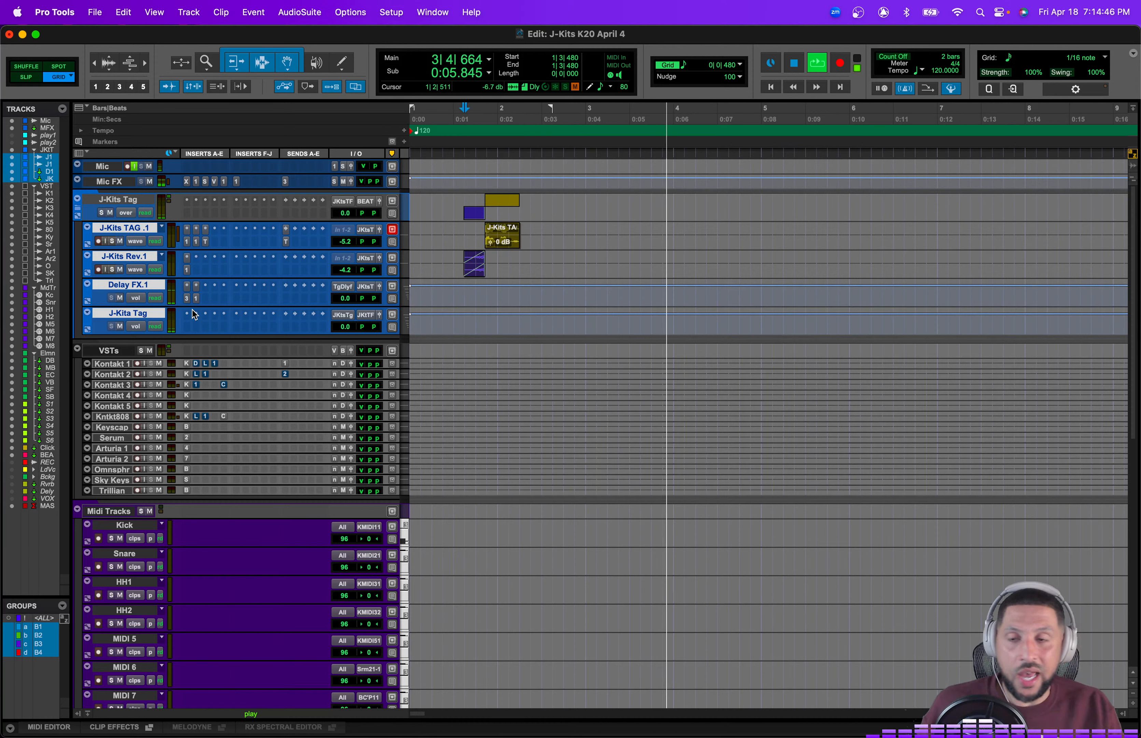
click(120, 287)
key(space)
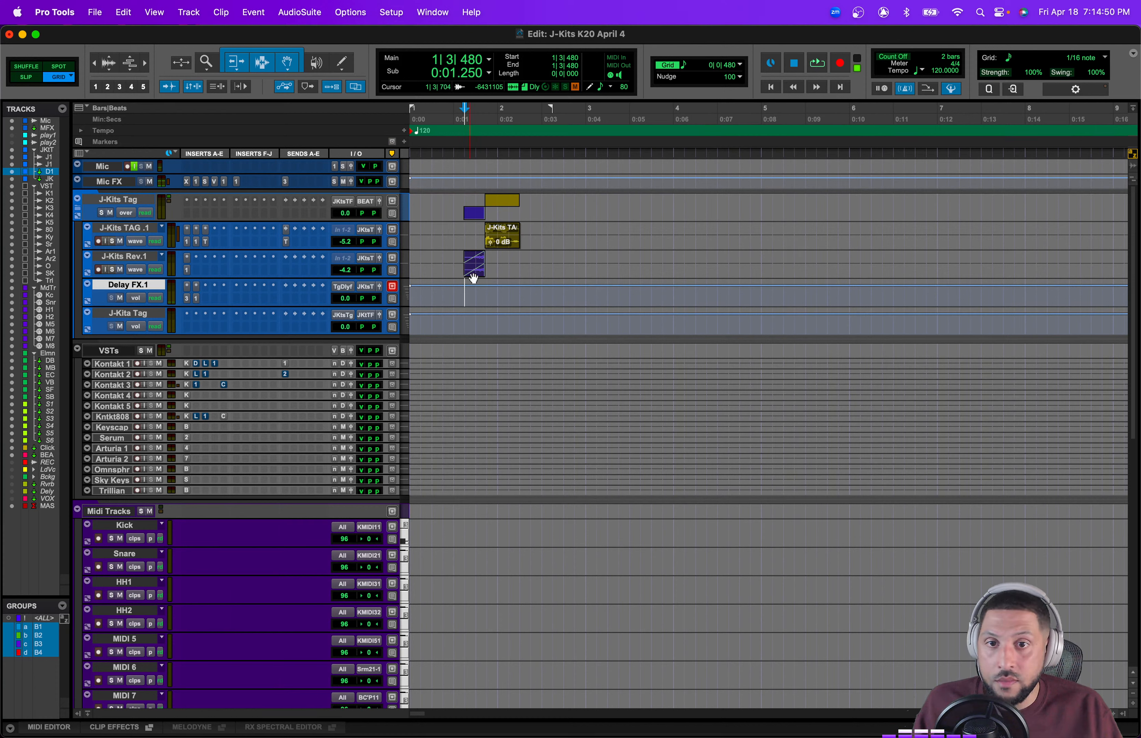
Step: Move the J-Kits Rev.1 track above J-Kits TAG.1 and audition the tag again
click(140, 258)
drag(140, 258, 139, 230)
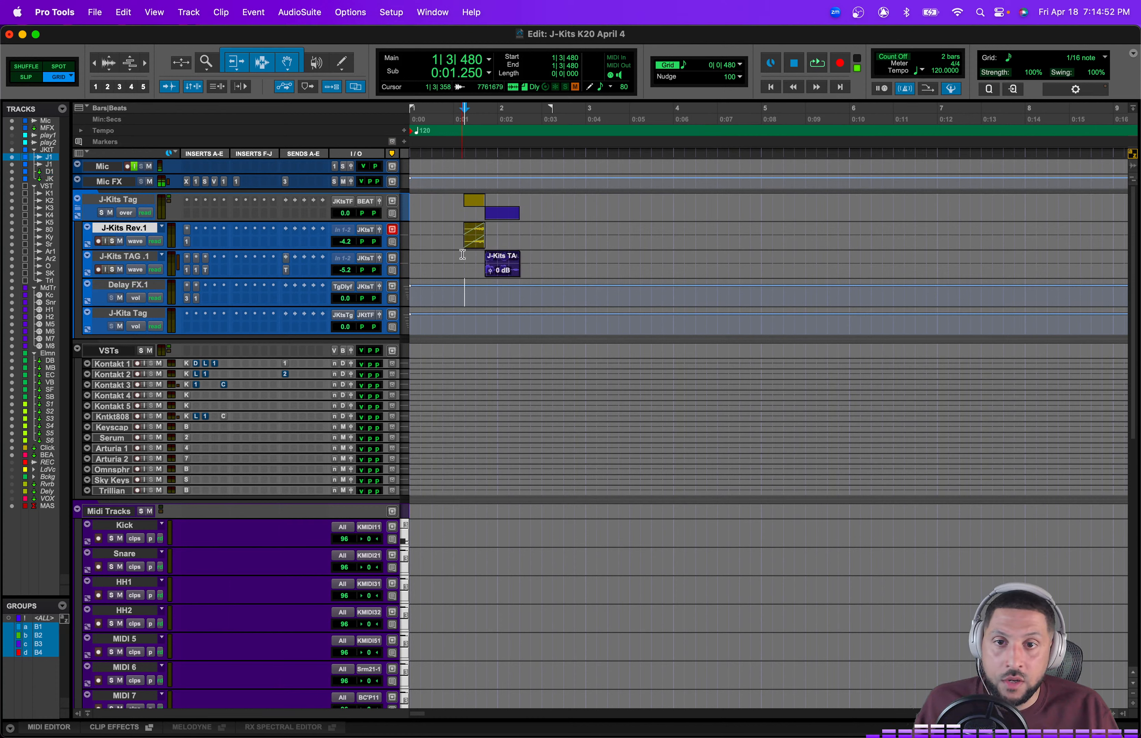
key(space)
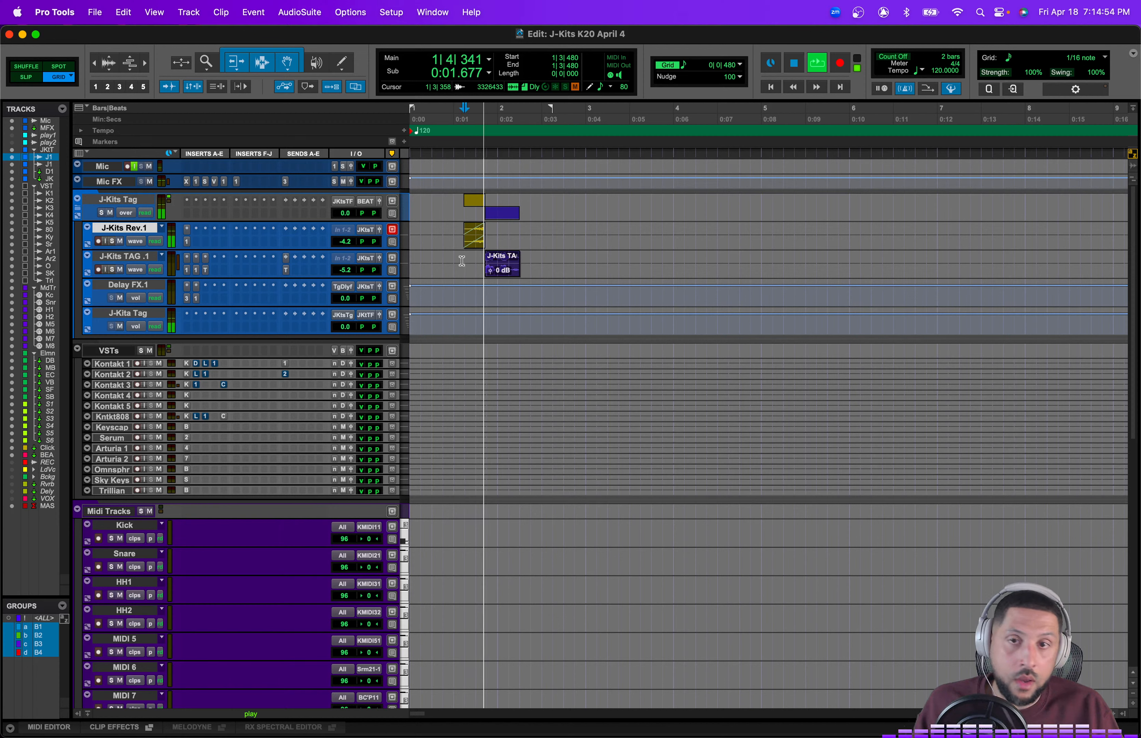
key(space)
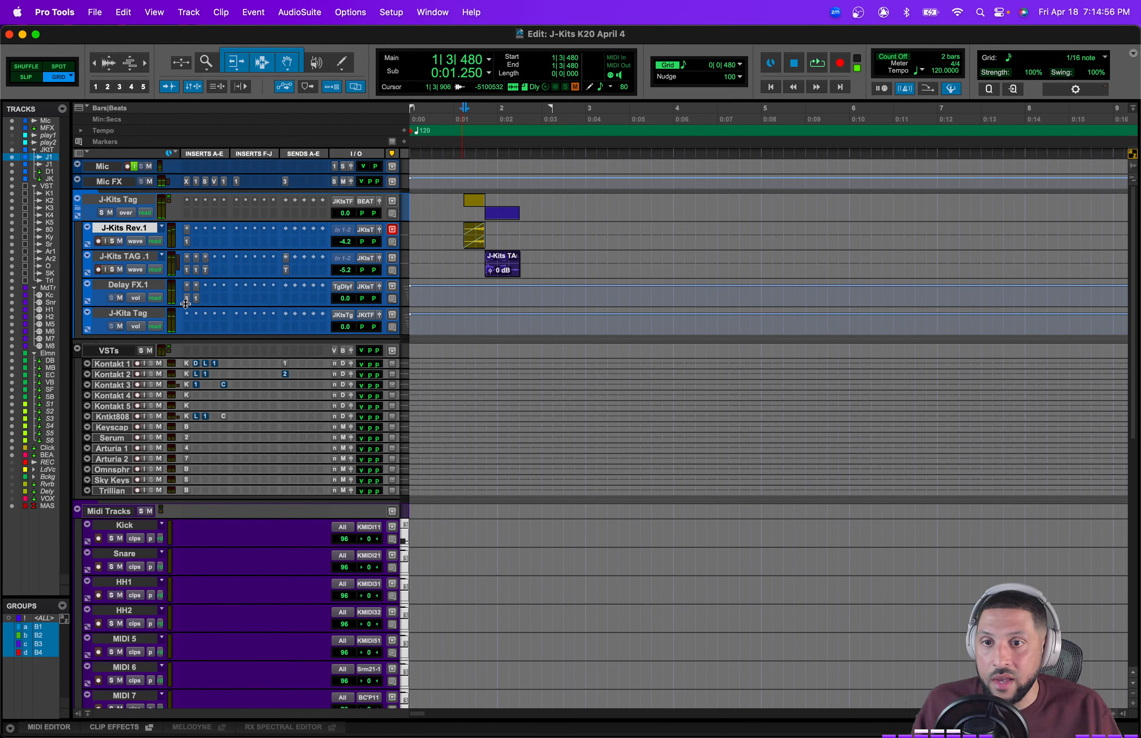
Step: Set the session tempo to 150 BPM
click(184, 299)
click(186, 299)
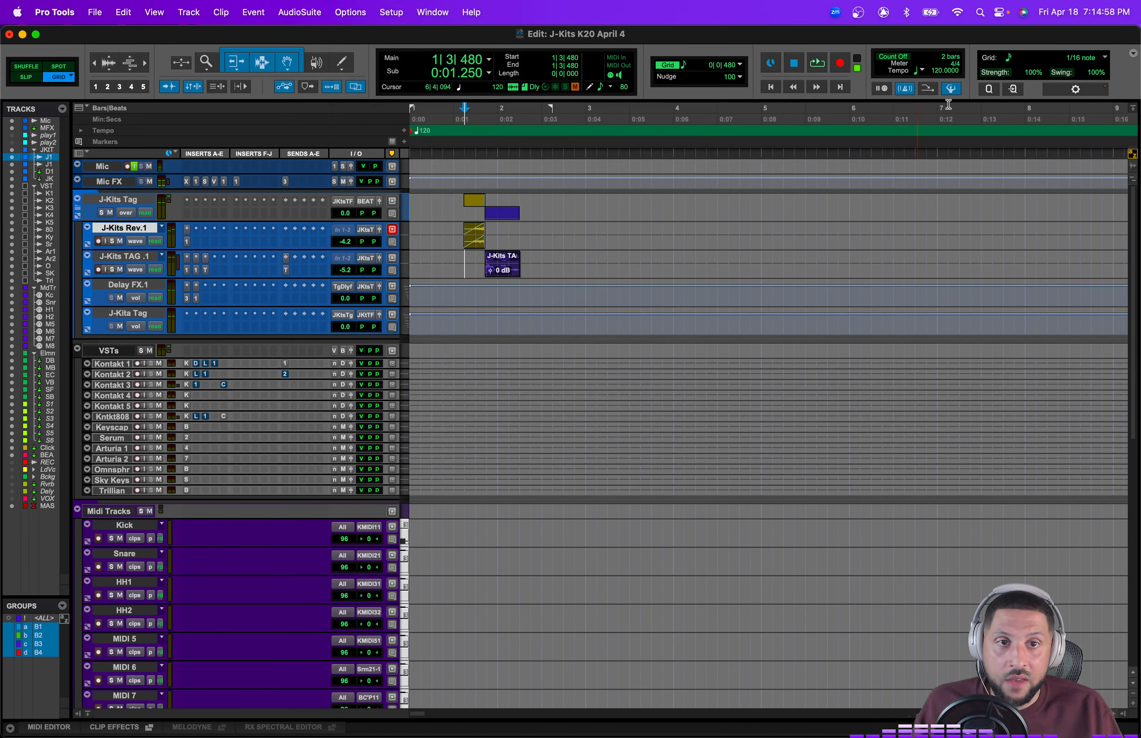
click(939, 73)
text(15)
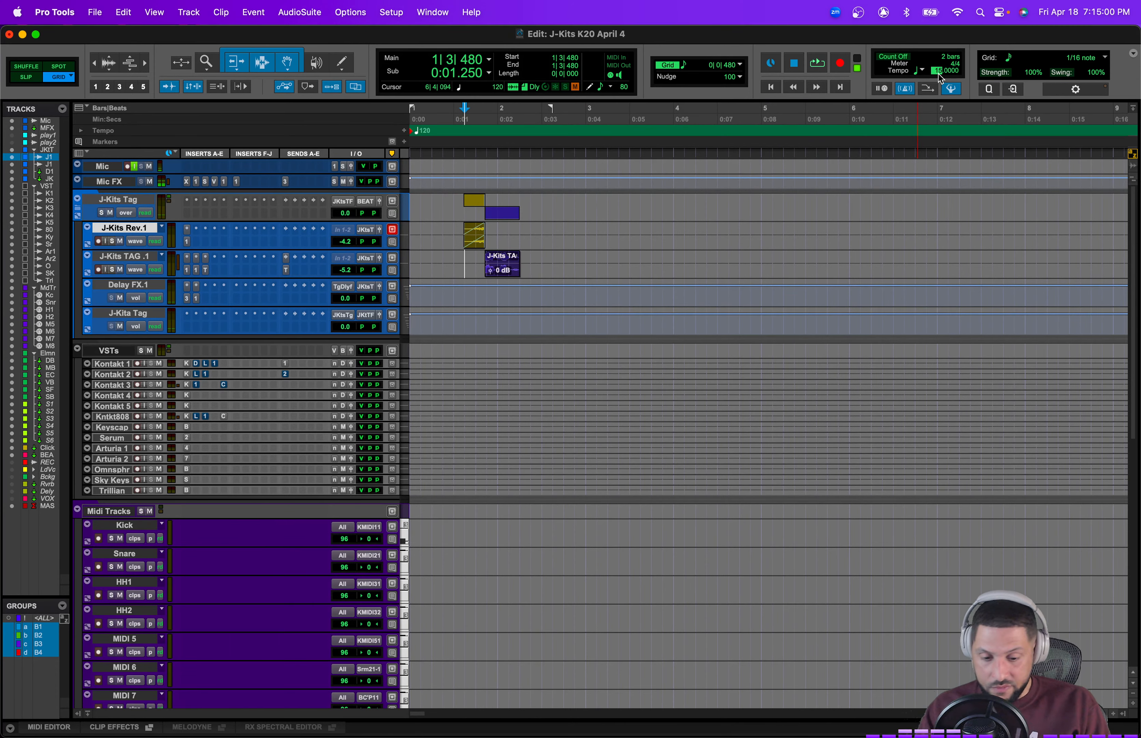
text(0)
key(Return)
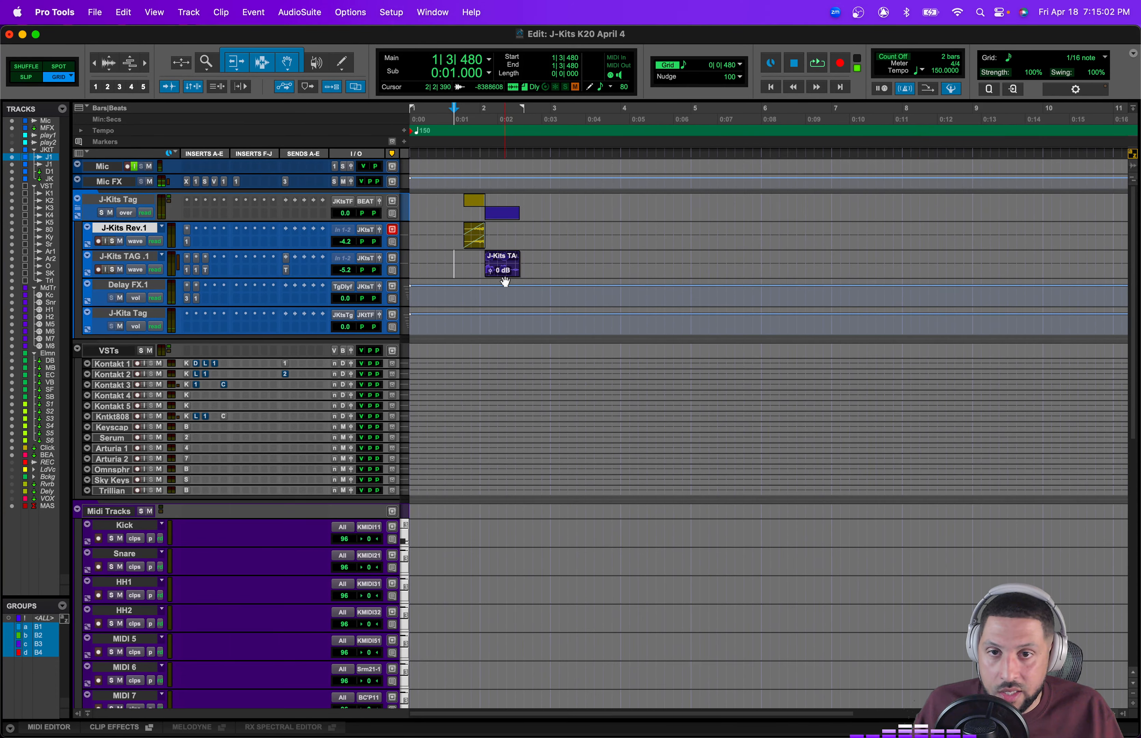
Step: Shift the tag clip slightly earlier, nudge the reverb clip two increments back, and audition the result
drag(505, 281, 497, 270)
drag(445, 231, 536, 231)
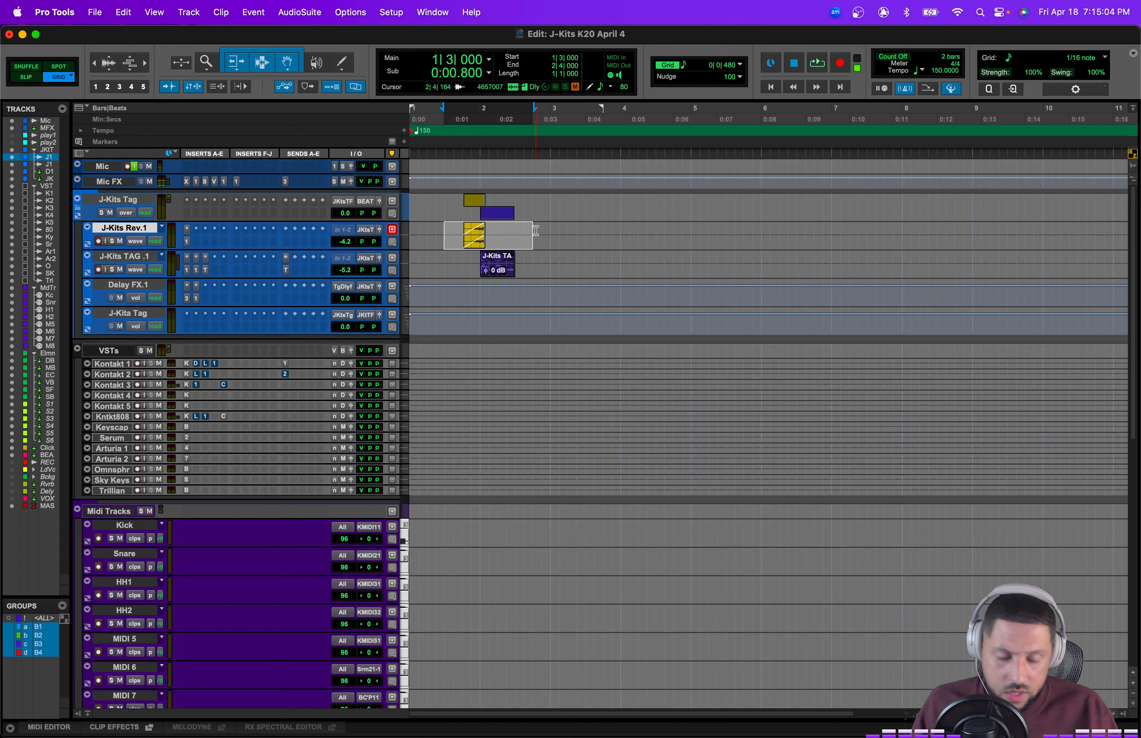
key(comma)
key(comma)
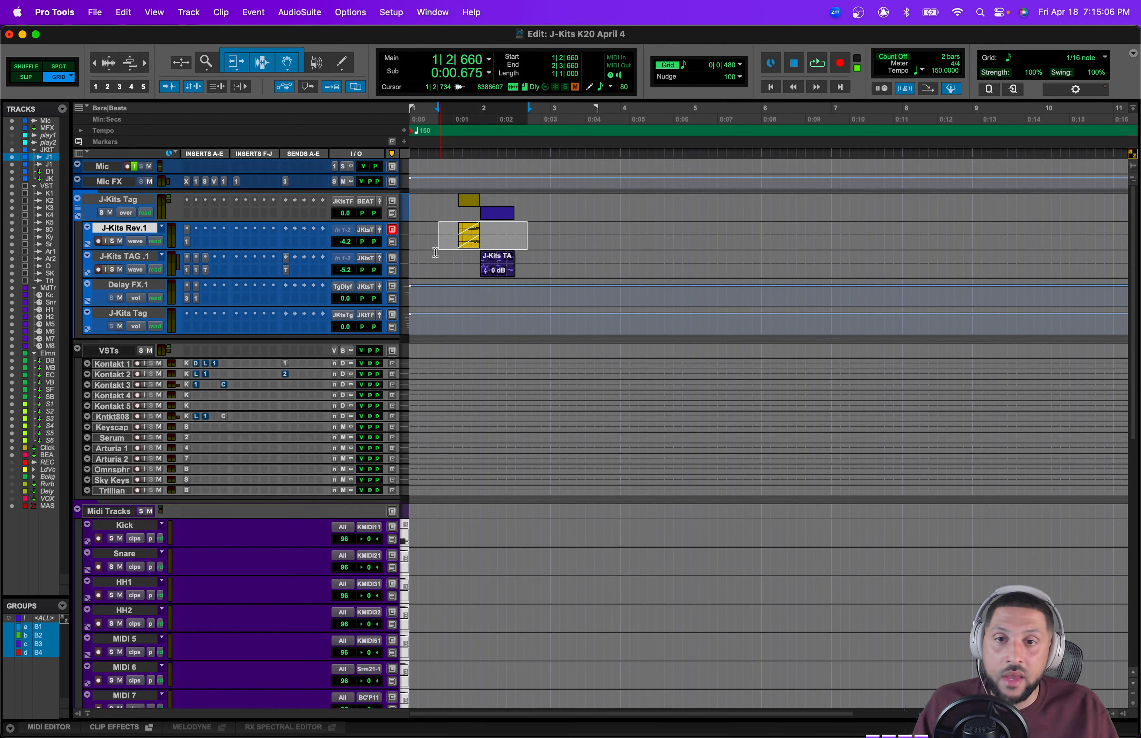
click(462, 253)
key(space)
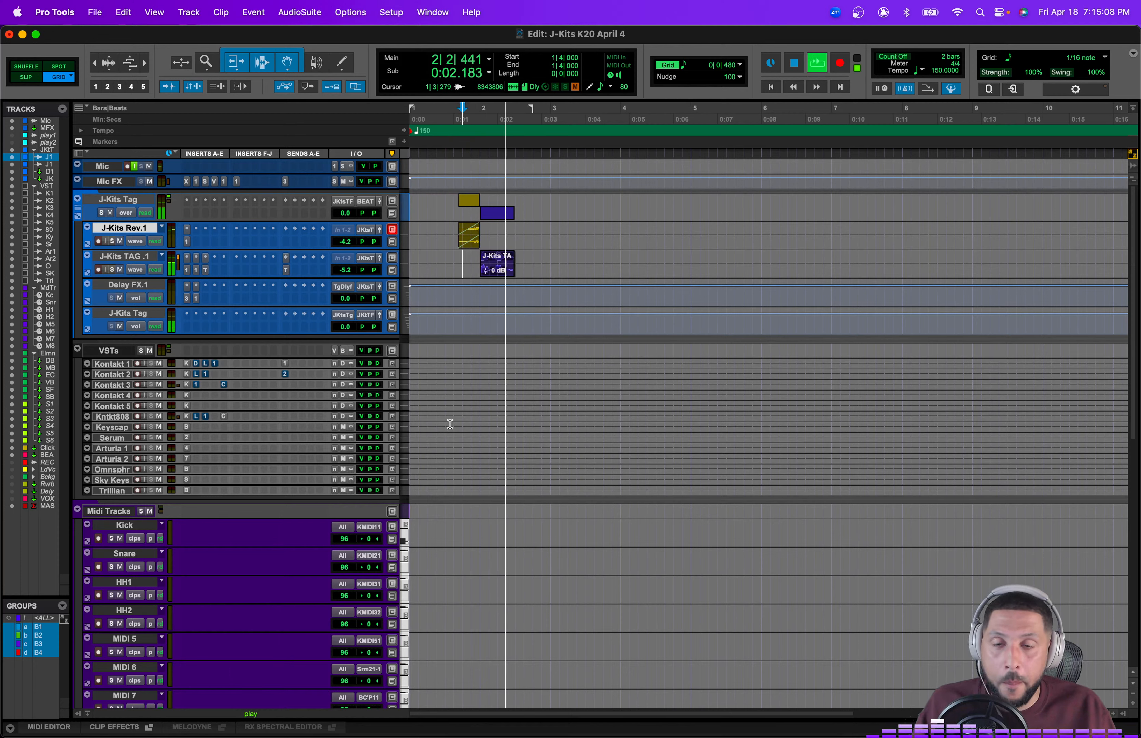
key(space)
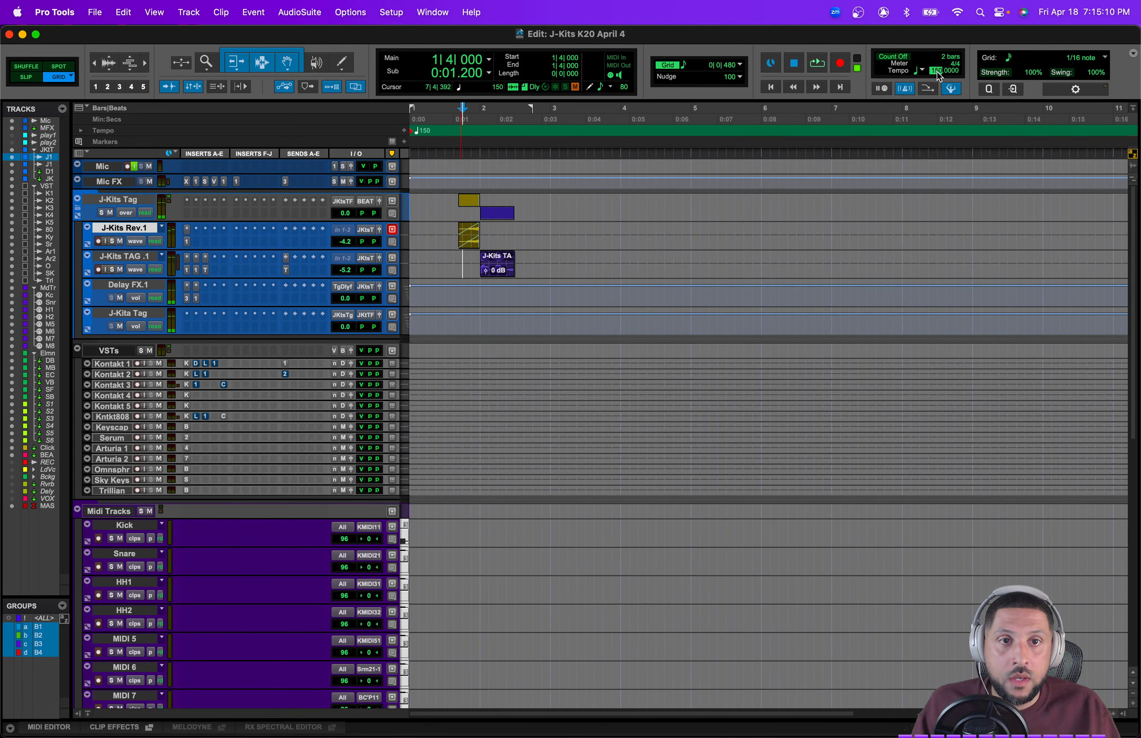
Step: Set the session tempo to 120 BPM
click(939, 77)
text(120)
key(Return)
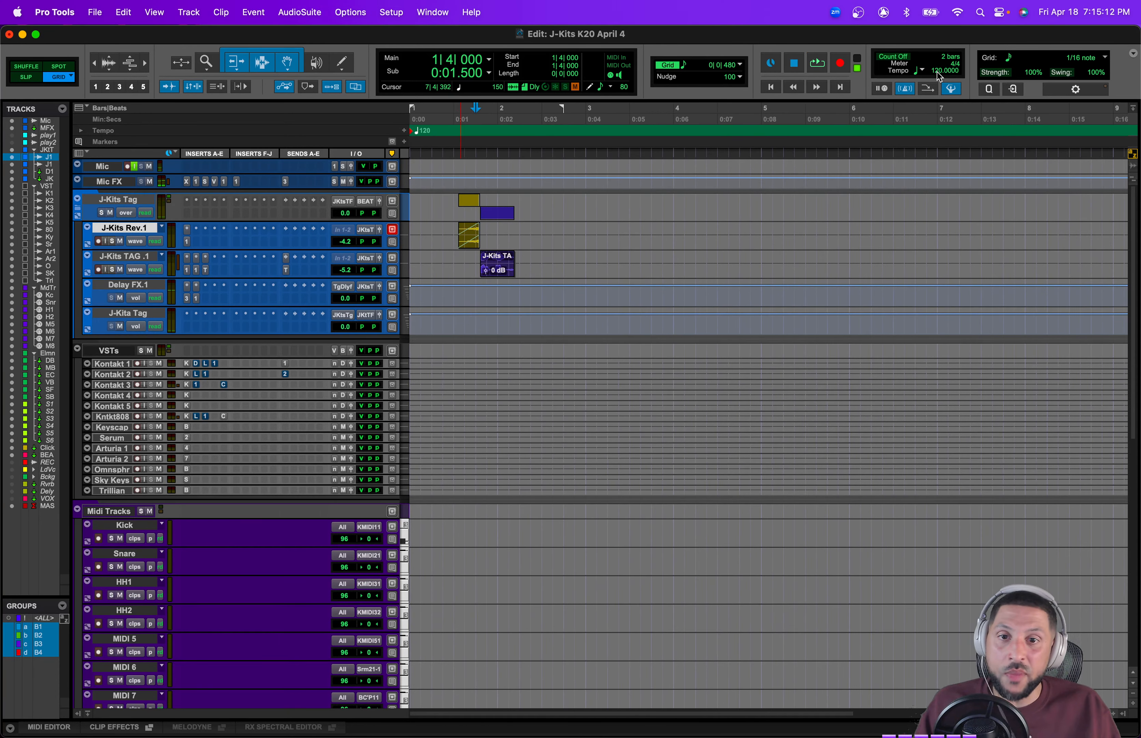
Step: Select the J-Kits Tag folder's member tracks and reduce them to a smaller track height
shift+click(153, 313)
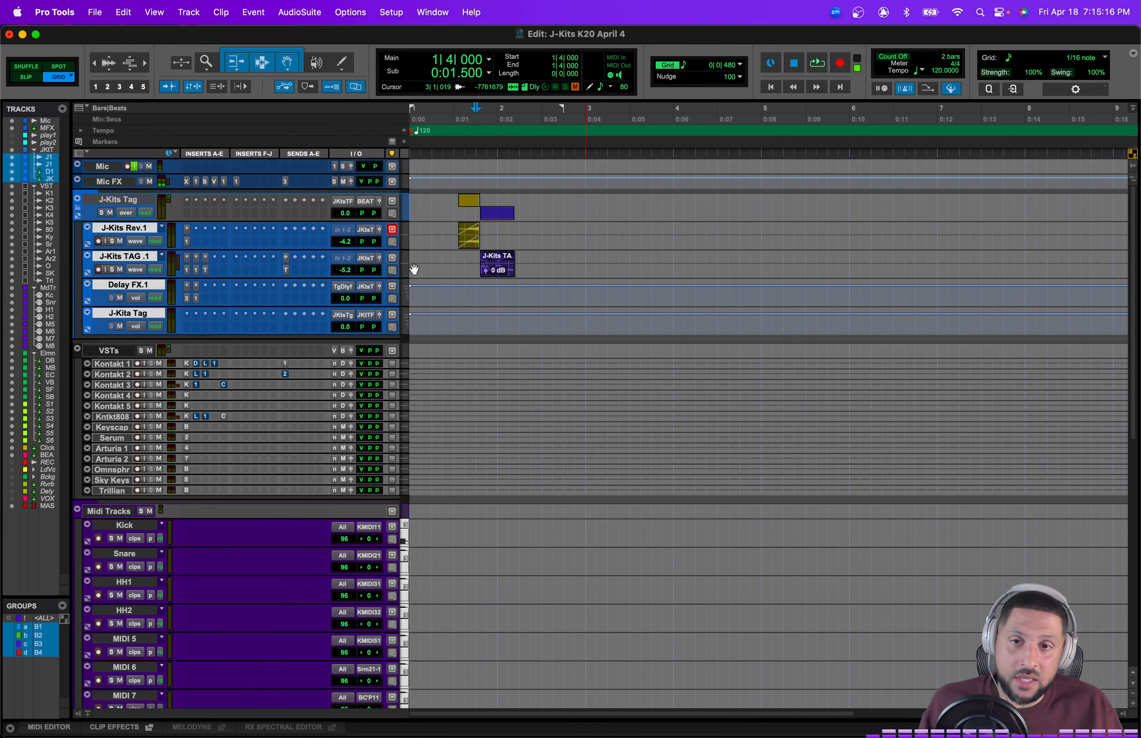
alt+shift+click(406, 237)
click(416, 229)
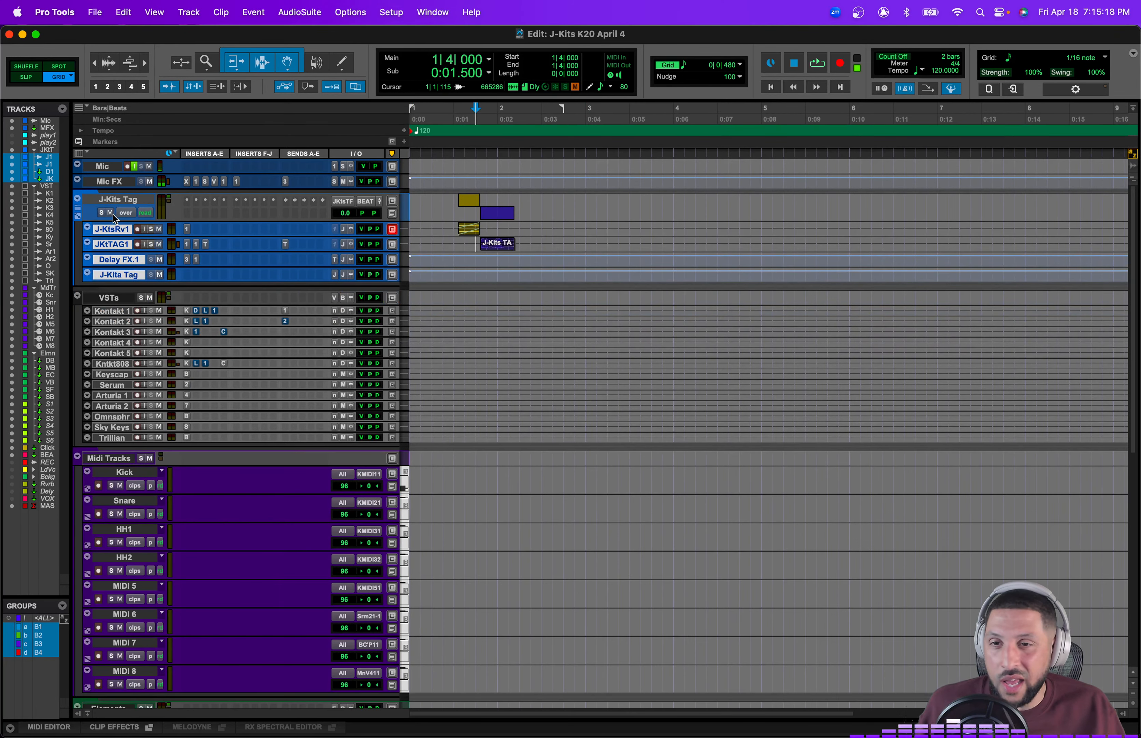
Step: Collapse the J-Kits Tag folder track to hide its member tracks
click(110, 213)
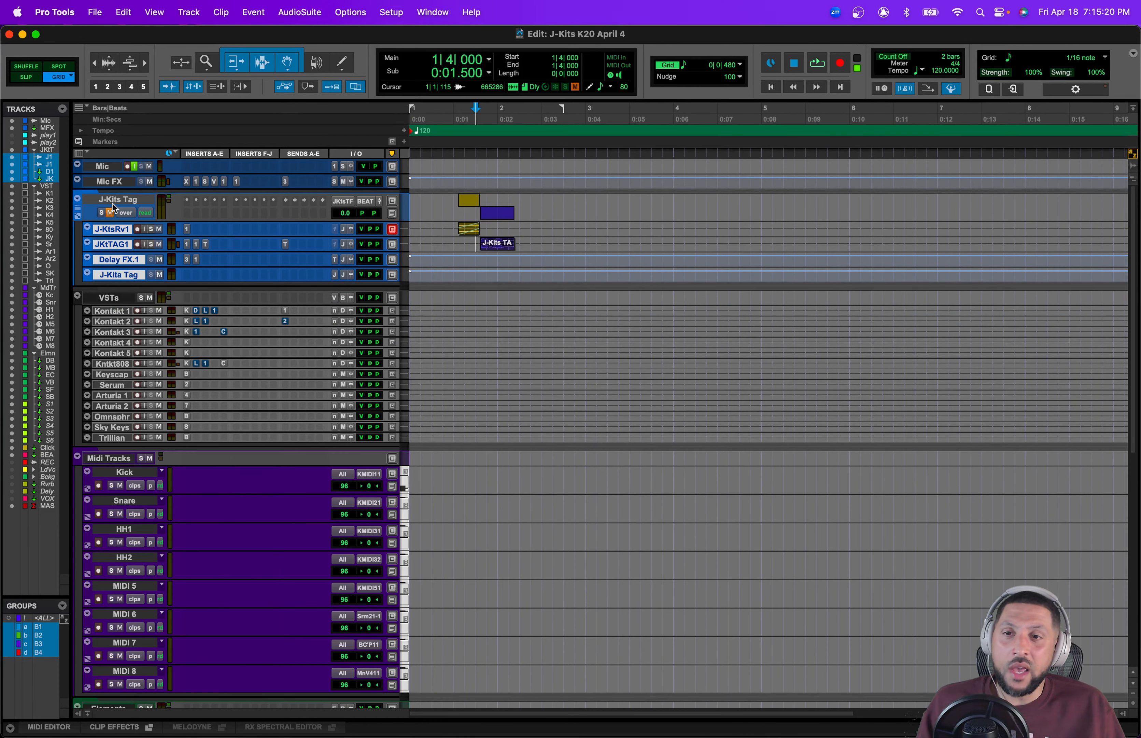
click(116, 203)
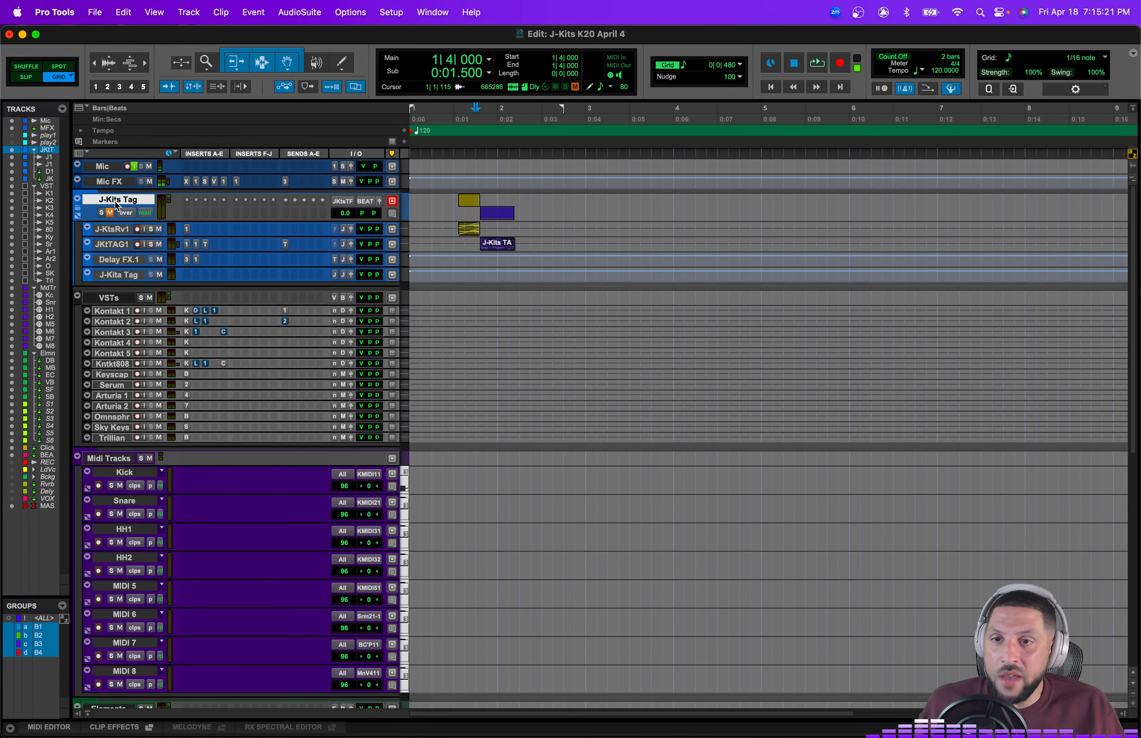
click(79, 209)
click(112, 234)
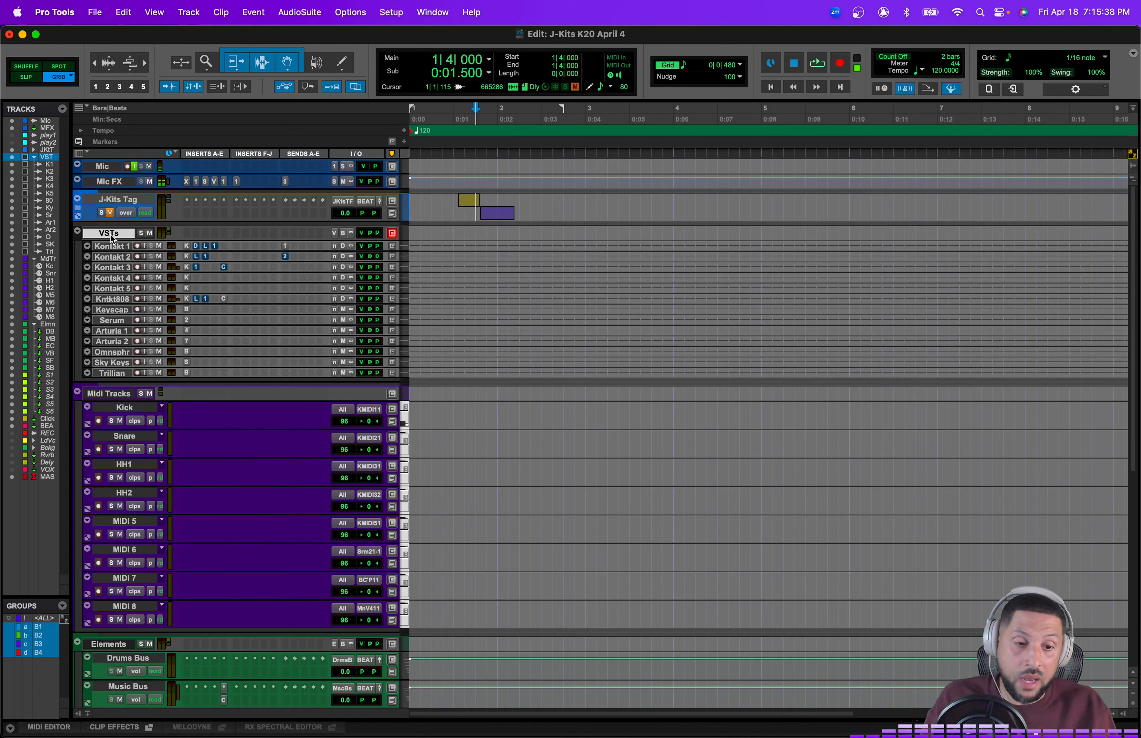
Step: Select the VST folder tracks from Kontakt 1 to Trillian and set them to small height
click(119, 374)
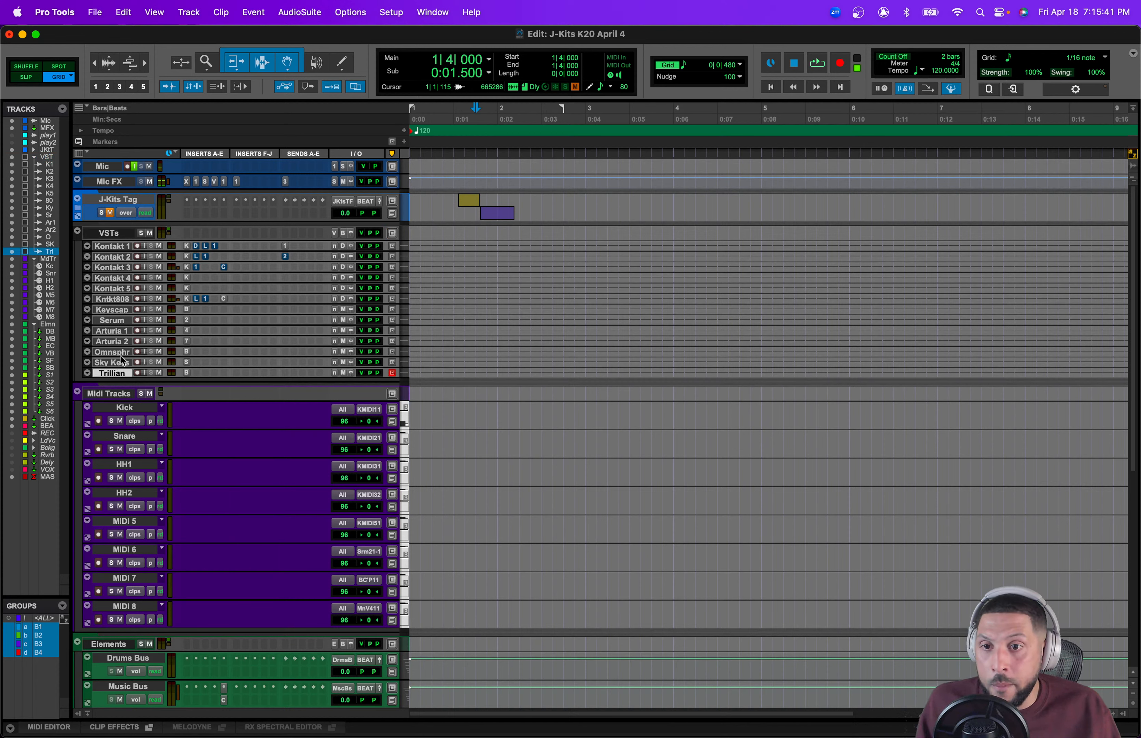
shift+click(117, 248)
click(405, 245)
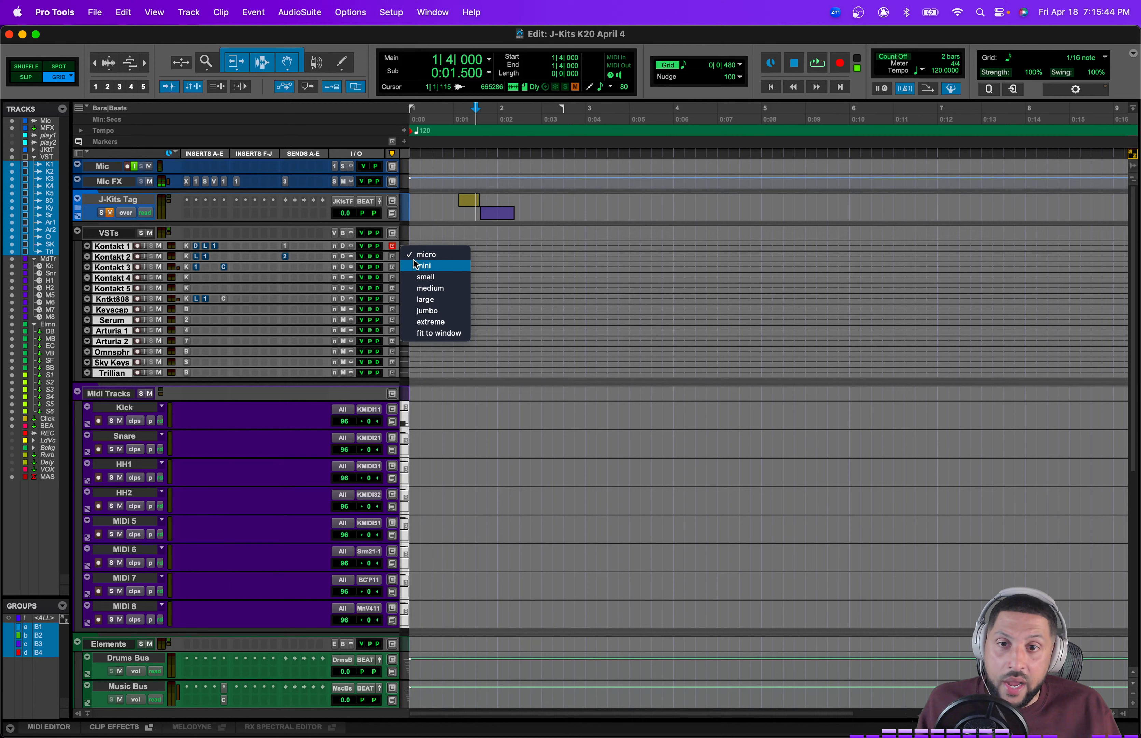
click(415, 276)
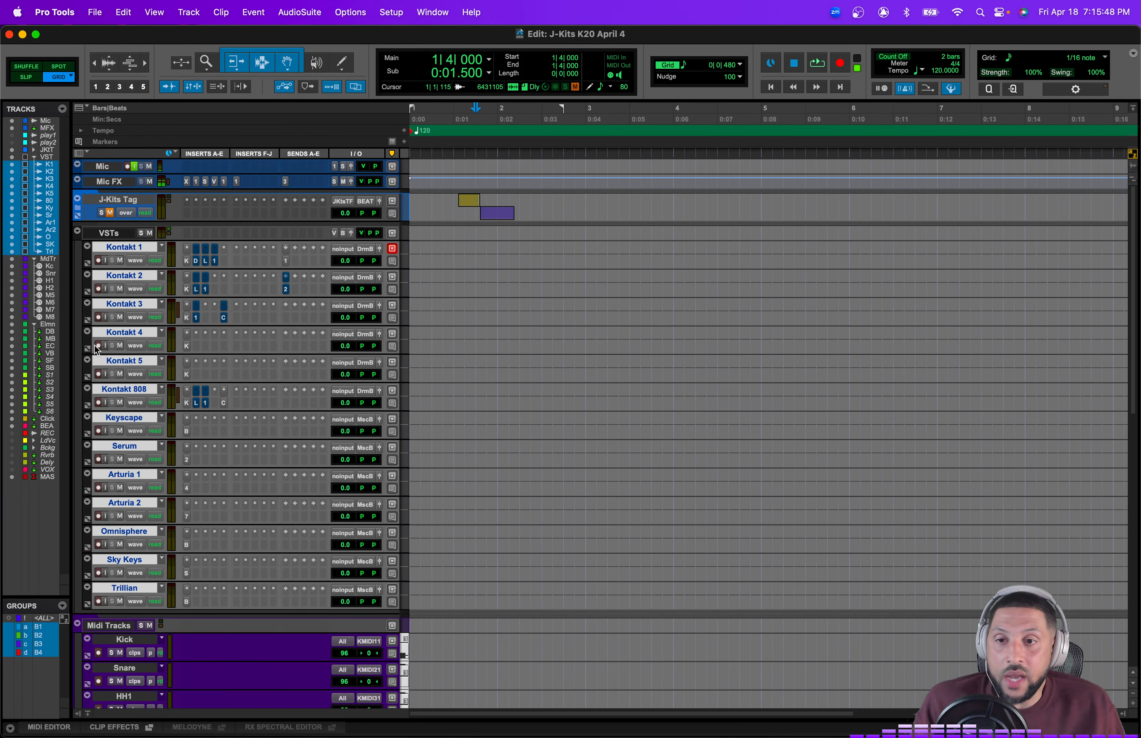
alt+click(135, 247)
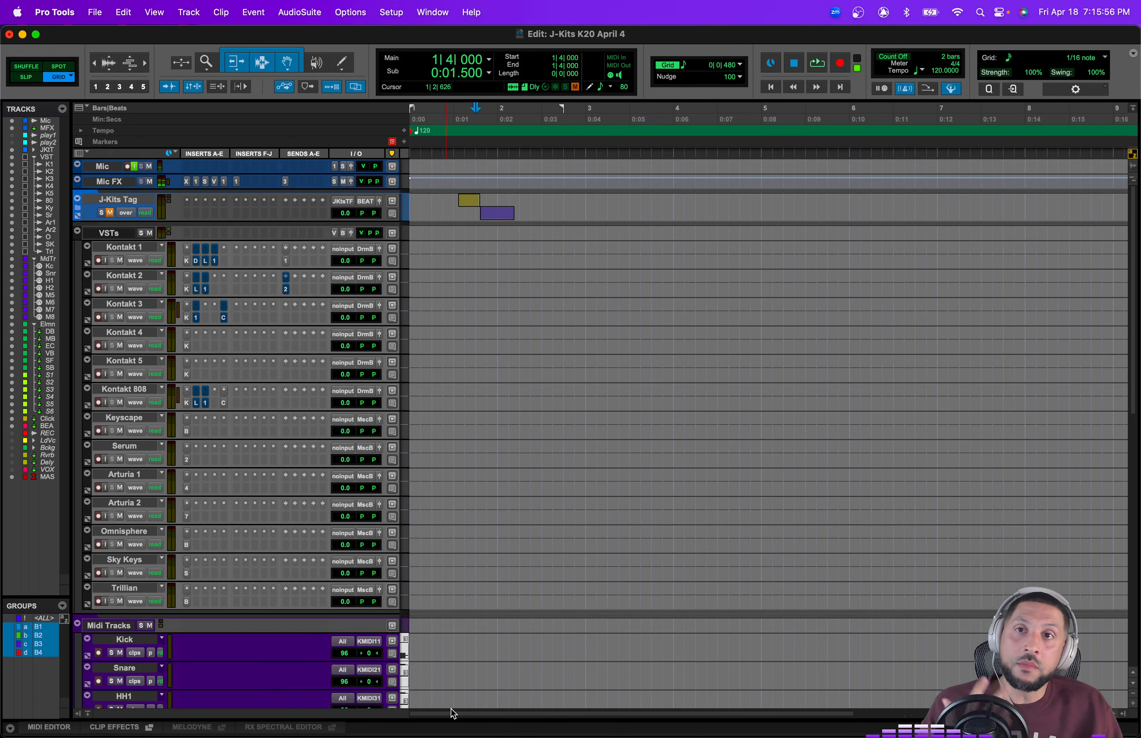
Step: Record-enable the MIDI 6 track
scroll(144, 599, down, 5)
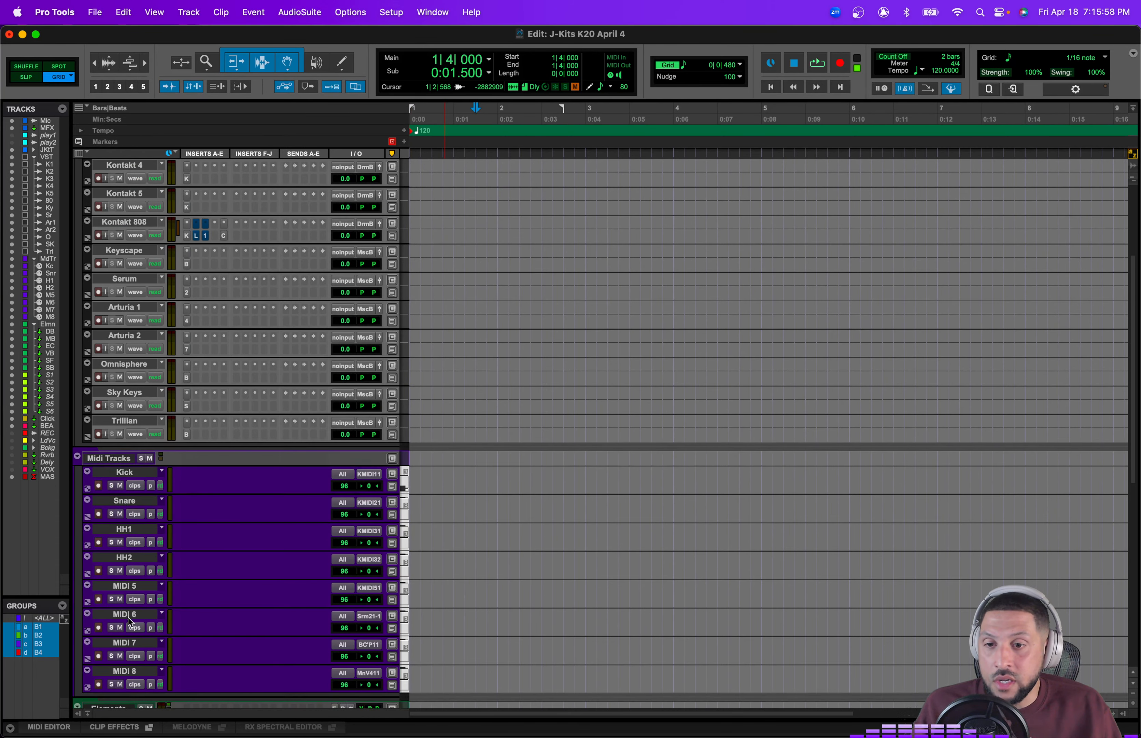
scroll(160, 544, up, 5)
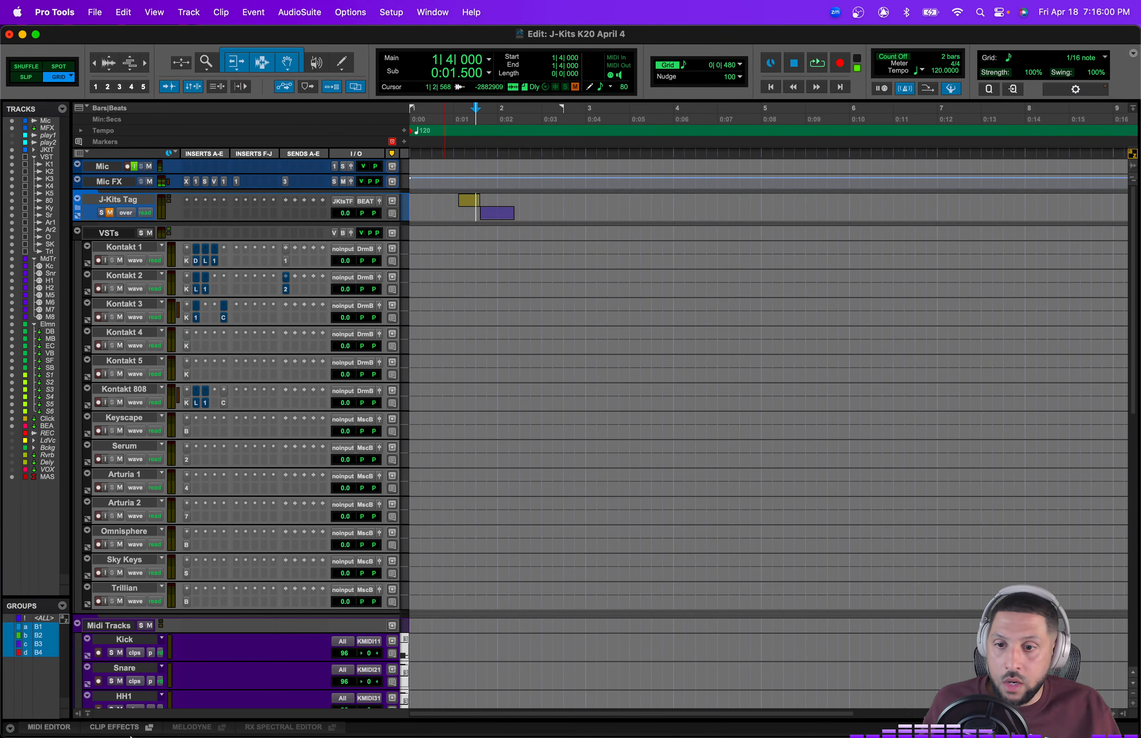
scroll(183, 663, down, 7)
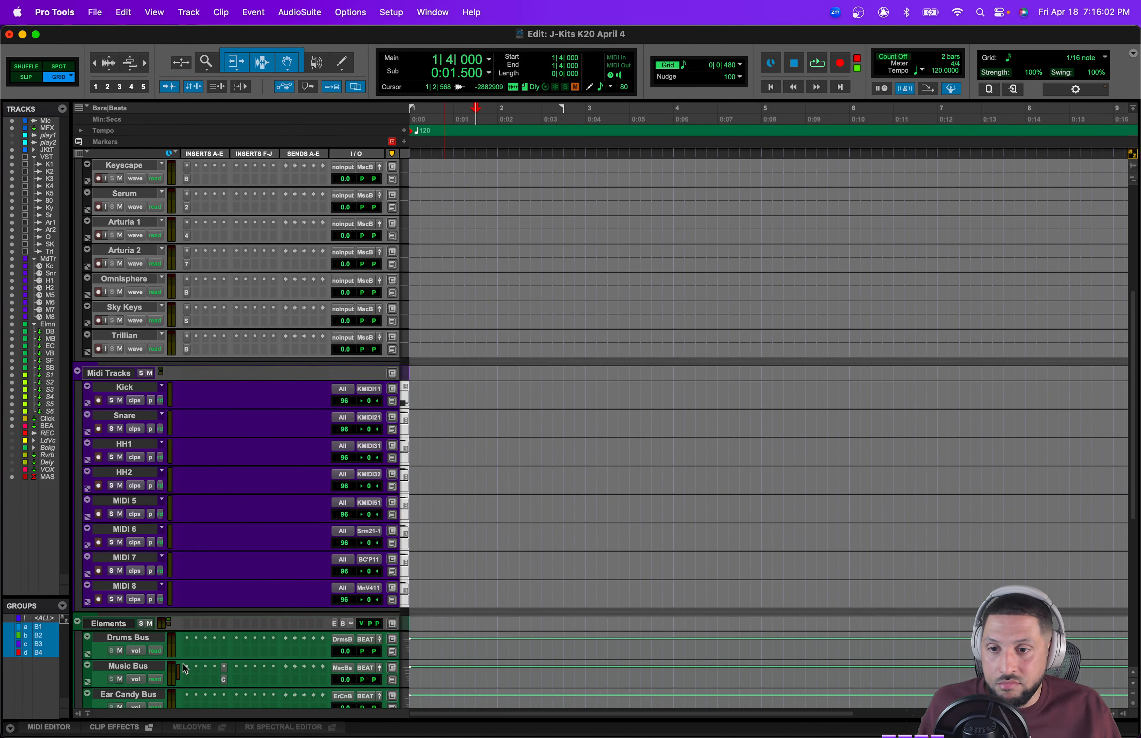
click(98, 541)
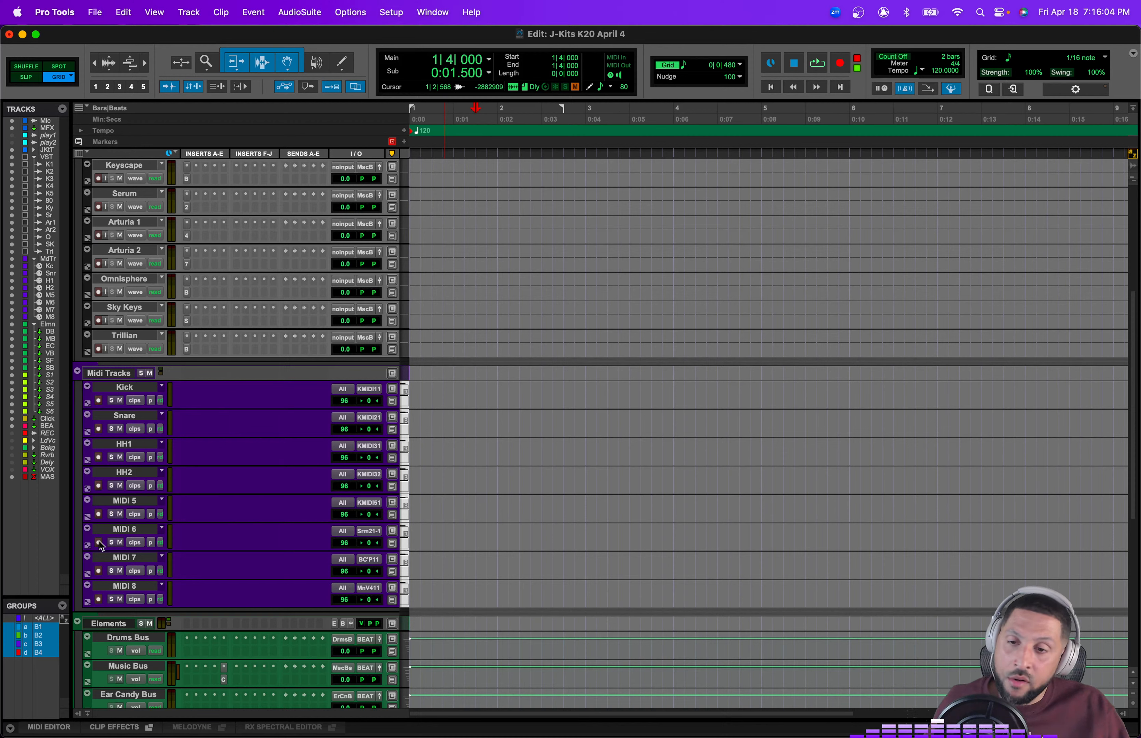
Step: Inspect the MIDI 6 track's output routing options for the Serum instrument
scroll(260, 516, up, 2)
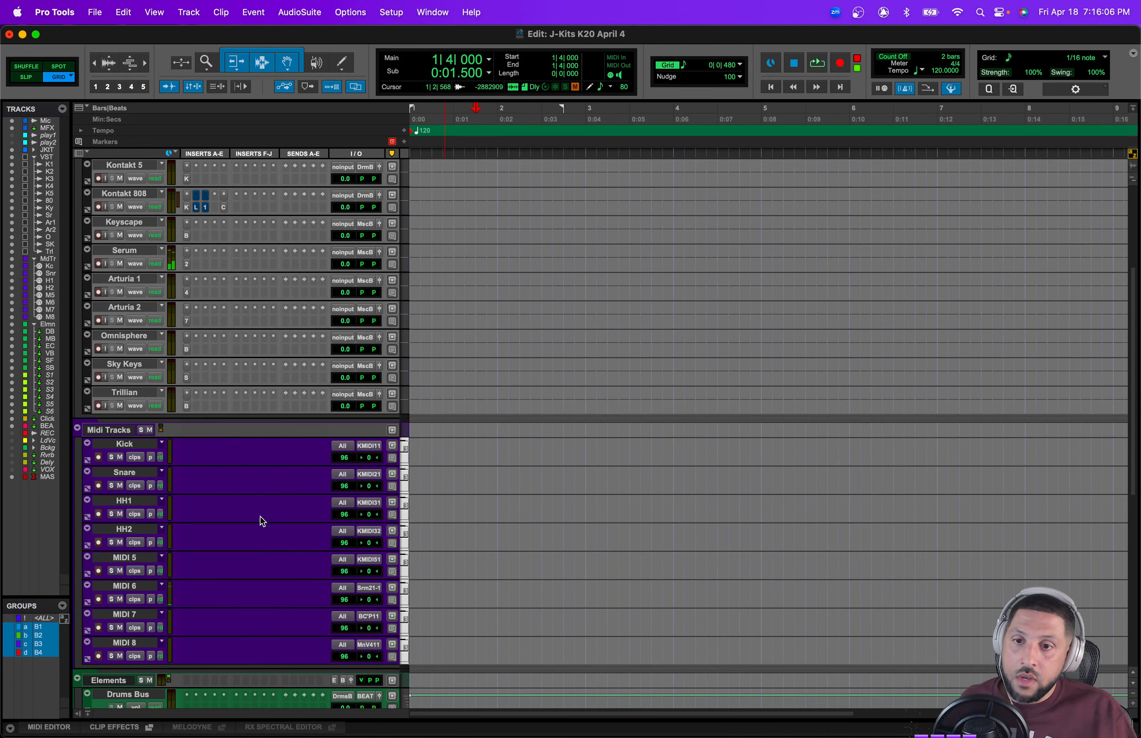
click(368, 589)
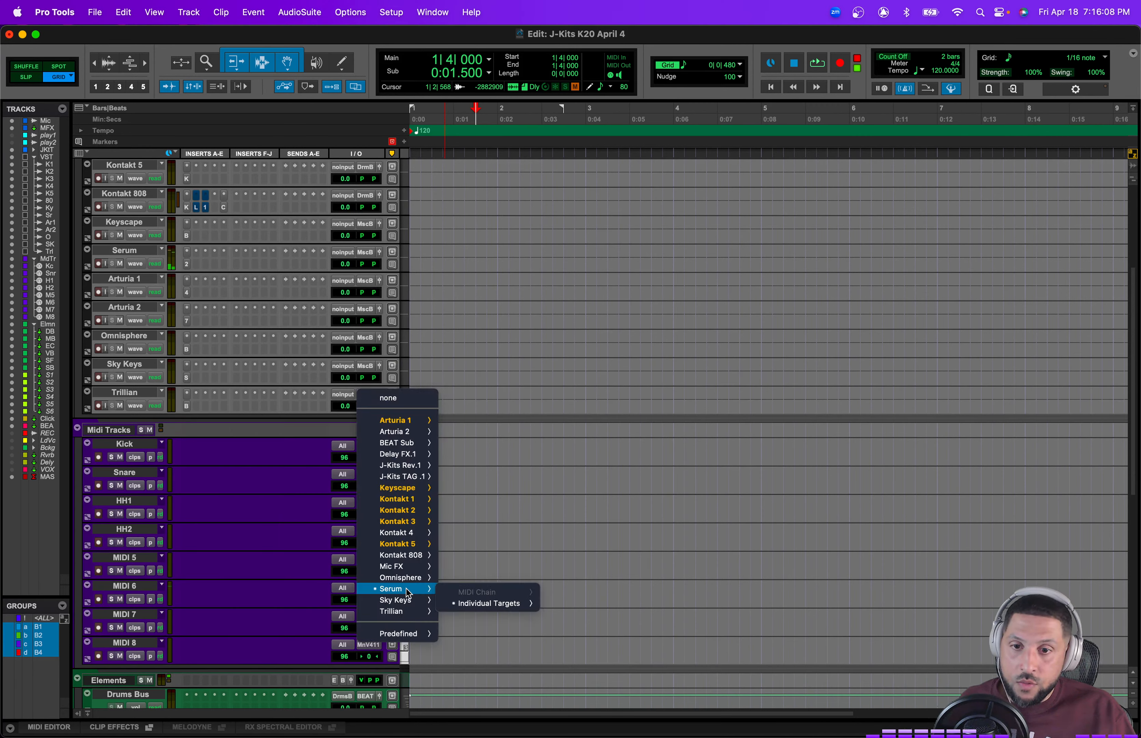
mouse_move(489, 604)
mouse_move(583, 606)
click(657, 557)
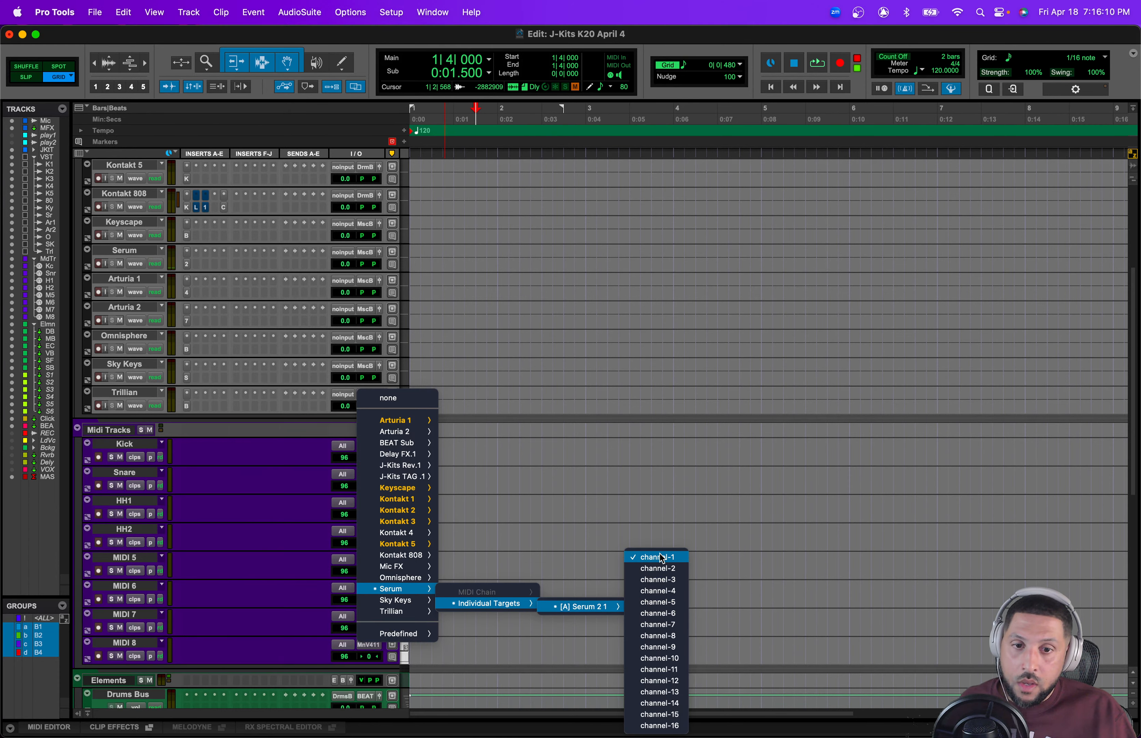
Step: Open the Serum plugin window on the Serum track and close it
click(187, 264)
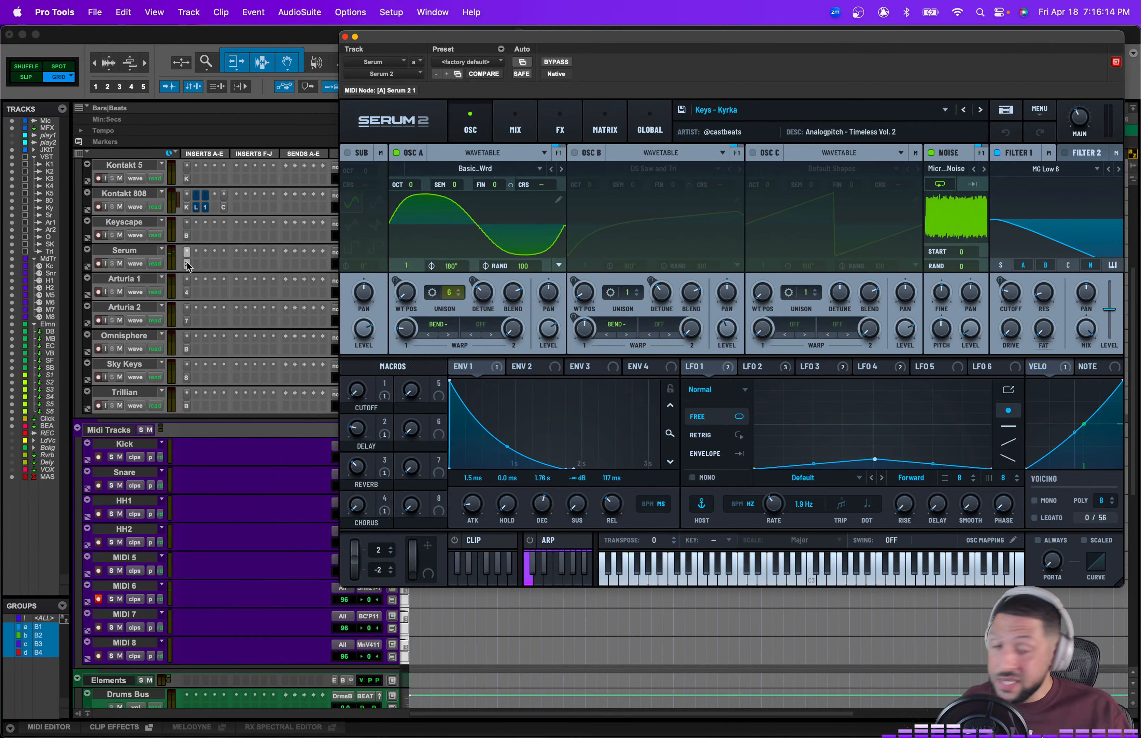
click(188, 265)
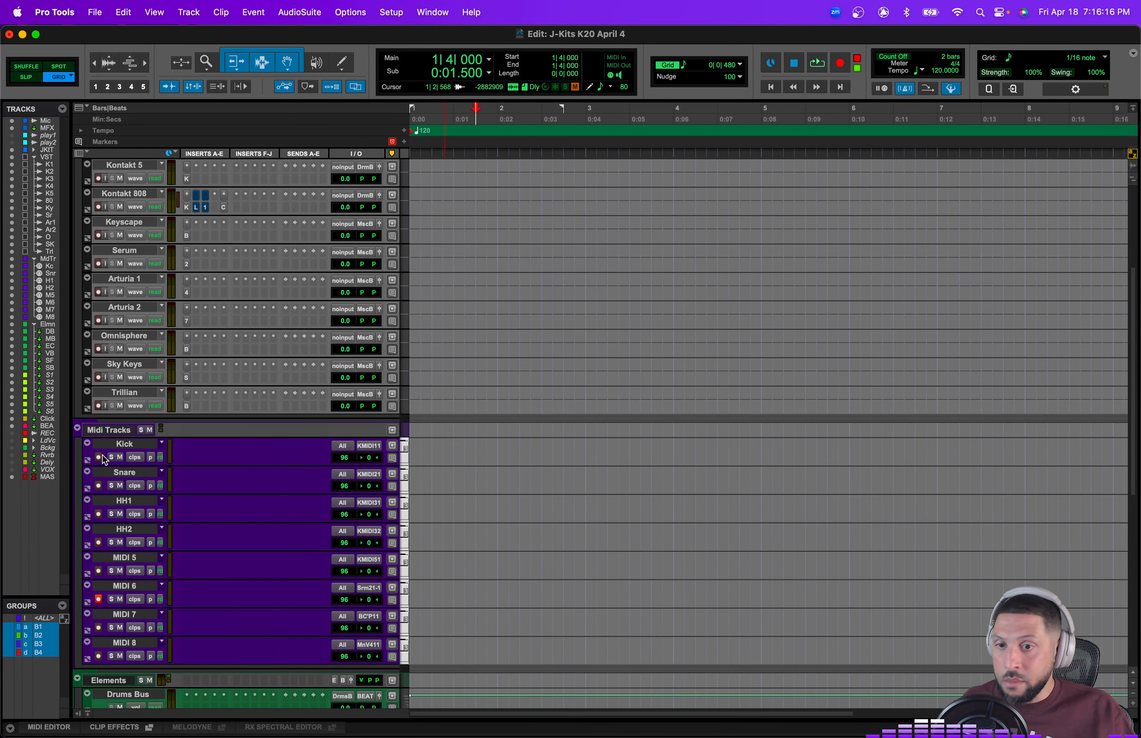
Step: Open the Kontakt plugin window on the Kontakt 3 track and reposition it
scroll(203, 498, up, 2)
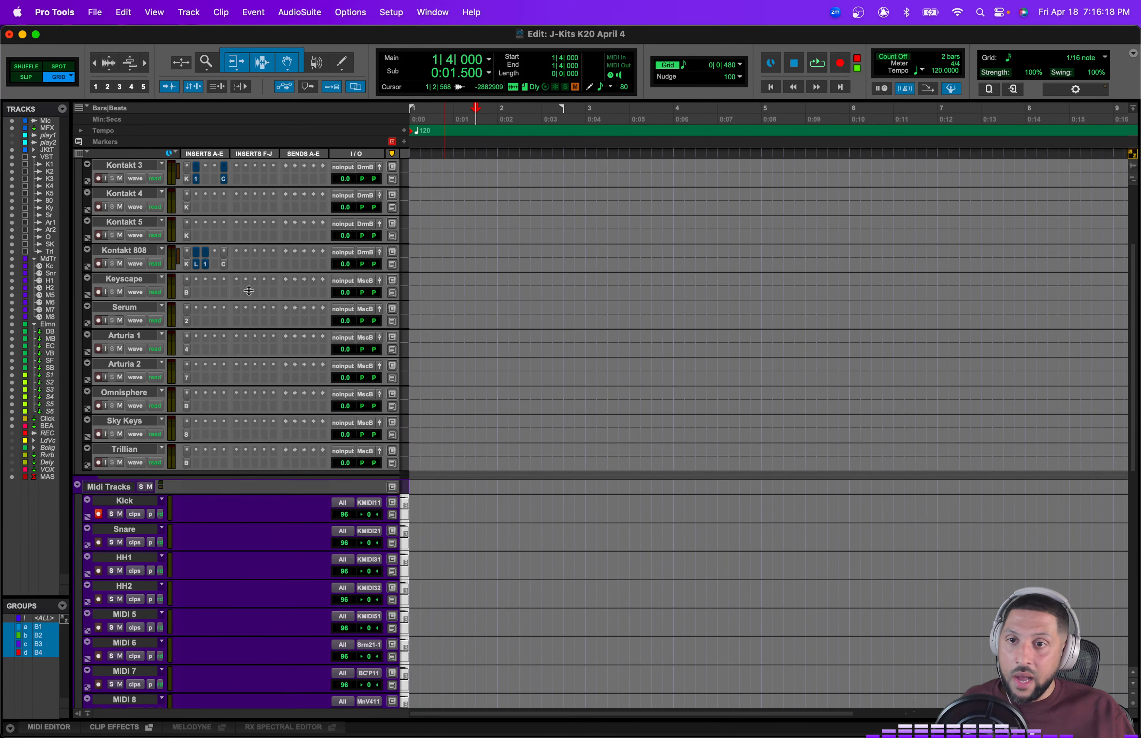
click(186, 178)
drag(464, 51, 549, 46)
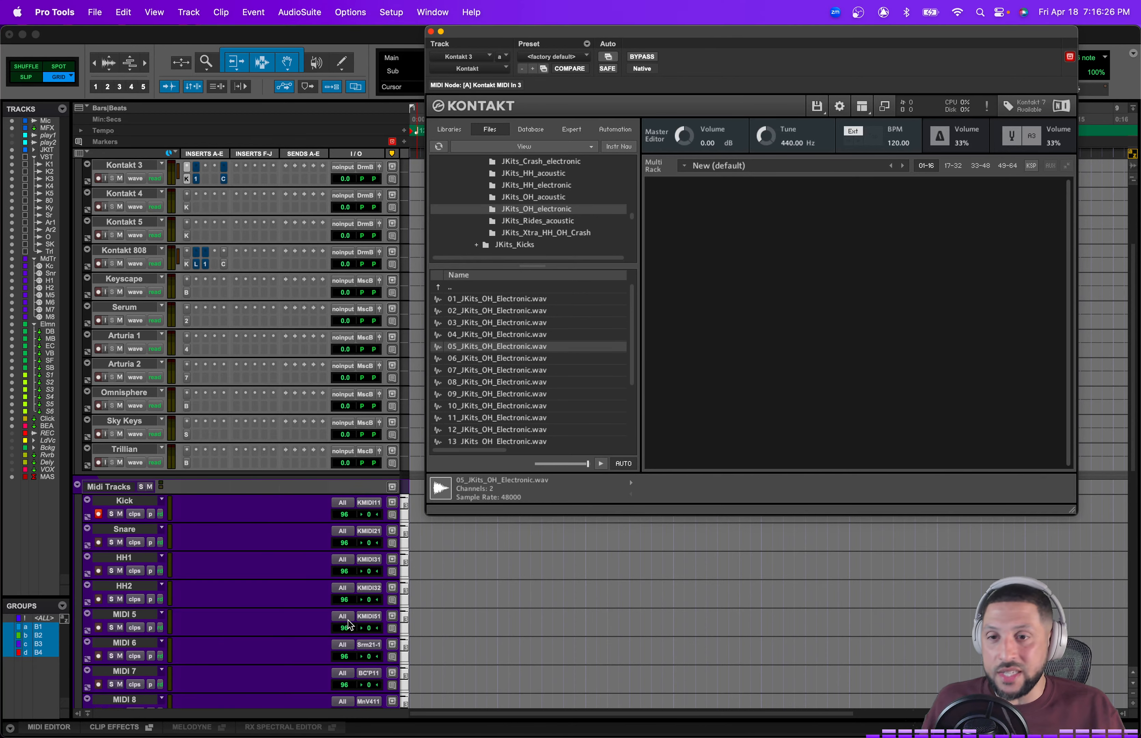
Step: Close the Kontakt plugin window and return to the top of the session
click(99, 514)
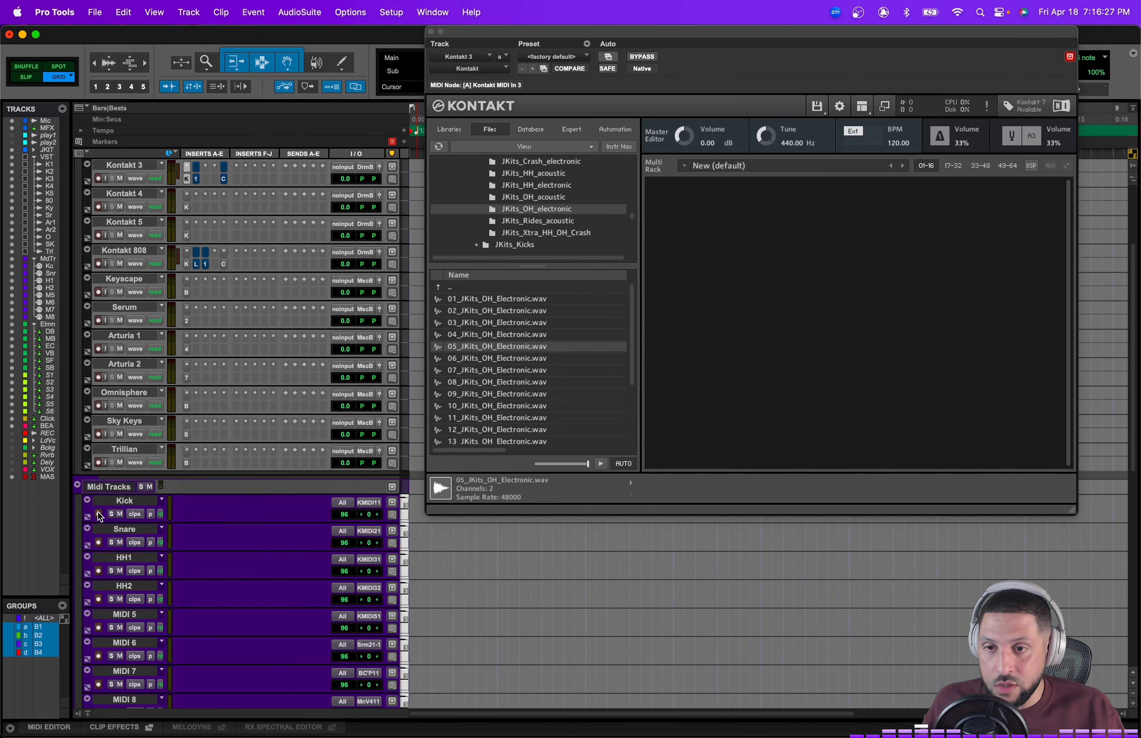
click(430, 31)
click(152, 476)
scroll(178, 462, up, 5)
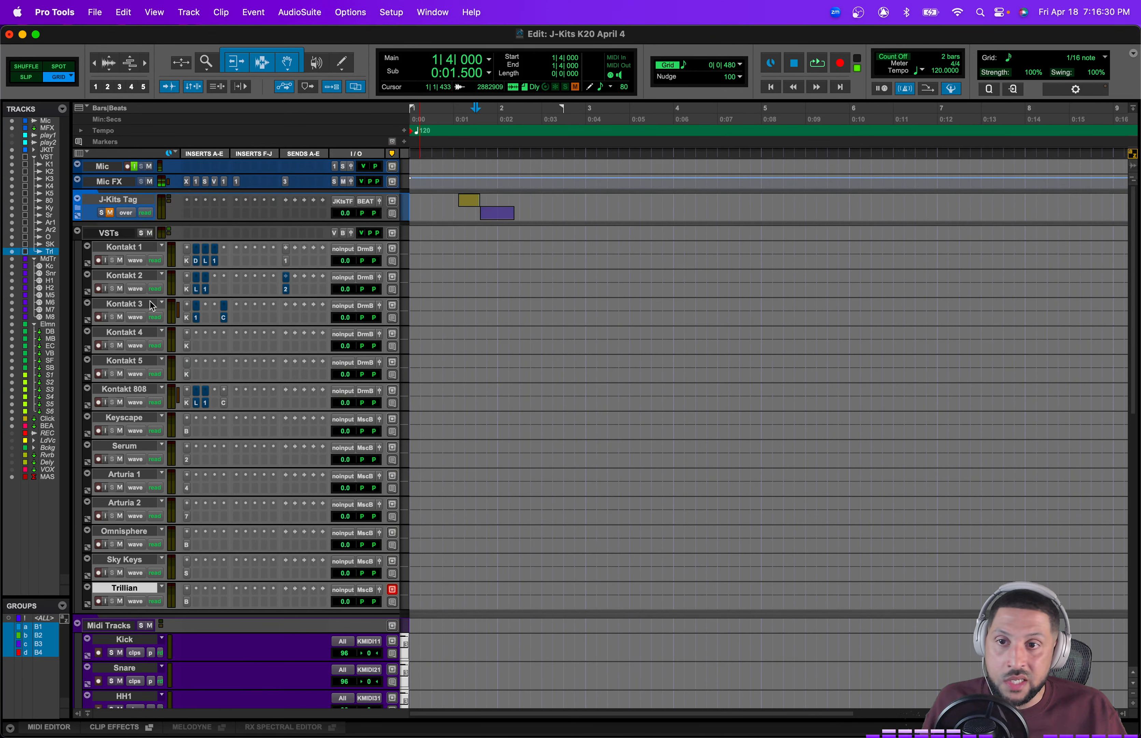
Step: Shrink the tracks in the VSTs folder to a smaller track height
shift+click(136, 246)
click(408, 259)
click(407, 253)
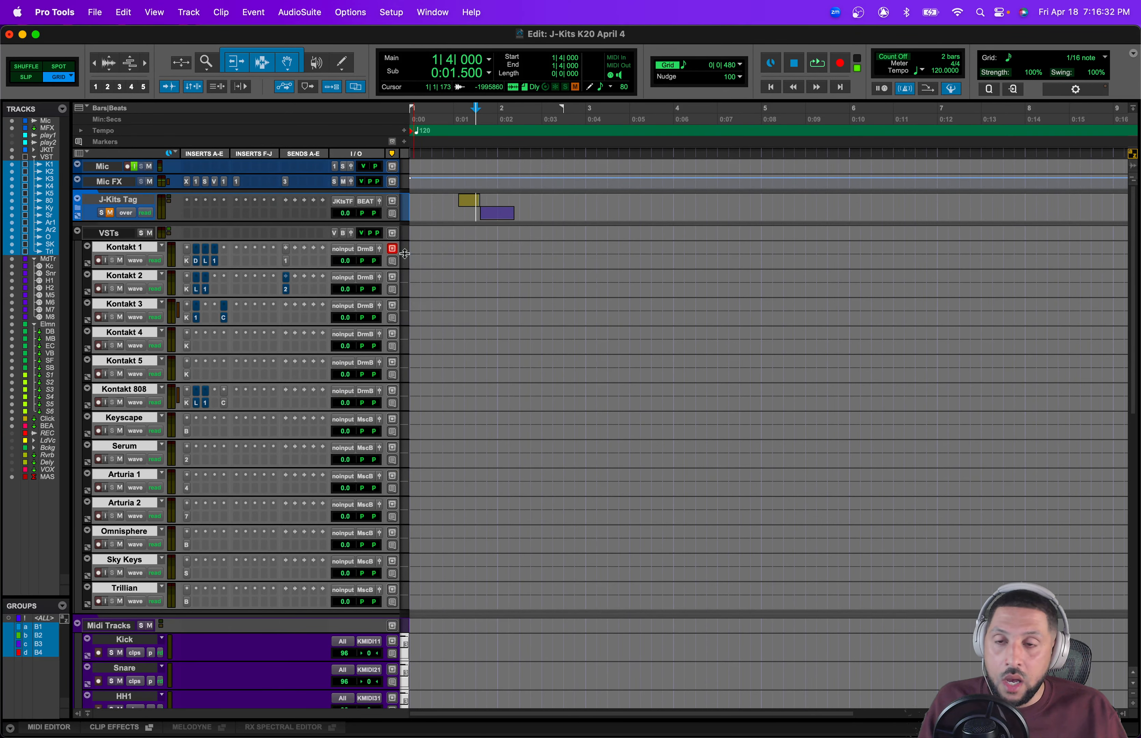
click(116, 456)
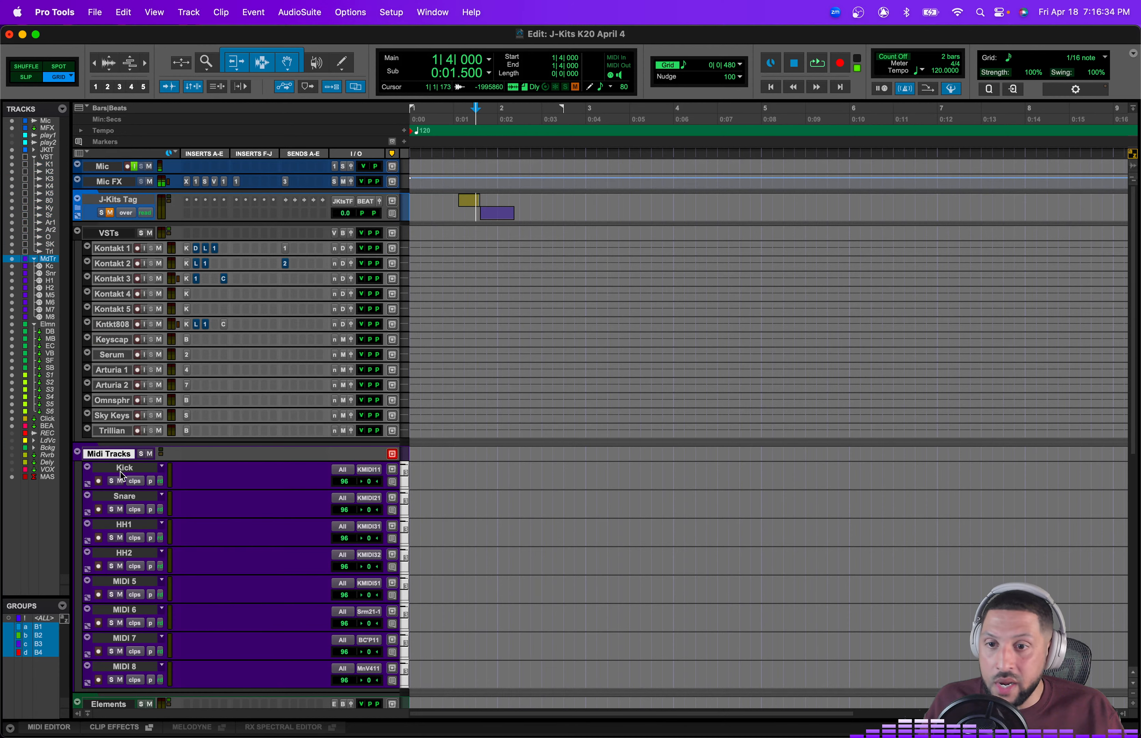
click(122, 467)
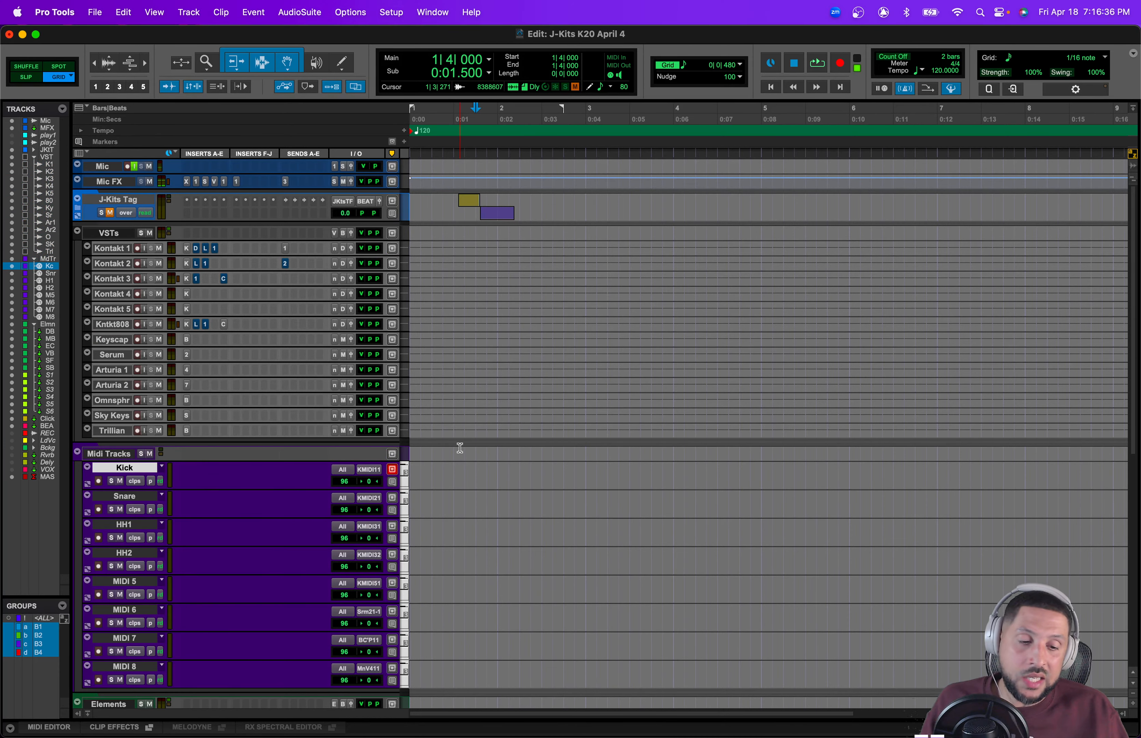
scroll(468, 447, down, 3)
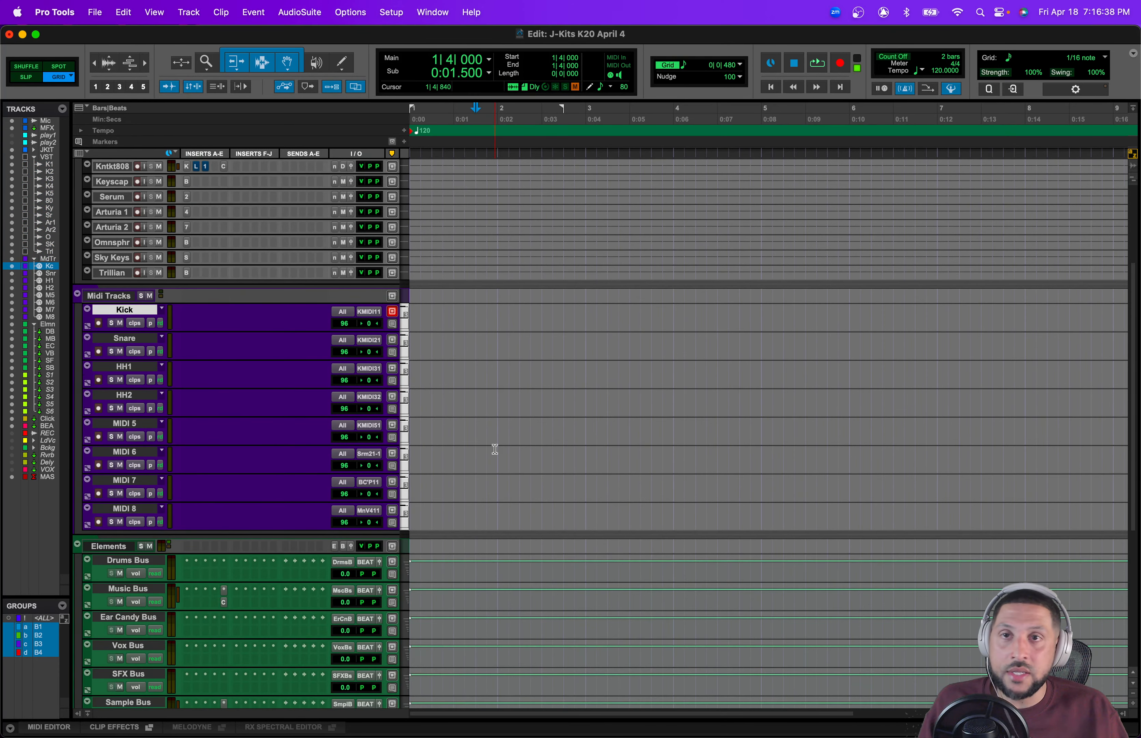
scroll(495, 449, down, 10)
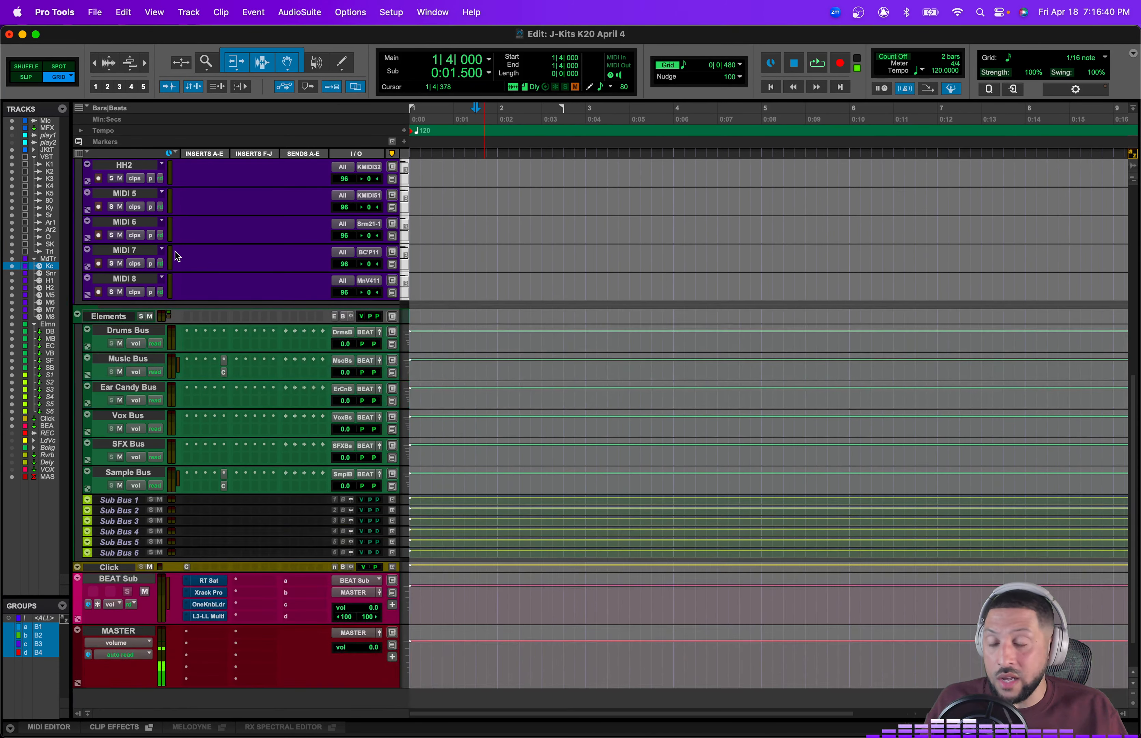
click(120, 280)
right_click(124, 279)
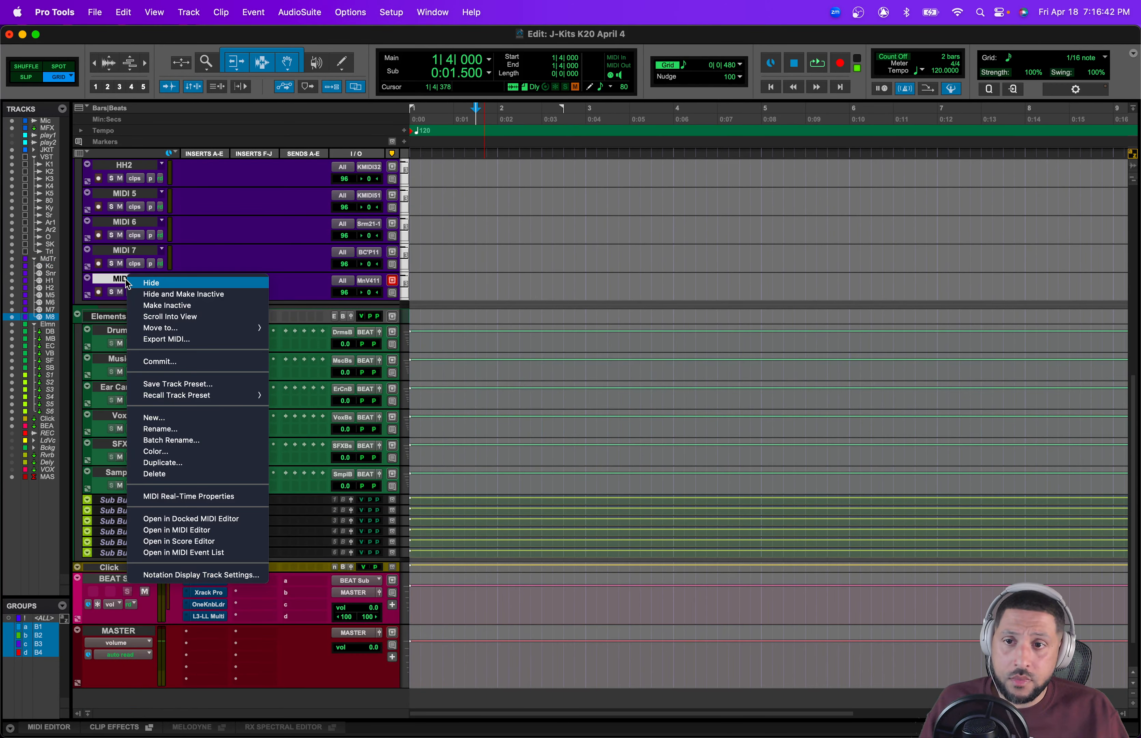
click(159, 361)
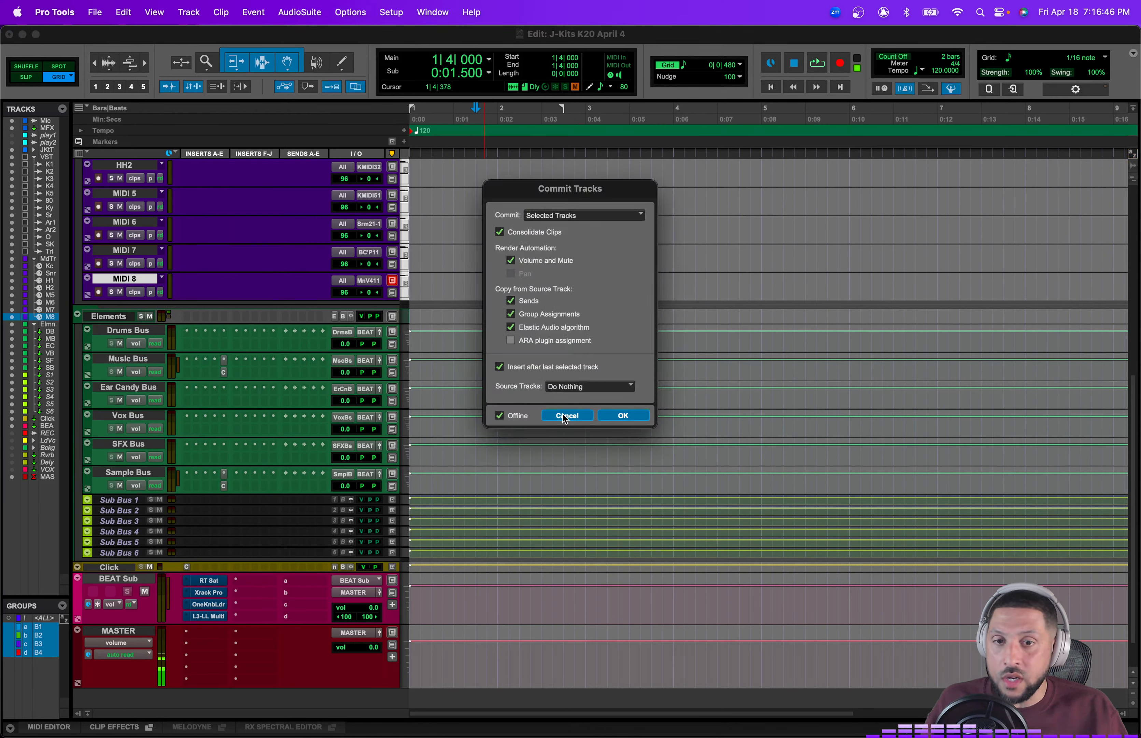
click(565, 415)
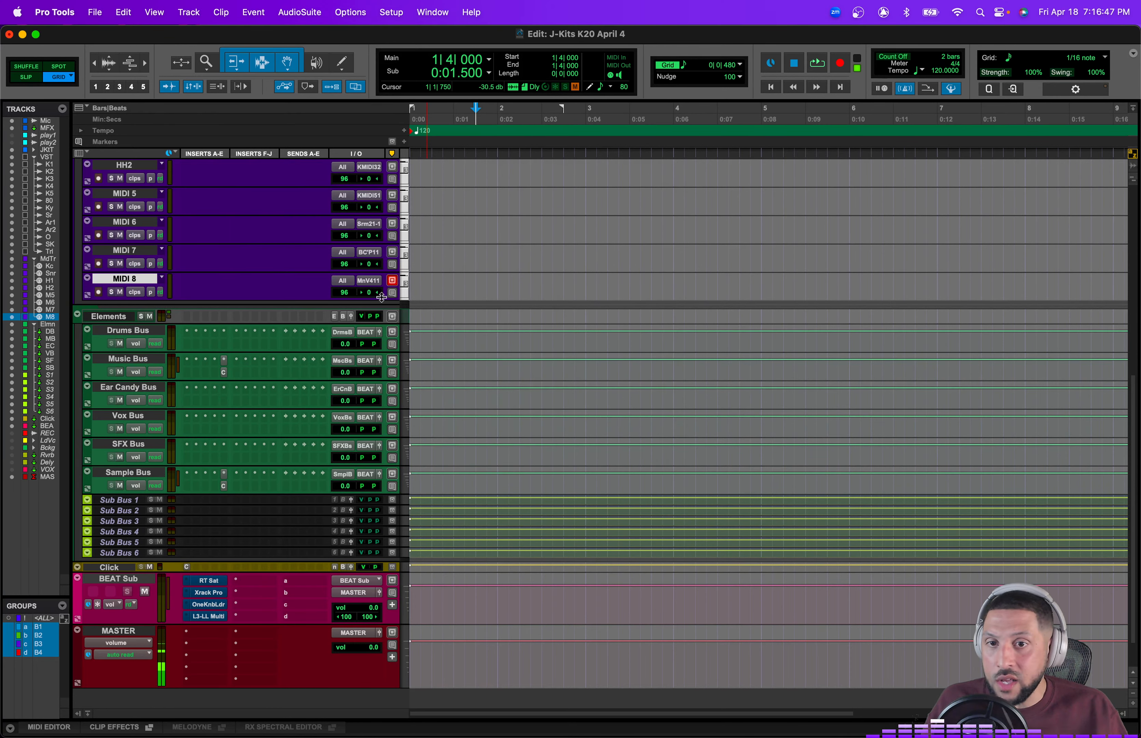
Step: Record-enable MIDI 6 and record a short MIDI clip on it
click(101, 235)
click(466, 223)
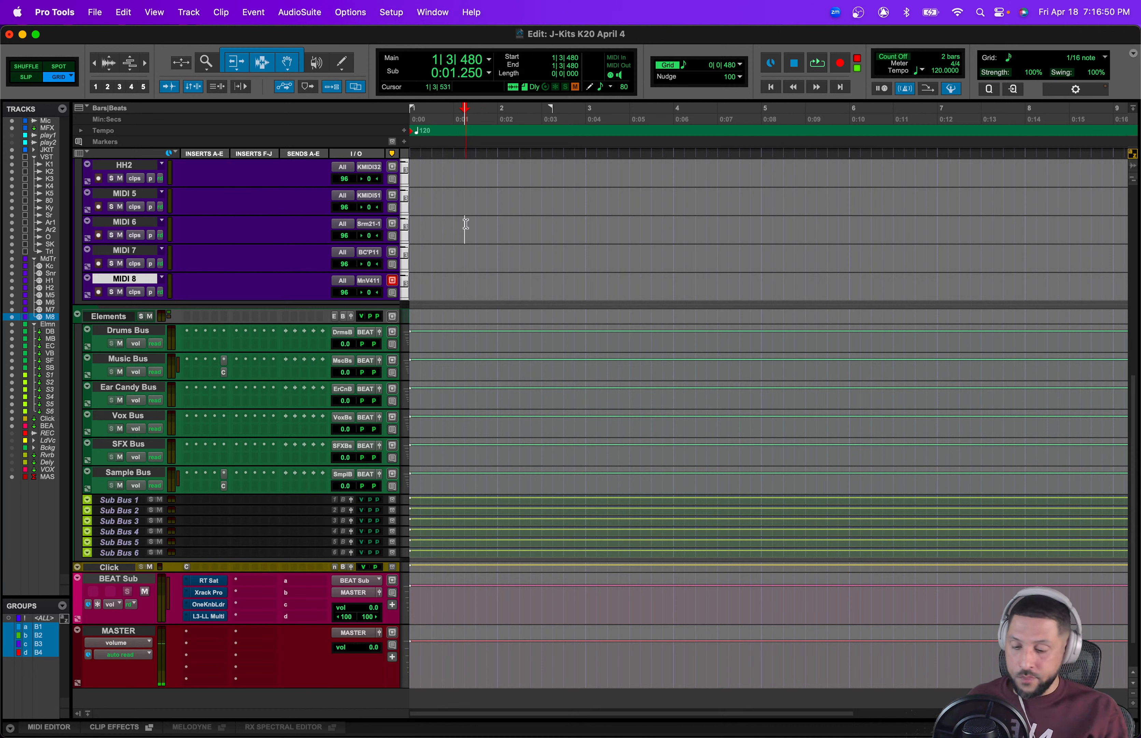
key(super+space)
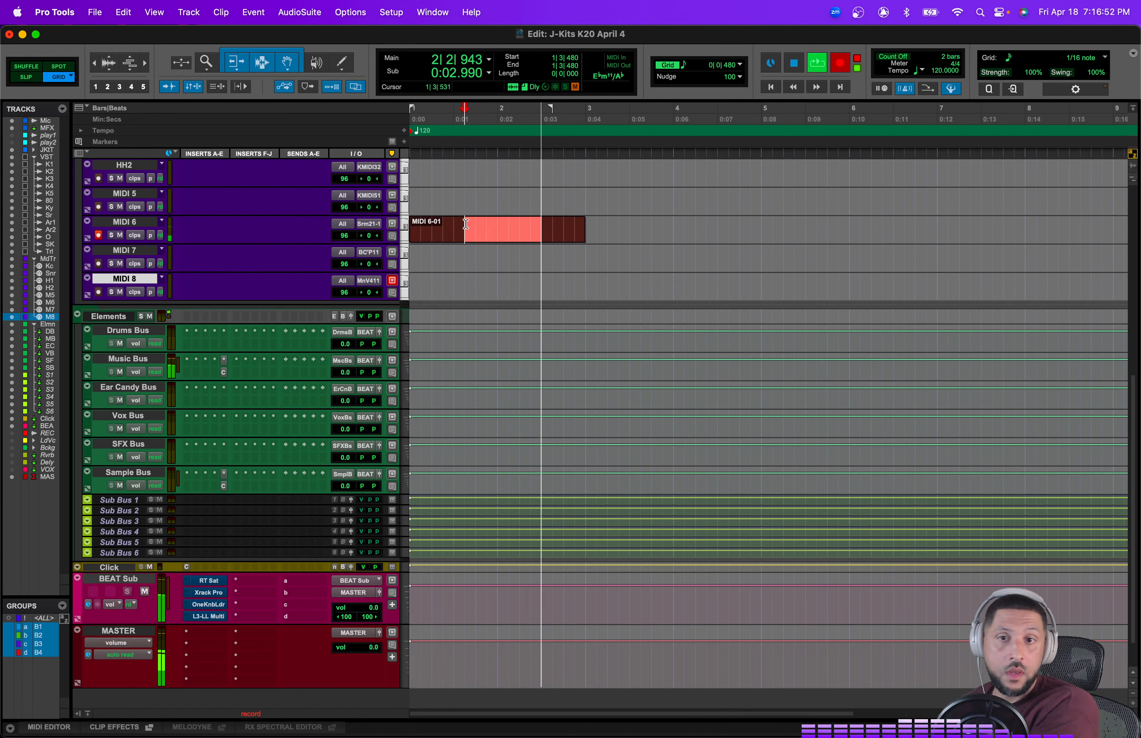
key(space)
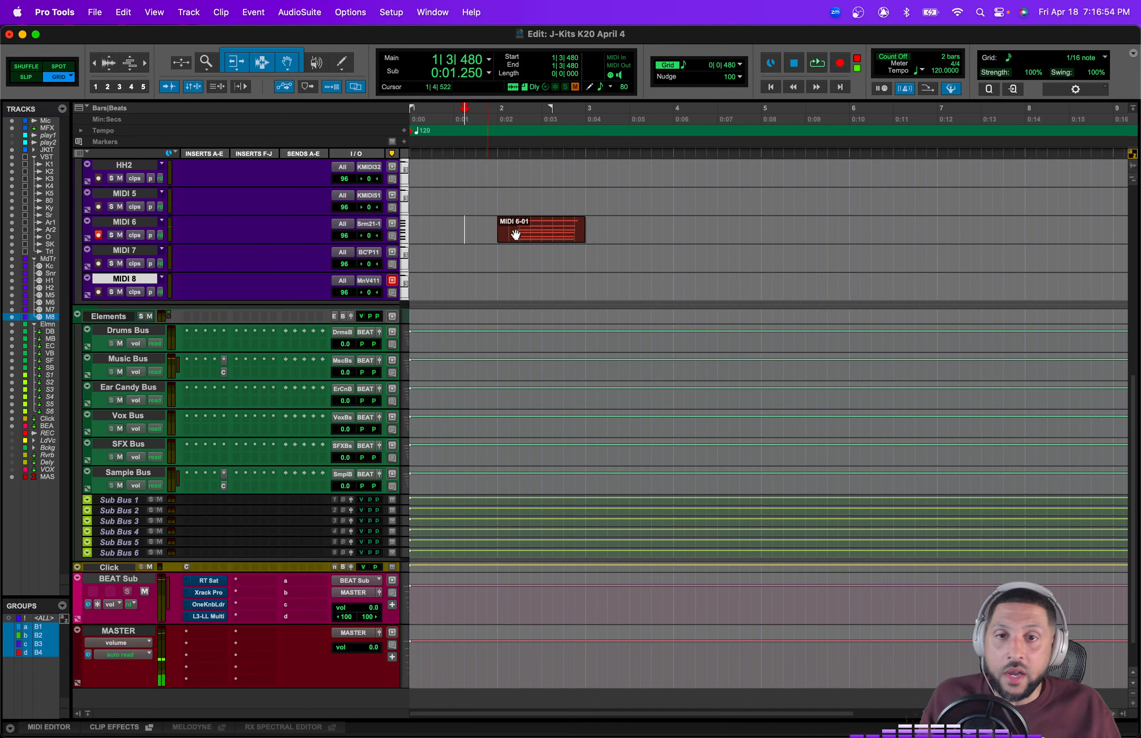
Step: Commit the MIDI 6 track to a new audio track inserted after it
click(528, 241)
right_click(135, 219)
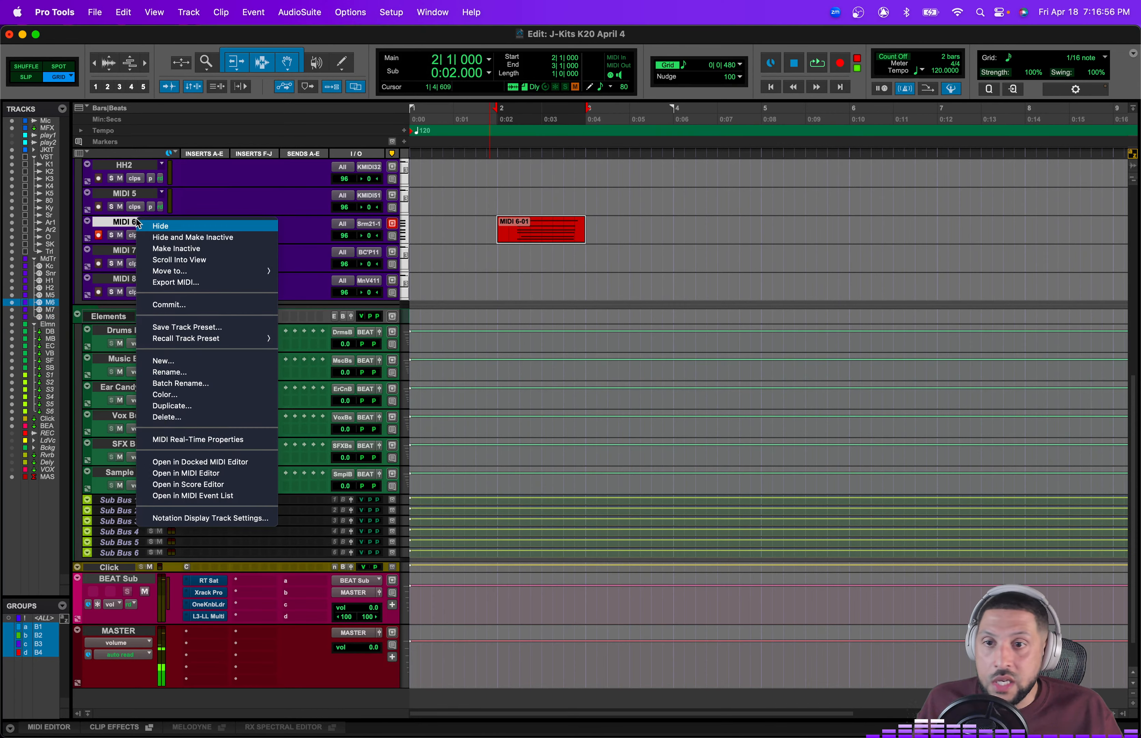
click(226, 304)
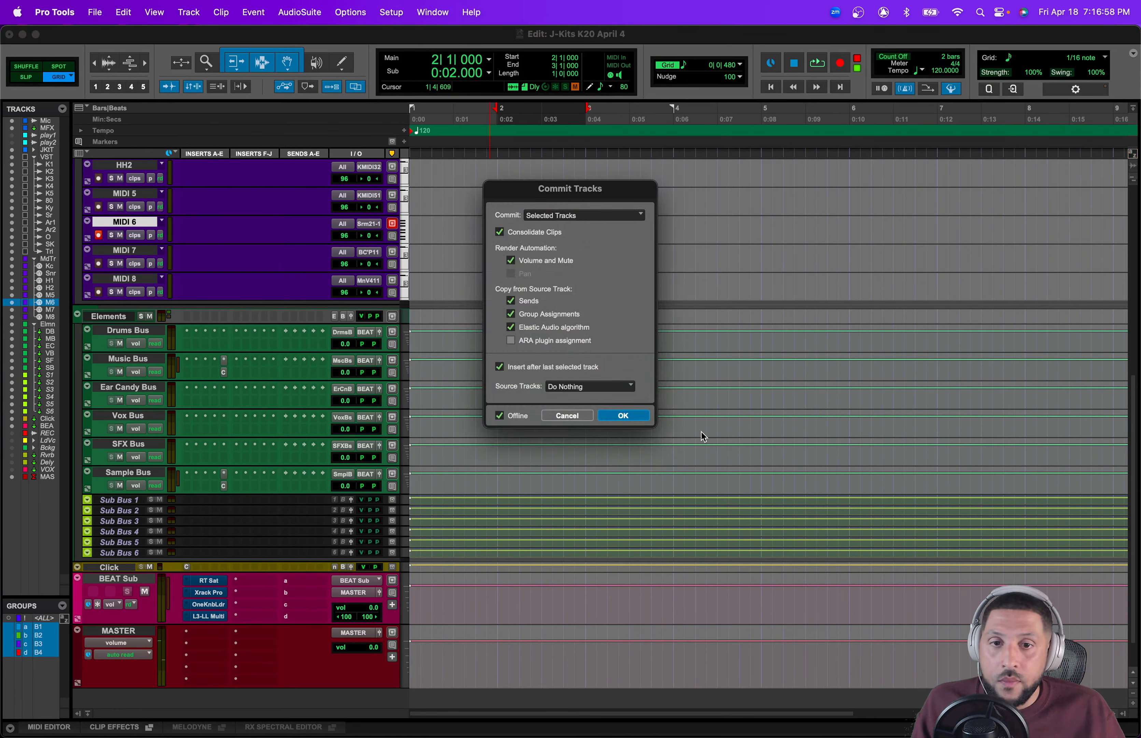
click(622, 415)
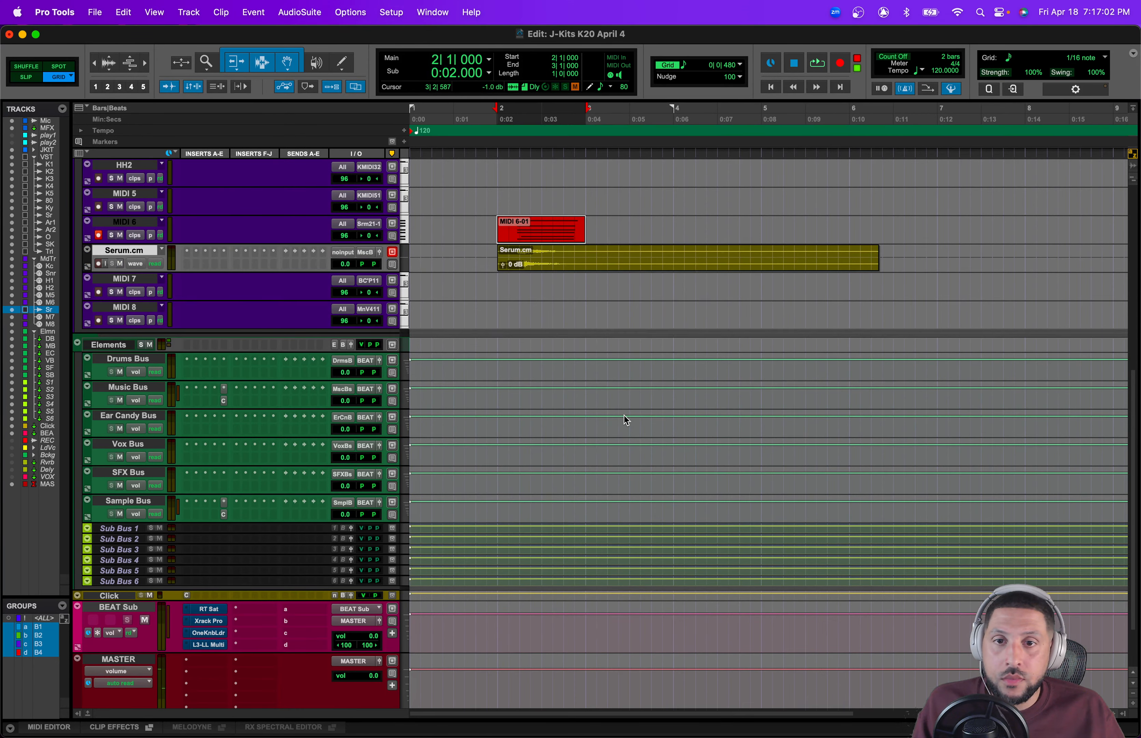
Step: Mute the MIDI 6 clip
click(586, 303)
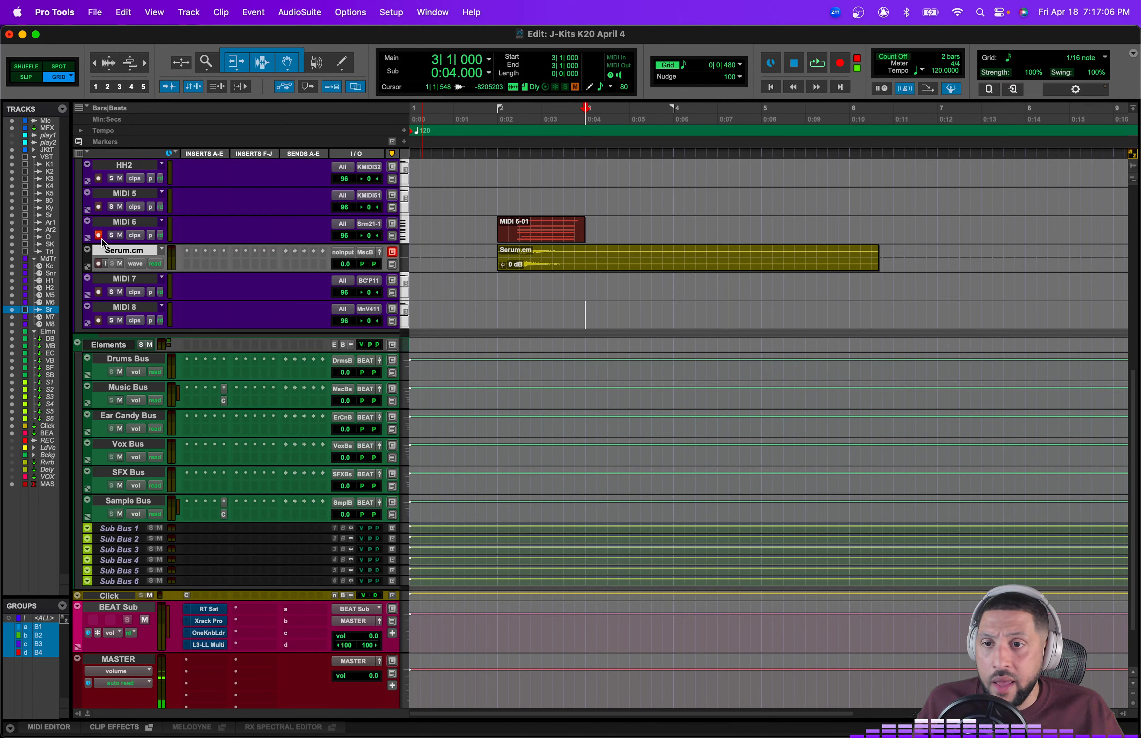
click(529, 236)
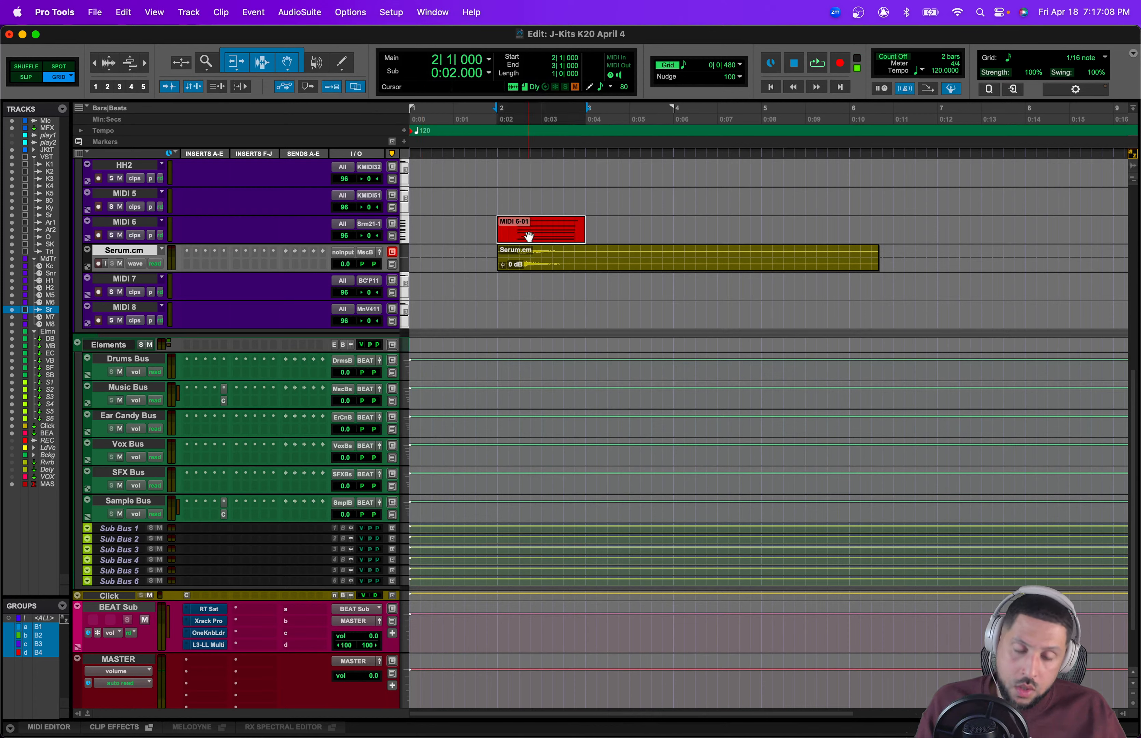
key(super+m)
Step: Move the committed Serum.cm audio track into the Elements folder below Drums Bus
drag(128, 251, 161, 384)
scroll(382, 417, up, 1)
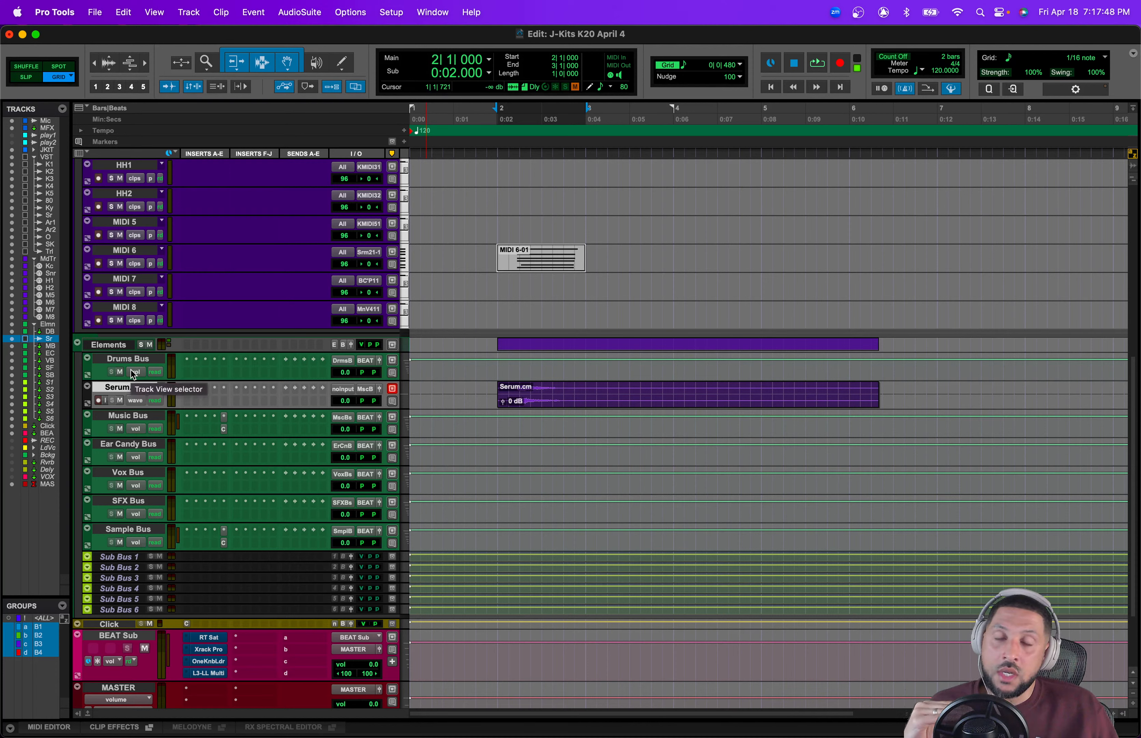
scroll(134, 374, up, 10)
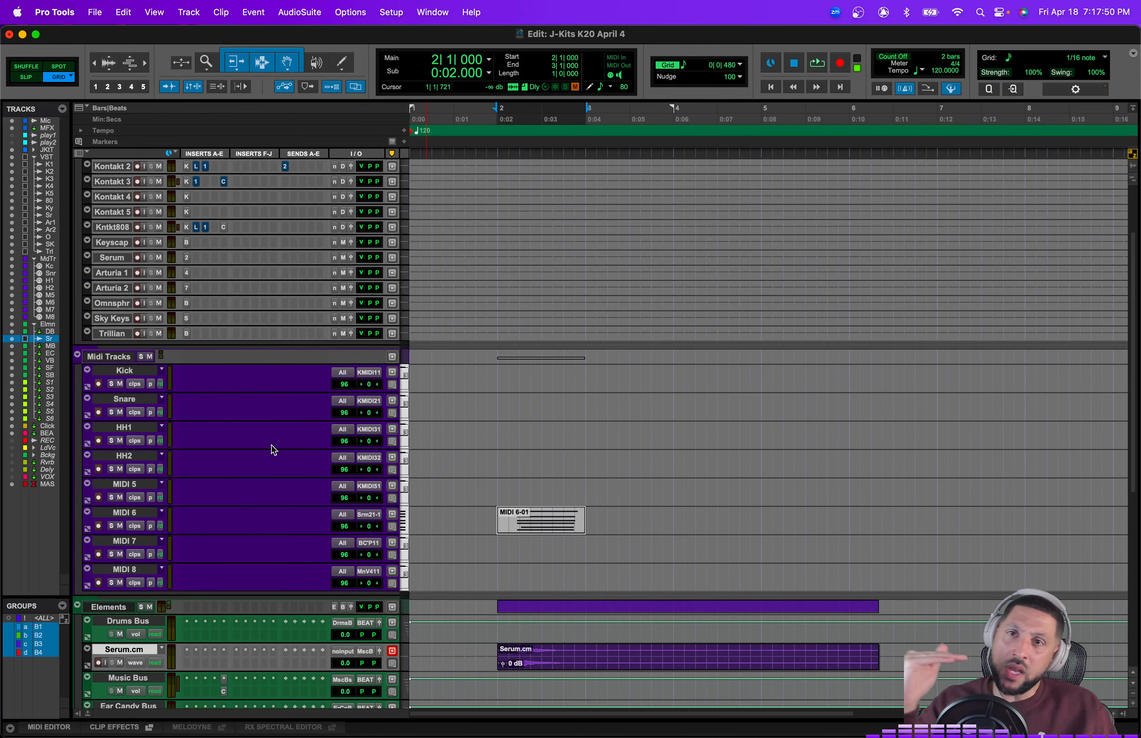
Step: Browse the insert options on the Serum.cm and Music Bus tracks without adding a plugin
scroll(433, 586, down, 3)
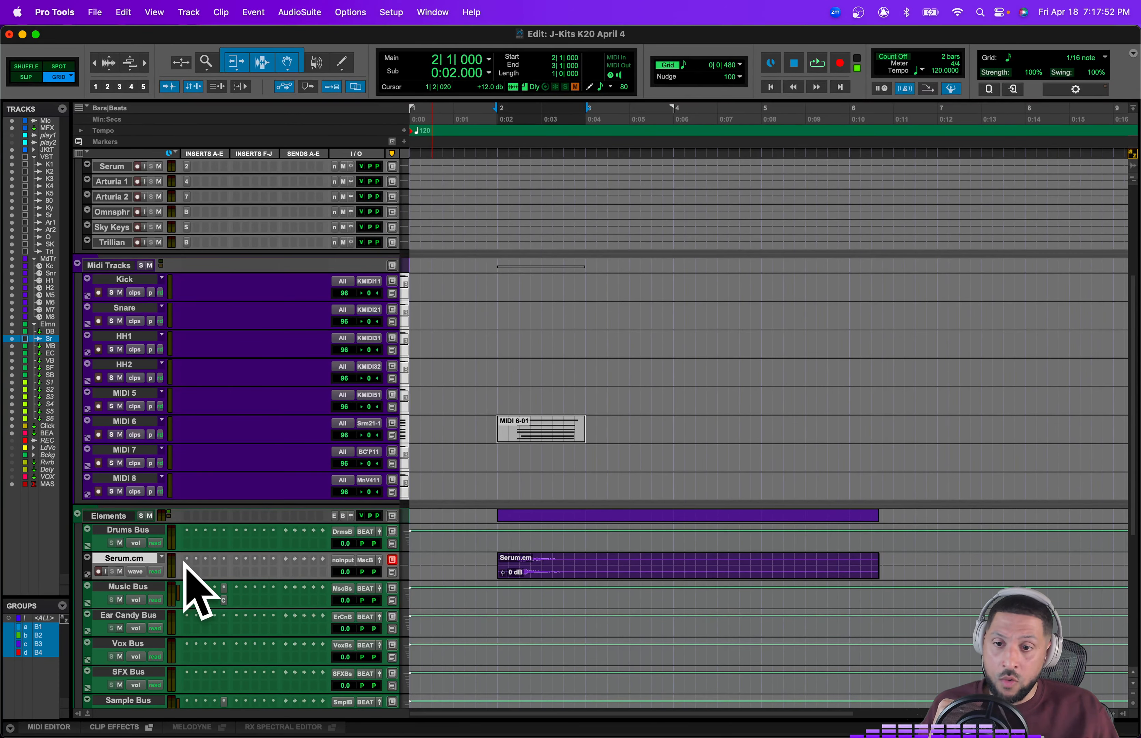
click(189, 568)
key(Escape)
scroll(163, 573, down, 1)
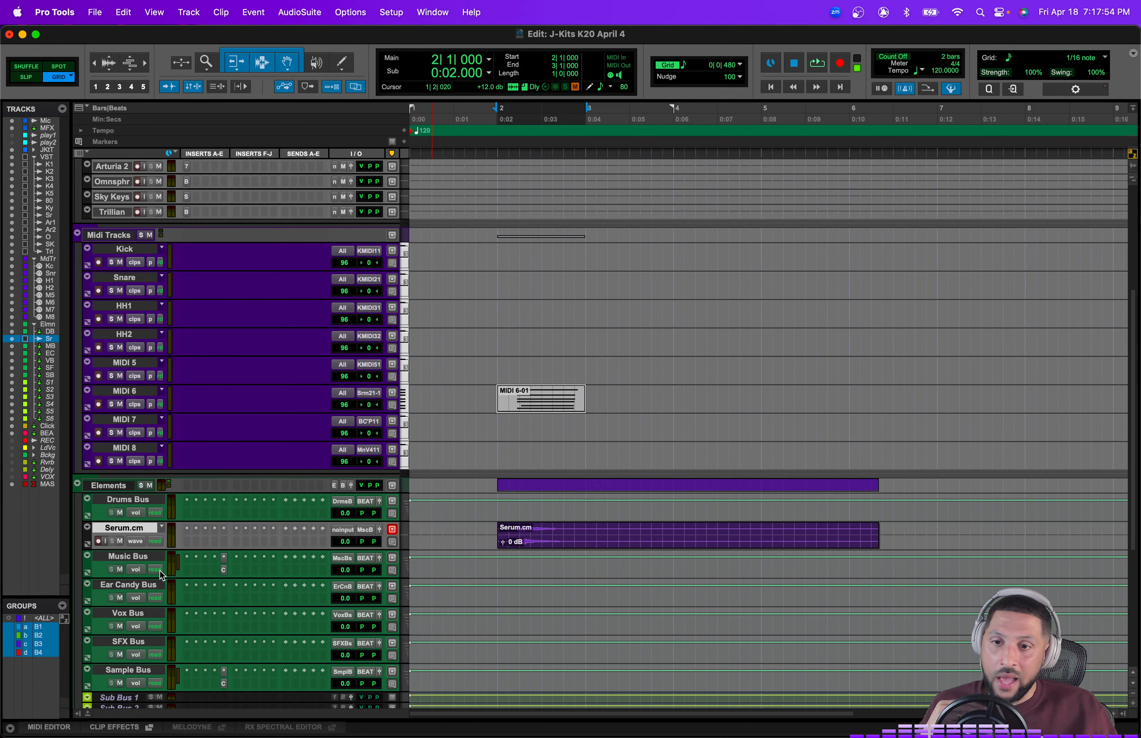
click(192, 560)
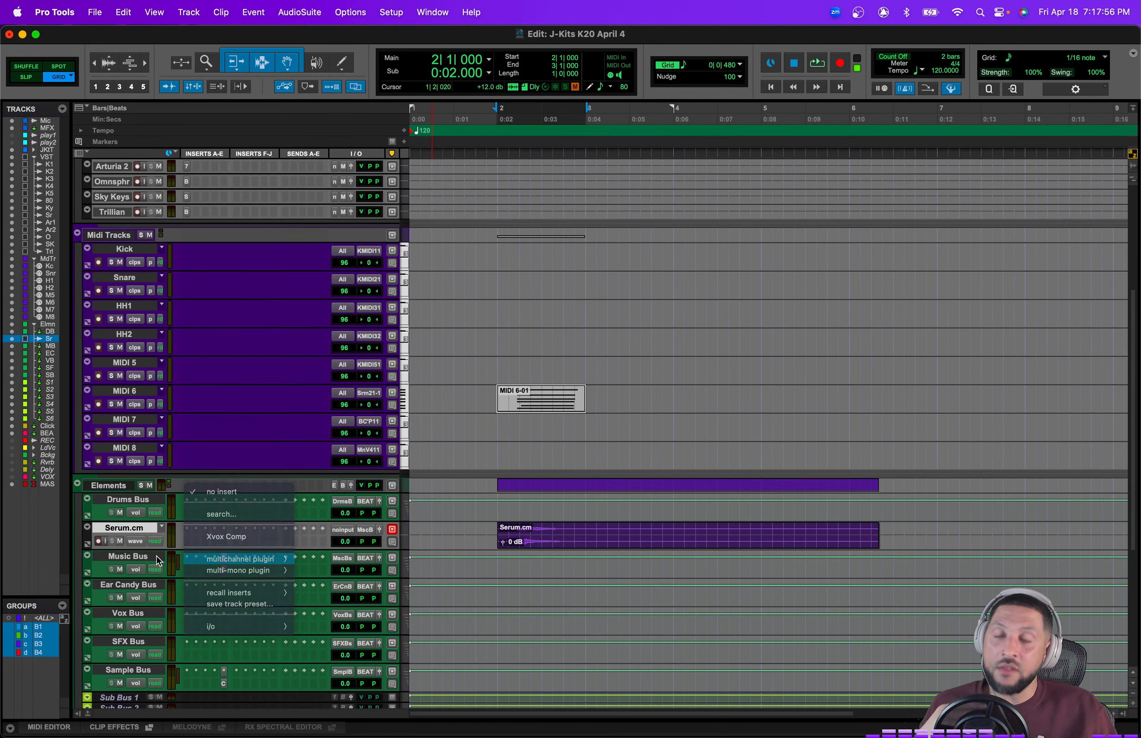
key(Escape)
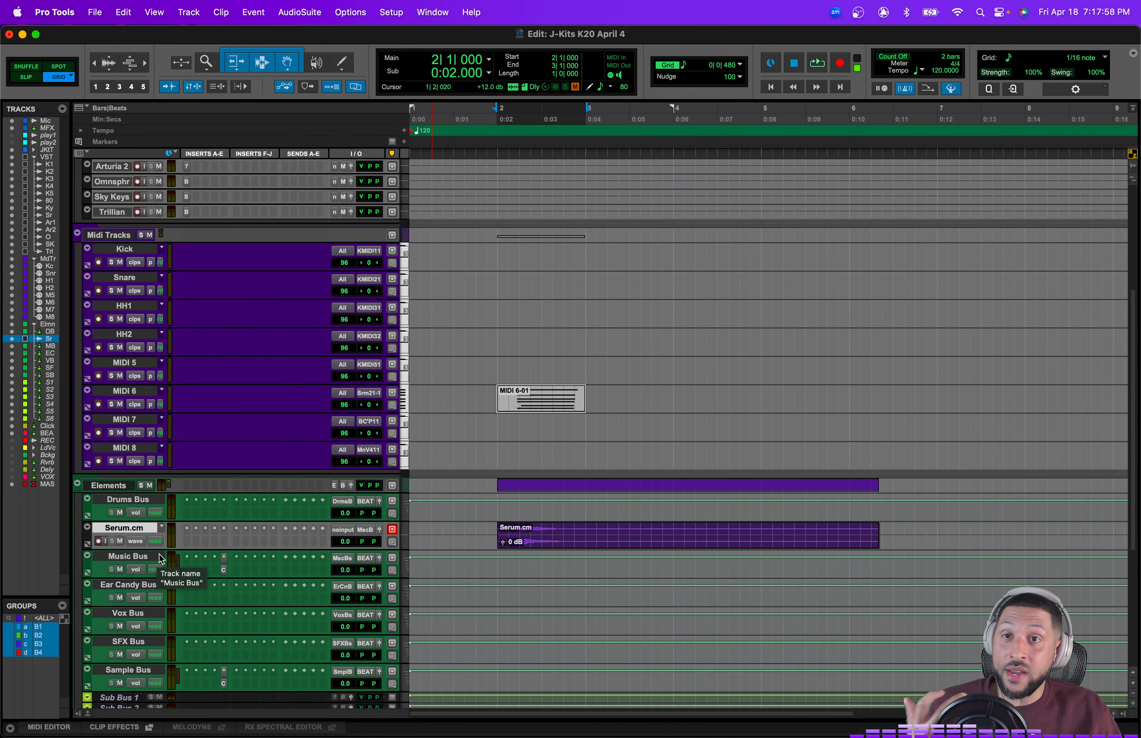
scroll(237, 550, down, 2)
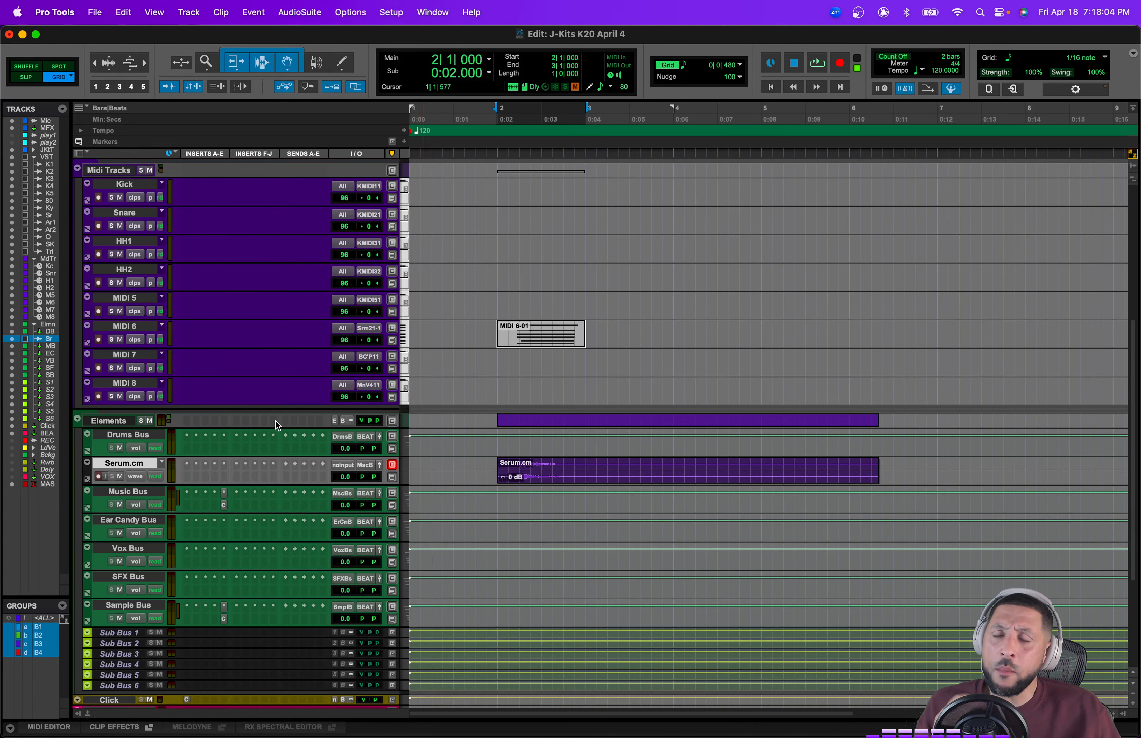
click(497, 502)
scroll(497, 502, down, 2)
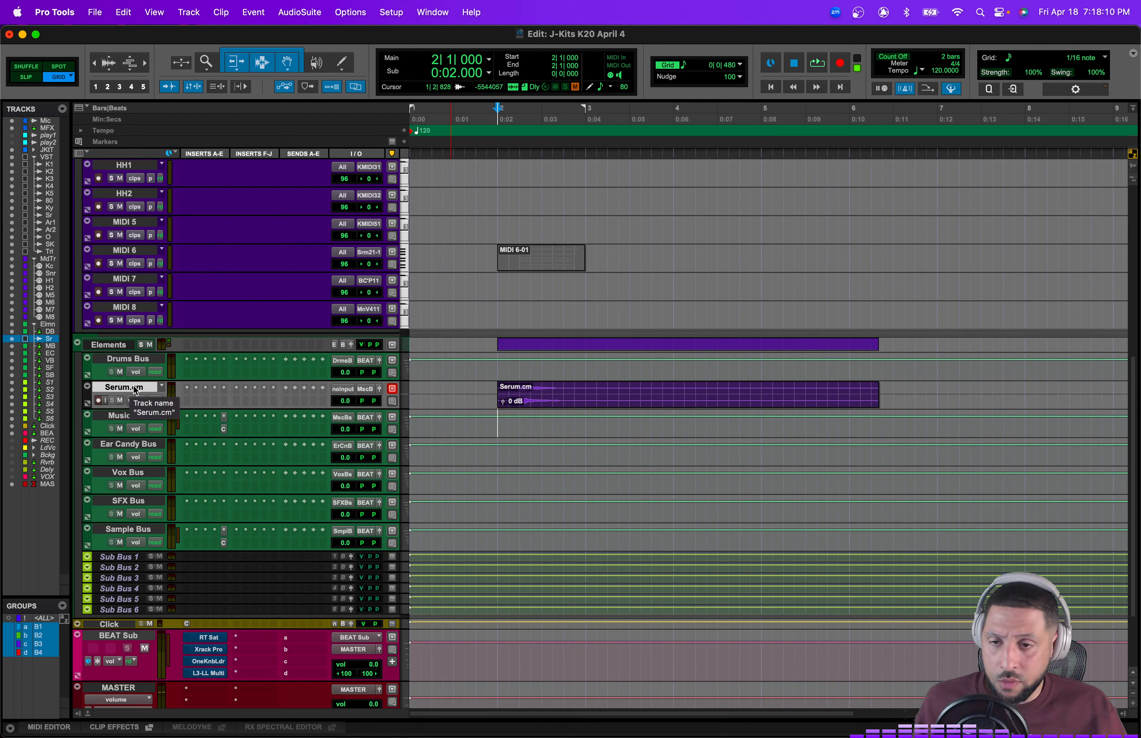
Step: Review the buses and sub buses in the Elements folder by selecting them
click(129, 416)
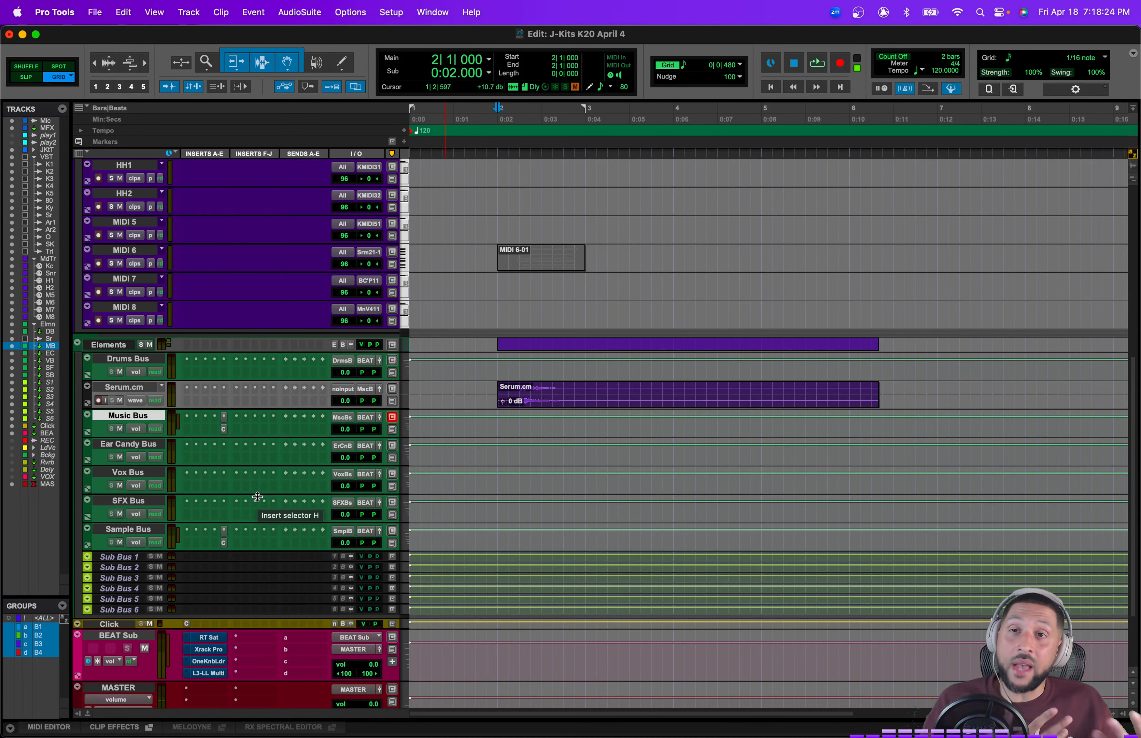
scroll(328, 572, down, 3)
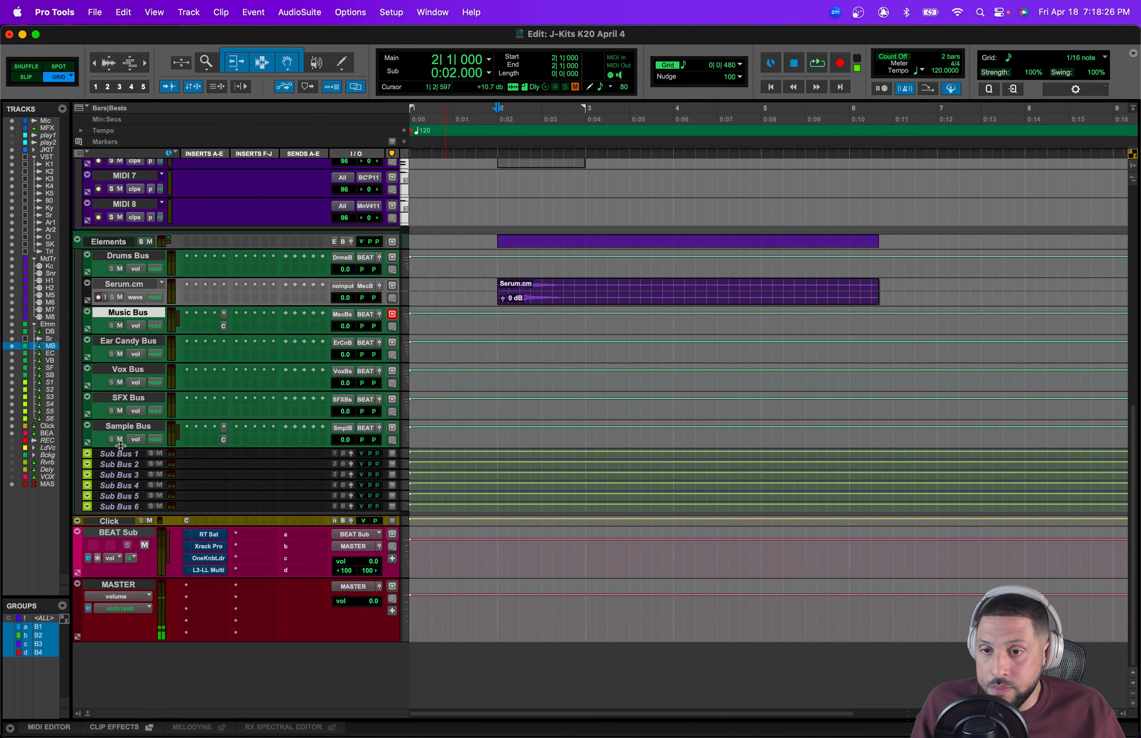
click(129, 426)
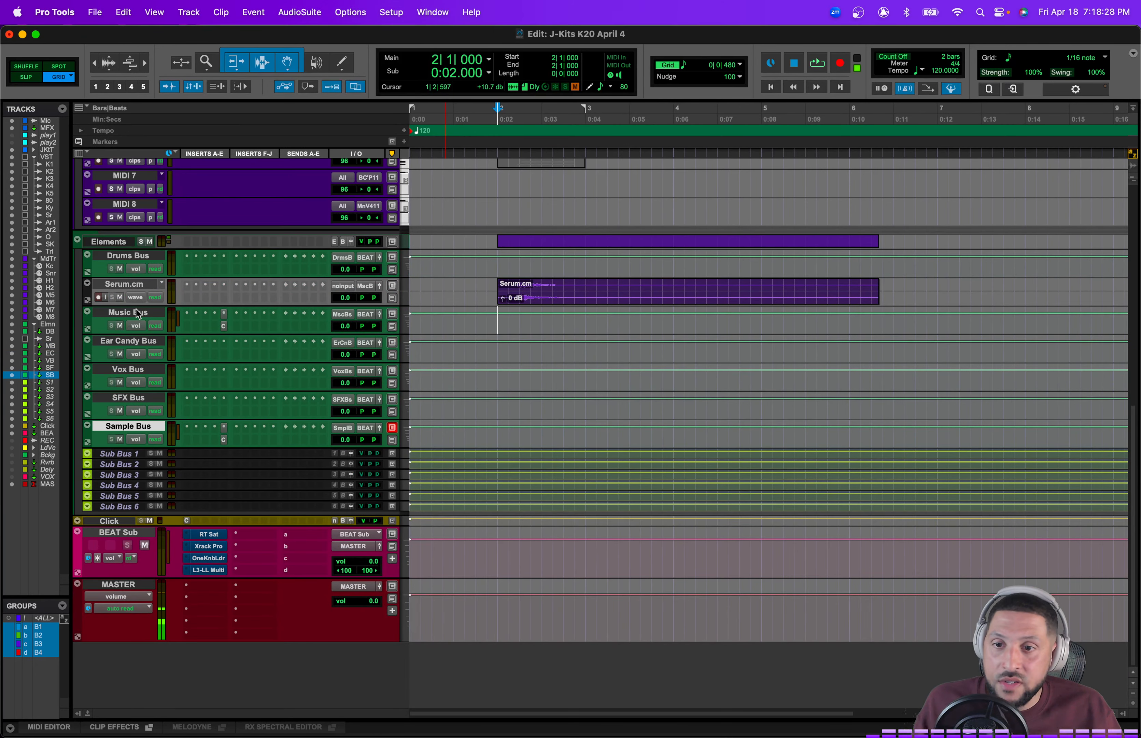
click(122, 454)
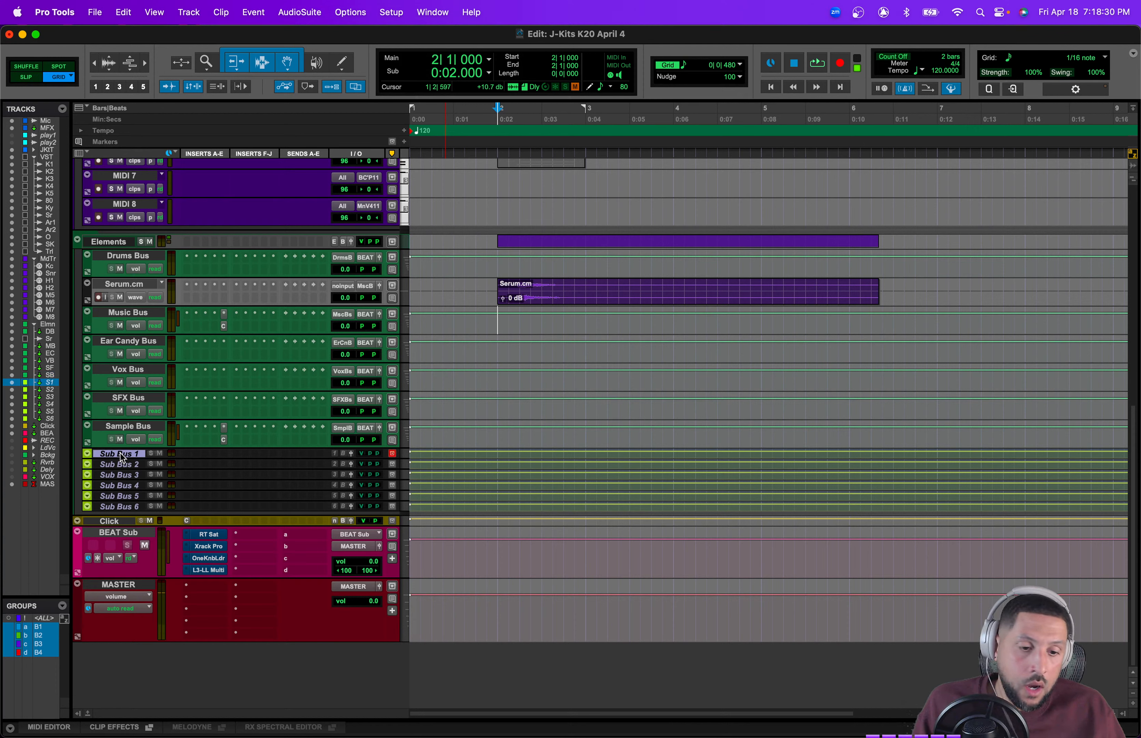
shift+click(118, 507)
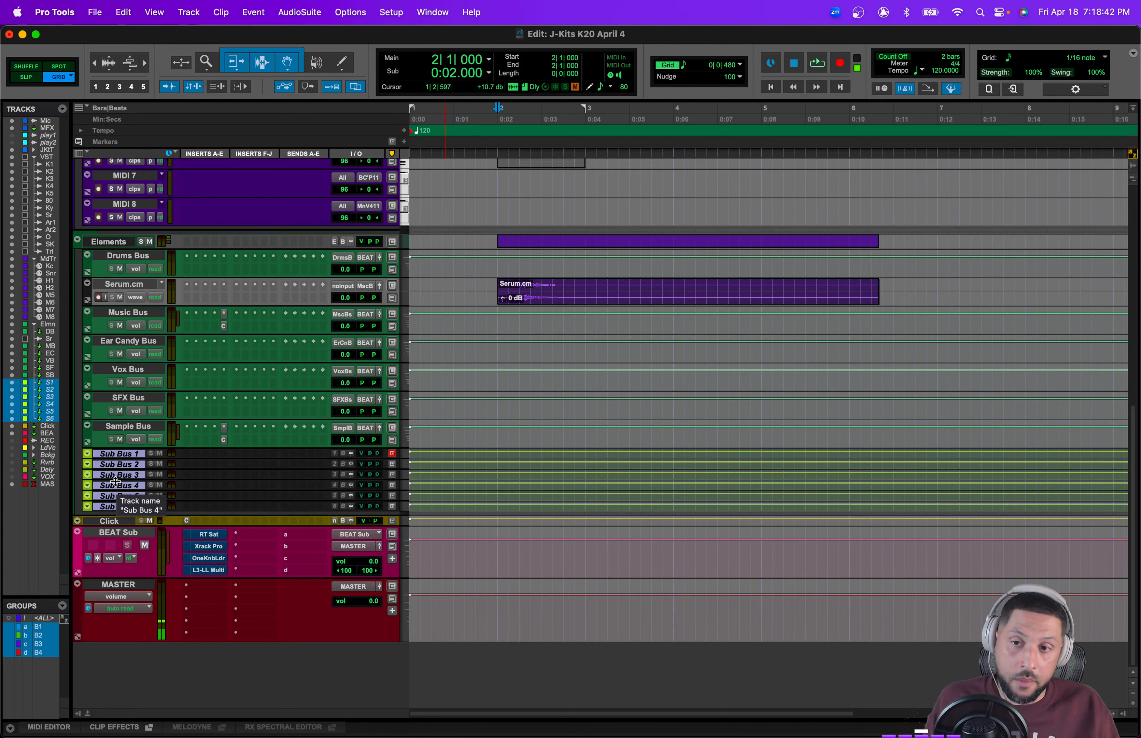
click(128, 426)
click(125, 454)
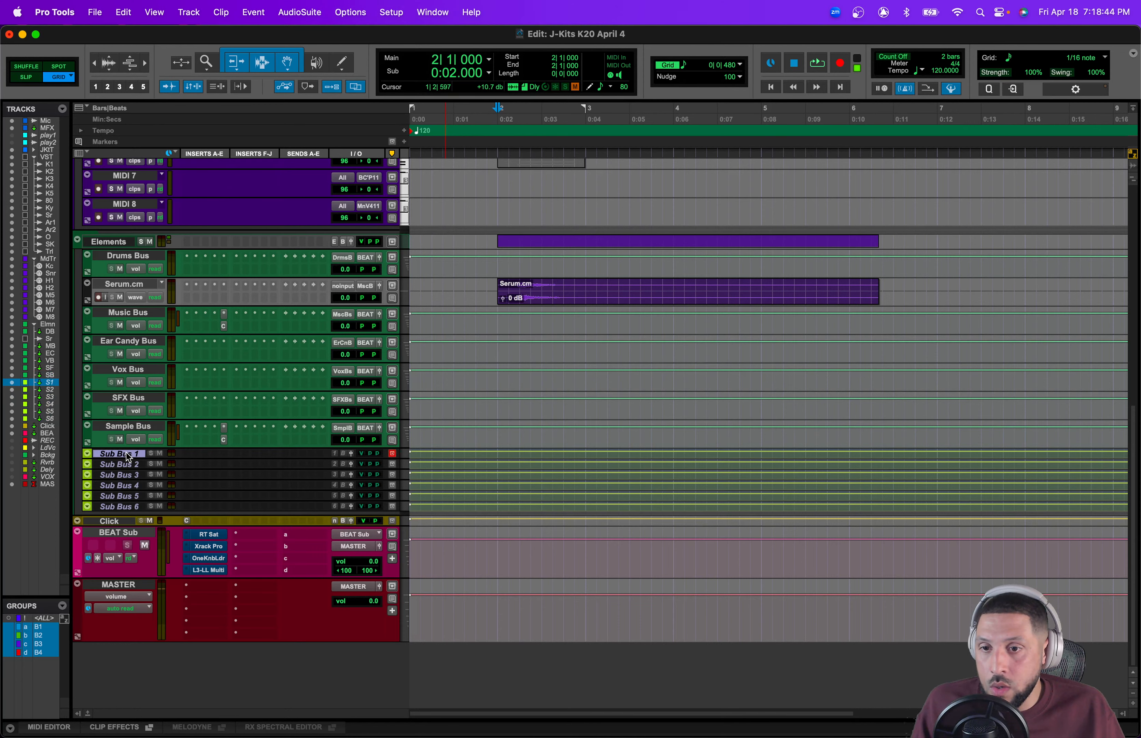
right_click(128, 455)
click(152, 469)
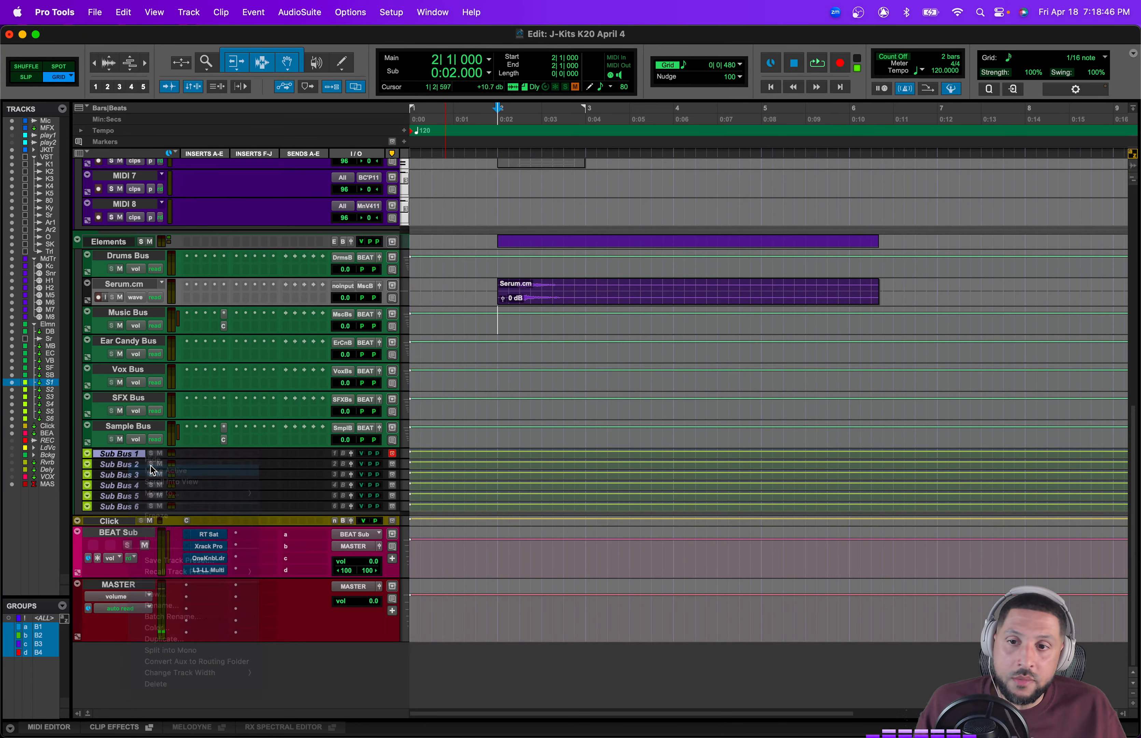
scroll(625, 409, up, 4)
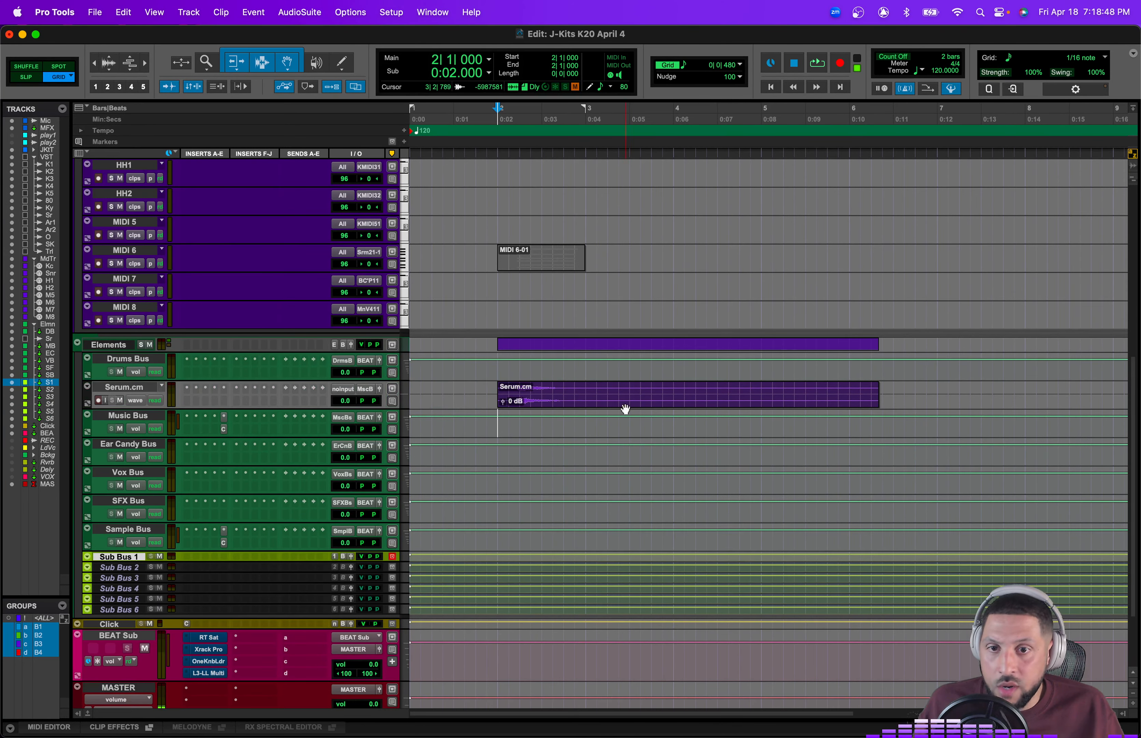
Step: Hide the committed Serum.cm audio track
click(135, 387)
right_click(135, 385)
click(183, 402)
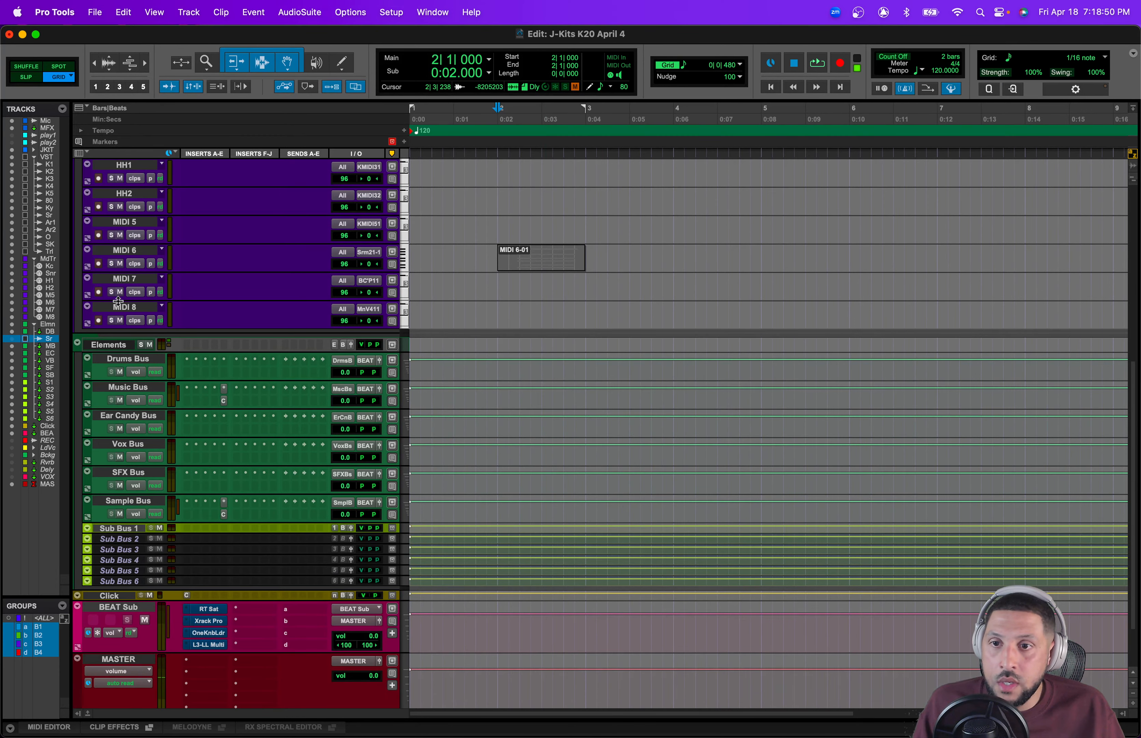
Step: Select MIDI 6 to MIDI 8 and create three new stereo audio tracks
click(119, 305)
shift+click(128, 252)
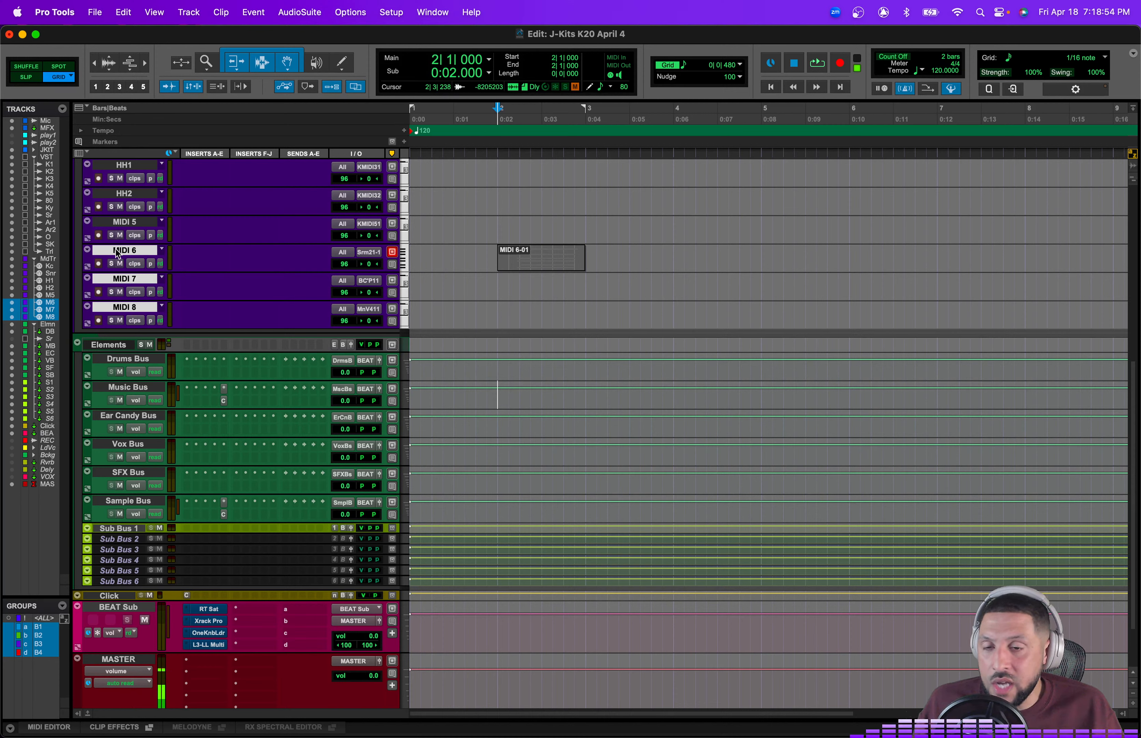
key(alt+shift+d)
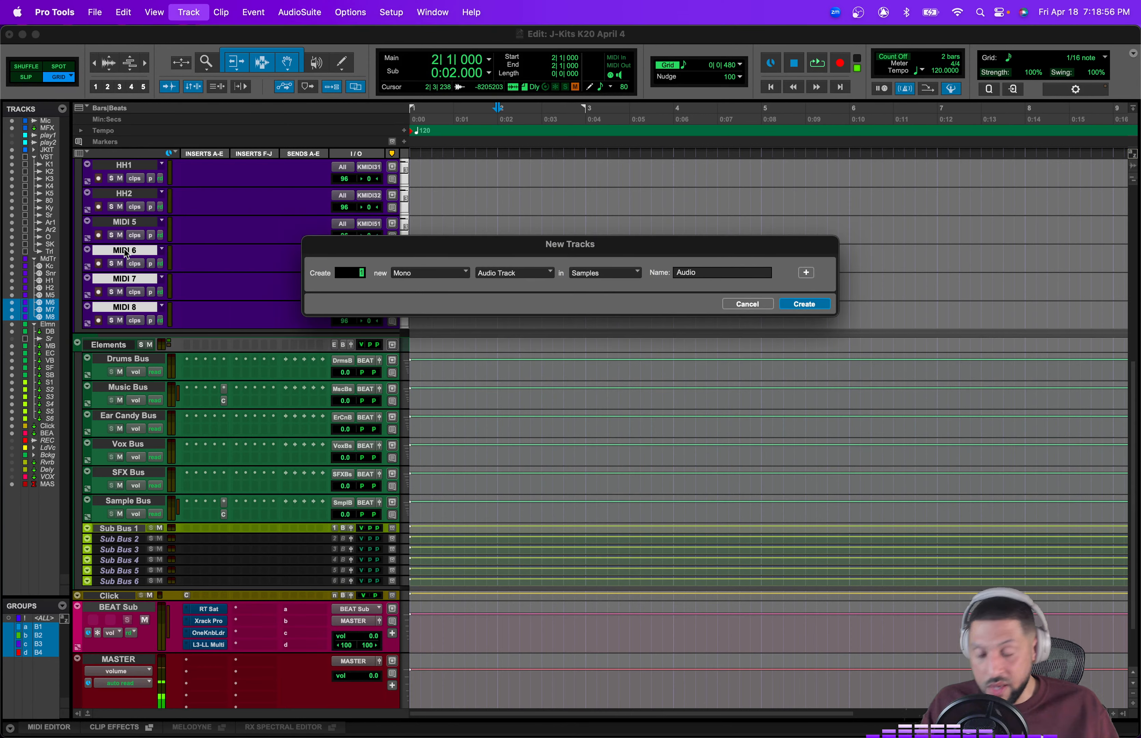
click(438, 274)
click(438, 288)
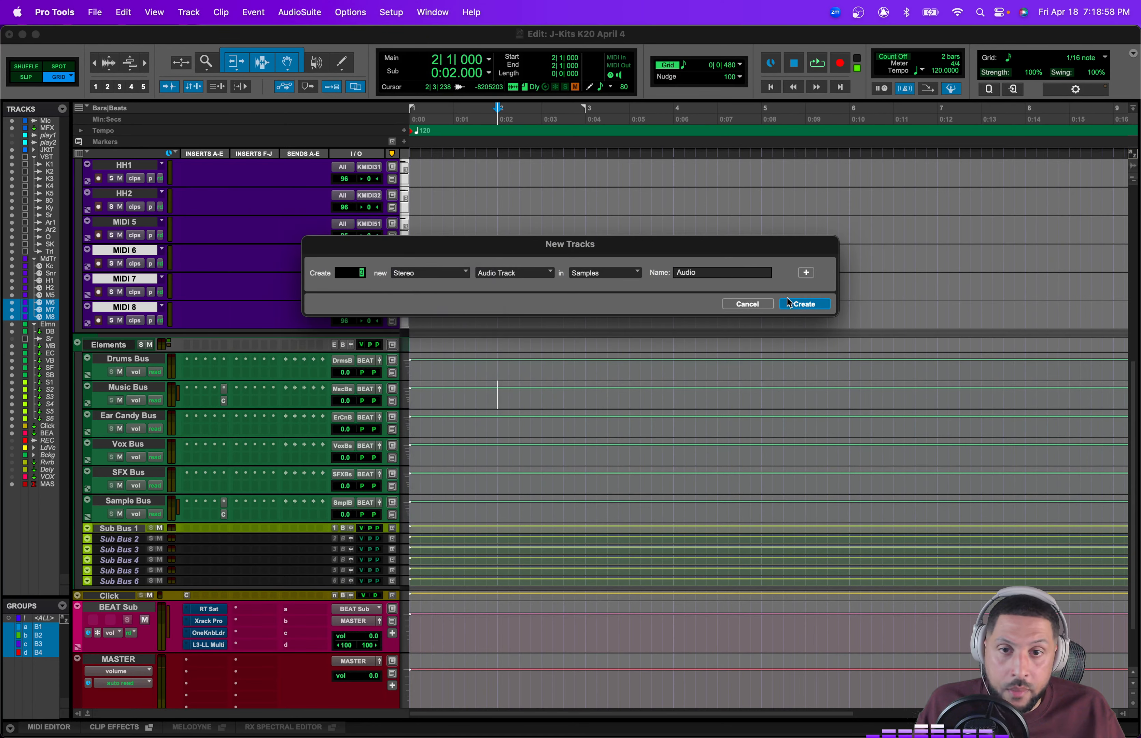
click(804, 304)
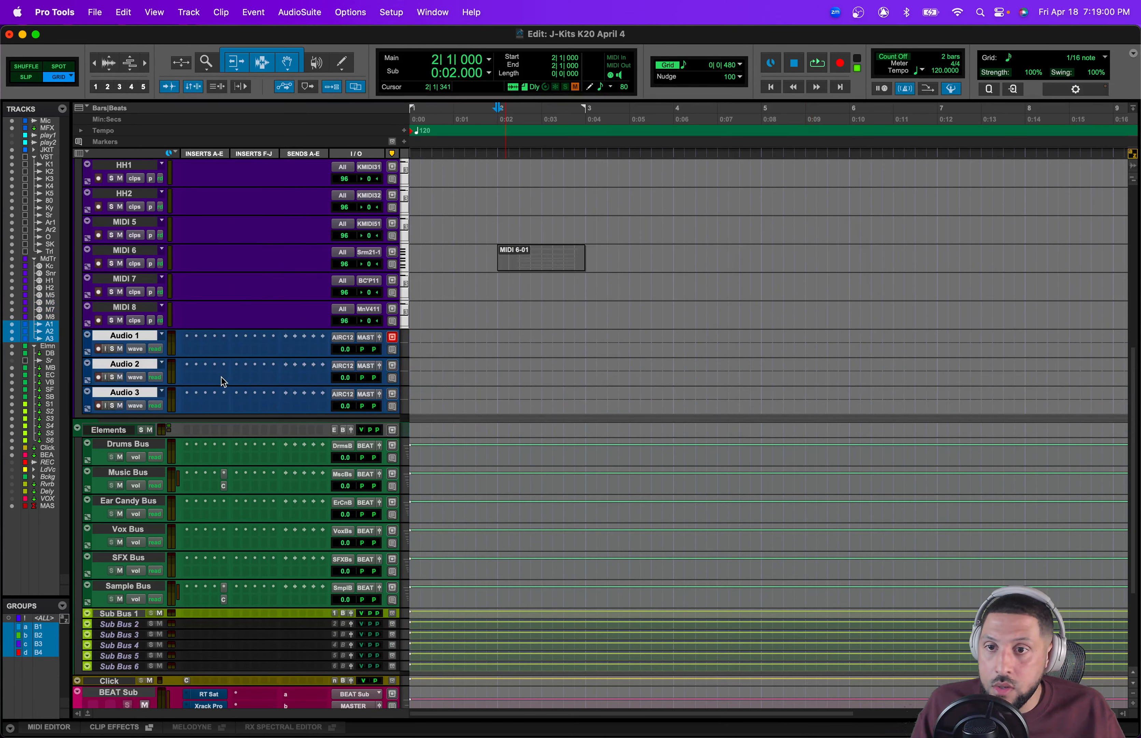
Step: Rename the three new audio tracks hh1, hh2 and hh3
double_click(126, 336)
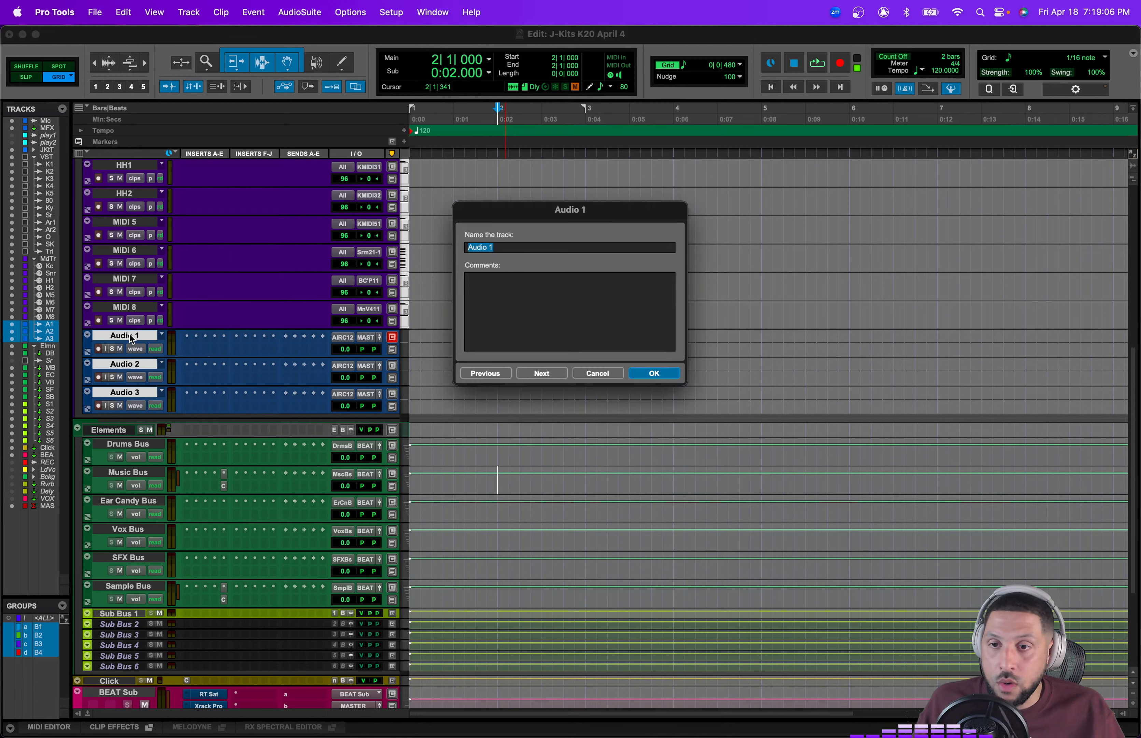
text(hh1)
key(Return)
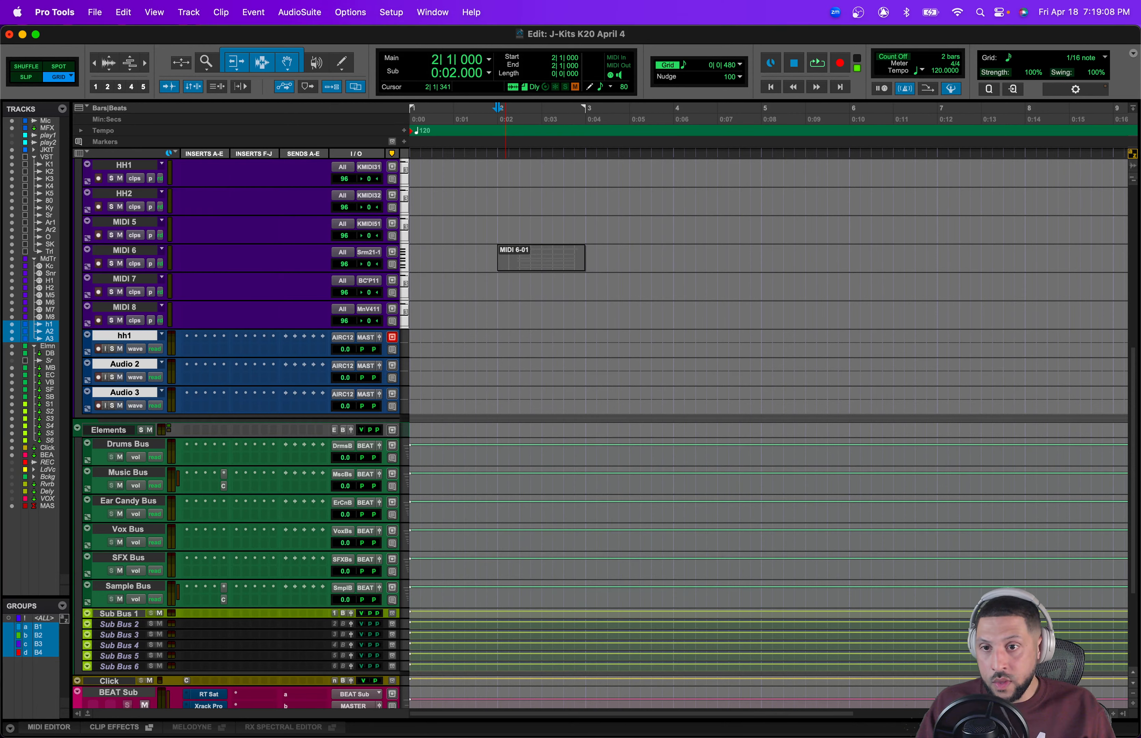
double_click(126, 364)
text(hh2)
key(Return)
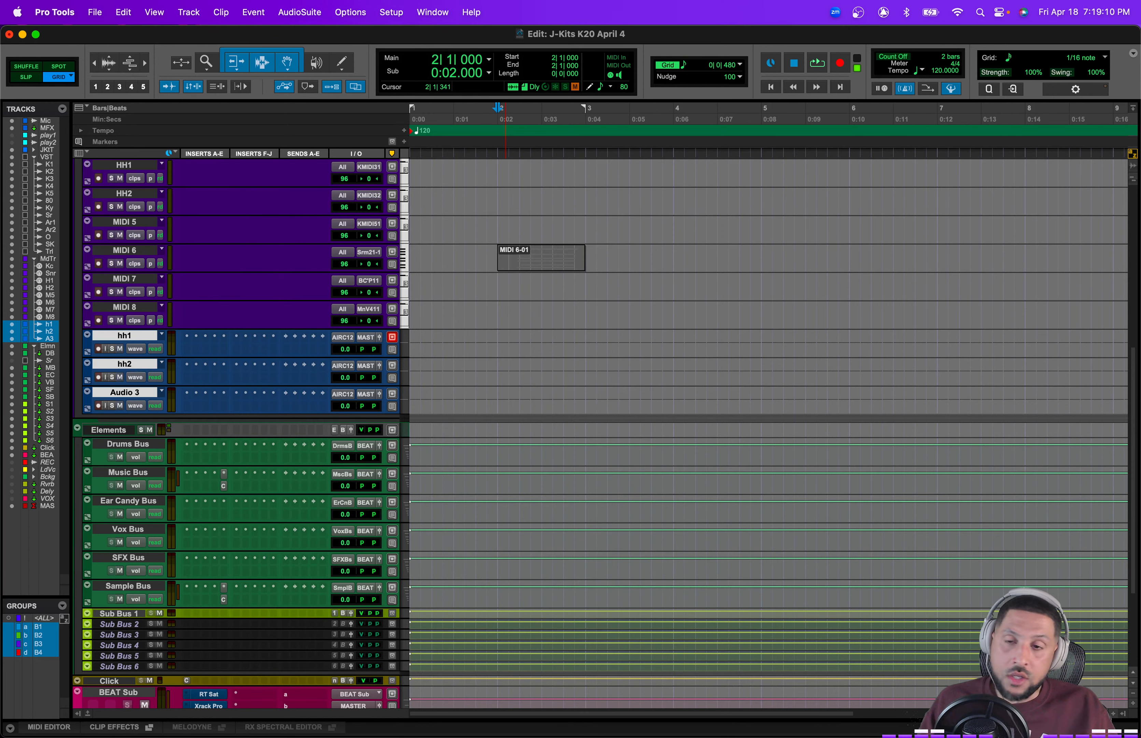
double_click(123, 393)
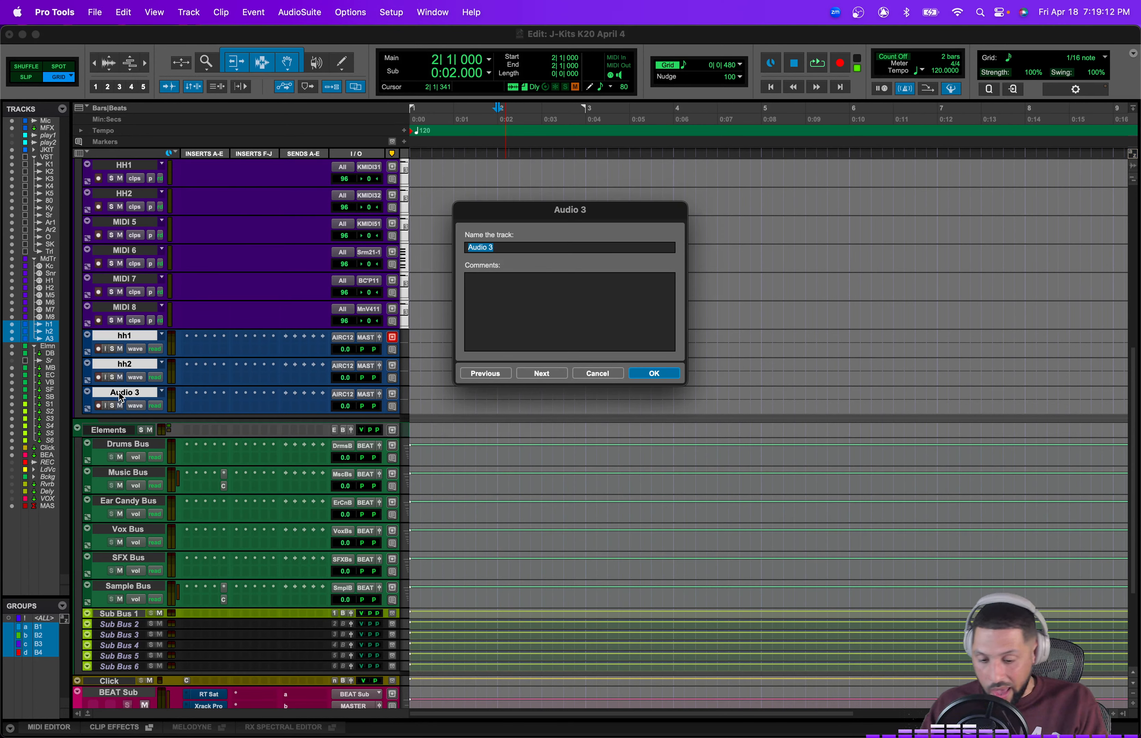
text(hh3)
key(Return)
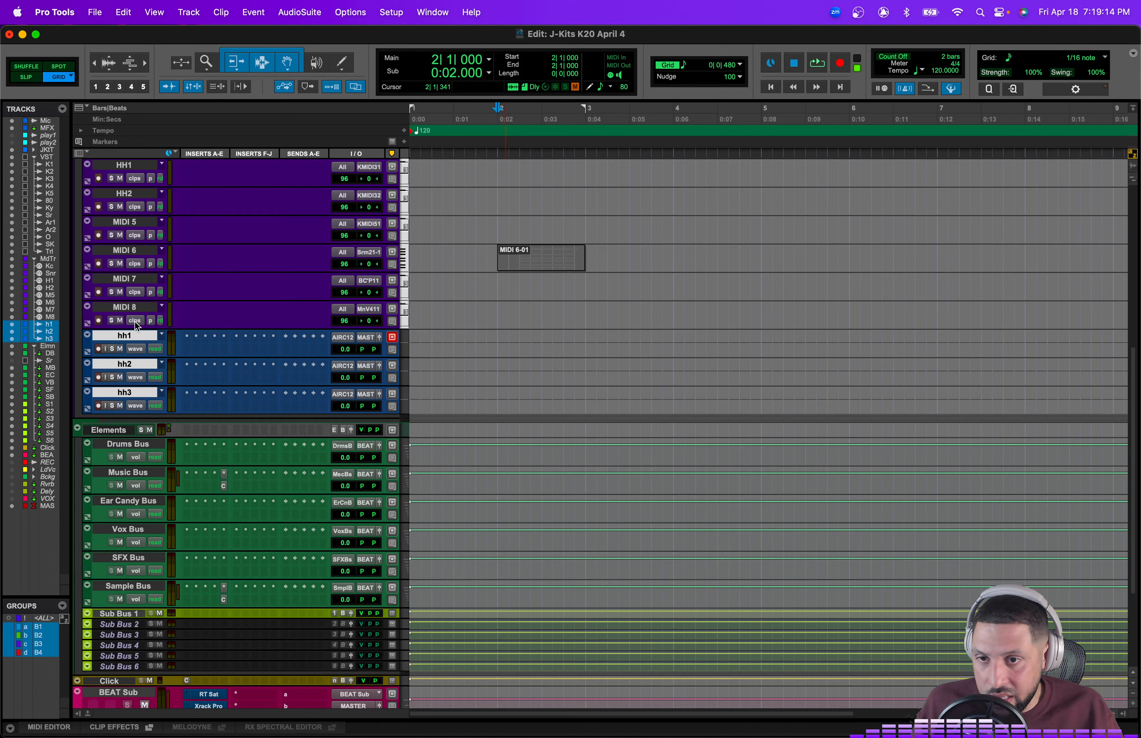
Step: Try inserting TrueVerb on the selected hh tracks, then remove the insert again
click(123, 614)
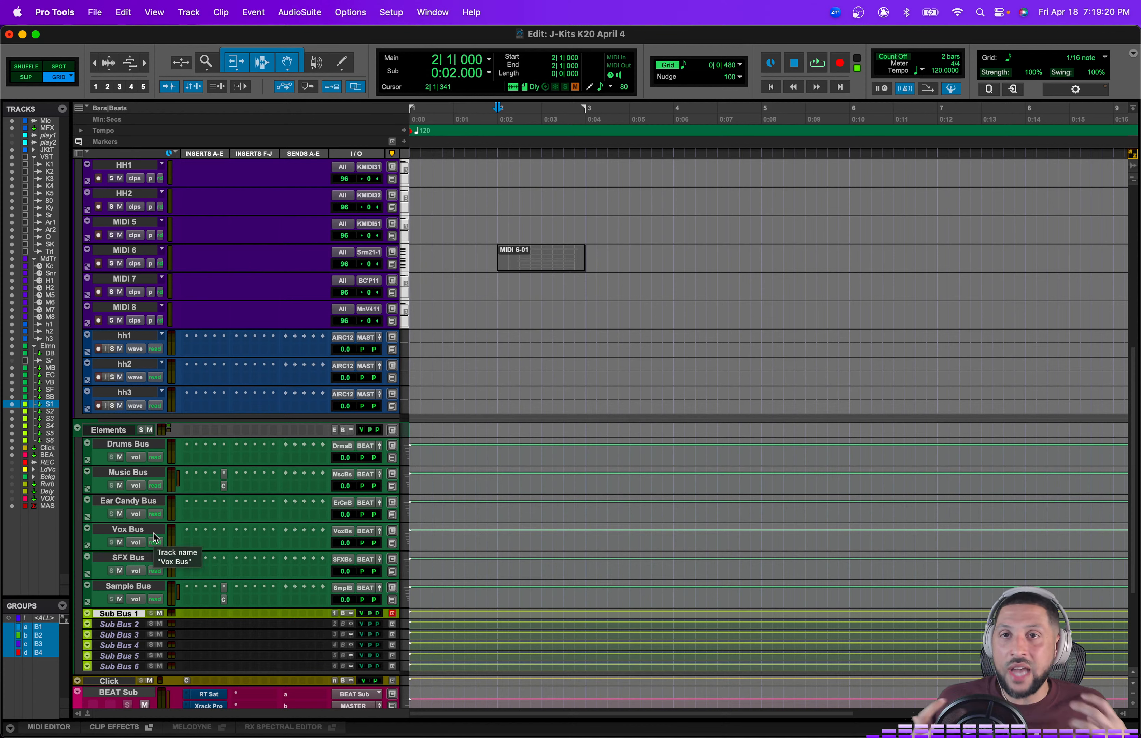
click(126, 393)
shift+click(123, 338)
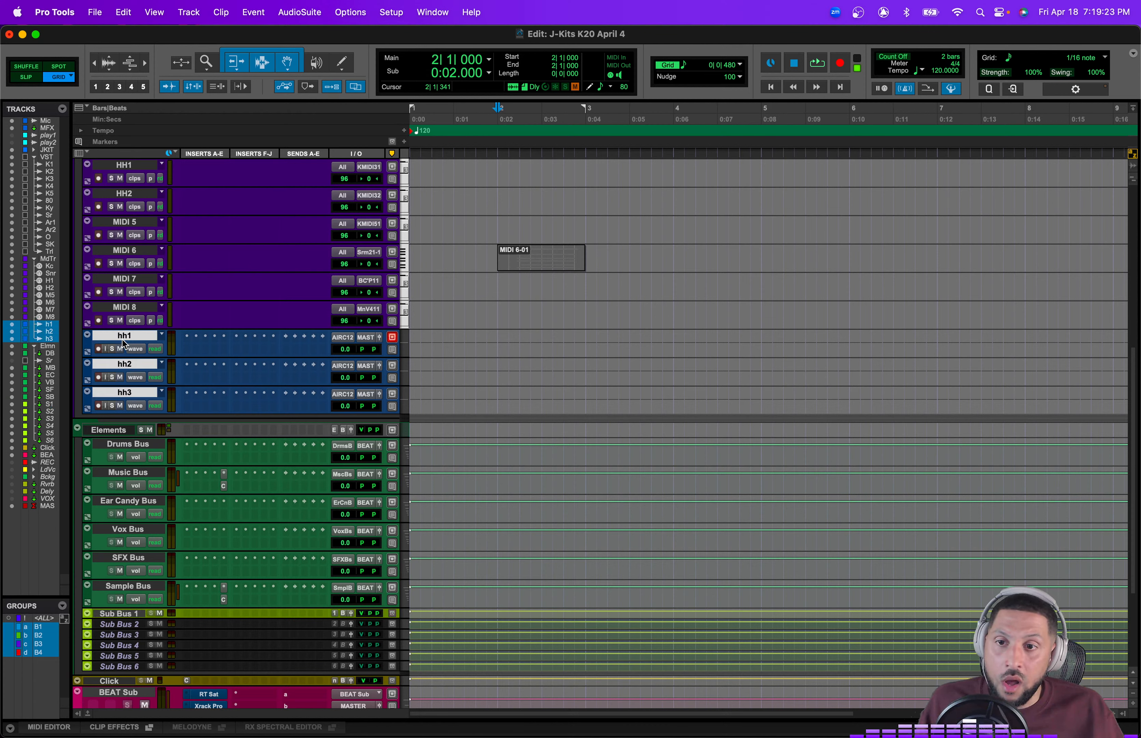
click(188, 340)
mouse_move(245, 338)
mouse_move(354, 355)
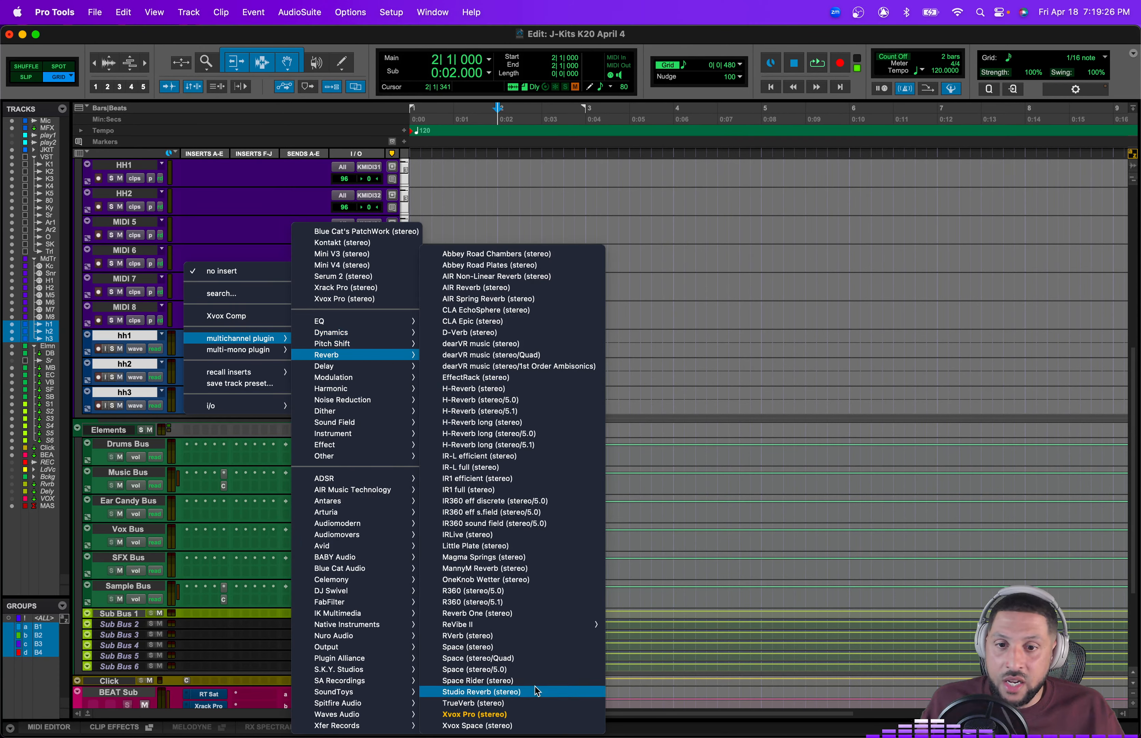
click(530, 703)
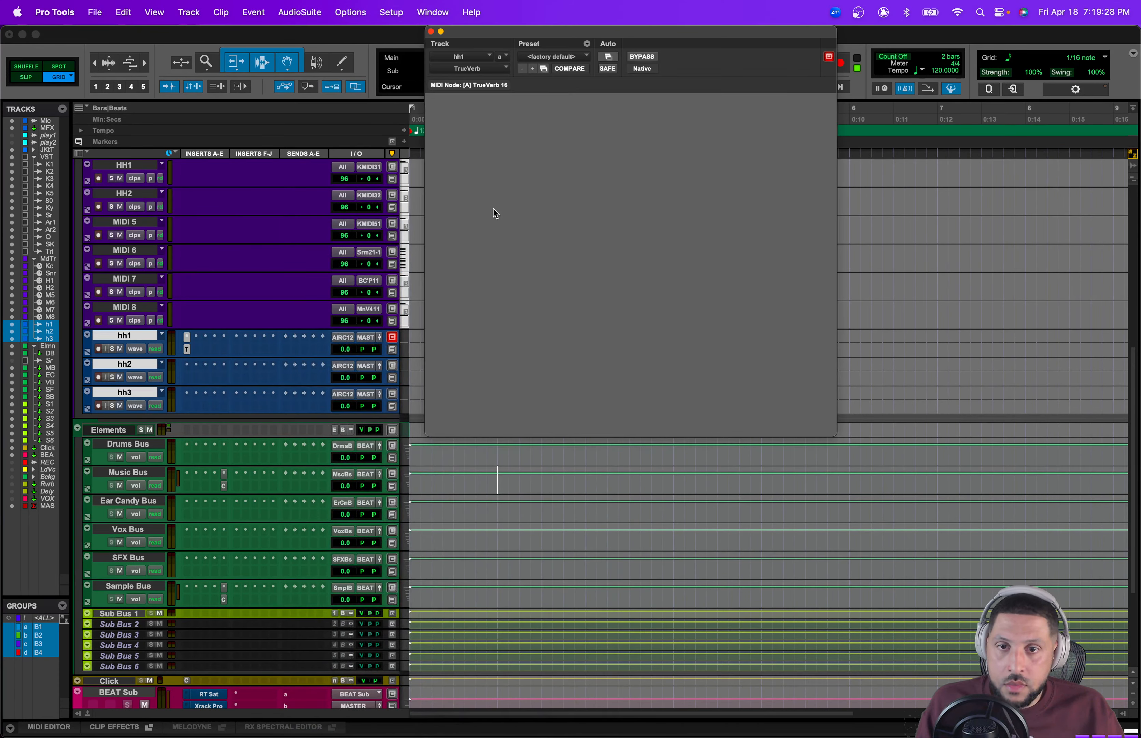
drag(577, 29, 670, 69)
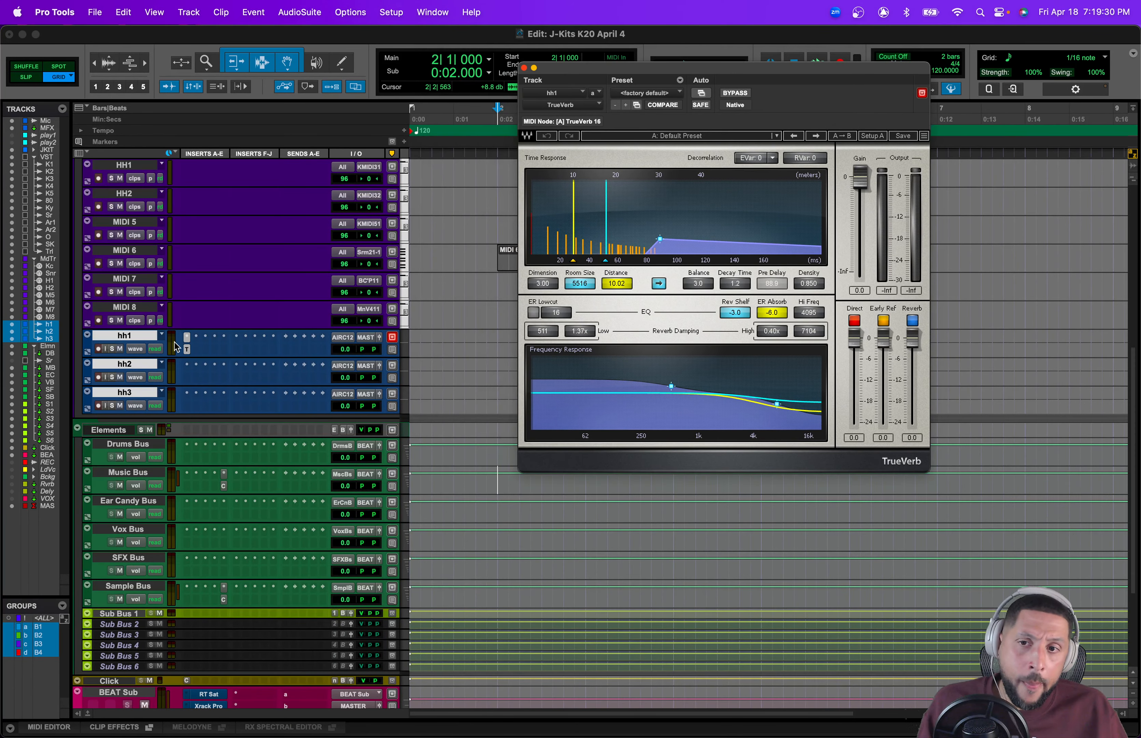
click(186, 353)
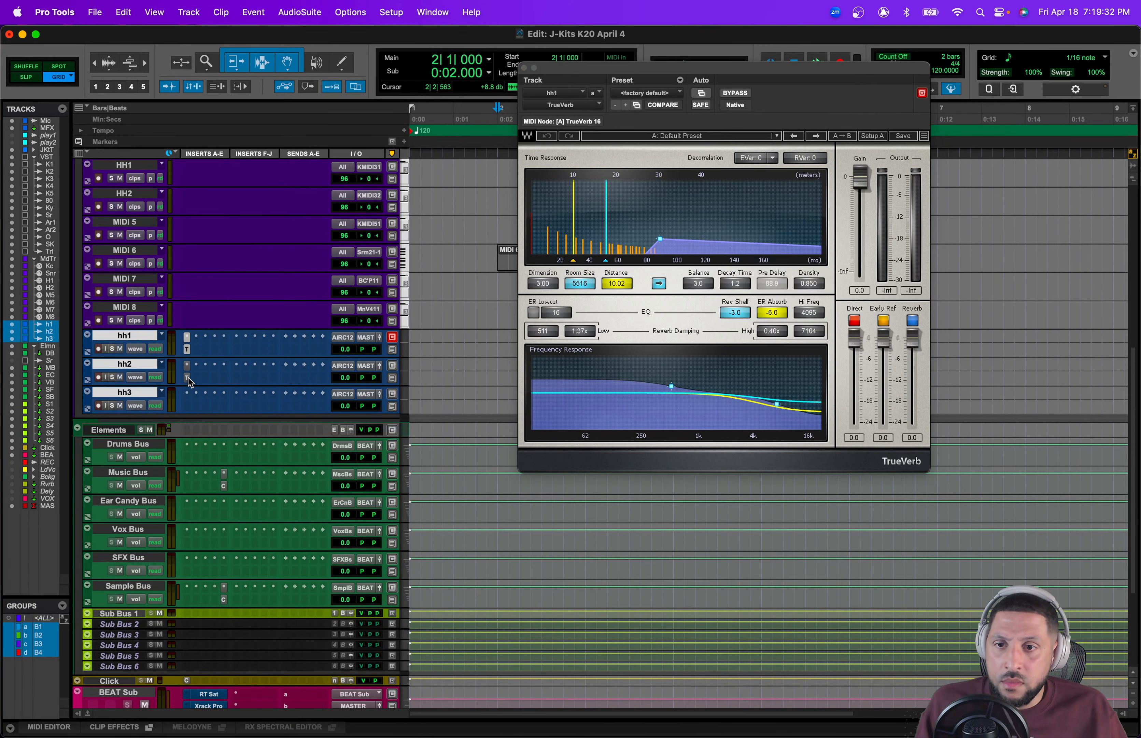
click(188, 339)
click(223, 265)
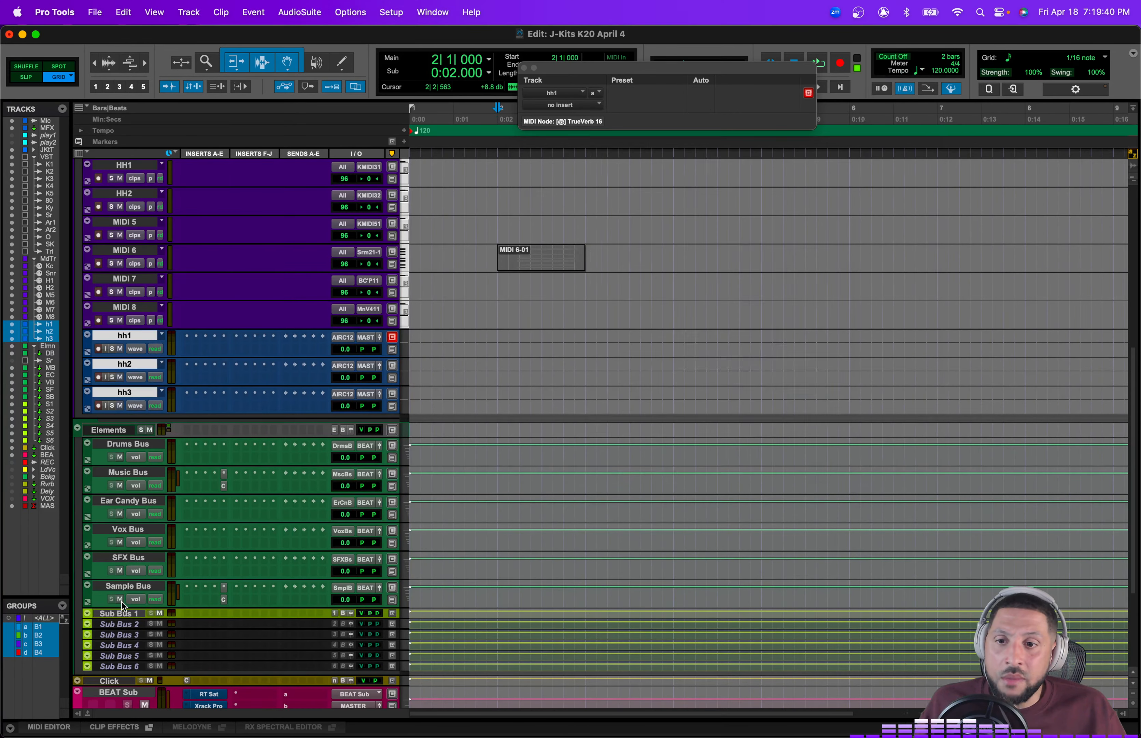
Step: Move Sub Bus 1 up below hh3 and rename it Hats
drag(120, 613, 123, 415)
double_click(122, 420)
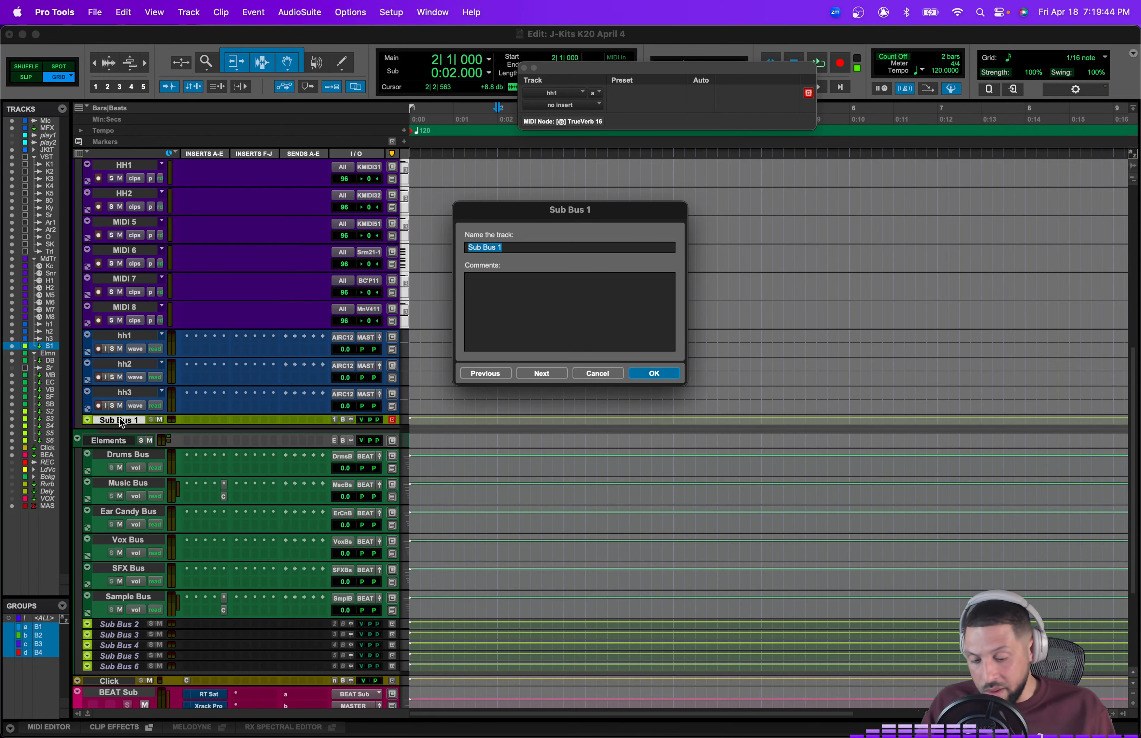
text(Hats)
key(Return)
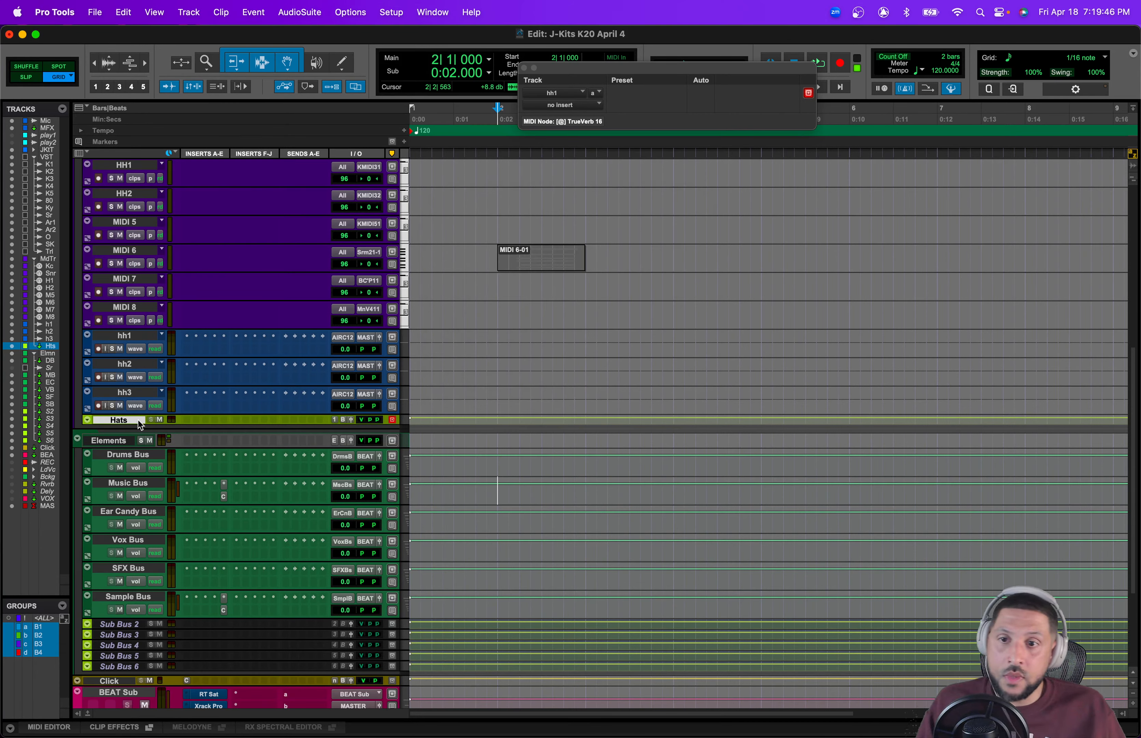
Step: Insert TrueVerb (stereo) on the Hats track
click(189, 419)
mouse_move(239, 422)
mouse_move(369, 355)
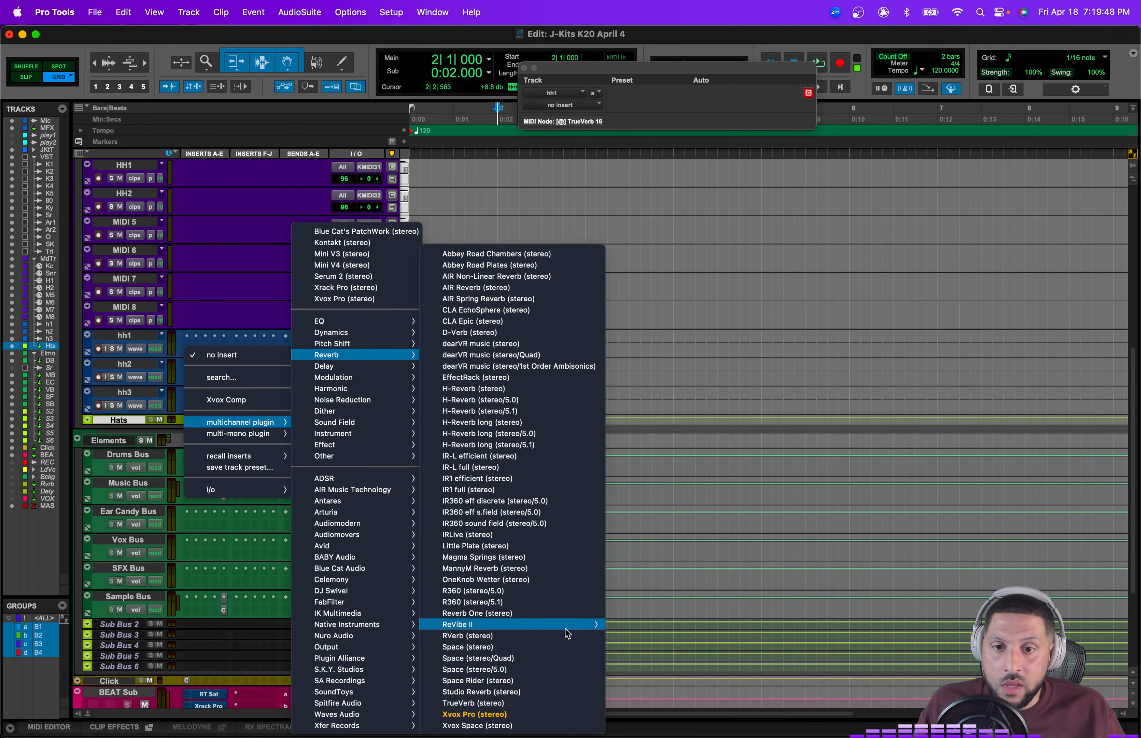
click(521, 701)
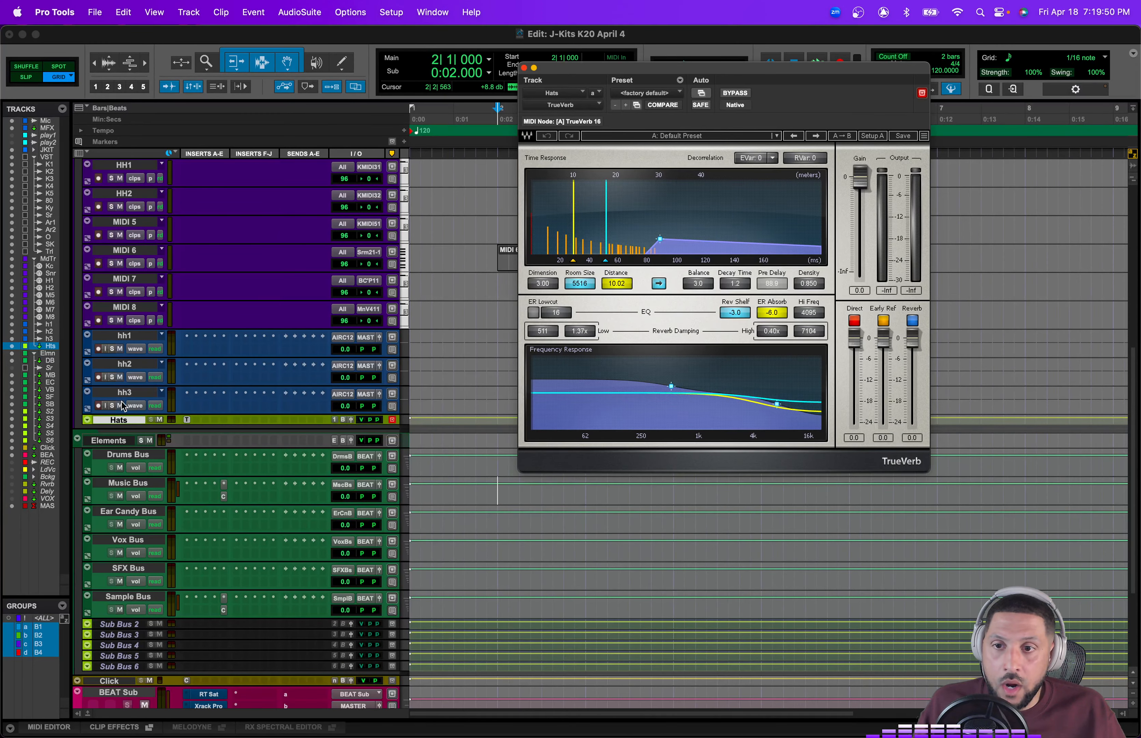
Step: Select hh1 to hh3 and route their outputs to the Sub Bus 1 bus
click(124, 392)
shift+click(125, 335)
click(368, 338)
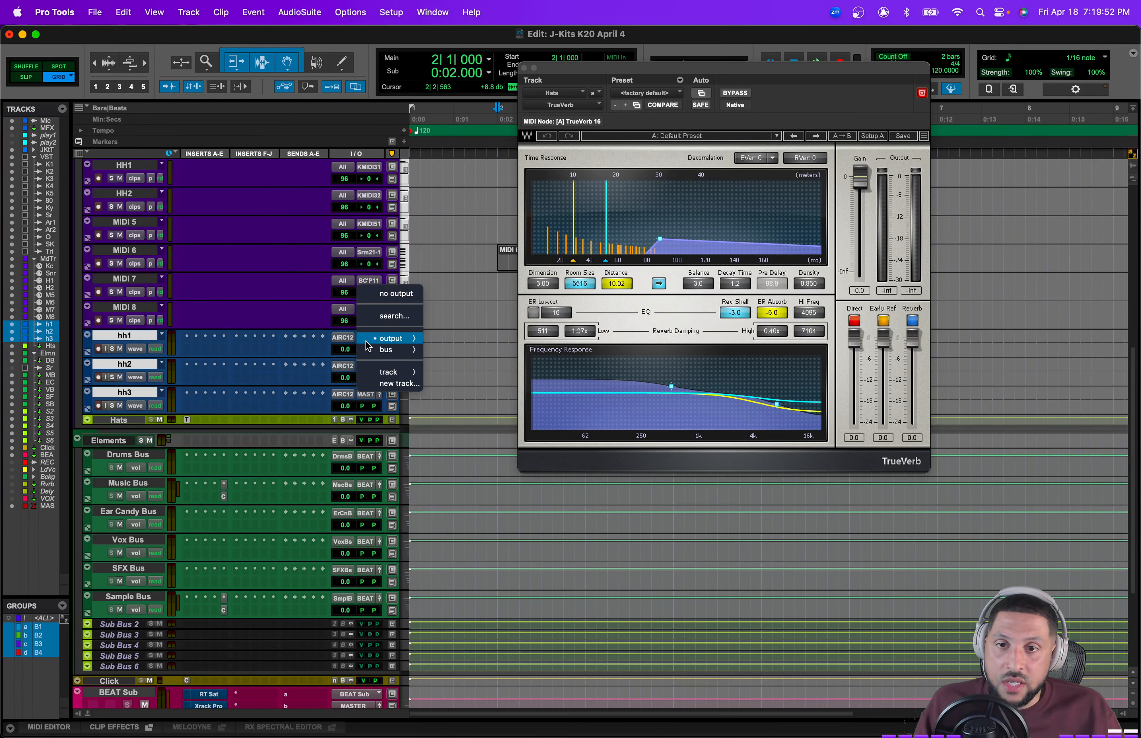
mouse_move(372, 350)
click(487, 446)
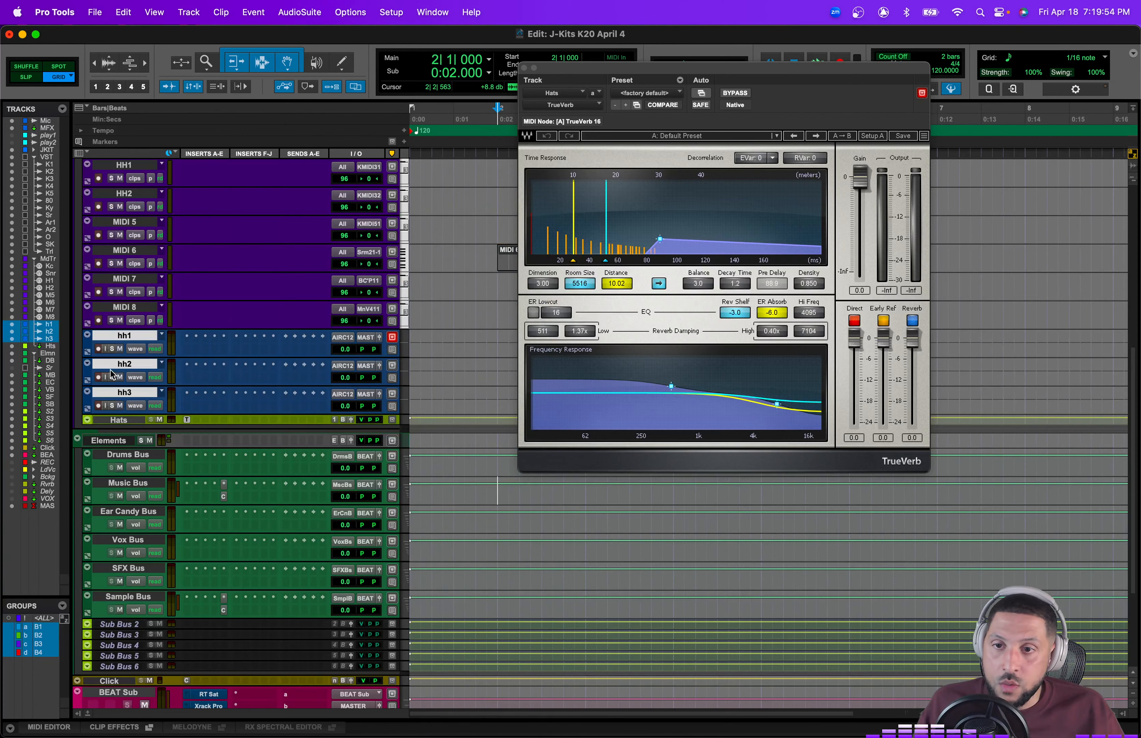
Step: Color the hh tracks orange and set their track height to mini
double_click(89, 344)
click(335, 382)
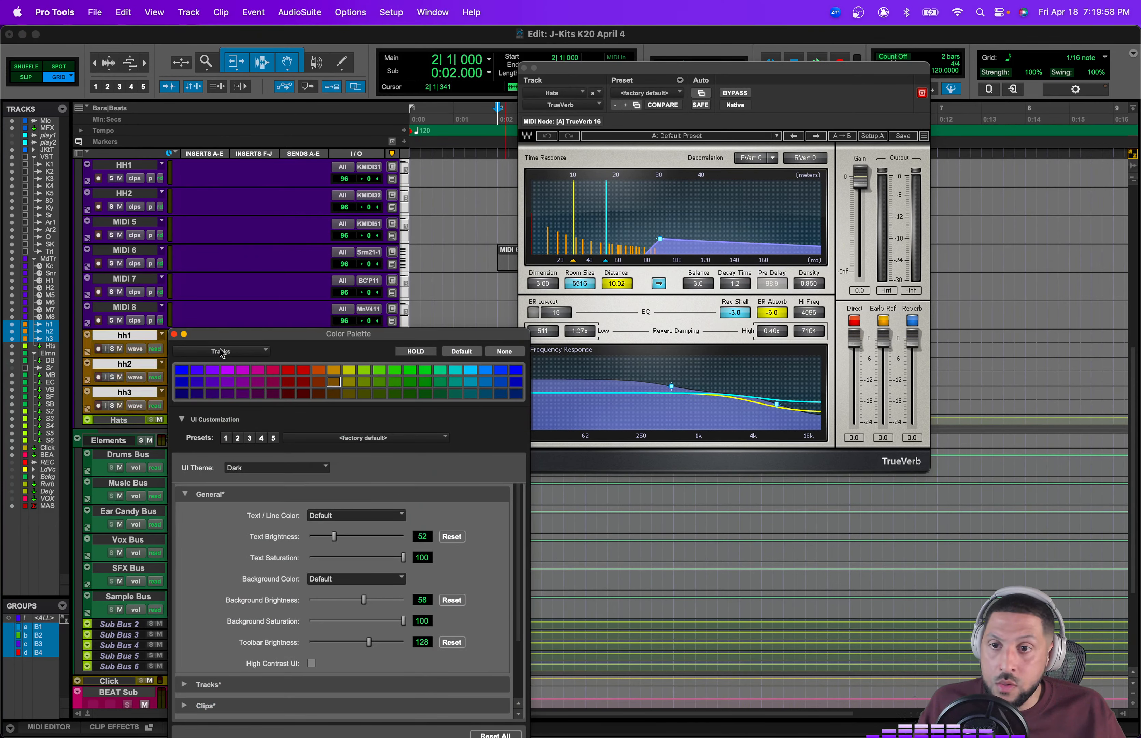
click(173, 334)
alt+shift+click(403, 350)
click(416, 342)
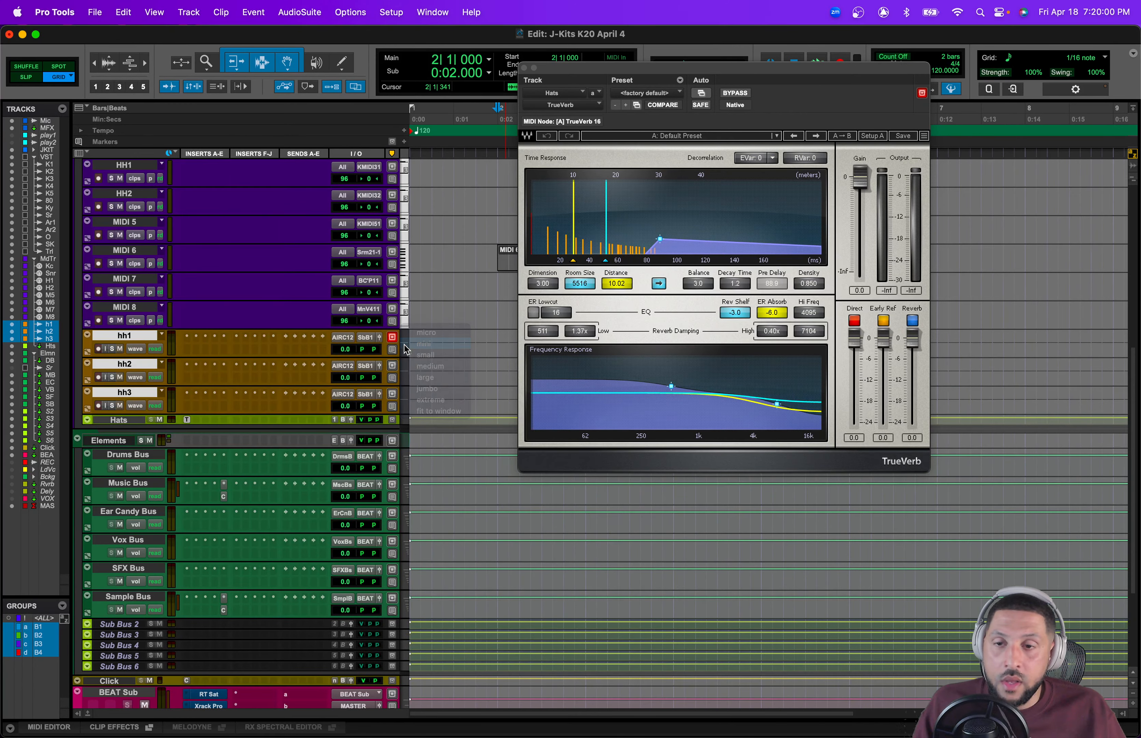
Step: Move the hh tracks into the Elements folder and place Hats directly below hh3
drag(147, 344, 136, 419)
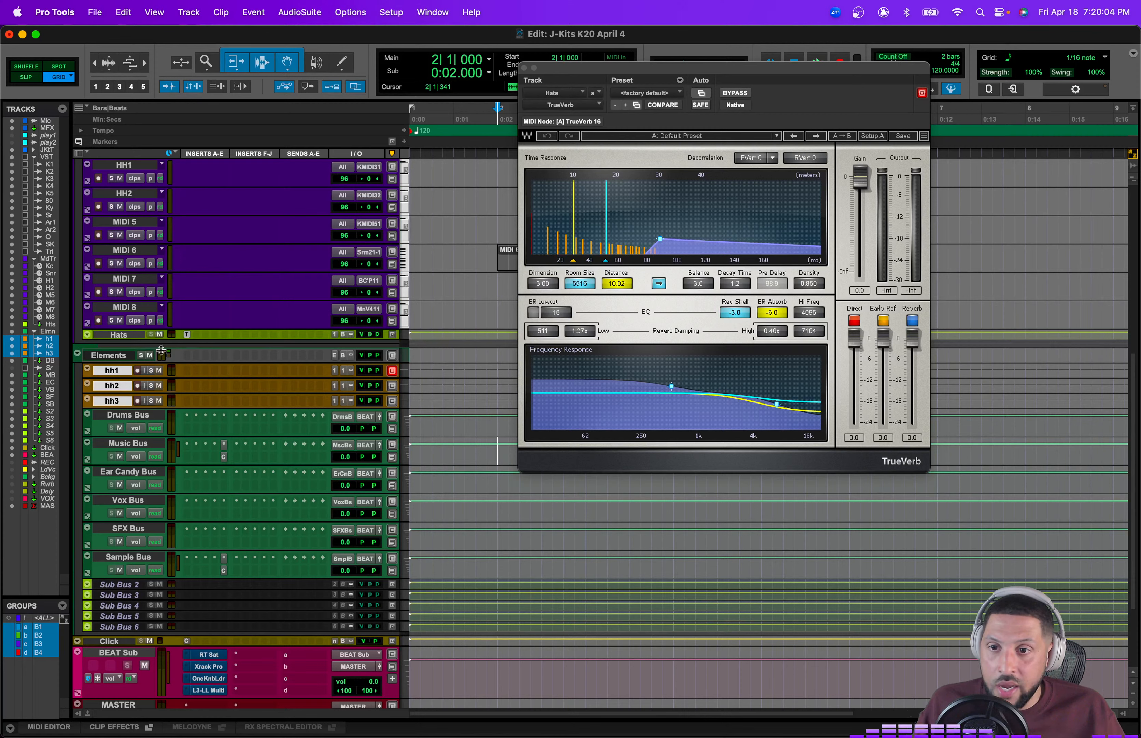
drag(118, 338, 350, 406)
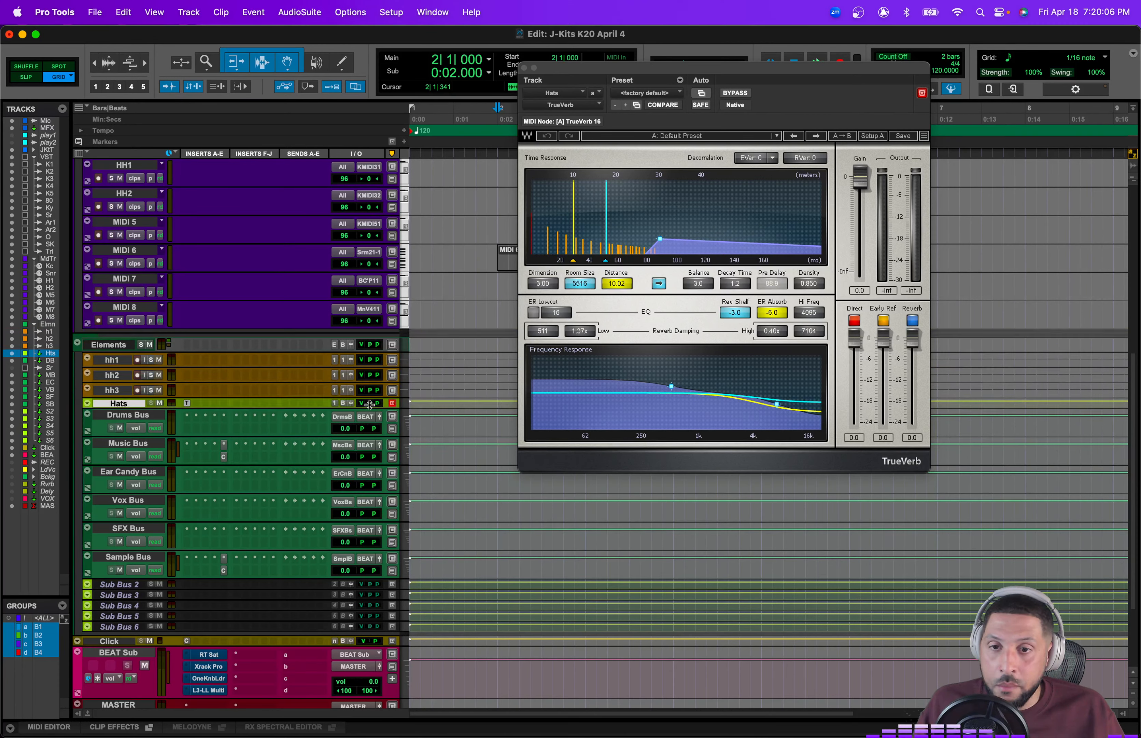
Step: Route the Hats track's output to the Drums Bus
click(345, 406)
mouse_move(370, 416)
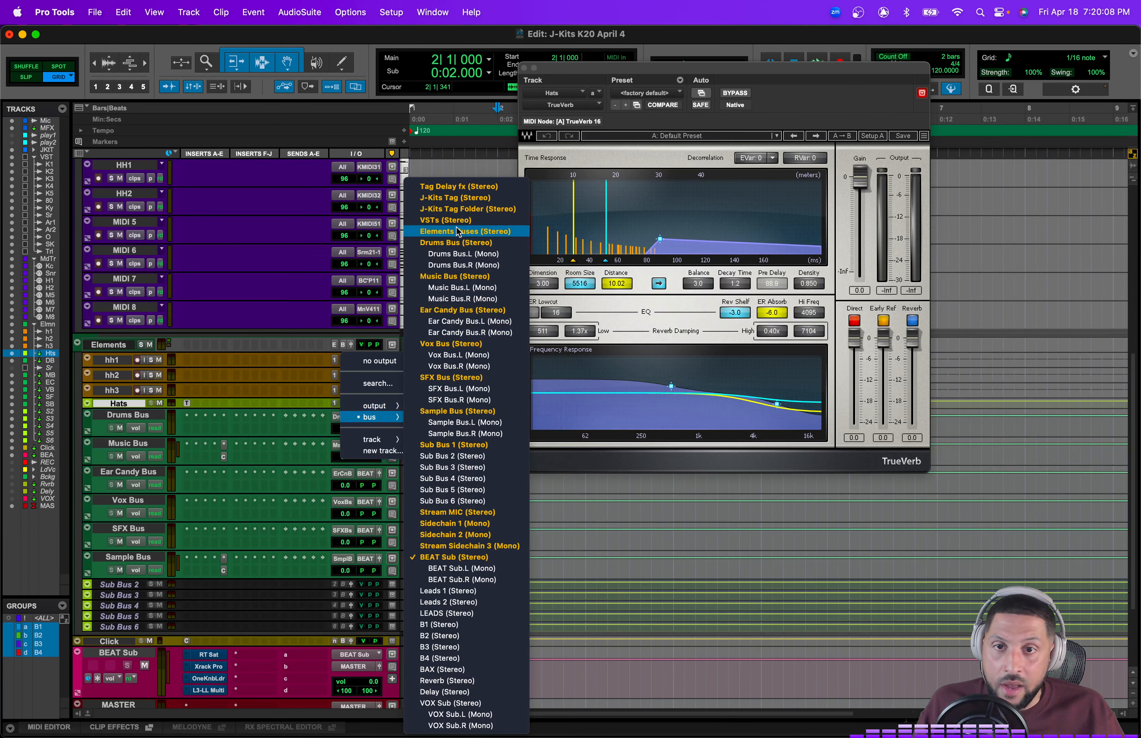
click(456, 245)
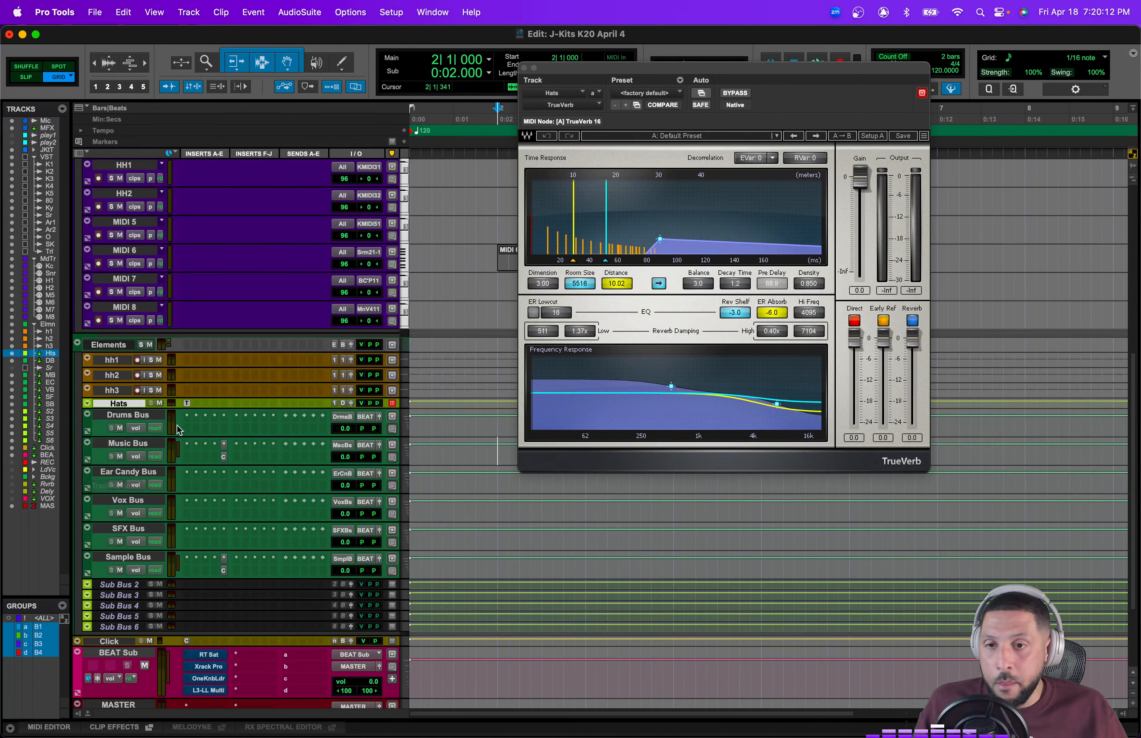
Step: Open the Hats track's output window and close the TrueVerb plugin window
click(353, 403)
click(187, 403)
click(187, 404)
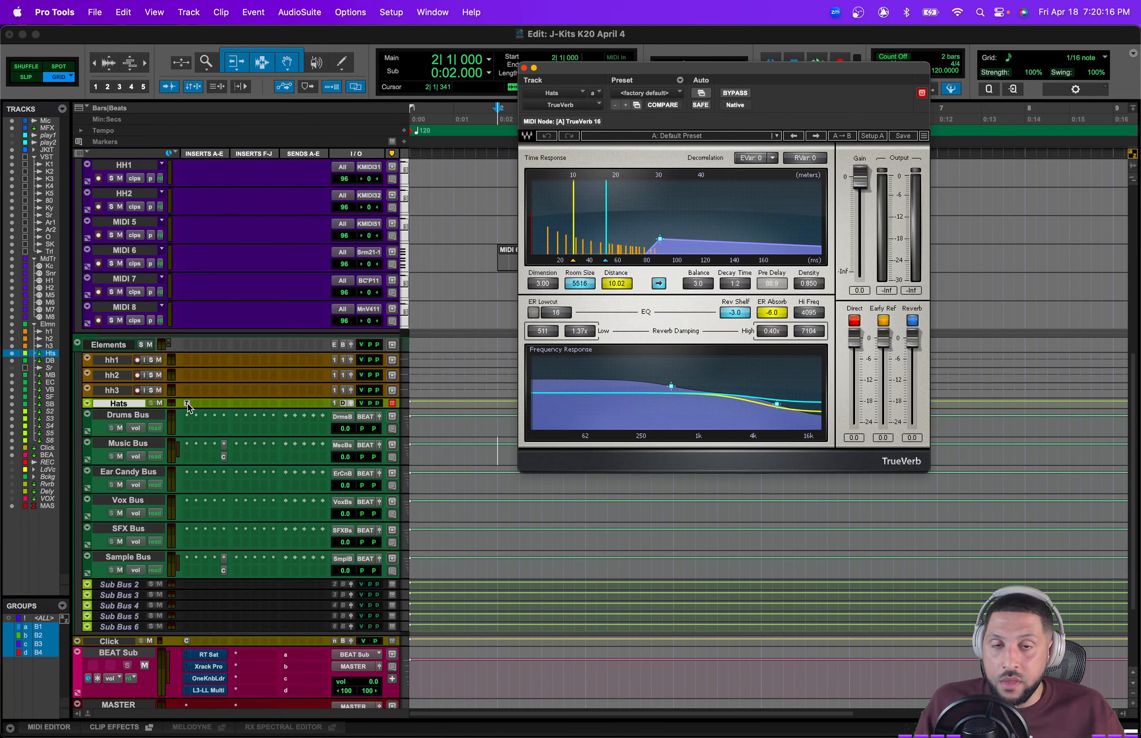
click(188, 403)
mouse_move(593, 281)
mouse_down()
mouse_move(591, 317)
mouse_move(590, 305)
mouse_up()
alt+click(589, 308)
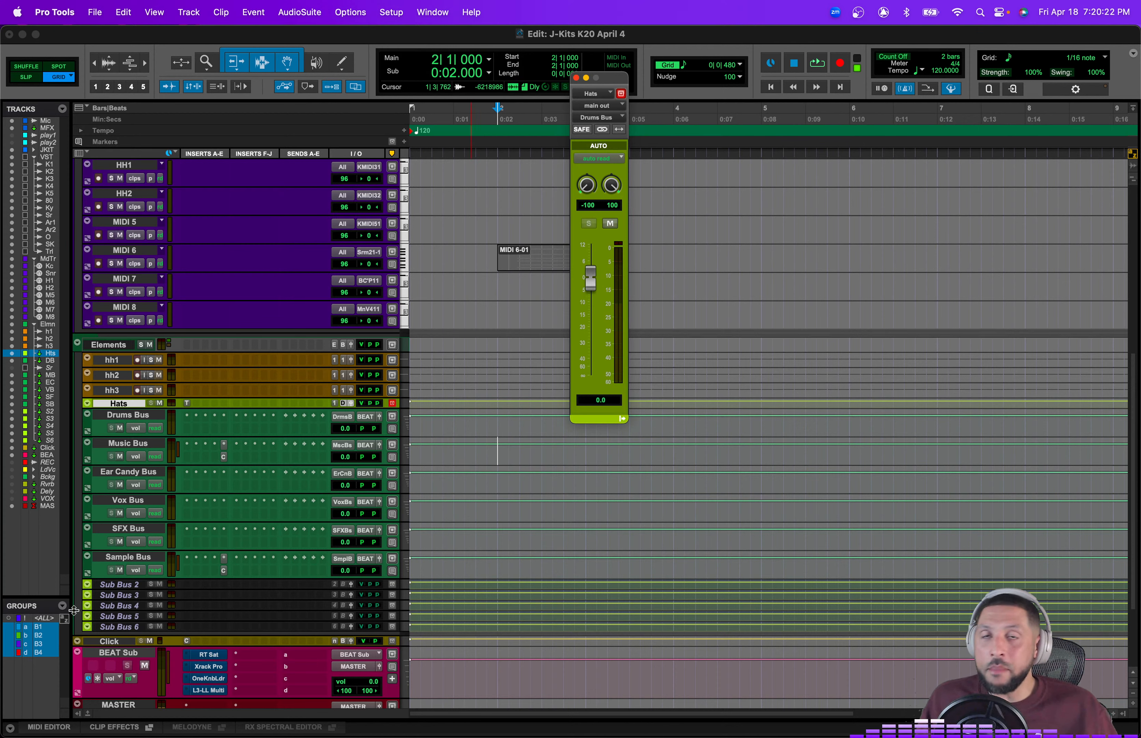
Step: Create a new Mix/Edit group from the selected Hats tracks
key(super+g)
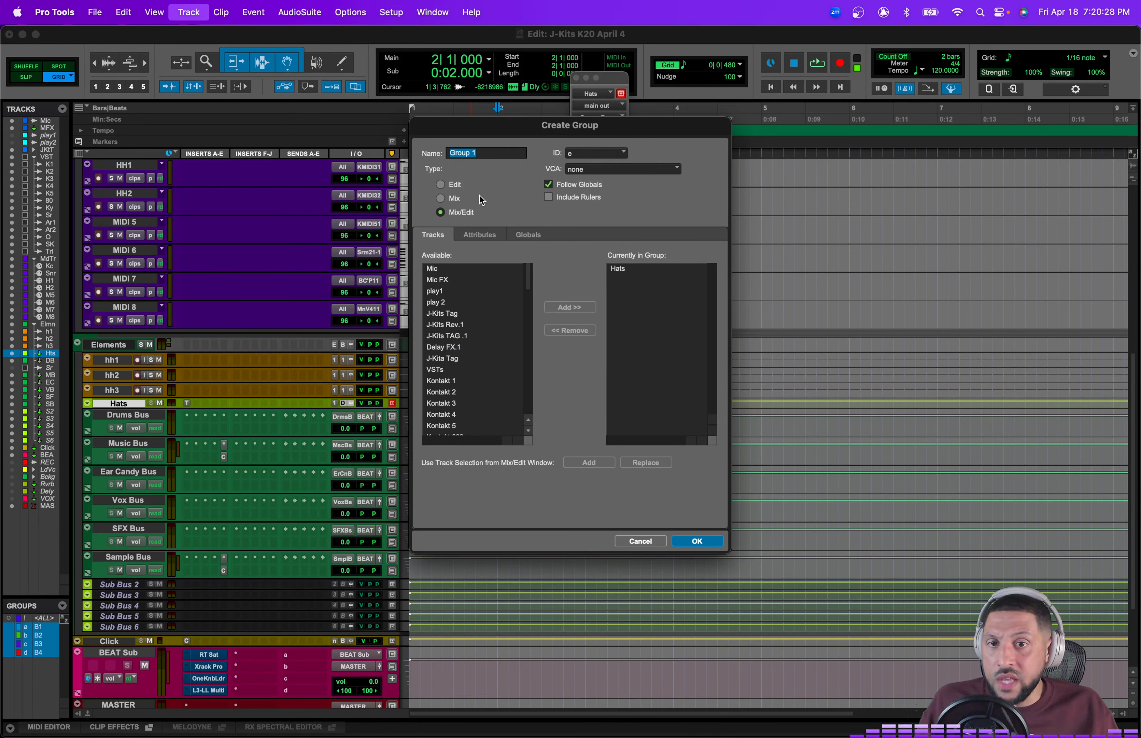
click(647, 542)
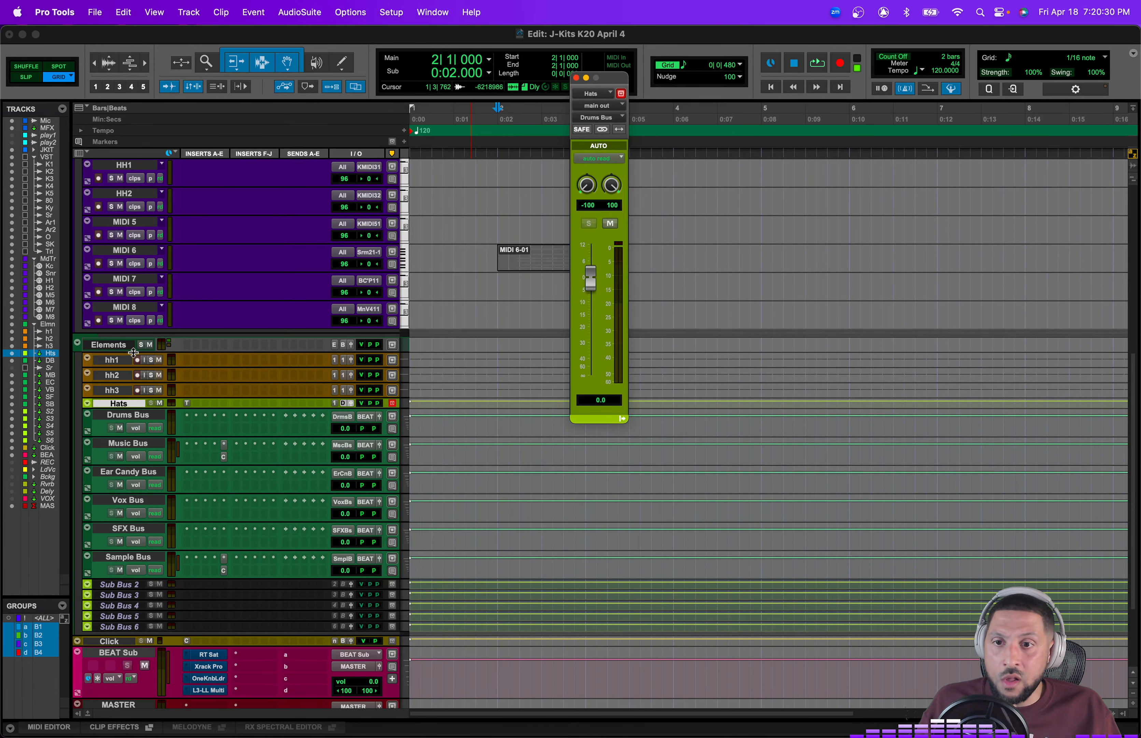
click(159, 362)
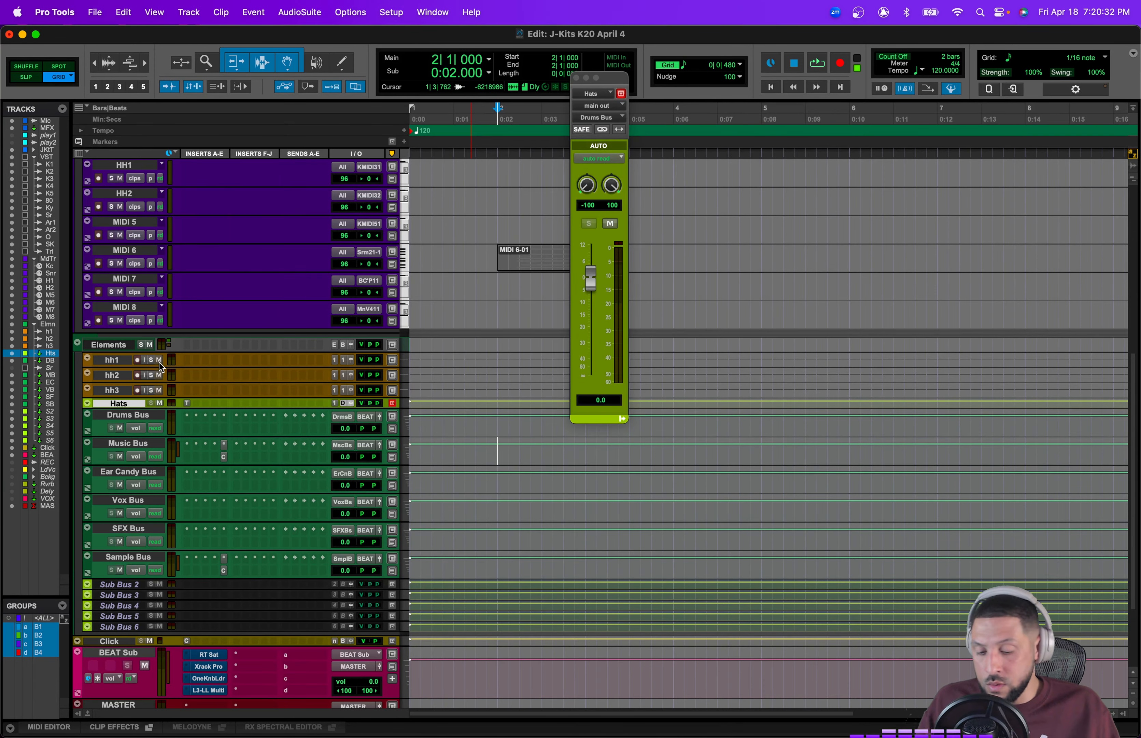
key(super+g)
key(Return)
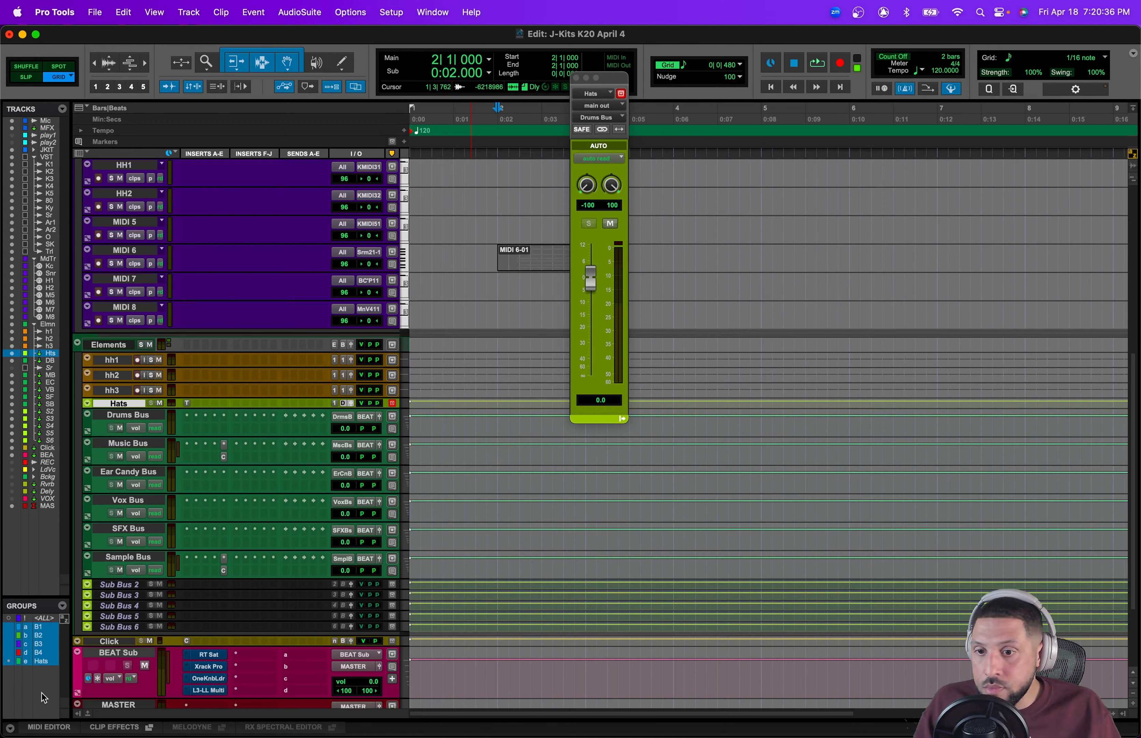
right_click(40, 661)
click(49, 609)
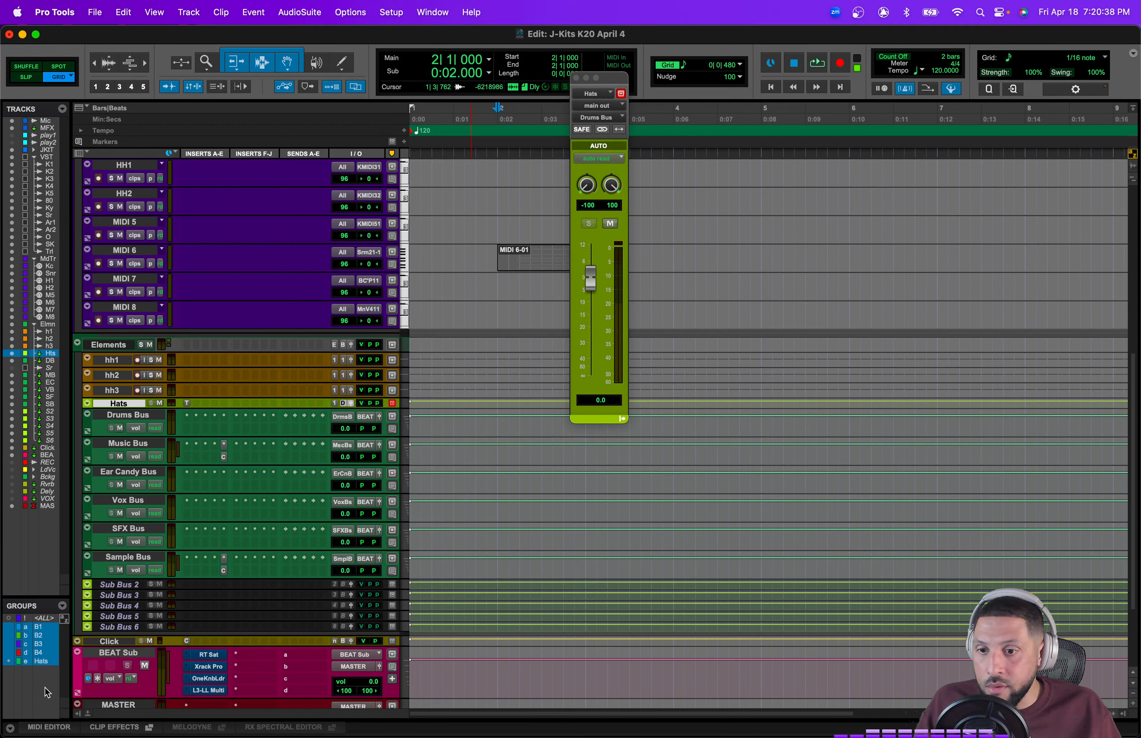
Step: Delete the Hats group
right_click(39, 662)
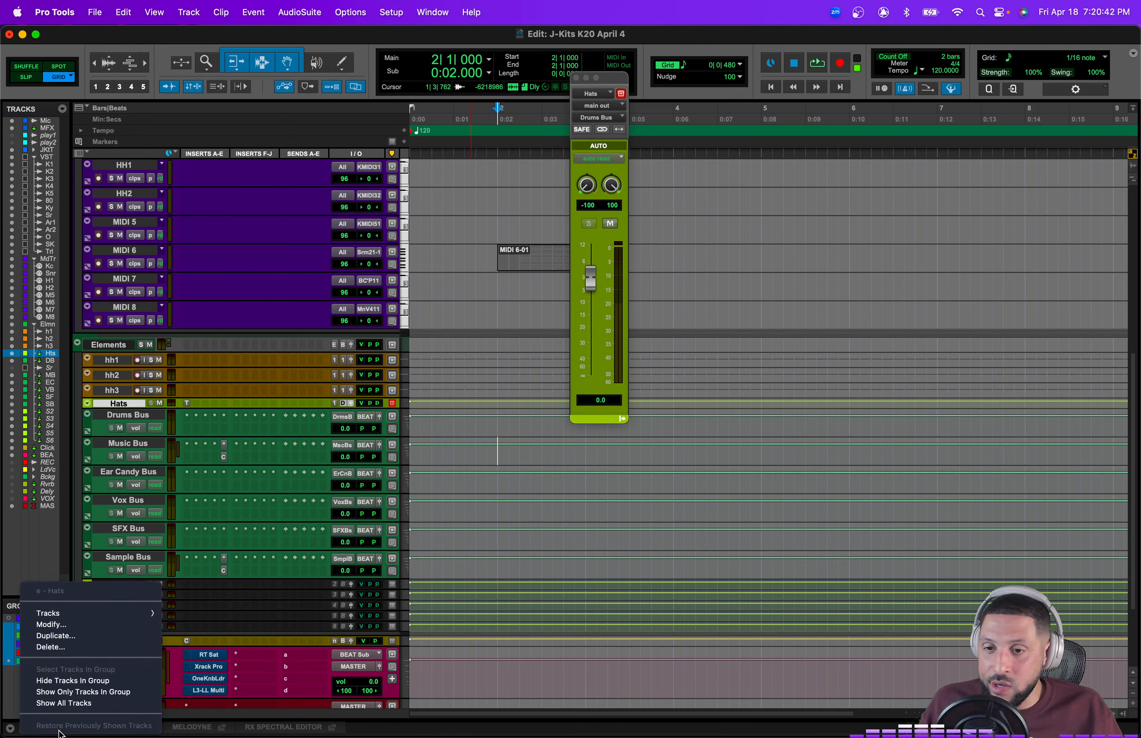
click(57, 646)
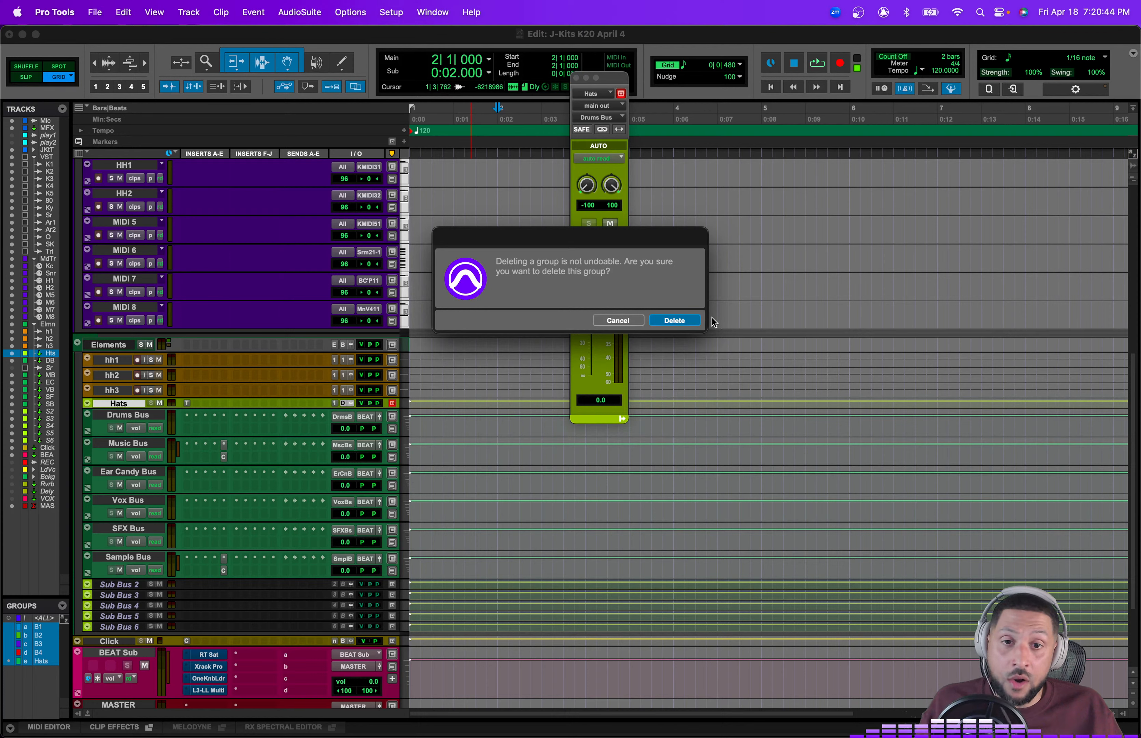
click(676, 320)
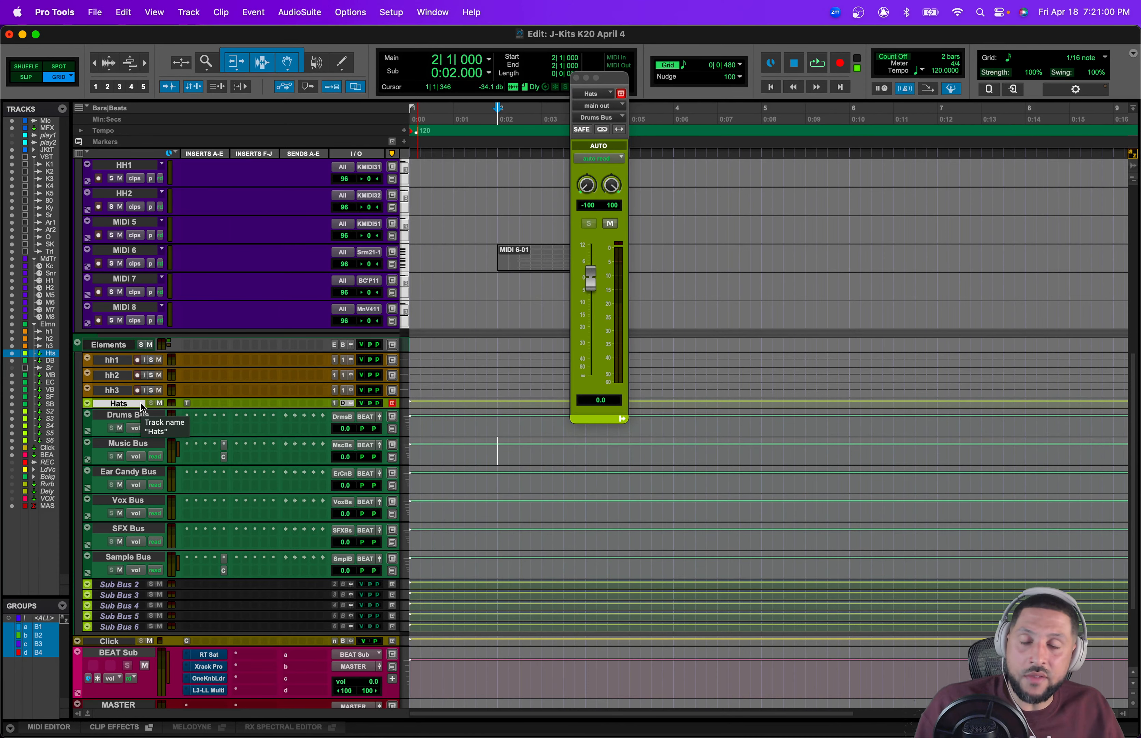
Step: Select the Click track and open its Click II plugin window
scroll(186, 441, down, 5)
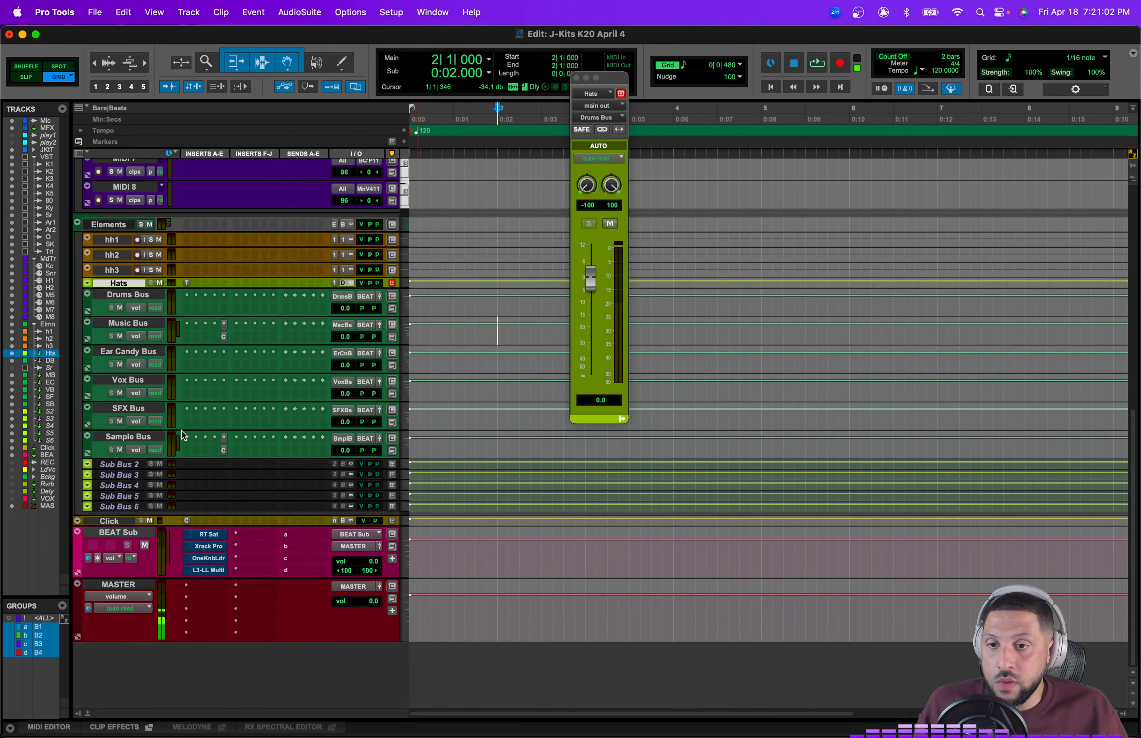
click(107, 522)
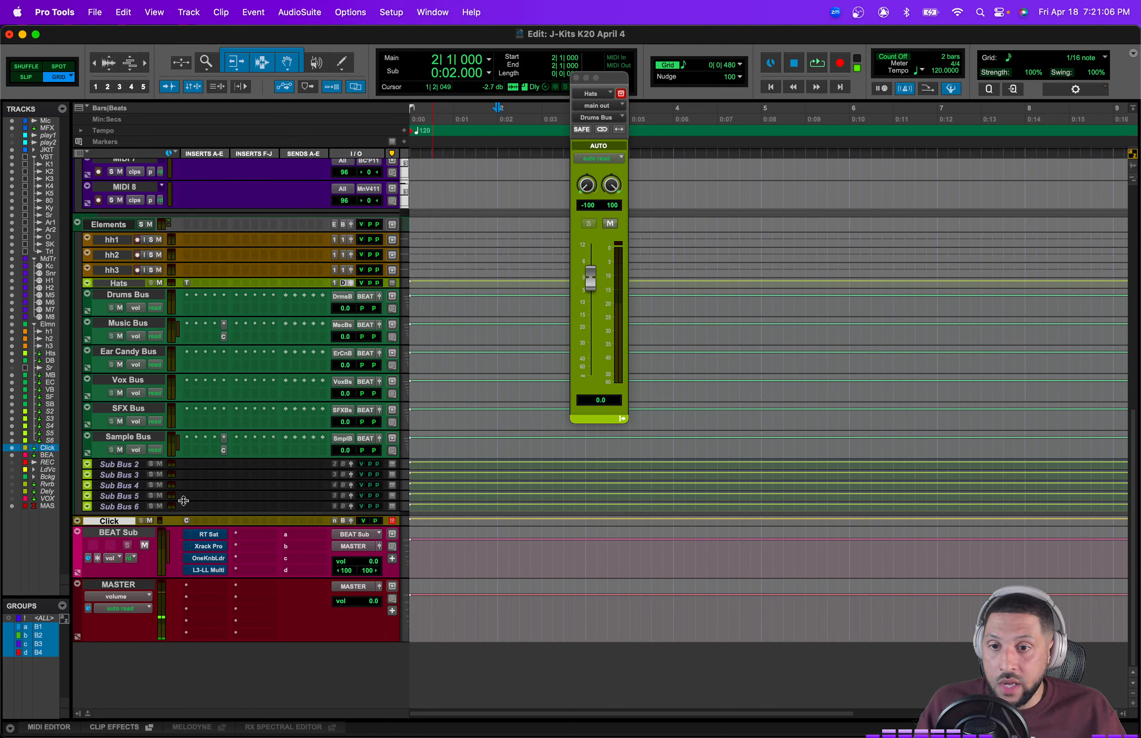
click(187, 521)
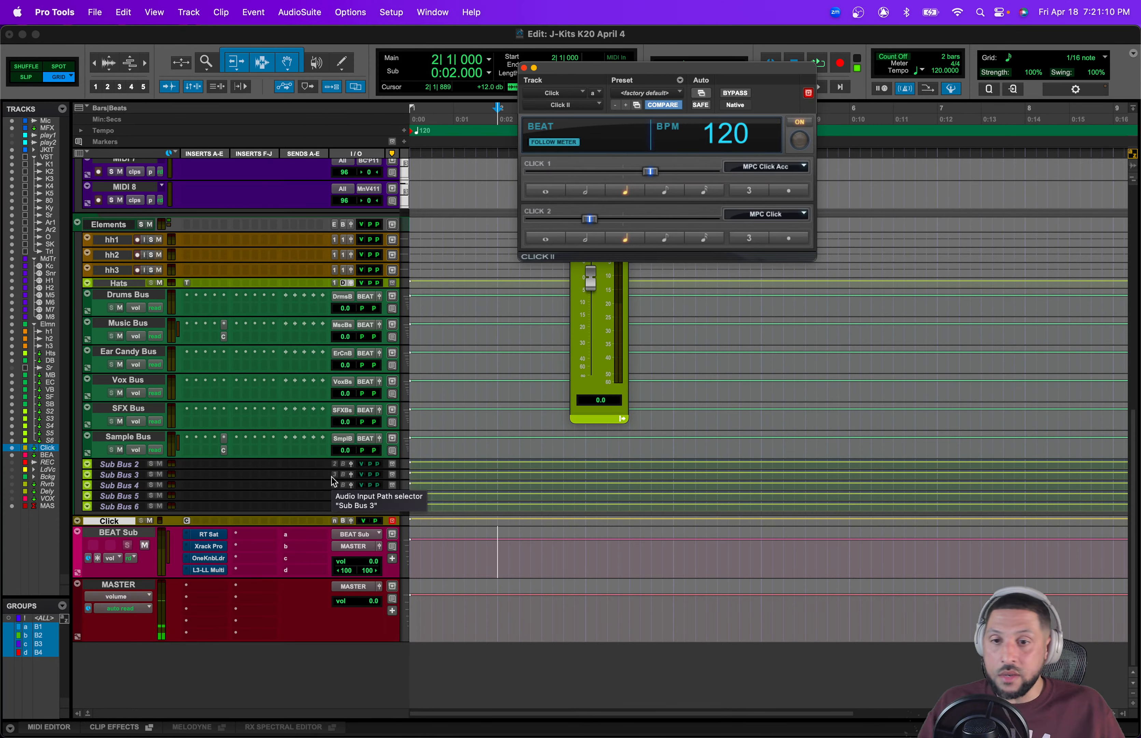
Step: Record-arm MIDI 8 and record a brief take to hear the click
click(99, 200)
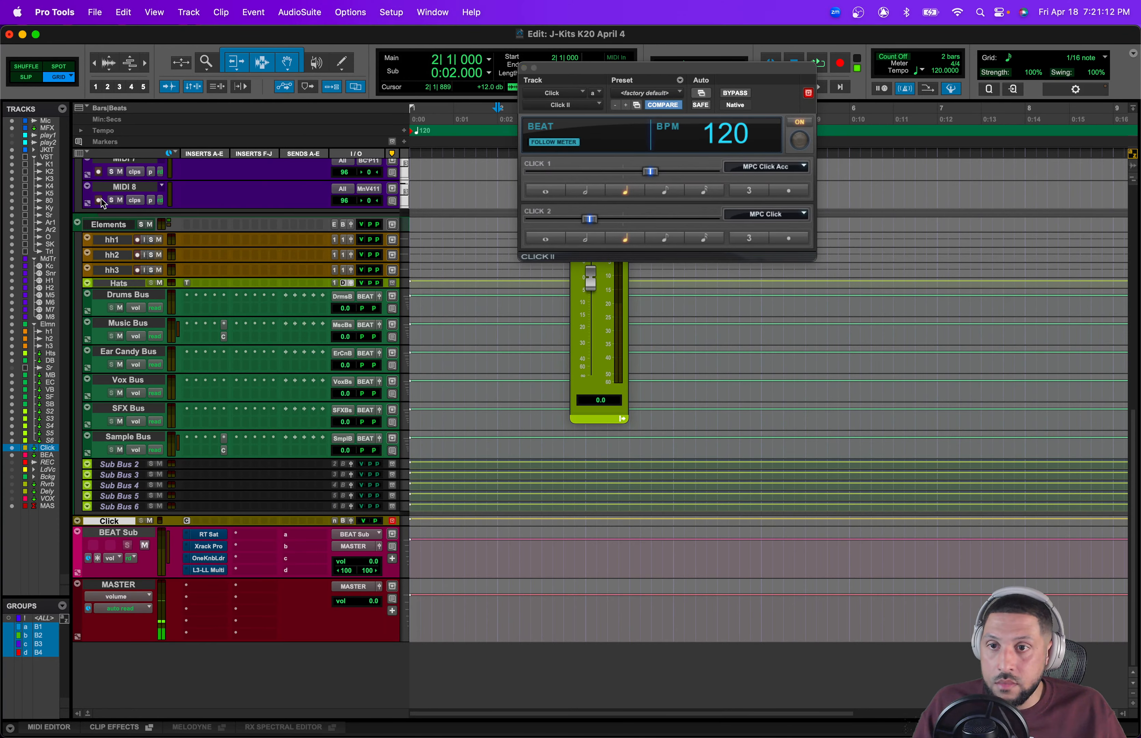
key(super+space)
scroll(469, 368, up, 4)
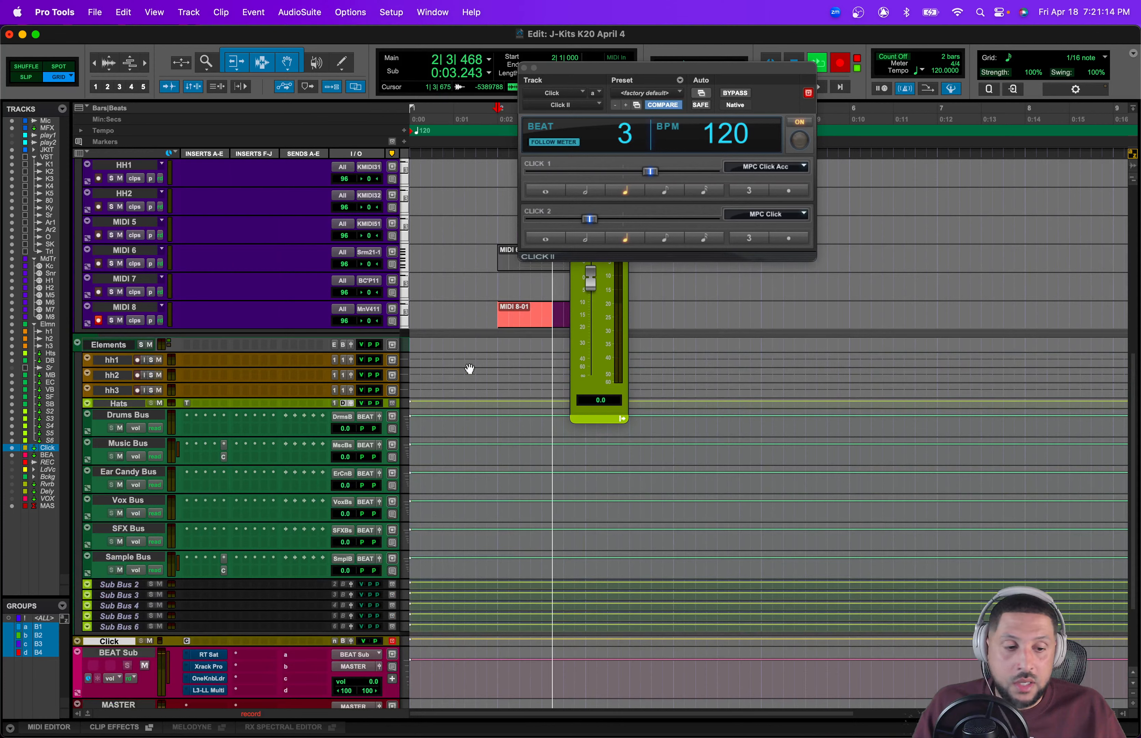
key(space)
Step: Browse the Click 1 sound options without choosing one, and close the Click II window
click(805, 166)
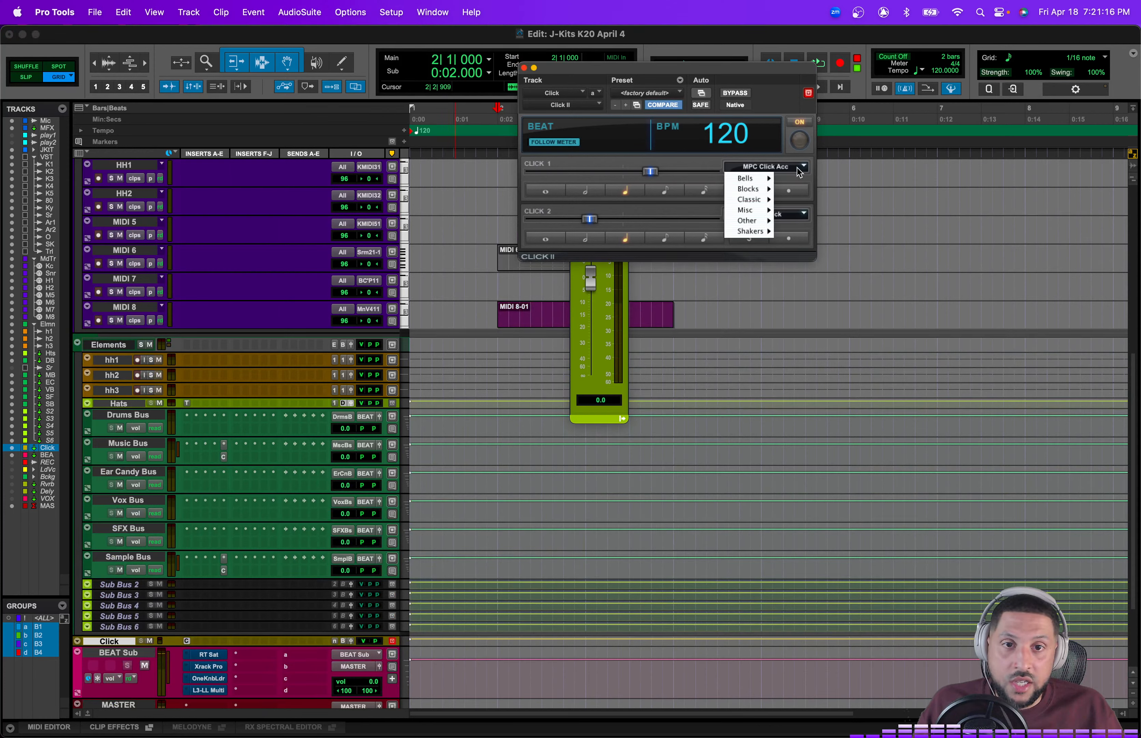
mouse_move(756, 199)
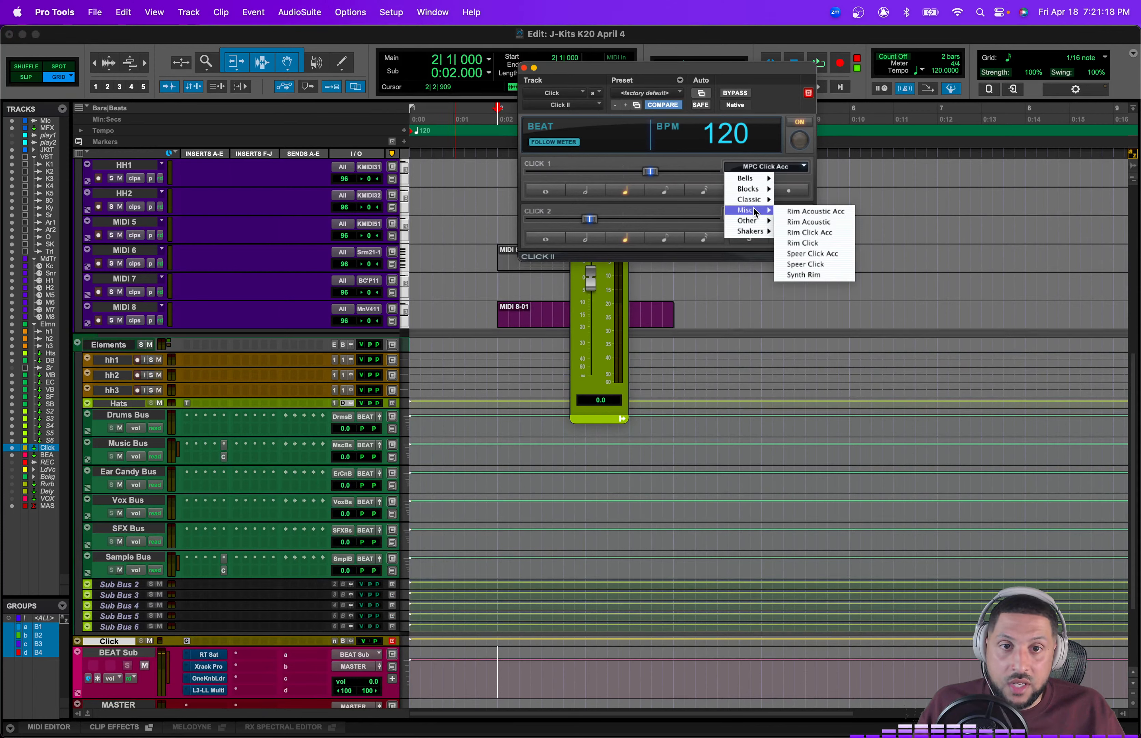
mouse_move(756, 222)
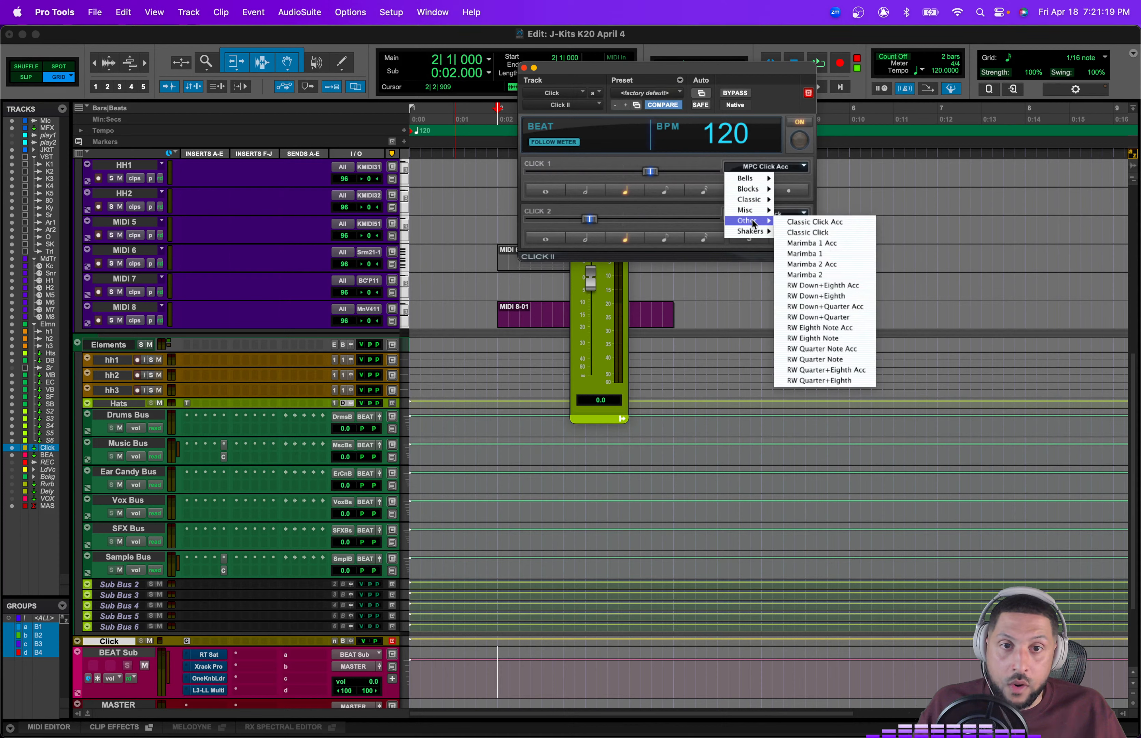
click(678, 171)
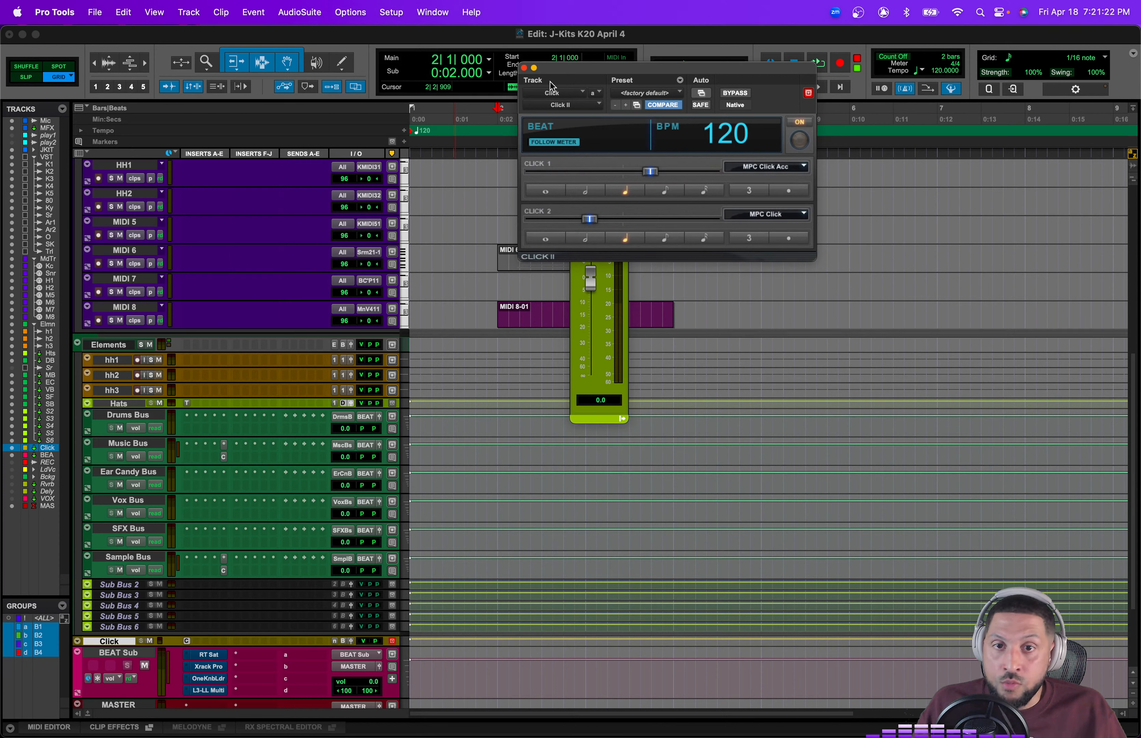
click(524, 68)
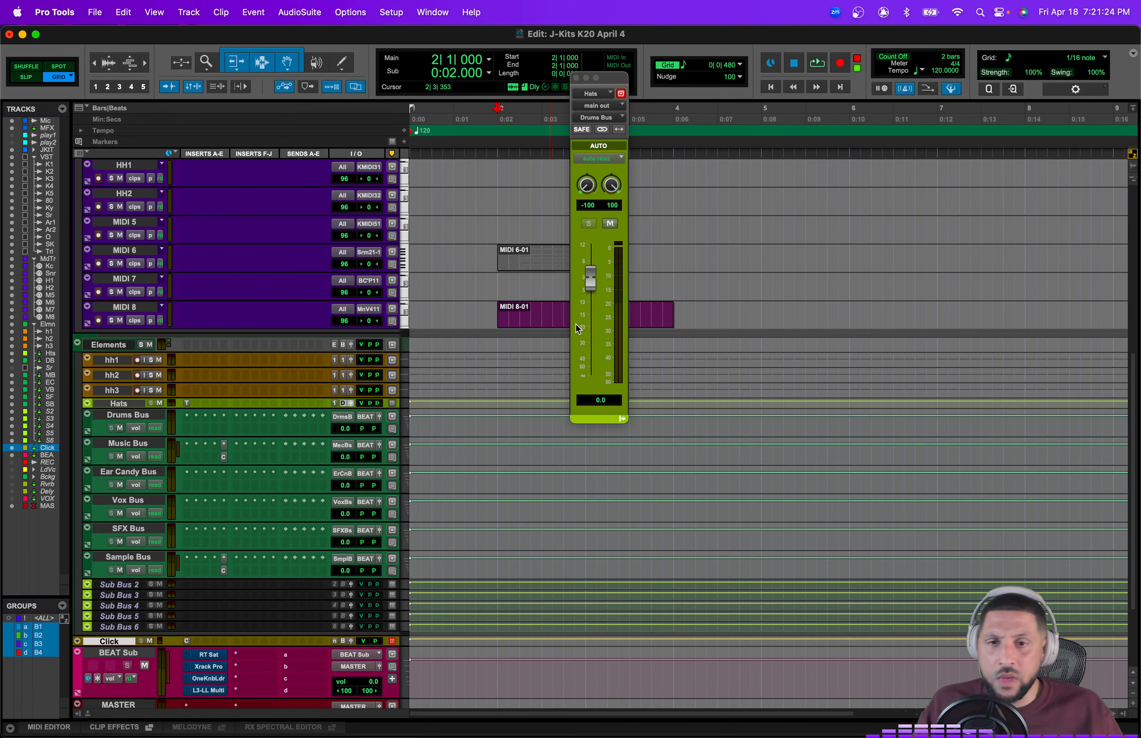
Step: Undo the recorded take and disarm MIDI 8
key(super+z)
click(96, 320)
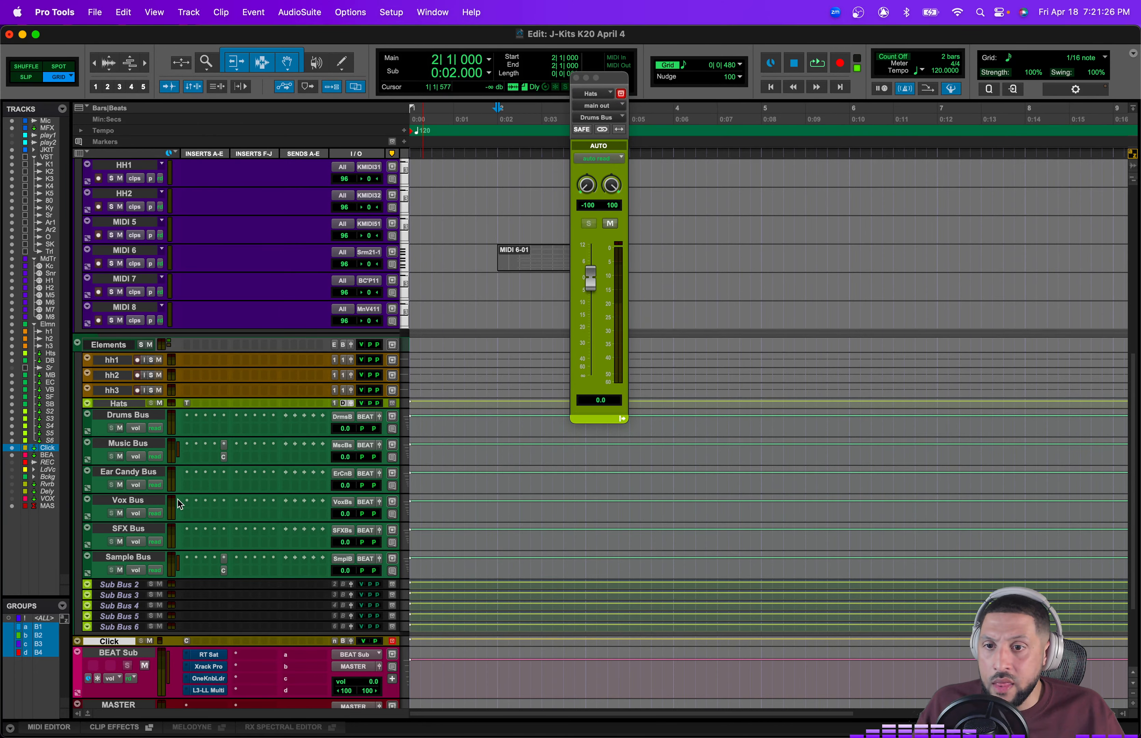
Step: Scroll through the session to review the track layout
scroll(178, 499, down, 5)
click(89, 532)
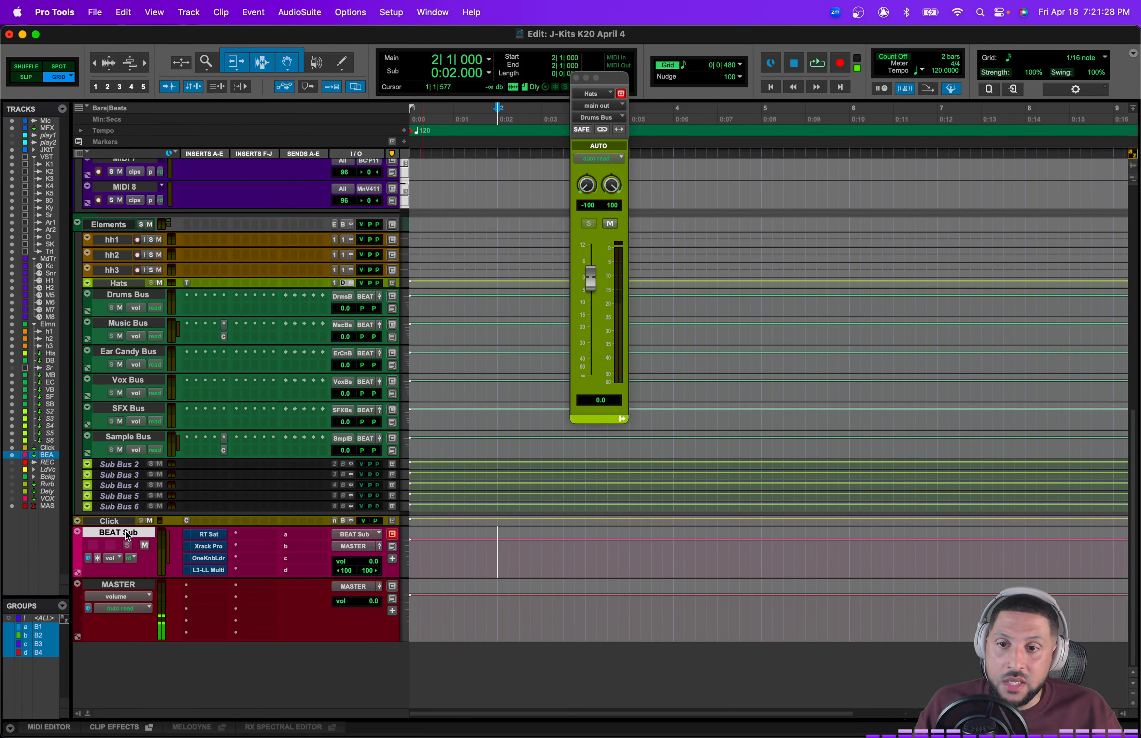
scroll(131, 345, up, 20)
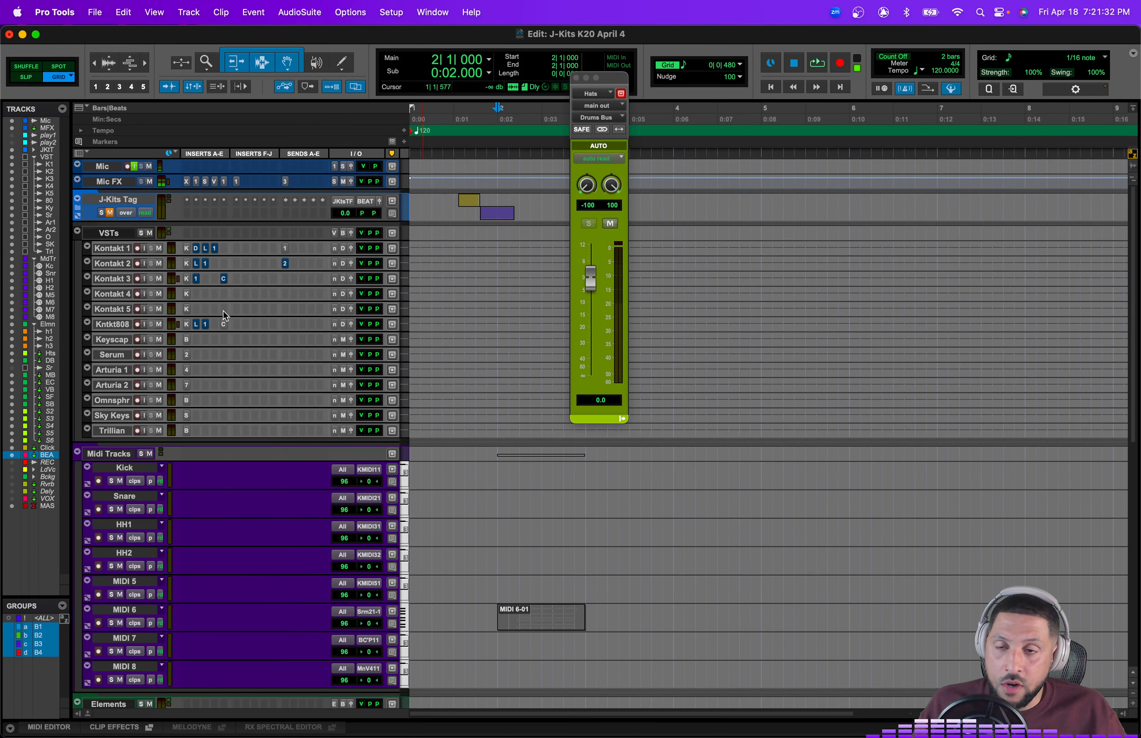
scroll(201, 426, down, 3)
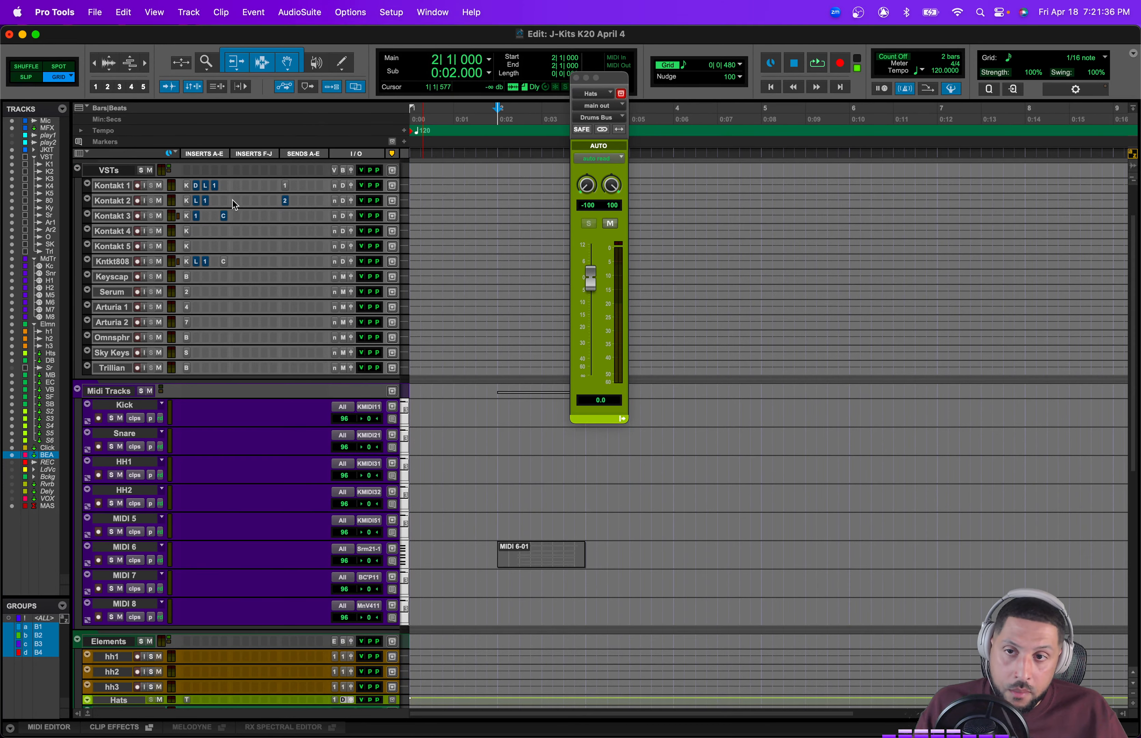
scroll(200, 492, down, 15)
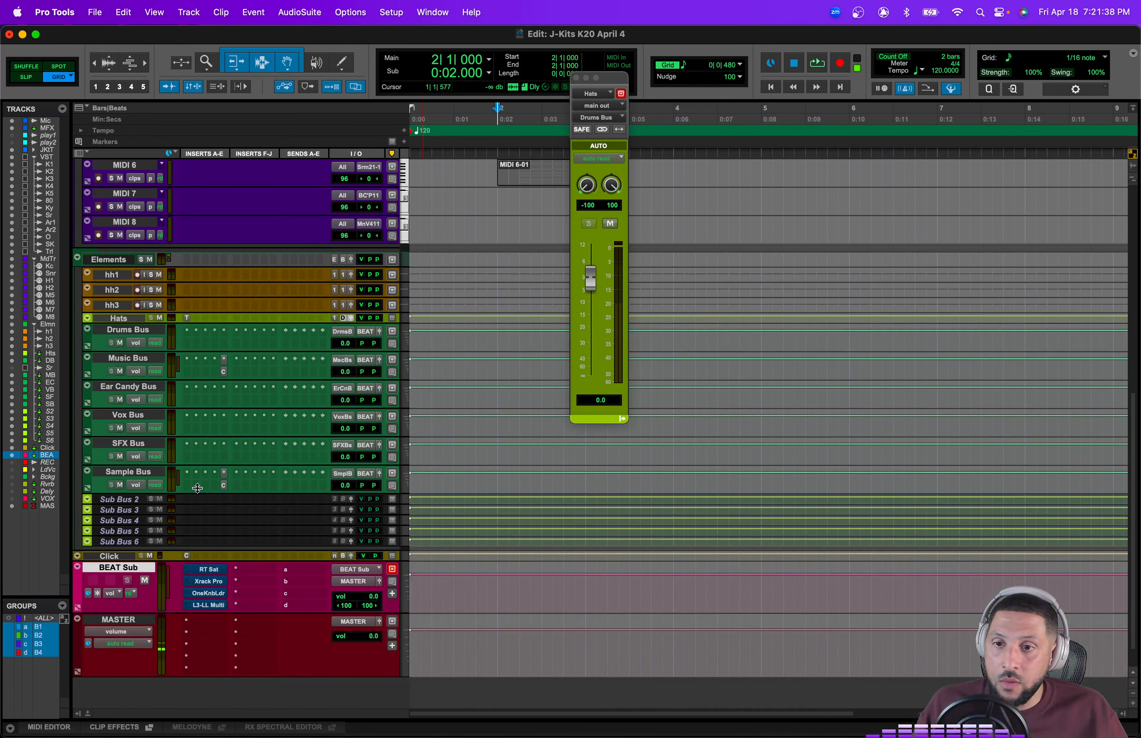
scroll(146, 346, up, 15)
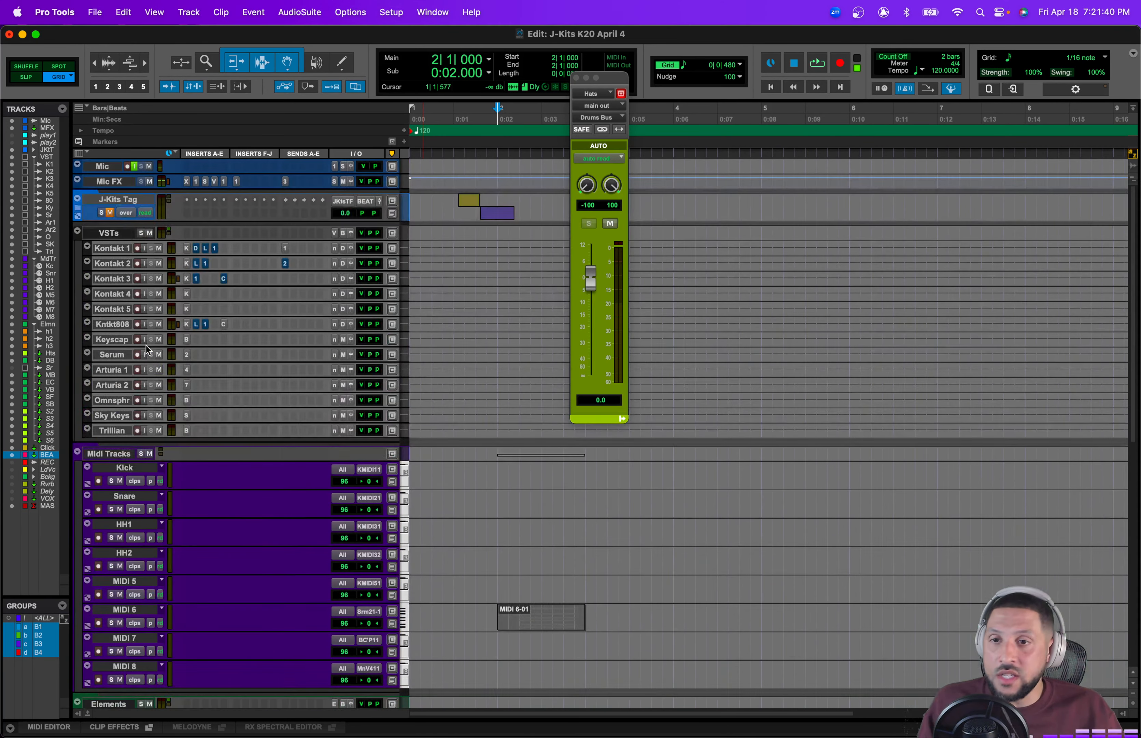
Step: Set the VSTs and Midi Tracks folder track heights to small
click(405, 242)
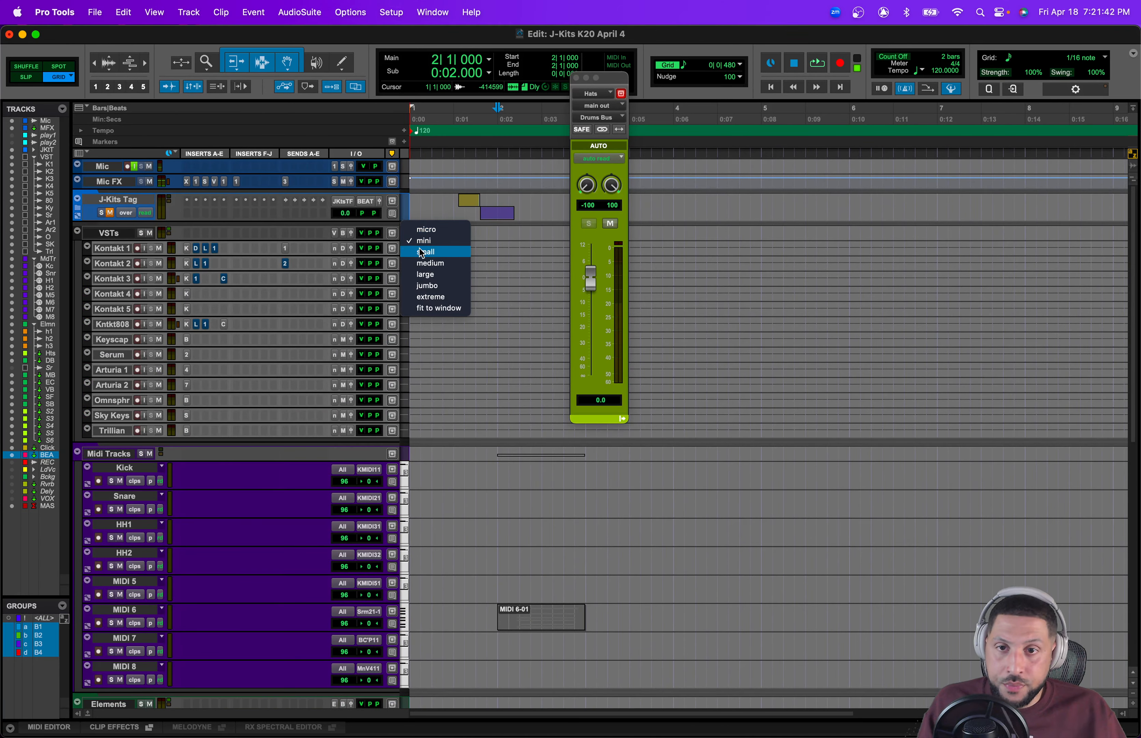
click(423, 252)
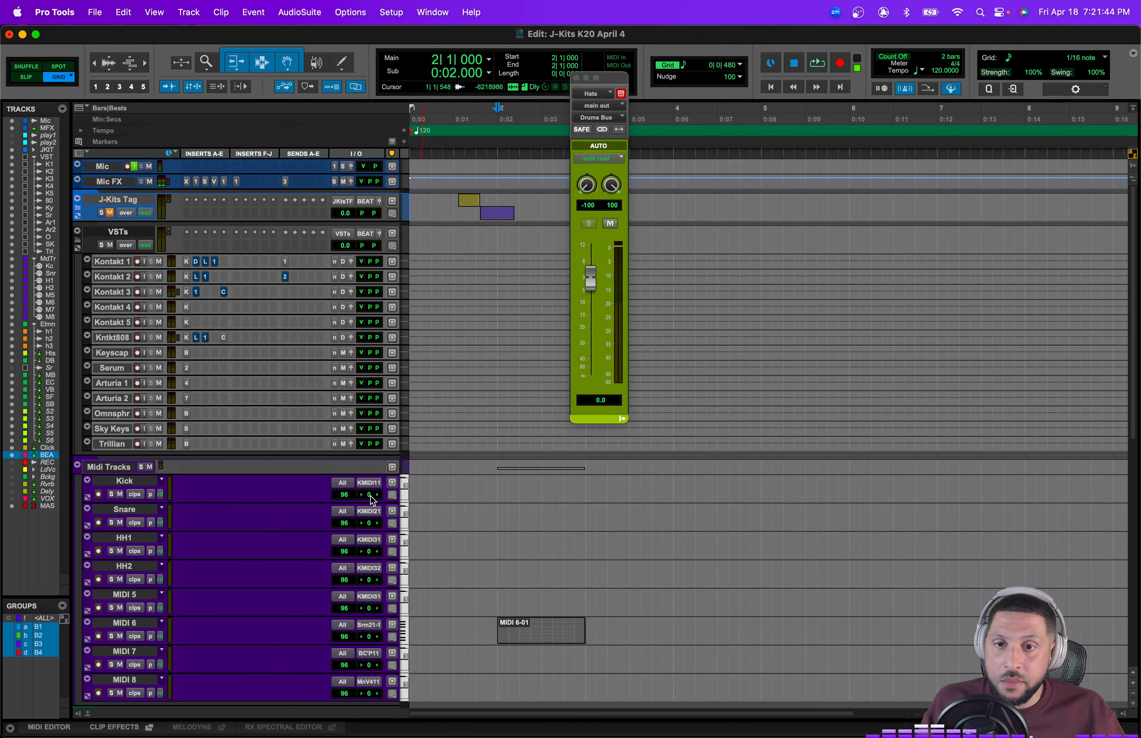
click(405, 470)
click(424, 479)
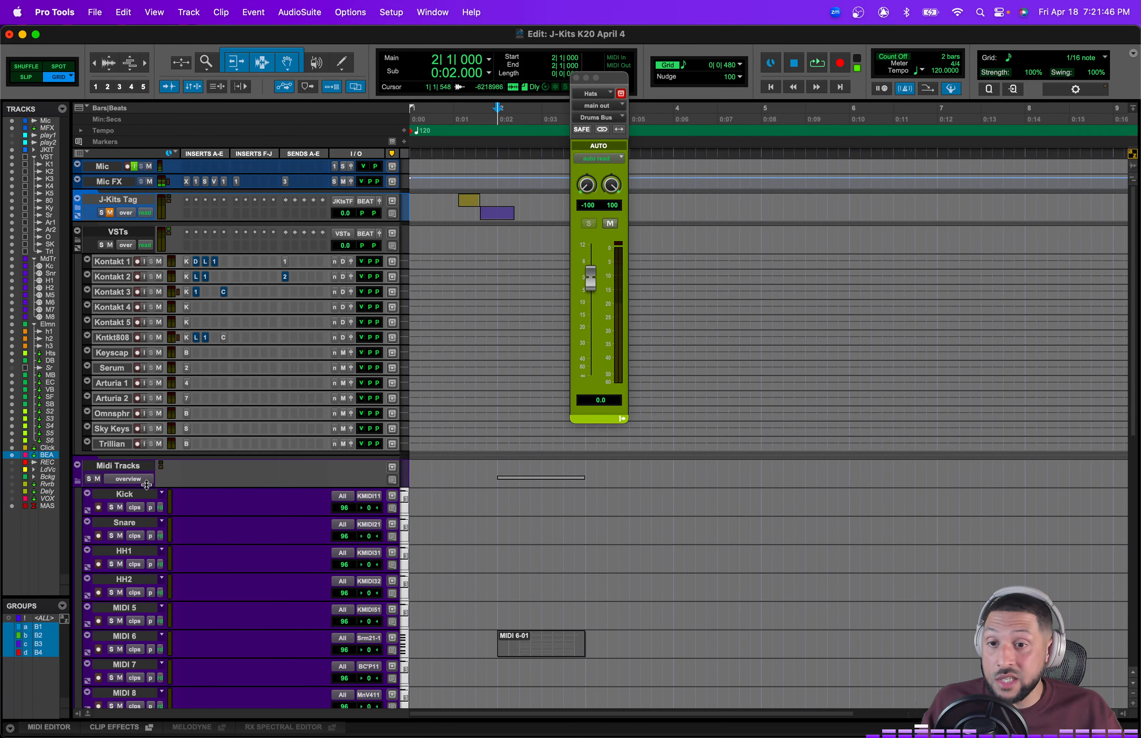
Step: Collapse the Midi Tracks and VSTs folders and set the Elements folder height to small
click(79, 481)
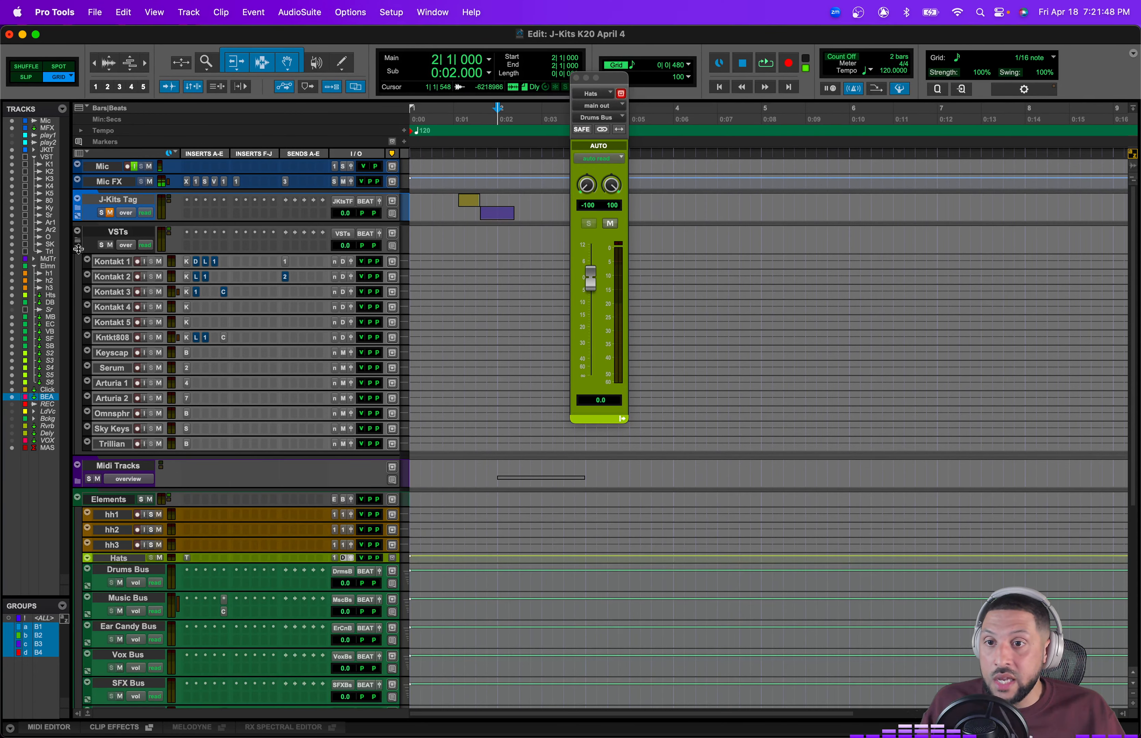
click(76, 238)
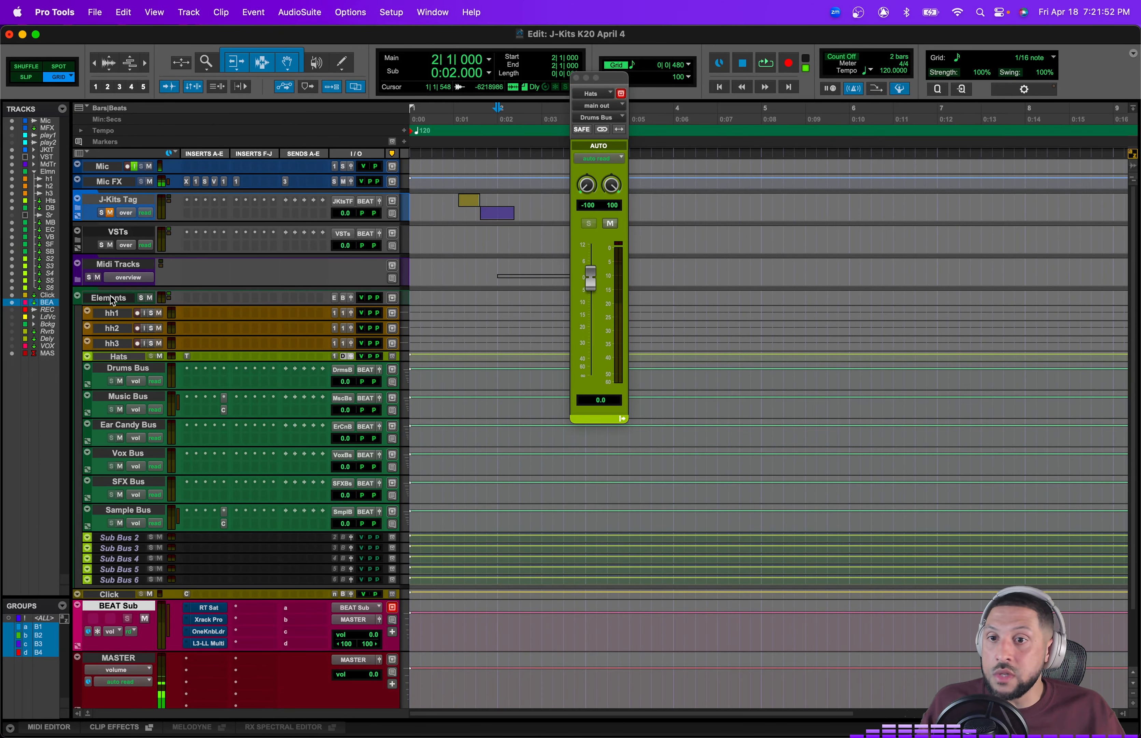
click(131, 298)
click(425, 313)
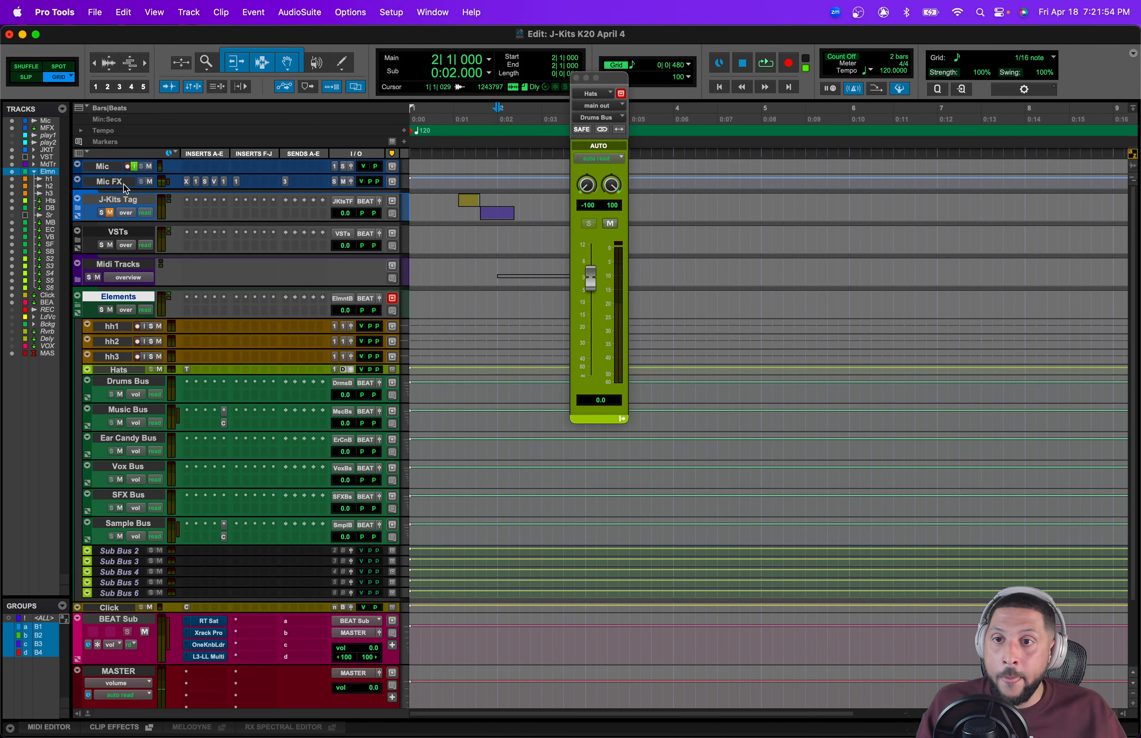
Step: Hide the Midi Tracks and VSTs folders from the Edit window
click(90, 266)
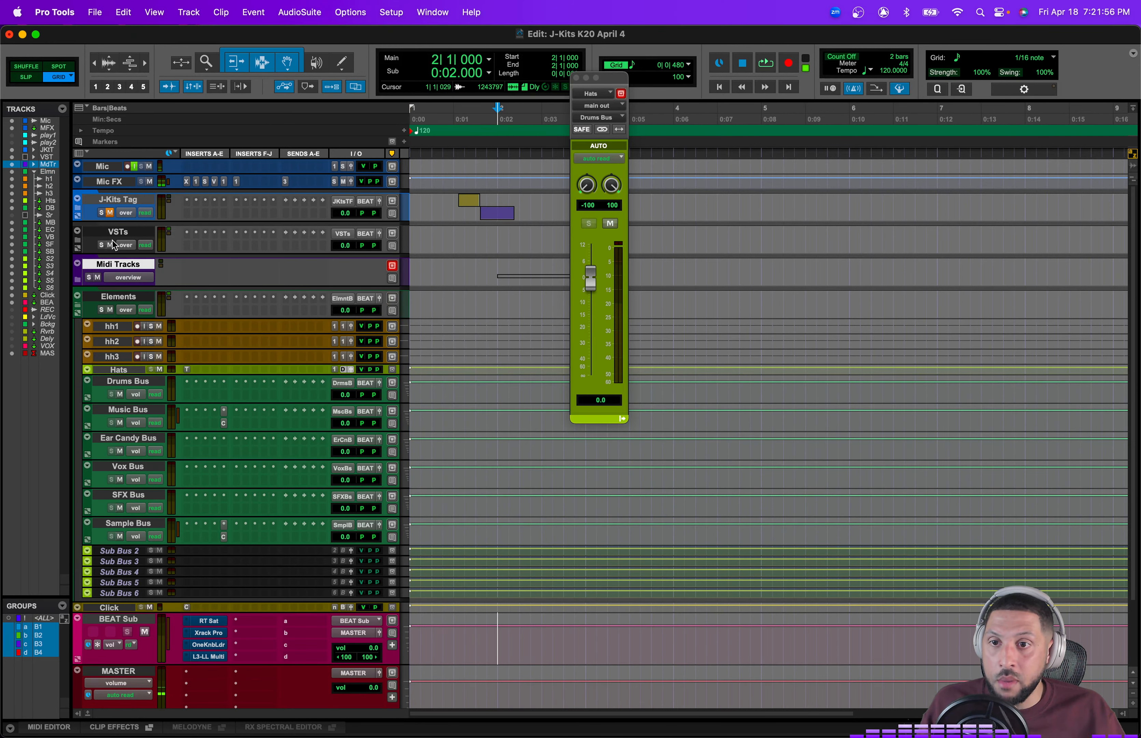
shift+click(113, 234)
right_click(115, 239)
click(173, 242)
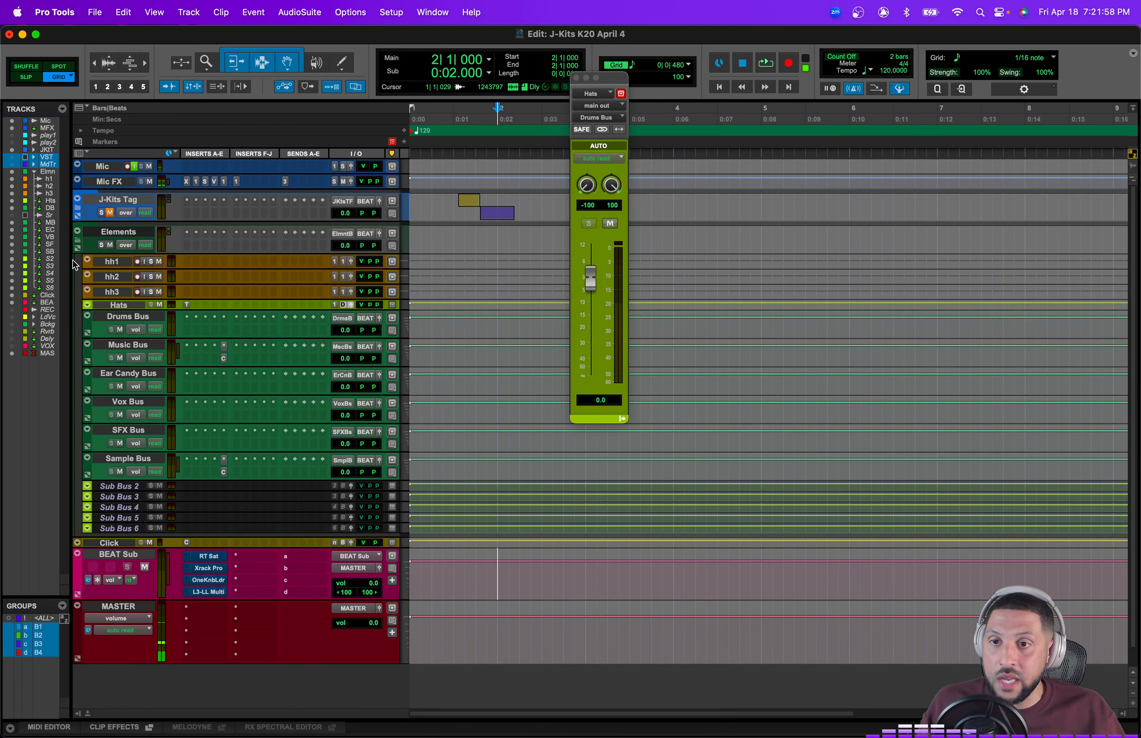
Step: Collapse and re-expand the Elements folder and select the bus tracks to review them
click(77, 244)
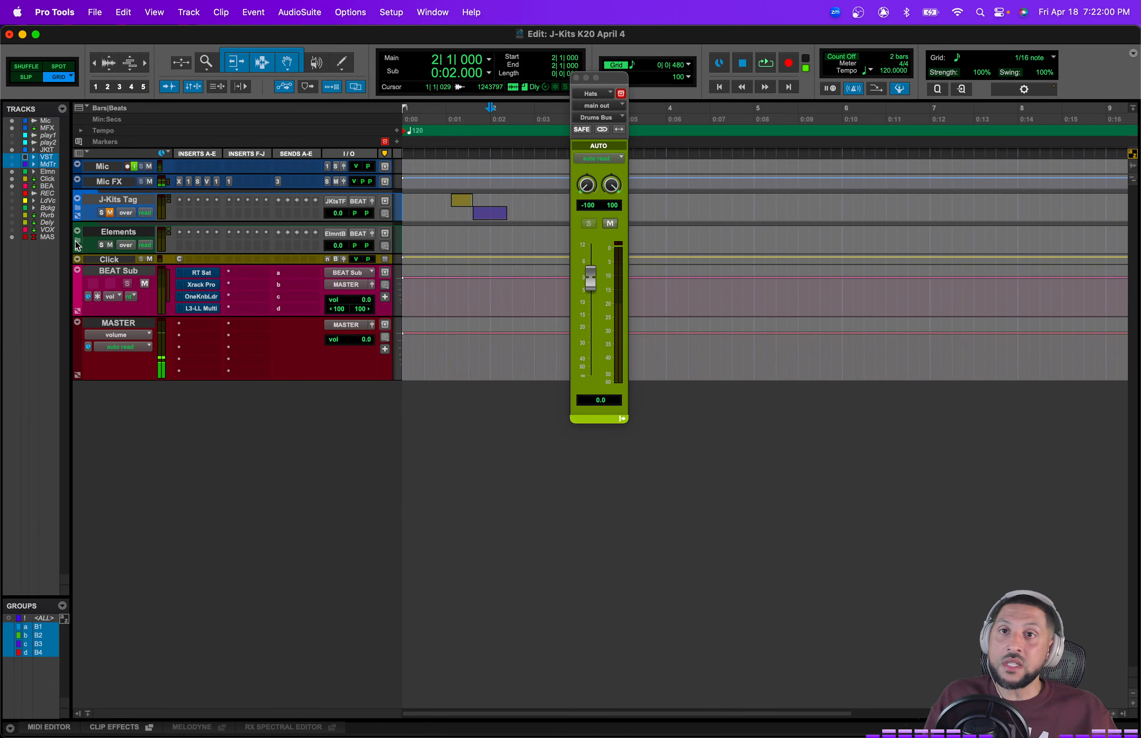
click(77, 245)
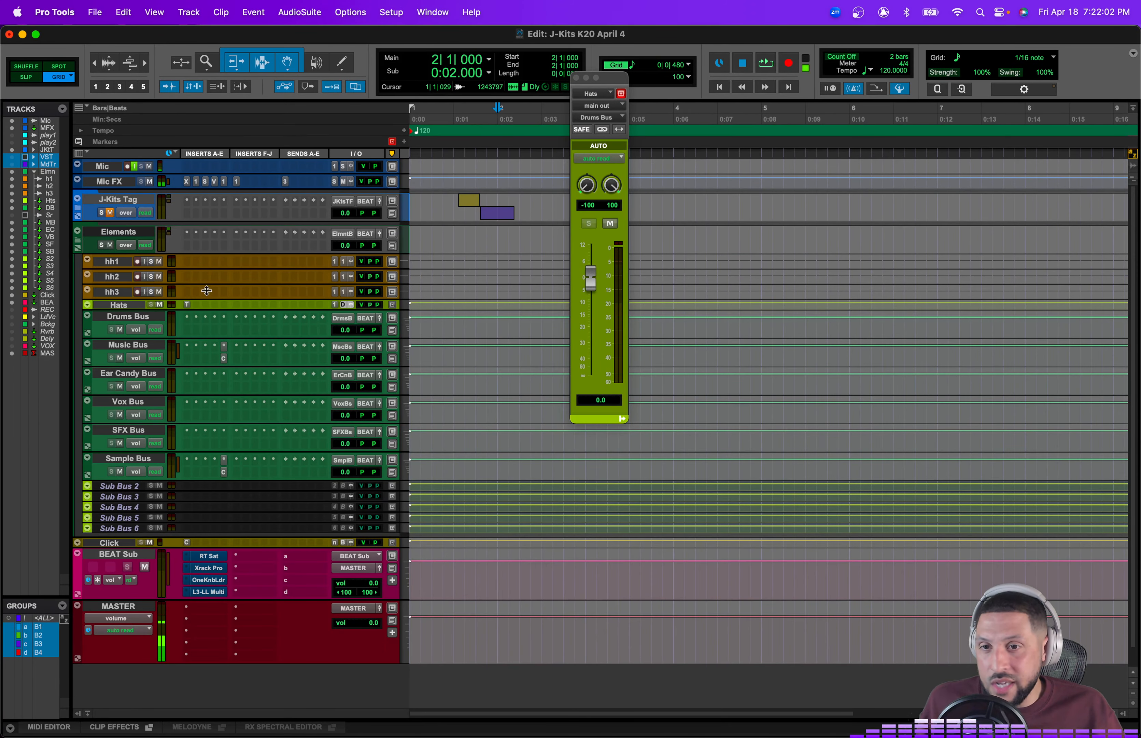
click(122, 317)
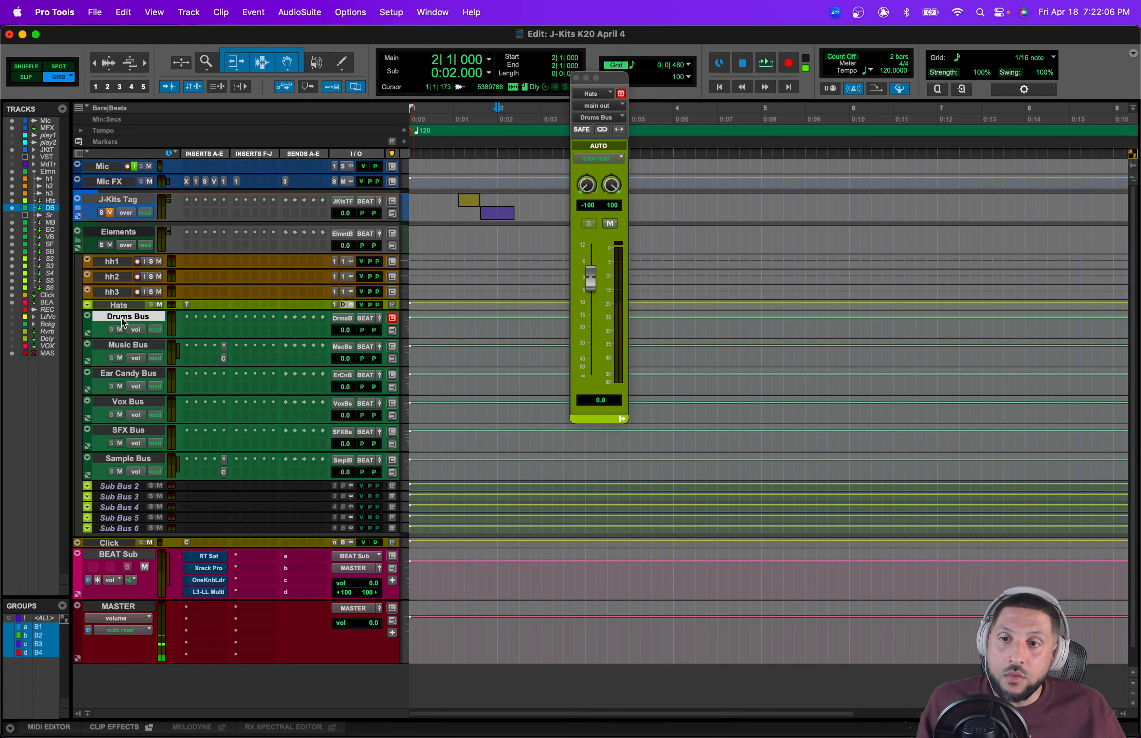
click(128, 346)
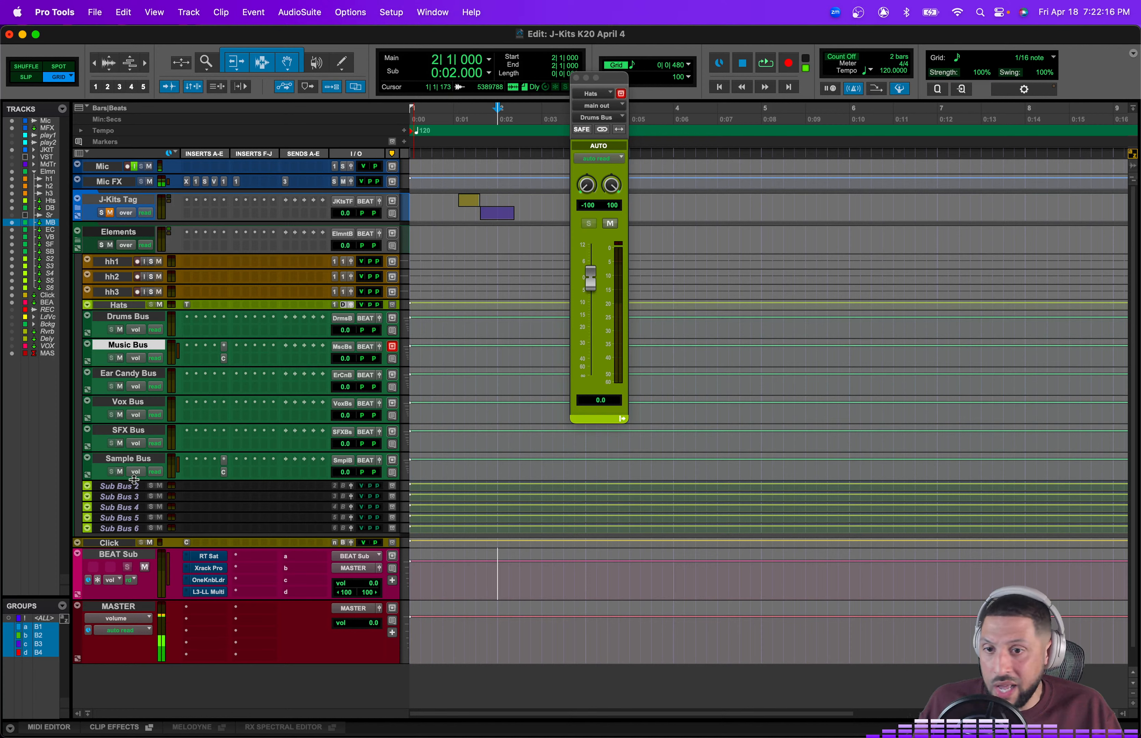
click(113, 557)
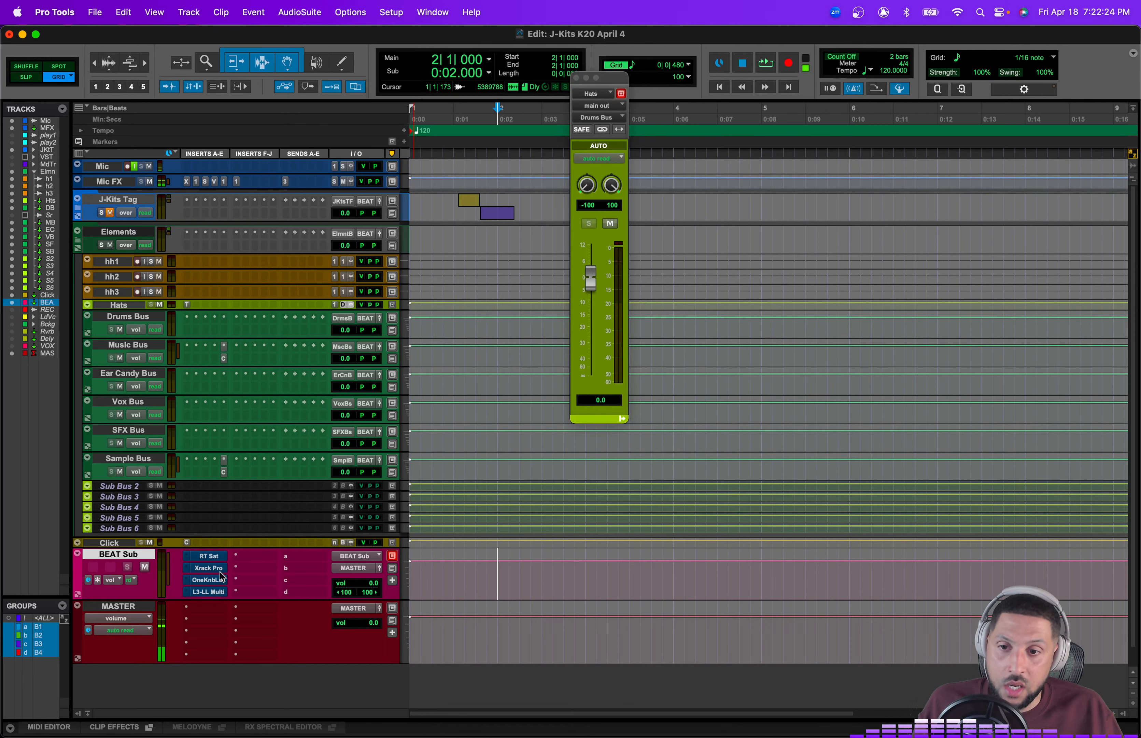
Step: Open the L3-LL Multimaximizer plugin on the BEAT Sub track
scroll(206, 576, down, 2)
click(211, 534)
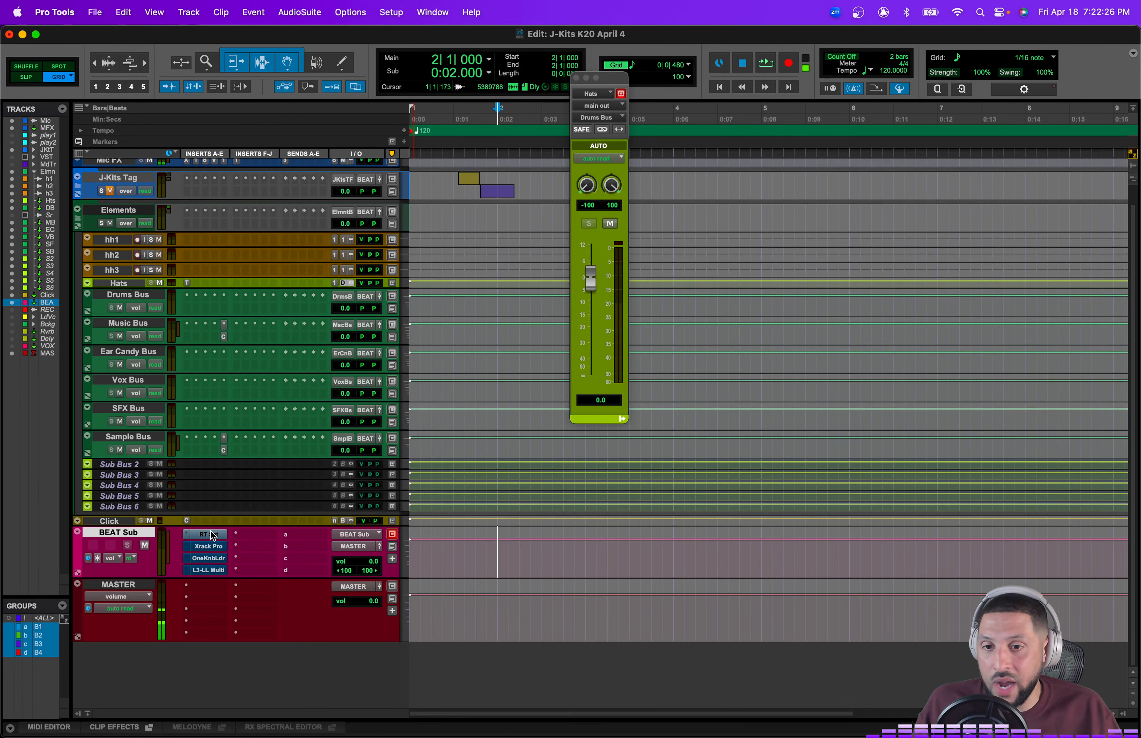
click(209, 570)
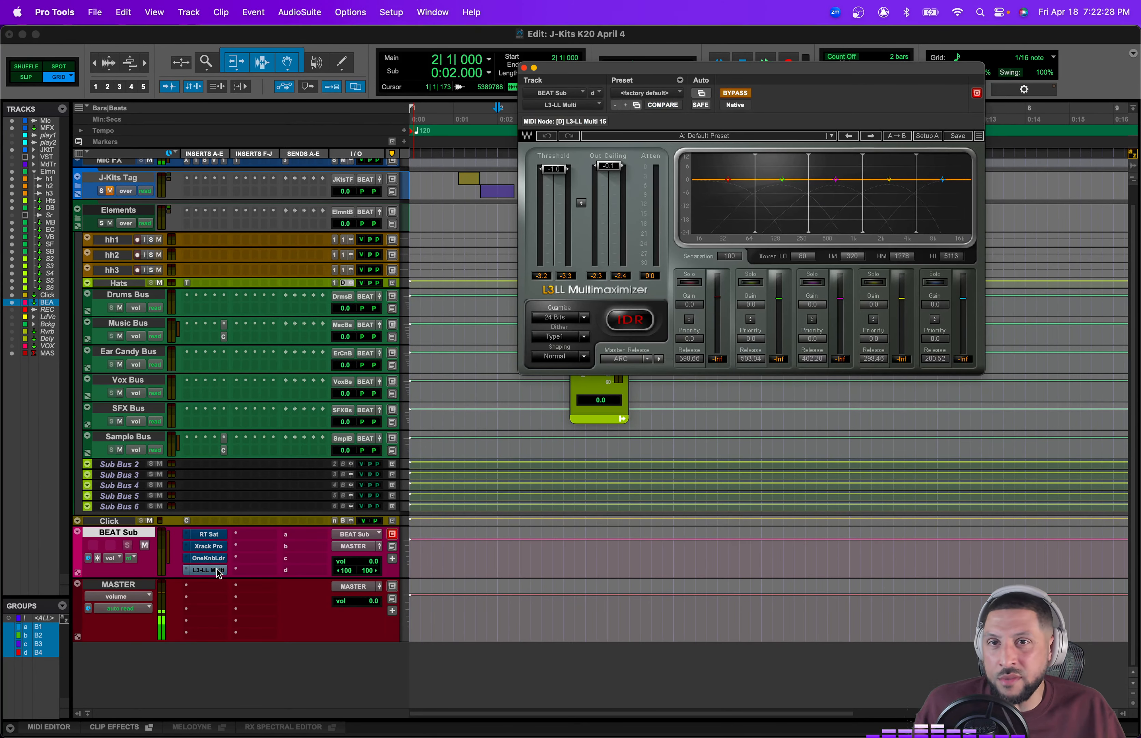
click(209, 570)
click(210, 569)
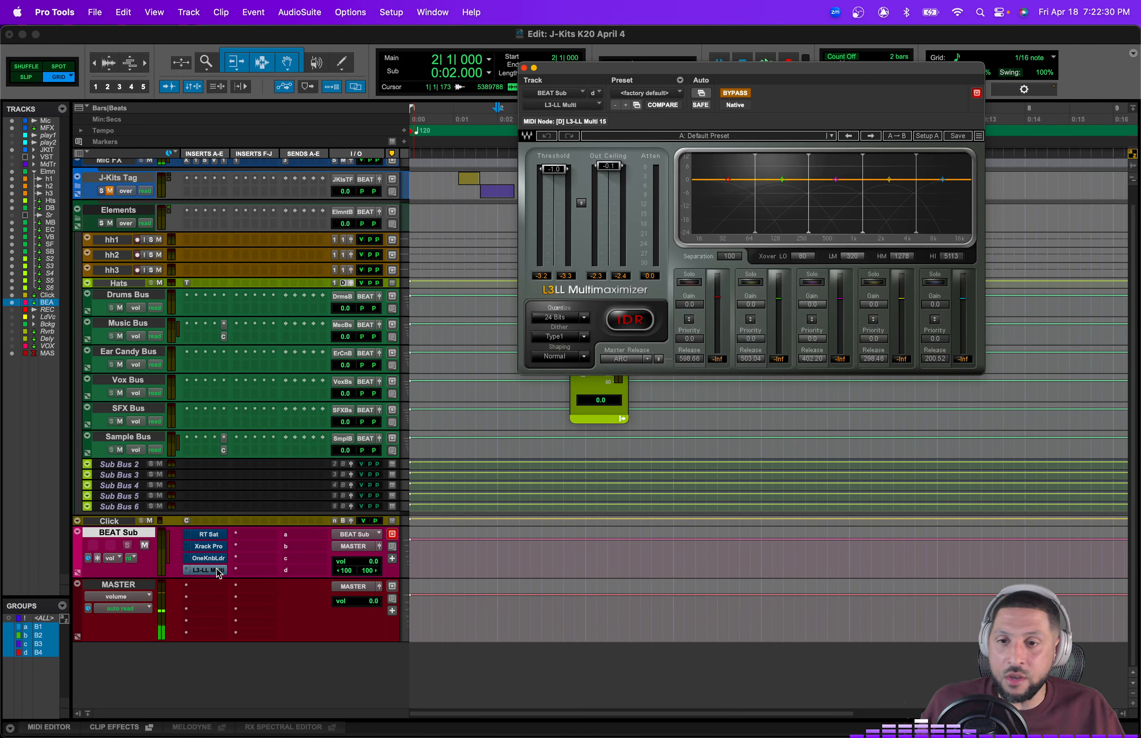
Step: Close the L3-LL plugin window and unhide the RECORD, Lead Vocals, Backgrounds, Reverb, Delay and VOX Sub tracks
click(210, 571)
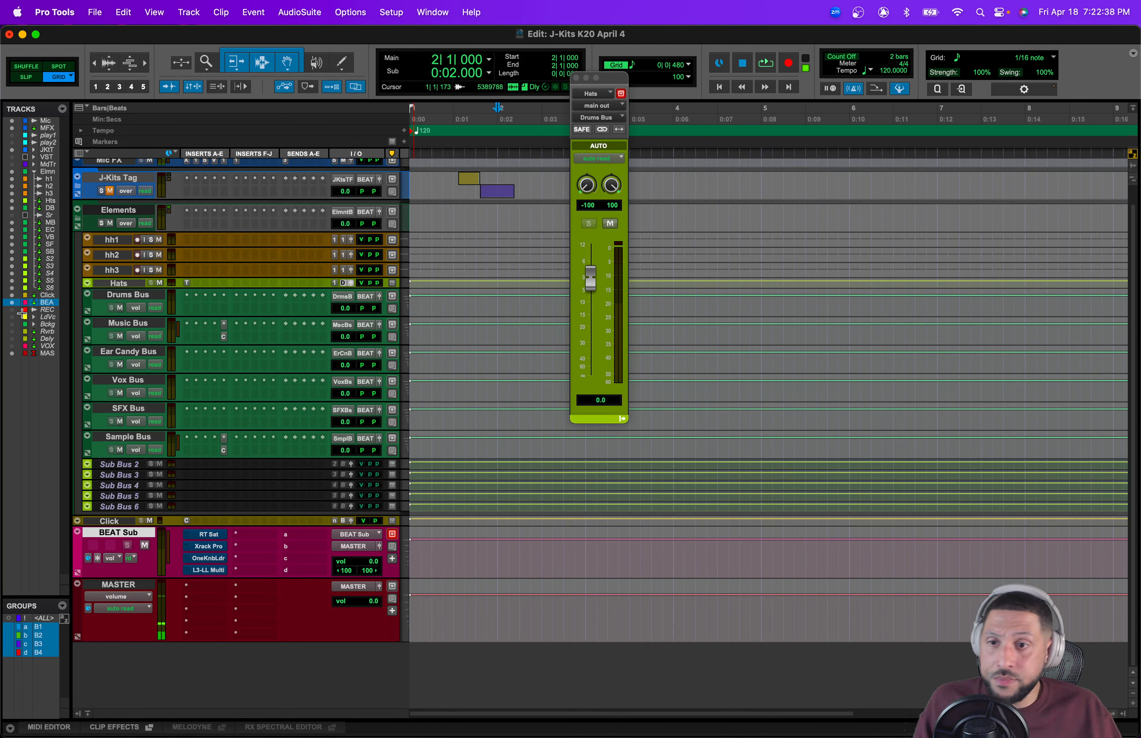
drag(13, 311, 22, 376)
scroll(195, 540, down, 5)
Step: Select the tracks from RECORD through VOX Sub and make them active
click(119, 545)
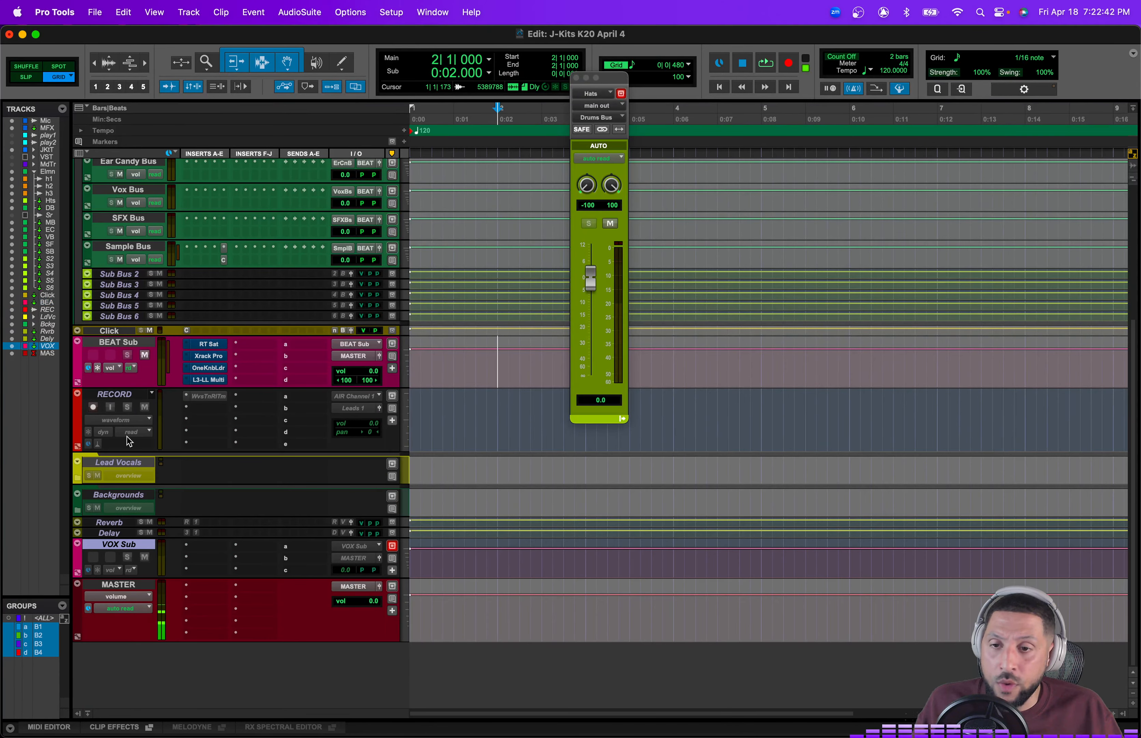
shift+click(121, 396)
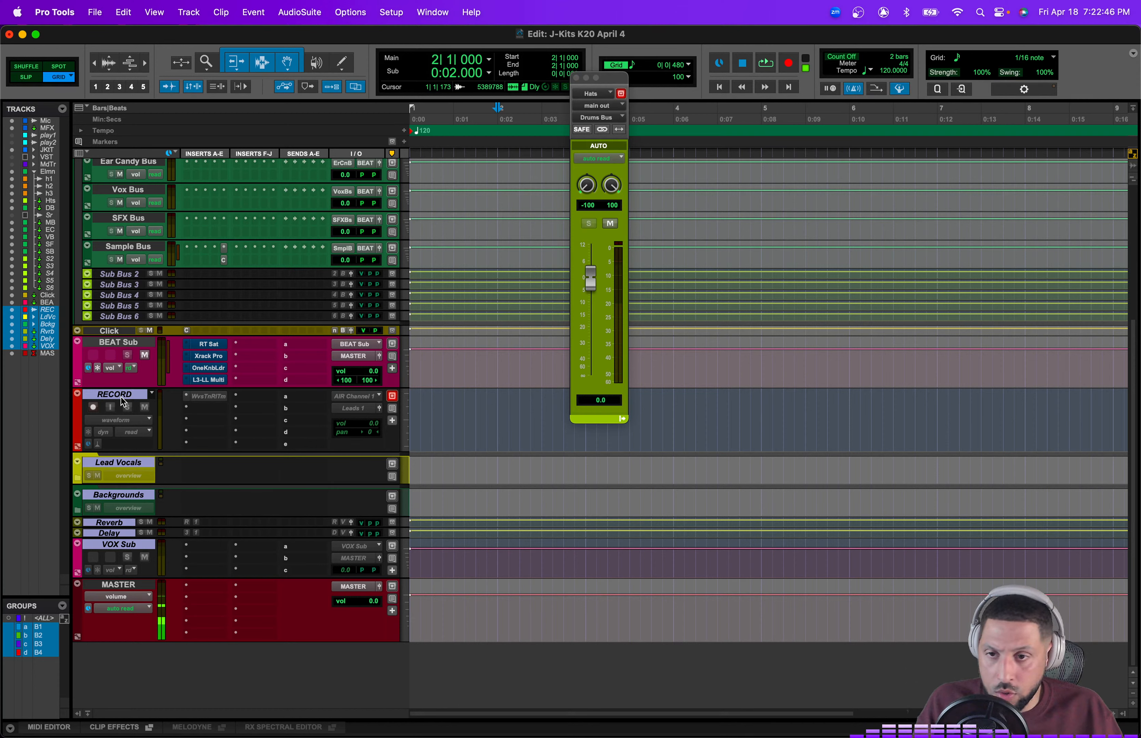
right_click(121, 397)
click(147, 407)
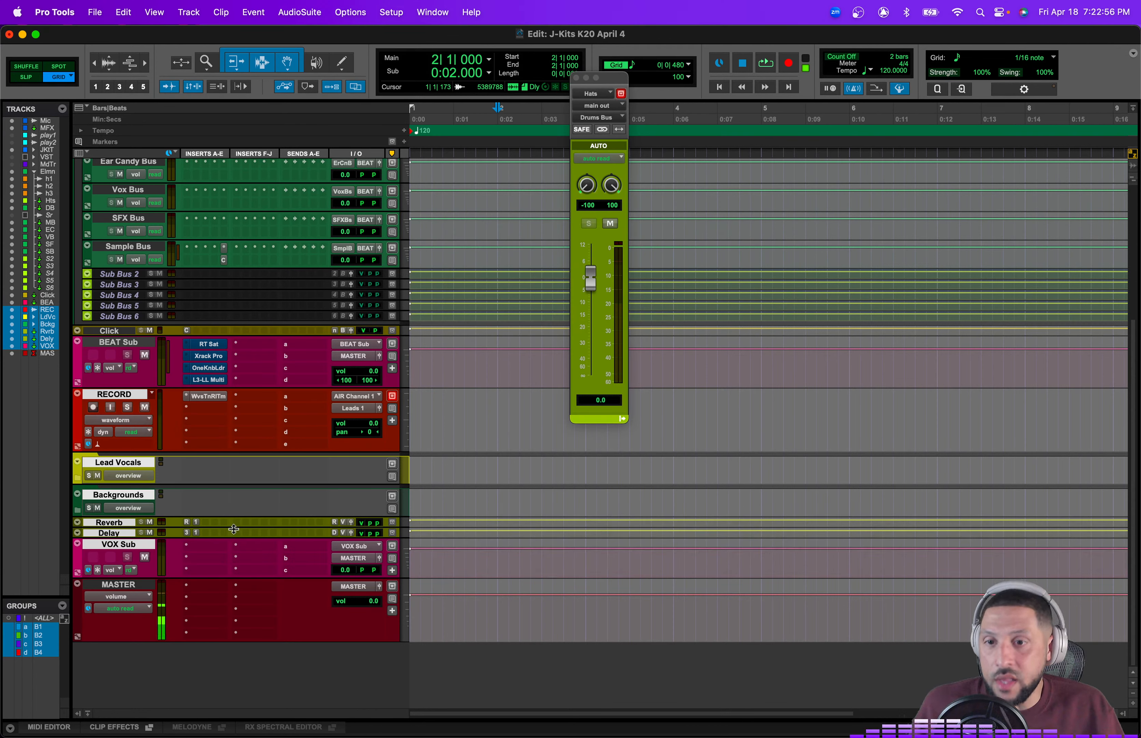
Step: Expand the Backgrounds and Lead Vocals folders
click(127, 394)
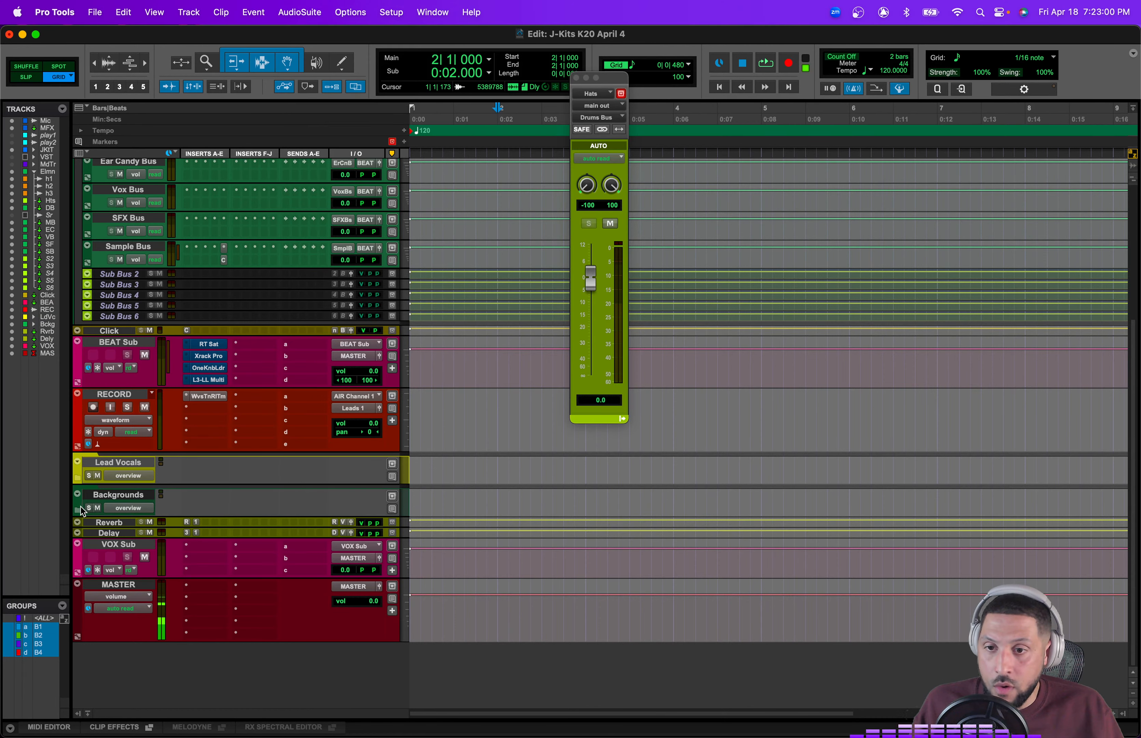
click(78, 495)
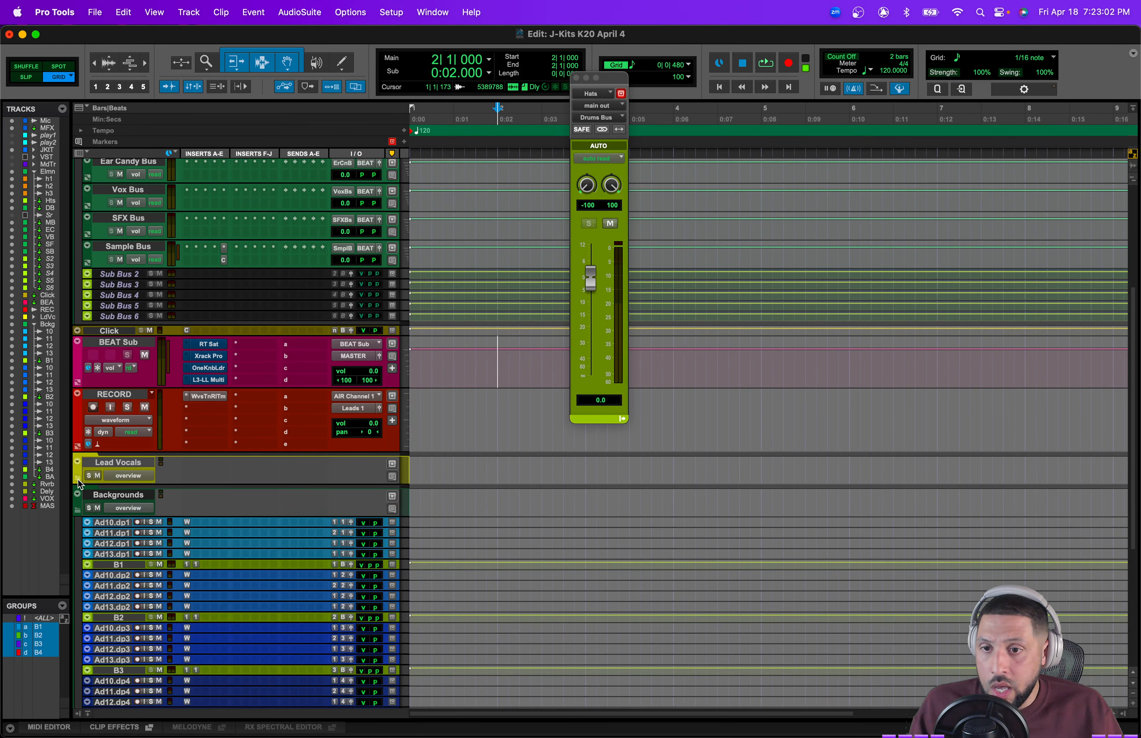
click(77, 479)
scroll(127, 468, down, 6)
scroll(160, 474, up, 5)
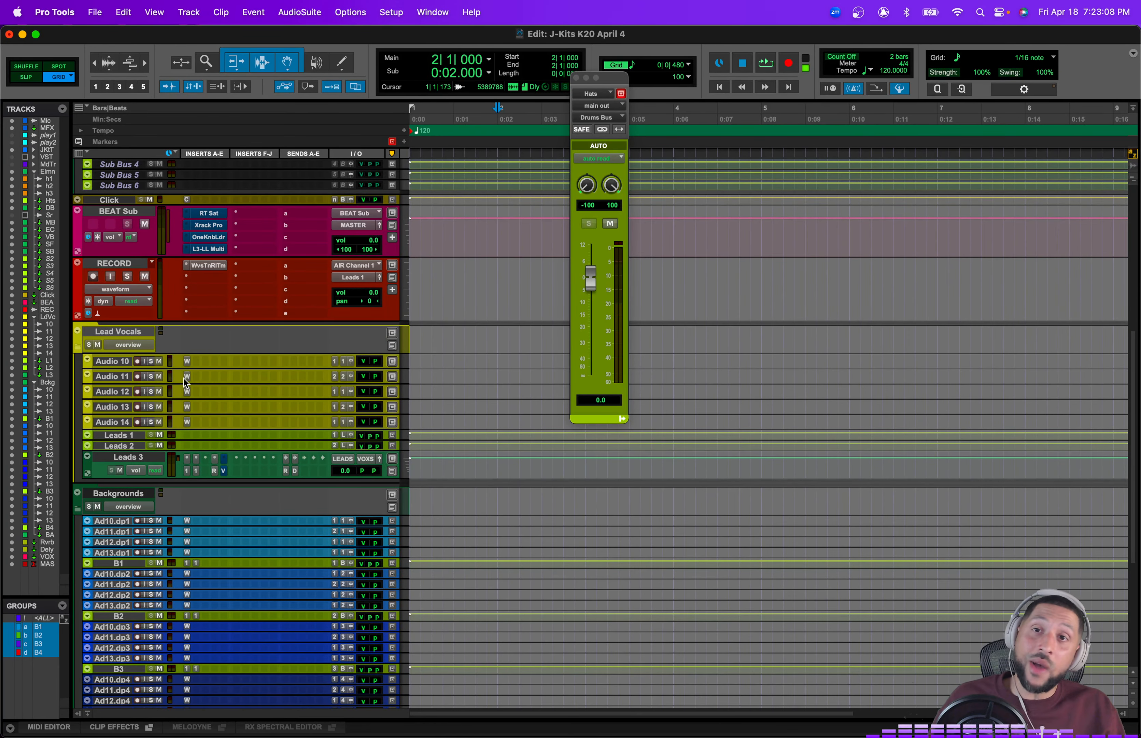
scroll(187, 383, up, 10)
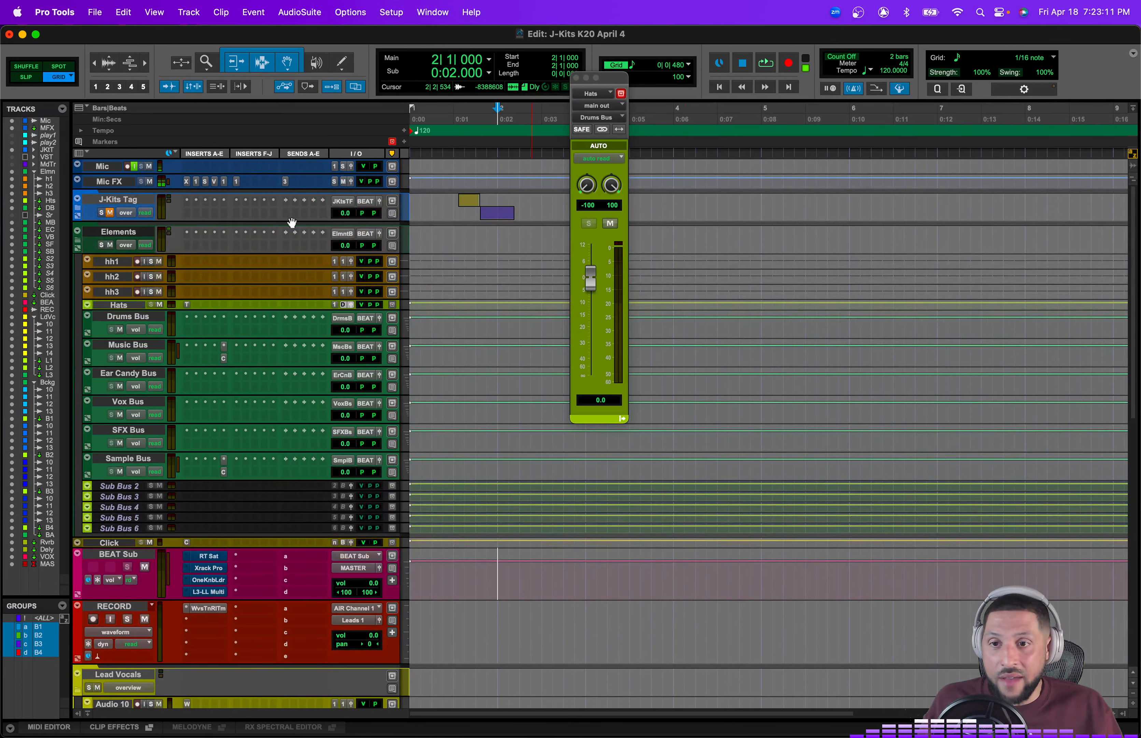
Step: Collapse the Elements folder and unhide the VSTs and Midi Tracks folders
click(78, 230)
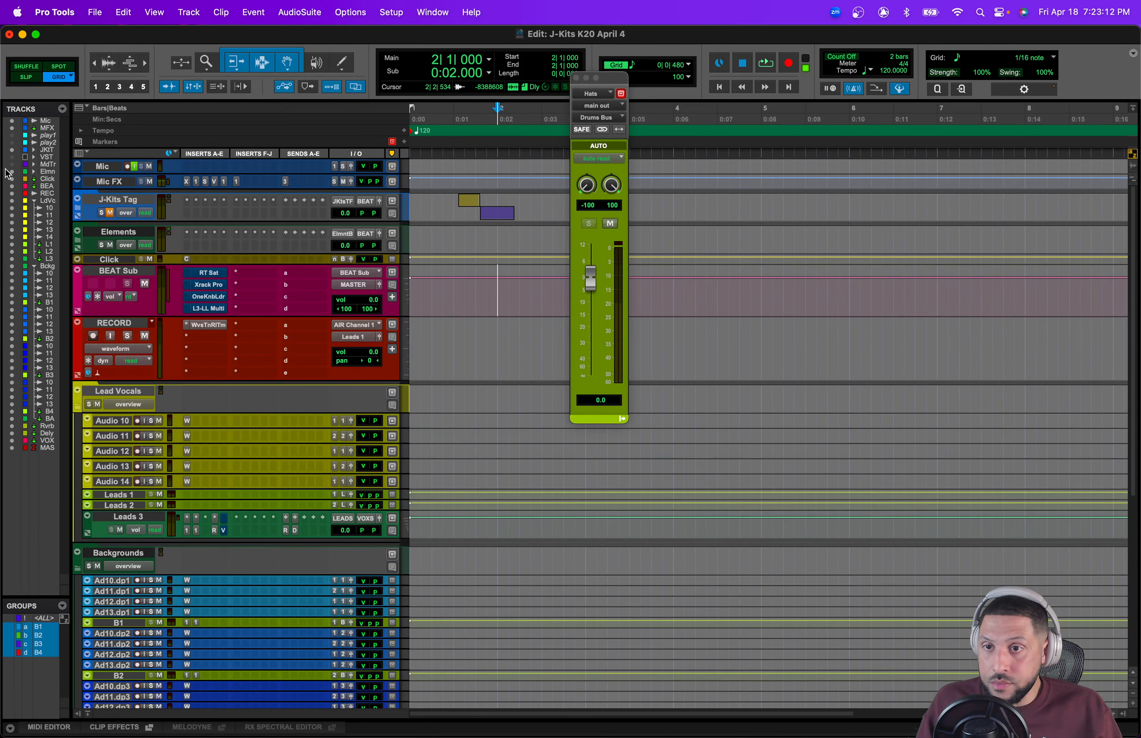
click(10, 144)
click(11, 144)
drag(12, 157, 12, 166)
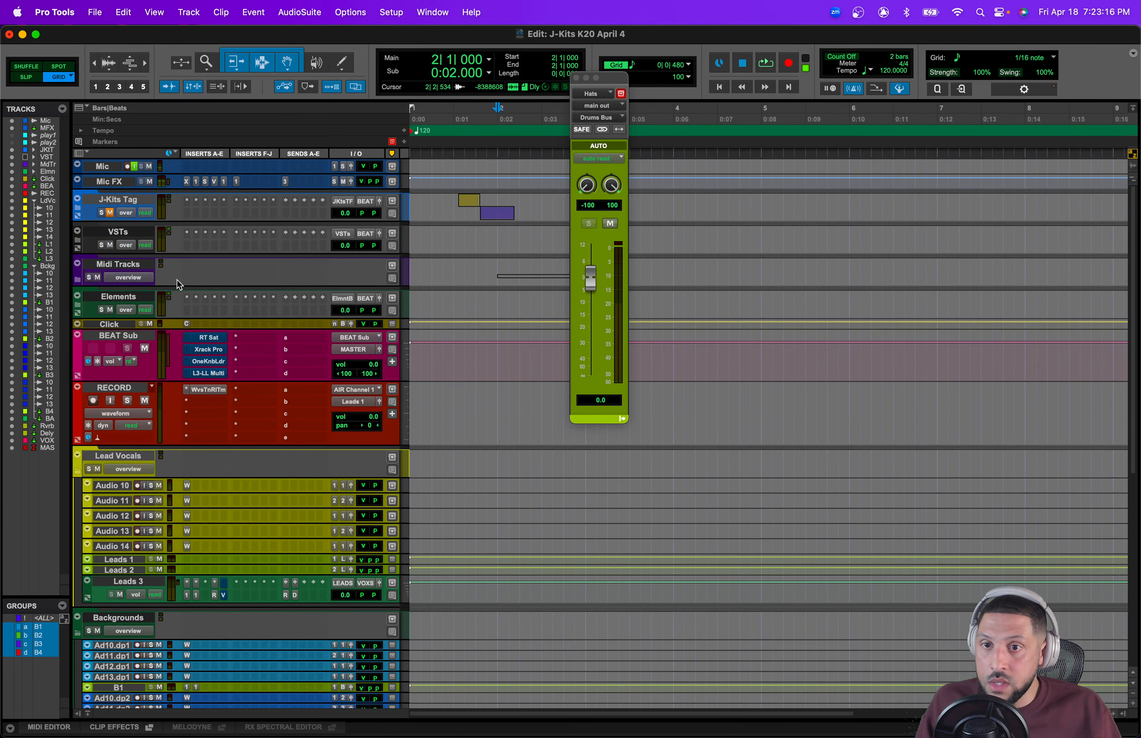
Step: Expand the Midi Tracks and Elements folders
click(77, 279)
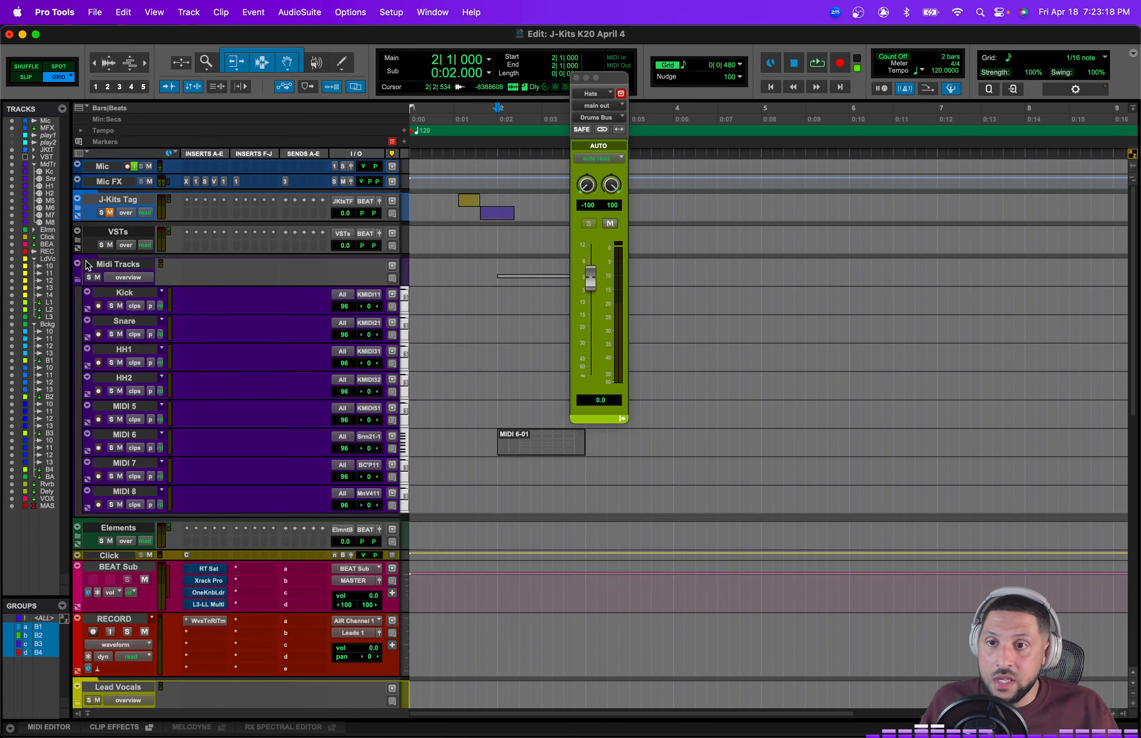
scroll(85, 248, down, 8)
scroll(79, 379, up, 4)
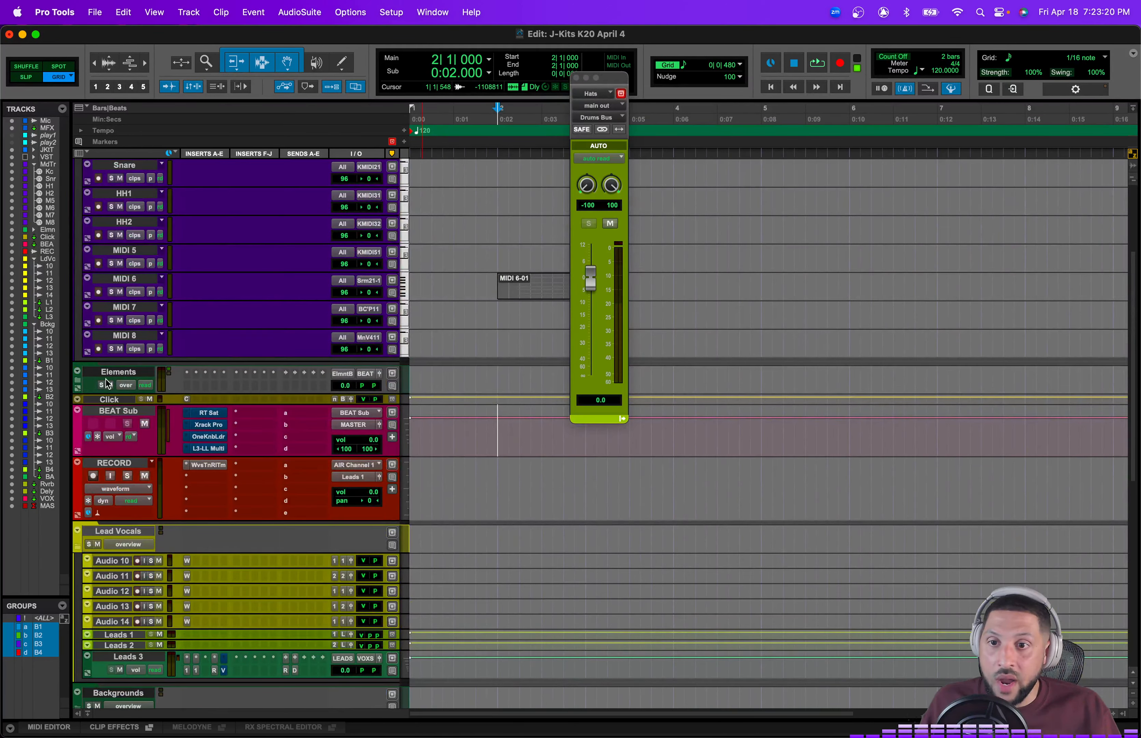
click(77, 380)
scroll(388, 380, down, 10)
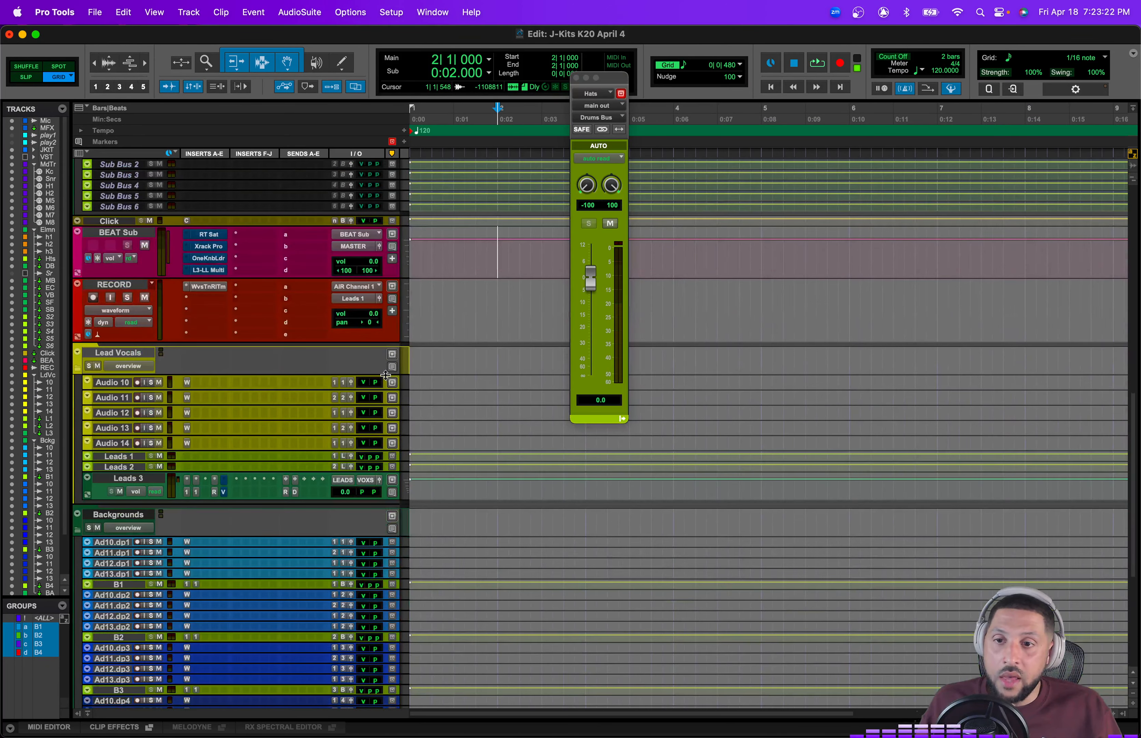
scroll(186, 363, down, 5)
scroll(143, 336, up, 5)
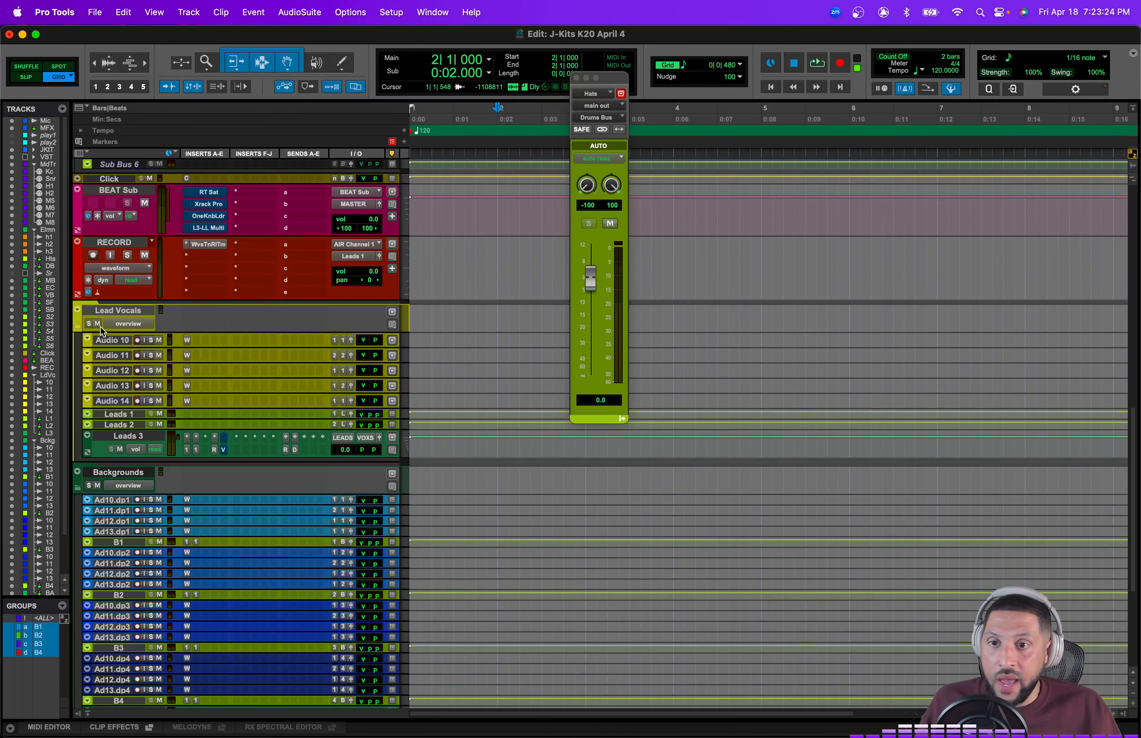
Step: Select the Lead Vocals folder and its Leads 1, Leads 2 and Leads 3 tracks to review them
click(105, 313)
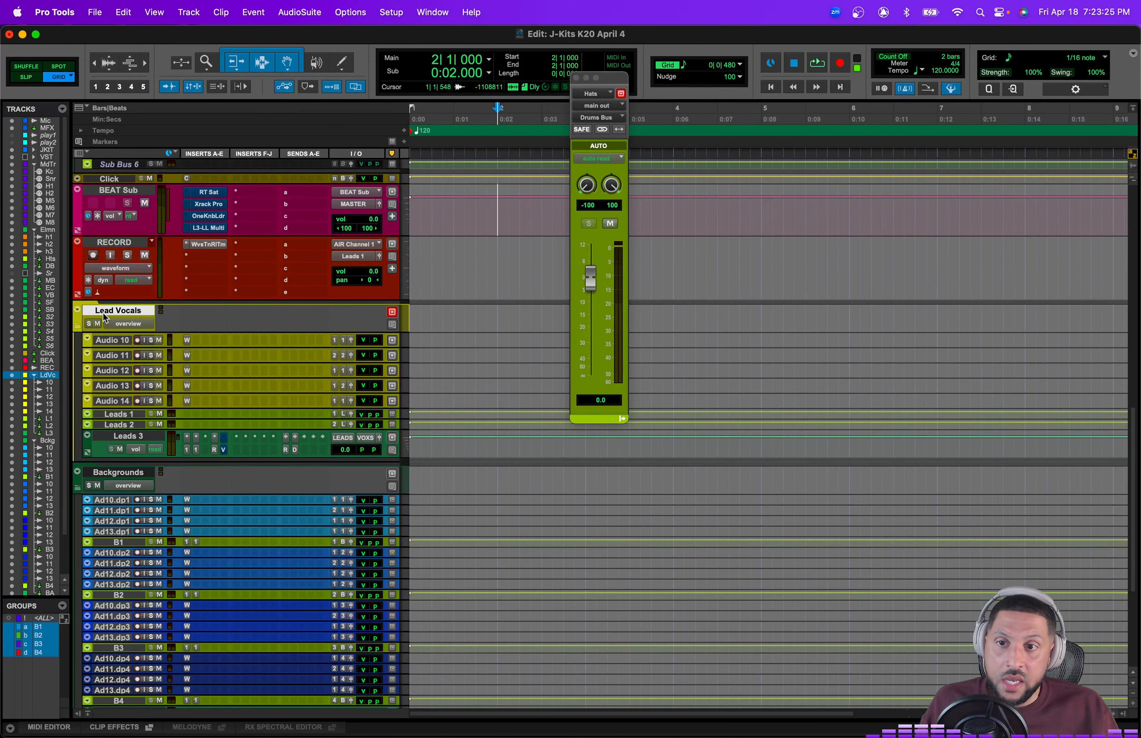
click(119, 414)
click(120, 426)
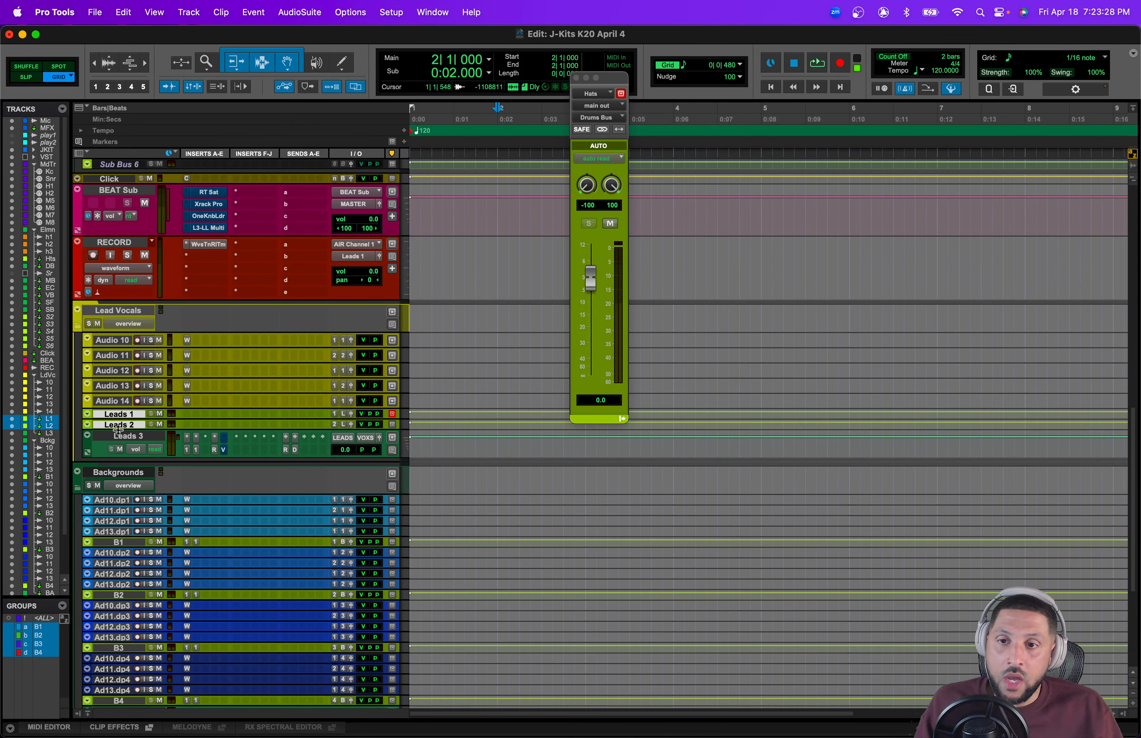
click(121, 437)
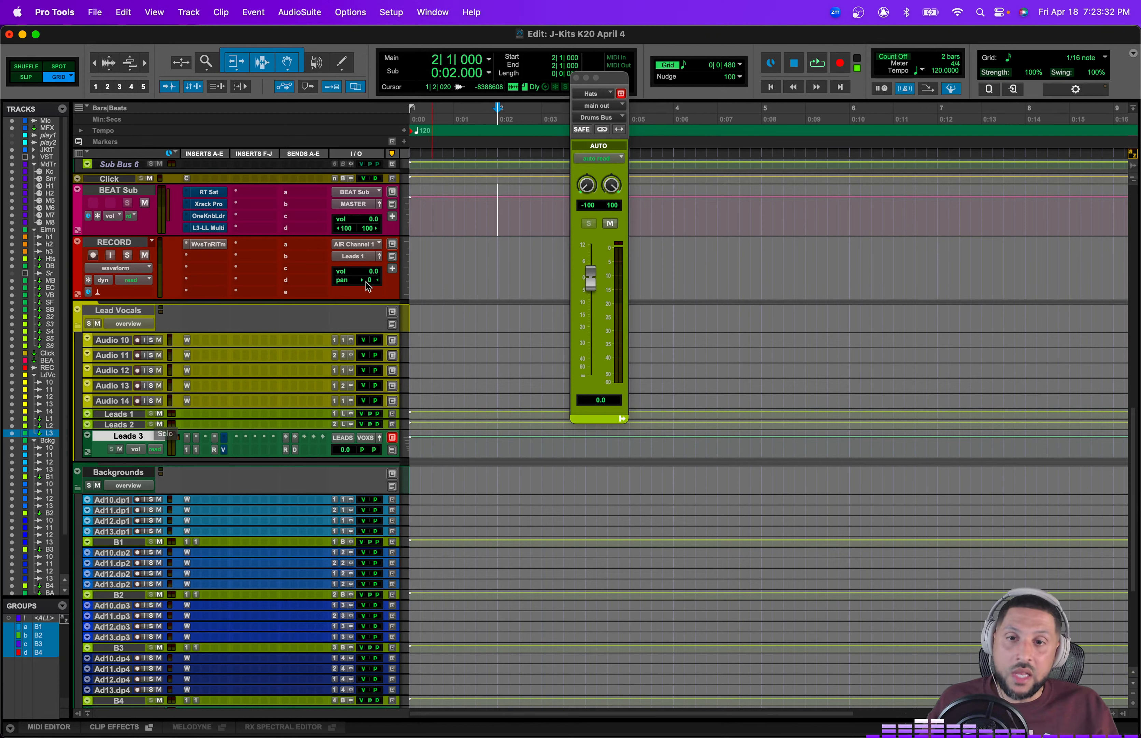
drag(421, 310, 512, 451)
scroll(446, 365, up, 5)
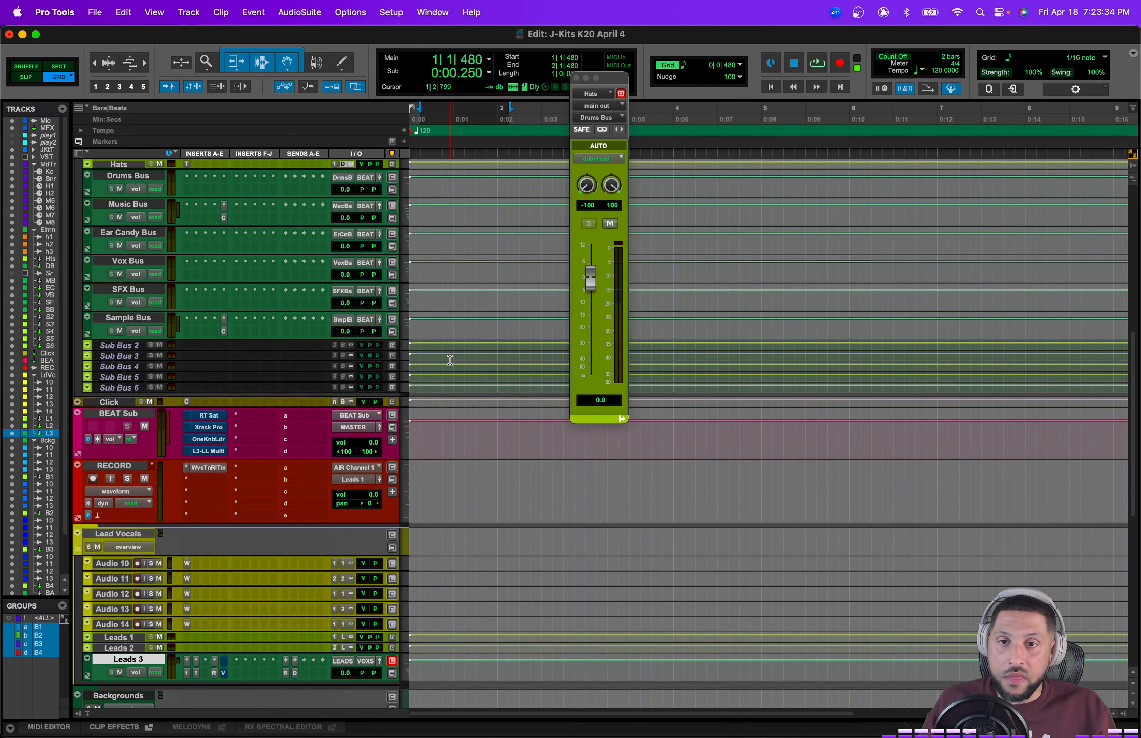
scroll(463, 480, down, 2)
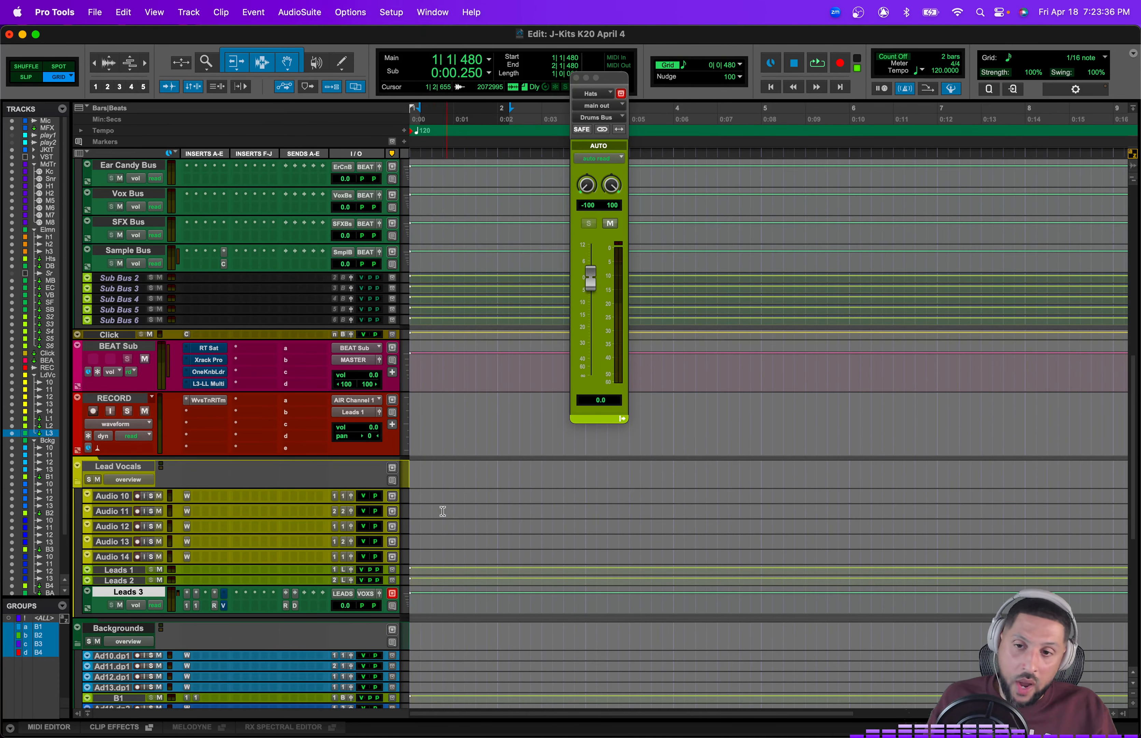
Step: Select each Leads and Audio track inside the Lead Vocals folder in turn to review them
click(124, 570)
click(128, 582)
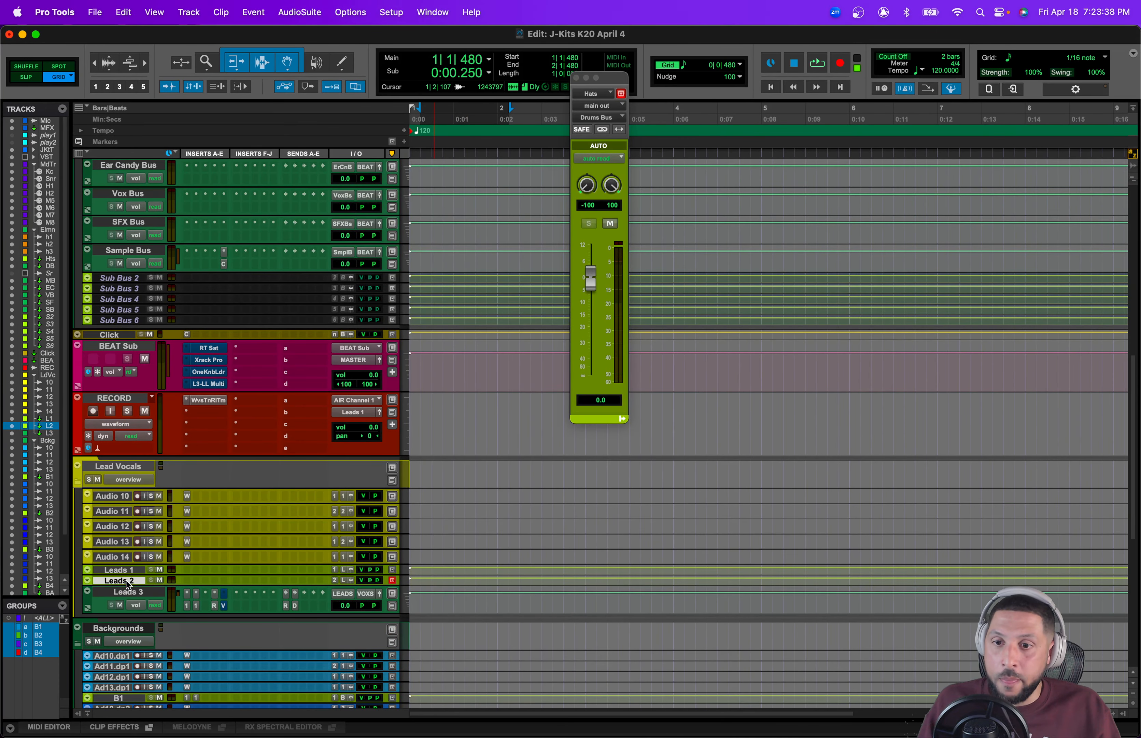
scroll(173, 549, down, 3)
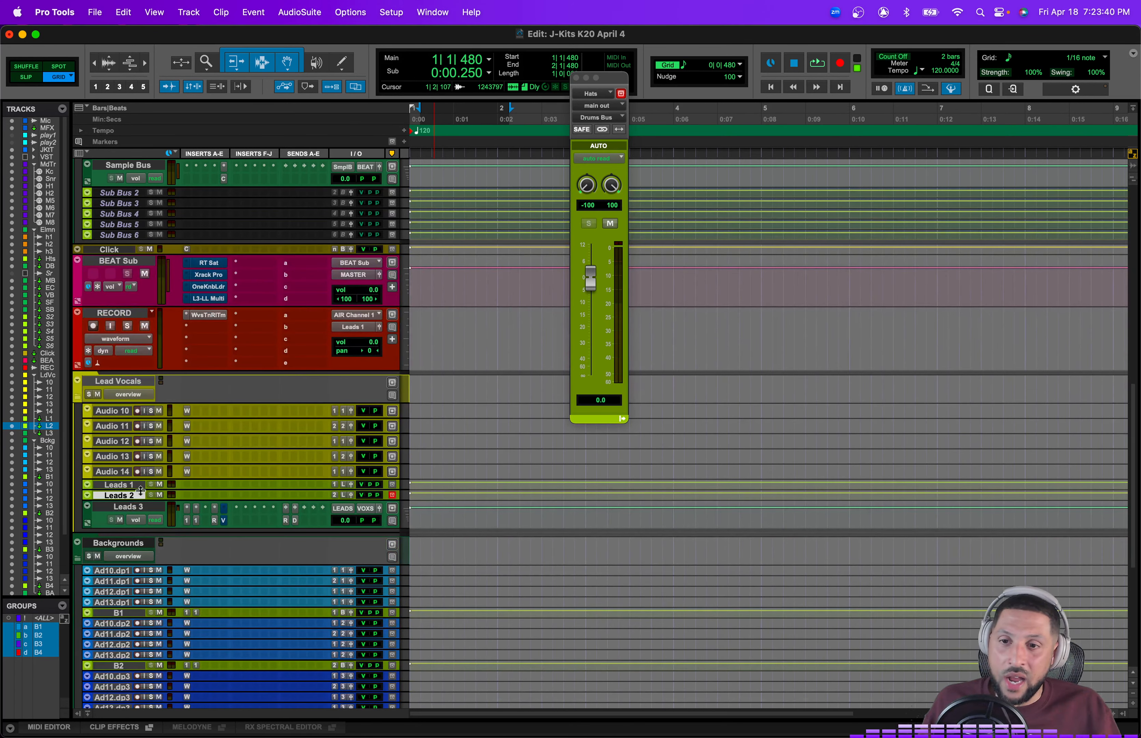
click(121, 484)
click(119, 495)
click(119, 485)
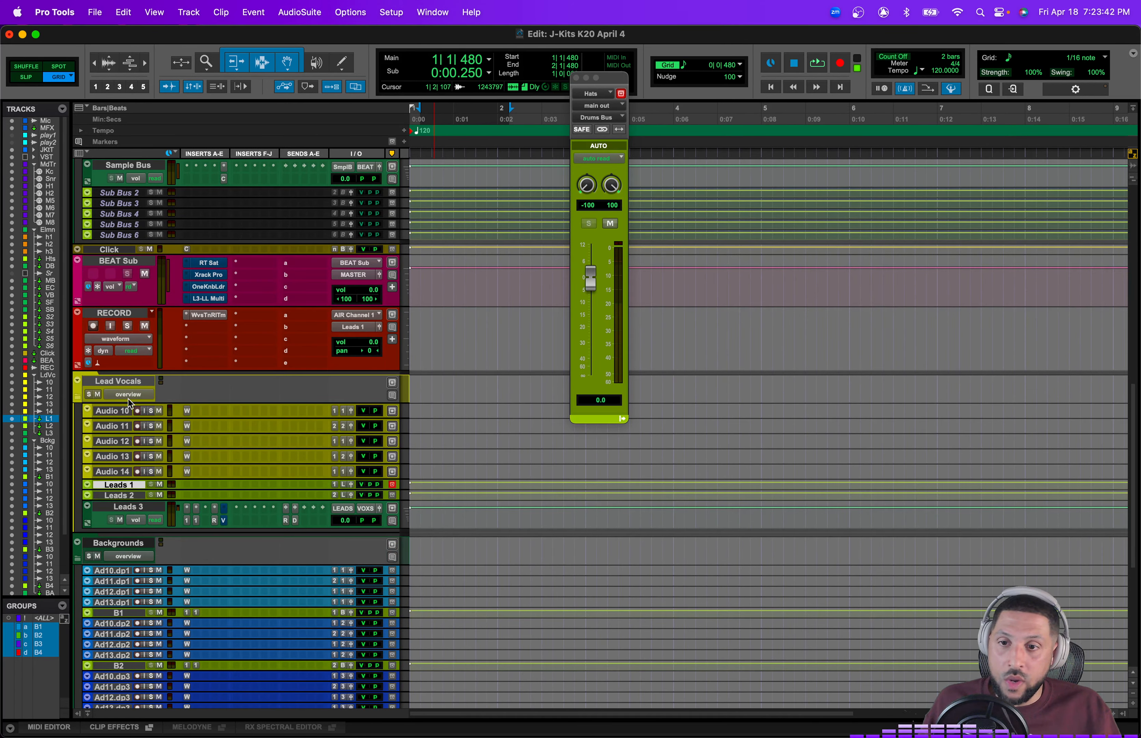
click(123, 415)
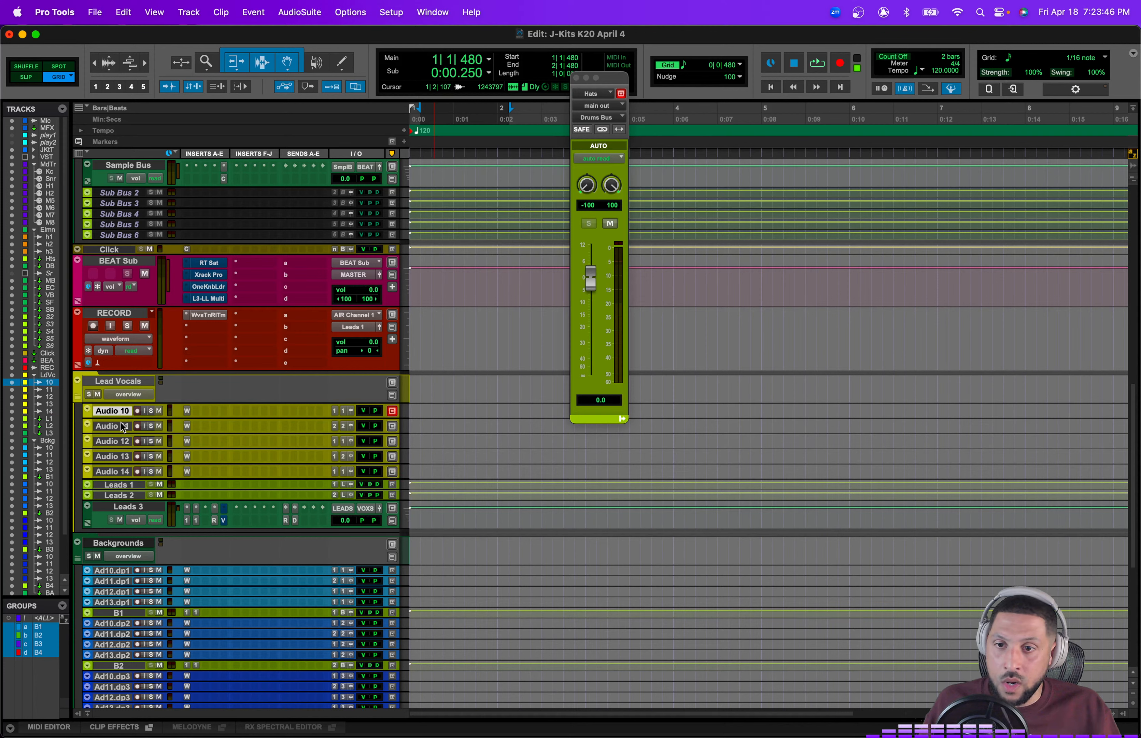
click(123, 427)
click(122, 441)
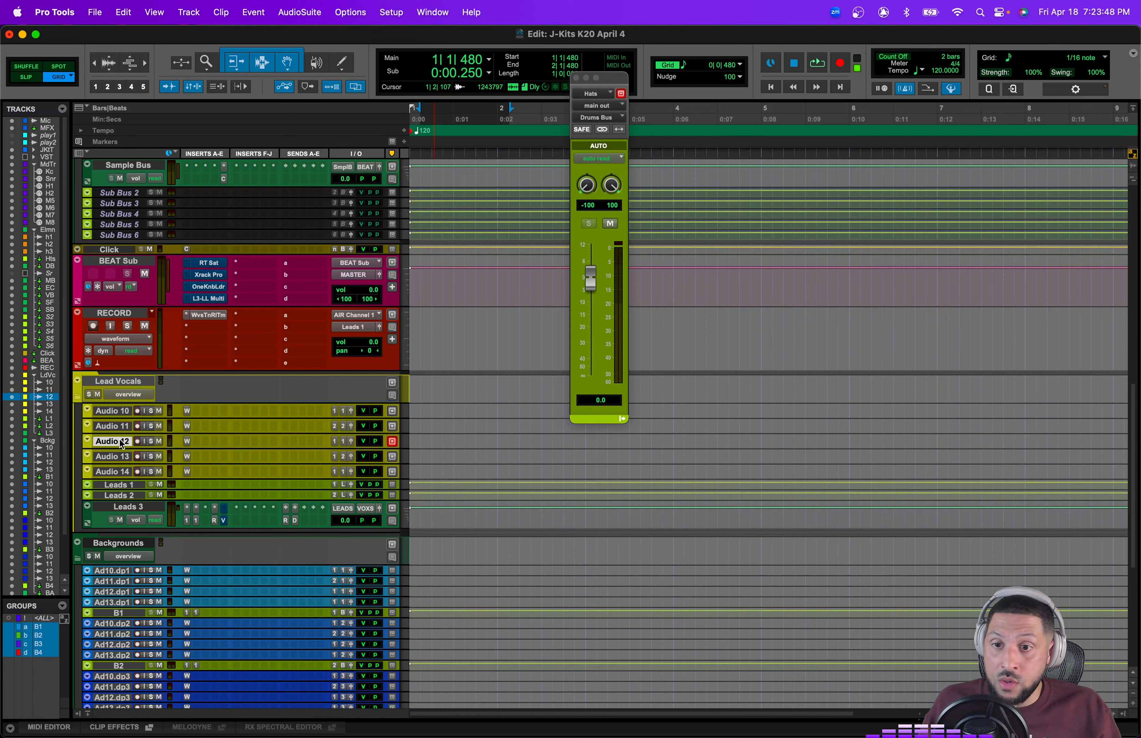
click(122, 457)
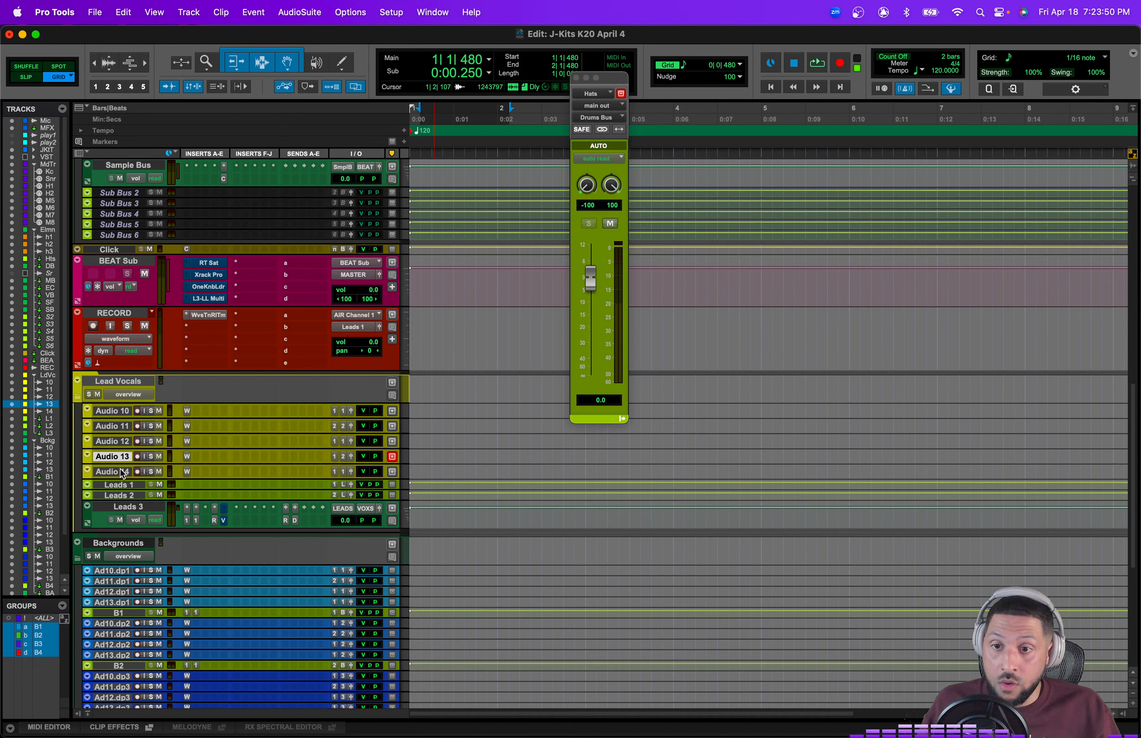
click(122, 473)
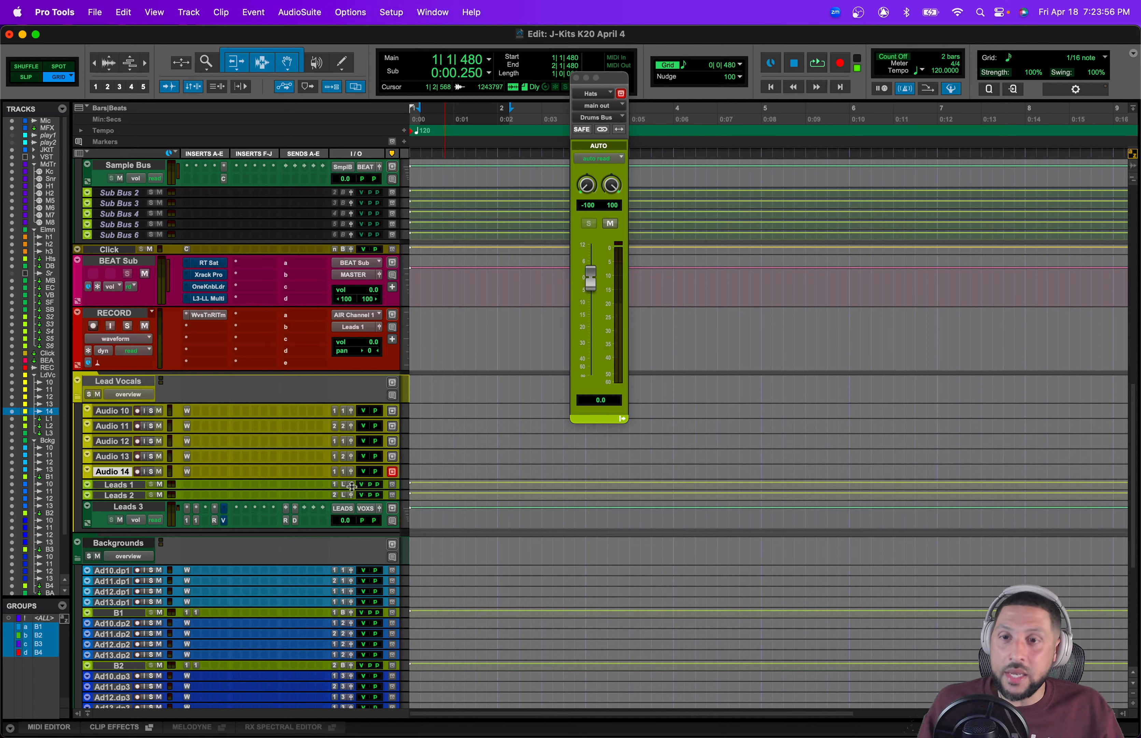
drag(122, 497, 123, 486)
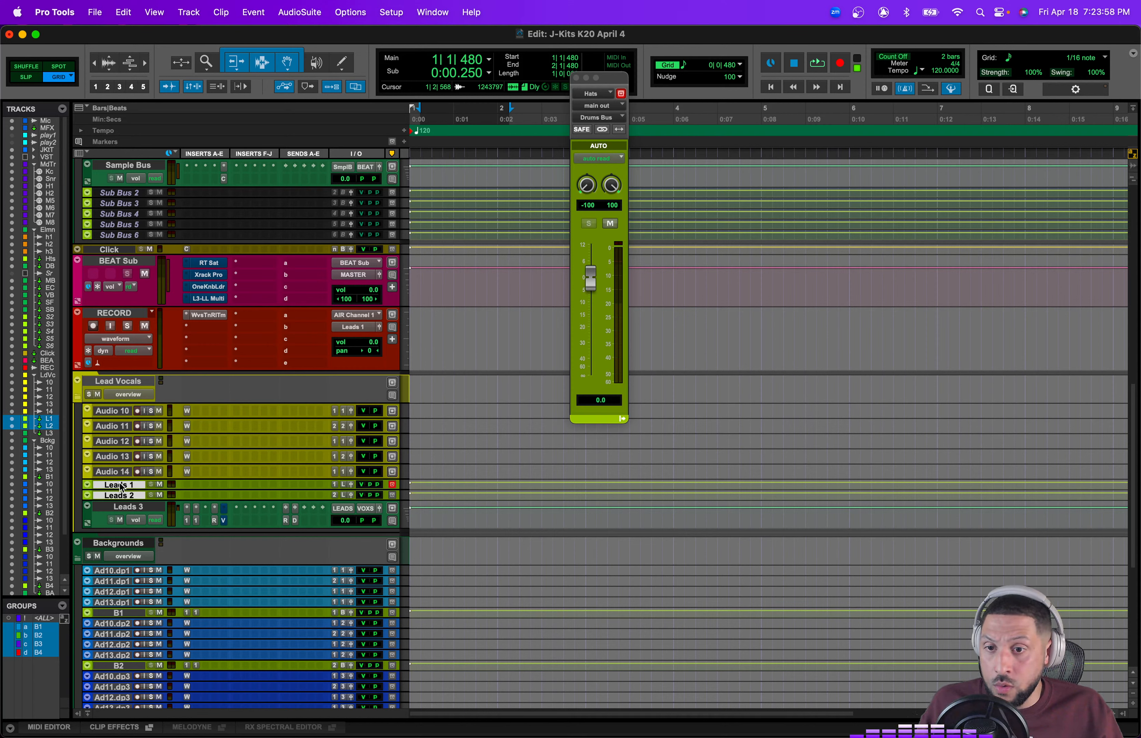
Step: Rename the Leads 3 track to Leads Main
double_click(125, 509)
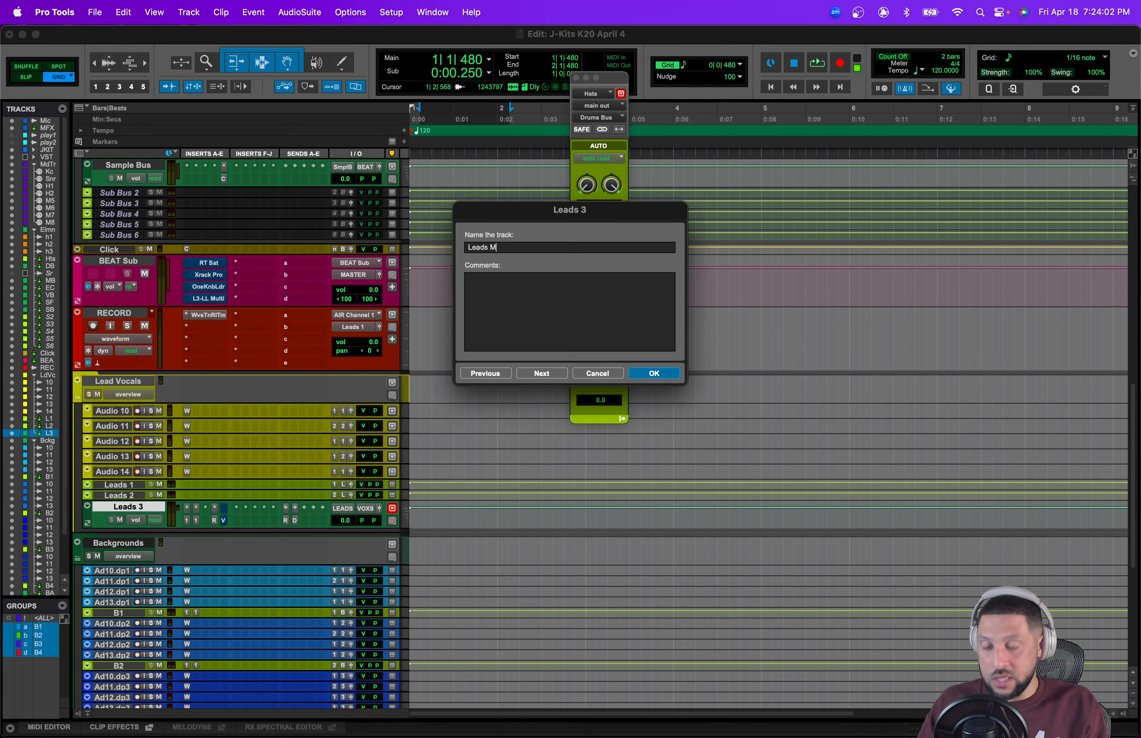
key(Return)
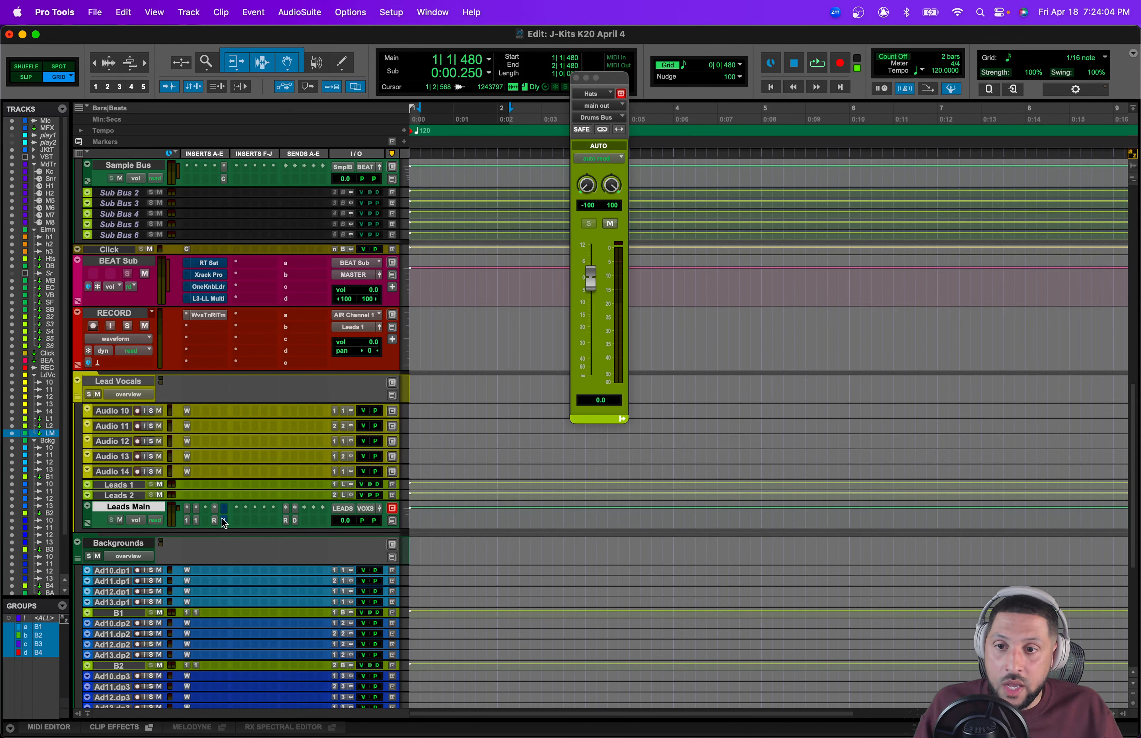
Step: Select the Backgrounds folder, its Ad10.dp1 to Ad13.dp1 tracks and the B1 track to review them
scroll(224, 523, down, 4)
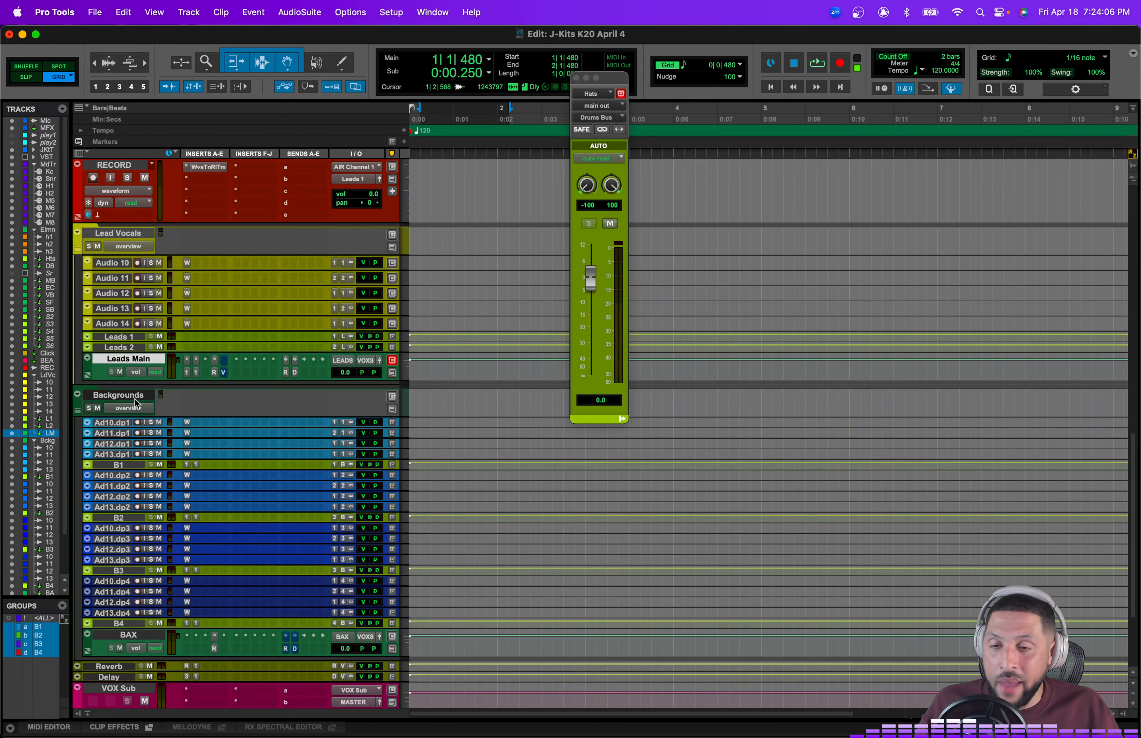
click(116, 399)
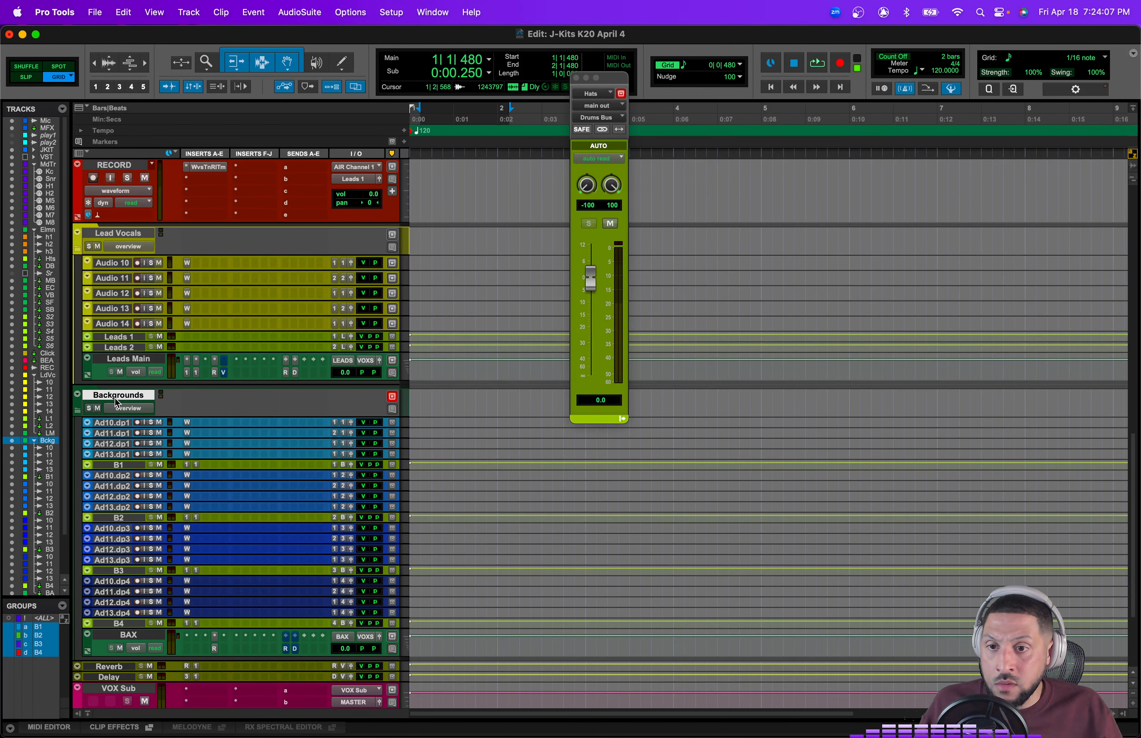
click(114, 454)
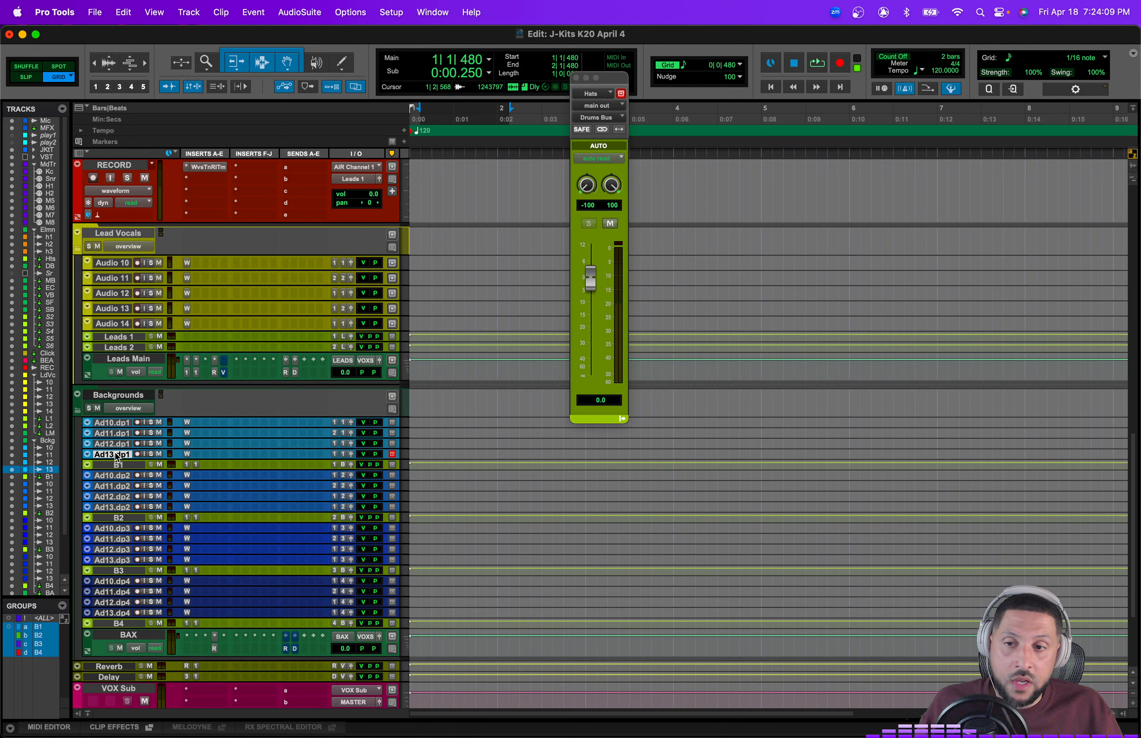
shift+click(116, 423)
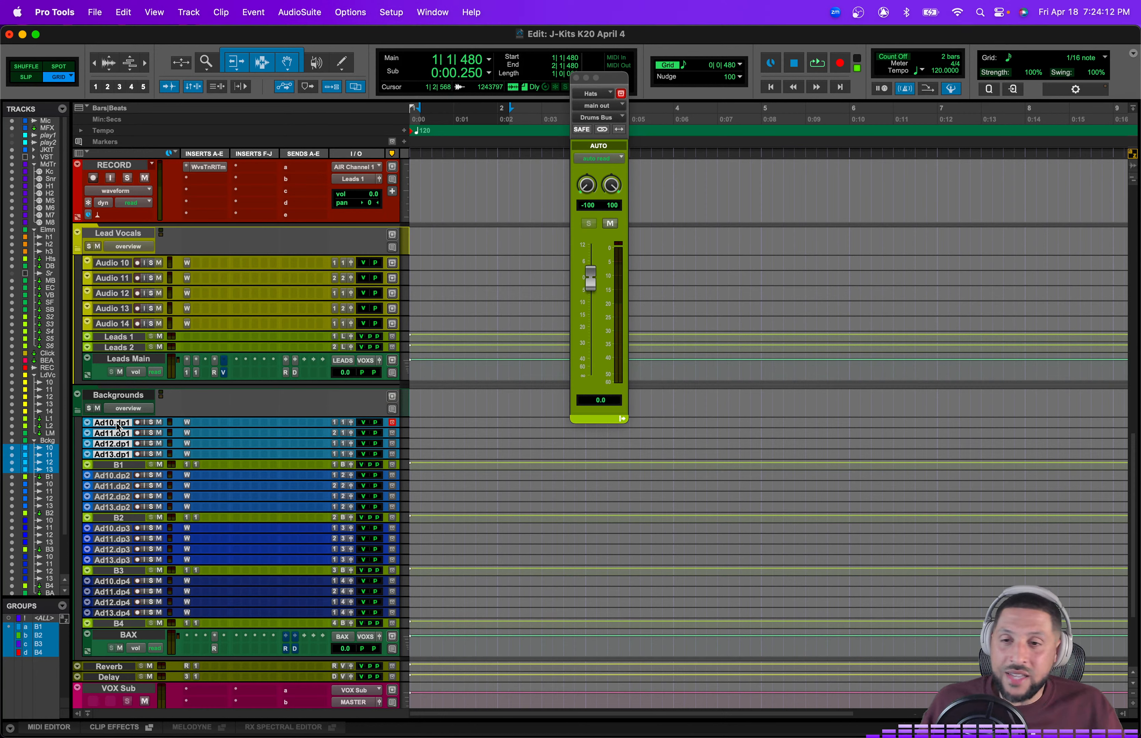
click(118, 395)
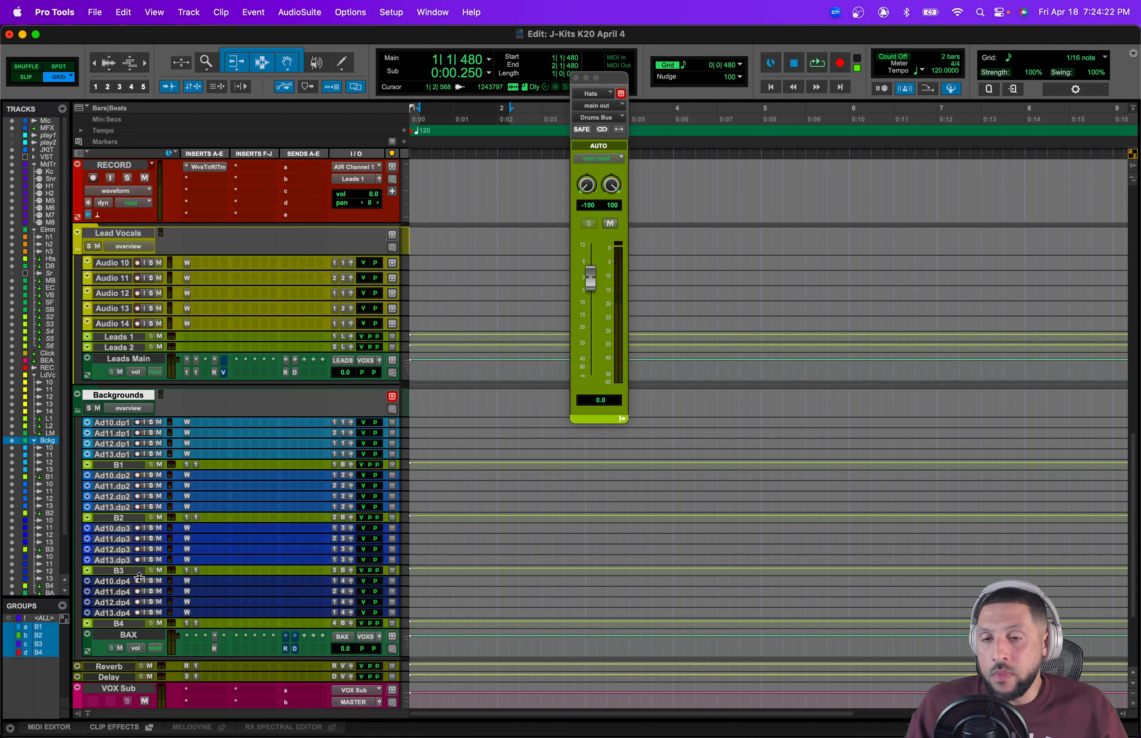
click(120, 464)
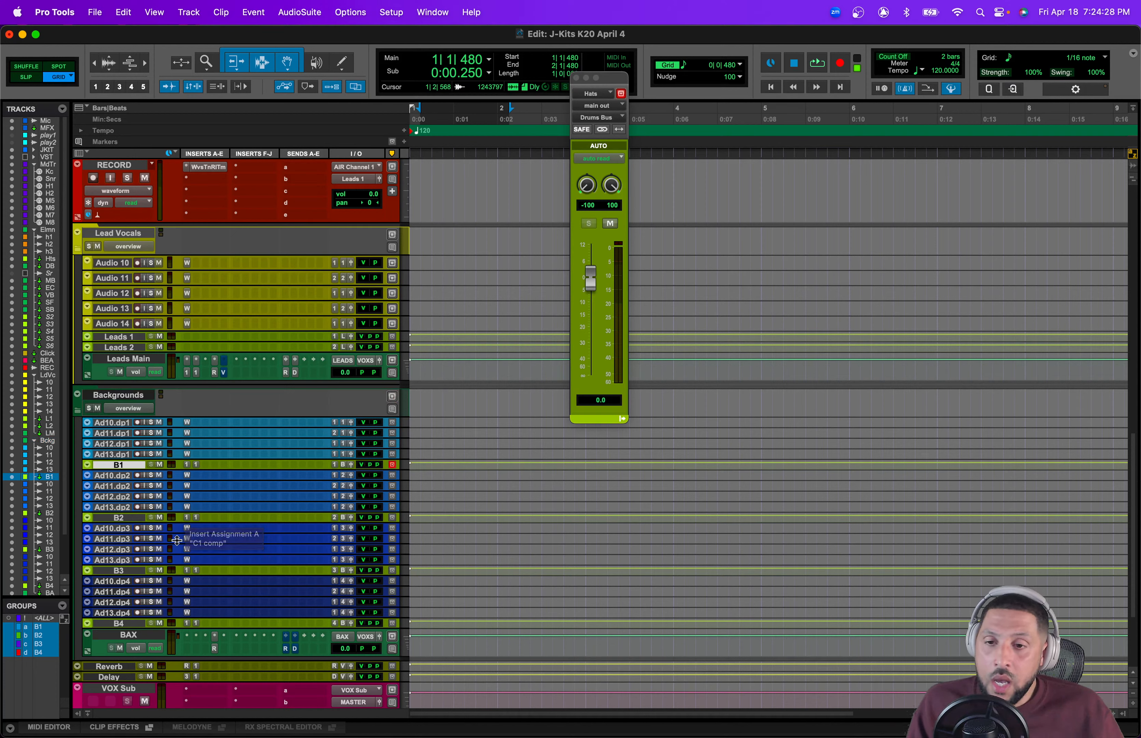
Step: Select the BAX, B4 and B3 tracks in the Backgrounds folder to review them
click(136, 638)
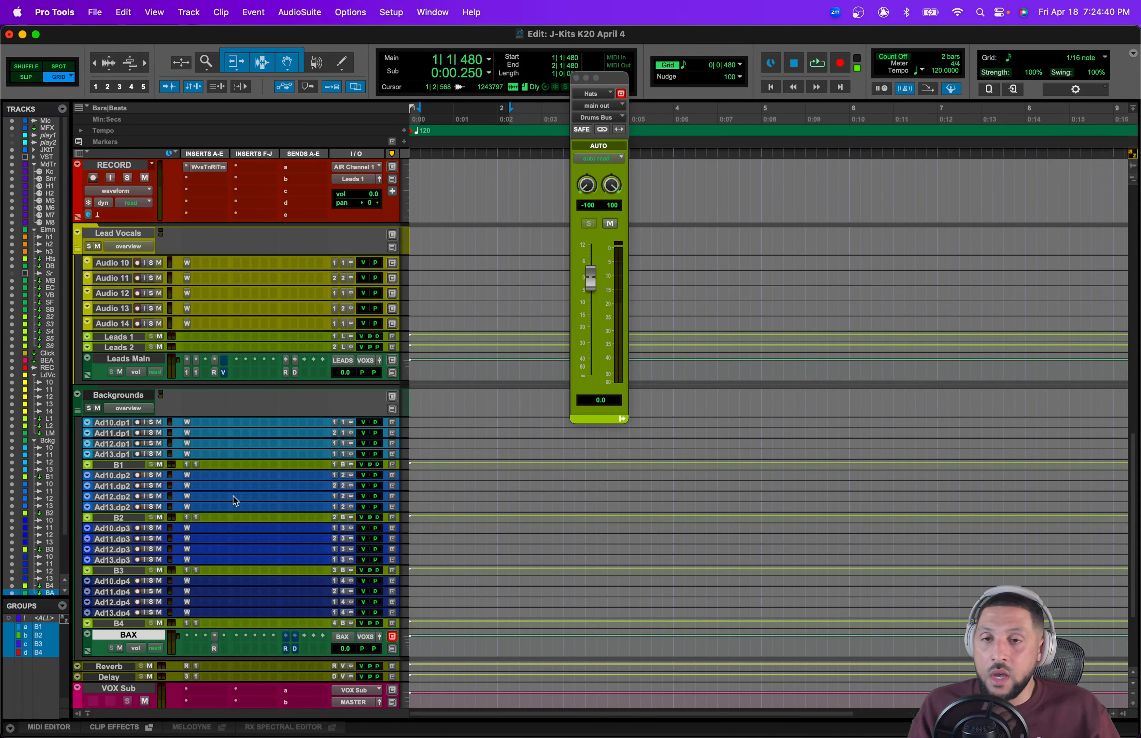
scroll(235, 501, up, 20)
scroll(440, 403, down, 20)
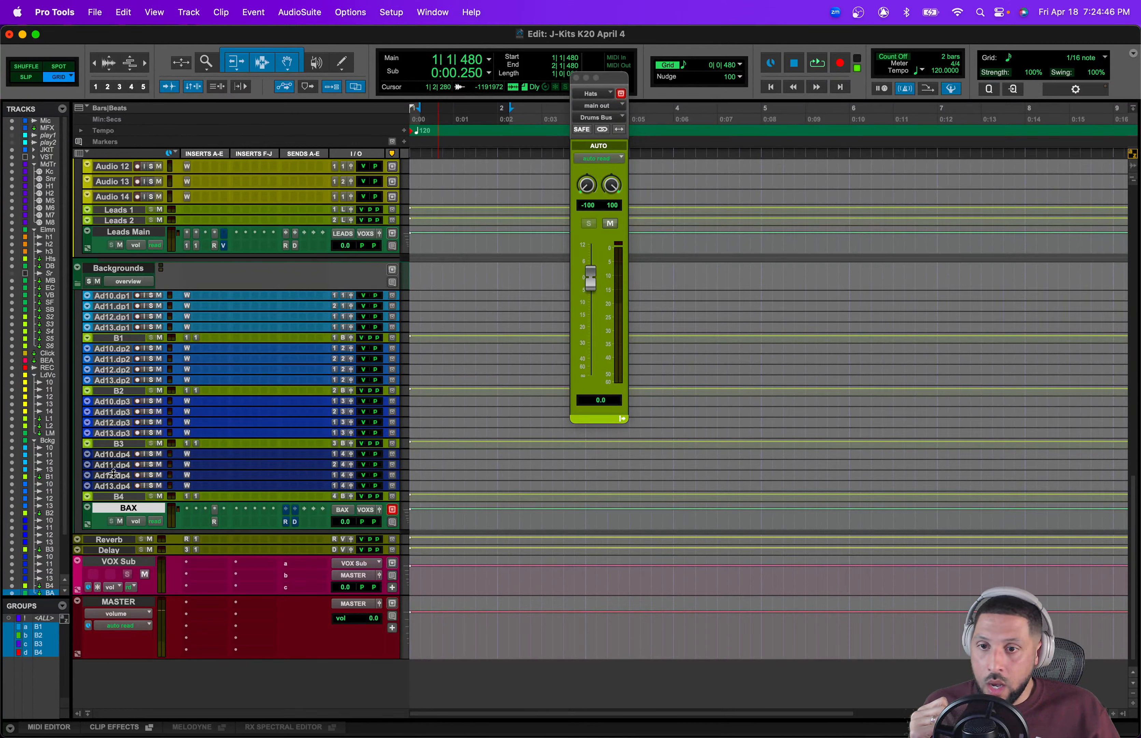
click(119, 497)
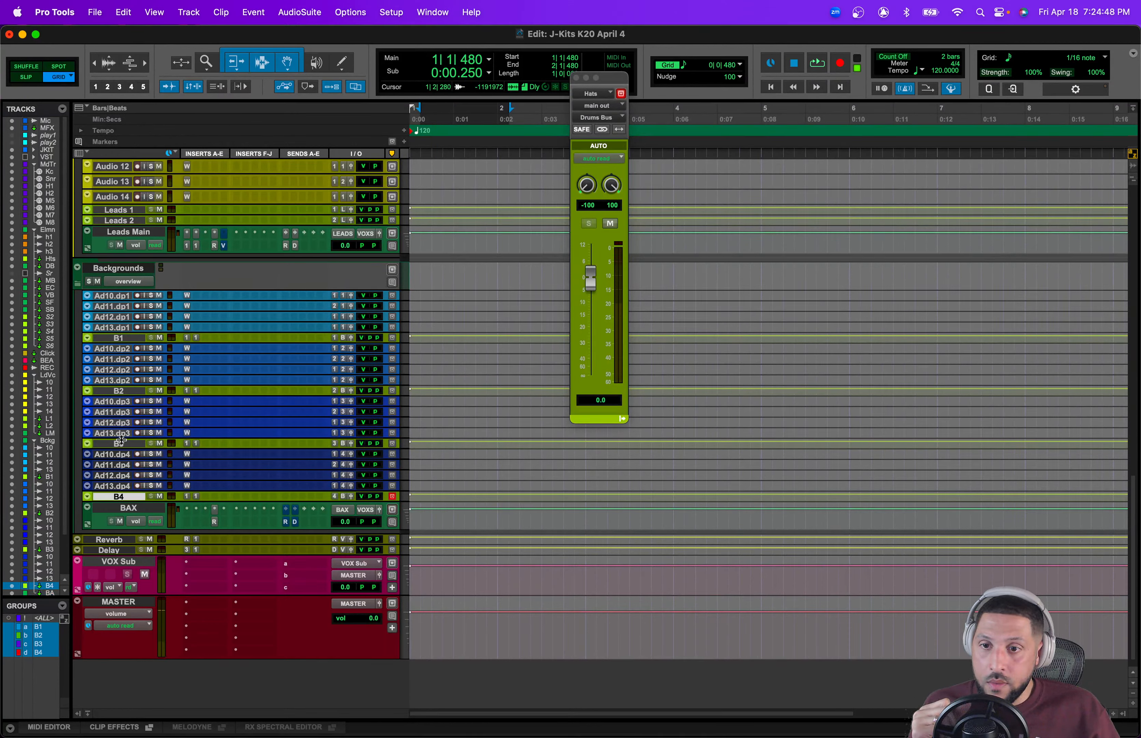
click(119, 443)
click(158, 456)
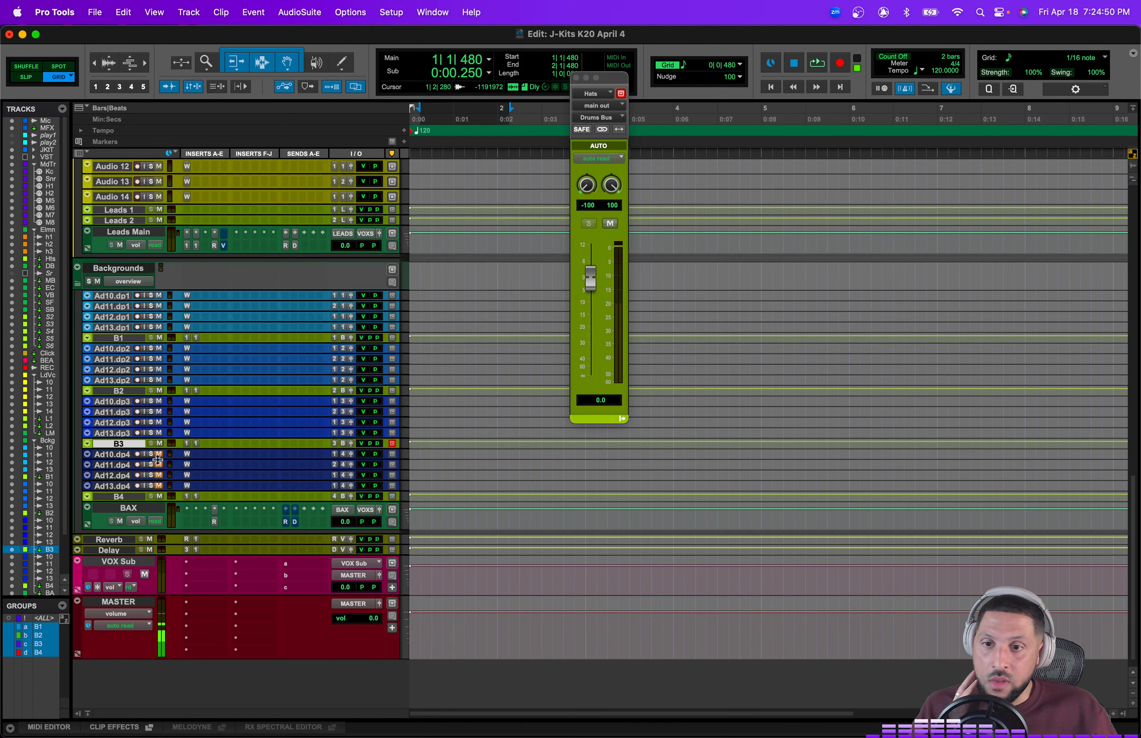
click(158, 455)
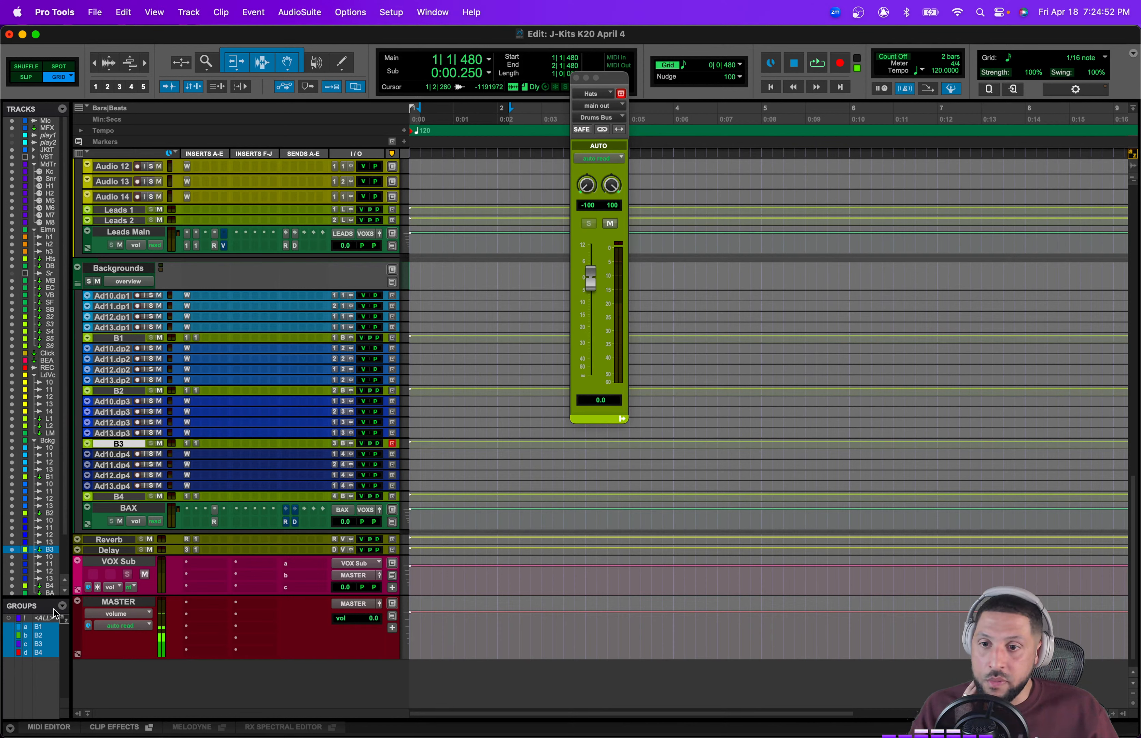
Step: Open the Ad10.dp4 and Ad13.dp4 output windows with the B4 group deactivated, and reactivate the B4 group
click(42, 652)
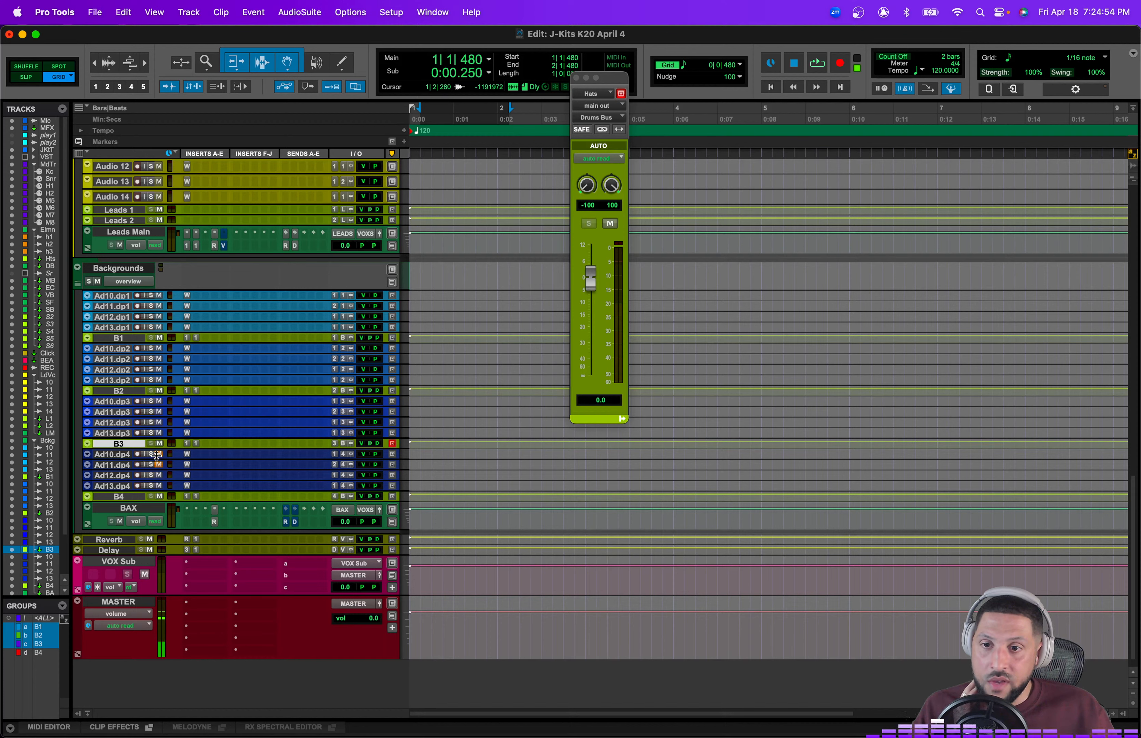
click(351, 454)
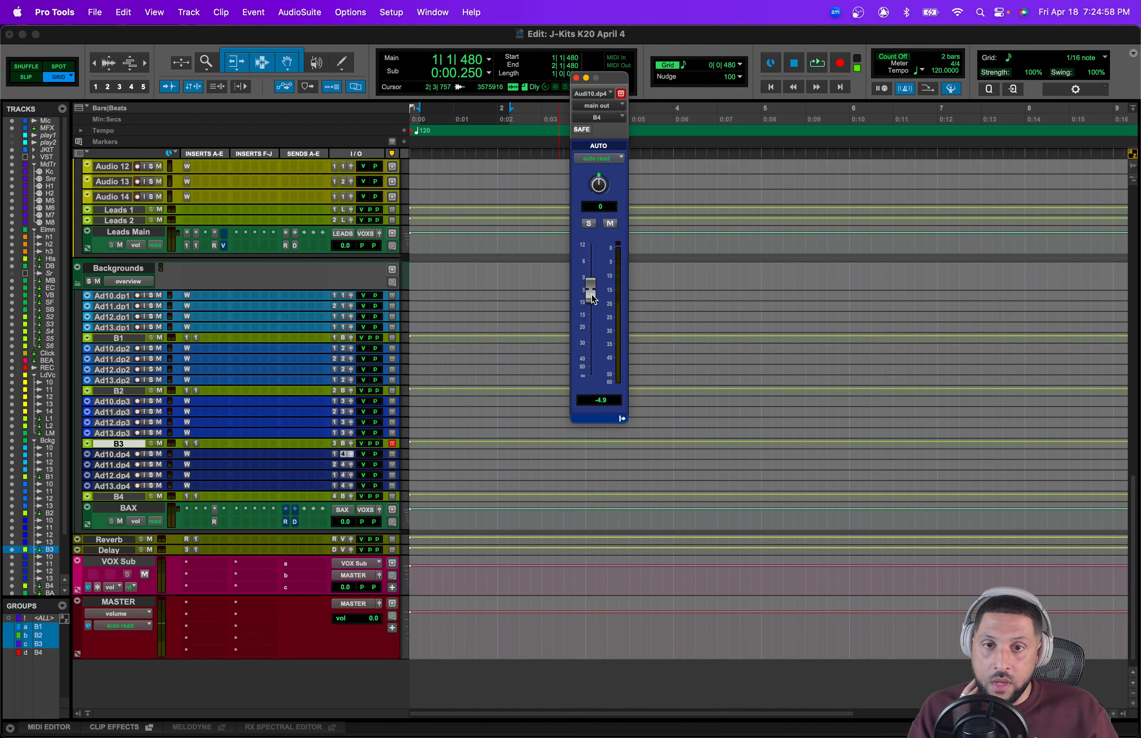
click(351, 475)
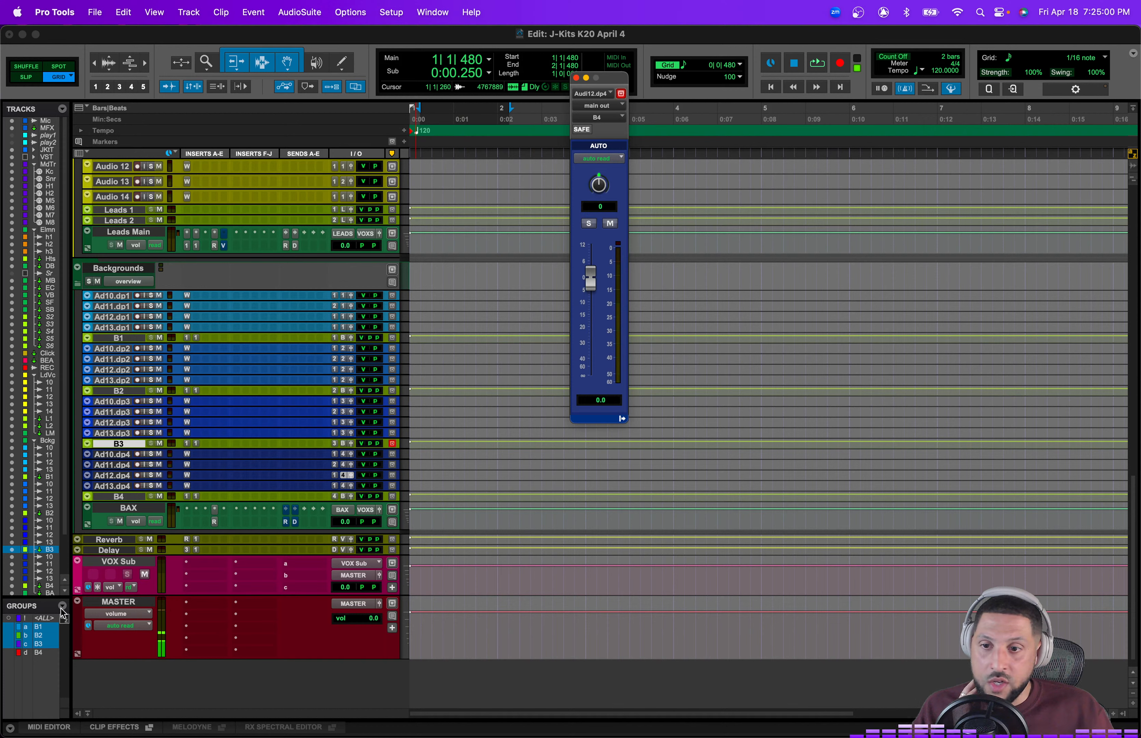
click(39, 652)
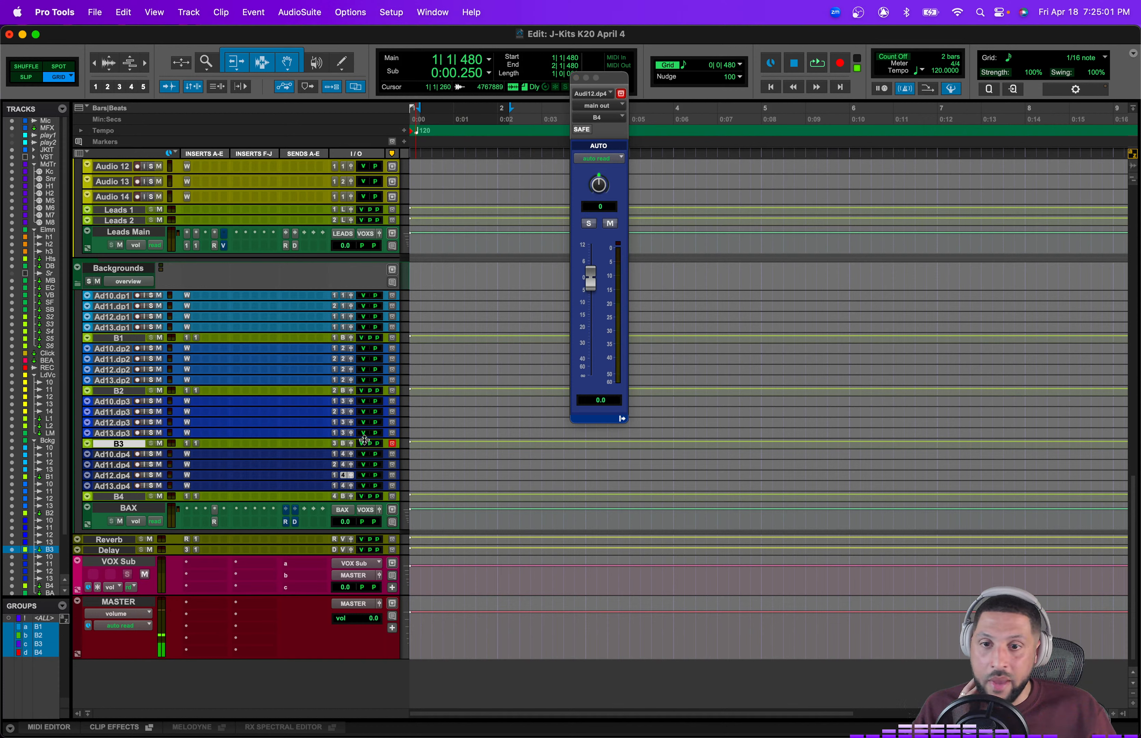
Step: Lower the B4 track's output fader to -10.2 dB and open the B3 track's output window
click(351, 497)
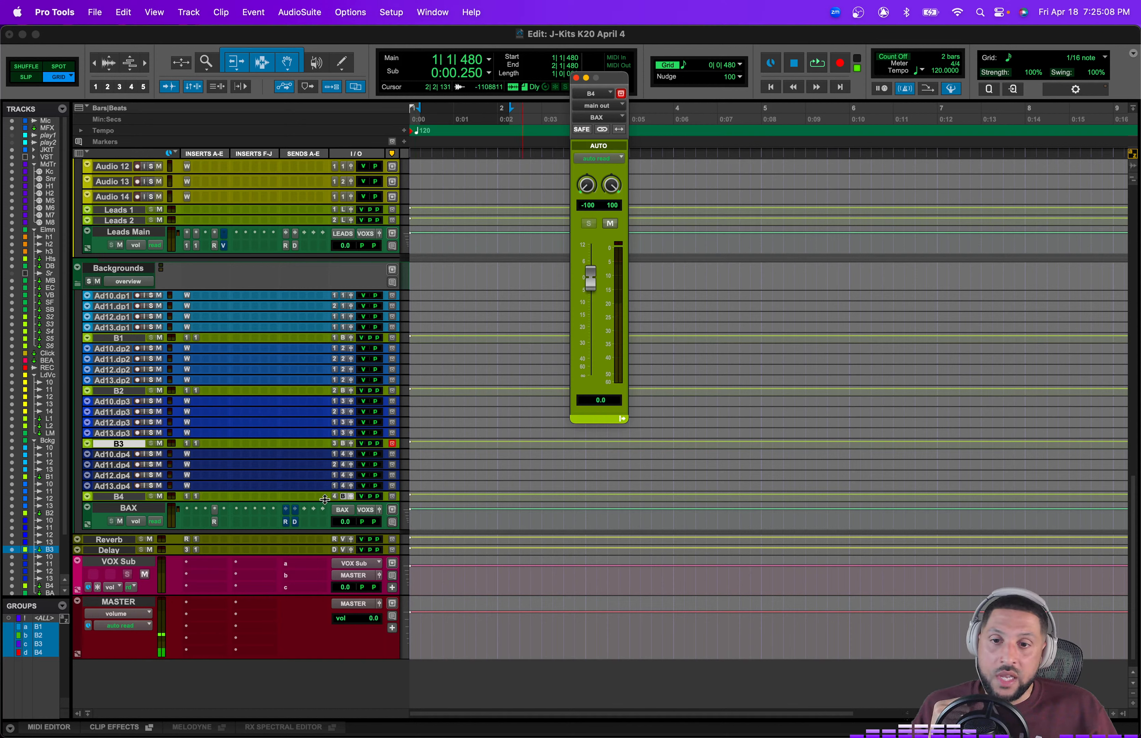
drag(591, 282, 591, 308)
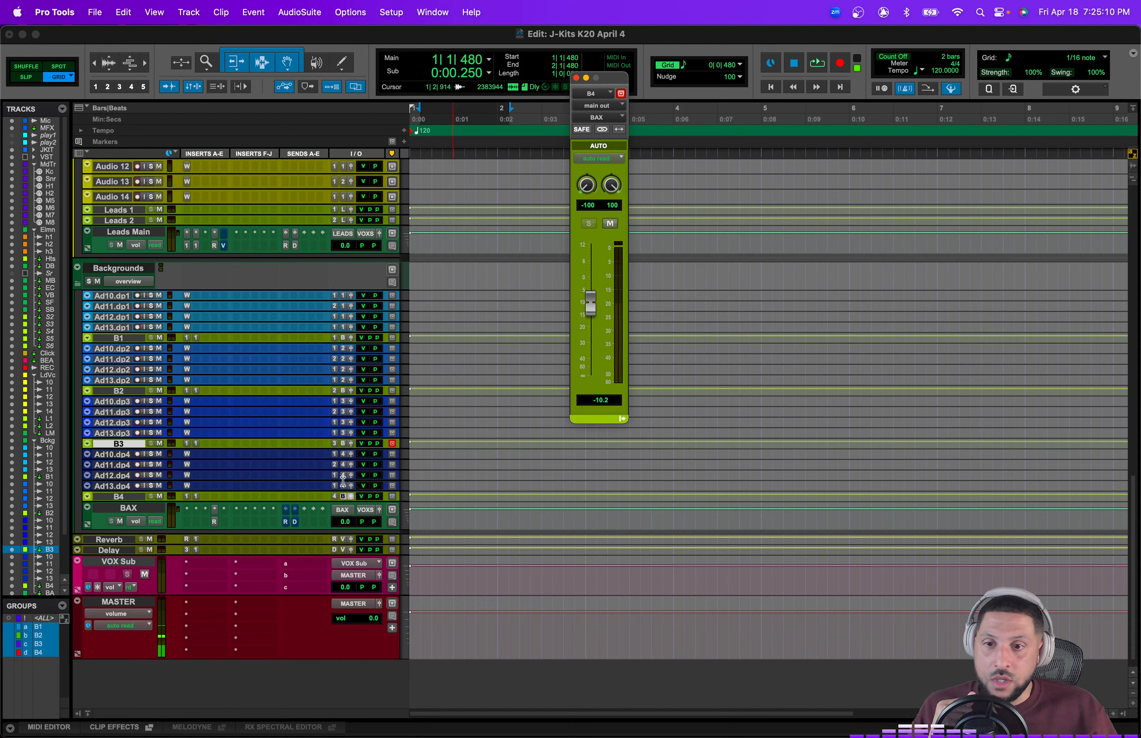
click(350, 444)
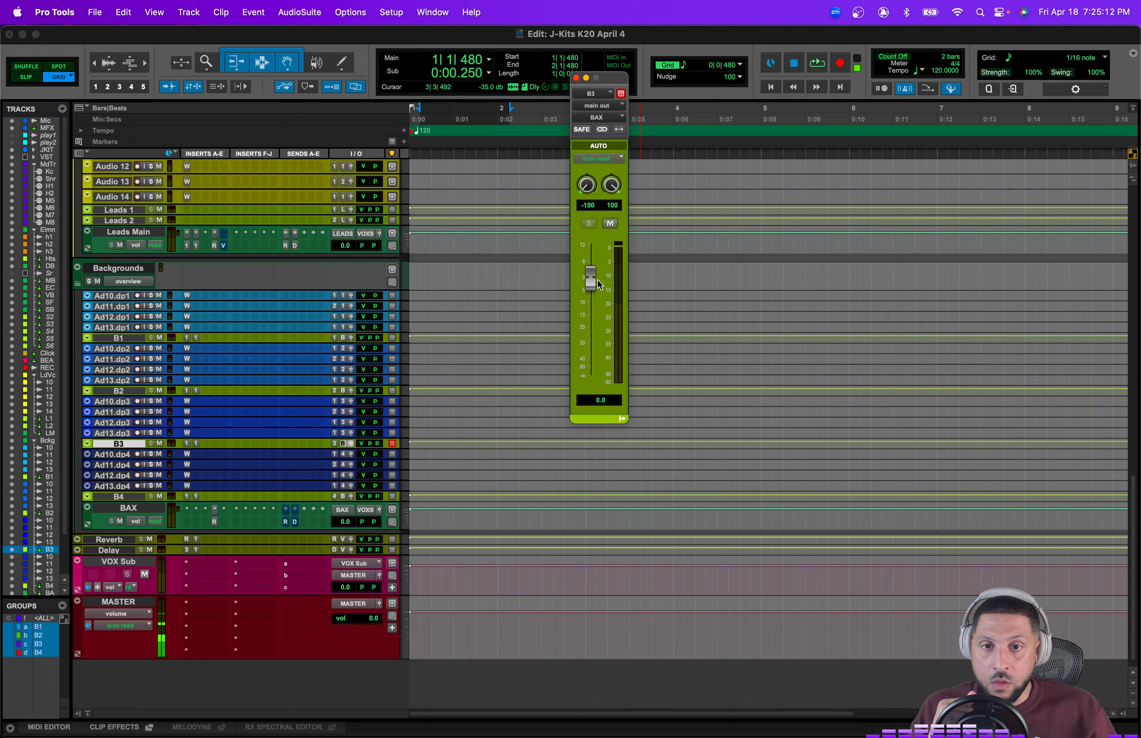
Step: Open the C1 comp inserts on the B4, B3 and B1 tracks to review them, and close the plug-in window
click(187, 496)
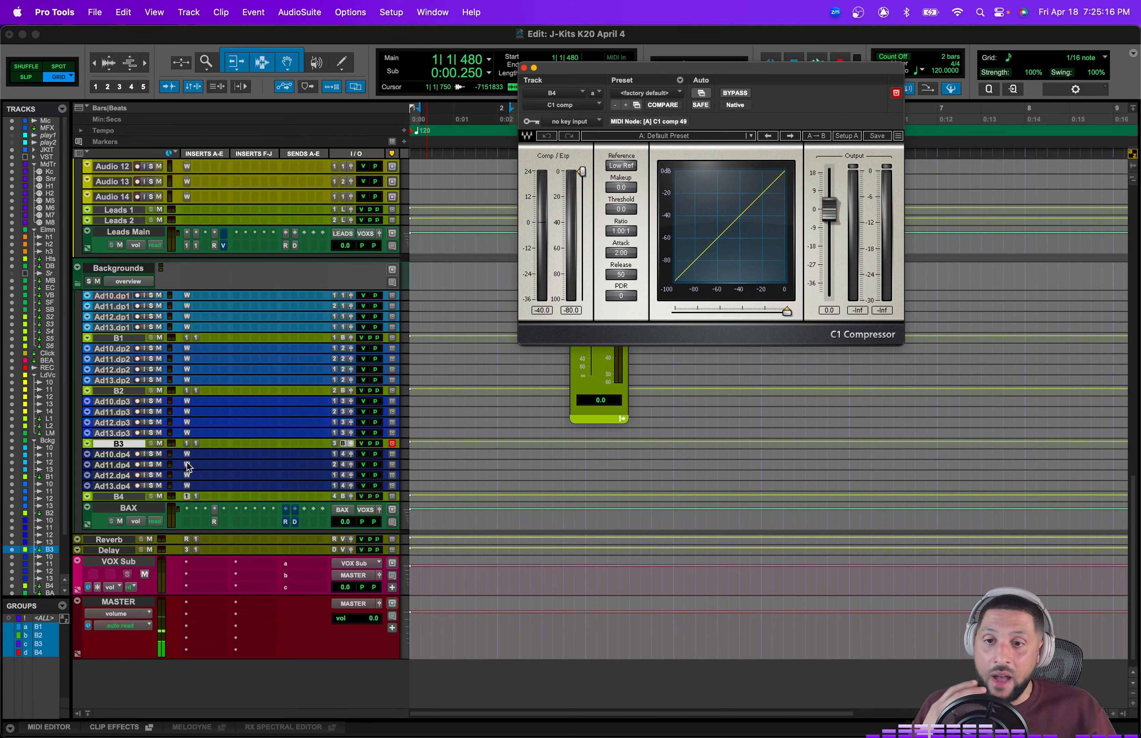
click(187, 444)
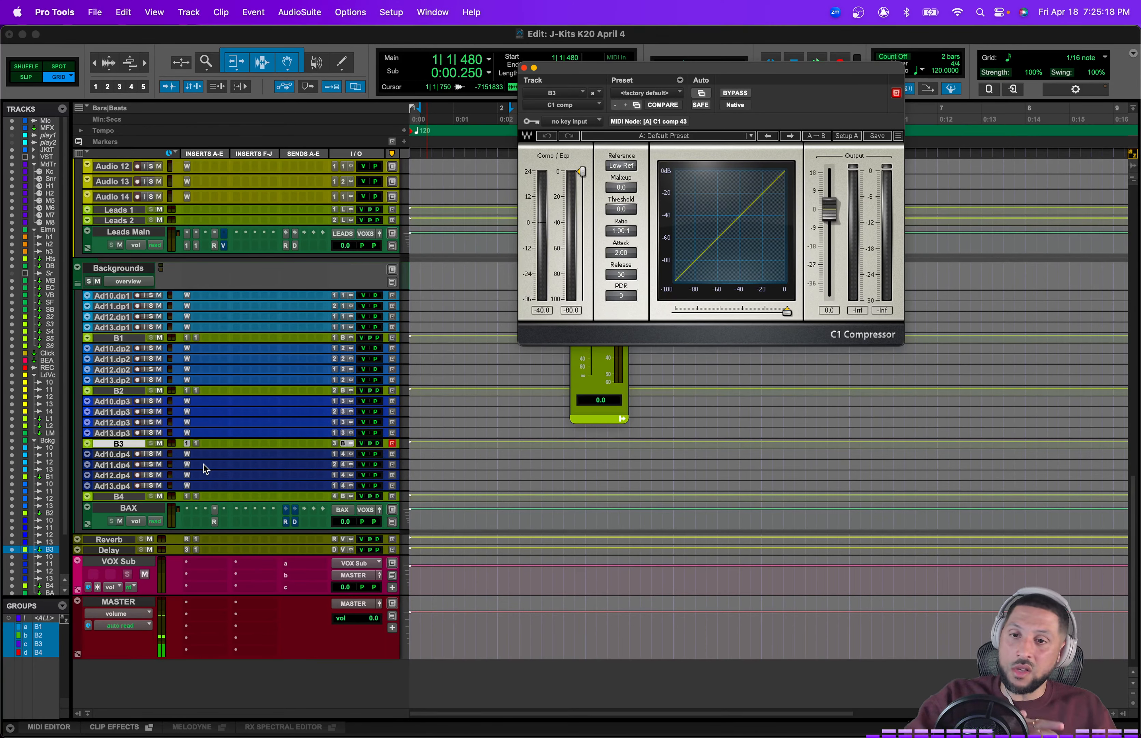
click(187, 338)
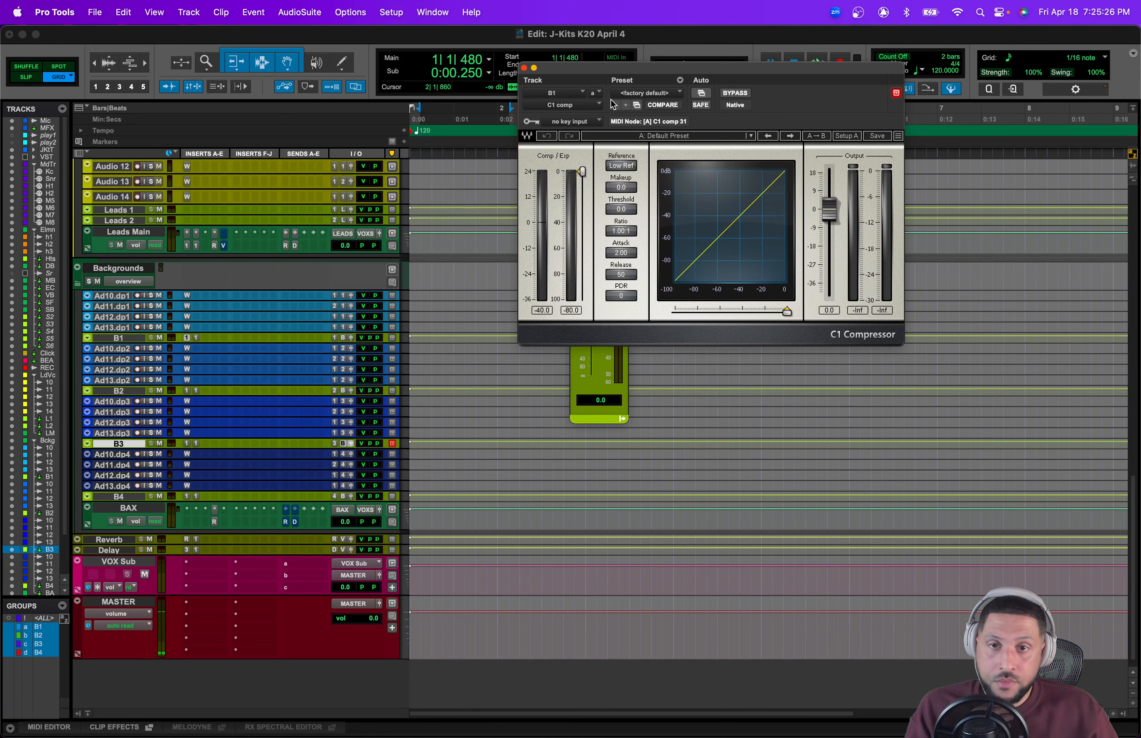
click(524, 68)
Step: Collapse and reopen the Lead Vocals folder
scroll(462, 495, up, 2)
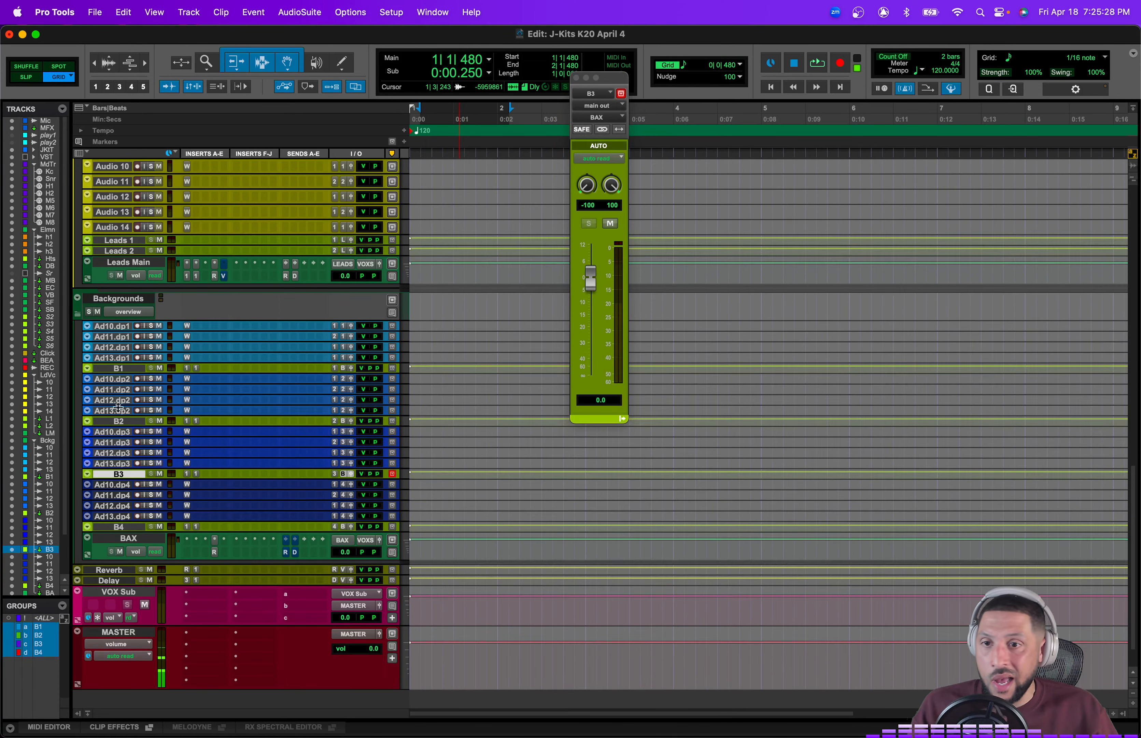
scroll(286, 332, up, 10)
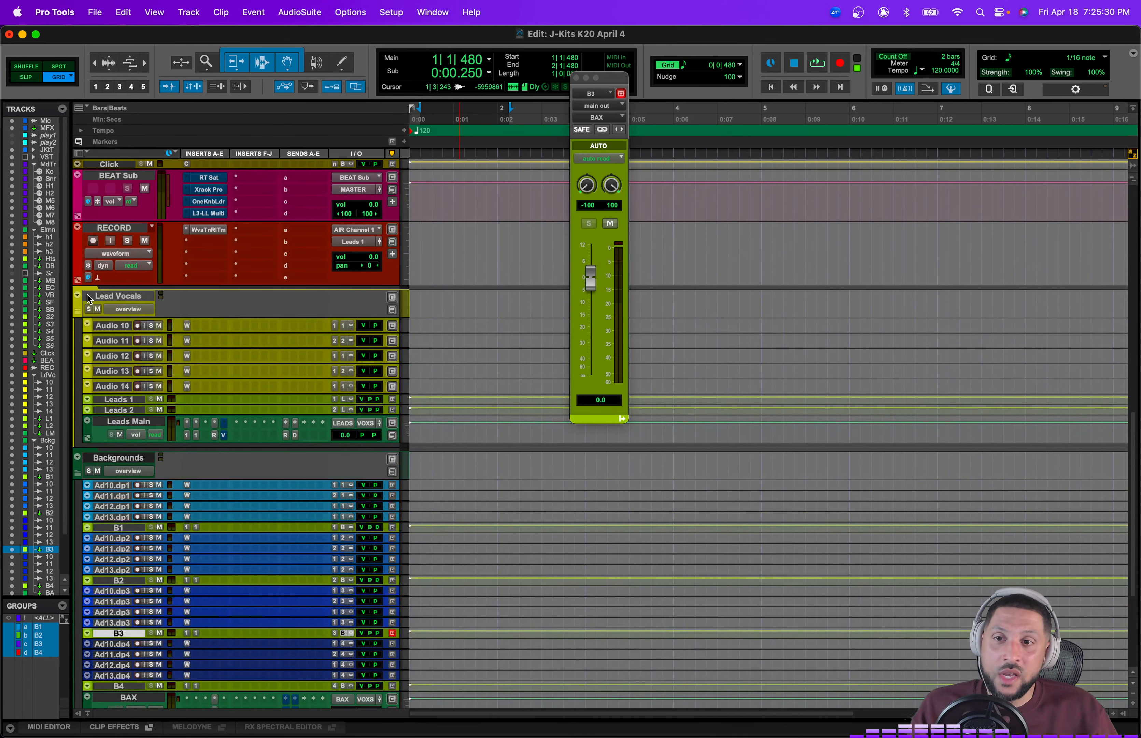
click(77, 312)
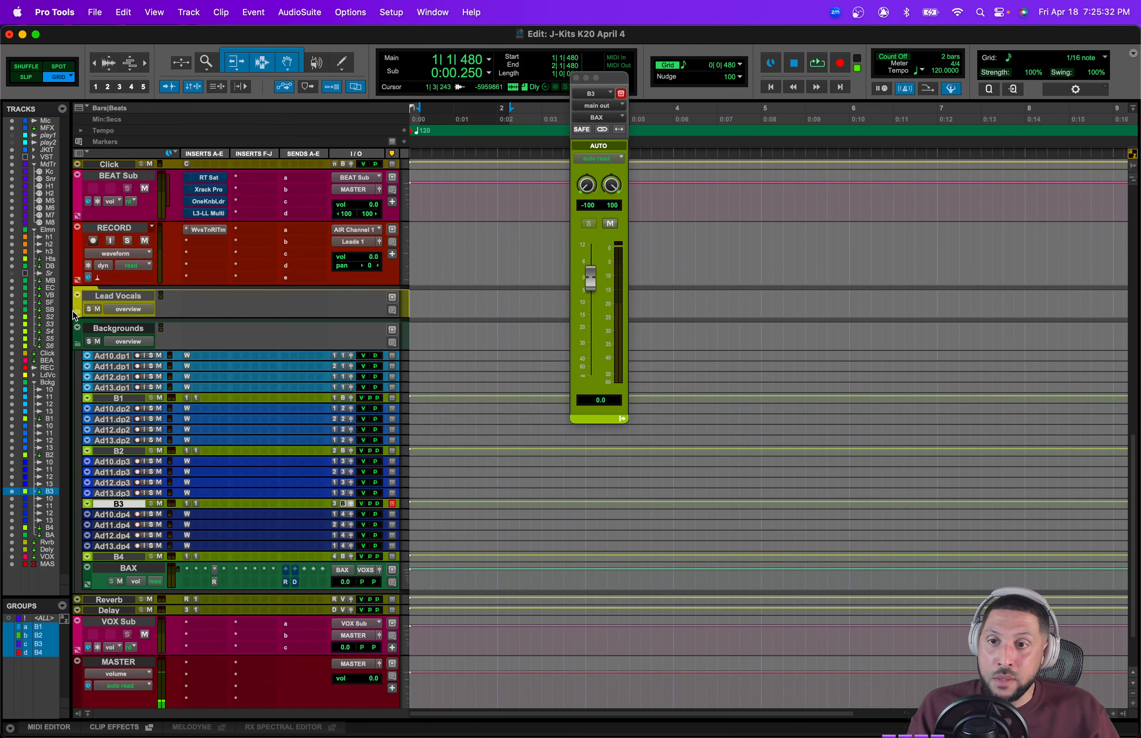
click(77, 311)
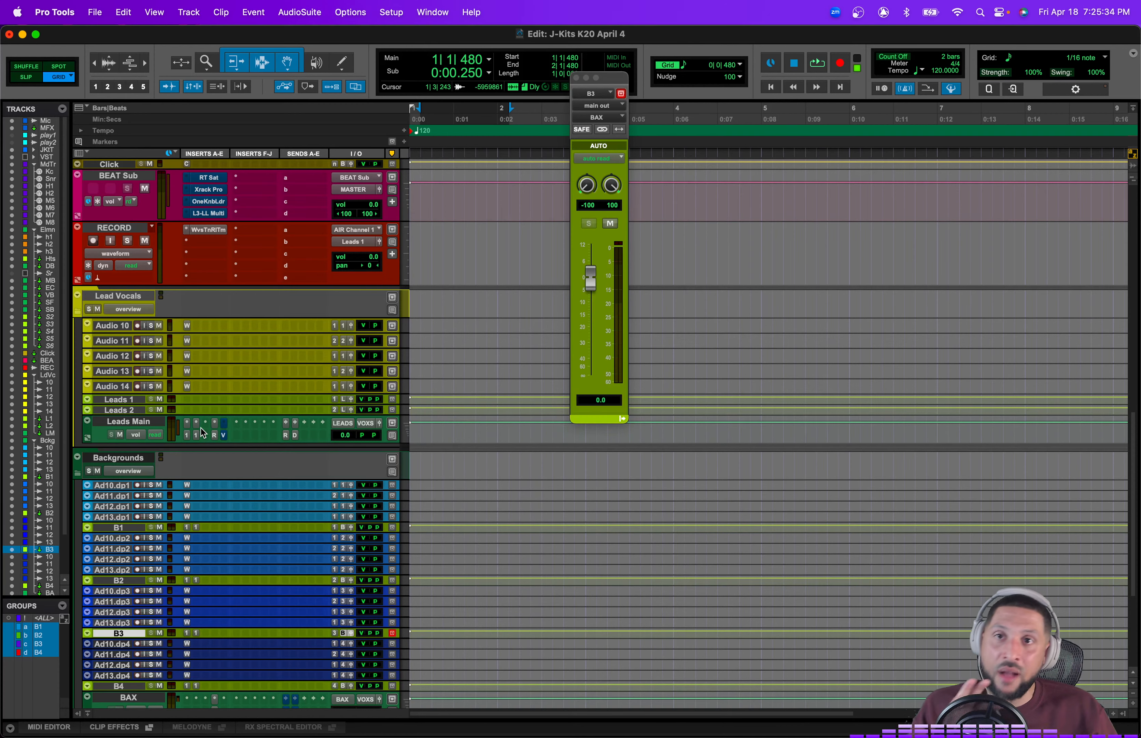
Step: Mute and unmute the B2 track and the VOX Sub track
scroll(200, 428, down, 10)
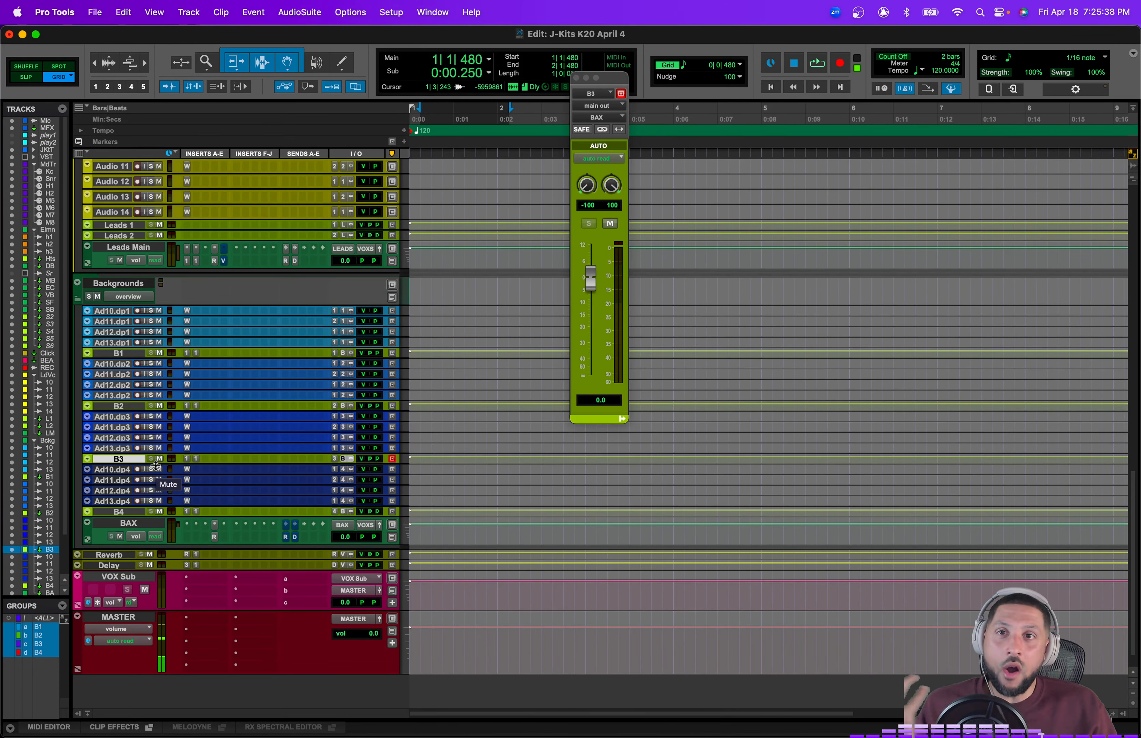
click(160, 406)
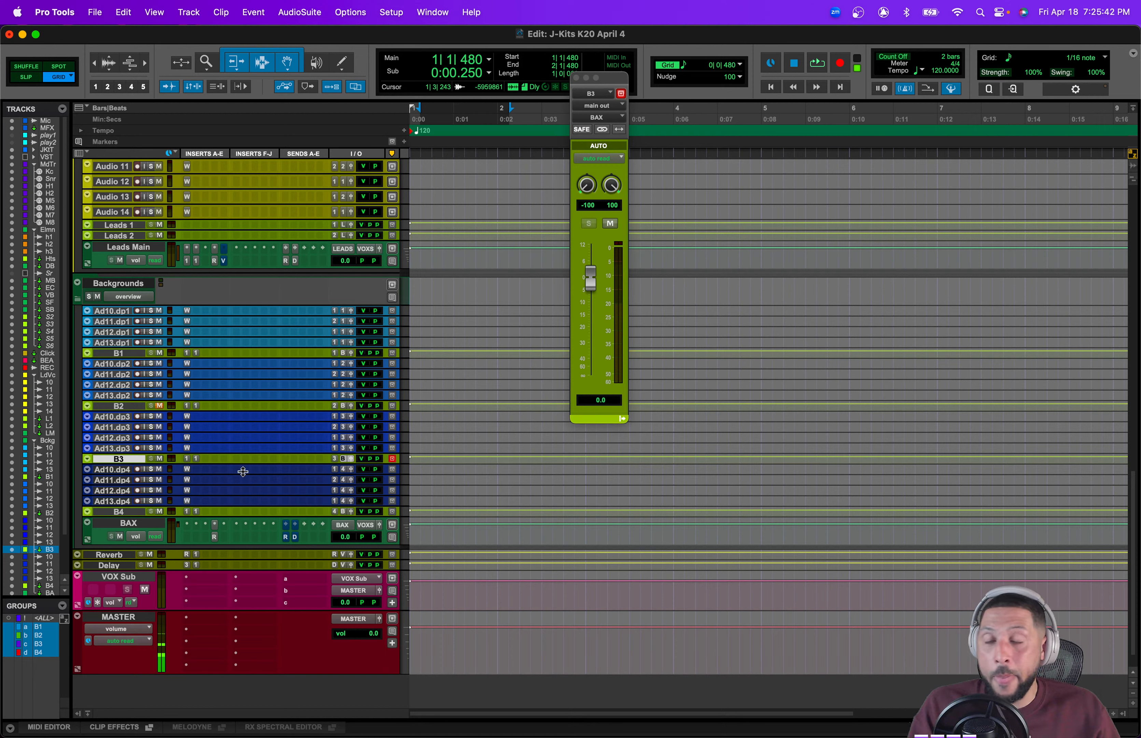
click(159, 405)
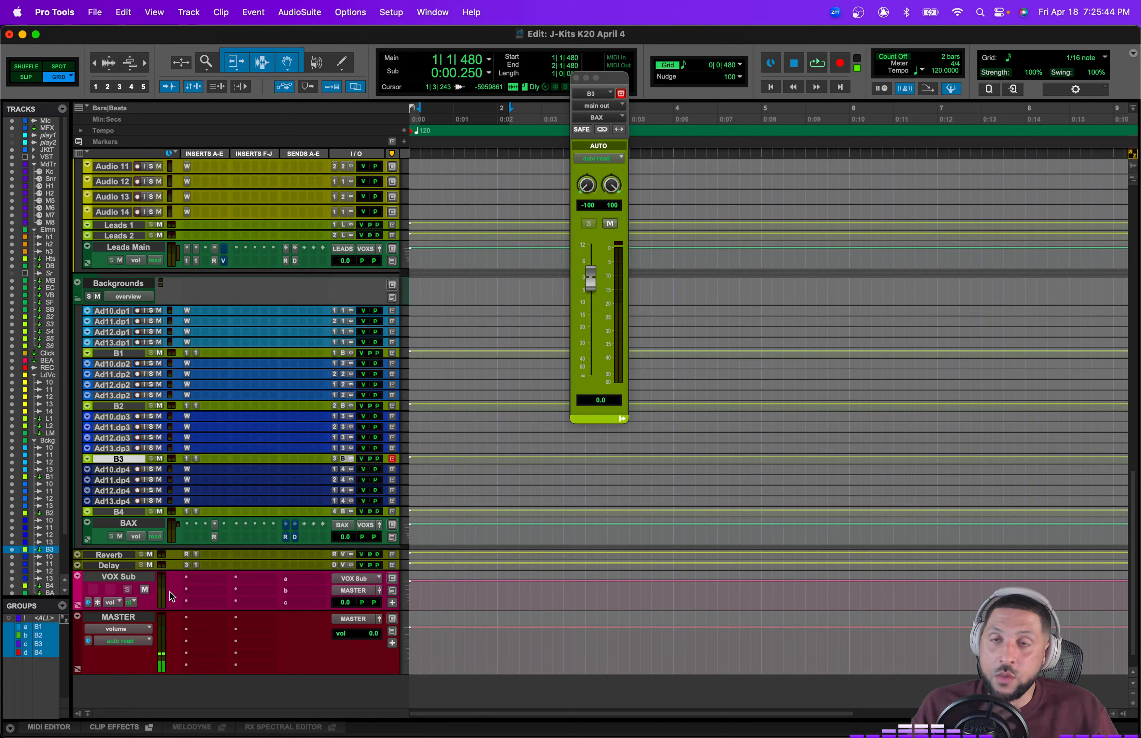
click(145, 590)
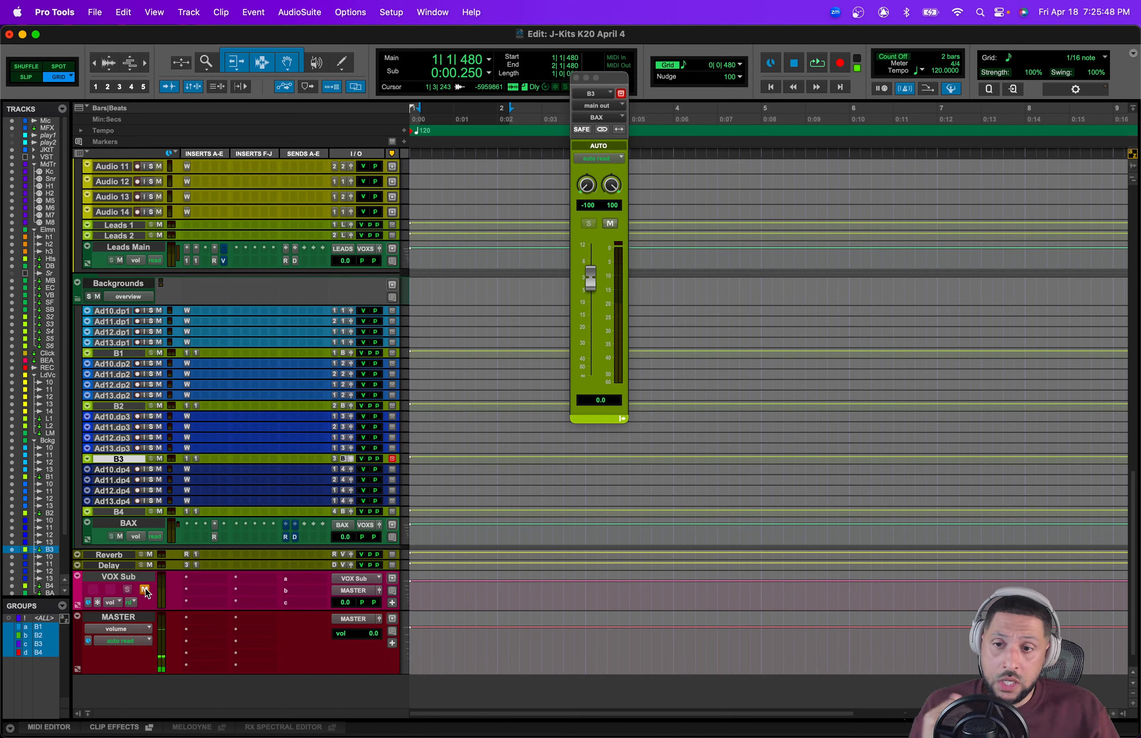
click(144, 590)
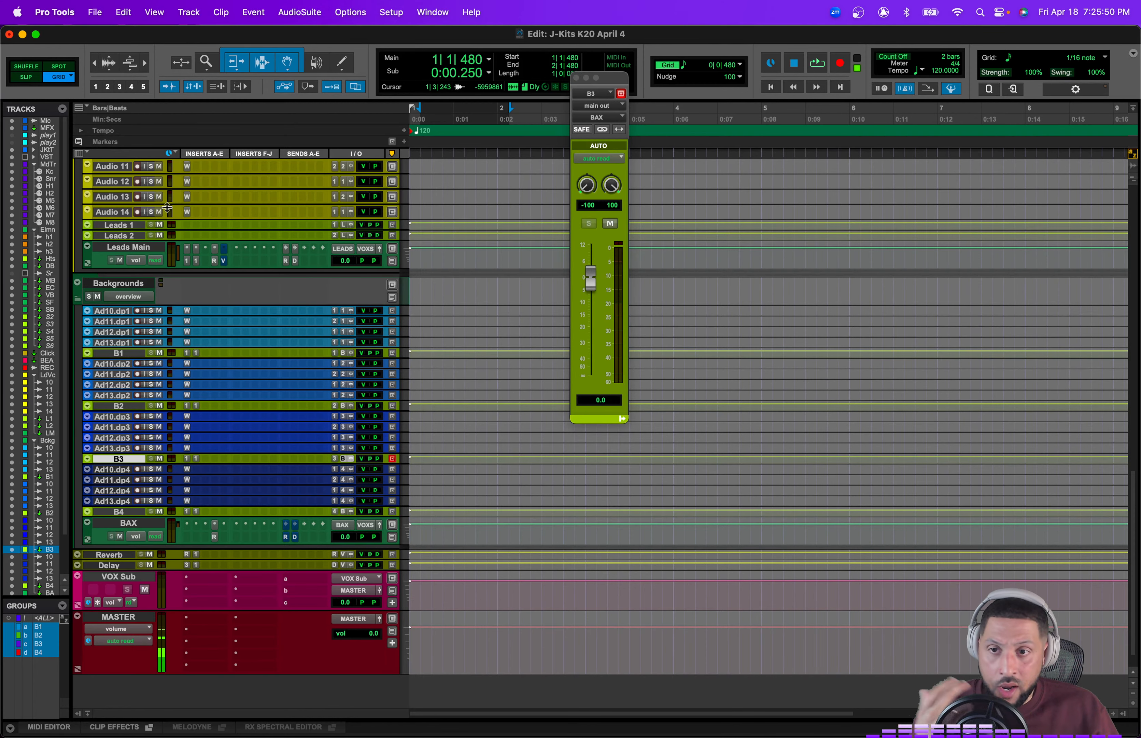
Step: Mute and unmute the BEAT Sub track
scroll(120, 266, up, 20)
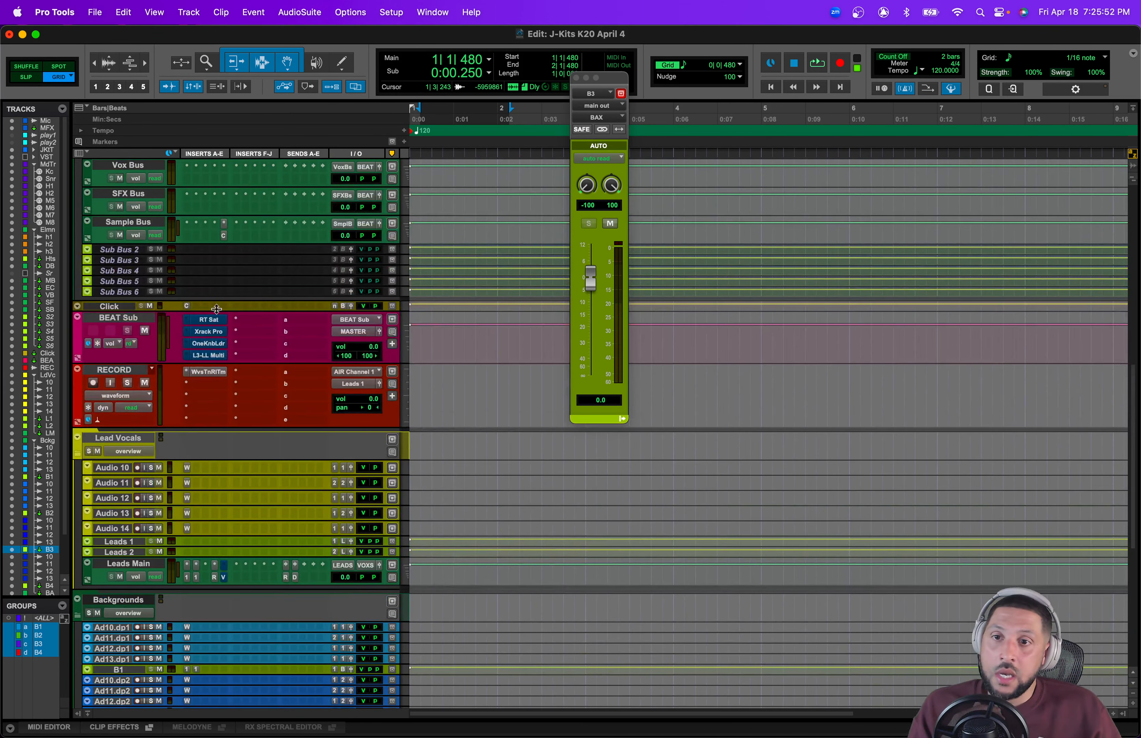
scroll(179, 456, down, 20)
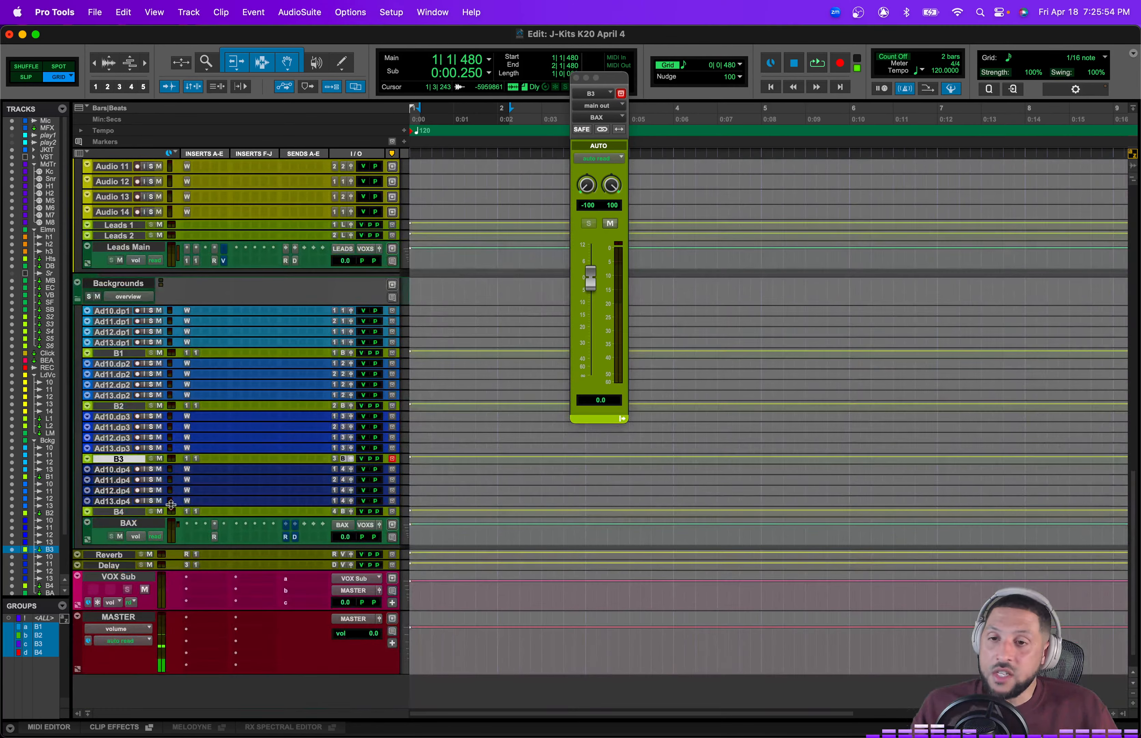
scroll(211, 518, up, 12)
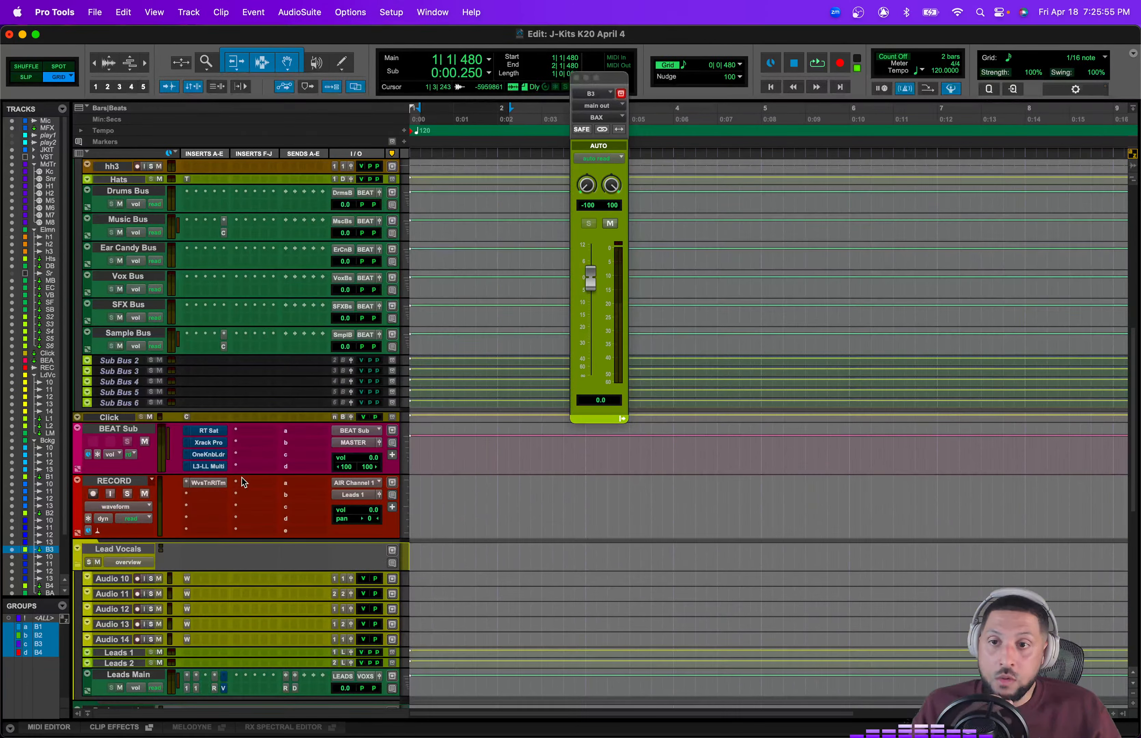
click(145, 441)
scroll(277, 533, up, 5)
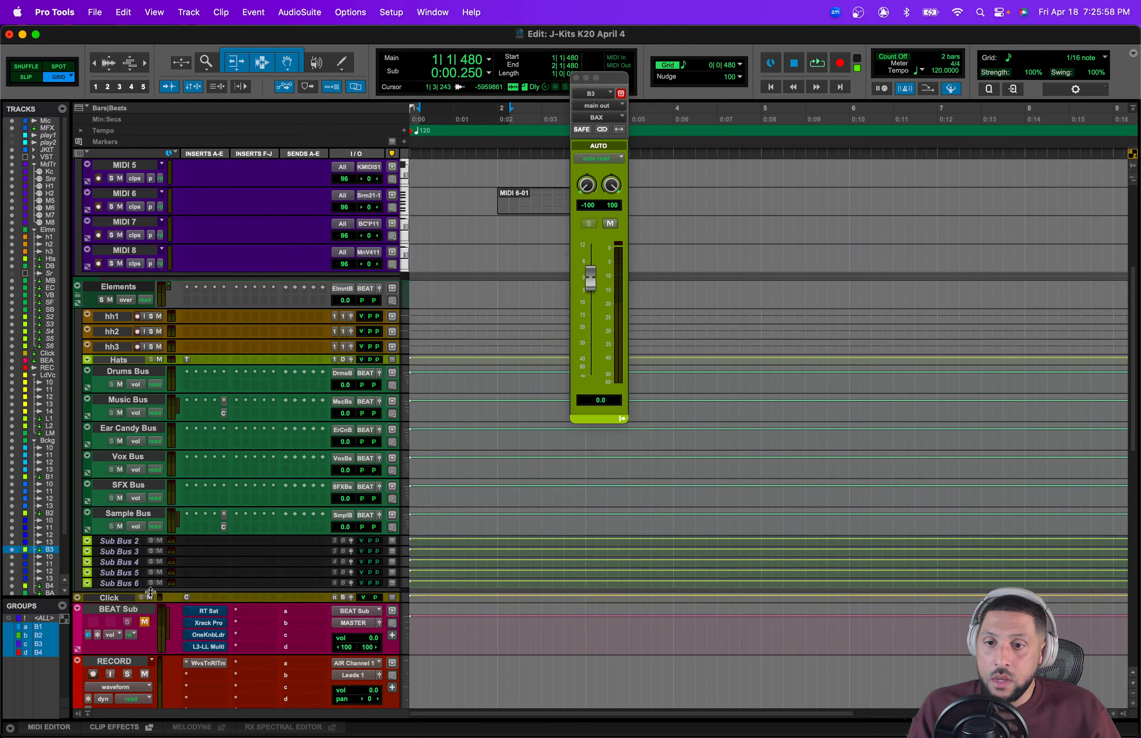
click(144, 622)
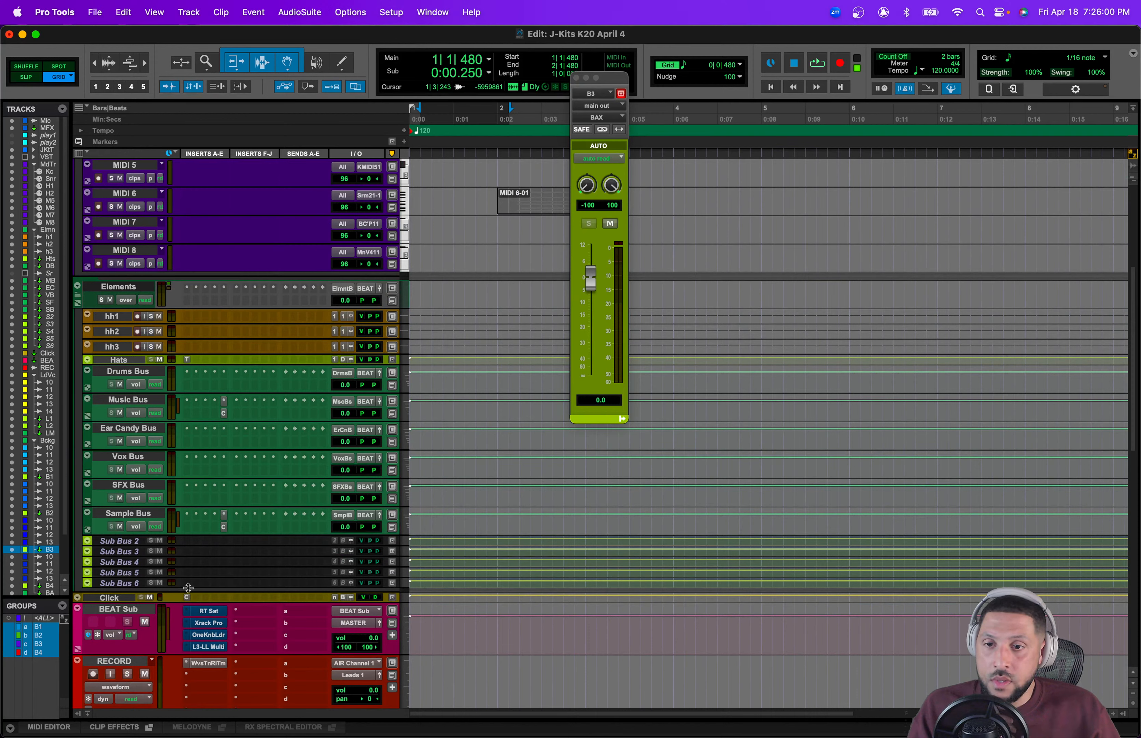
click(120, 413)
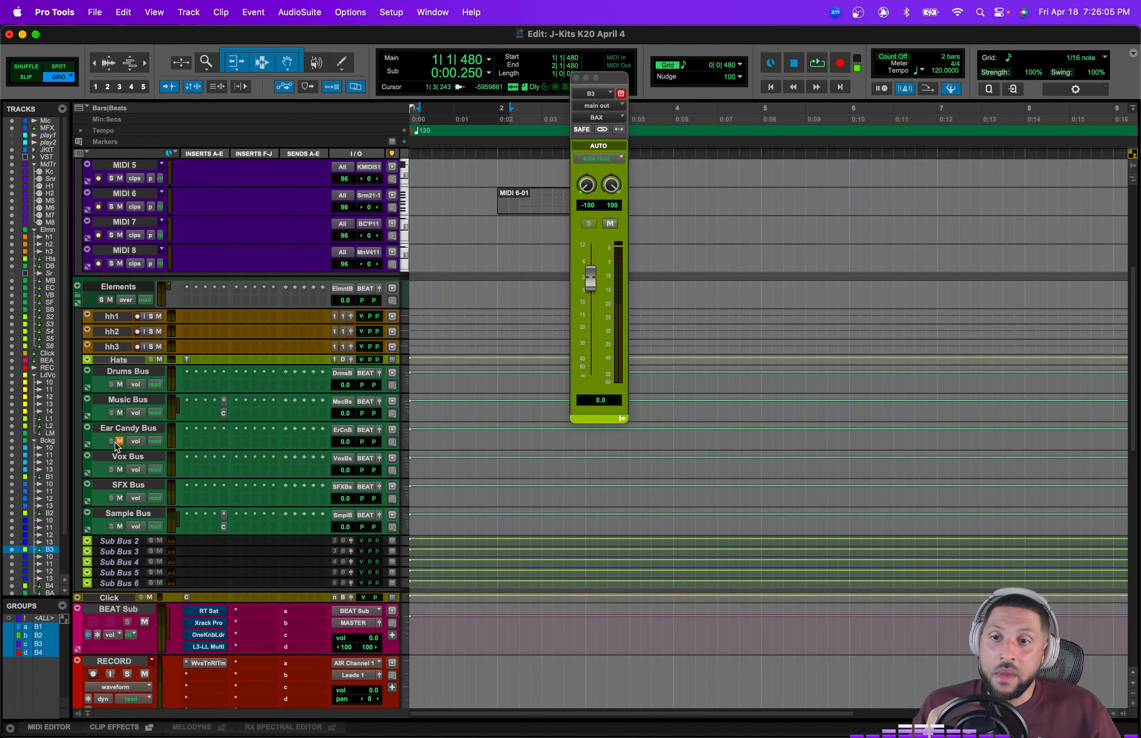
Step: Close the floating output window
scroll(204, 451, up, 6)
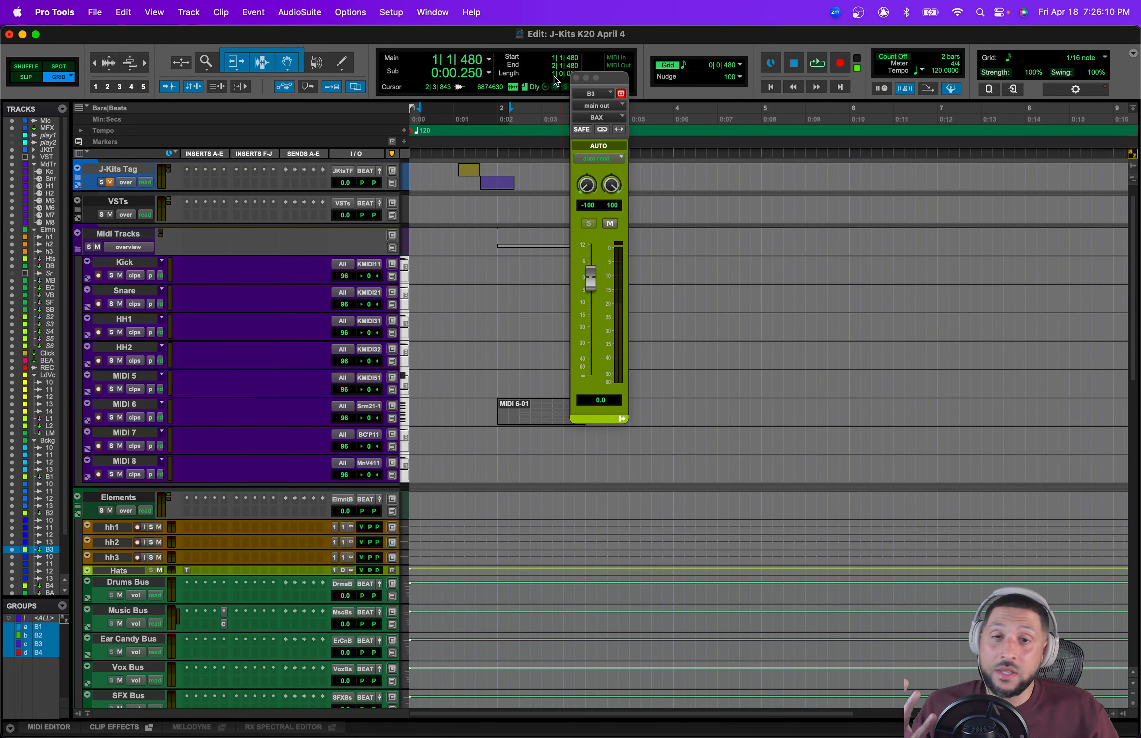
click(576, 79)
scroll(367, 408, down, 15)
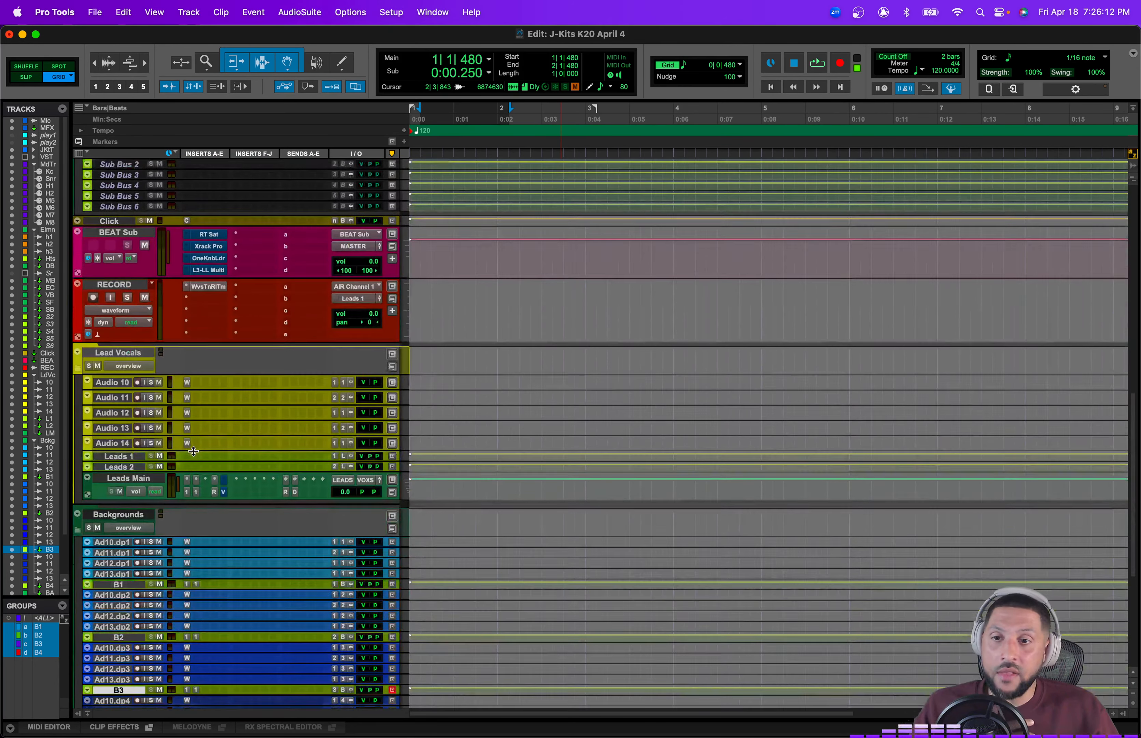
scroll(312, 288, up, 7)
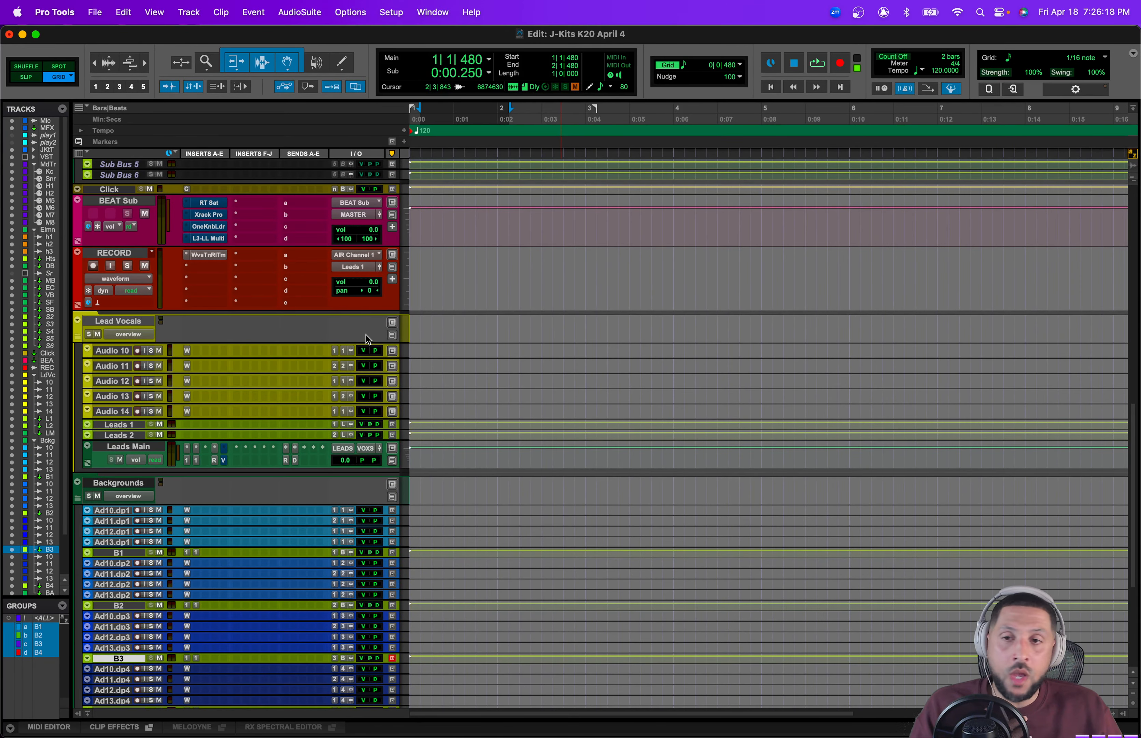
scroll(365, 334, up, 1)
scroll(368, 339, up, 2)
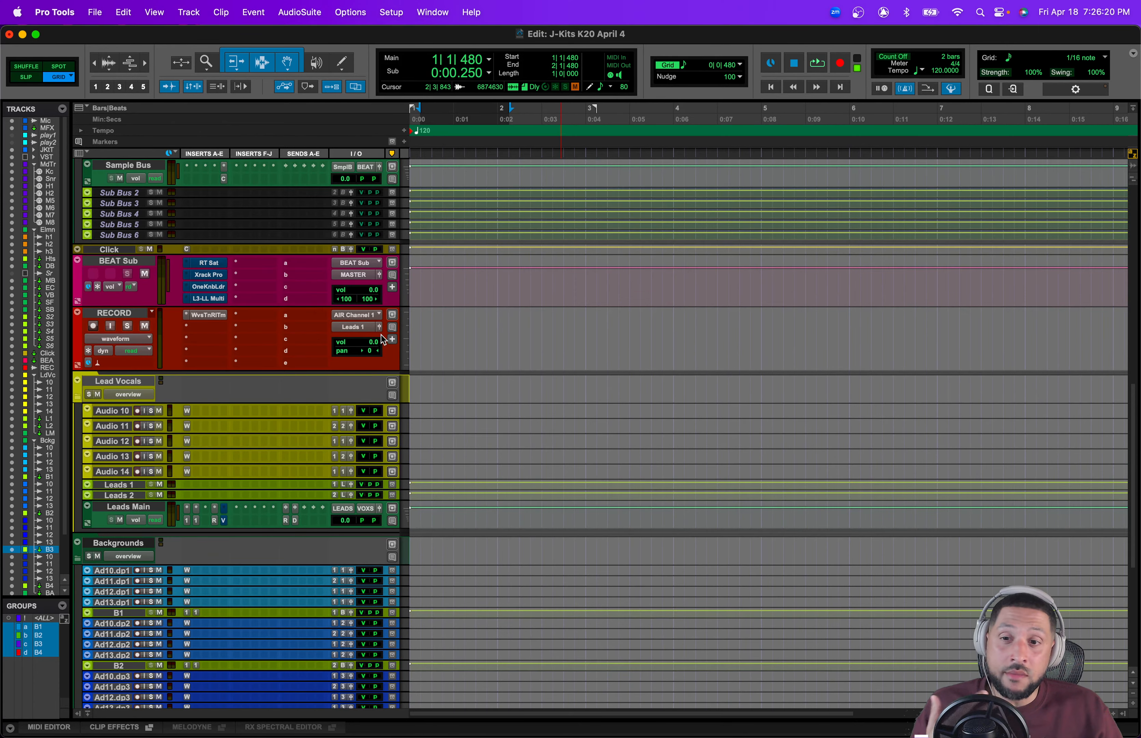
scroll(383, 339, down, 3)
scroll(383, 339, down, 6)
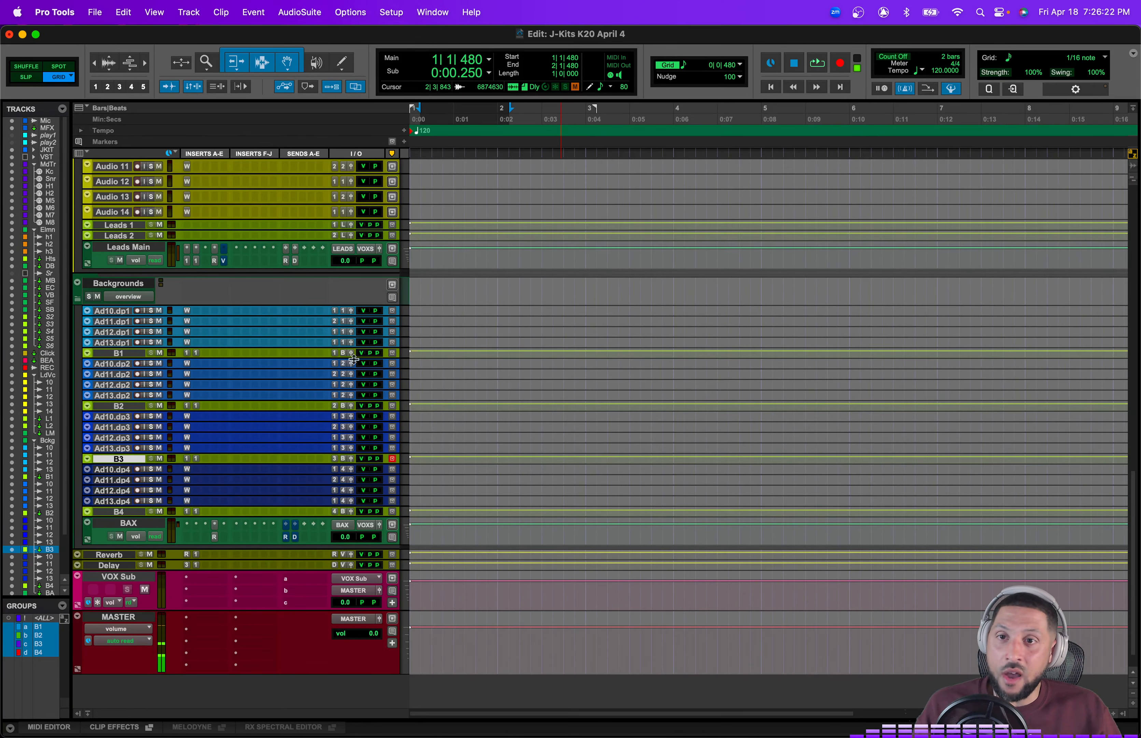
Step: Delete the MIDI 6-01 clip from the MIDI 6 track in the Midi Tracks folder
scroll(363, 420, up, 6)
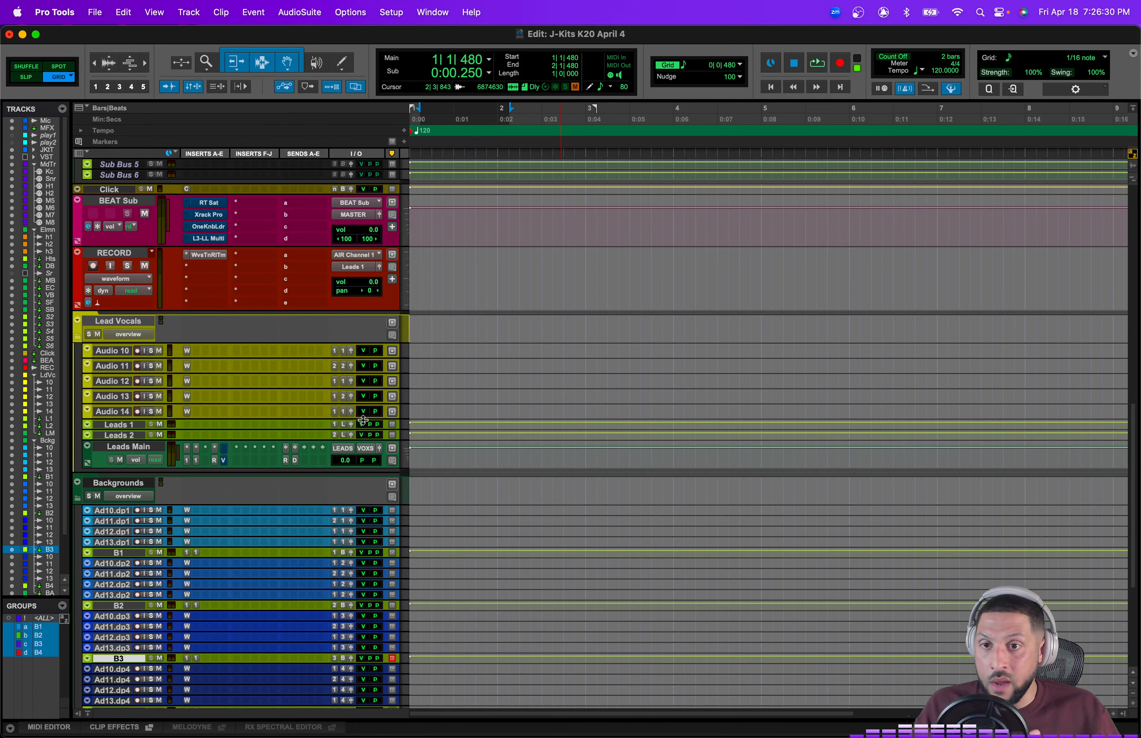
scroll(480, 479, up, 20)
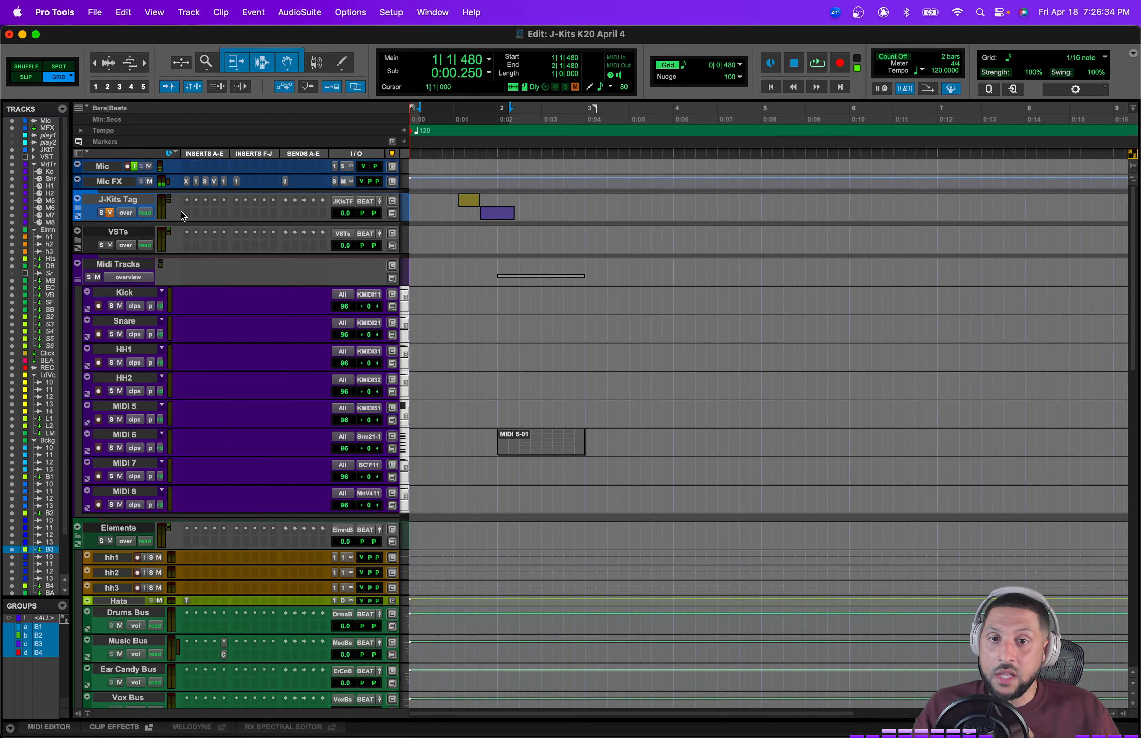
click(593, 299)
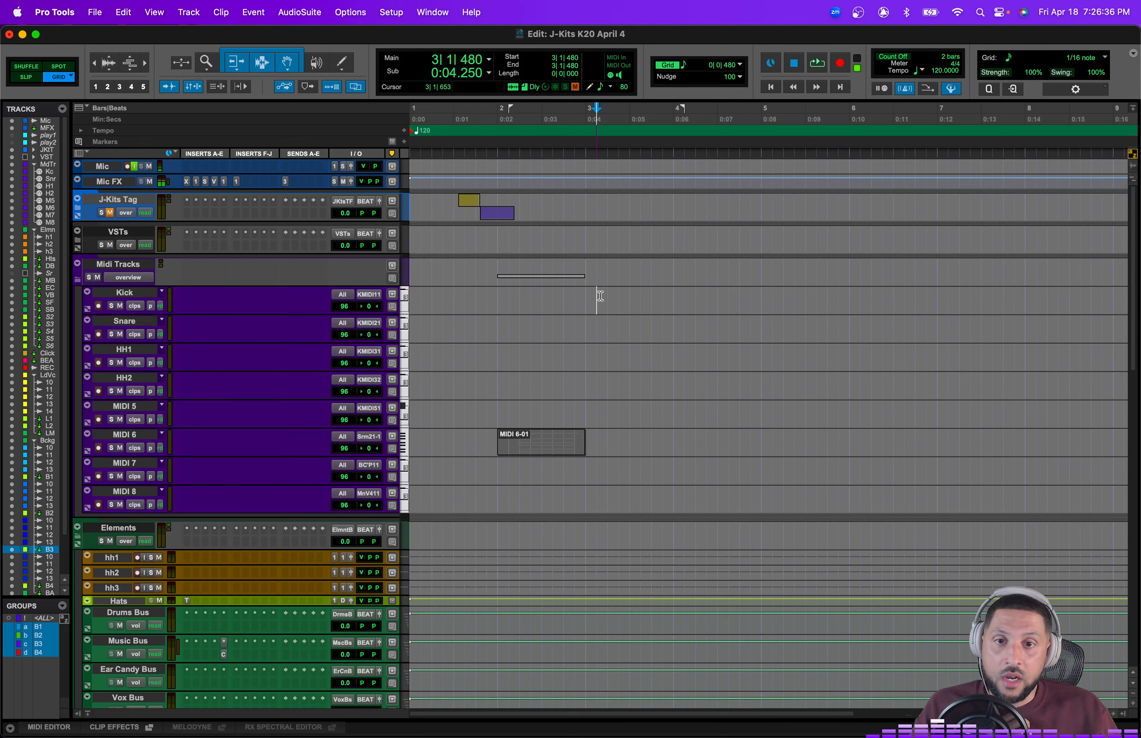
drag(608, 438, 408, 443)
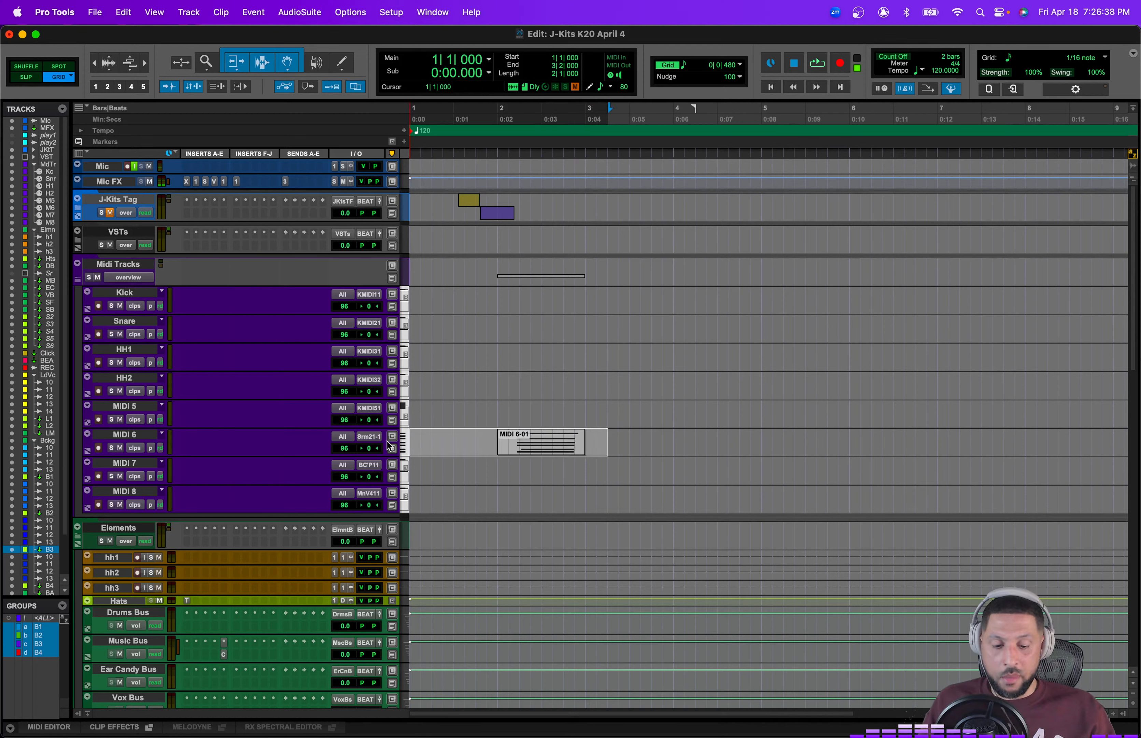
key(Return)
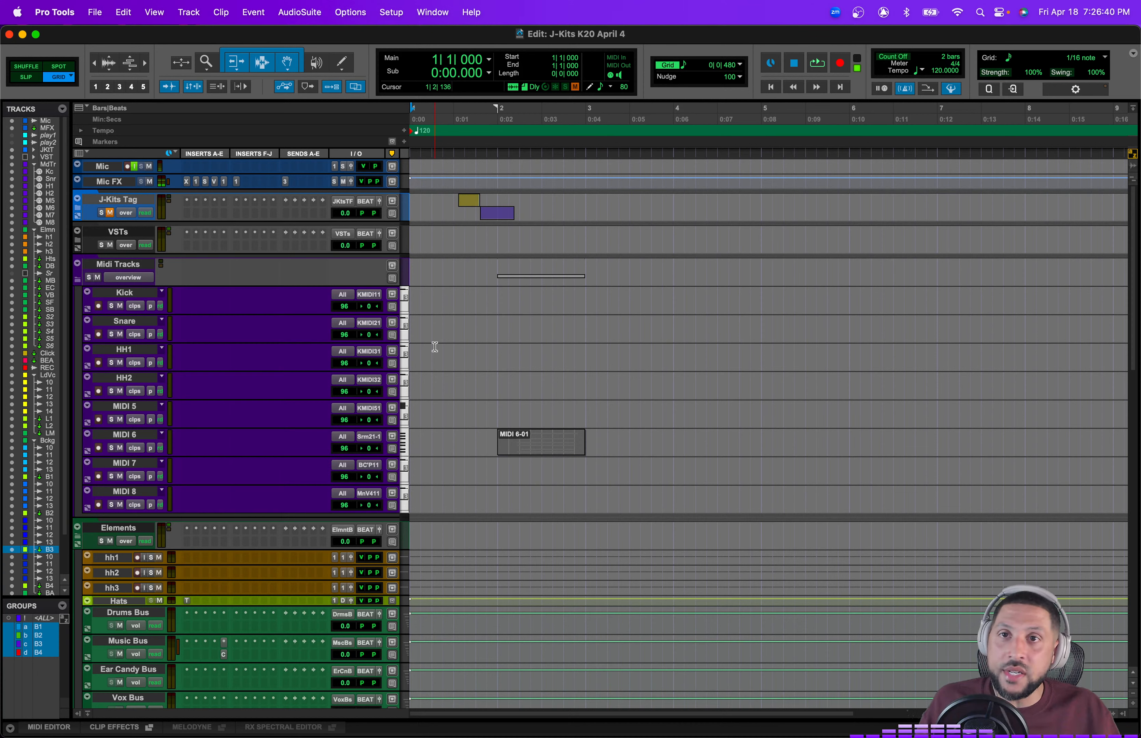
click(480, 438)
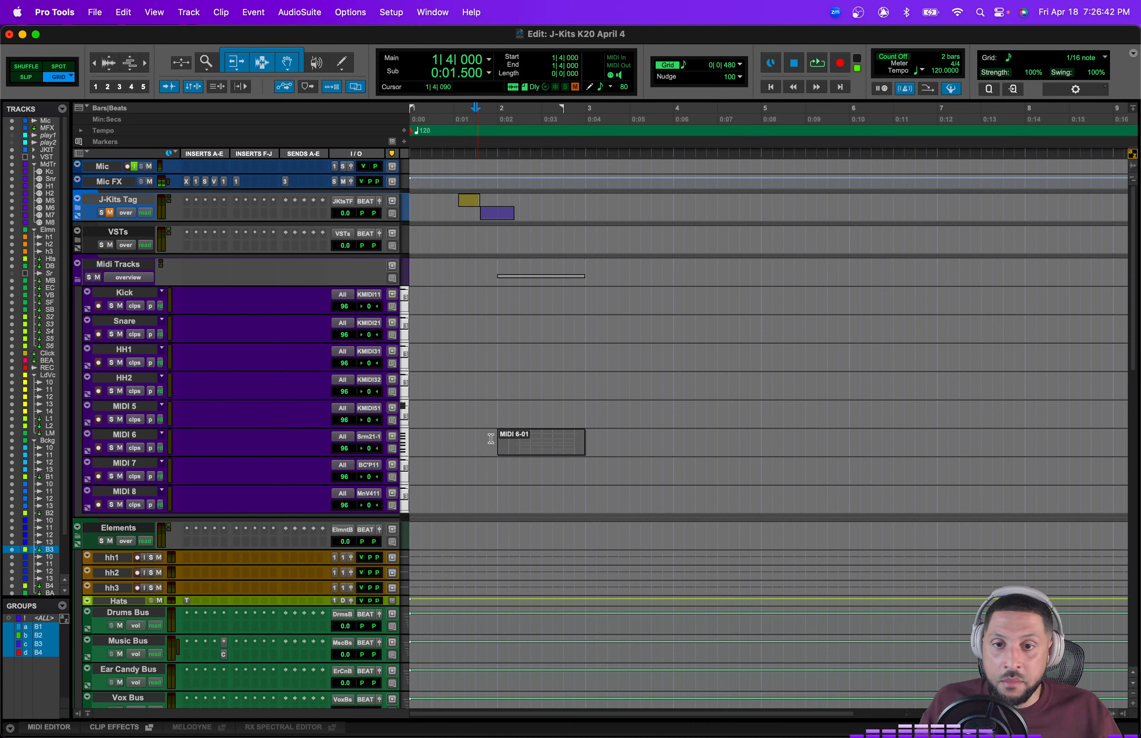
drag(491, 438, 688, 455)
key(Delete)
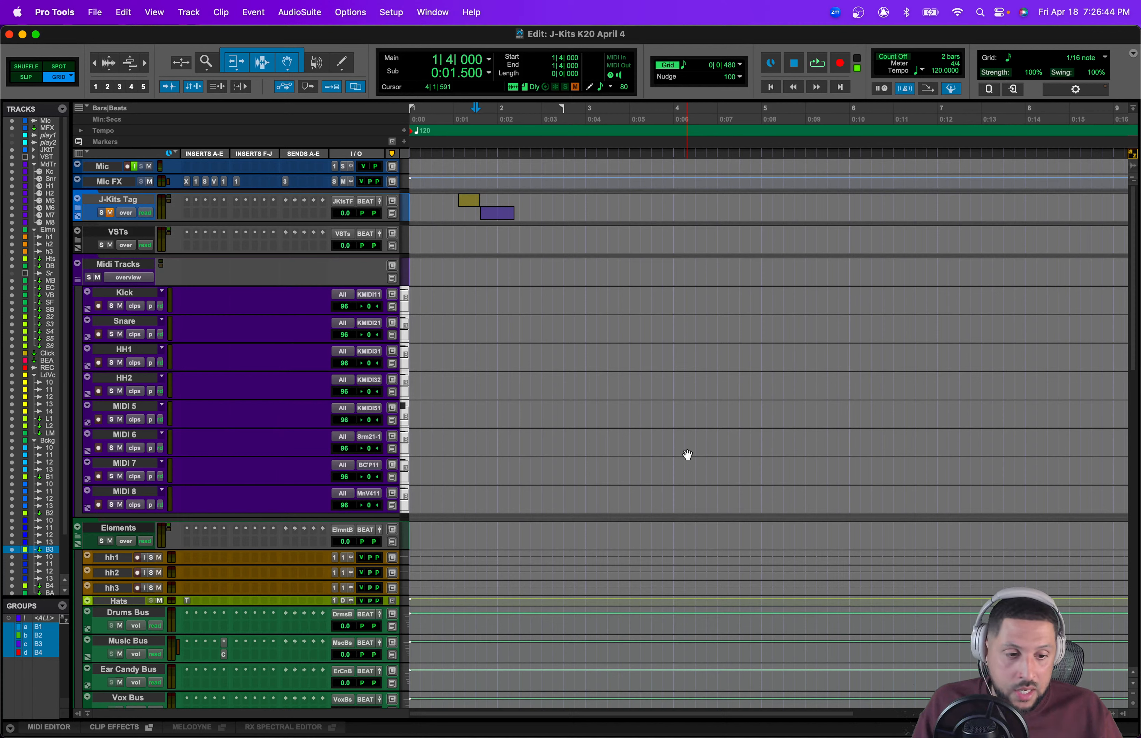
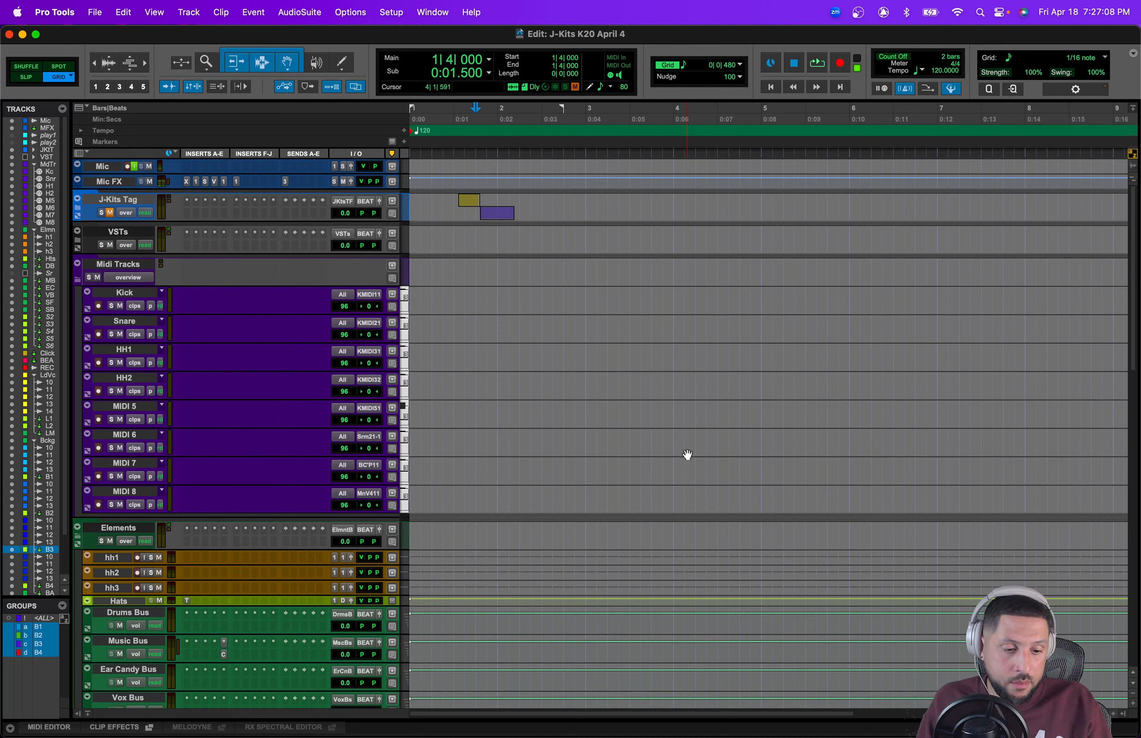
Step: Undo the deletion of the MIDI 6-01 clip on the MIDI 6 track and select the clip
scroll(515, 401, down, 5)
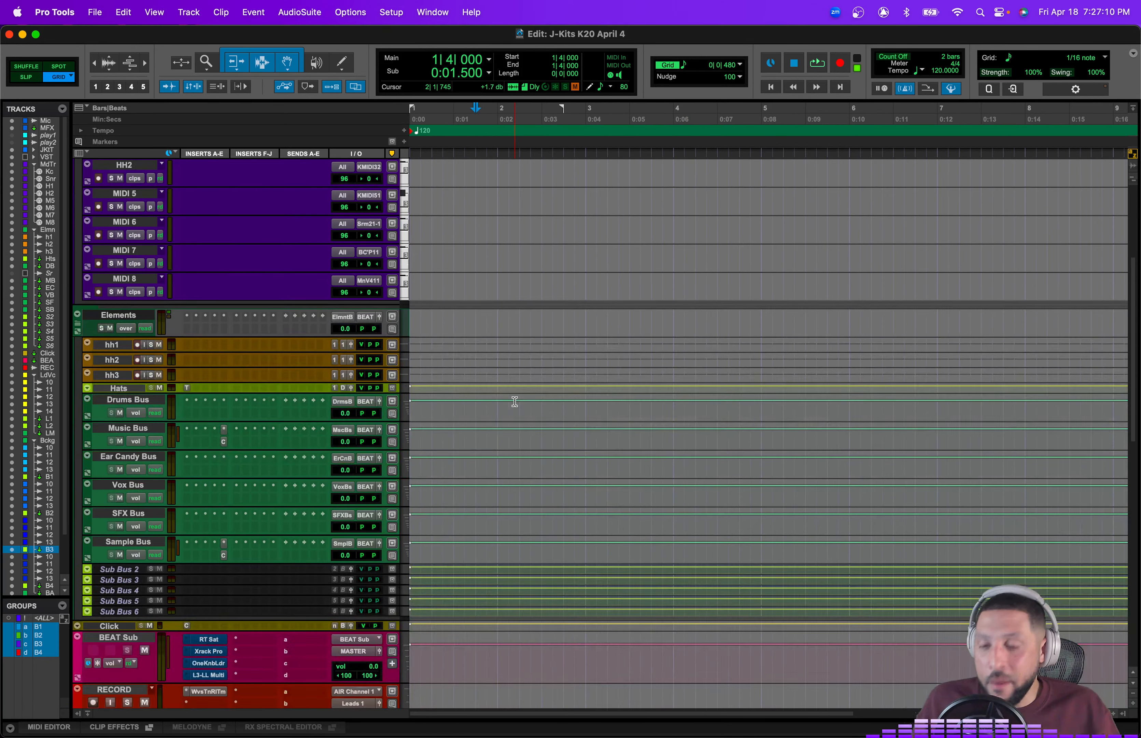
scroll(468, 399, down, 6)
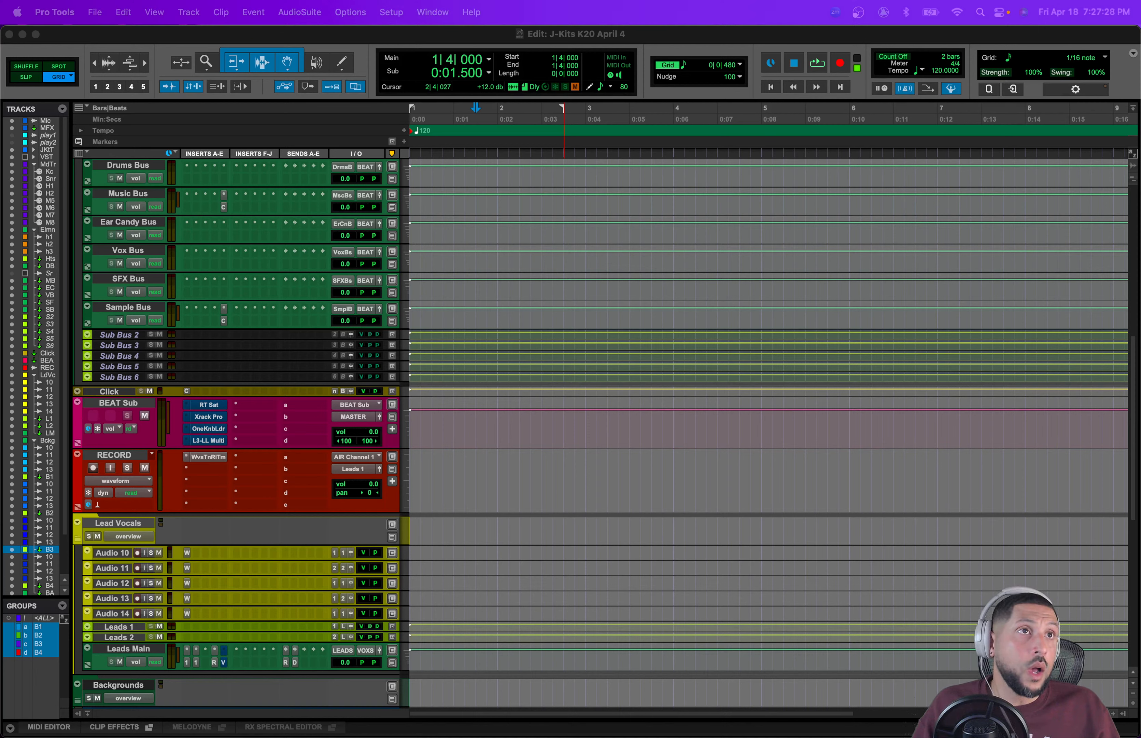
click(806, 38)
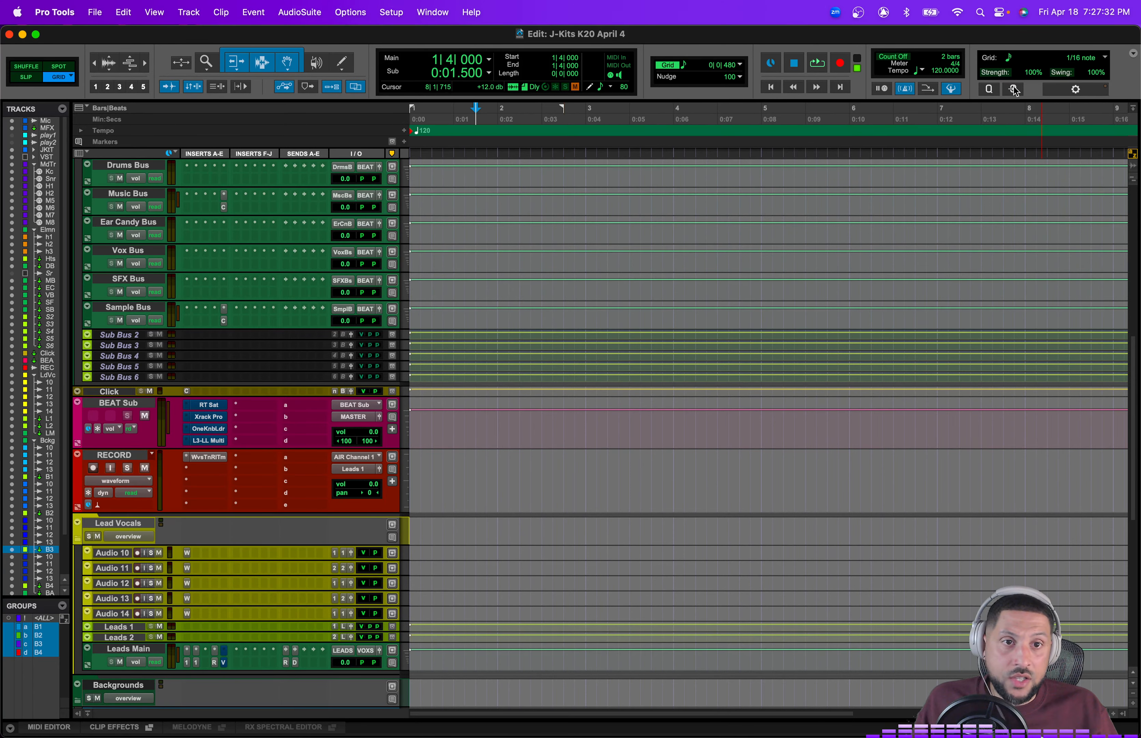
scroll(459, 337, up, 1)
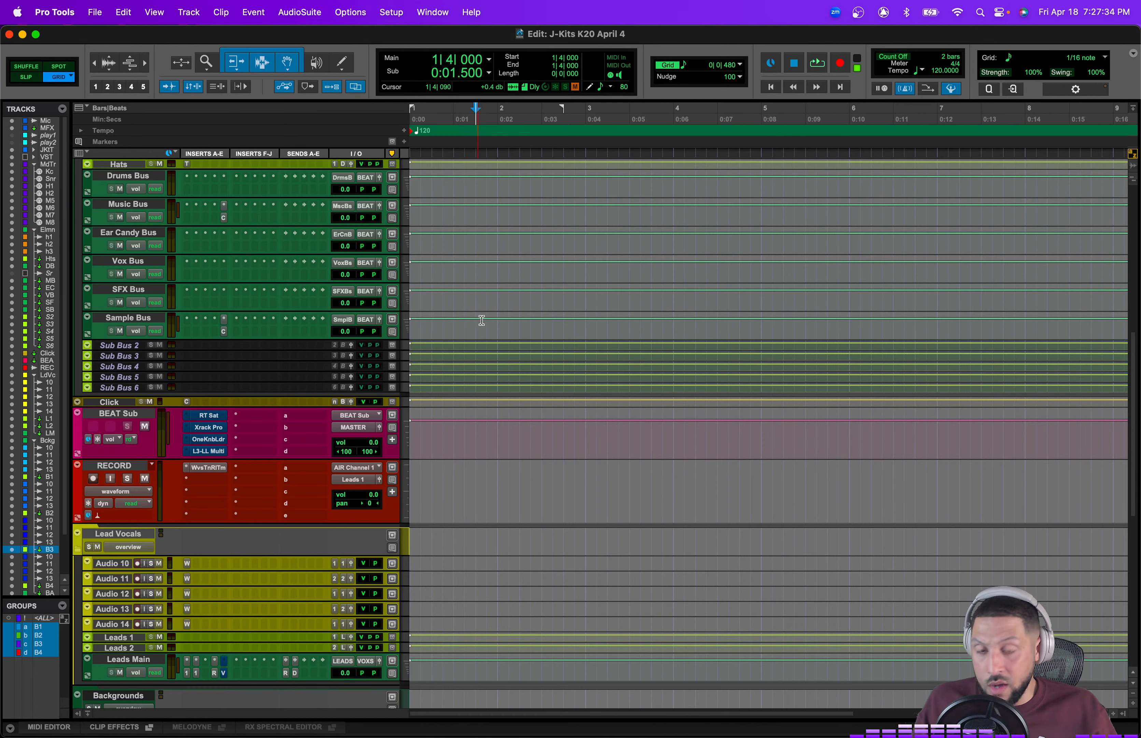
key(super+z)
scroll(495, 321, up, 2)
scroll(495, 322, up, 5)
click(550, 464)
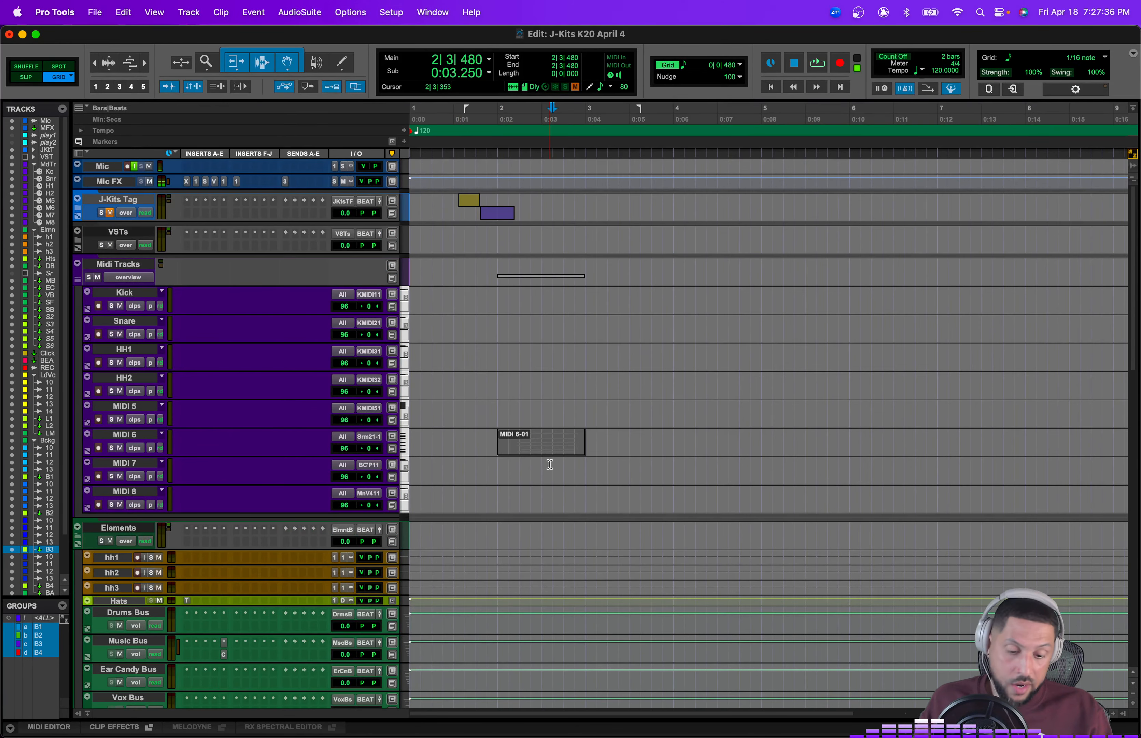
Step: Enlarge the MIDI 6 track to display the notes inside the MIDI 6-01 clip
key(super+bracketright)
click(636, 450)
key(super+m)
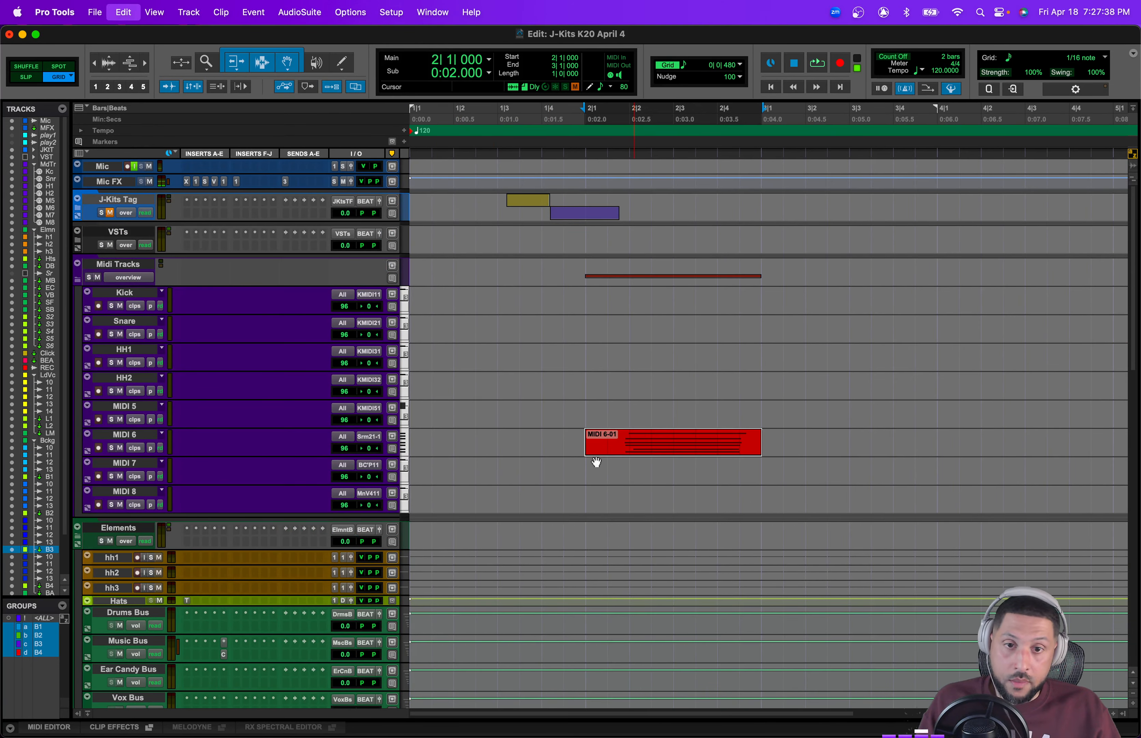
click(456, 448)
click(404, 441)
click(427, 467)
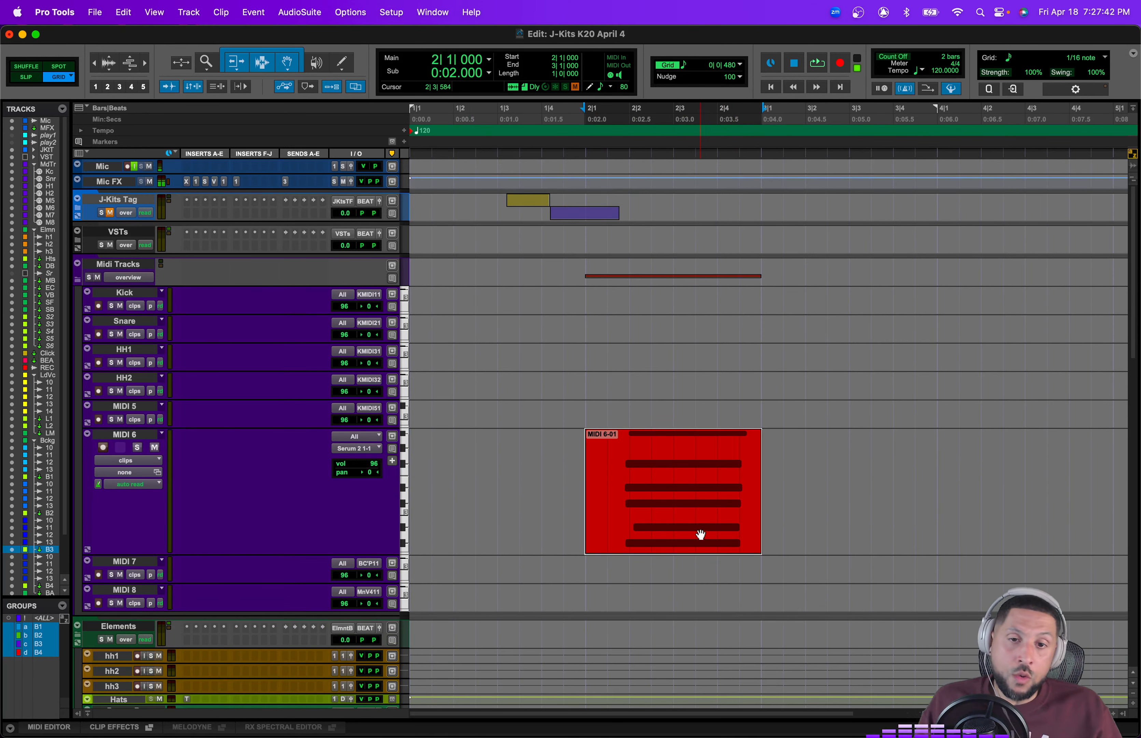
key(alt+0)
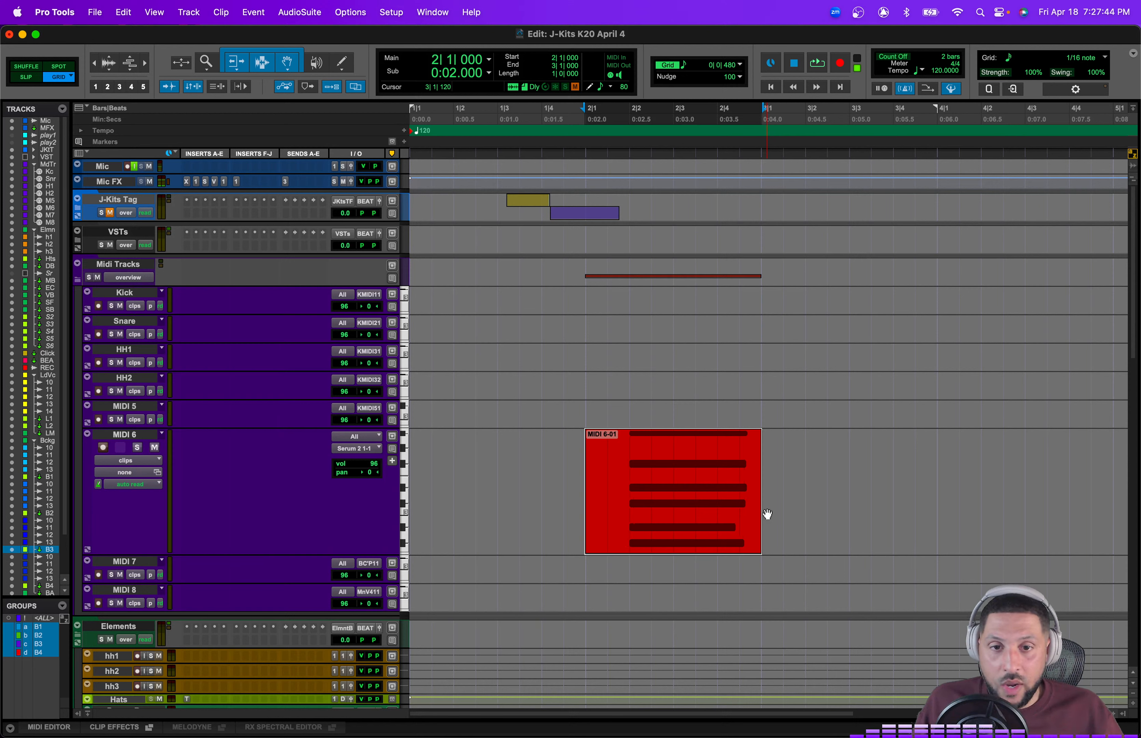
click(789, 453)
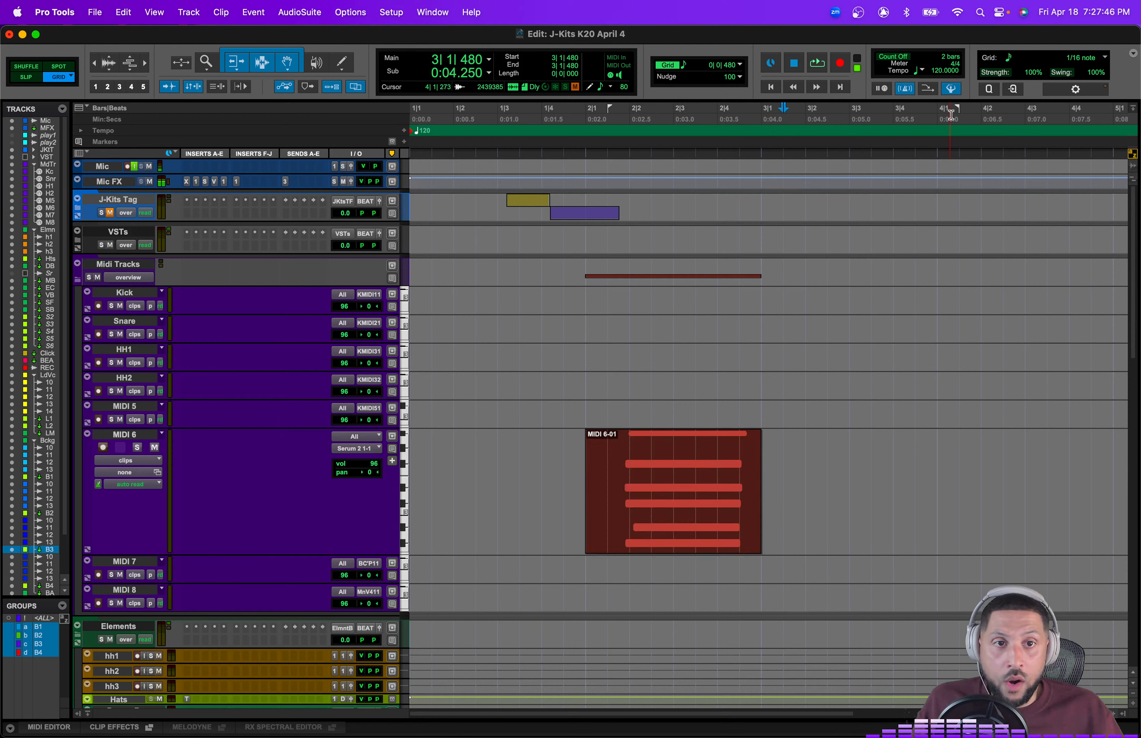
Step: Open the Quantize event operation settings and look through the quantize grid options
click(1014, 90)
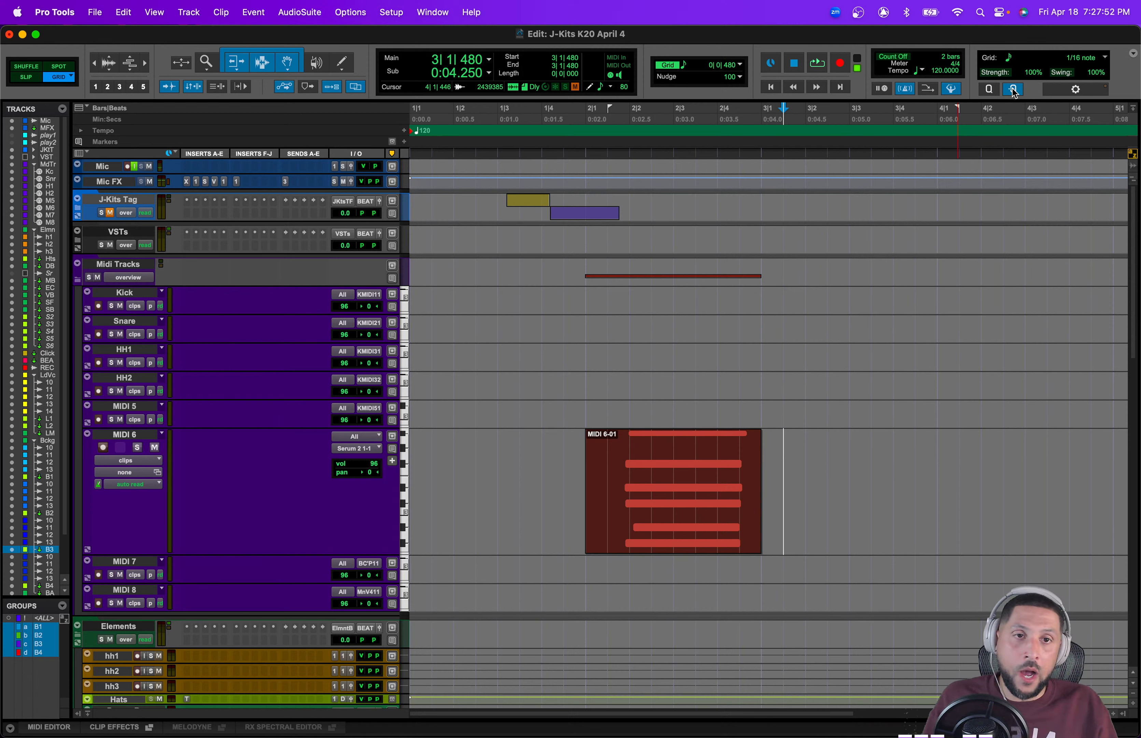
click(1014, 90)
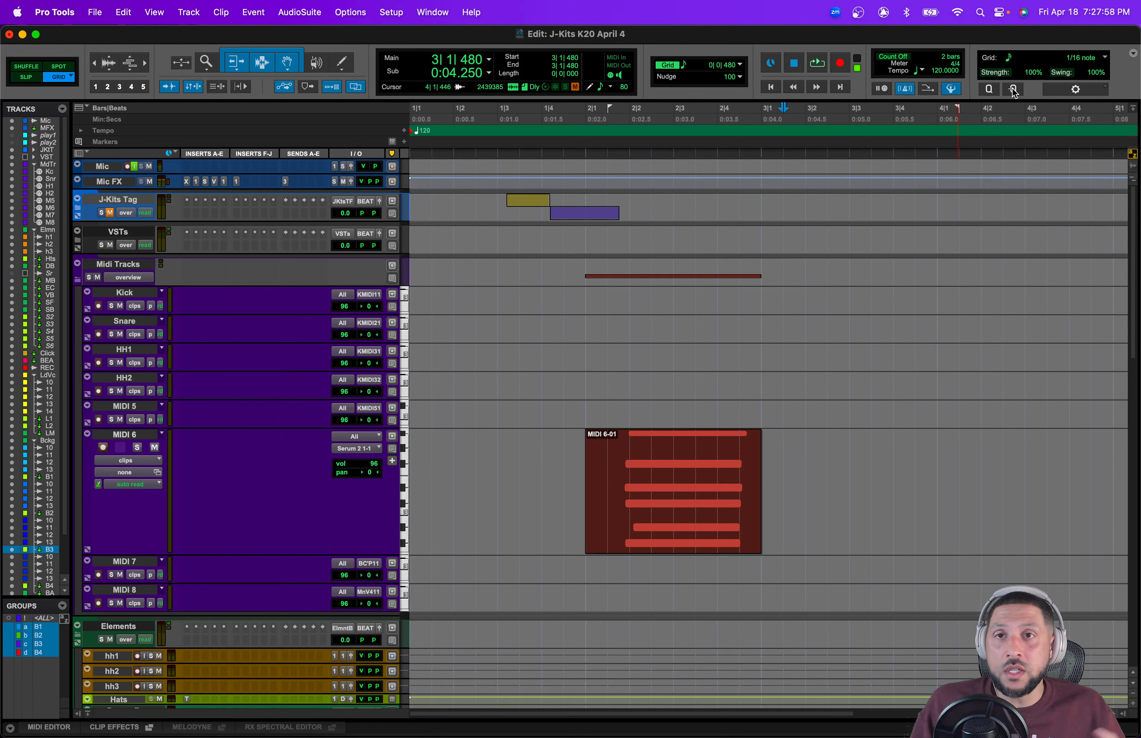
click(1074, 90)
drag(213, 70, 912, 117)
click(846, 225)
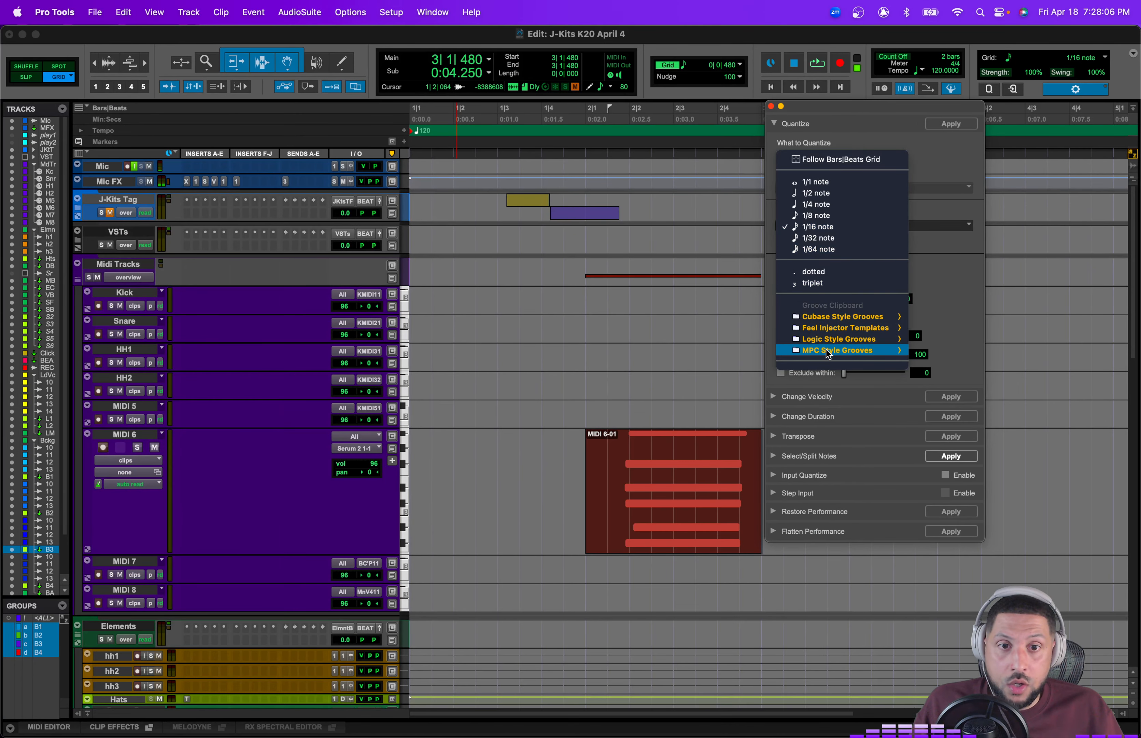
mouse_move(844, 317)
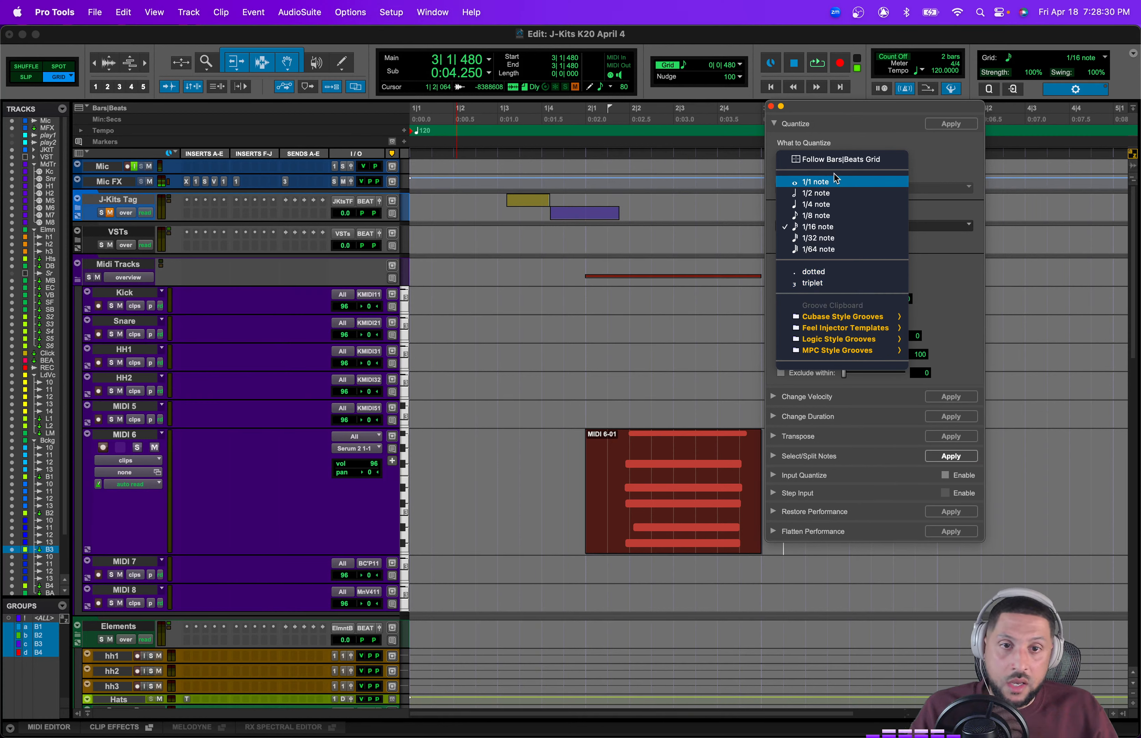
click(948, 318)
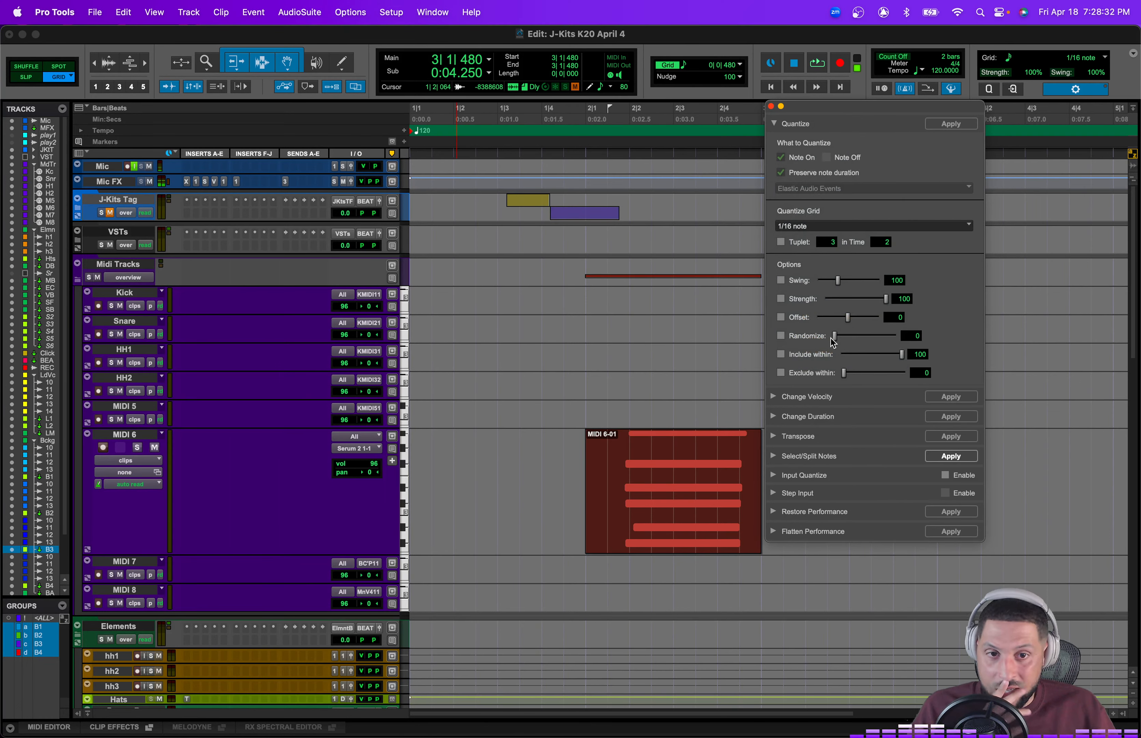
Step: Try the Randomize quantize option at 7, return it to 0 and close the window
drag(830, 337, 837, 337)
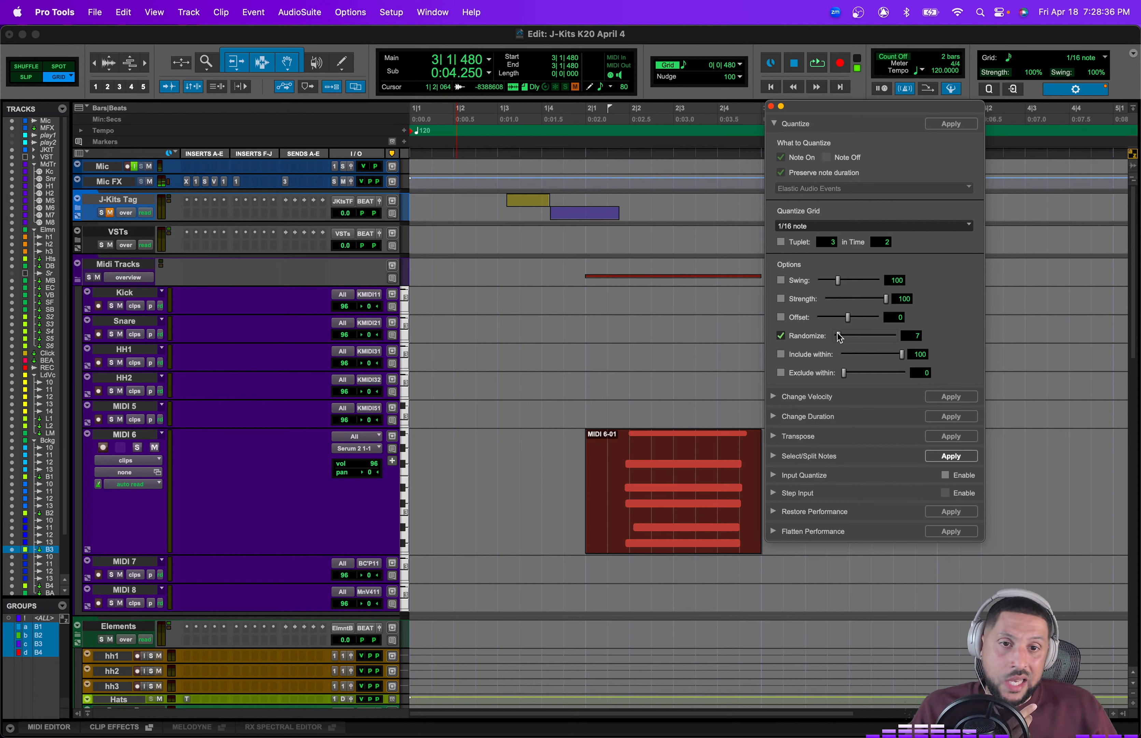
drag(840, 339, 818, 327)
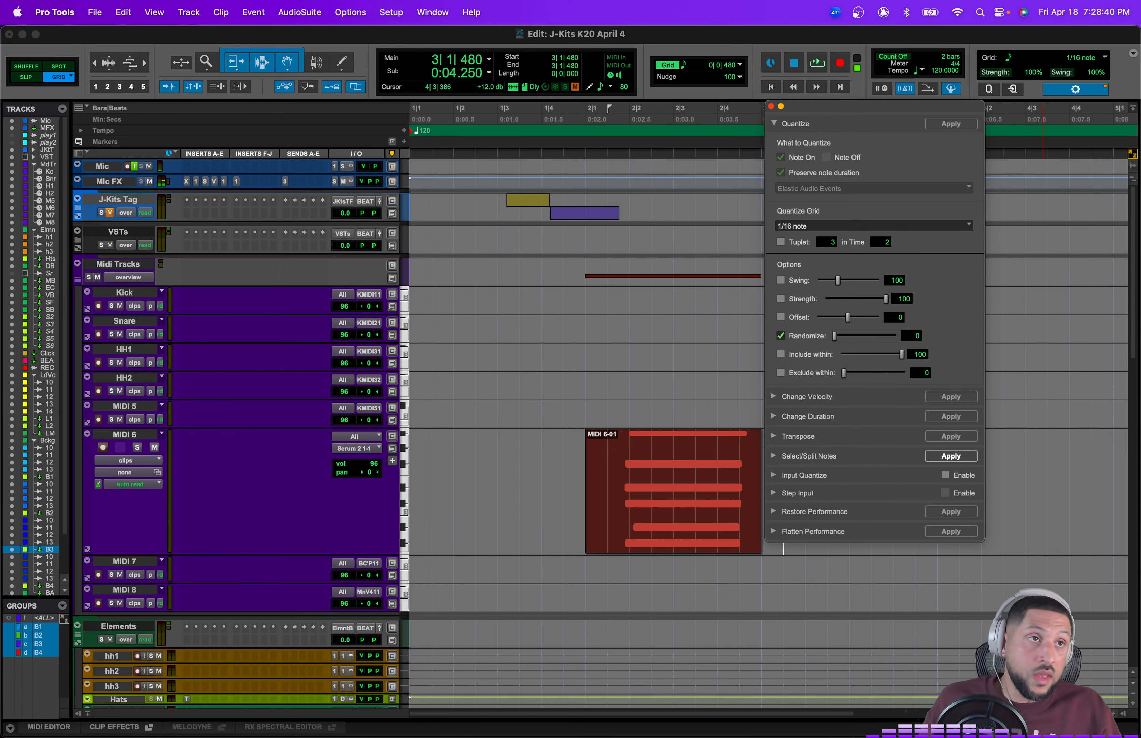
click(771, 106)
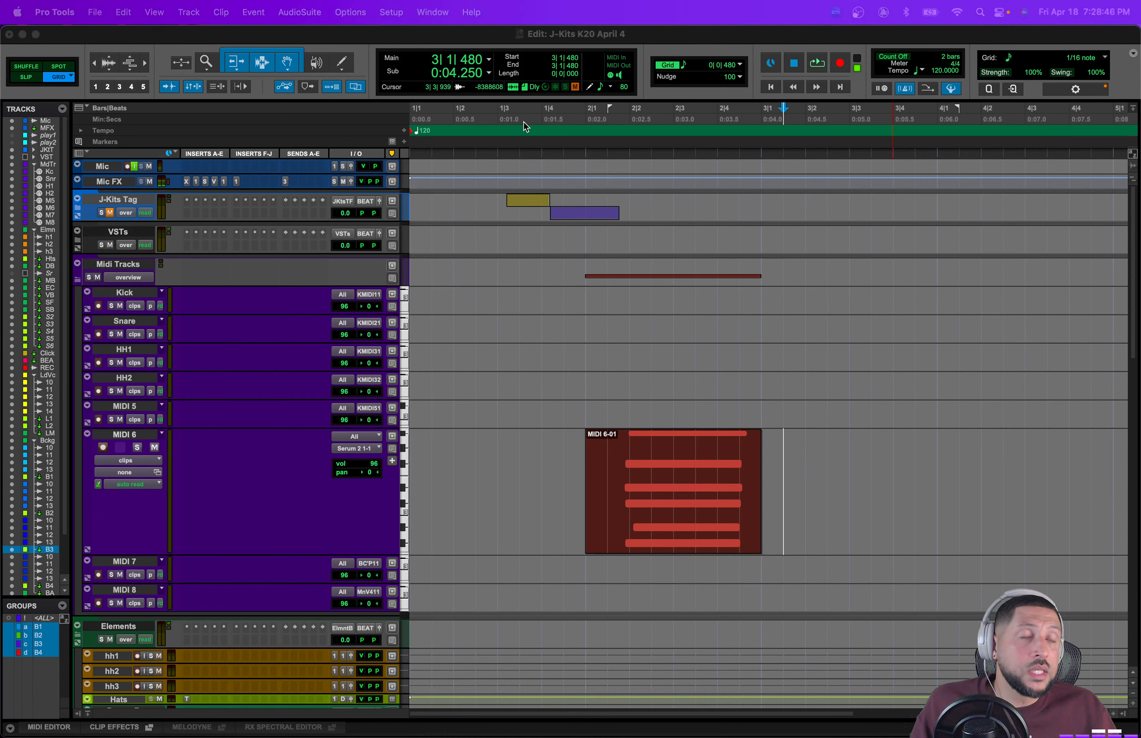
Step: Open the Keyboard Shortcuts window, examine its layout and tag filters, then cancel it
click(612, 41)
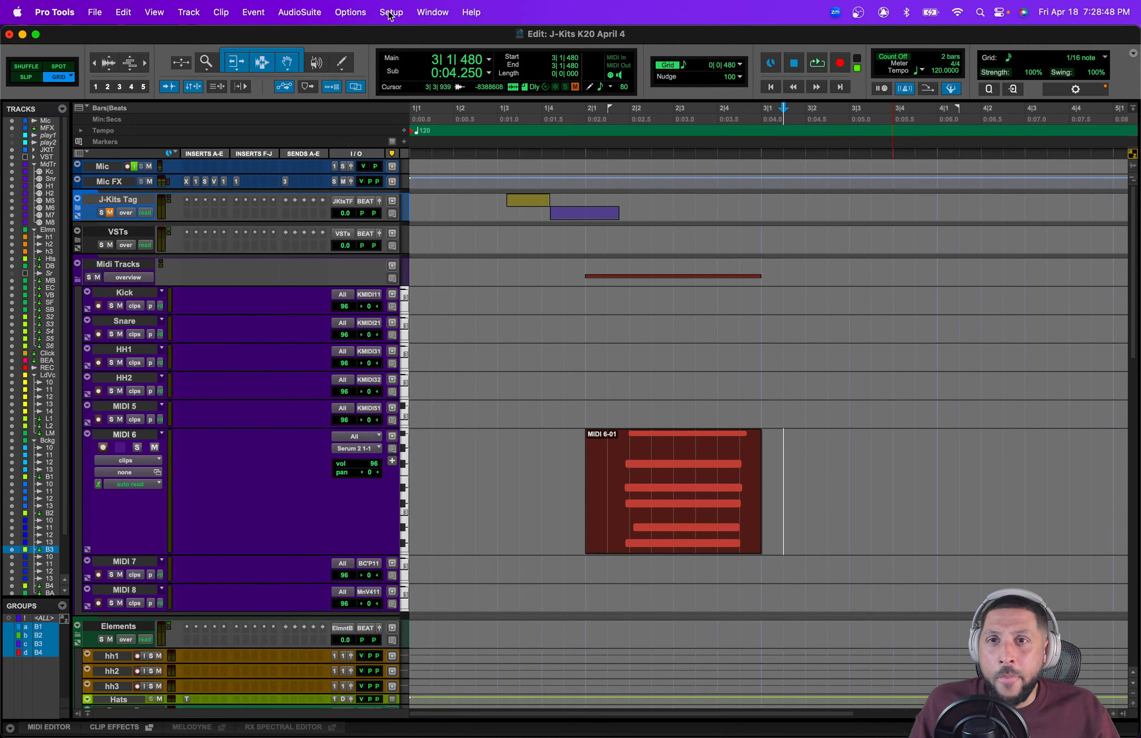
click(391, 13)
click(435, 245)
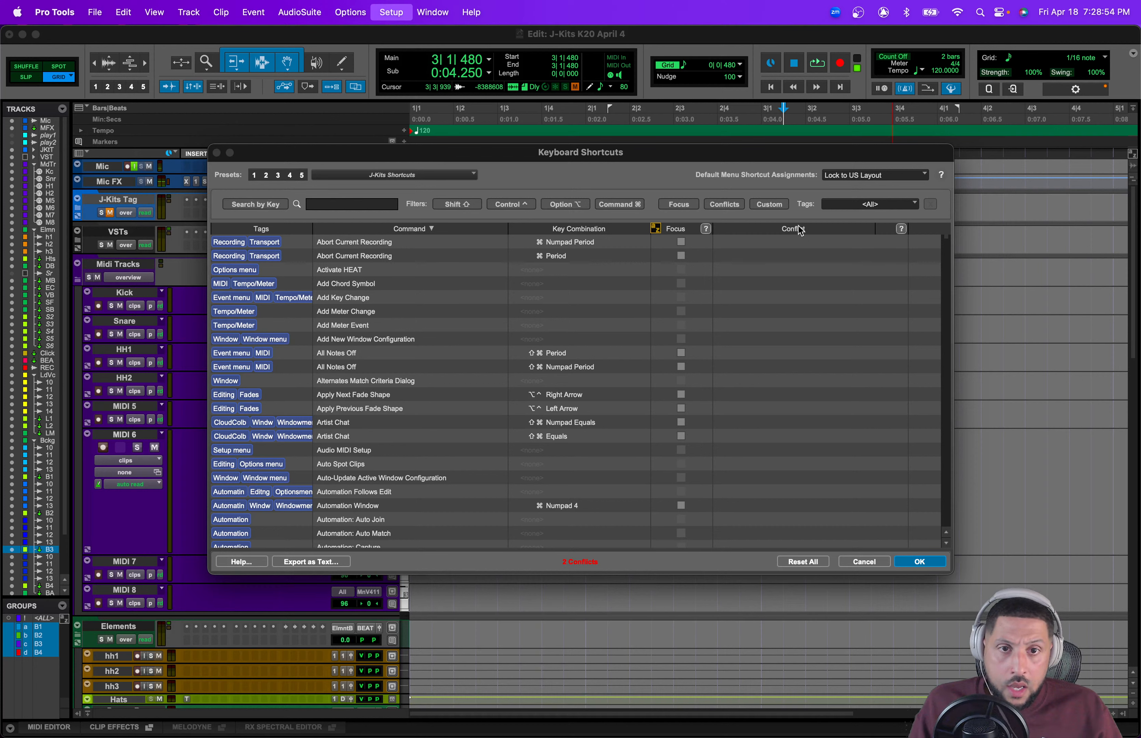
click(895, 178)
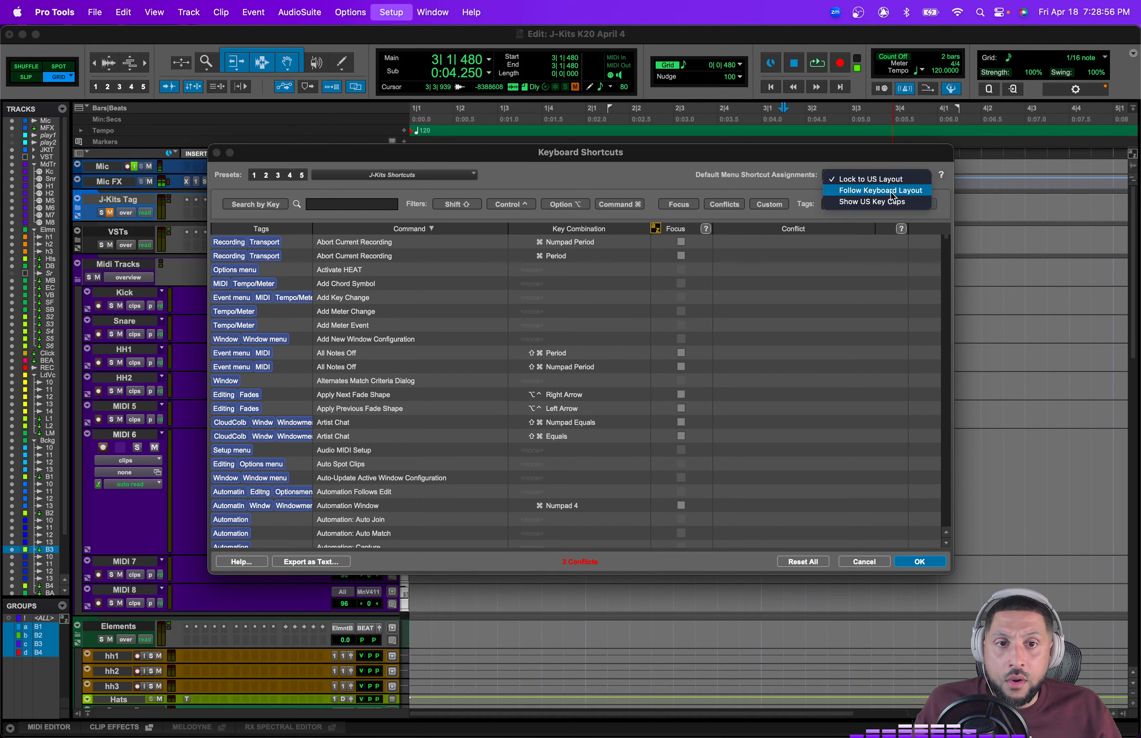
click(774, 193)
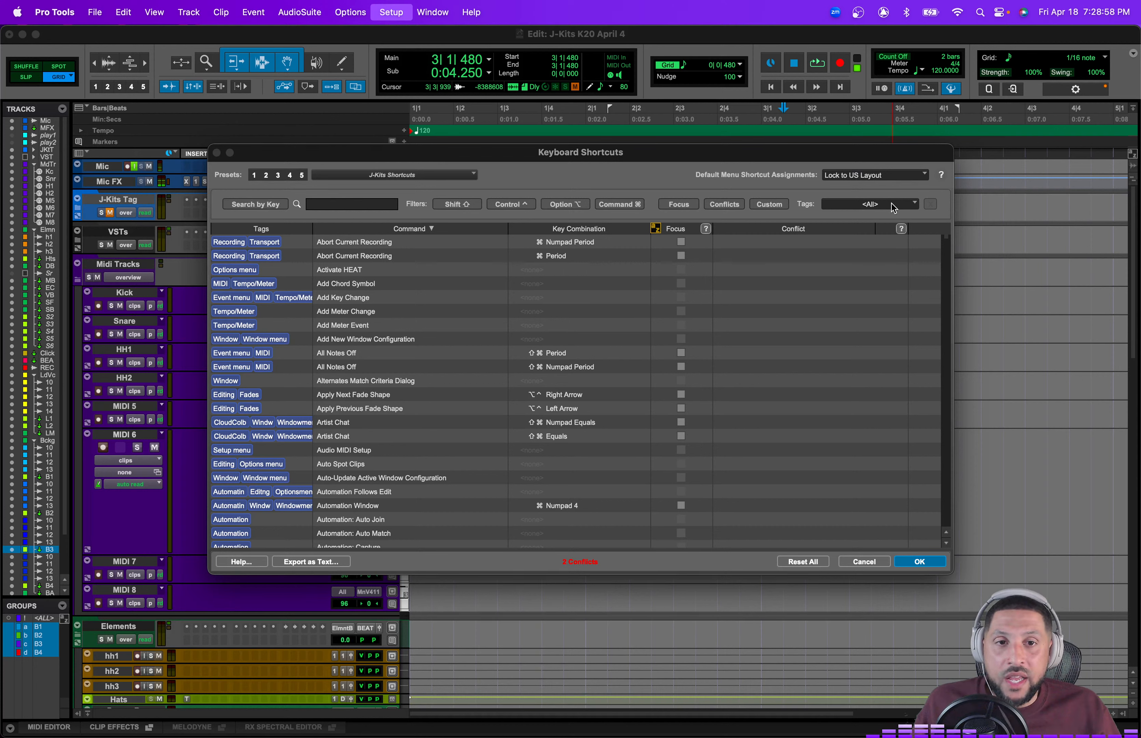
click(916, 207)
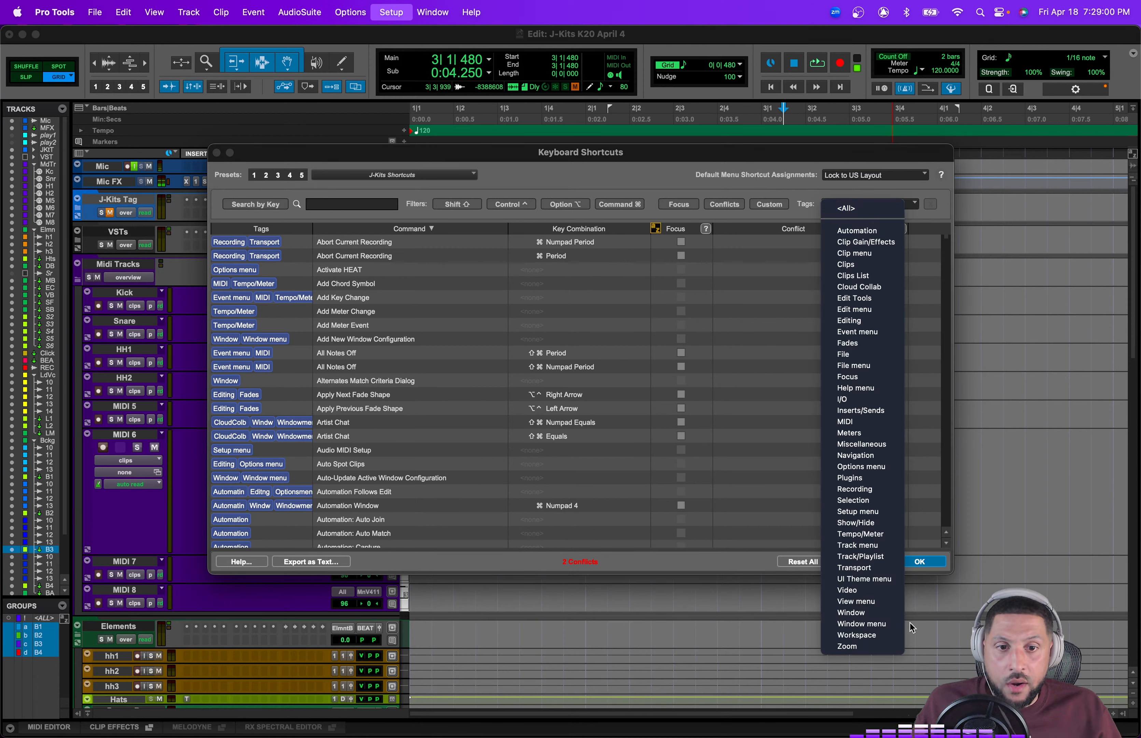
click(773, 248)
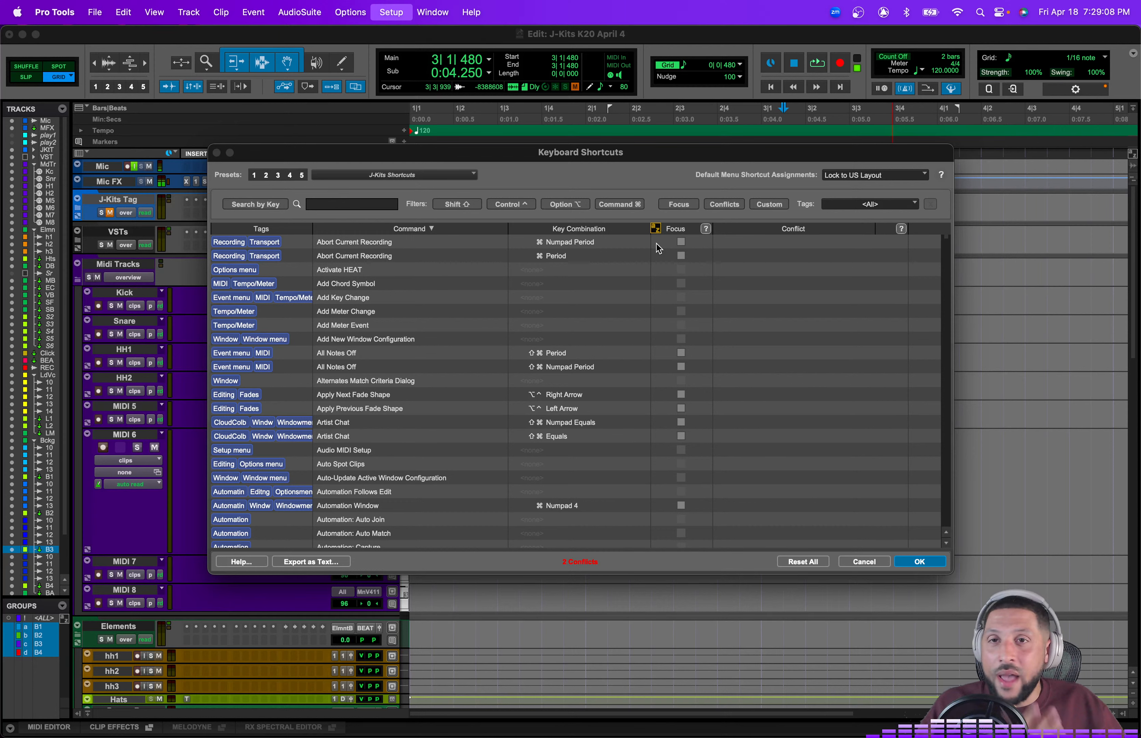
click(865, 562)
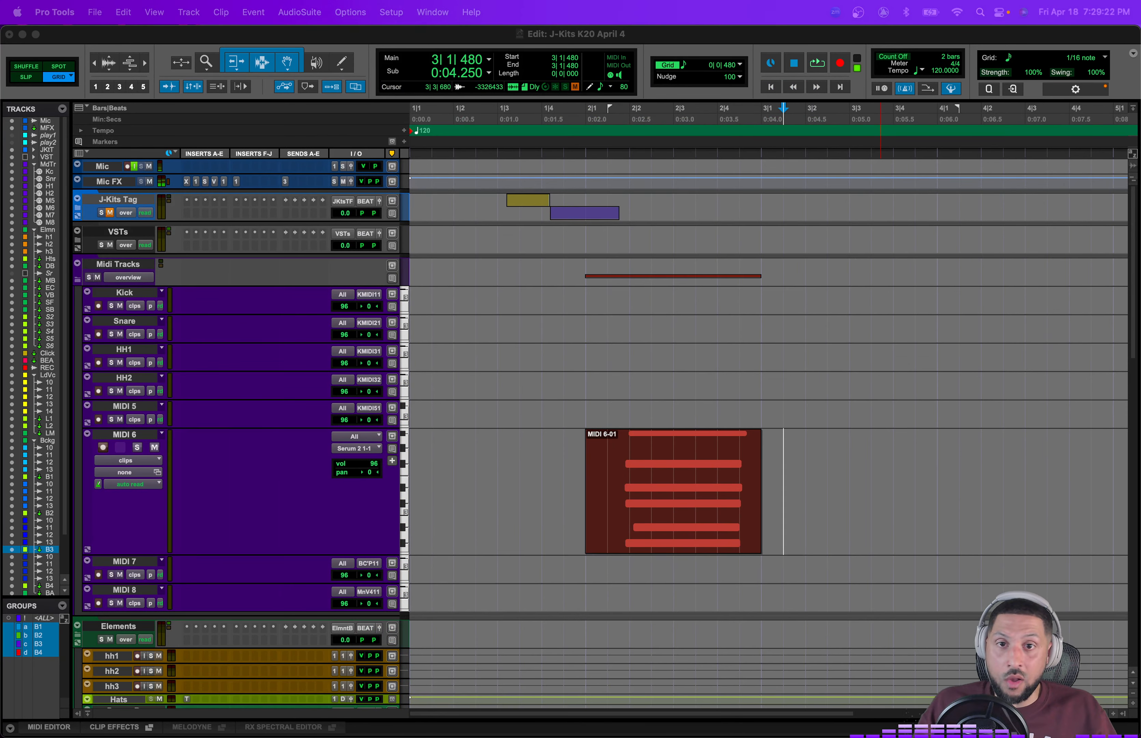
Step: Toggle between the Edit and Mix windows
click(589, 349)
key(alt+t)
key(alt+t)
key(alt+t)
key(alt+t)
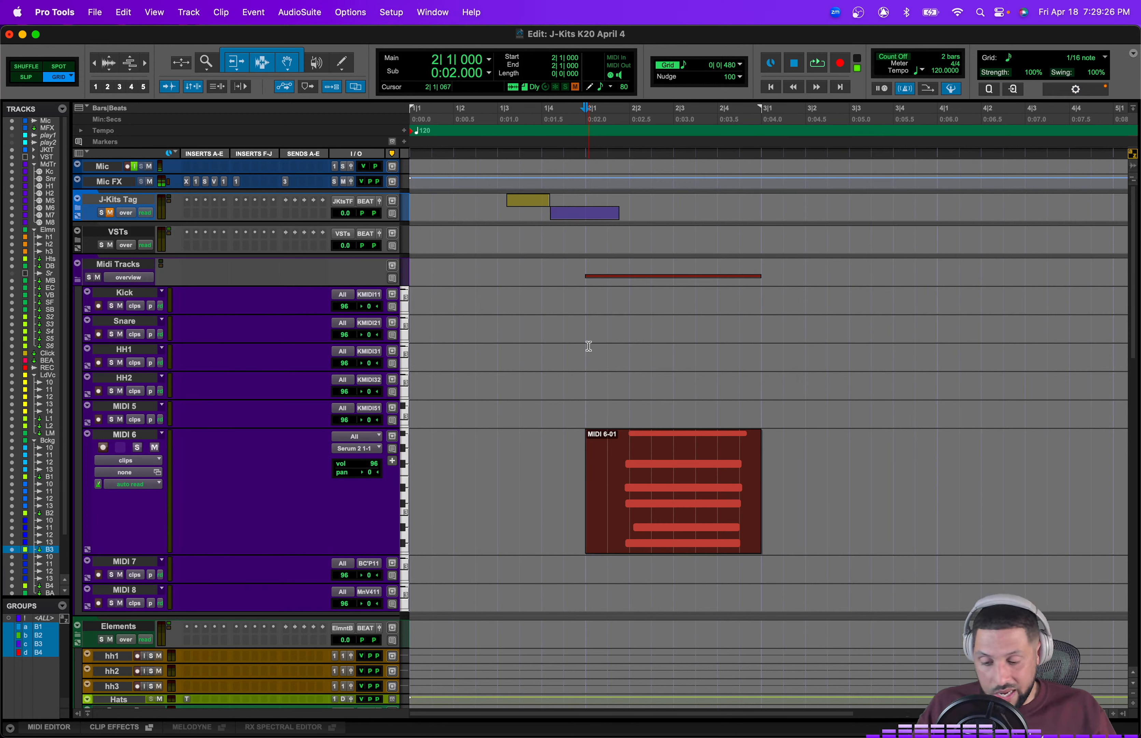
key(super+equal)
key(super+equal)
key(super+equal)
key(super+equal)
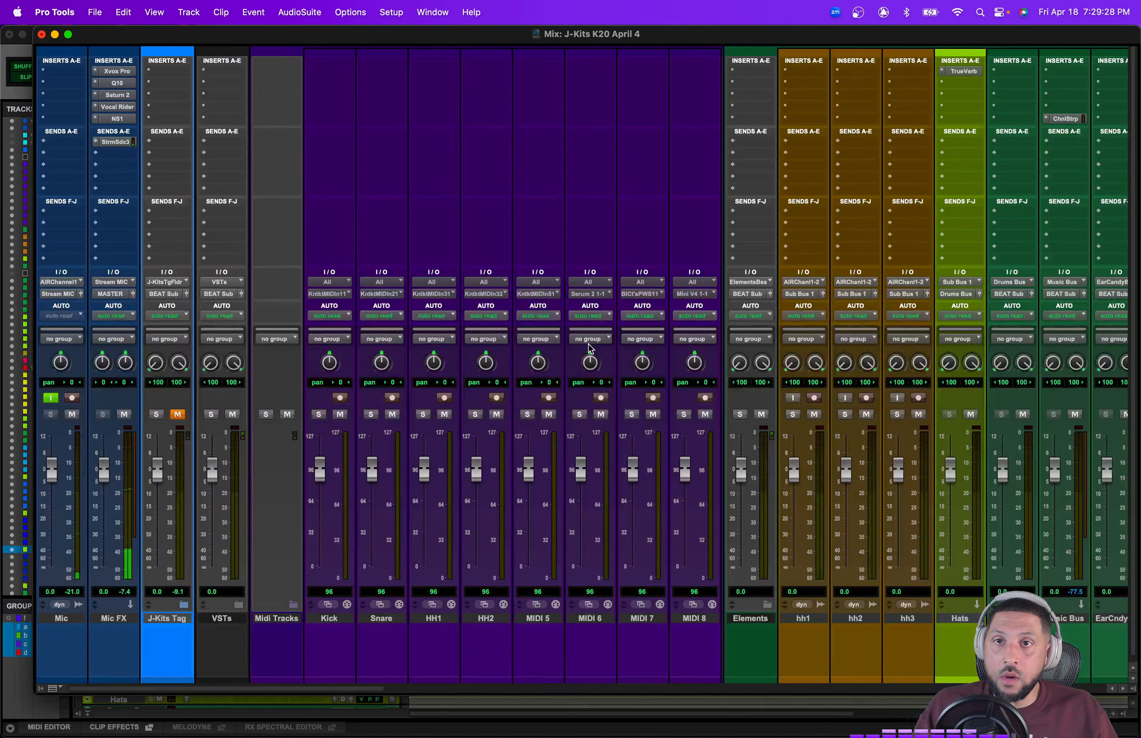
key(t)
key(t)
key(t)
key(r)
key(r)
key(r)
key(r)
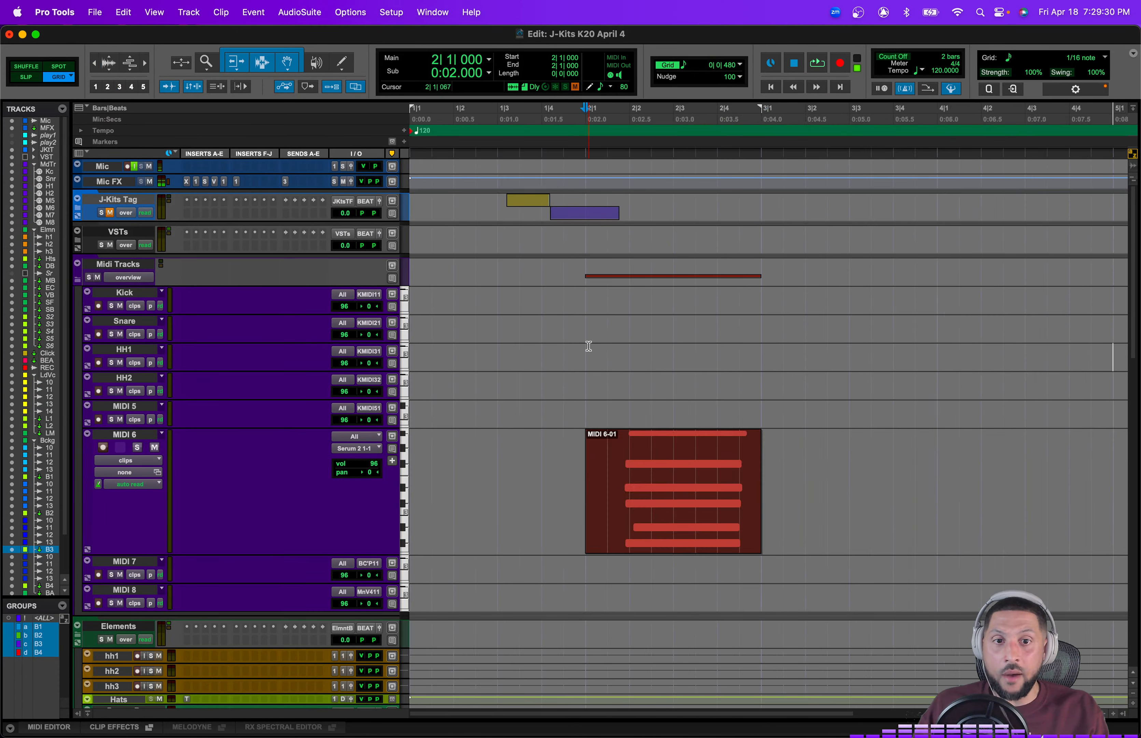
key(t)
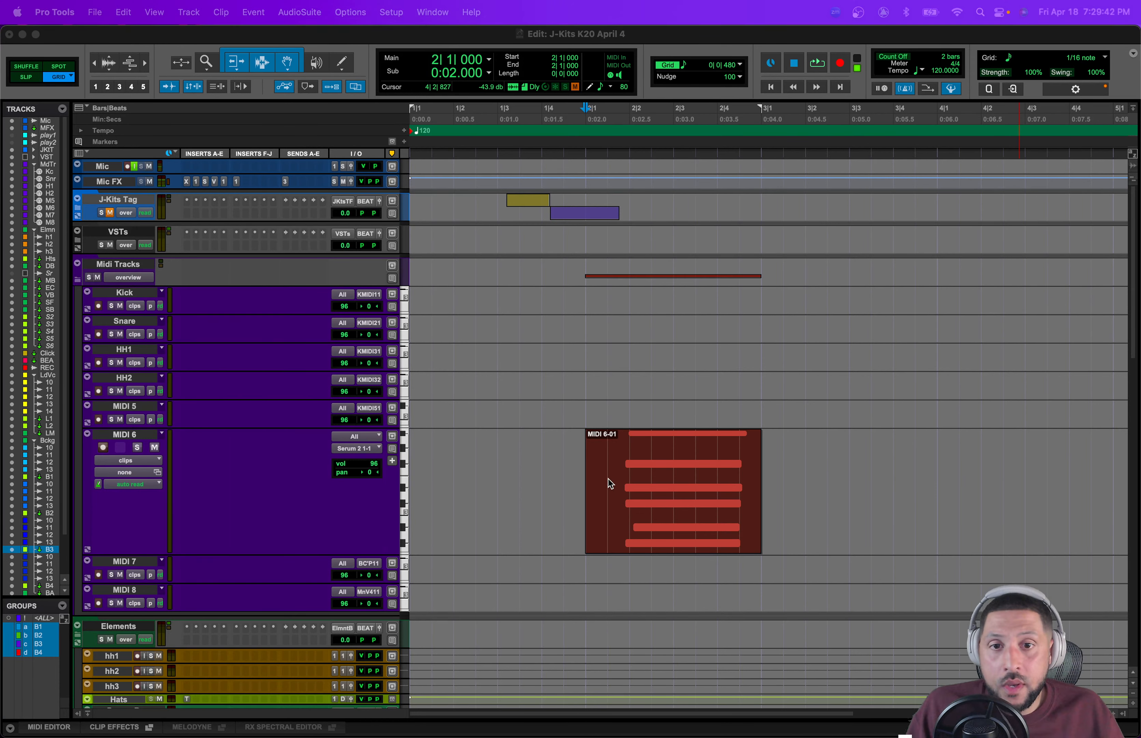
Step: Open the Workspace browser, reposition it, and close it again
click(684, 43)
key(alt+i)
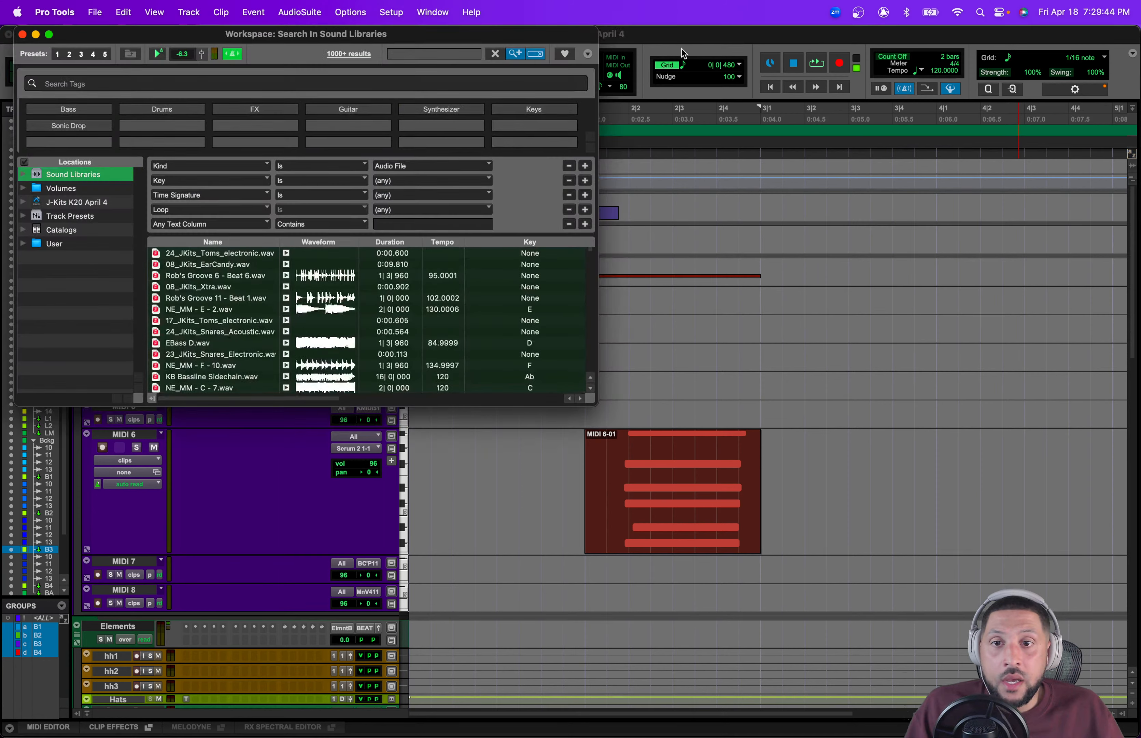
drag(488, 43, 1048, 183)
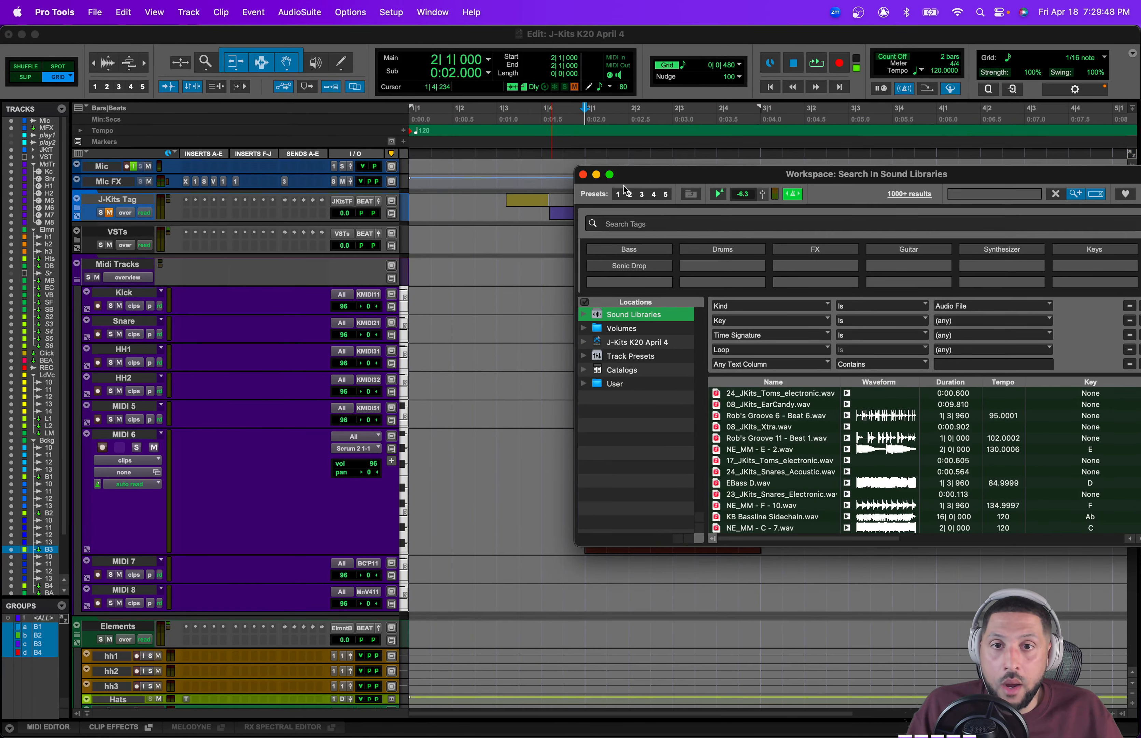
click(584, 174)
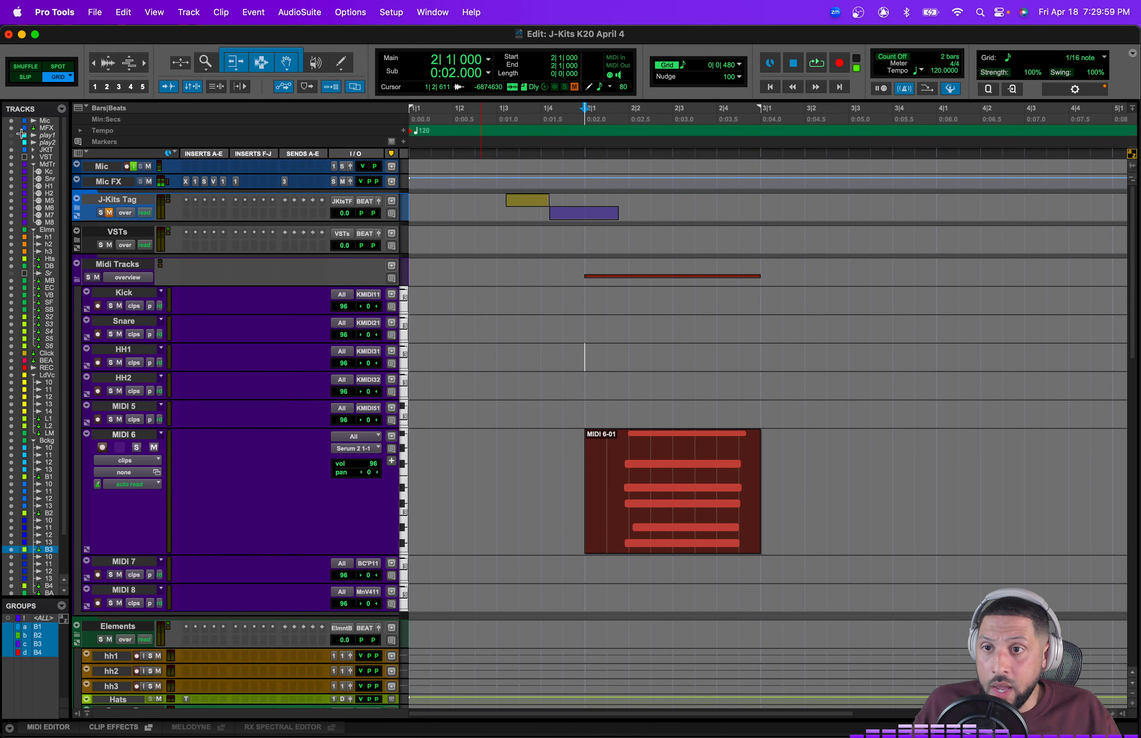
Step: Unhide the play 2 track and select it
click(11, 142)
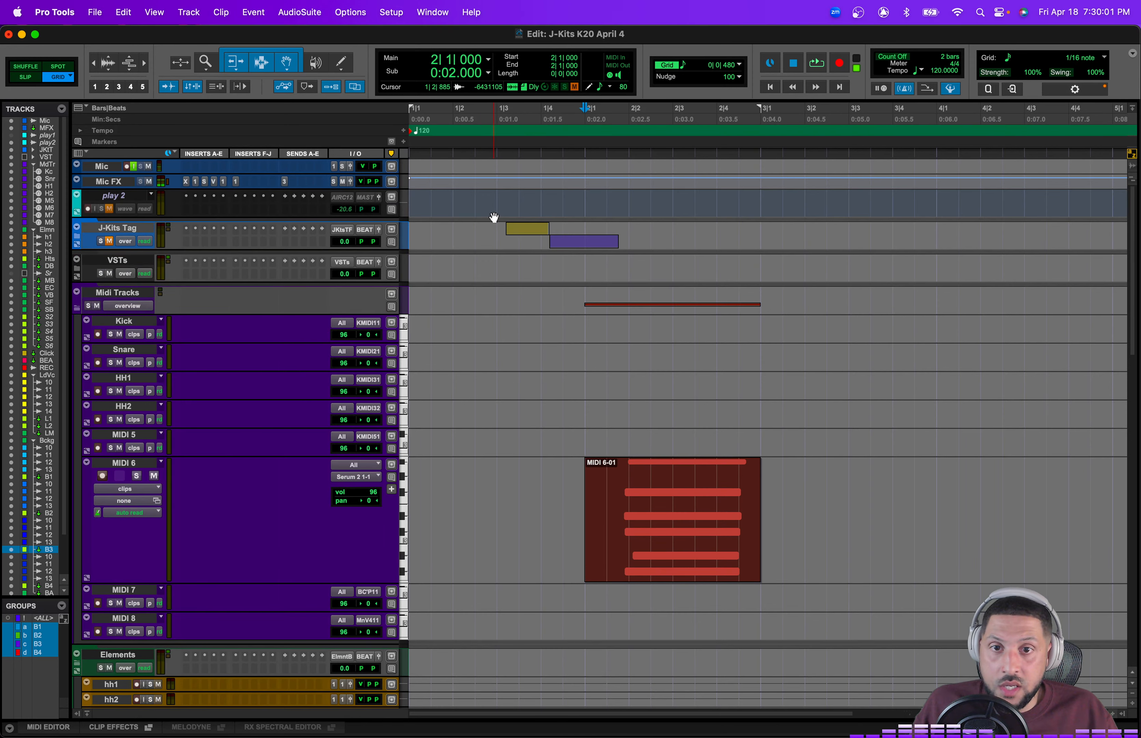
right_click(134, 194)
click(172, 213)
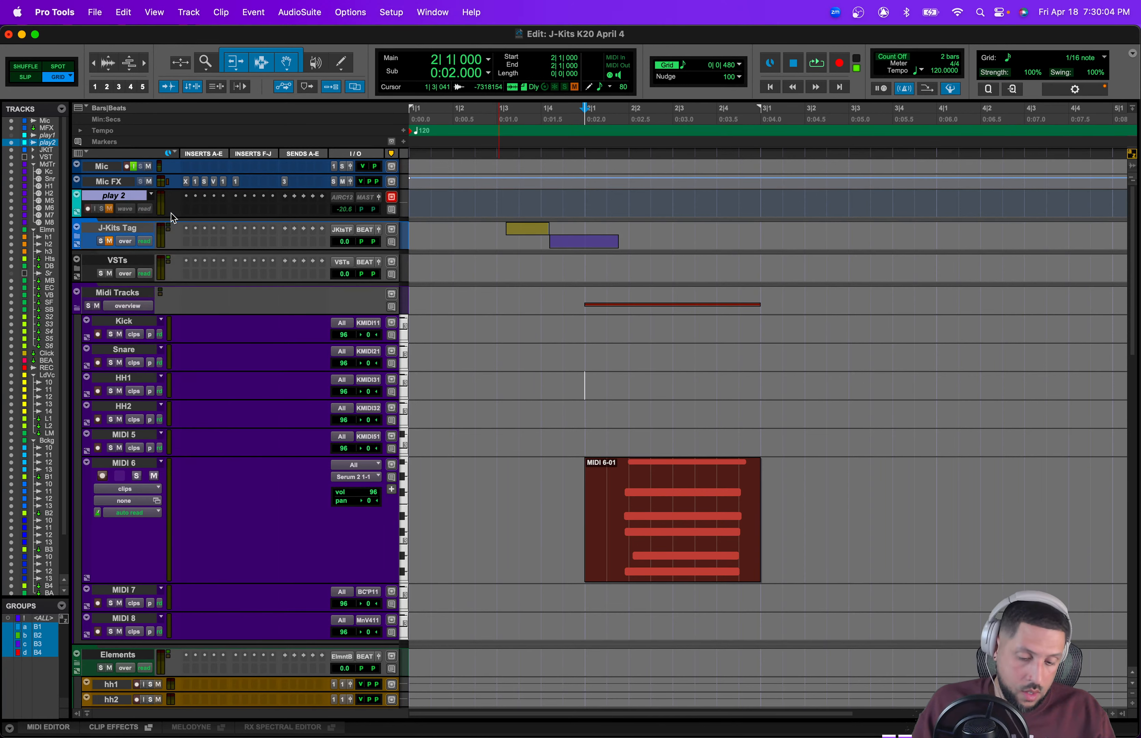
Step: Move the J-Kits US 1 NEW (BPM104) ruff clip on the play 2 track earlier toward the session start
key(super+bracketleft)
key(super+bracketleft)
key(super+bracketleft)
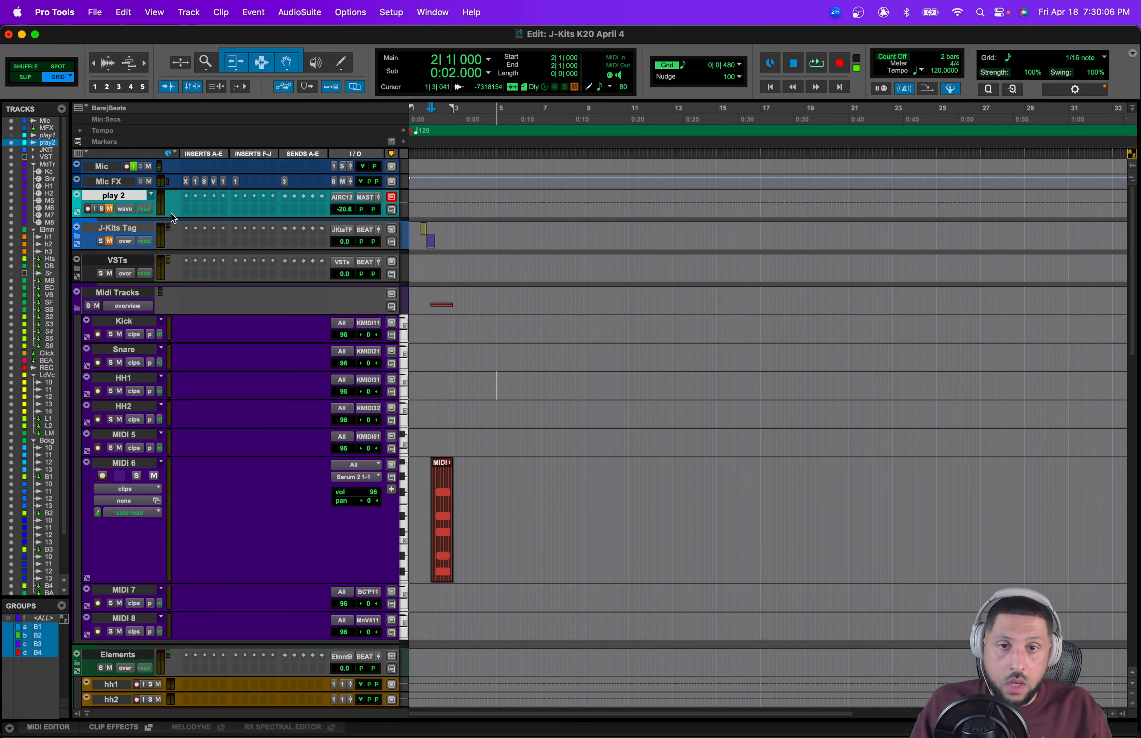
scroll(500, 308, right, 10)
drag(933, 211, 482, 211)
click(546, 201)
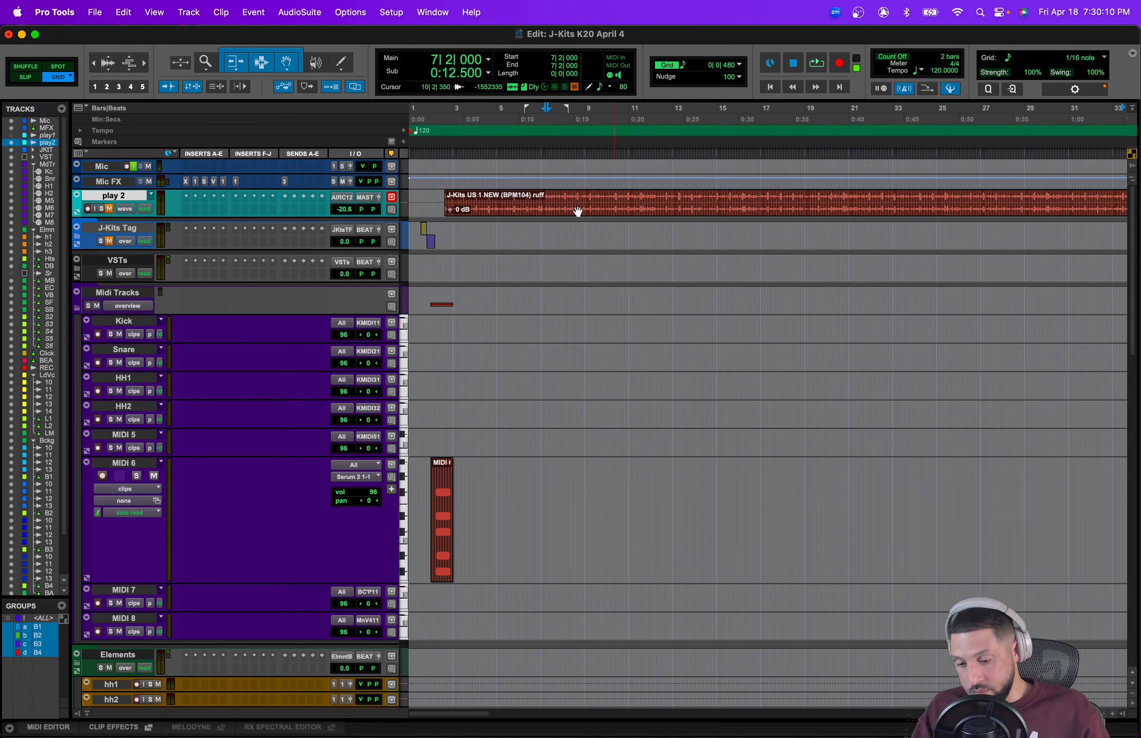
Step: Split the J-Kits US 1 NEW (BPM104) ruff clip on play 2 and delete the portion after the split
click(494, 201)
key(b)
drag(578, 211, 618, 211)
key(Delete)
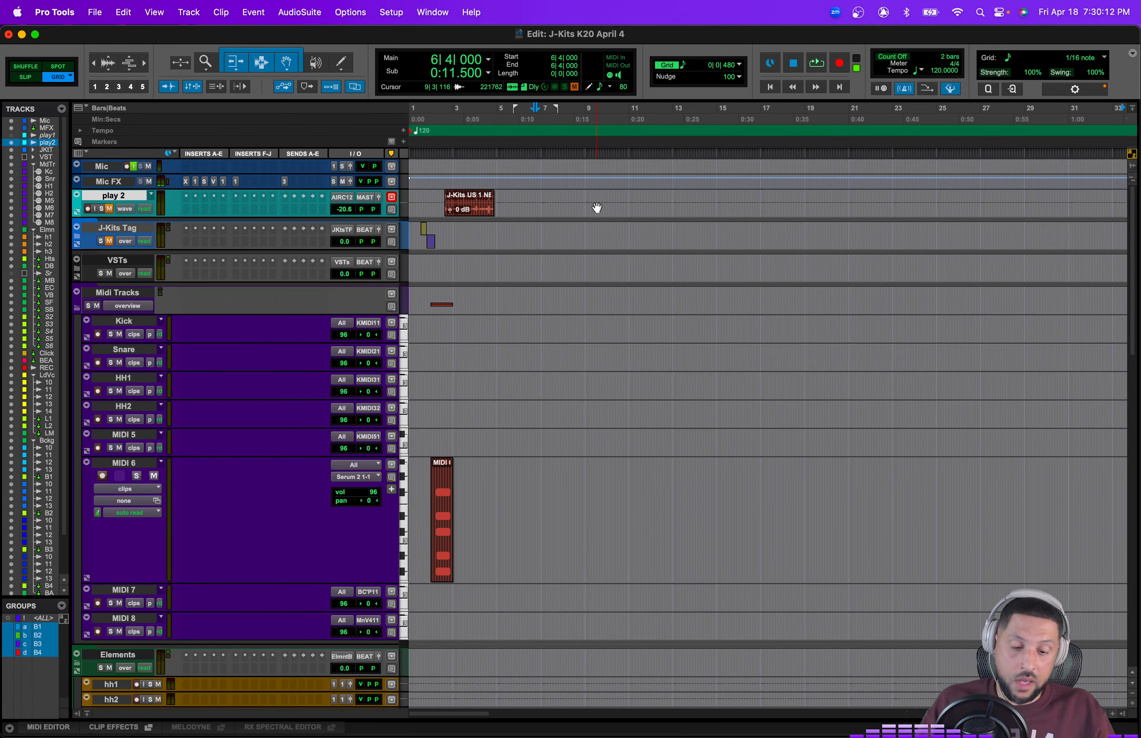
Step: Expand the VSTs folder and open the Kontakt 1 instrument plugin window, moving it over the tracks
key(super+bracketright)
key(super+bracketright)
scroll(597, 211, left, 5)
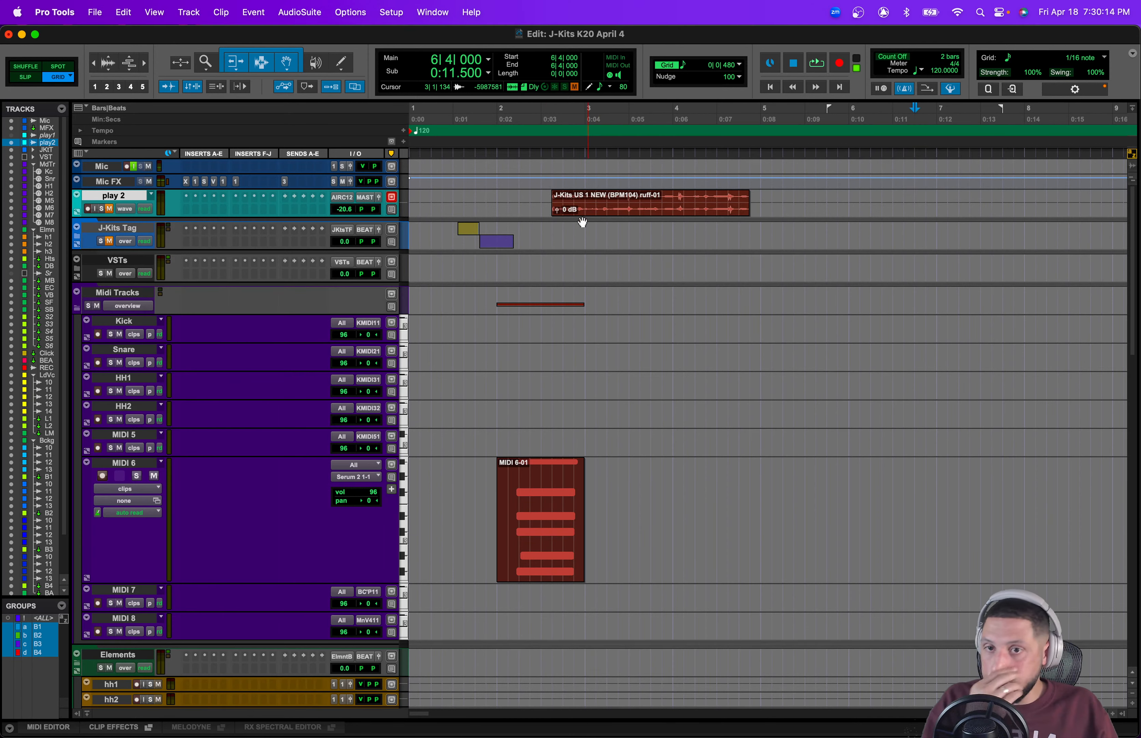
scroll(223, 523, down, 2)
scroll(220, 519, up, 2)
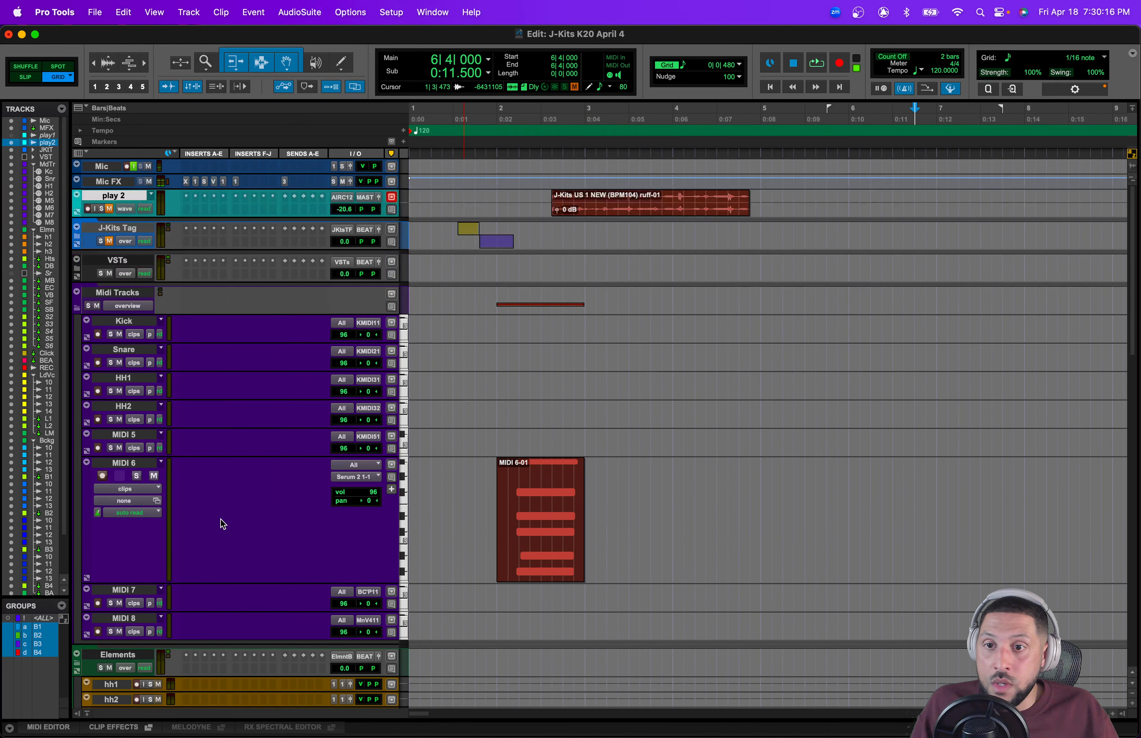
click(78, 272)
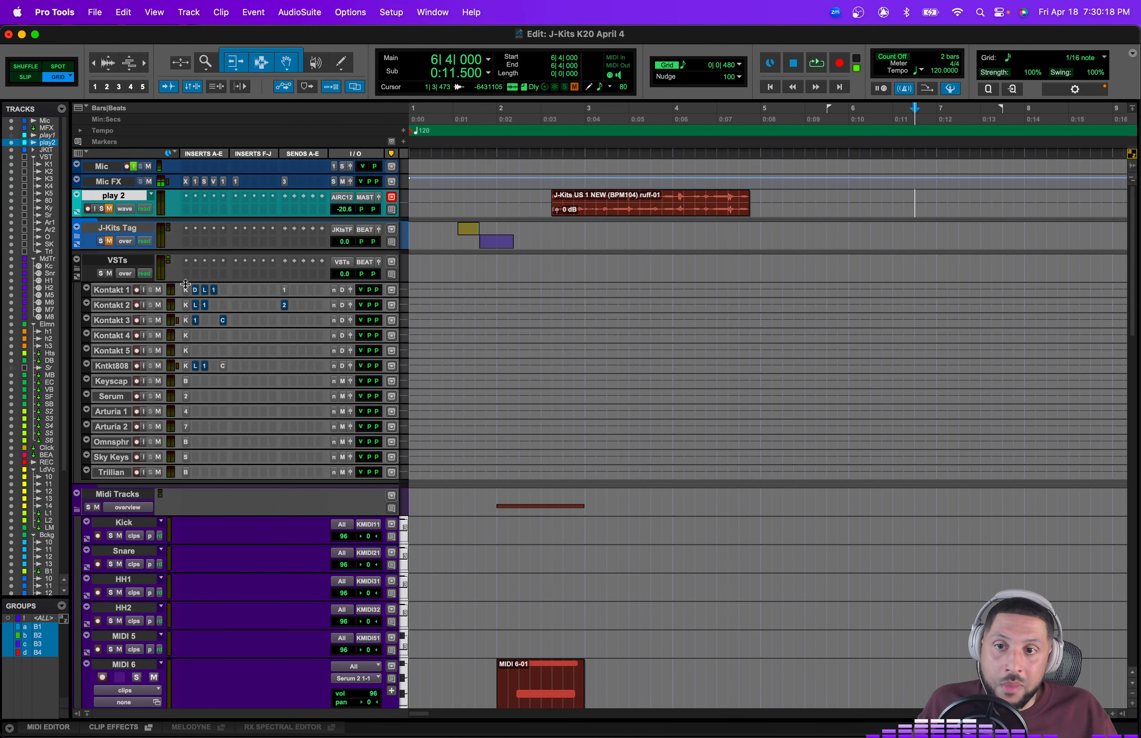
click(186, 290)
drag(638, 72, 619, 246)
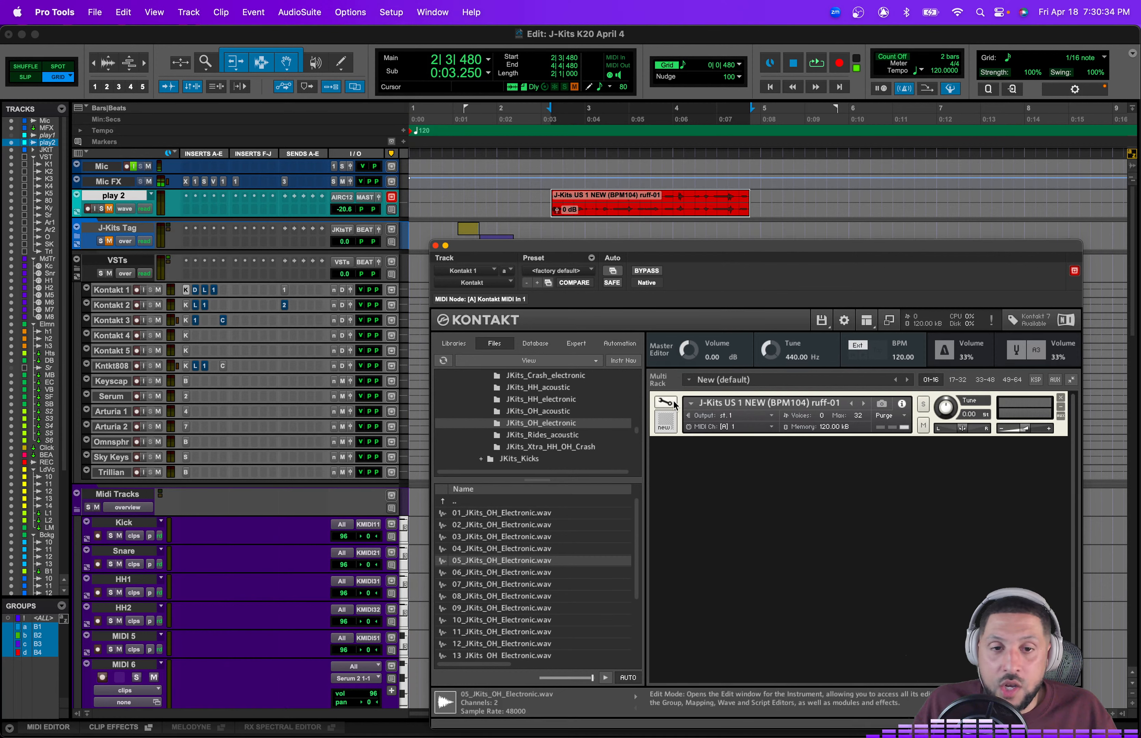
Step: Record-enable the Kick MIDI track and route its output to Kontakt 1's Kontakt MIDI In 1
click(98, 536)
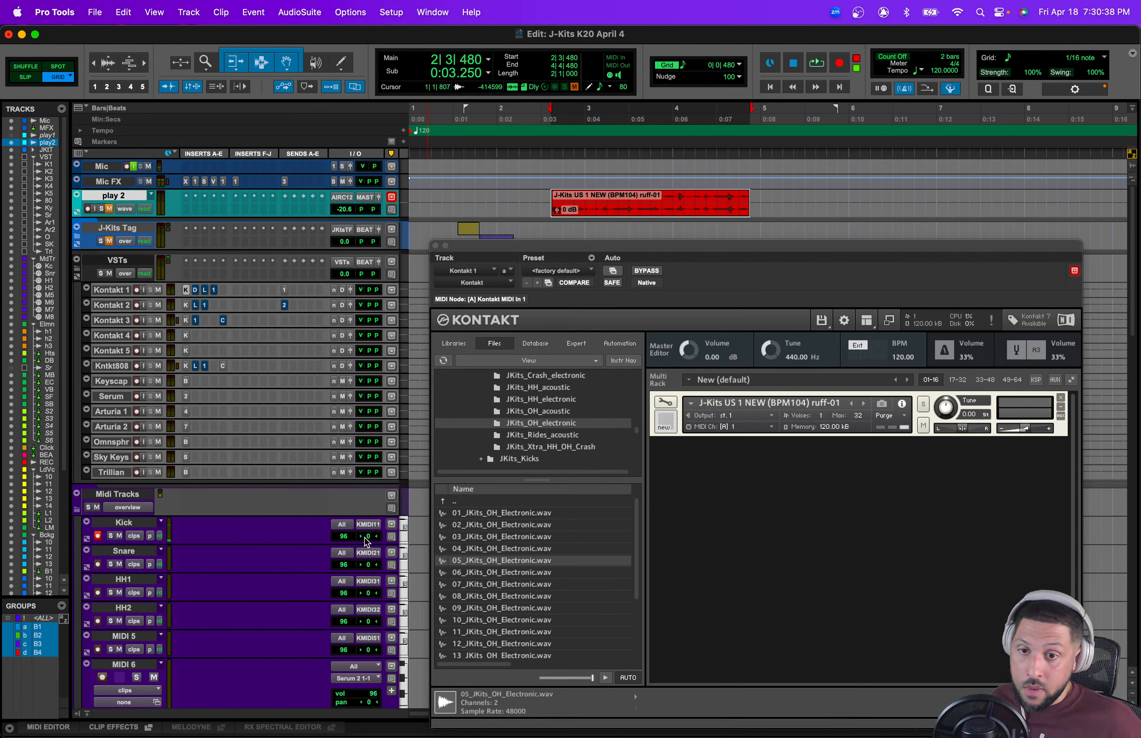
click(374, 526)
mouse_move(494, 540)
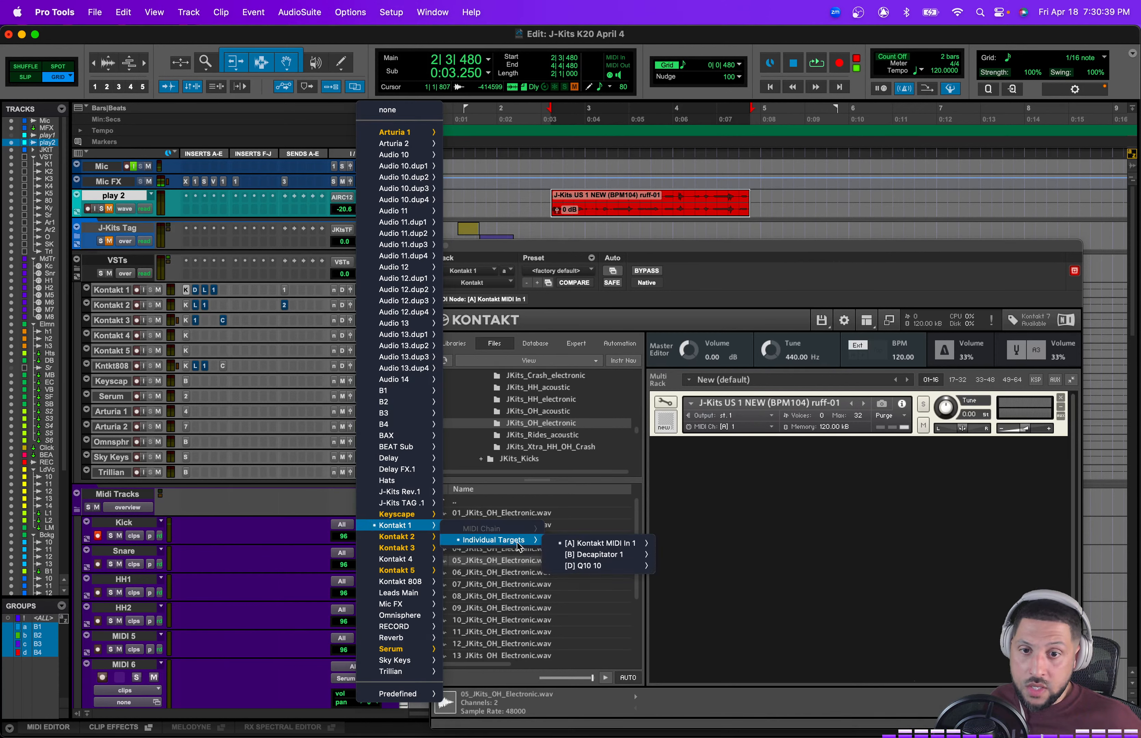
mouse_move(599, 542)
click(684, 543)
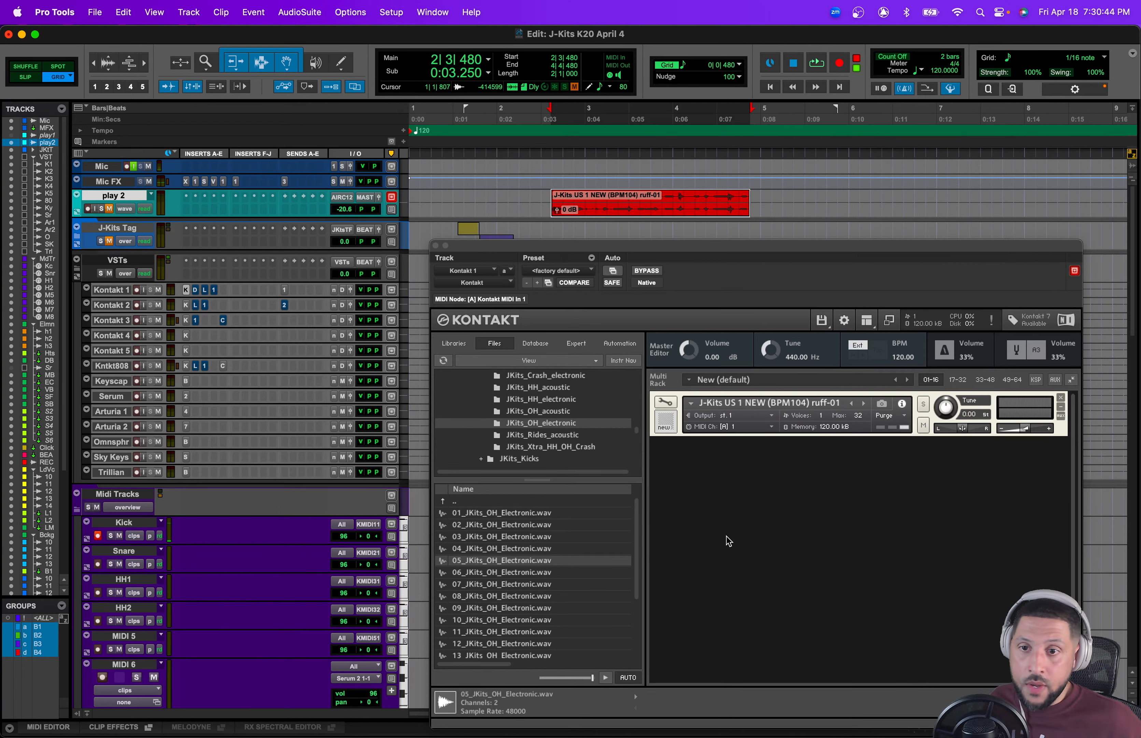
Step: Remove the J-Kits US 1 NEW instrument from the Kontakt rack and disarm the Kick track
scroll(312, 516, down, 10)
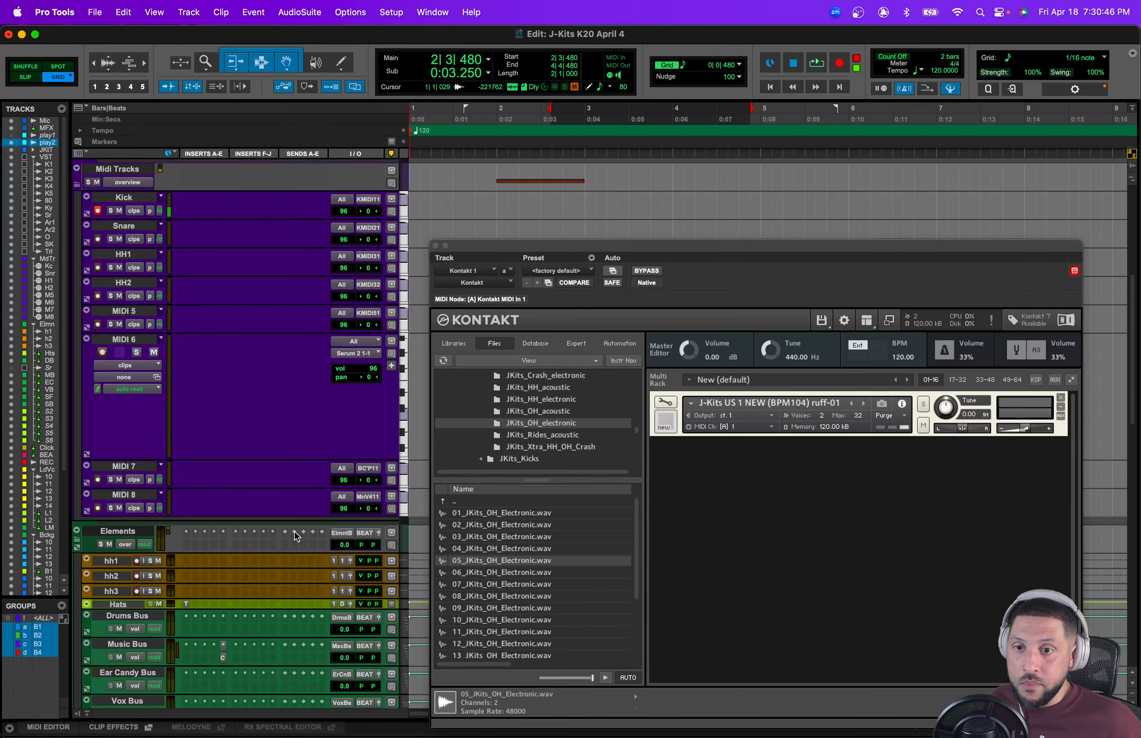
scroll(298, 532, down, 8)
scroll(295, 533, up, 20)
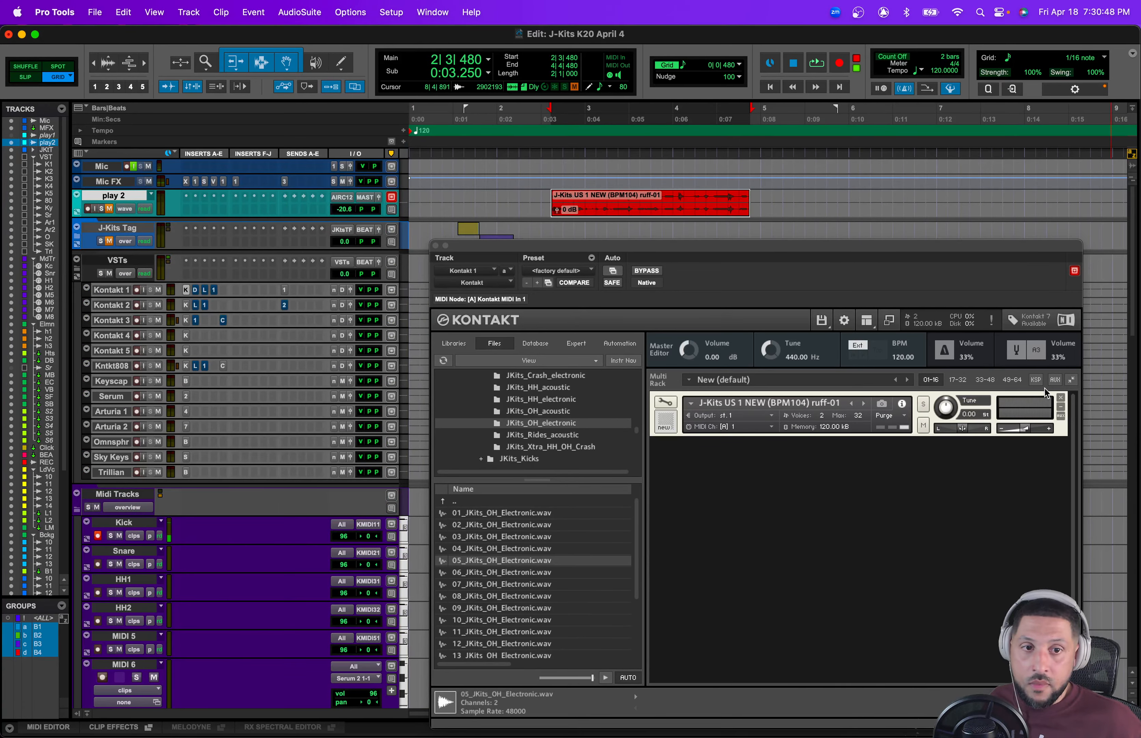
click(1061, 398)
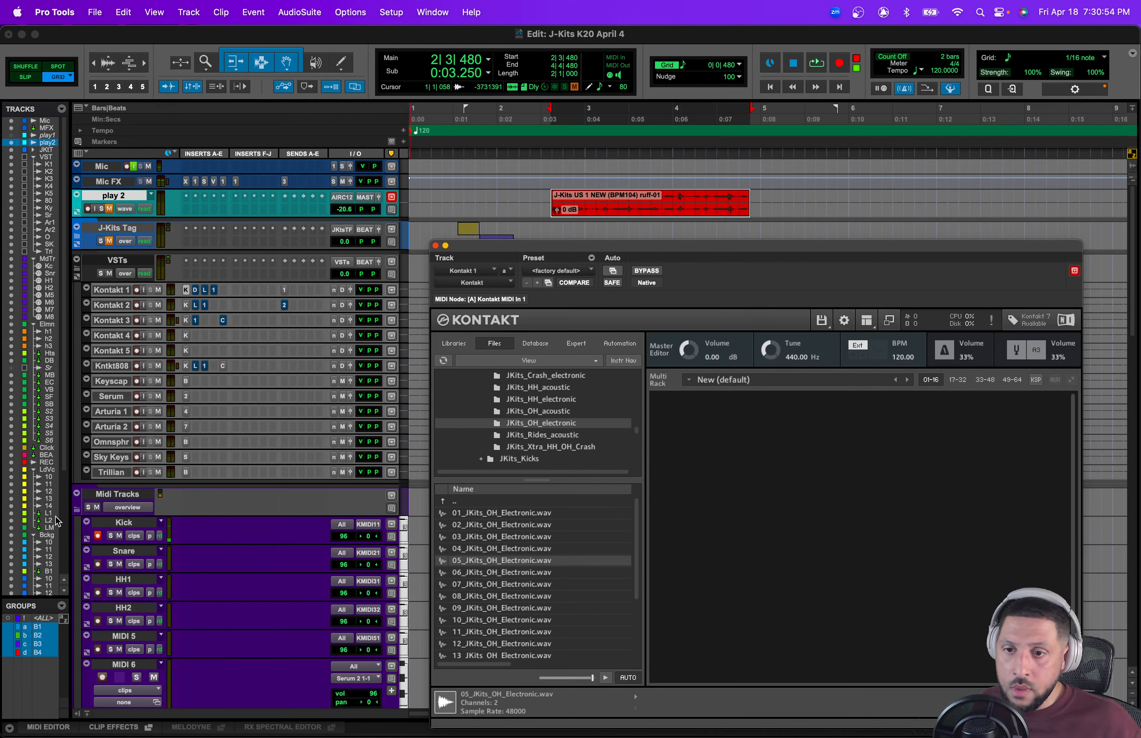
click(97, 535)
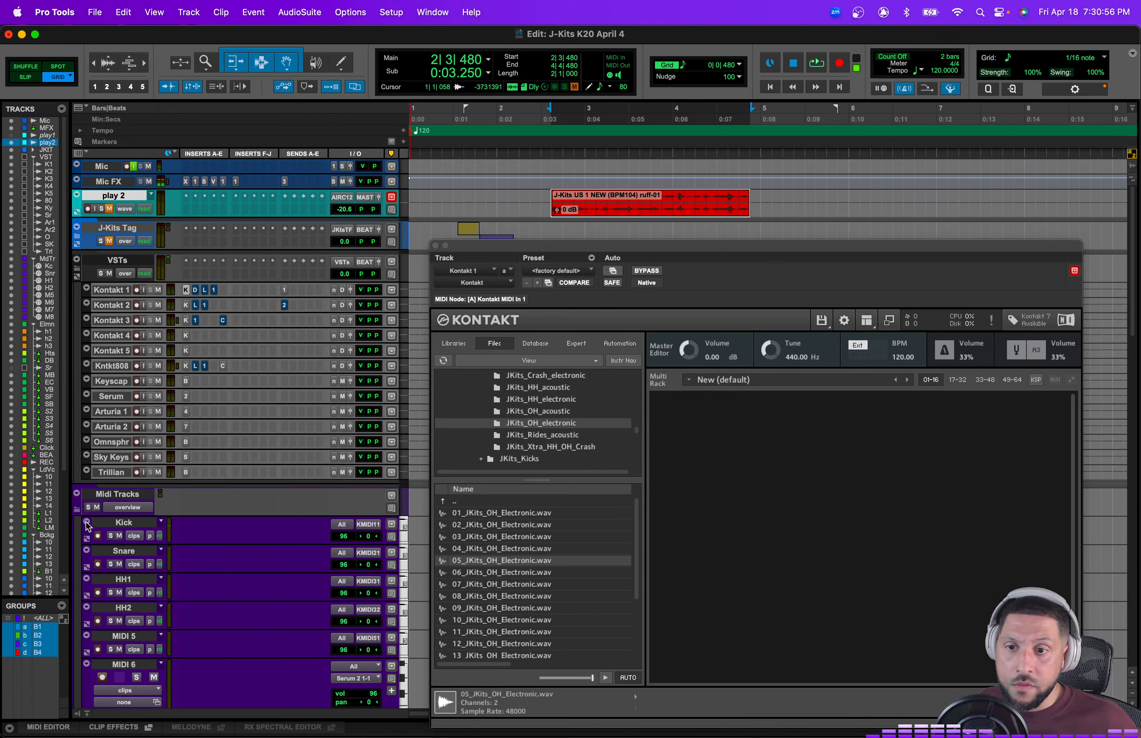
Step: Hide the play 2 track and move the Kontakt window out of the way
right_click(118, 201)
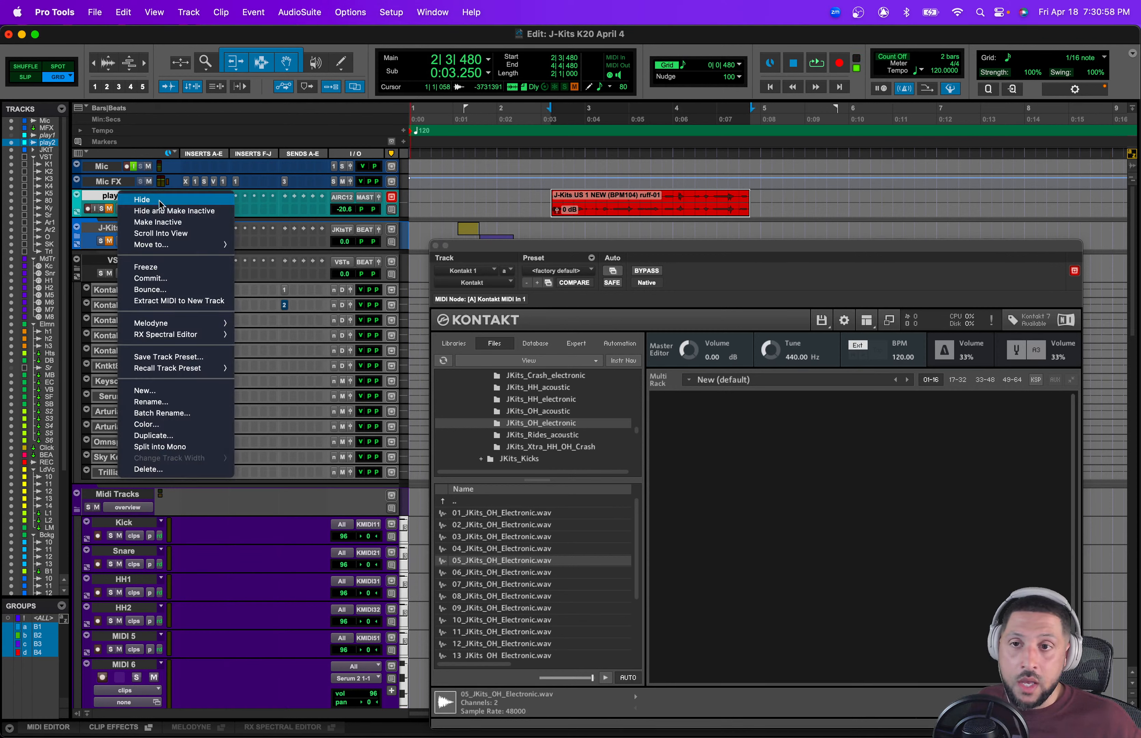
click(144, 206)
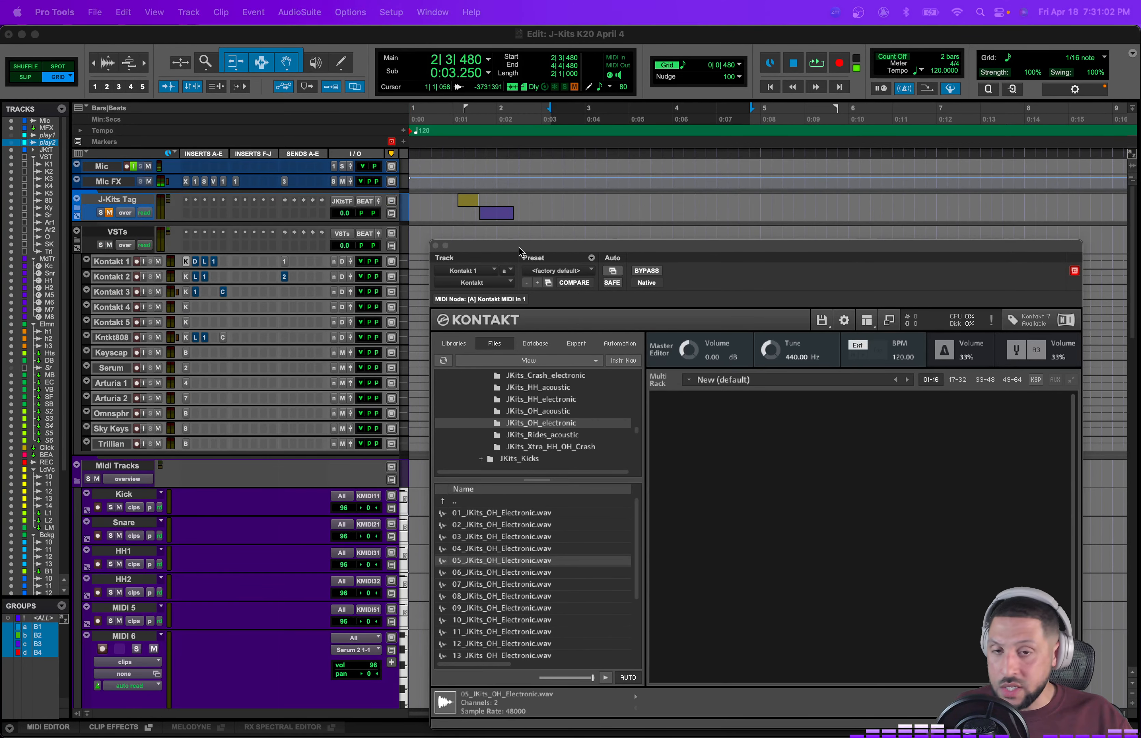
drag(520, 252, 788, 358)
key(super+bracketleft)
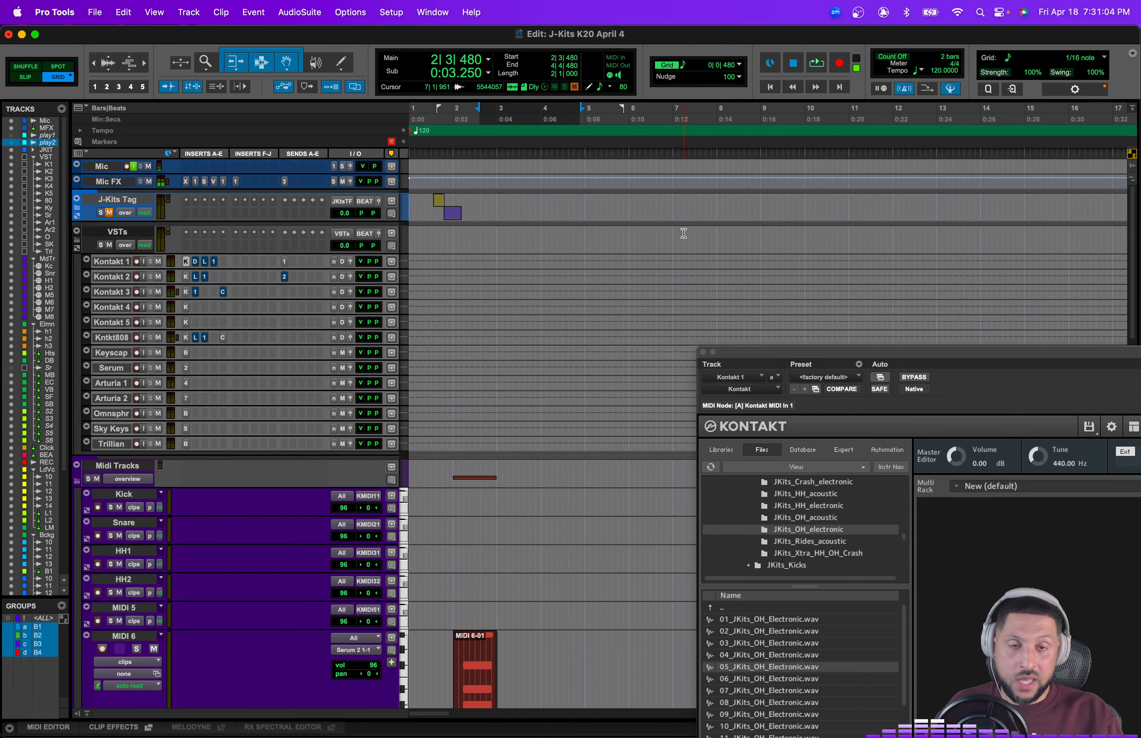
Step: Unhide the play1 track in the edit window
key(r)
key(r)
key(r)
scroll(621, 209, right, 5)
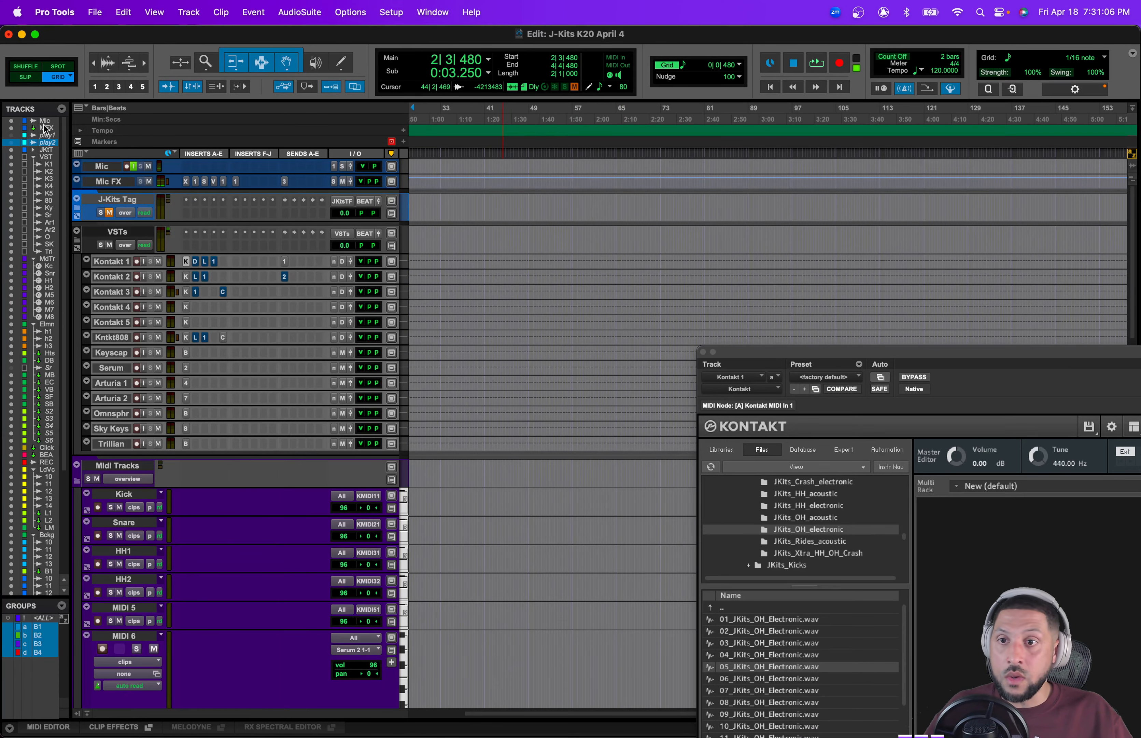
click(11, 136)
drag(799, 213, 294, 203)
key(t)
key(t)
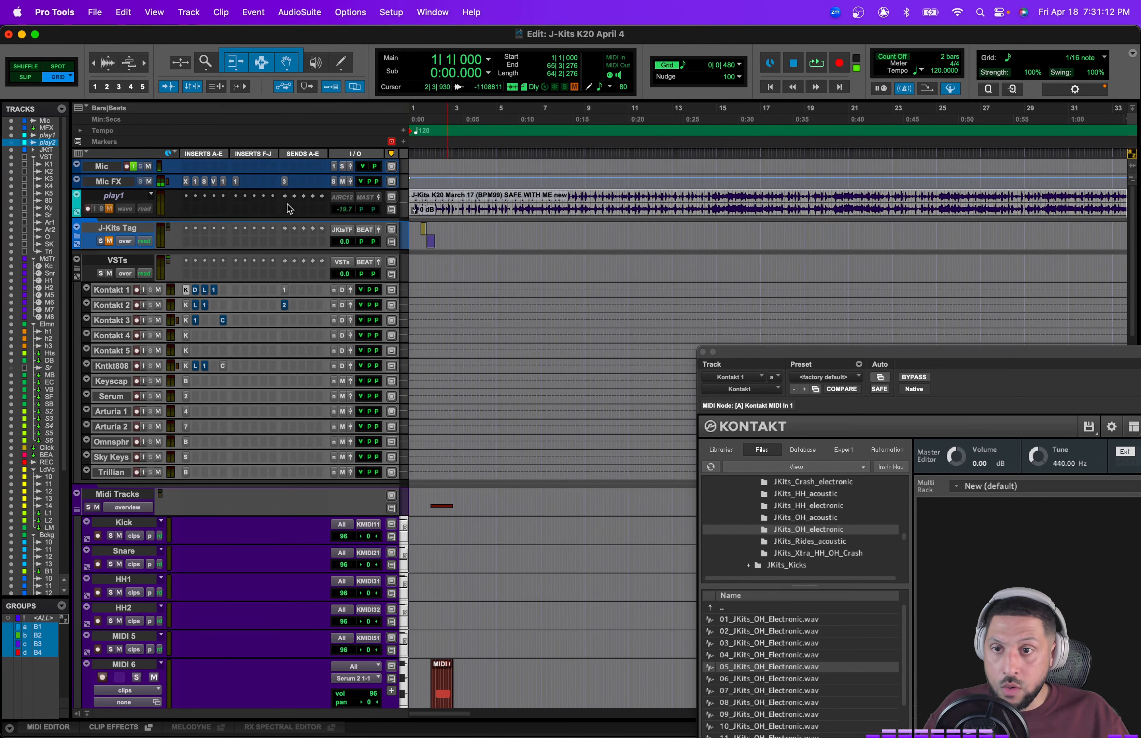
Step: Enlarge the play1 track's height to see its waveform
click(404, 204)
click(432, 224)
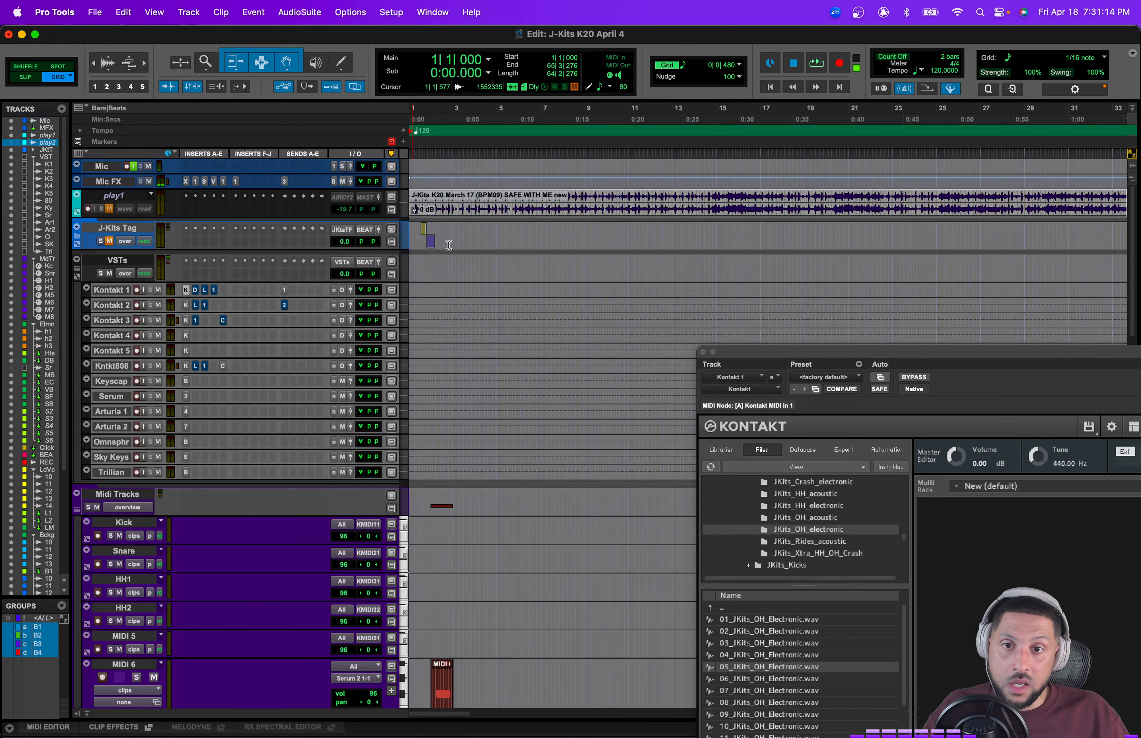
right_click(454, 247)
click(424, 290)
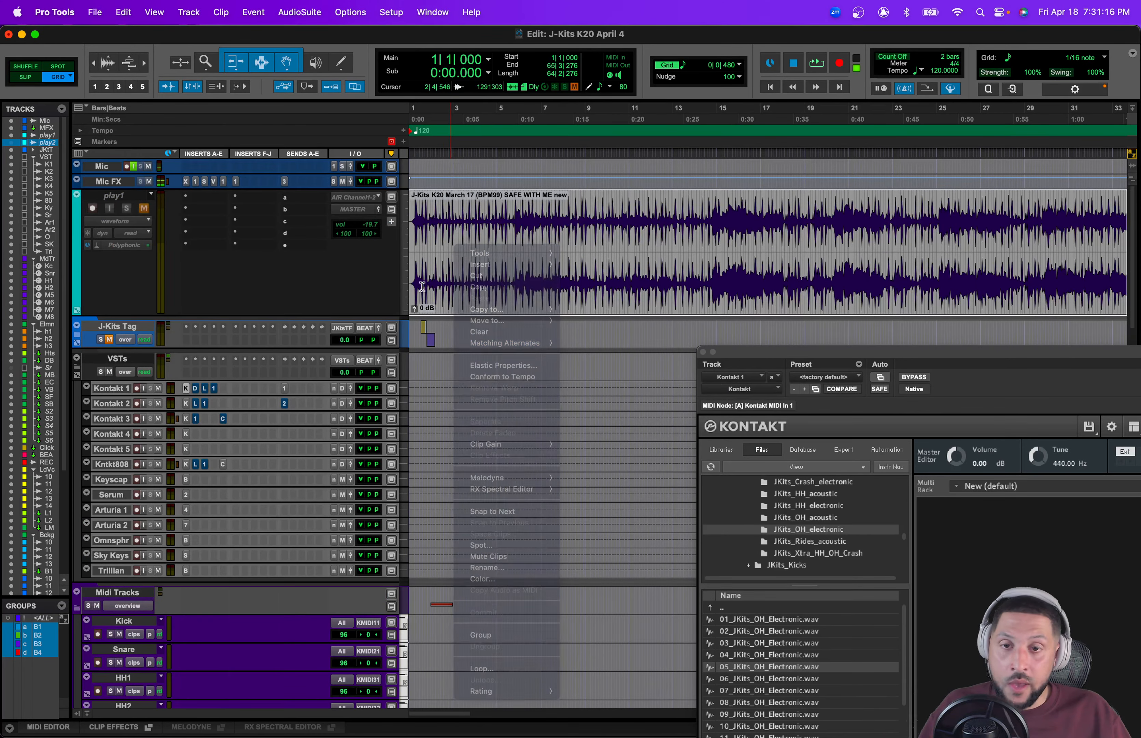
key(t)
key(t)
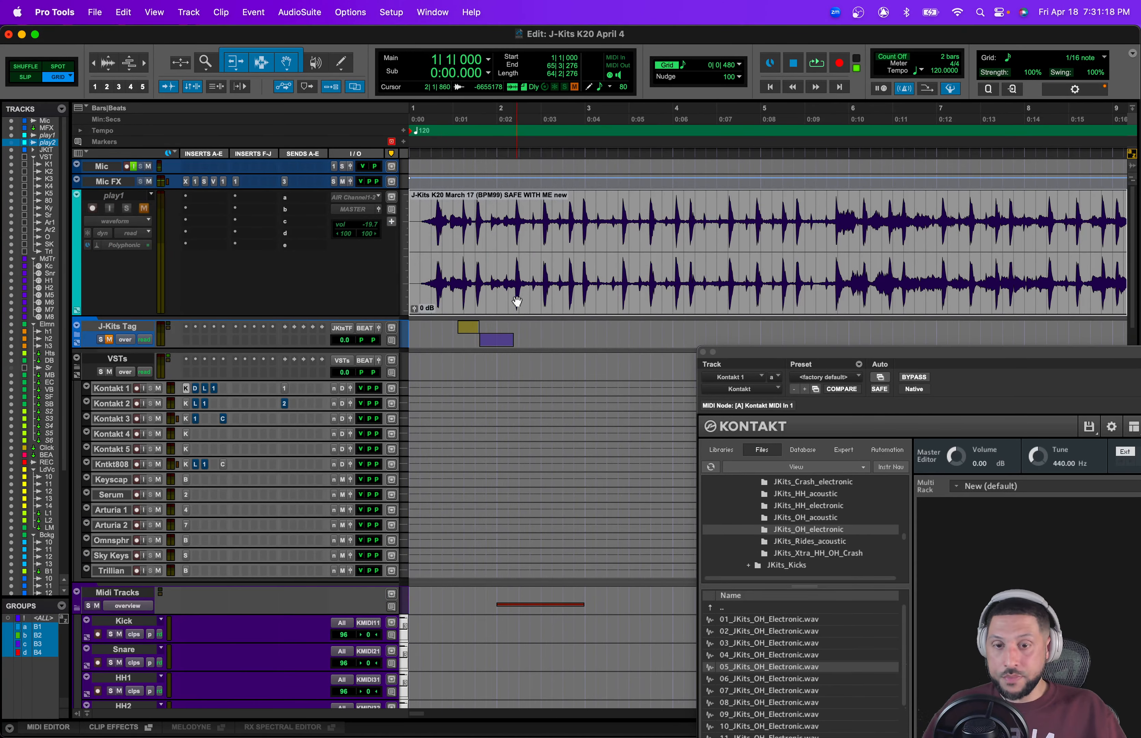
Step: Make the play1 track active
right_click(119, 198)
click(143, 211)
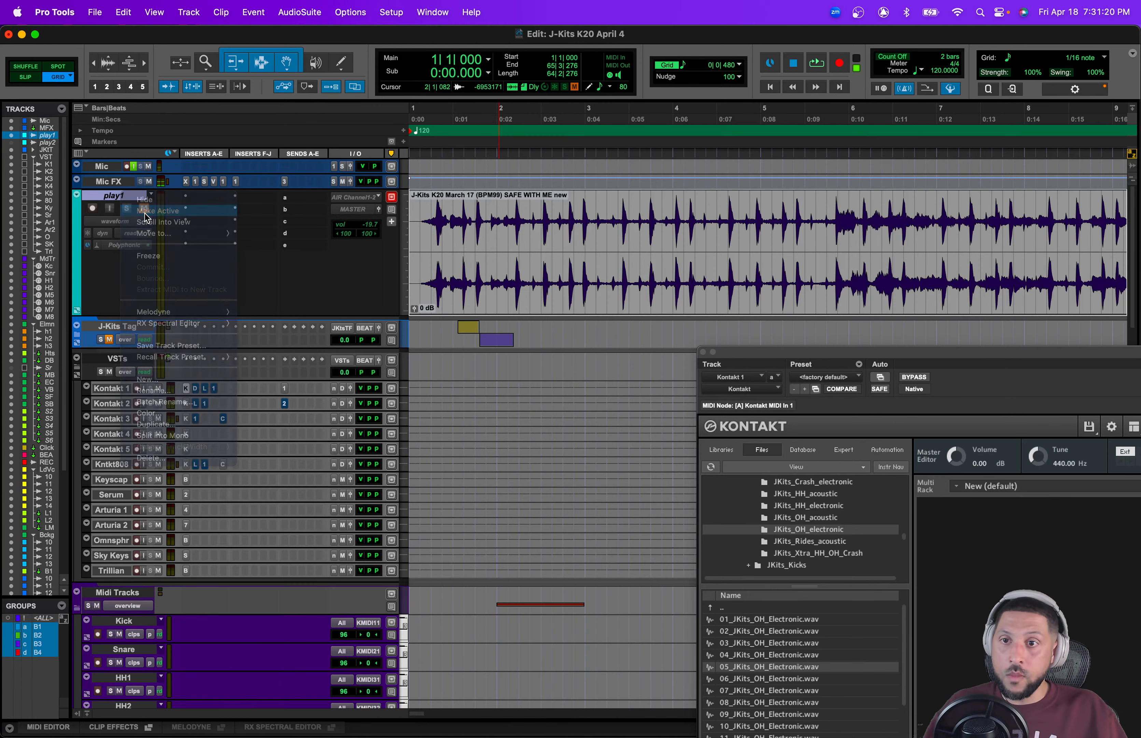
click(475, 219)
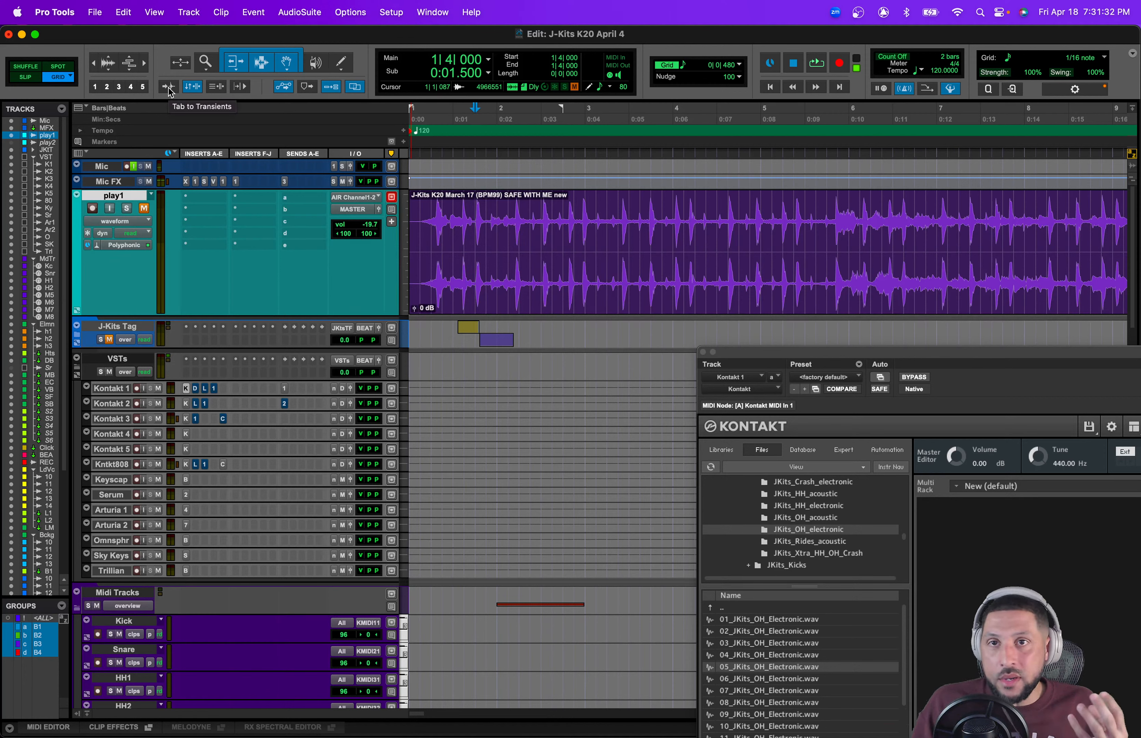
Step: Browse through the J-Kits K18 February 2 (BPM80) clip on play1 from its end back to the start
key(super+bracketright)
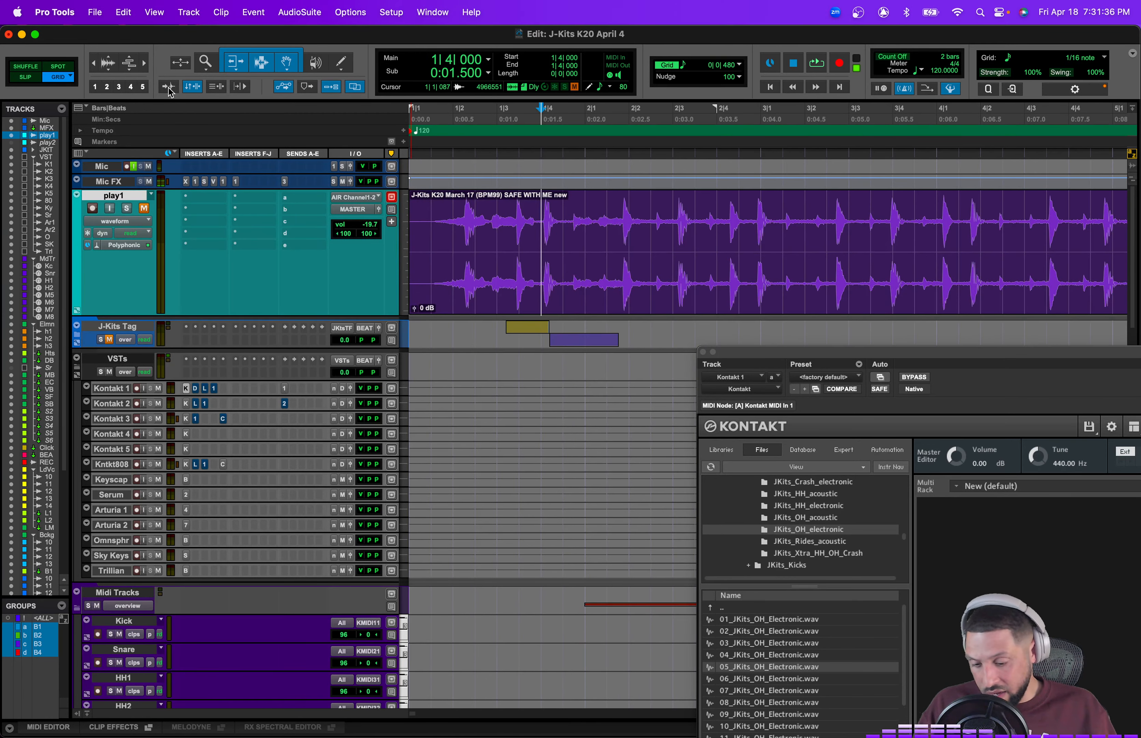
key(Tab)
key(Tab)
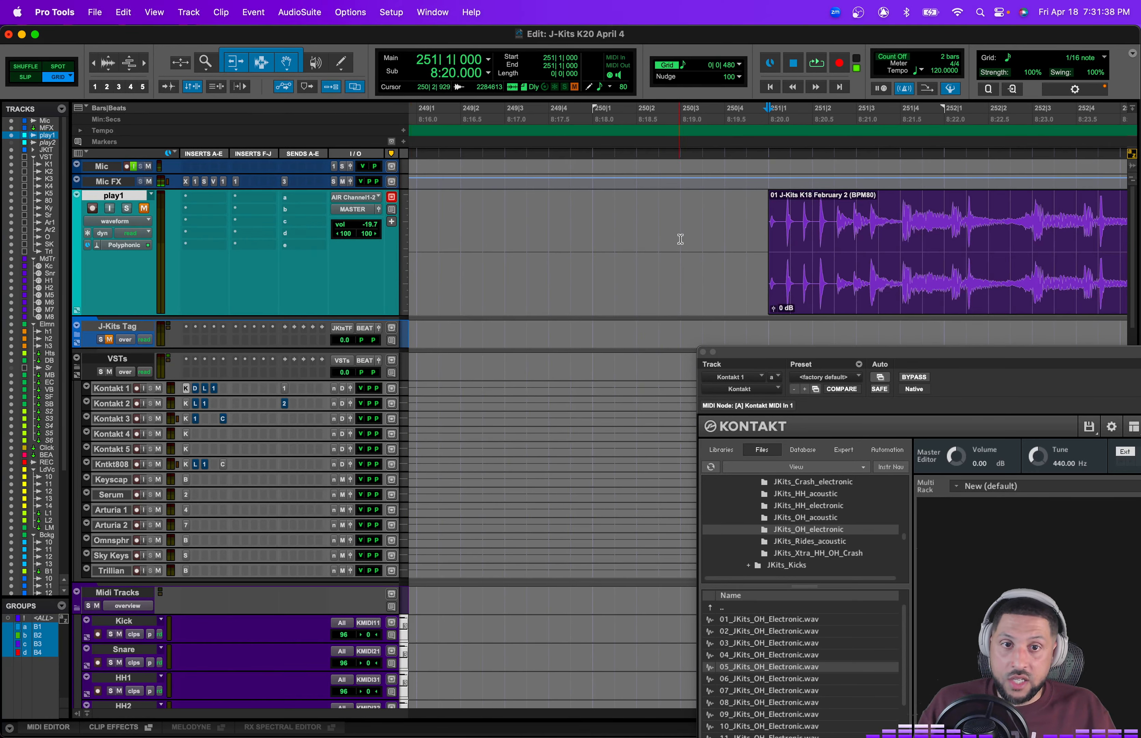
click(899, 276)
scroll(899, 276, right, 5)
key(Tab)
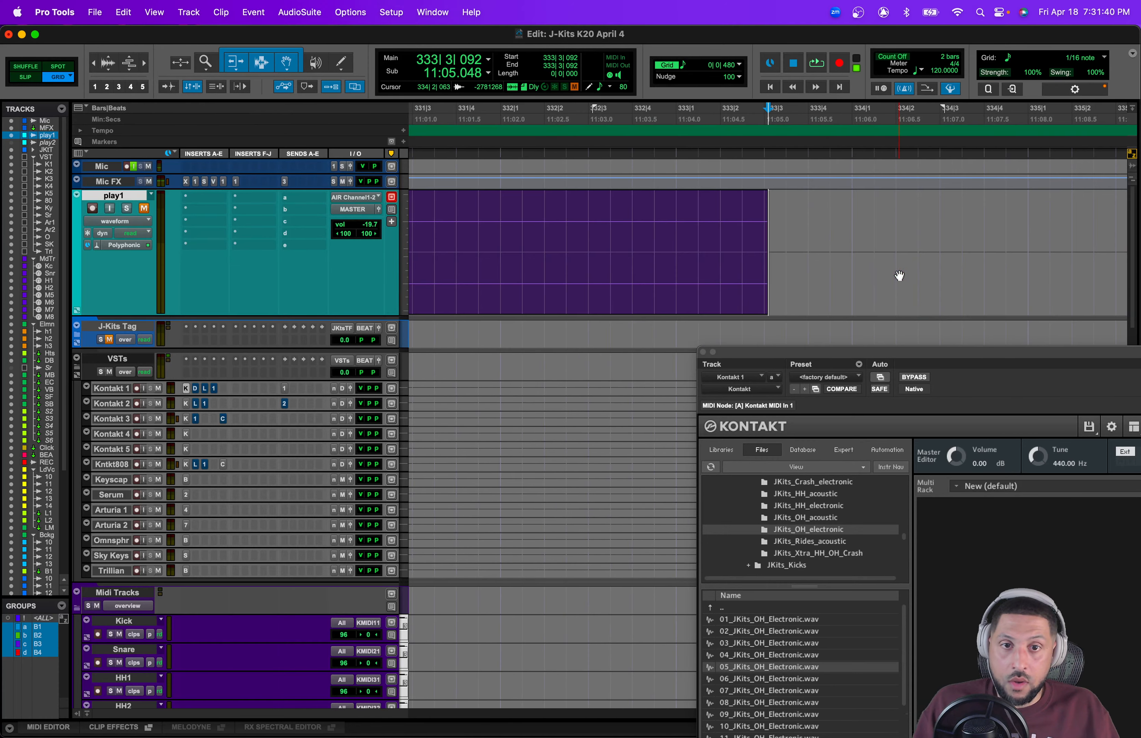
click(625, 290)
scroll(632, 288, left, 10)
scroll(163, 216, left, 15)
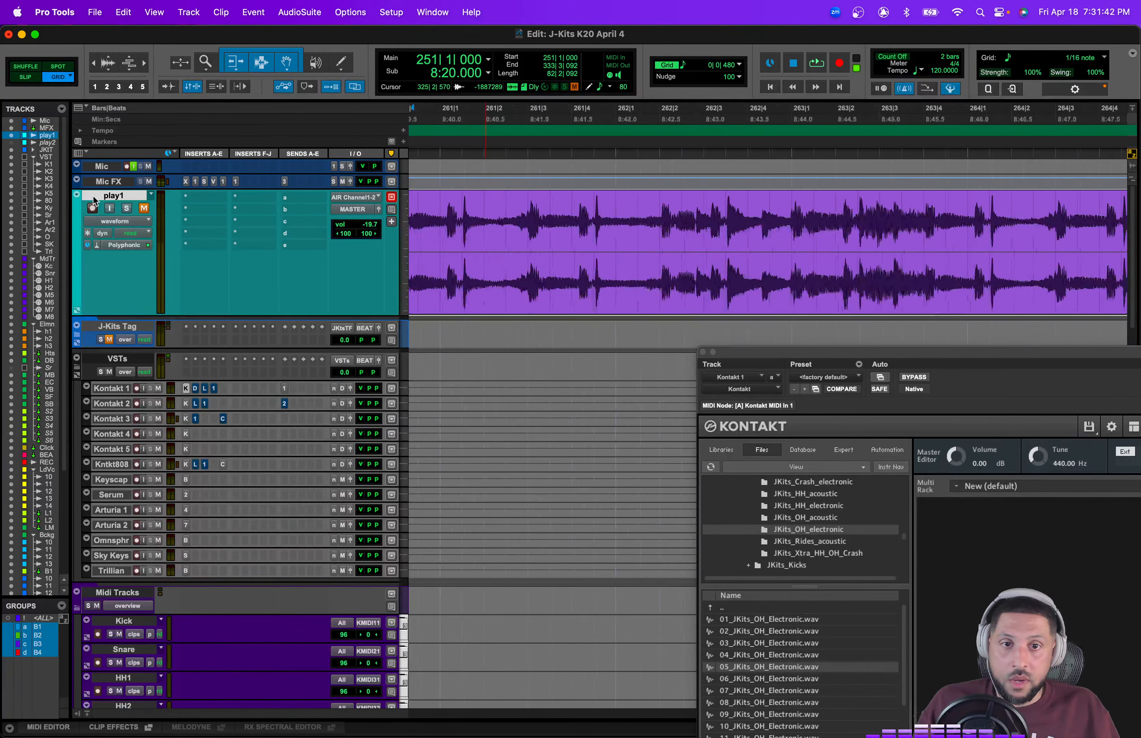
scroll(497, 227, right, 5)
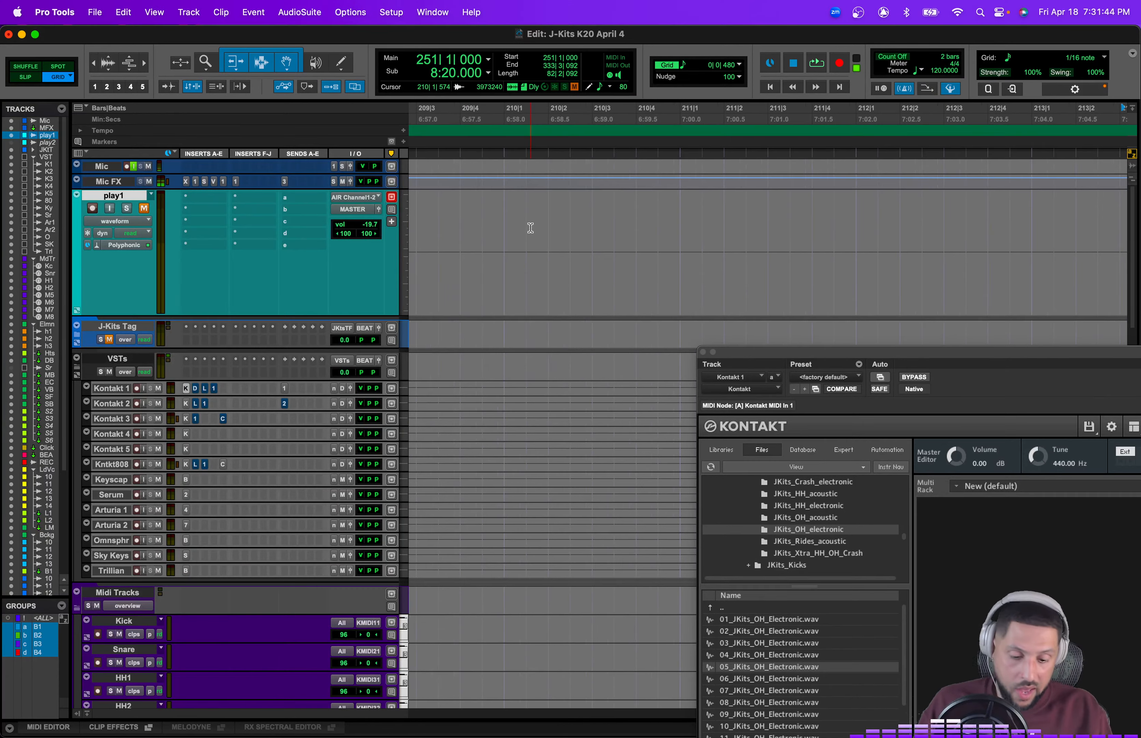
key(r)
key(r)
key(r)
key(r)
key(r)
key(r)
drag(966, 292, 29, 230)
key(t)
key(t)
key(t)
key(t)
key(t)
key(t)
key(t)
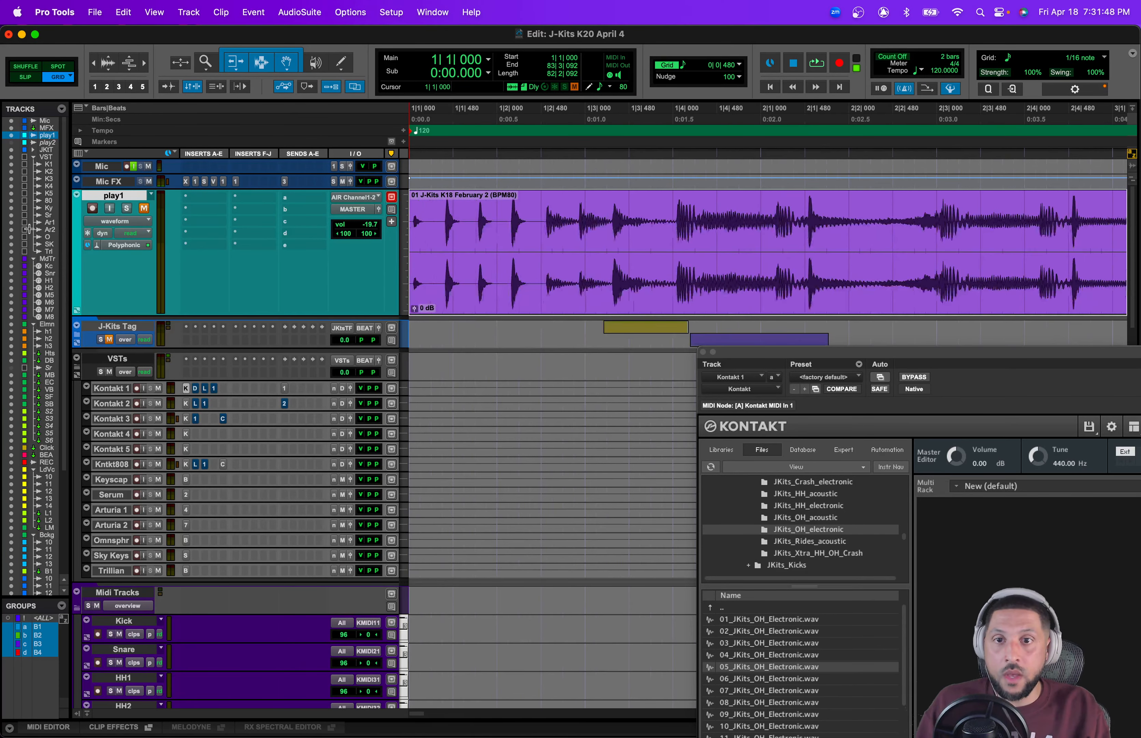
Step: Turn on Tab to Transients and split the play1 clip at each successive transient from the start
click(168, 87)
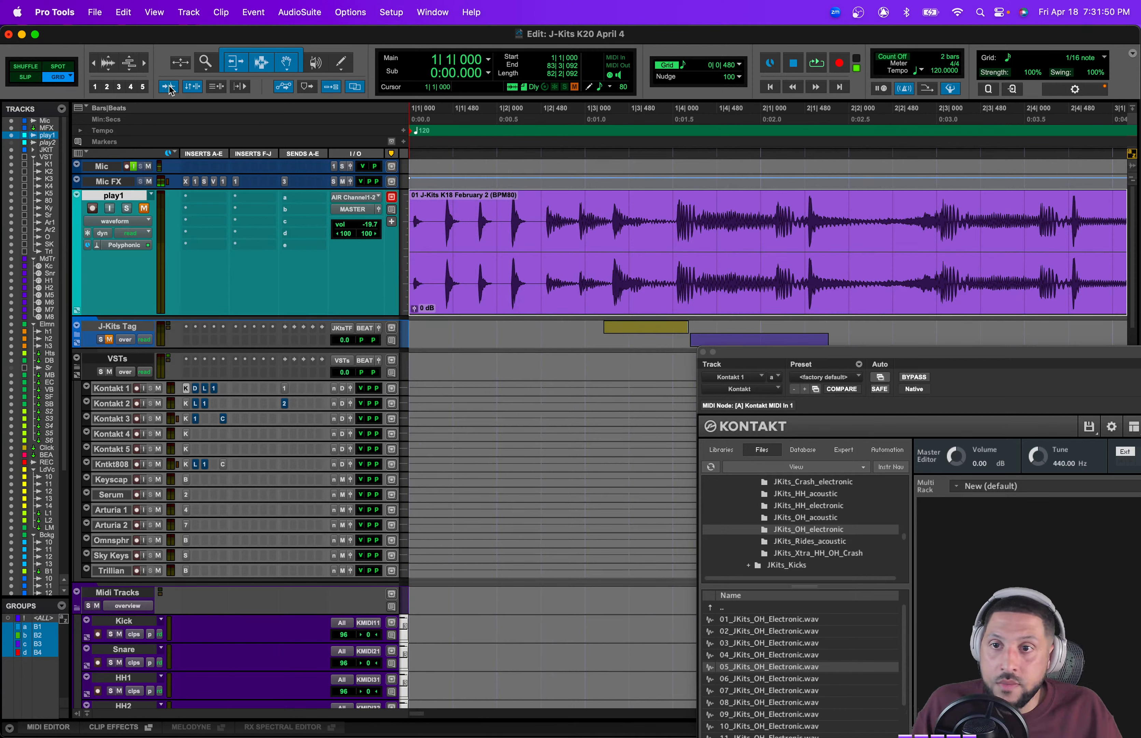
click(550, 294)
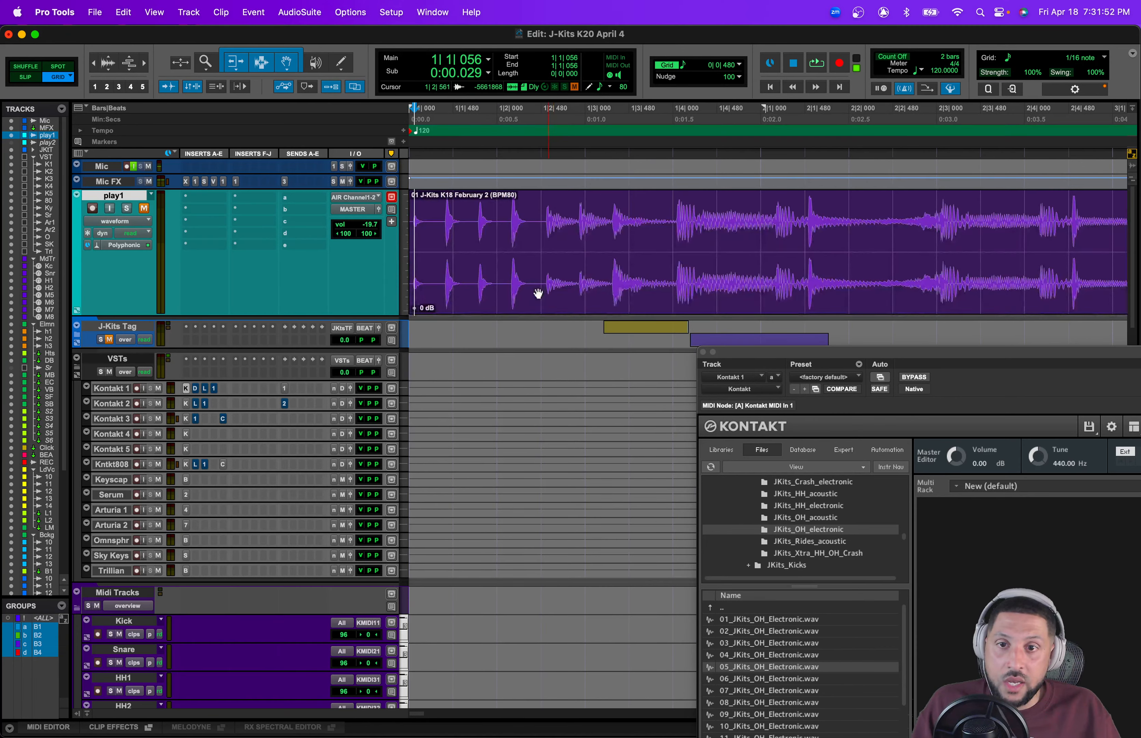
key(Tab)
key(b)
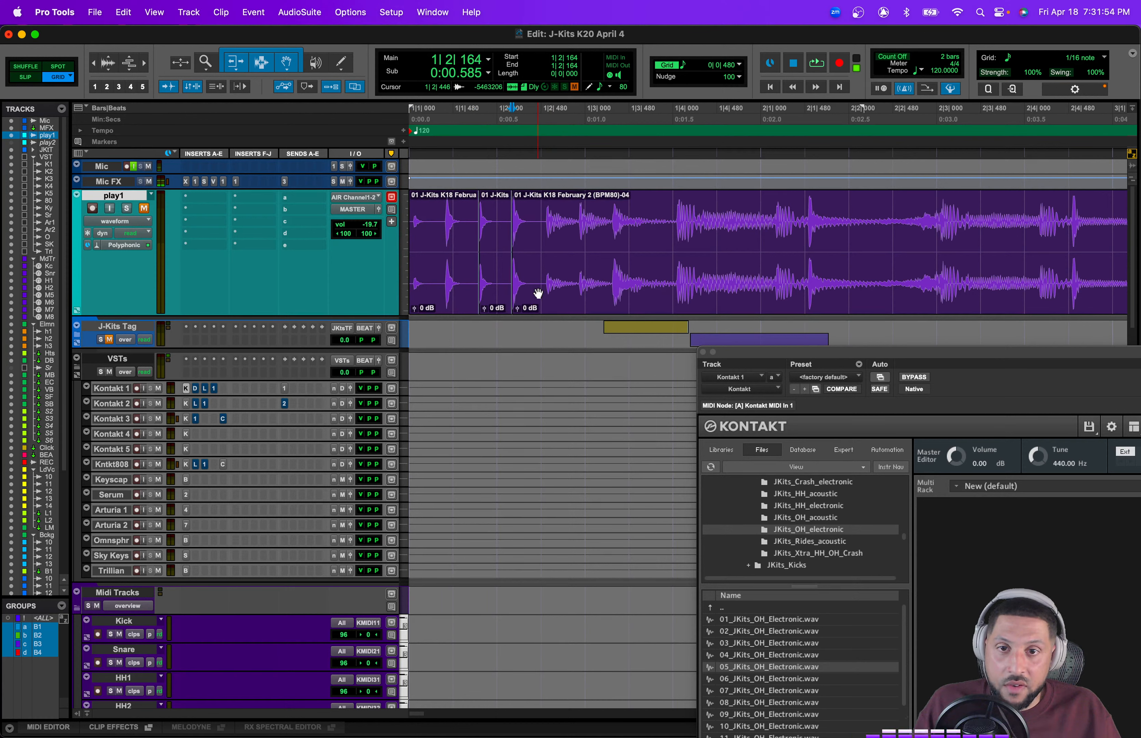
key(Tab)
key(b)
key(Tab)
key(b)
key(Tab)
key(b)
key(Tab)
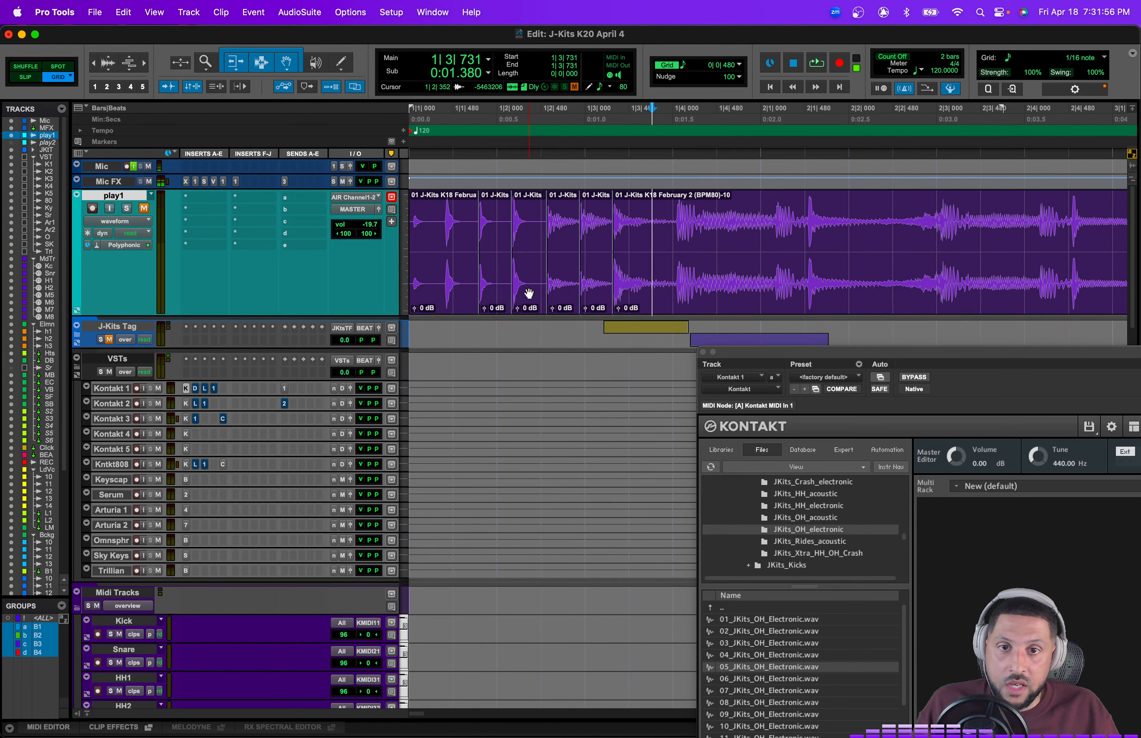
key(b)
Step: Select and audition individual slices of the chopped play1 clip
click(507, 291)
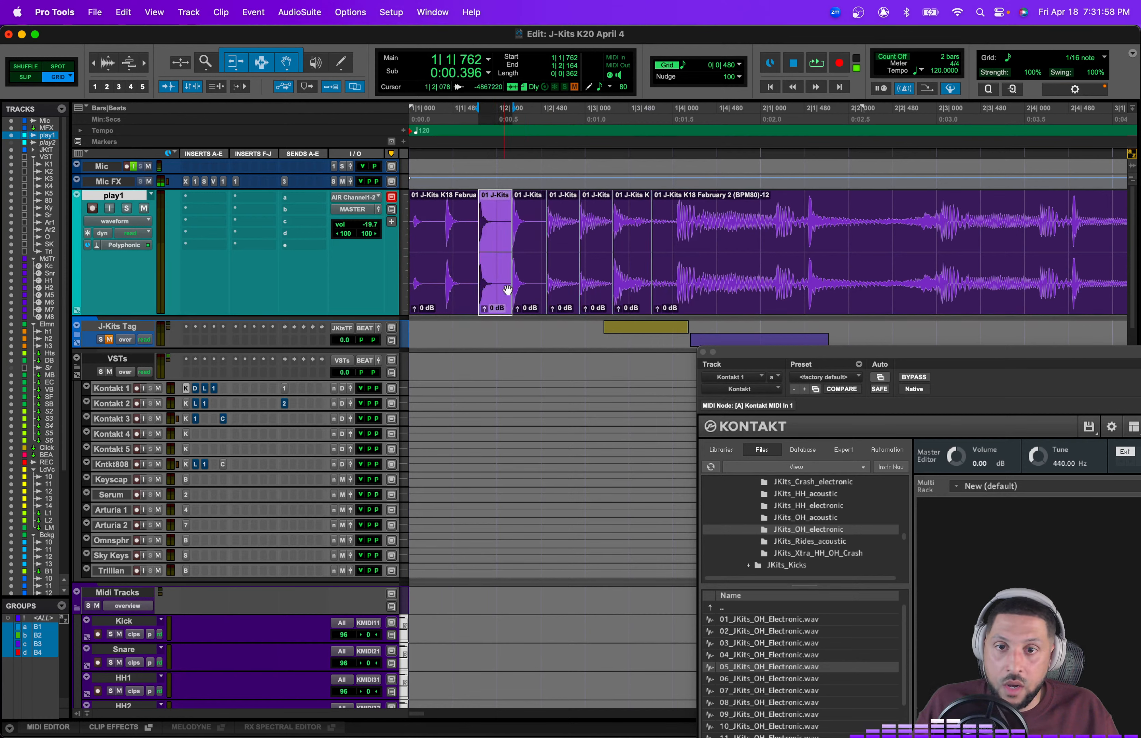
key(space)
click(530, 293)
key(space)
click(453, 290)
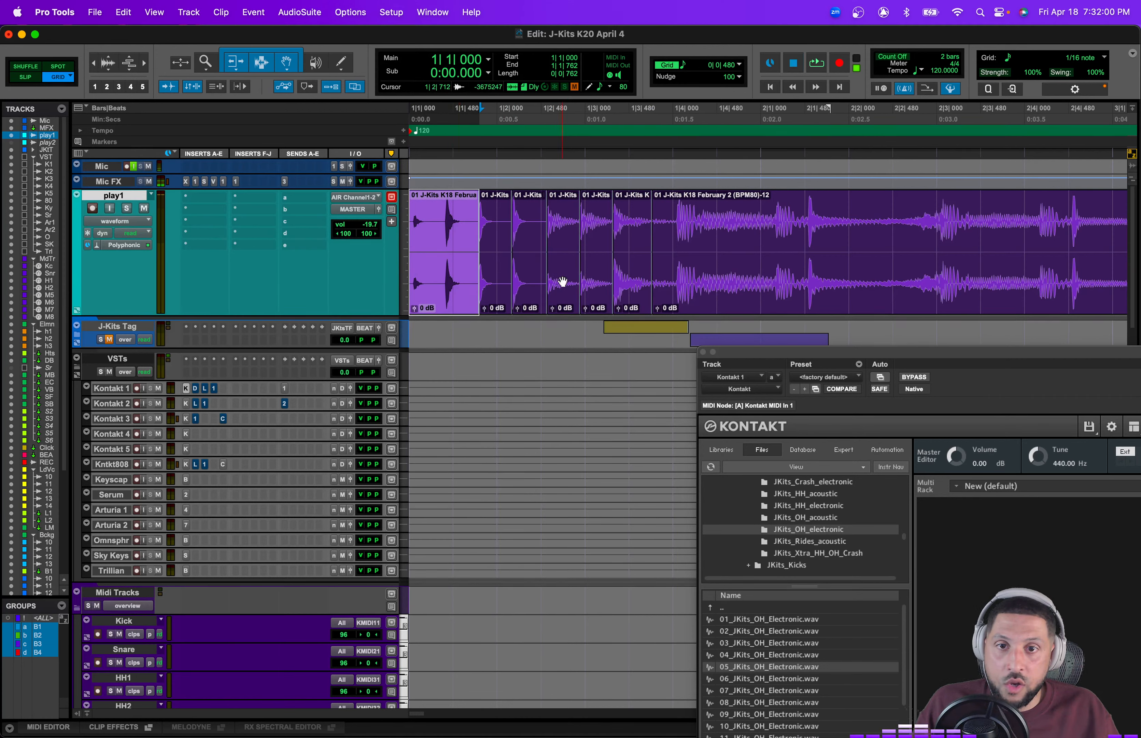
click(562, 283)
key(space)
click(597, 288)
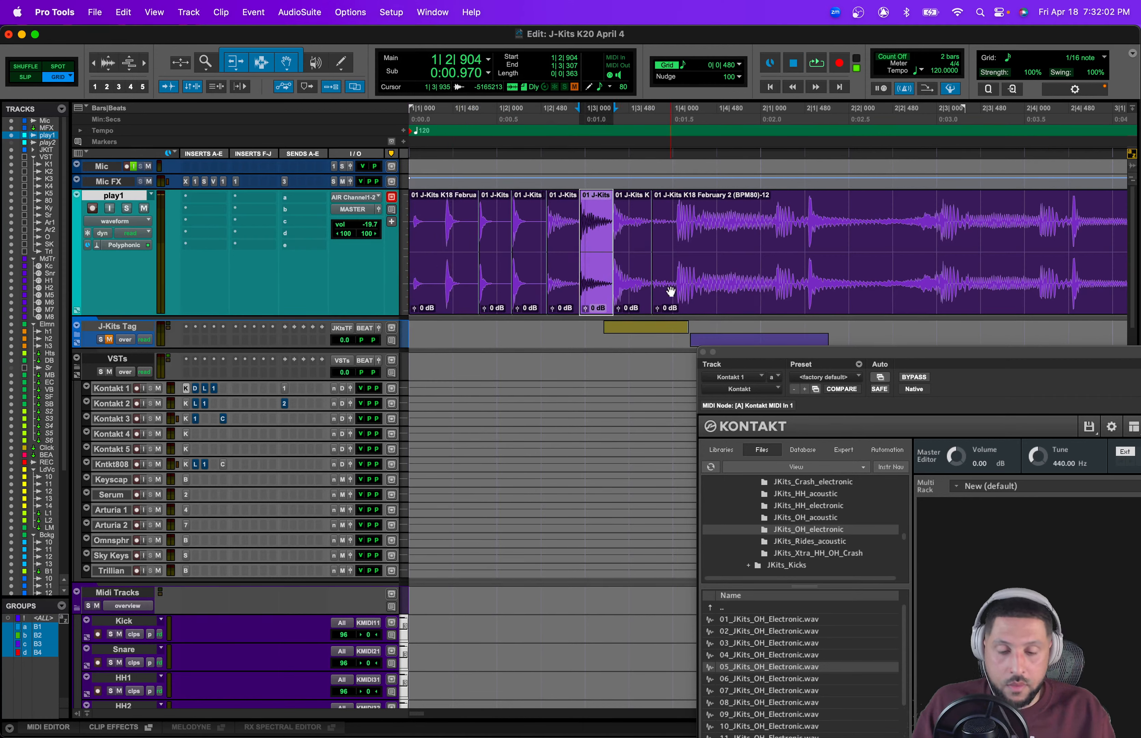
Step: Play the chopped play1 clip from its start and audition the second and third slices
key(Return)
key(space)
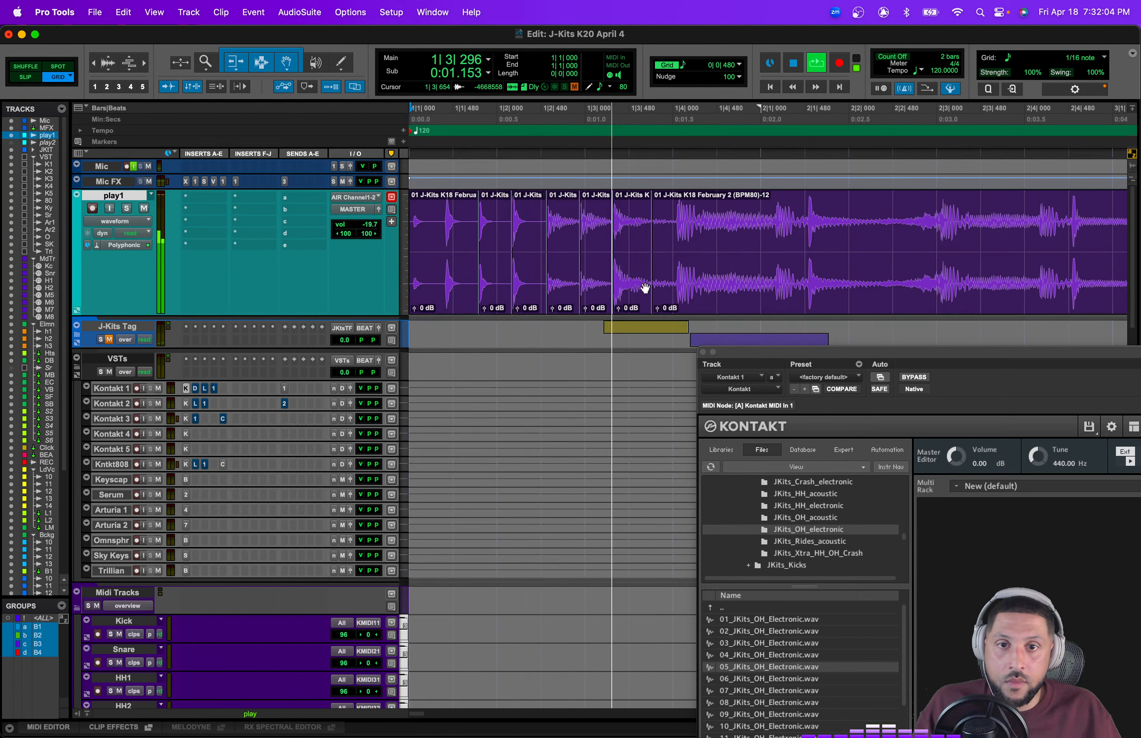
key(space)
click(497, 280)
click(517, 283)
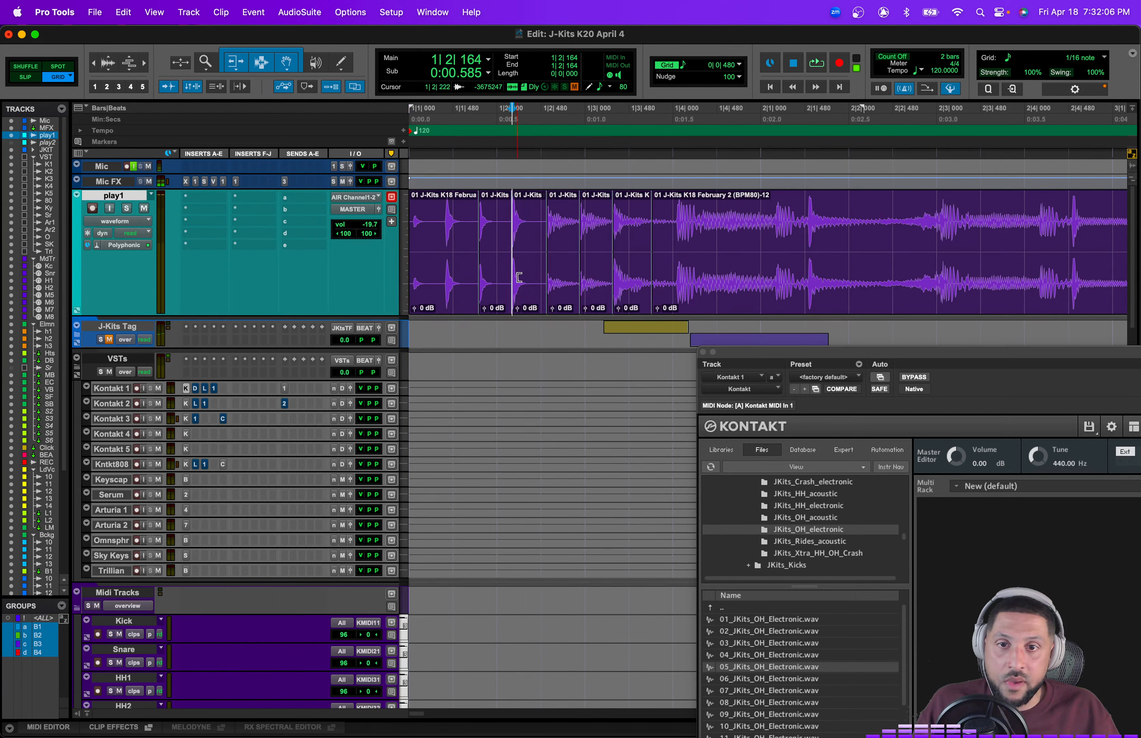
key(space)
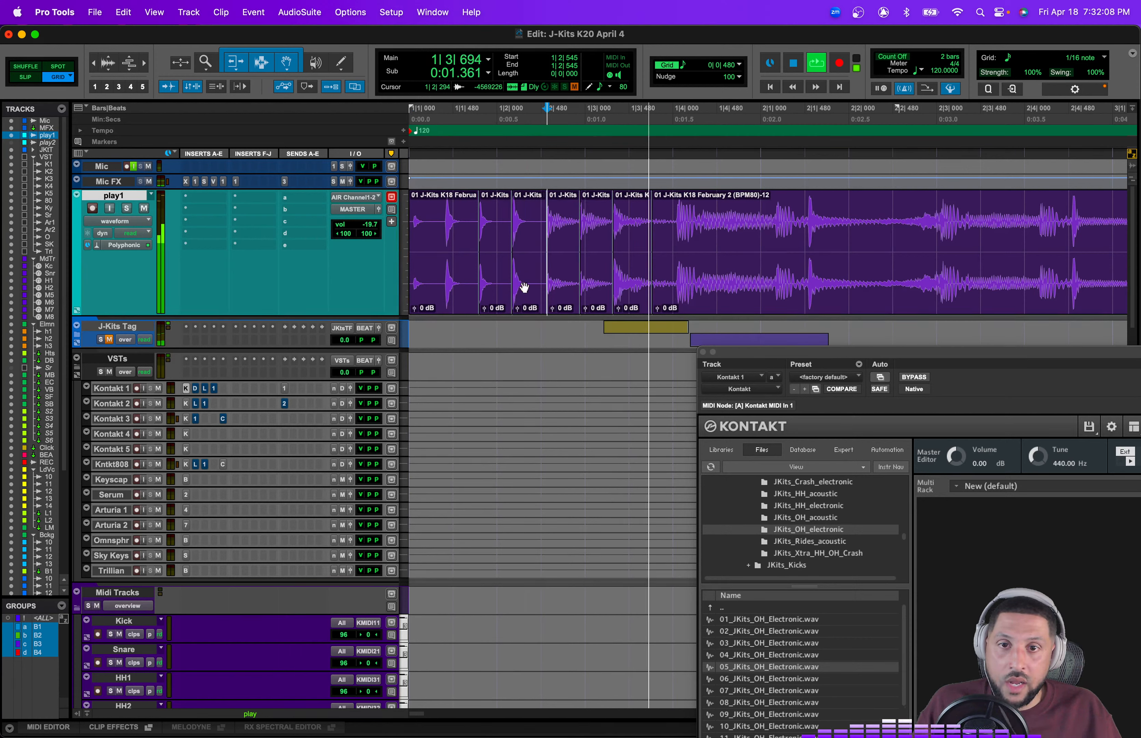
key(space)
key(space)
Step: Drag the third play1 slice into the Kontakt rack to load it as a new instrument
drag(525, 286, 964, 560)
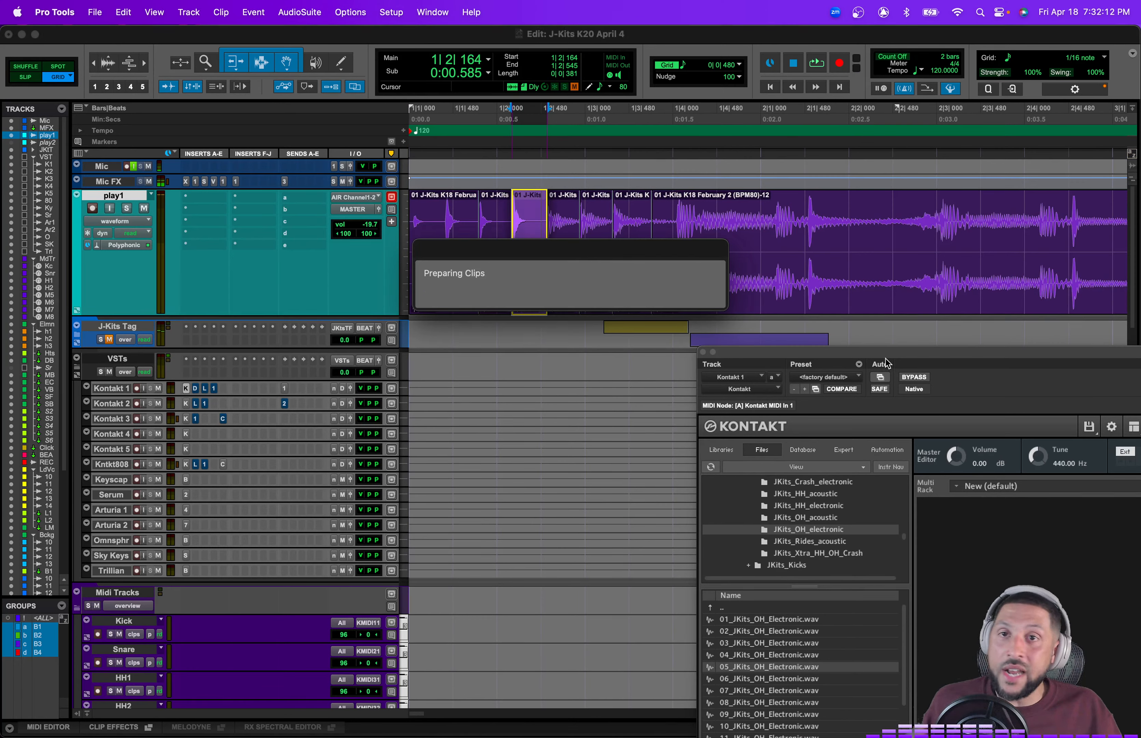
drag(857, 357, 614, 128)
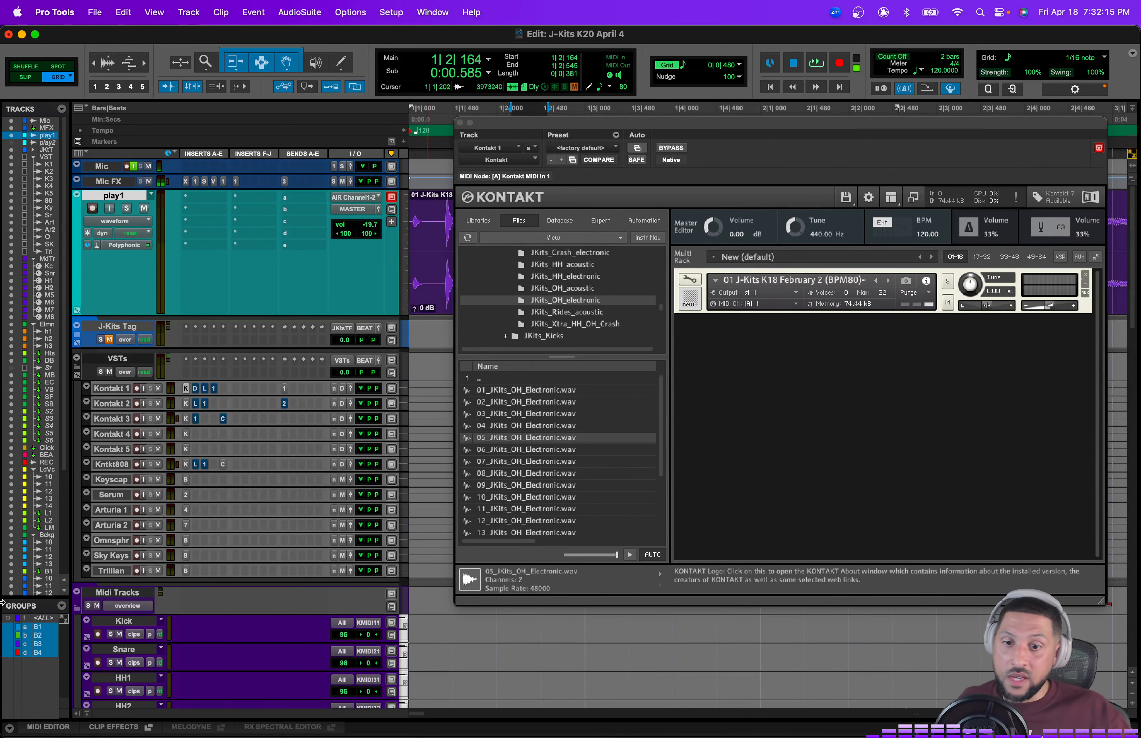
Step: Record-enable the Kick MIDI track and close the Kontakt plug-in window
click(98, 634)
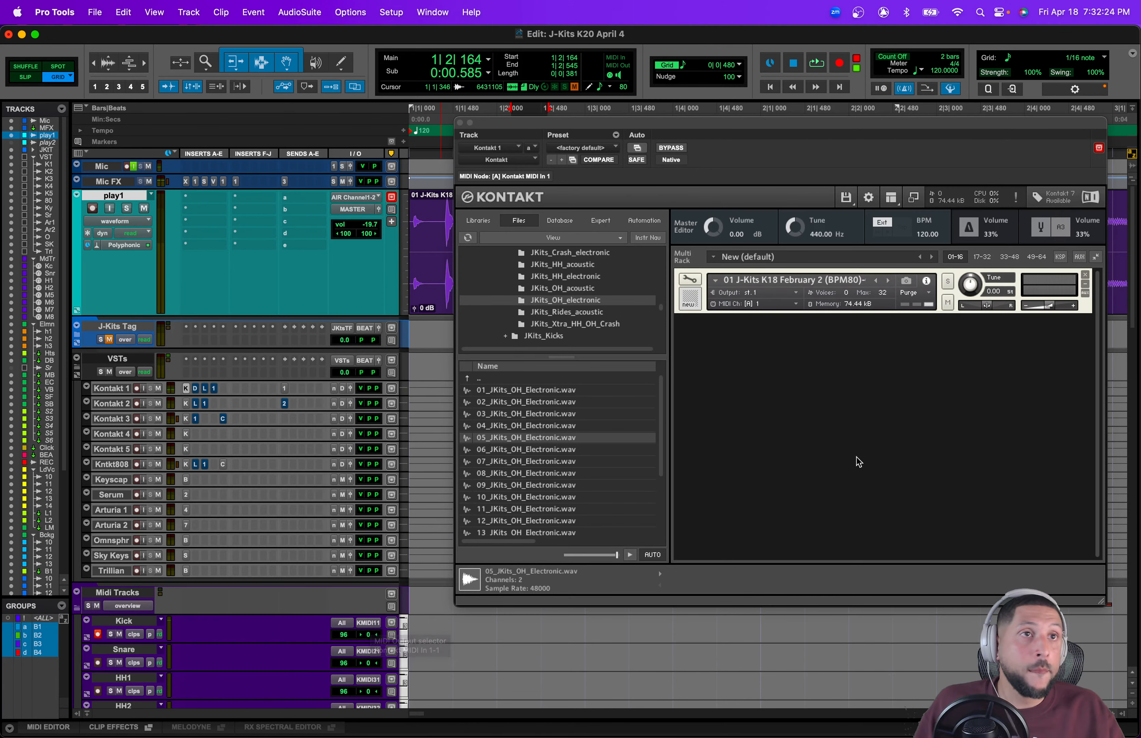
click(460, 123)
Step: Hide and make inactive the play1 track
right_click(100, 201)
click(125, 207)
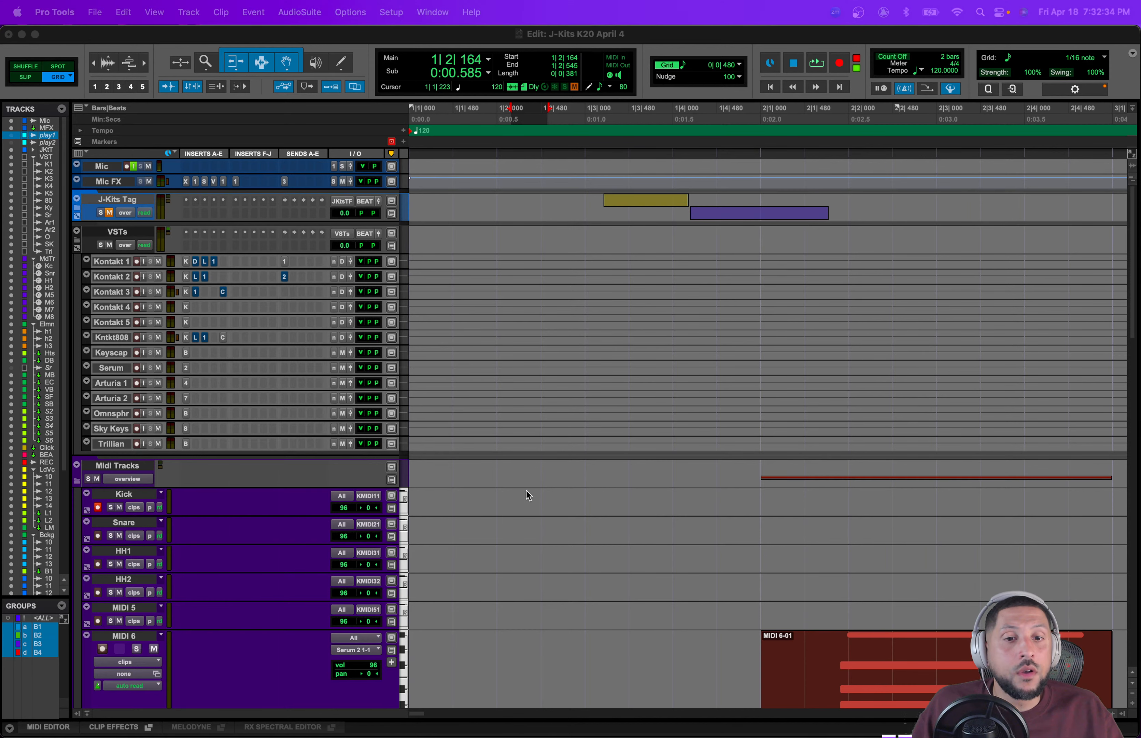
Step: Show the play1 track again and make it active
click(11, 136)
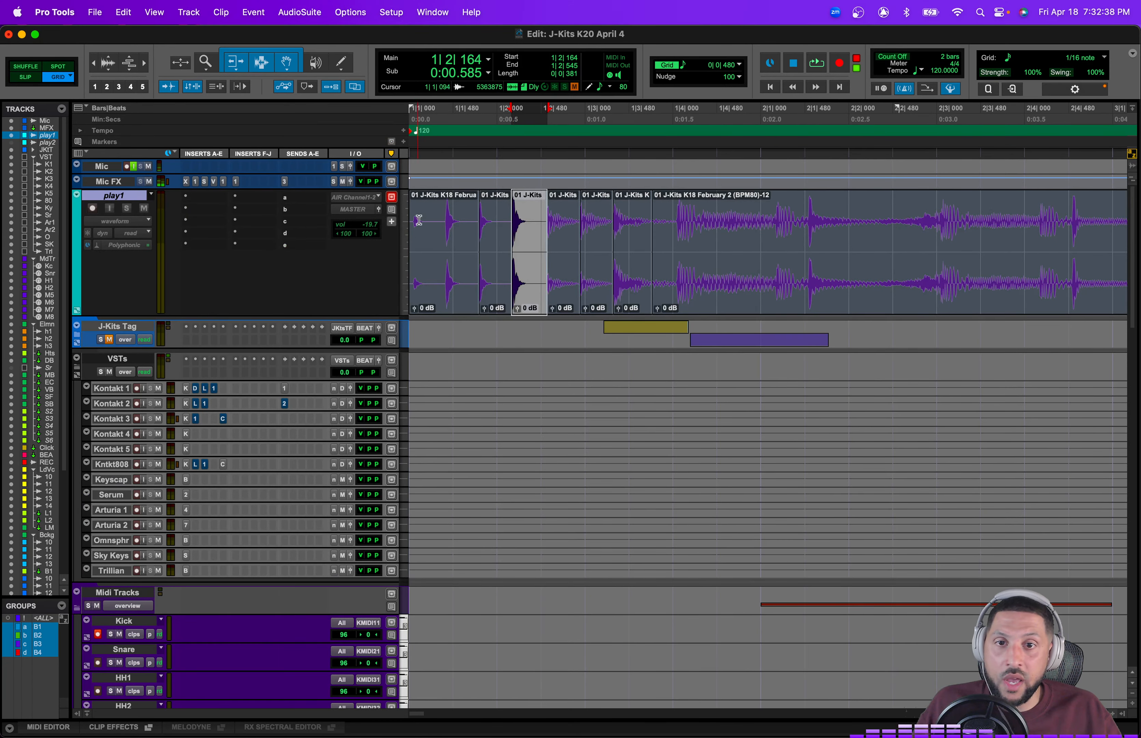
right_click(129, 196)
click(157, 214)
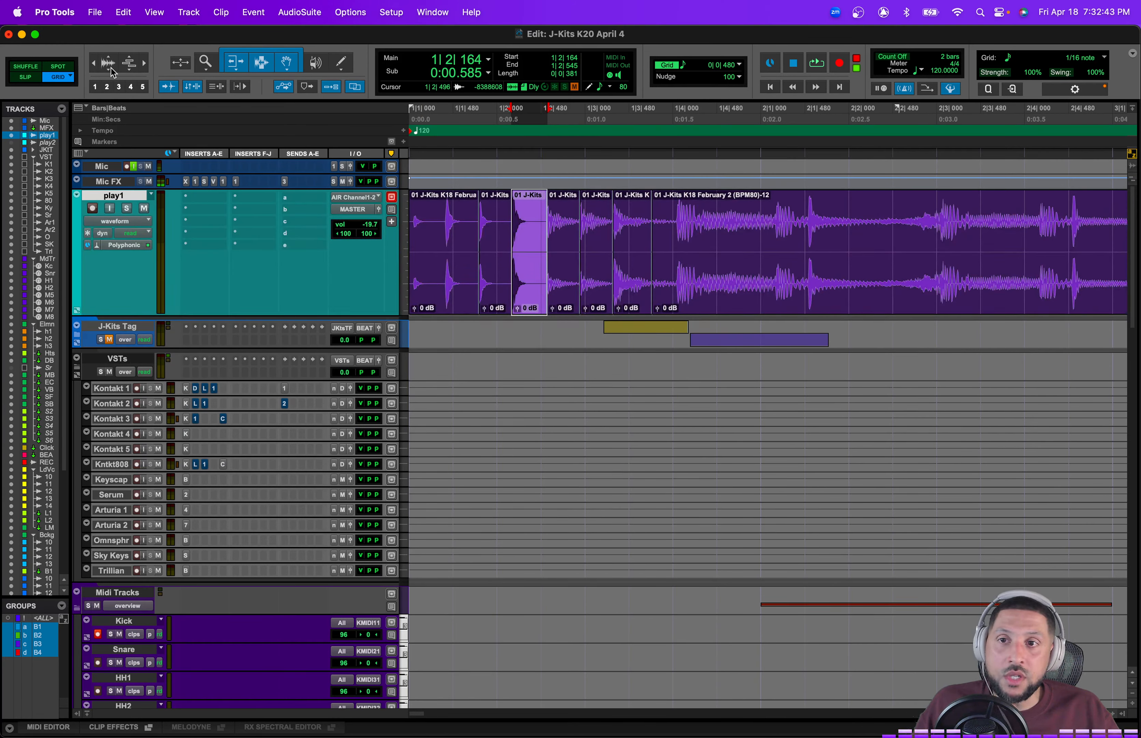
Step: Zoom the audio waveform display of the play1 slices in and out
click(111, 68)
click(111, 68)
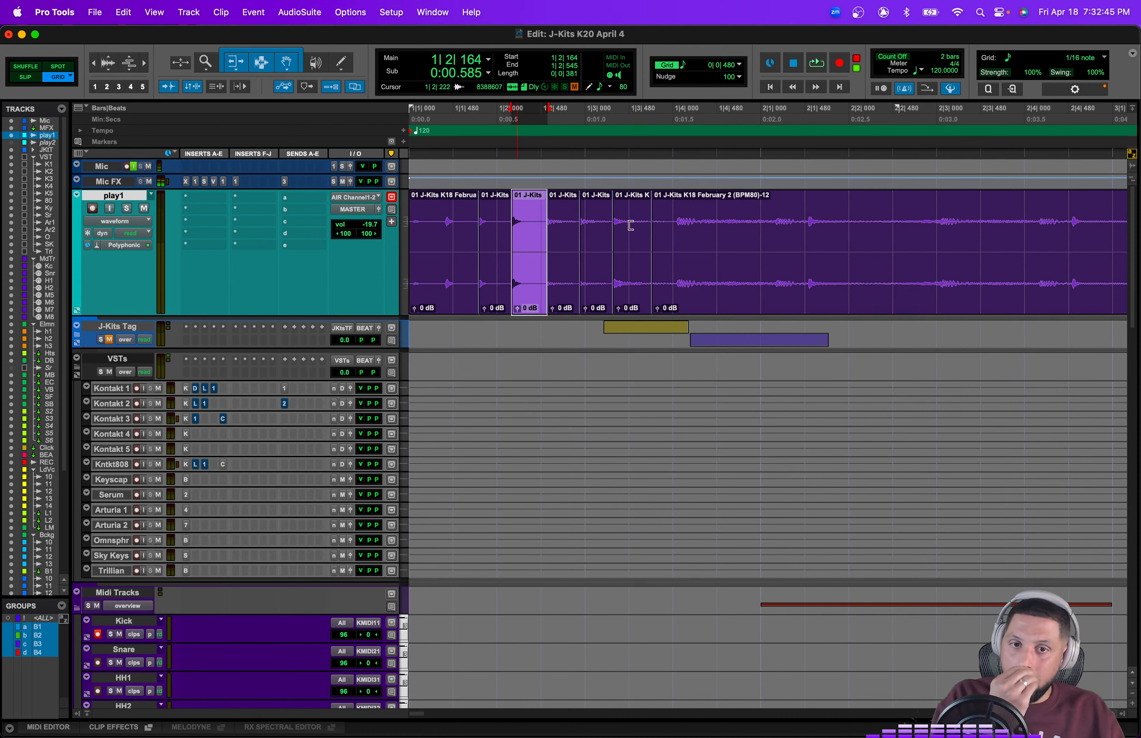
click(108, 60)
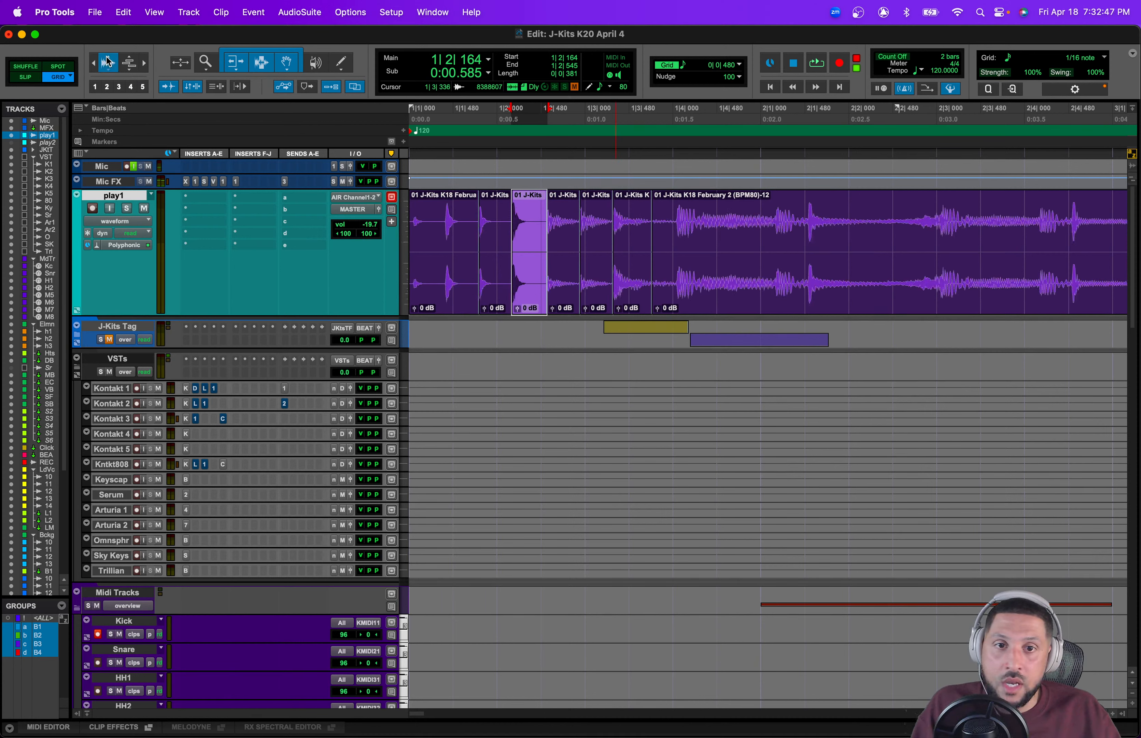
click(108, 61)
click(108, 72)
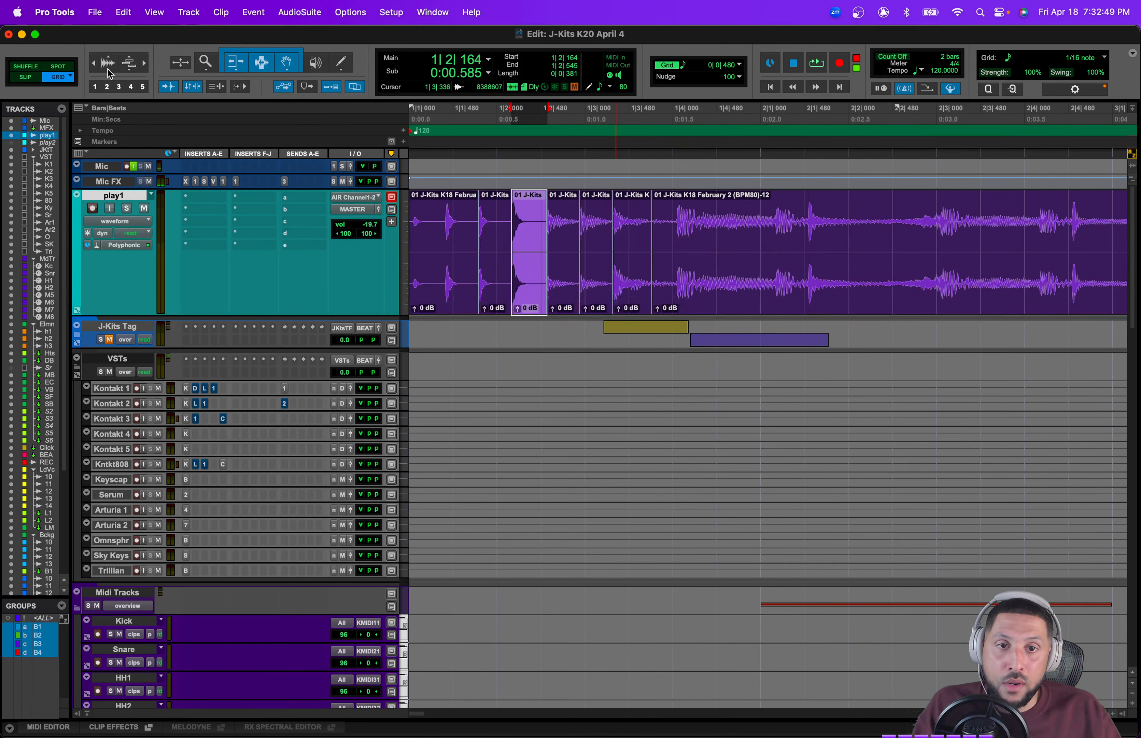
click(110, 71)
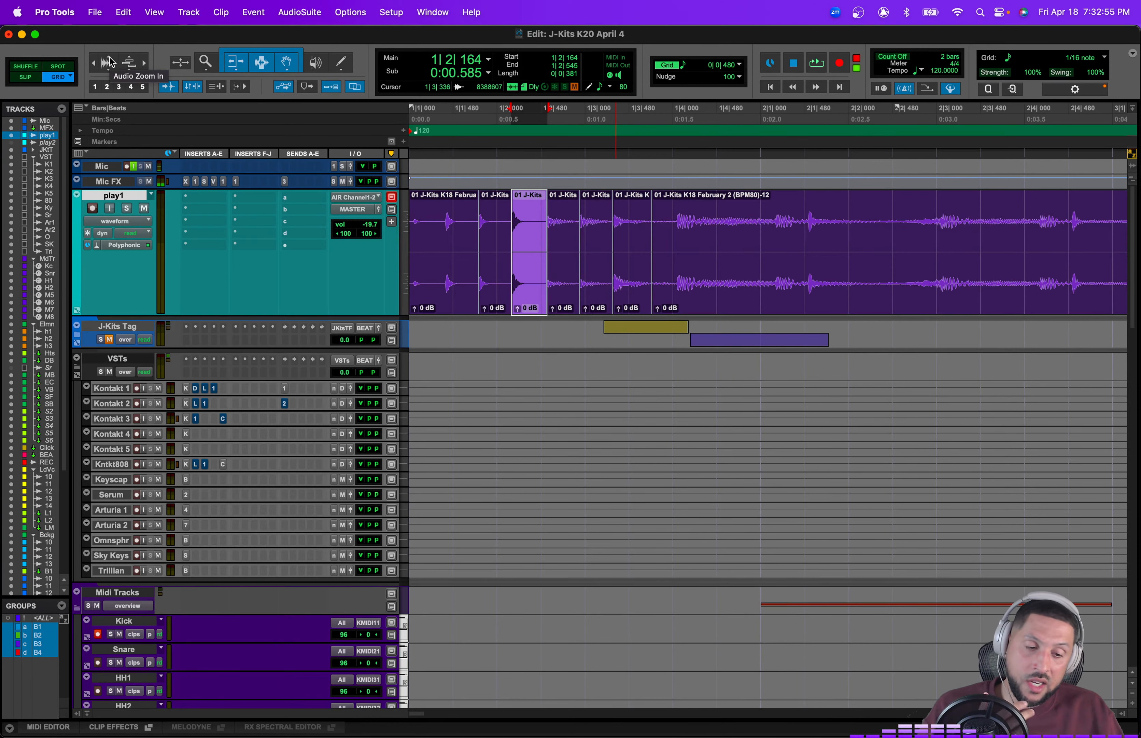
click(110, 62)
click(110, 62)
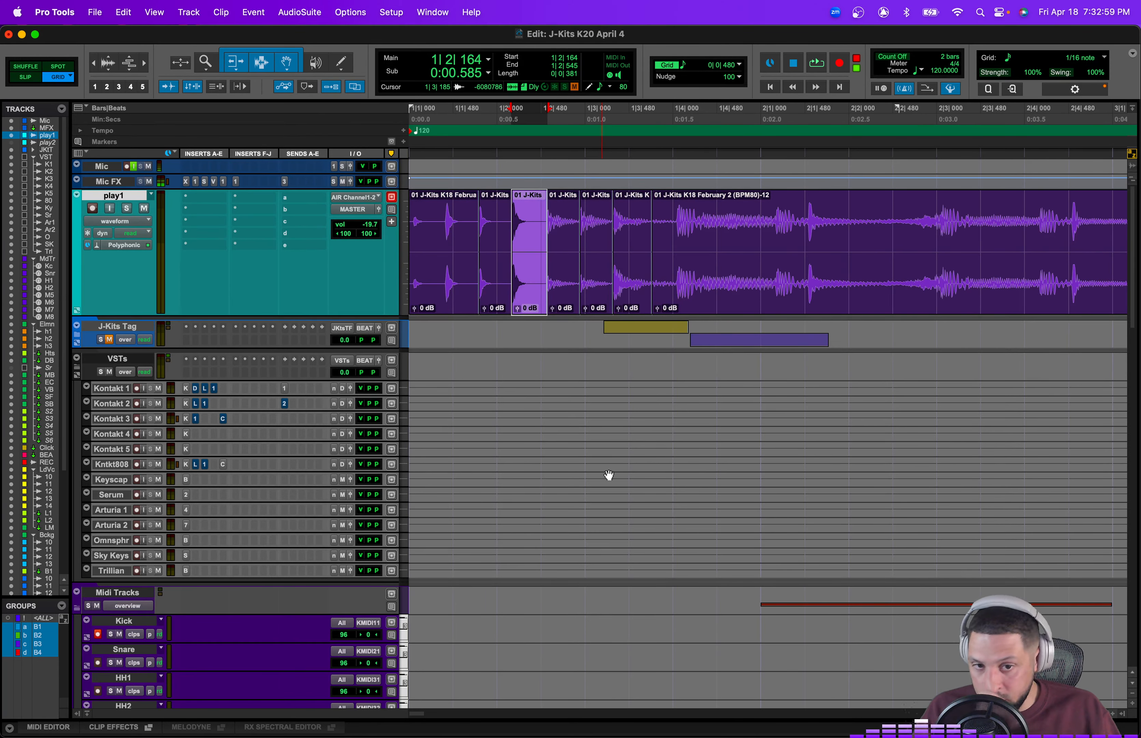
Step: Select the MIDI 6-01 clip on the MIDI 6 track
scroll(608, 474, down, 10)
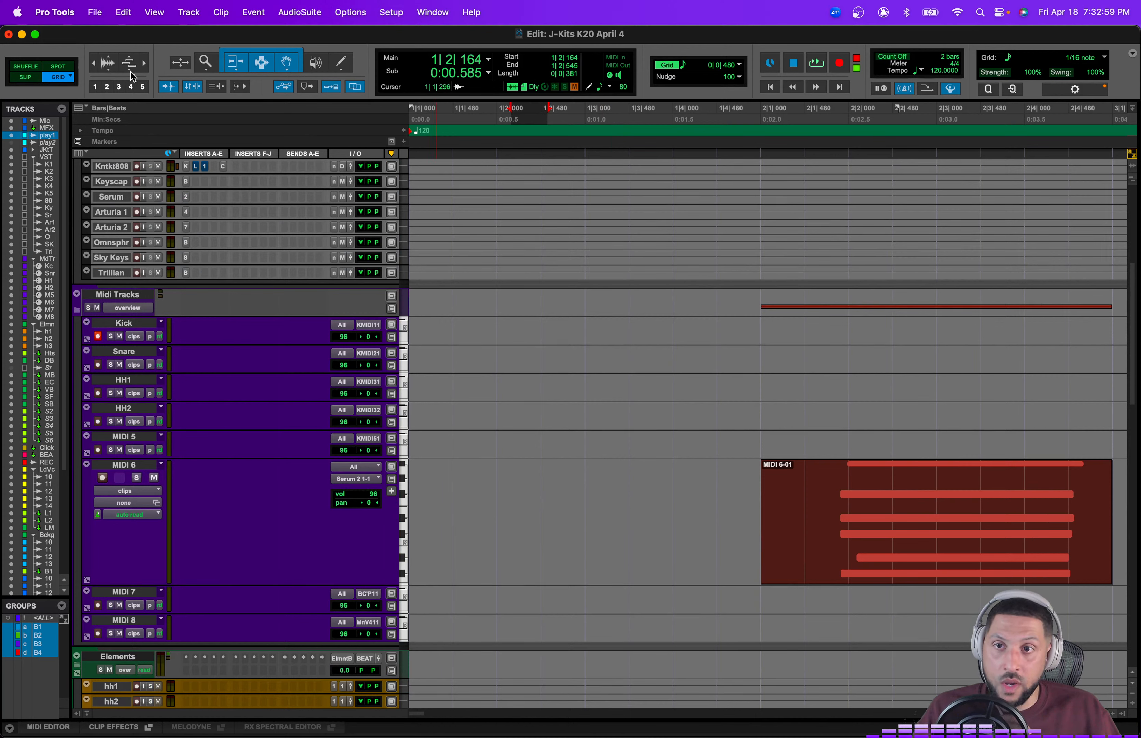
click(855, 542)
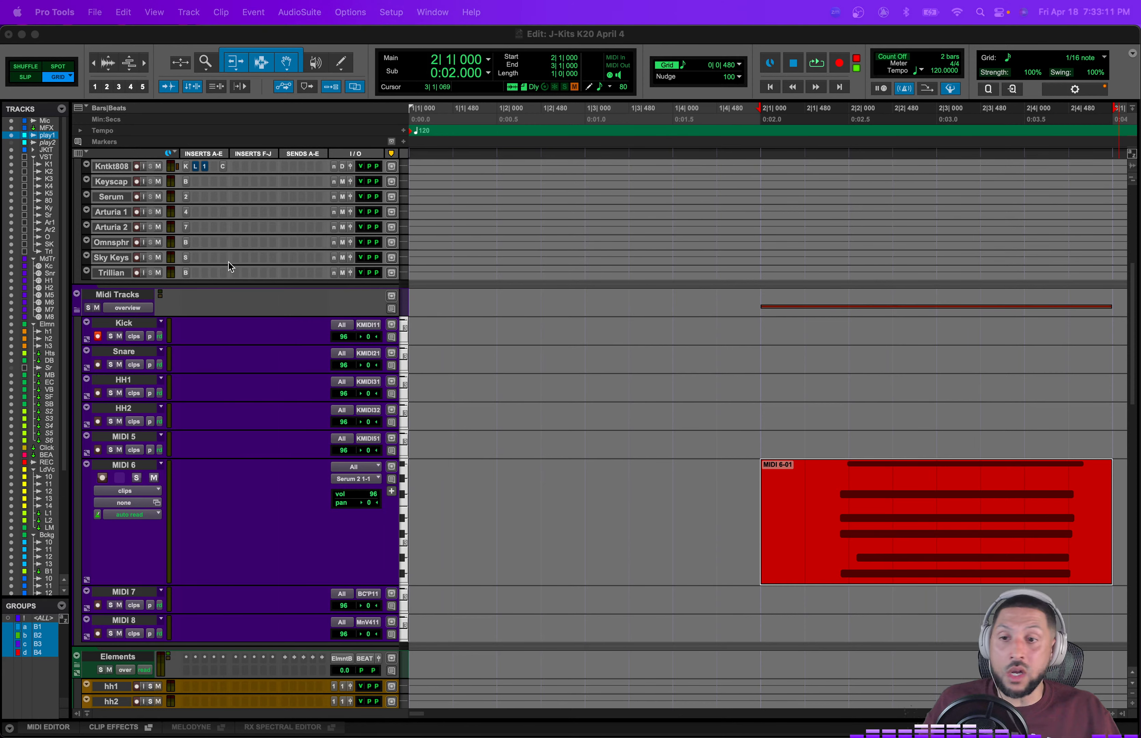
Step: Hide and make the play1 track inactive once more, then save the session
scroll(228, 262, up, 10)
click(117, 195)
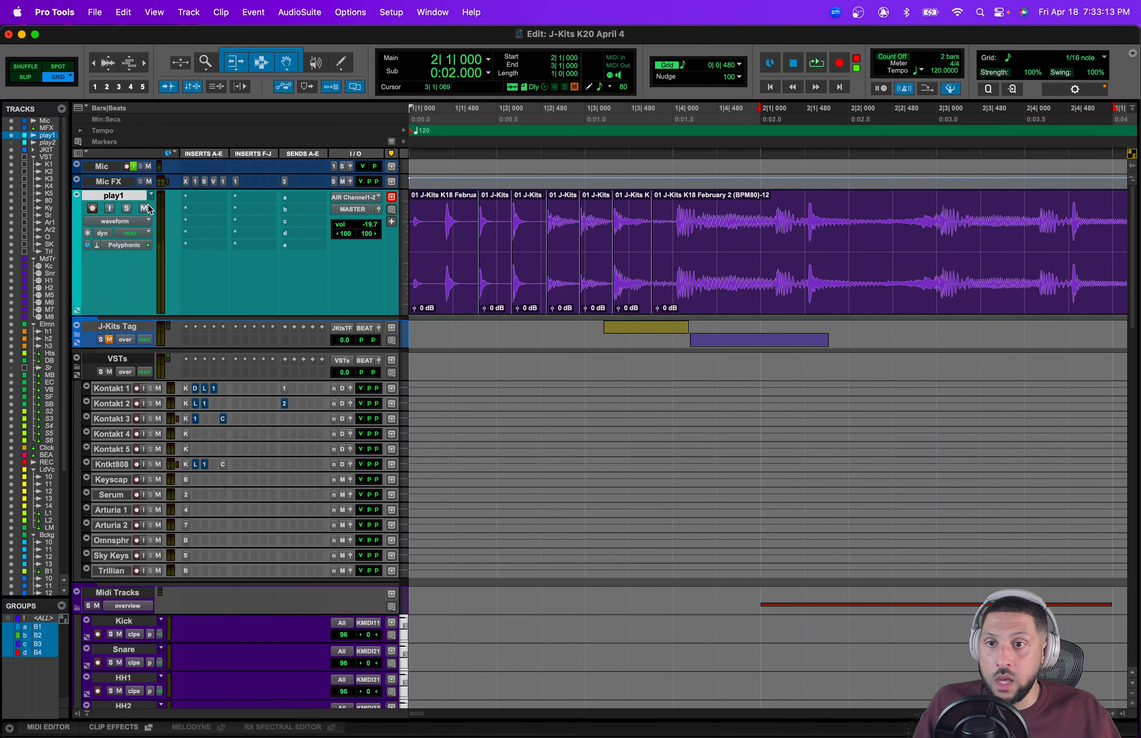
right_click(115, 194)
click(140, 212)
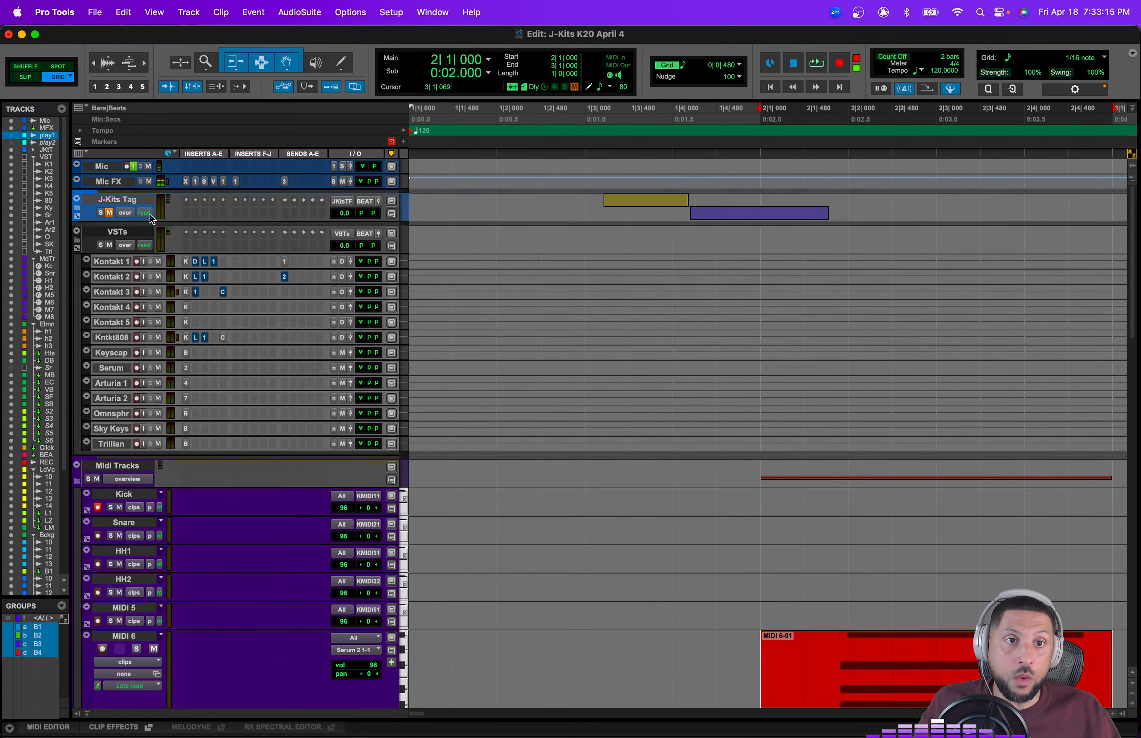
key(Return)
key(super+s)
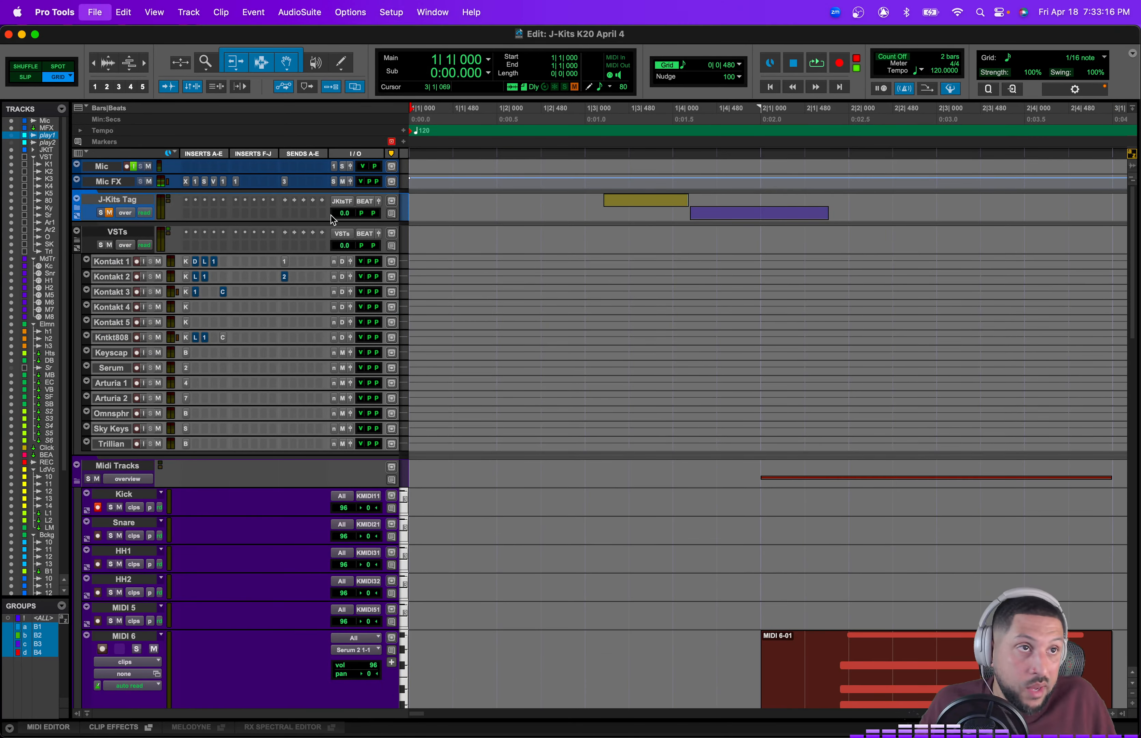
Step: Reduce the MIDI 6 track's height
scroll(492, 576, down, 2)
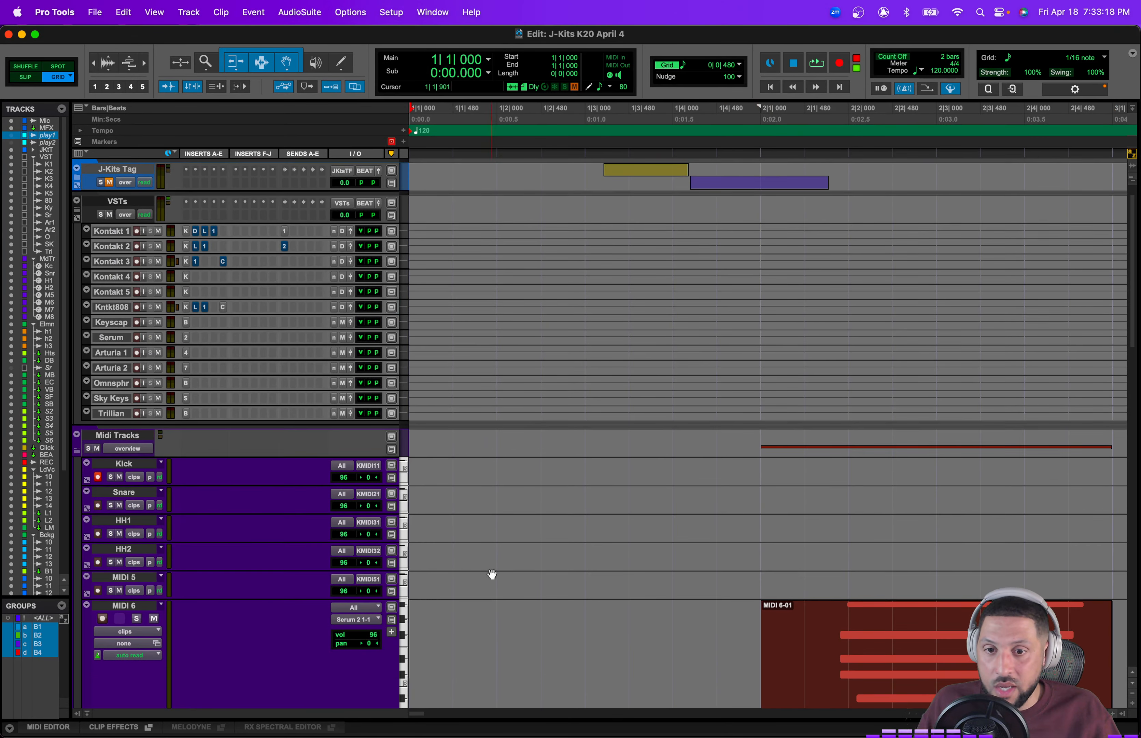
click(404, 641)
click(407, 627)
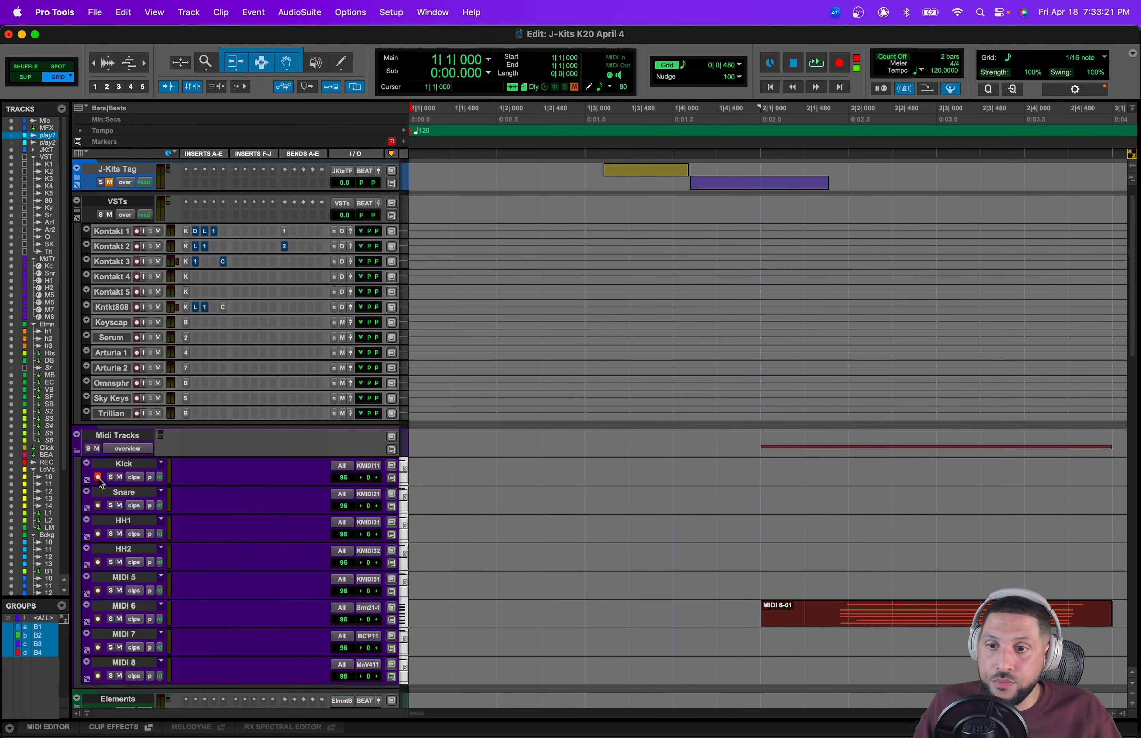
Step: Collapse the VSTs, Midi Tracks, Elements, Lead Vocals and Backgrounds folders
scroll(347, 479, up, 2)
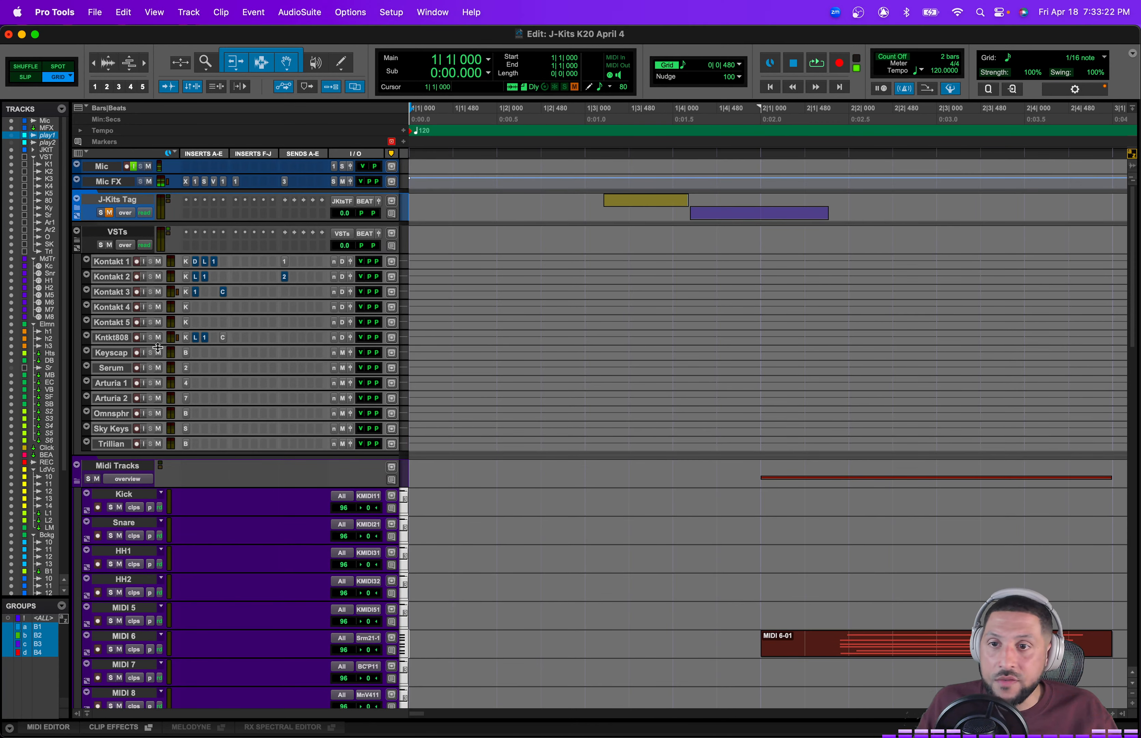
click(116, 232)
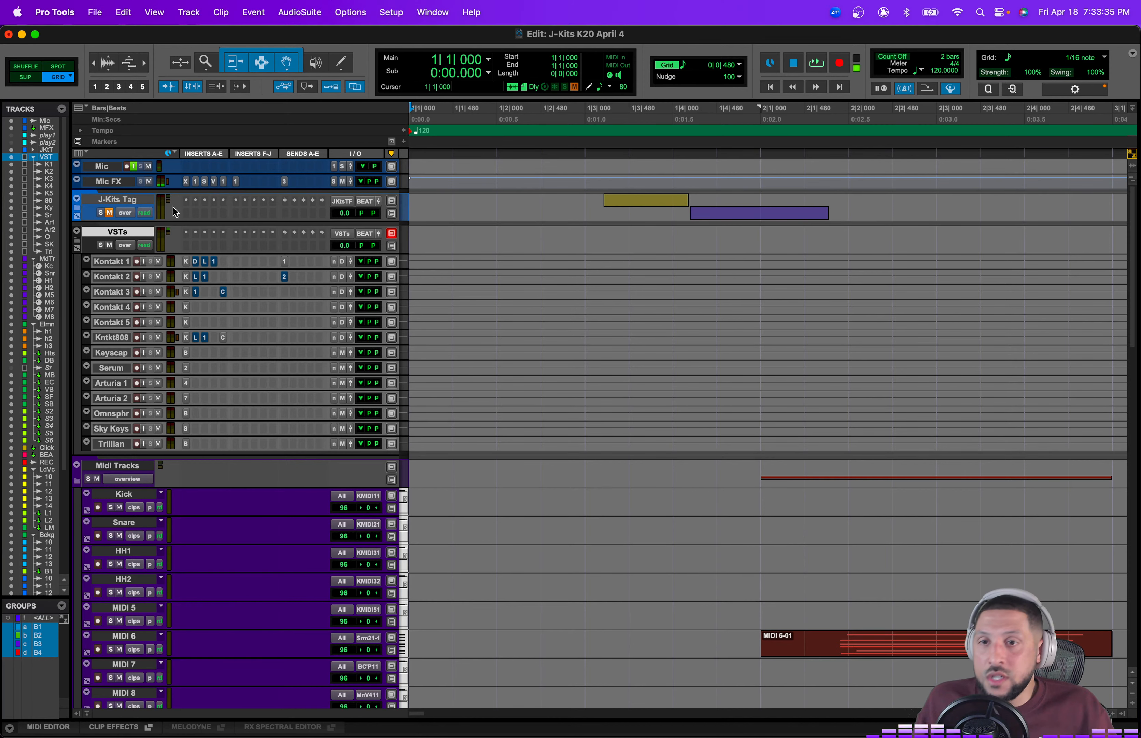
click(77, 244)
click(77, 278)
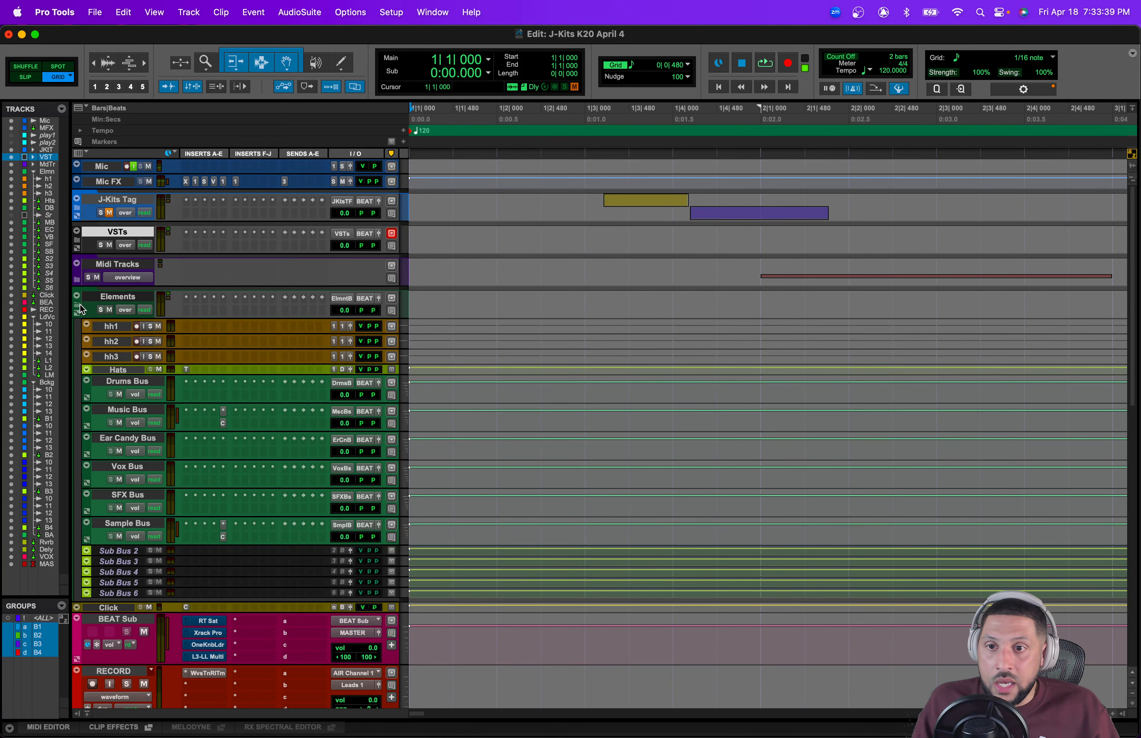
click(75, 304)
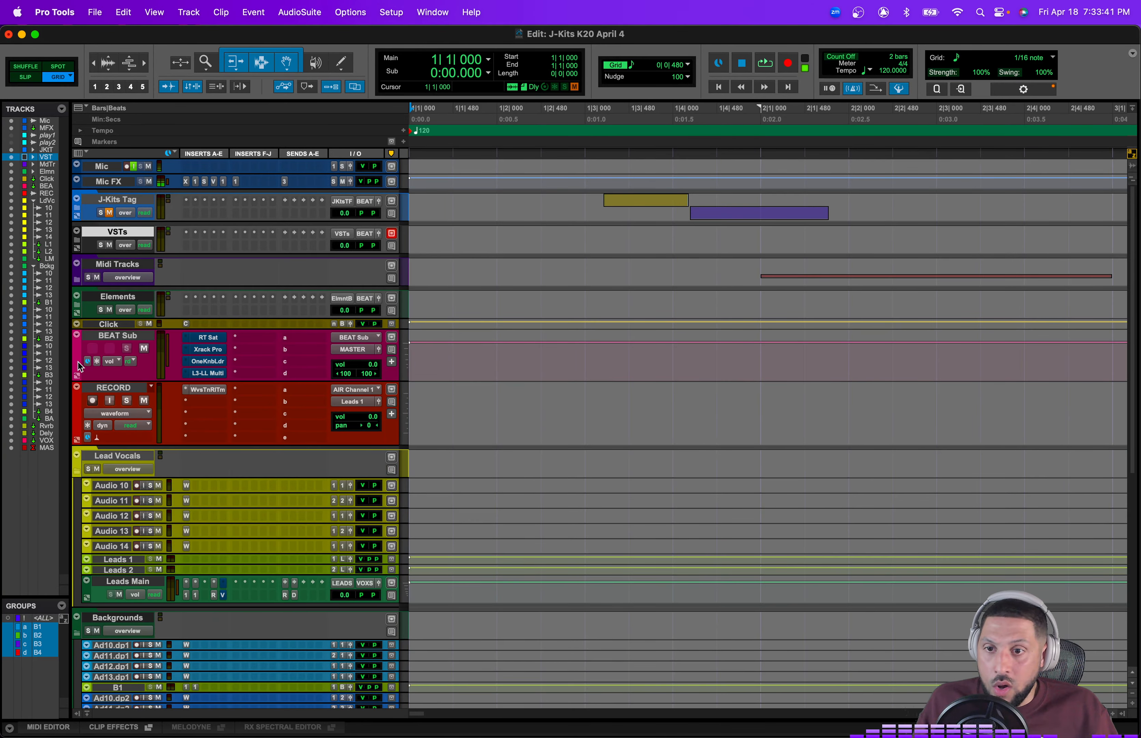
click(76, 471)
click(76, 503)
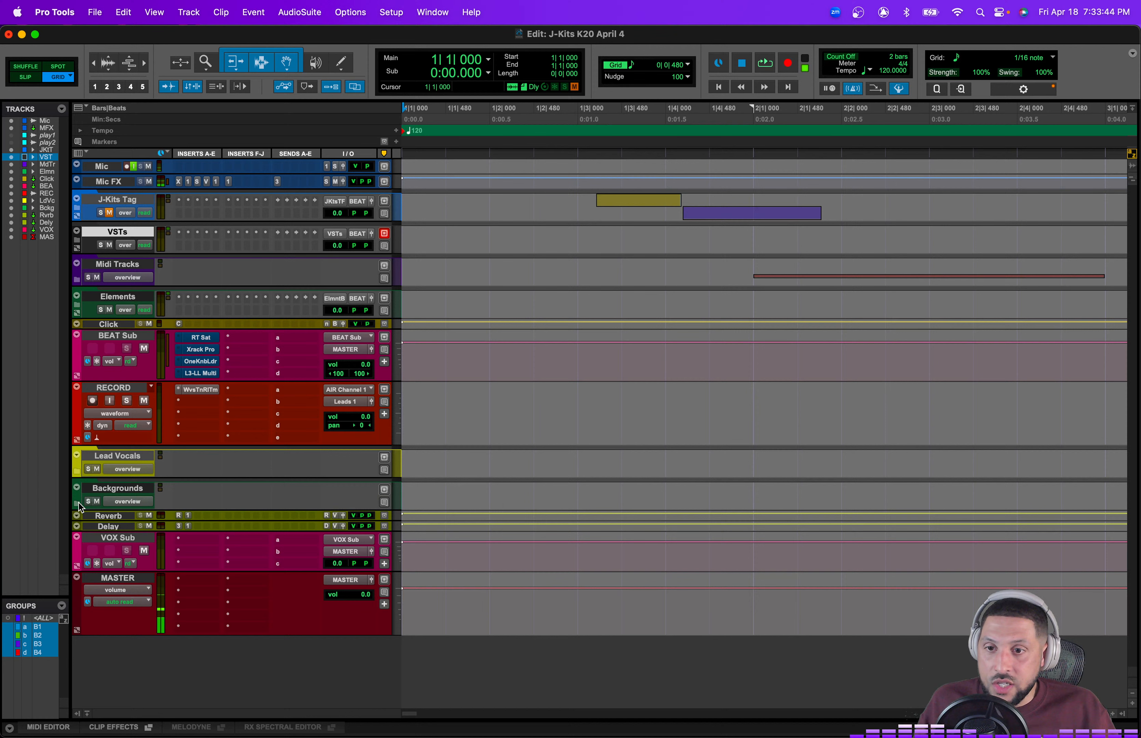
Step: Select the tracks from RECORD through VOX Sub and hide and make them inactive
click(113, 537)
shift+click(115, 387)
right_click(115, 387)
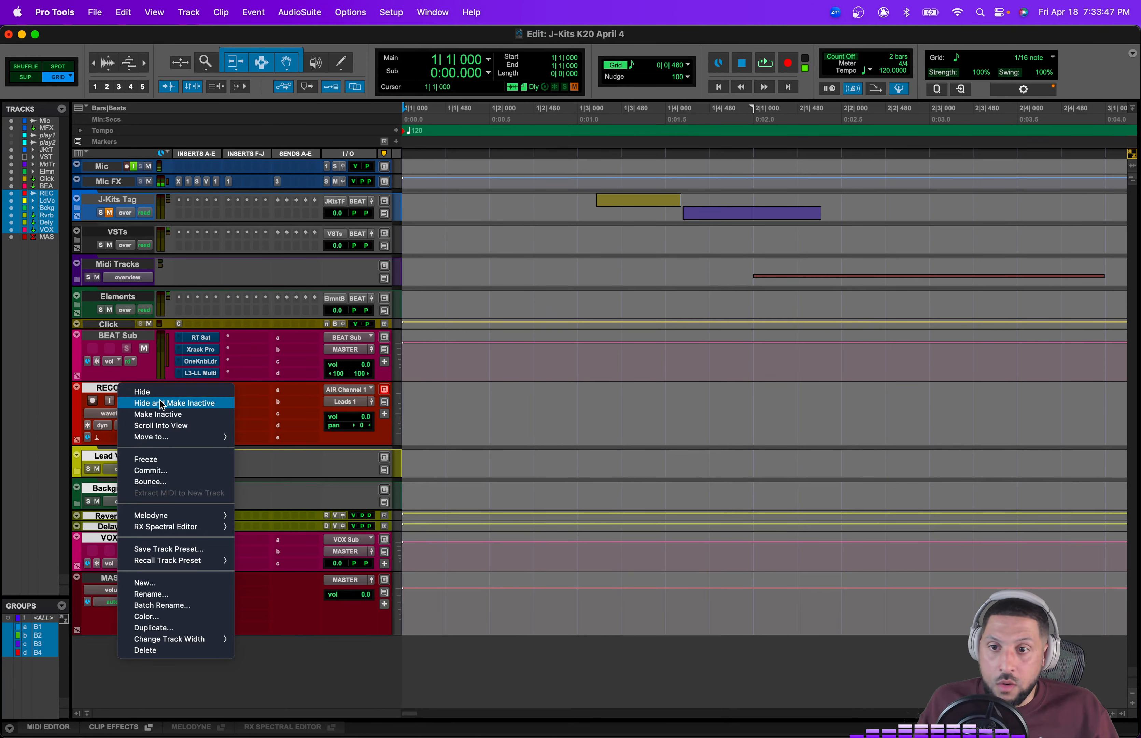
click(161, 404)
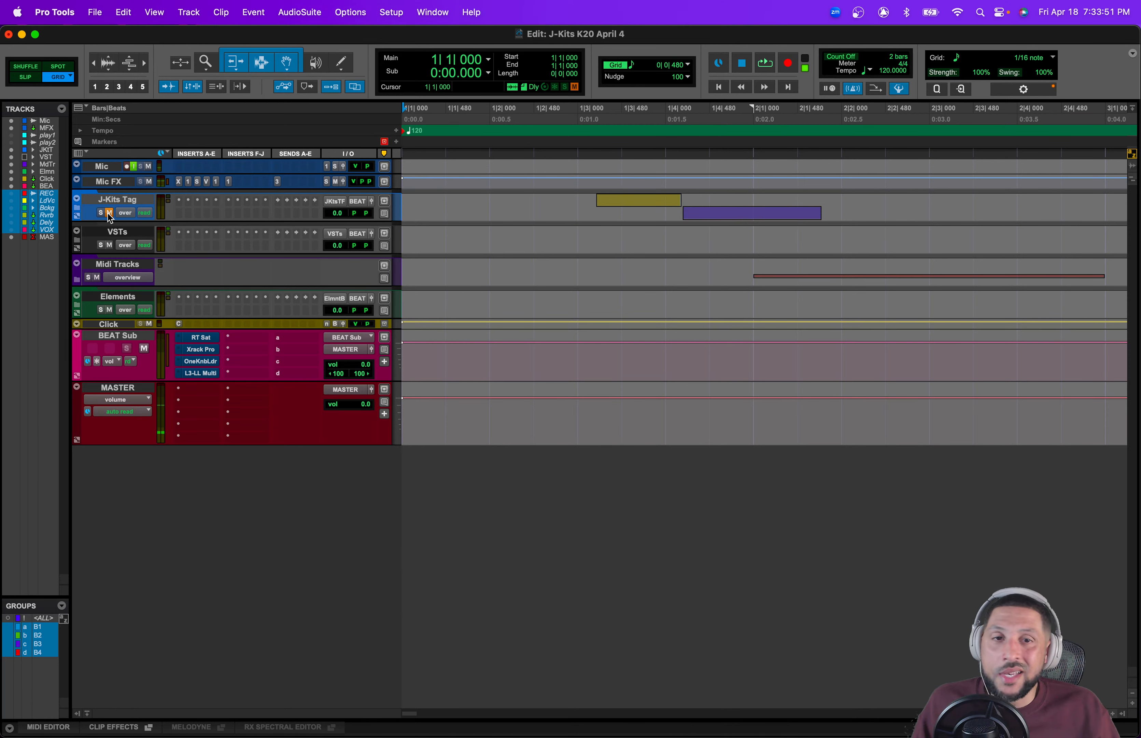
click(76, 306)
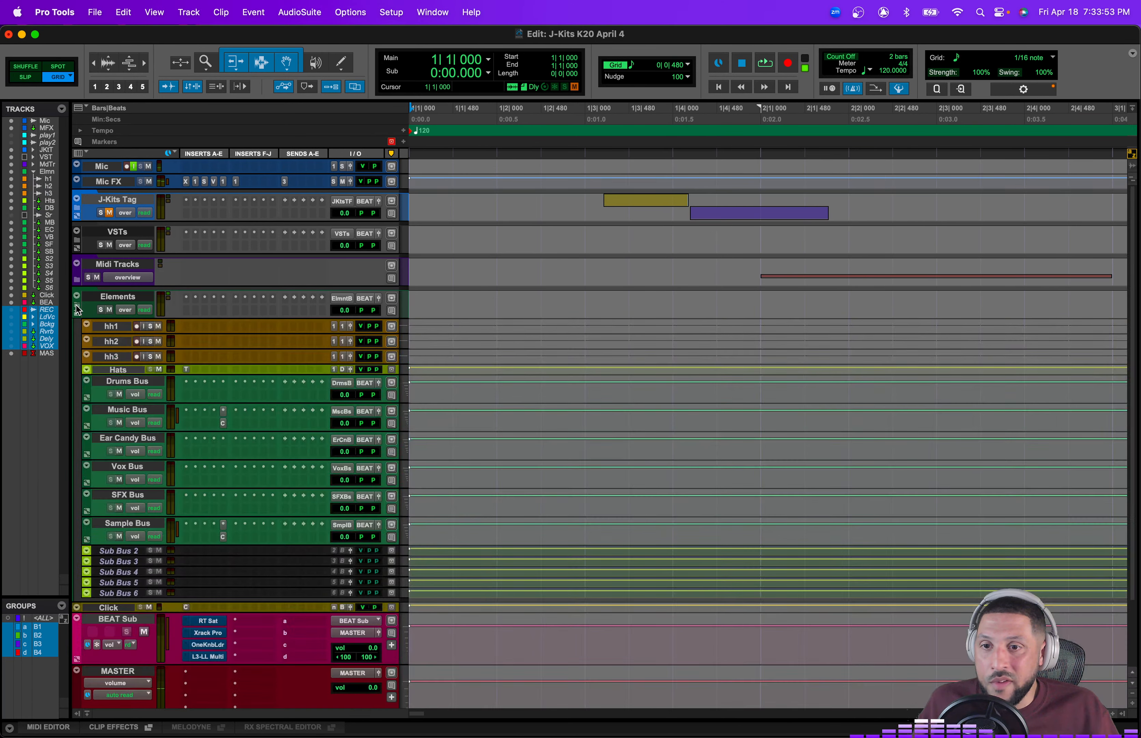
click(76, 305)
click(76, 306)
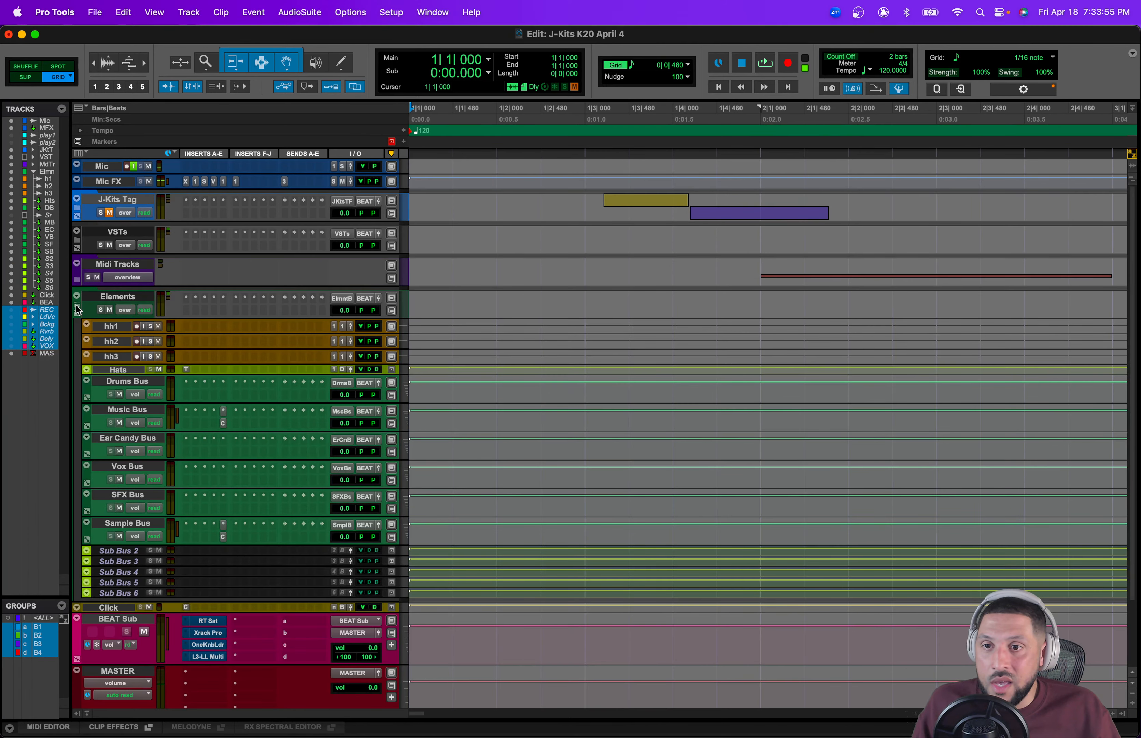
click(76, 306)
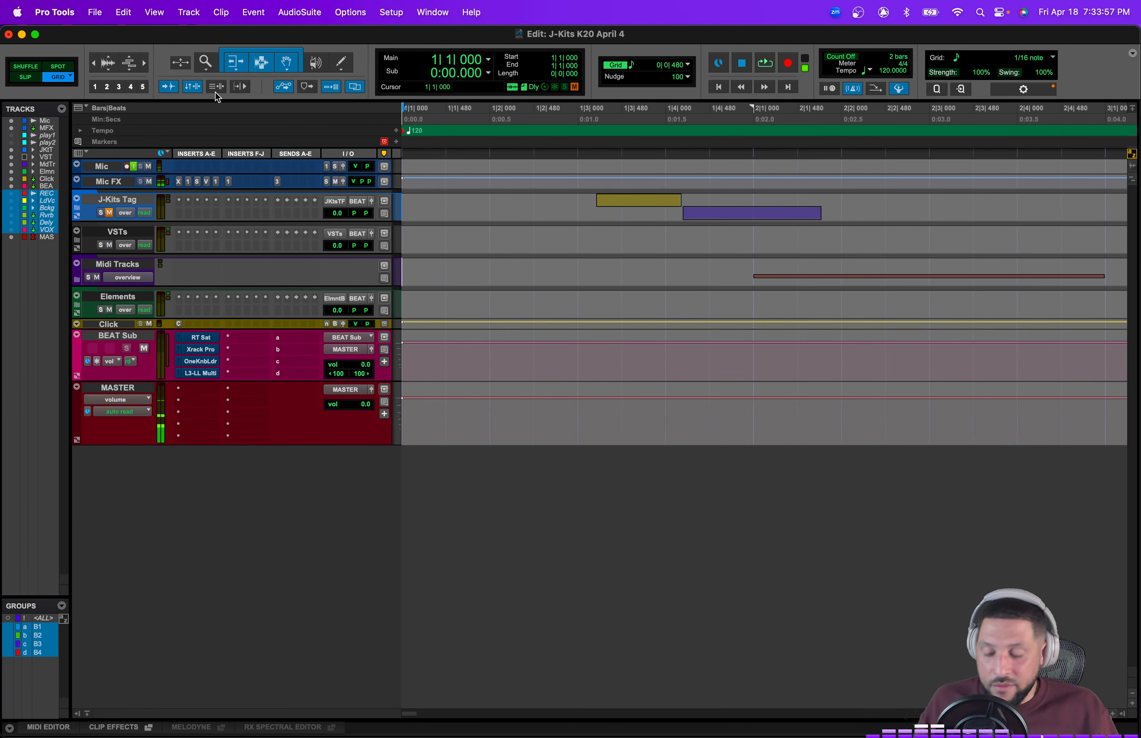
Step: Create one new stereo Basic Folder track
click(189, 12)
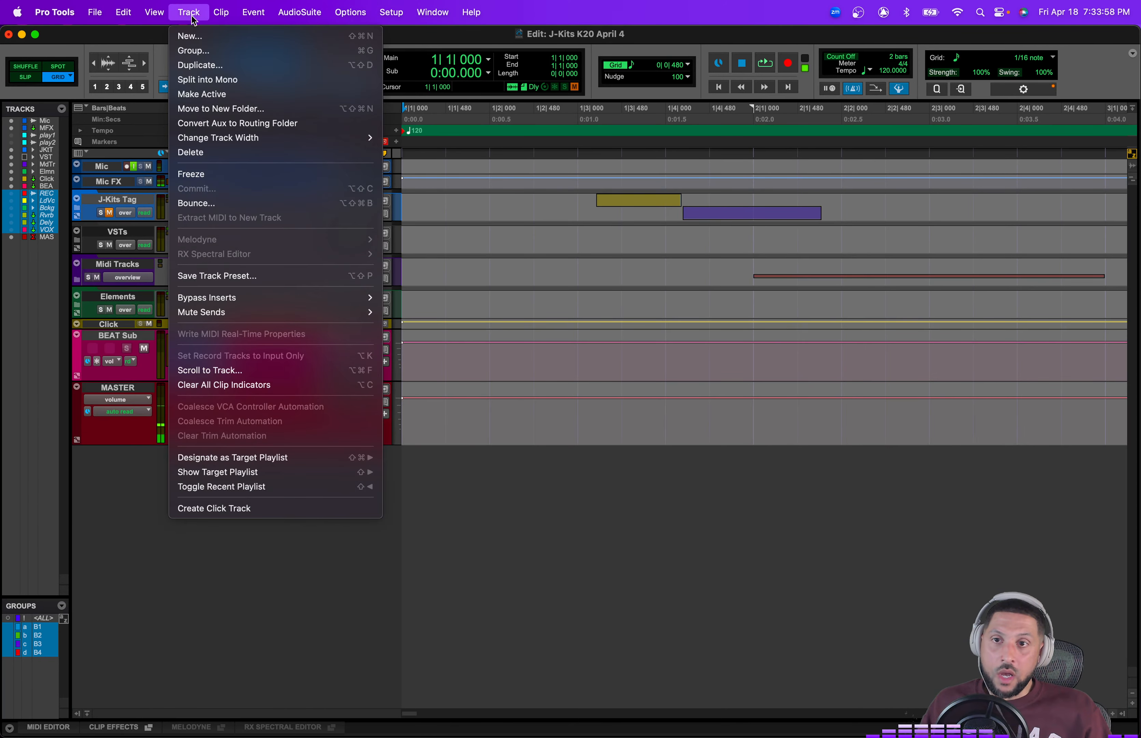
click(198, 37)
click(423, 273)
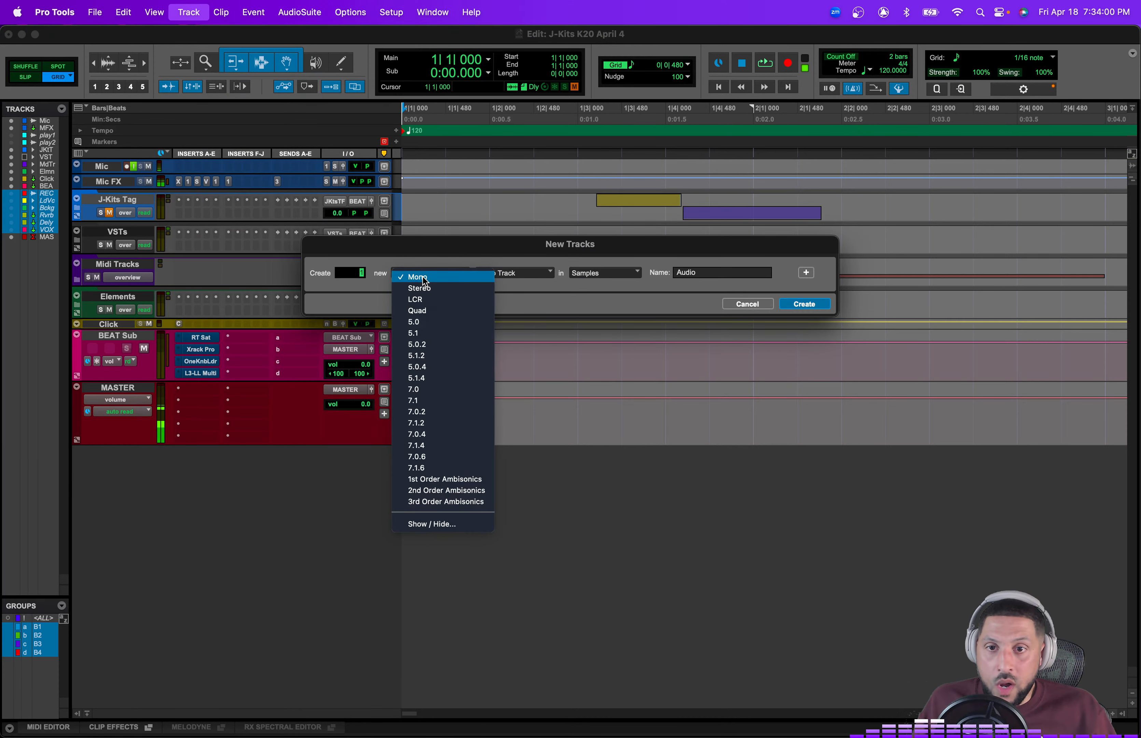
click(449, 289)
click(513, 275)
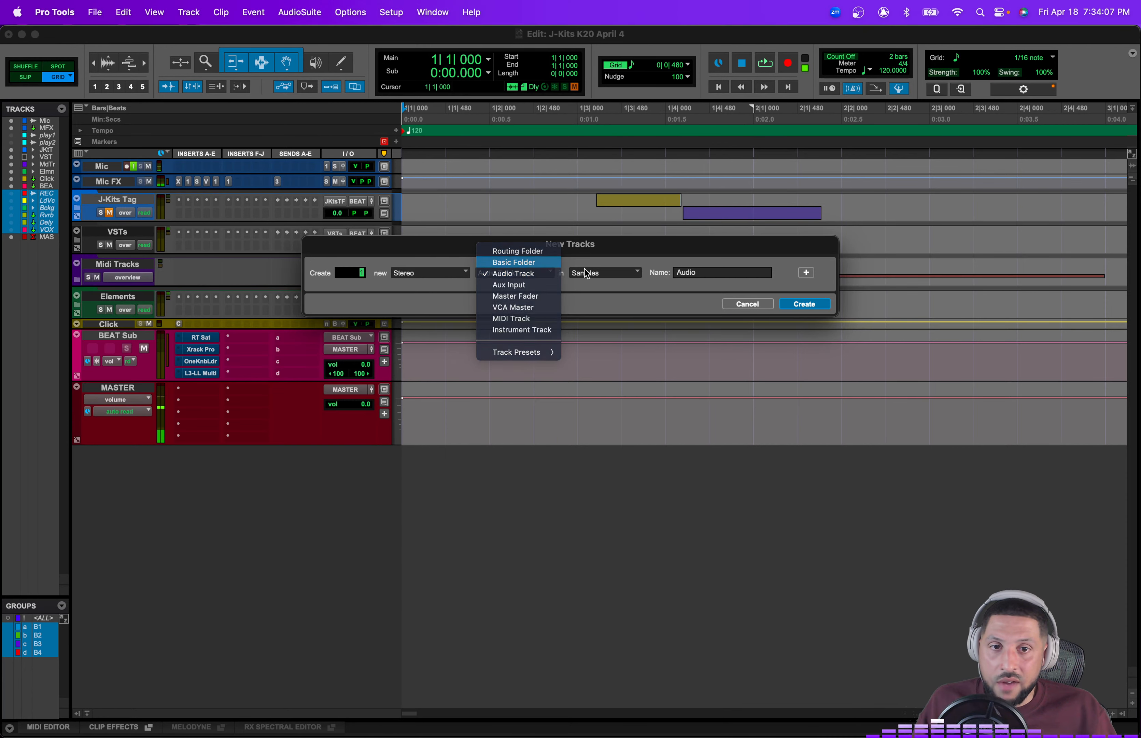
click(516, 262)
click(805, 304)
click(798, 303)
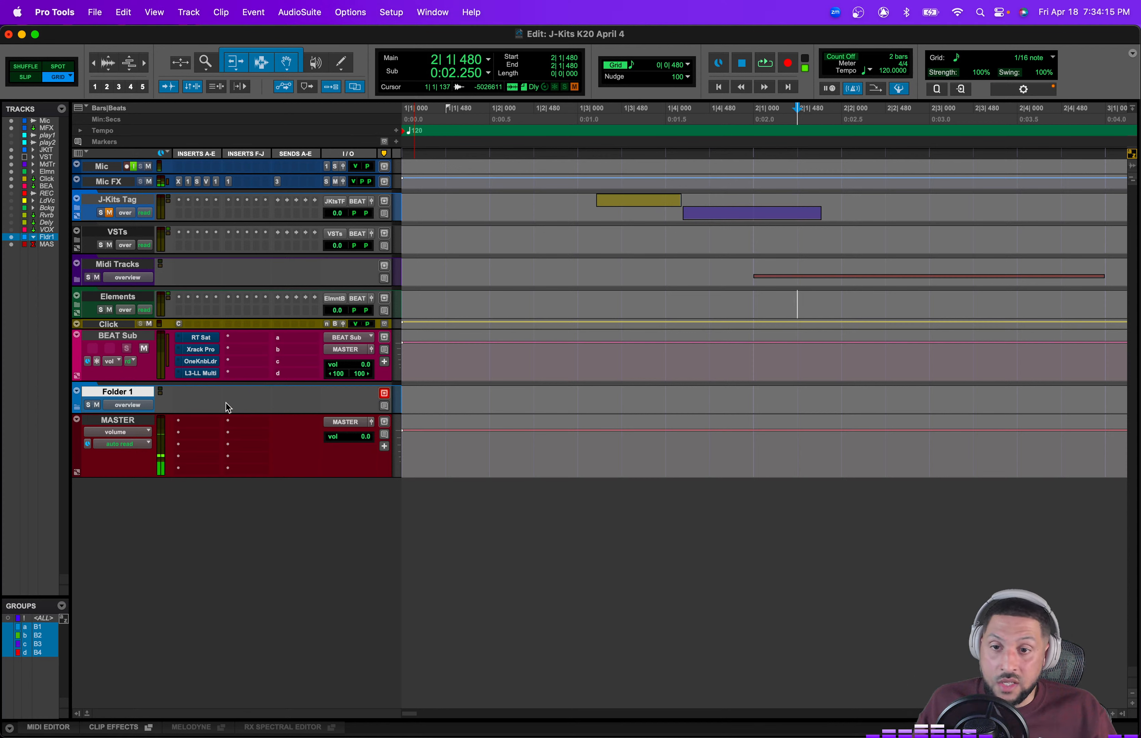
Step: Delete the new Folder 1 basic folder track
right_click(119, 394)
click(83, 389)
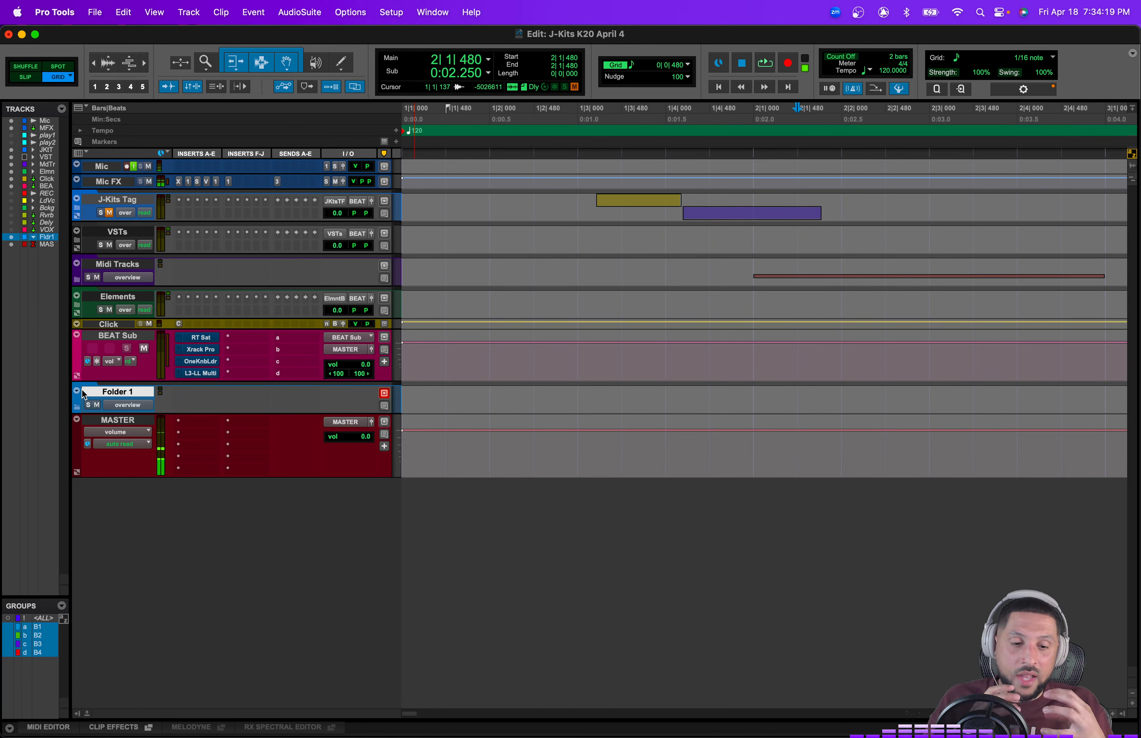
right_click(82, 390)
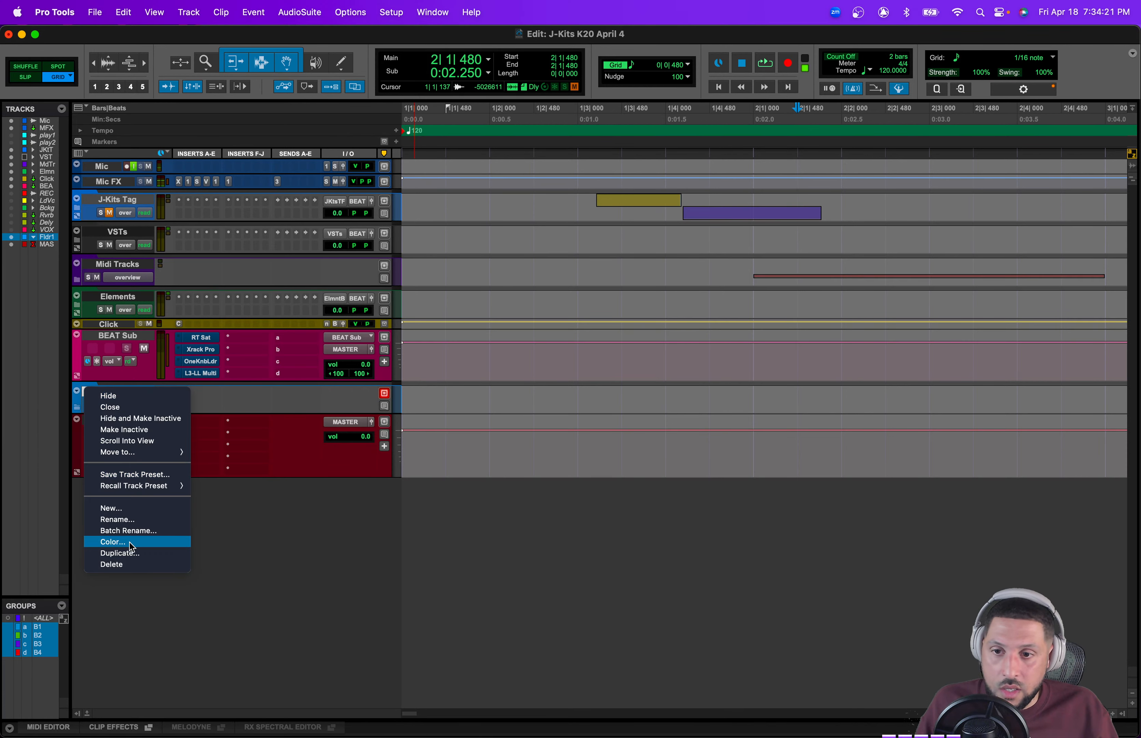
click(125, 565)
Step: Create one new stereo Routing Folder track
key(super+shift+n)
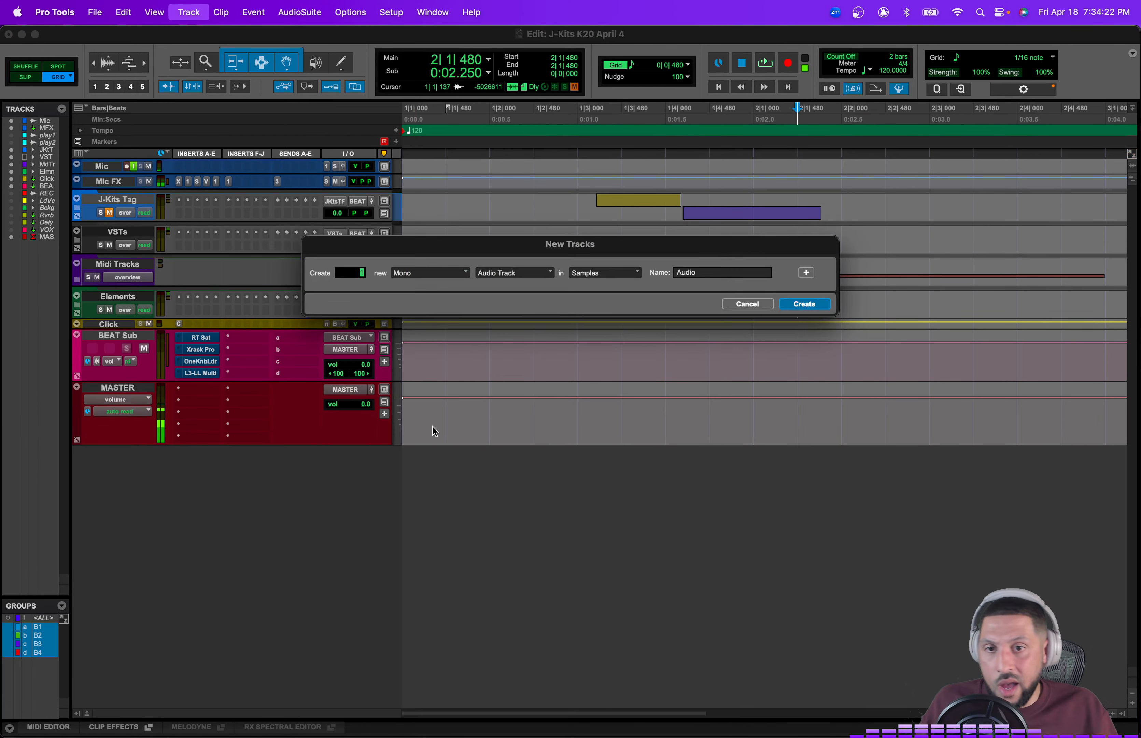
click(436, 272)
click(292, 240)
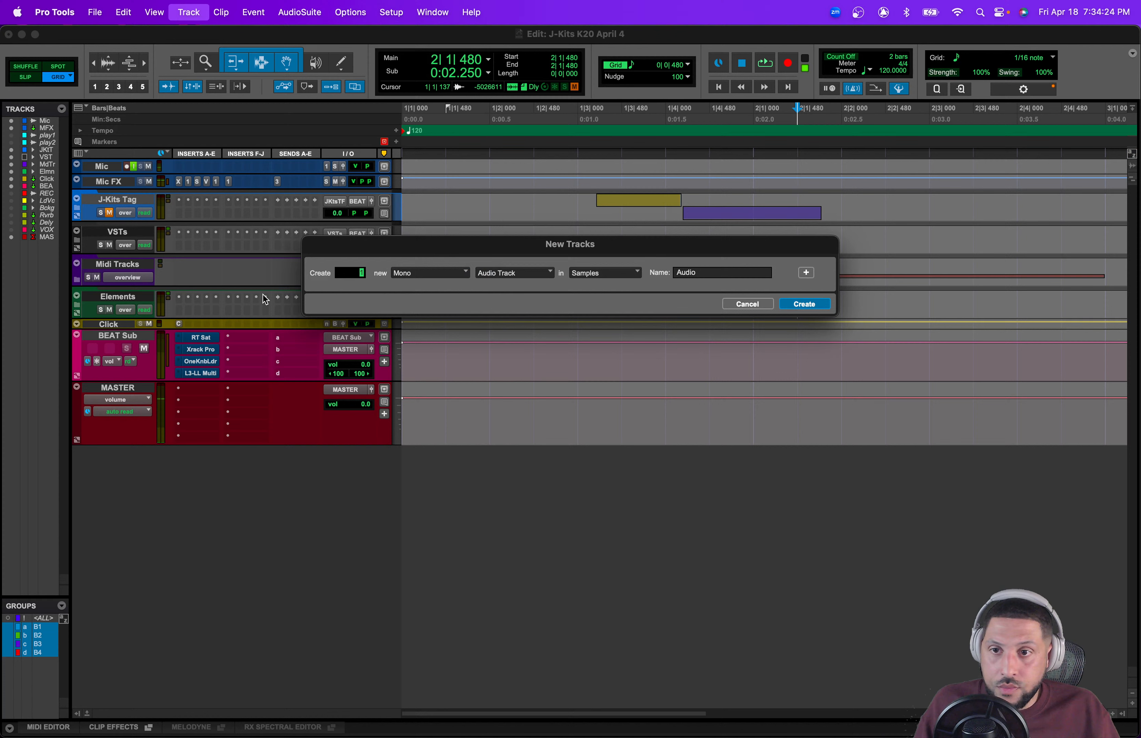
click(433, 270)
click(425, 287)
click(522, 272)
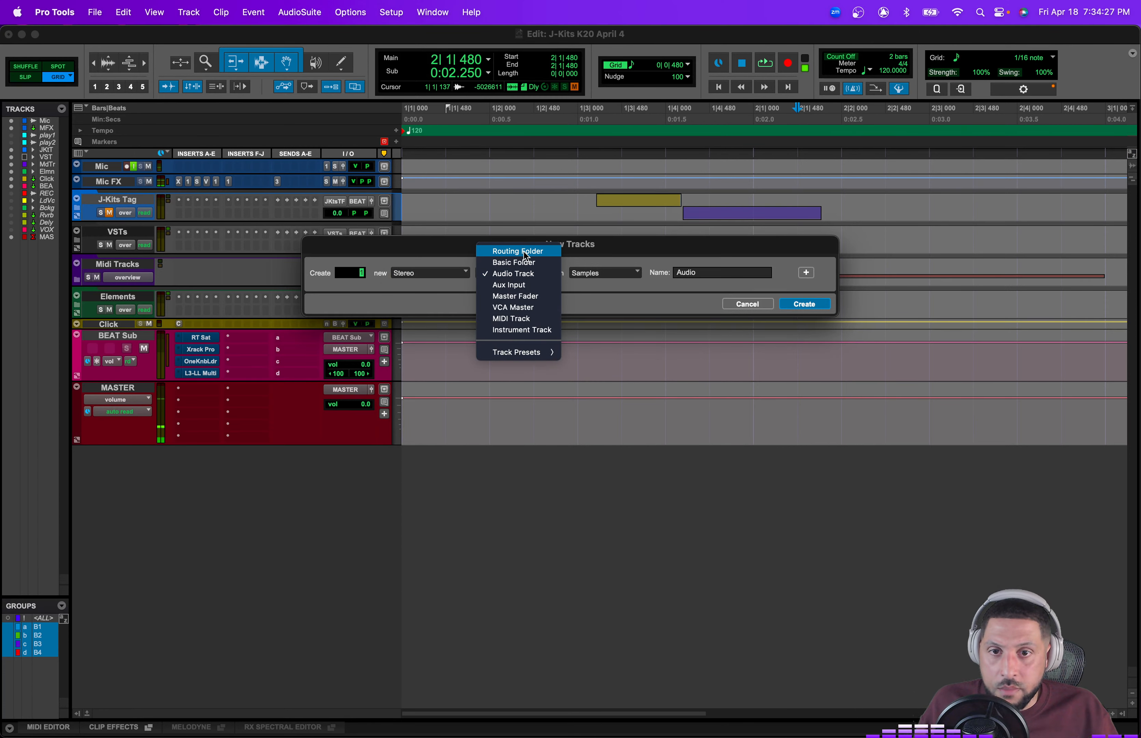
click(518, 251)
click(804, 303)
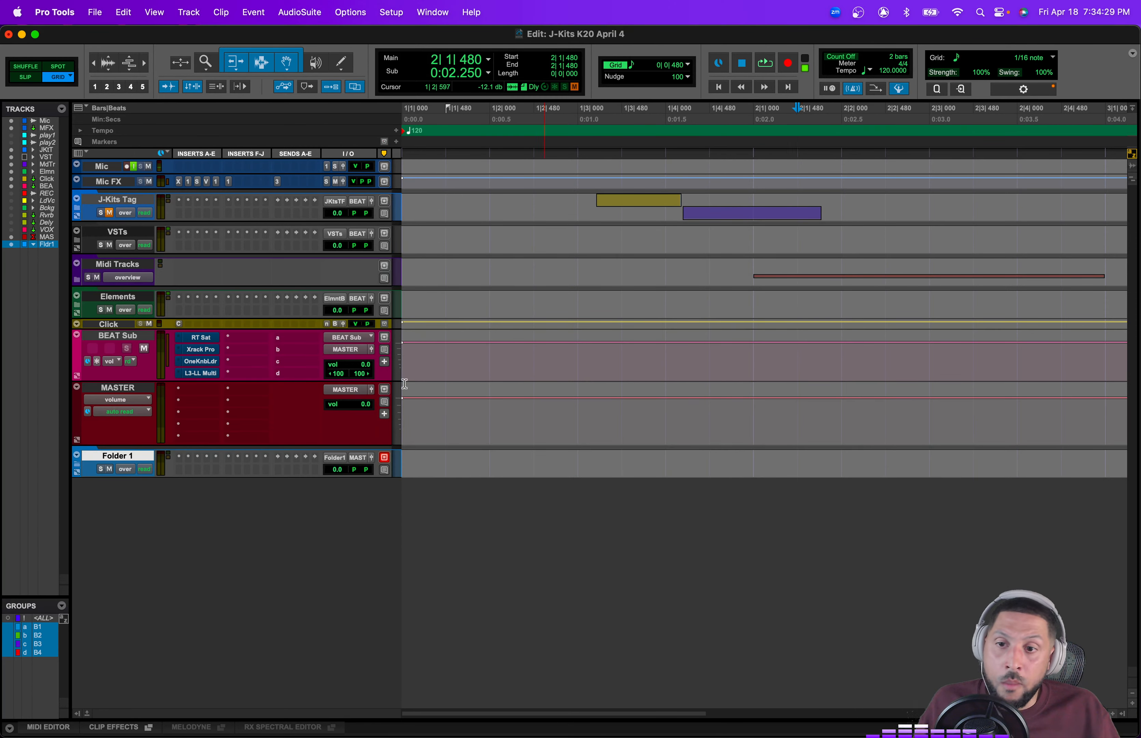
click(177, 458)
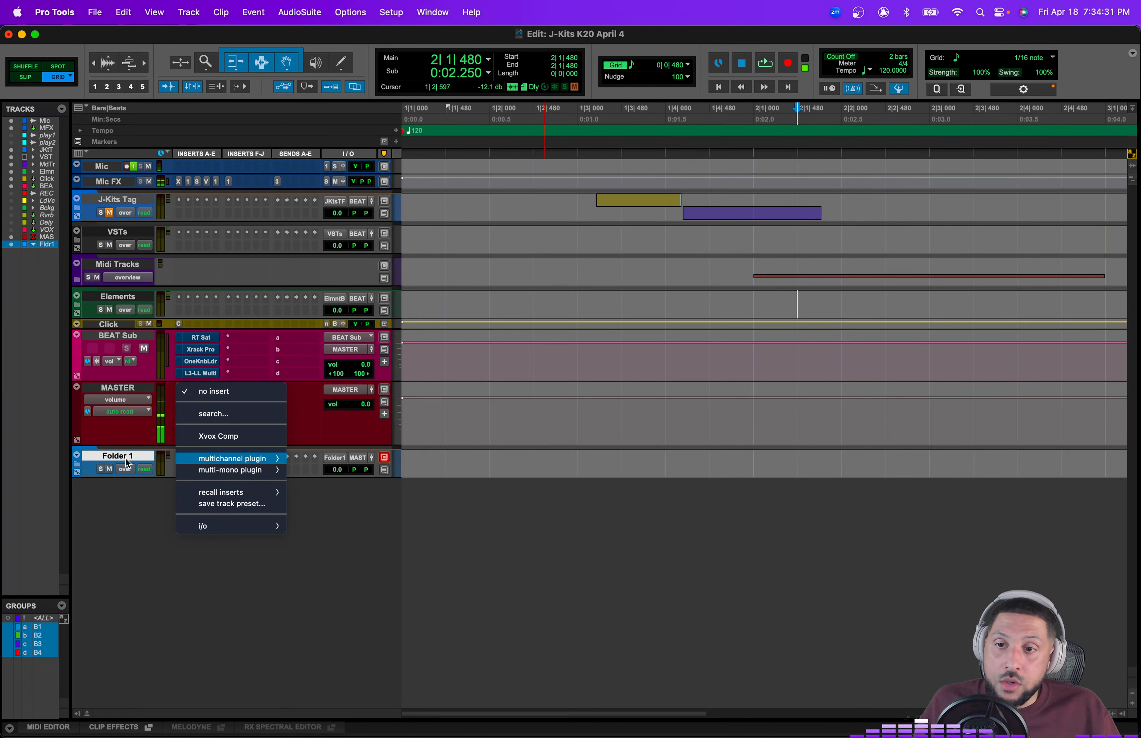
click(172, 466)
click(188, 459)
mouse_move(188, 459)
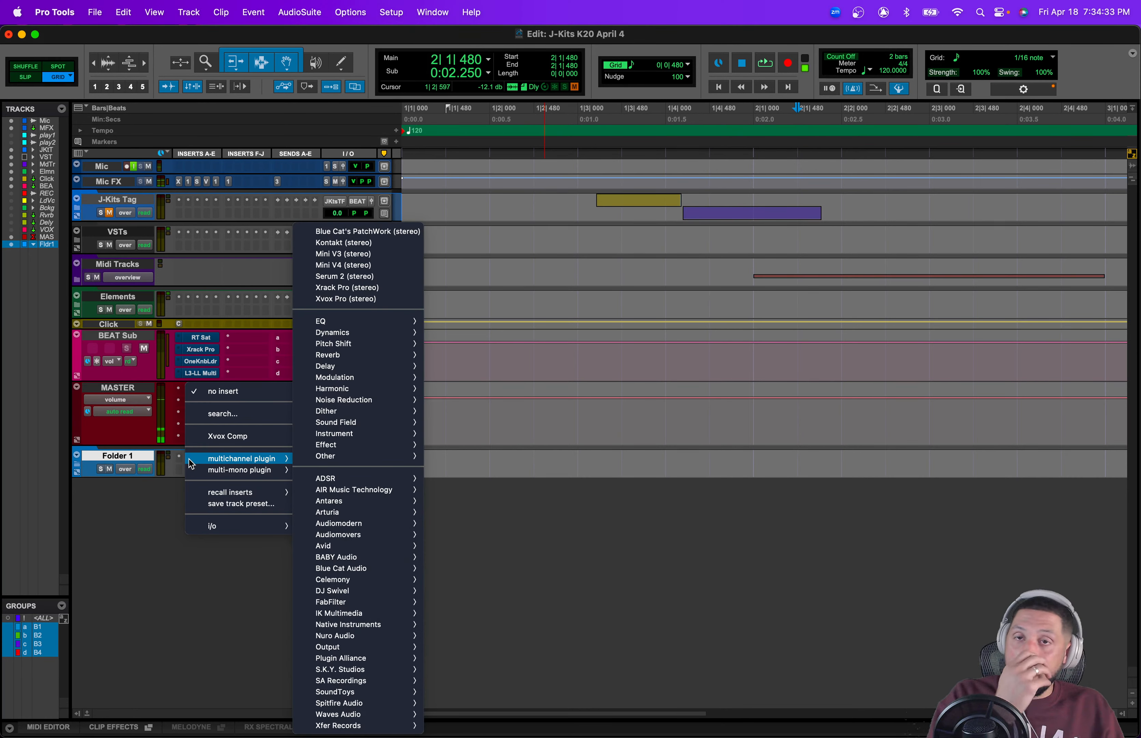
click(182, 466)
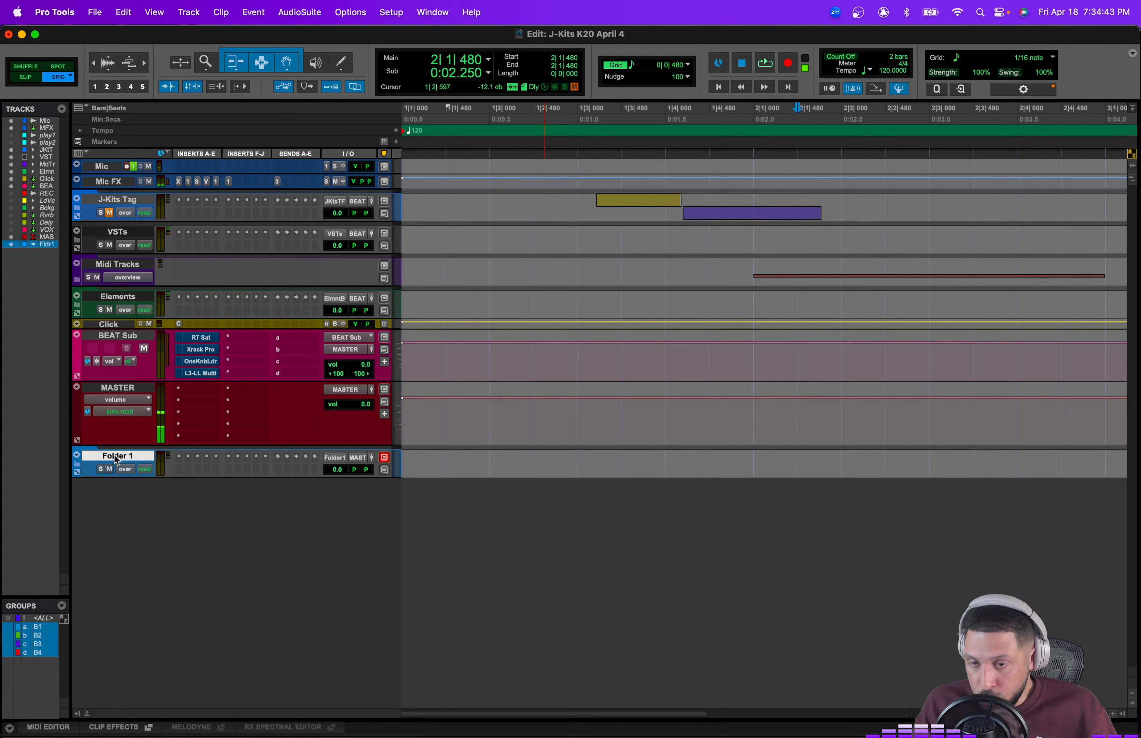
click(180, 456)
mouse_move(228, 457)
mouse_move(351, 330)
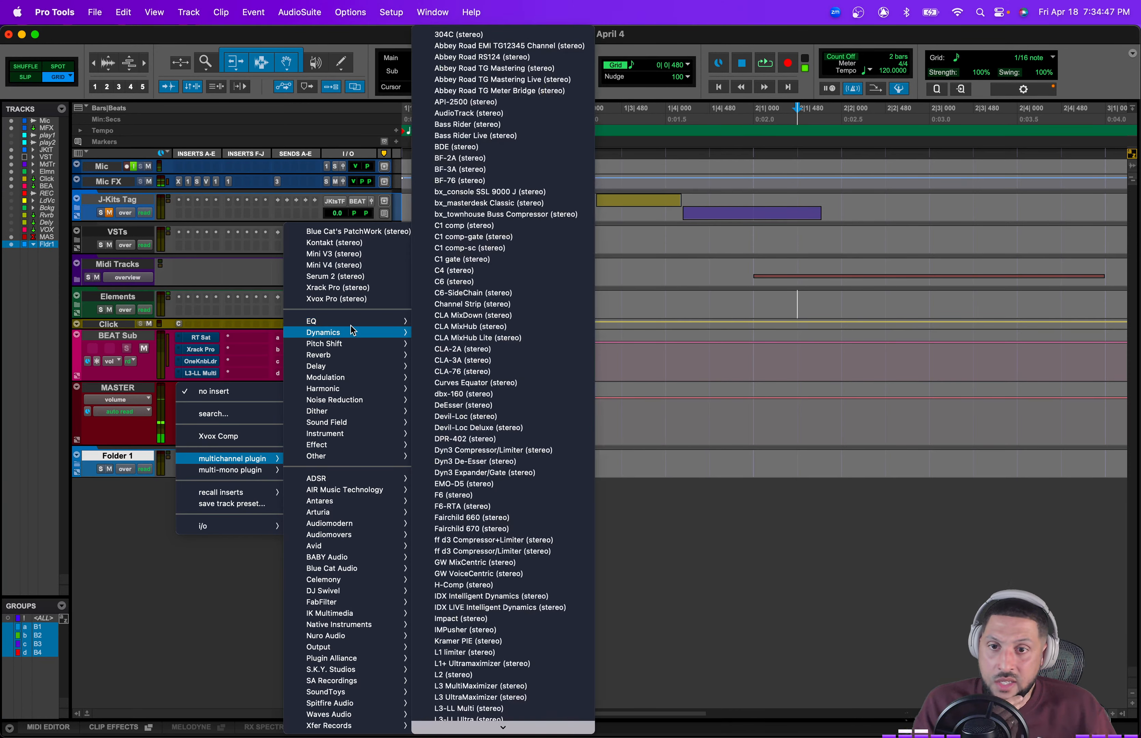
click(189, 575)
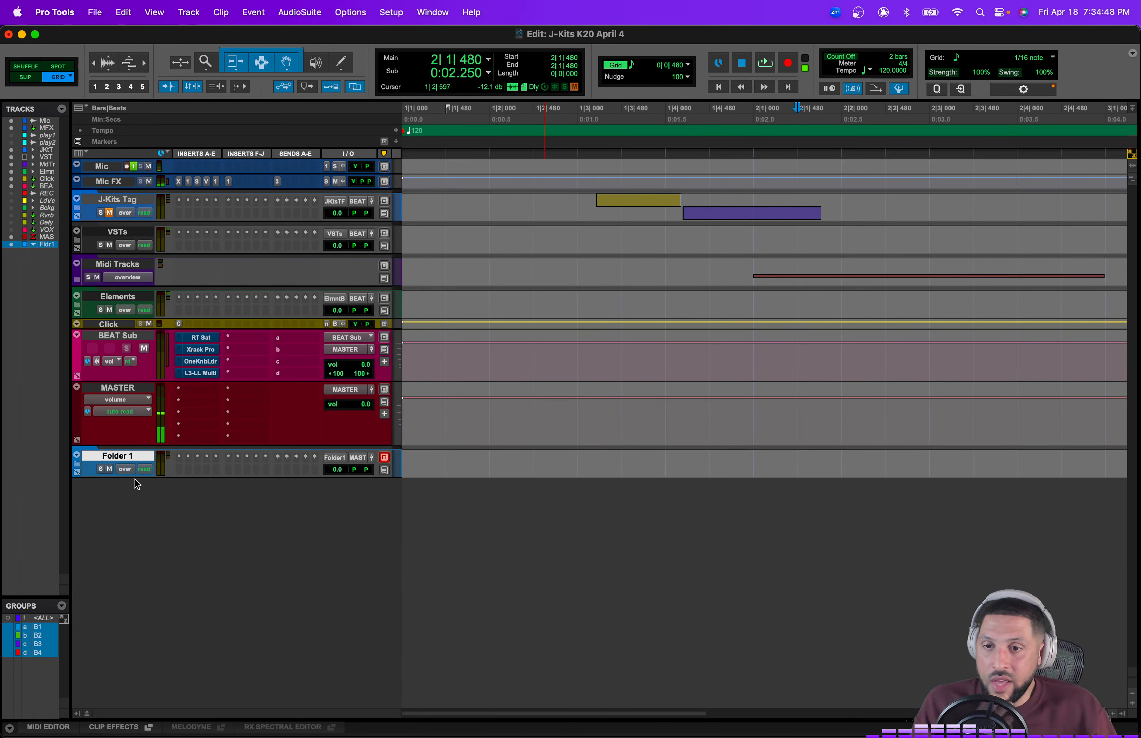
Step: Delete the Folder 1 routing folder track
right_click(118, 460)
click(171, 683)
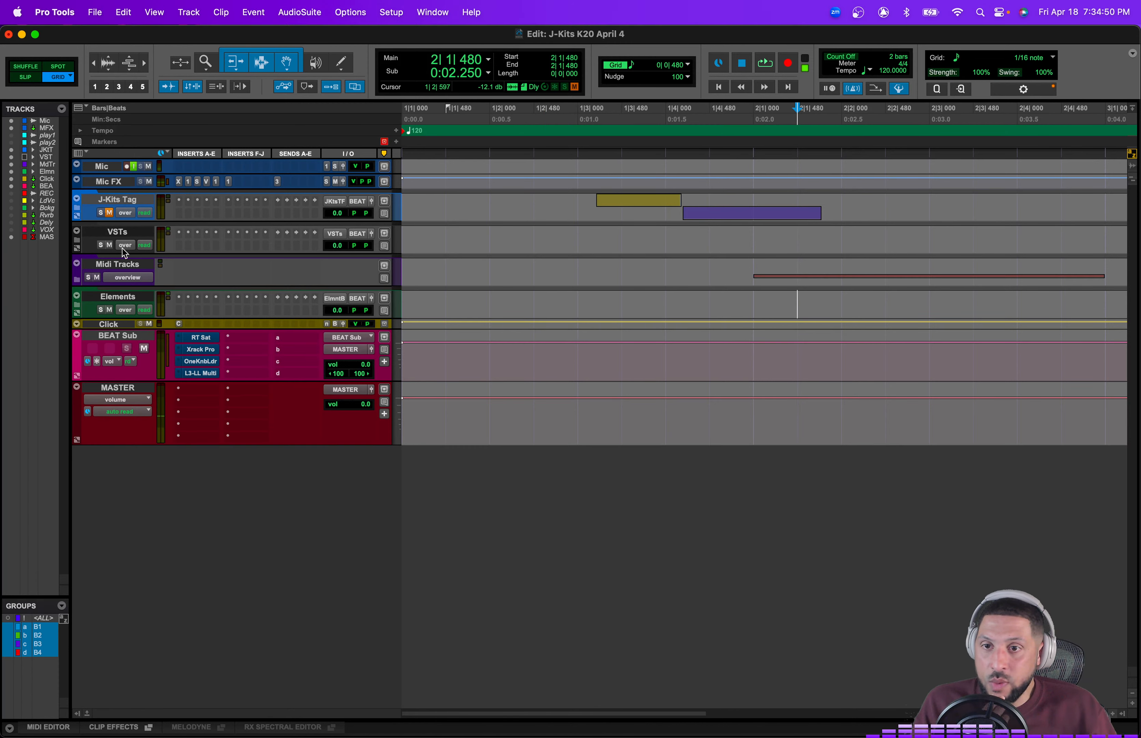
Step: Expand and collapse the VSTs and Midi Tracks folders to review their tracks
click(79, 240)
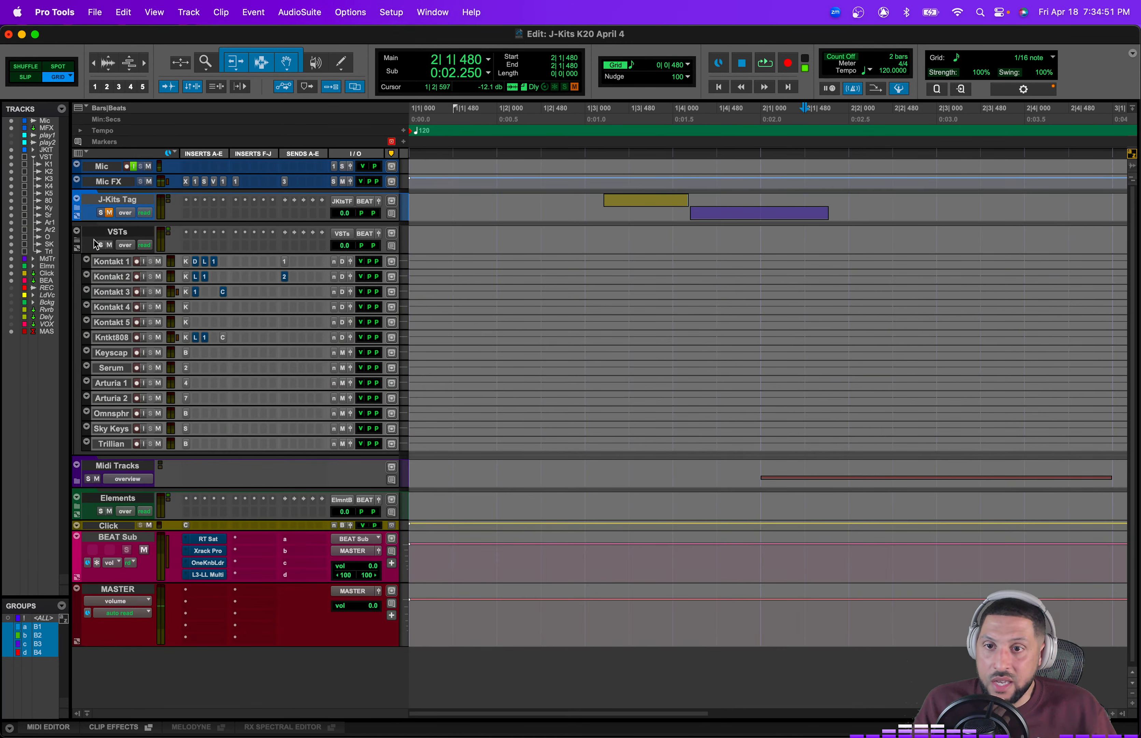
click(187, 235)
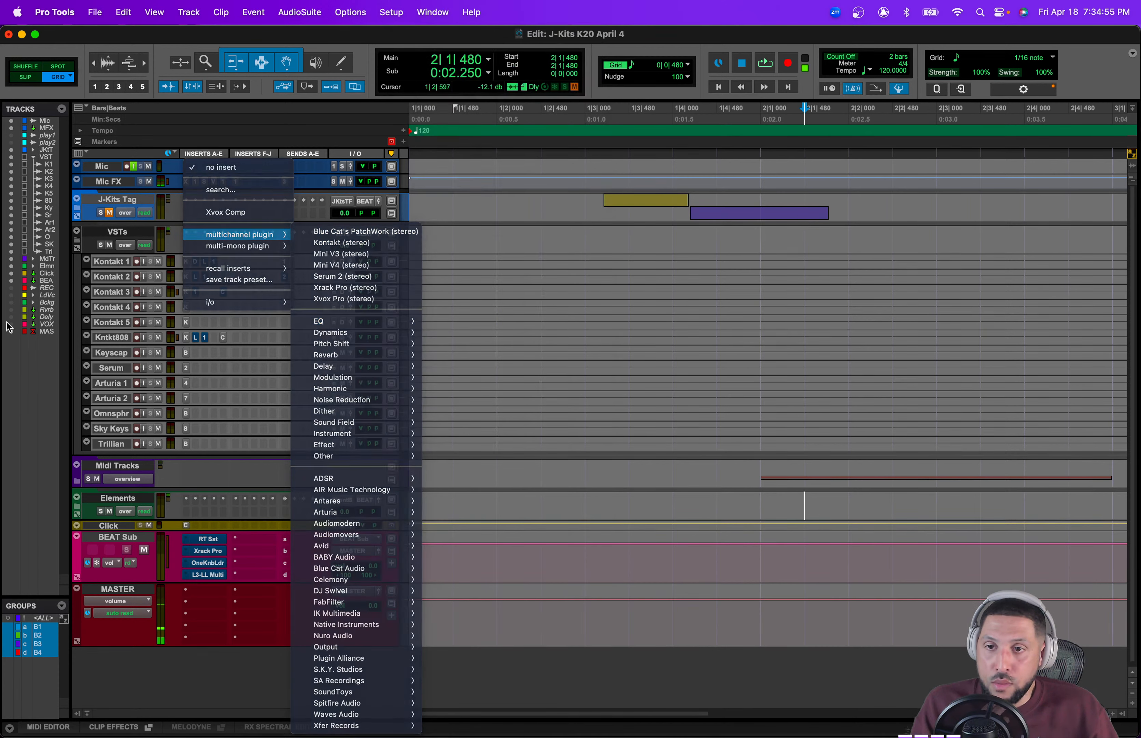
click(159, 244)
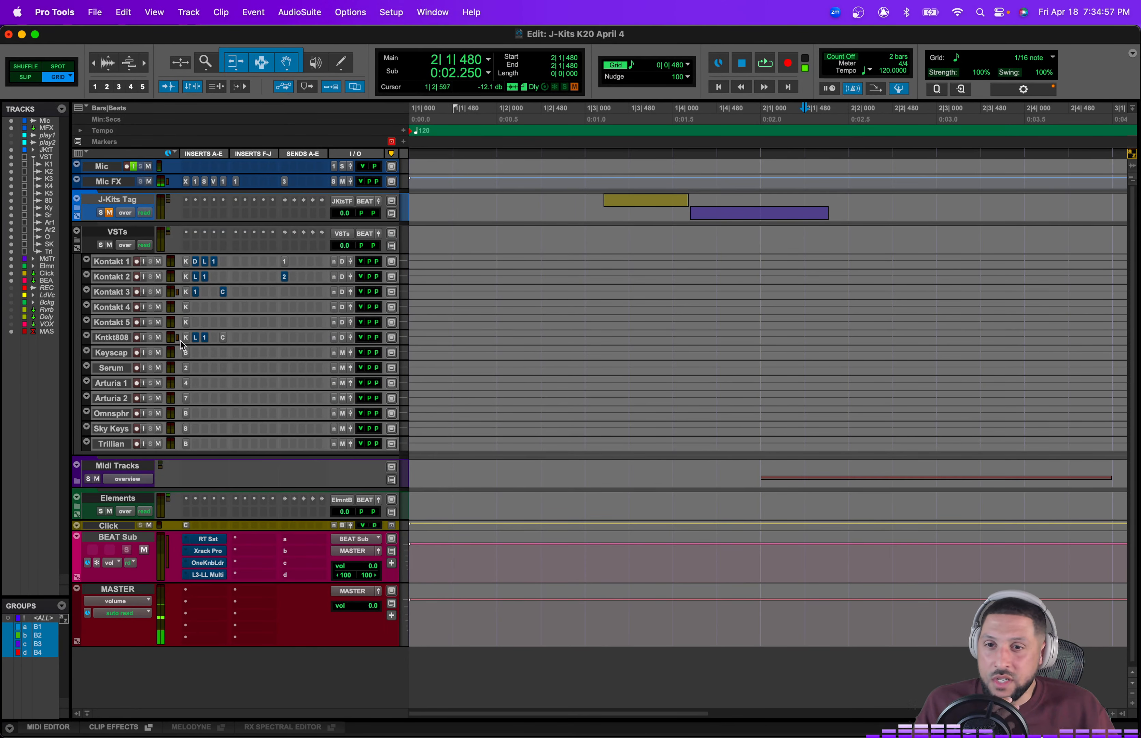
click(77, 240)
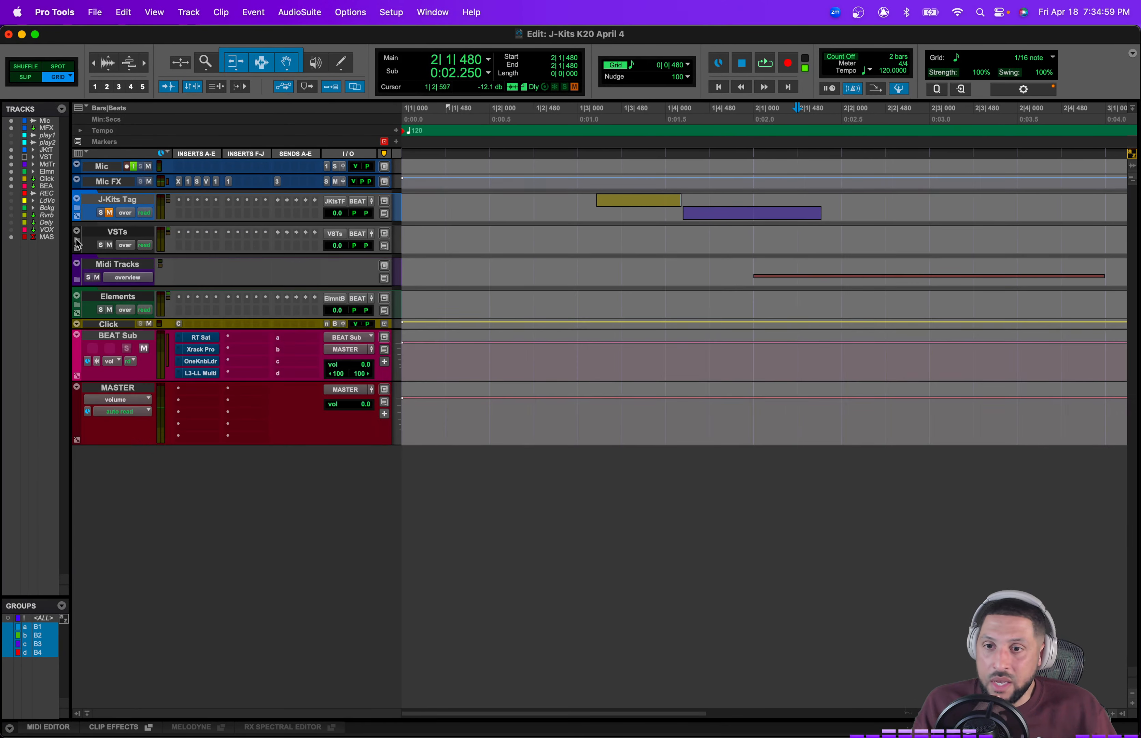
click(76, 278)
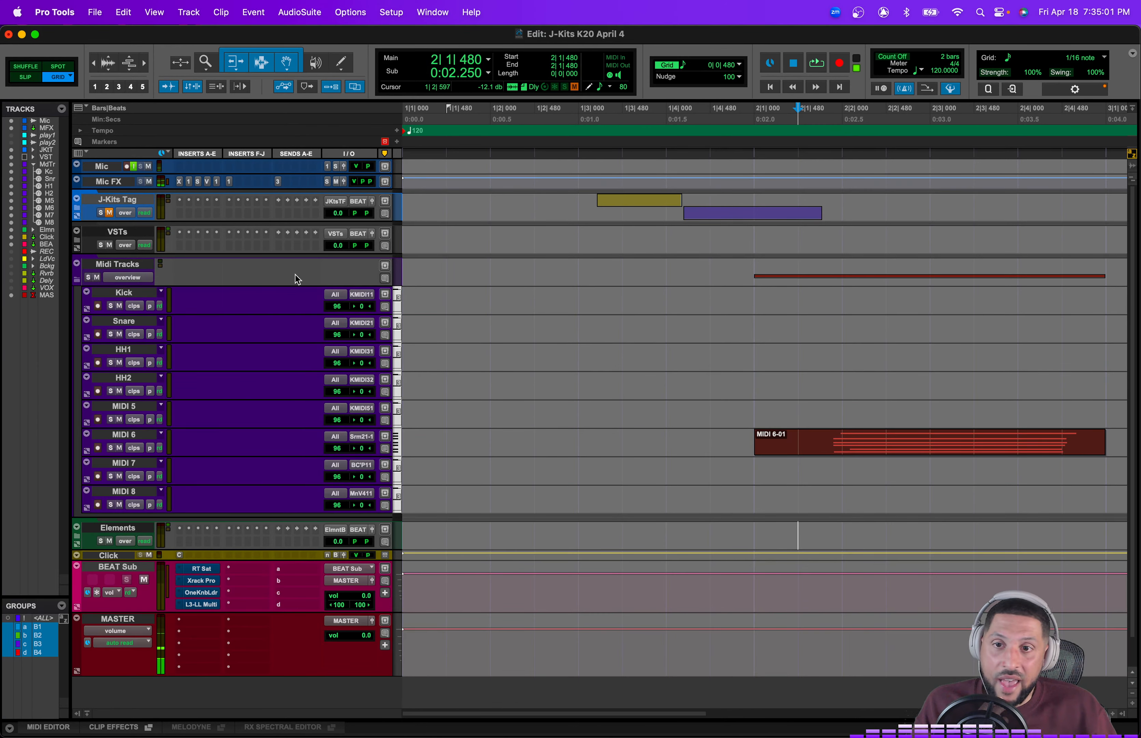
click(77, 279)
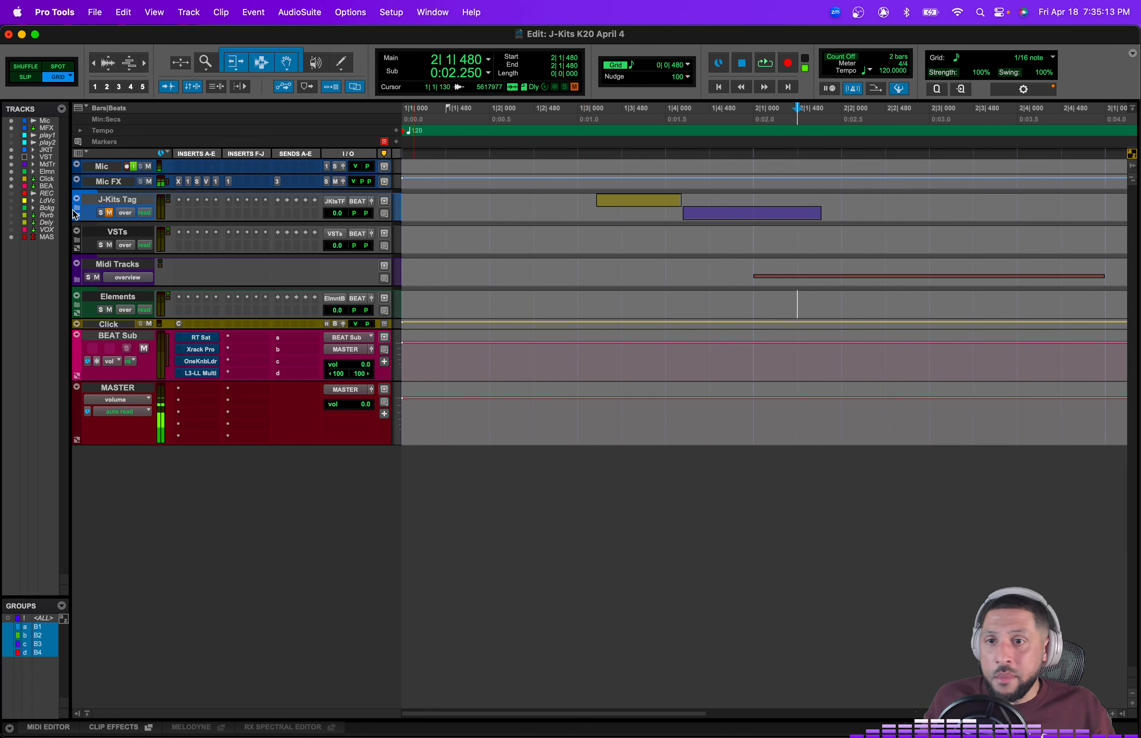
Step: Expand the Midi Tracks, VSTs and J-Kits Tag folders
click(78, 279)
click(77, 238)
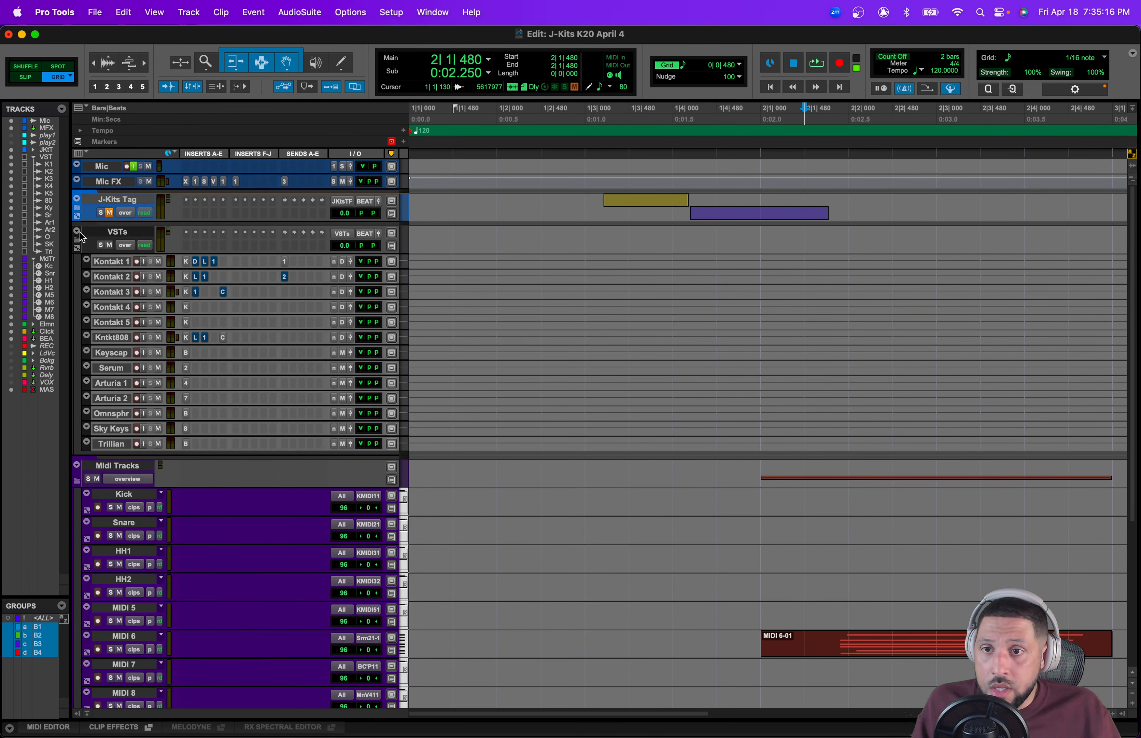
click(77, 209)
click(109, 213)
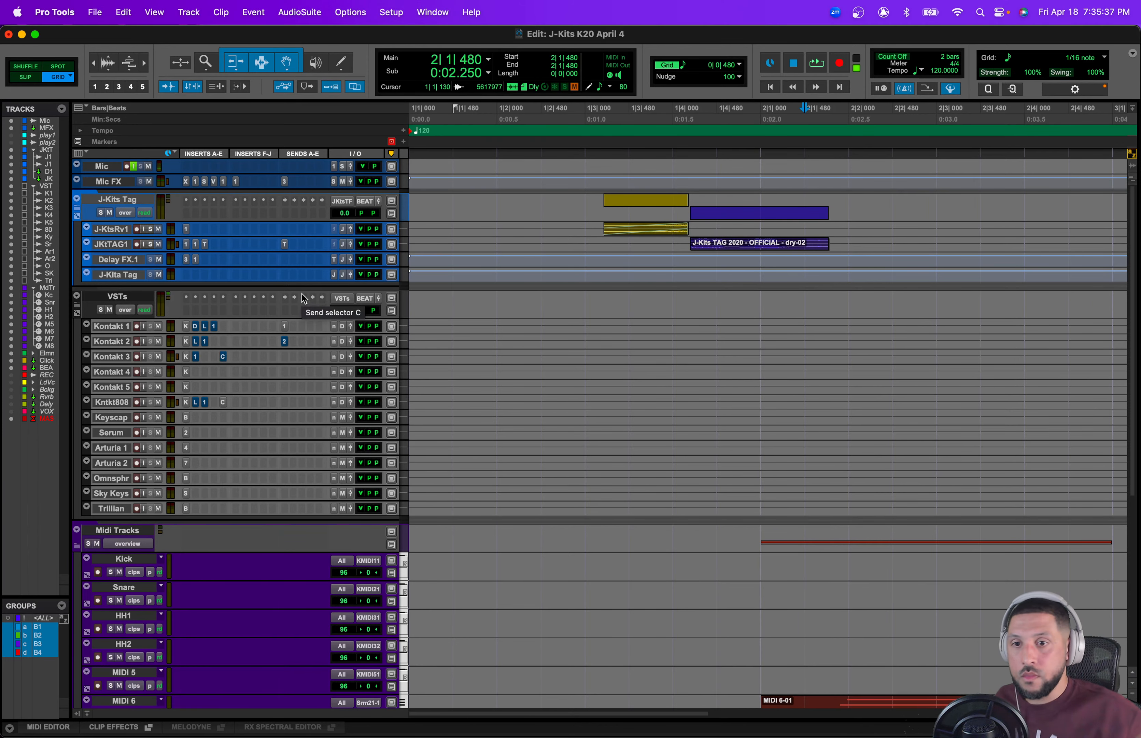
Step: Record-enable the Kick MIDI track
scroll(123, 532, down, 5)
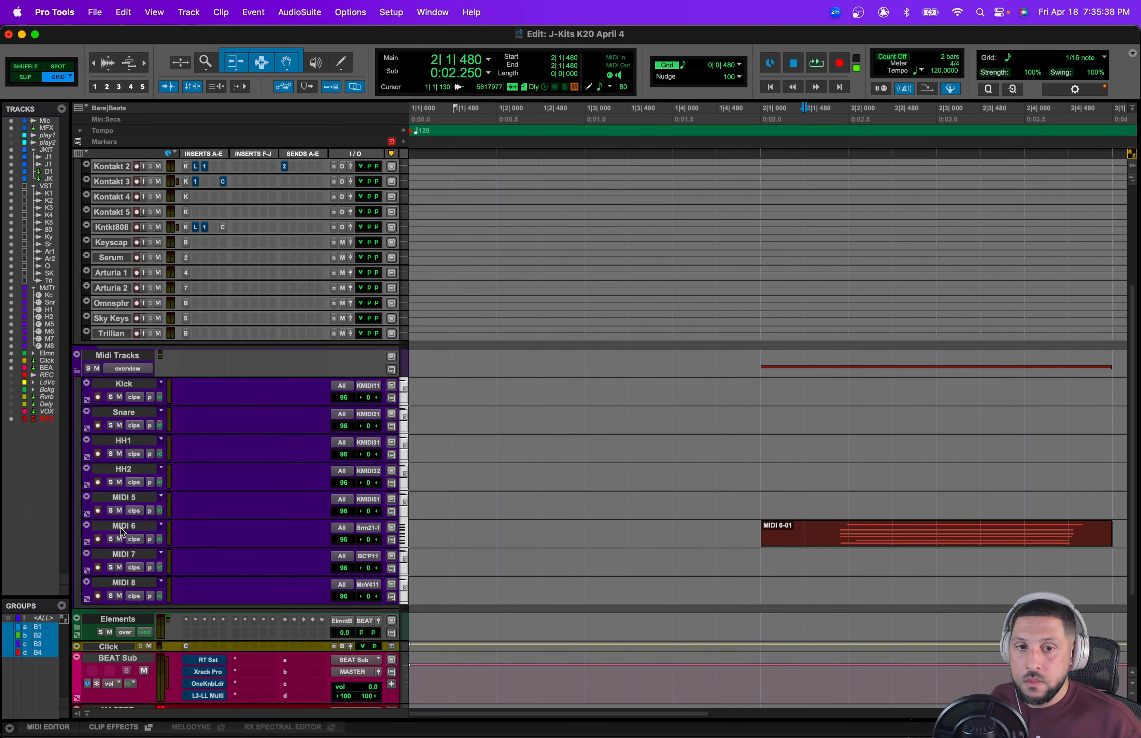
click(98, 539)
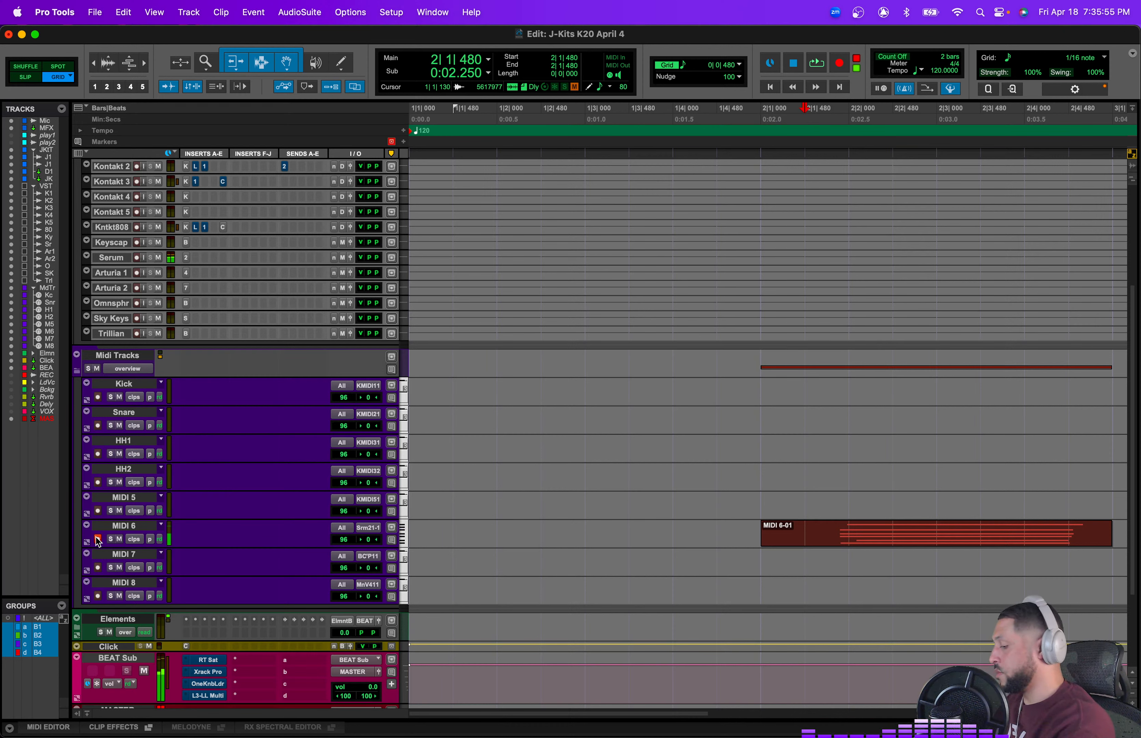
click(98, 538)
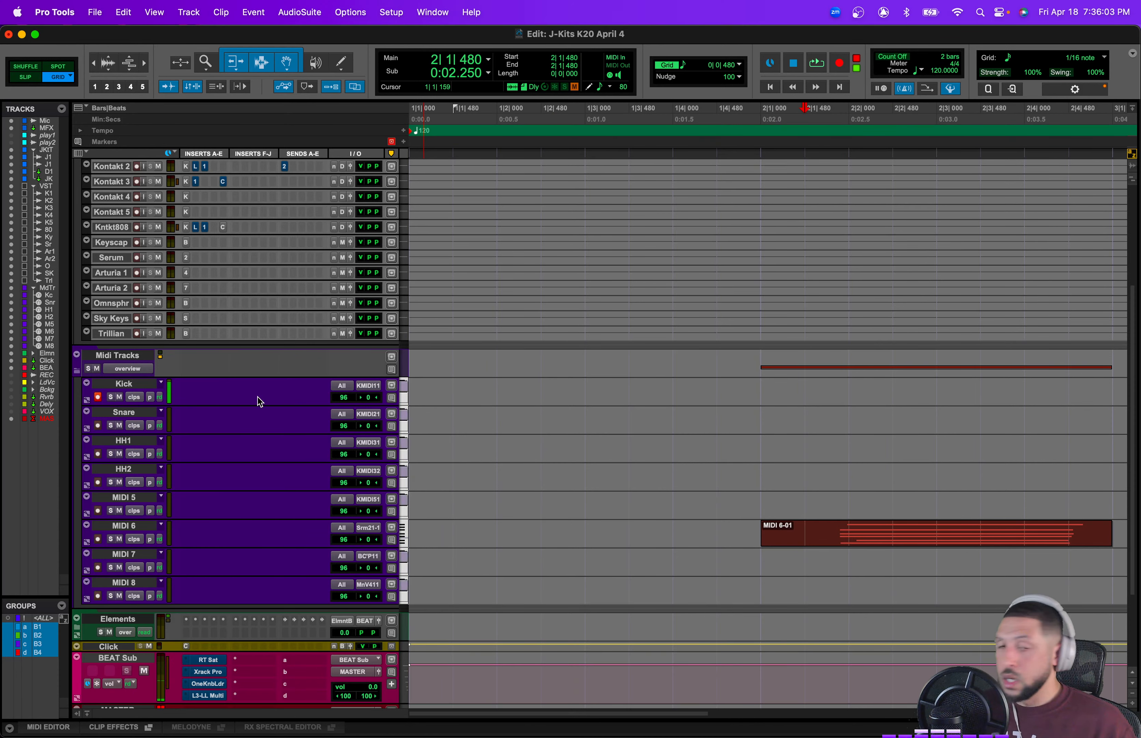
Step: Open the Kontakt 1 instrument window and remove its loaded J-Kits K18 instrument
scroll(257, 396, up, 5)
click(185, 248)
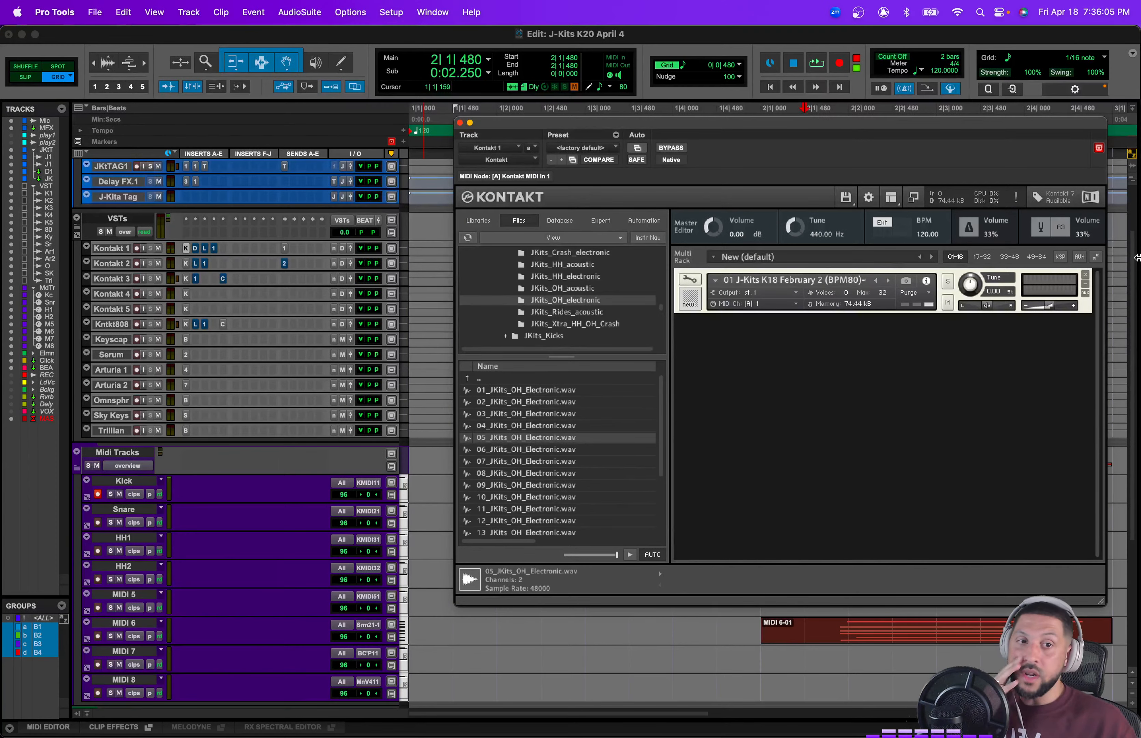
click(1087, 276)
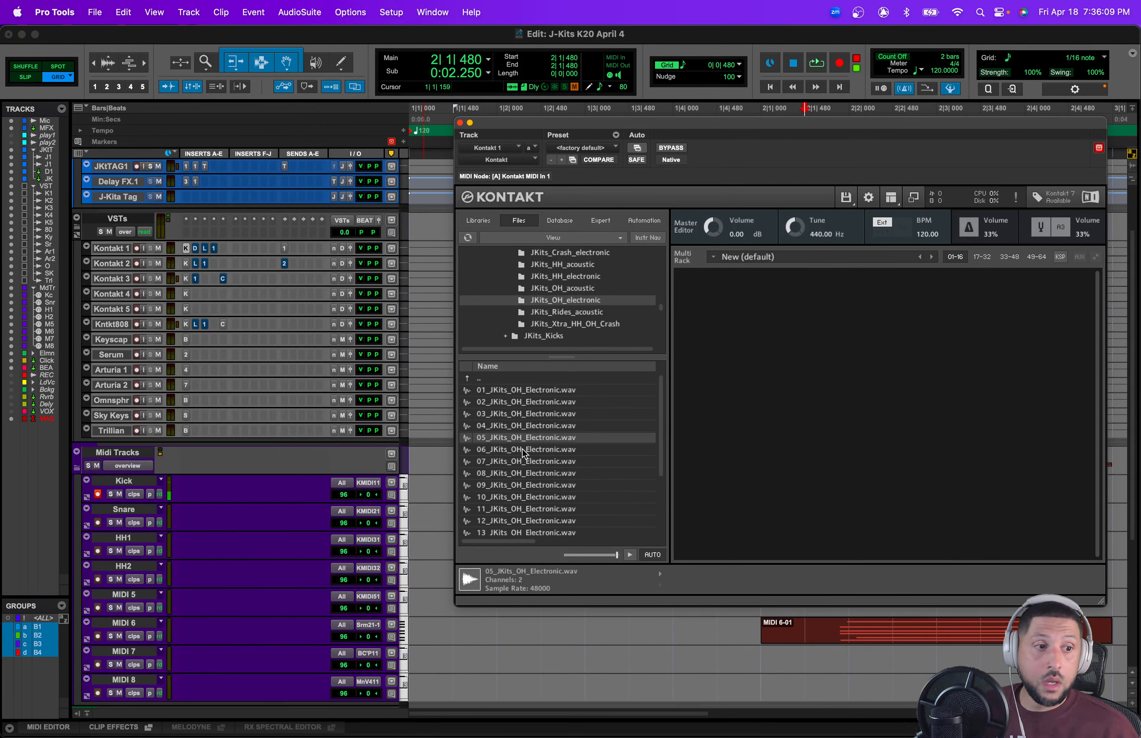
Step: Preview several JKits_OH_Electronic samples in the Kontakt file browser
click(561, 402)
click(559, 415)
click(559, 448)
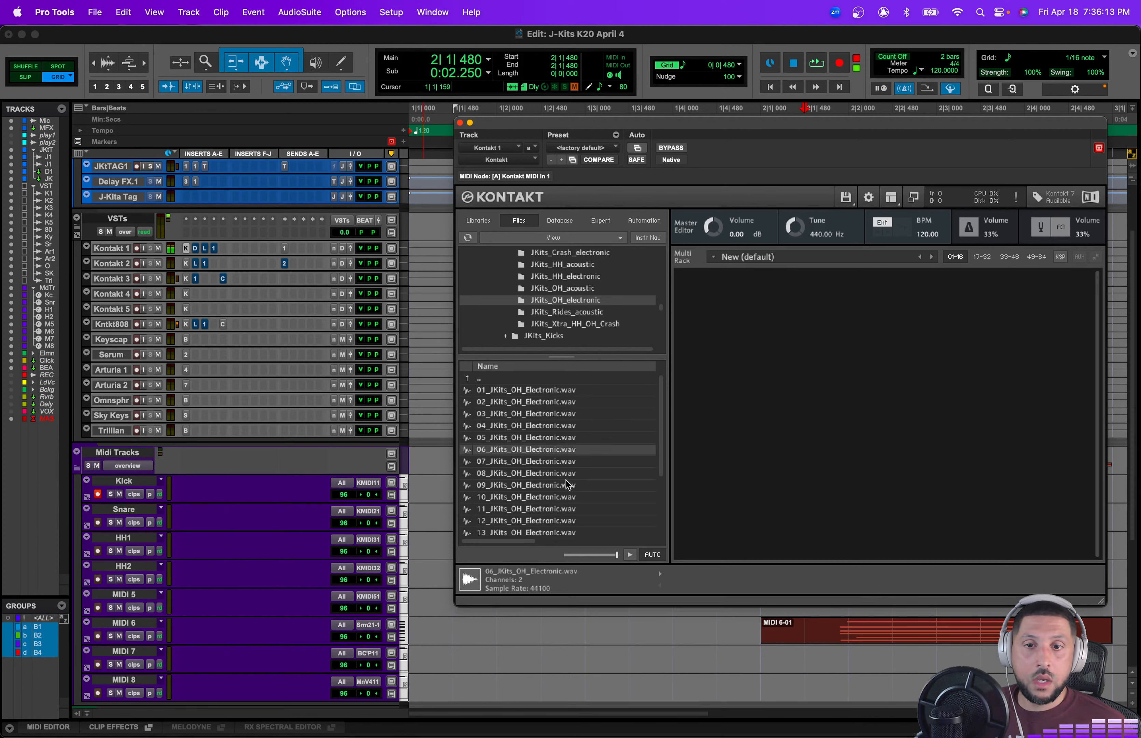
click(566, 483)
click(561, 511)
click(561, 475)
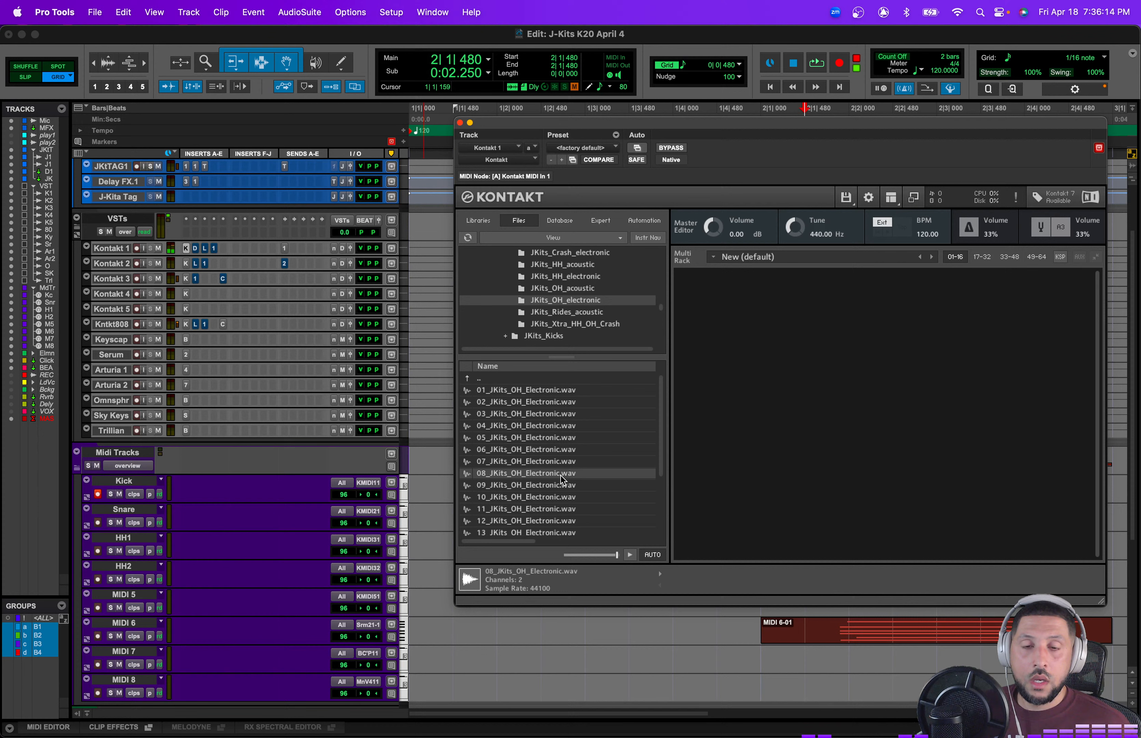
click(560, 451)
Step: Browse to JKits_Drums_OneShots > JKits_Kicks > JKits_Kicks_electronic and load 05_JKits_Kick_Electronic.wav into Kontakt
scroll(559, 292, up, 10)
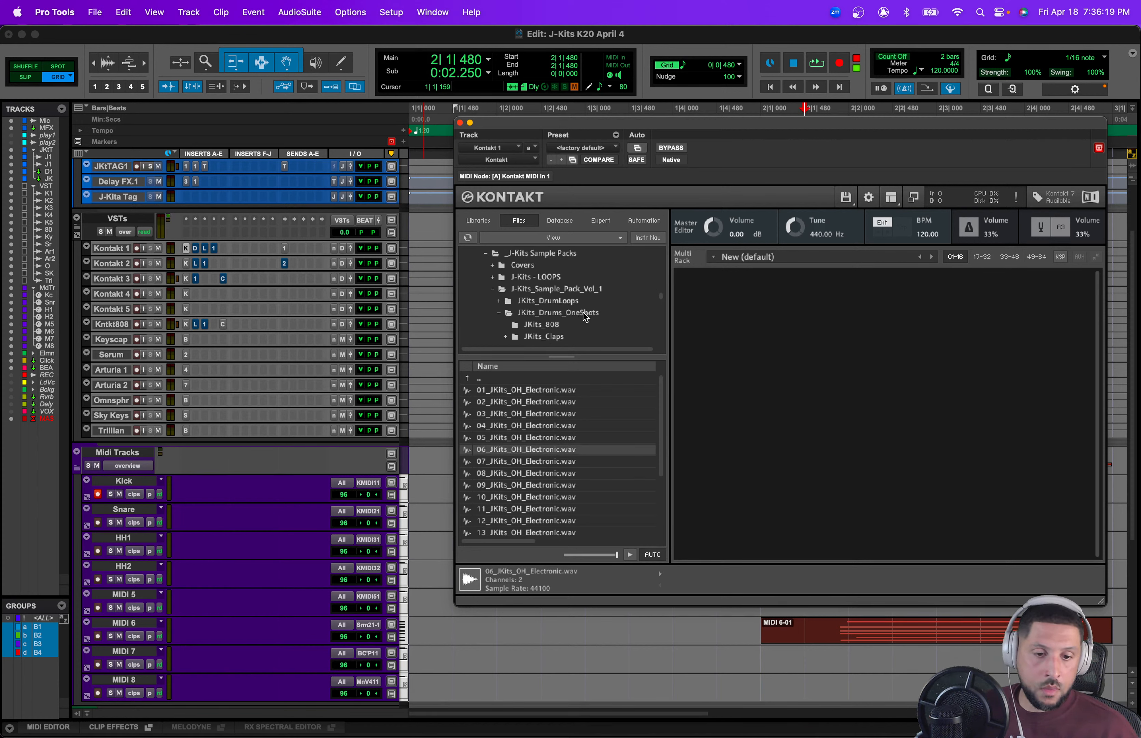
click(586, 314)
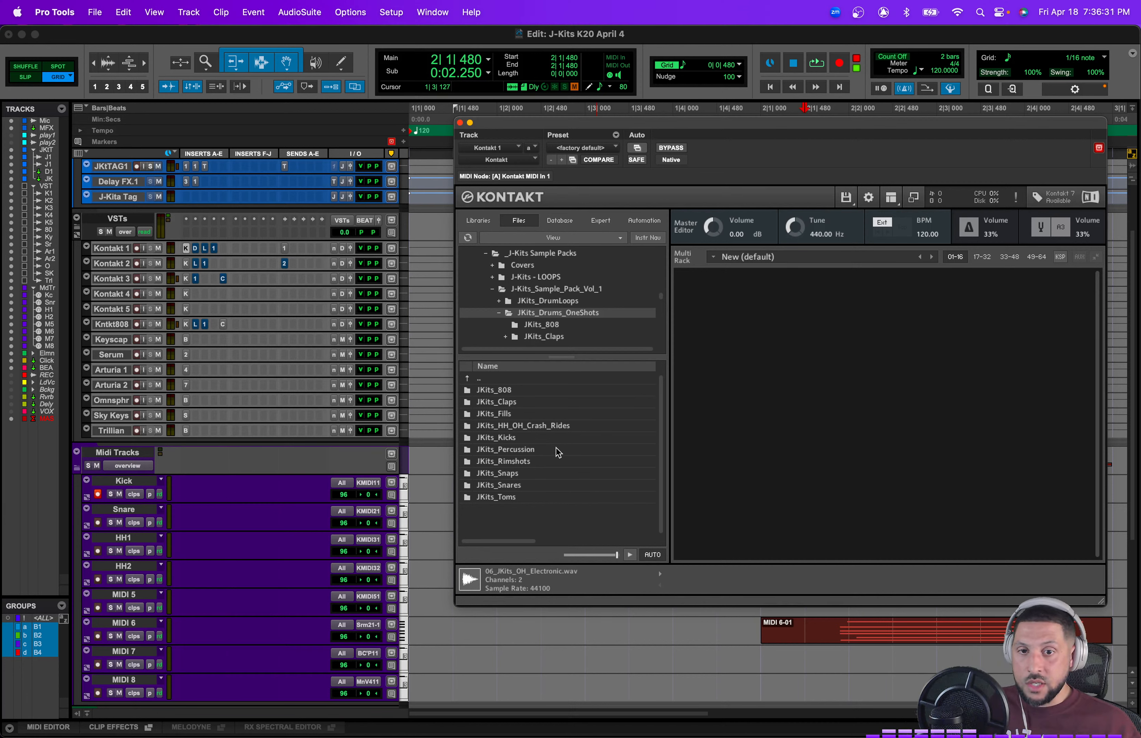
double_click(538, 437)
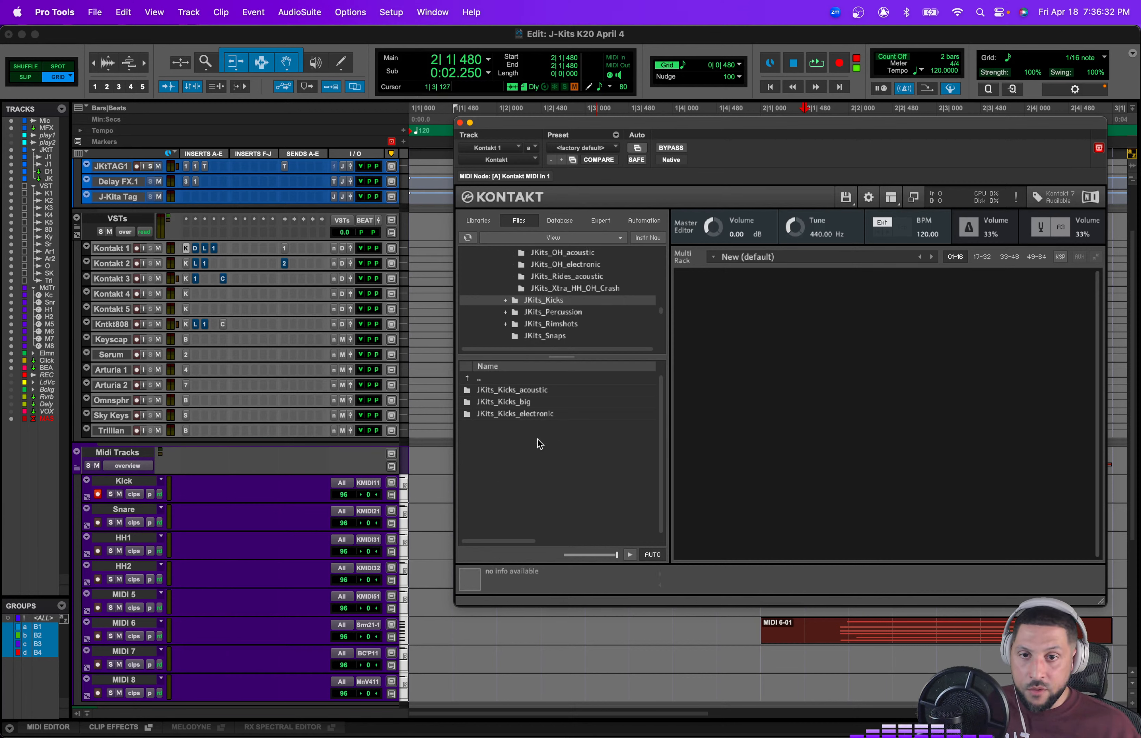
double_click(547, 415)
click(555, 427)
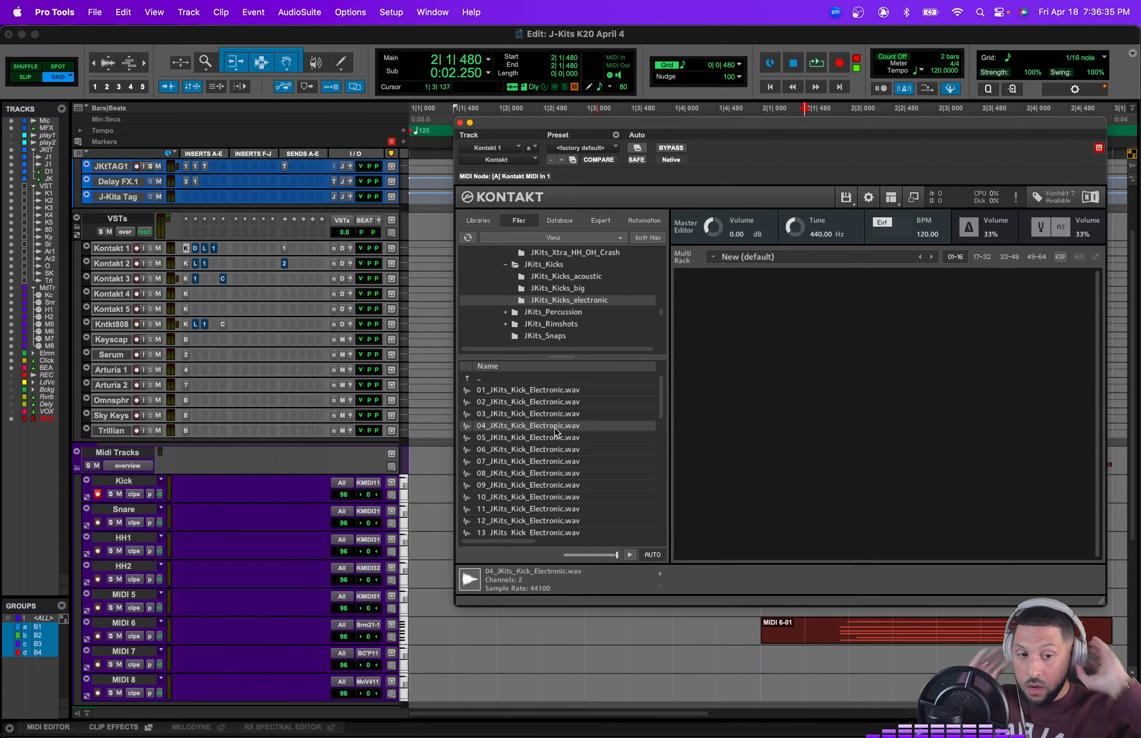
click(556, 439)
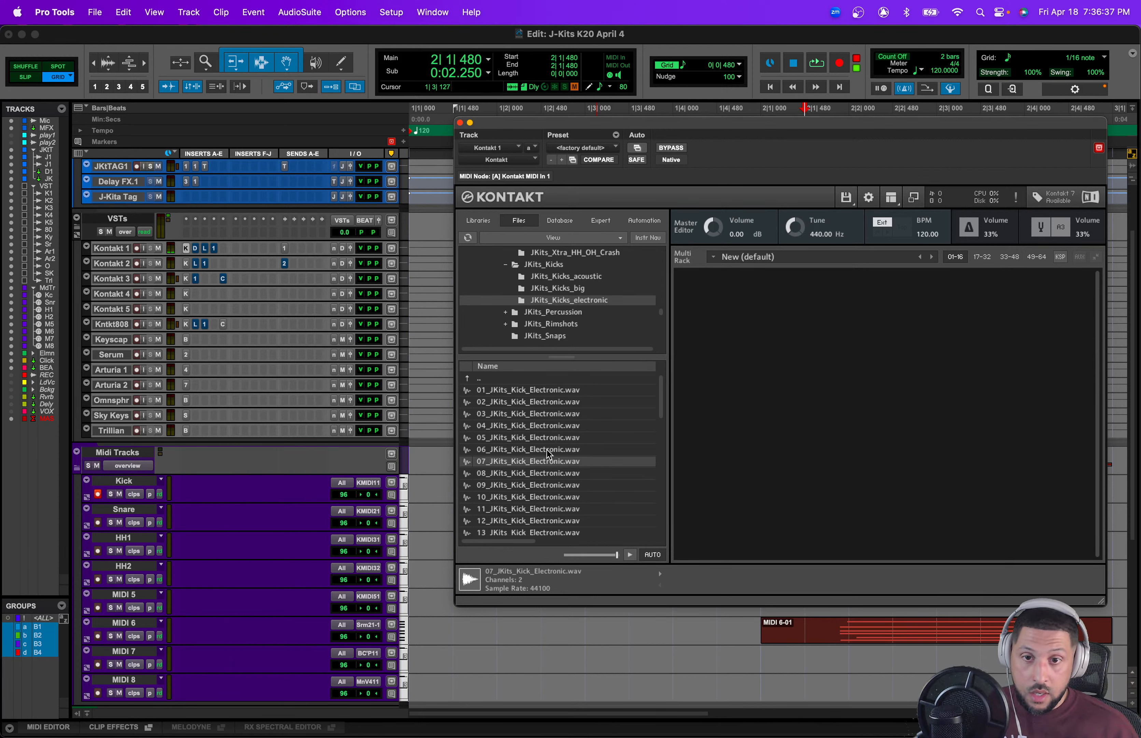
double_click(546, 439)
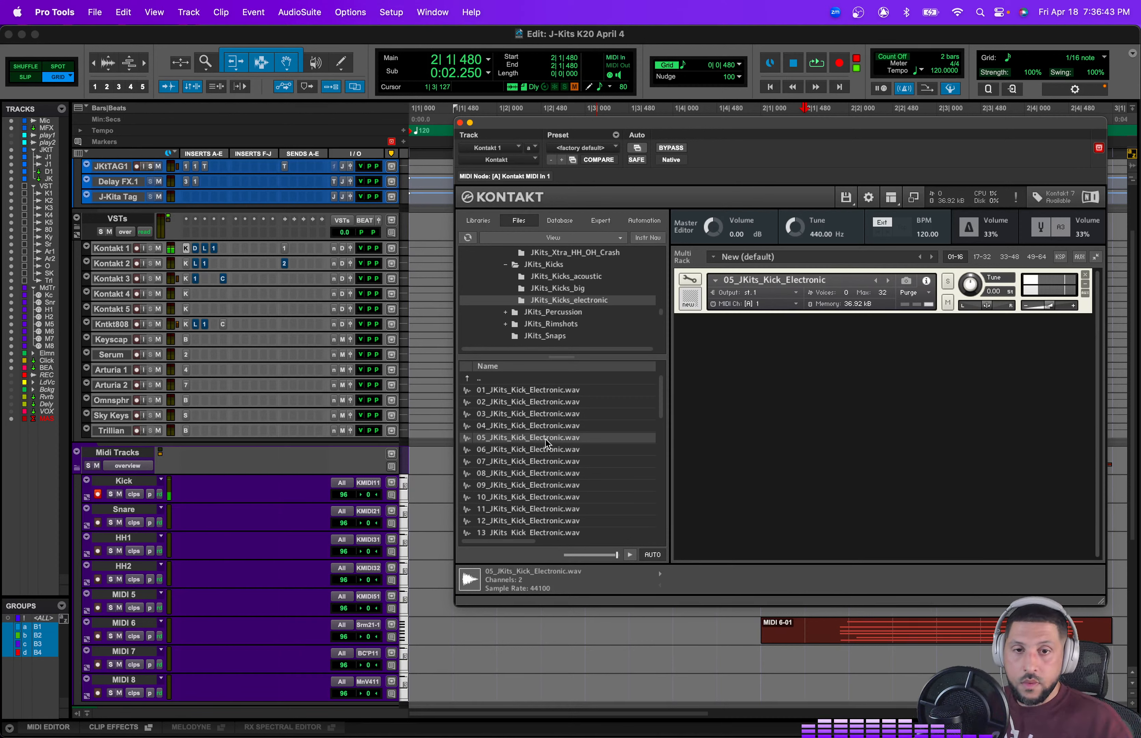
Step: Open the kick instrument's edit mode and its Wave Editor
click(687, 277)
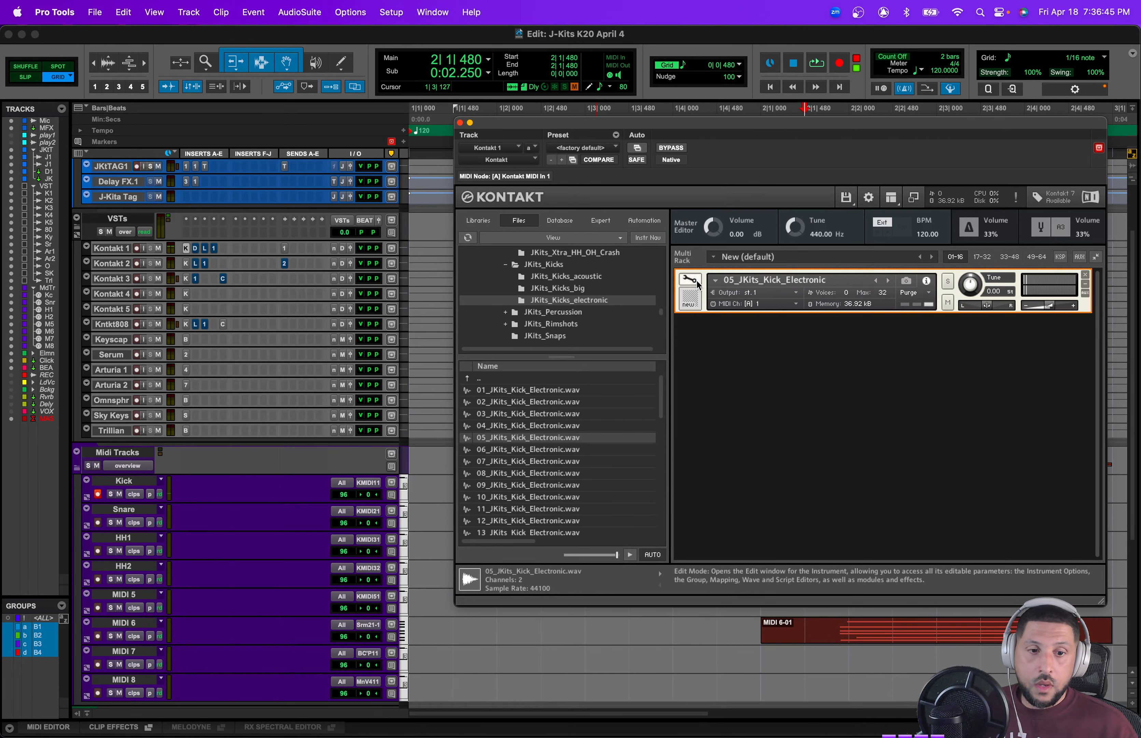
click(688, 279)
click(727, 346)
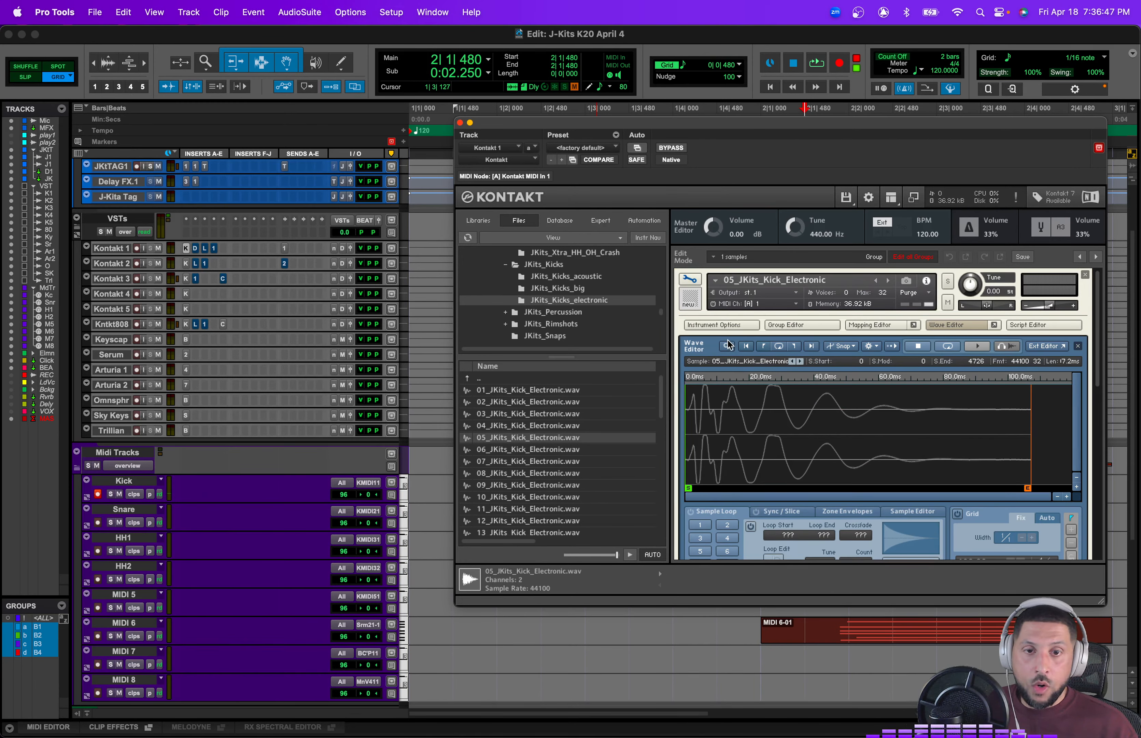
Step: Move the kick sample's start point slightly later in the Wave Editor and limit the instrument to 1 maximum voice
drag(728, 408, 610, 427)
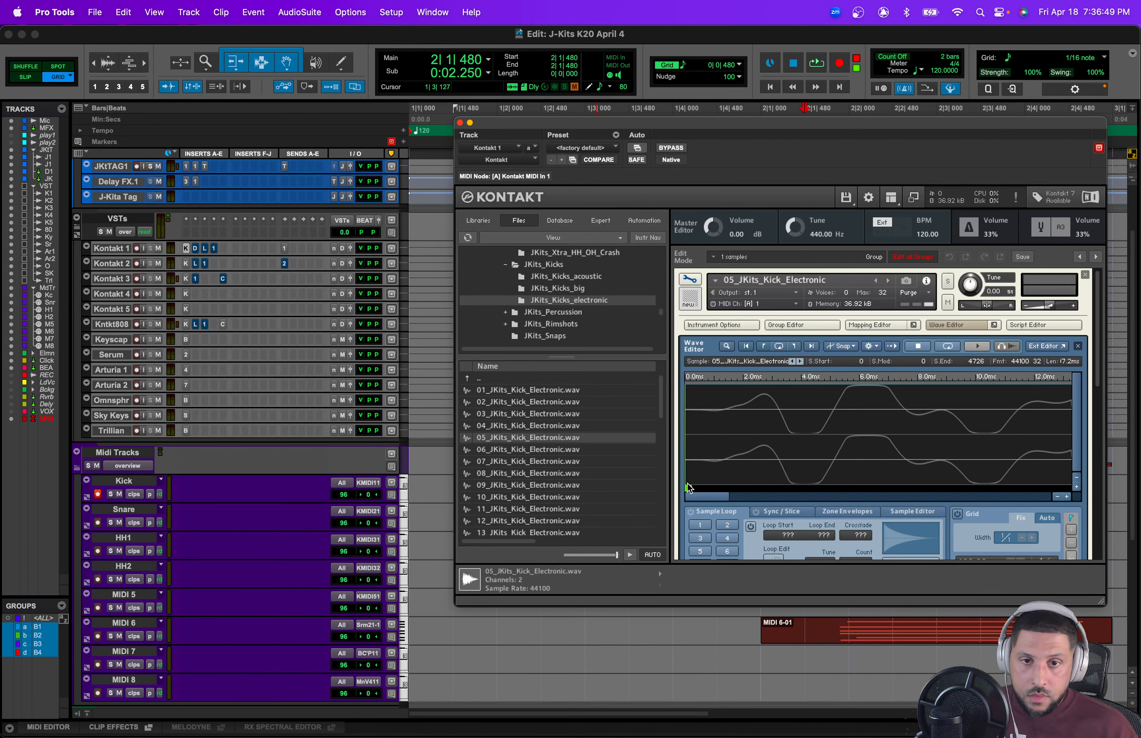
drag(689, 488, 699, 487)
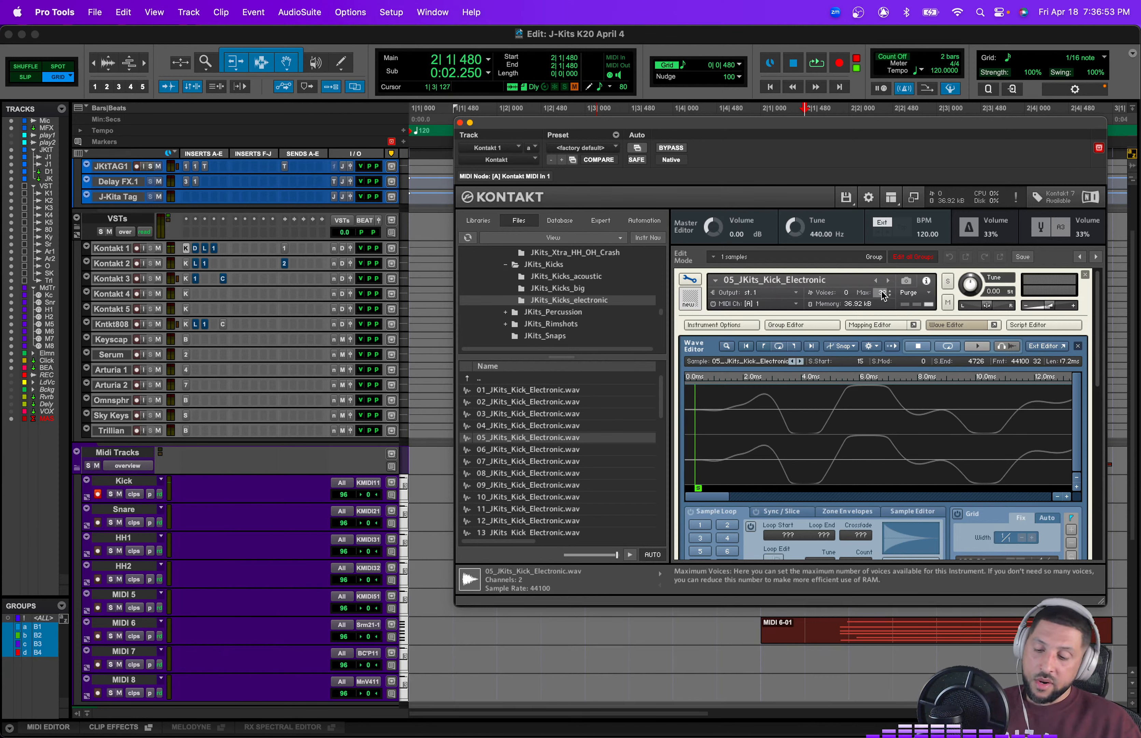
text(1)
key(Return)
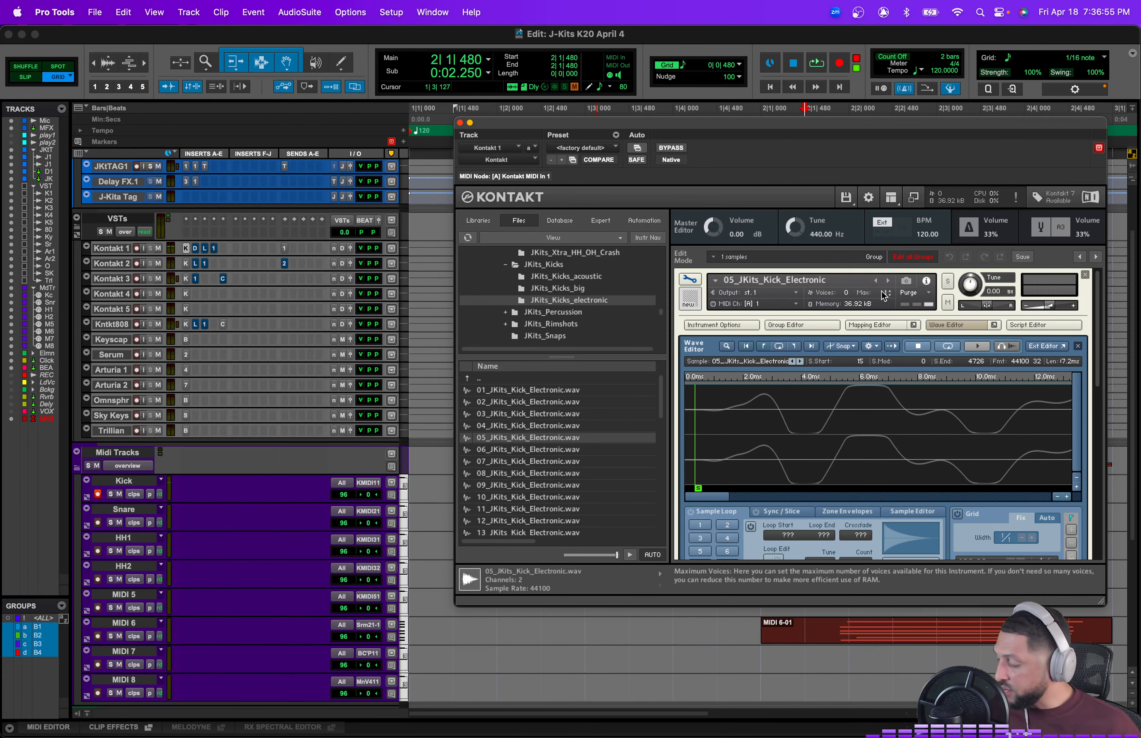
Step: Set the kick's amplitude envelope sustain to -inf and decay to about 525 ms, then leave edit mode
scroll(978, 509, down, 4)
scroll(979, 509, down, 5)
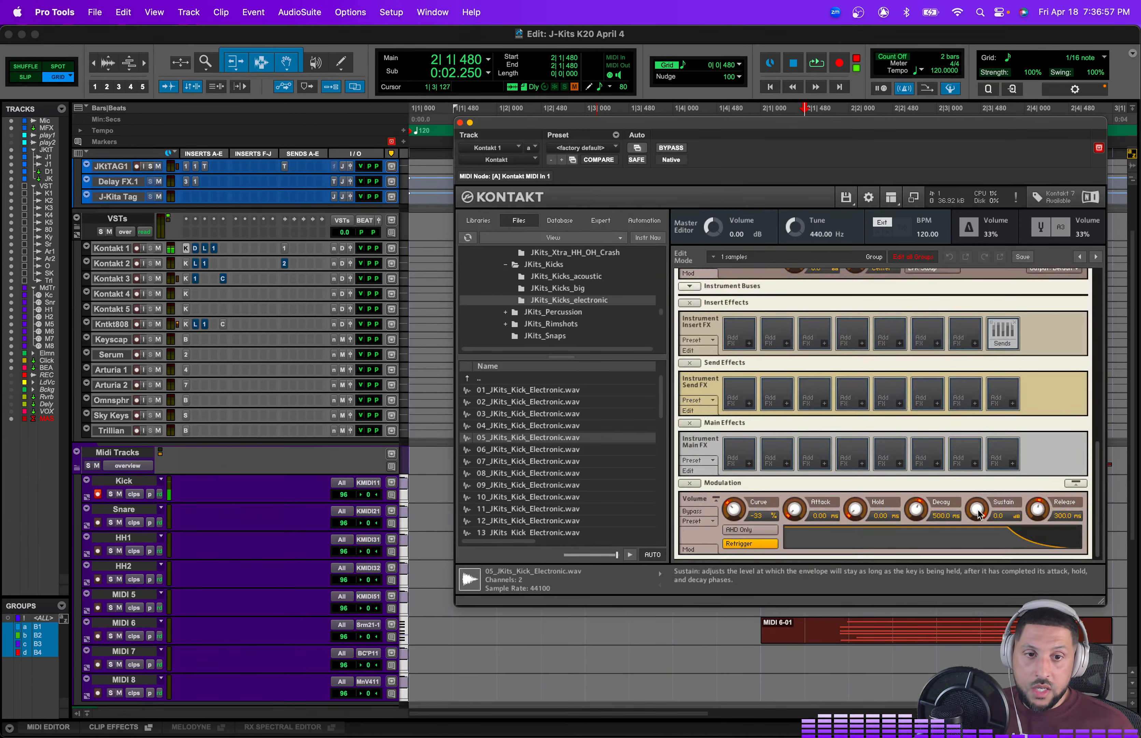
drag(972, 508, 973, 649)
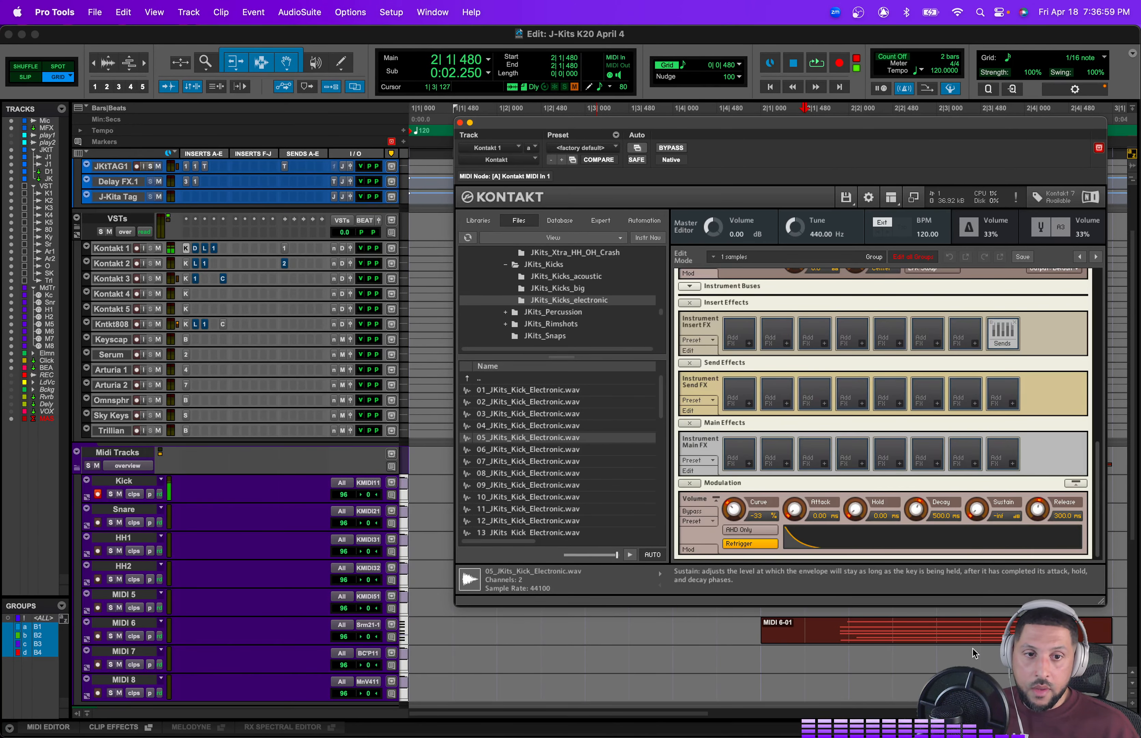
drag(904, 507, 928, 515)
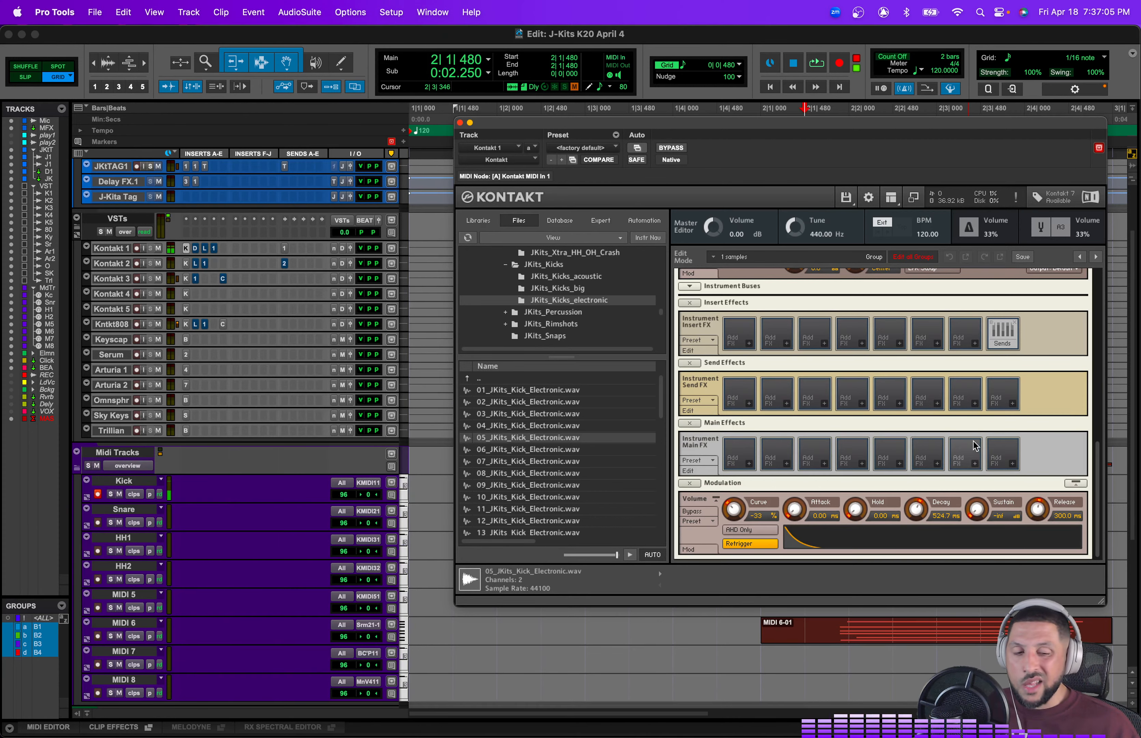
scroll(981, 454, up, 1)
scroll(1105, 399, up, 3)
scroll(1105, 398, up, 10)
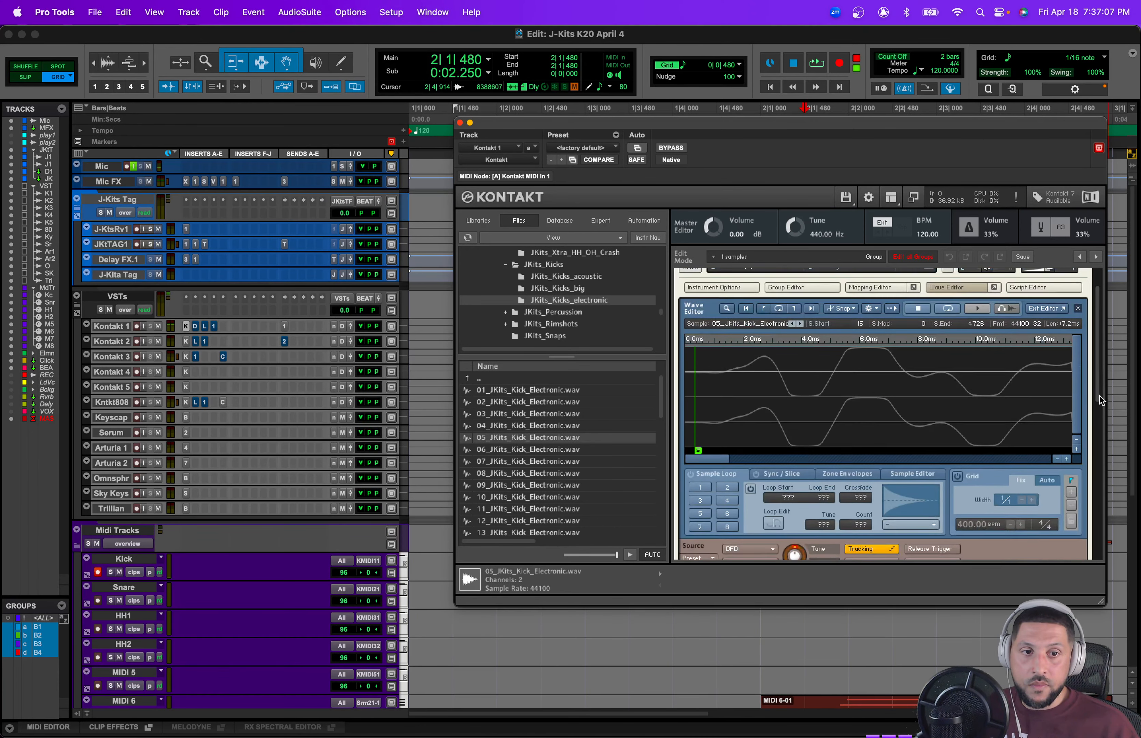
click(690, 279)
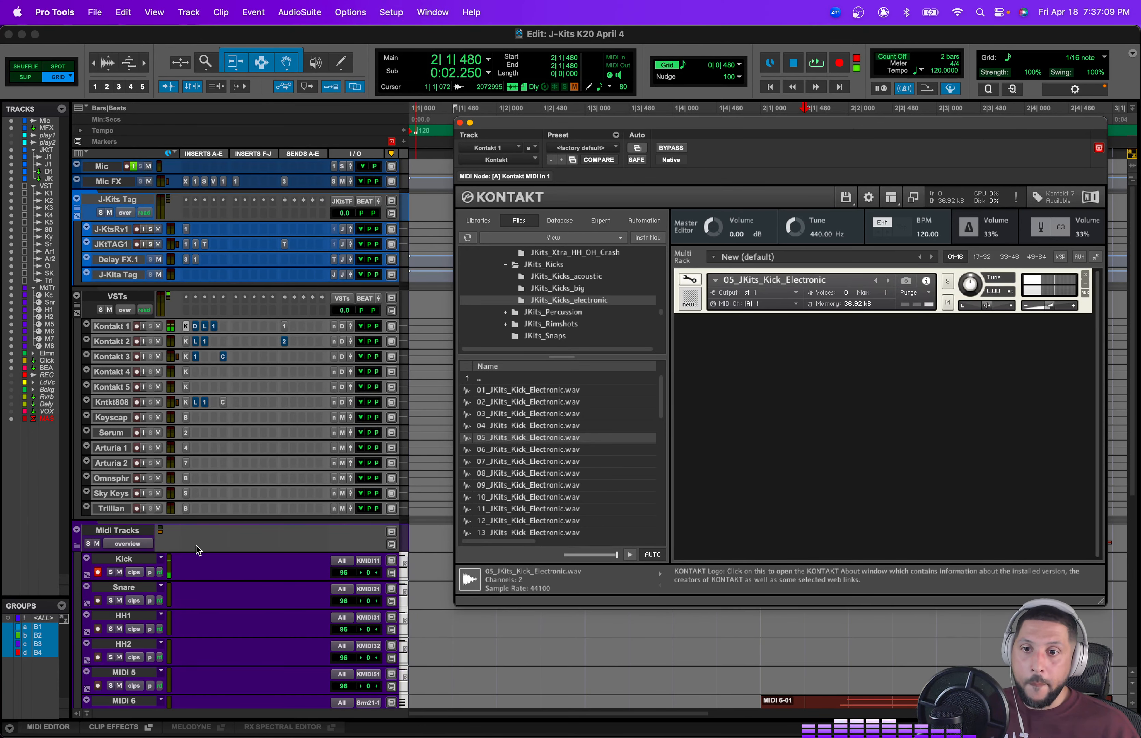
Step: Preview kick samples further down the JKits_Kicks_electronic file list
click(578, 509)
scroll(579, 519, down, 10)
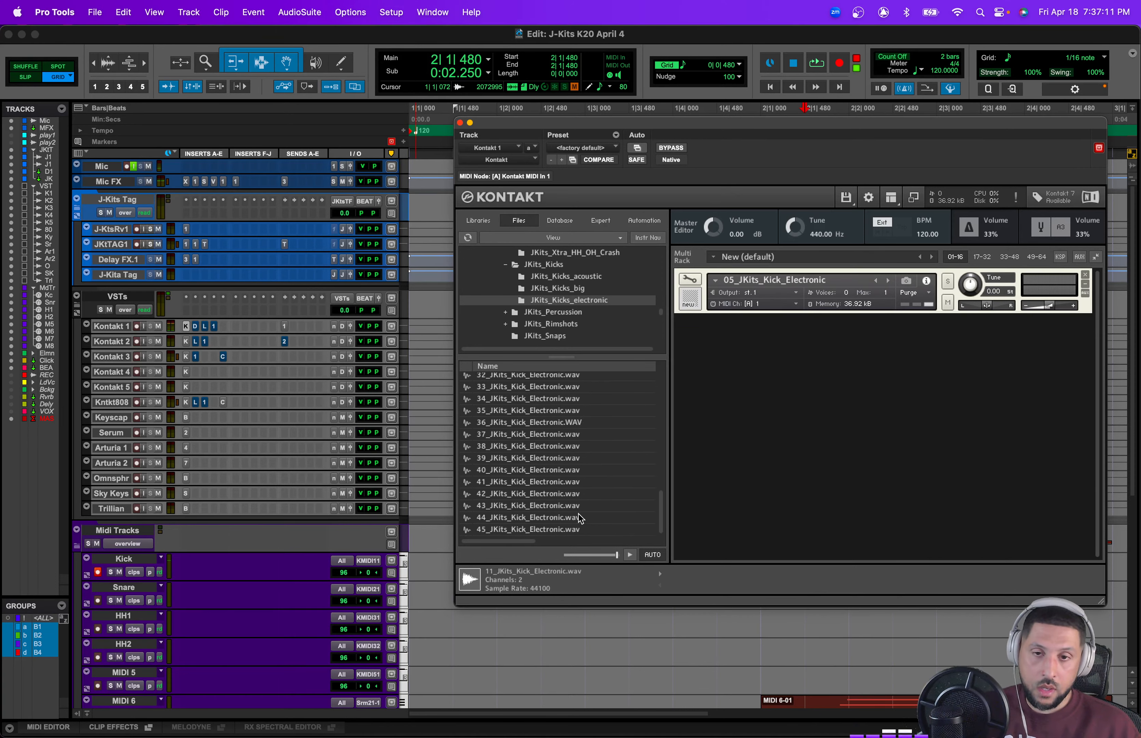
click(587, 517)
key(Up)
key(Up)
key(Up)
key(Up)
key(Up)
key(Up)
key(Up)
key(Up)
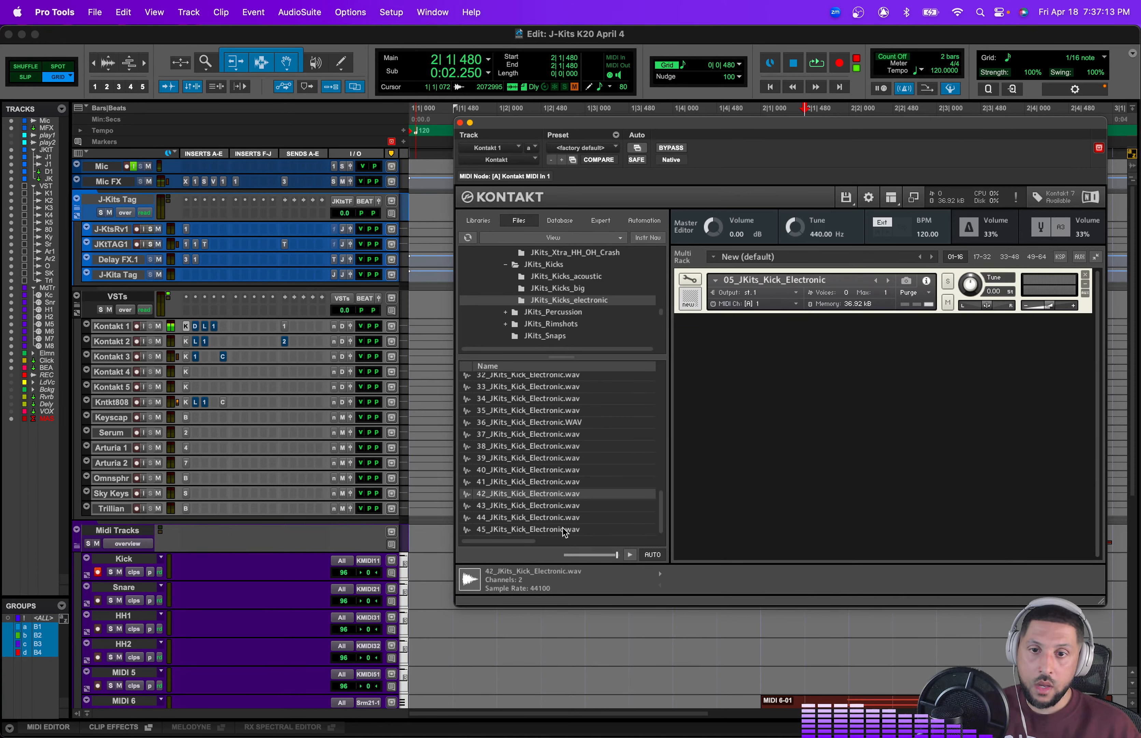
click(568, 517)
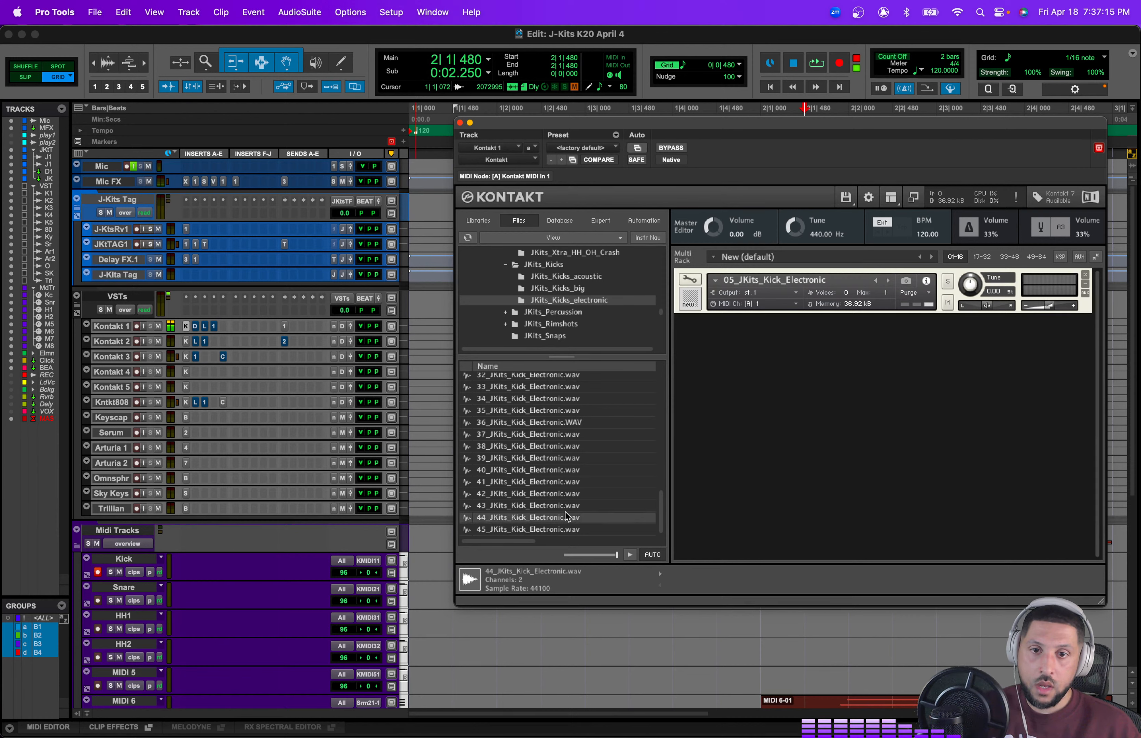
key(Down)
key(Up)
key(Up)
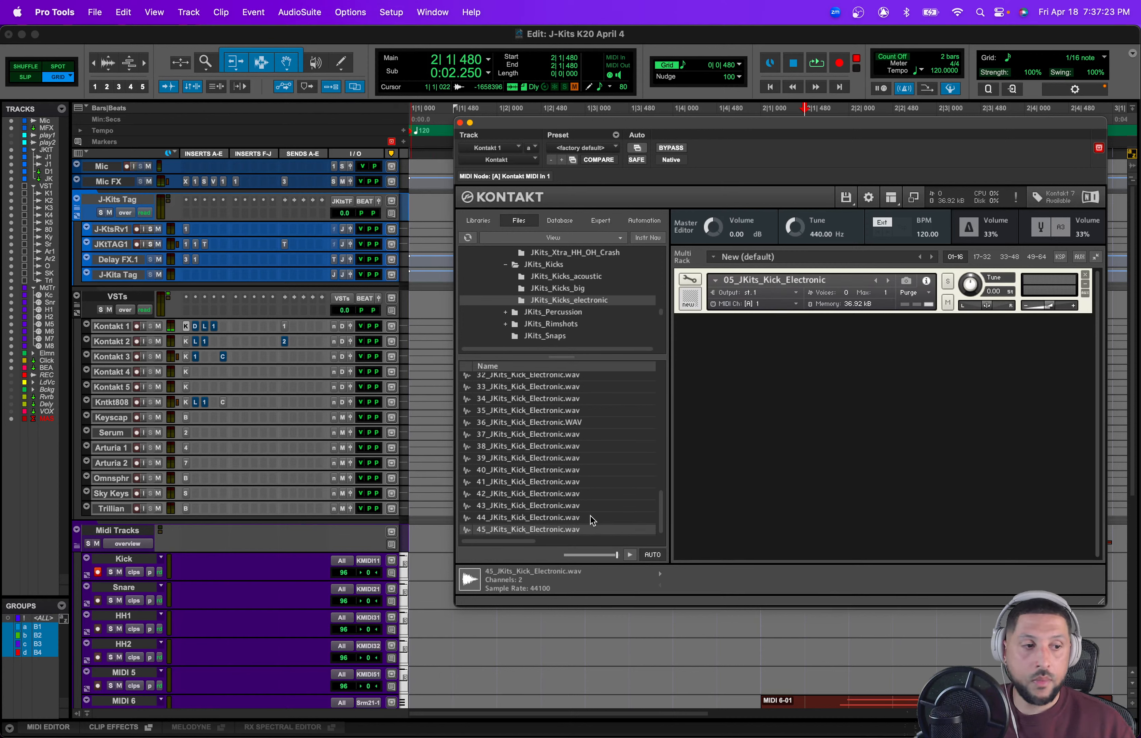
key(Up)
key(Up)
key(Up)
key(Up)
key(Up)
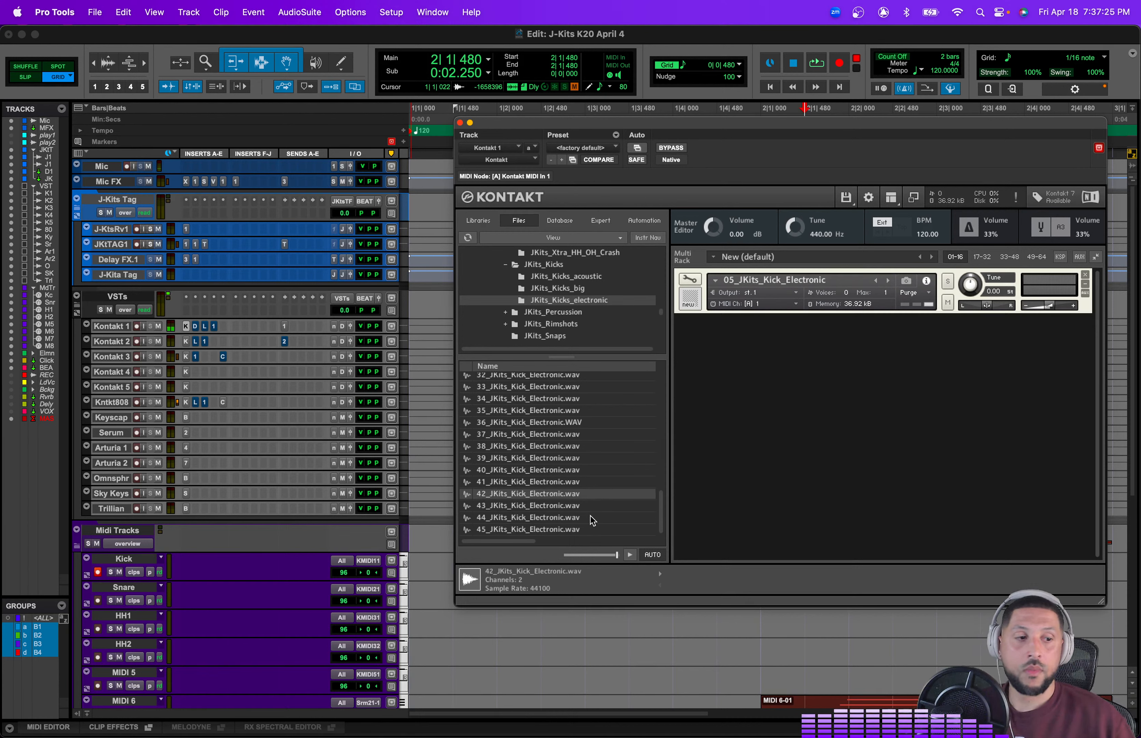
key(Down)
key(Down)
key(Down)
key(Down)
key(Down)
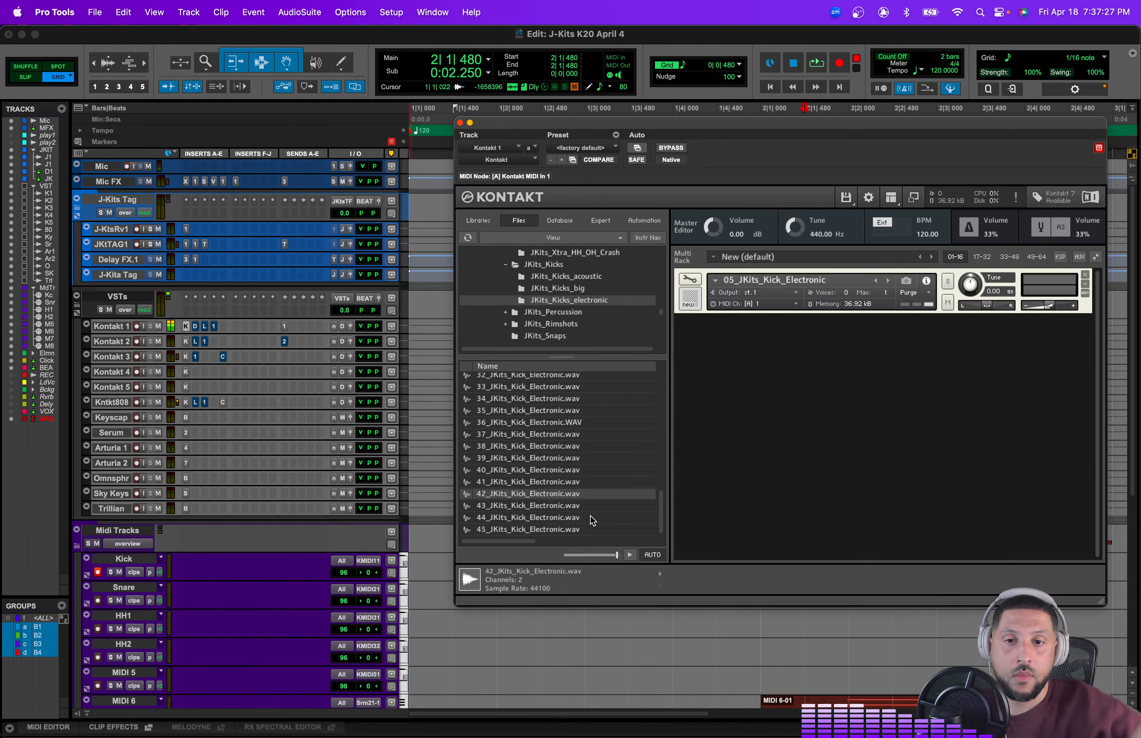
key(Up)
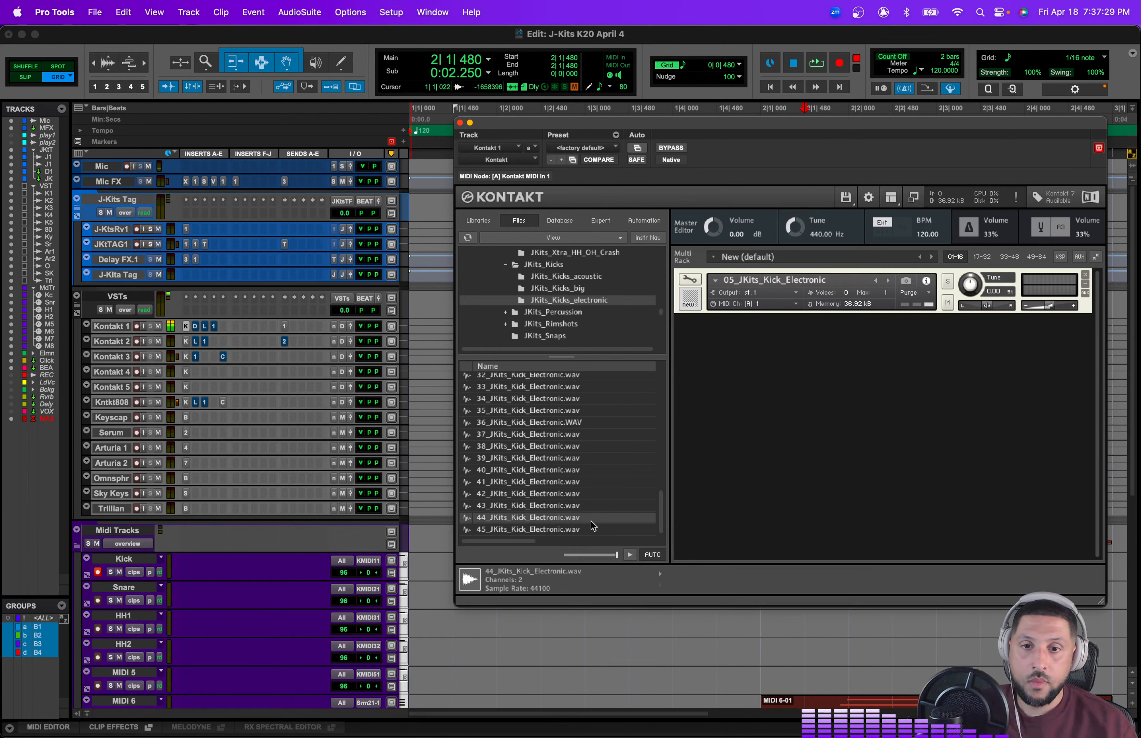
key(Down)
Step: Load 45_JKits_Kick_Electronic.wav and 41_JKits_Kick_Electronic.wav into Kontakt as additional instruments
double_click(589, 530)
click(590, 480)
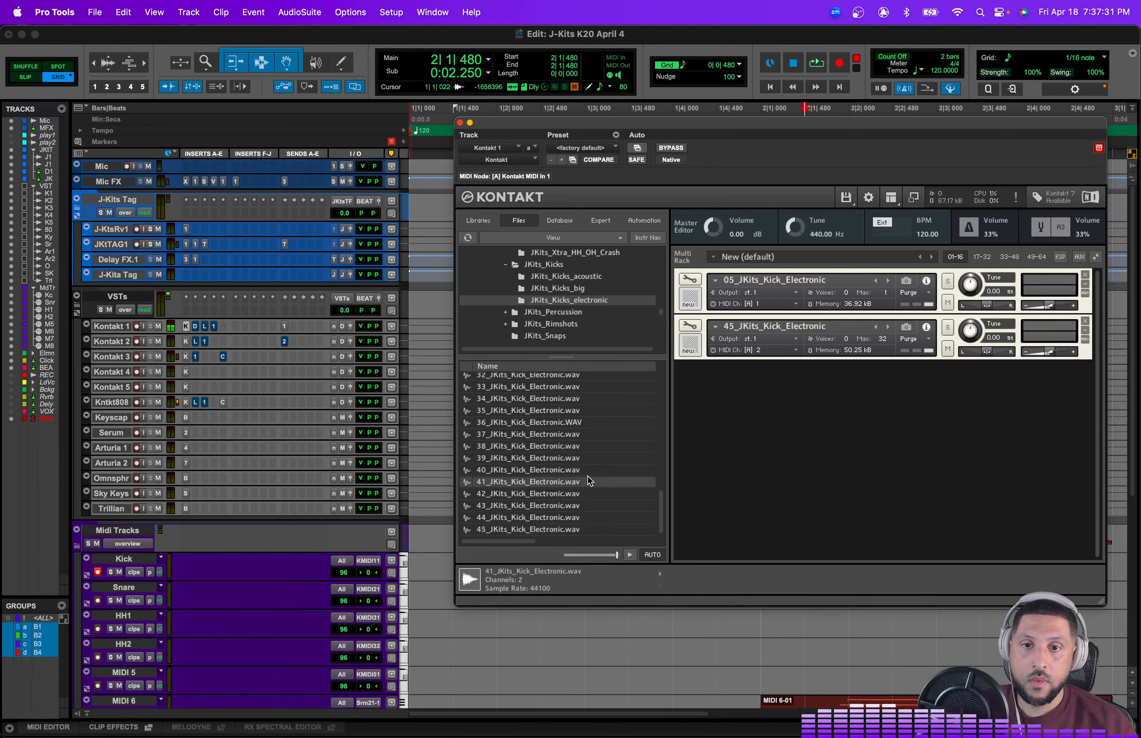
key(Up)
key(Down)
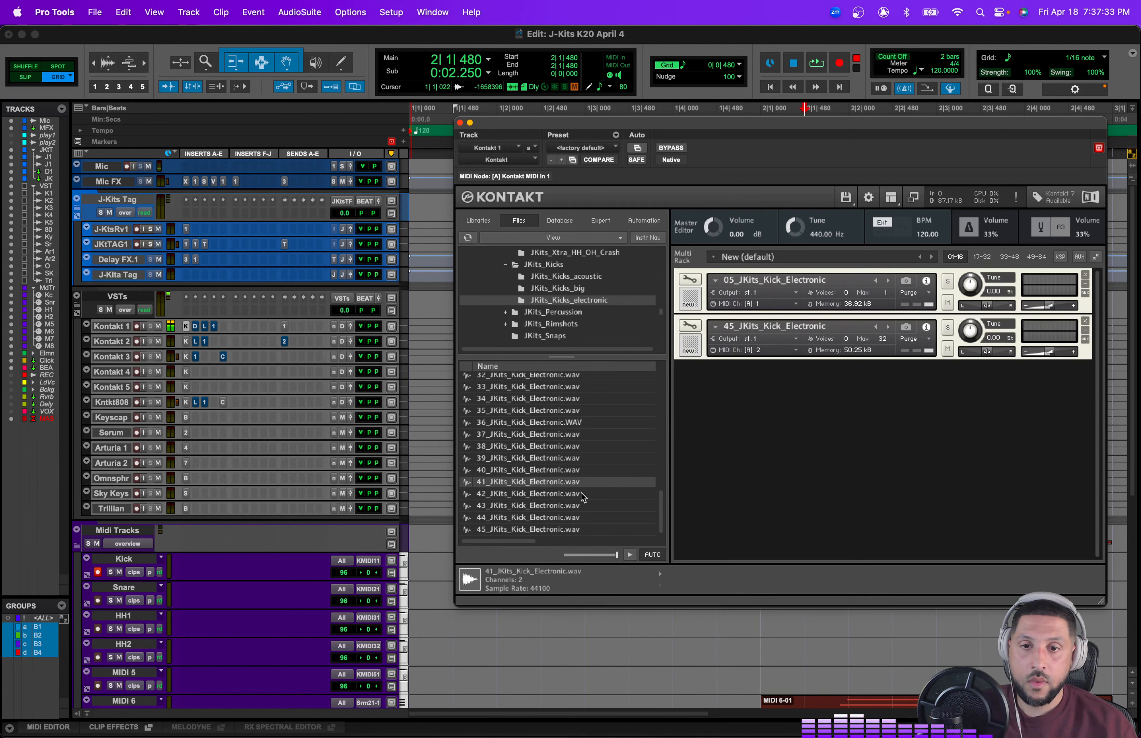
double_click(579, 484)
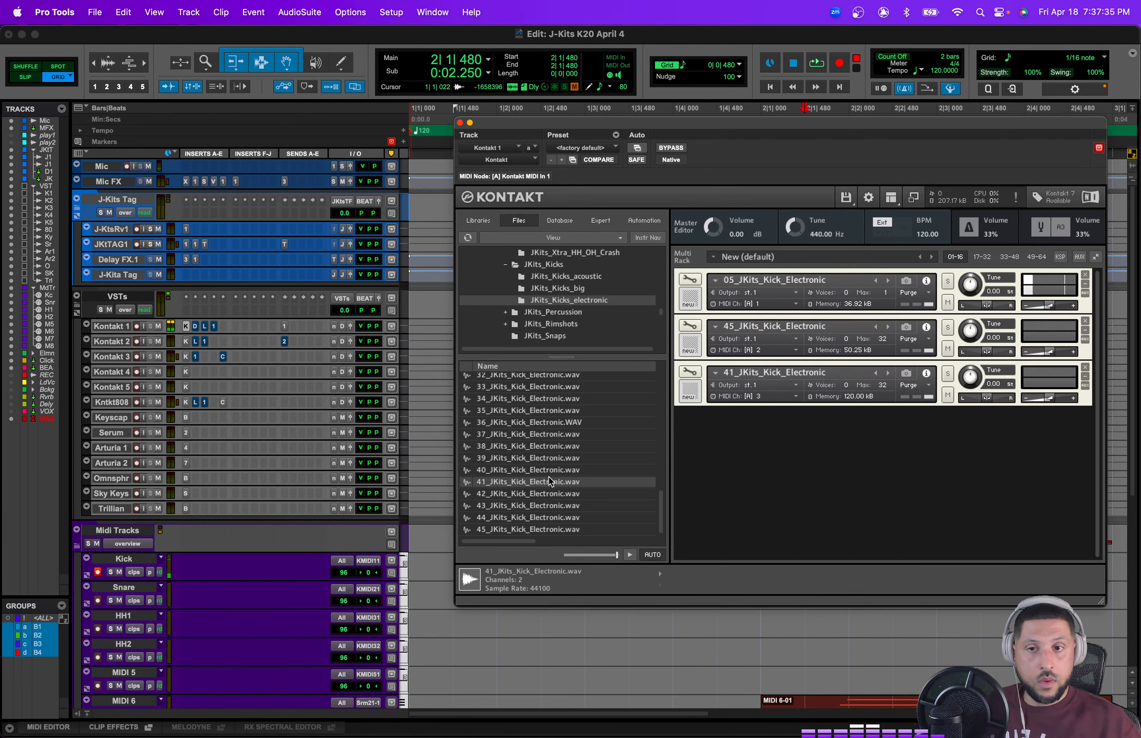
Step: Close the Kontakt plugin window and delete the MIDI 6-01 clip from the MIDI 6 track
click(133, 166)
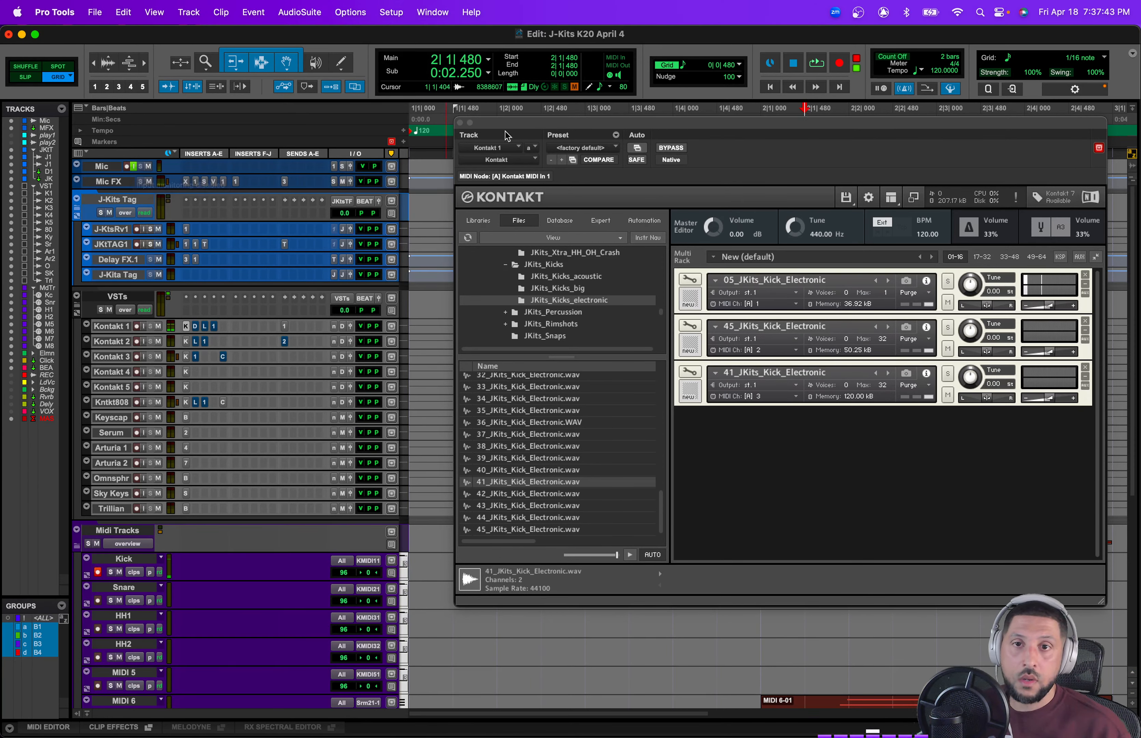
click(459, 123)
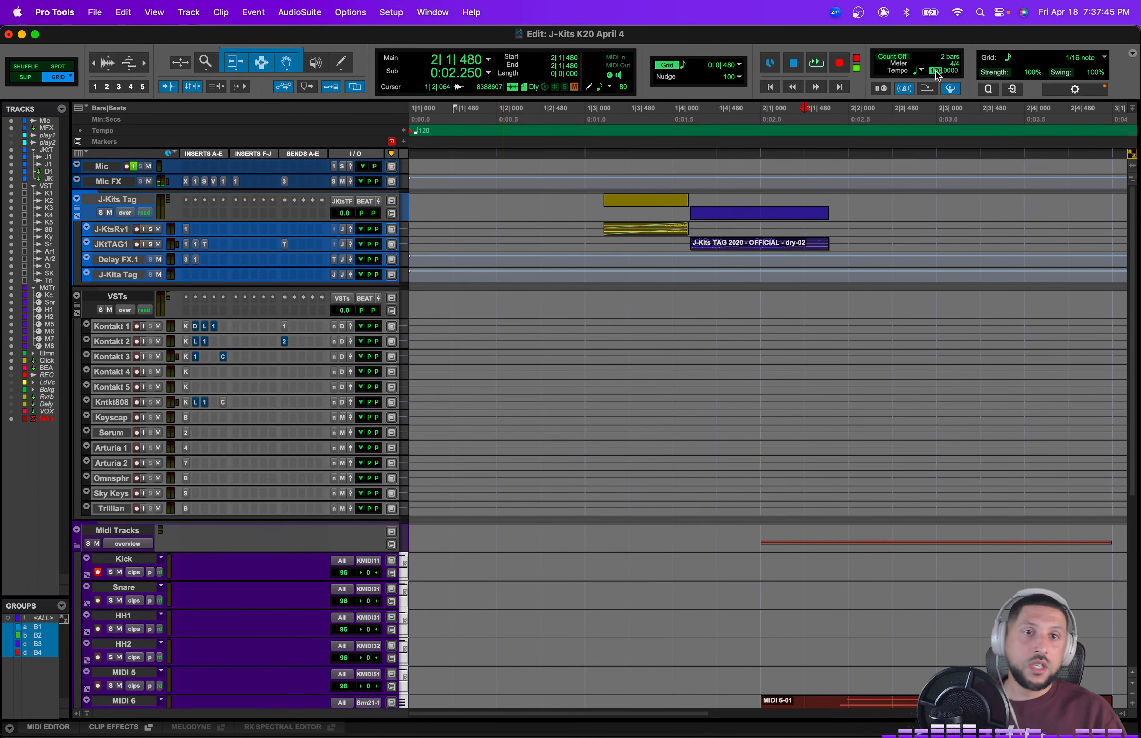
scroll(912, 683, down, 3)
click(897, 655)
key(Delete)
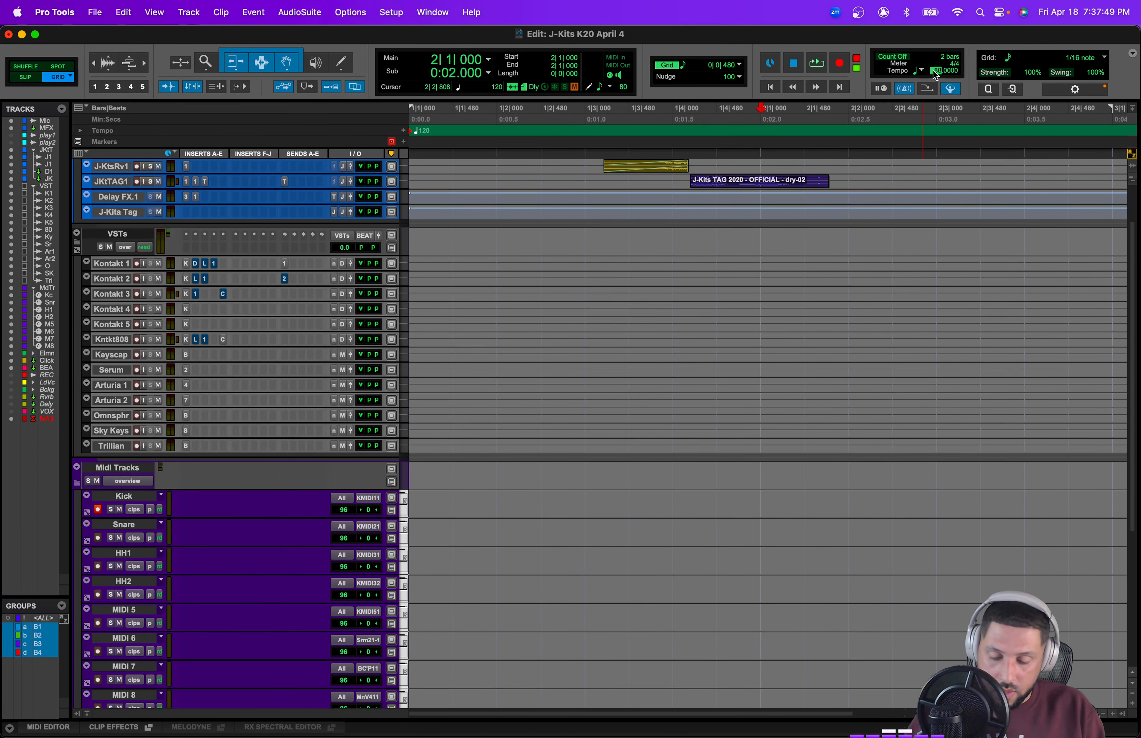
Step: Record a kick take on the Kick MIDI track, returning to the session start between passes
key(Return)
key(super+space)
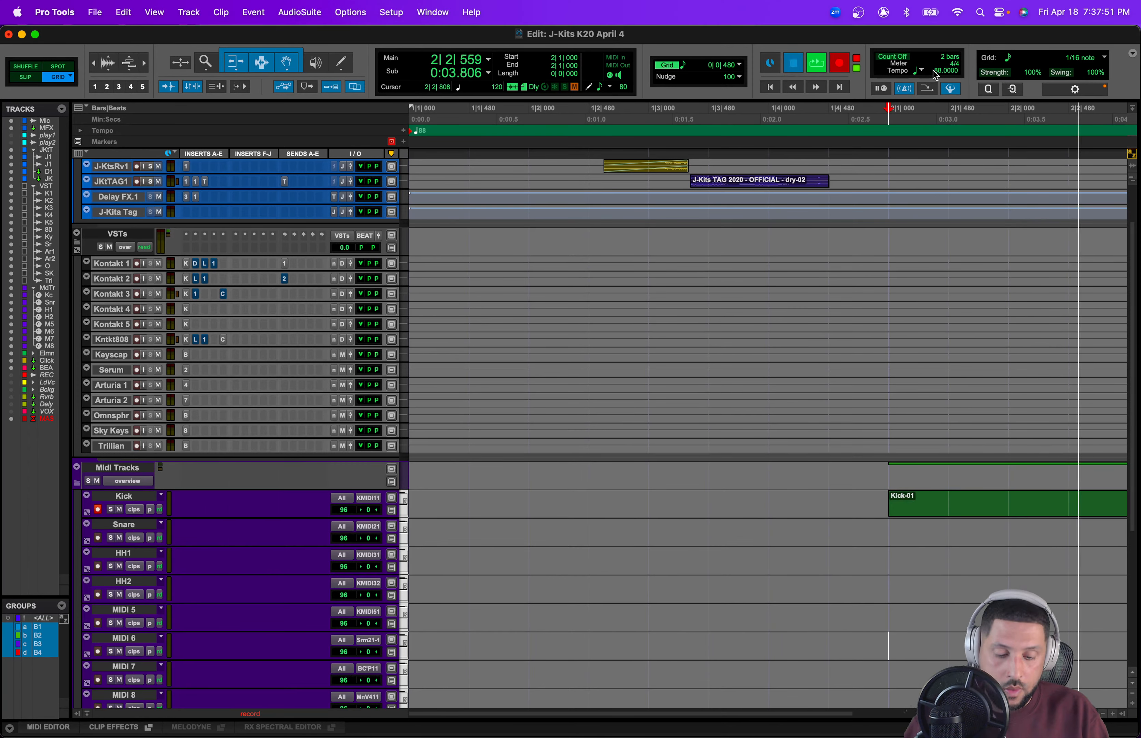
key(space)
key(Return)
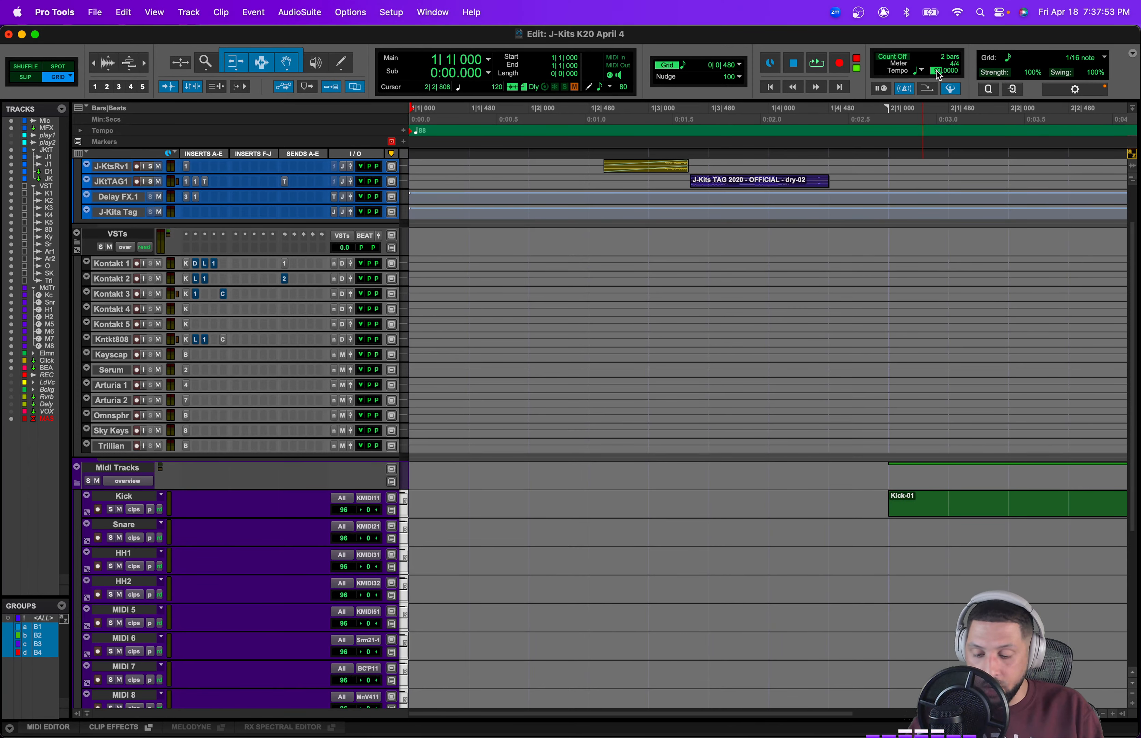
key(Return)
key(super+space)
key(space)
Step: Collapse the J-Kits Tag folder track and make it inactive
scroll(384, 482, up, 3)
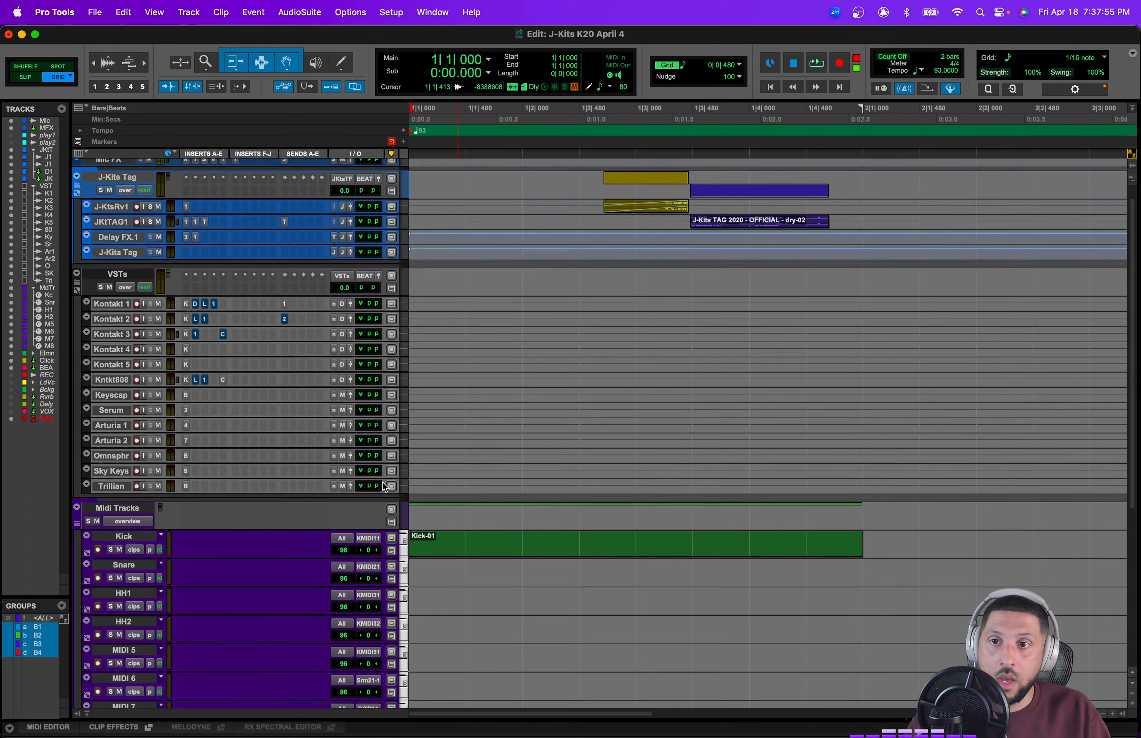
scroll(384, 486, up, 1)
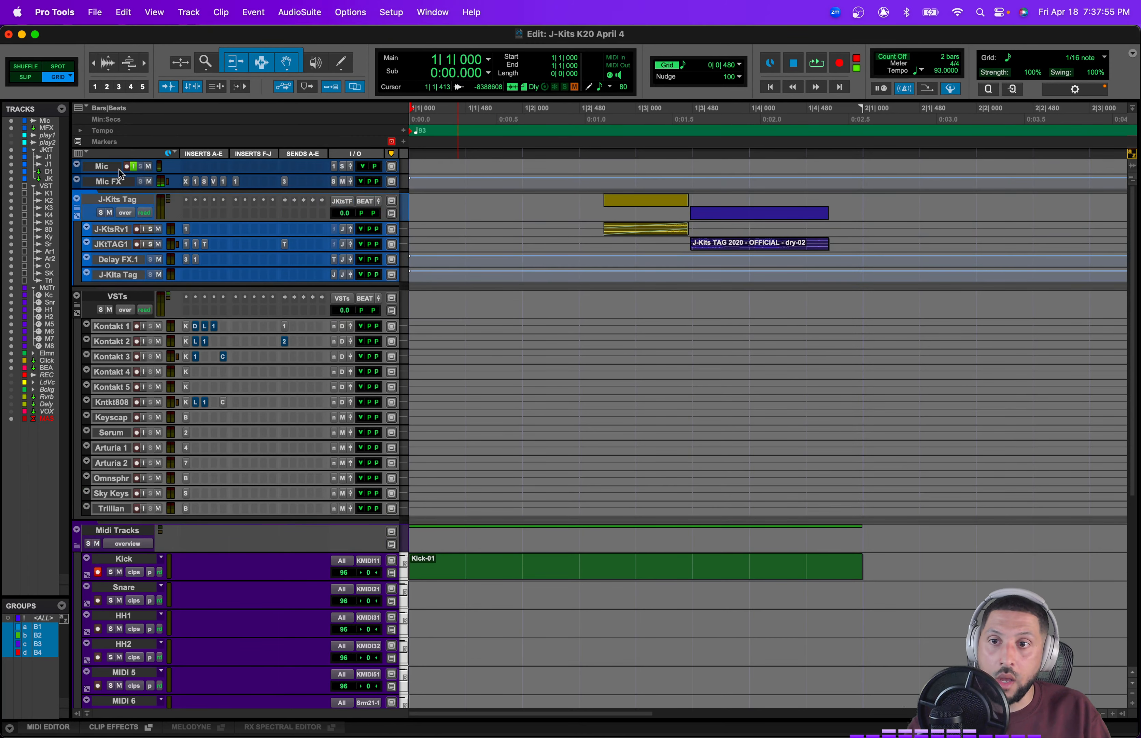
click(78, 211)
key(super+bracketleft)
key(super+bracketleft)
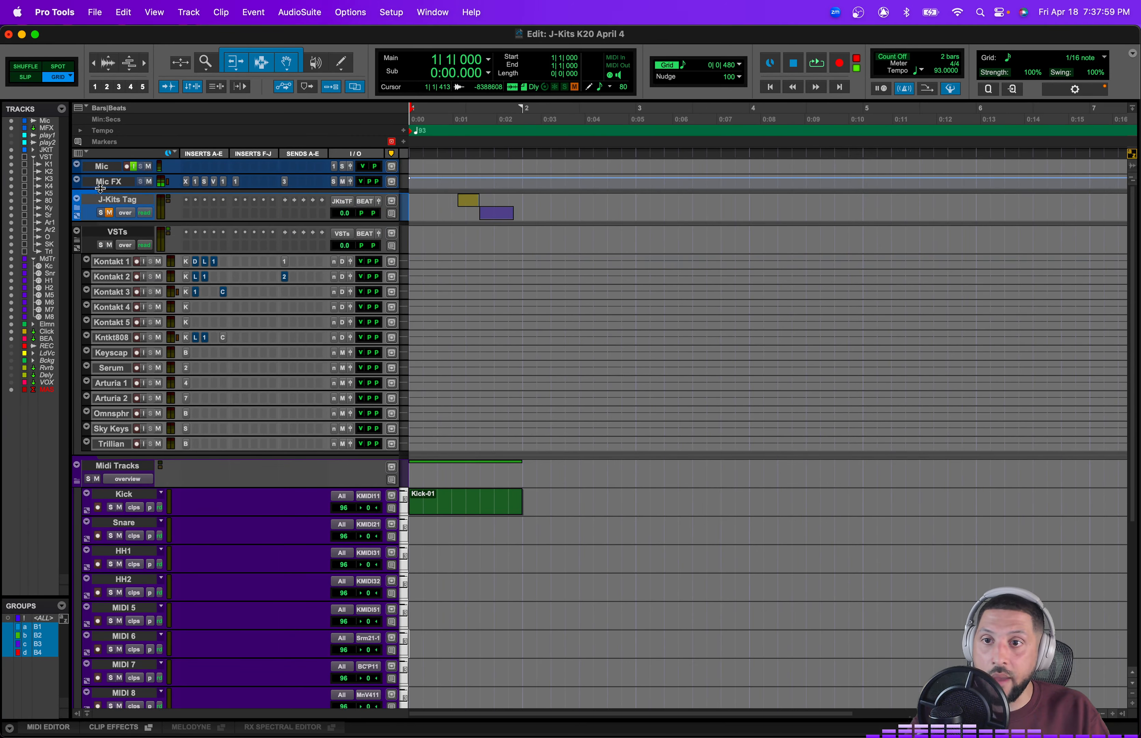
click(115, 199)
right_click(115, 199)
click(134, 236)
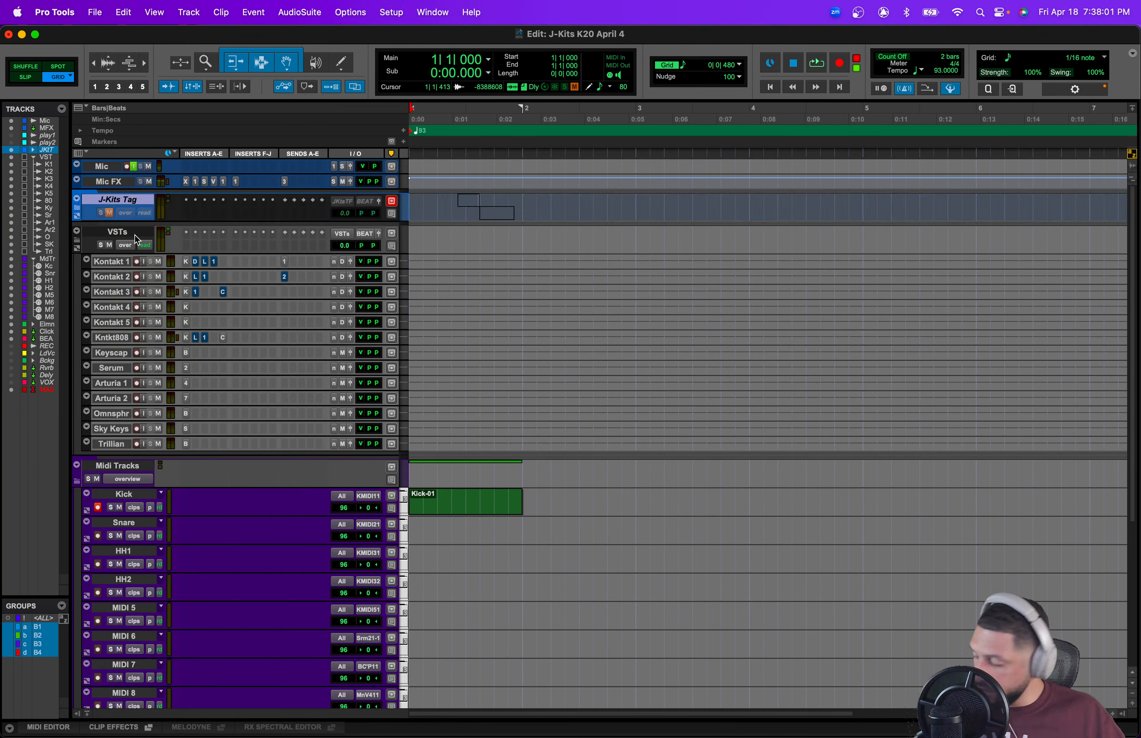
Step: Record another kick pass on the Kick MIDI track from the start and save the session
key(super+space)
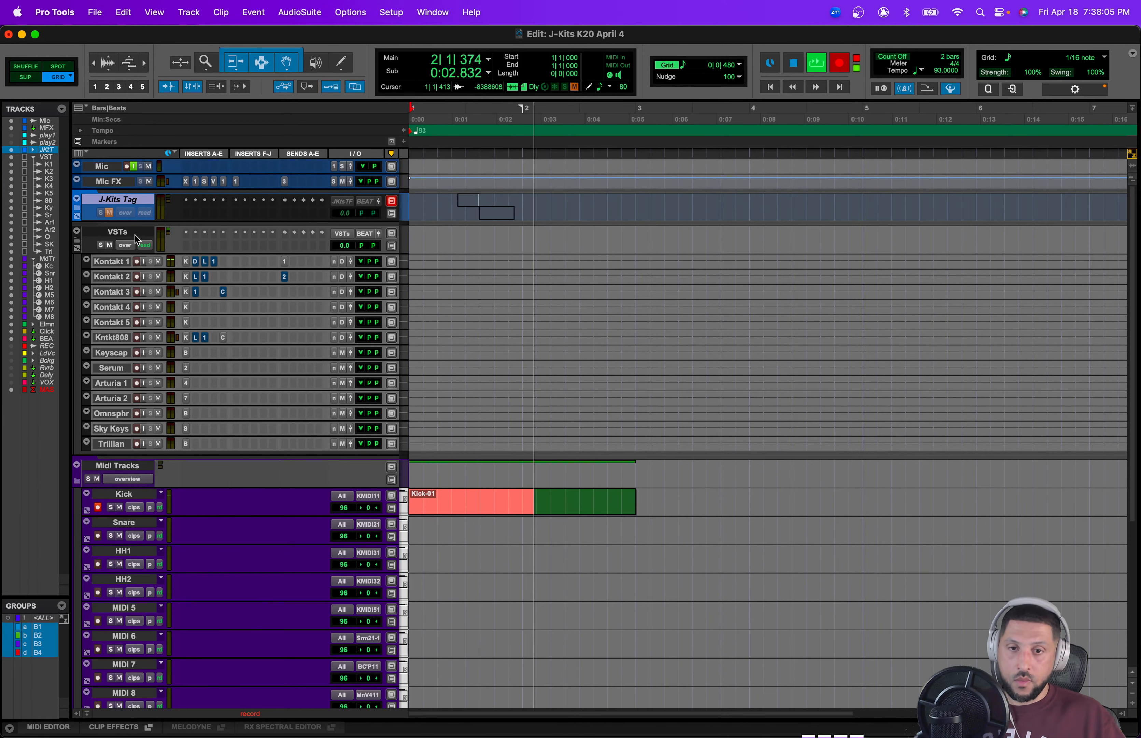
key(space)
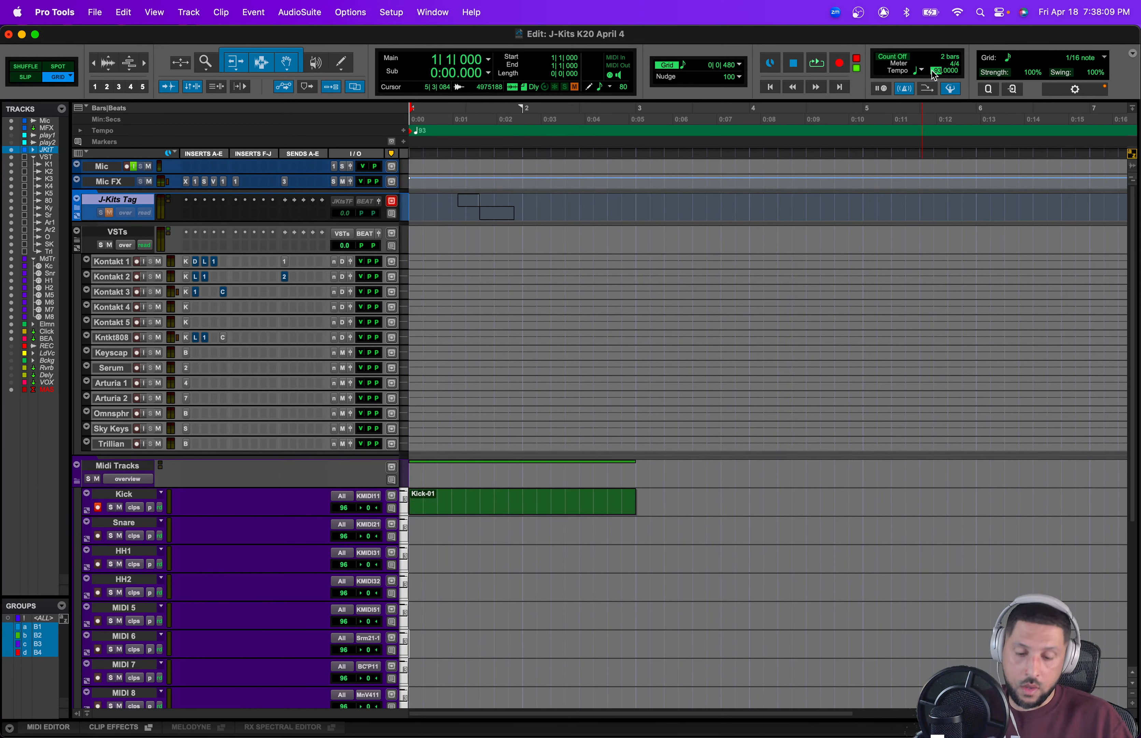
key(Return)
key(super+s)
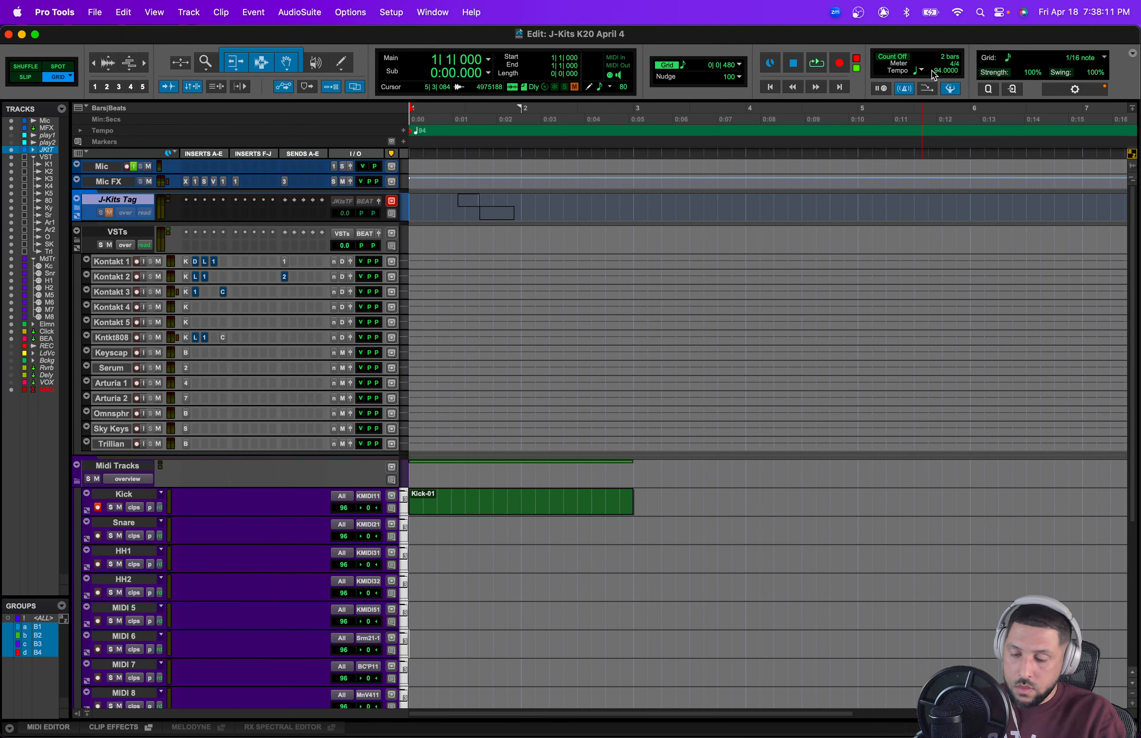
Step: Record the kick pattern from the session start on the Kick MIDI track
key(super+space)
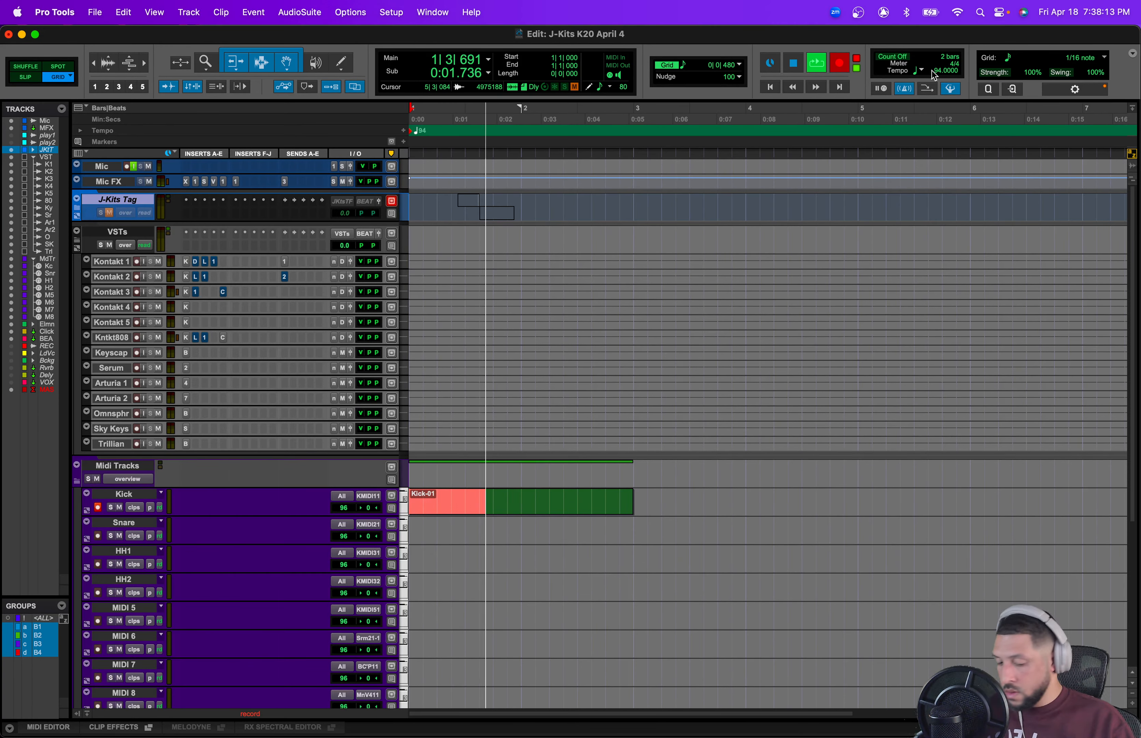
key(space)
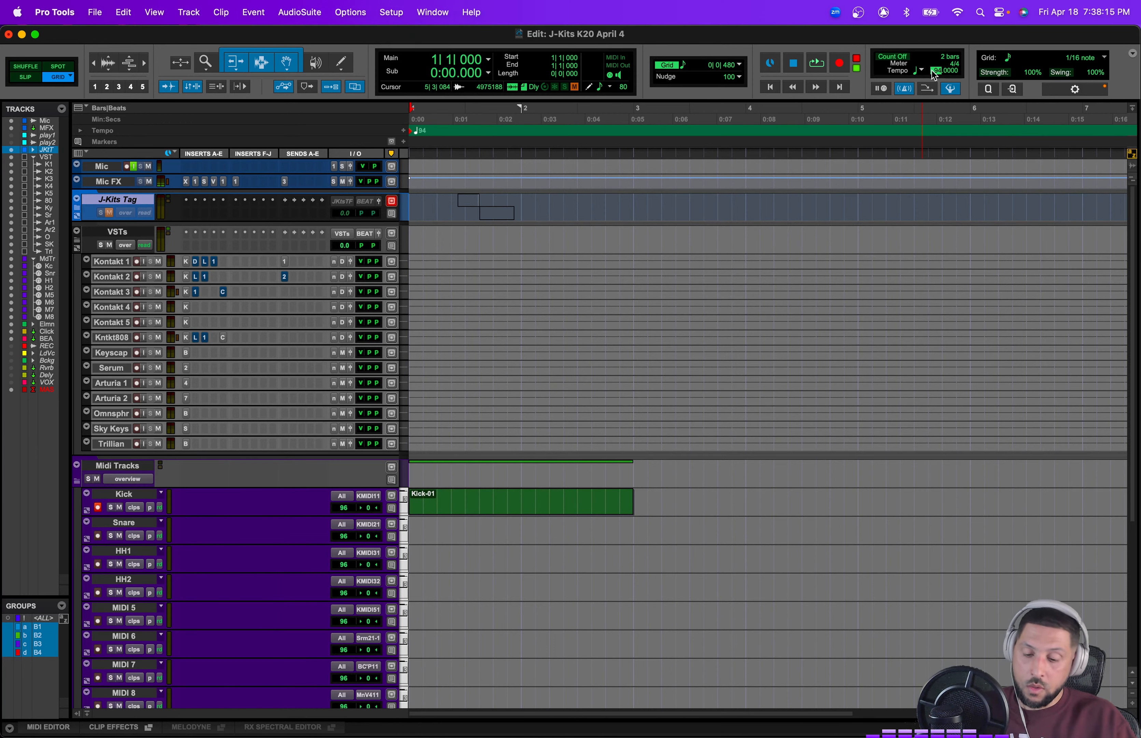
key(Return)
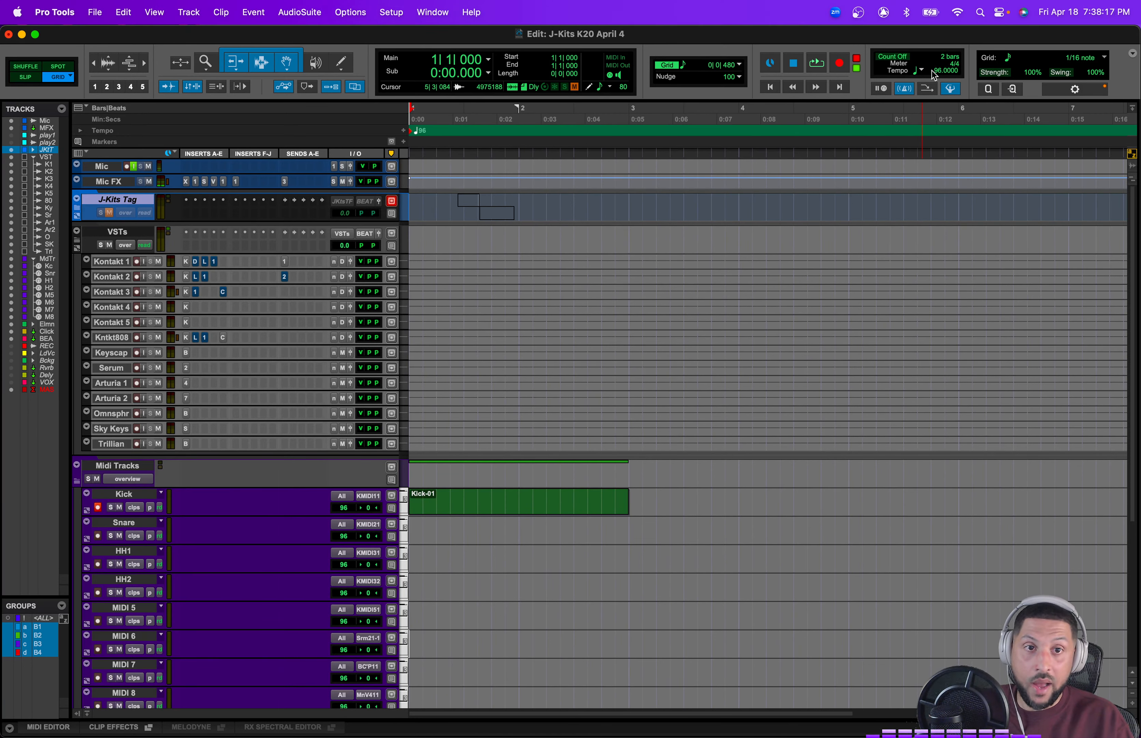
key(super+space)
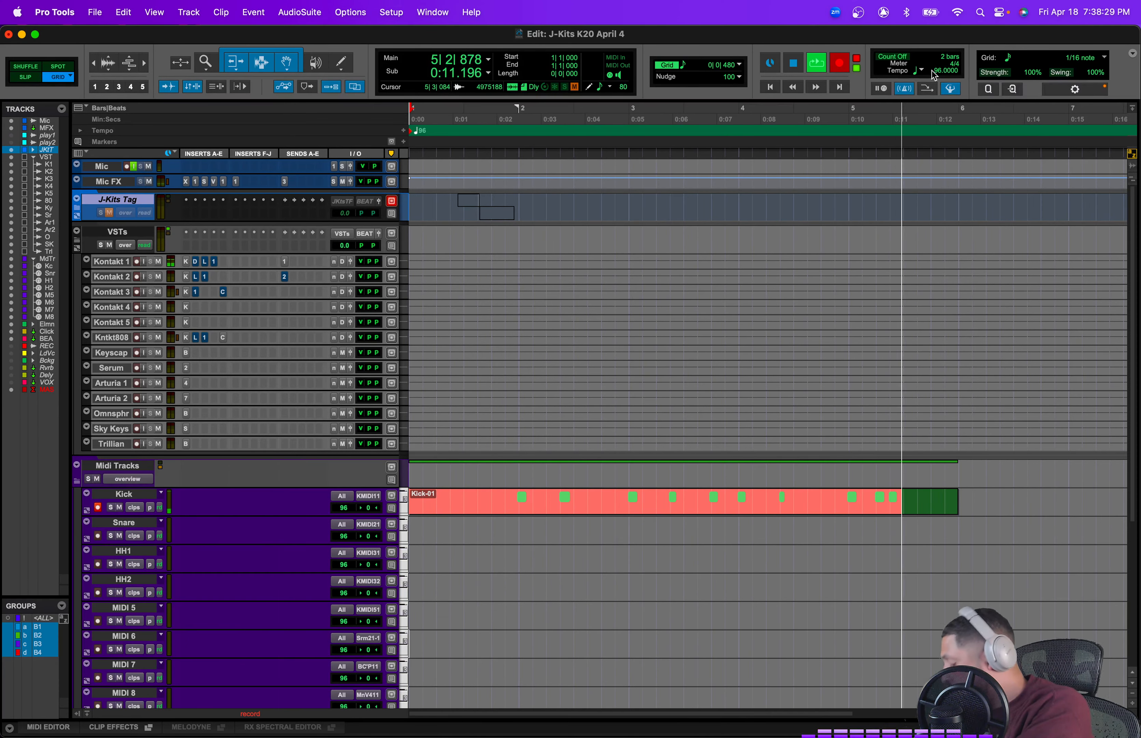
key(space)
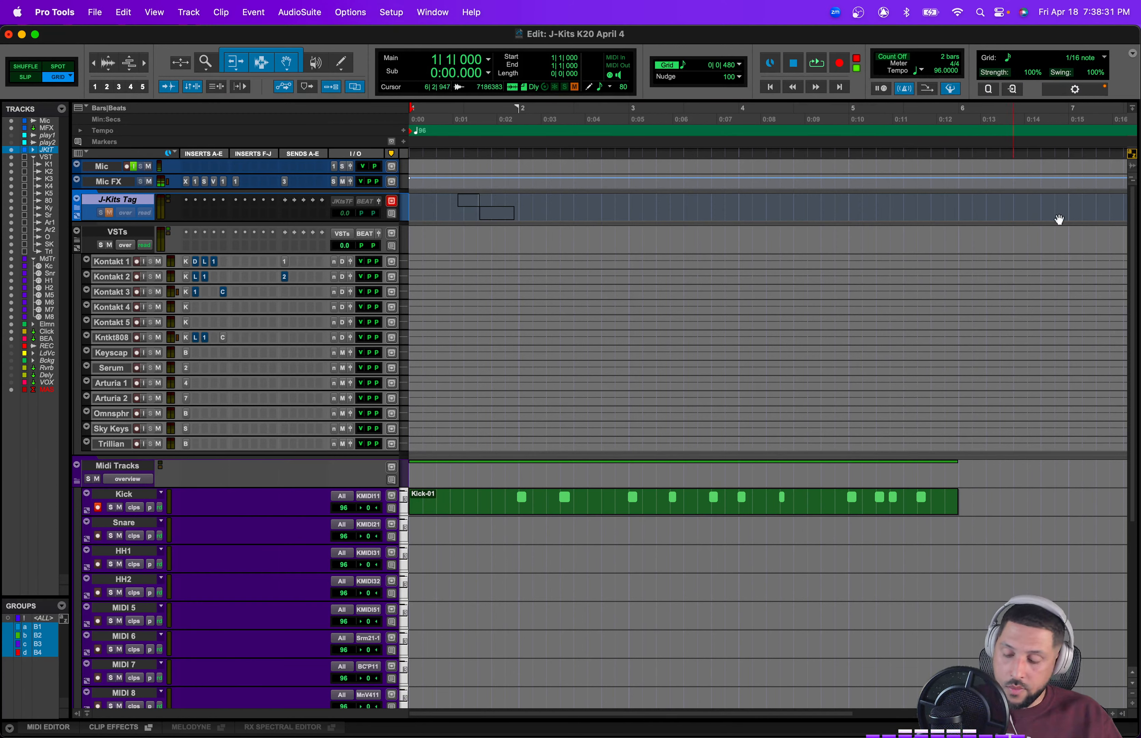
Step: Trim the kick clip's start to bar 2 and play the session back
click(715, 510)
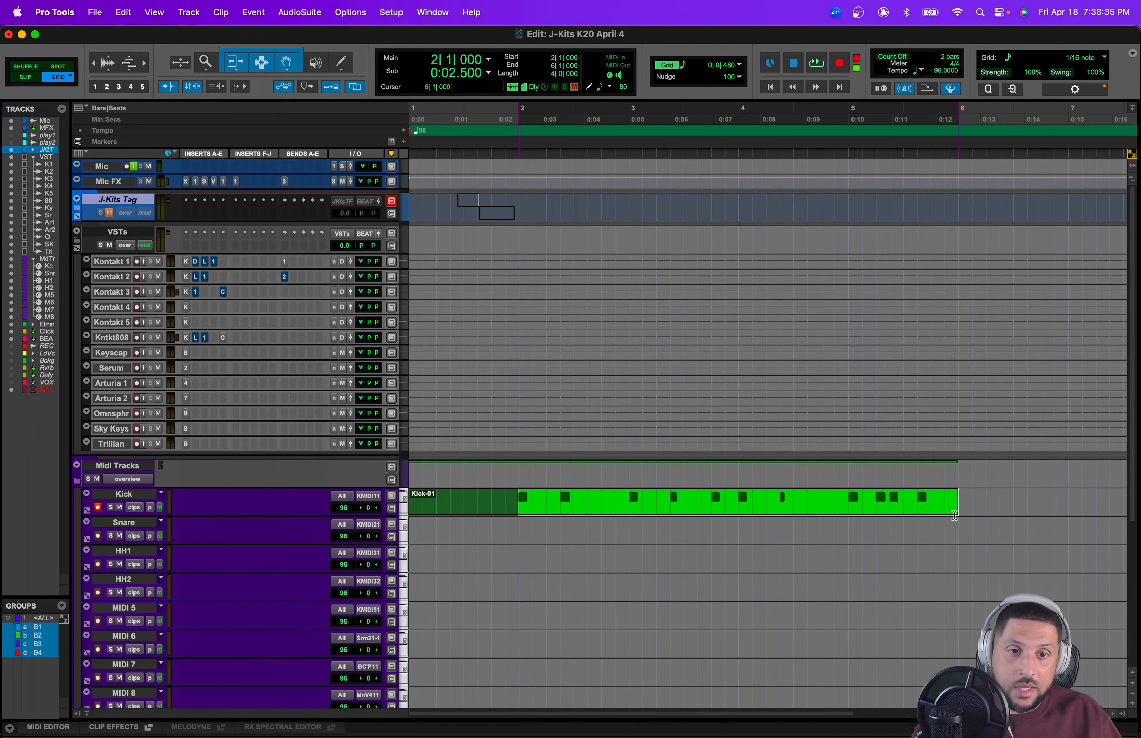
key(super+t)
key(space)
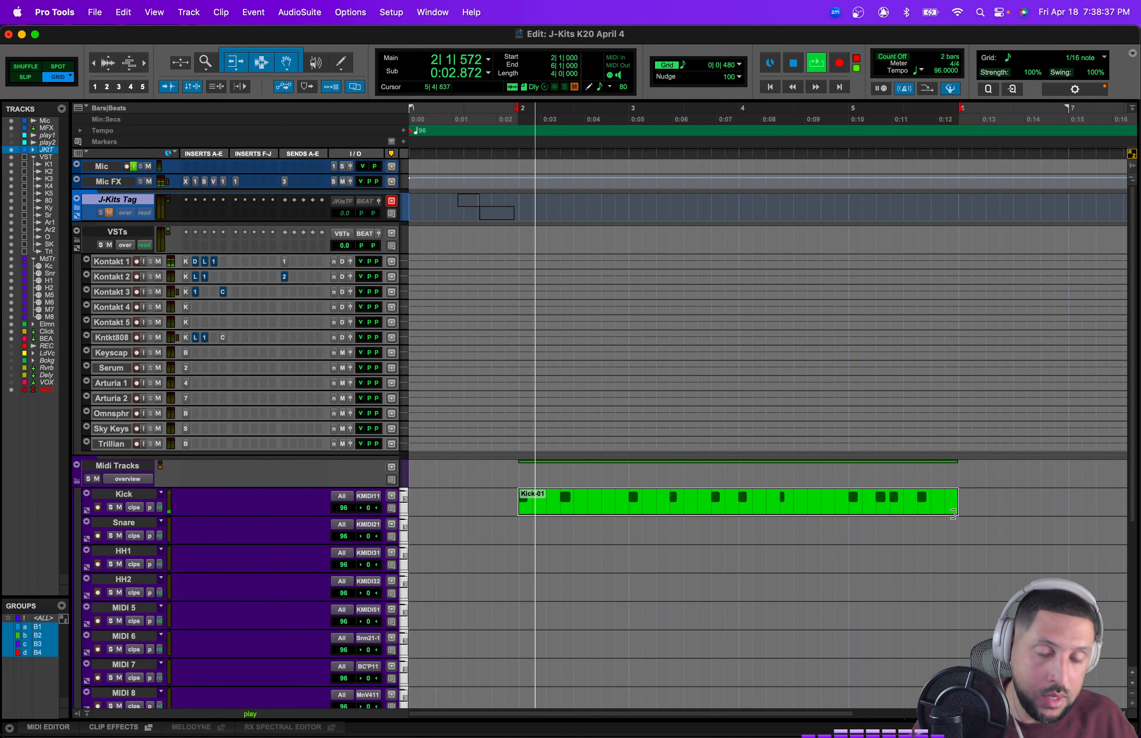
Step: Route the Kick track's MIDI output to Kontakt 1 individual target channel 2, auditioning playback in between
click(368, 495)
mouse_move(413, 497)
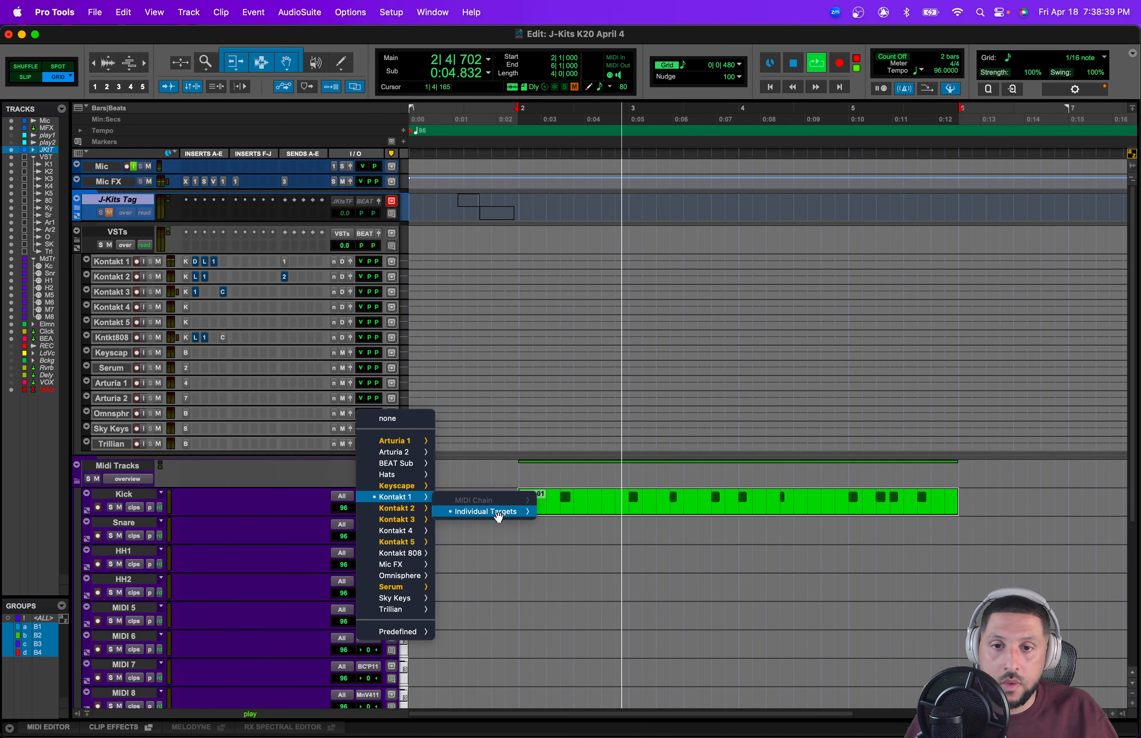
mouse_move(485, 511)
mouse_move(619, 515)
click(685, 537)
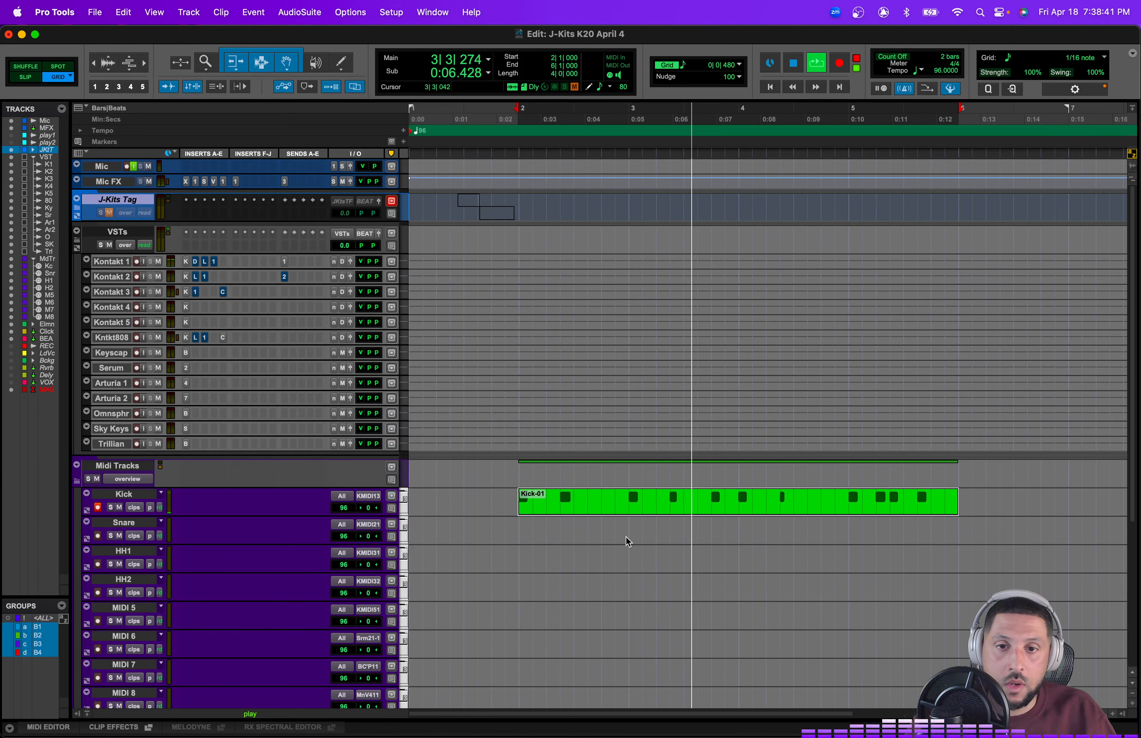
key(space)
key(space)
click(368, 501)
mouse_move(379, 497)
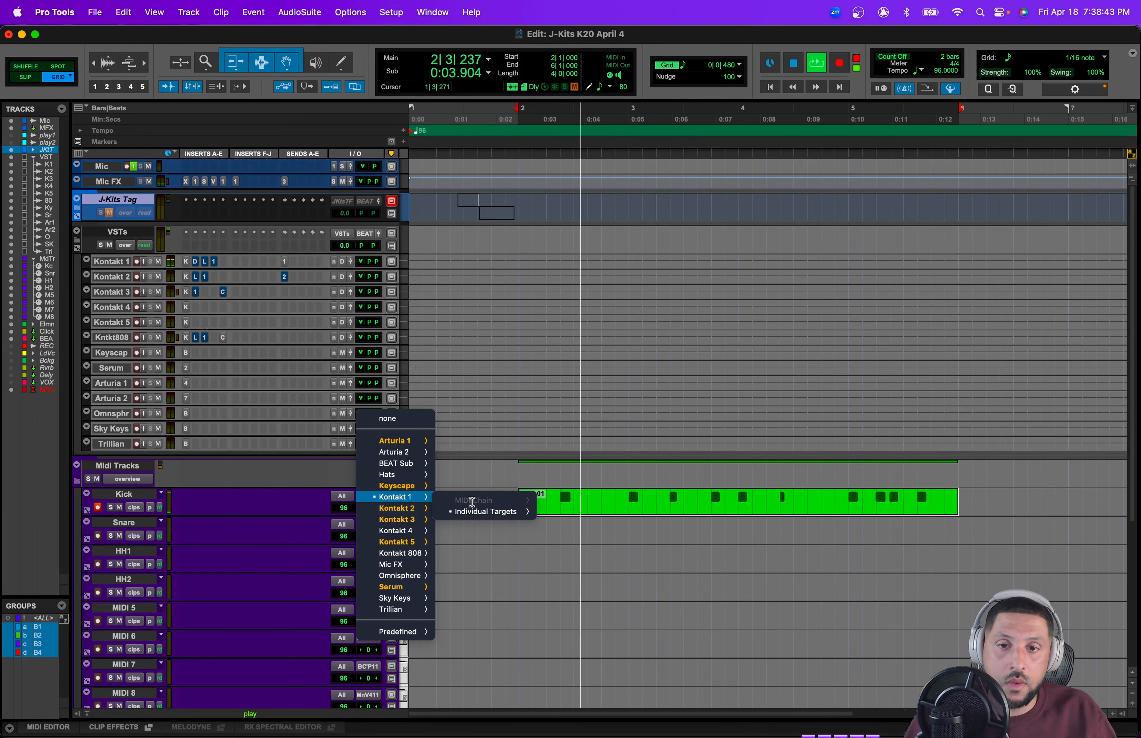
mouse_move(509, 512)
mouse_move(623, 514)
click(666, 526)
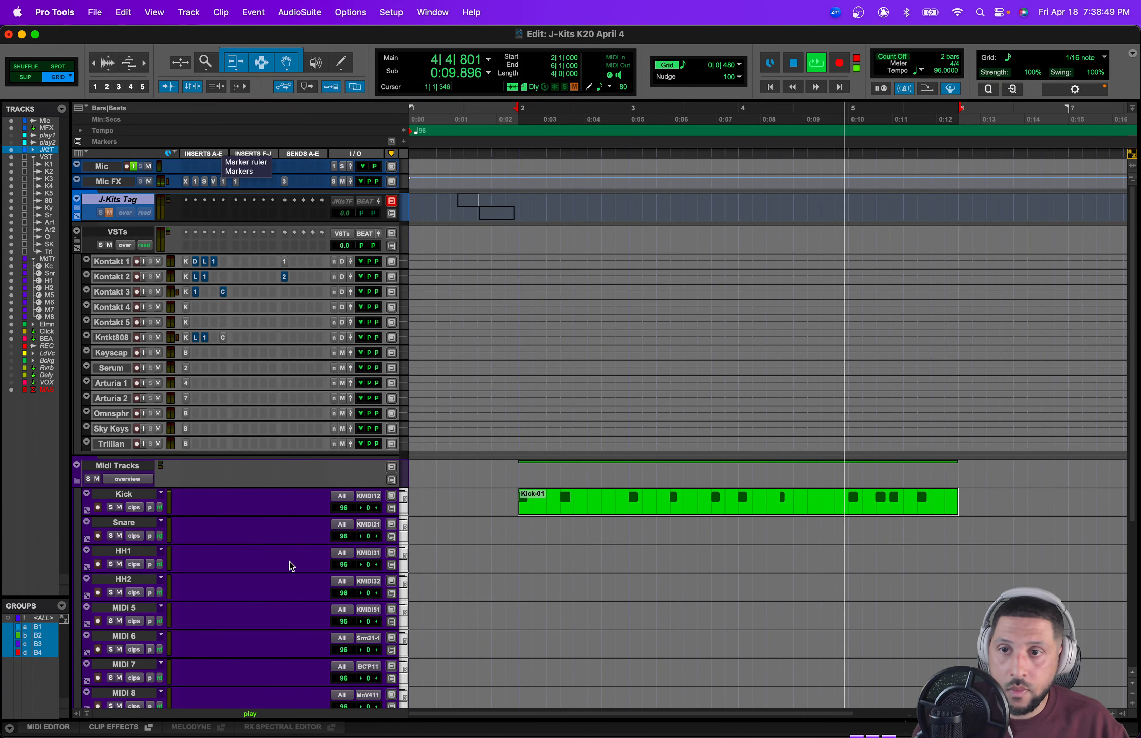
Step: Dismiss the audio processing deadline warning and play back the kick pattern
scroll(288, 561, down, 5)
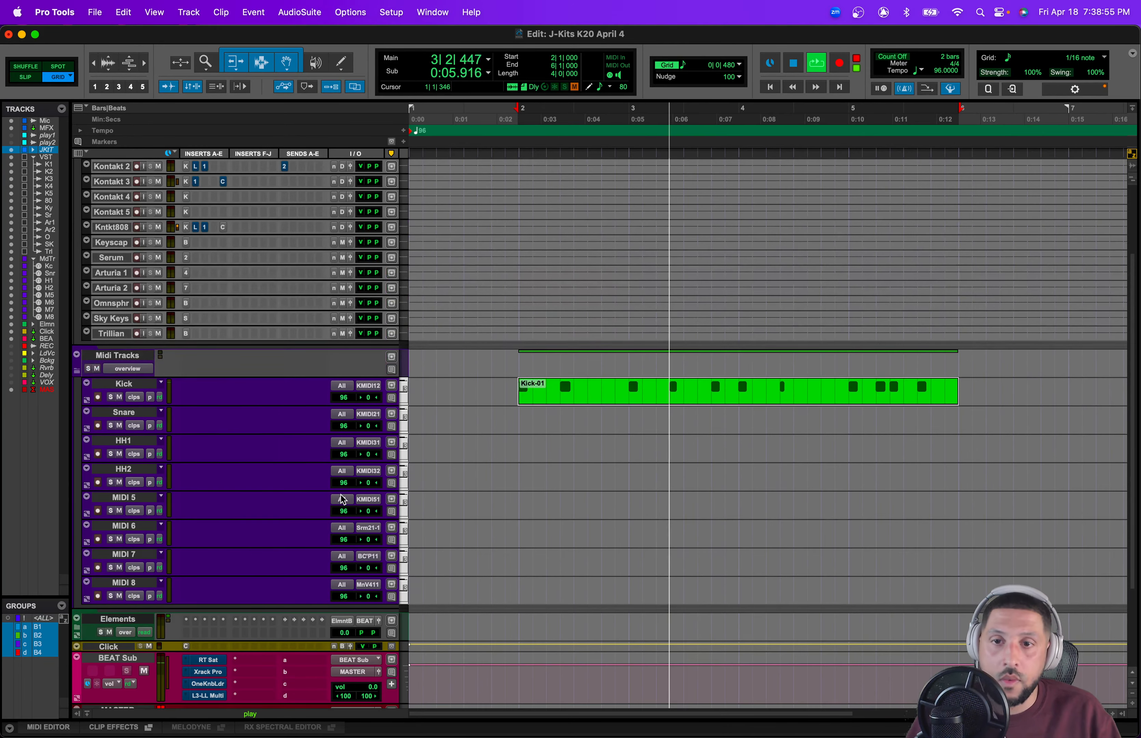
scroll(264, 565, up, 3)
scroll(277, 354, up, 3)
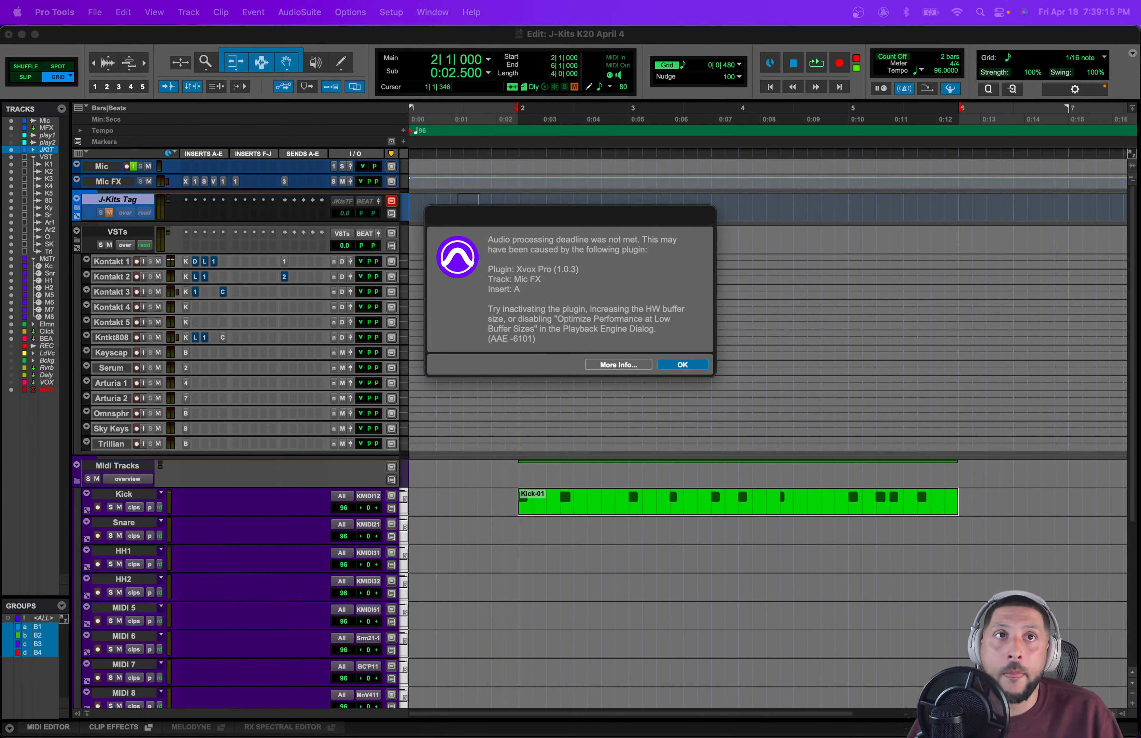
click(682, 365)
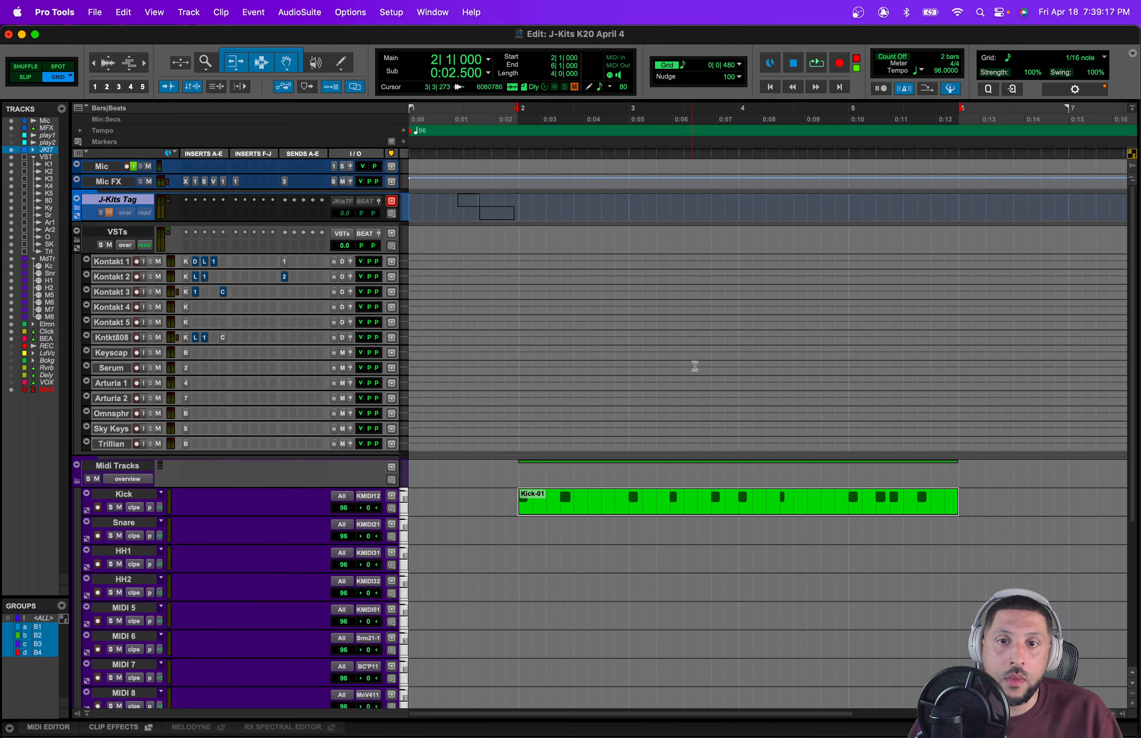
key(space)
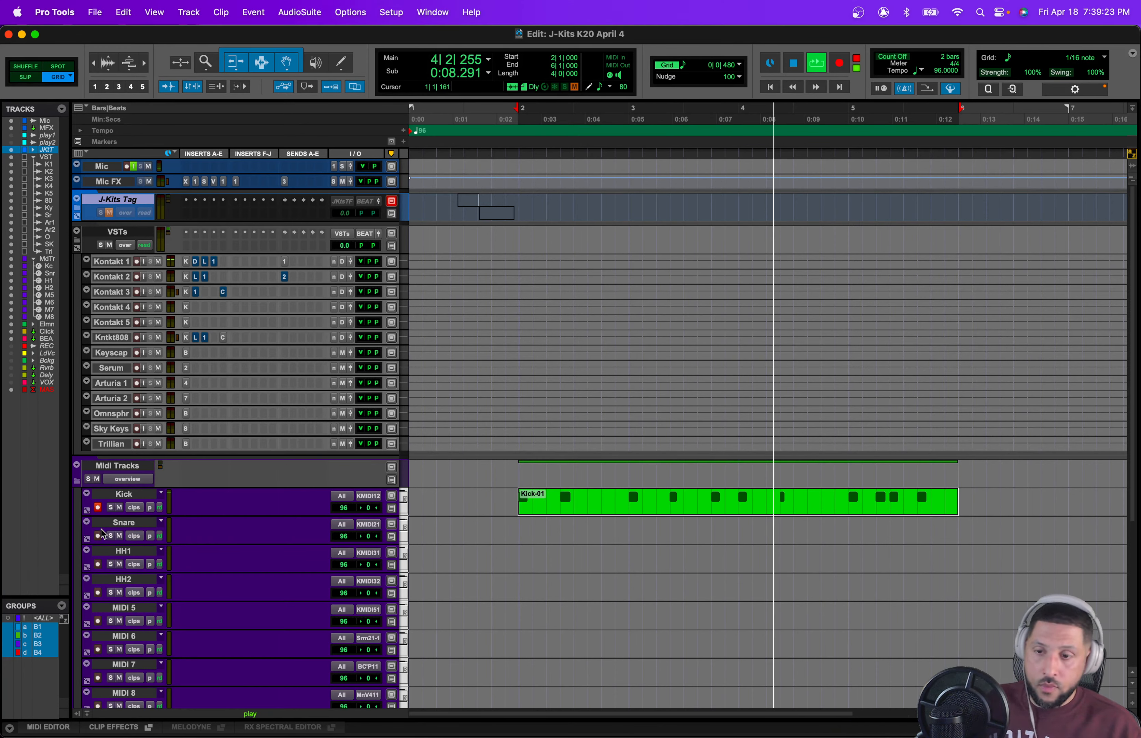
key(space)
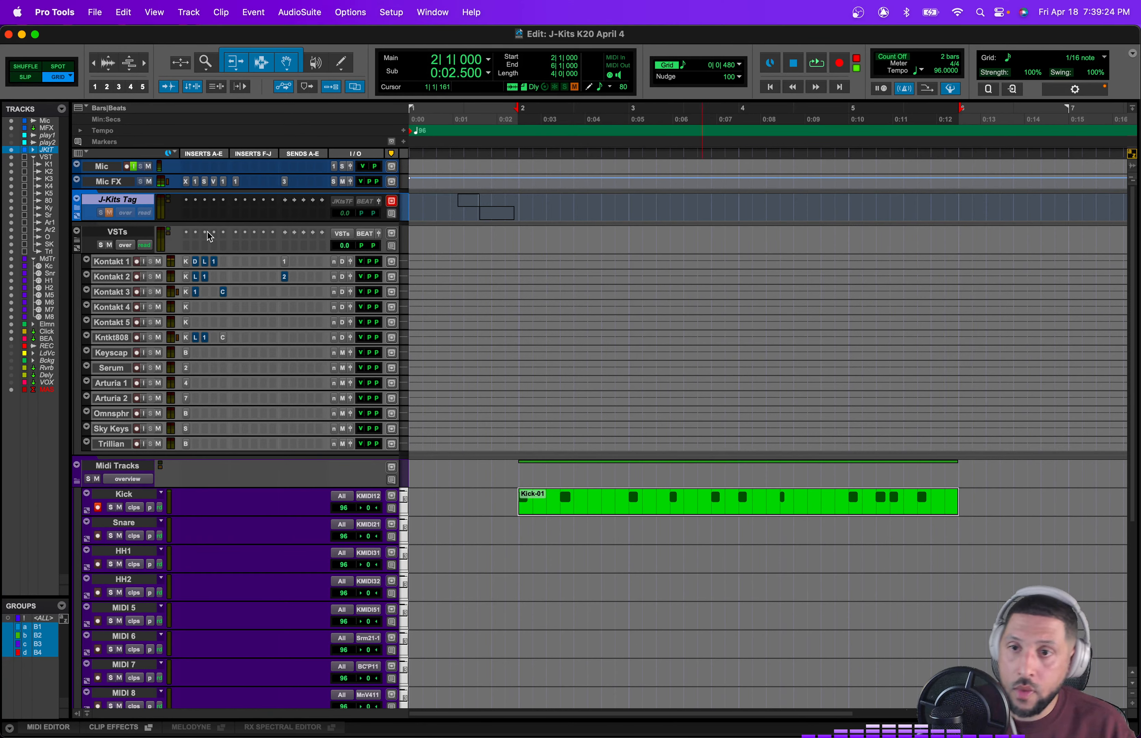
Step: Open Kontakt 2, browse the JKits_Rimshots_electronic folder auditioning samples, and load 04_JKits_Rimshots_Electronic
click(187, 278)
scroll(599, 326, down, 1)
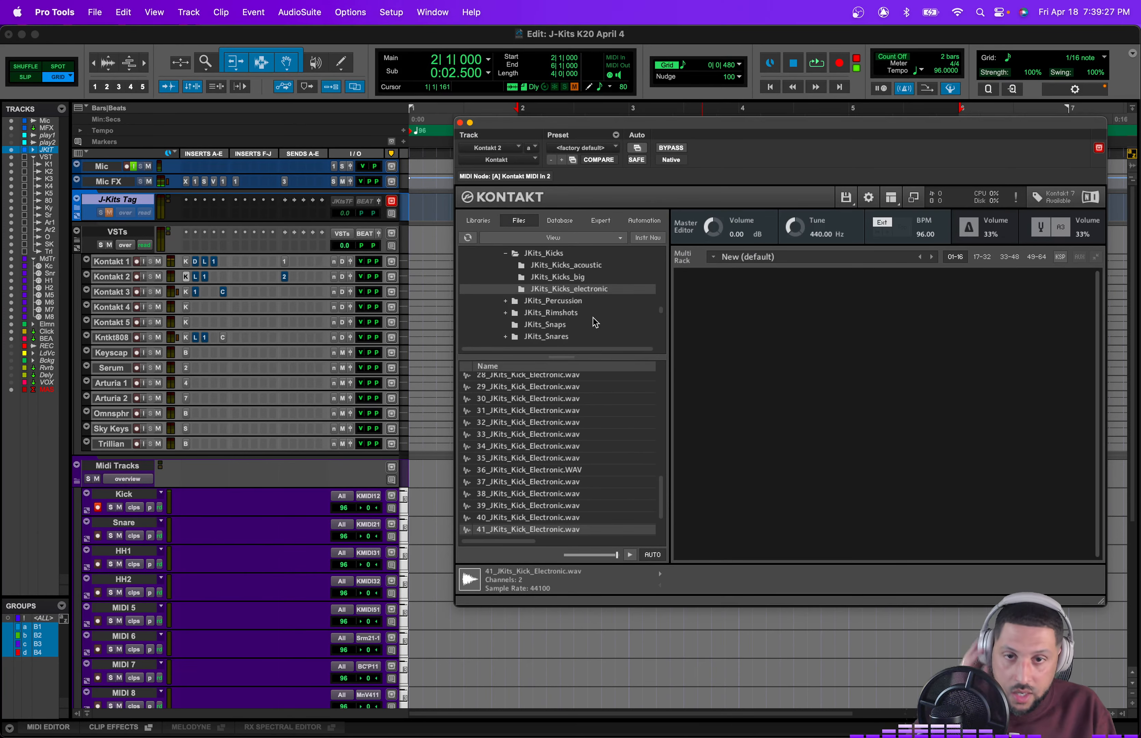
click(593, 314)
double_click(572, 402)
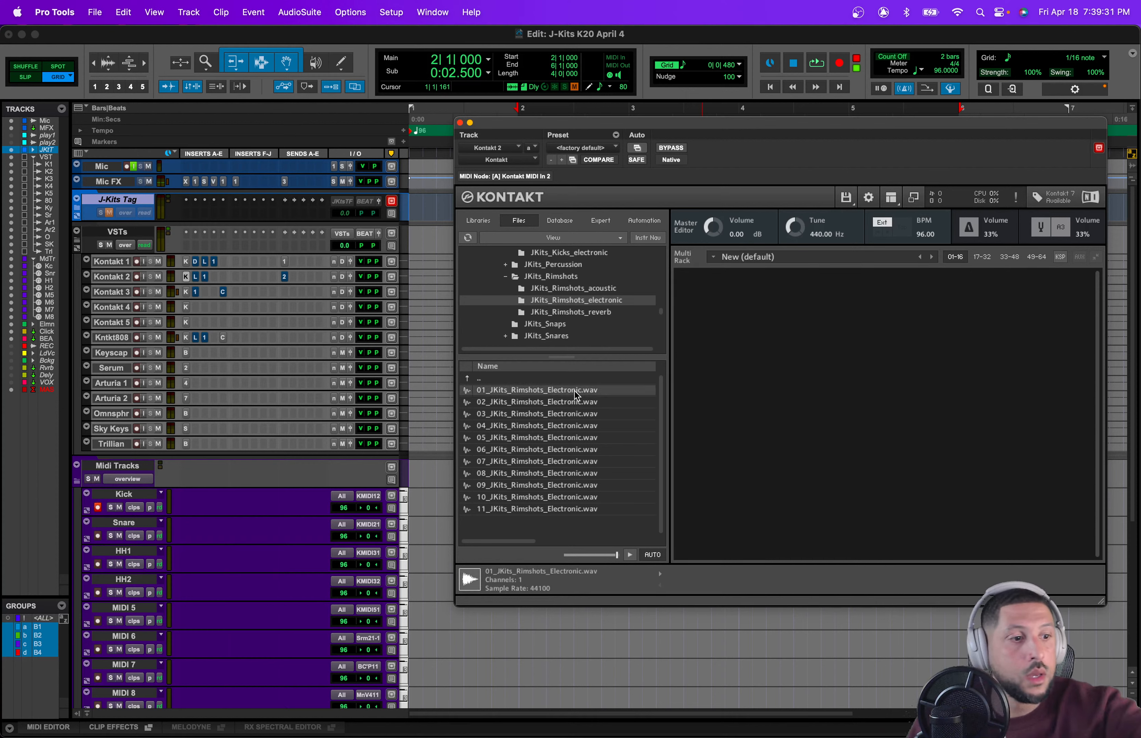
key(Down)
key(Down)
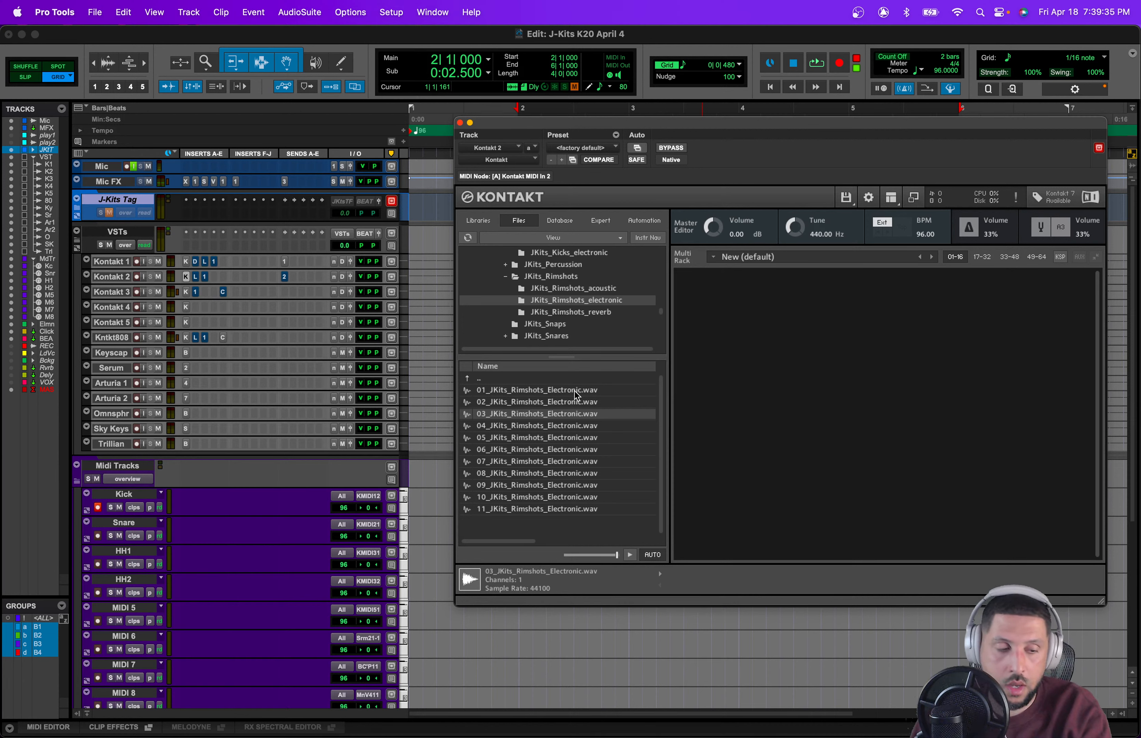
key(Down)
key(Down)
key(Up)
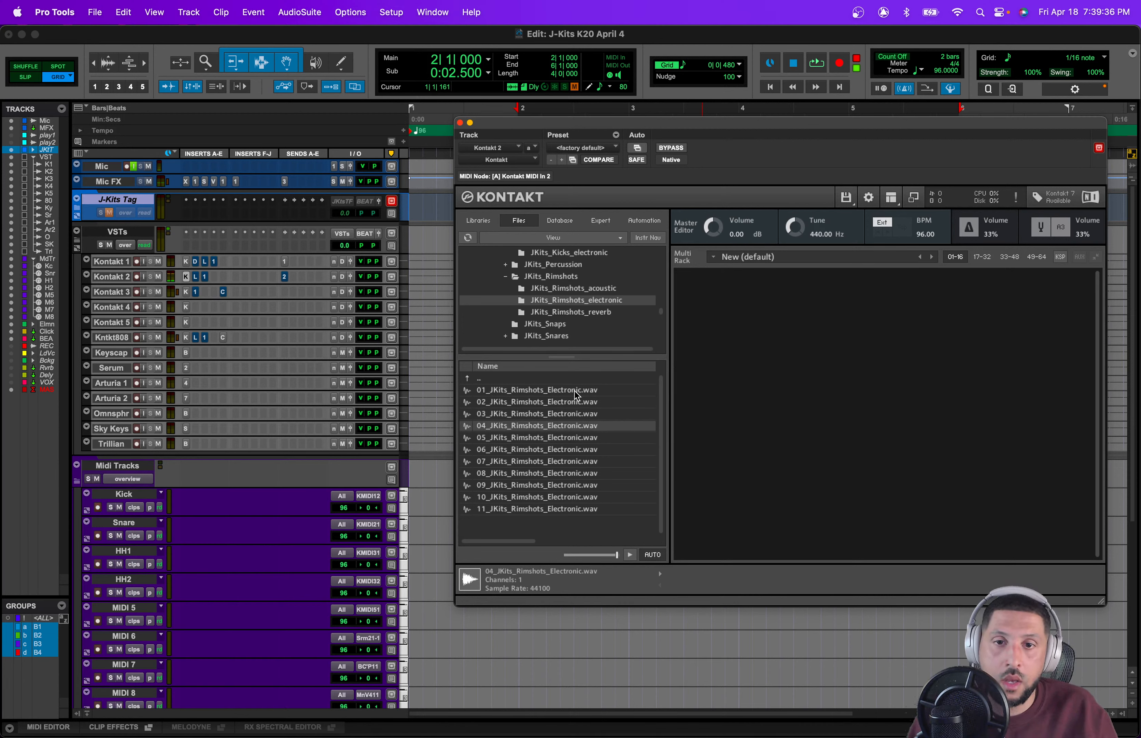
double_click(590, 427)
Step: Audition more rimshots and load 11_JKits_Rimshots_Electronic as a second instrument in Kontakt 2
key(Down)
key(Down)
key(Down)
key(Down)
key(Down)
key(Down)
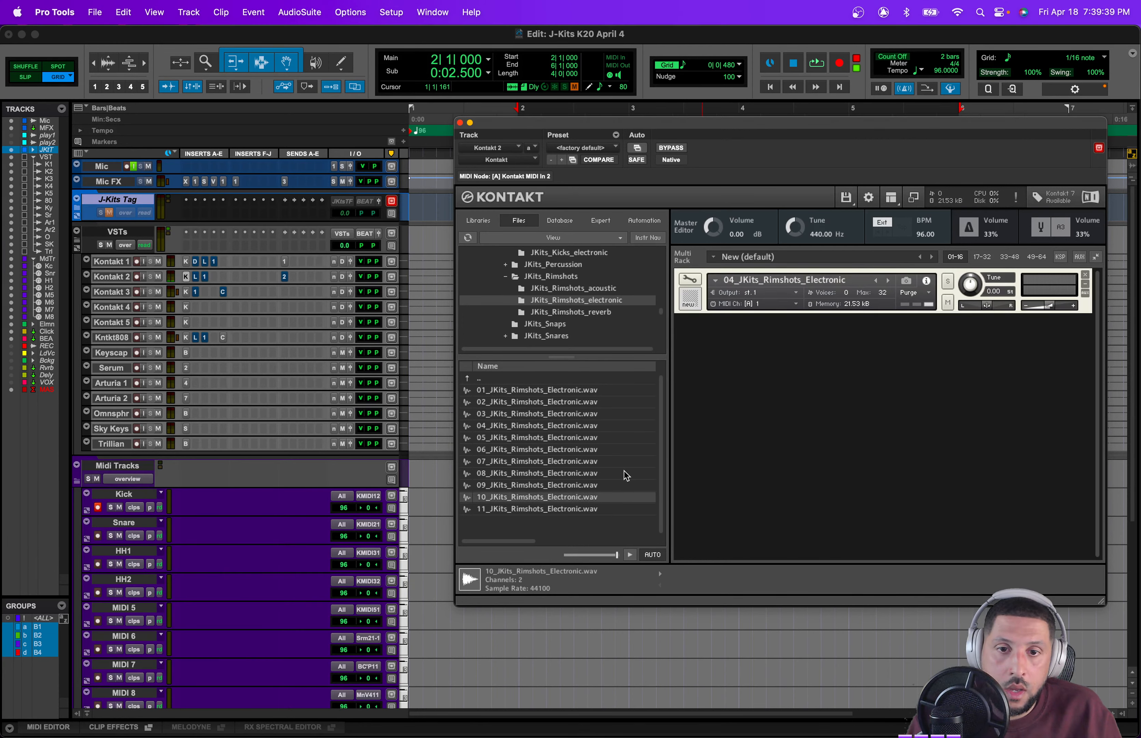
key(Down)
double_click(596, 507)
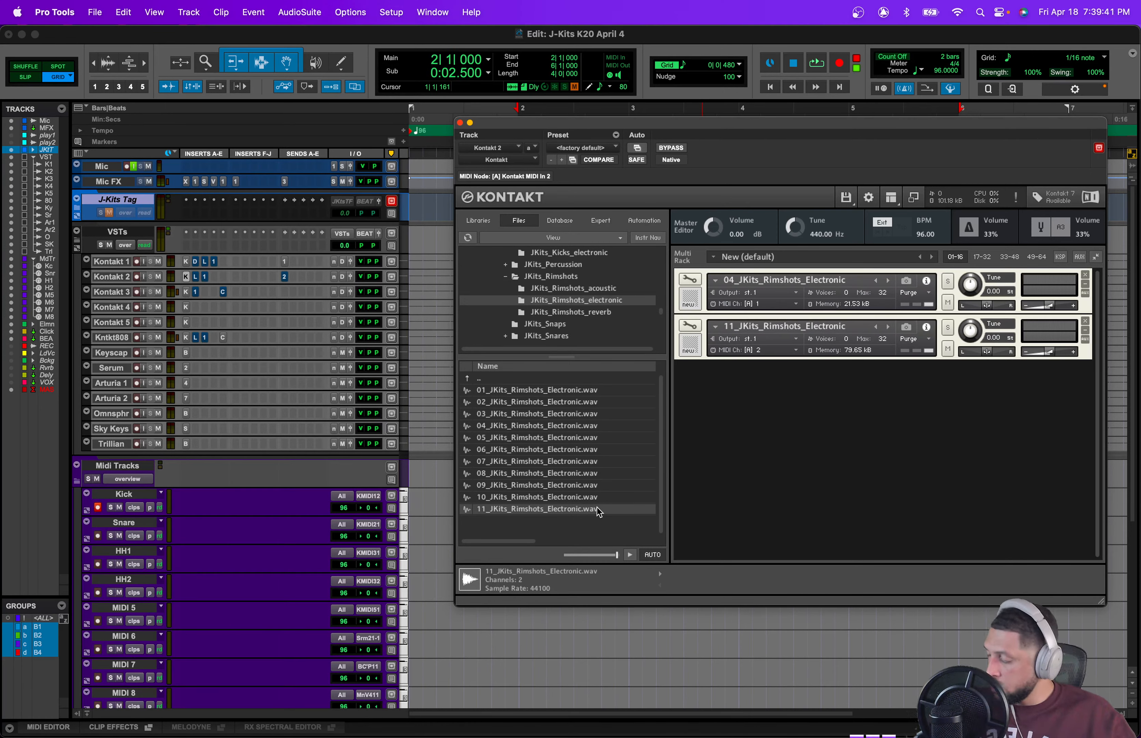
Step: Record-enable the Snare MIDI track and route its MIDI output to Kontakt 2 channel 2
click(99, 535)
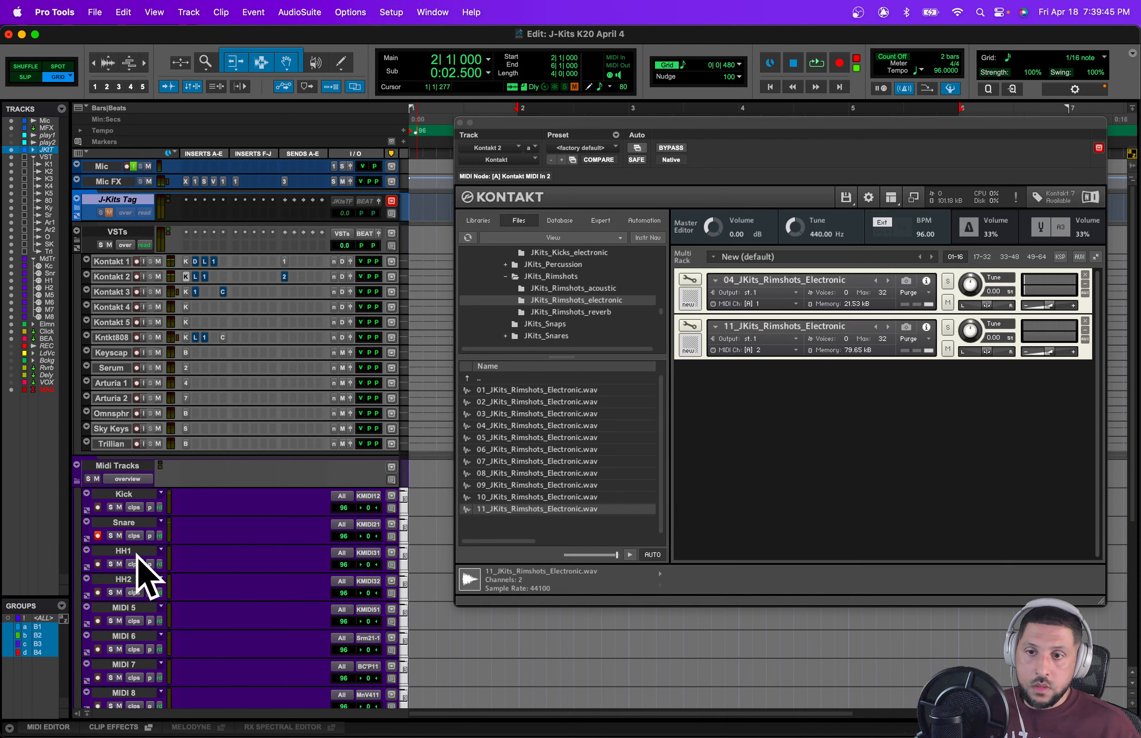
click(369, 524)
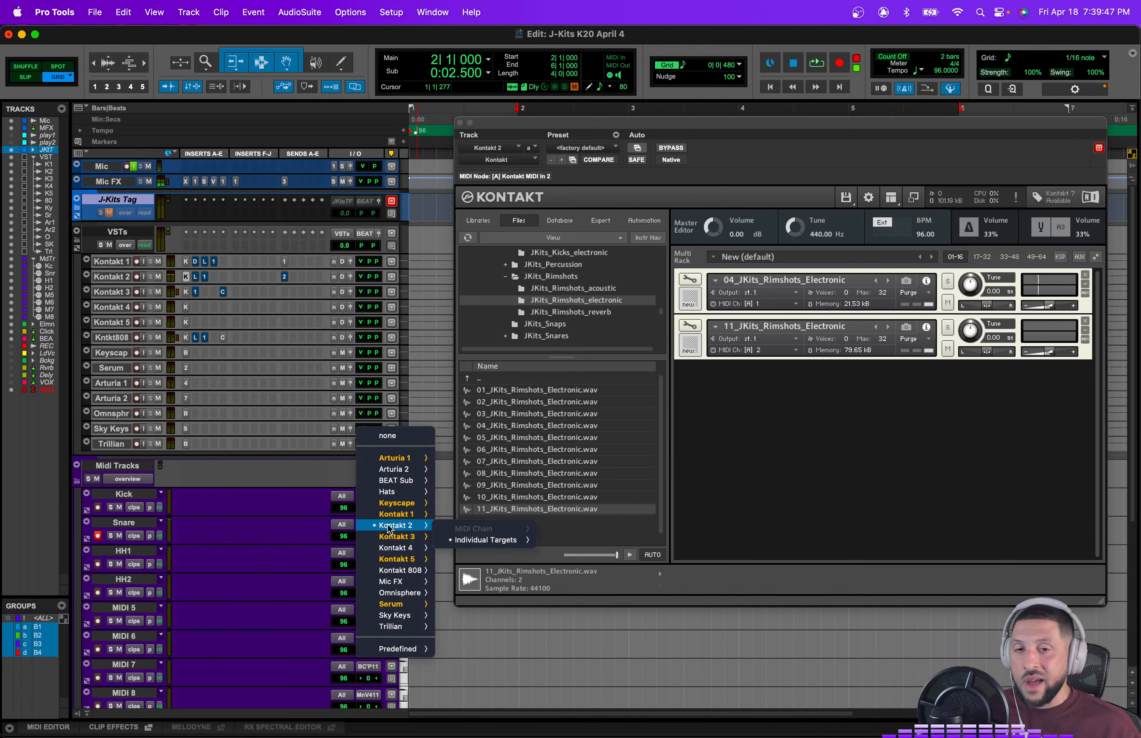
click(686, 555)
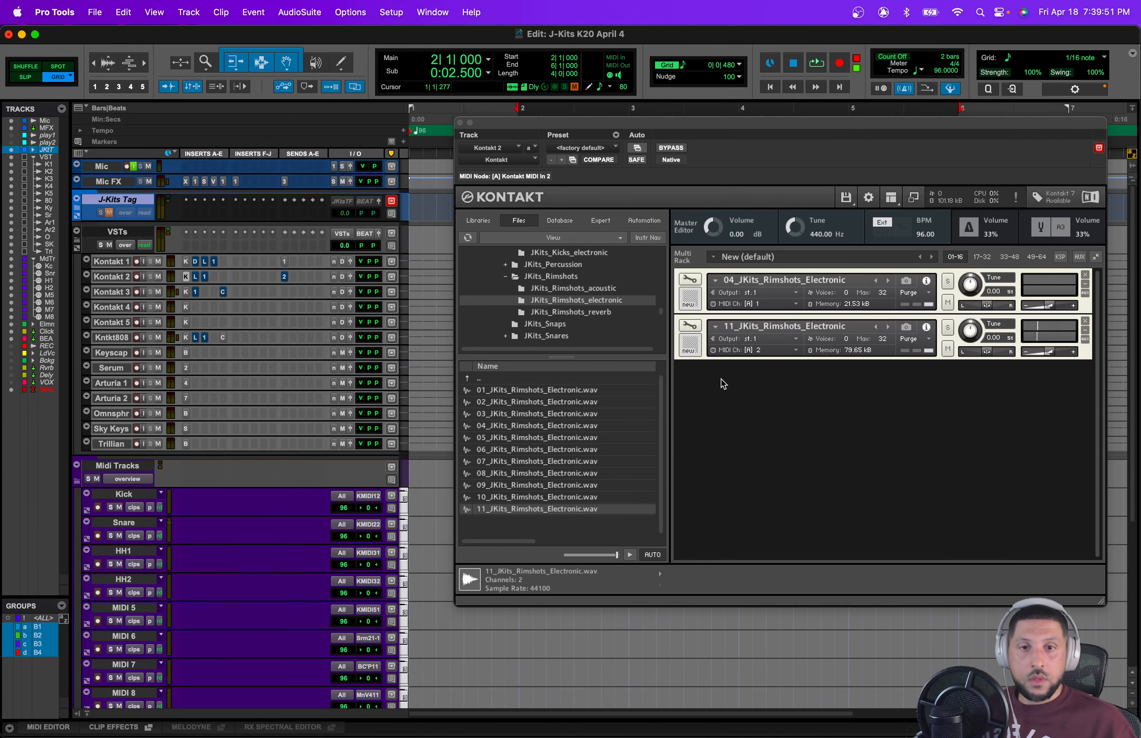
Step: Edit the 11_JKits_Rimshots_Electronic instrument, turning its volume envelope sustain fully down and shortening decay to about 54 ms
click(690, 328)
scroll(932, 463, down, 5)
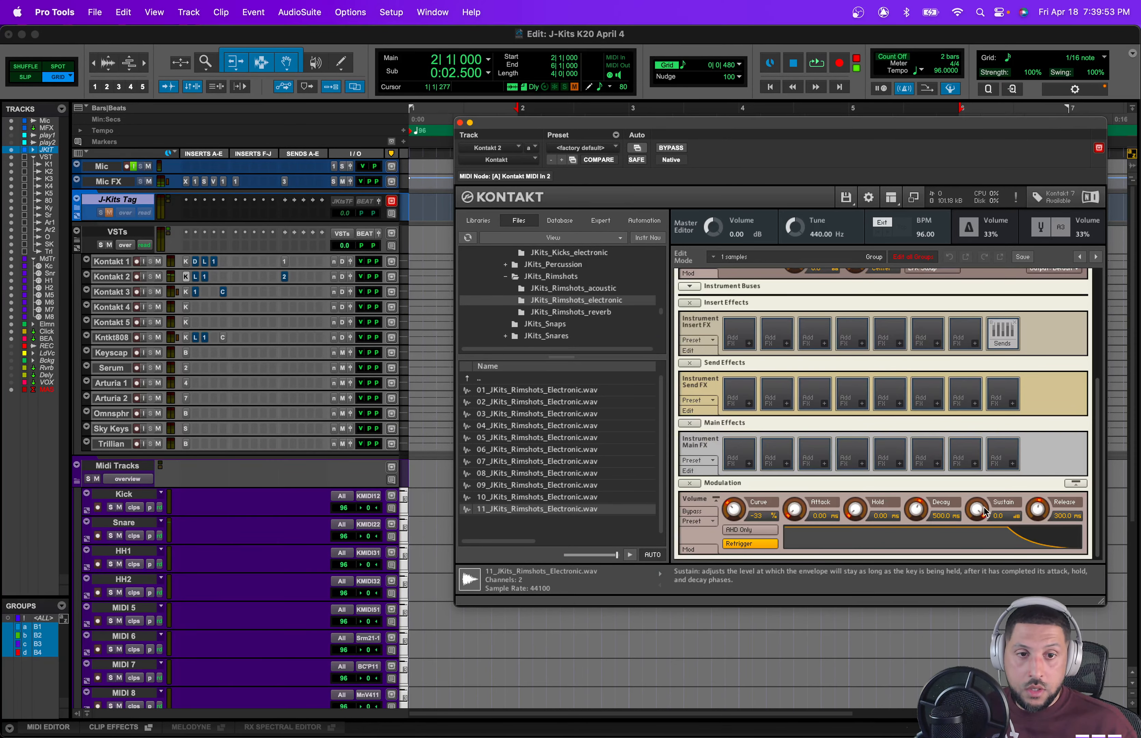
drag(978, 509, 978, 559)
mouse_move(914, 514)
mouse_down()
mouse_move(914, 551)
mouse_move(914, 537)
mouse_up()
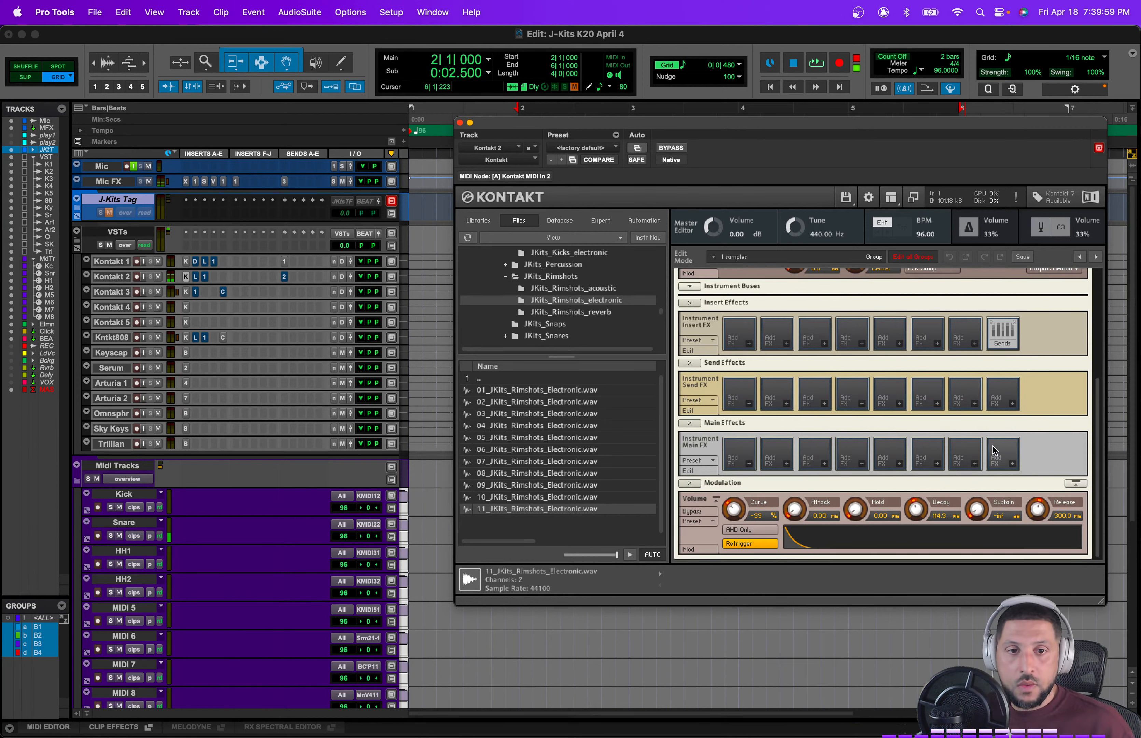
scroll(988, 458, up, 5)
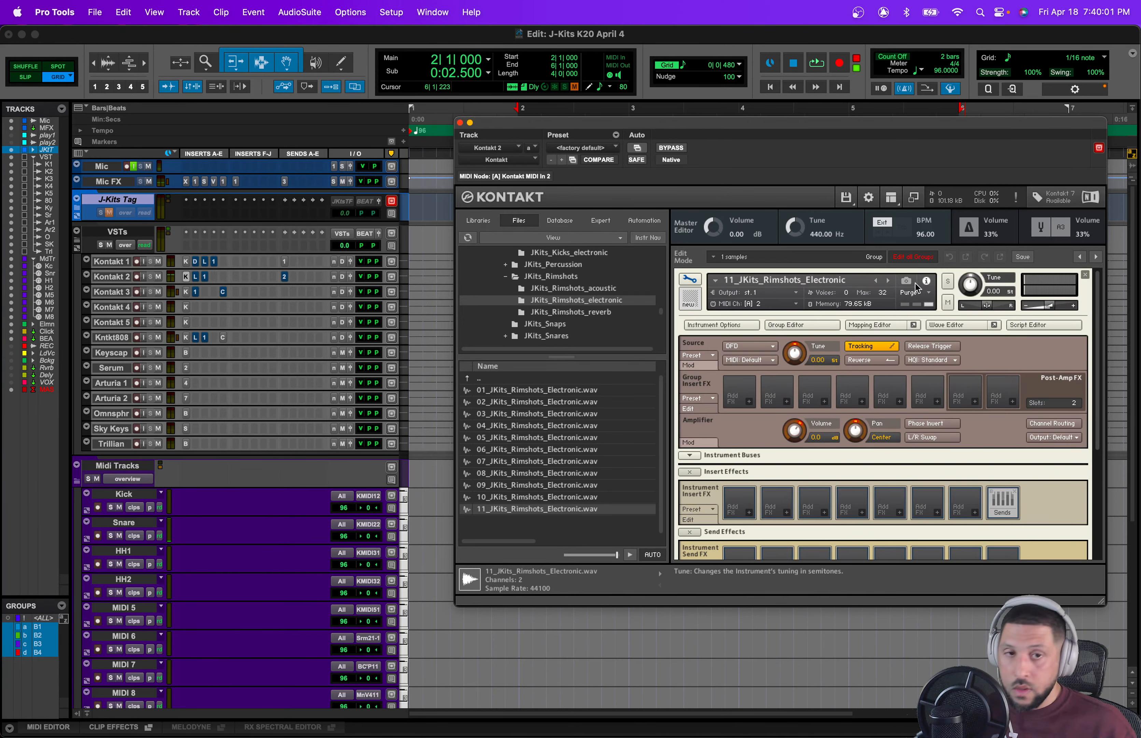
Step: Close Kontakt and record a snare pattern on the Snare MIDI track from the session start
click(460, 123)
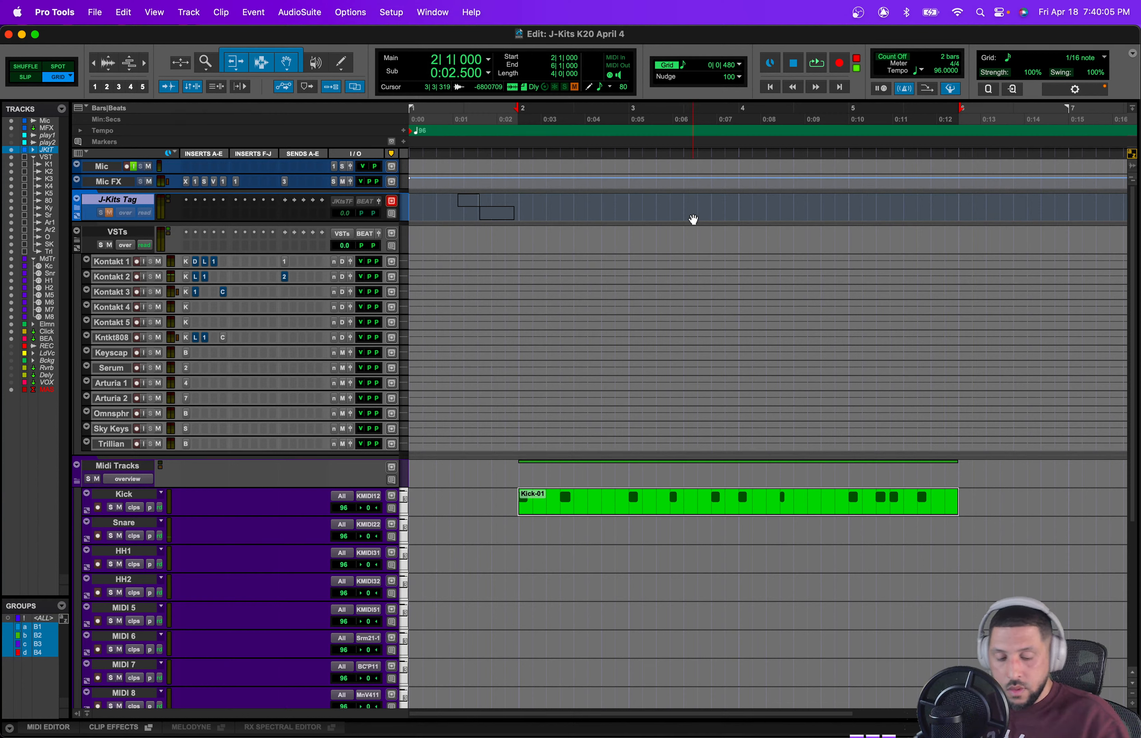
key(Return)
key(super+space)
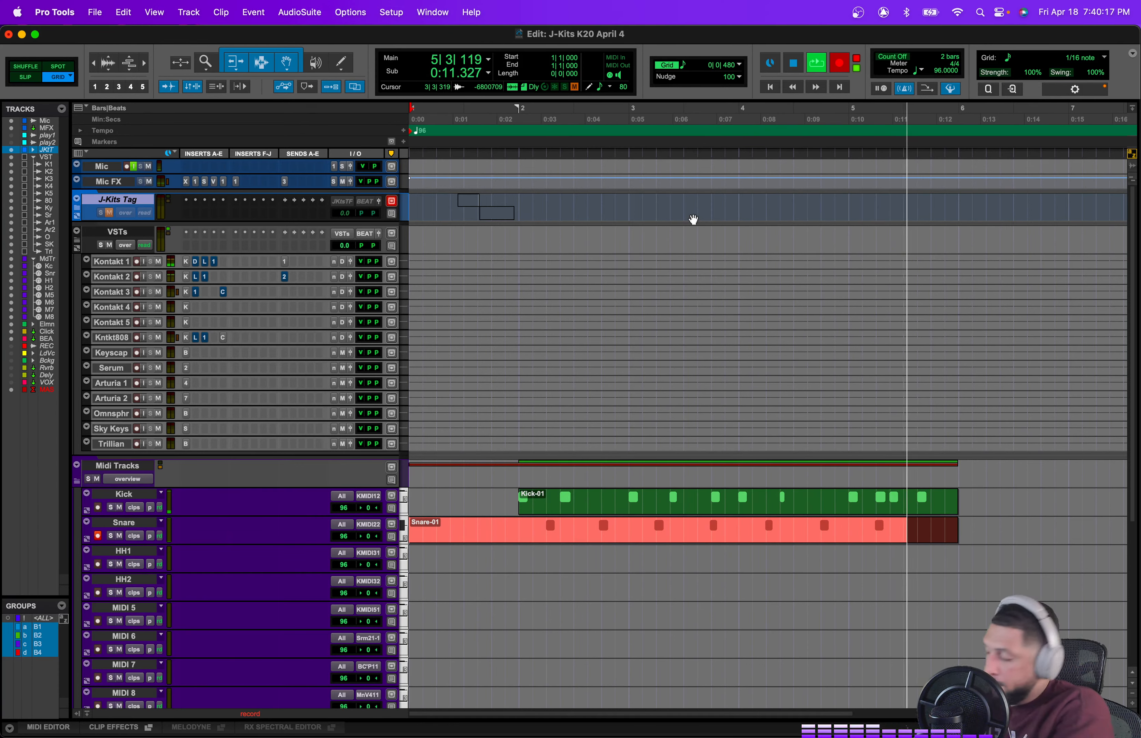
key(space)
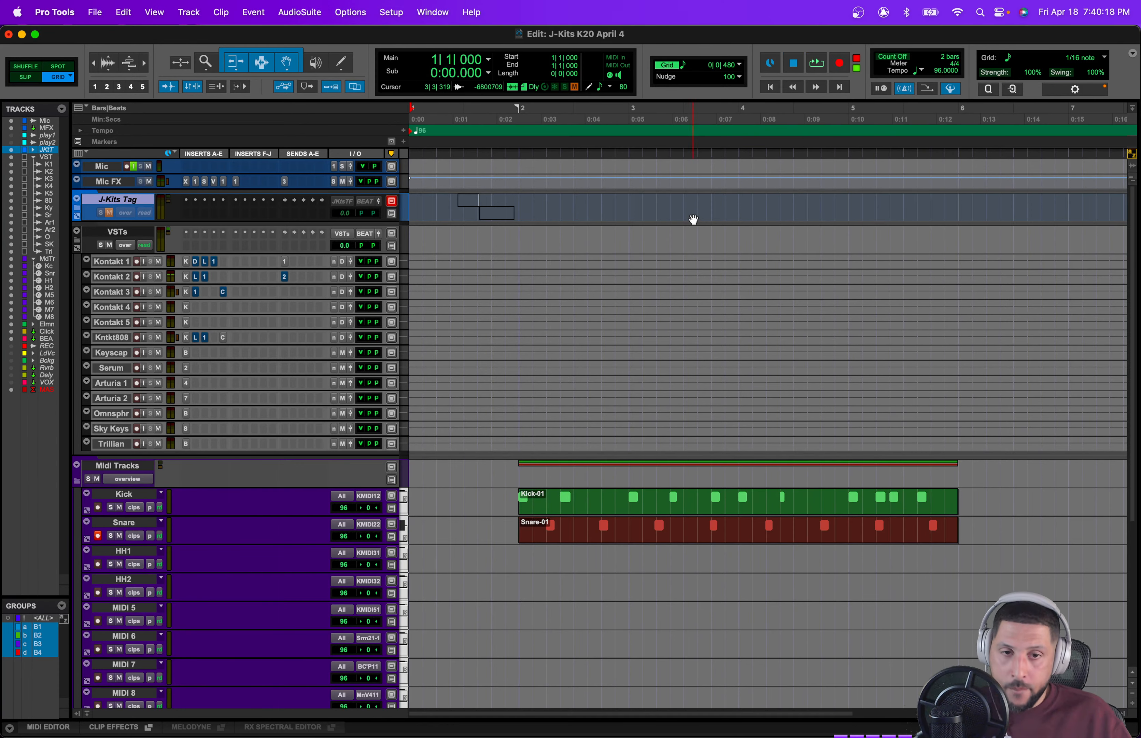
Step: Play back the kick and snare clips and open Kontakt 1 to view its loaded kicks
click(715, 543)
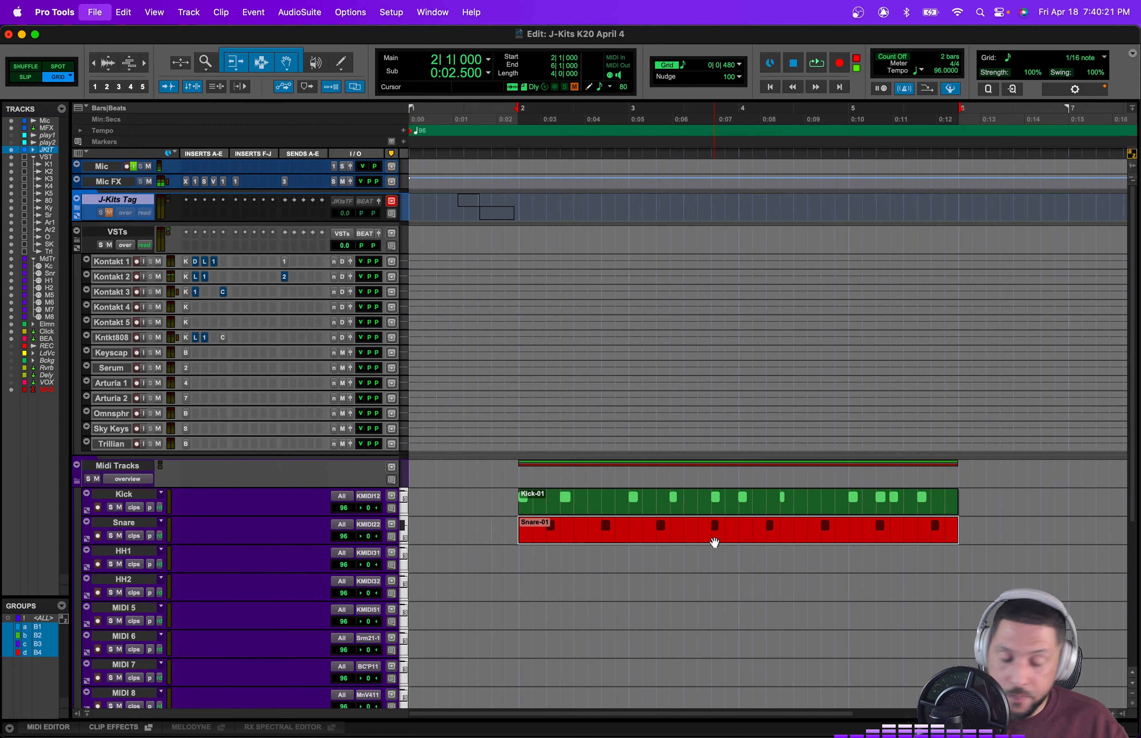
key(space)
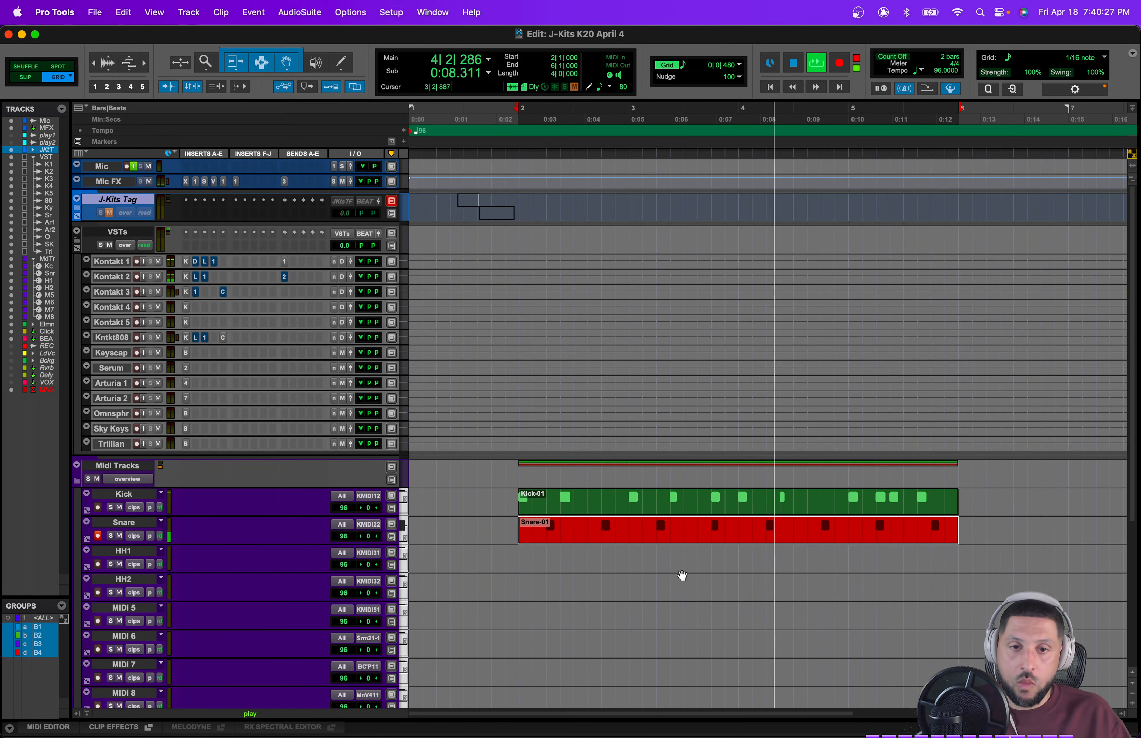
click(187, 263)
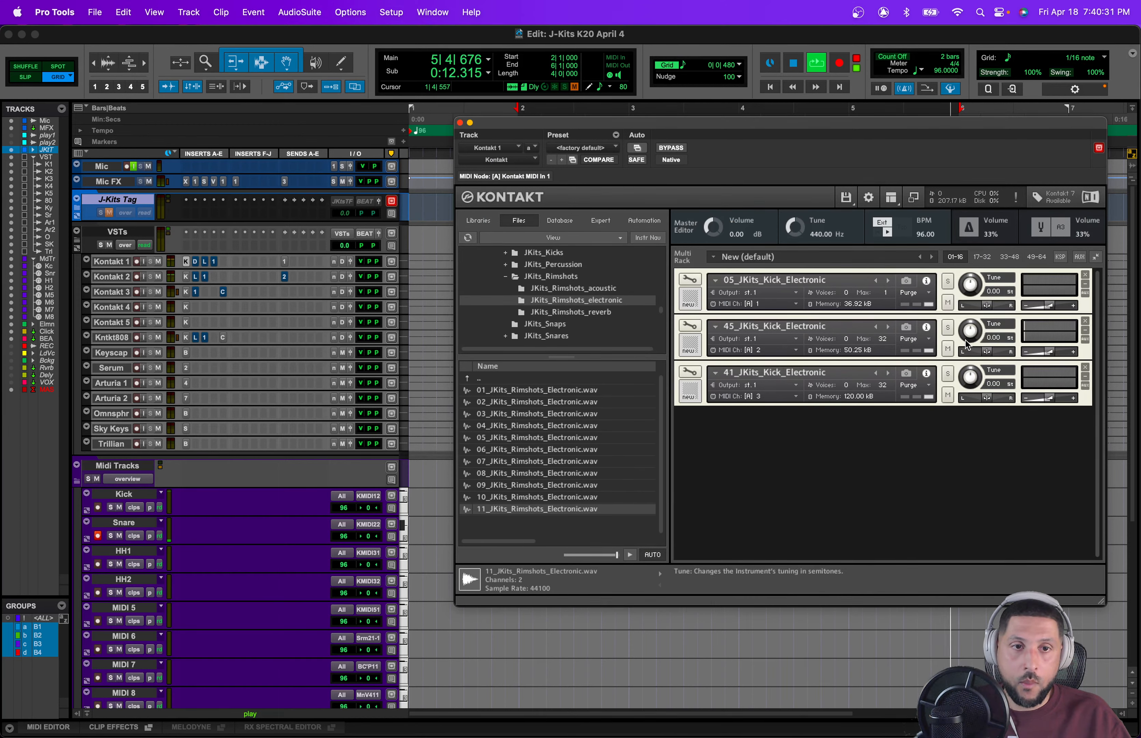
Step: Open Decapitator on Kontakt 1, take it out of bypass, and slightly adjust the Drive and Tone knobs
click(206, 263)
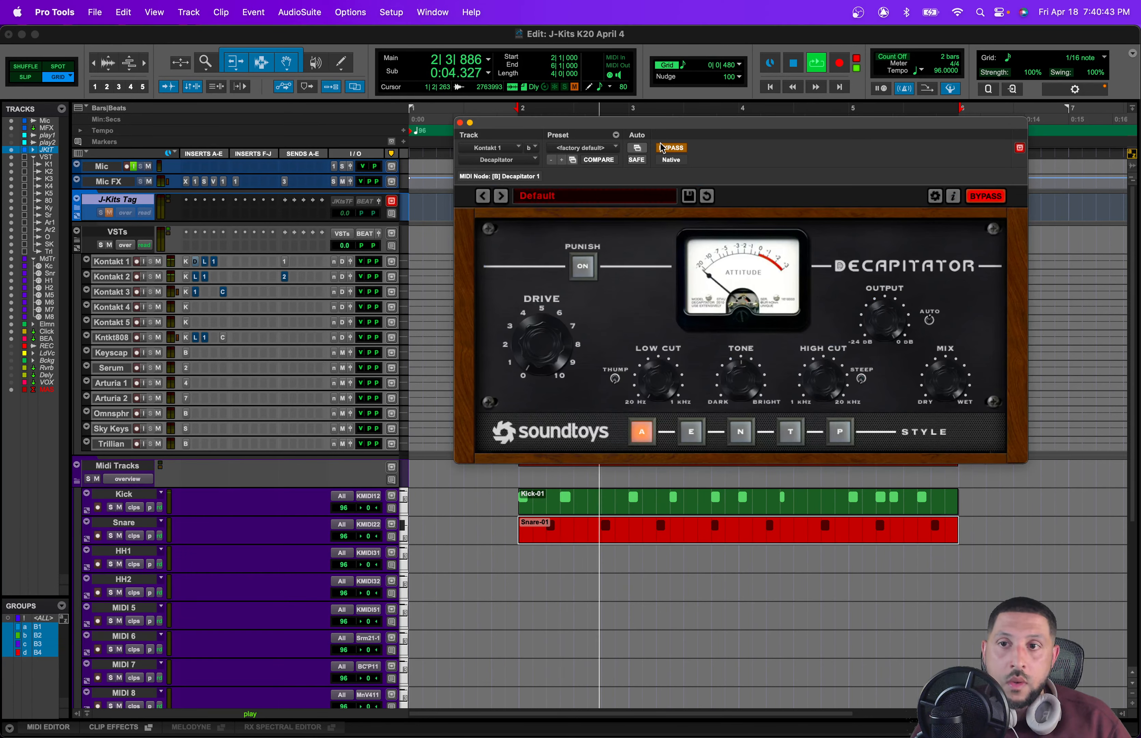
click(668, 148)
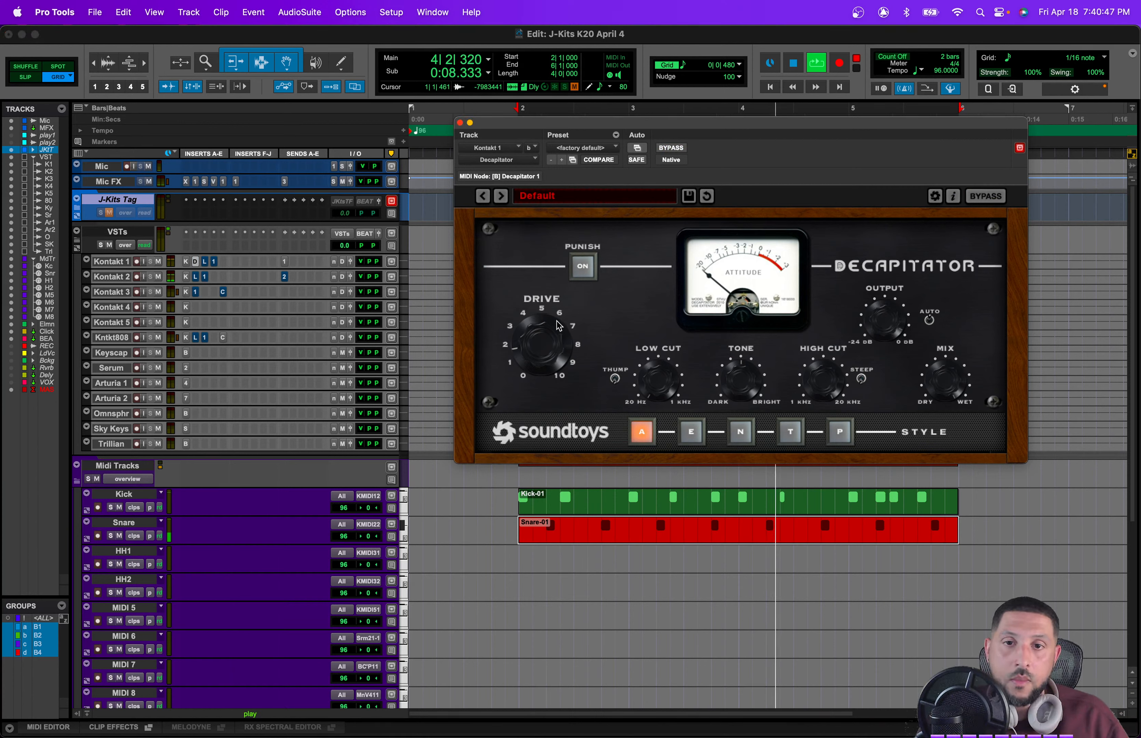
drag(557, 321, 556, 319)
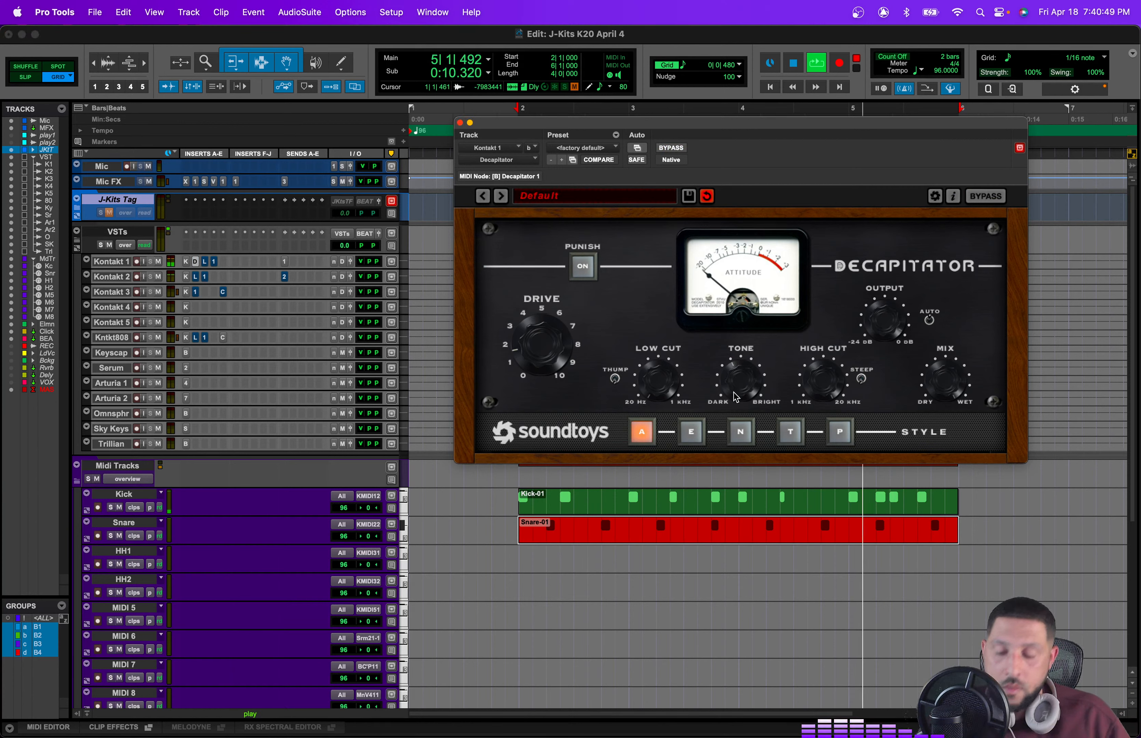
drag(733, 407, 733, 402)
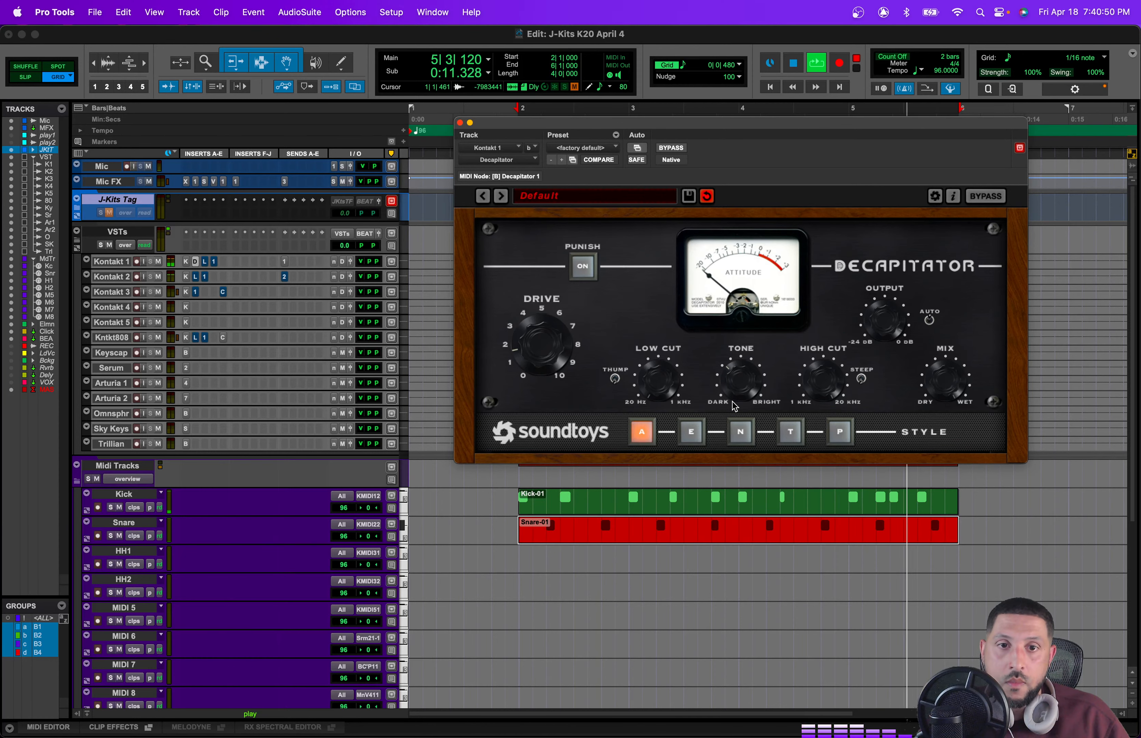
Step: Open the Lo-Fi plugin on Kontakt 1 and set its Distortion to 0.2
click(203, 262)
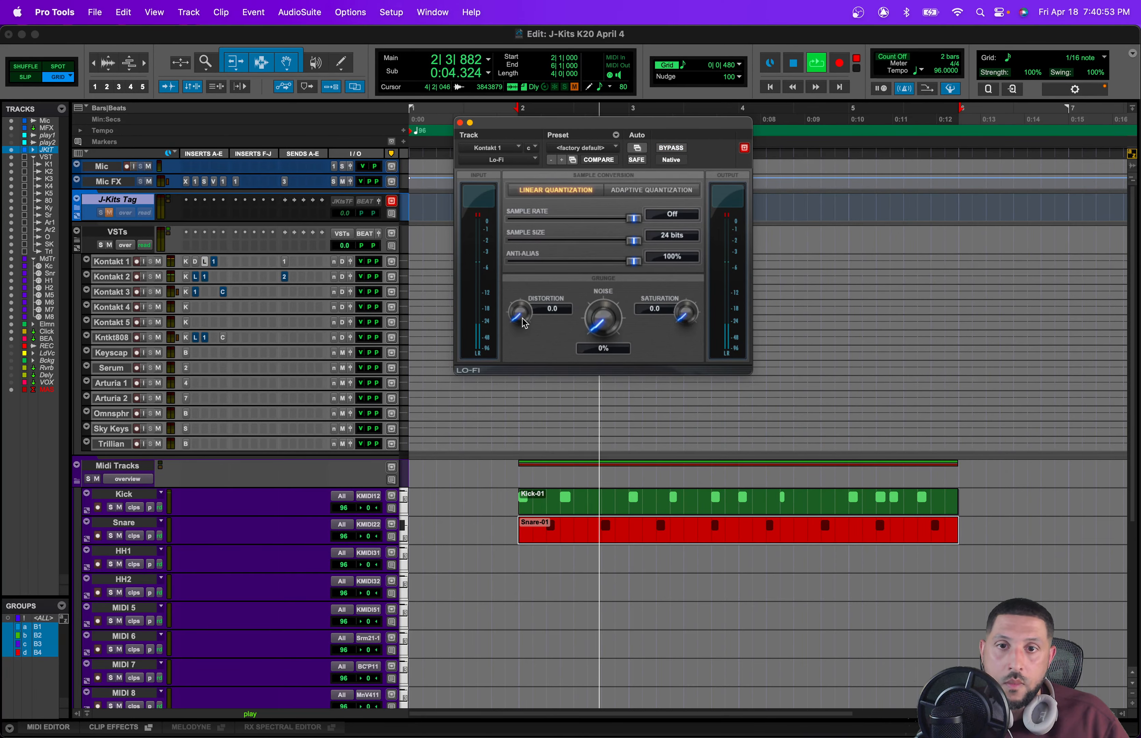
drag(525, 324, 526, 320)
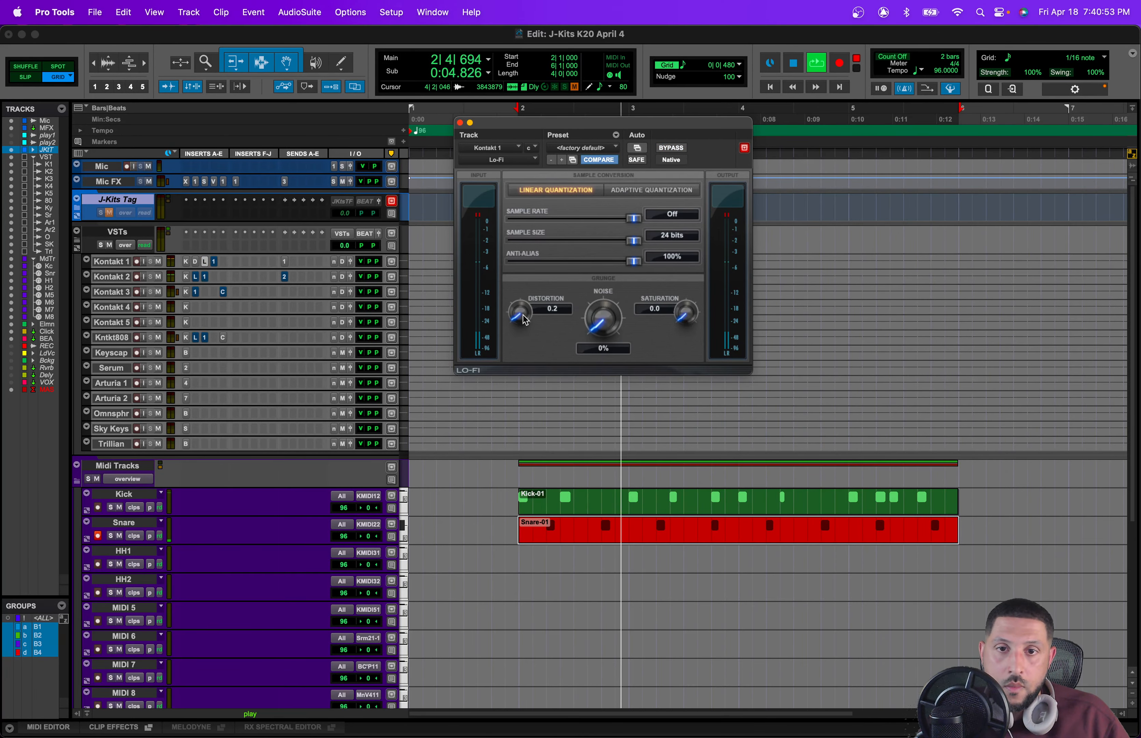
Step: Open the Q10 EQ on Kontakt 1, boost a low-mid band slightly, and close the plugin
click(214, 262)
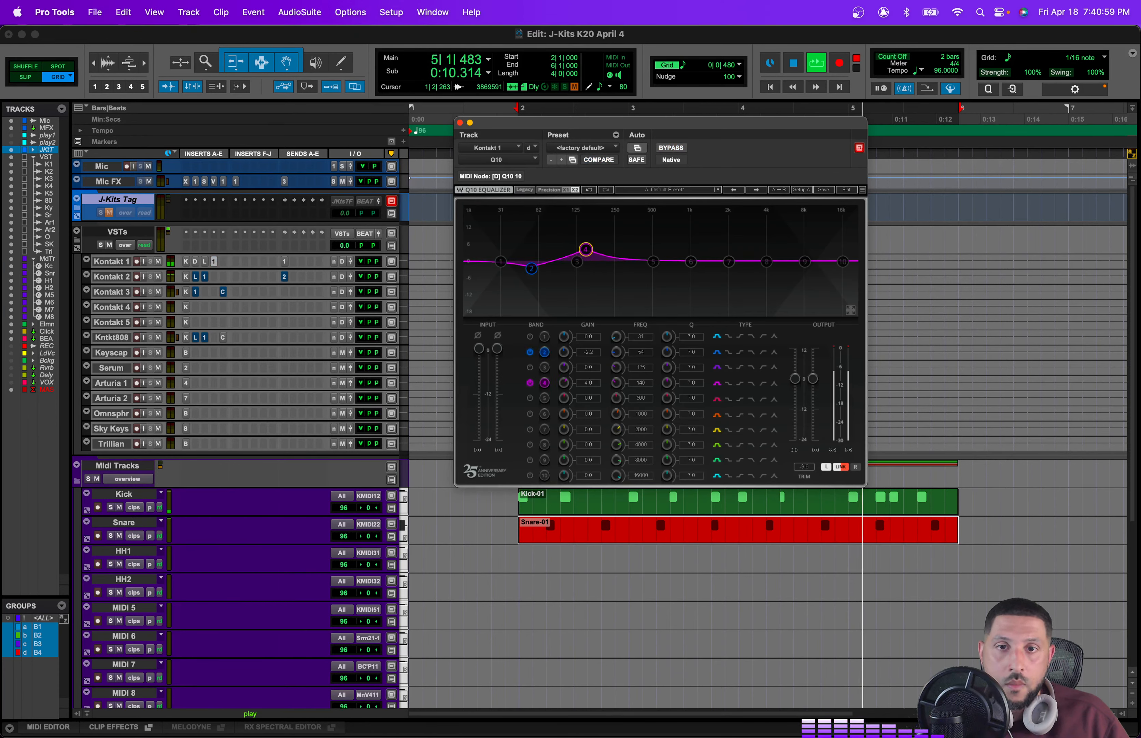
drag(585, 249, 618, 251)
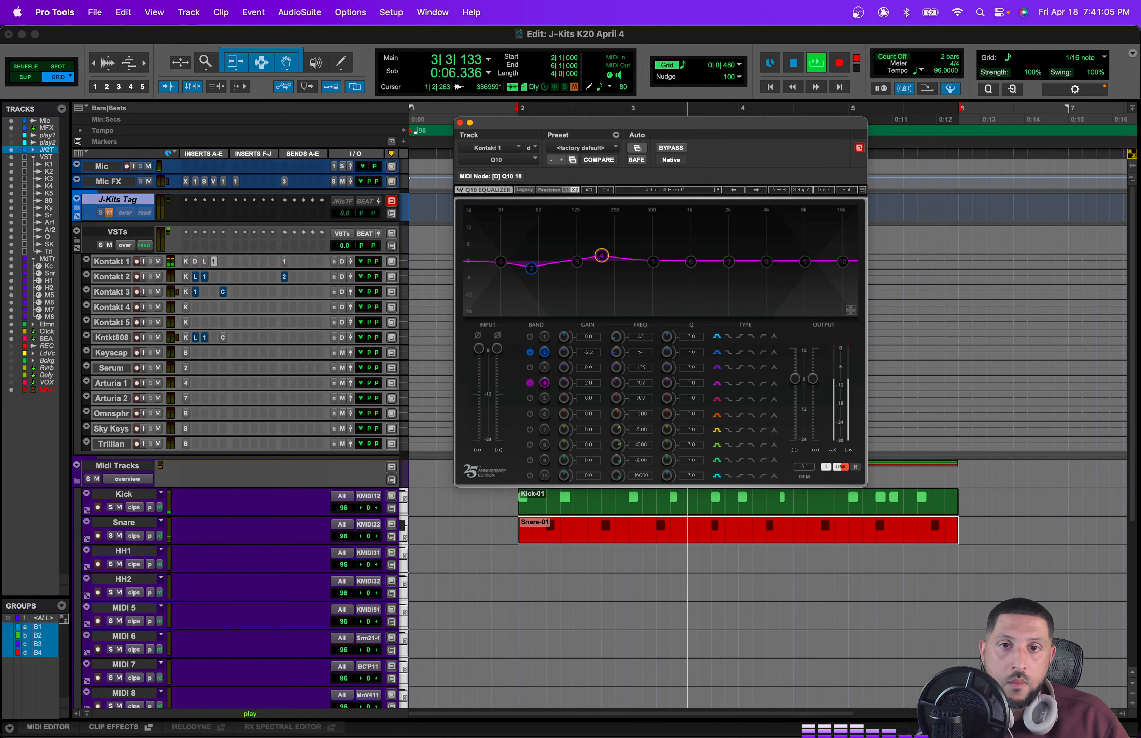
drag(653, 261, 617, 250)
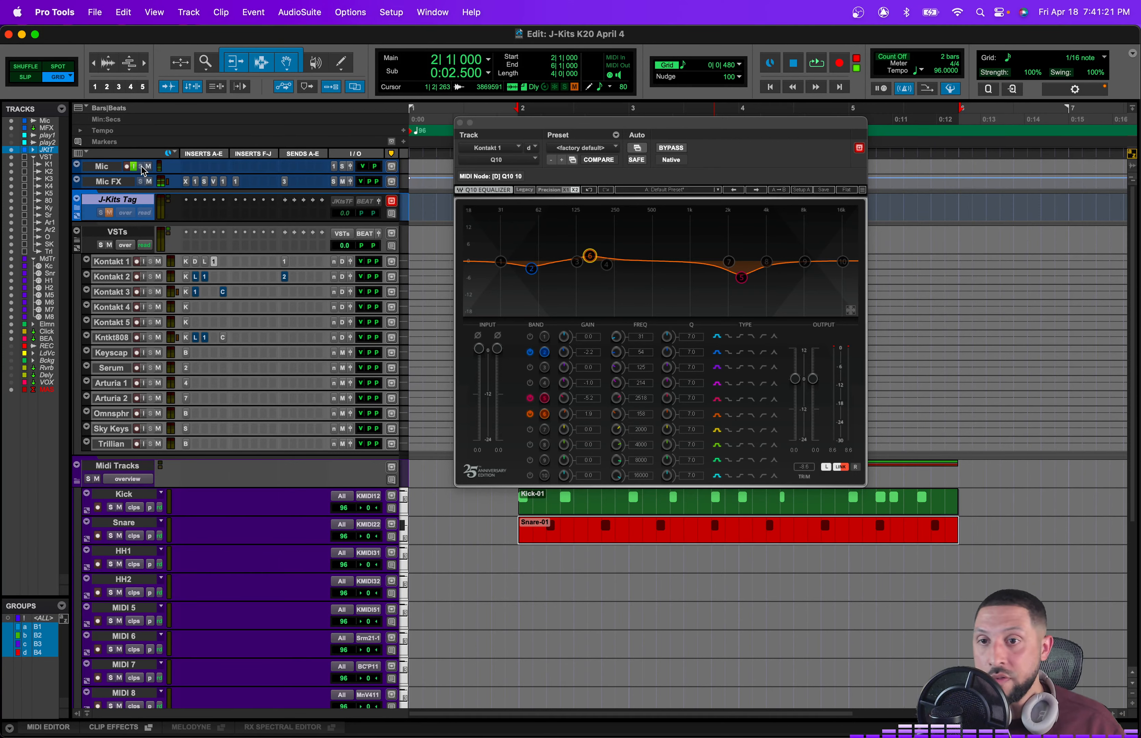
click(460, 123)
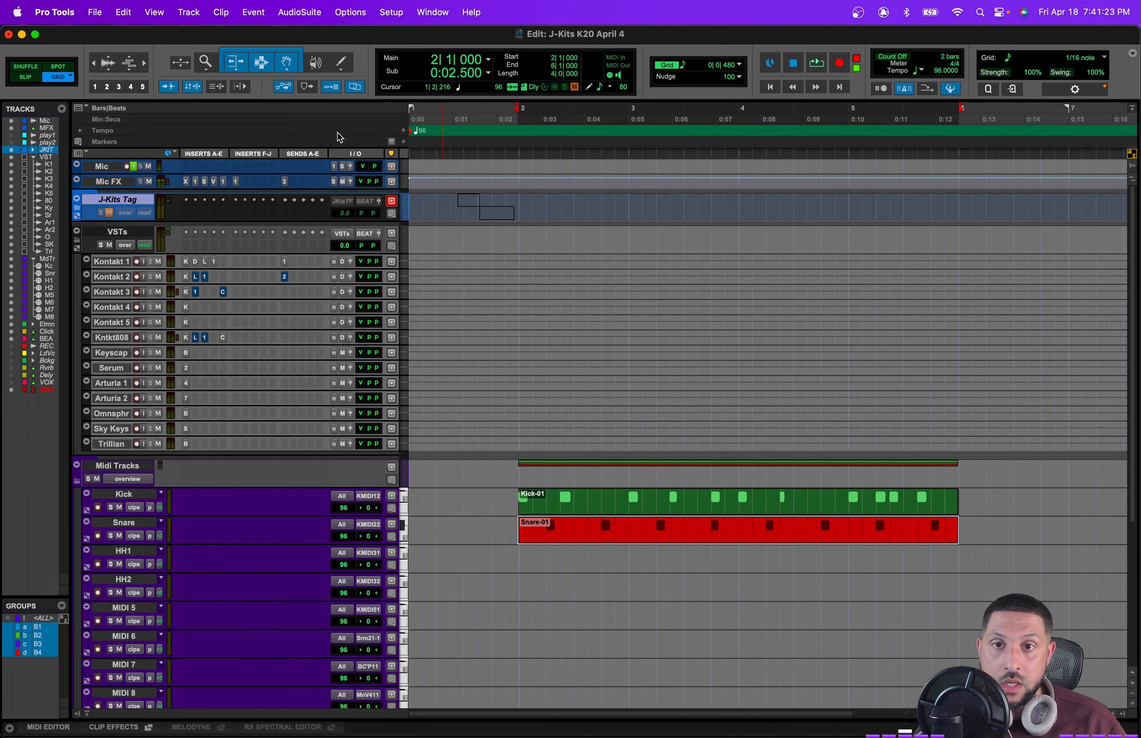
Step: Play the beat, open the Lo-Fi plugin on Kontakt 2 and set its Distortion to 0.4
key(space)
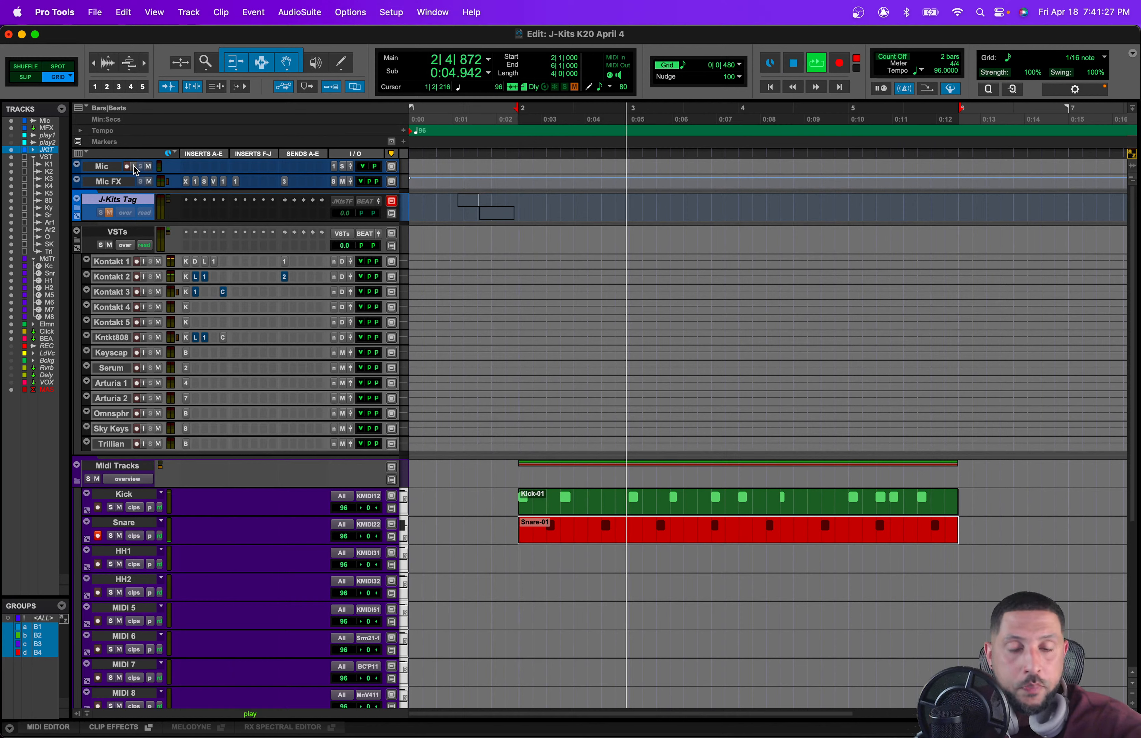
click(196, 276)
click(668, 150)
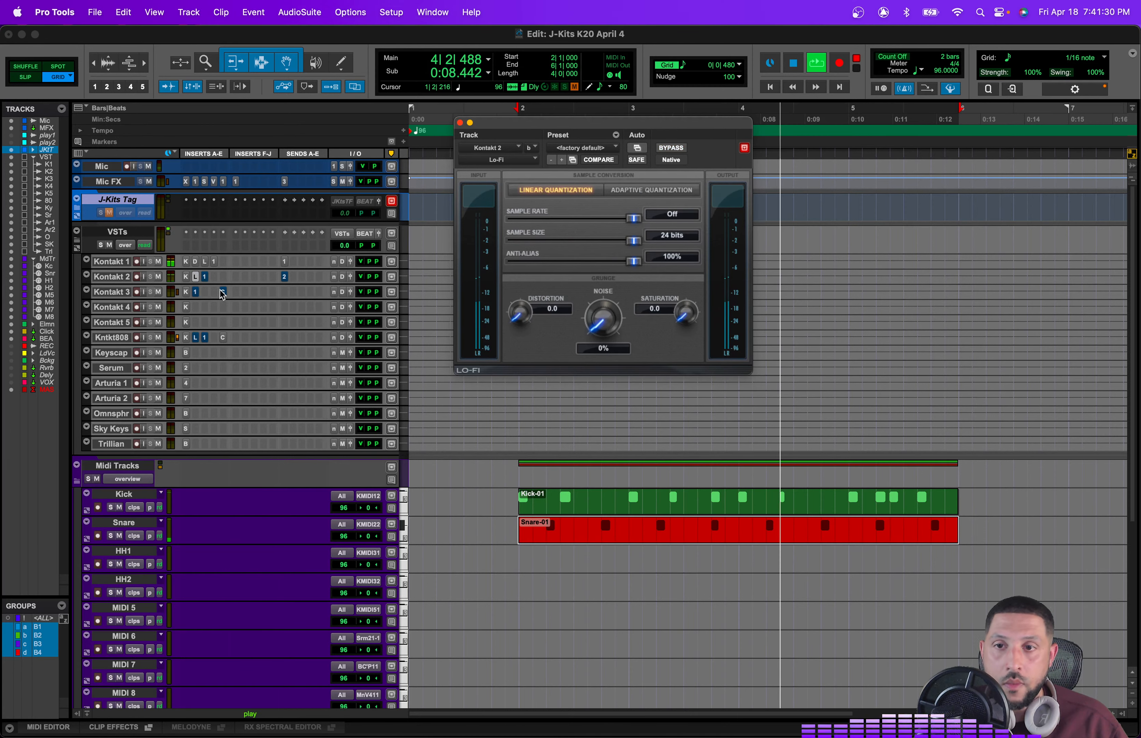
click(205, 276)
click(196, 276)
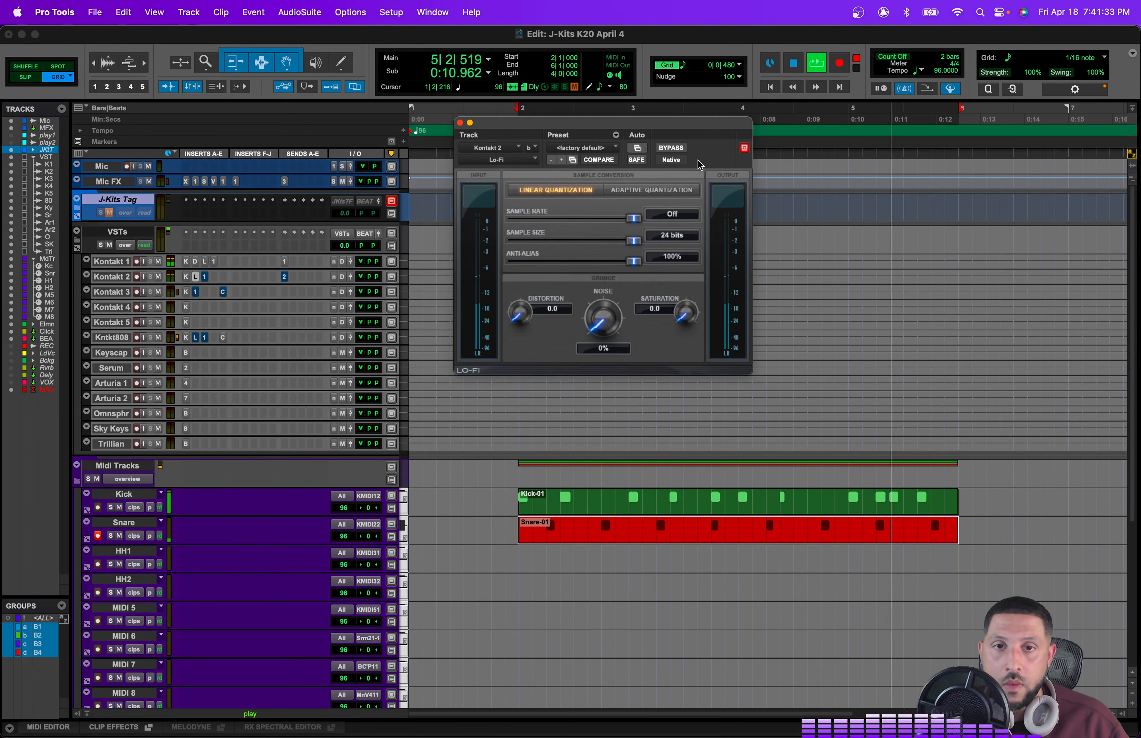
drag(525, 323, 526, 318)
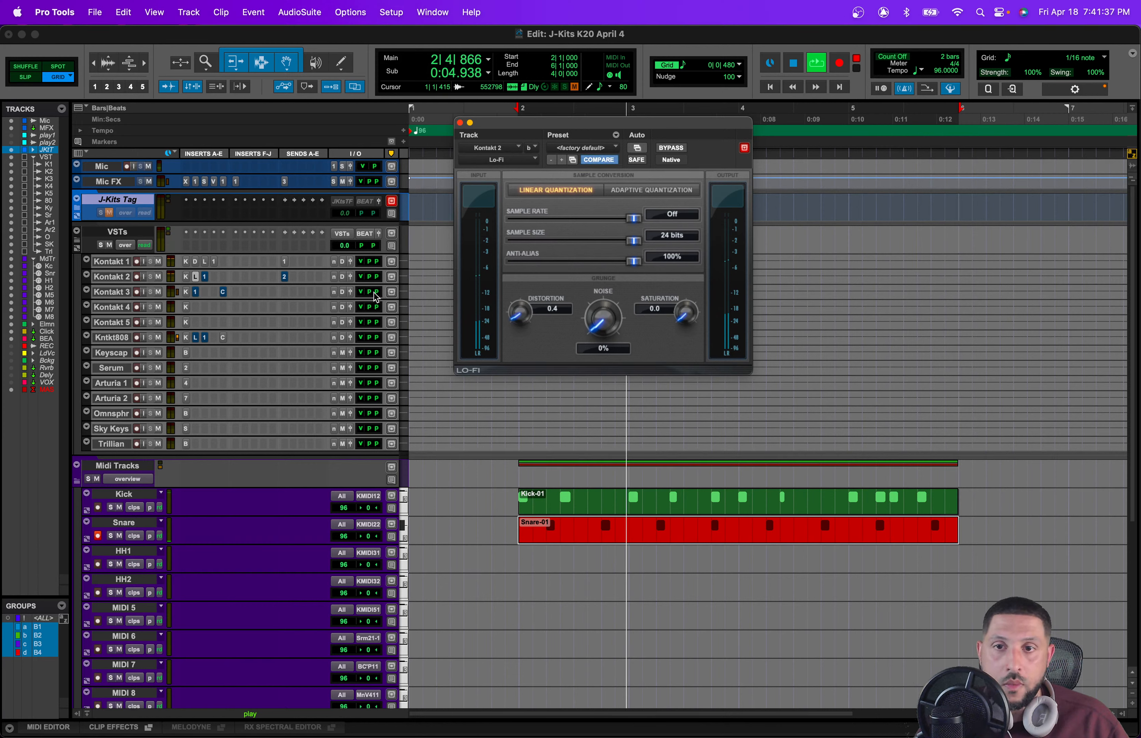
click(363, 277)
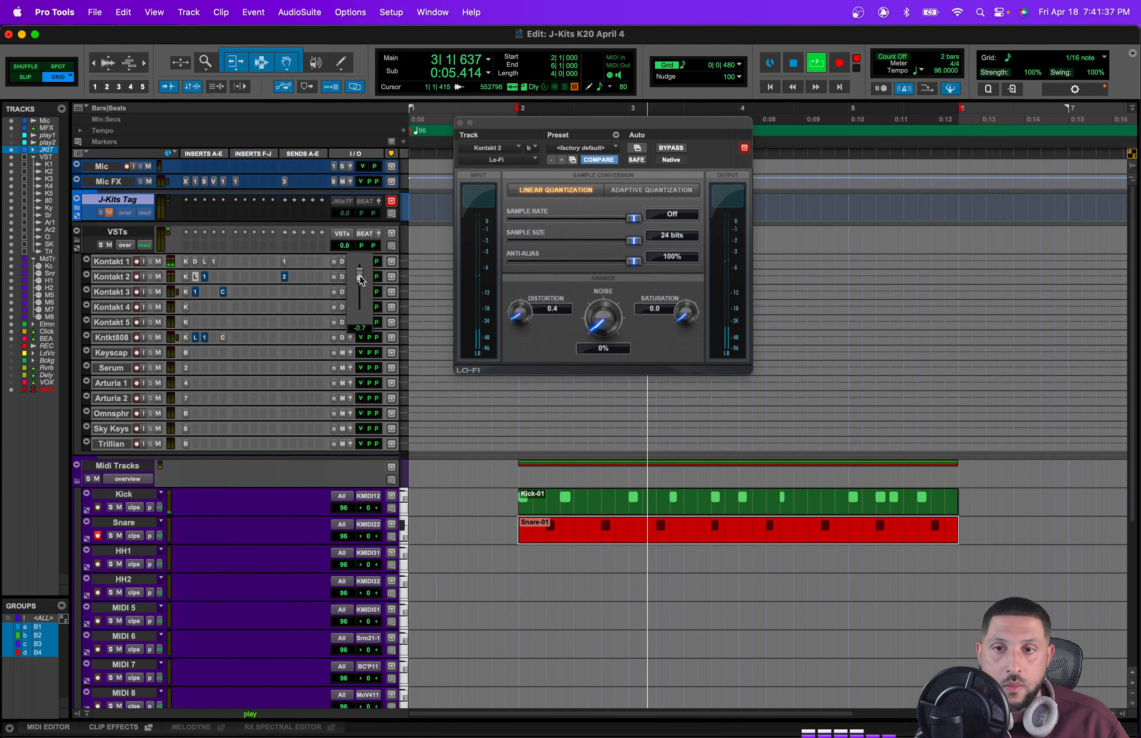
Step: Open the Q10 EQ on Kontakt 2, add a high-pass filter around 170 Hz, and boost mid and high bands
click(205, 277)
drag(691, 261, 751, 251)
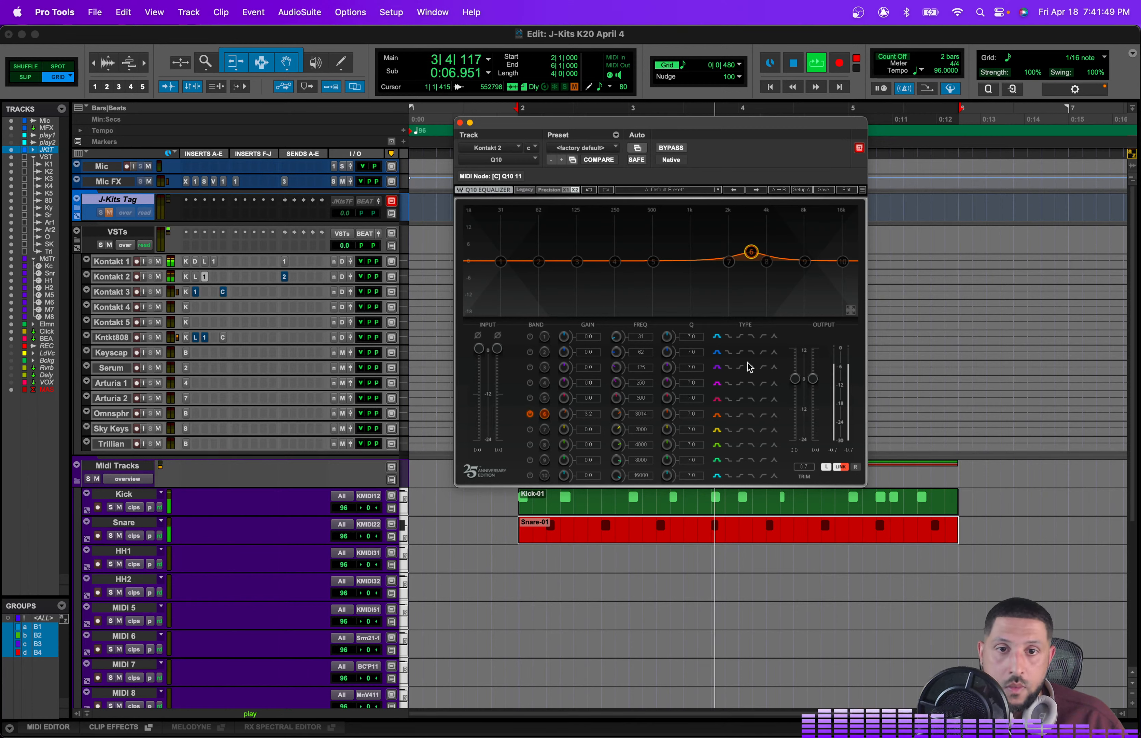
click(530, 336)
drag(501, 261, 594, 262)
drag(590, 262, 692, 247)
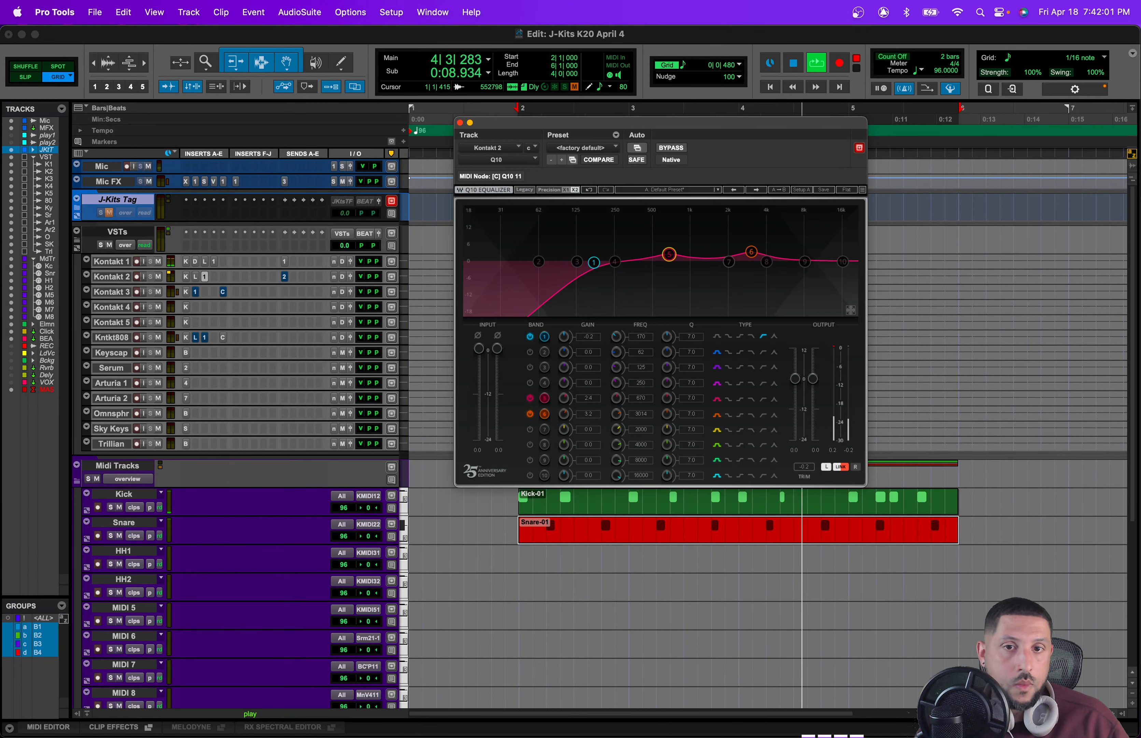
click(460, 123)
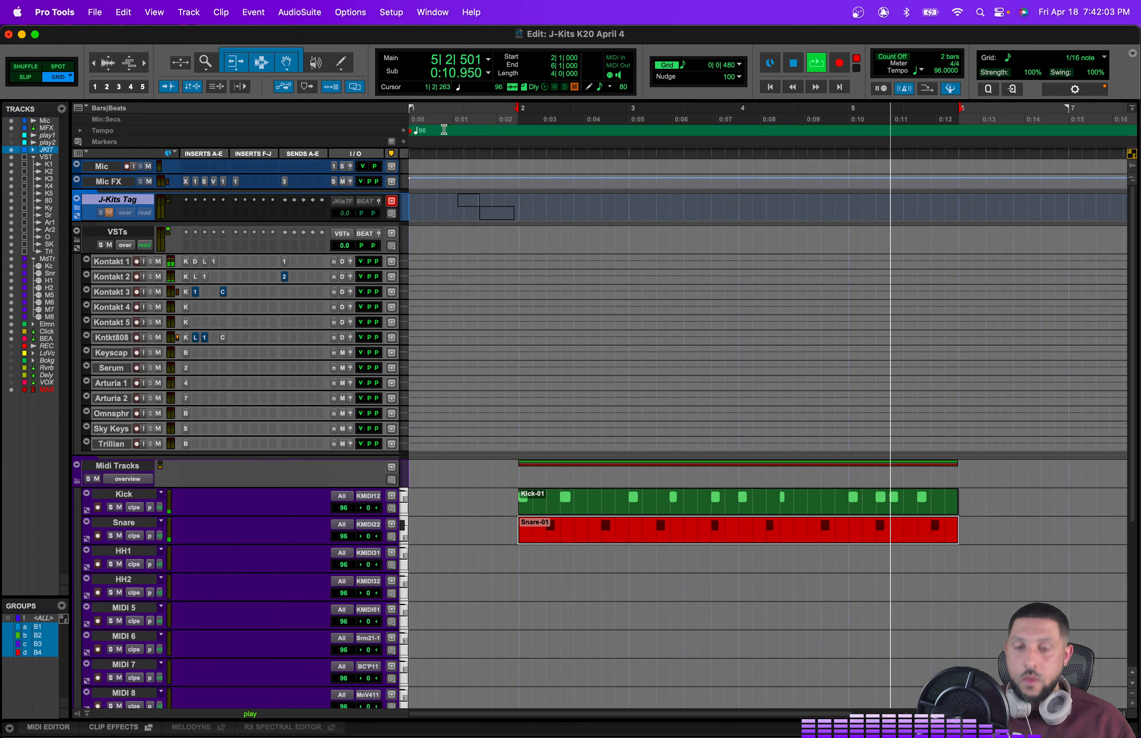
Step: Open Kontakt 3, browse to the JKits_HH_electronic folder, and load 02_JKits_HH_Electronic.wav
click(185, 293)
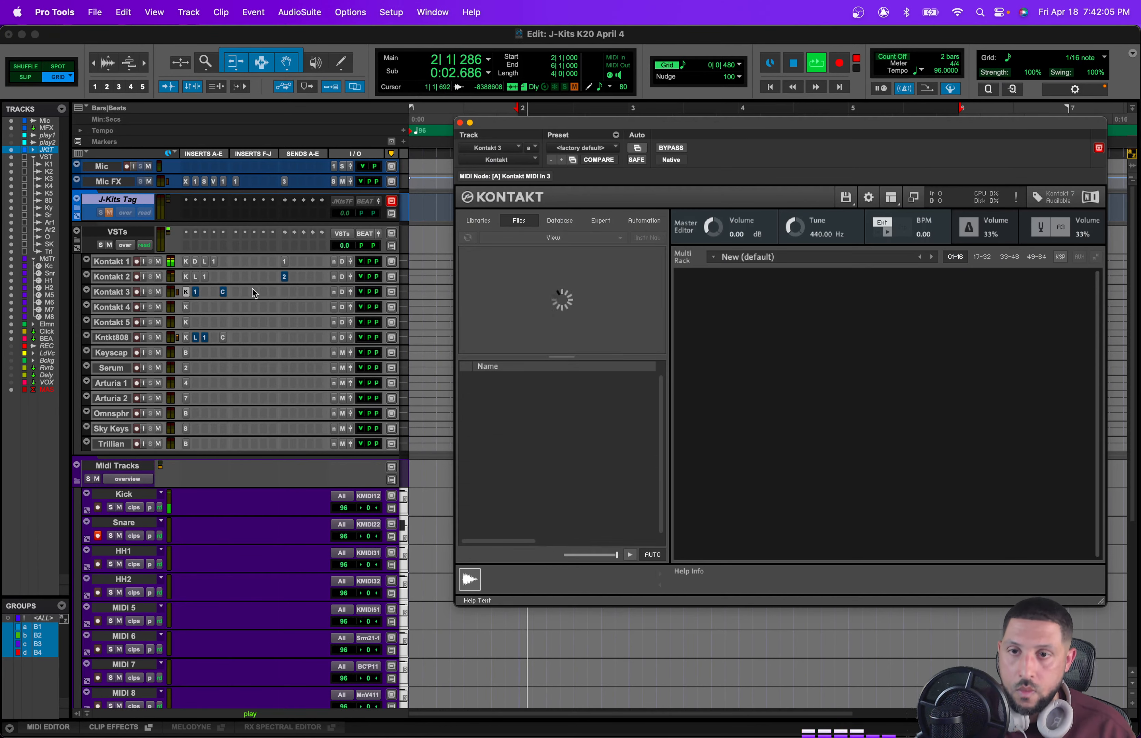
scroll(594, 313, down, 3)
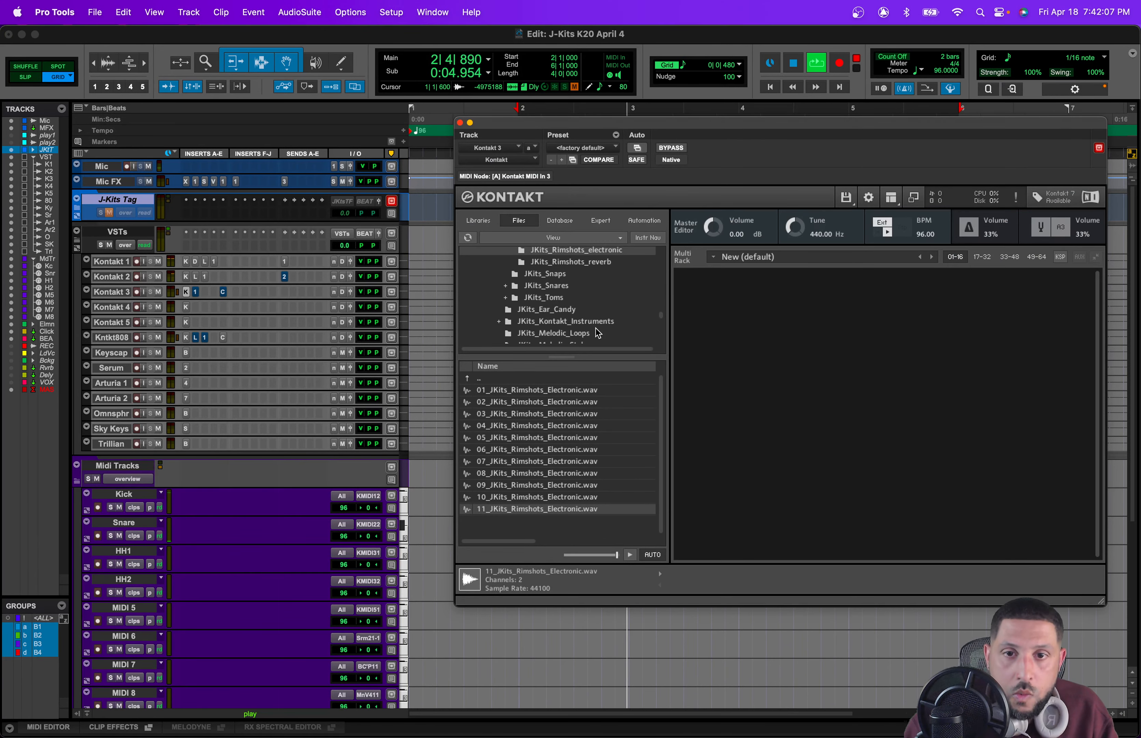
scroll(581, 307, up, 5)
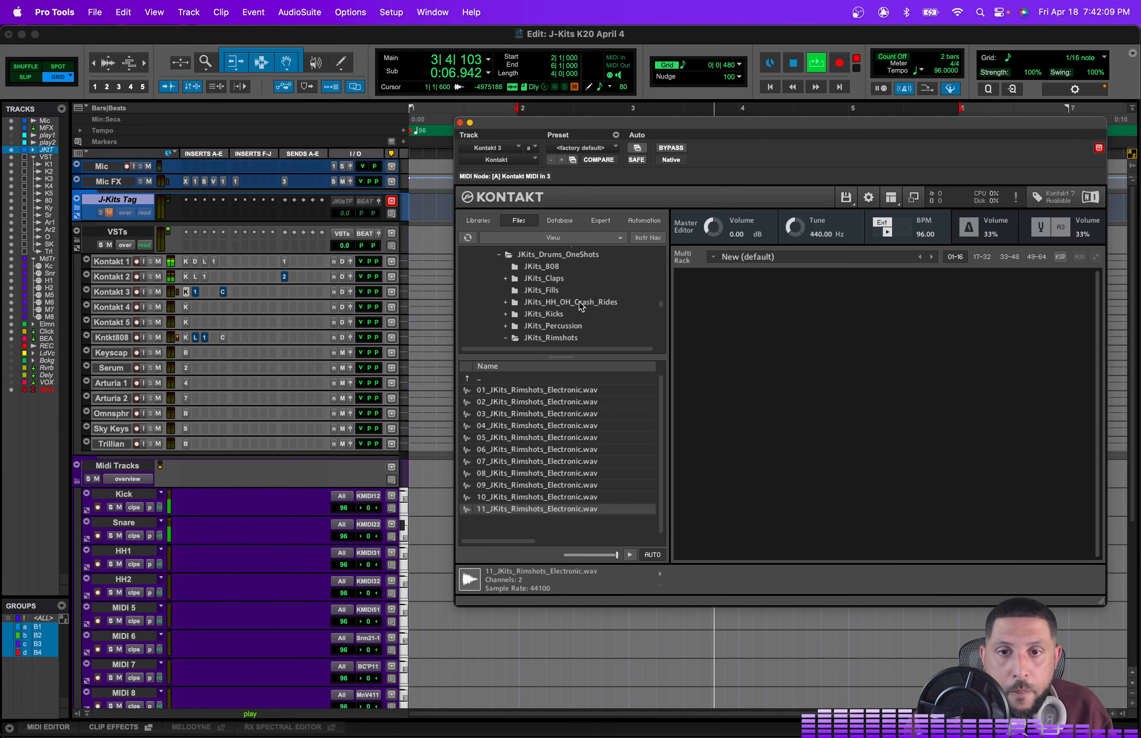
click(571, 302)
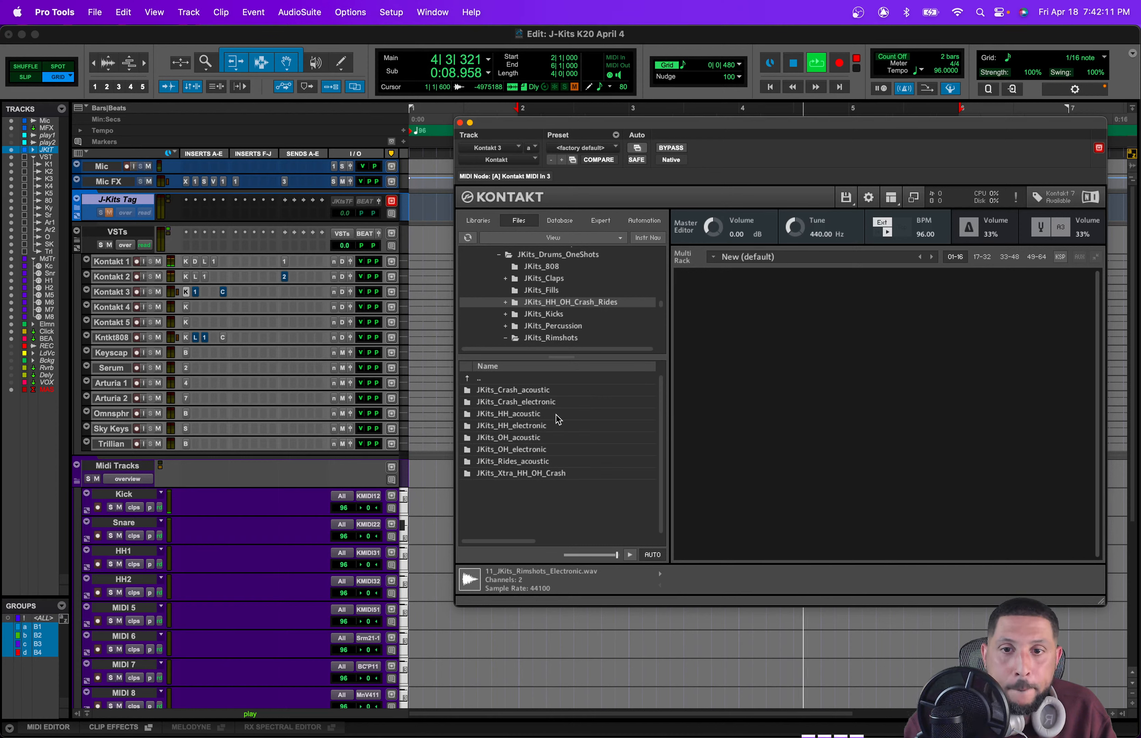
double_click(556, 415)
click(566, 312)
click(583, 403)
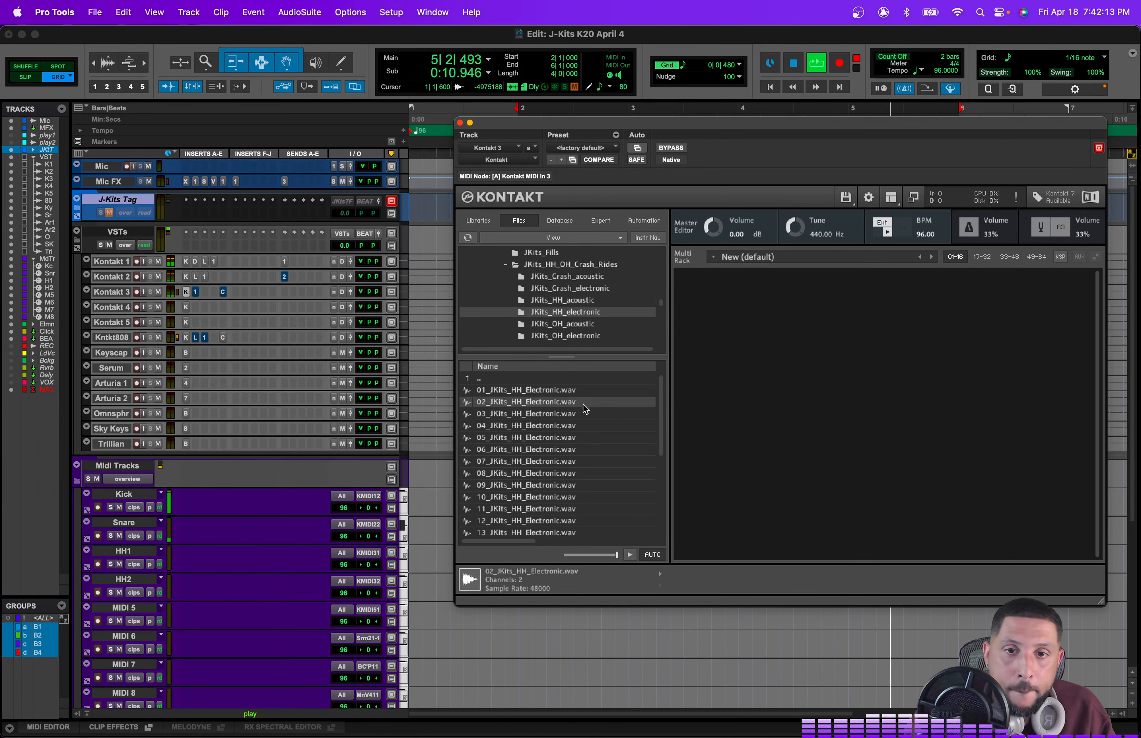
double_click(585, 406)
Step: Preview further hi-hat samples and load 08_JKits_HH_Electronic.wav as a second instrument
key(Down)
key(Down)
key(Down)
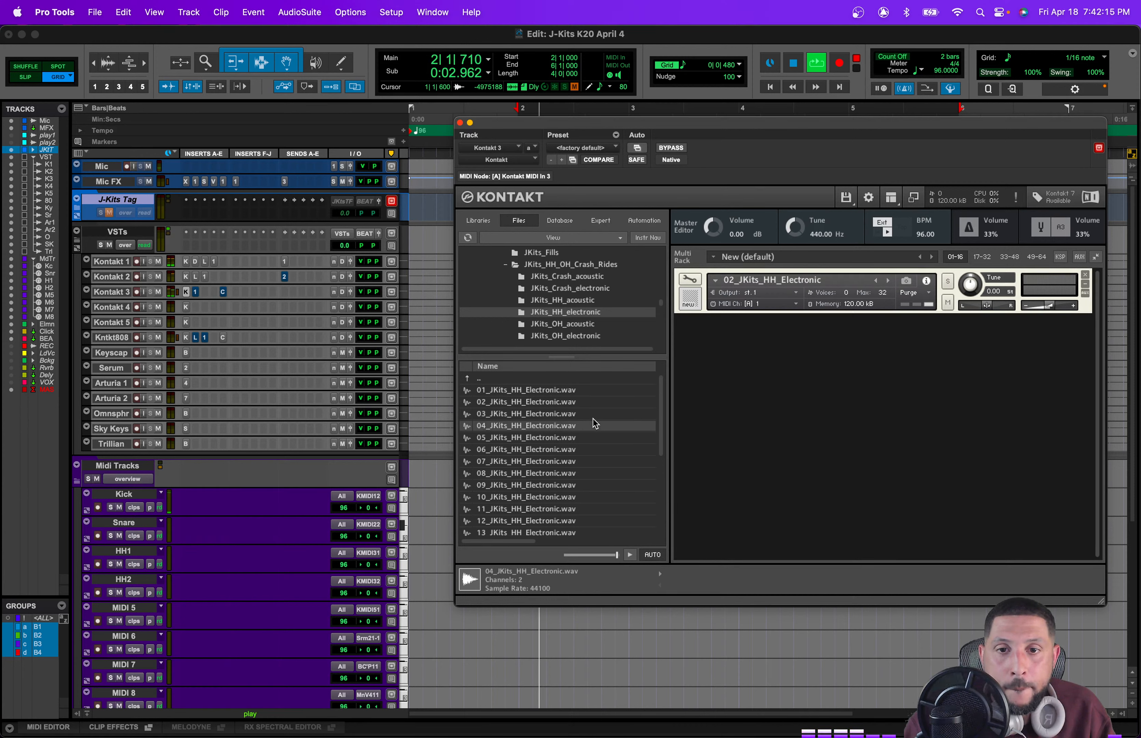
key(Down)
key(Down)
key(Down)
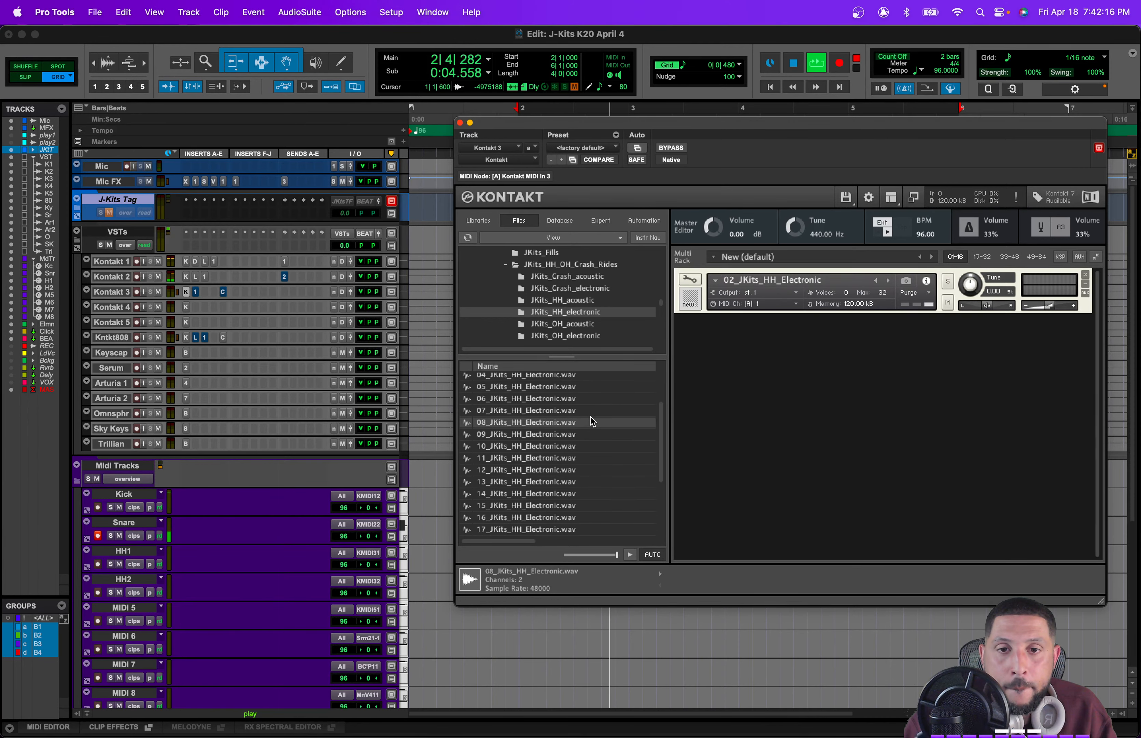
double_click(593, 421)
Step: Preview further hi-hat samples and load 13_JKits_HH_Electronic.wav as a third instrument
key(Down)
key(Down)
key(Down)
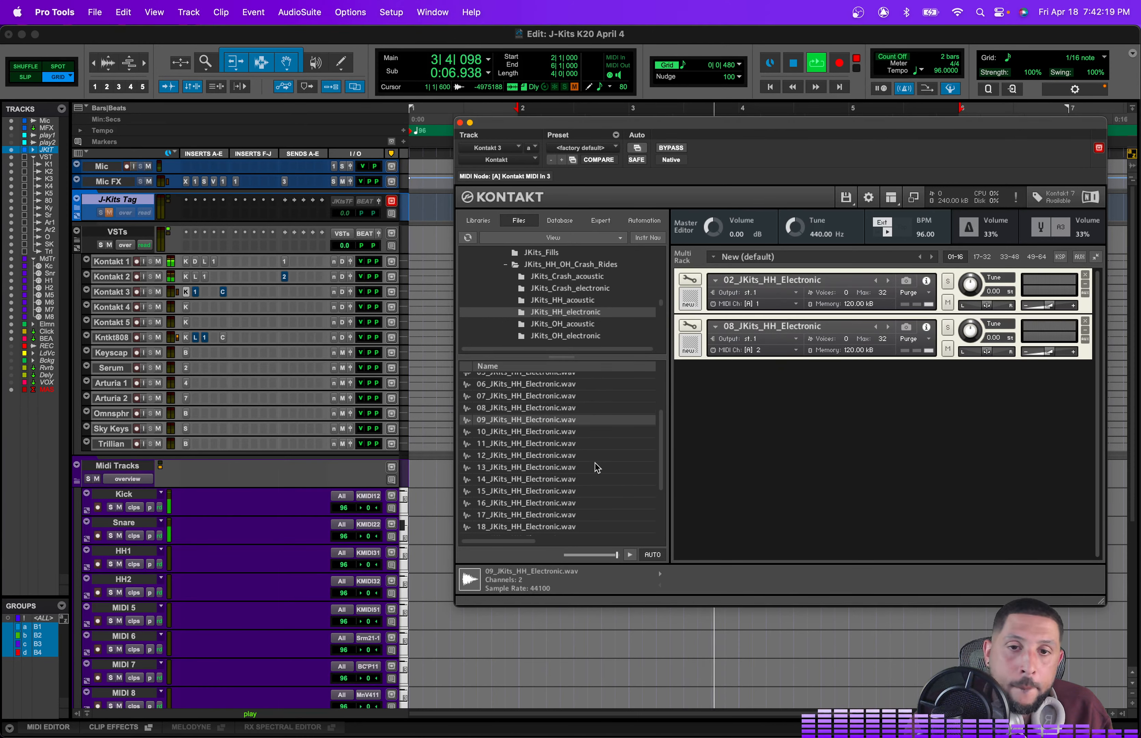
key(Down)
key(Down)
key(Down)
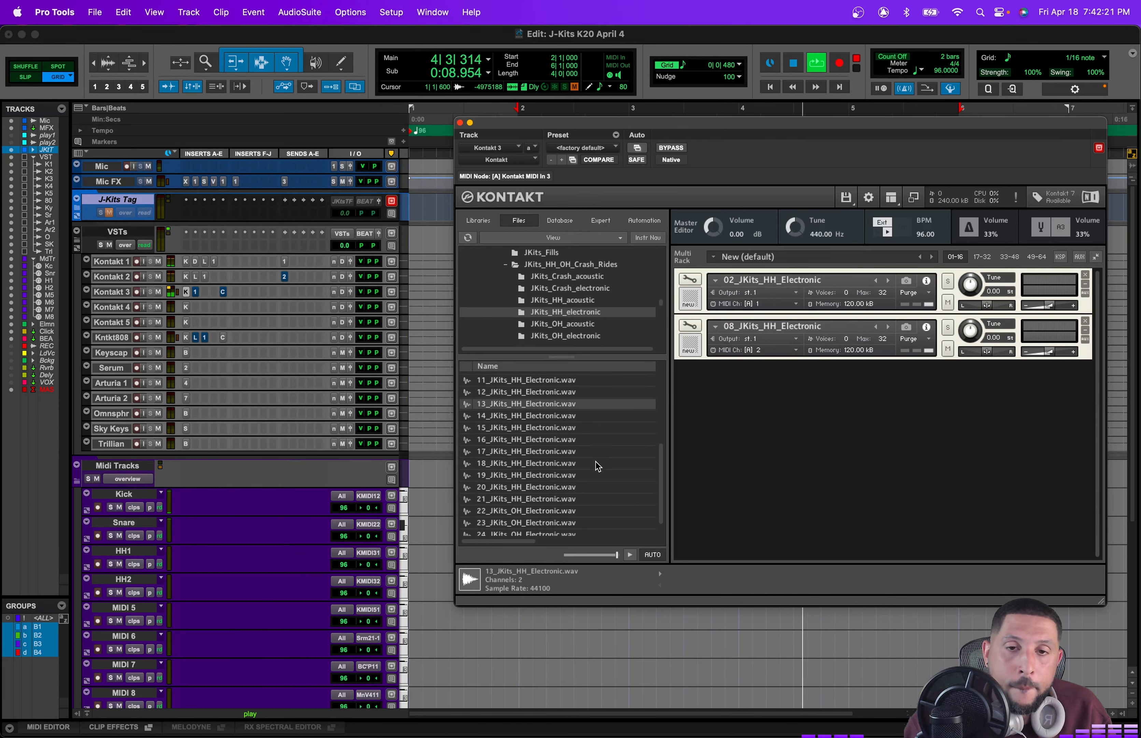
click(580, 389)
double_click(580, 389)
Step: Preview further hi-hat samples and load 21_JKits_HH_Electronic.wav as a fourth instrument
key(Down)
key(Down)
key(Down)
key(Down)
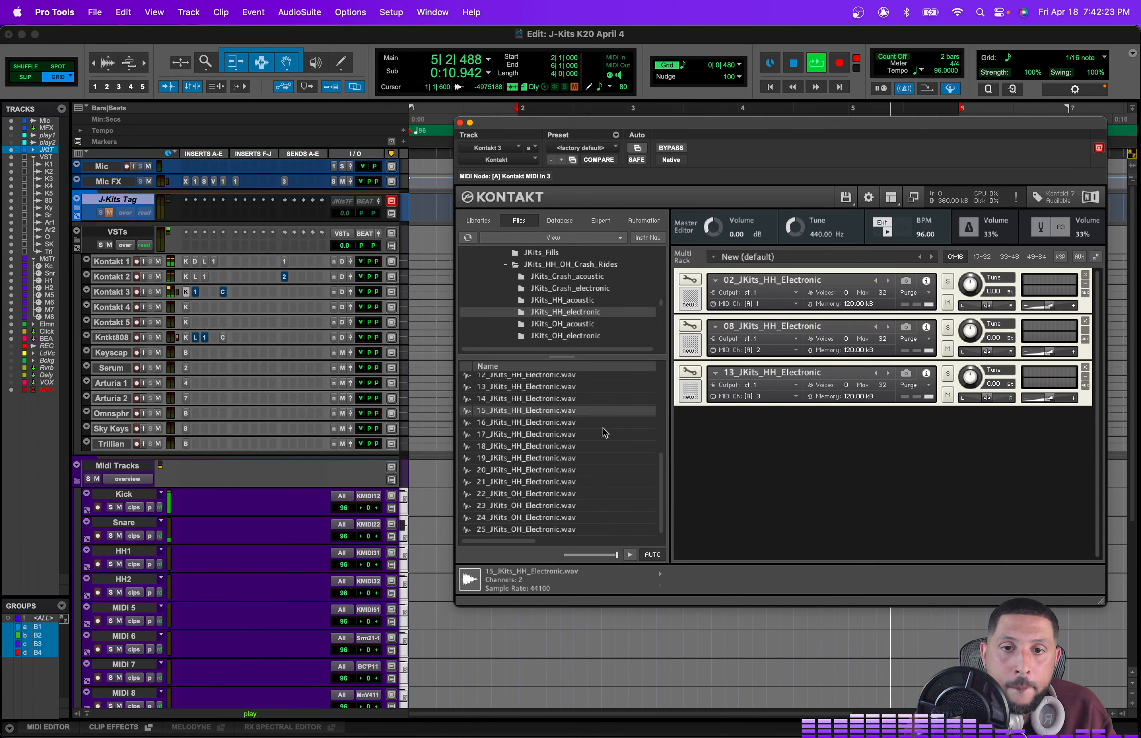
key(Down)
key(Down)
key(Down)
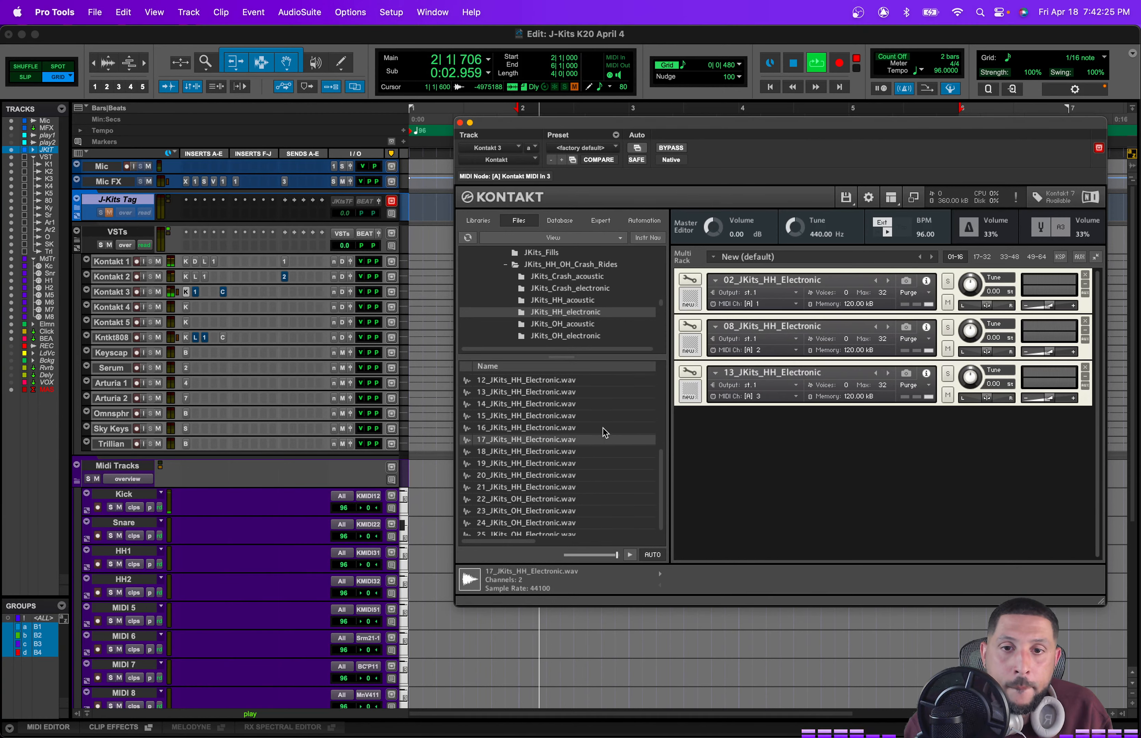
key(Down)
key(Down)
key(Up)
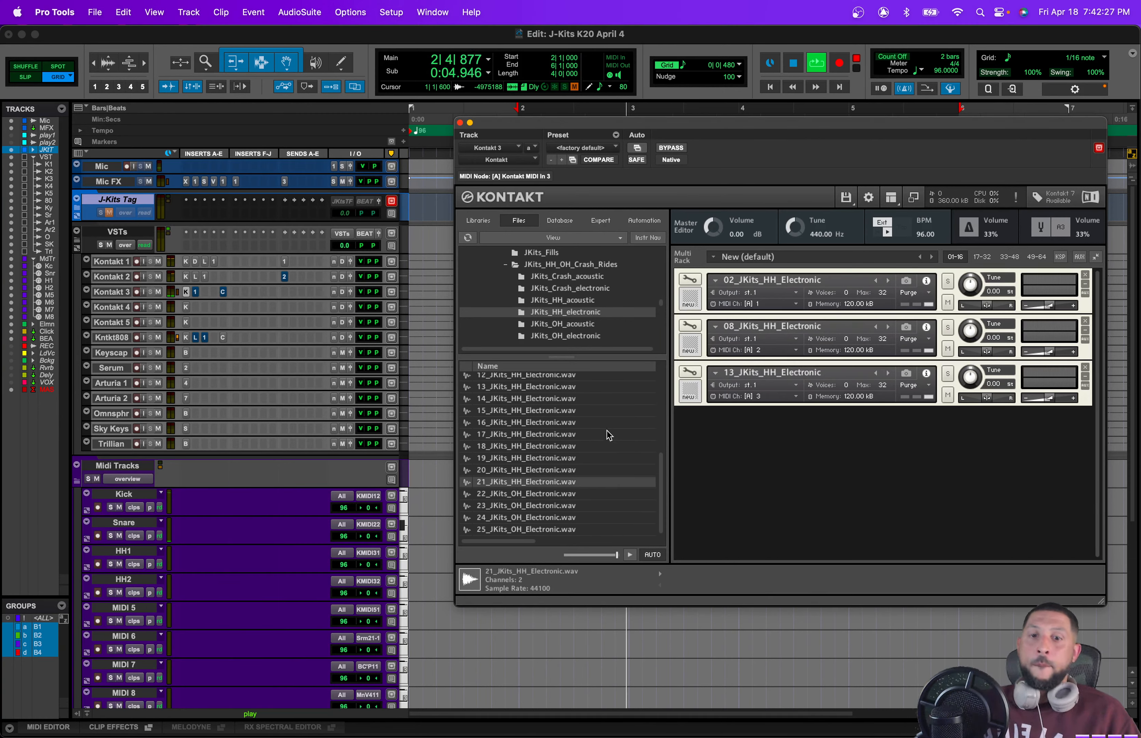
double_click(604, 481)
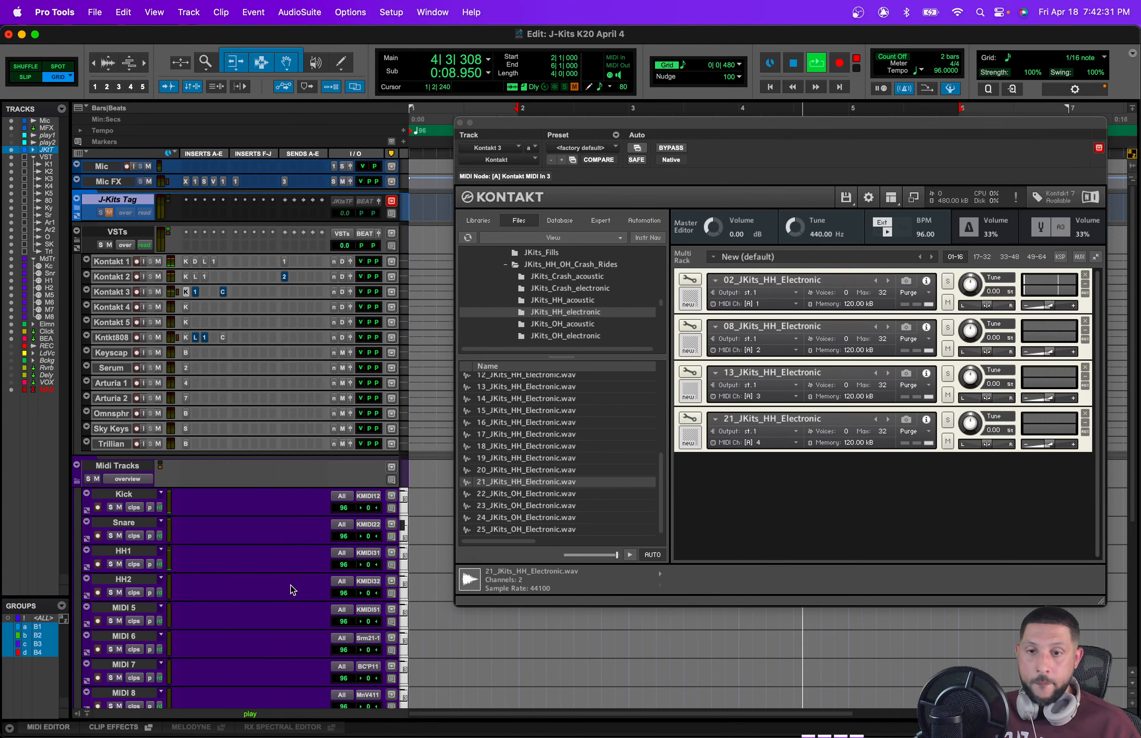
Step: Audition the hi-hats by switching the HH1 MIDI track's output between Kontakt 3 channels
click(369, 552)
mouse_move(413, 553)
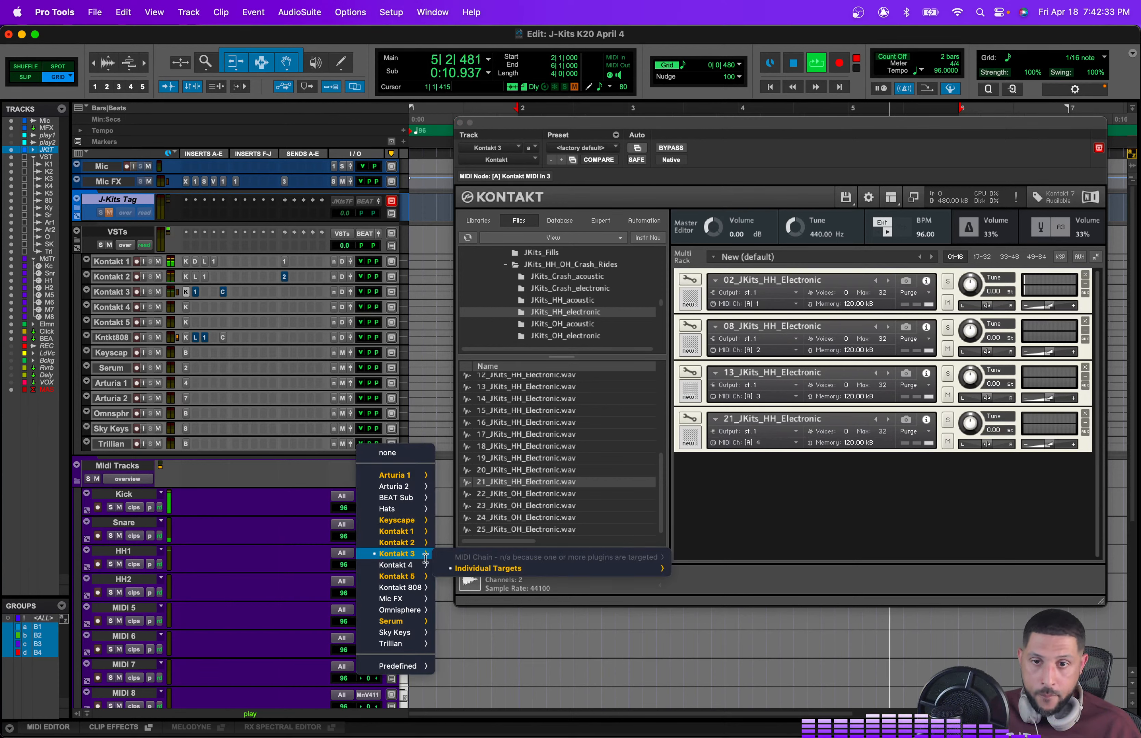
mouse_move(552, 568)
mouse_move(748, 571)
click(832, 590)
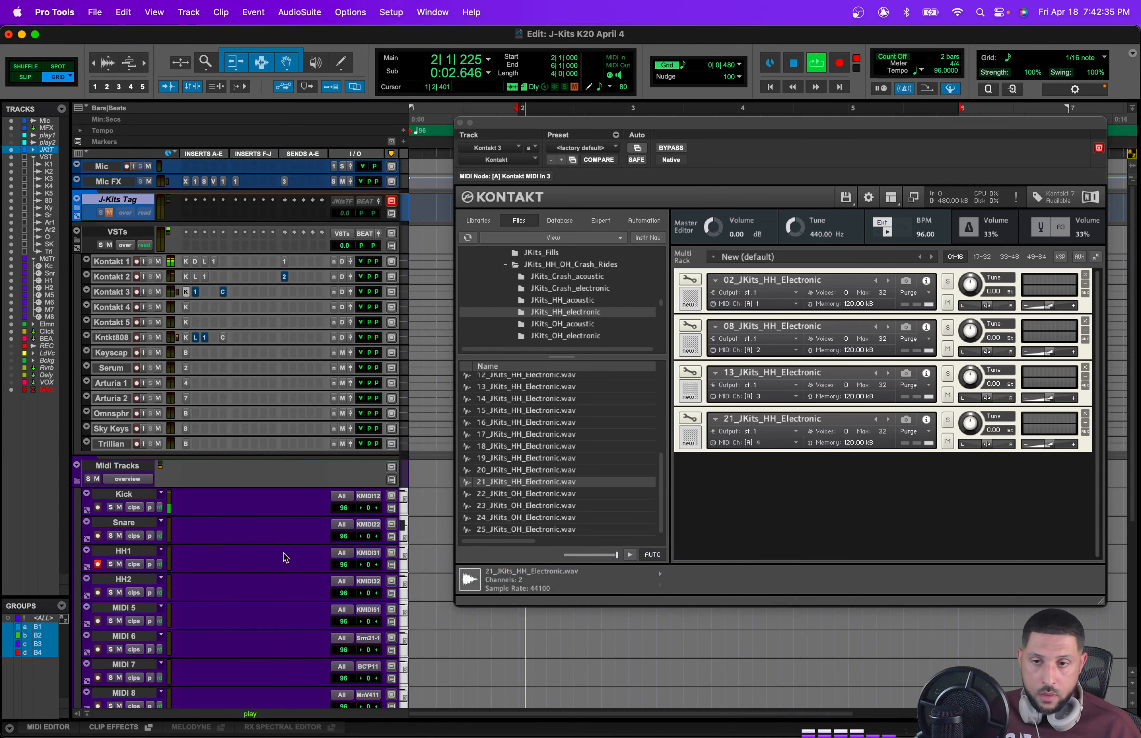
click(373, 556)
mouse_move(379, 554)
mouse_move(620, 568)
mouse_move(748, 571)
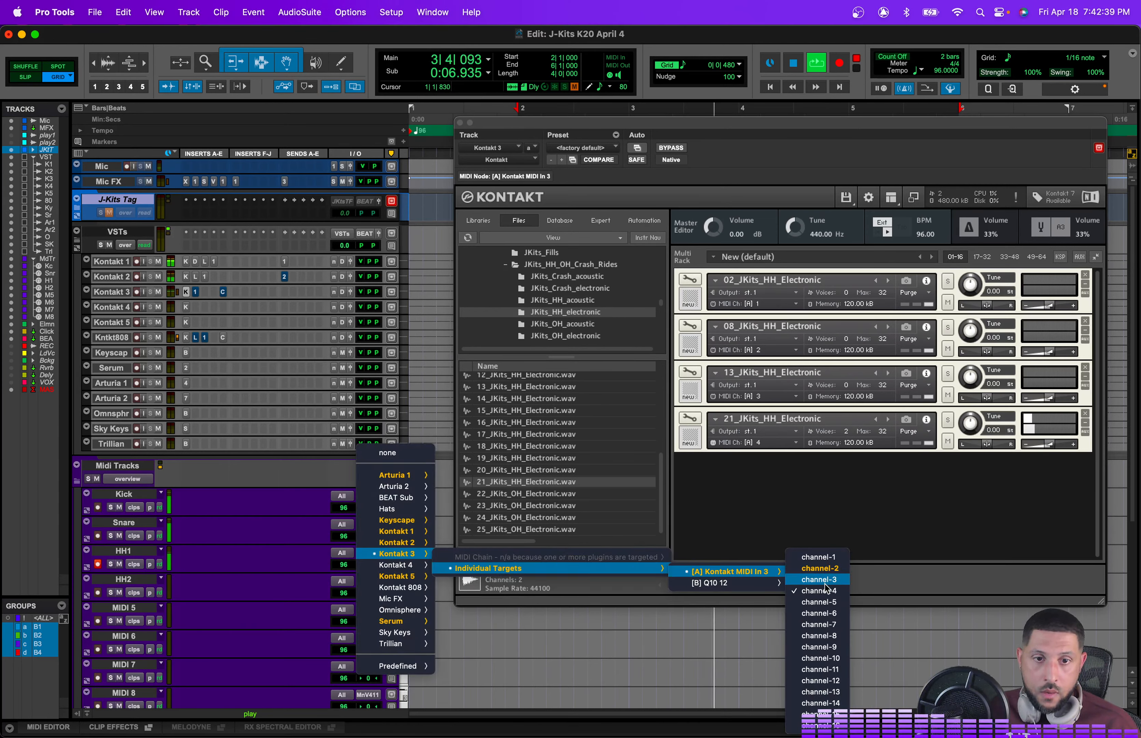
click(825, 581)
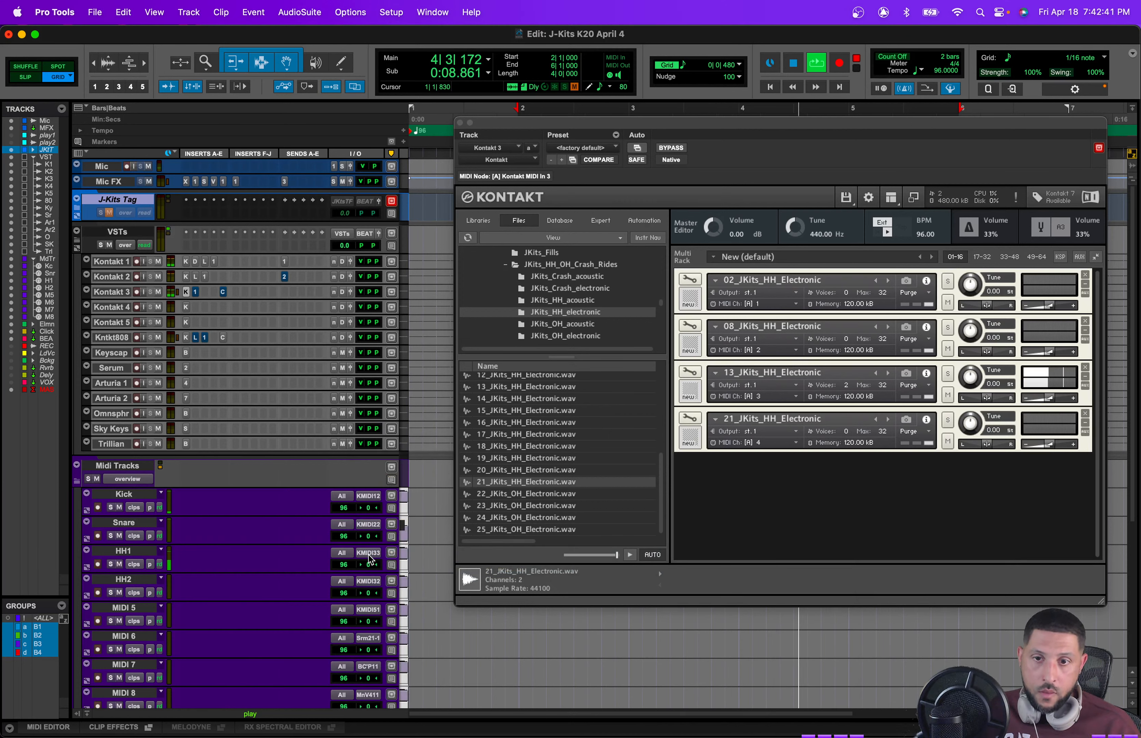
click(370, 557)
mouse_move(744, 582)
click(814, 579)
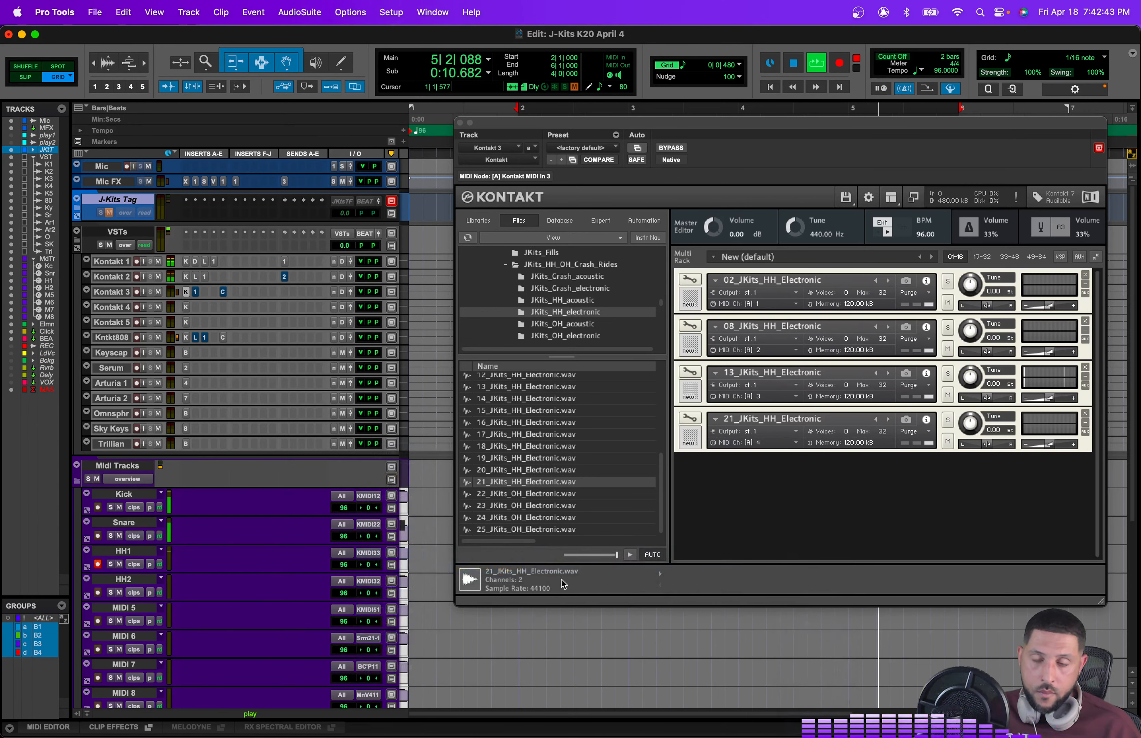
click(373, 548)
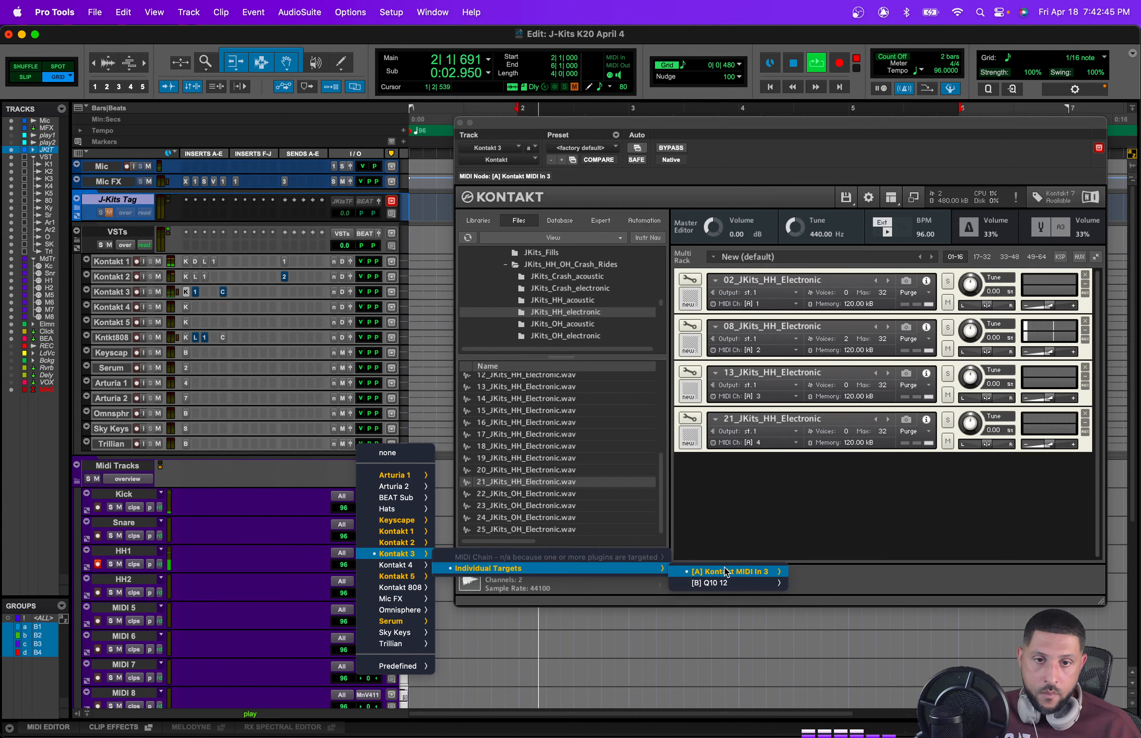
mouse_move(730, 572)
click(792, 557)
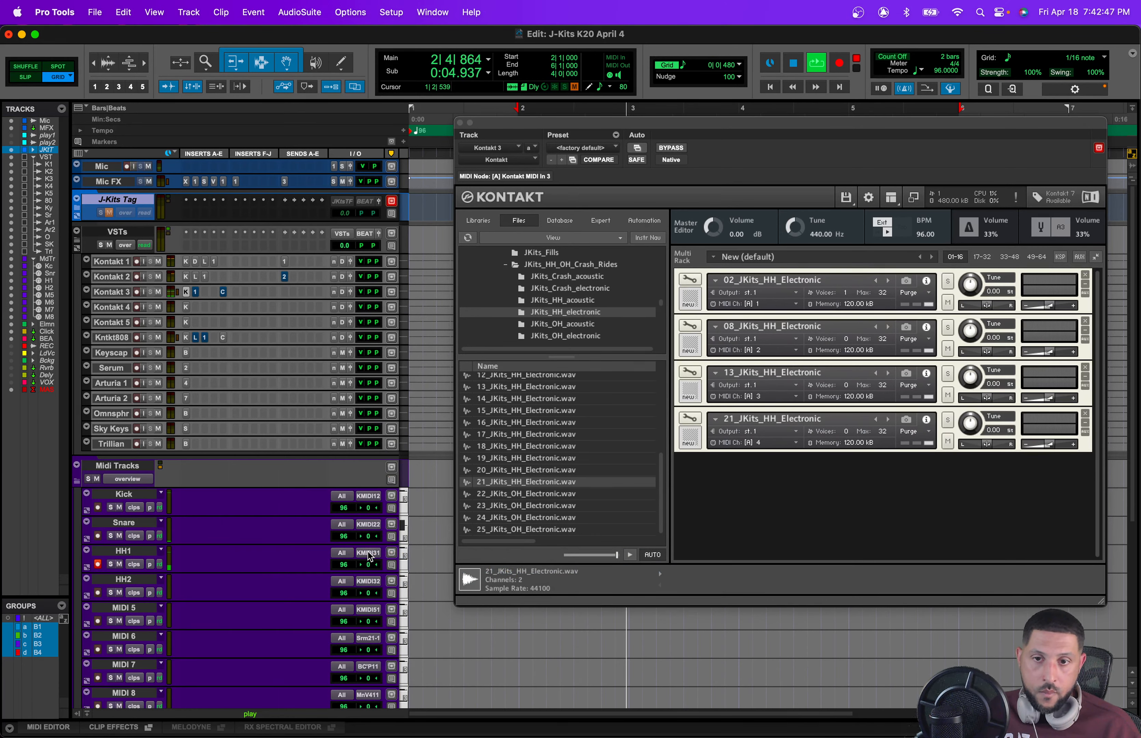
click(370, 556)
click(796, 569)
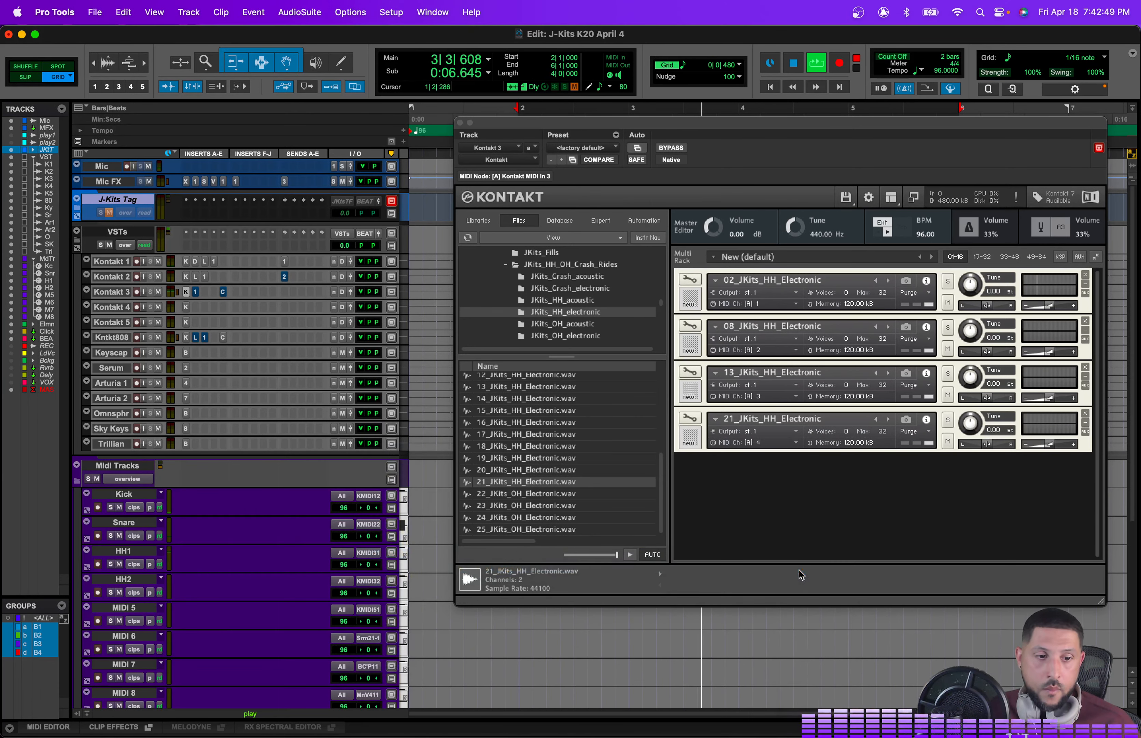
click(374, 557)
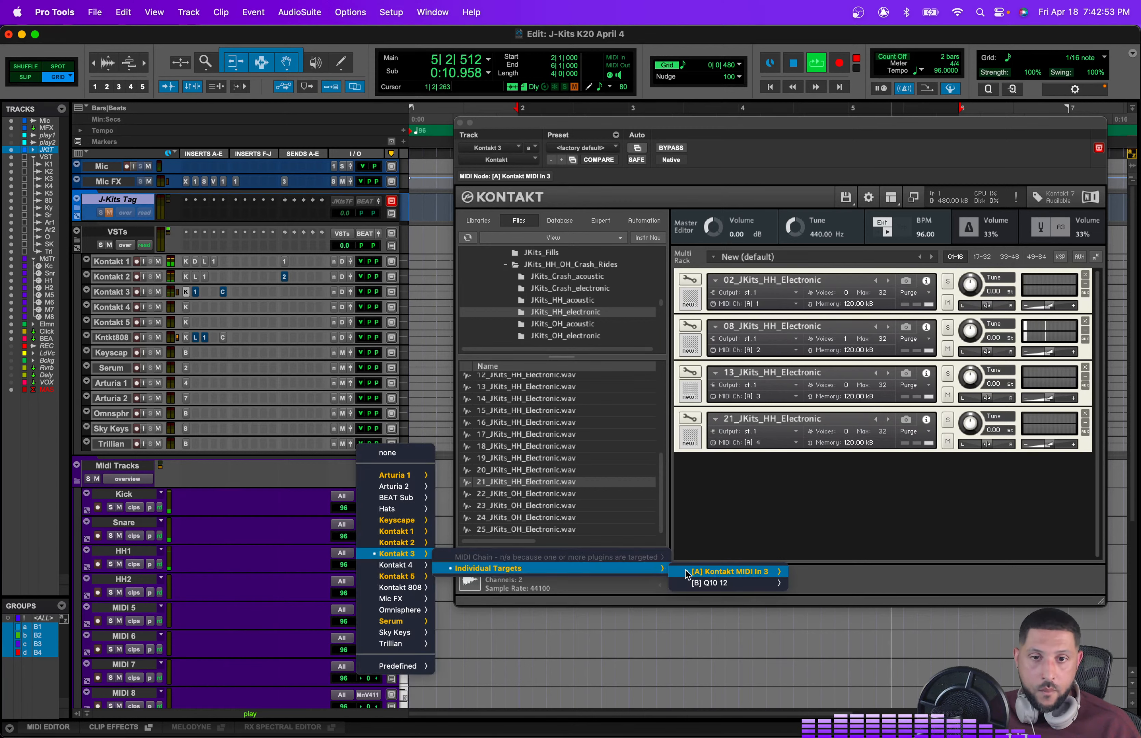
mouse_move(730, 572)
click(828, 592)
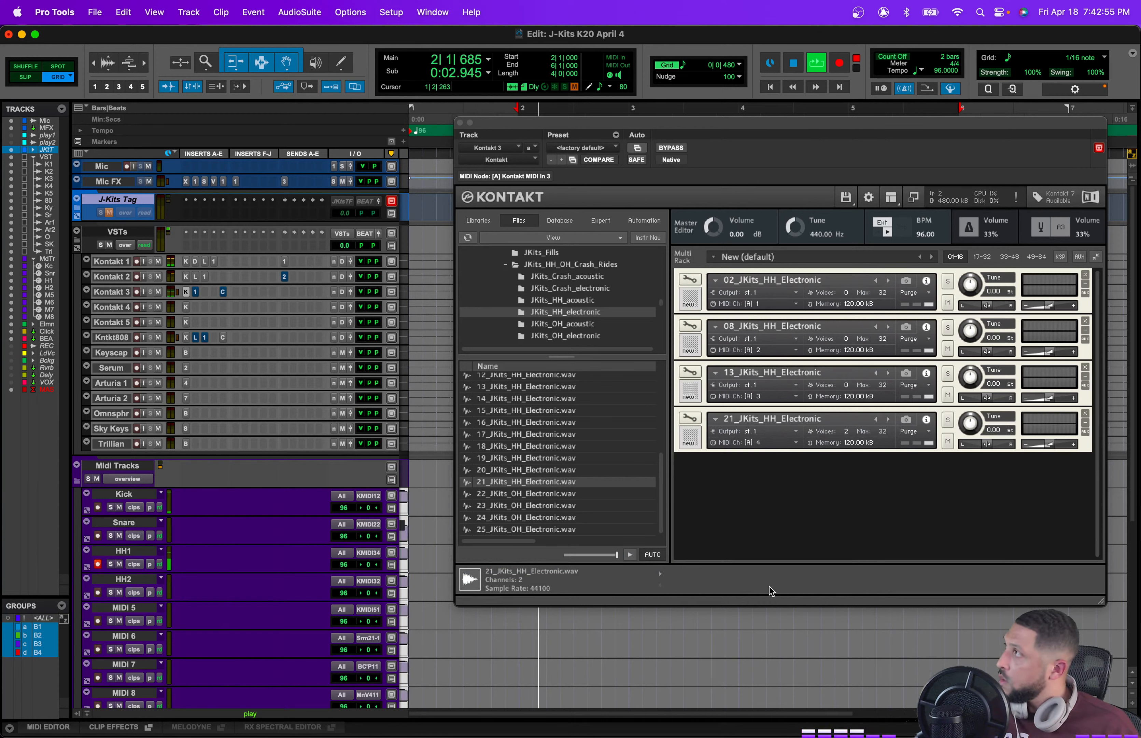
Step: Route the HH1 MIDI track's output to Kontakt 3 channel 2 and close the Kontakt window
click(372, 555)
mouse_move(729, 569)
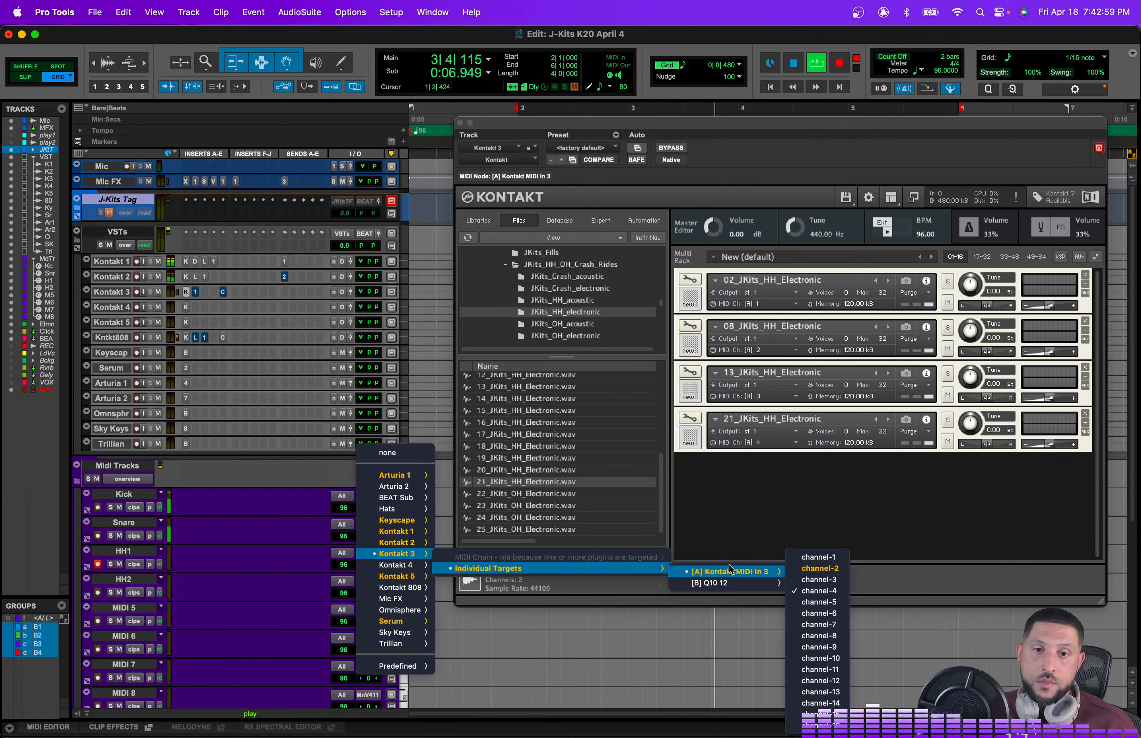
click(796, 569)
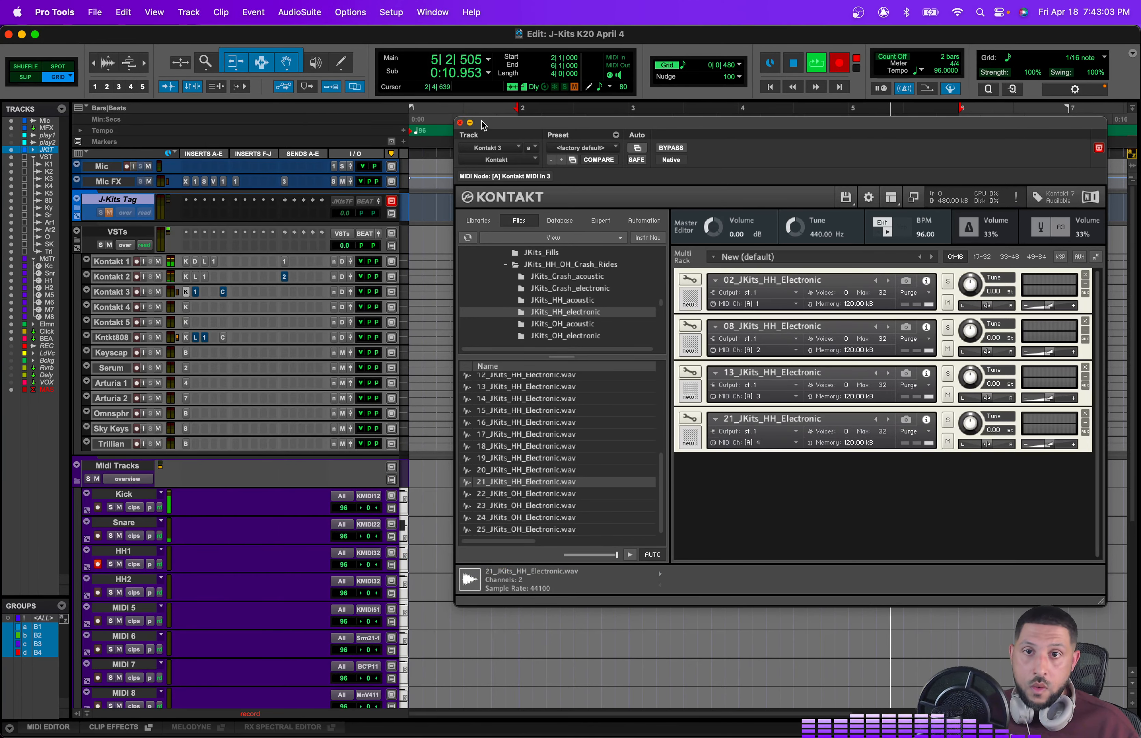
click(459, 124)
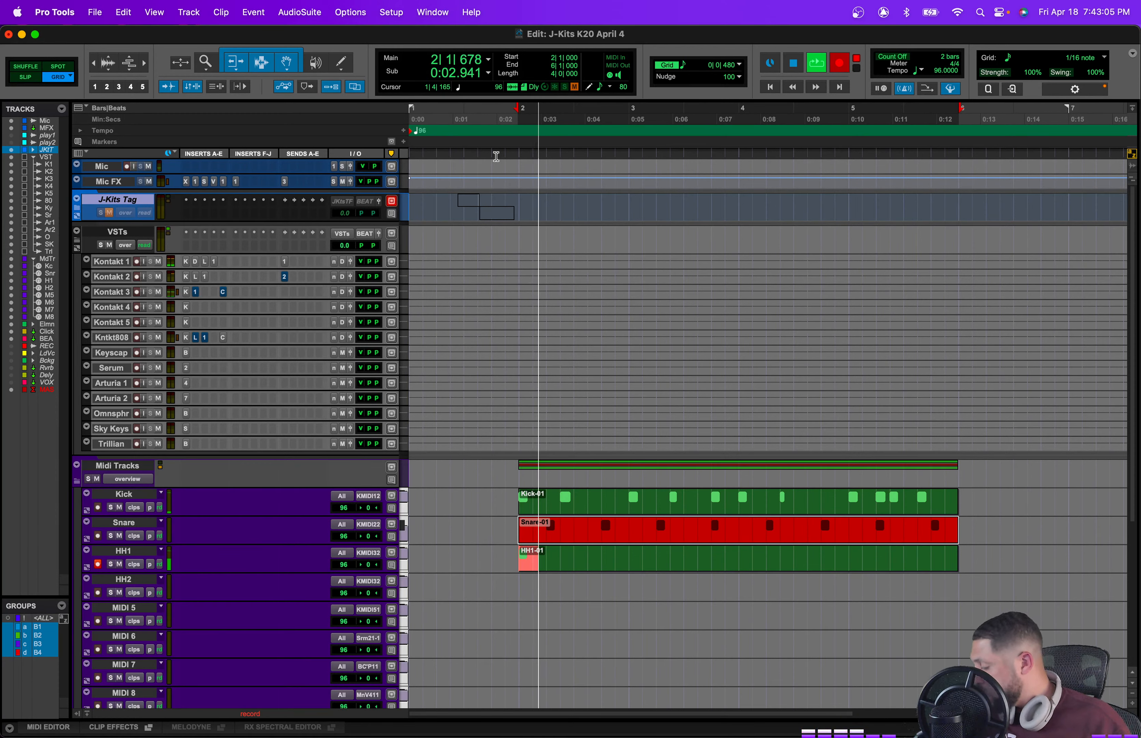
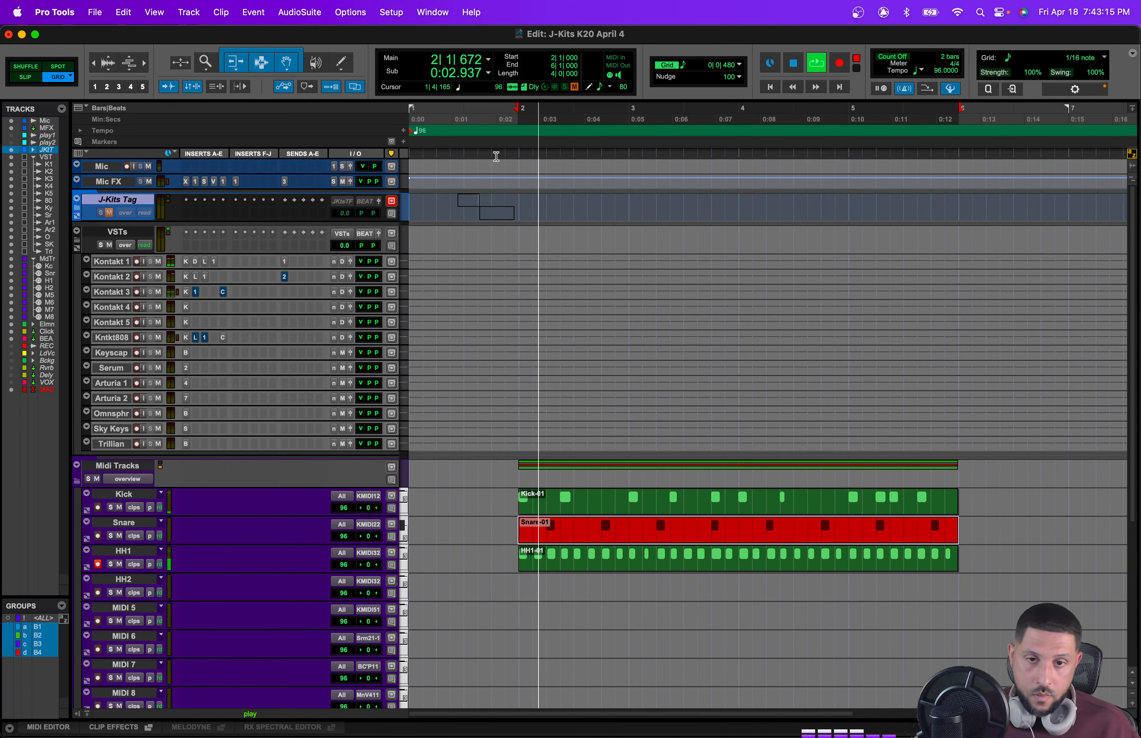
Step: Save the session and play back the beat from the start
click(700, 566)
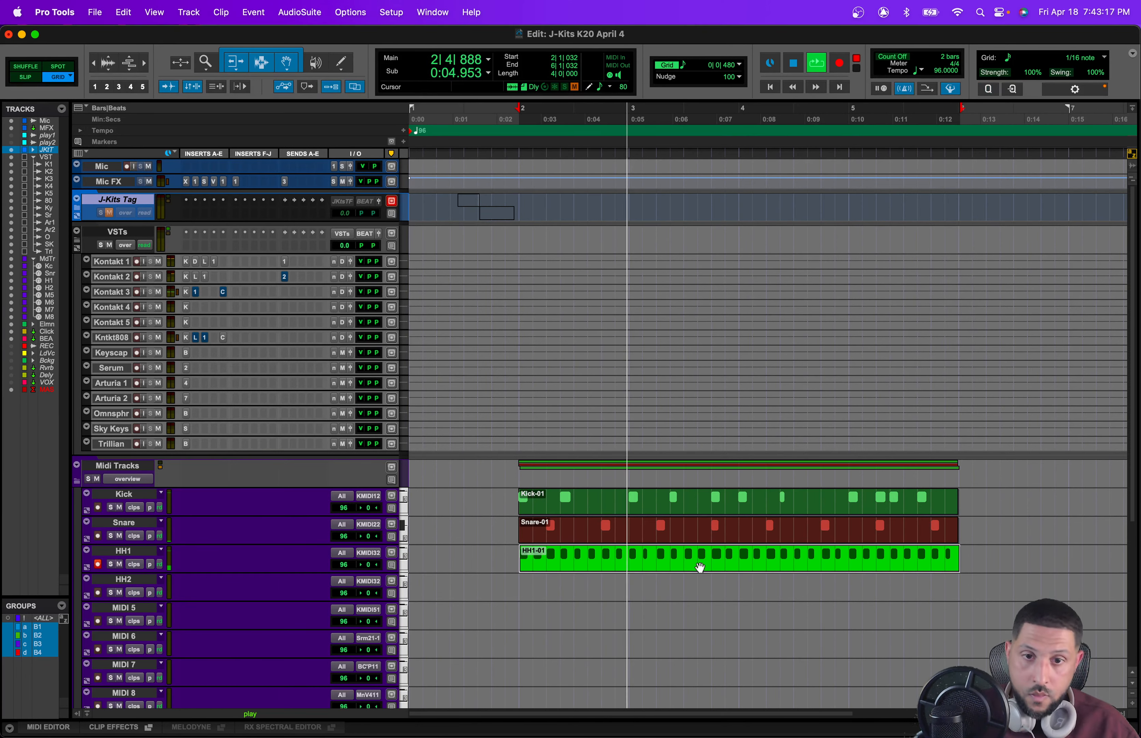
key(super+0)
key(t)
key(t)
key(t)
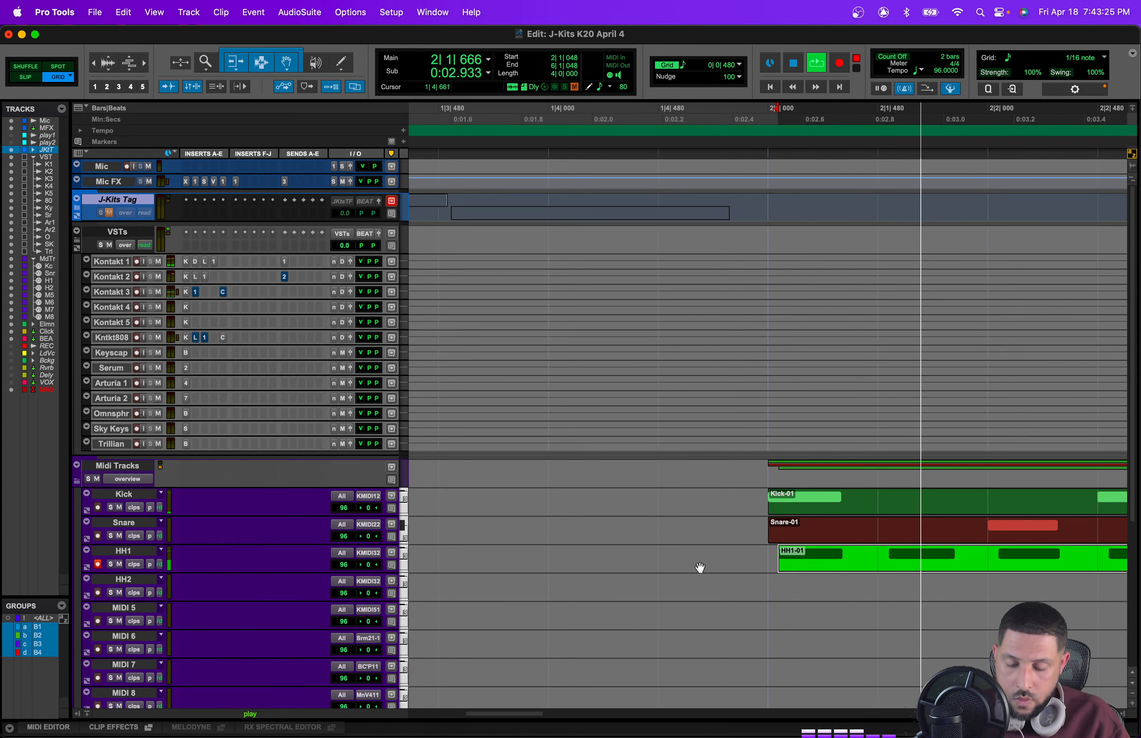
key(super+s)
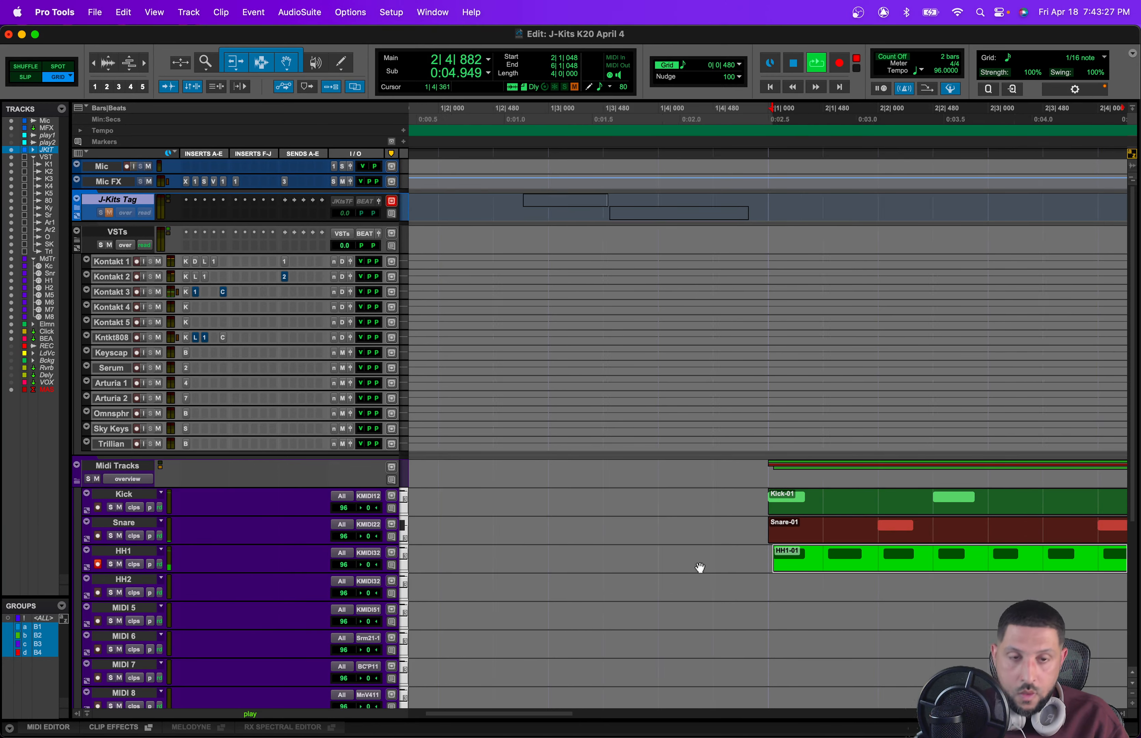
key(r)
key(r)
key(r)
key(space)
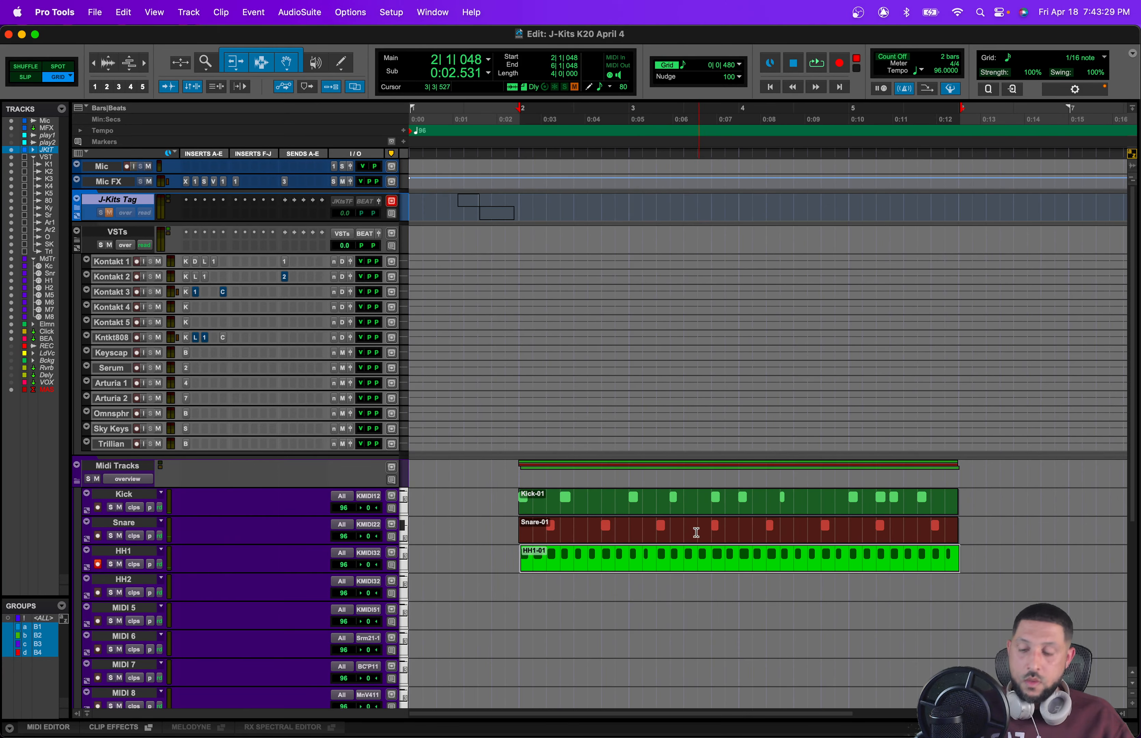
Step: Open Kontakt 1 and load 45_JKits_Kick_Electronic.wav from the JKits_Kicks_electronic folder as a fourth instrument
click(636, 492)
key(t)
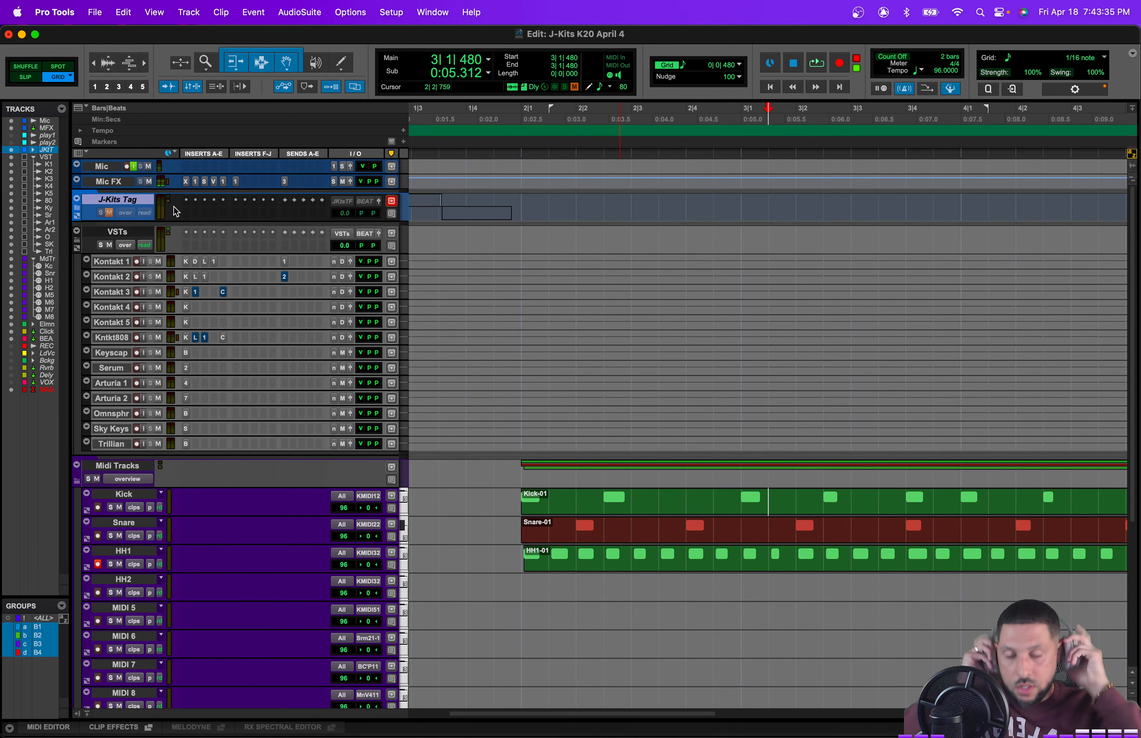
click(631, 519)
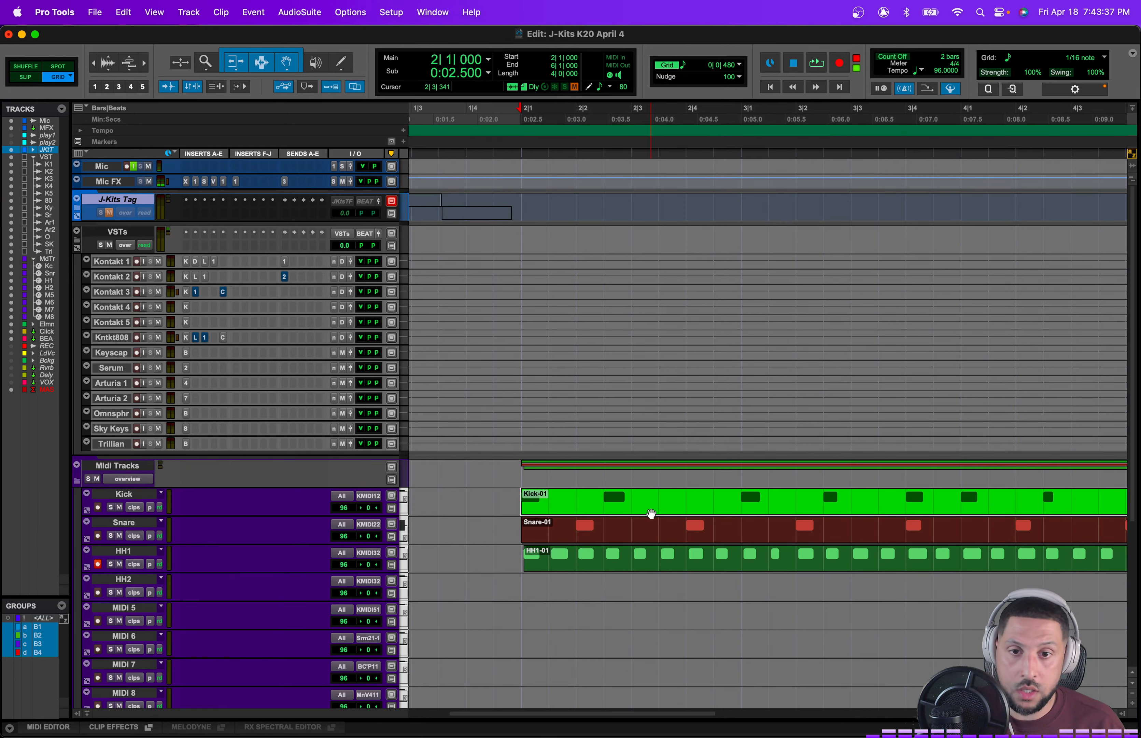
key(space)
click(185, 261)
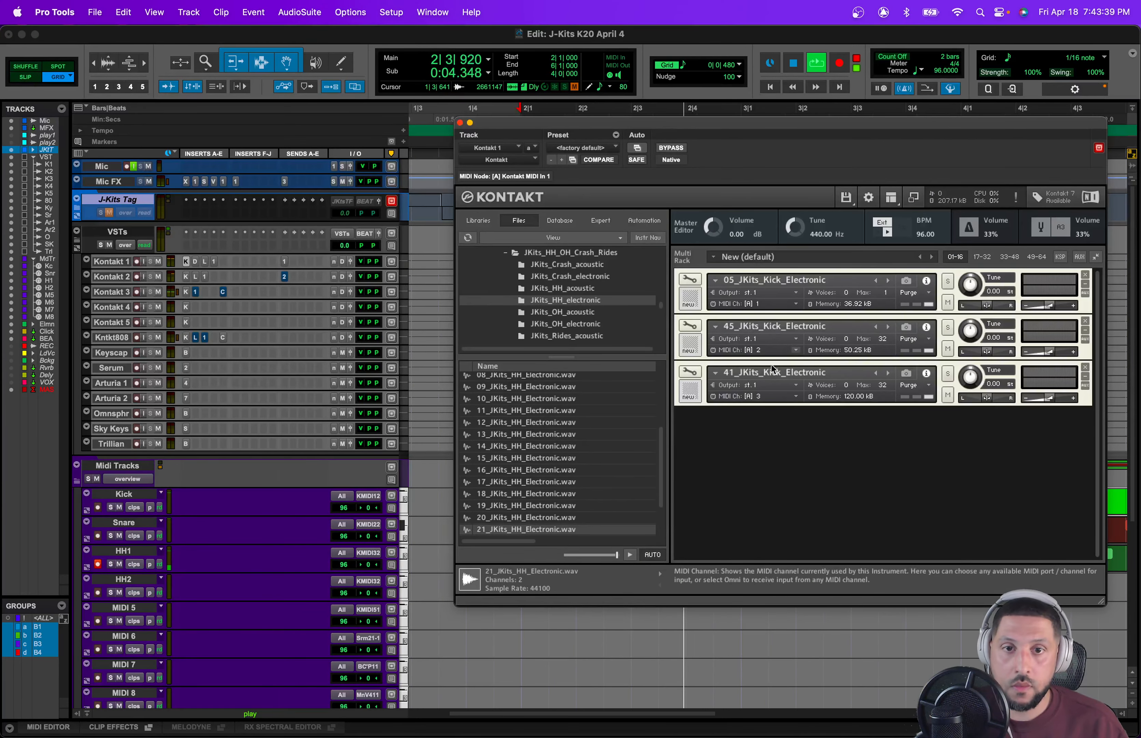
scroll(600, 304, down, 10)
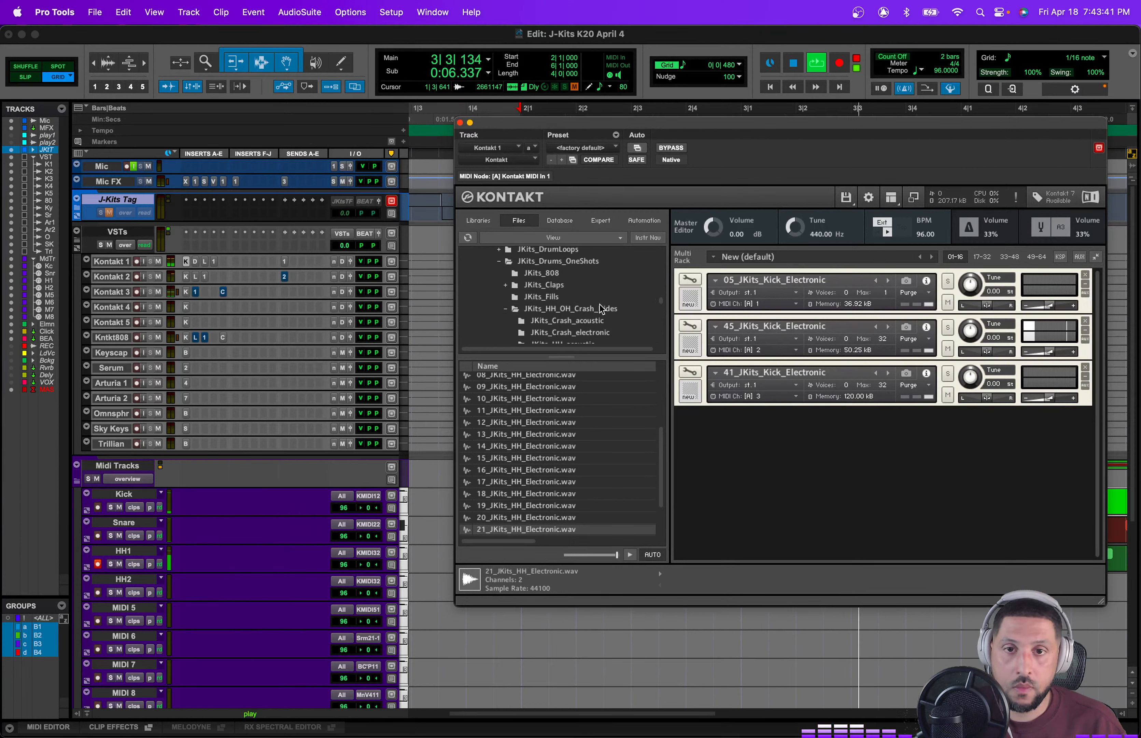
scroll(581, 305, up, 6)
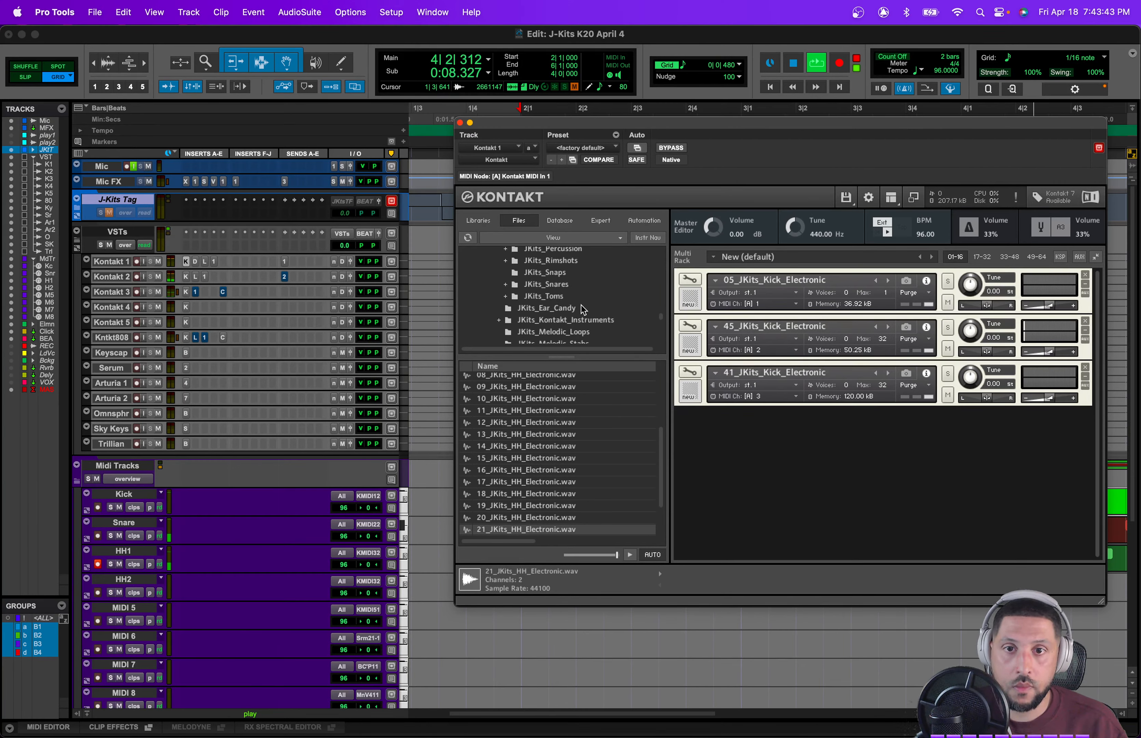
click(580, 305)
key(space)
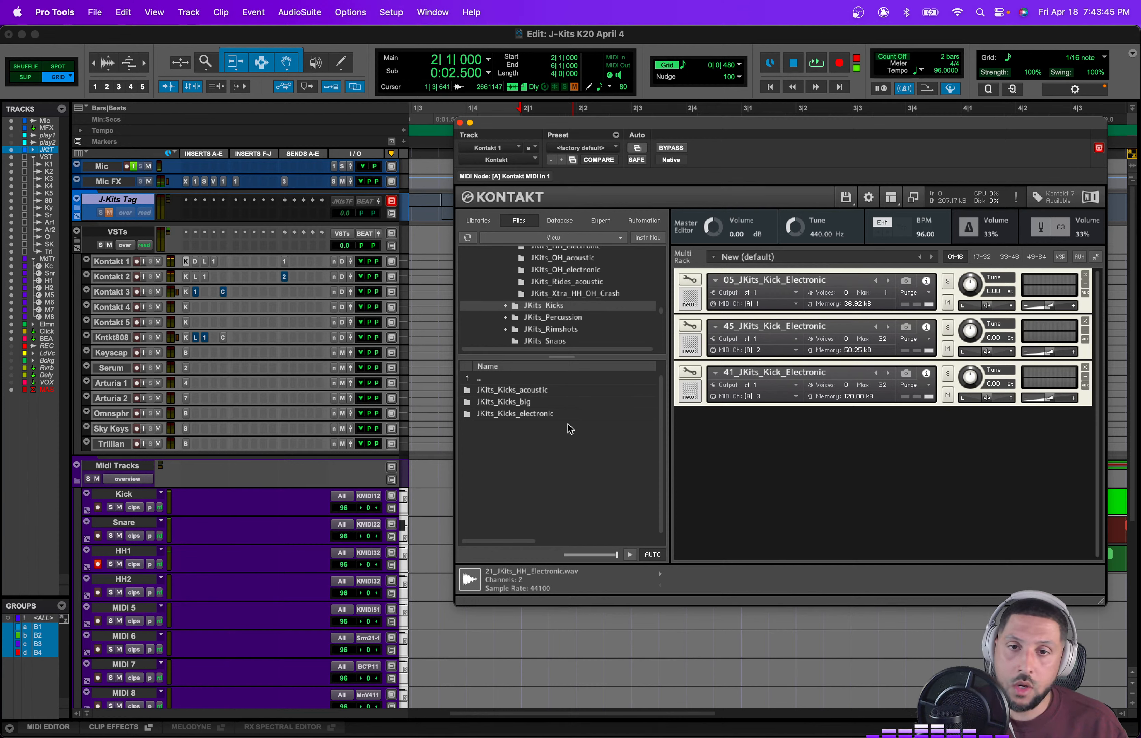
key(space)
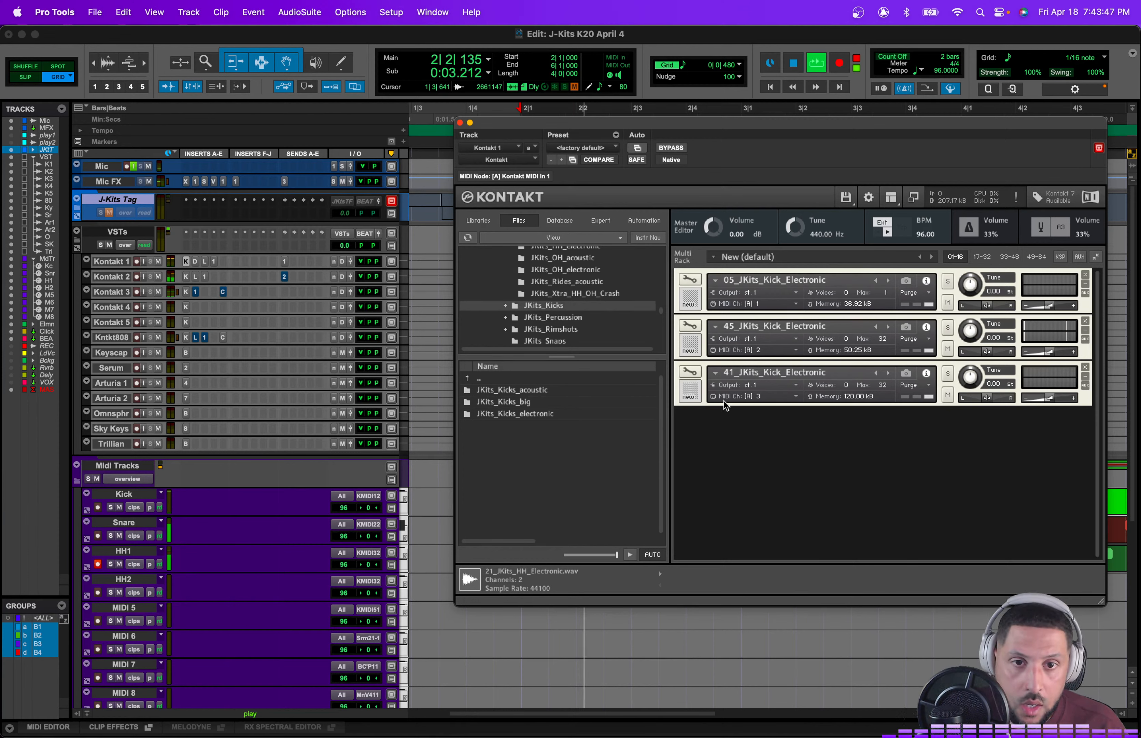
key(space)
double_click(531, 414)
scroll(536, 466, down, 10)
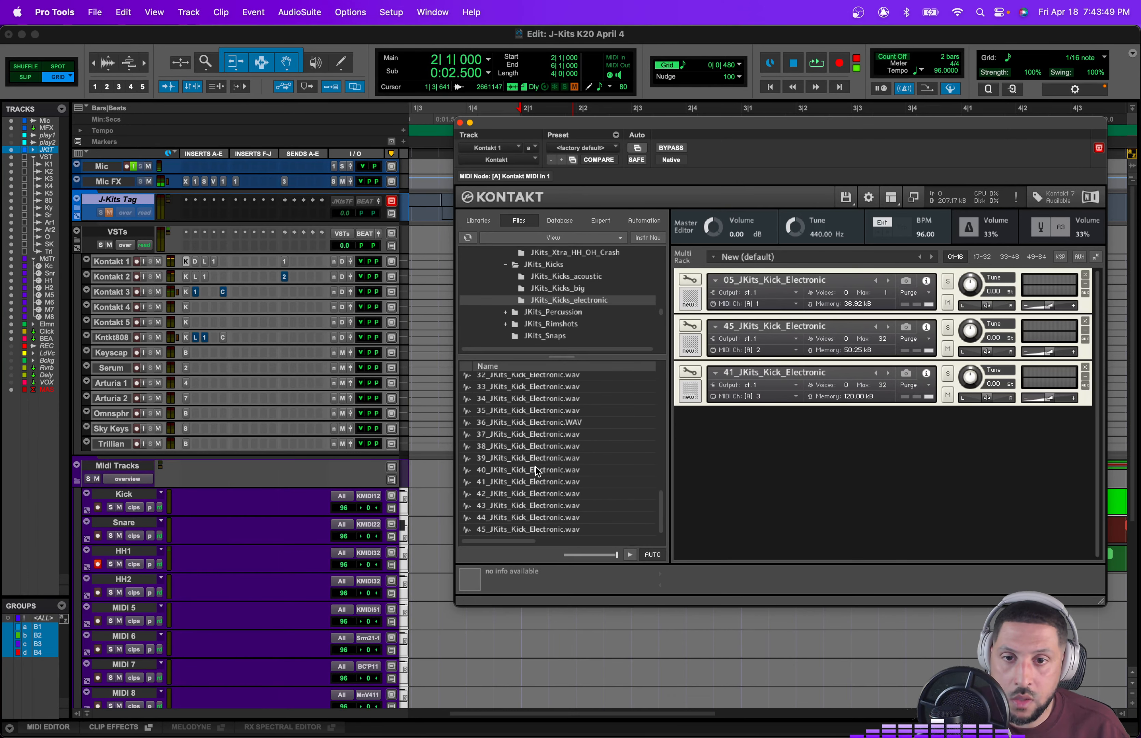
double_click(552, 527)
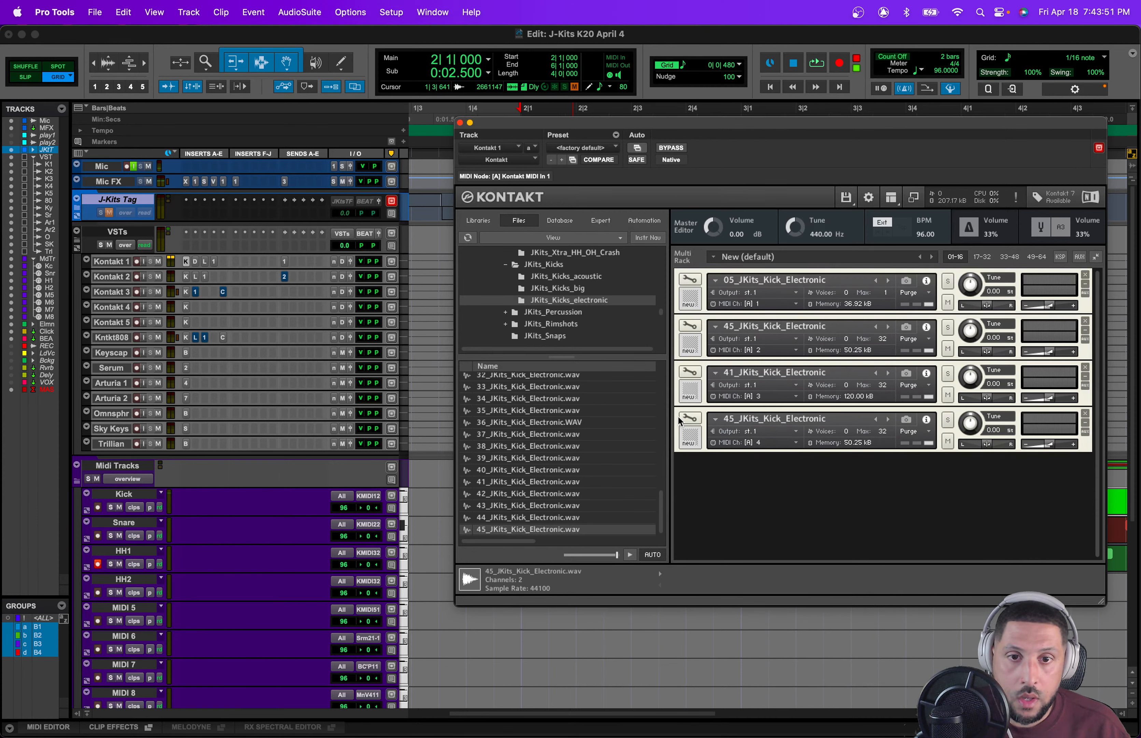
Step: Shorten the new kick instrument's volume envelope Decay to about 192.8 ms
click(692, 417)
scroll(996, 507, down, 5)
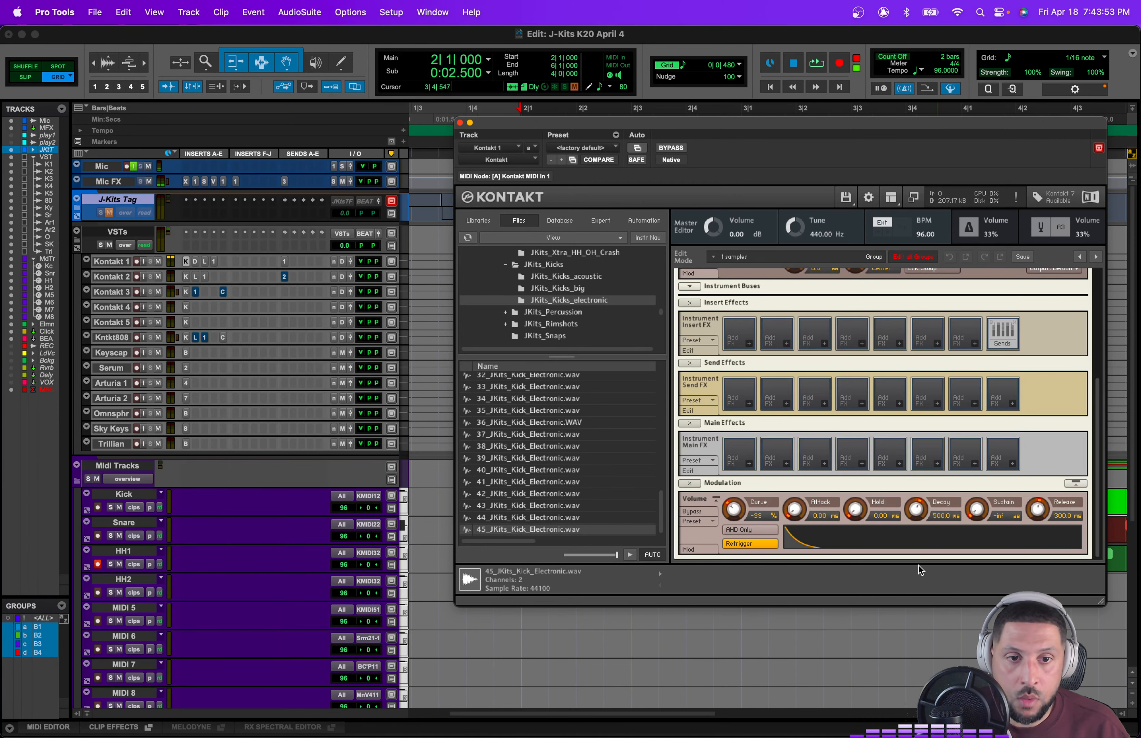
drag(918, 515, 918, 523)
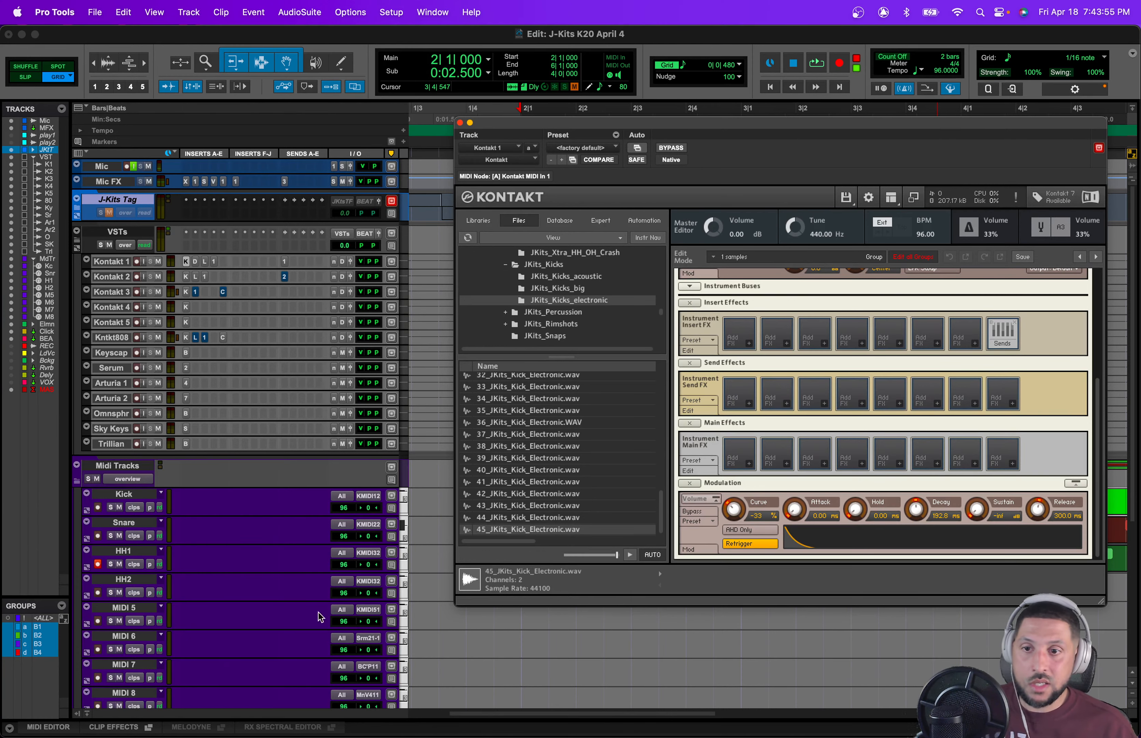
Step: Route the HH2 MIDI track's output to Kontakt 1 channel 4 and close the Kontakt window
drag(551, 121, 837, 62)
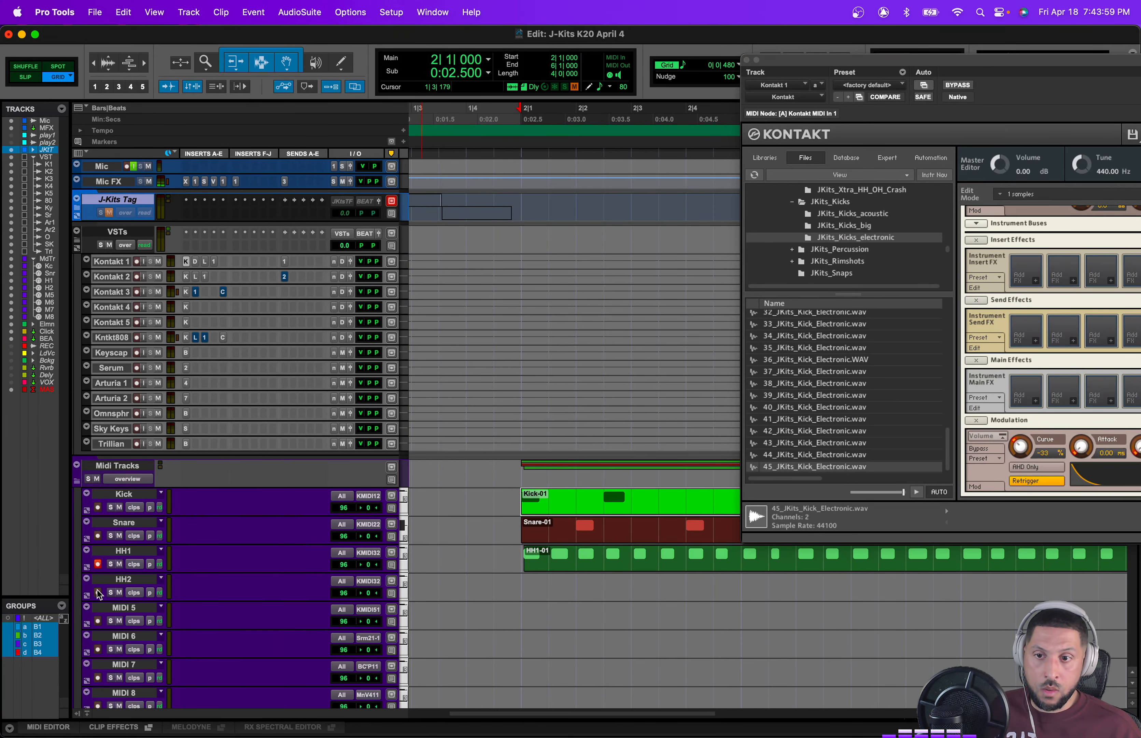
click(370, 581)
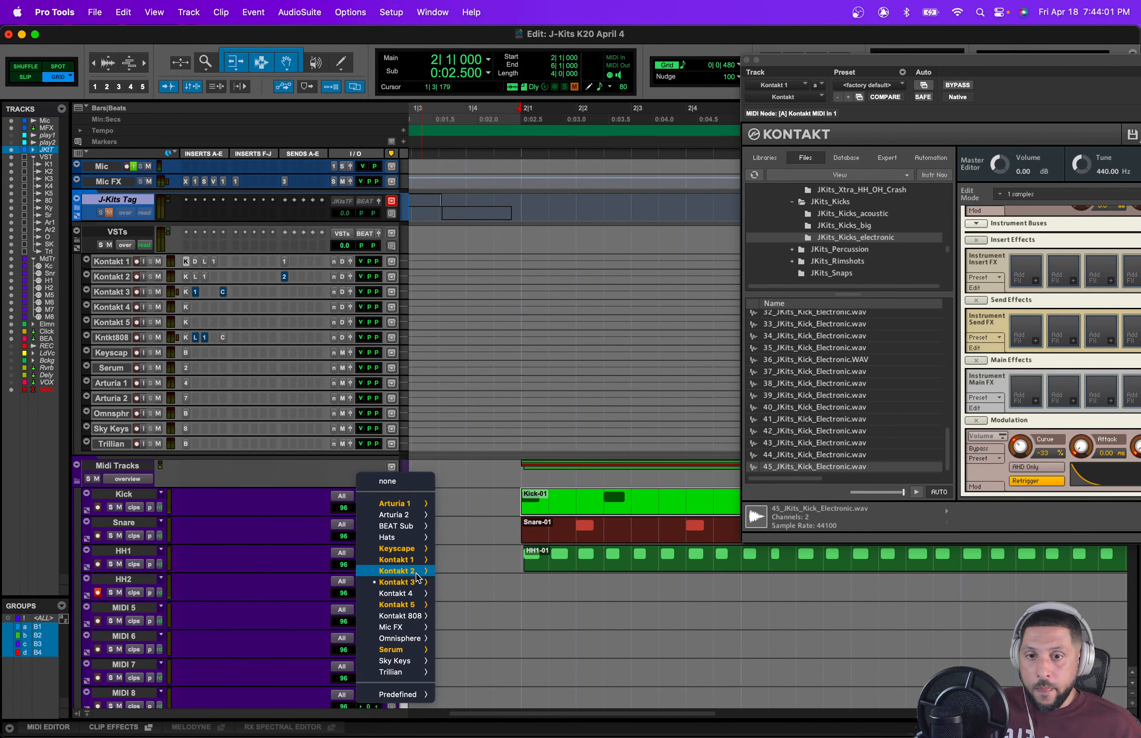
mouse_move(419, 566)
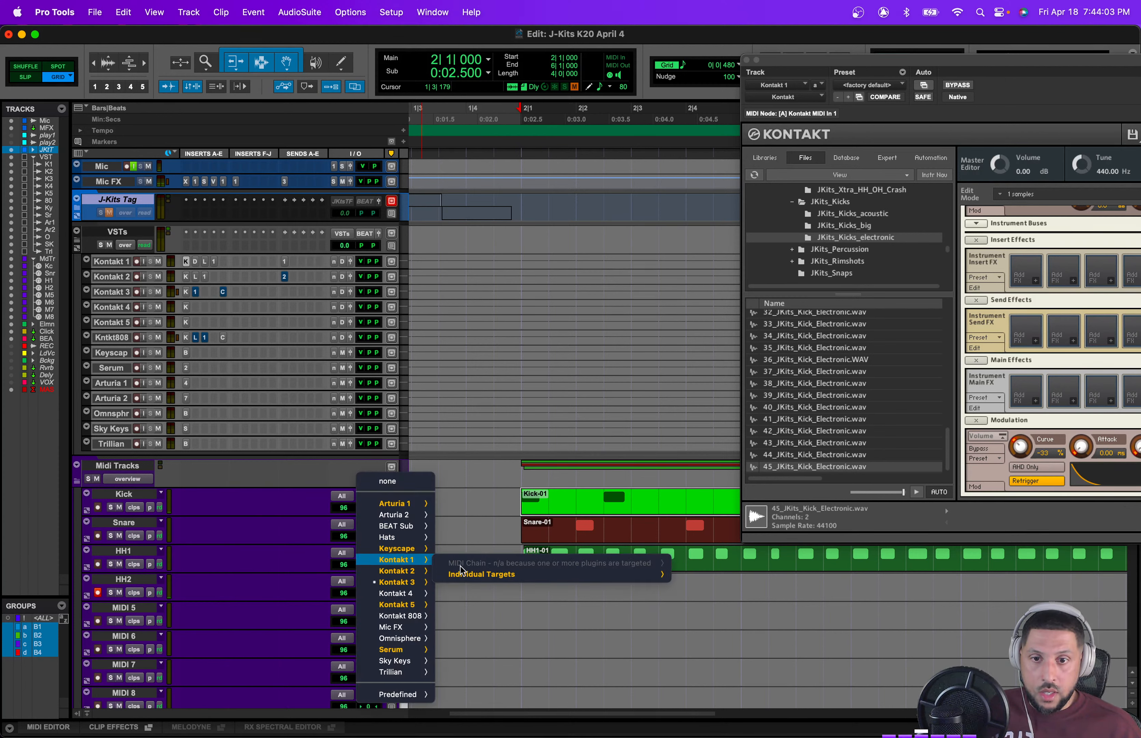
mouse_move(462, 574)
mouse_move(762, 579)
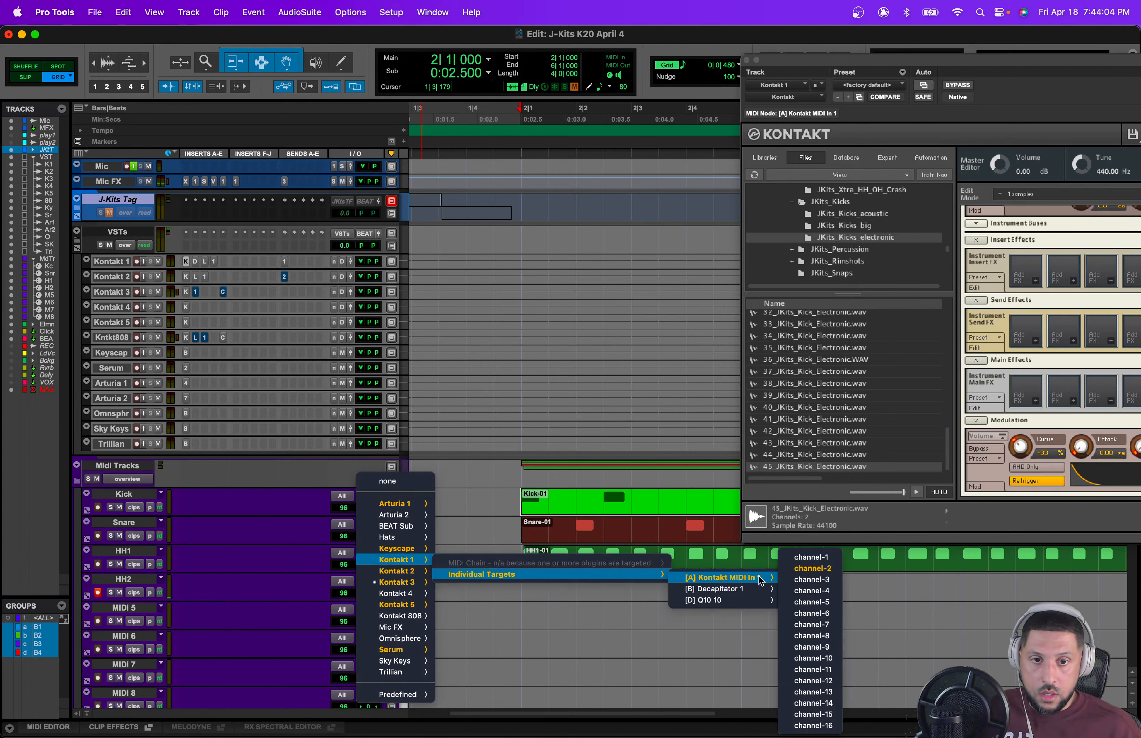
click(826, 591)
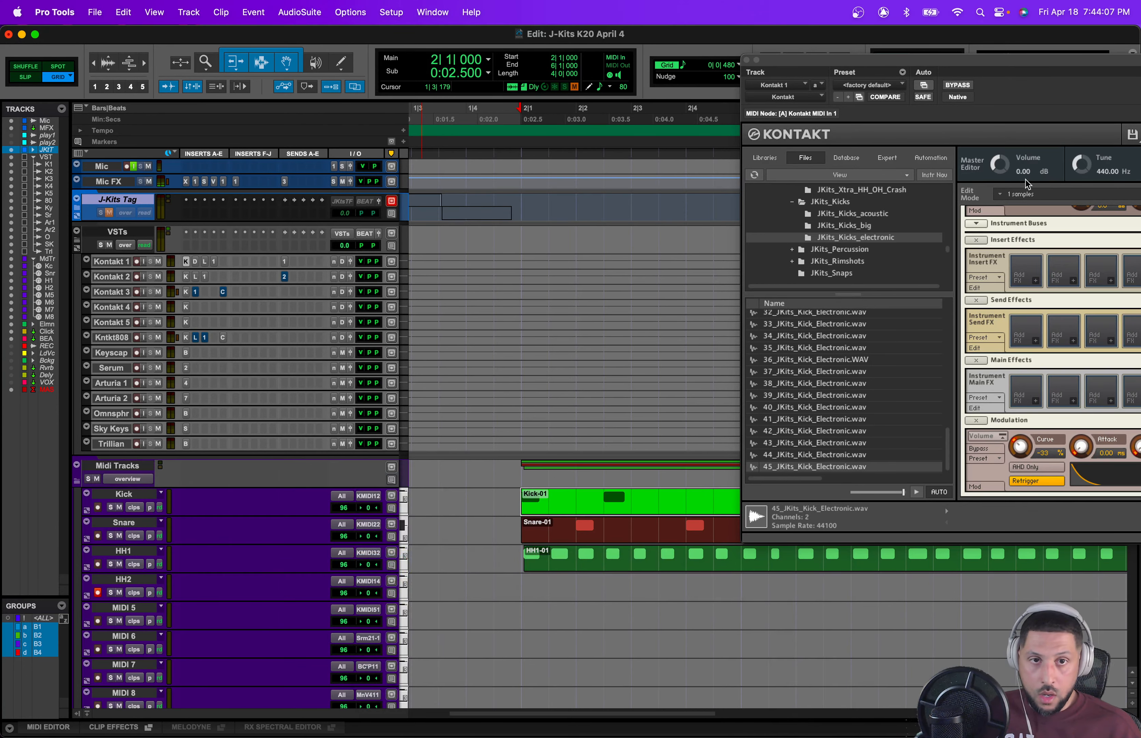
drag(974, 65, 601, 87)
scroll(773, 341, up, 5)
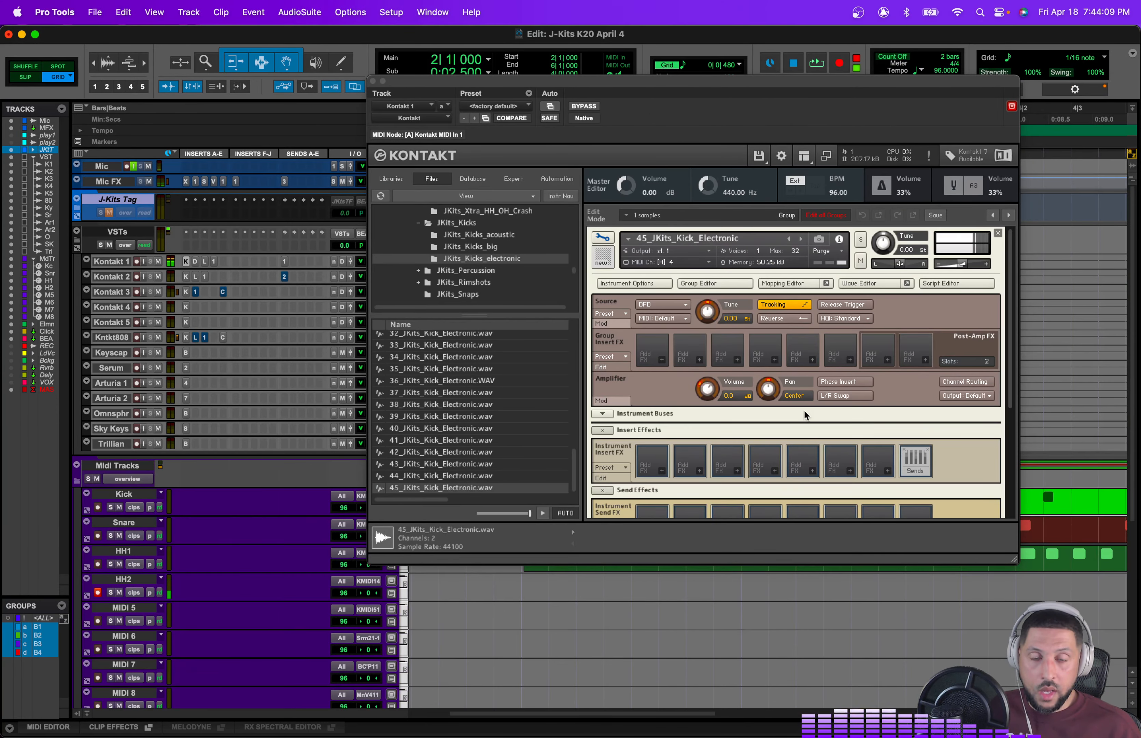
scroll(806, 416, down, 5)
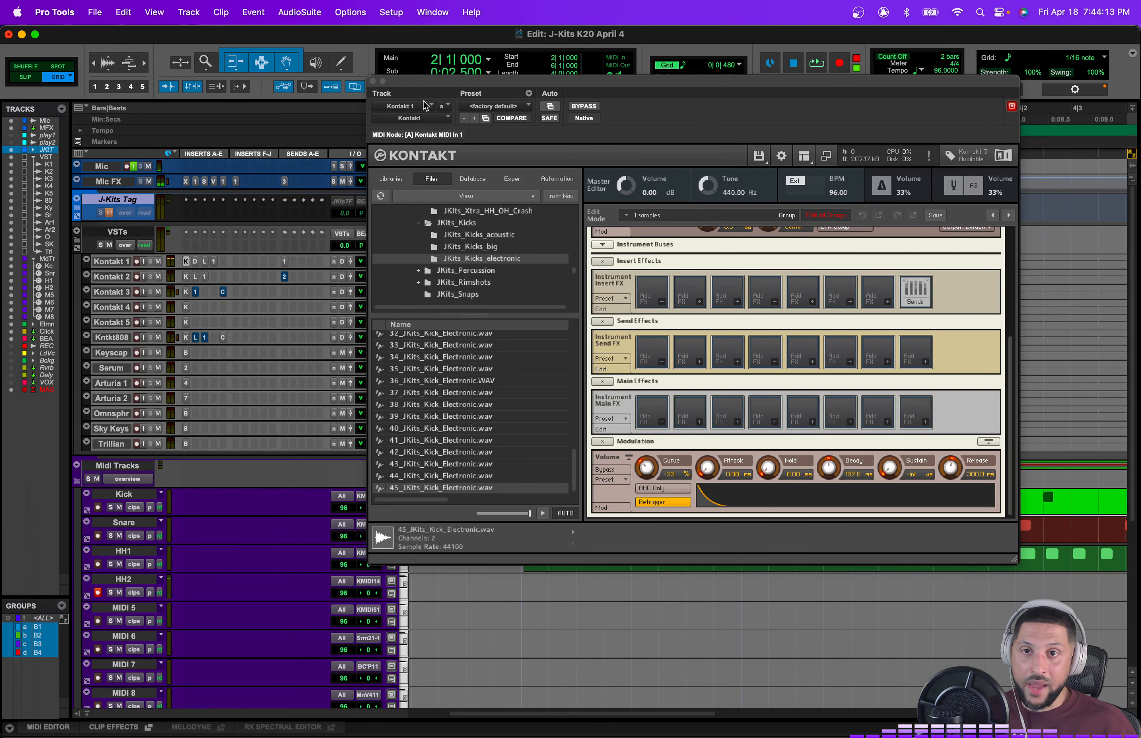
click(375, 83)
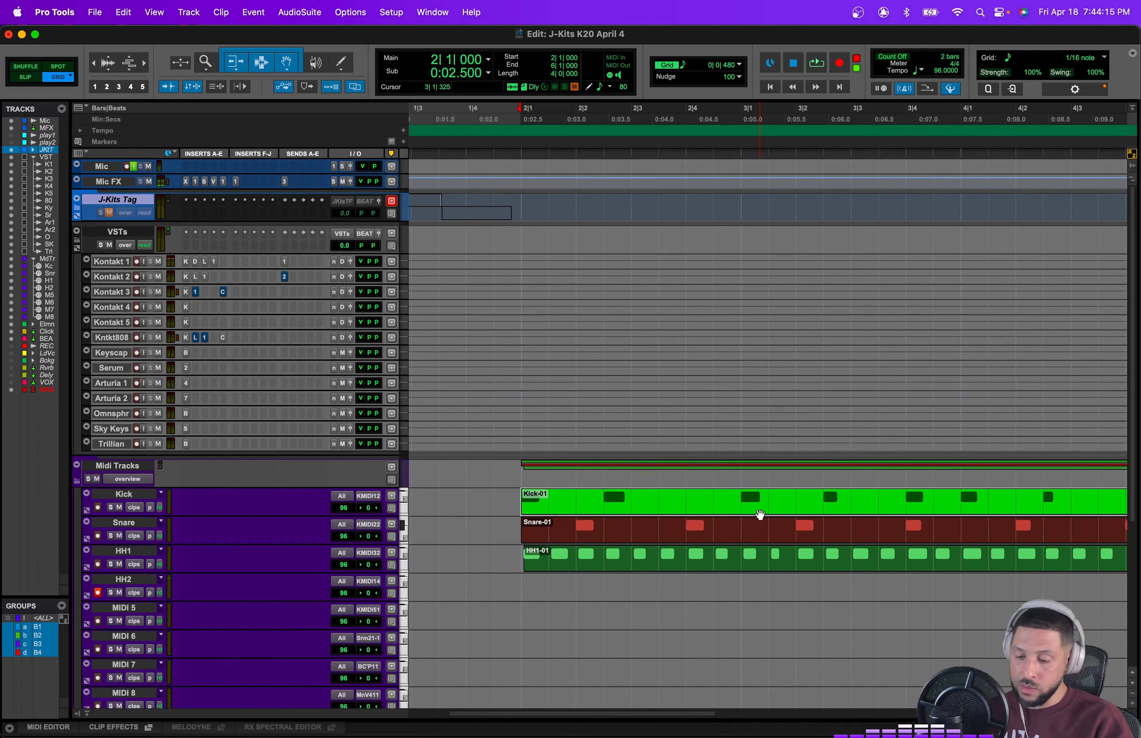
Step: Record a first pass on the HH2 MIDI track with the new kick sound and play it back
key(super+space)
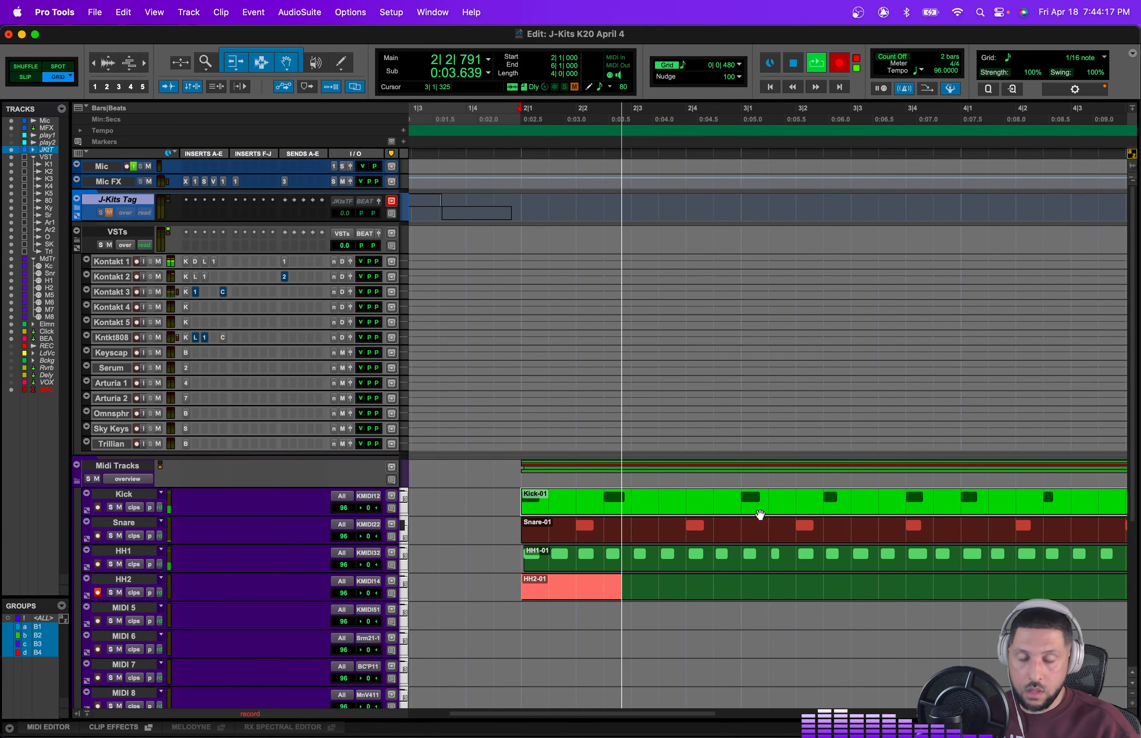
key(space)
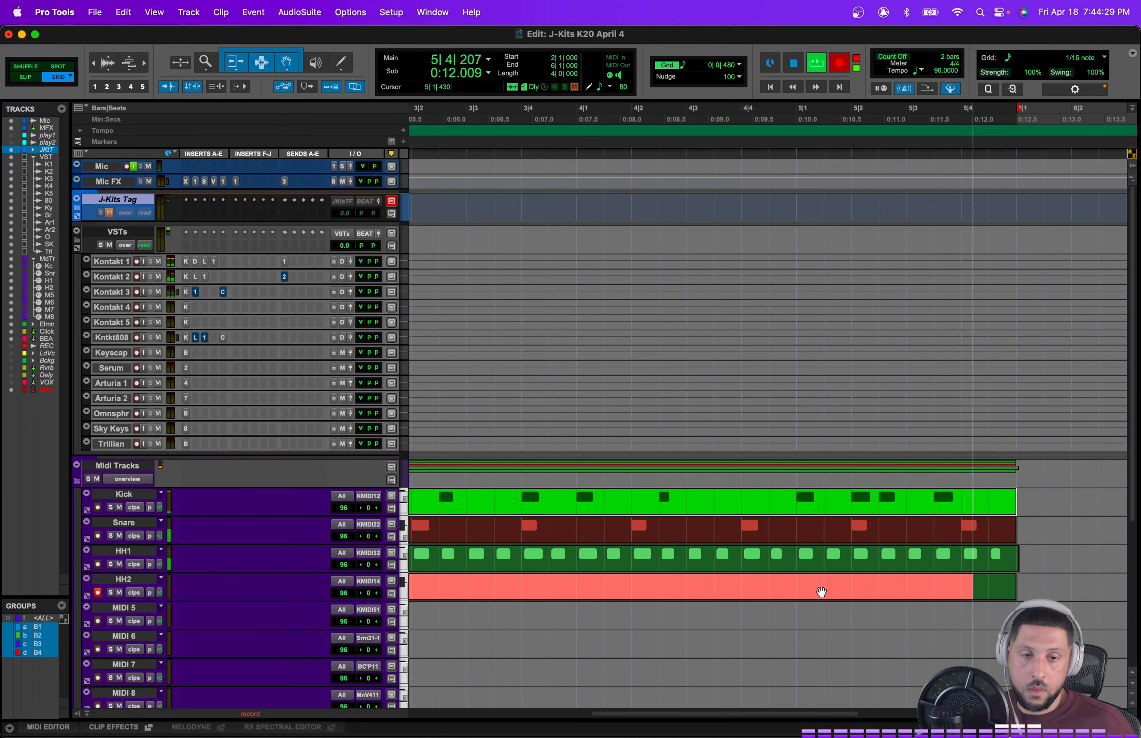
key(space)
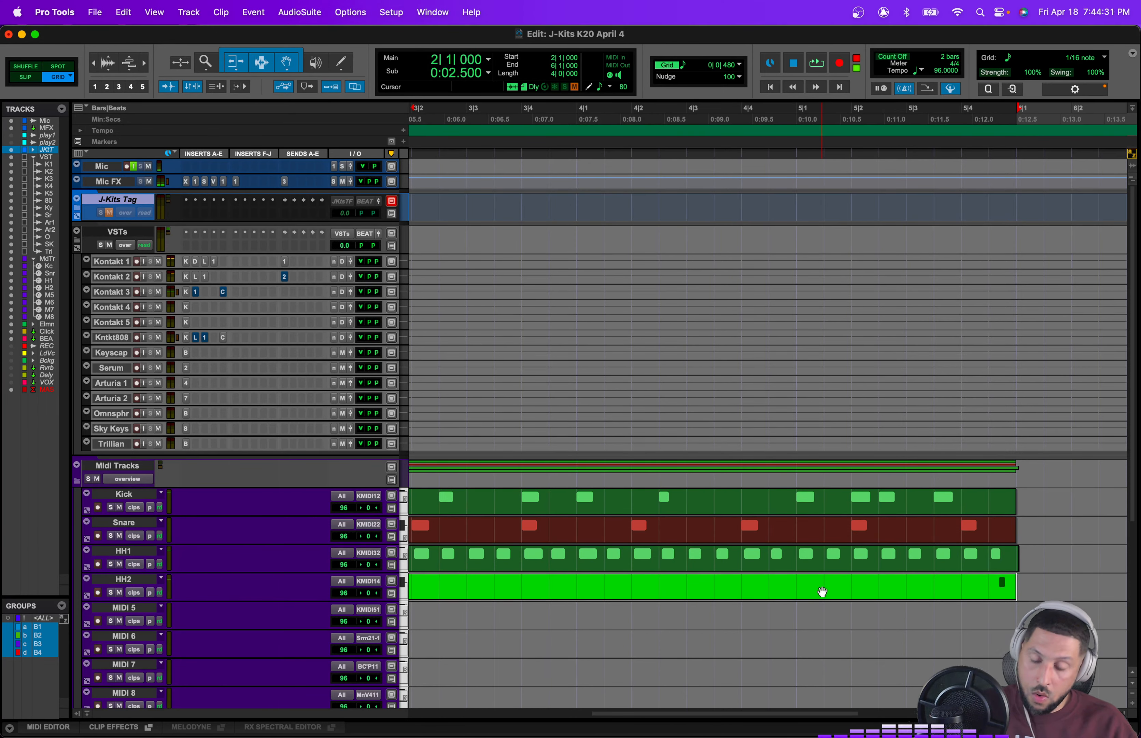
click(725, 584)
key(space)
key(space)
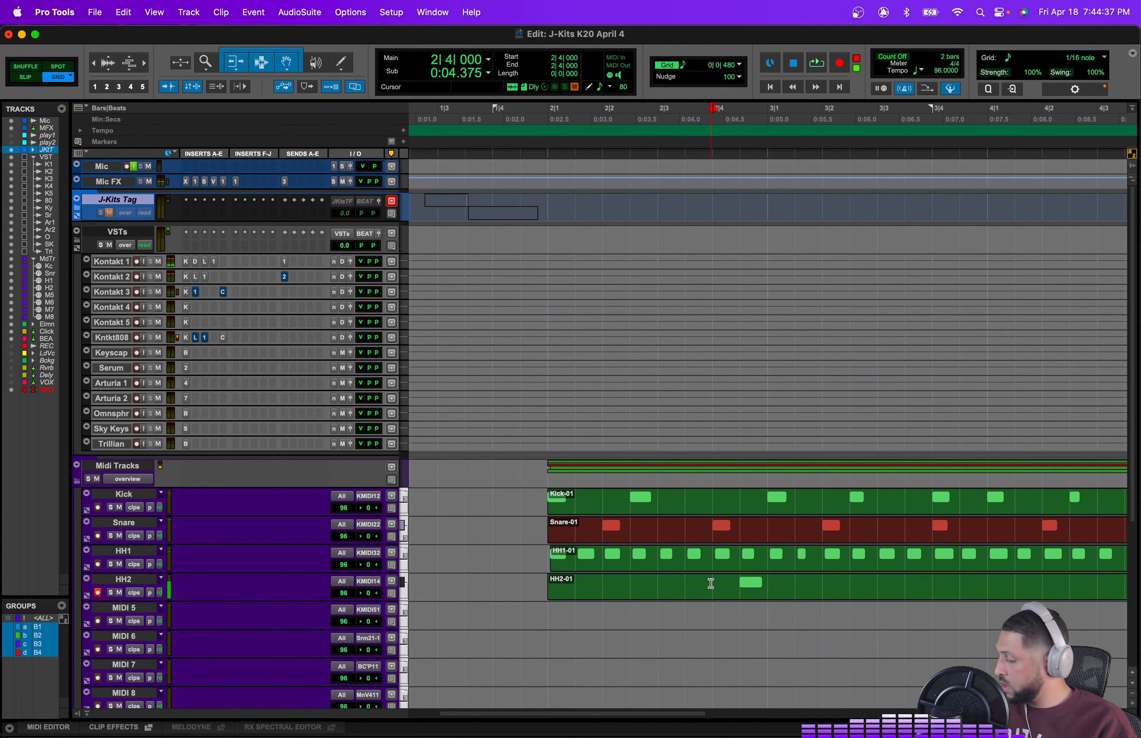
Step: Re-record a single kick note on the HH2 track near beat 2|4
key(space)
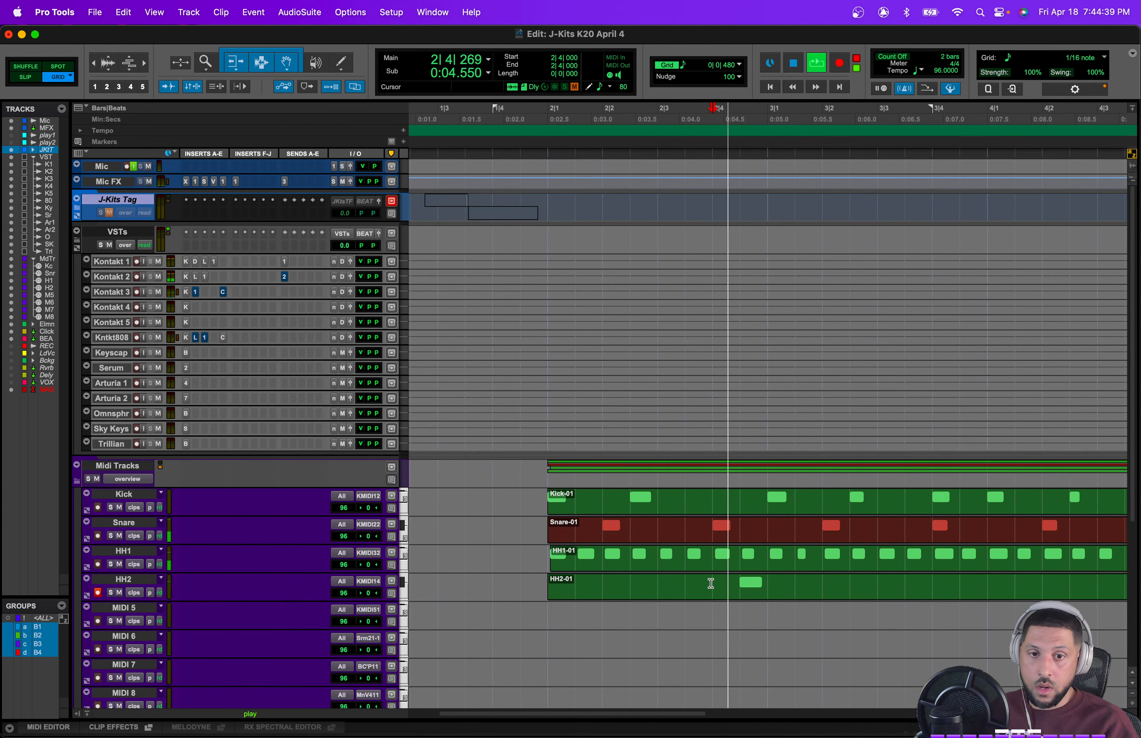
key(space)
key(space)
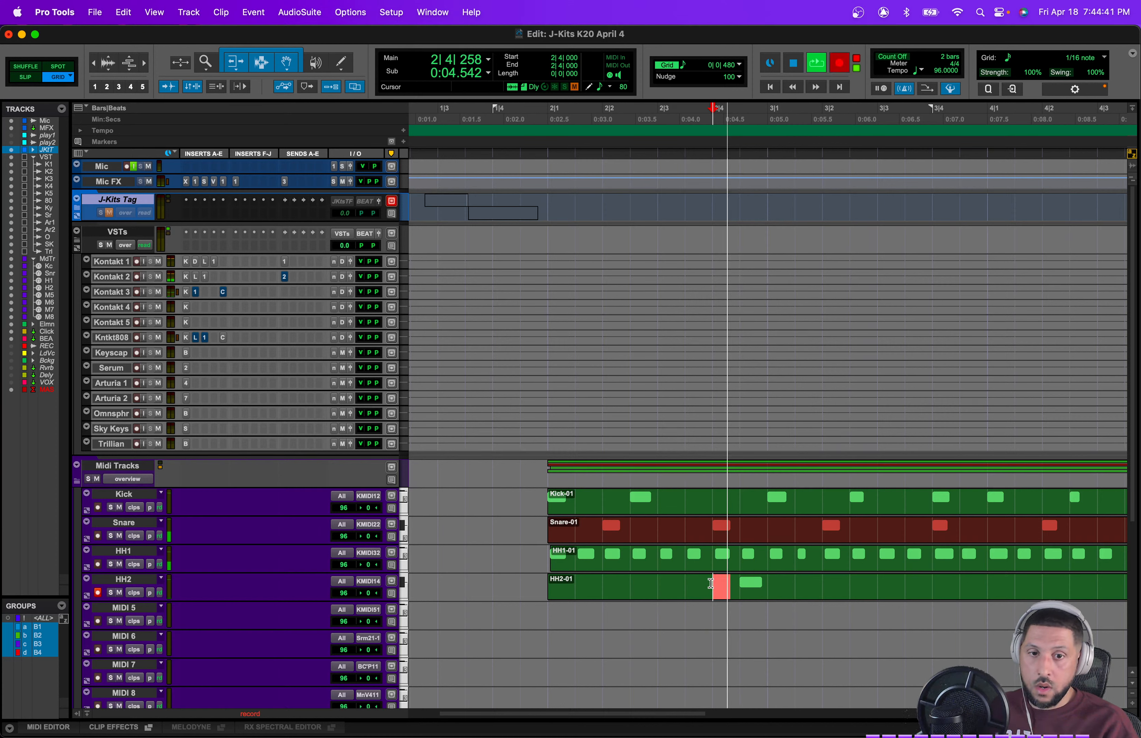
Step: Play back the beat to check the new HH2 kick note
key(space)
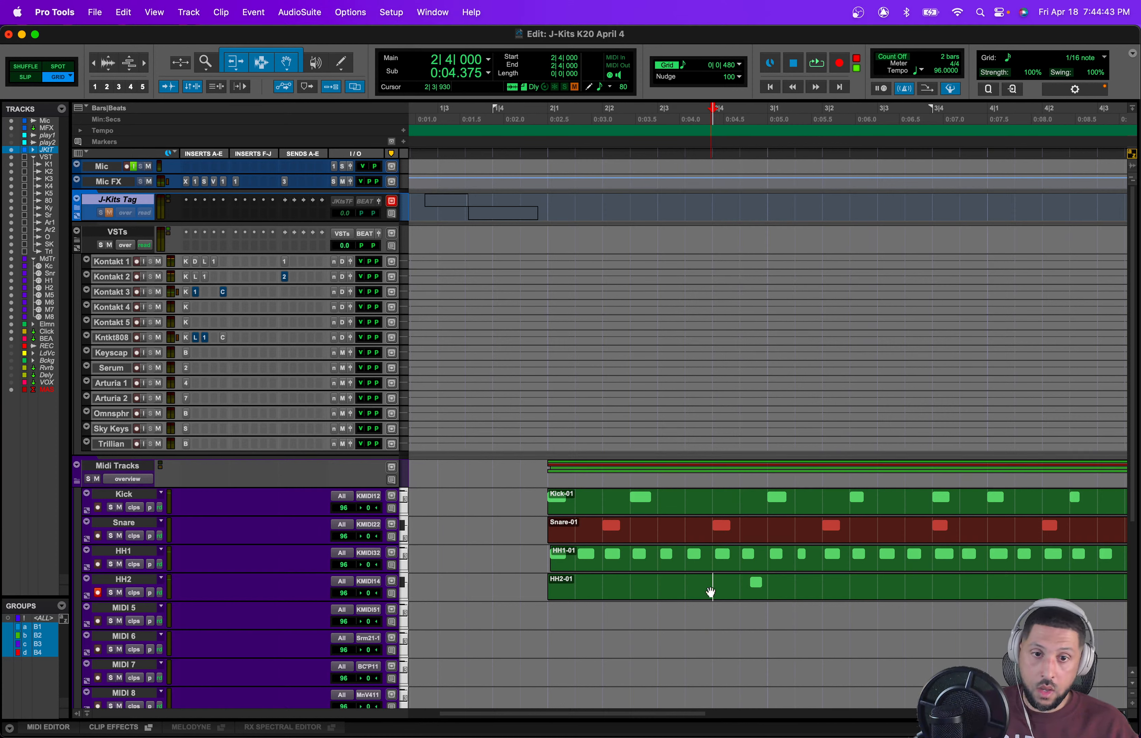
click(711, 591)
key(space)
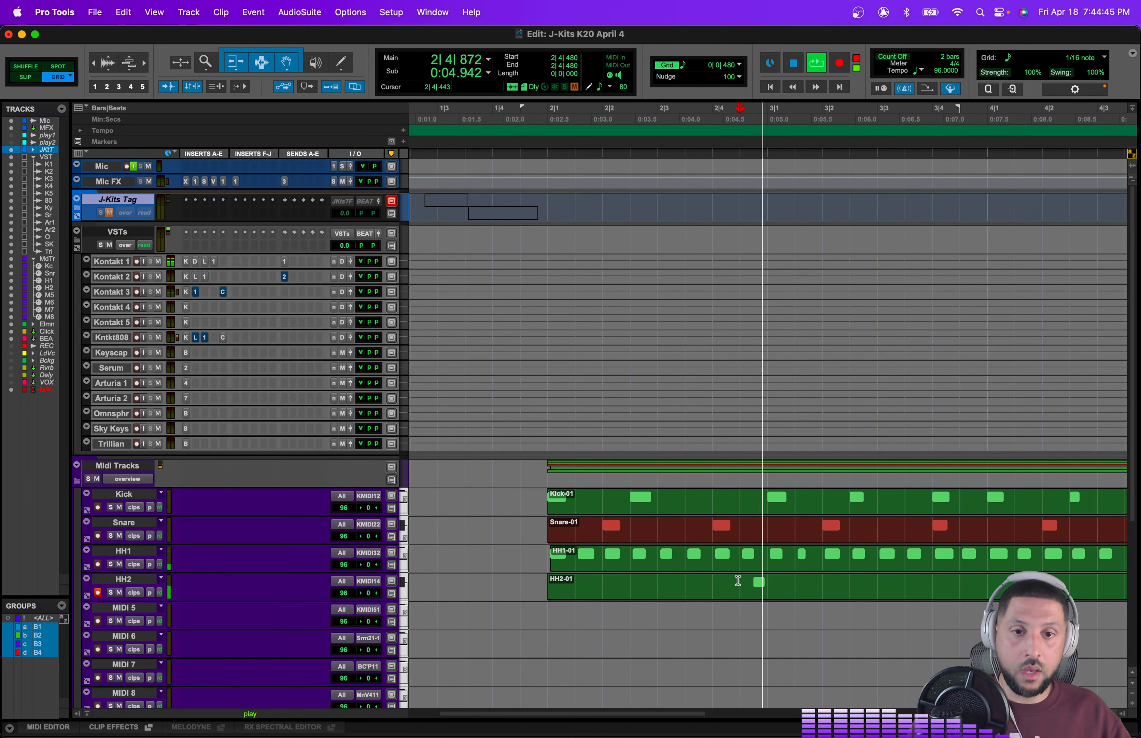
key(space)
click(747, 588)
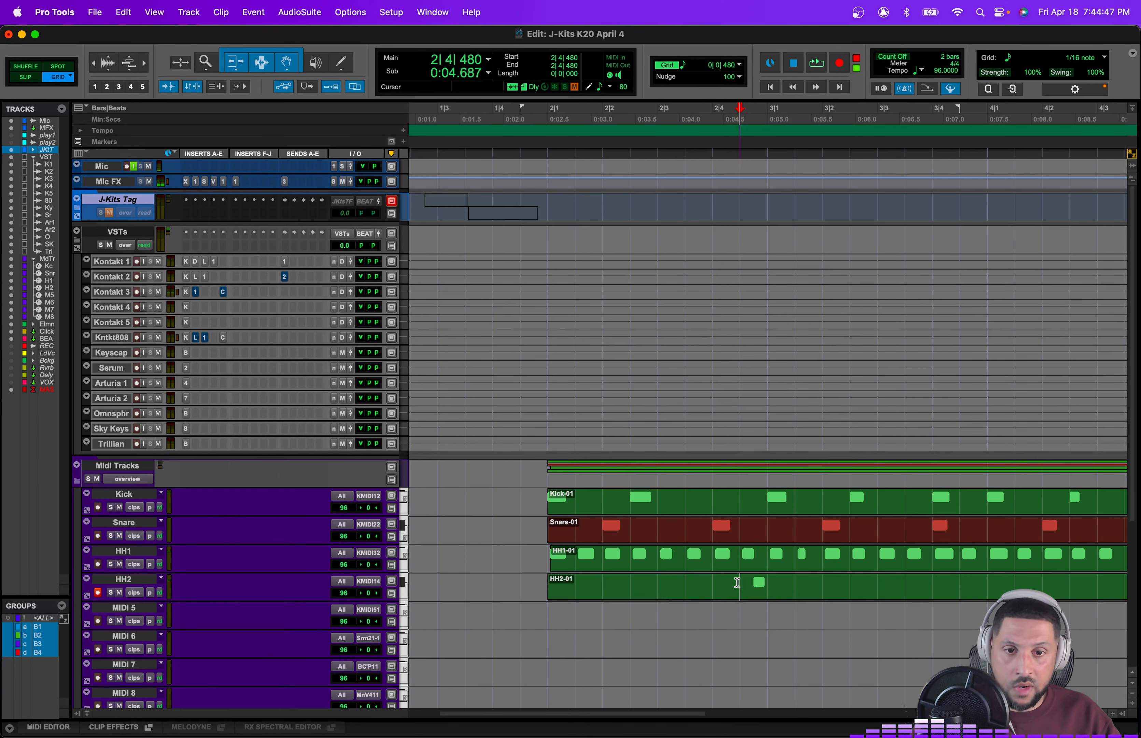
scroll(744, 587, right, 3)
scroll(452, 580, left, 1)
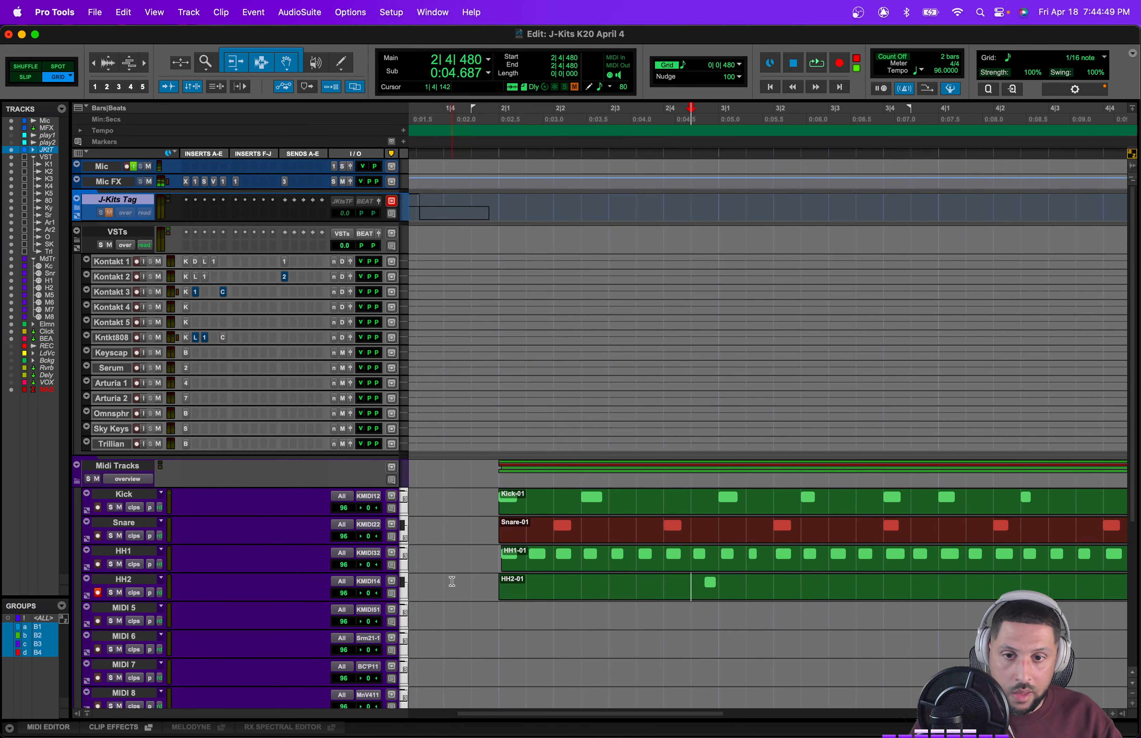
Step: Separate the new HH2 kick note into its own clip from 2|4|480 to 3|1|000
drag(491, 579, 710, 583)
key(space)
key(super+e)
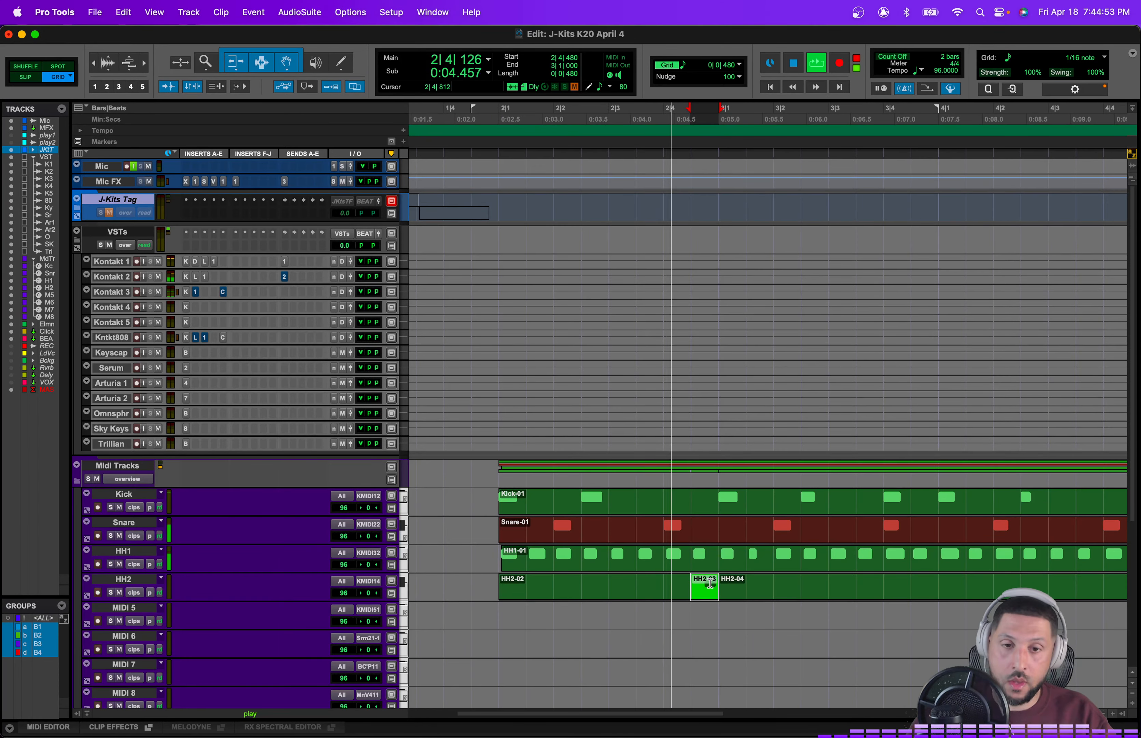
key(comma)
key(comma)
key(comma)
key(comma)
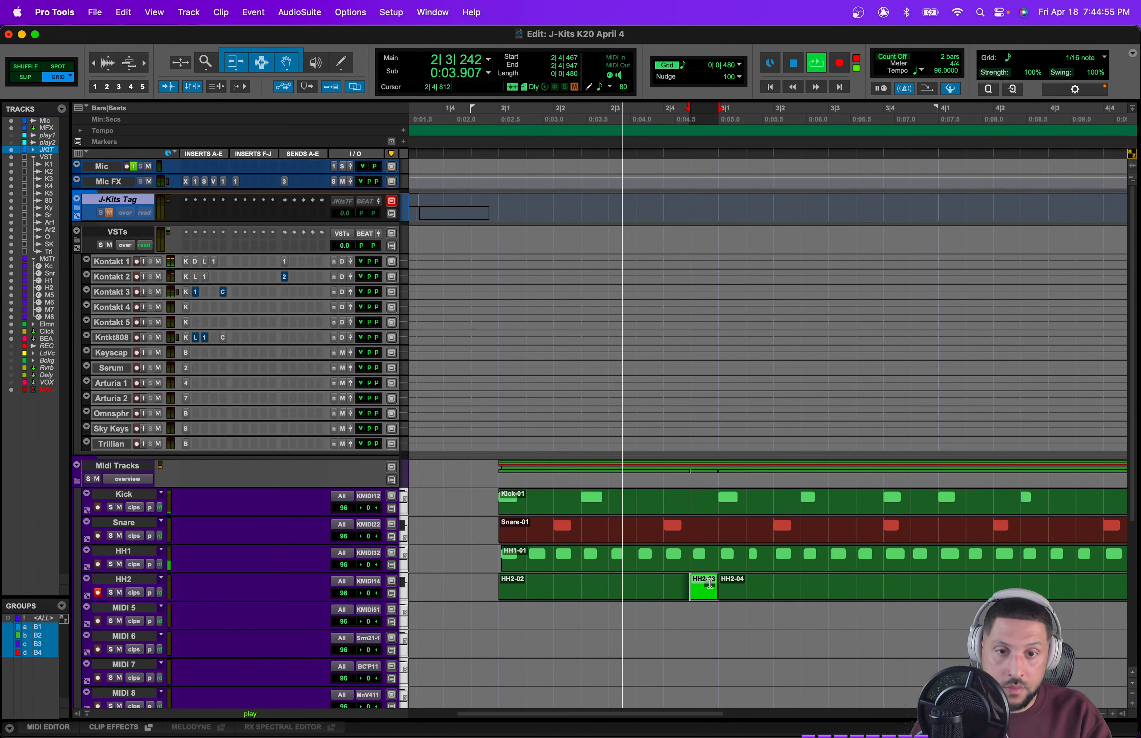
Step: Split the Snare clip at about 2|1|470
key(comma)
key(comma)
key(comma)
key(comma)
key(comma)
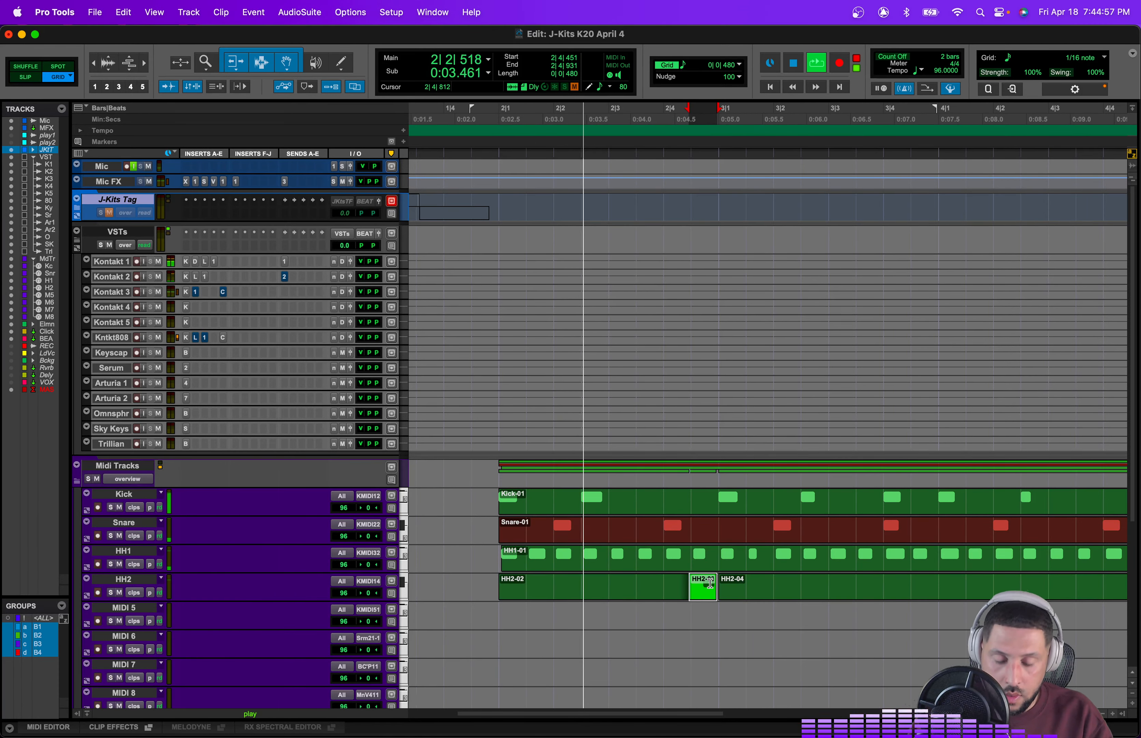
key(comma)
key(comma)
key(super+bracketright)
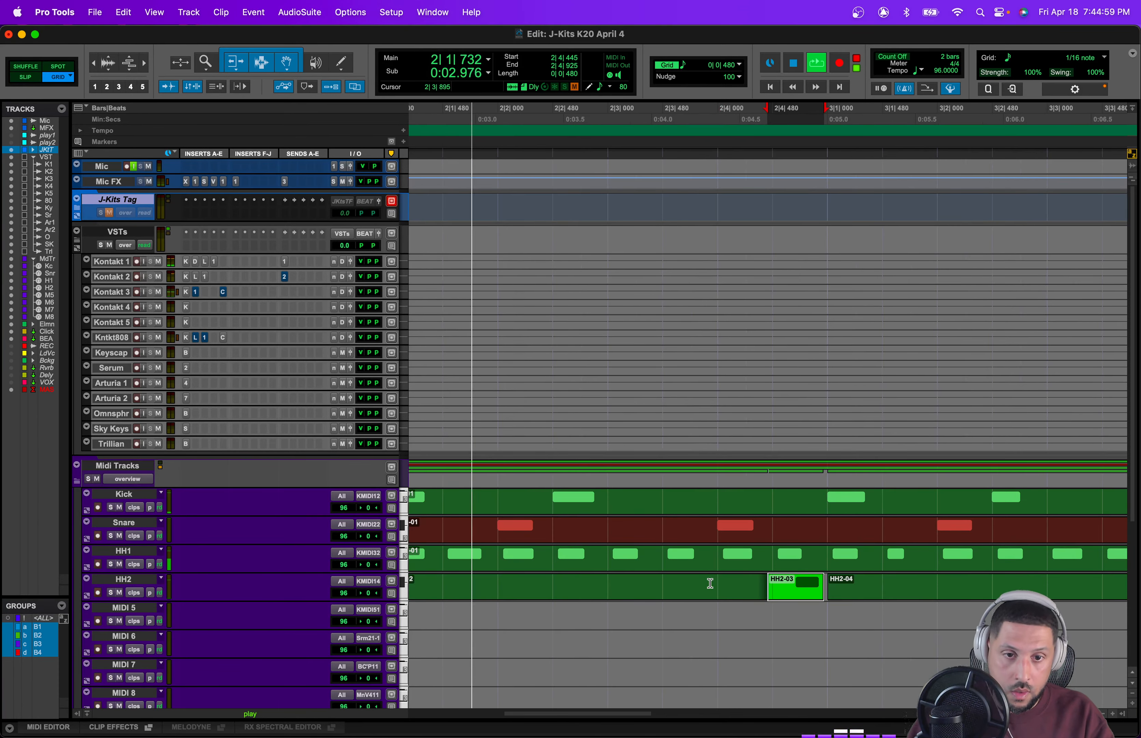
key(comma)
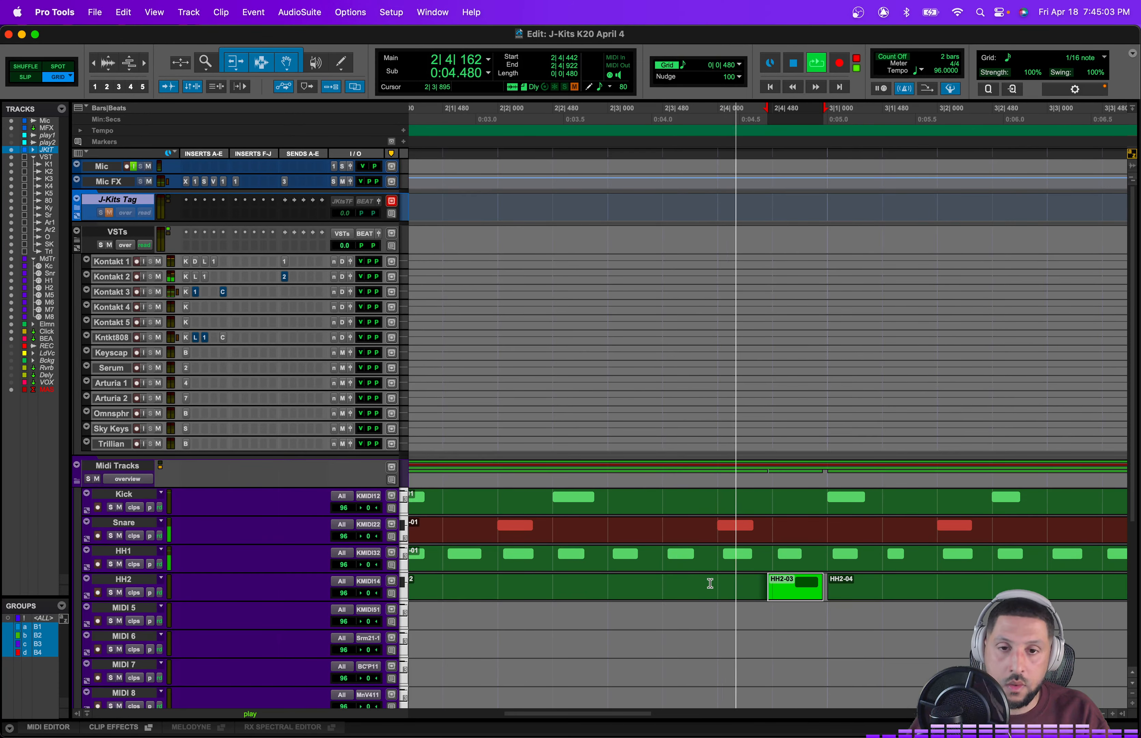
click(708, 569)
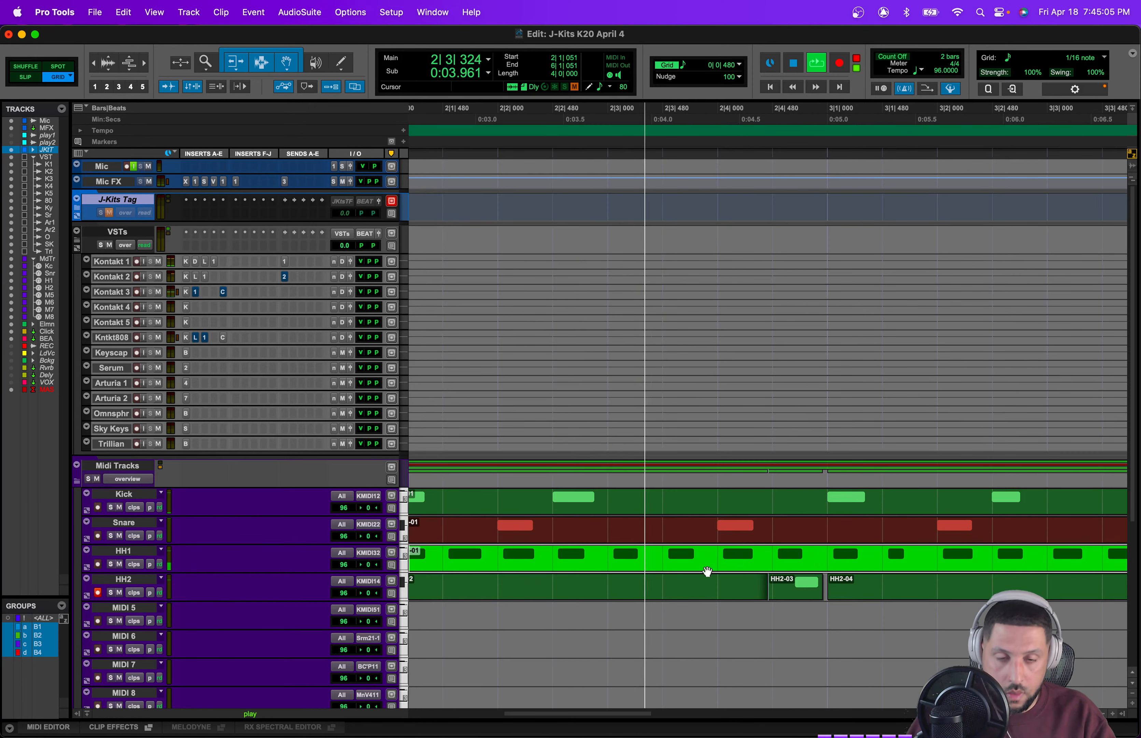
click(682, 532)
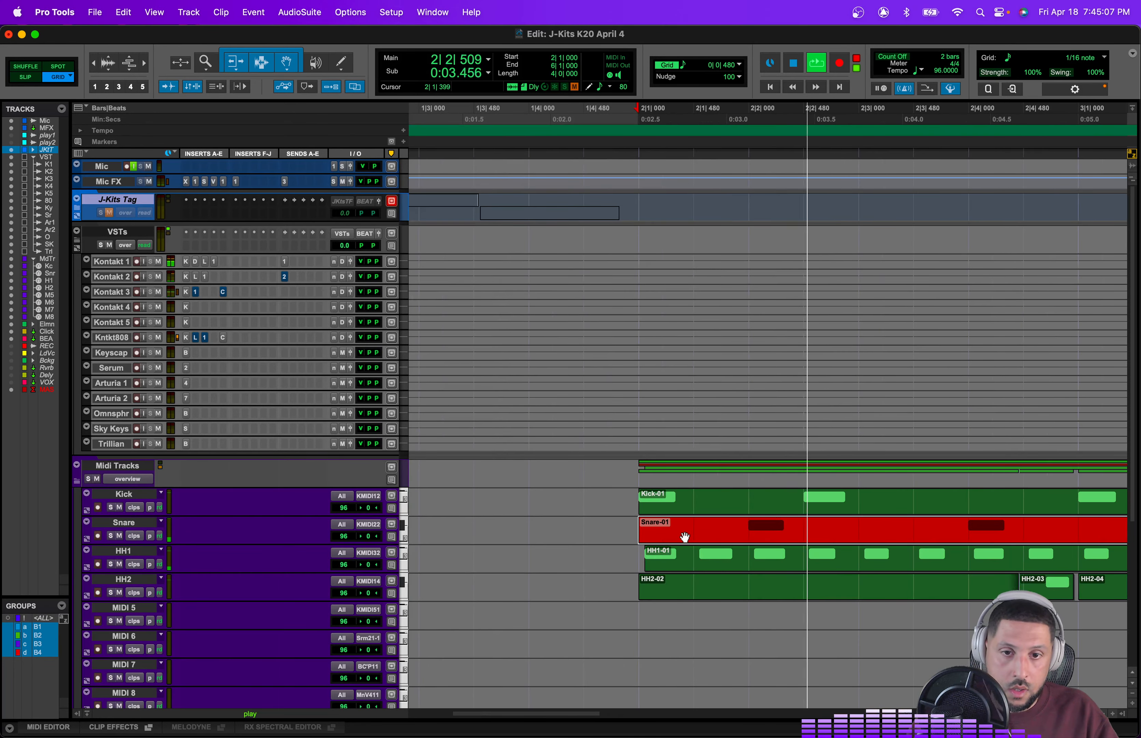
shift+click(700, 525)
key(b)
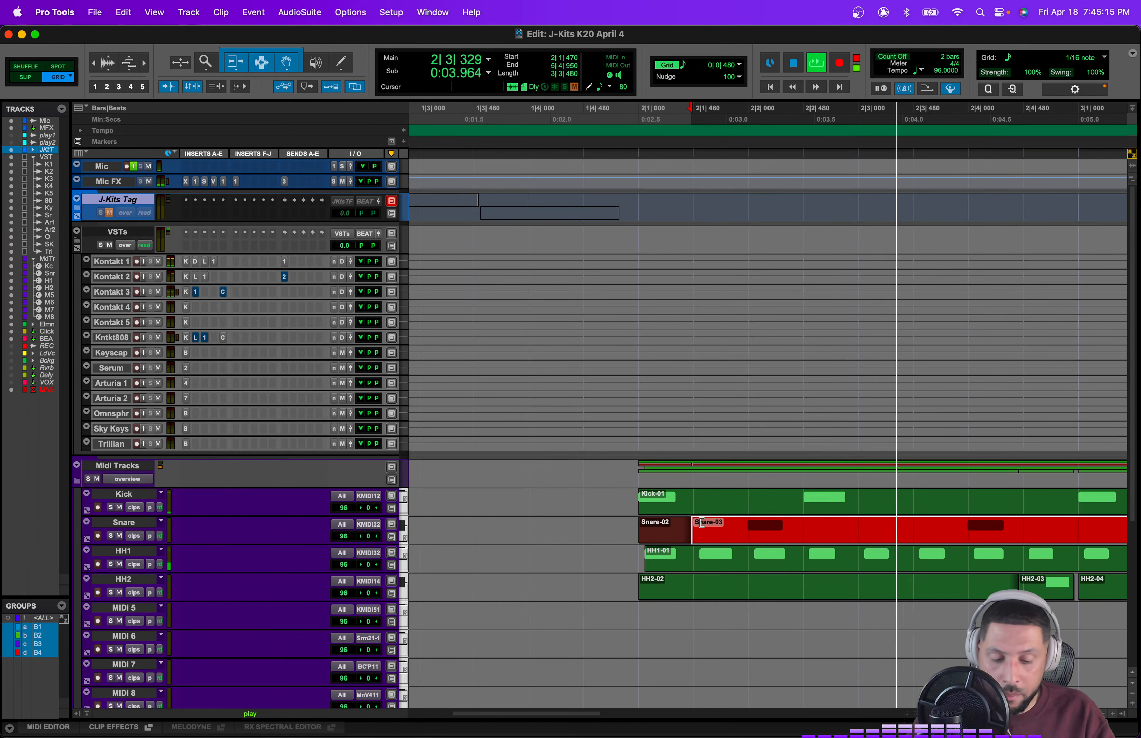
Step: Delete the HH2-02 and HH2-04 clips around the separated kick note on the HH2 track
key(r)
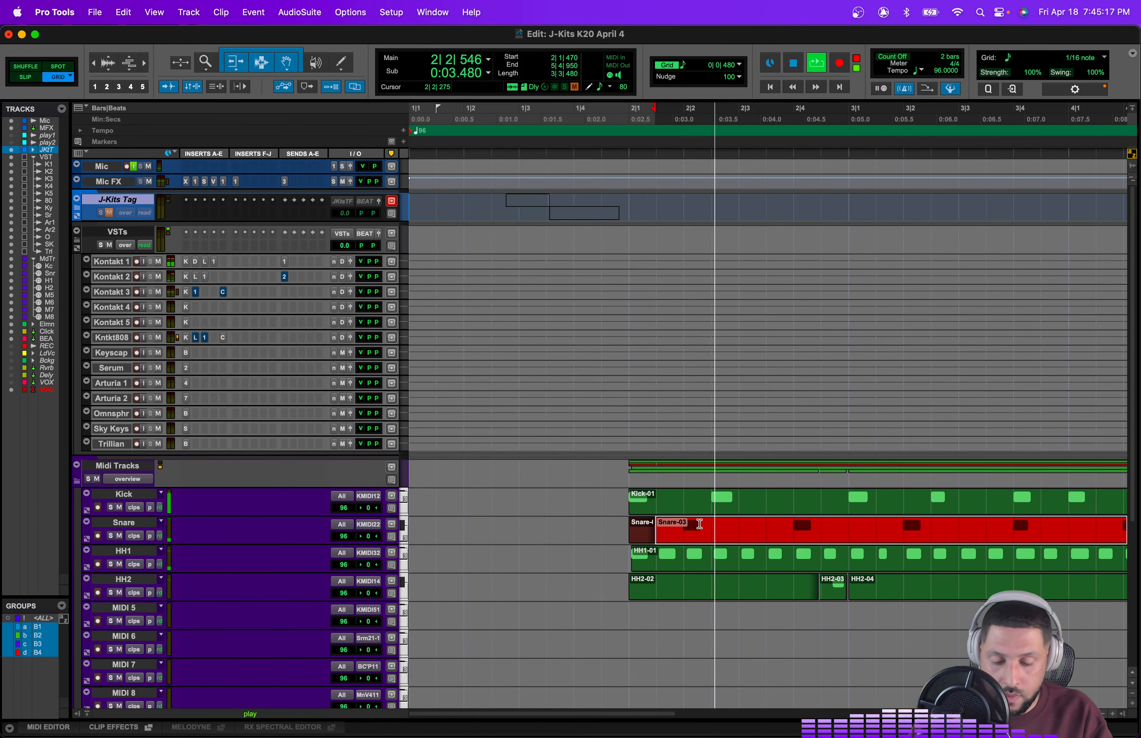
key(r)
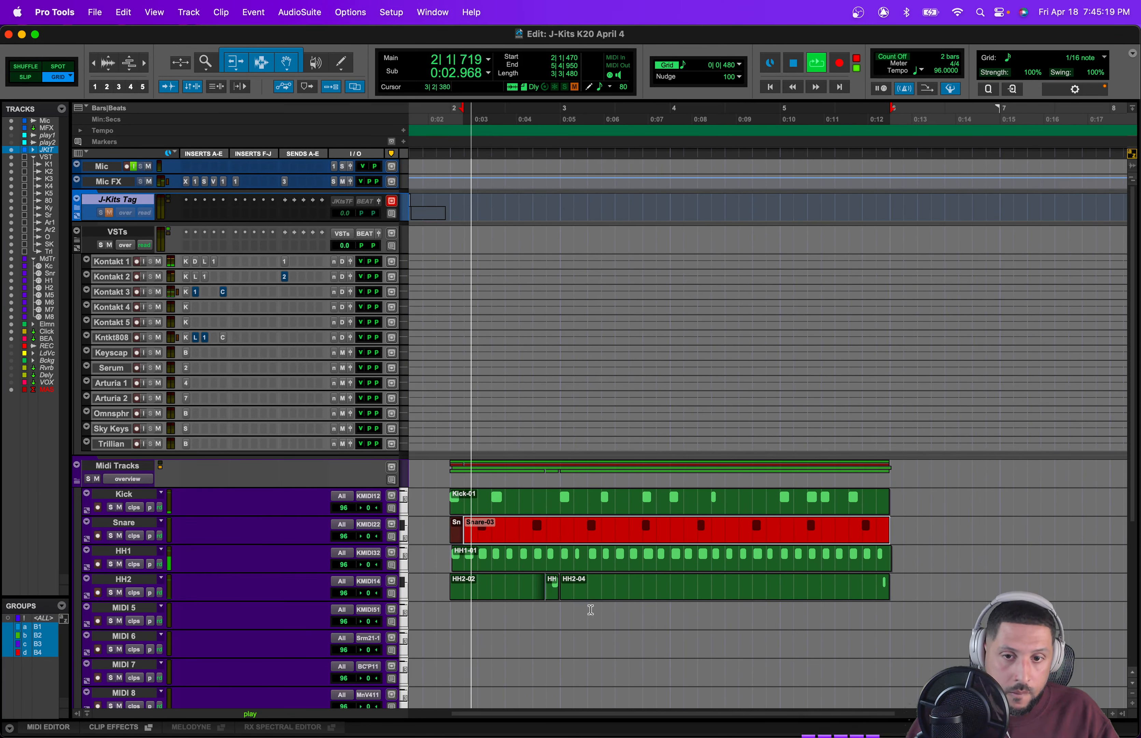
key(space)
click(531, 595)
key(Delete)
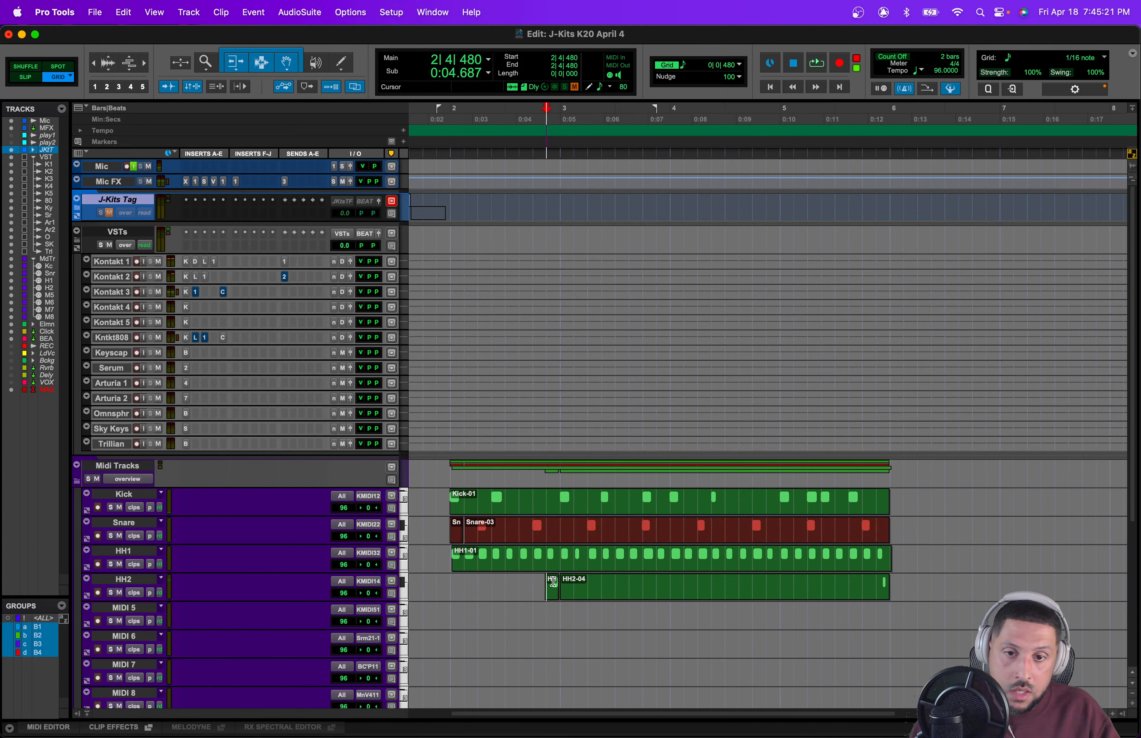
click(553, 581)
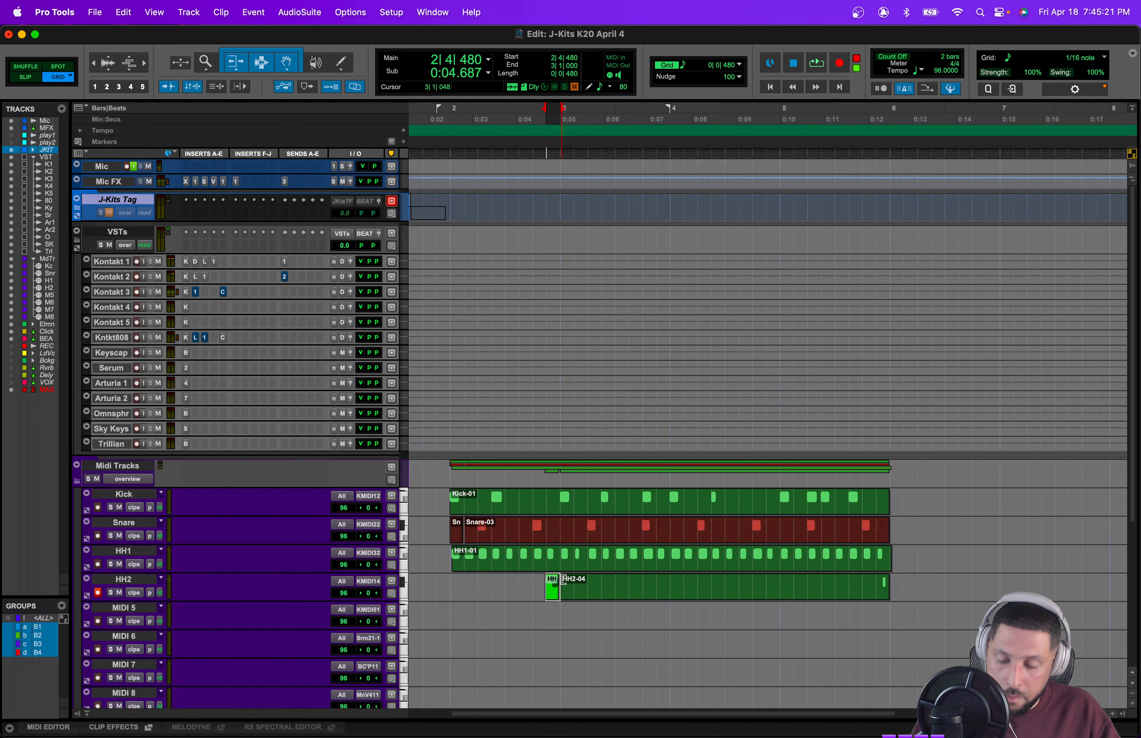
click(875, 582)
click(864, 596)
key(Delete)
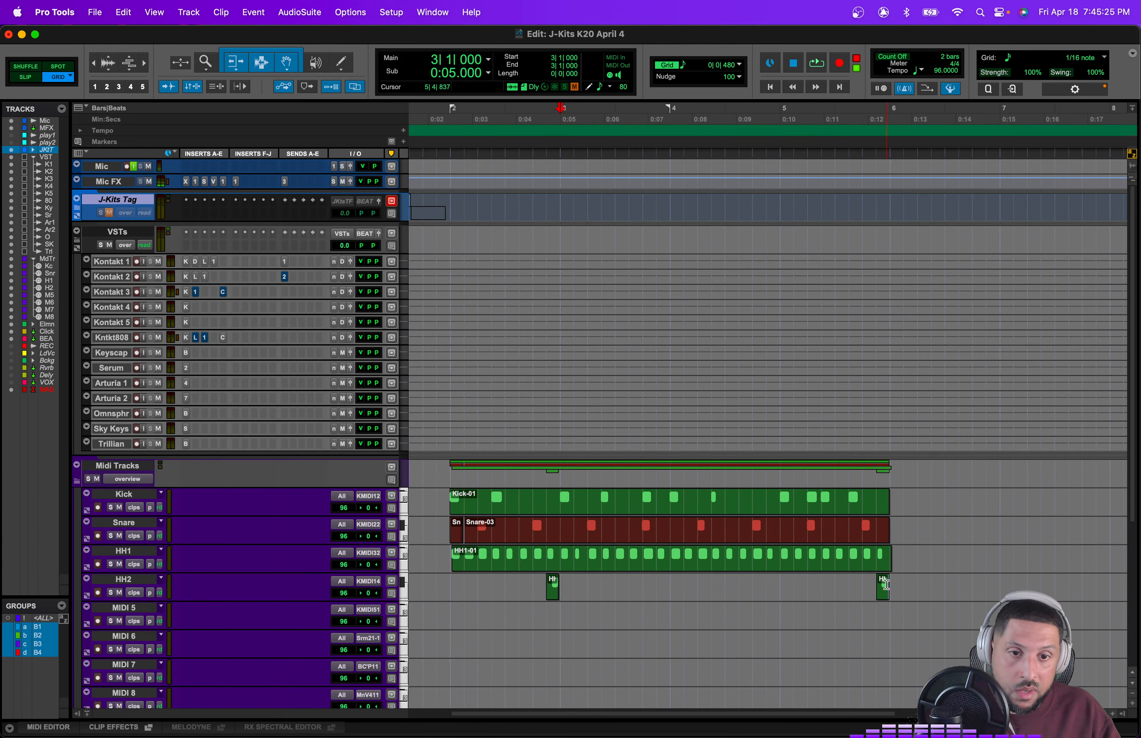
Step: Select bars 2 to 6 and play back the beat
drag(890, 597, 456, 562)
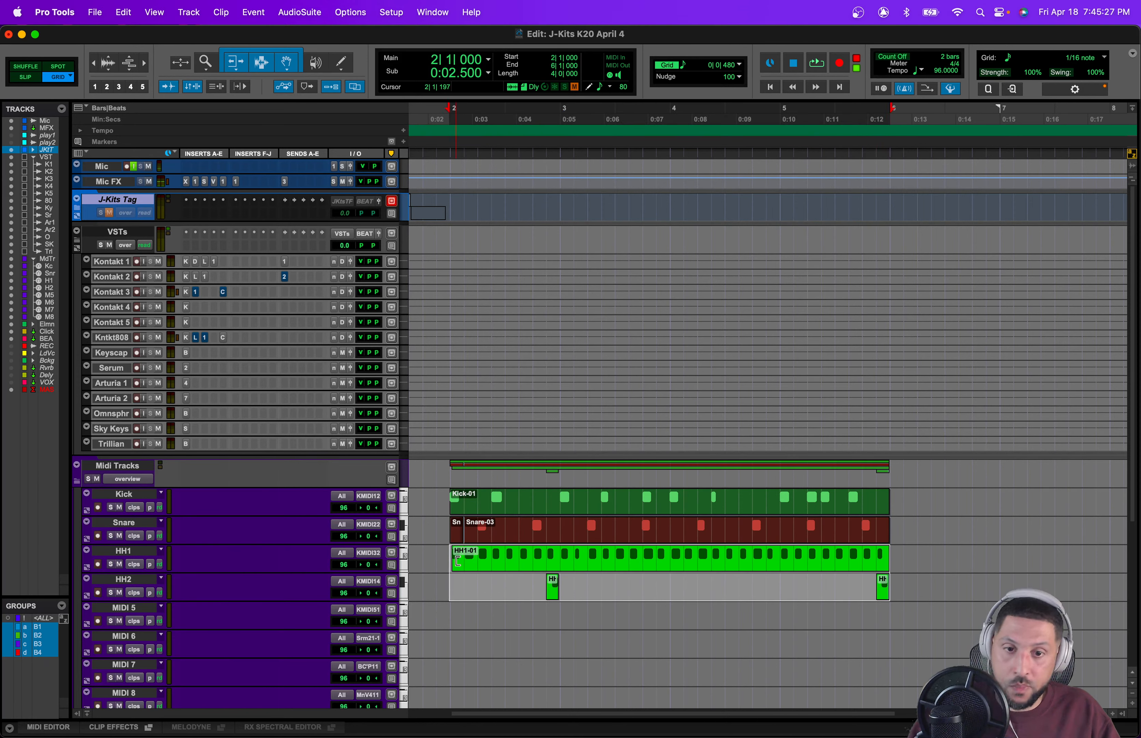
key(space)
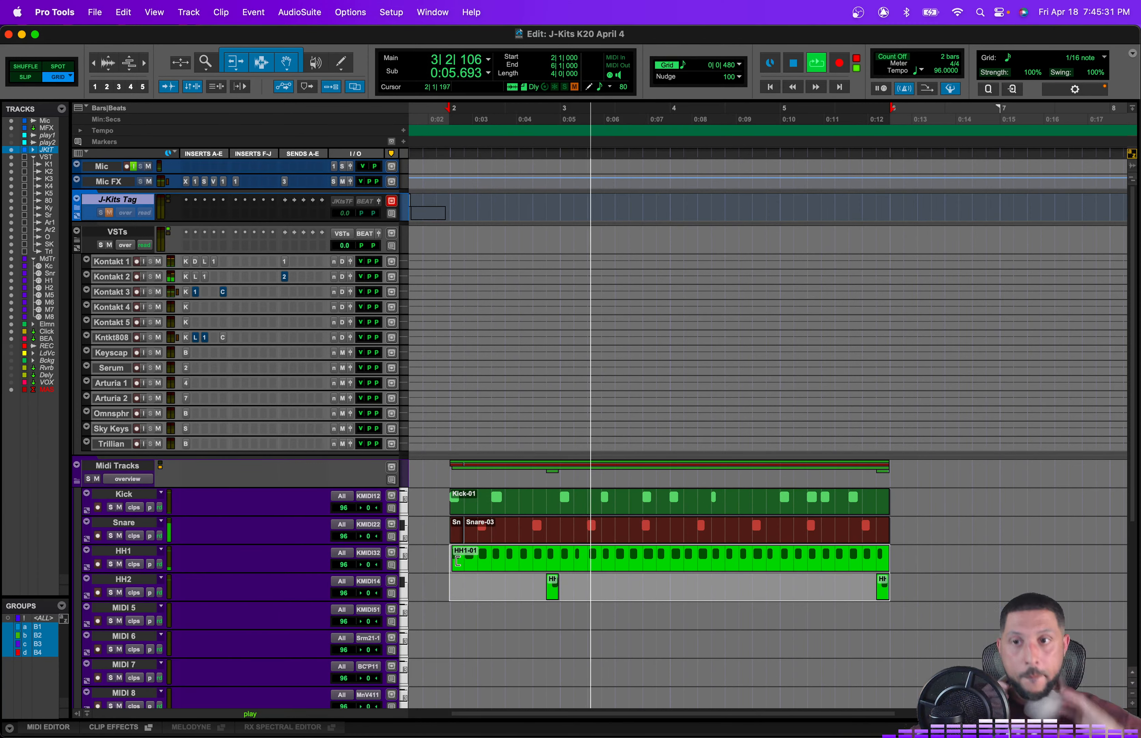
click(132, 167)
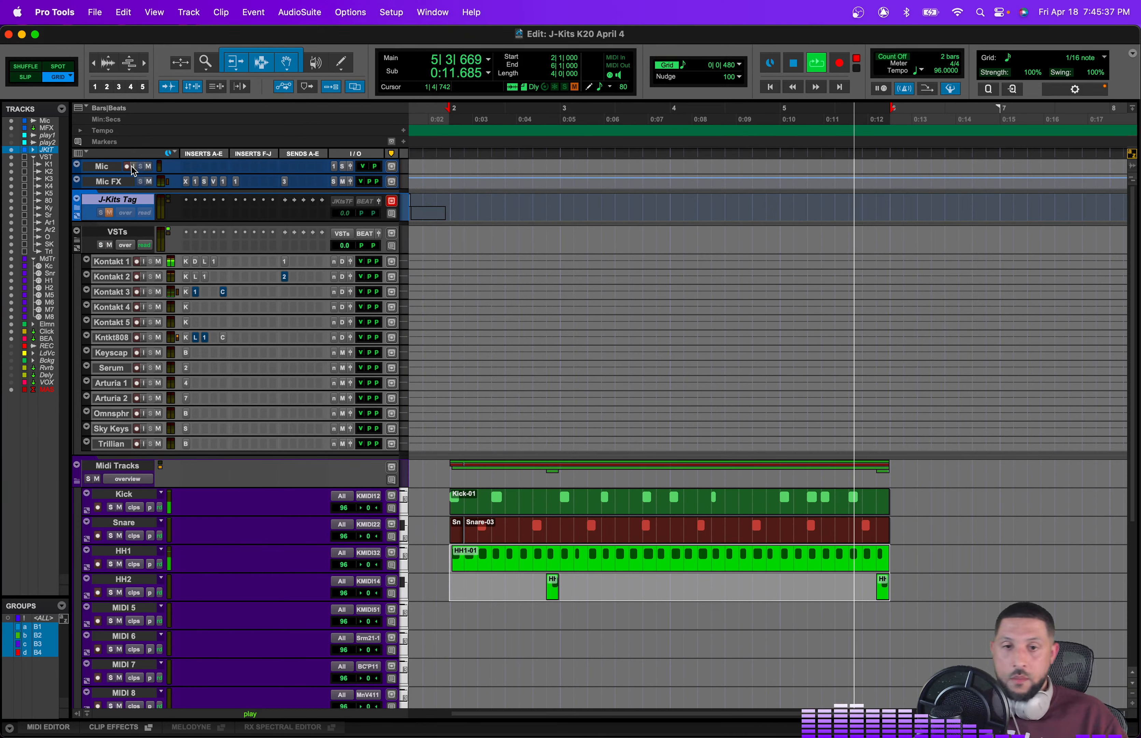
click(360, 276)
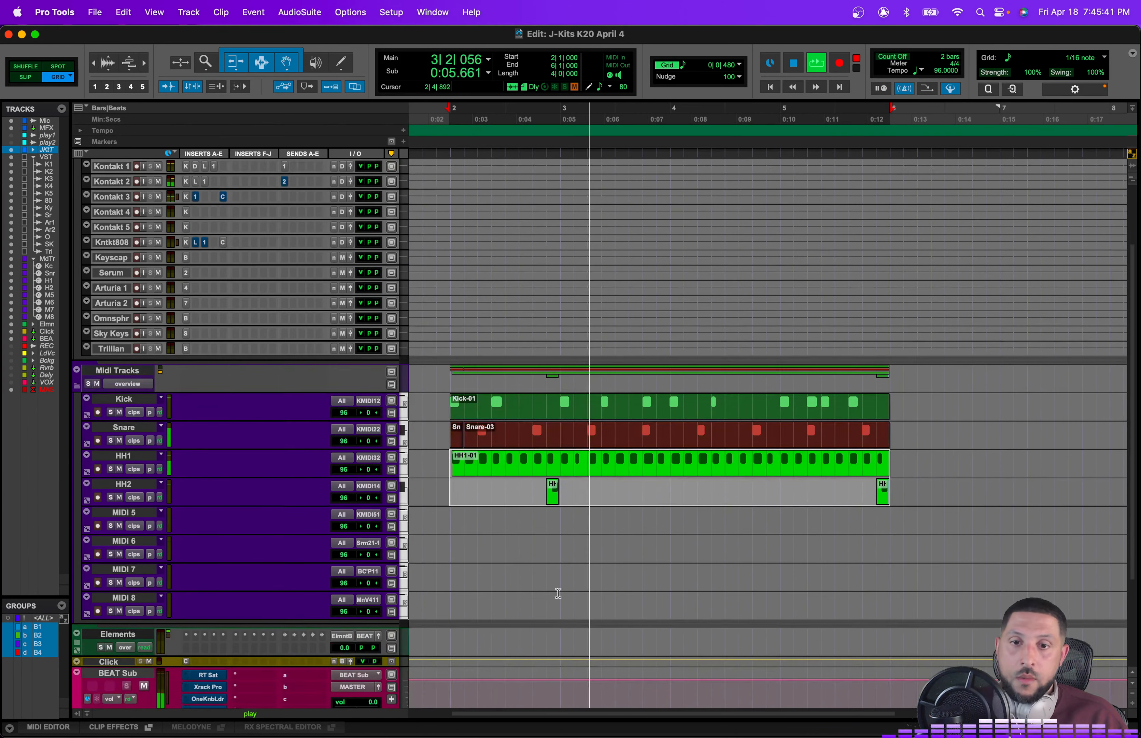
scroll(558, 593, down, 4)
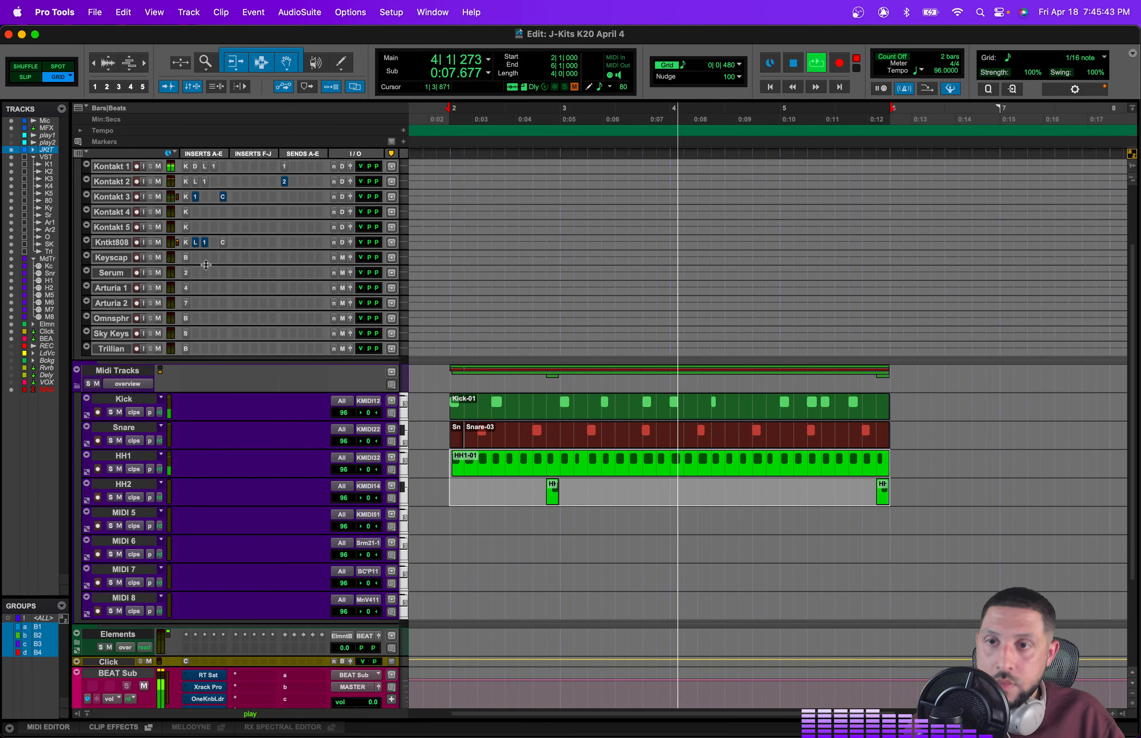
scroll(139, 175, up, 4)
key(space)
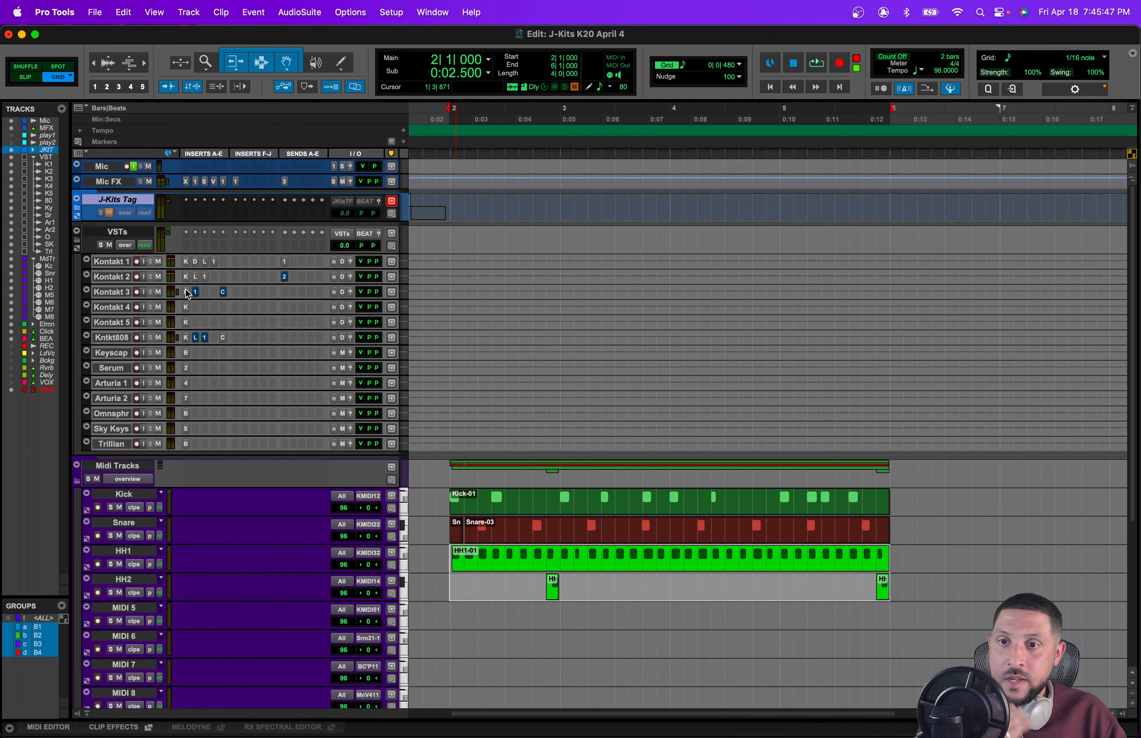
Step: Record-enable the MIDI 5 track and route its output to Kontakt 3, Kontakt MIDI In 3, channel 1
click(98, 620)
click(369, 610)
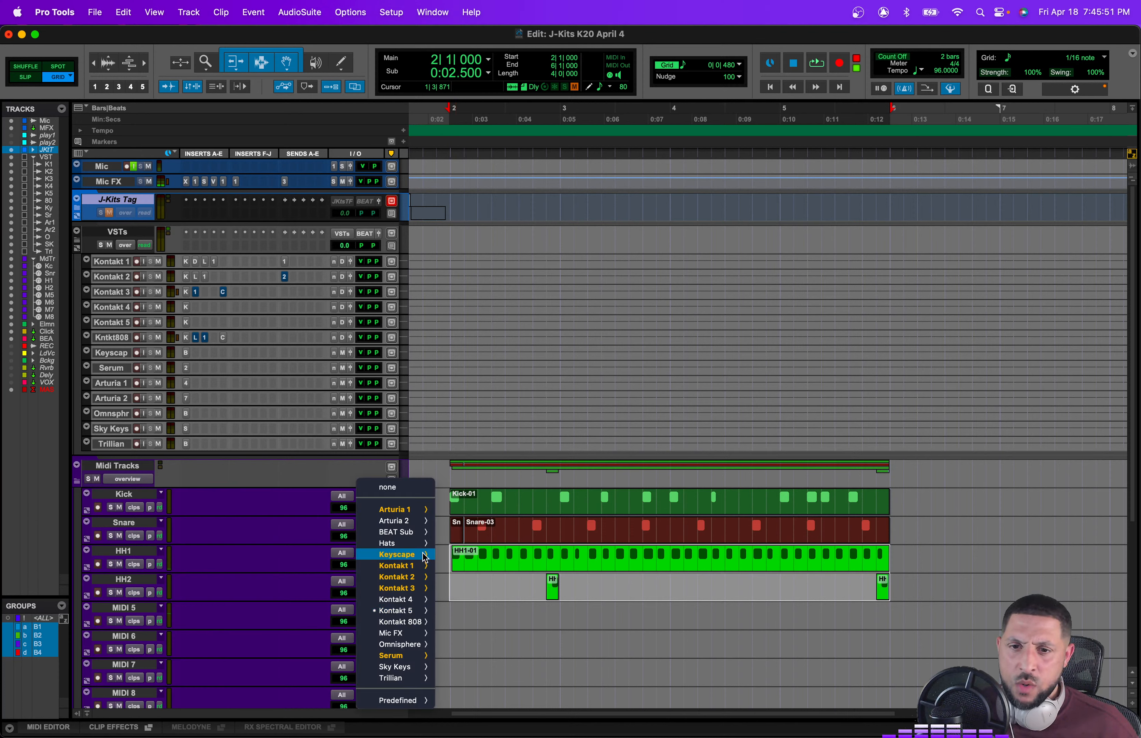
mouse_move(418, 589)
mouse_move(639, 605)
mouse_move(726, 605)
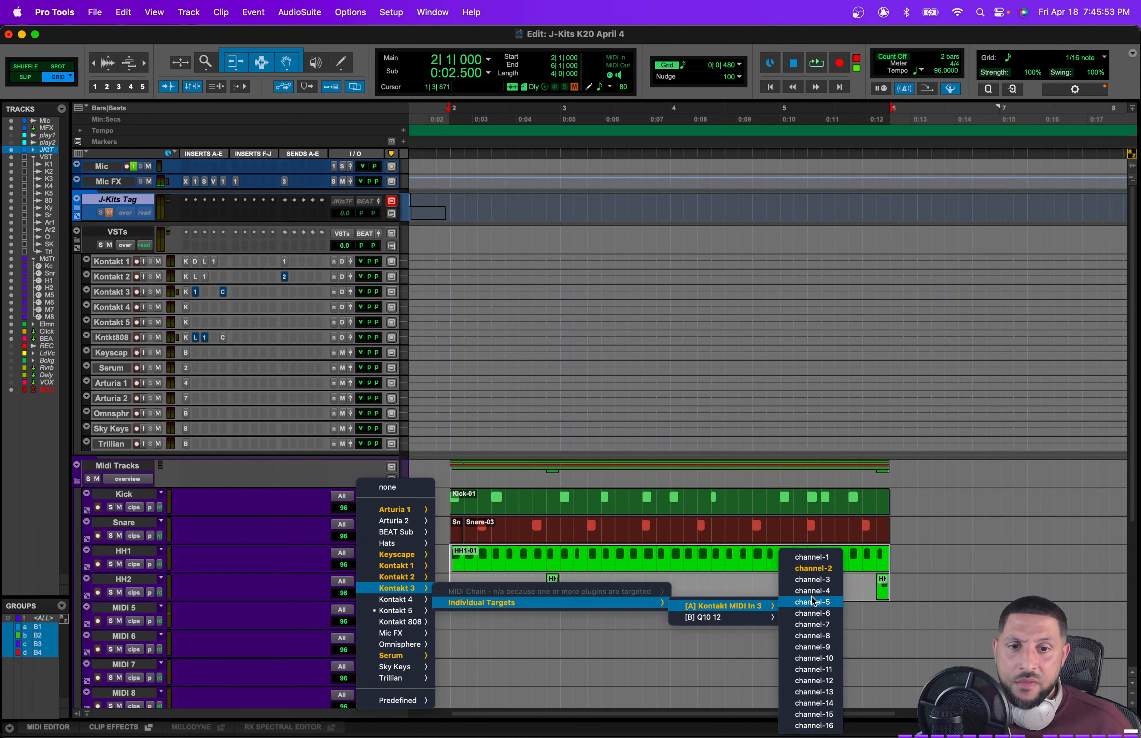
click(810, 557)
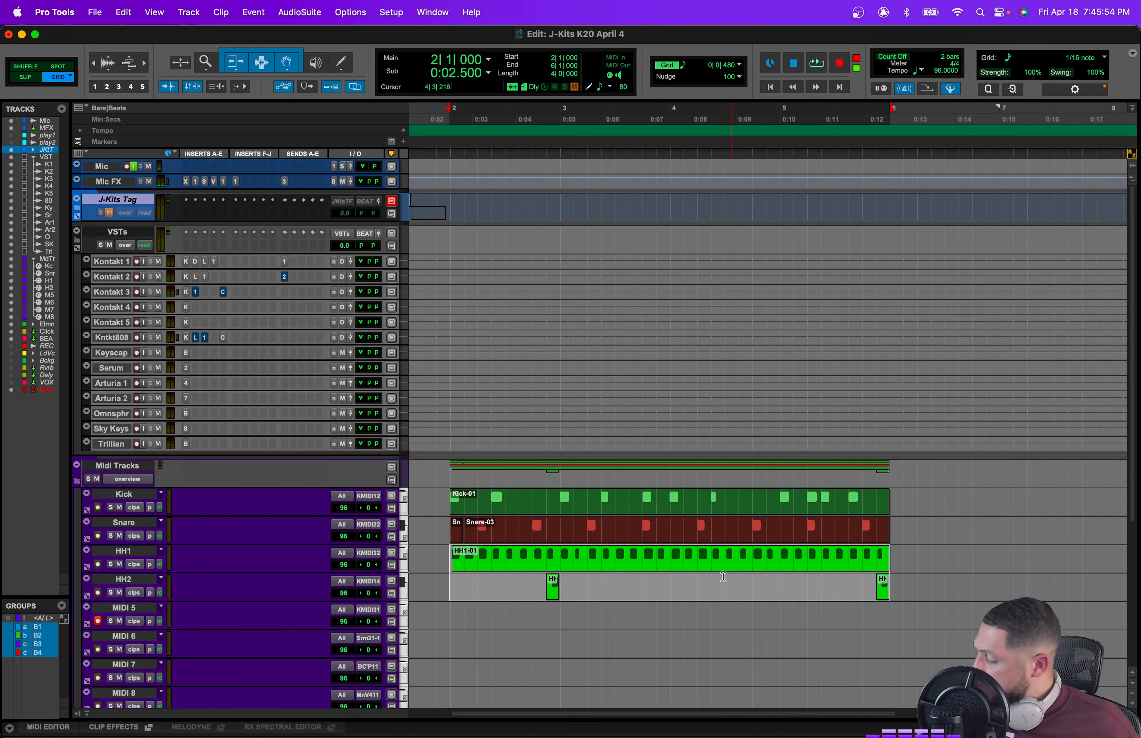
Step: Reassign the MIDI 5 output to Kontakt MIDI In 3, channel 3
click(375, 618)
mouse_move(373, 611)
mouse_move(677, 625)
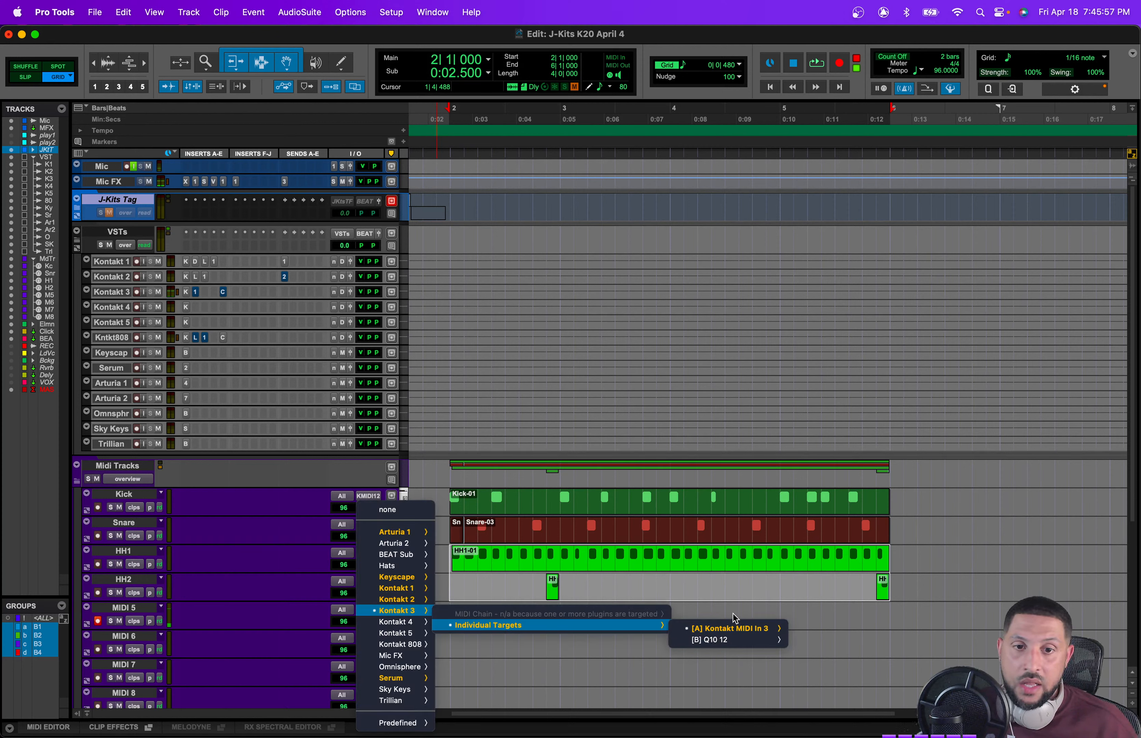
mouse_move(734, 627)
click(817, 579)
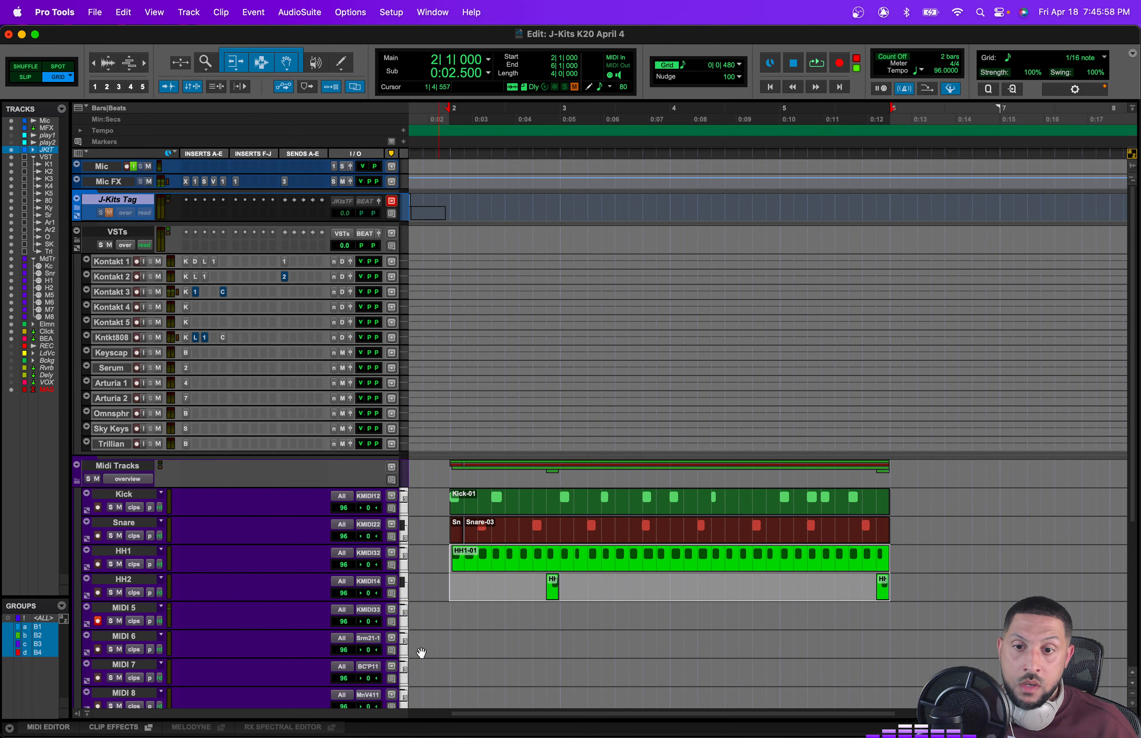
click(374, 609)
click(211, 272)
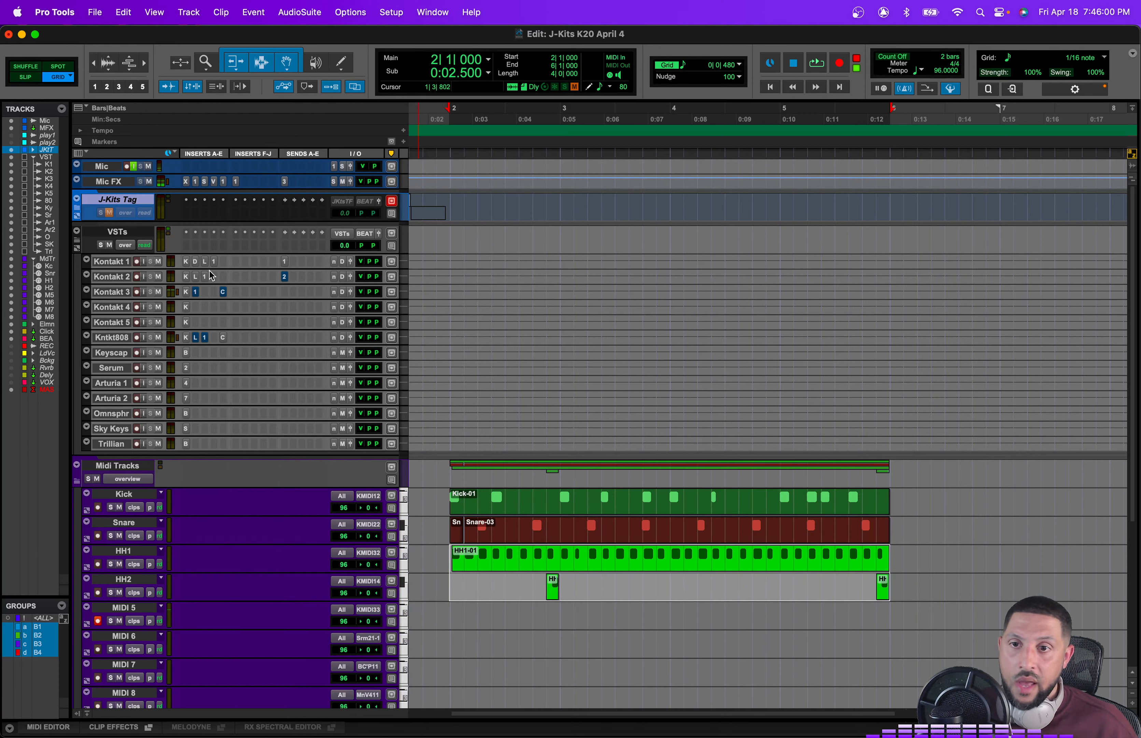
Step: Open the Kontakt 3 instrument and audition samples in the JKits_Kicks_electronic folder
click(188, 293)
click(473, 350)
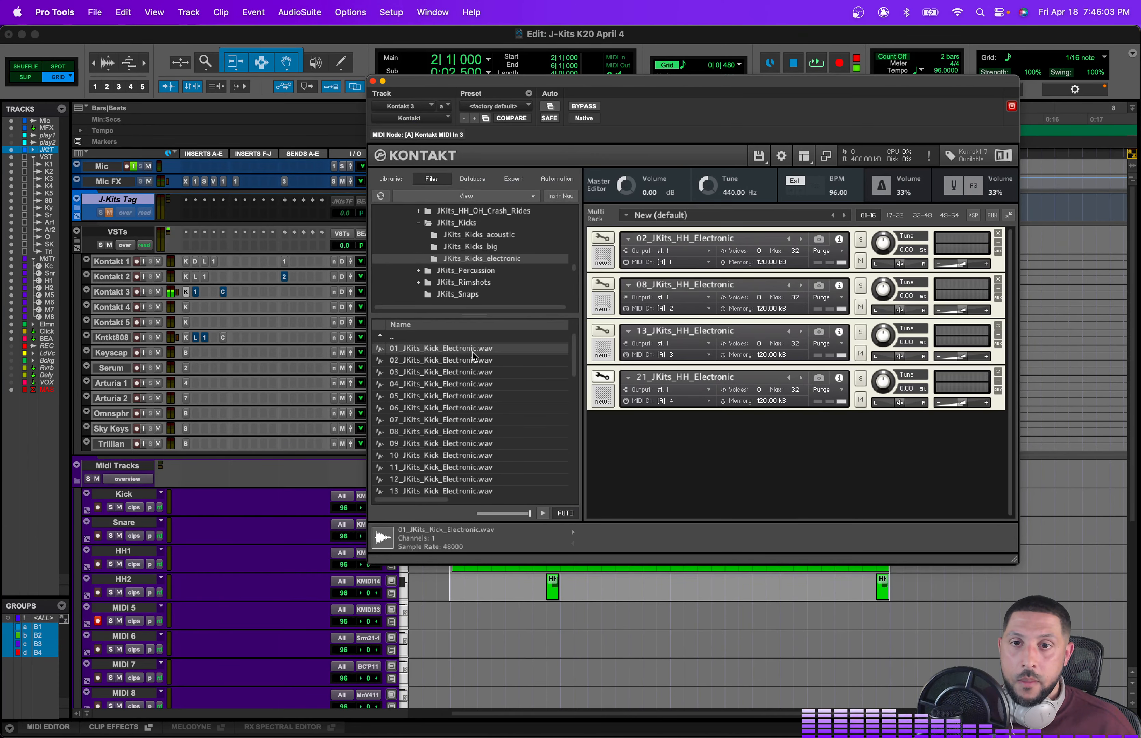
click(475, 366)
scroll(483, 236, up, 3)
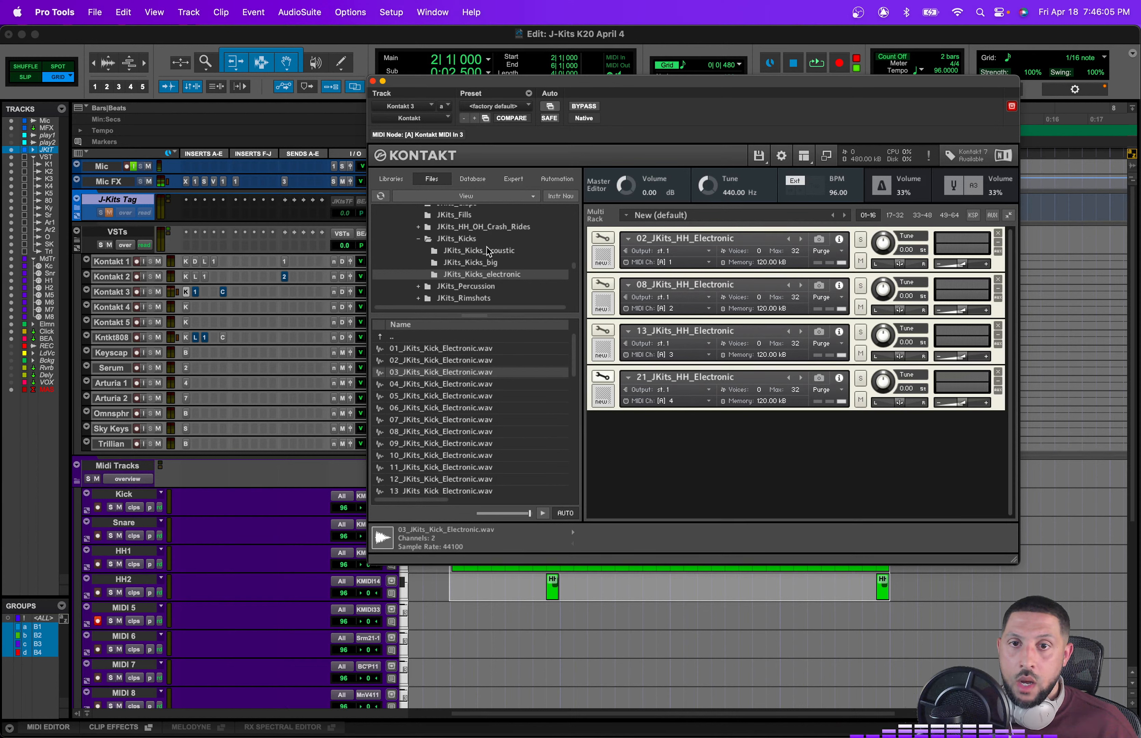
scroll(508, 262, down, 10)
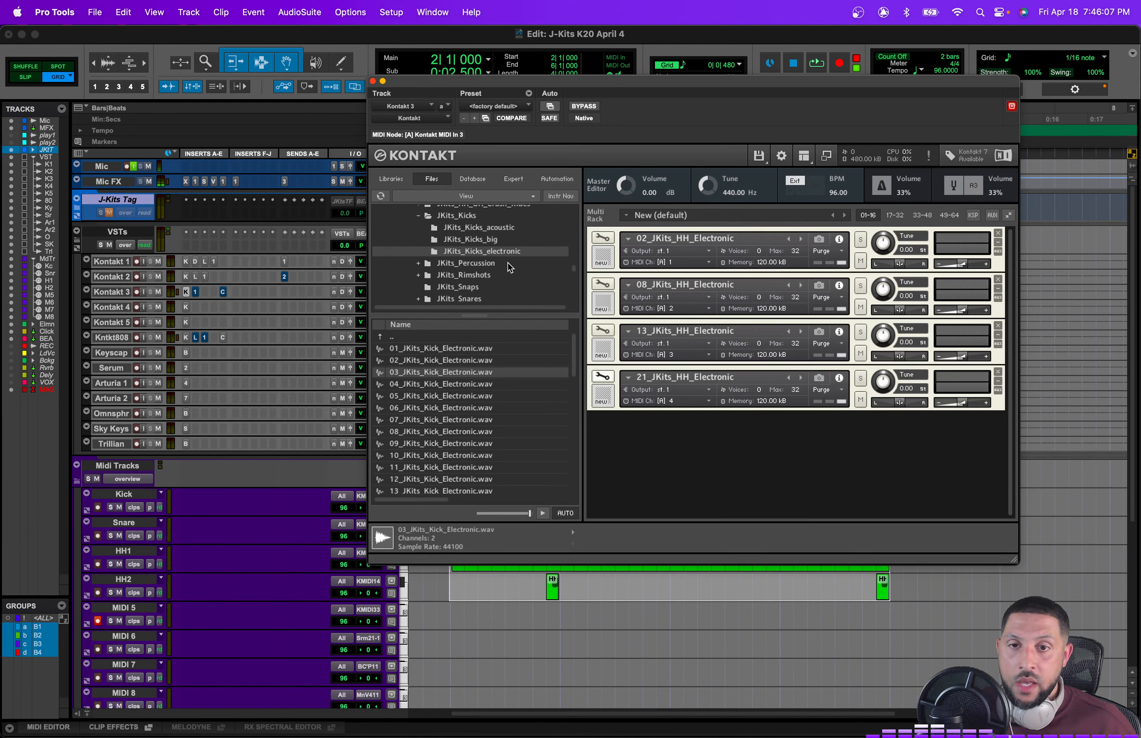
scroll(509, 264, up, 10)
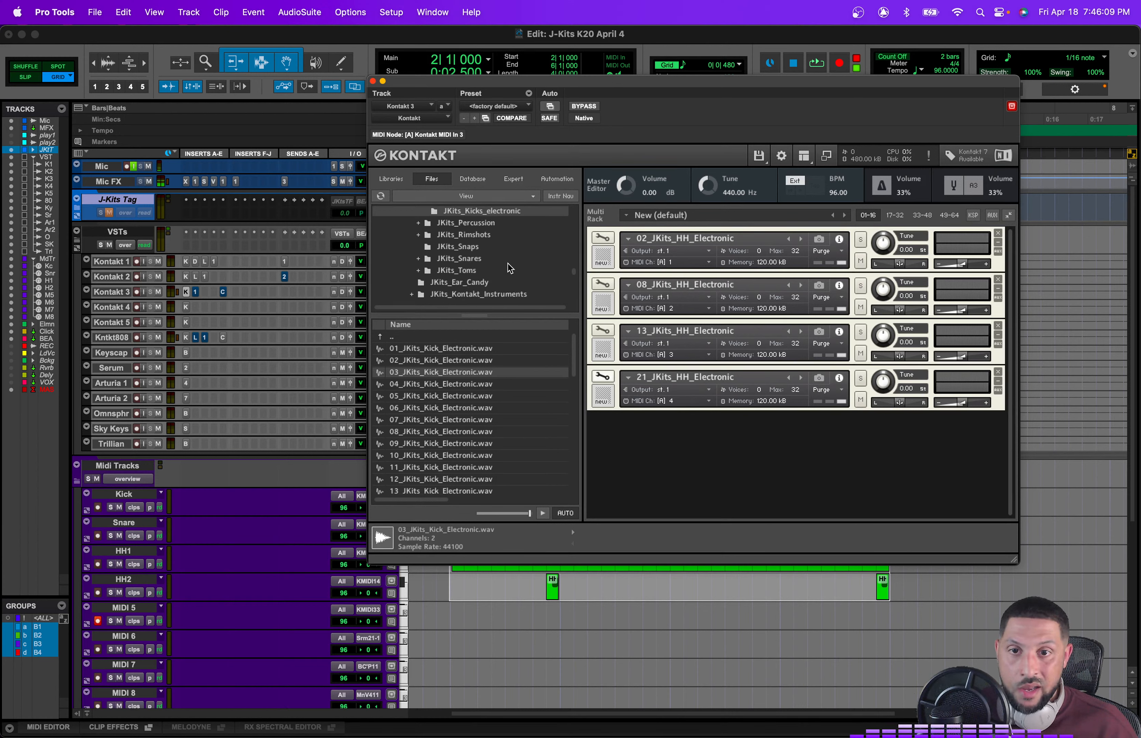
scroll(507, 263, up, 3)
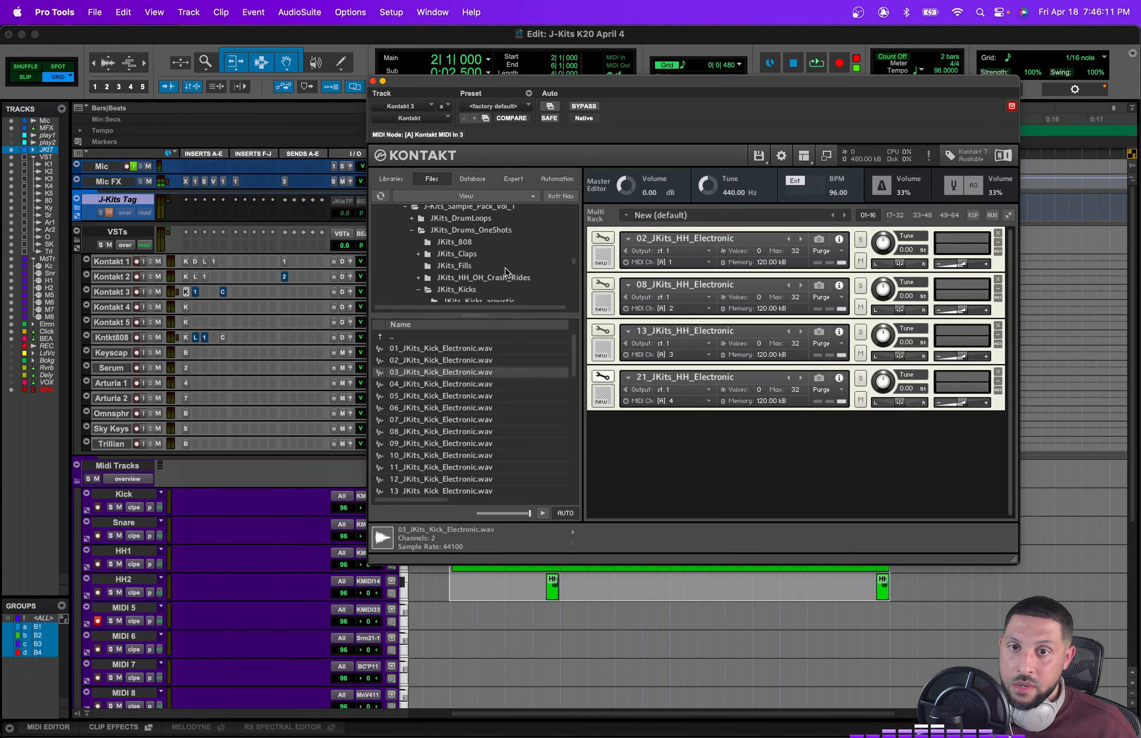
Step: Load 01_JKits_HH_Electronic.wav from the JKits_HH_electronic folder into Kontakt 3 as a new instrument
click(503, 265)
click(509, 279)
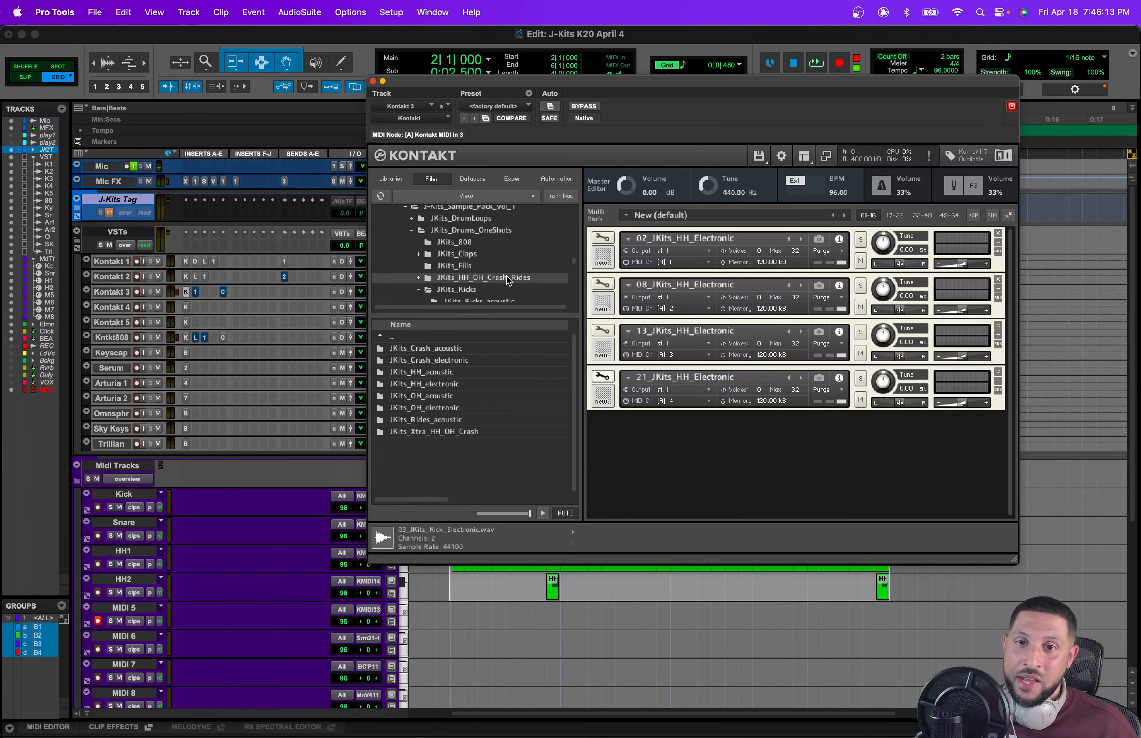
double_click(457, 384)
click(463, 349)
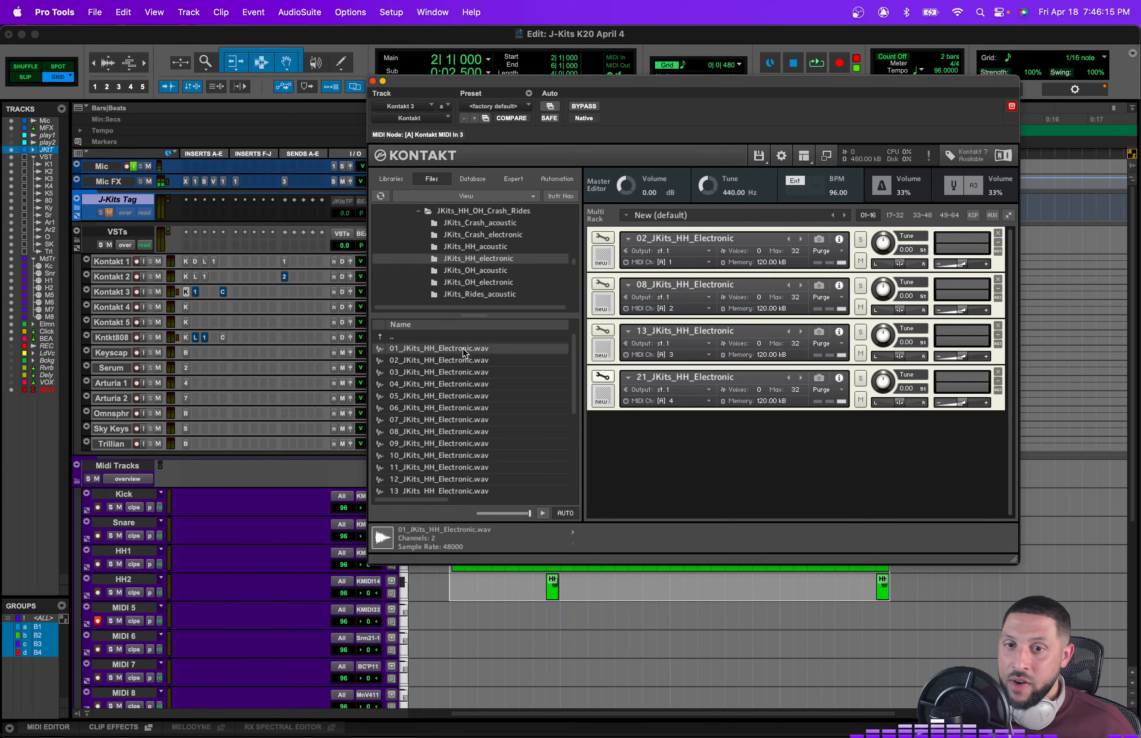
click(463, 367)
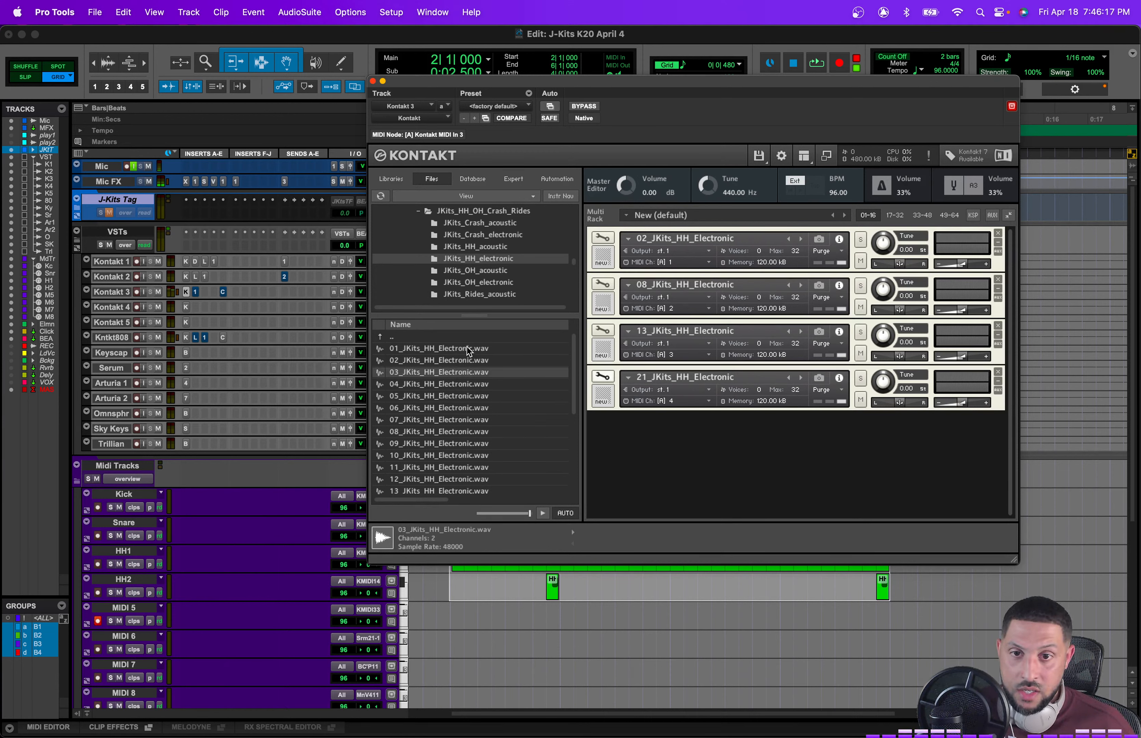
double_click(469, 351)
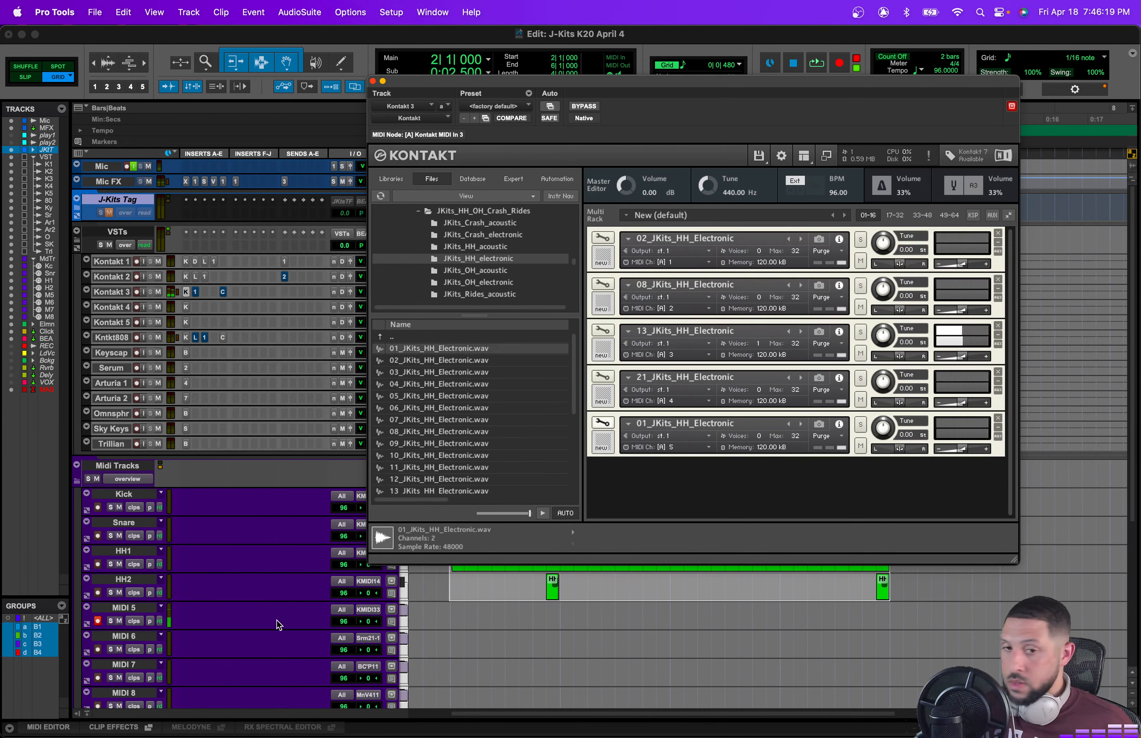
Step: Set the MIDI 5 output to Kontakt MIDI In 3, channel 5
click(374, 615)
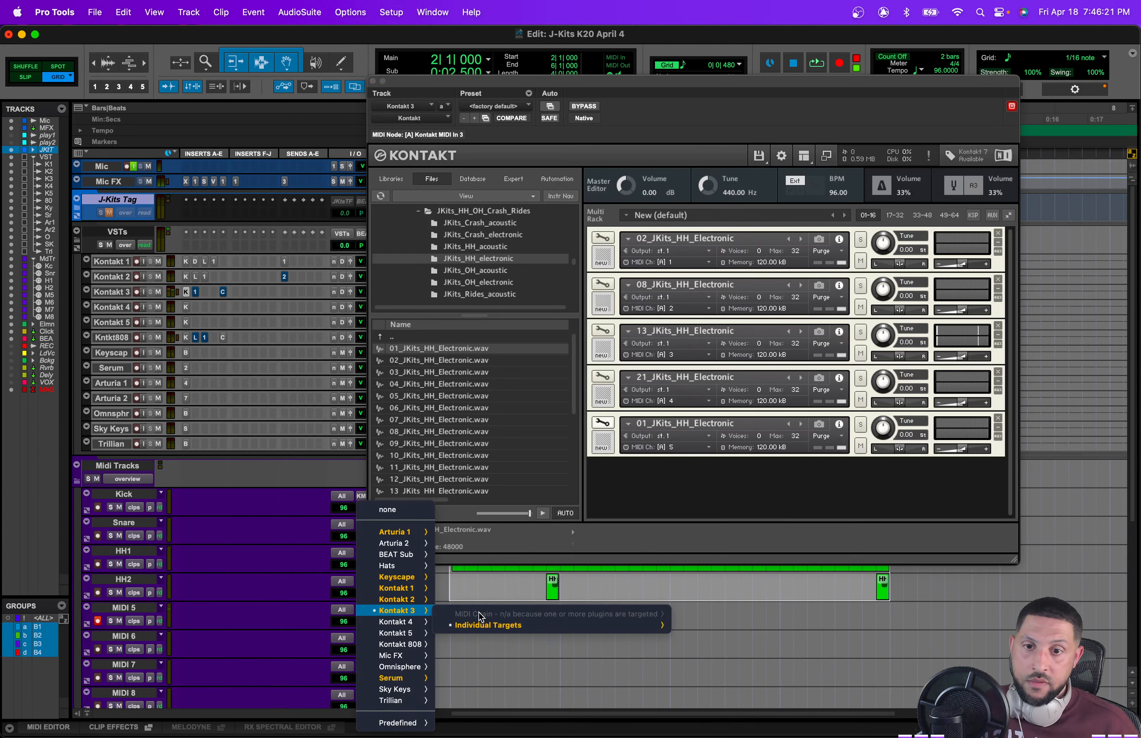
mouse_move(733, 628)
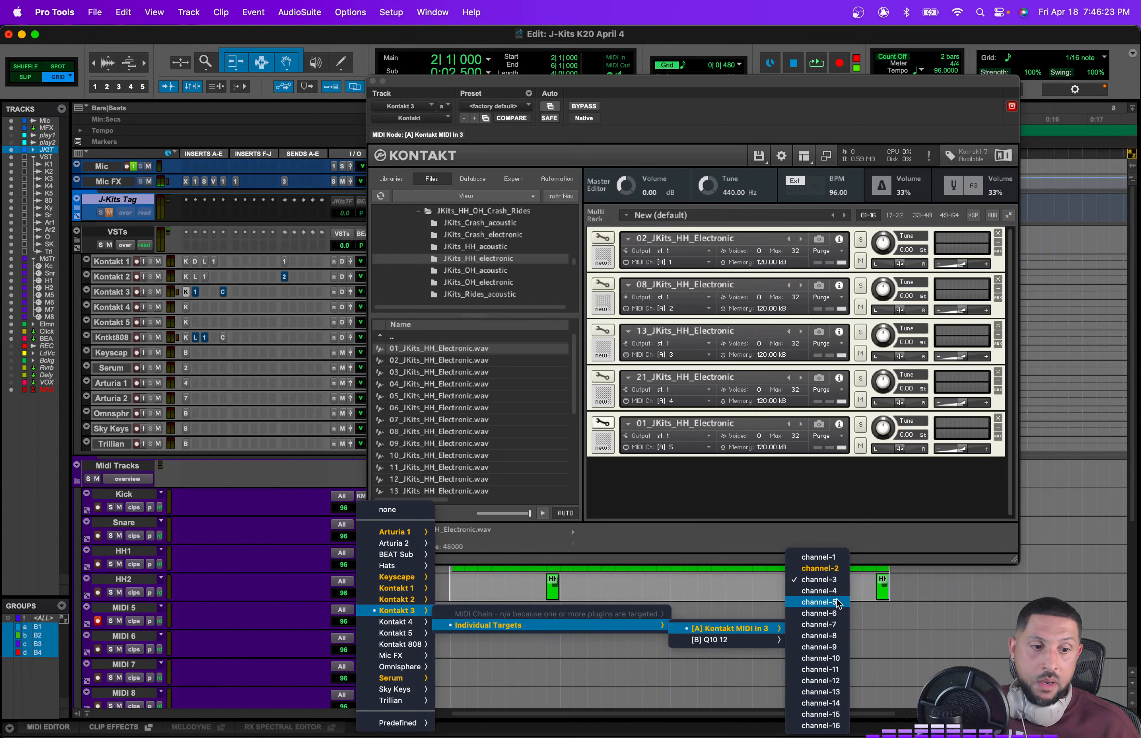
click(838, 603)
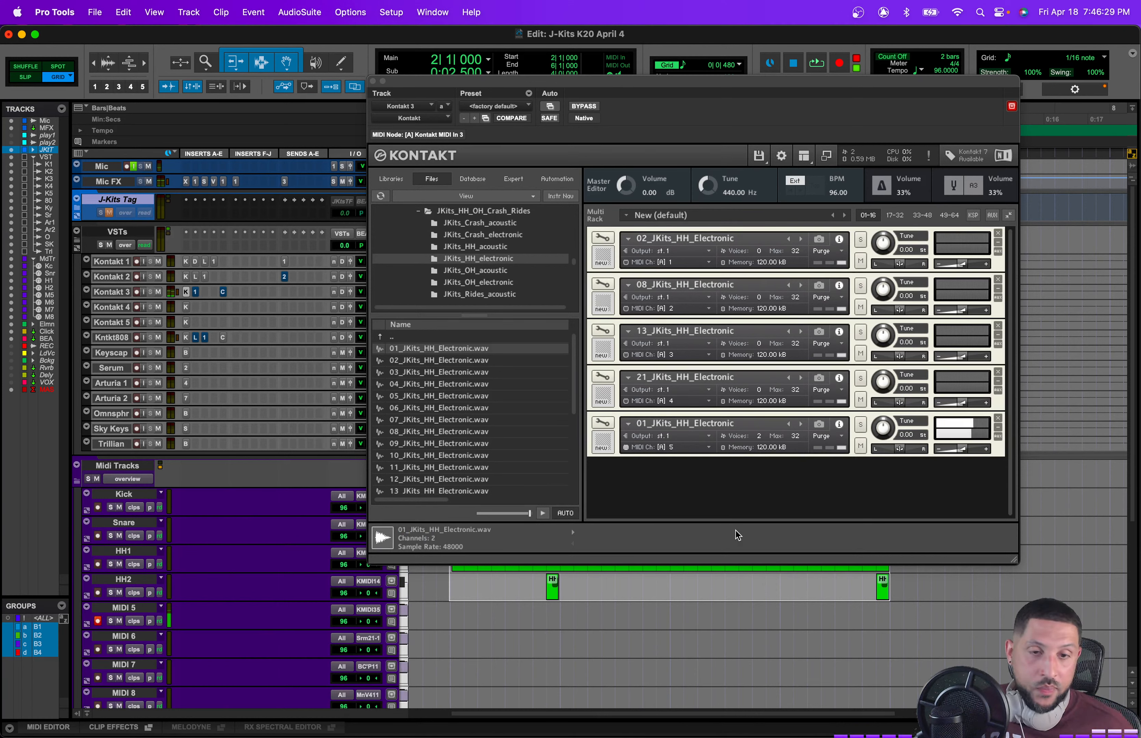
Step: Shorten the volume envelope decay of the 01_JKits_HH_Electronic instrument in Kontakt 3 and close the plug-in window
click(603, 423)
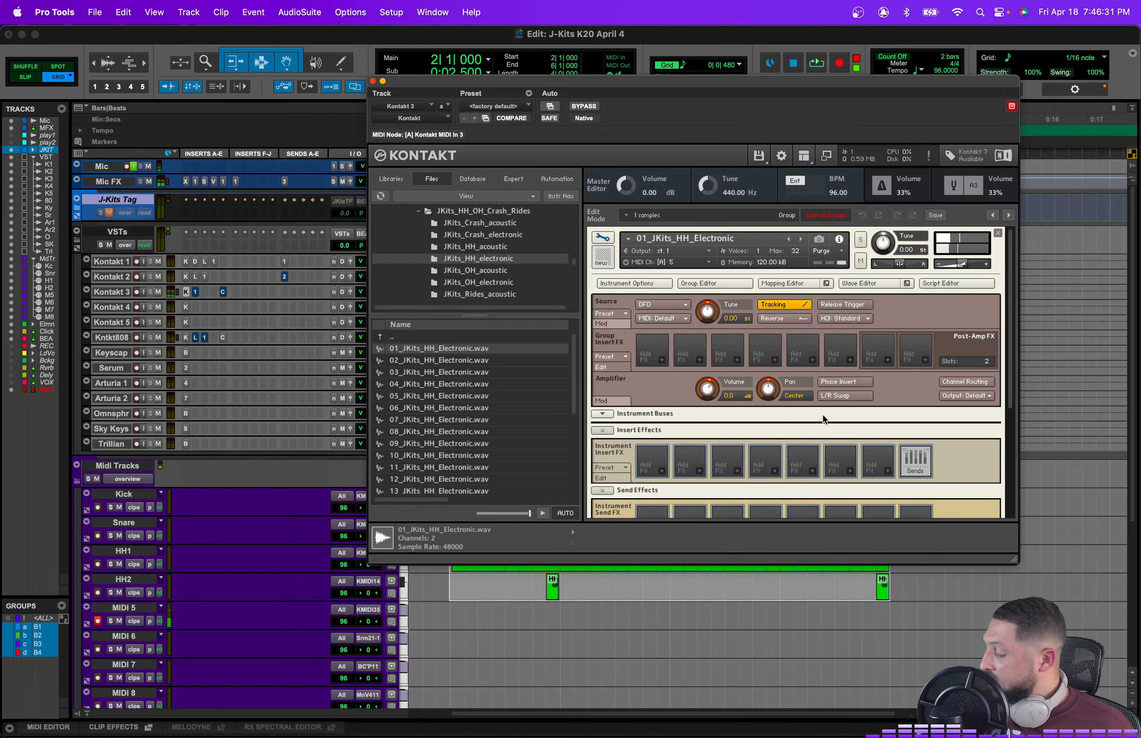
scroll(928, 379, down, 5)
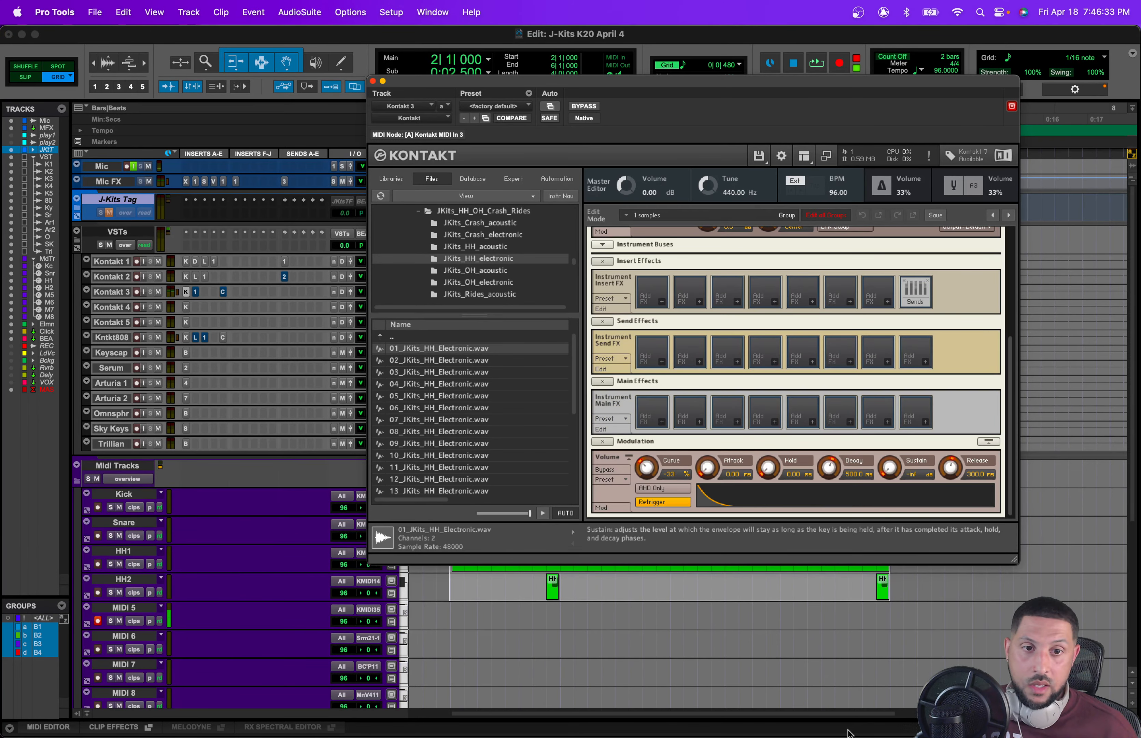
drag(825, 507, 826, 501)
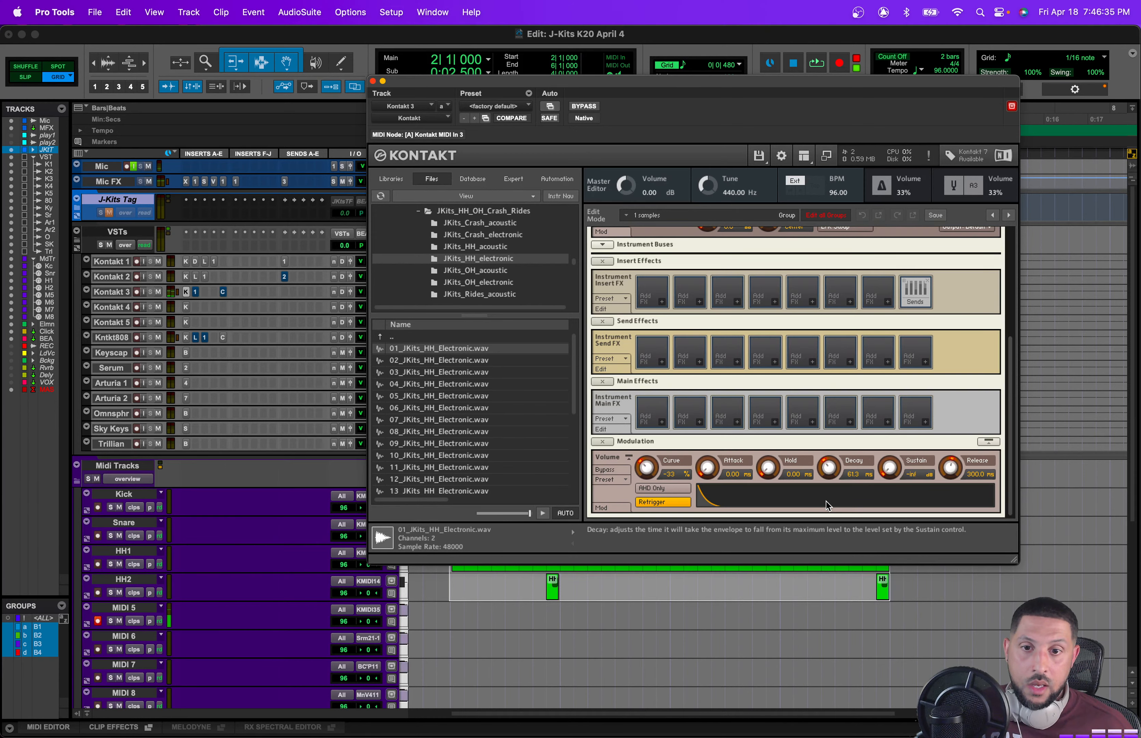
scroll(796, 374, up, 5)
scroll(475, 254, up, 2)
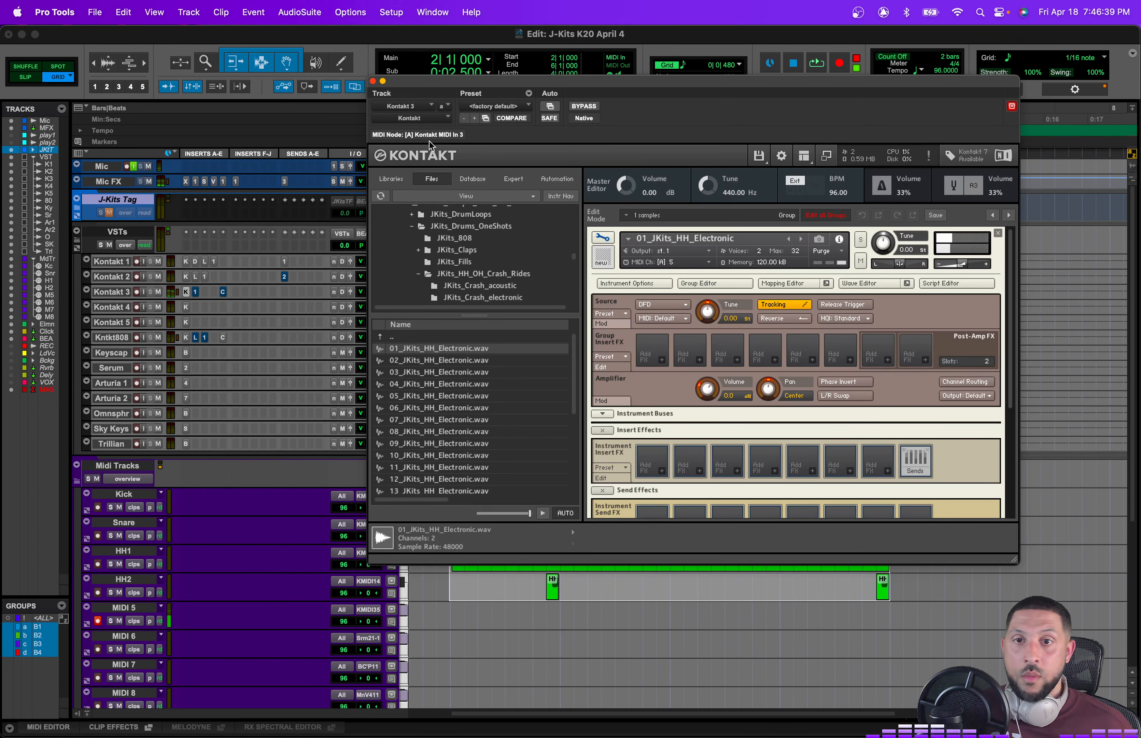
click(374, 81)
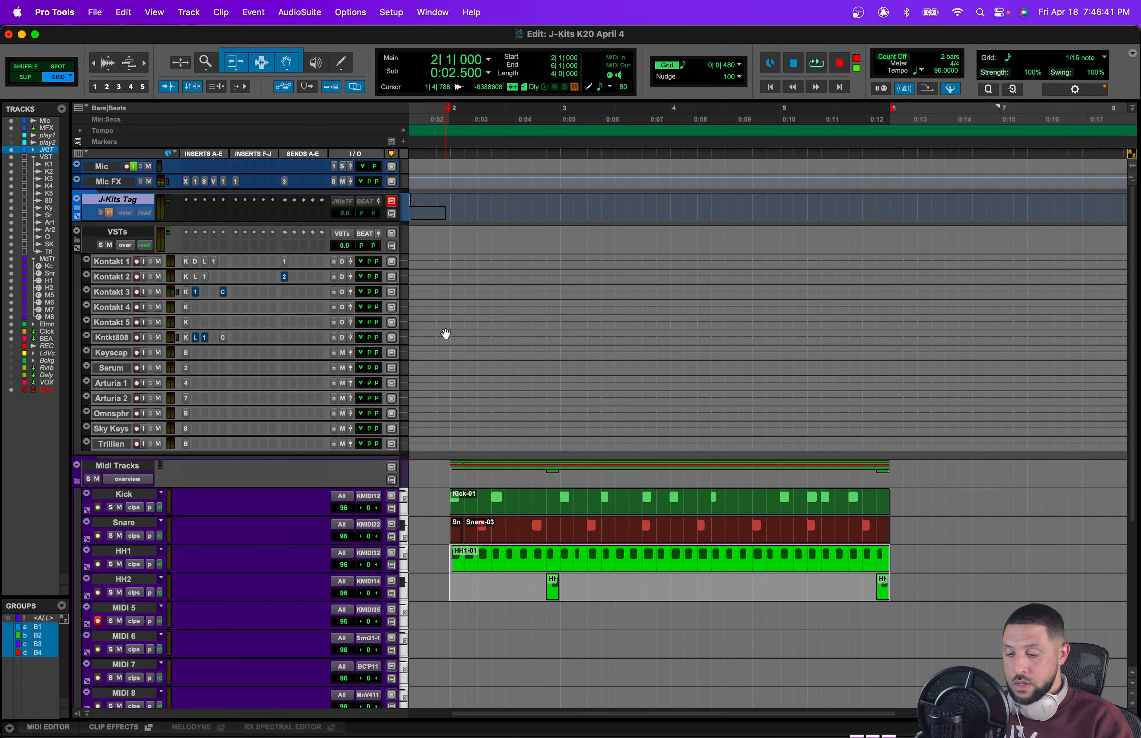
Step: Record a hi-hat MIDI pattern on the MIDI 5 track starting at bar 2
key(t)
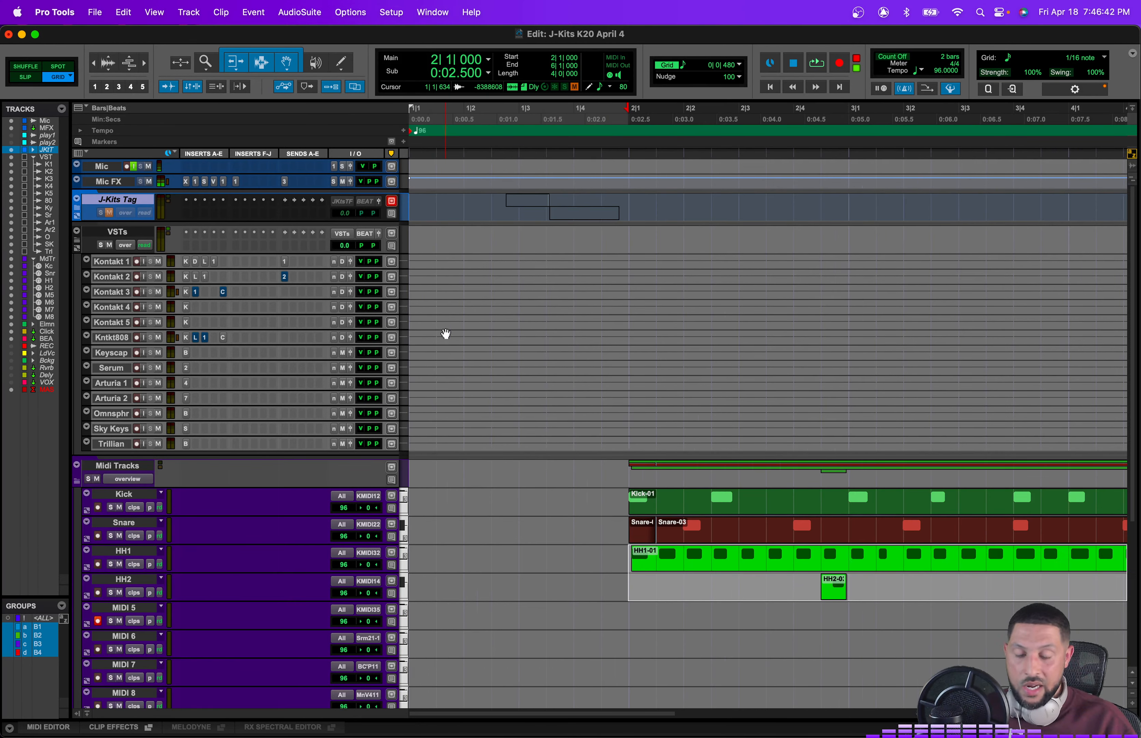
click(629, 583)
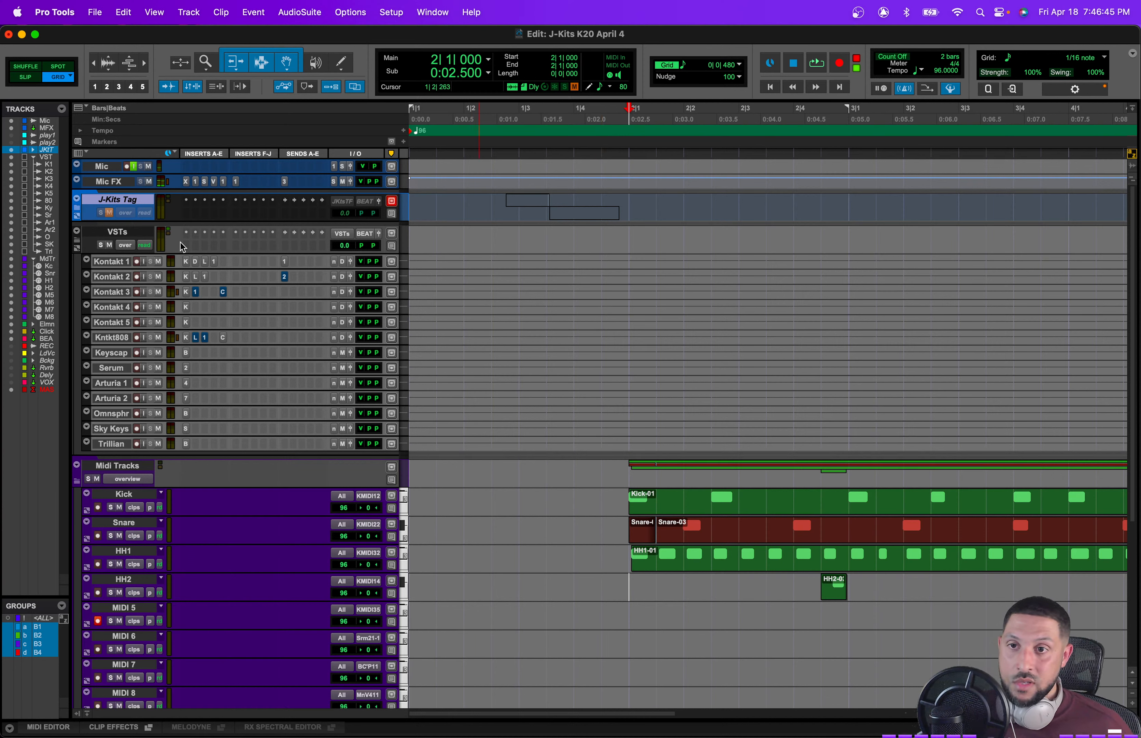
key(super+space)
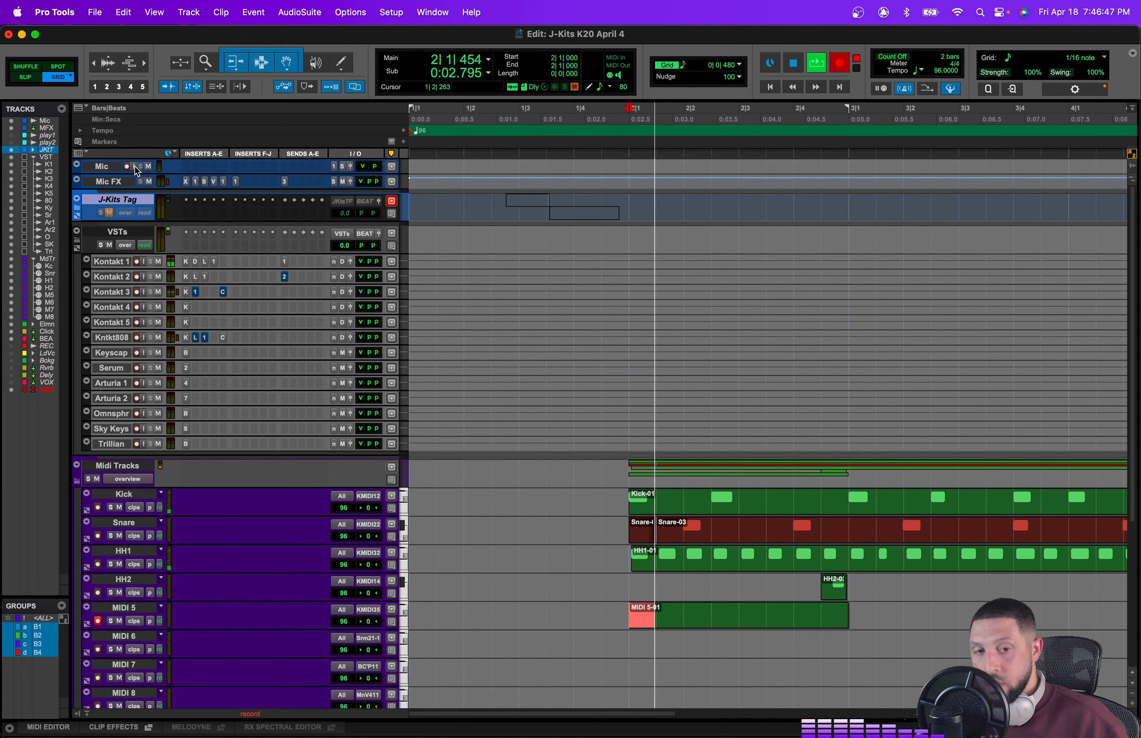
key(super+space)
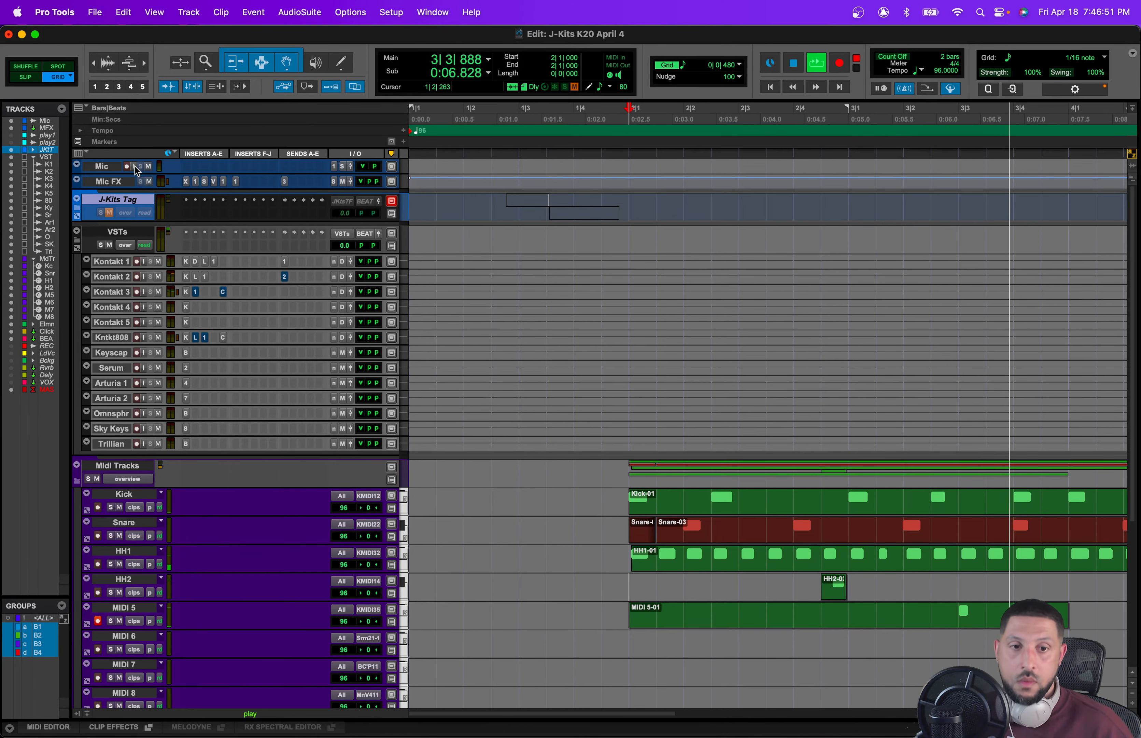
scroll(773, 450, right, 2)
scroll(773, 450, right, 5)
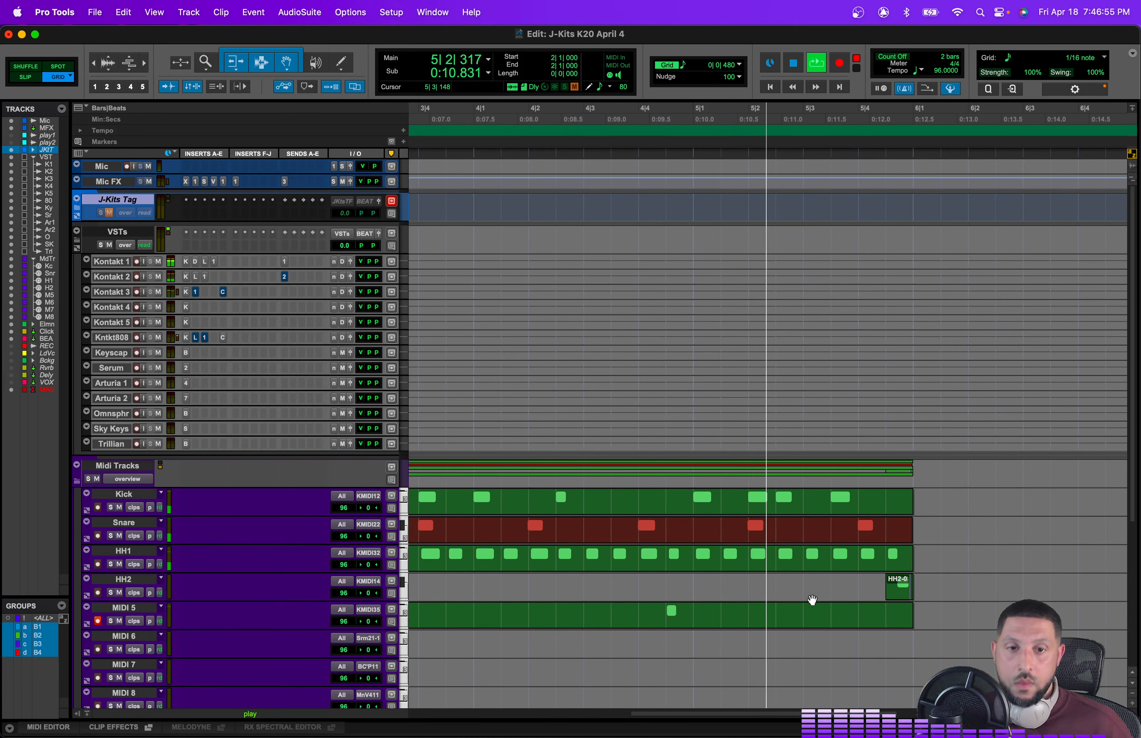
key(space)
Step: Select the recorded hi-hat note near bar 3 and set the grid to 1/16 note triplet
scroll(798, 604, left, 2)
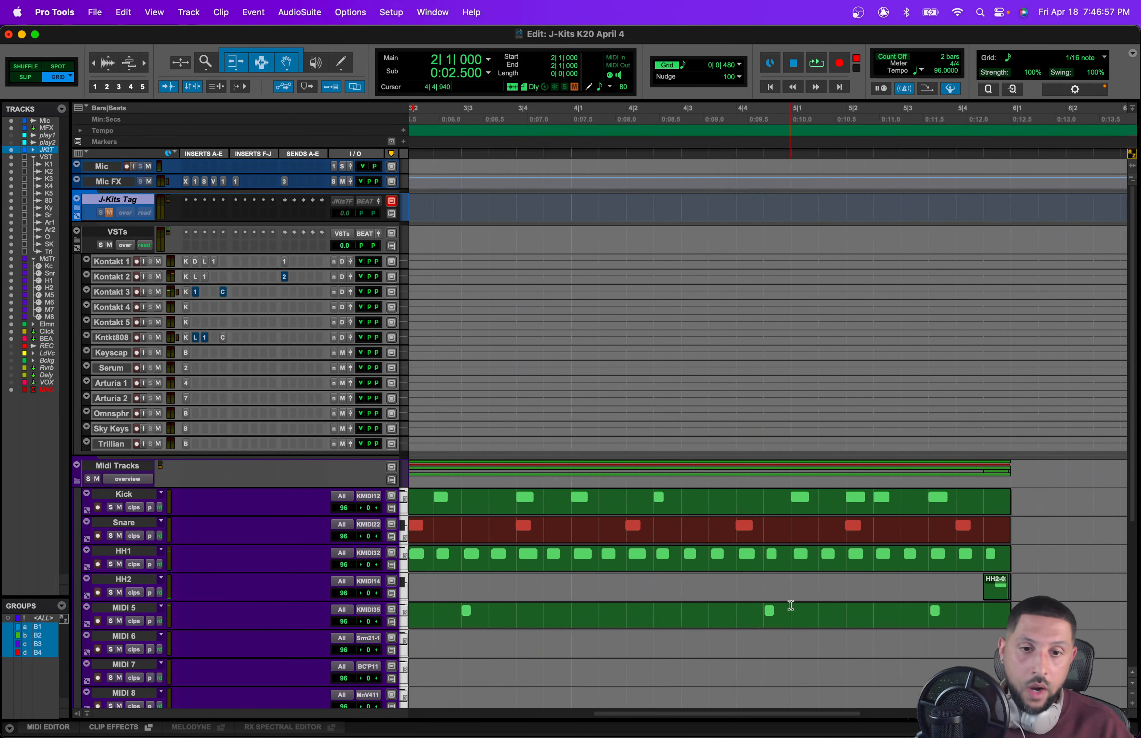
click(788, 624)
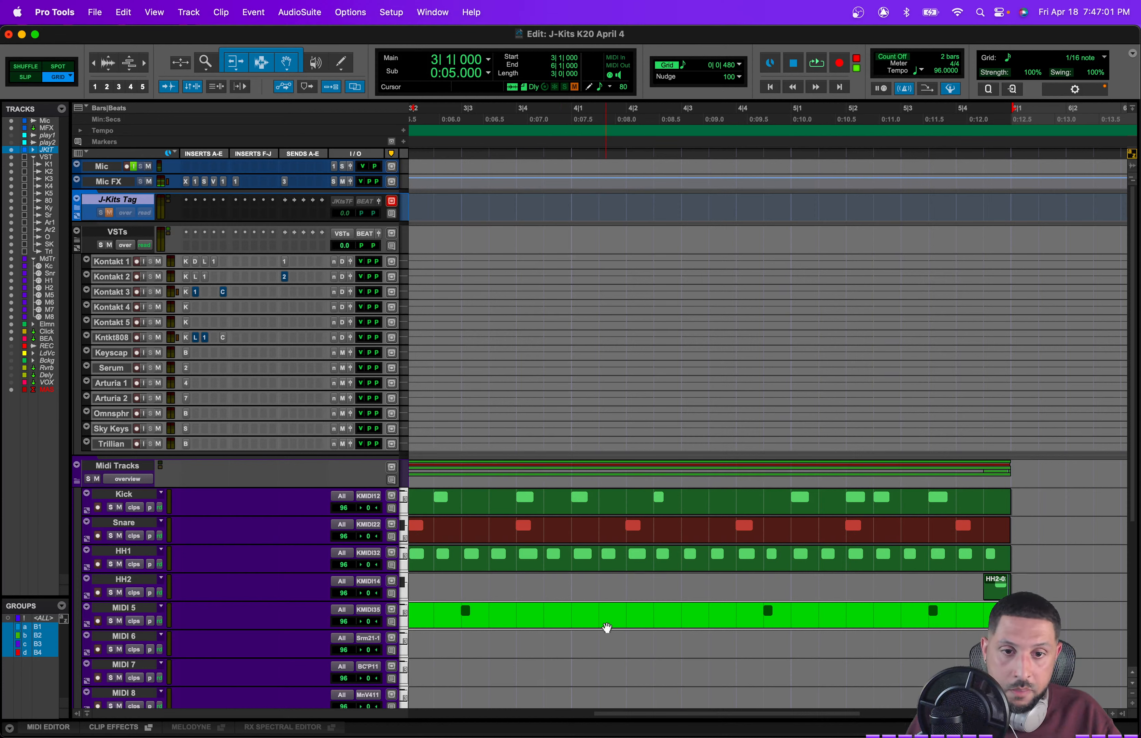
click(467, 612)
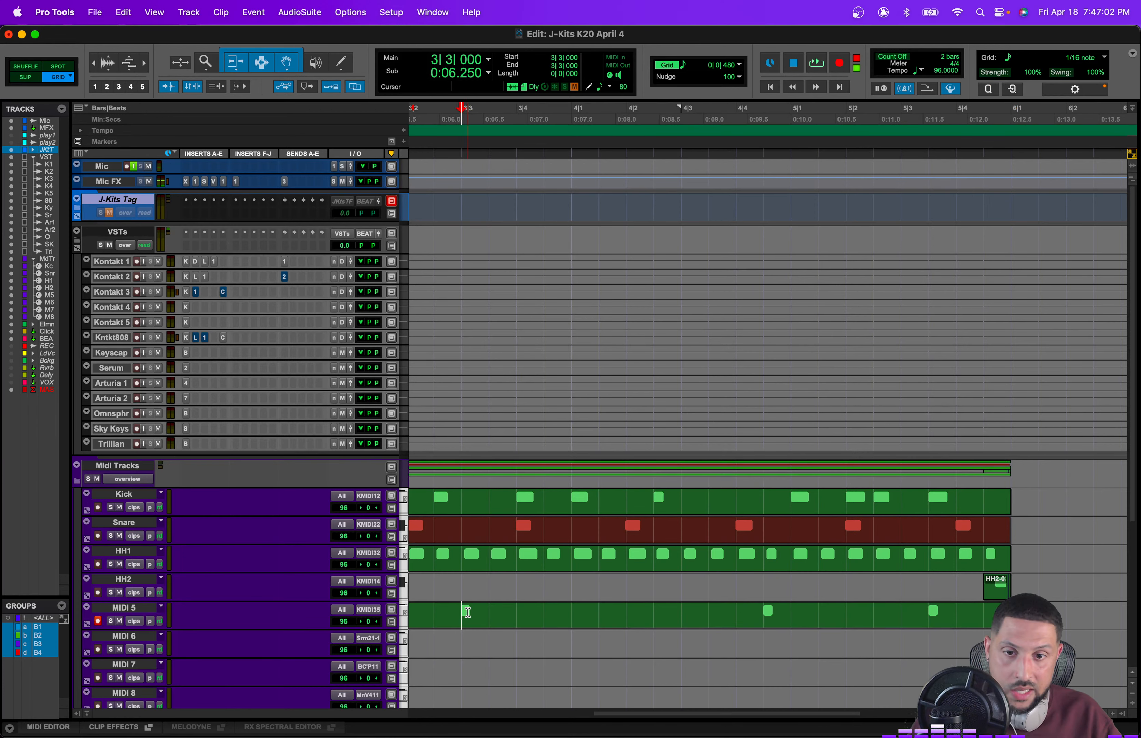
click(714, 64)
click(766, 89)
key(super+bracketright)
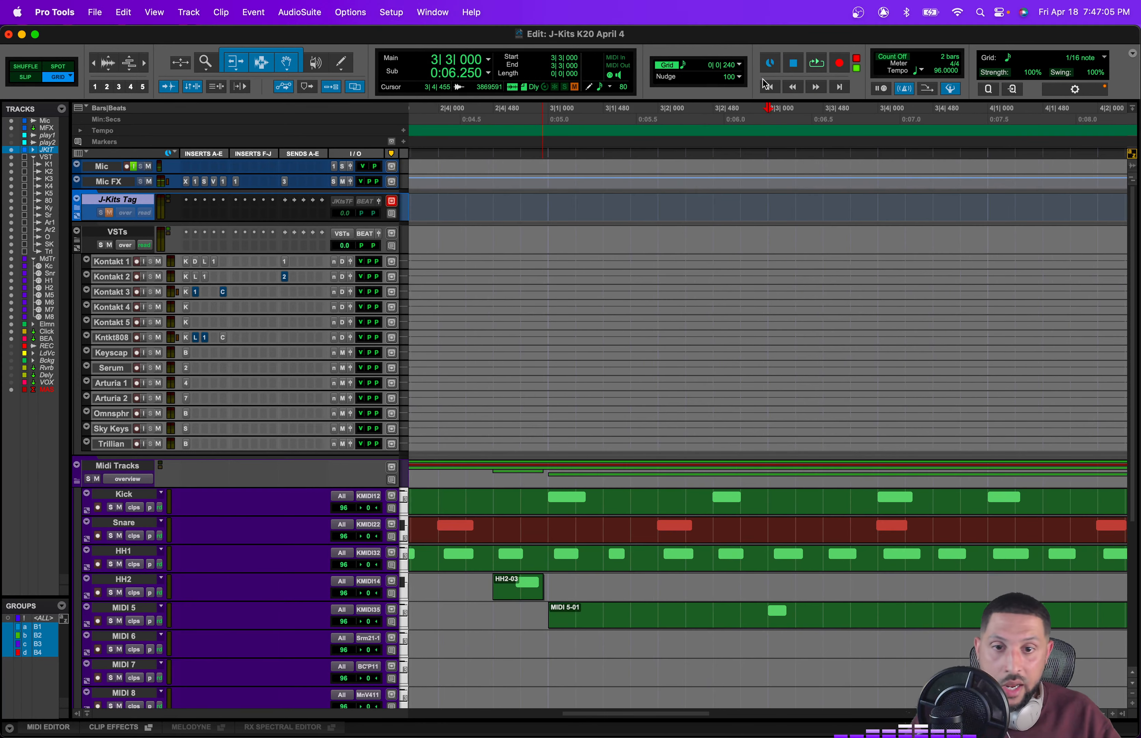
click(727, 67)
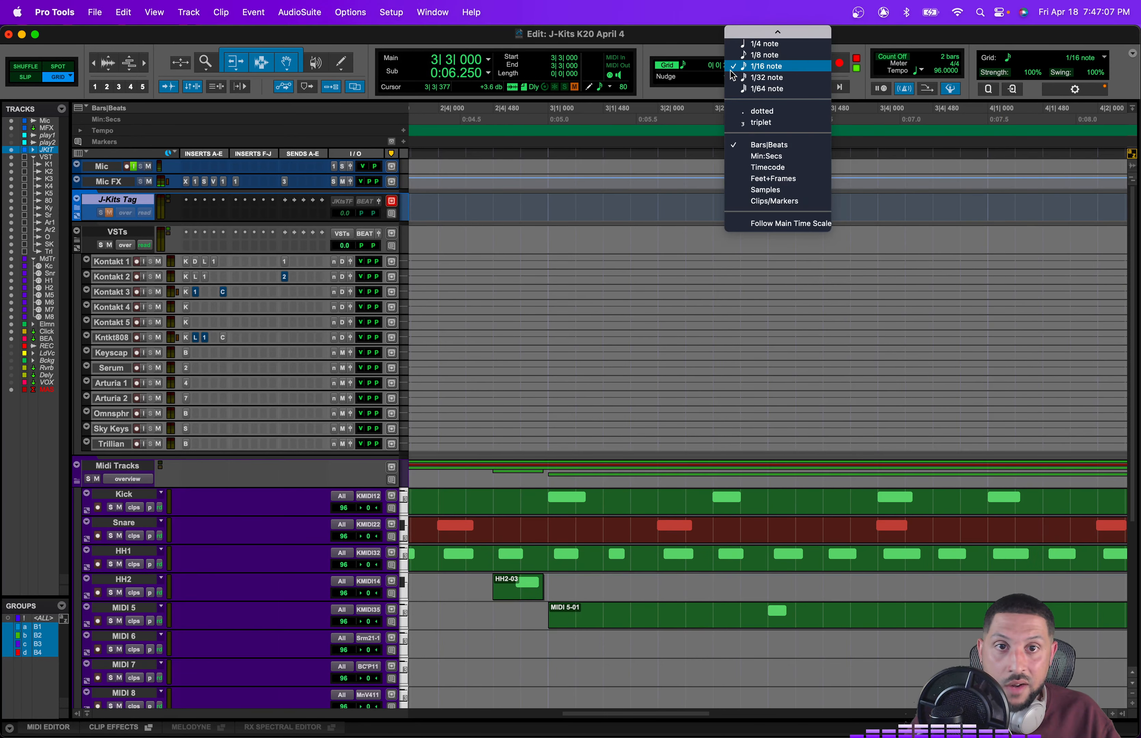
click(725, 119)
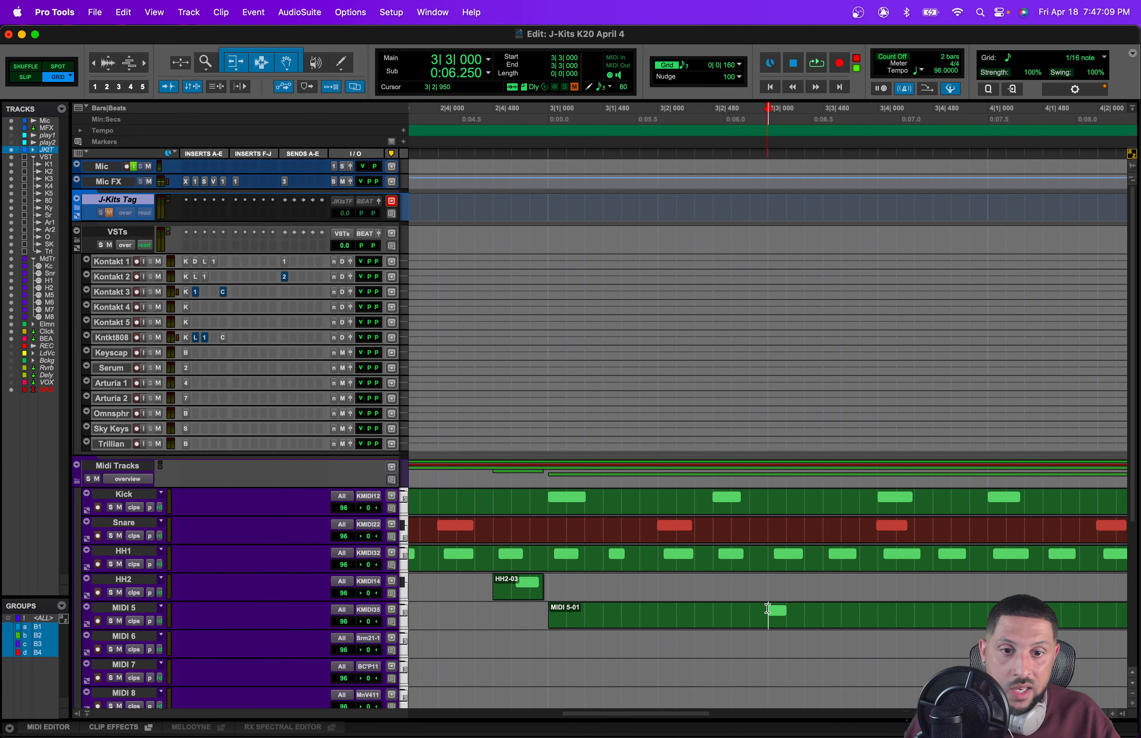
Step: Try duplicating the hi-hat note near 3|3 three times as a triplet roll, audition it, and undo the three duplicates
drag(768, 608, 780, 609)
key(super+d)
key(super+d)
key(super+d)
click(769, 585)
key(space)
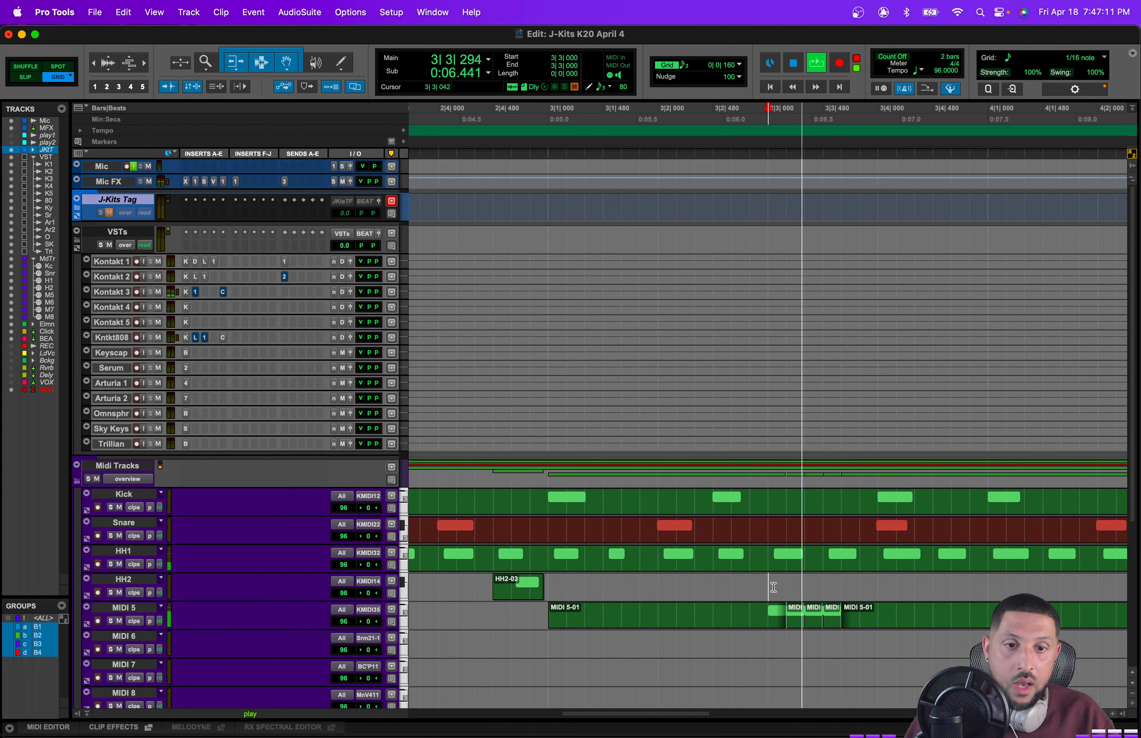
key(space)
key(super+z)
key(super+z)
key(super+z)
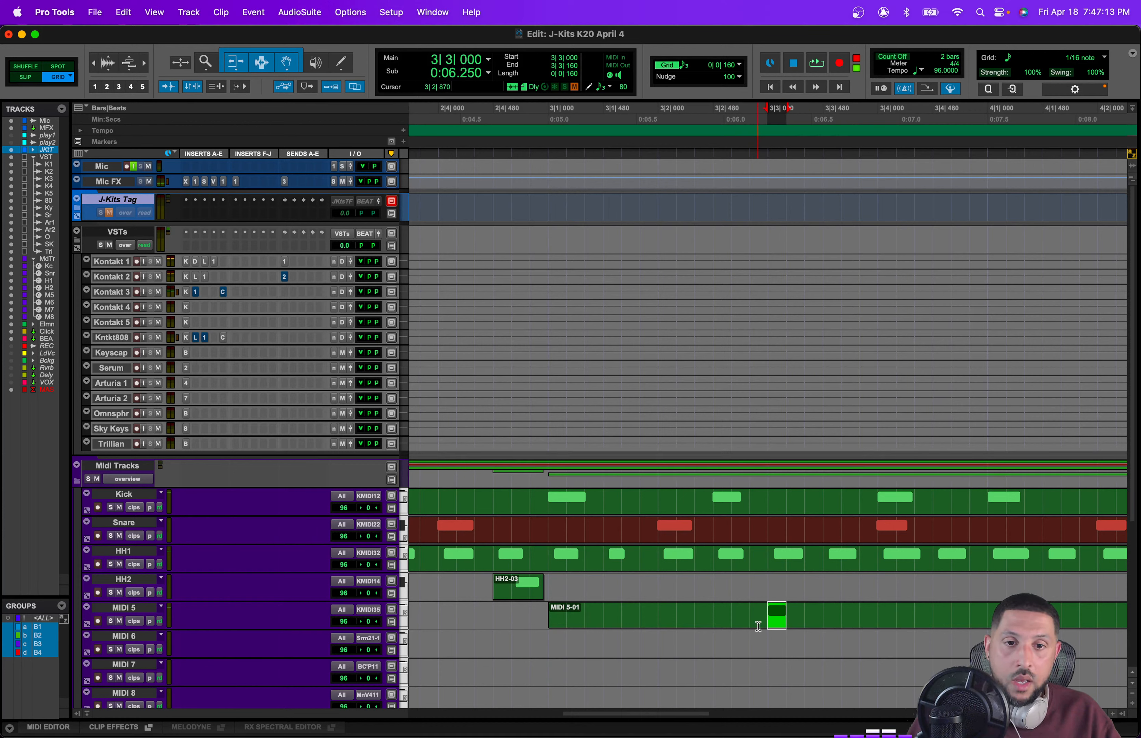
Step: Set the grid to 1/32 note triplet, duplicate the hi-hat note near 3|3 twice into a roll, and play it back
click(738, 65)
click(764, 76)
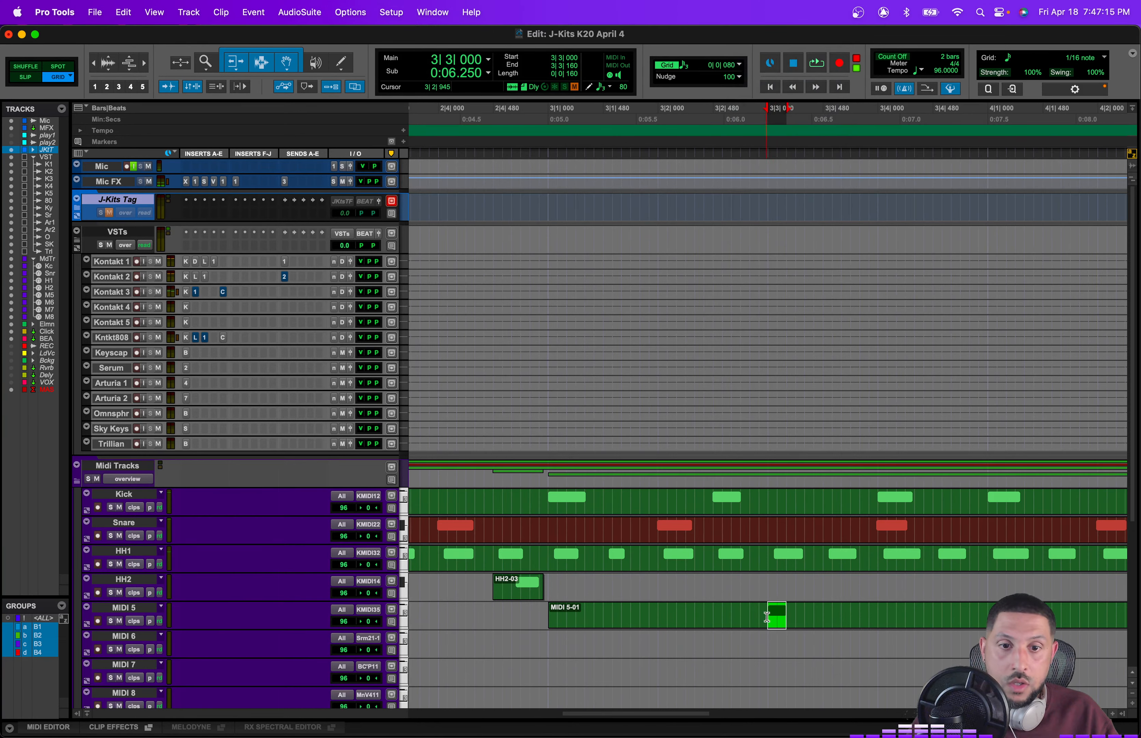
key(super+d)
key(super+d)
click(738, 610)
key(space)
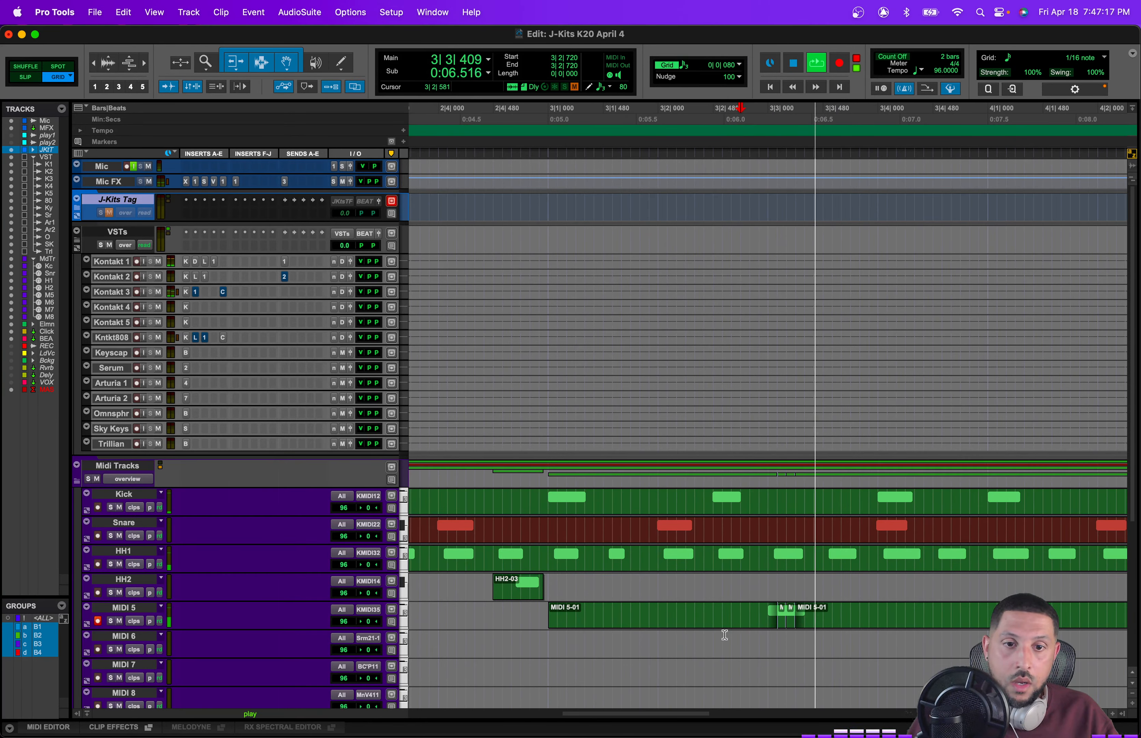
click(548, 620)
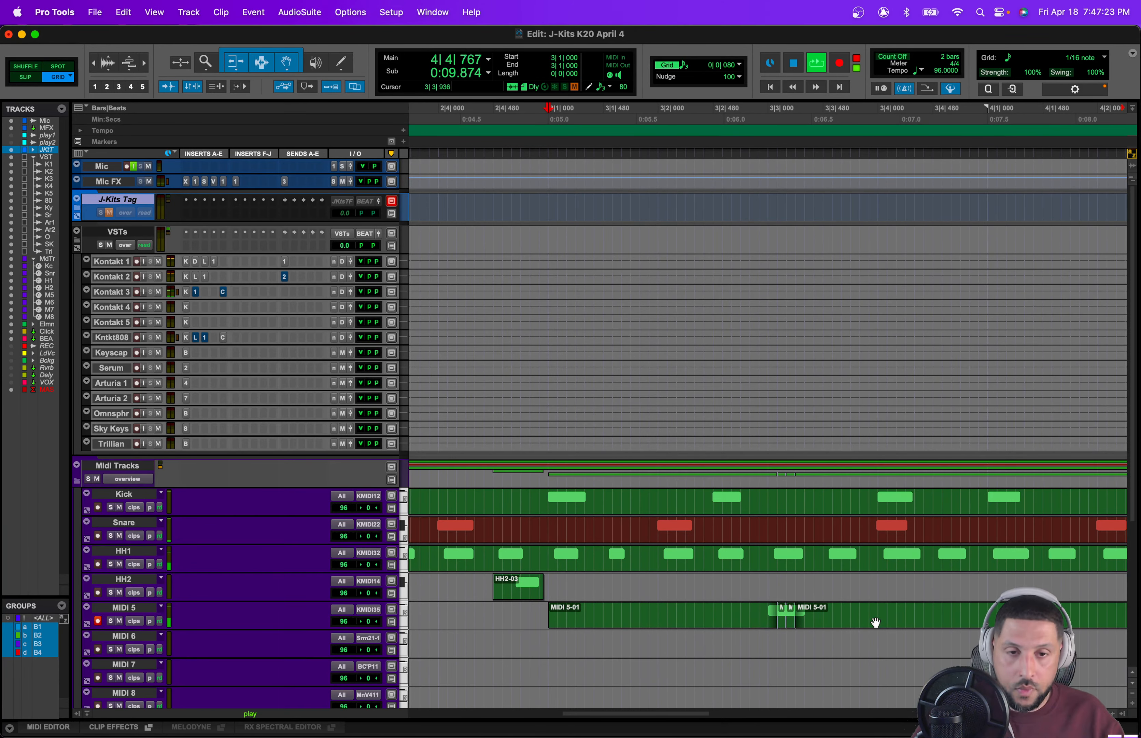
key(space)
key(space)
Step: Duplicate the hi-hat note near 4|4 three times into another 1/32-triplet roll
scroll(843, 624, right, 10)
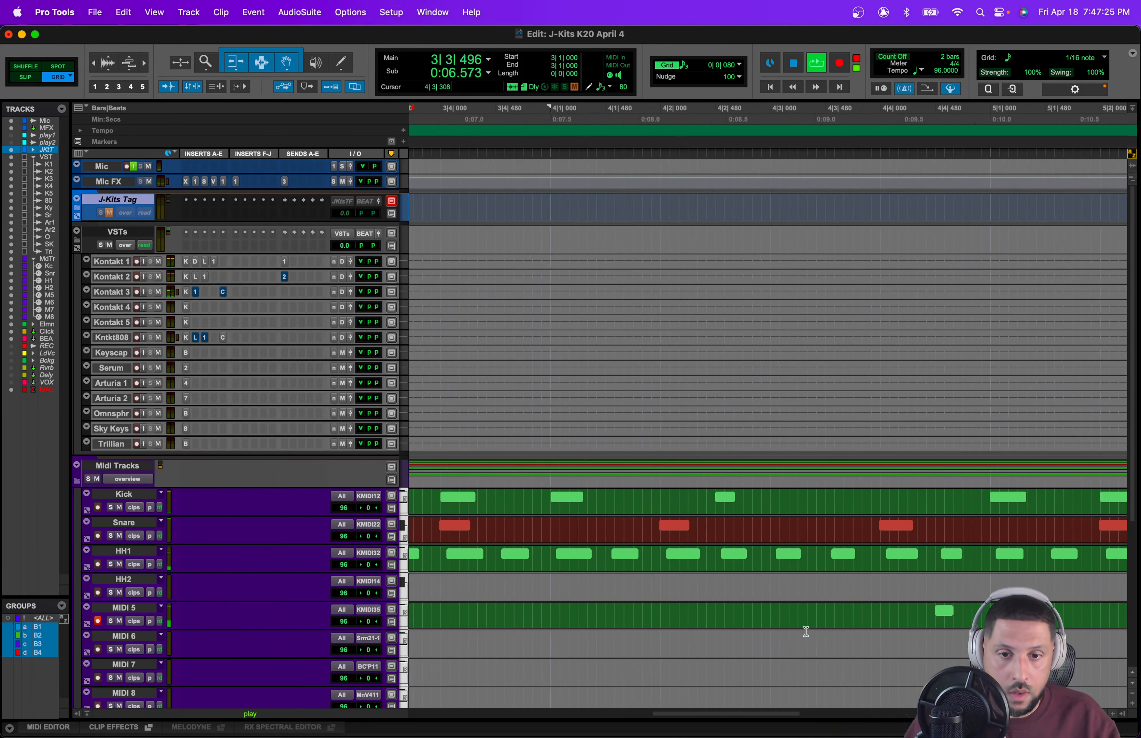
drag(936, 611, 943, 611)
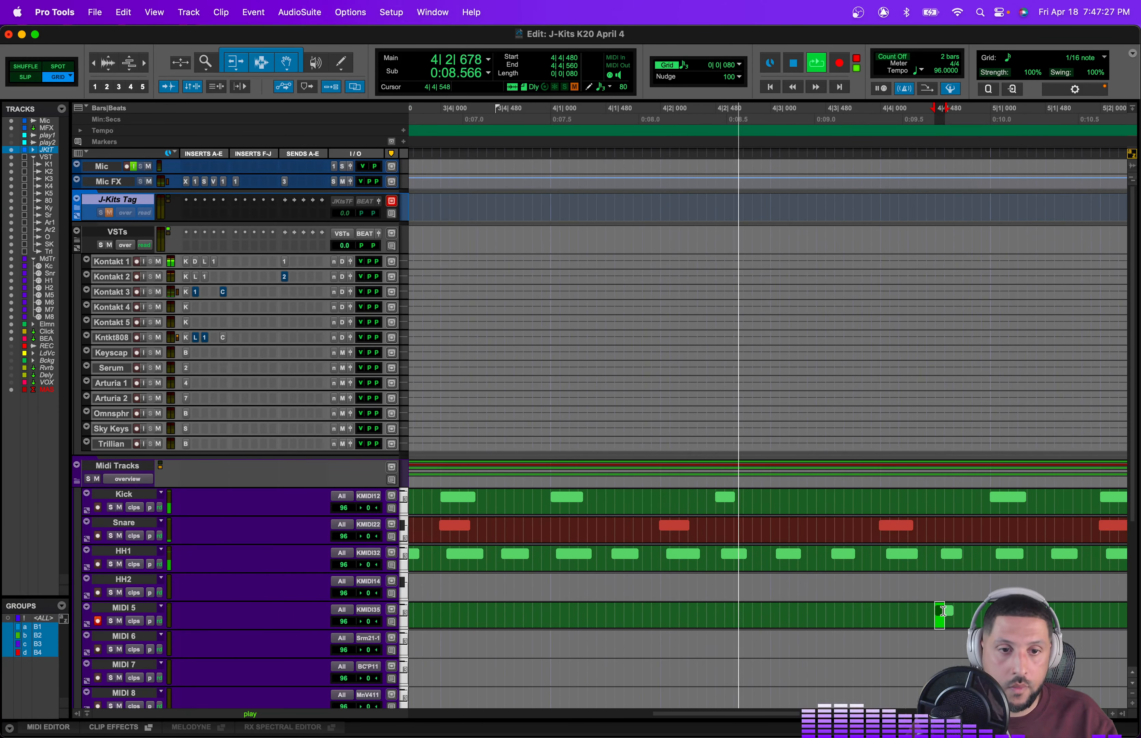
key(super+d)
key(super+d)
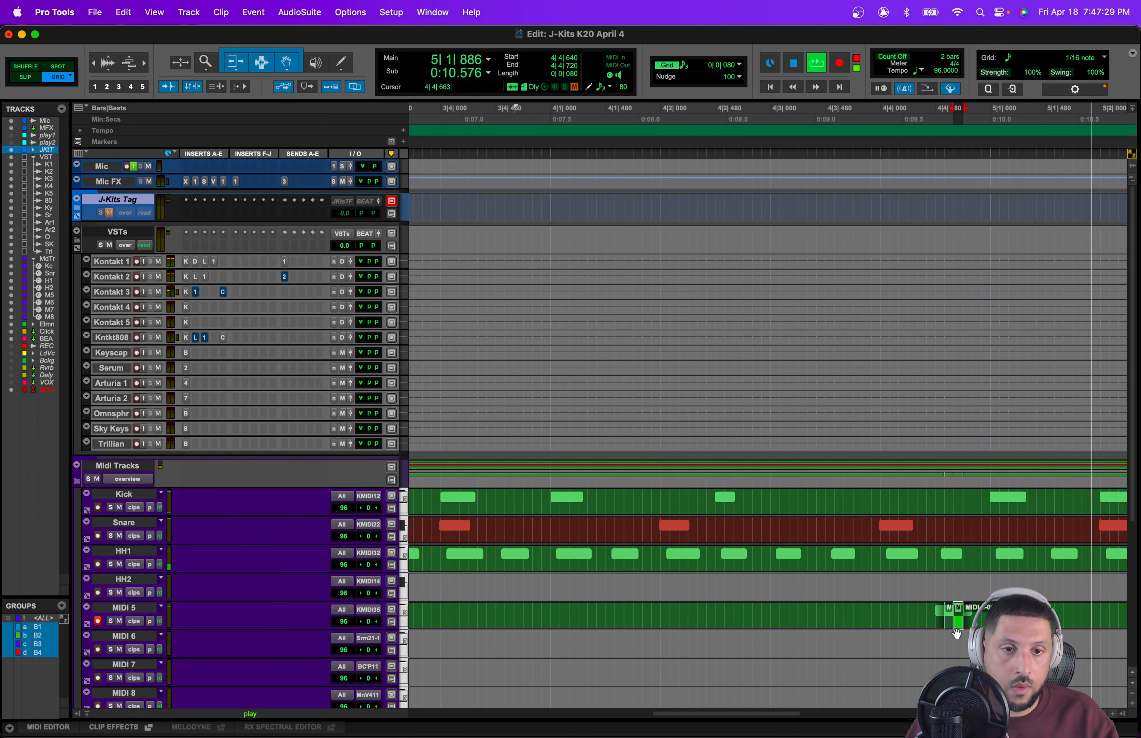
key(super+d)
key(space)
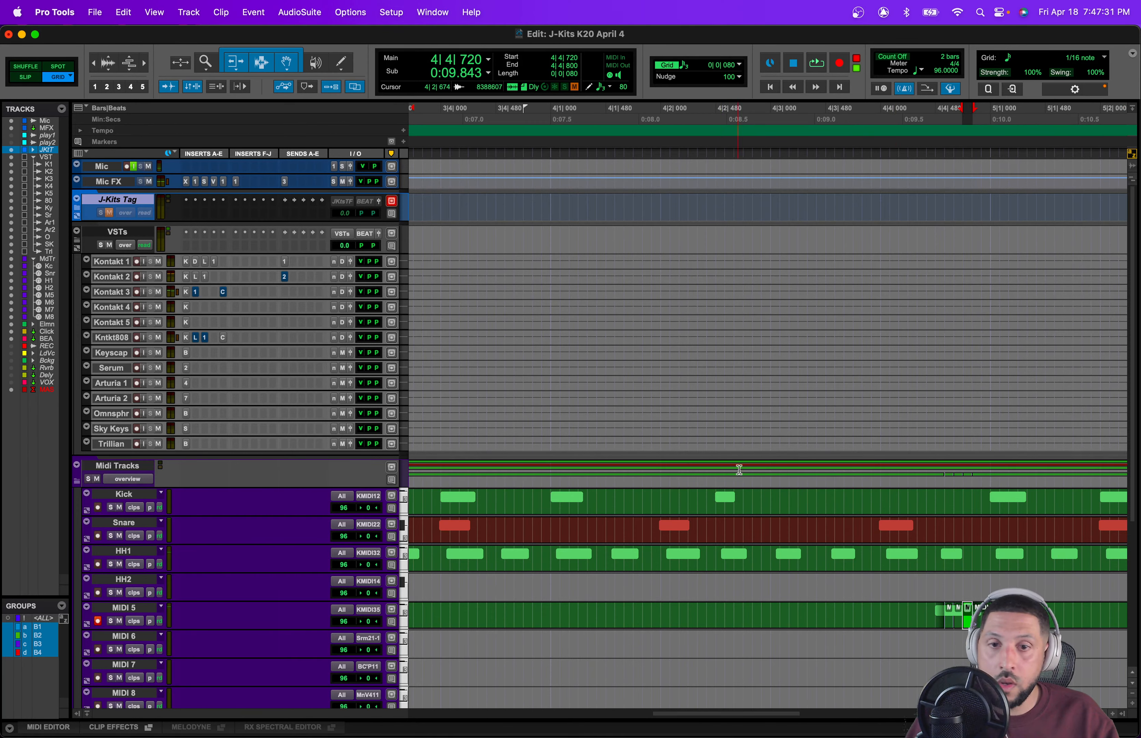
Step: Set the grid back to 1/16 note triplet, duplicate the hi-hat note near 5|3 twice, and play the beat back
click(793, 608)
key(space)
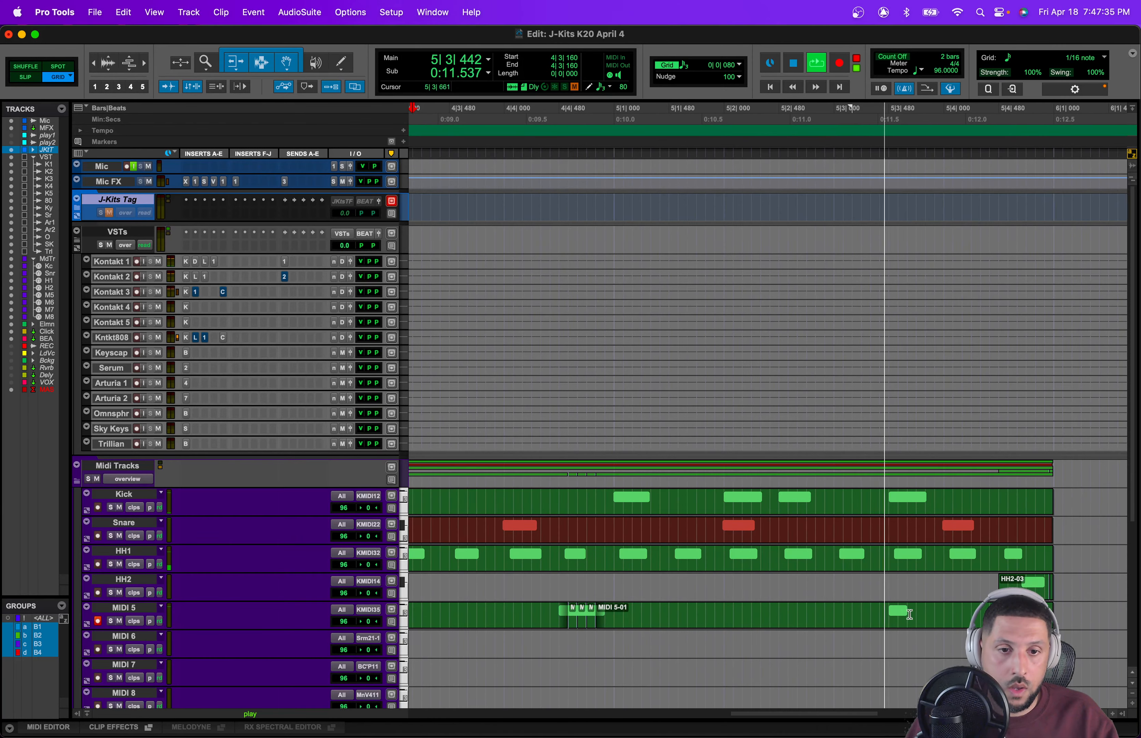
key(space)
click(888, 610)
click(721, 68)
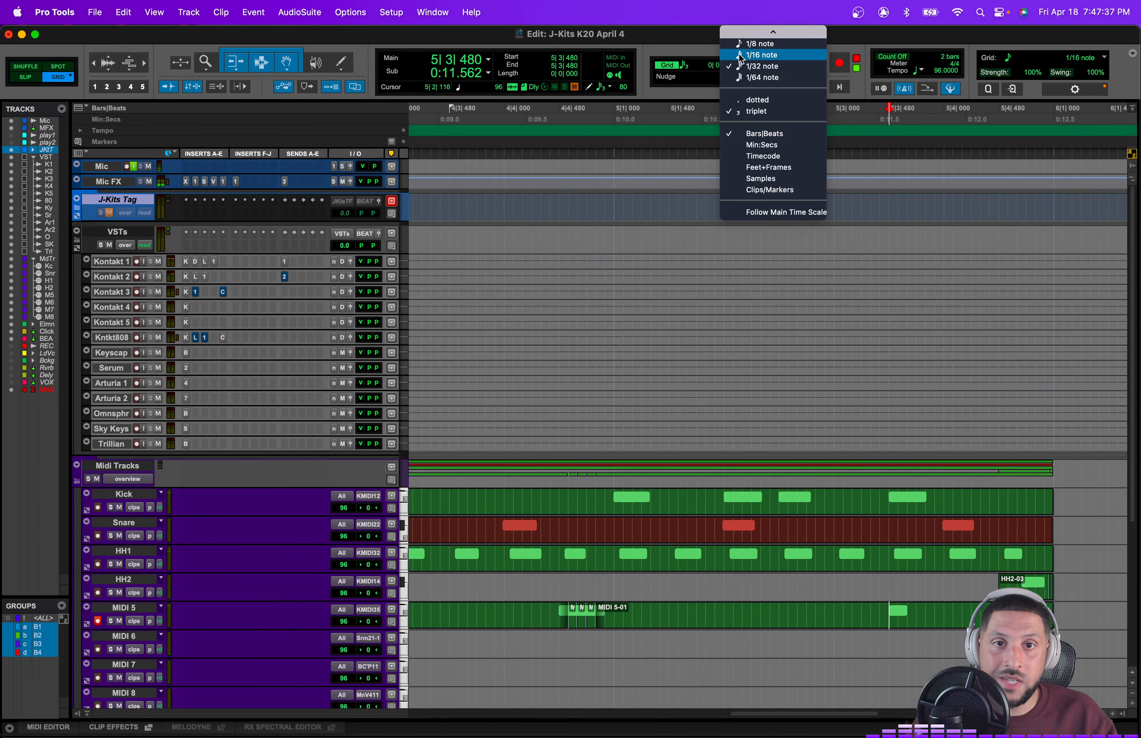
click(739, 54)
drag(890, 609, 910, 609)
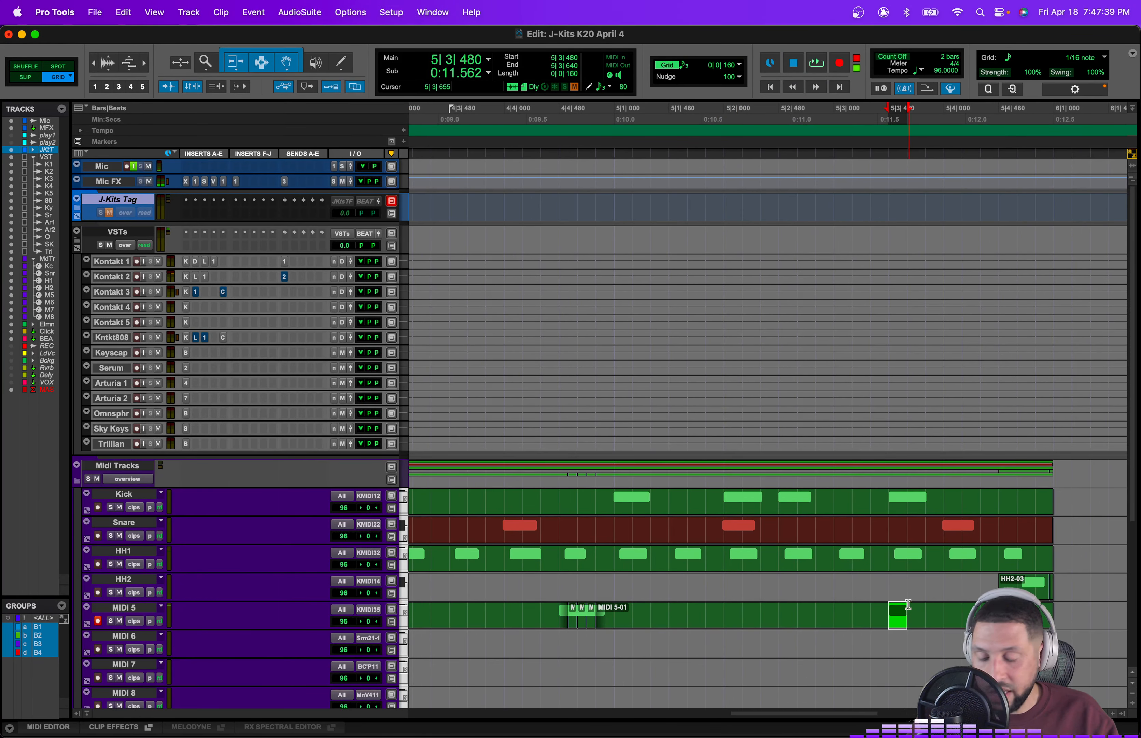
key(super+d)
key(super+d)
click(599, 582)
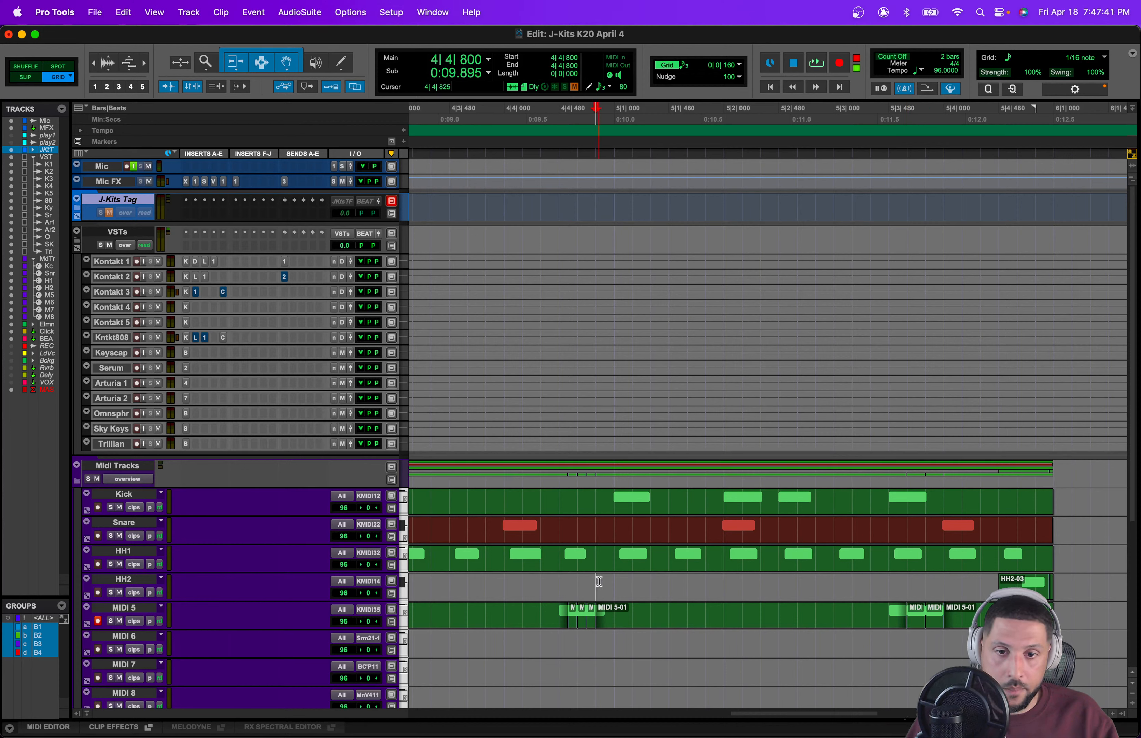
key(space)
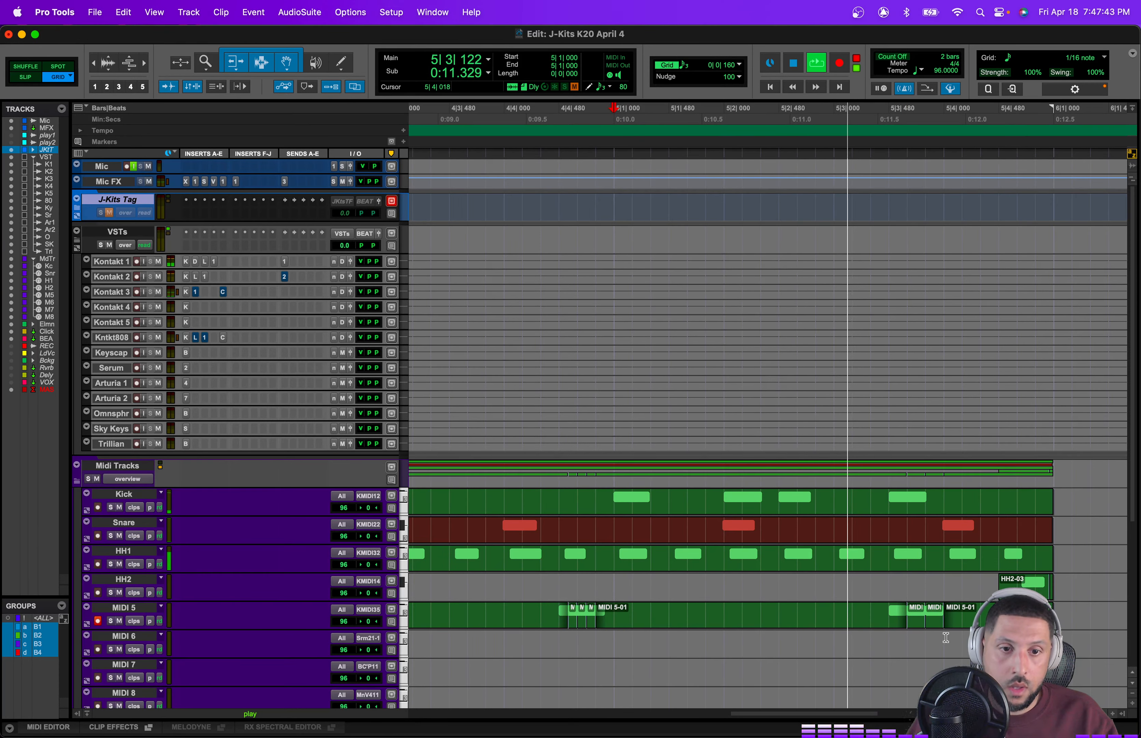
key(space)
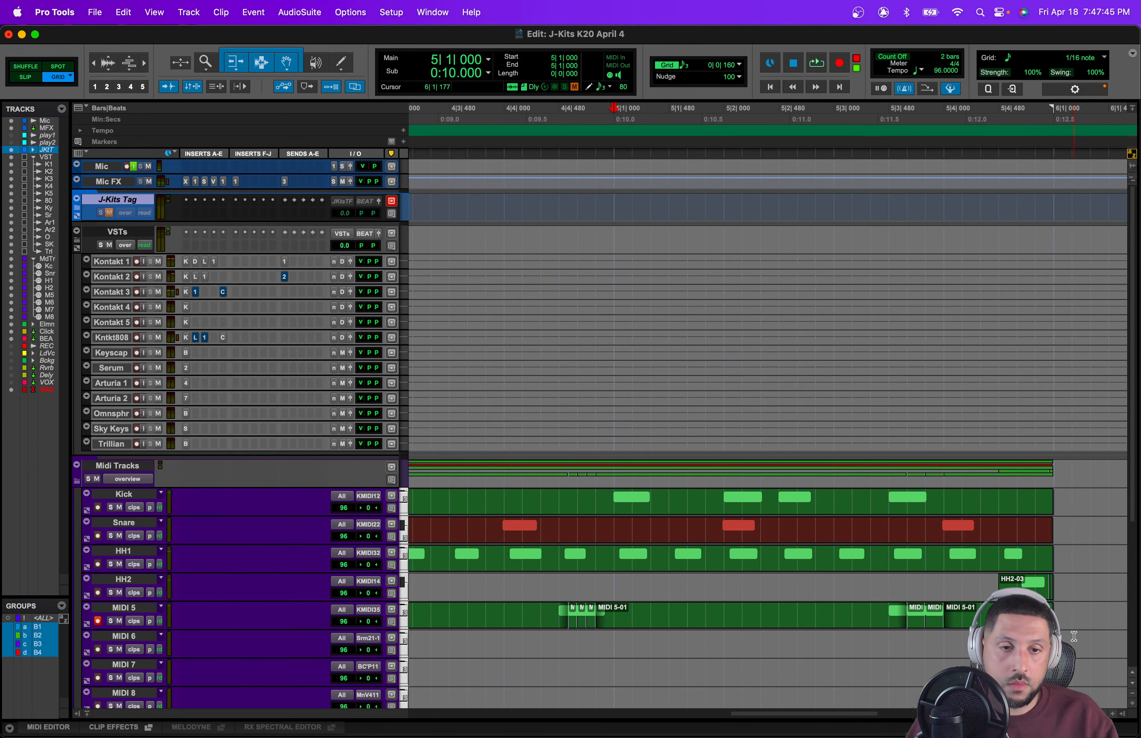
Step: Open the Import Audio dialog and browse the SPRUdio drive to J-Kits Productions > J-Kits Soundz > J-Kits - My Custom Kits
drag(1054, 645, 852, 505)
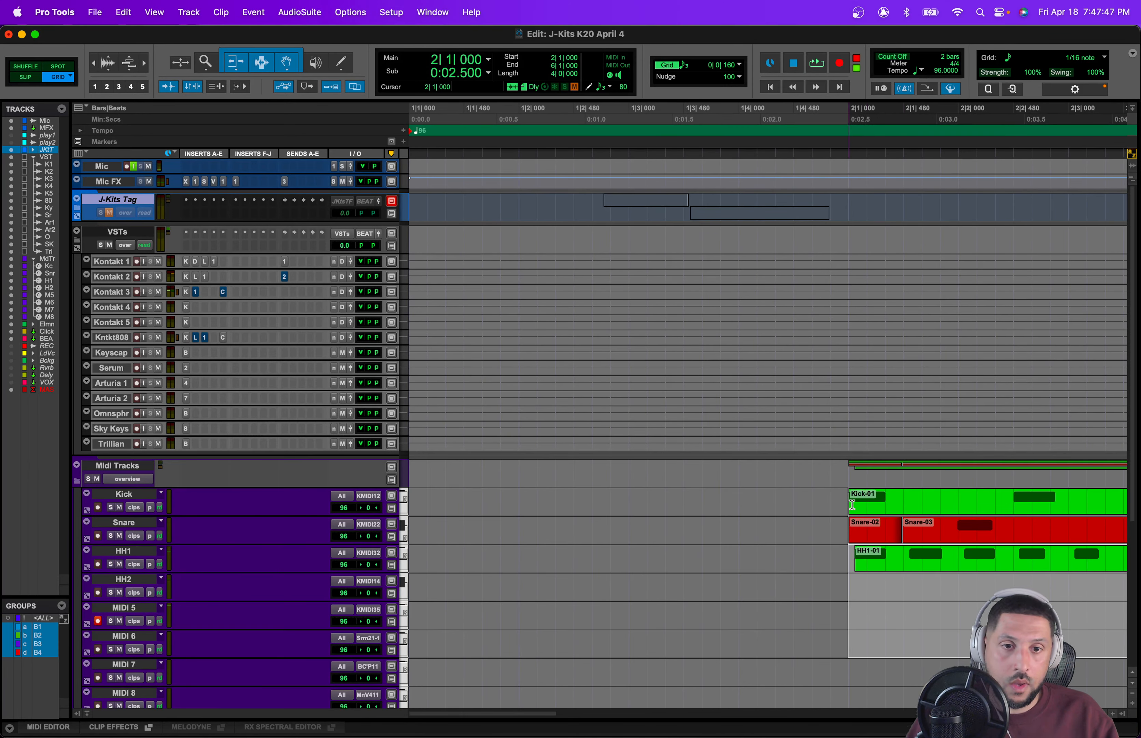
key(r)
key(r)
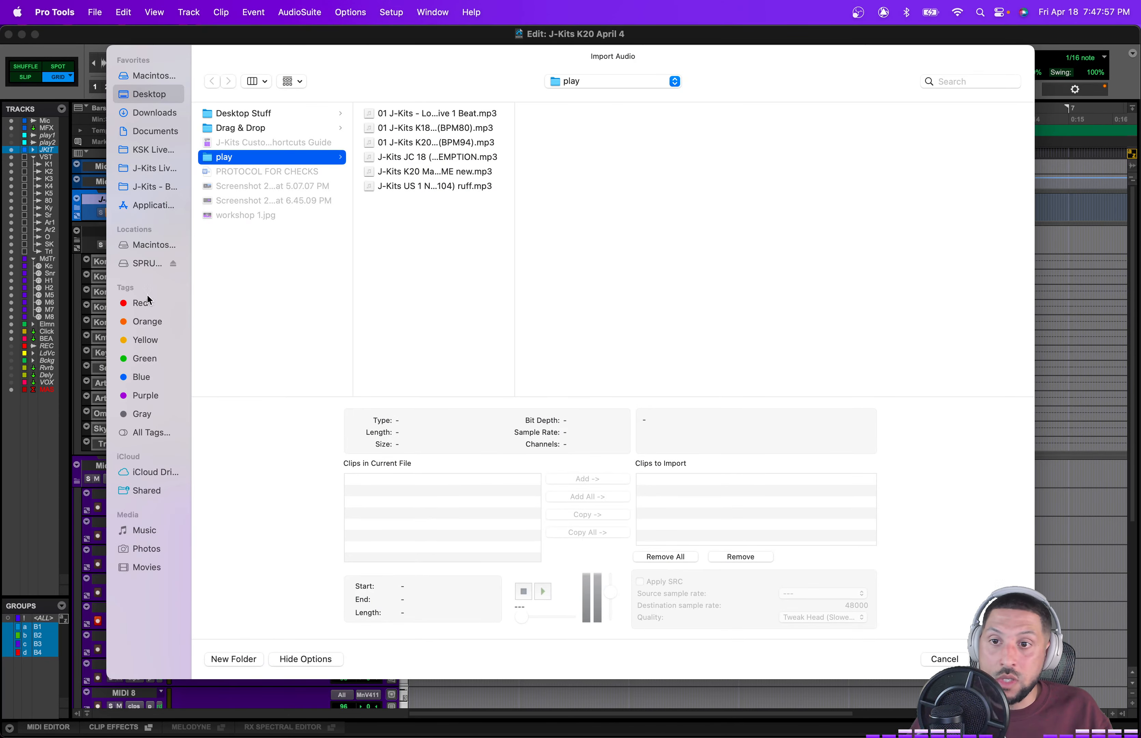
click(139, 263)
click(298, 157)
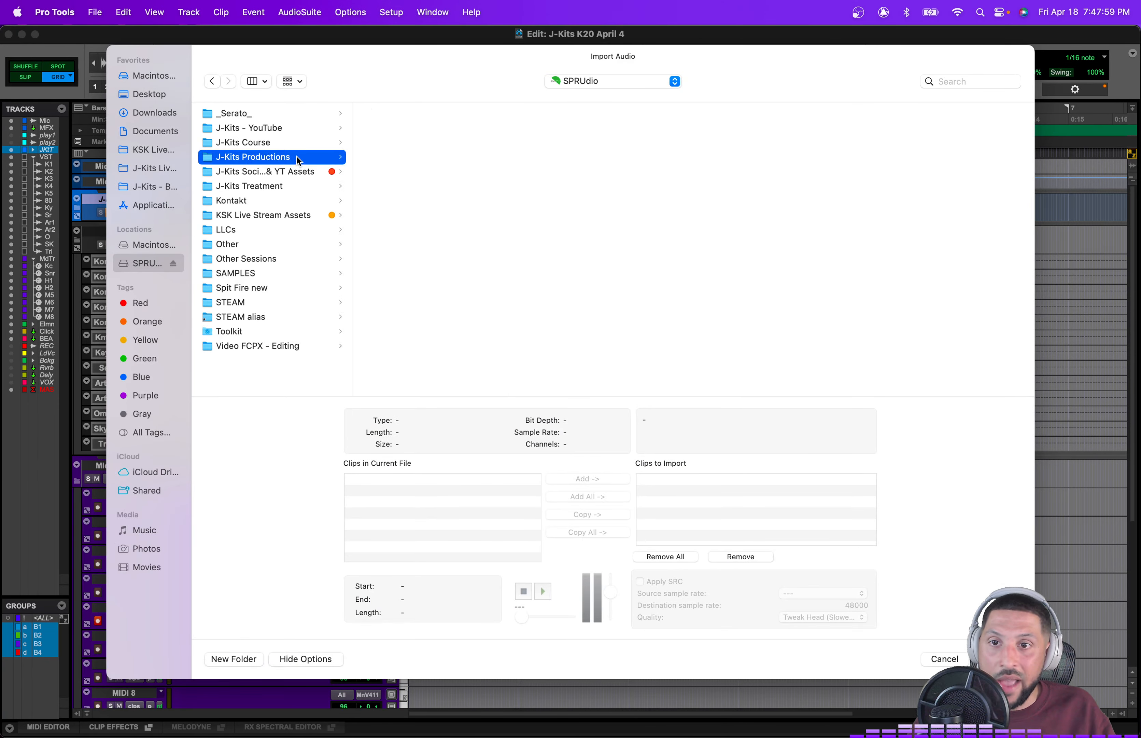
scroll(454, 326, down, 5)
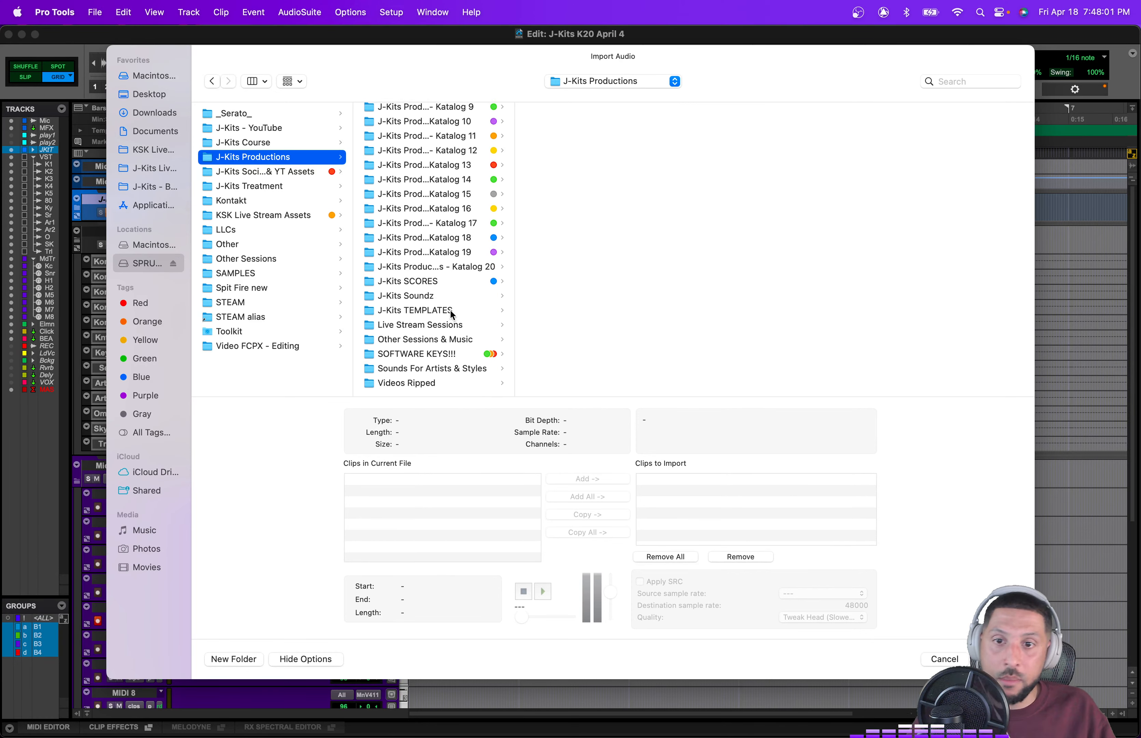
click(451, 297)
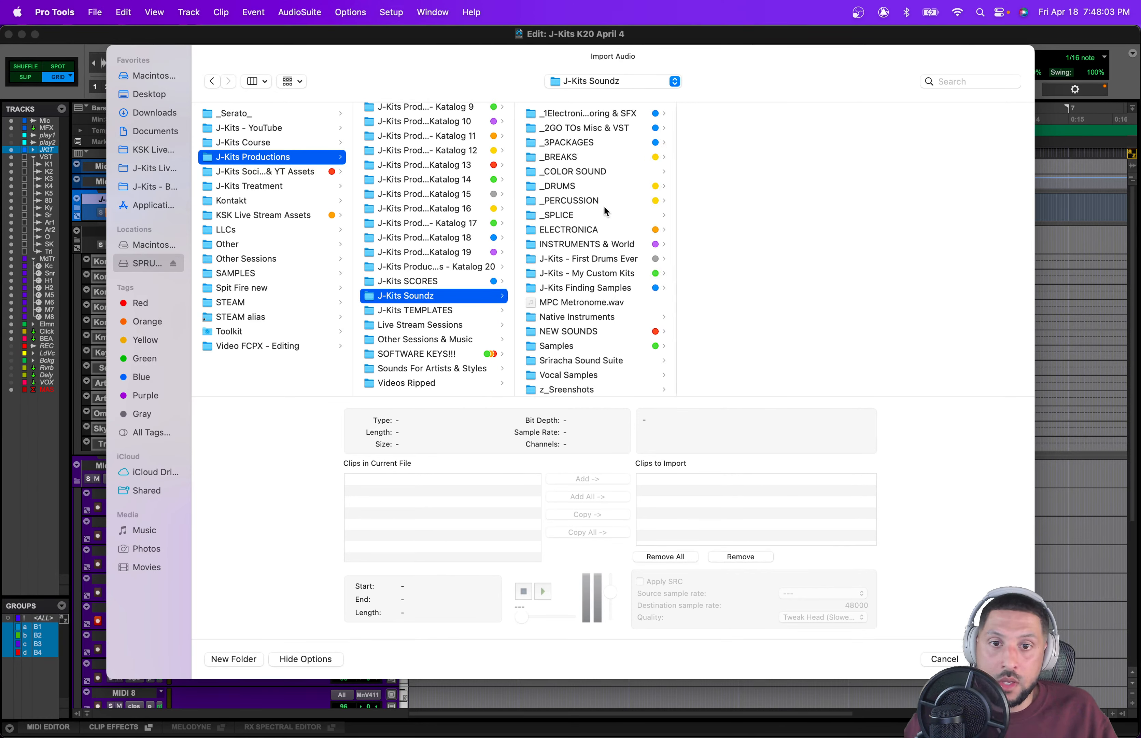
scroll(606, 211, down, 1)
click(594, 271)
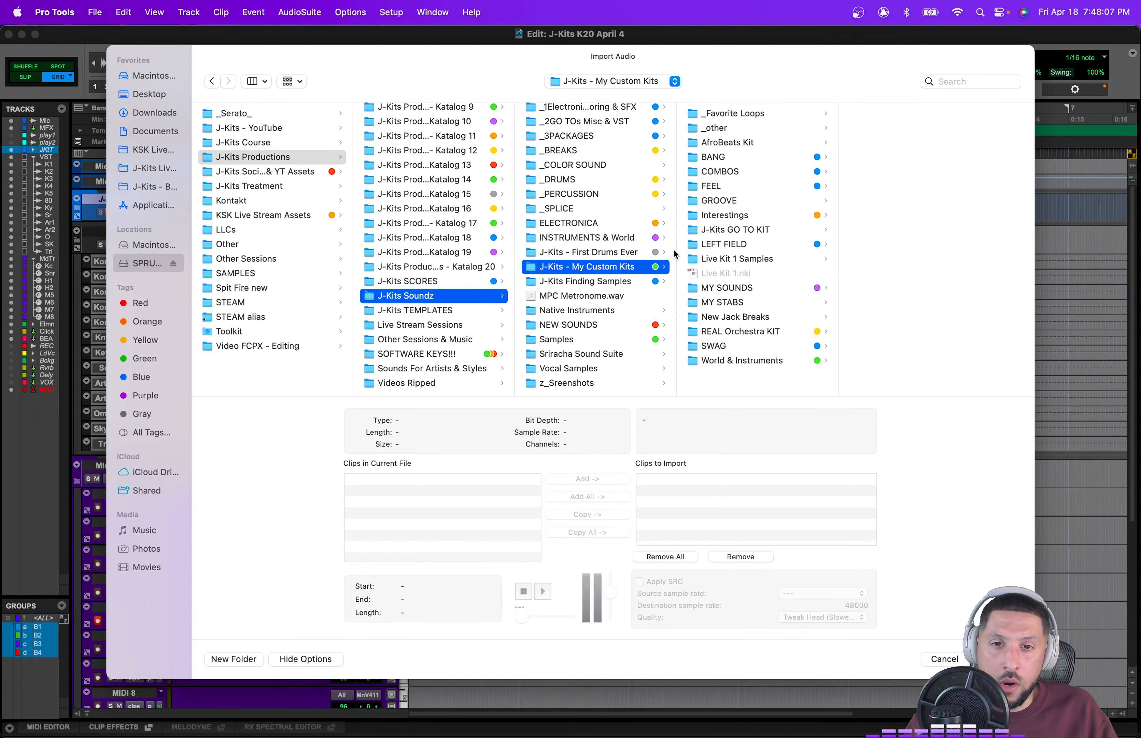
Step: Browse the INSTRUMENTS & World subfolders (Tron, Kontakt Instruments, Piano, Synth) for usable sounds
click(662, 241)
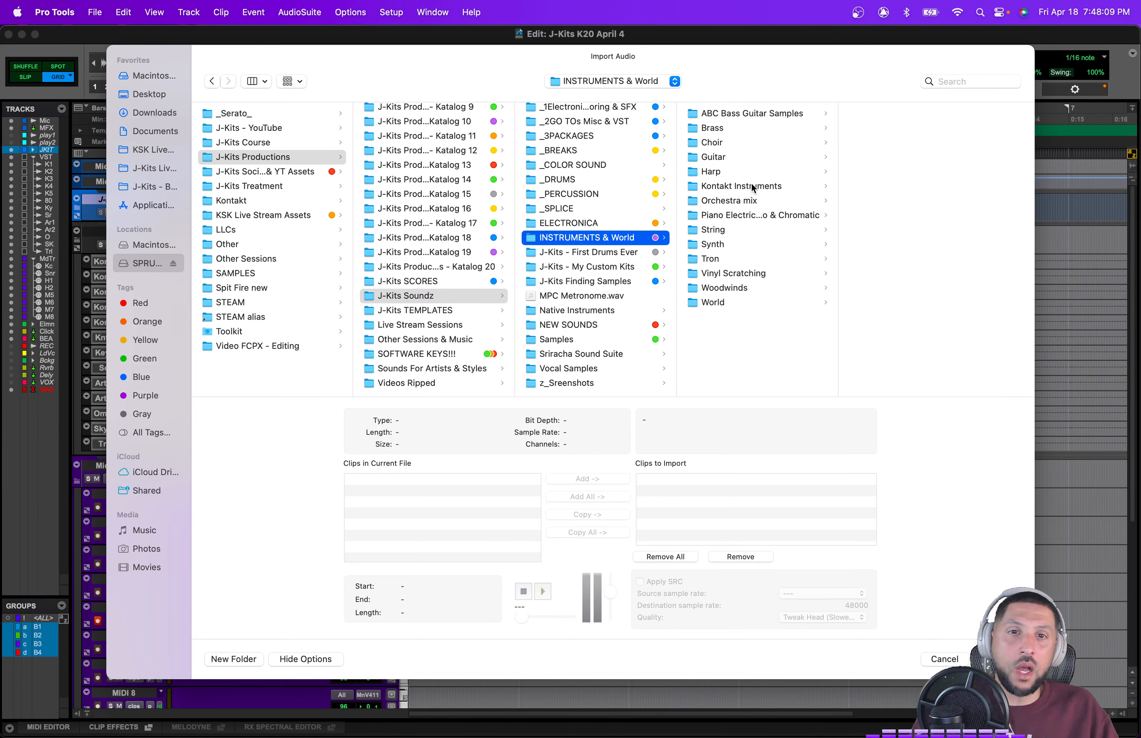
click(761, 259)
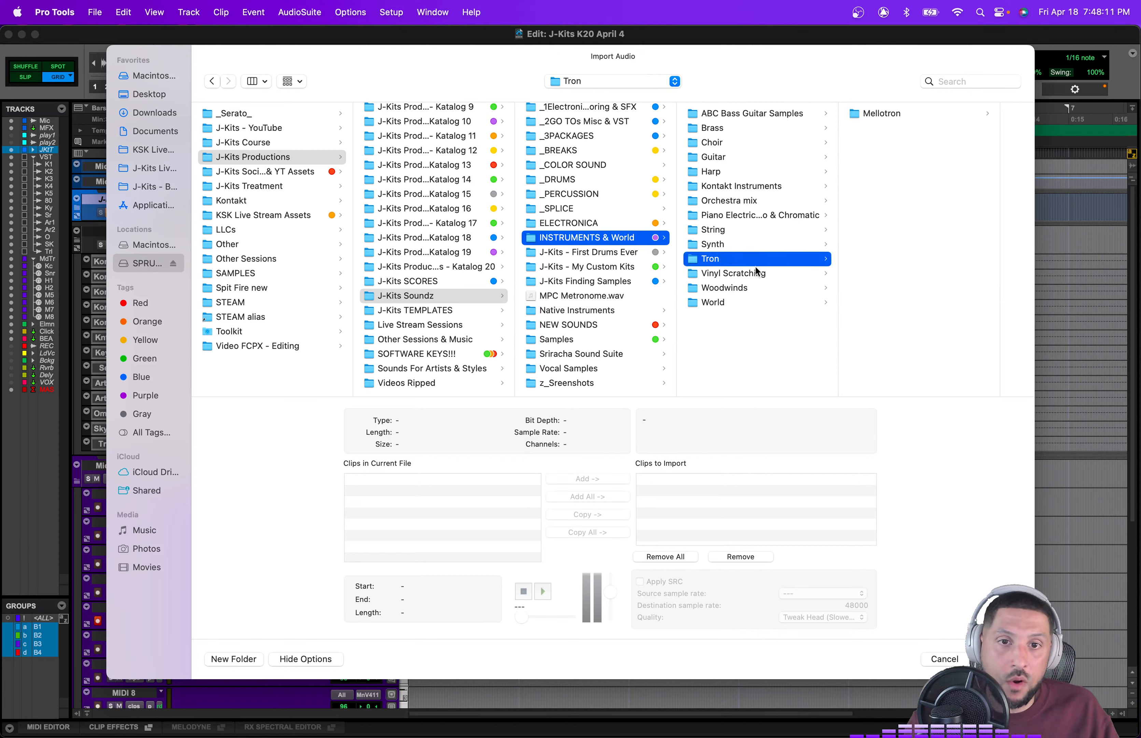
click(753, 274)
click(740, 185)
click(736, 216)
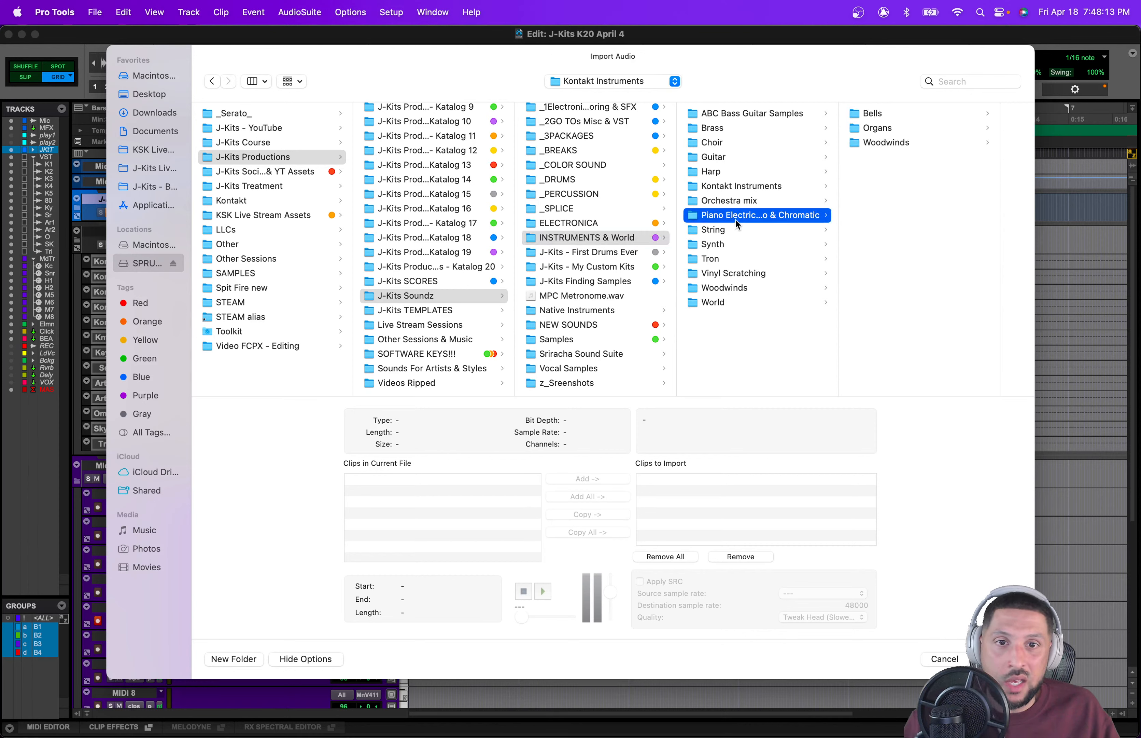
click(720, 243)
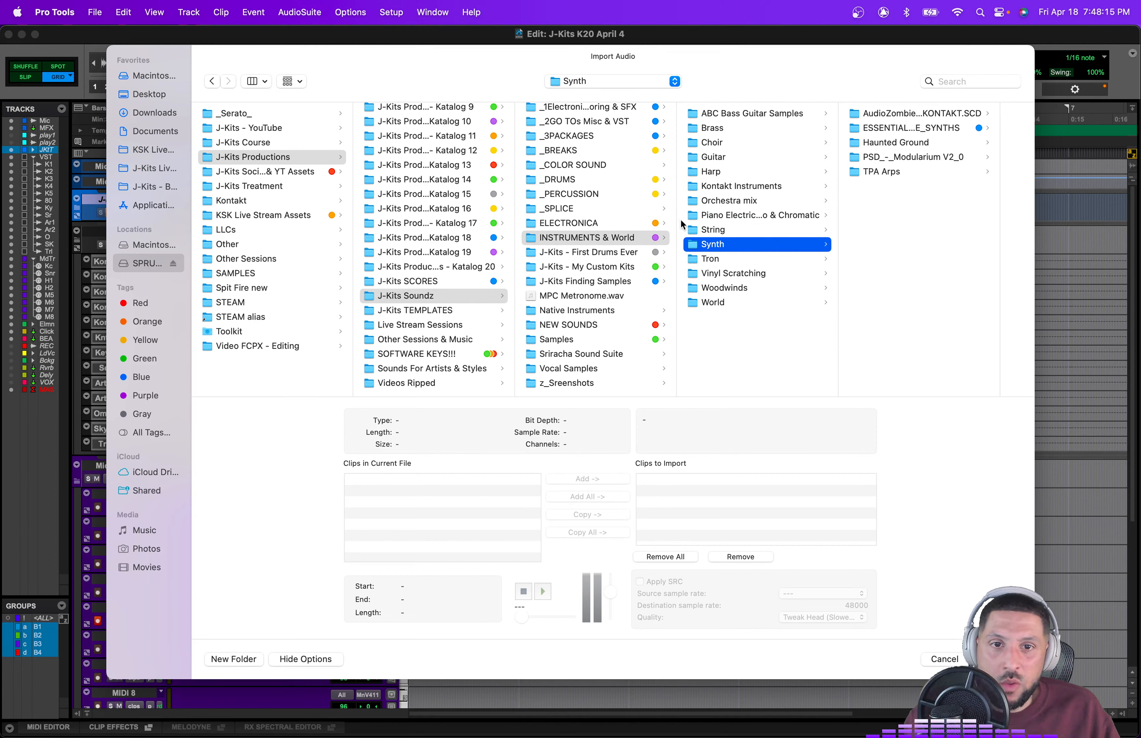
click(629, 265)
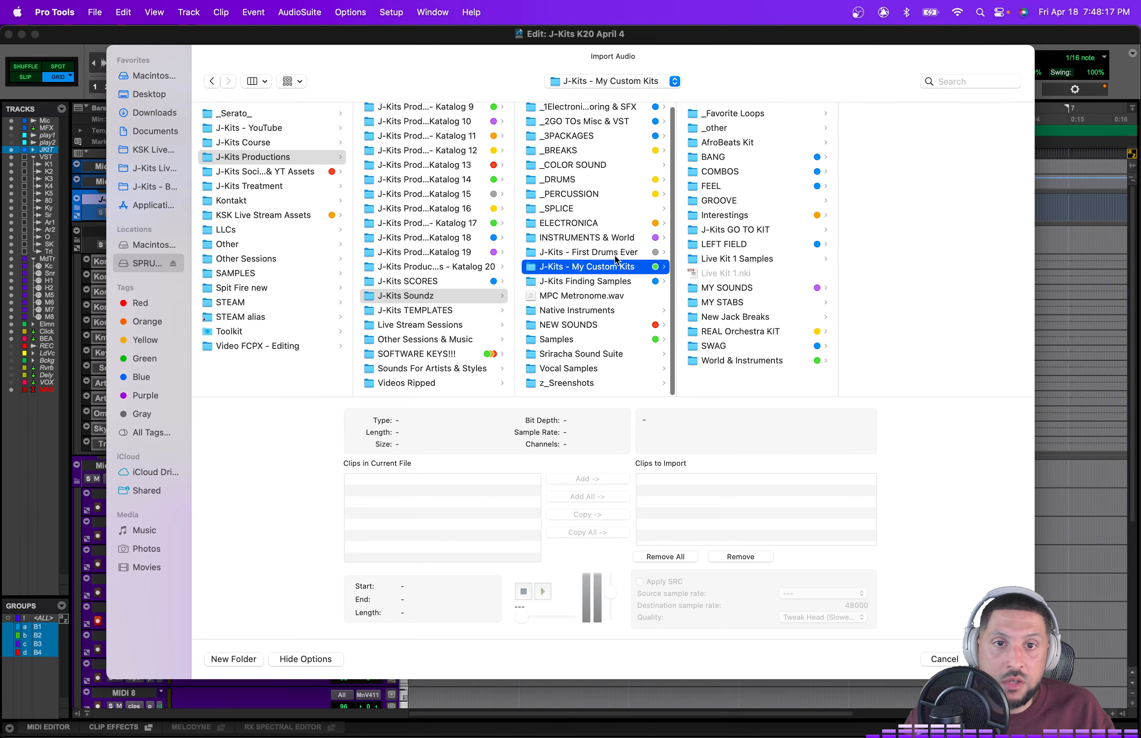
Step: Navigate to J-Kits - First Drums Ever > Claps & Snaps > Claps > Robn_-_Weird_Claps
click(617, 251)
click(768, 161)
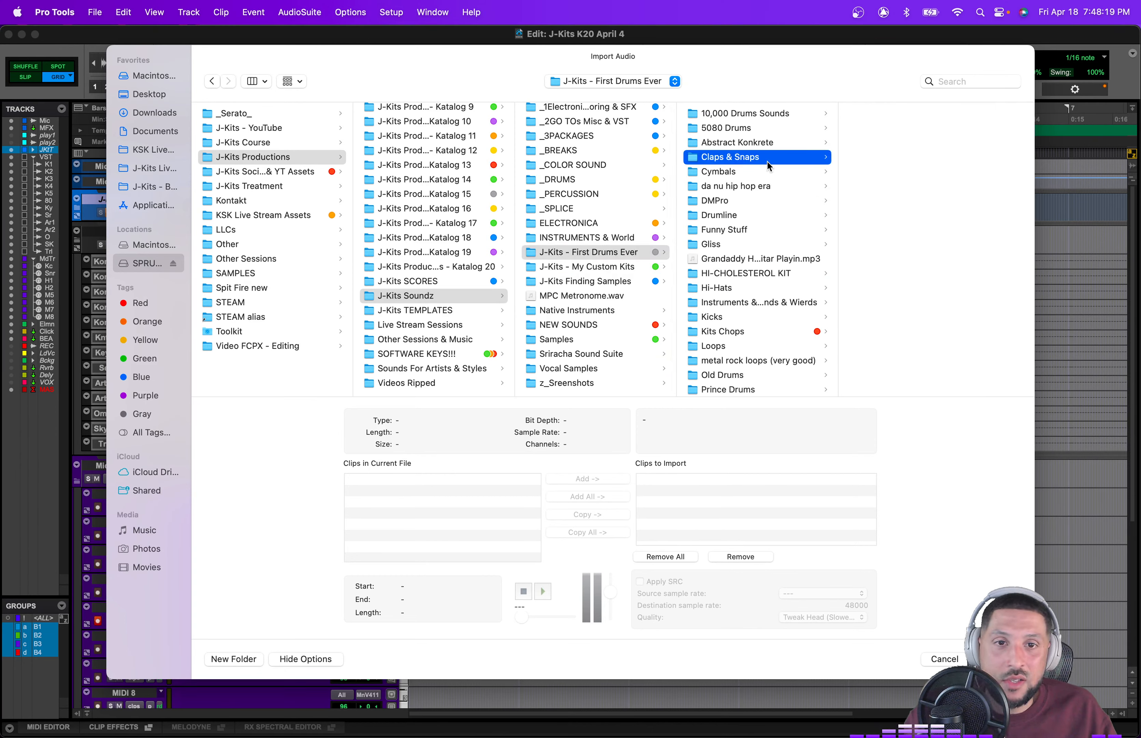
click(925, 113)
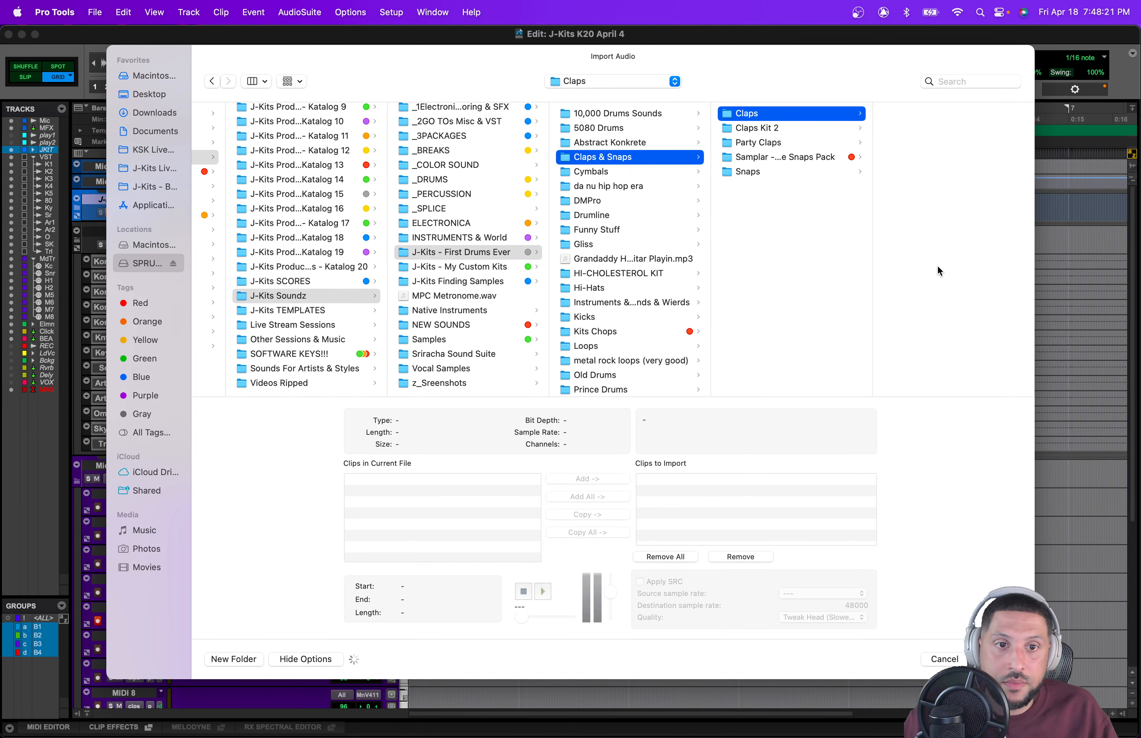
scroll(942, 289, down, 10)
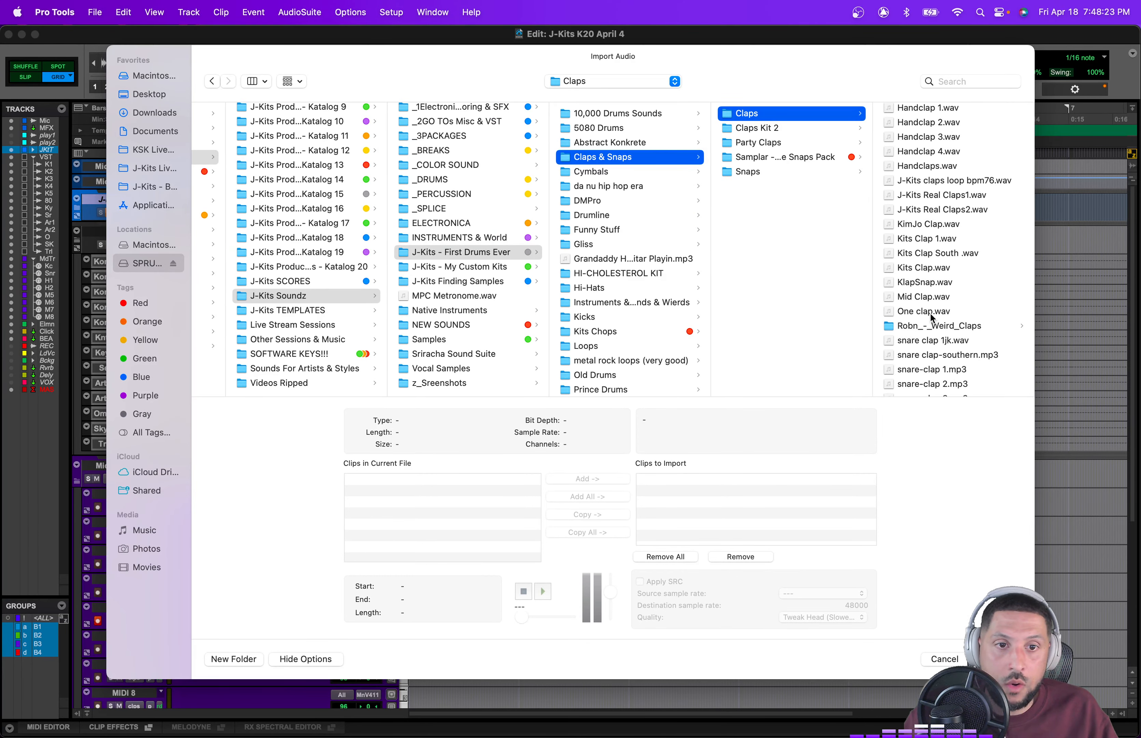
click(932, 312)
click(862, 326)
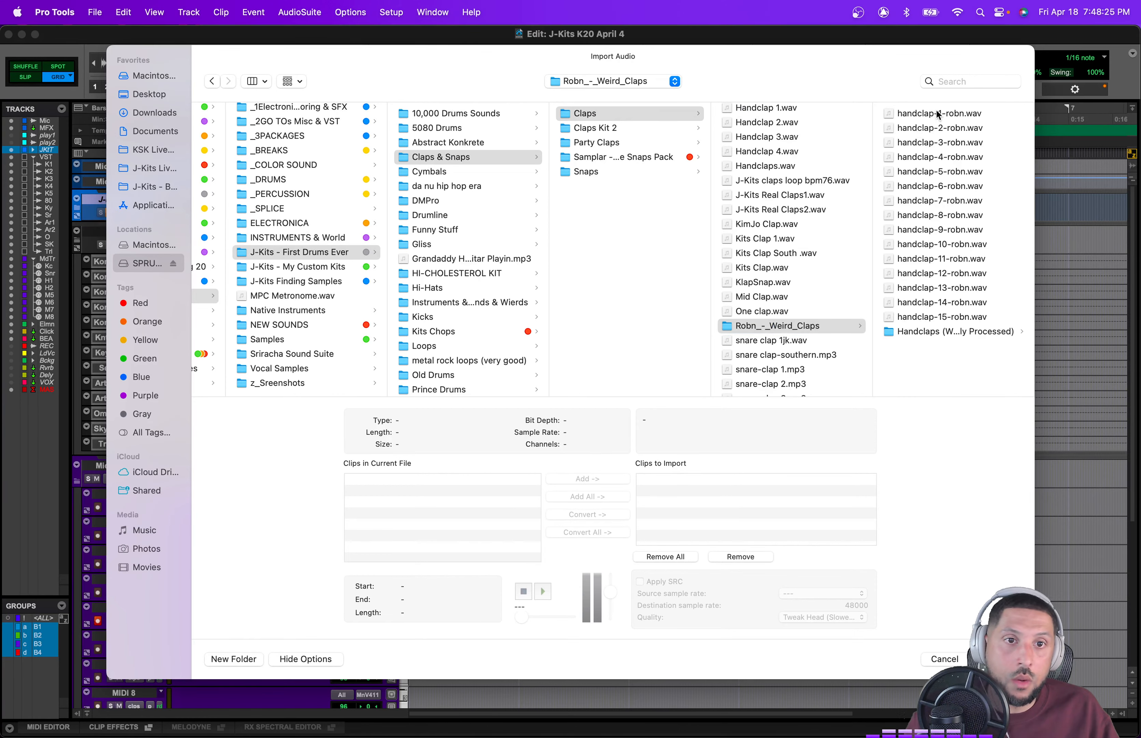
Step: Audition and add handclap-1, -2, -3 and -8-robn to the import list with conversion, then import them as new tracks
click(939, 115)
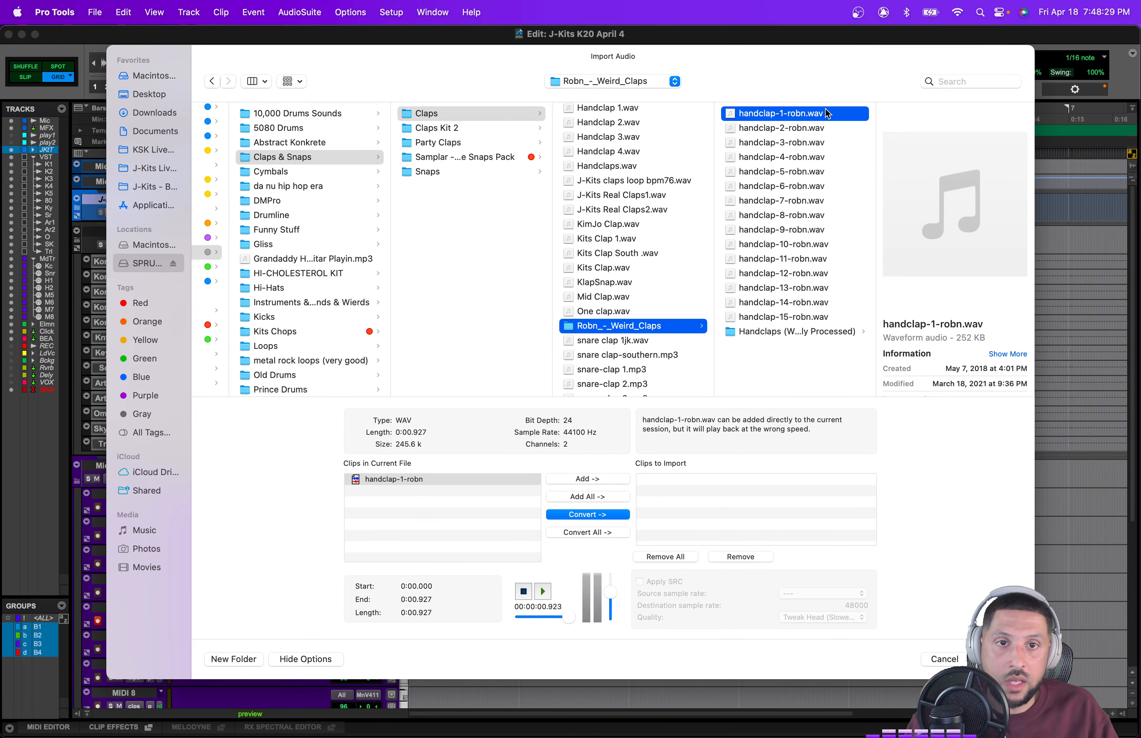
click(588, 513)
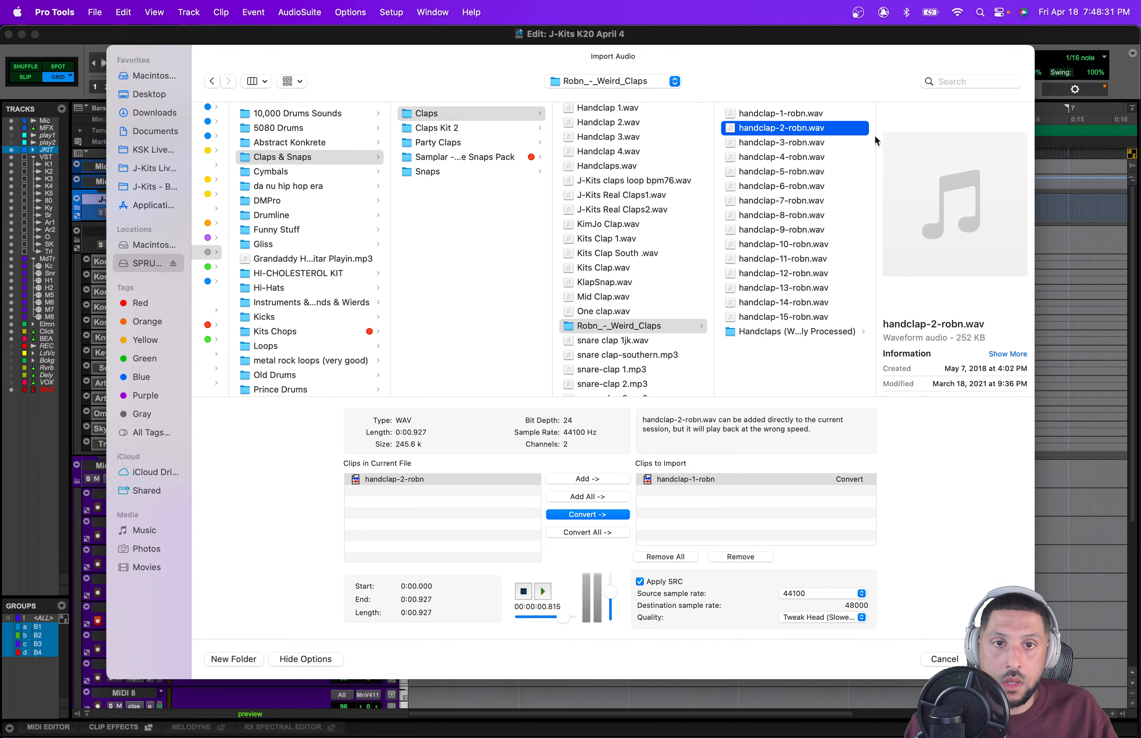
key(Down)
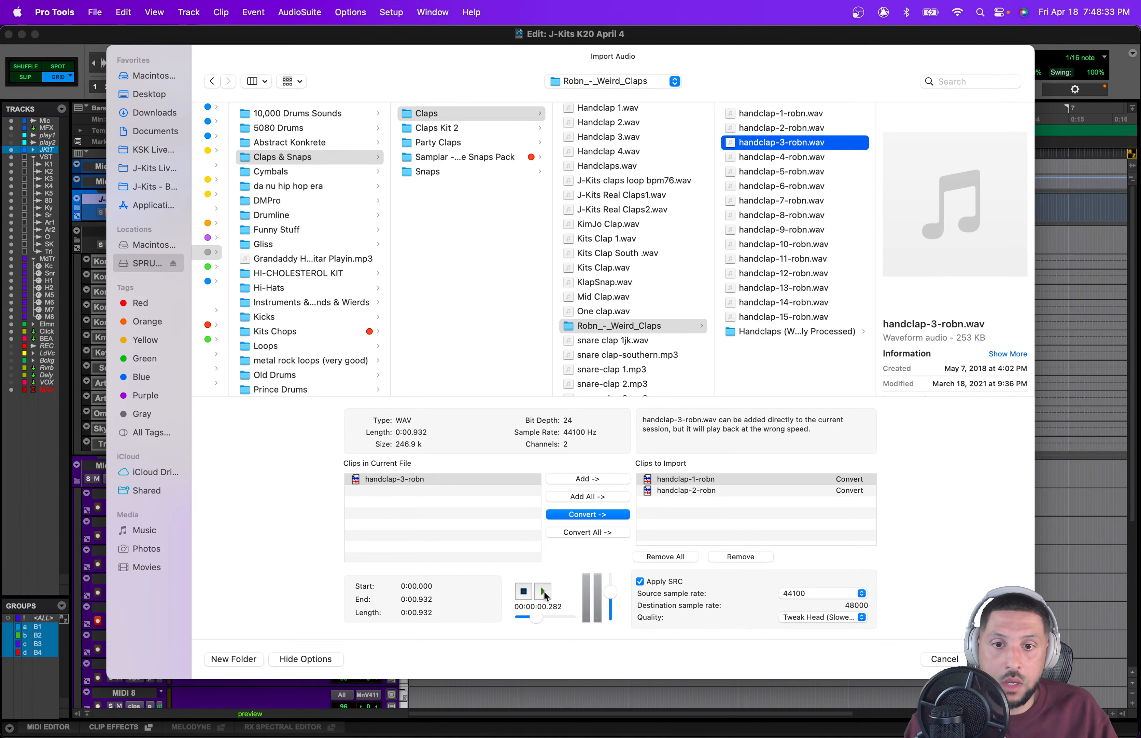
double_click(798, 143)
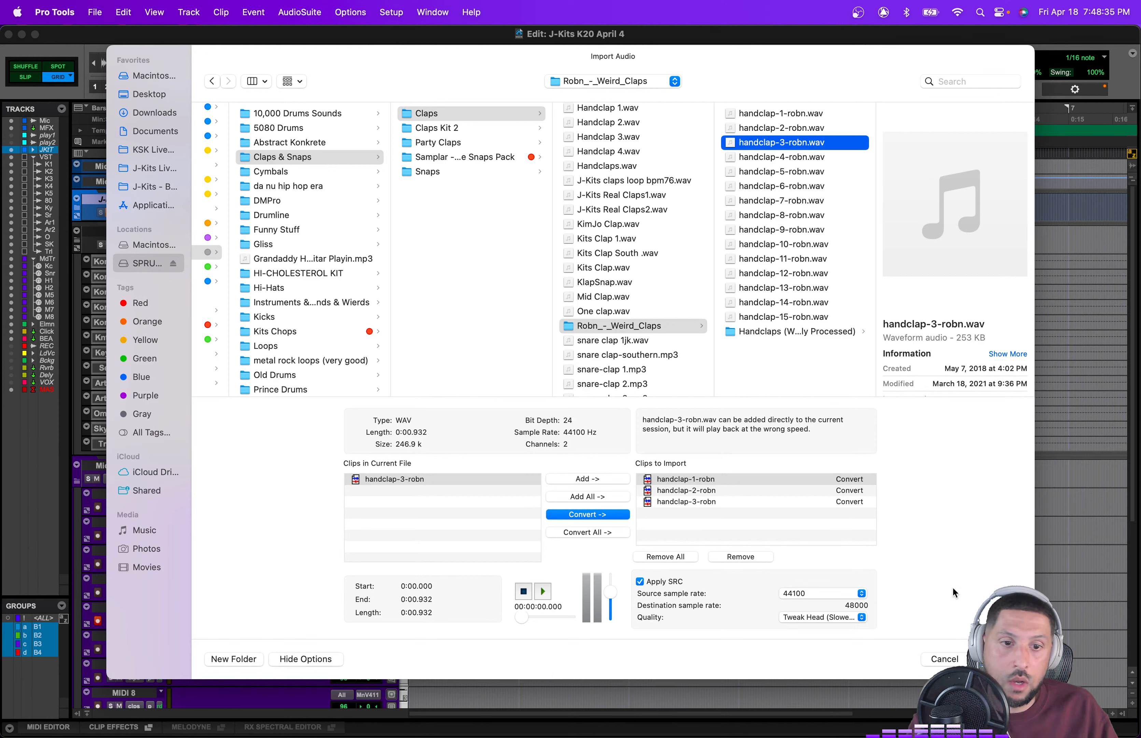
click(798, 215)
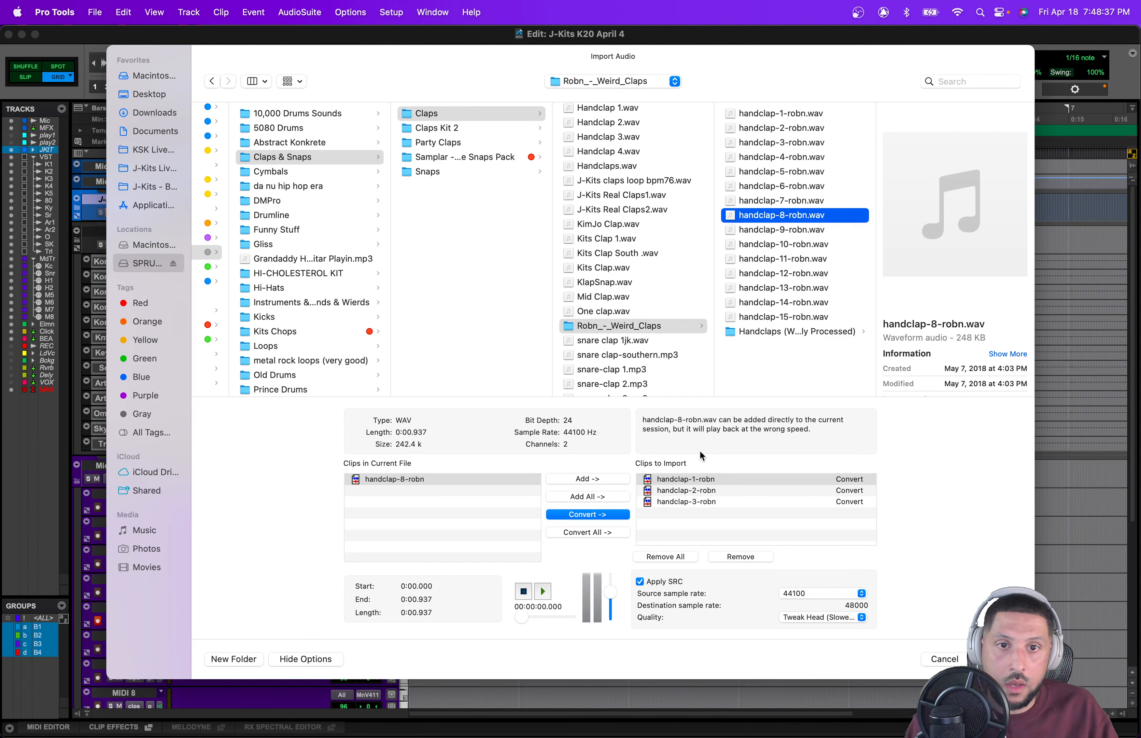
click(543, 591)
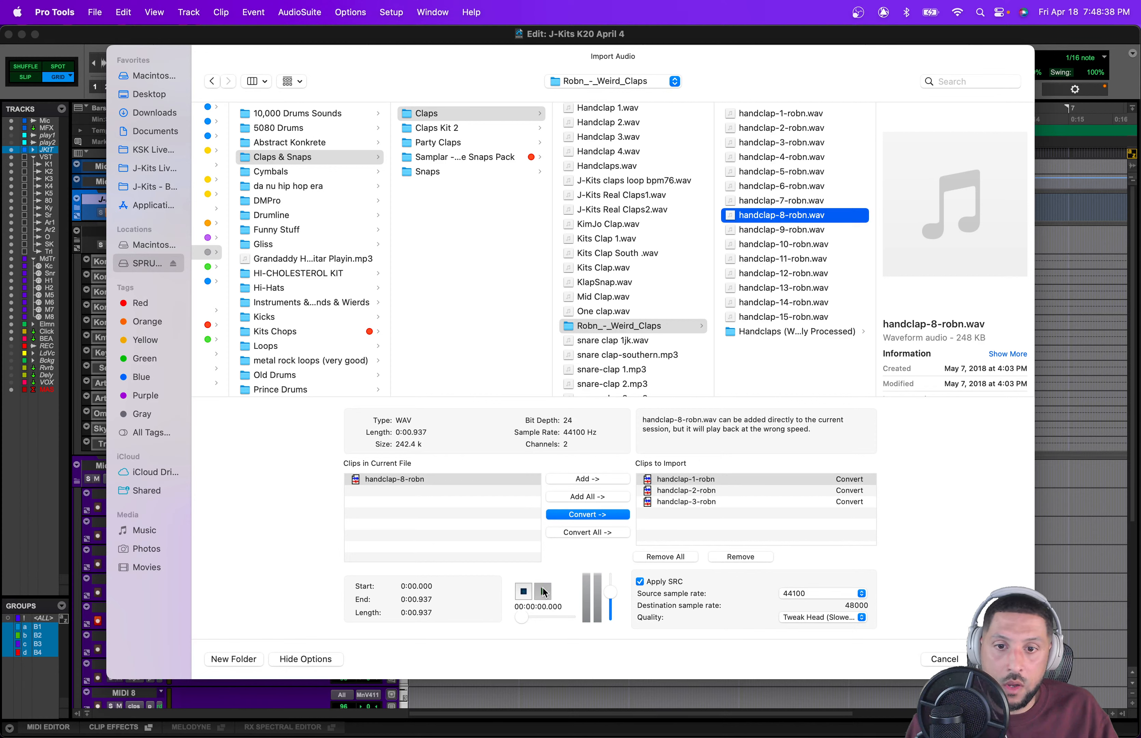
double_click(810, 217)
click(999, 660)
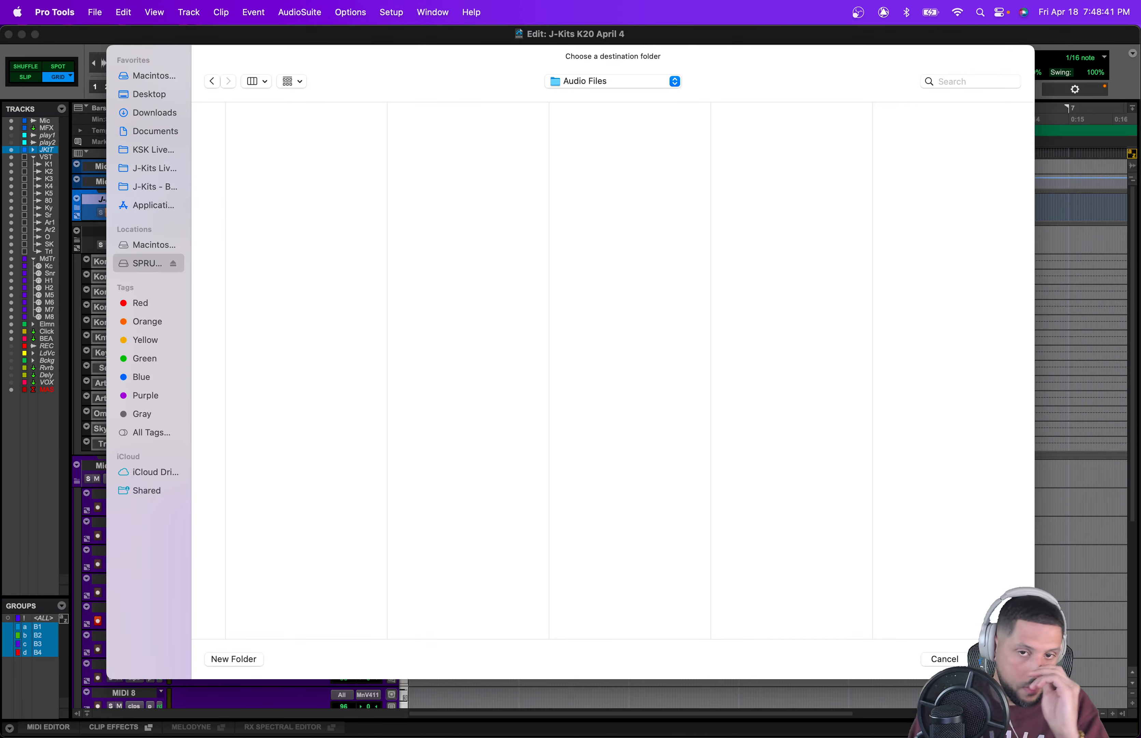
click(994, 659)
key(Return)
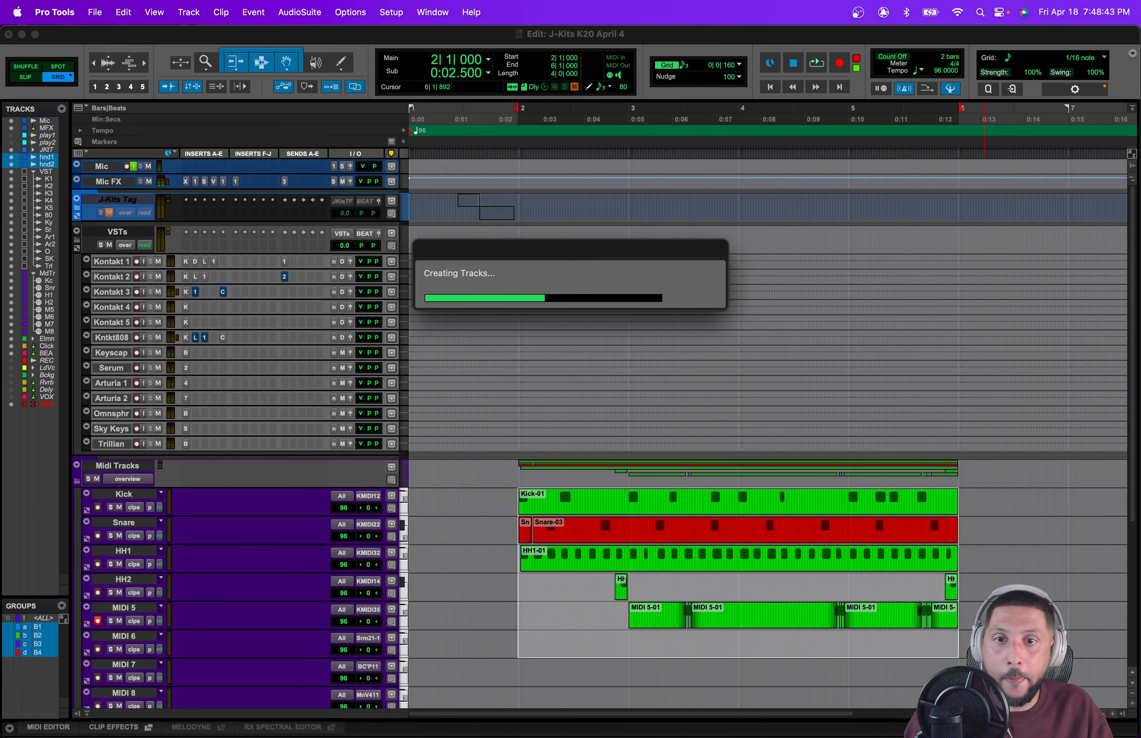
Step: Set the four new handclap tracks' height to medium
key(t)
key(t)
key(t)
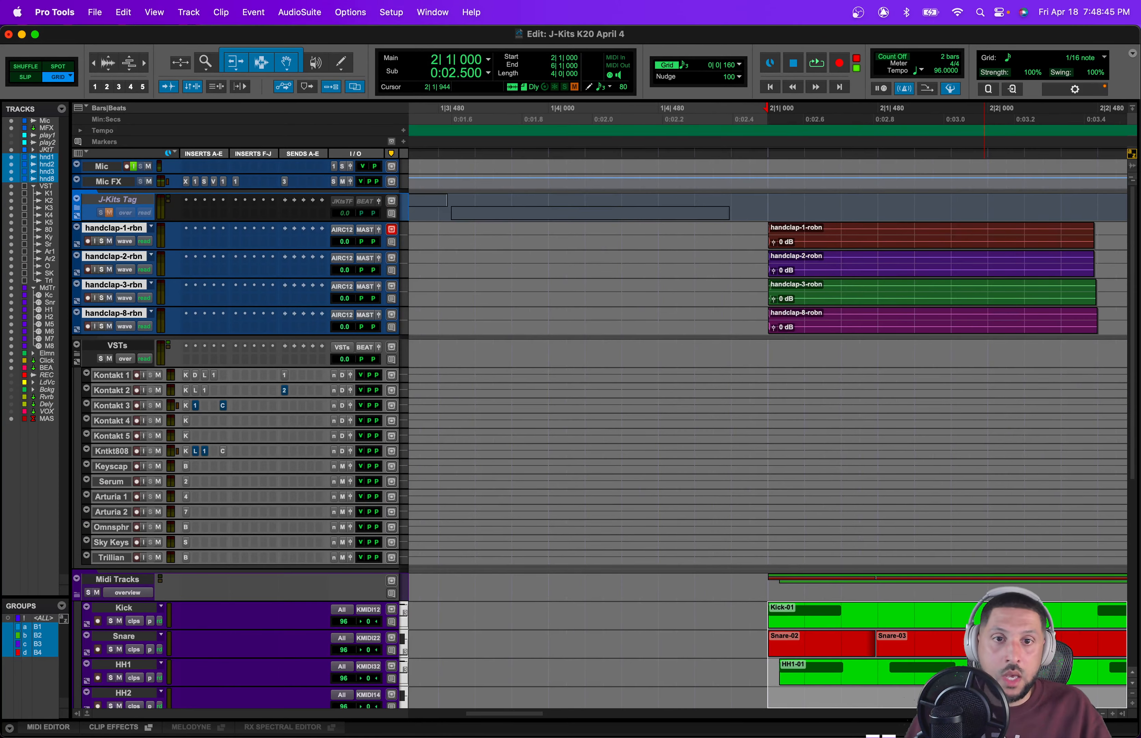
click(401, 263)
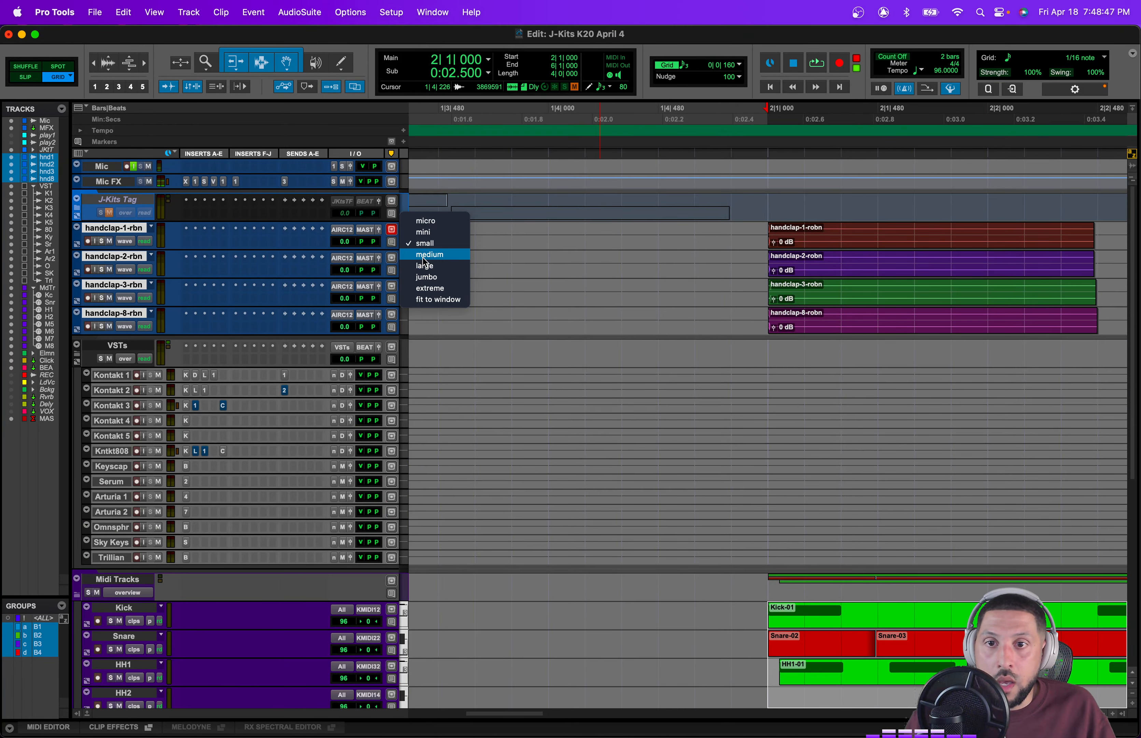
click(434, 255)
Step: Route the four handclap tracks' outputs to the Drums Bus and return them to small height
click(357, 242)
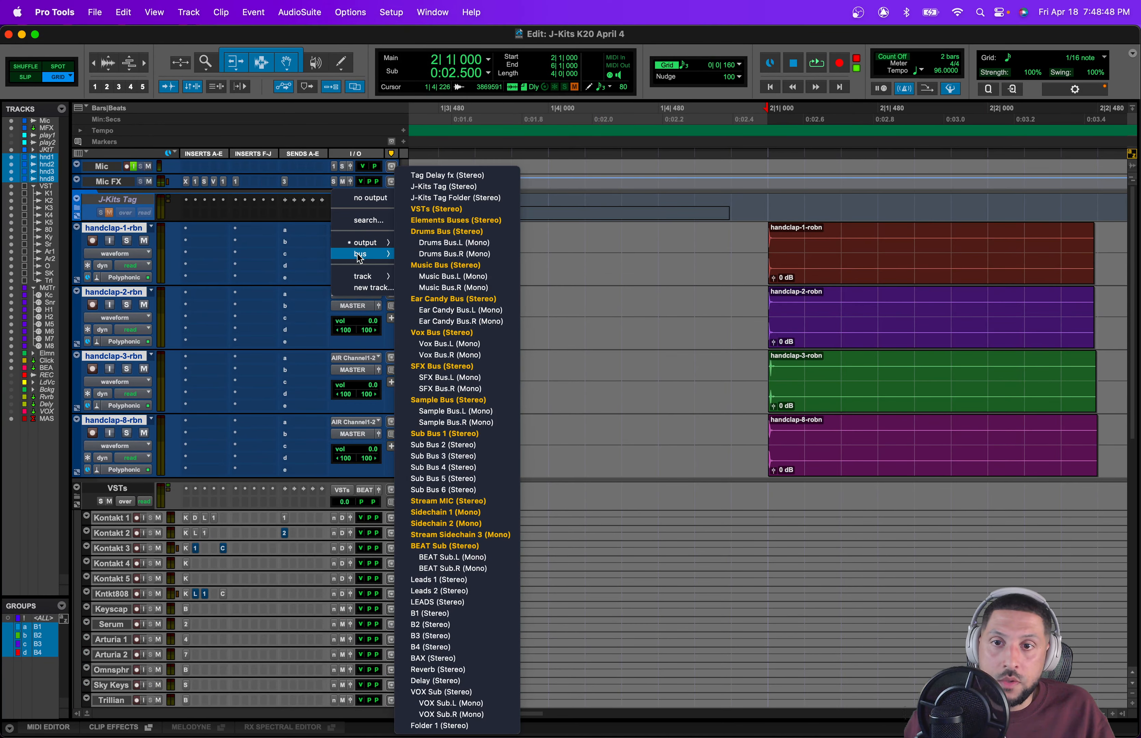
click(425, 232)
drag(108, 230, 61, 236)
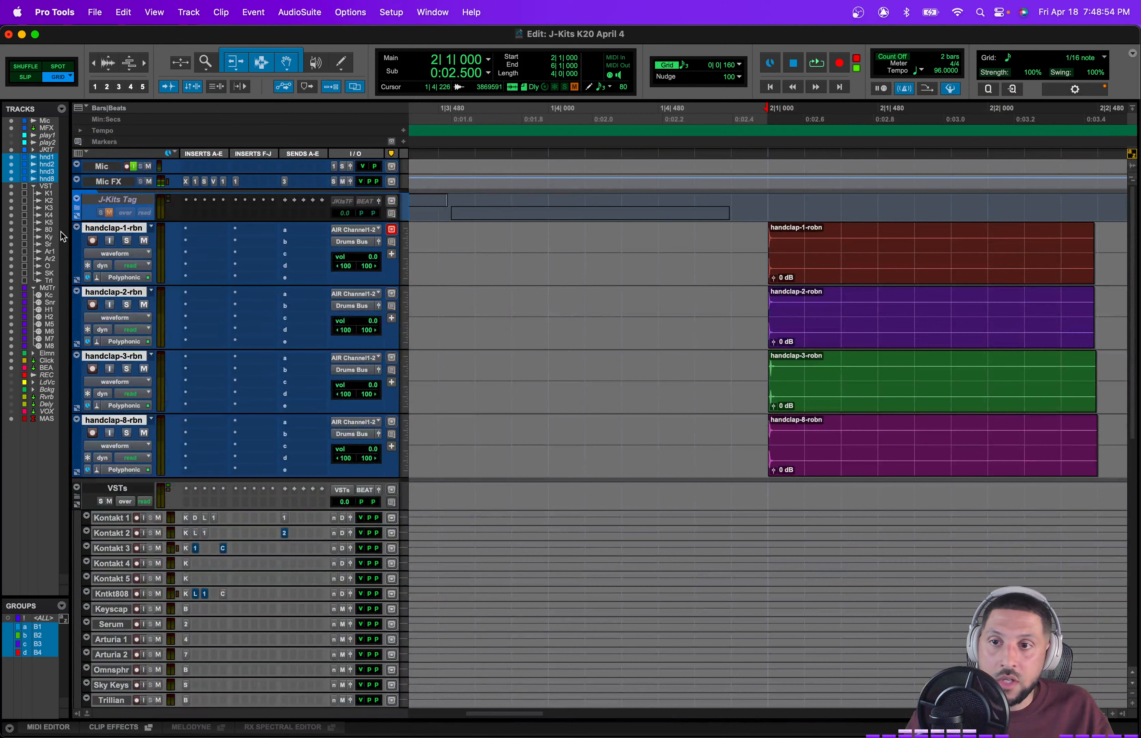
click(397, 245)
click(420, 235)
Step: Color the four handclap tracks a dark orange from the Color Palette
double_click(78, 234)
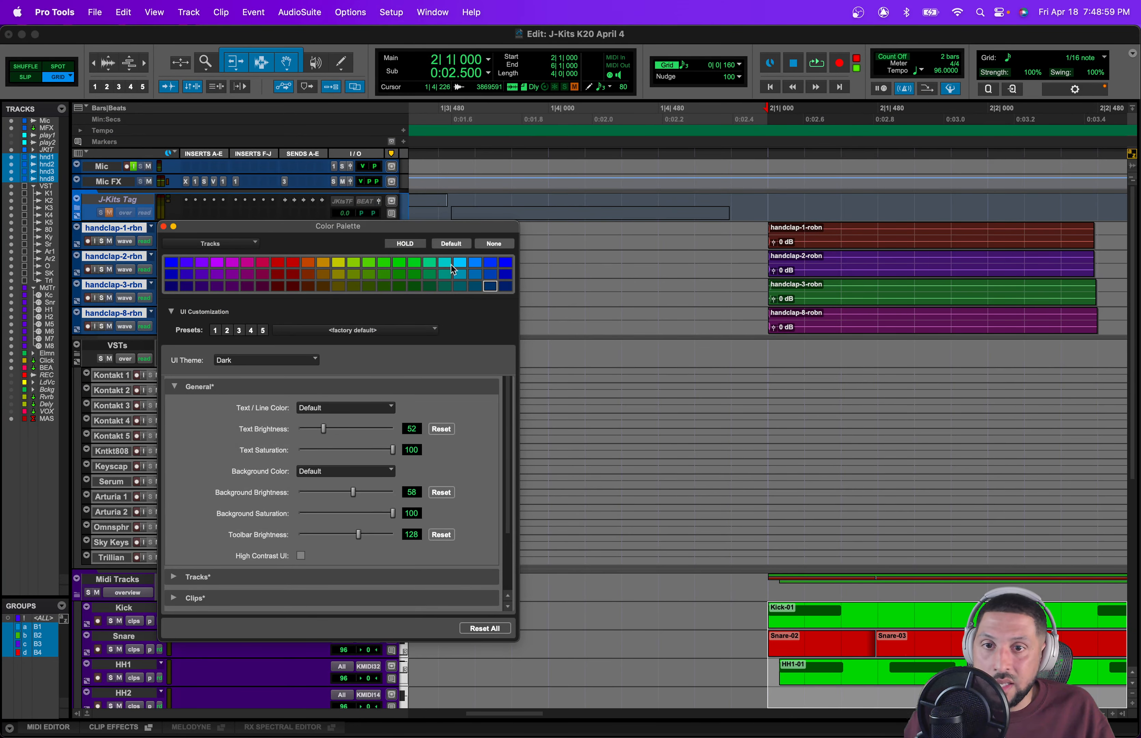
click(324, 275)
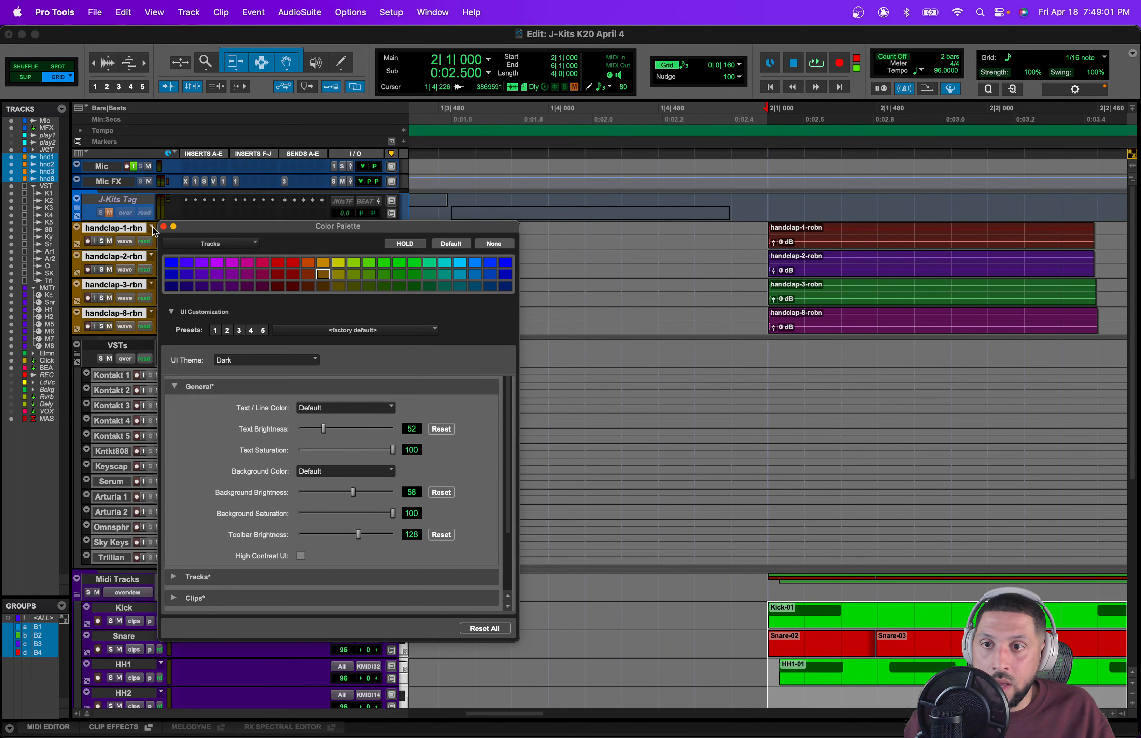
click(163, 226)
Step: Save the session and delete the hh1, hh2 and hh3 tracks inside the Elements folder
scroll(261, 408, down, 10)
key(super+s)
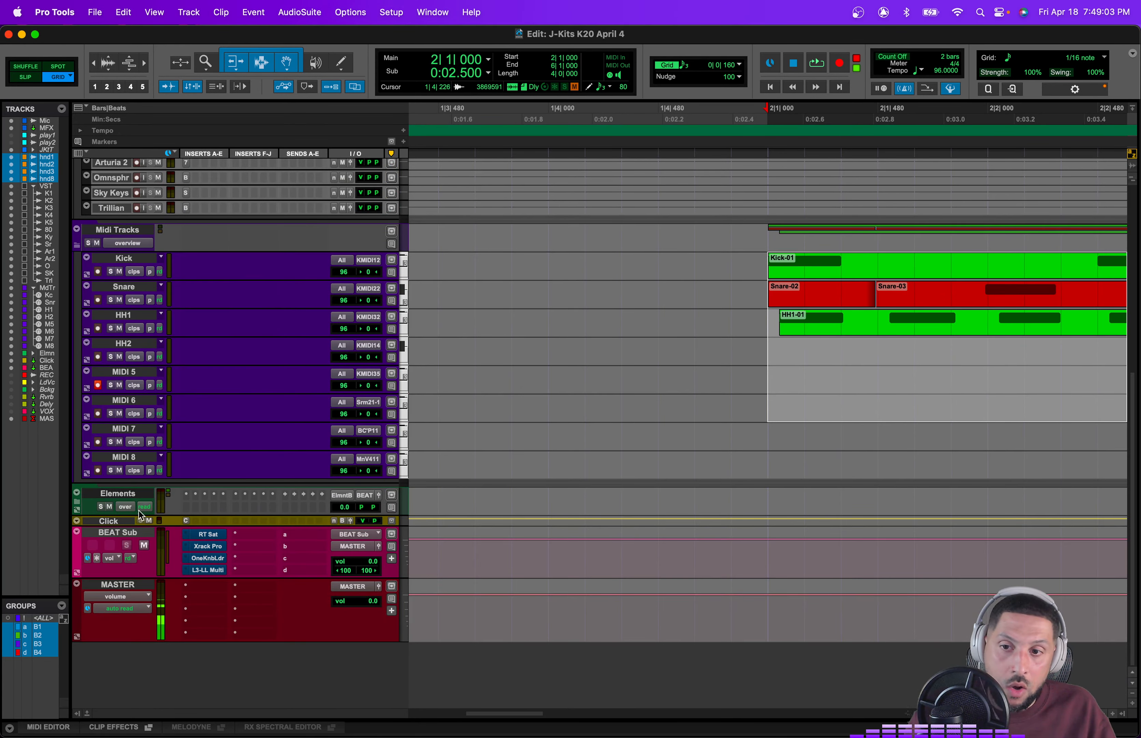
click(77, 501)
scroll(301, 499, up, 2)
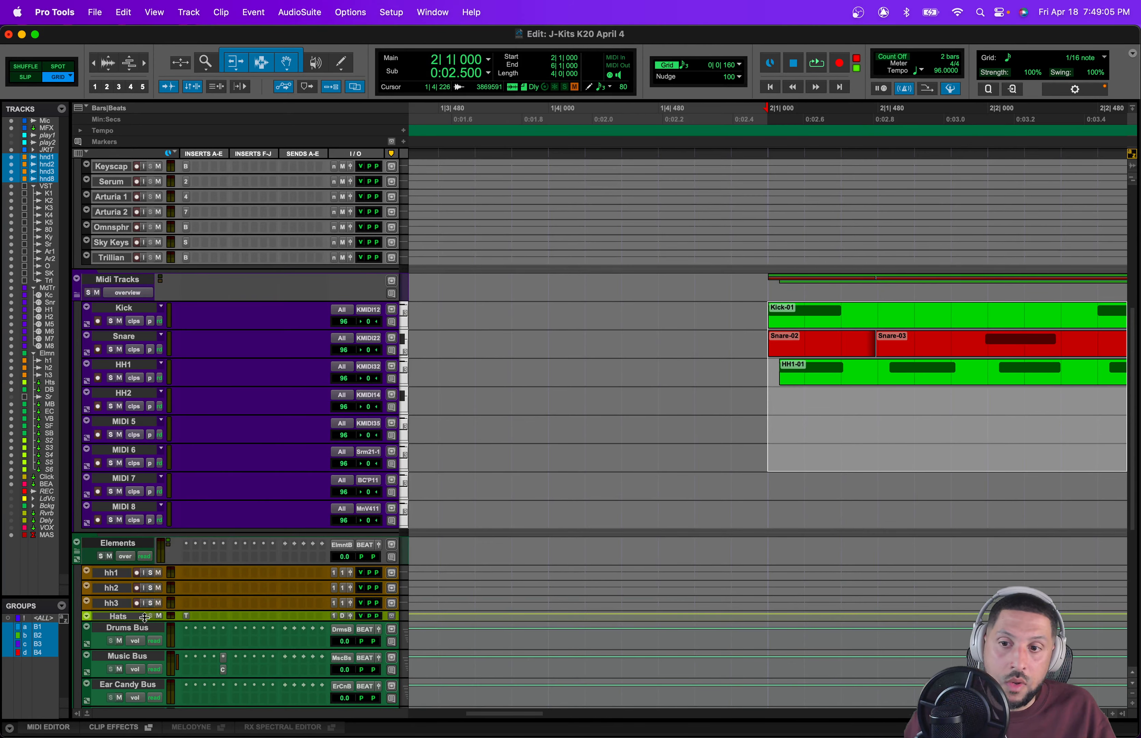
click(116, 604)
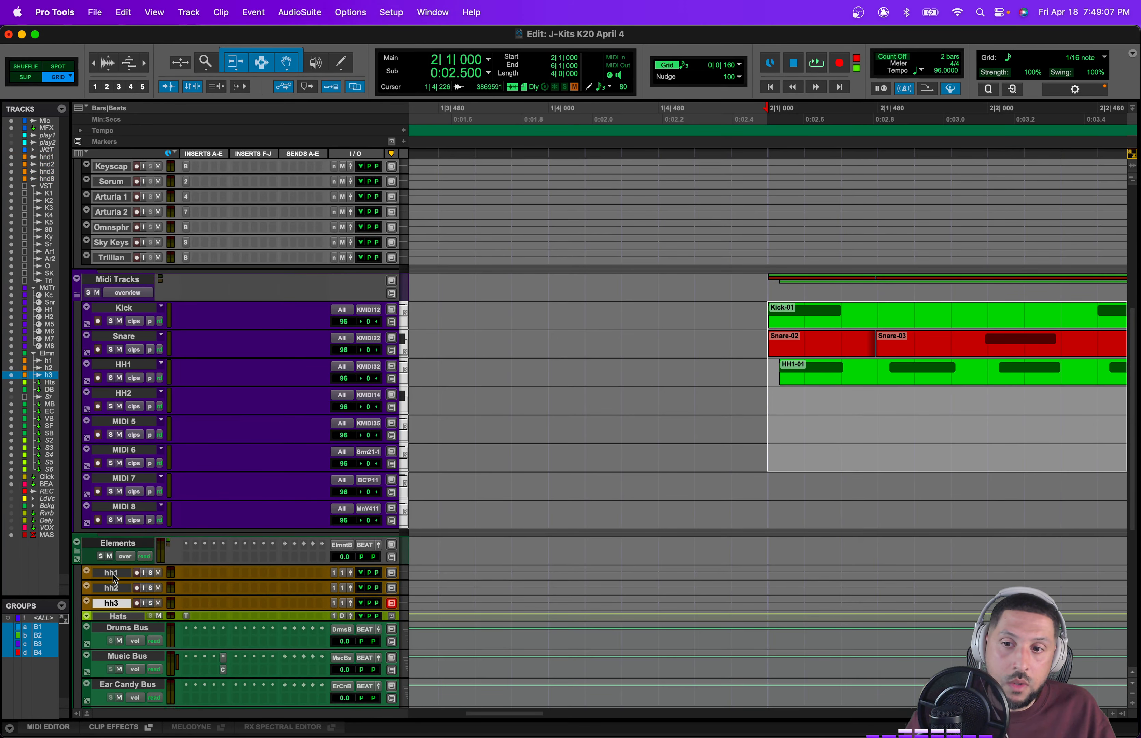
shift+click(113, 574)
right_click(113, 573)
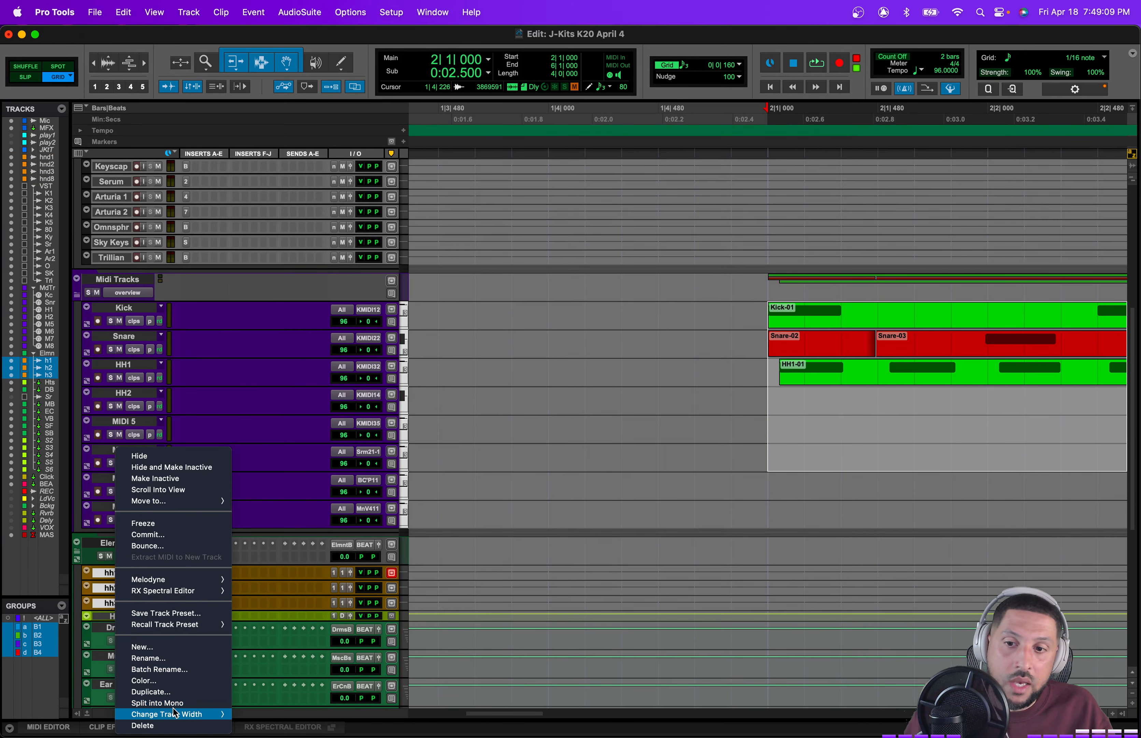
click(168, 725)
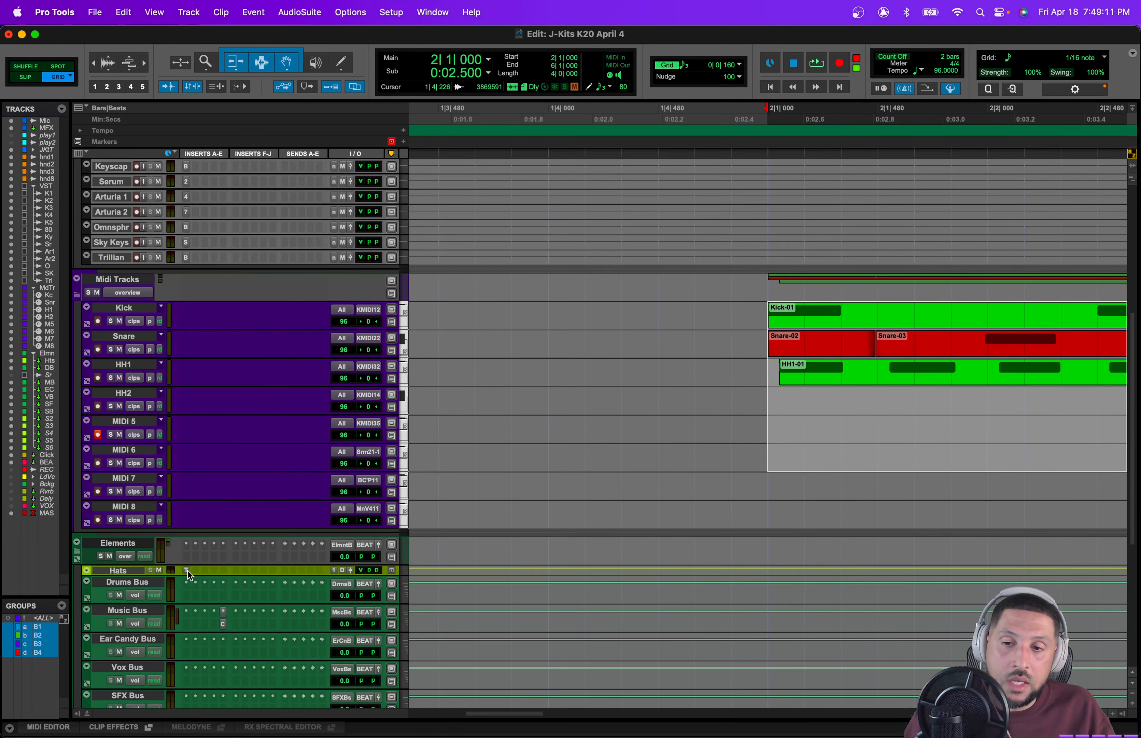
Step: Select the handclap-8-rbn track
scroll(188, 574, up, 10)
click(133, 321)
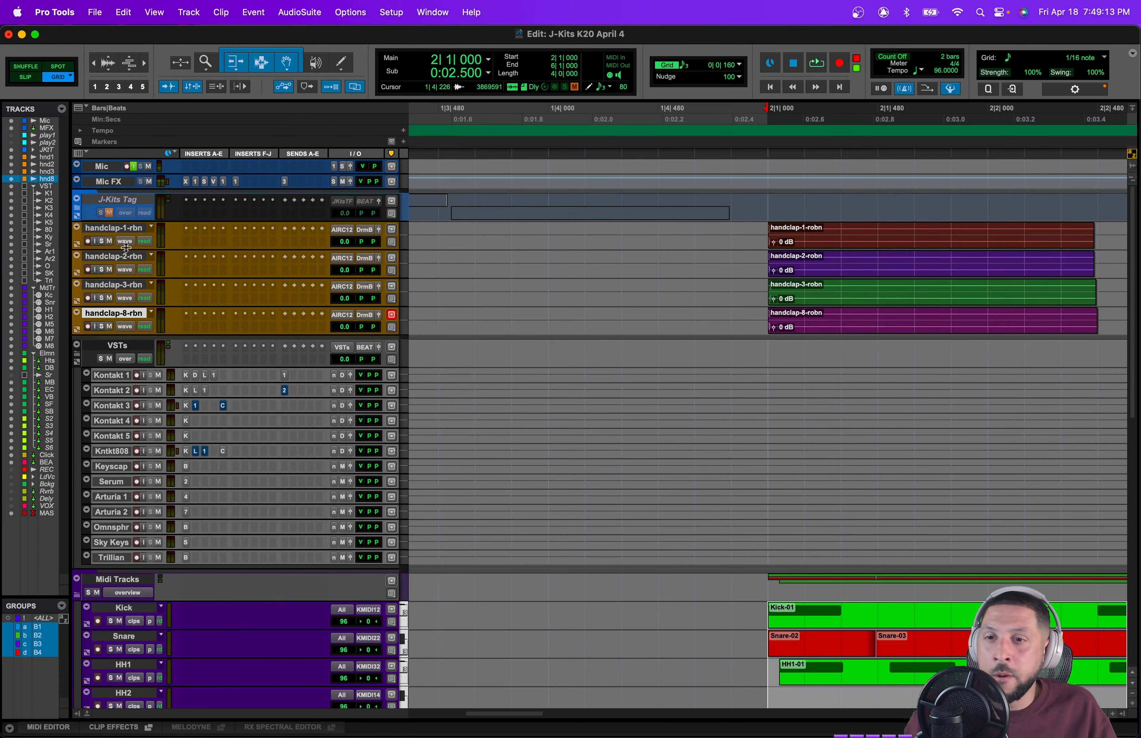
Step: Move the four handclap tracks into the Elements folder, below the Hats track
shift+click(116, 228)
drag(115, 228, 136, 336)
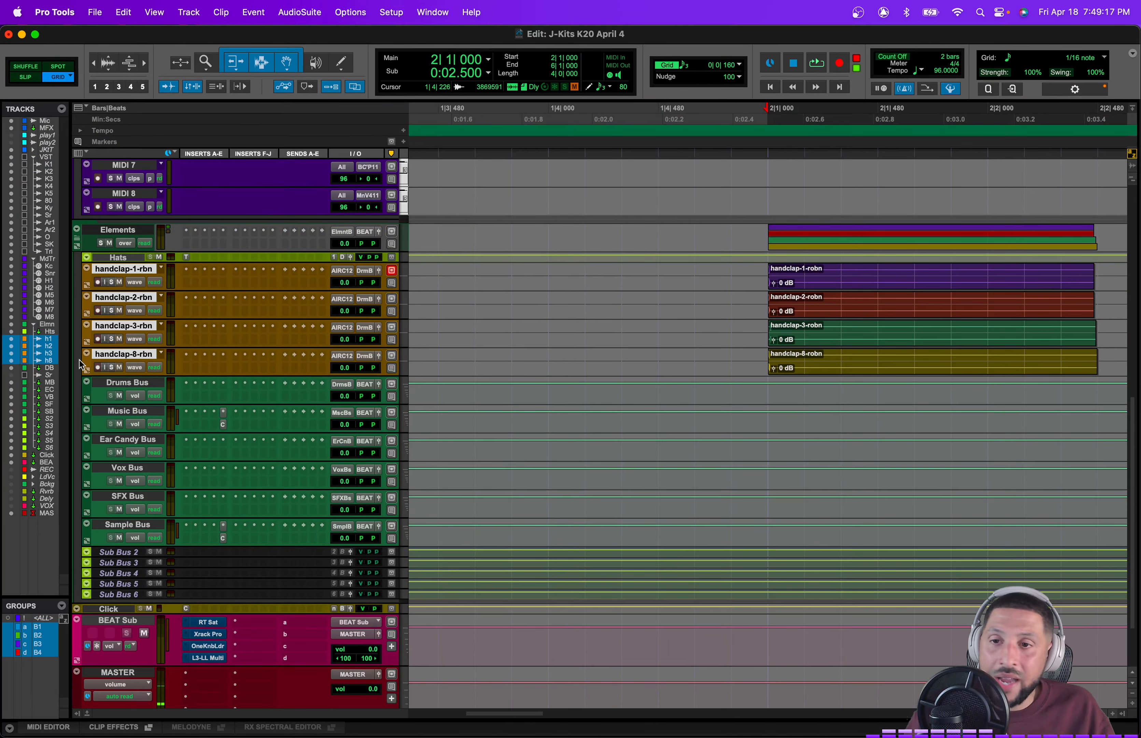
Step: Move the inactive Sub Bus 2 track below the handclap tracks and make it active
drag(118, 552, 116, 386)
right_click(115, 387)
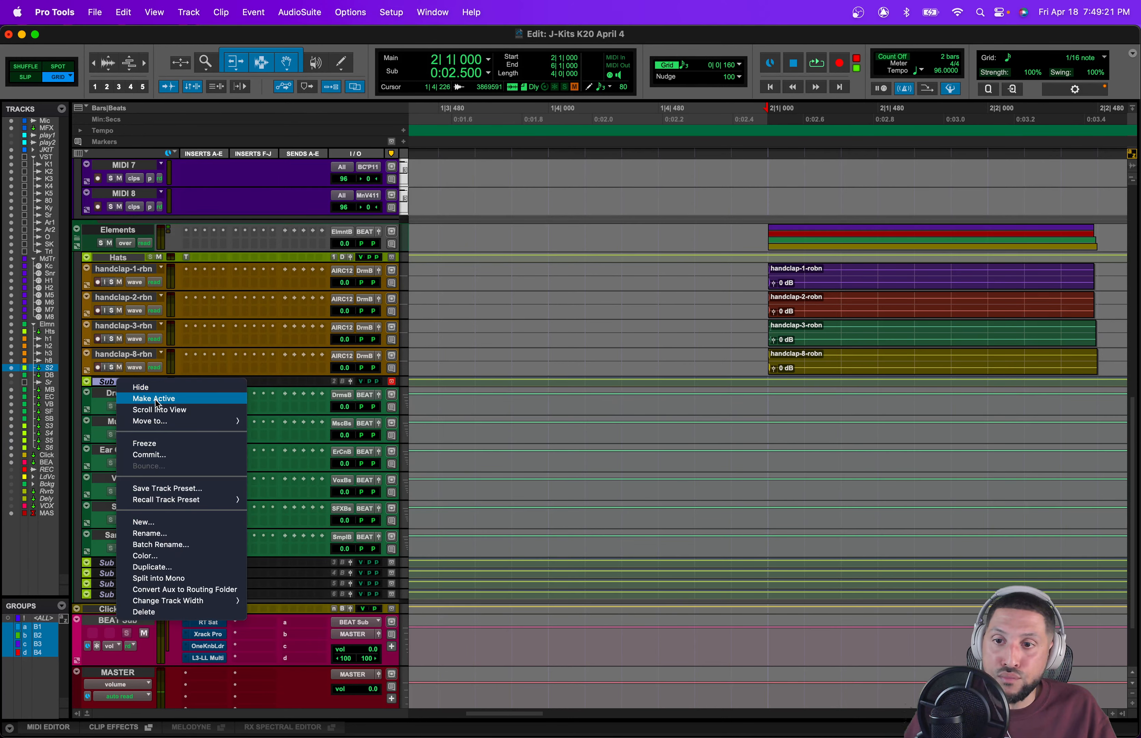
click(155, 399)
Step: Rename the Sub Bus 2 track as Claps
double_click(126, 382)
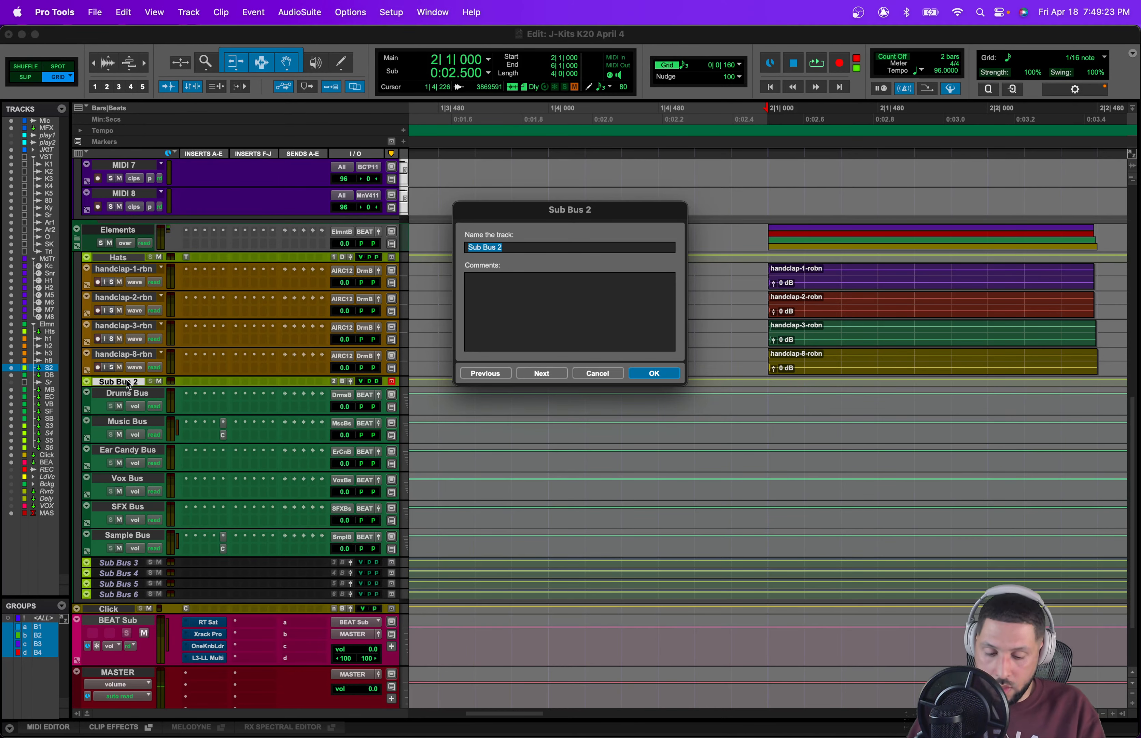
text(Claps)
key(Return)
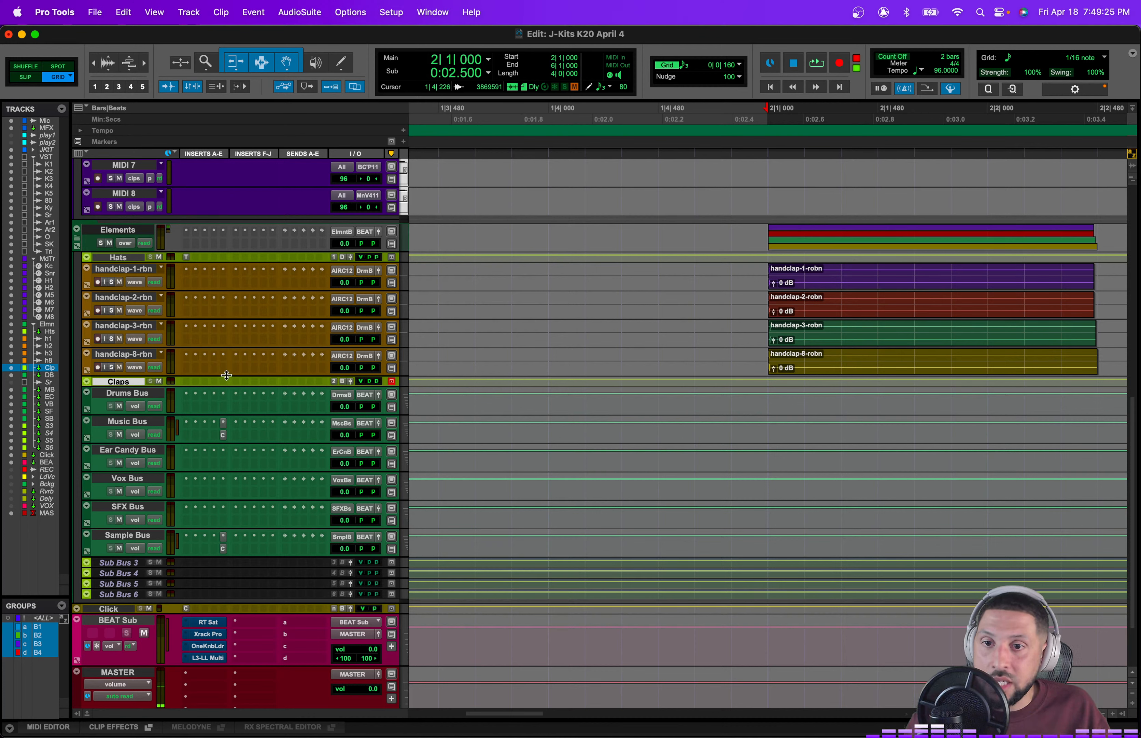
Step: Select all four handclap tracks and route their outputs to Sub Bus 2
click(126, 354)
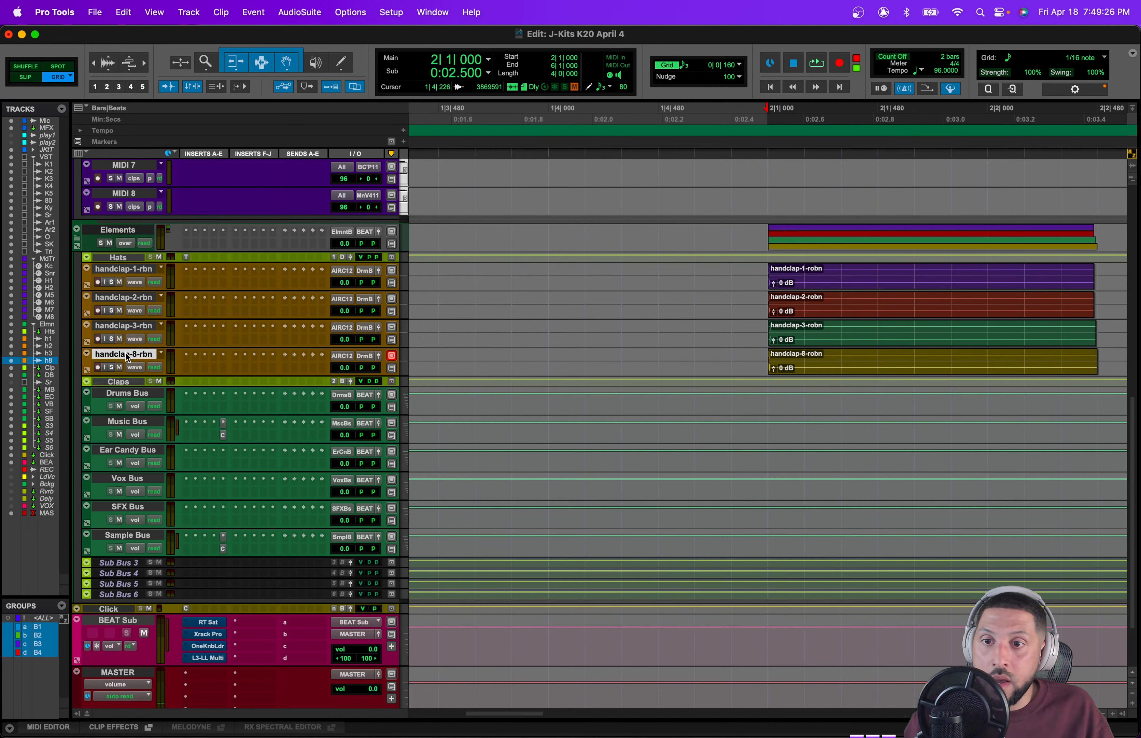
shift+click(132, 268)
click(369, 271)
mouse_move(385, 283)
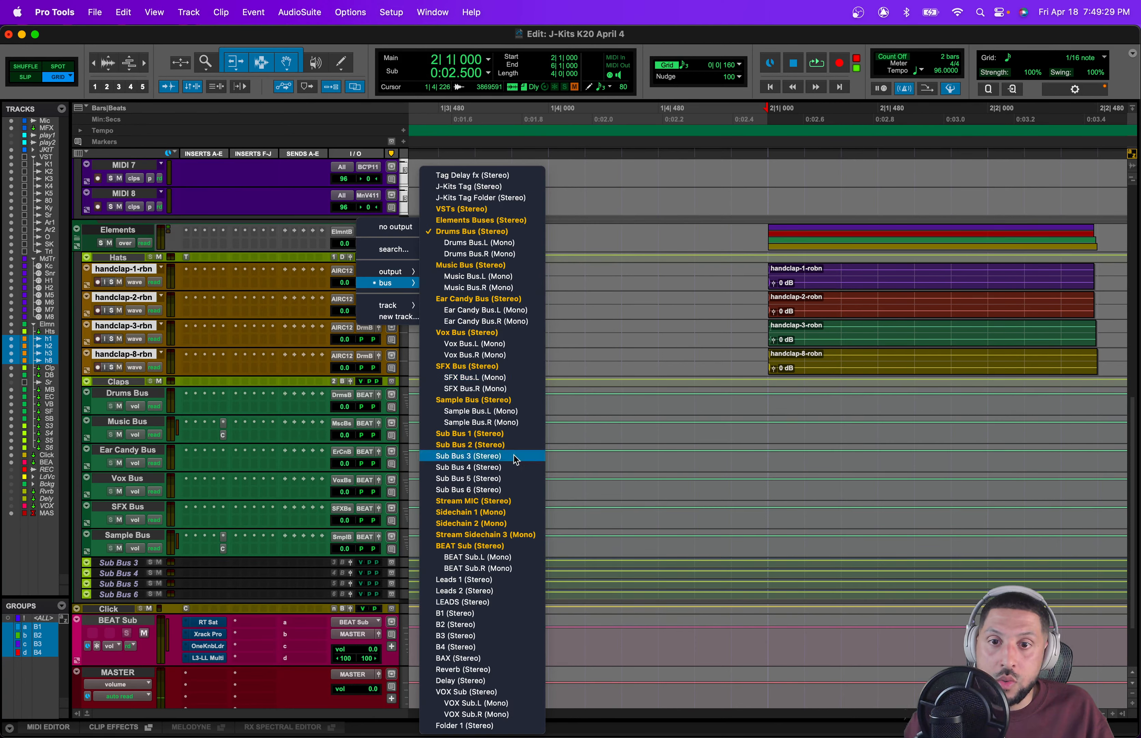
click(488, 444)
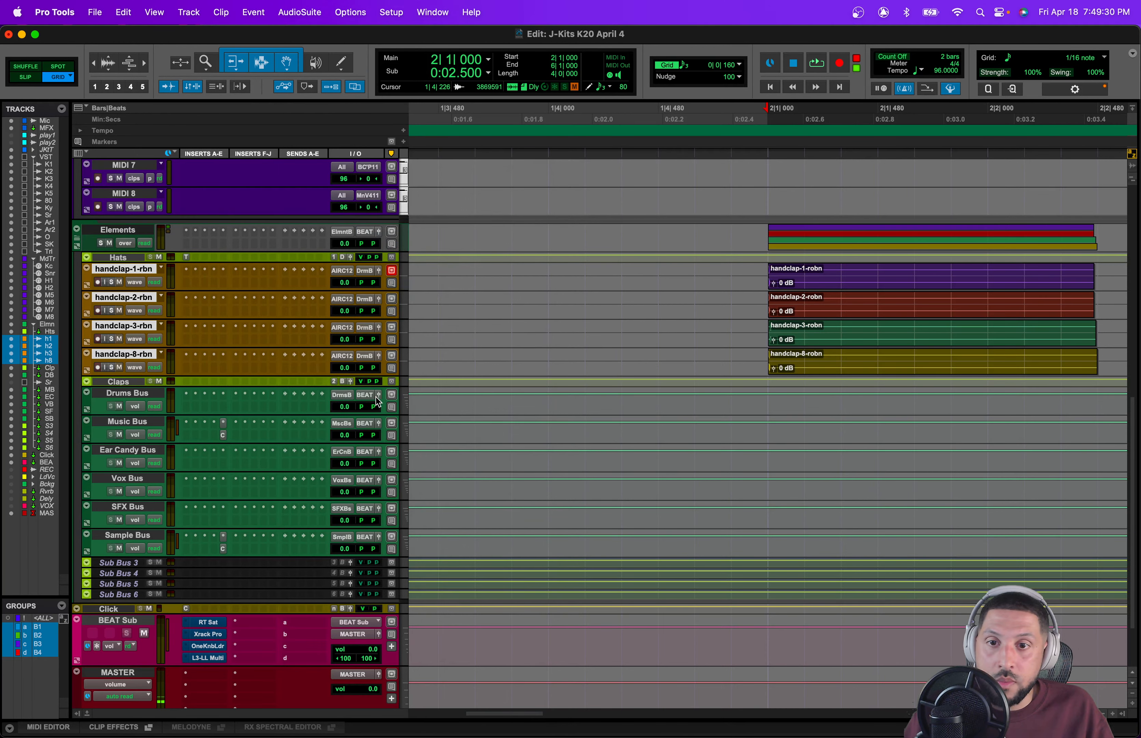
Step: Route the Claps bus track's output to the Drums Bus
click(343, 381)
mouse_move(379, 395)
click(460, 220)
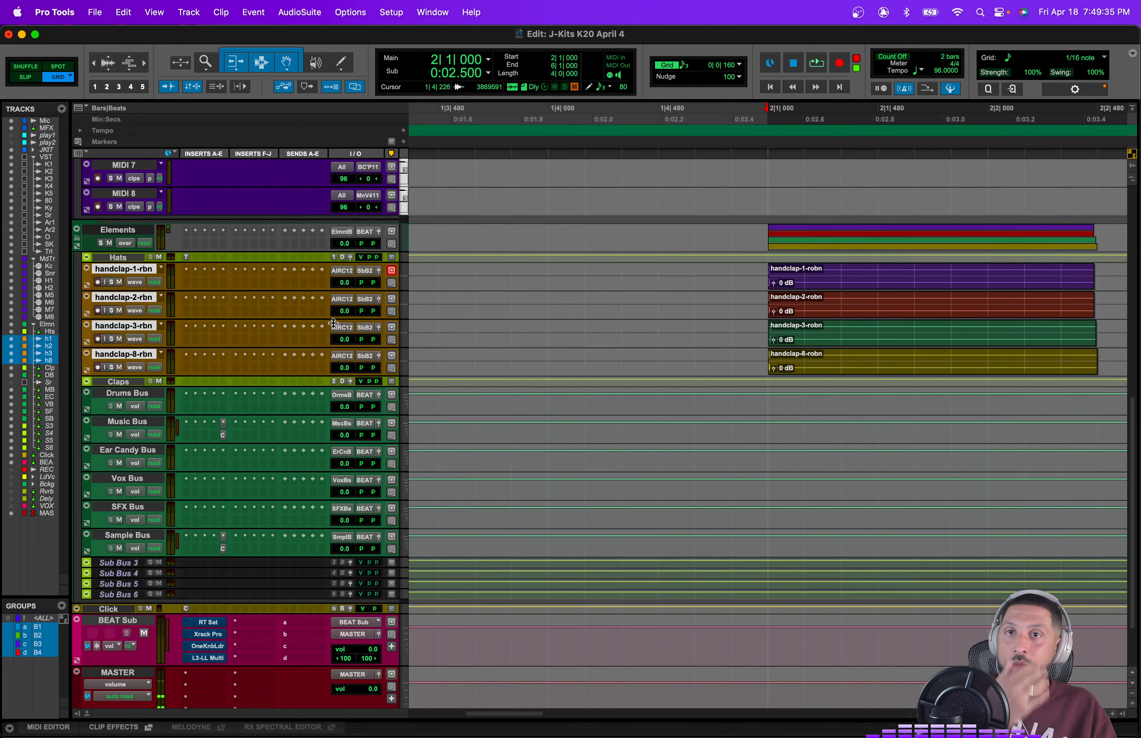
Step: Switch to Slip mode and delete the tails of the four handclap clips, keeping only their opening hit
scroll(614, 476, up, 1)
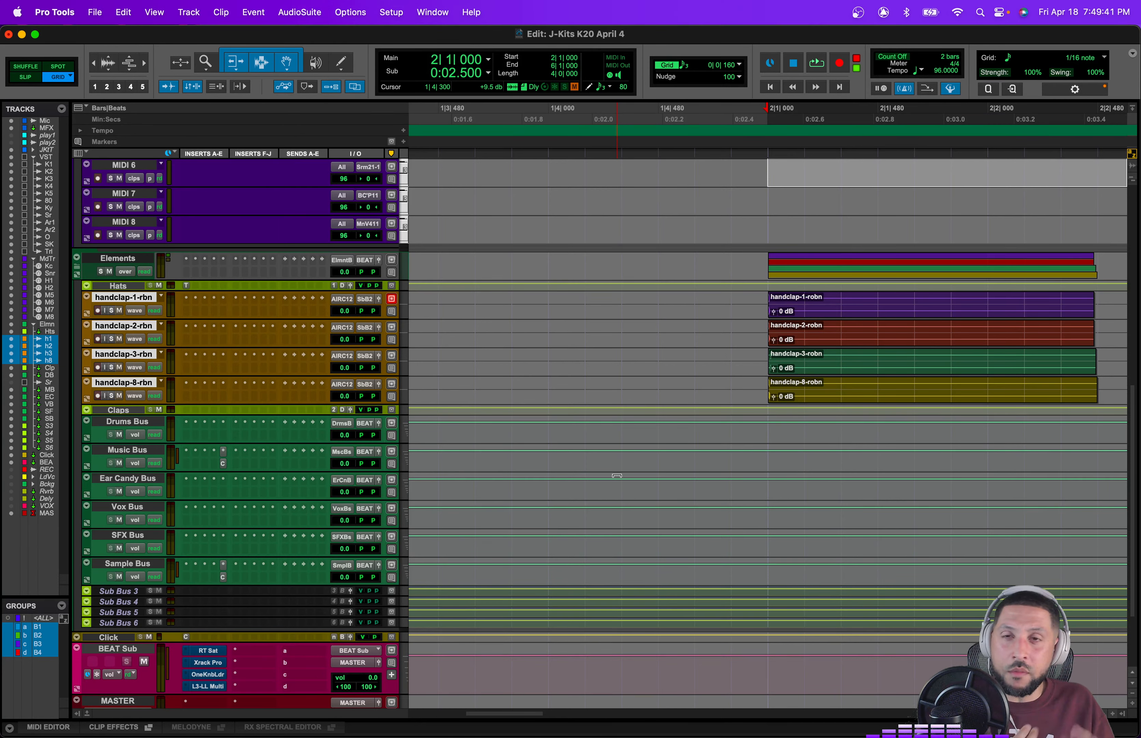
scroll(764, 575, up, 4)
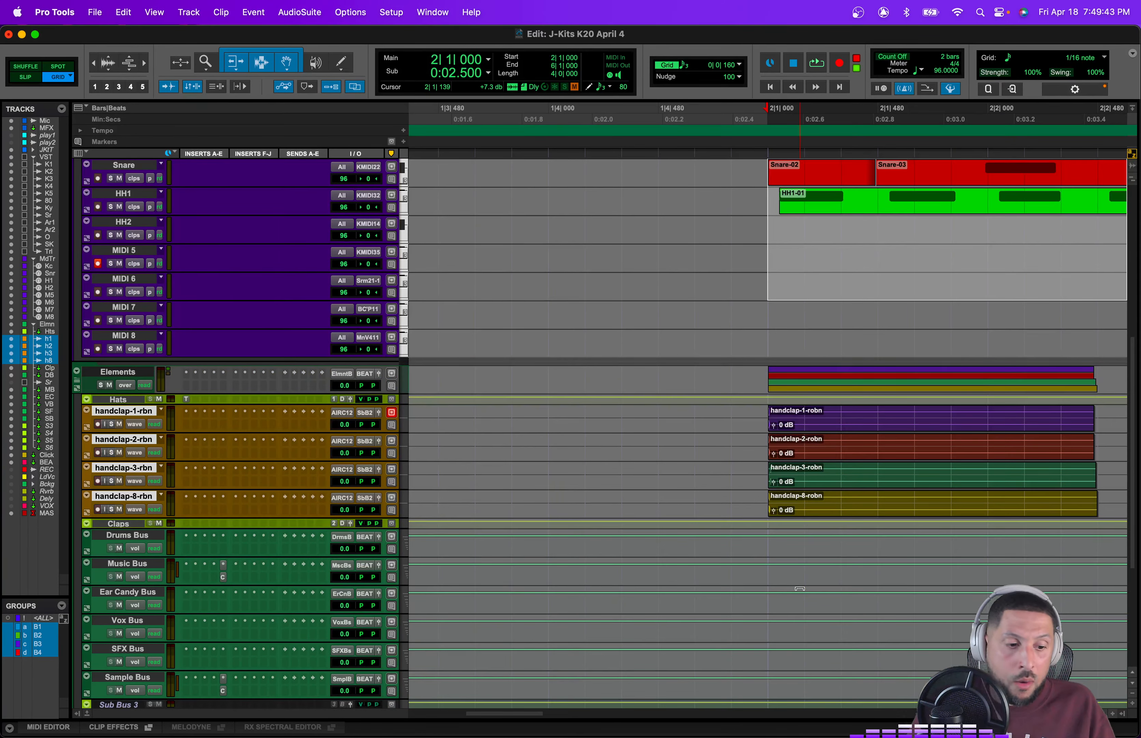
scroll(799, 589, right, 2)
scroll(796, 580, right, 5)
scroll(719, 547, right, 3)
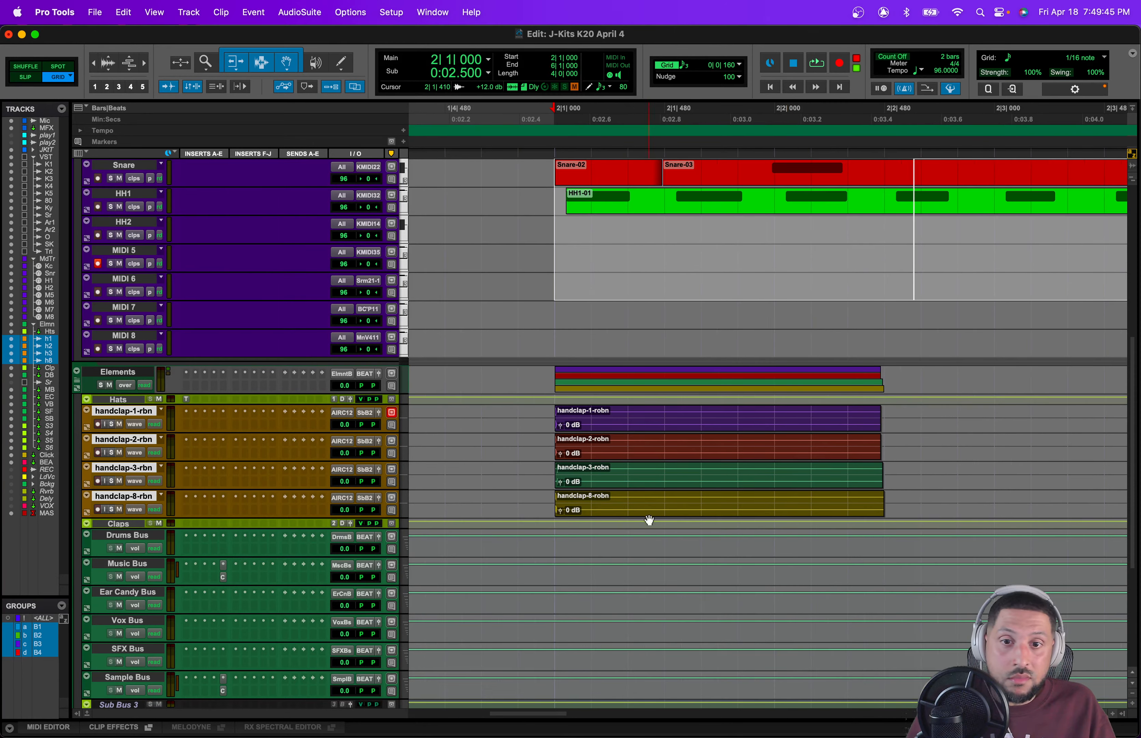
click(27, 77)
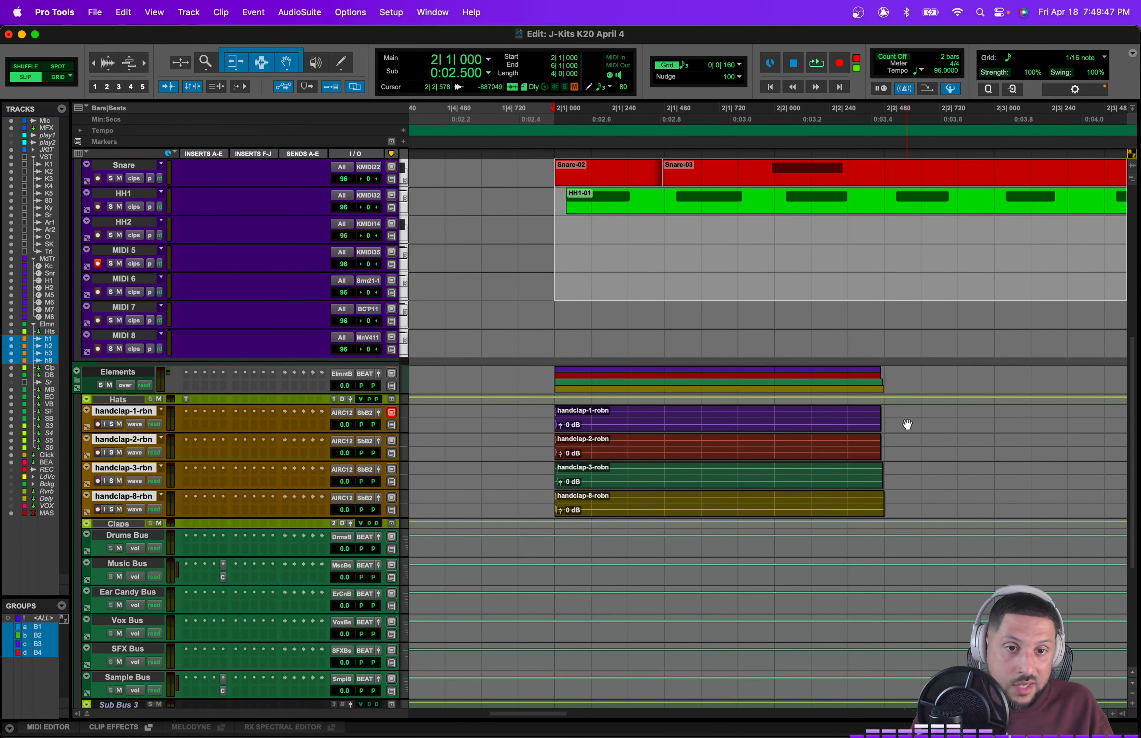
drag(914, 411, 566, 509)
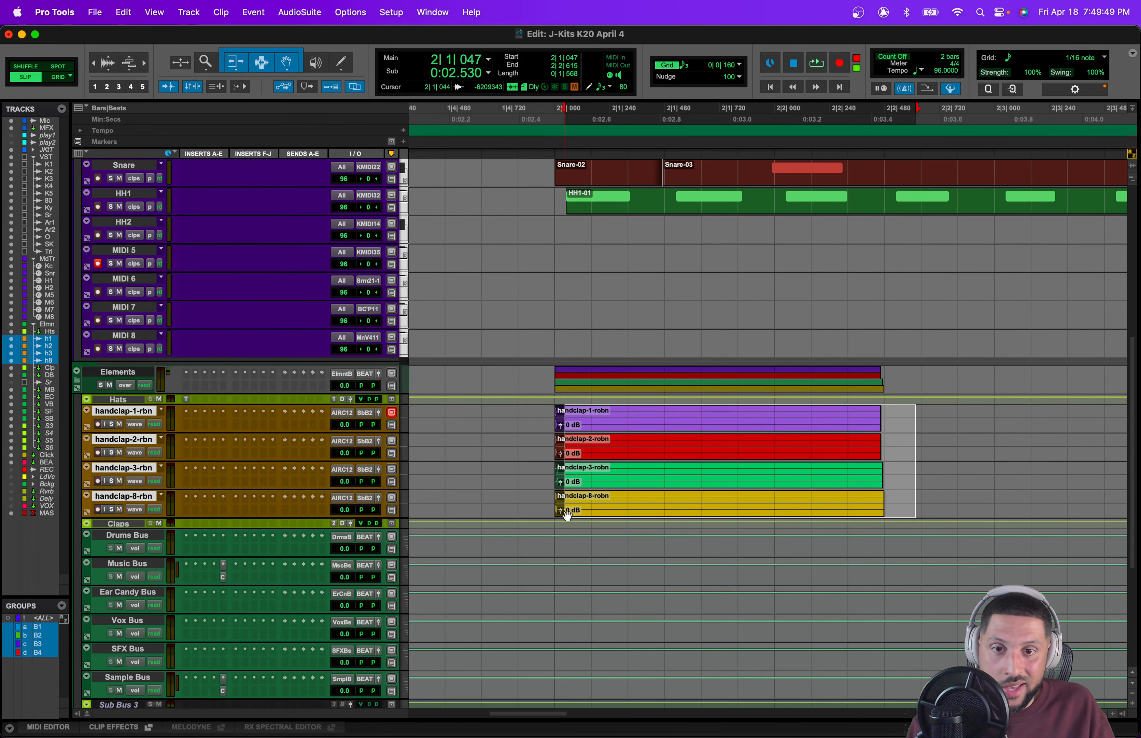
key(Delete)
Step: Create a Mix/Edit group named Claps from the four selected handclap tracks
key(super+g)
text(Cl)
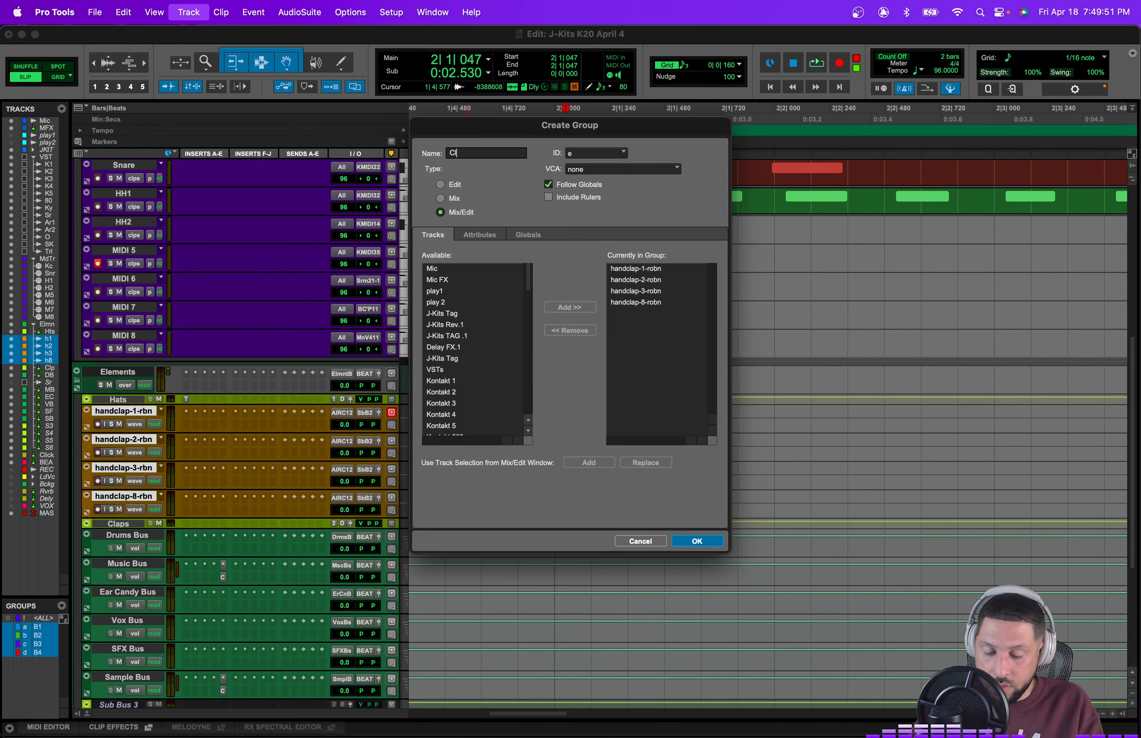
text(aps)
key(Return)
Step: Trim the ends of the four handclap clips slightly shorter
key(t)
key(t)
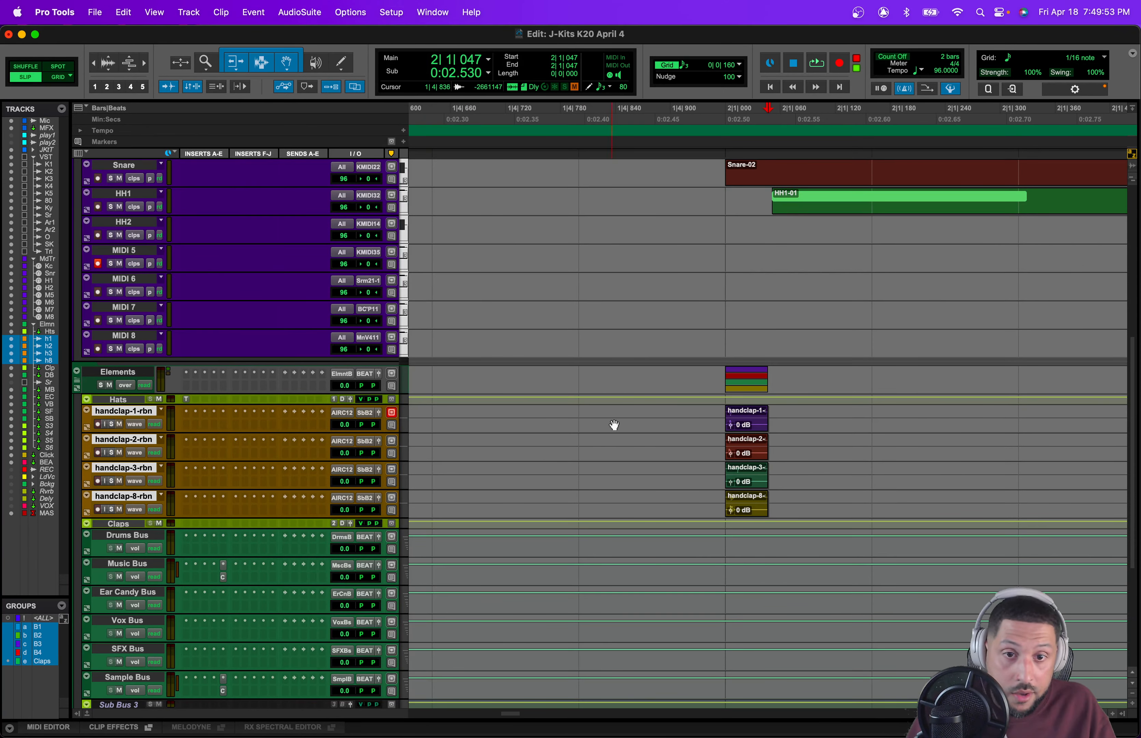
drag(763, 411, 751, 412)
click(708, 415)
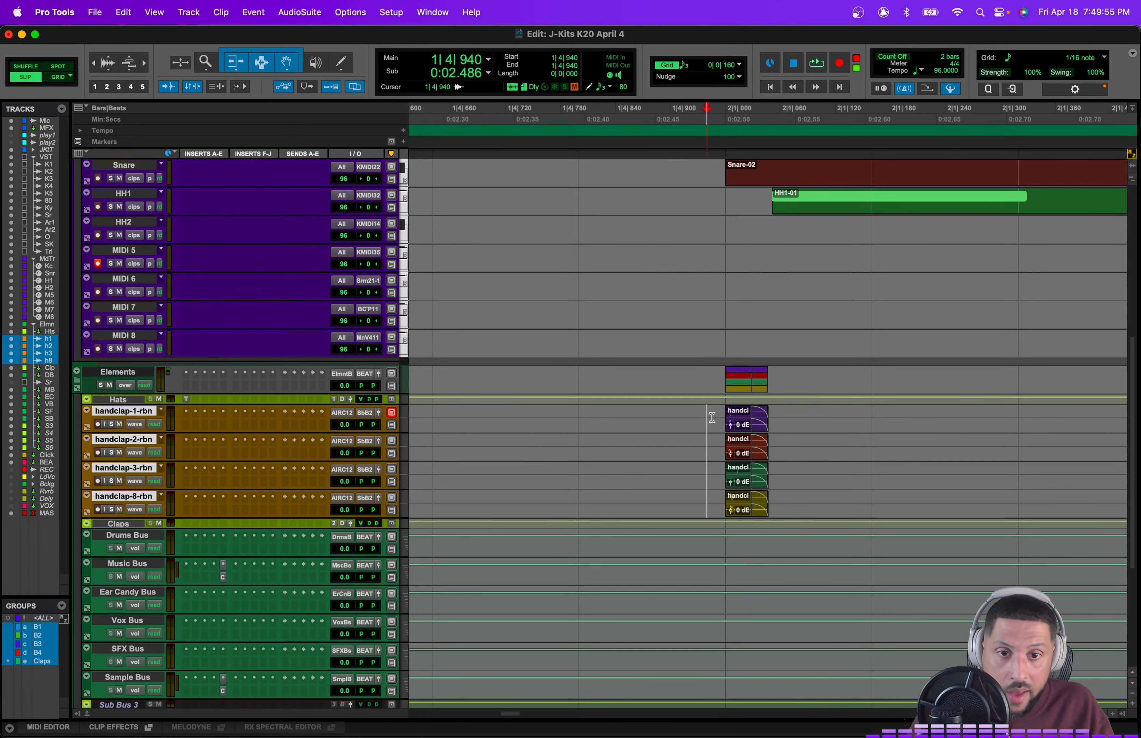
Step: Play back the trimmed claps and save the session
key(space)
key(space)
key(r)
key(r)
key(super+s)
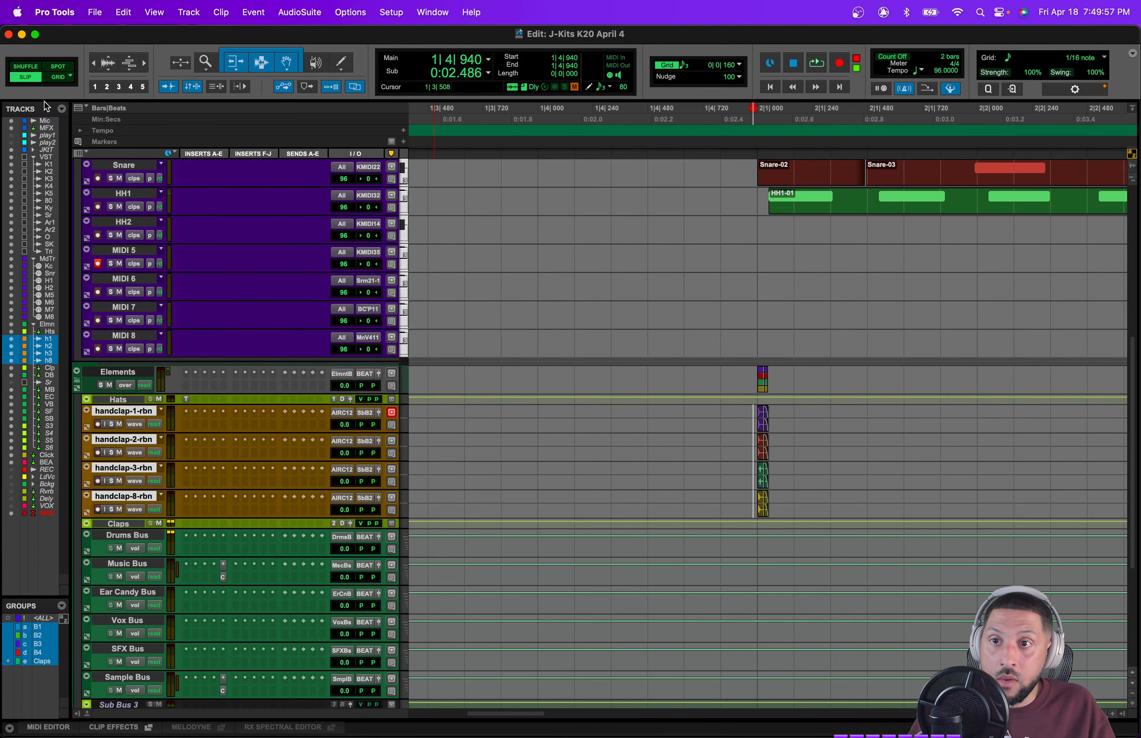
Step: Switch to Grid mode and duplicate one beat of the clap so a copy lands on beat 2 of bar 2
click(58, 79)
scroll(575, 394, right, 3)
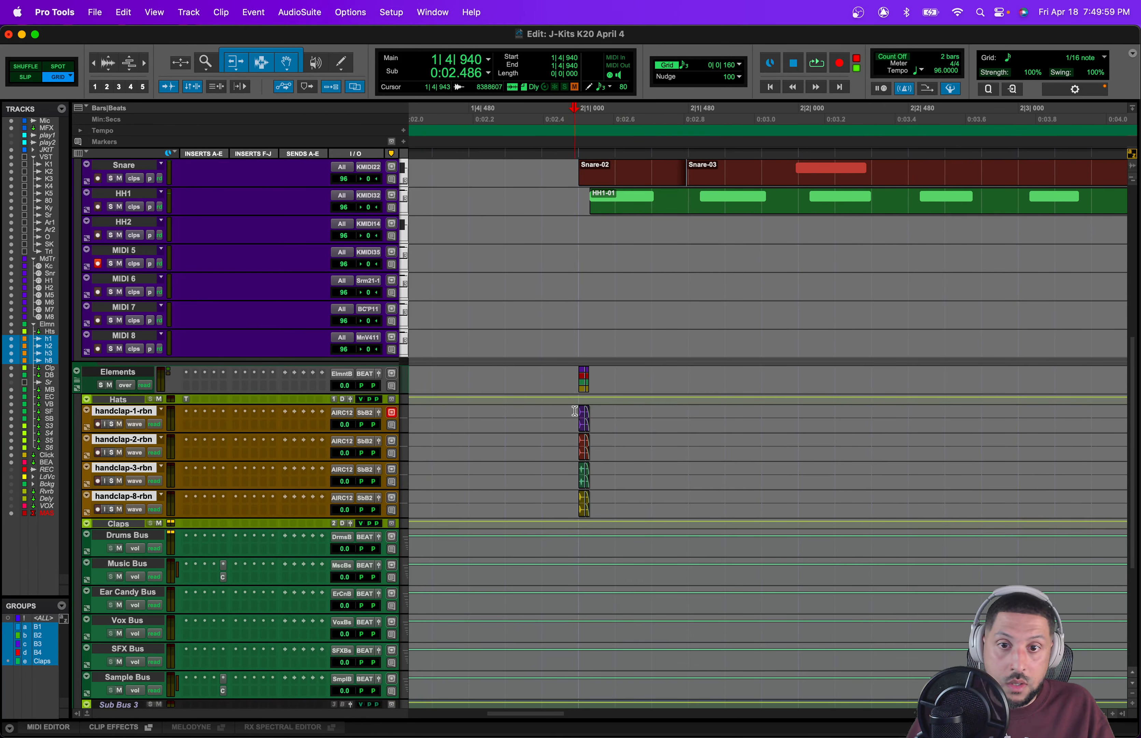
drag(574, 411, 799, 443)
key(super+d)
click(708, 439)
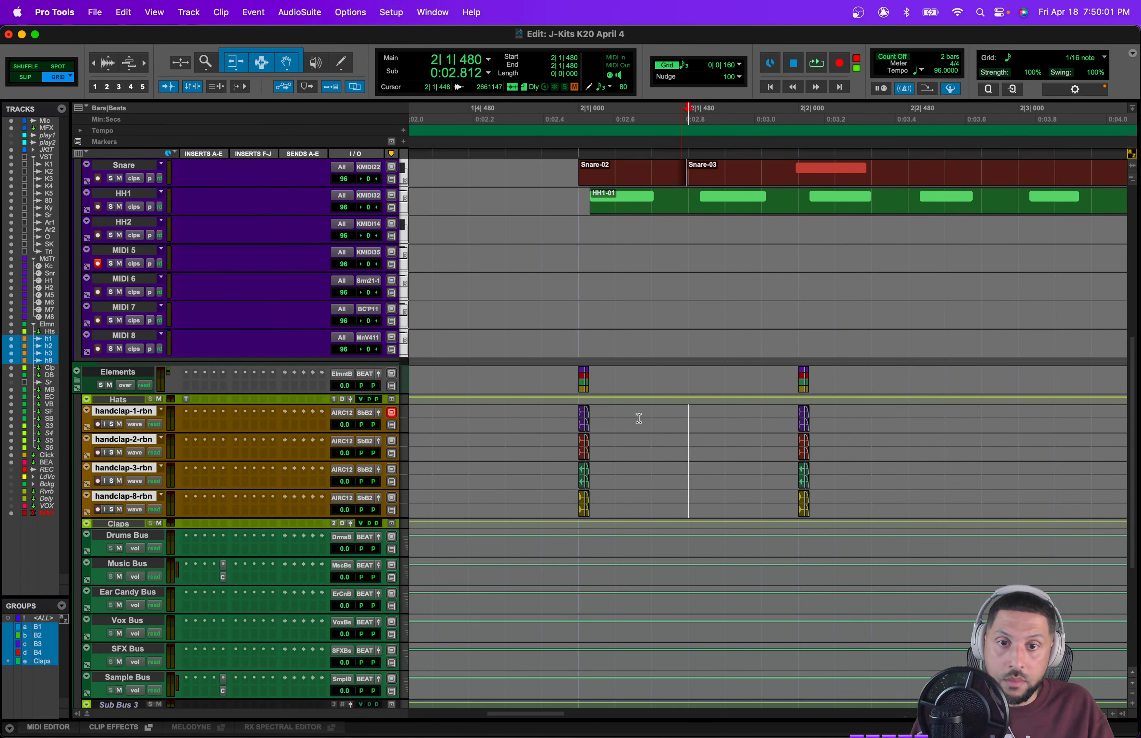
Step: Delete the clap on the bar 2 downbeat, keeping the one on beat 2
drag(638, 418, 547, 419)
key(Delete)
key(r)
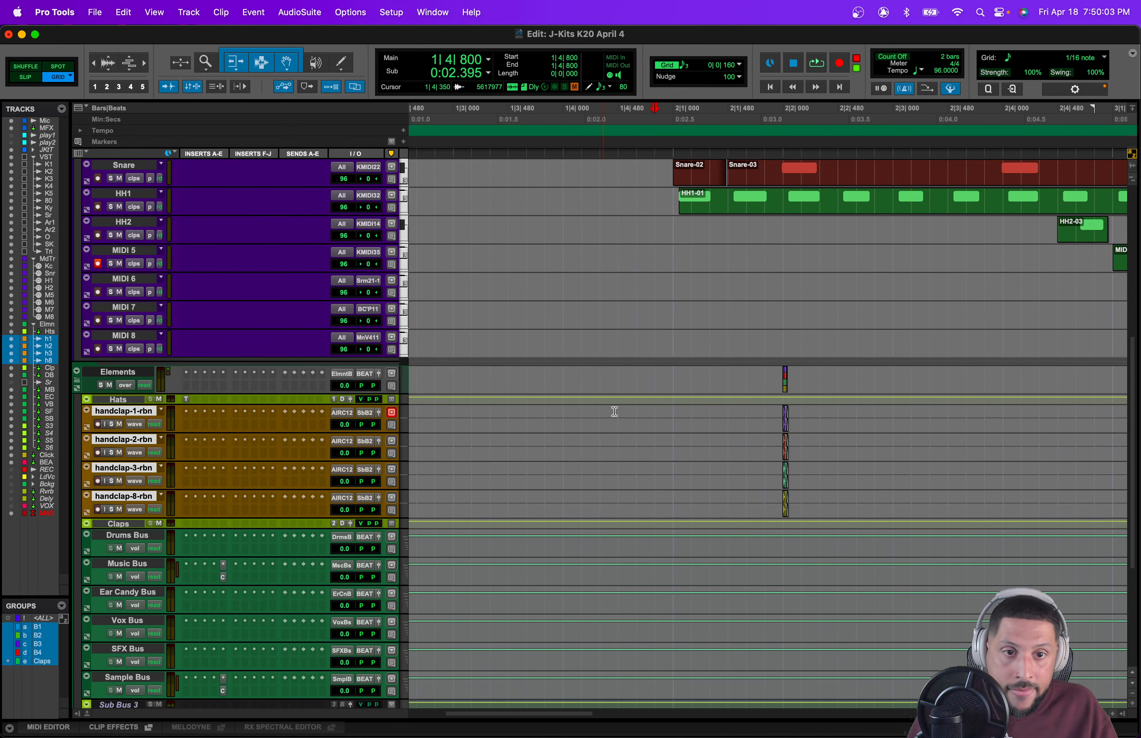
Step: Duplicate the clap selection repeatedly to place claps on beats 2 and 4 through bar 5
drag(637, 416, 859, 470)
key(super+d)
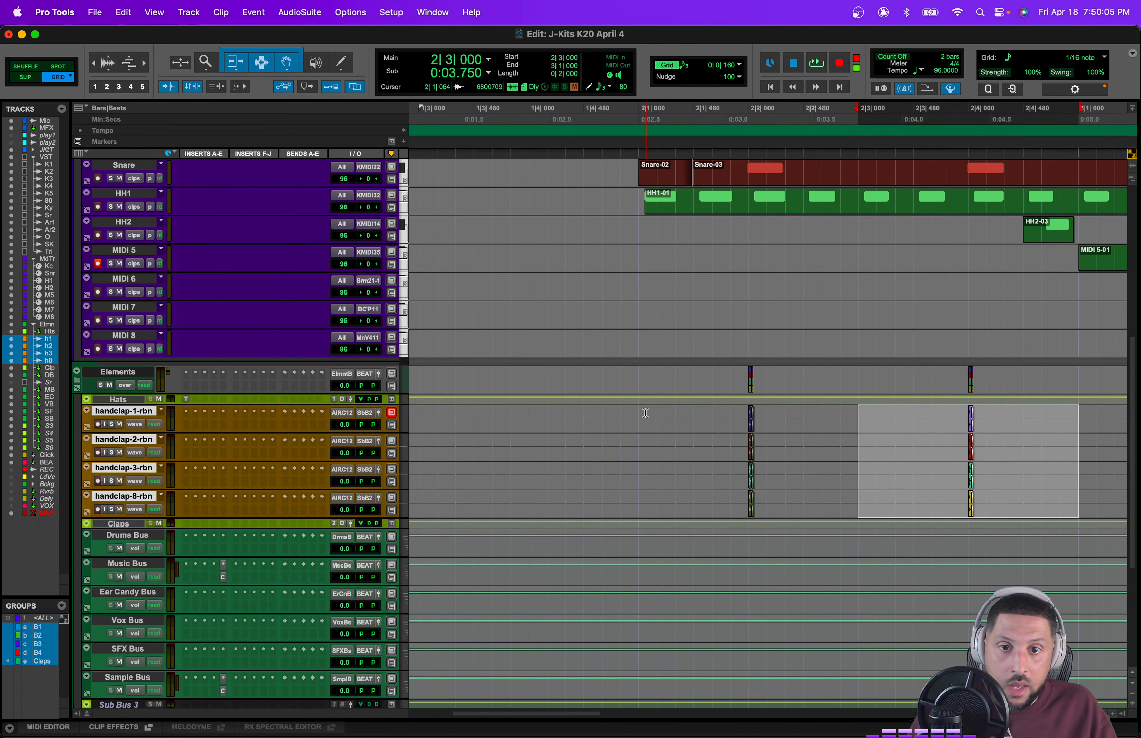
shift+click(637, 415)
key(r)
key(super+d)
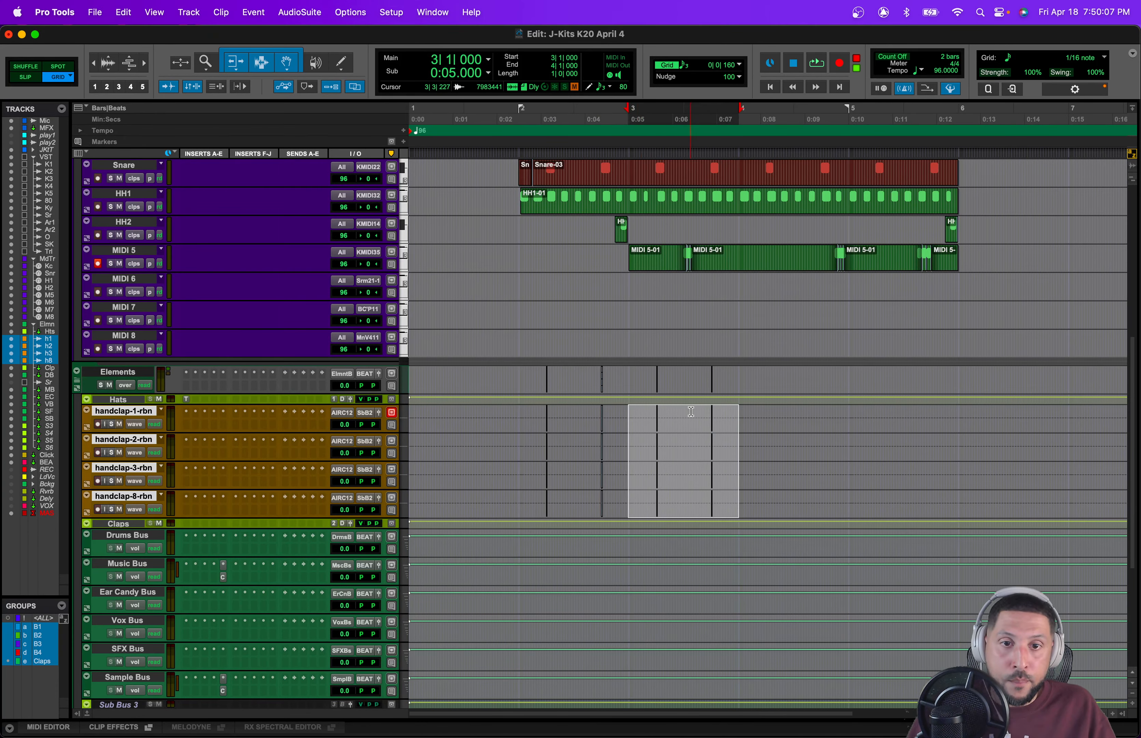
key(super+d)
key(super+d)
Step: Set the nudge value to 0|0|320
click(721, 65)
click(730, 55)
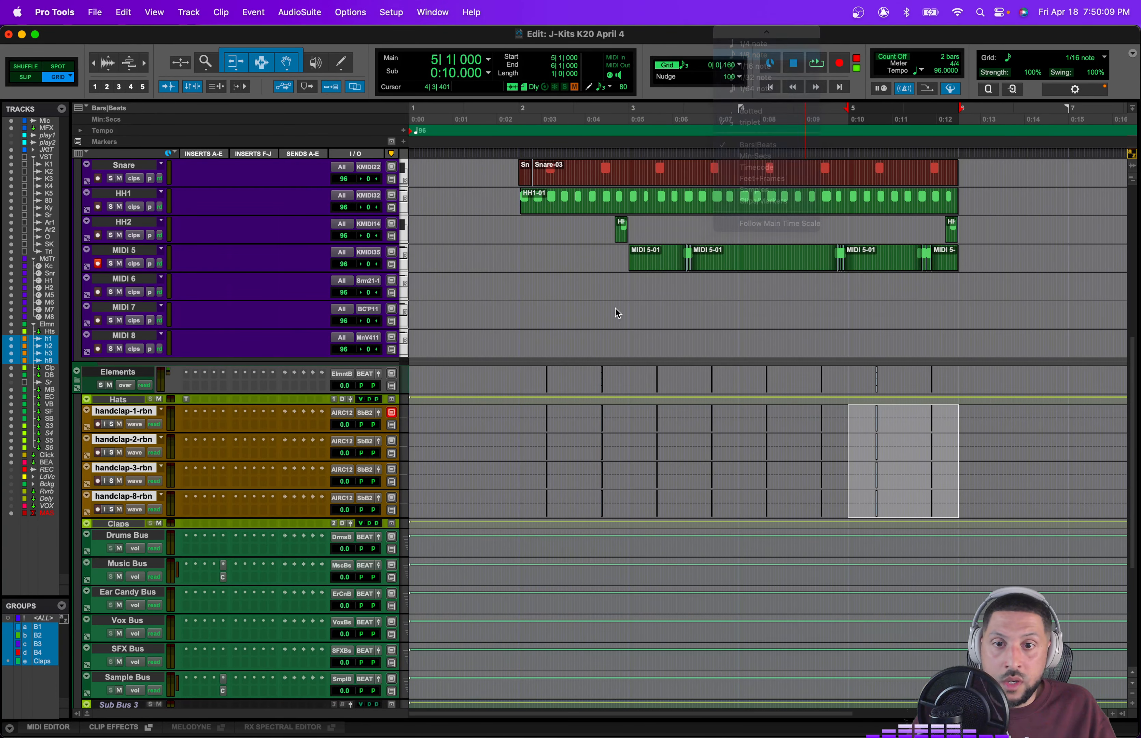
Step: Quantize all the clap clips as Audio Clips to a 1/16 note grid with Offset 40 and Randomize 39
shift+click(521, 411)
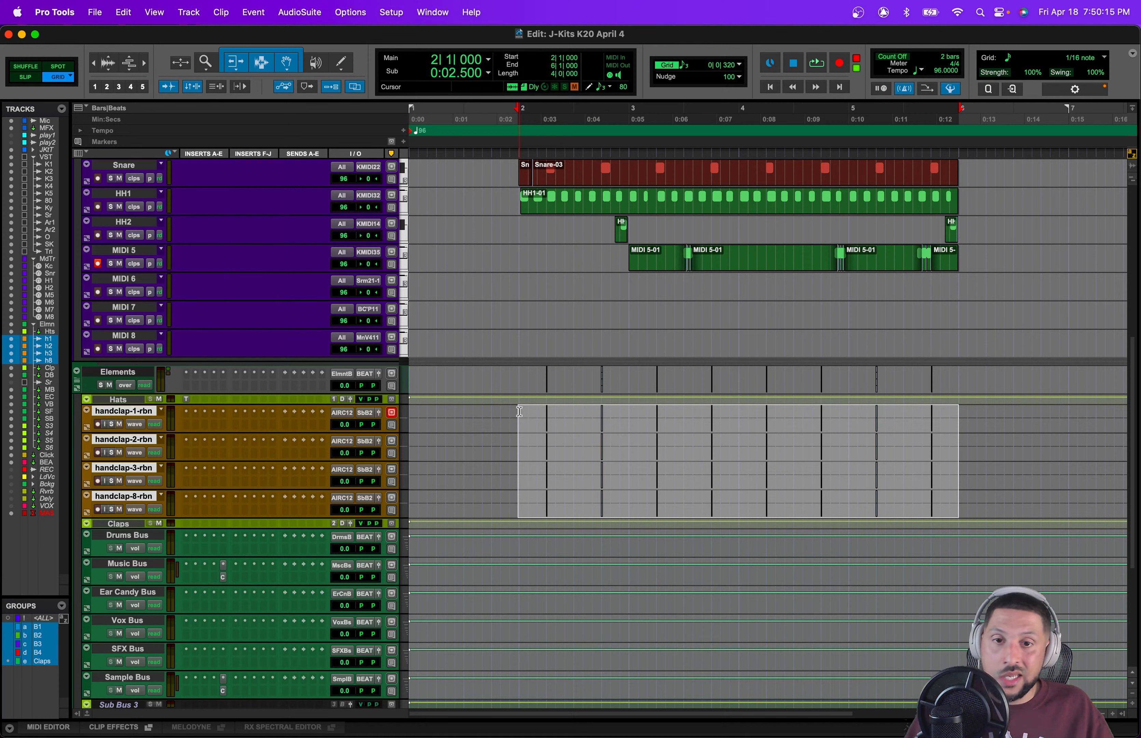
key(alt+0)
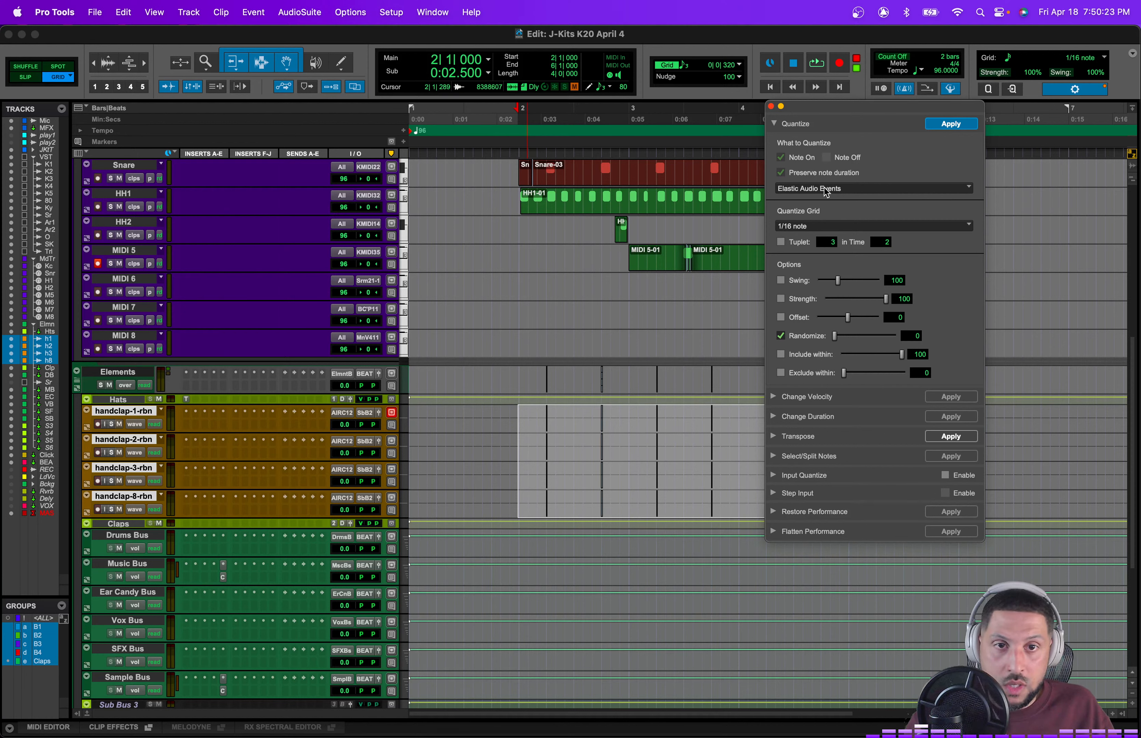
click(799, 188)
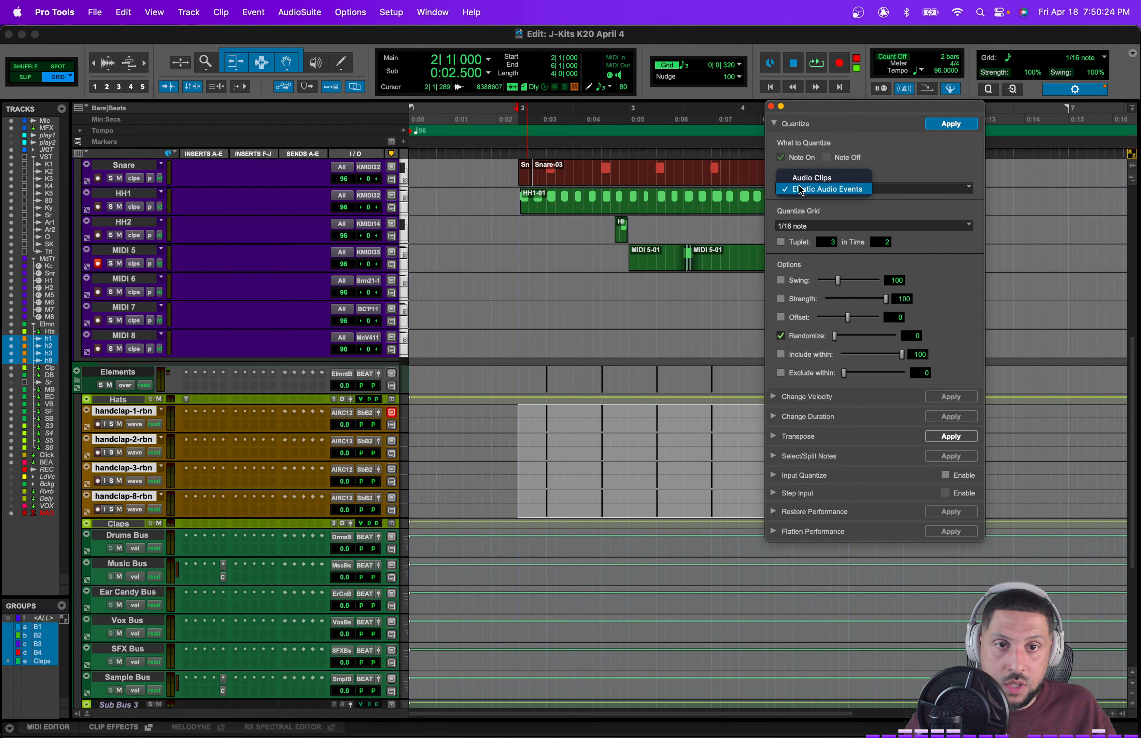
click(823, 180)
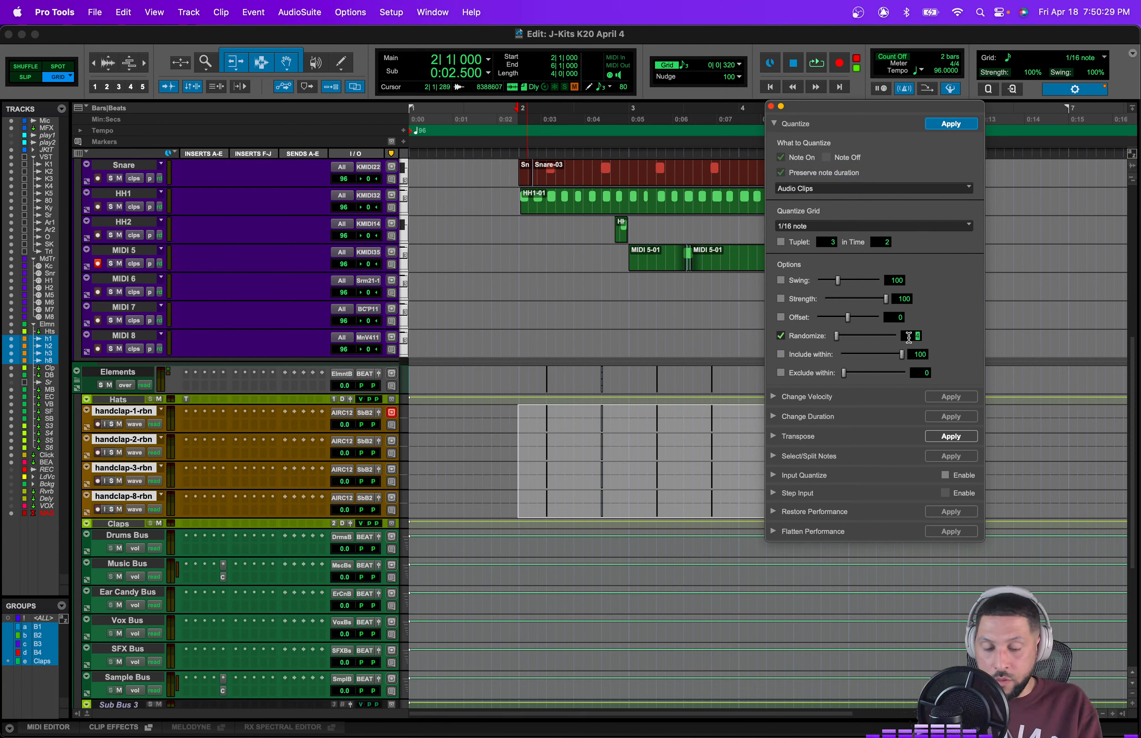
text(40)
key(Return)
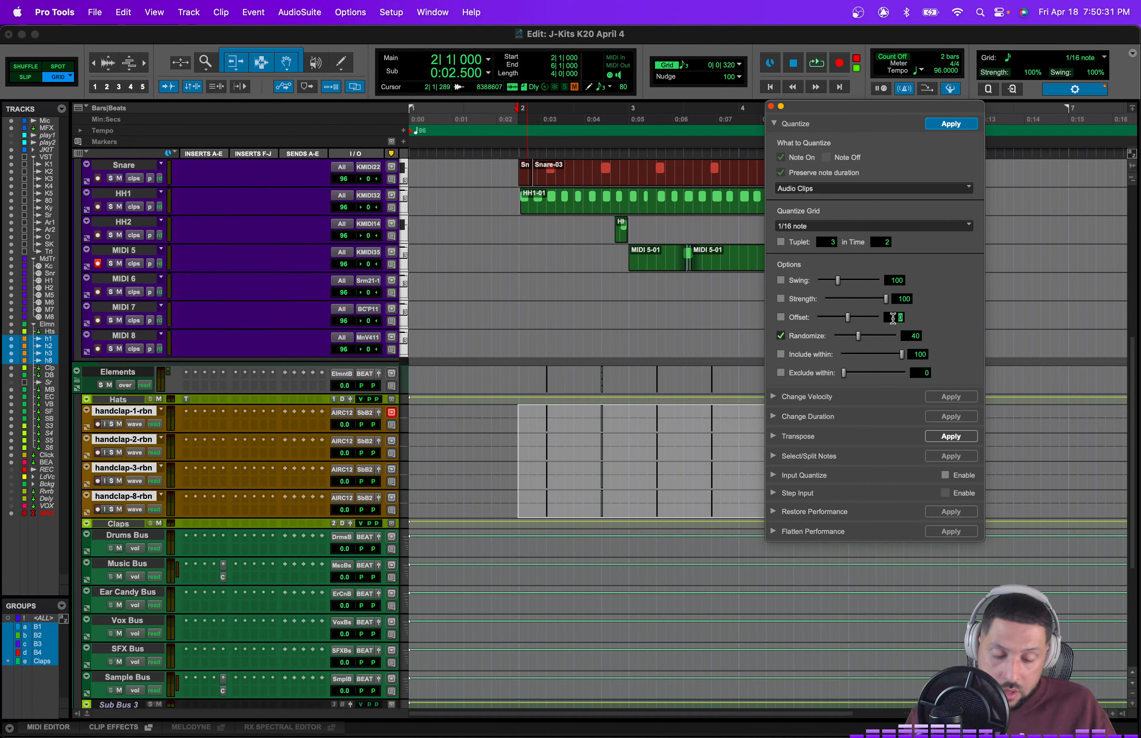
click(908, 337)
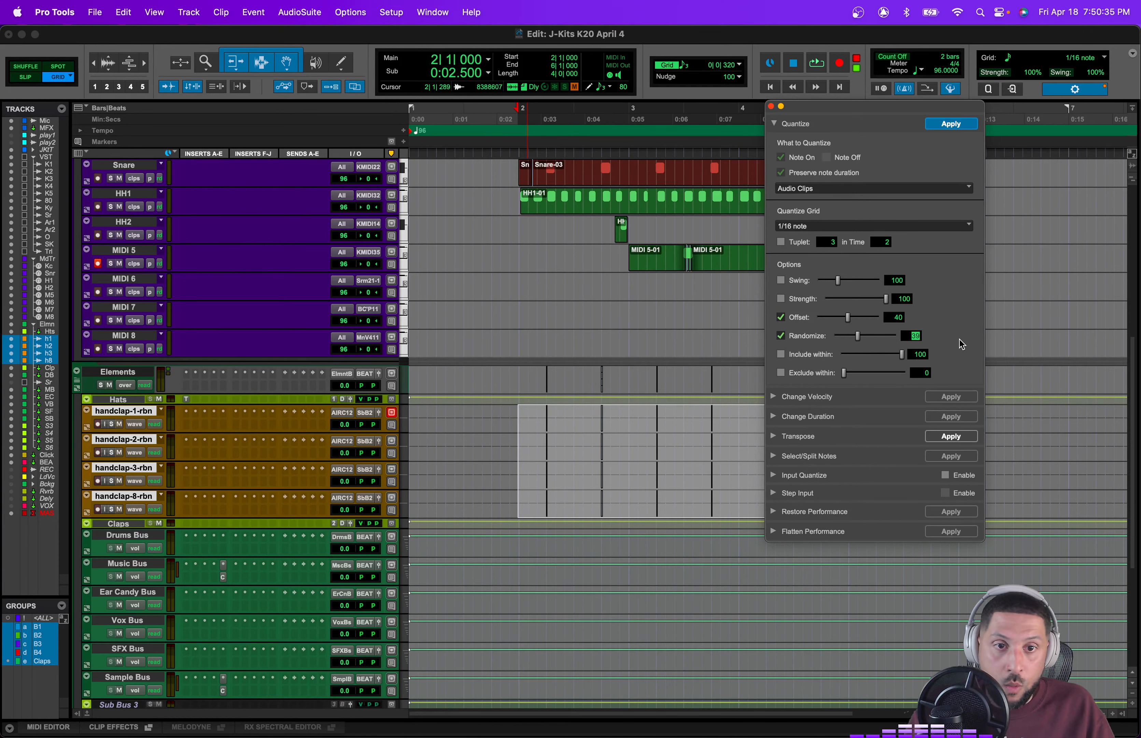
click(949, 126)
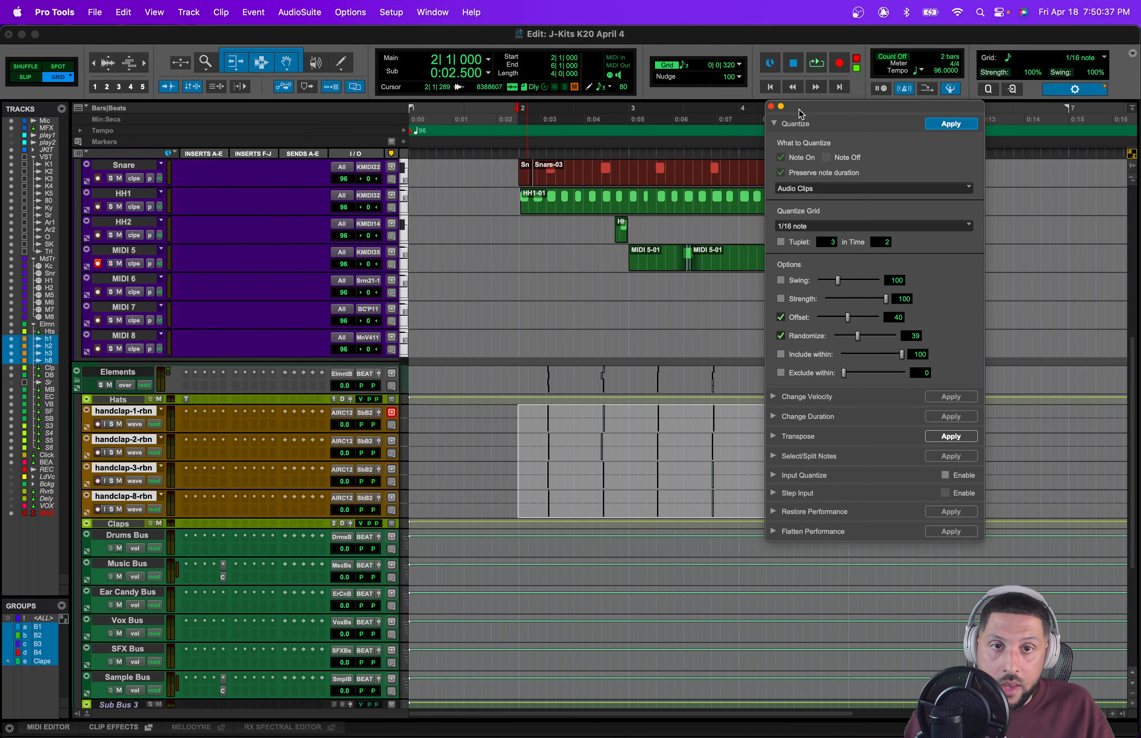
click(771, 106)
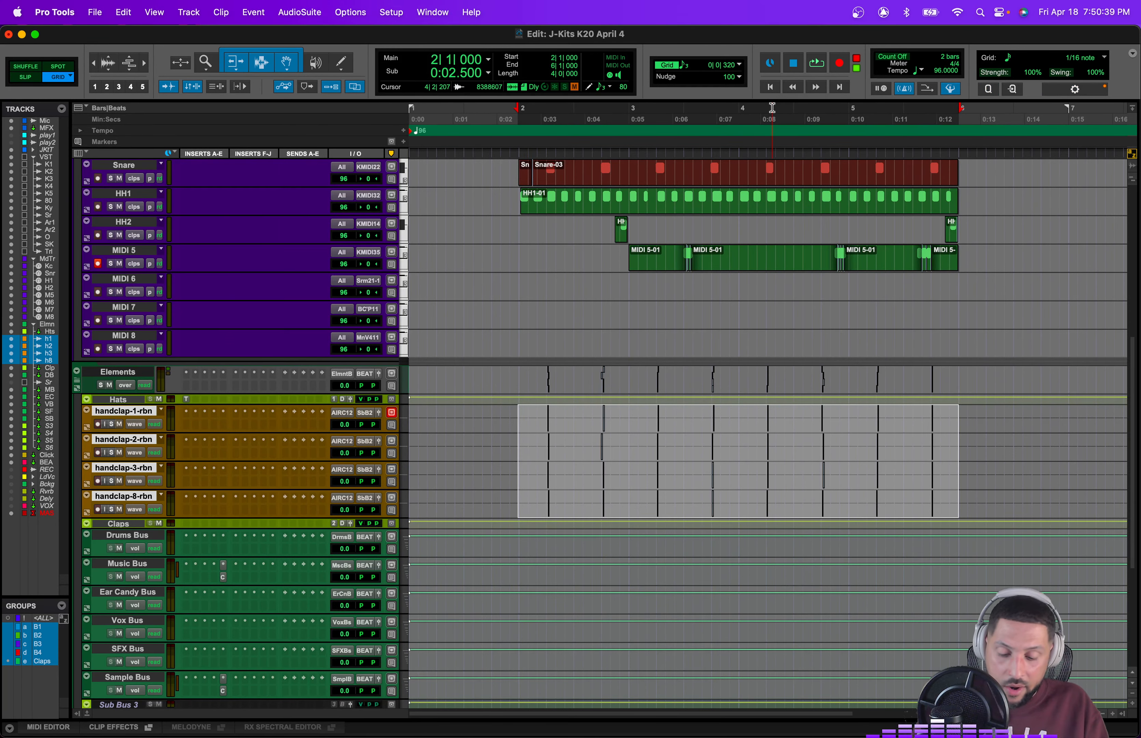
Step: Nudge the selected clap clips two steps earlier, then three steps later
key(t)
key(t)
key(t)
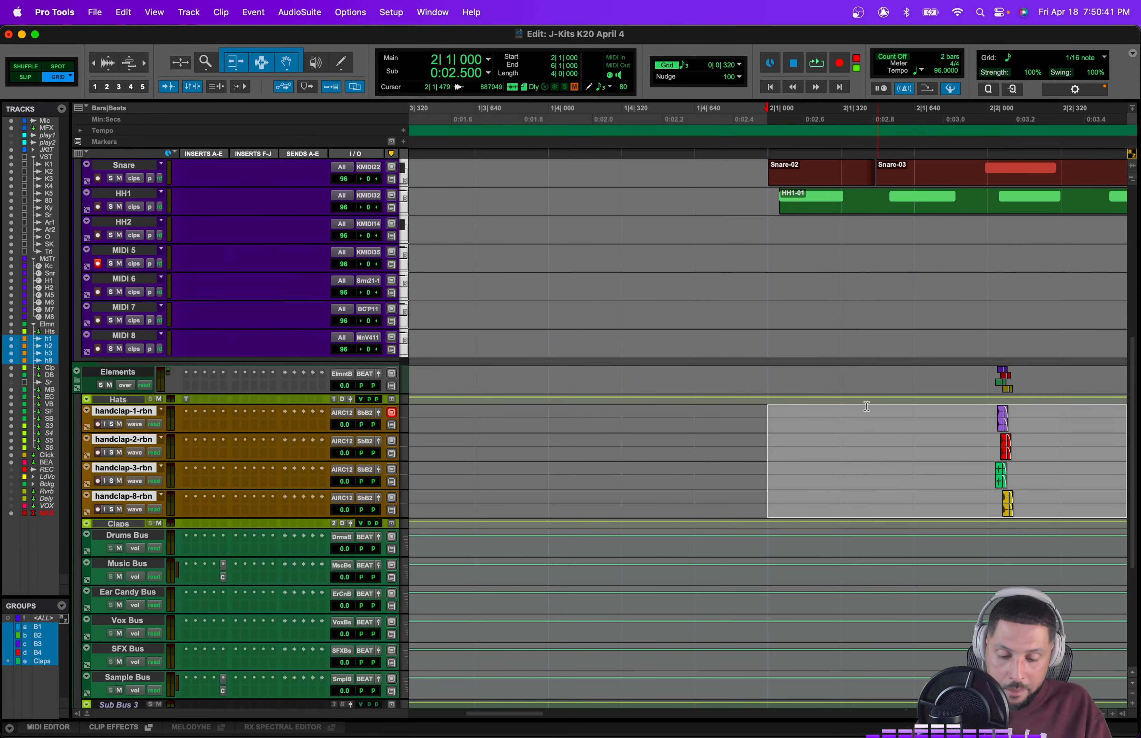
key(comma)
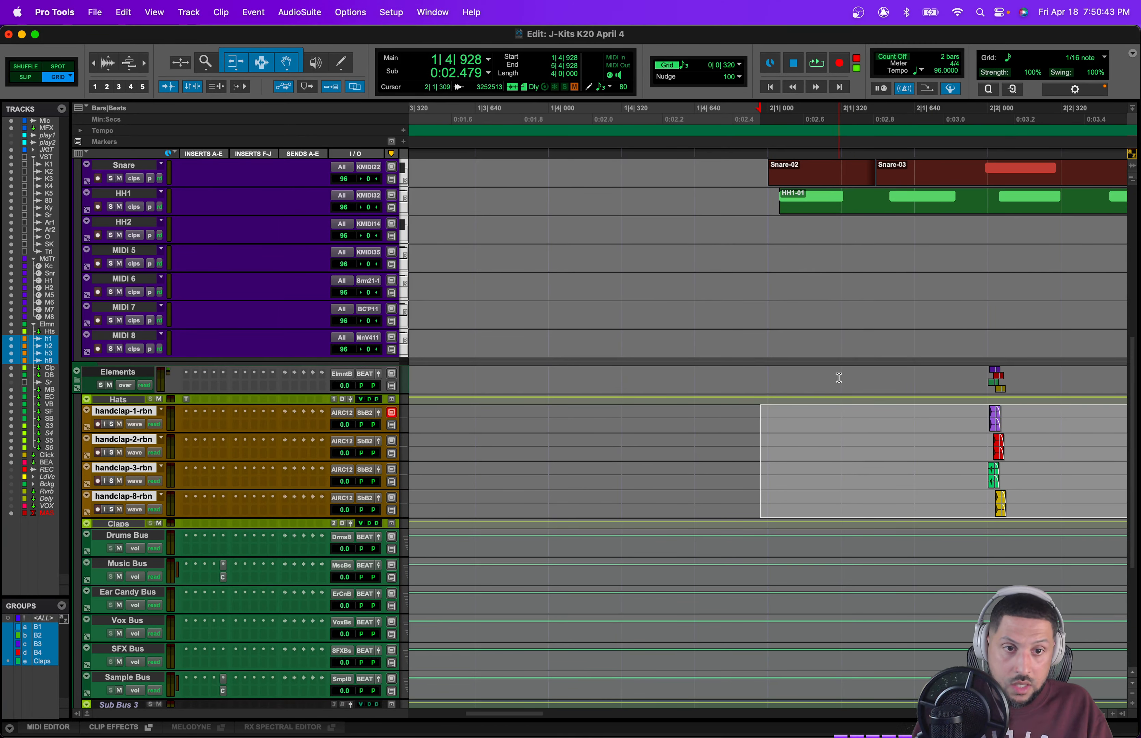
key(comma)
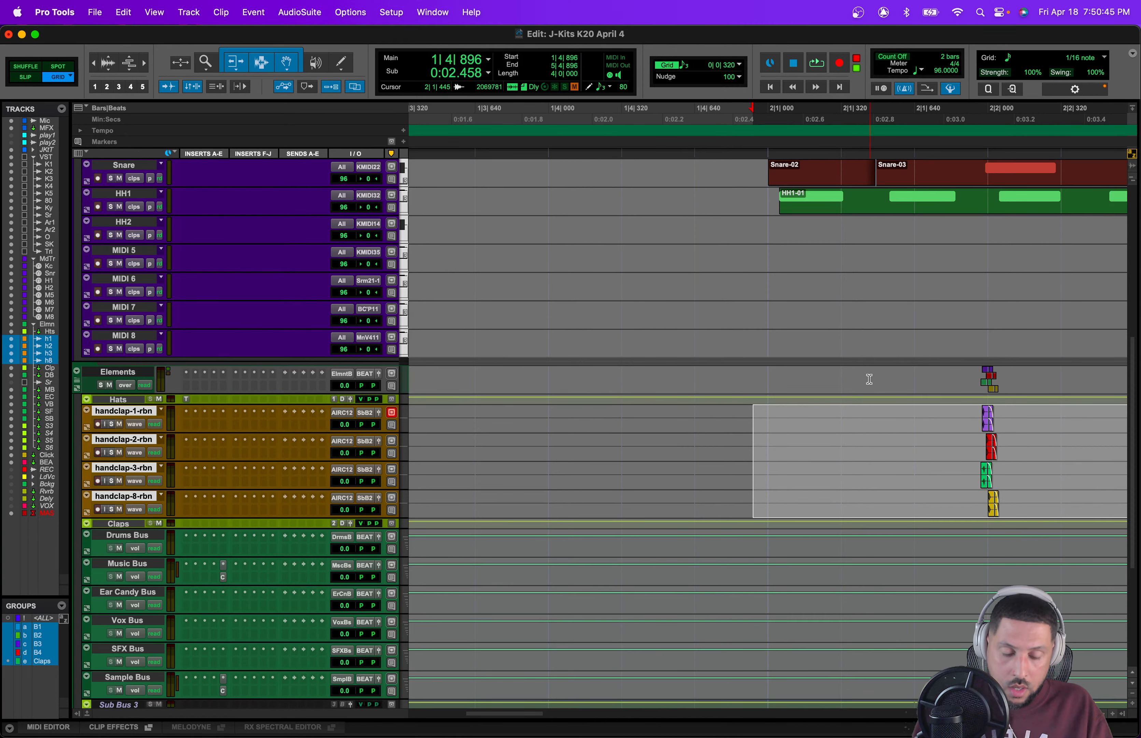
key(period)
key(period)
key(period)
click(786, 417)
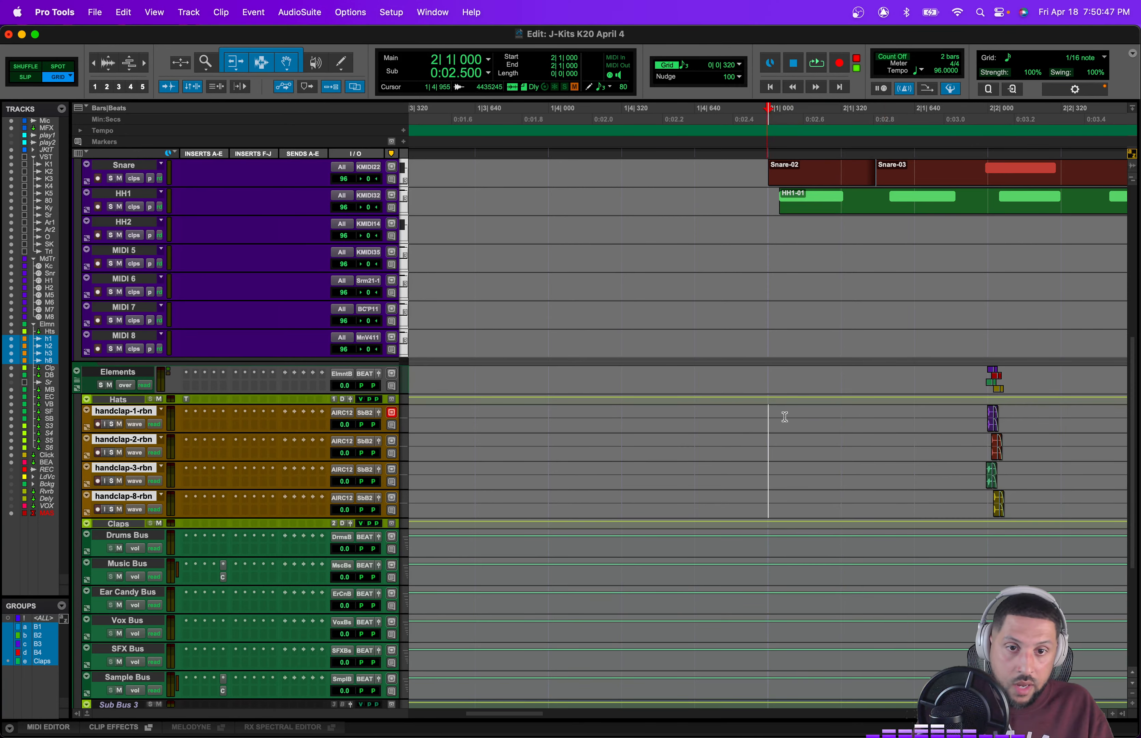
Step: Play back the beat and zoom out to review the clap pattern across the session
key(space)
scroll(928, 434, right, 5)
key(r)
key(r)
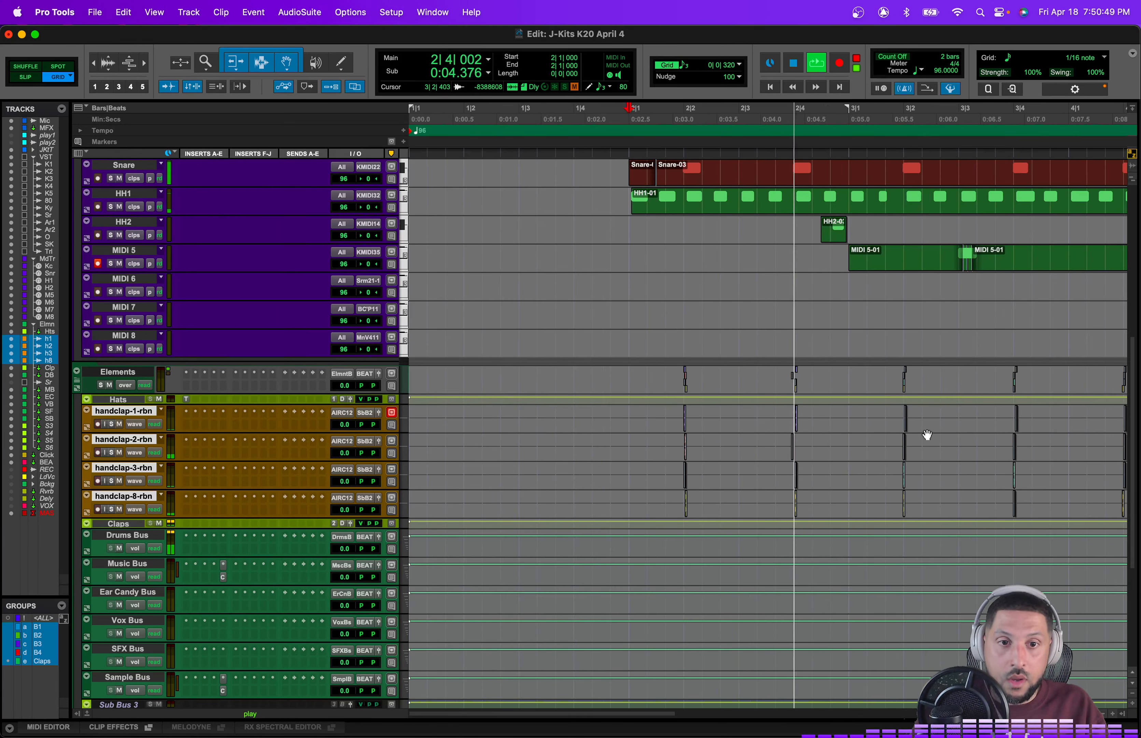
scroll(927, 434, right, 4)
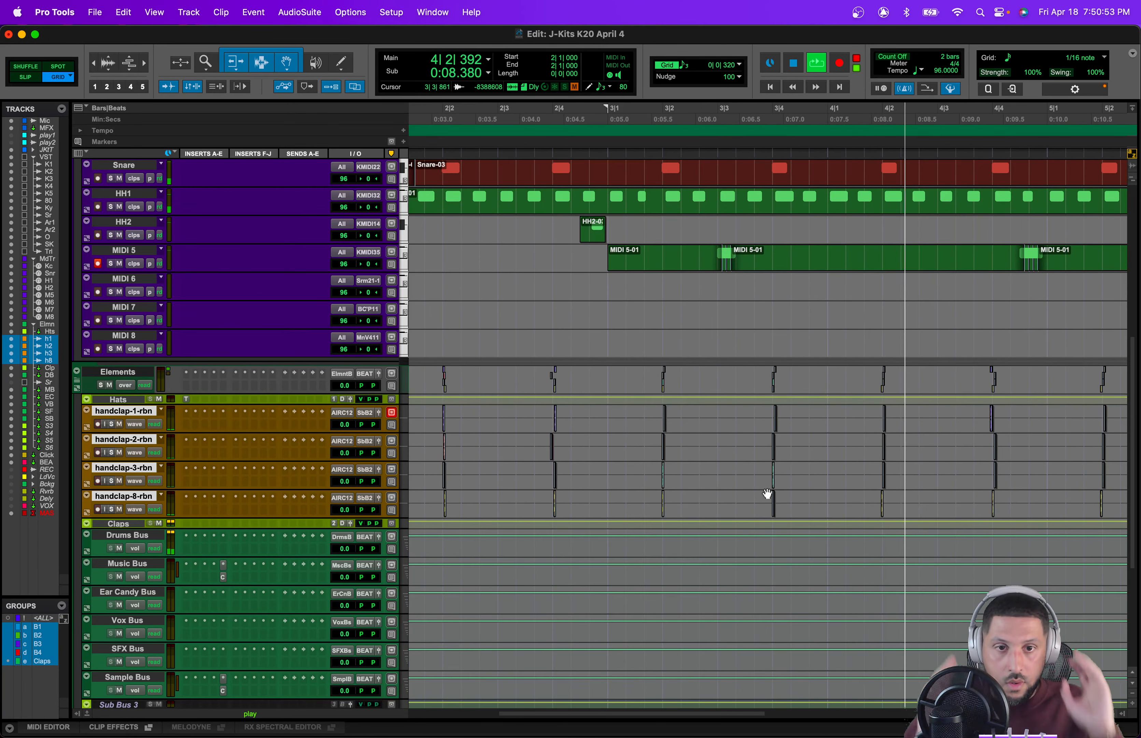
key(r)
key(r)
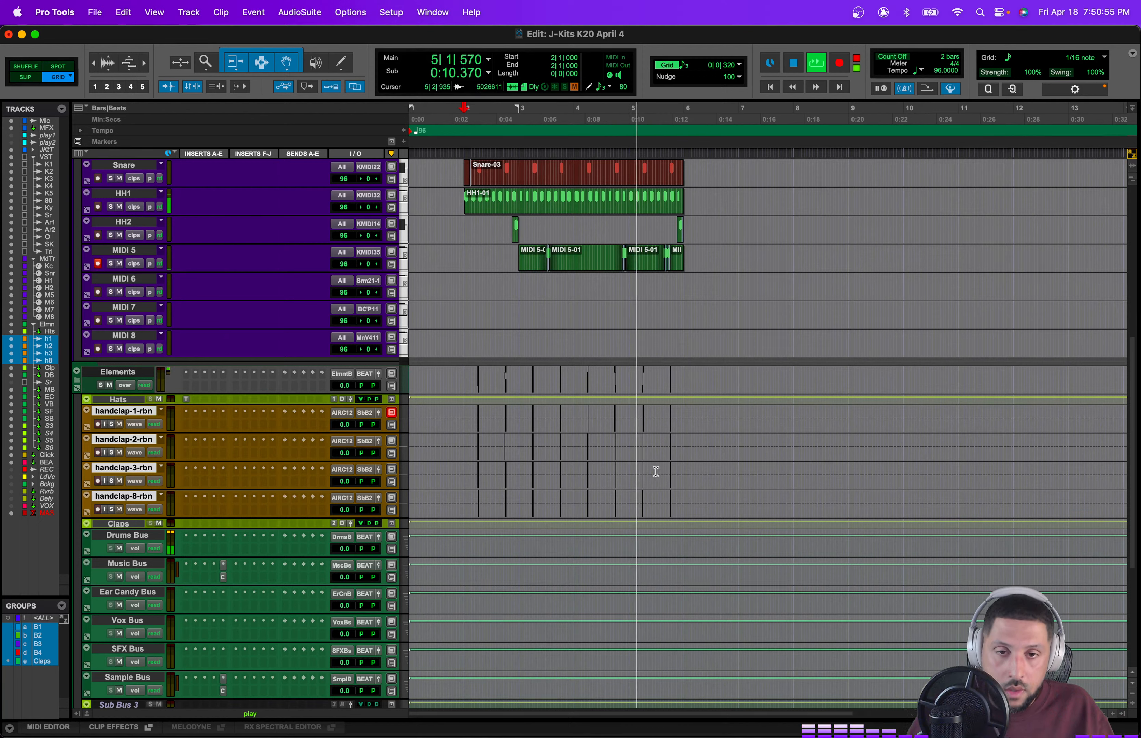
key(space)
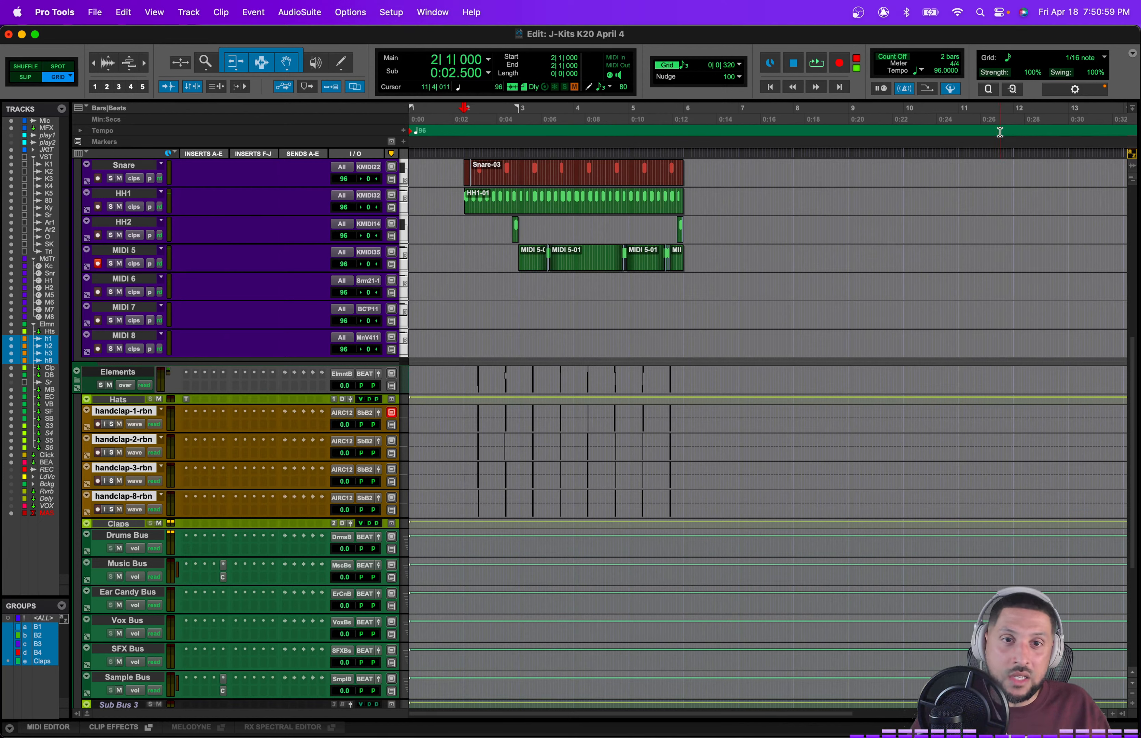
Step: Set the nudge value to 0|0|640
click(713, 65)
click(748, 55)
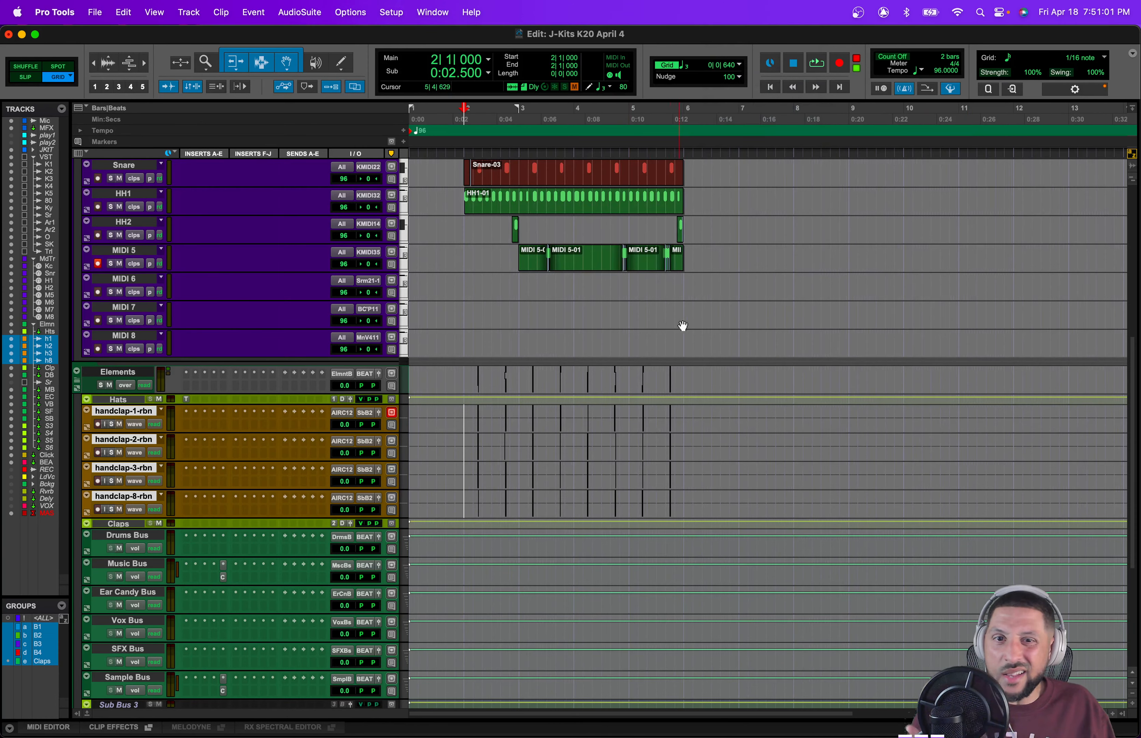
Step: Zoom to bars 2 to 6 and delete the clap hits at the start of bar 2 on the clap tracks
drag(676, 278, 461, 279)
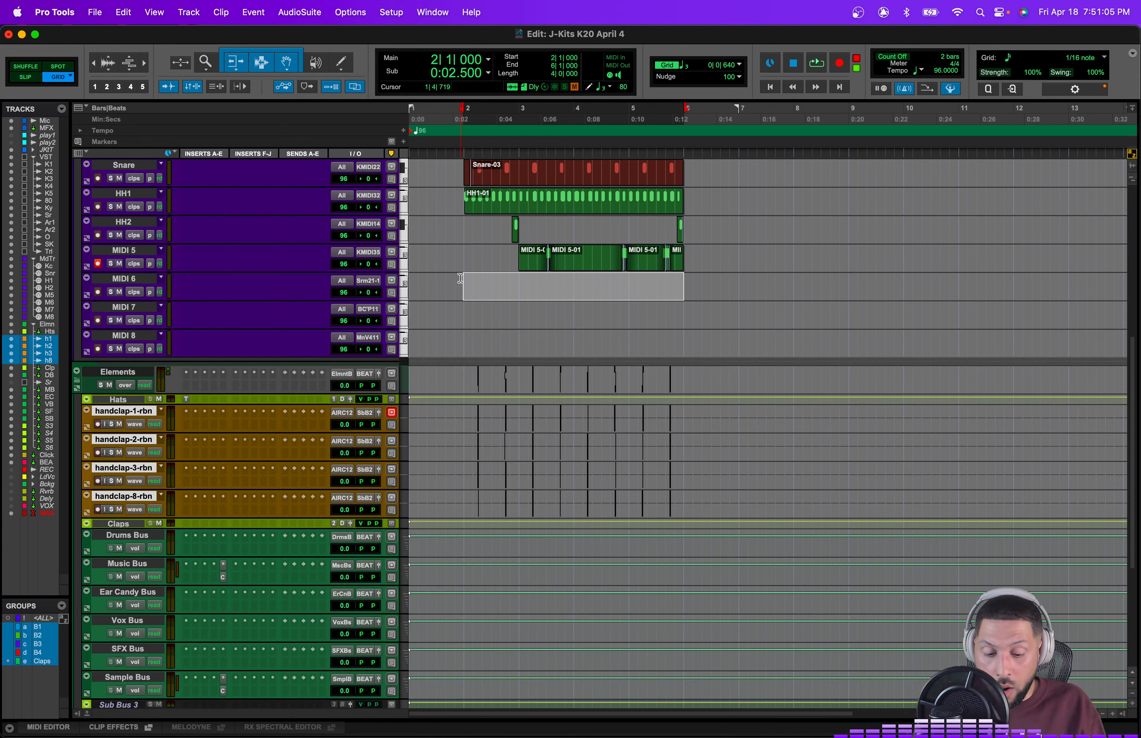
key(super+bracketright)
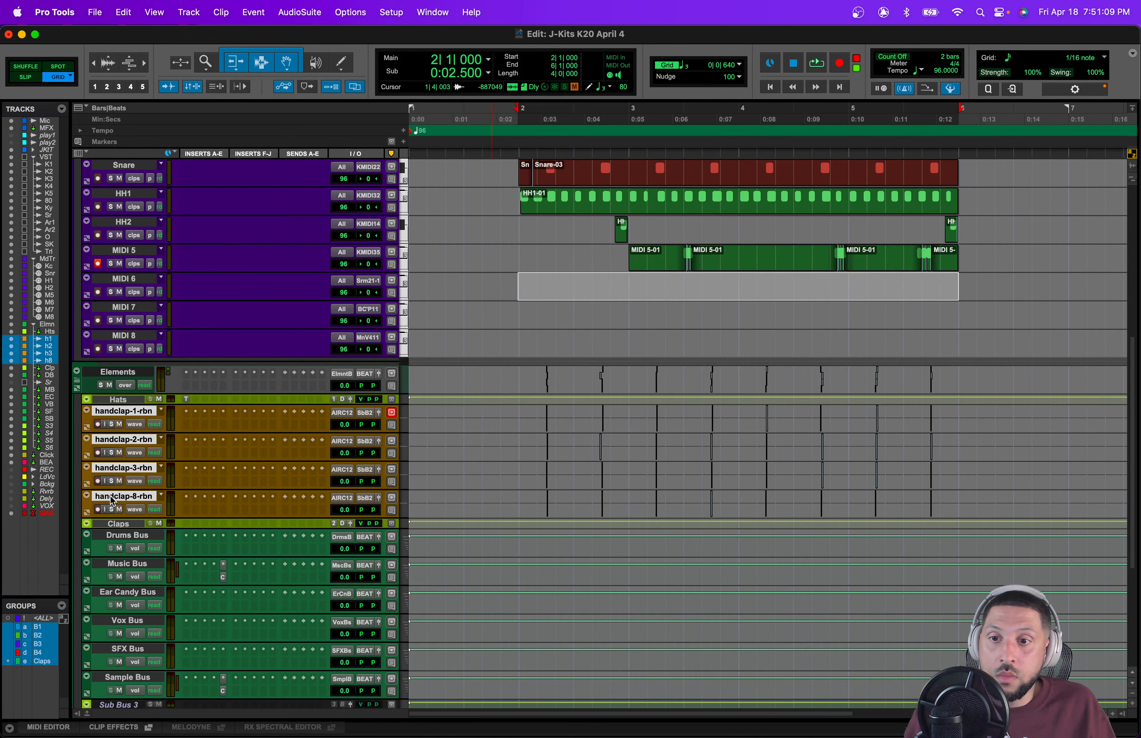
key(space)
key(space)
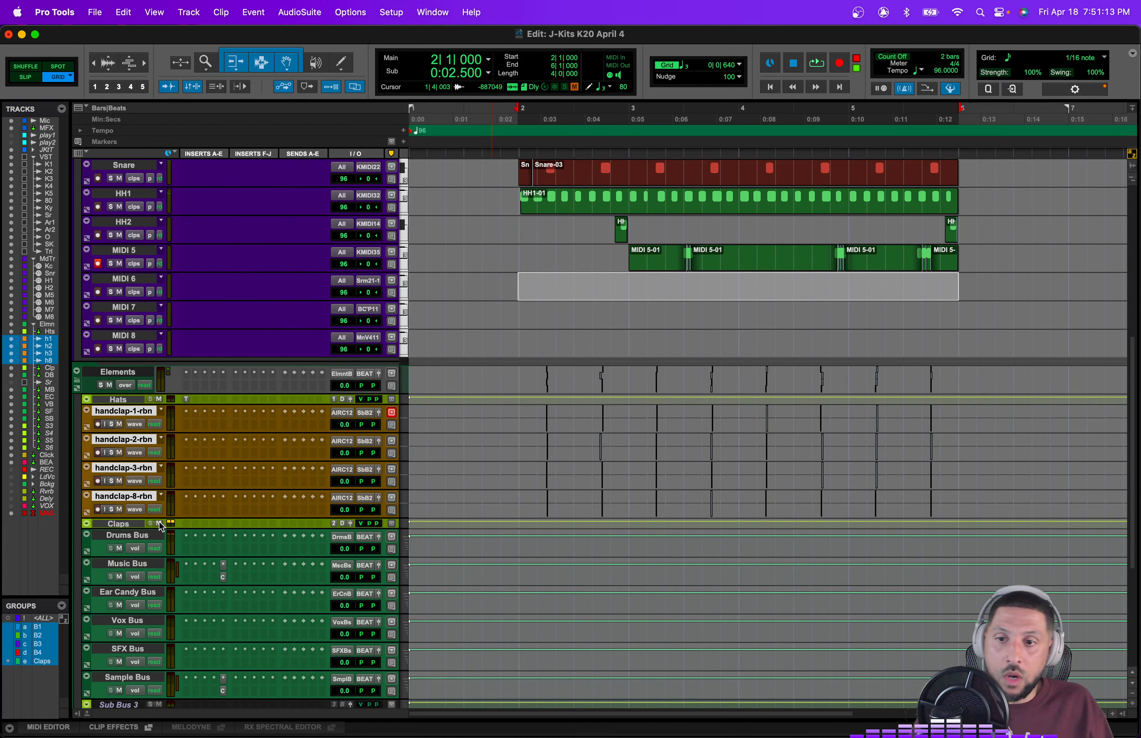
key(space)
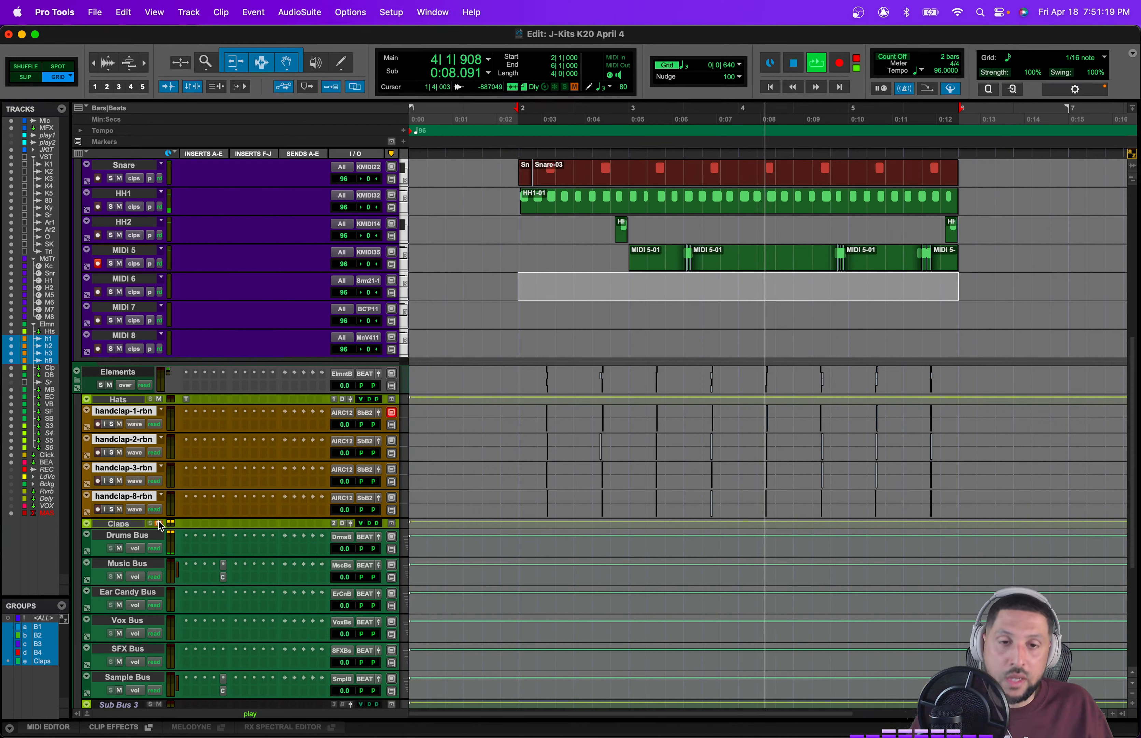
key(space)
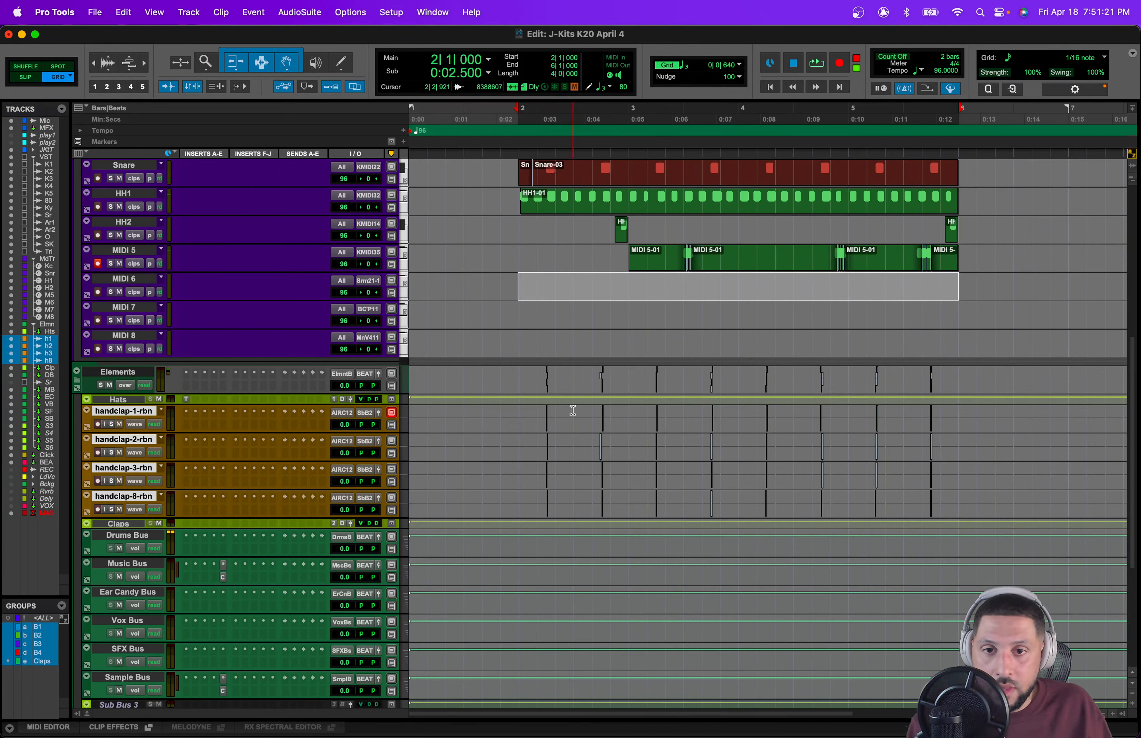
click(519, 411)
key(space)
key(space)
drag(519, 411, 568, 424)
key(Delete)
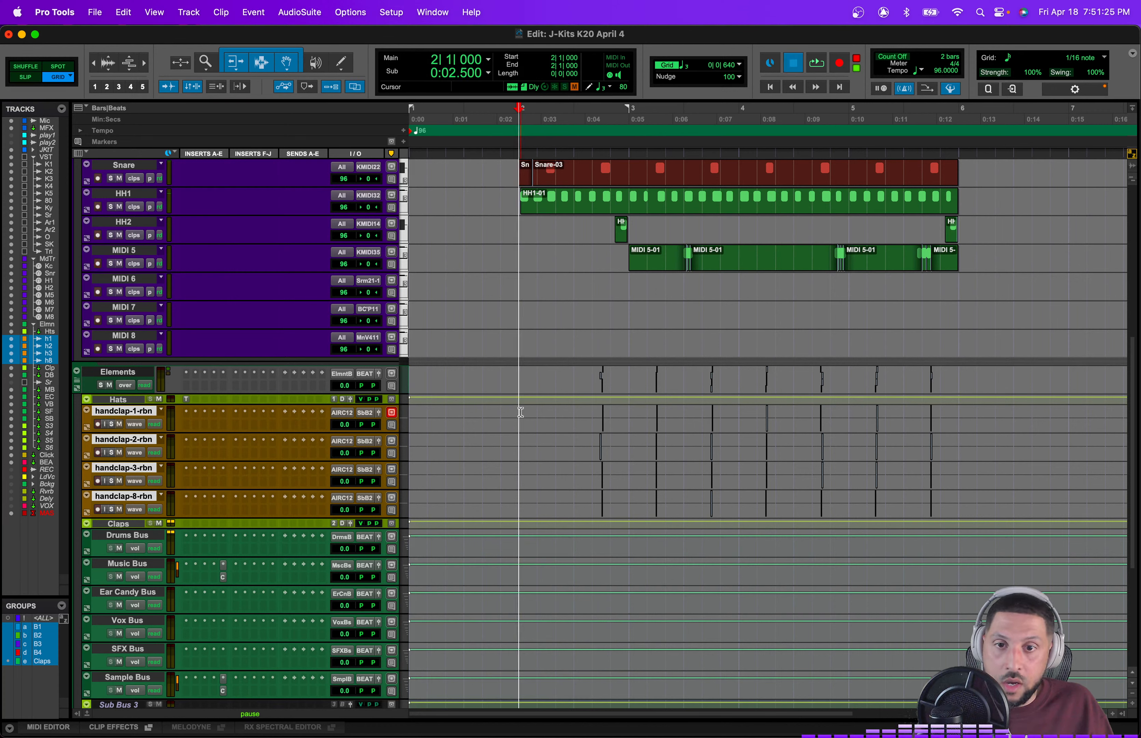
Step: Remove the clap hits in bar 3, keeping a single clap on beat 4 of that bar
key(space)
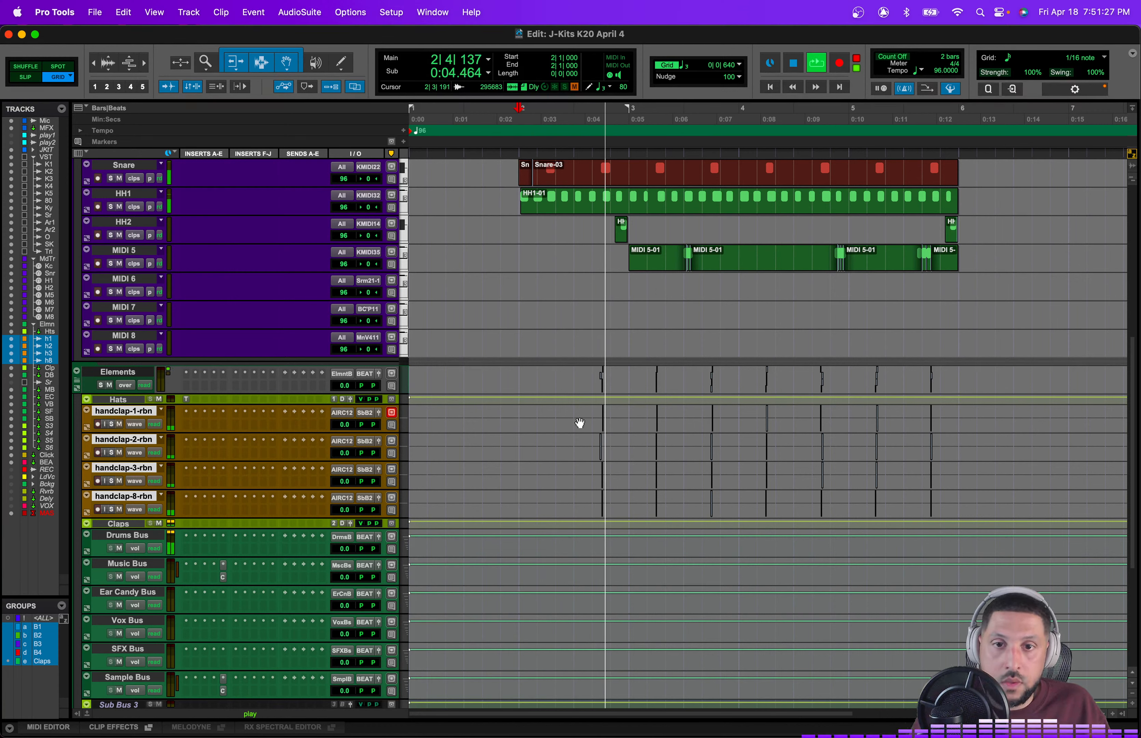
drag(627, 418, 739, 463)
click(681, 415)
key(space)
key(Delete)
drag(634, 409, 712, 427)
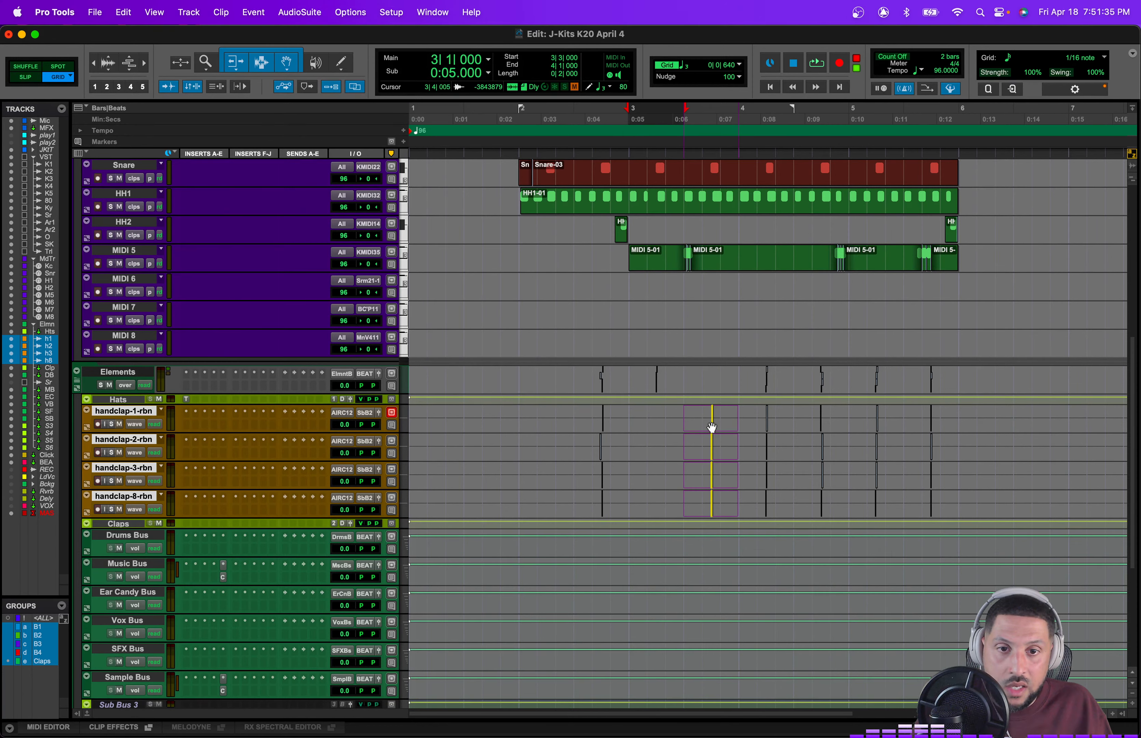
click(633, 414)
Step: Delete the clap hits in bar 4 before beat 4 and the last clap hit in bar 5
key(space)
scroll(647, 469, up, 2)
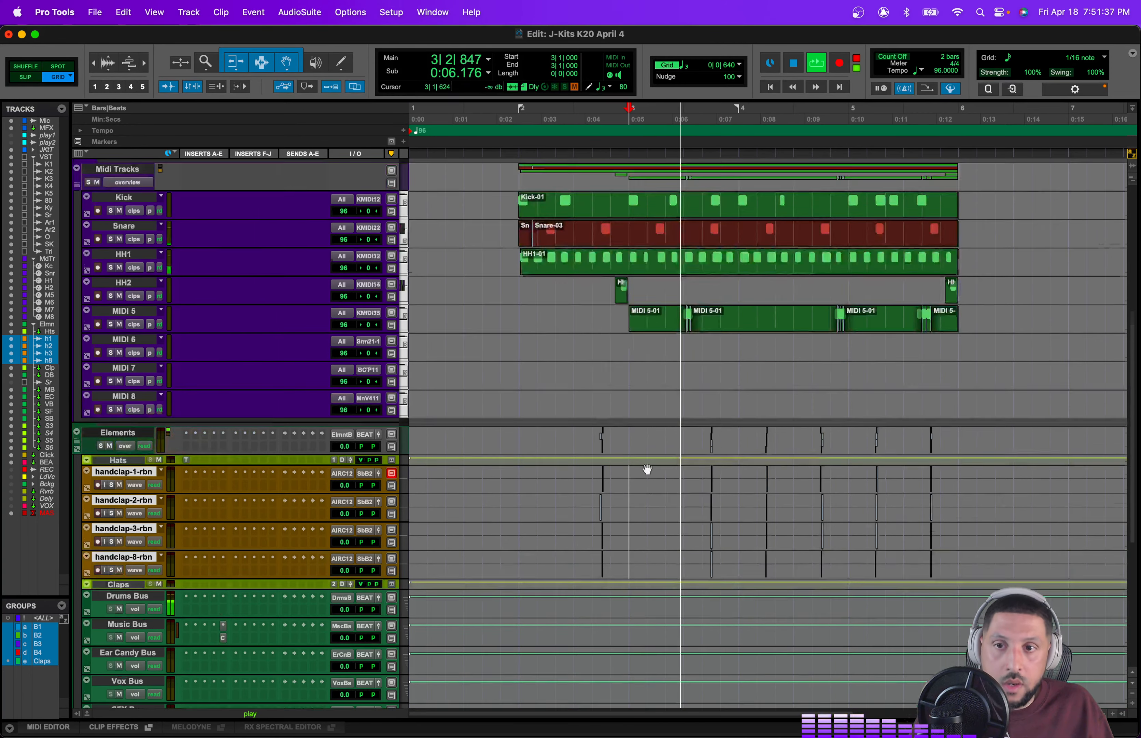
scroll(647, 469, up, 3)
scroll(783, 478, down, 4)
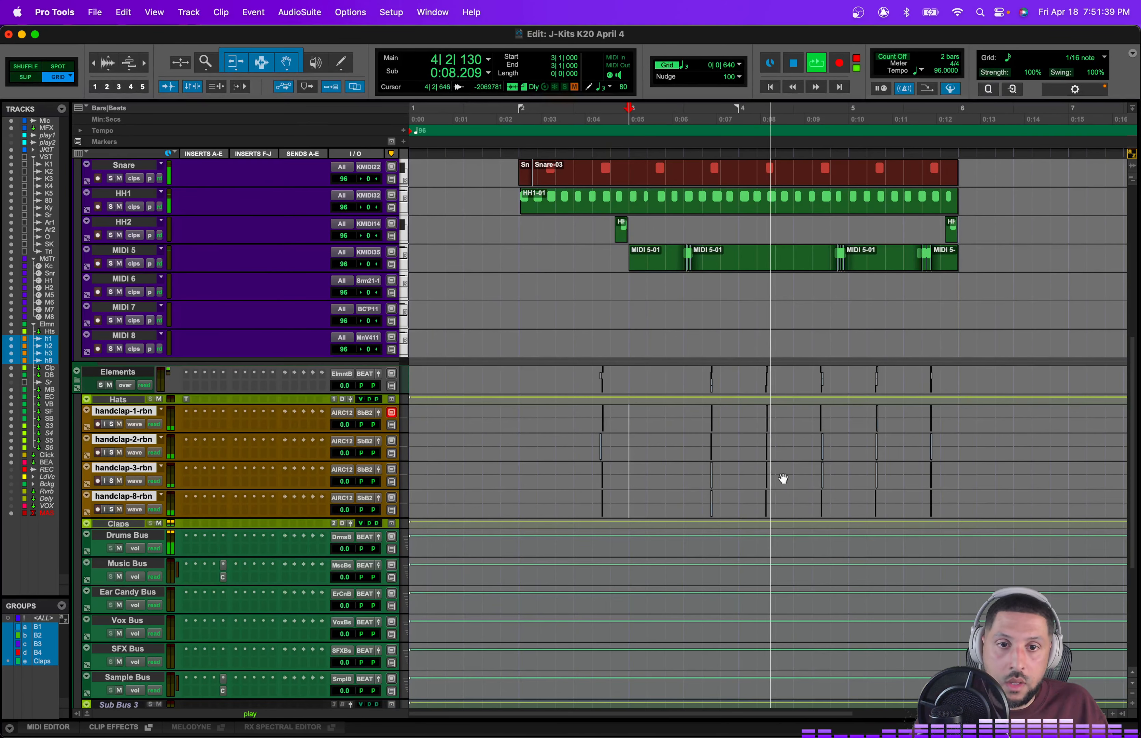
drag(739, 414, 798, 476)
key(BackSpace)
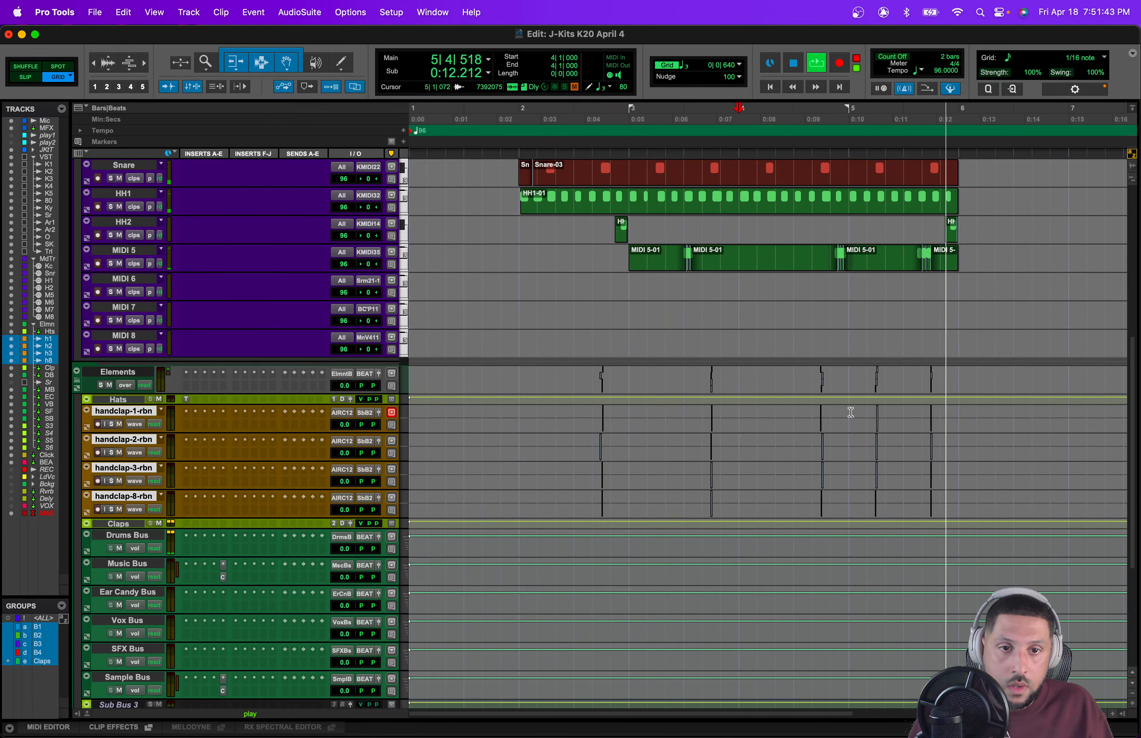
key(space)
drag(901, 411, 960, 465)
key(BackSpace)
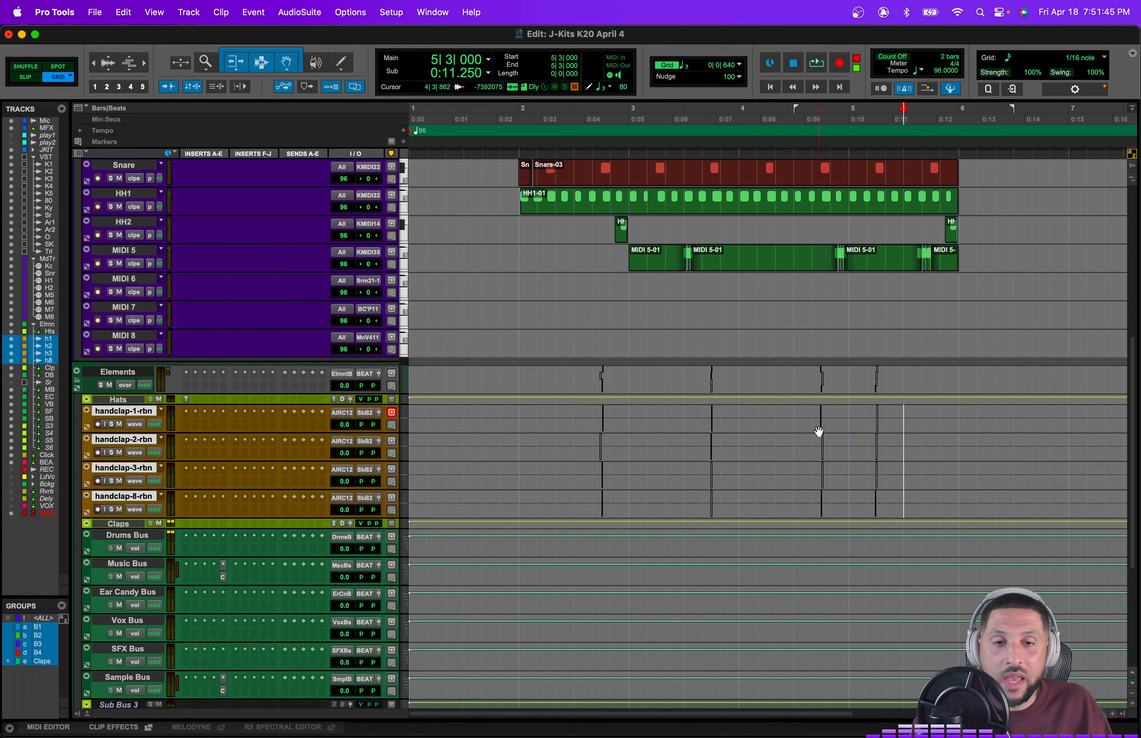
Step: Select the clap clips from bar 2 to bar 6 and play back the clap pattern
drag(958, 408, 534, 446)
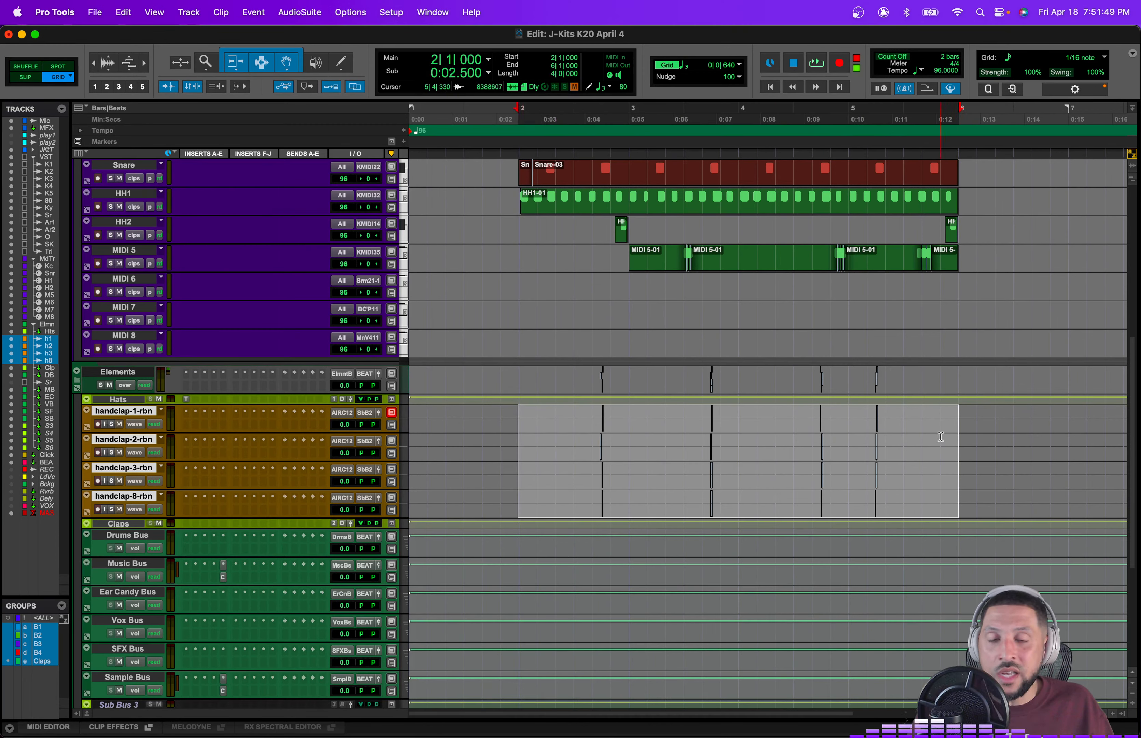
key(space)
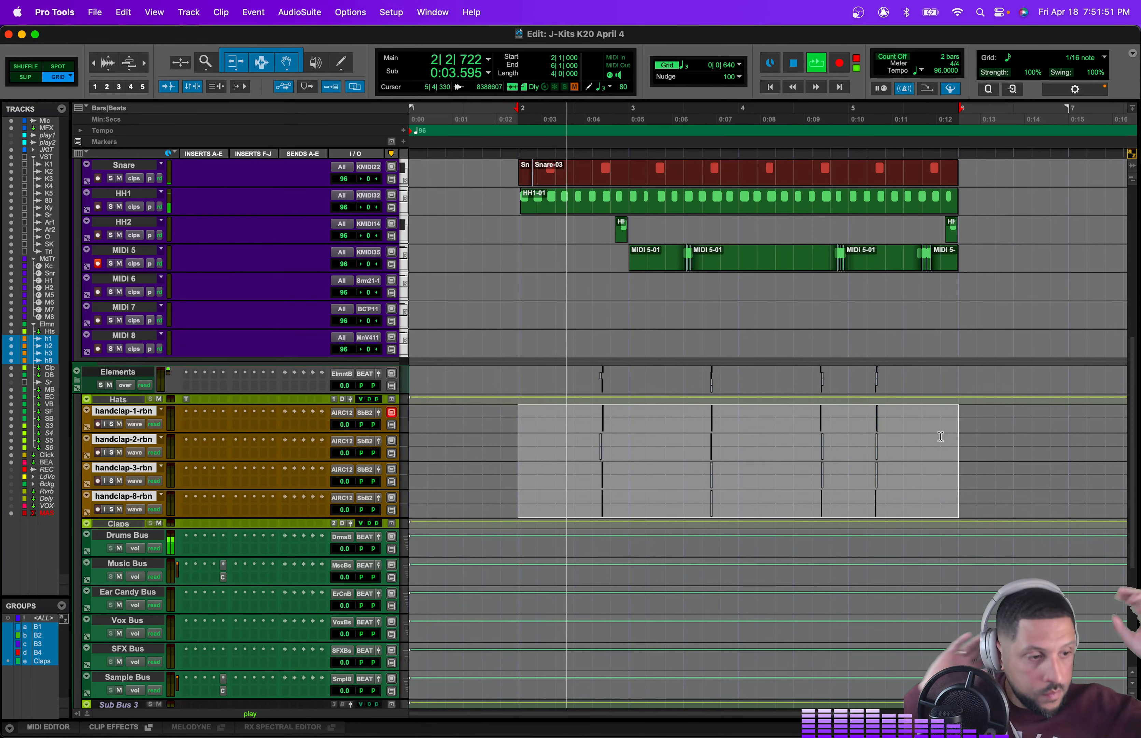
scroll(940, 435, up, 10)
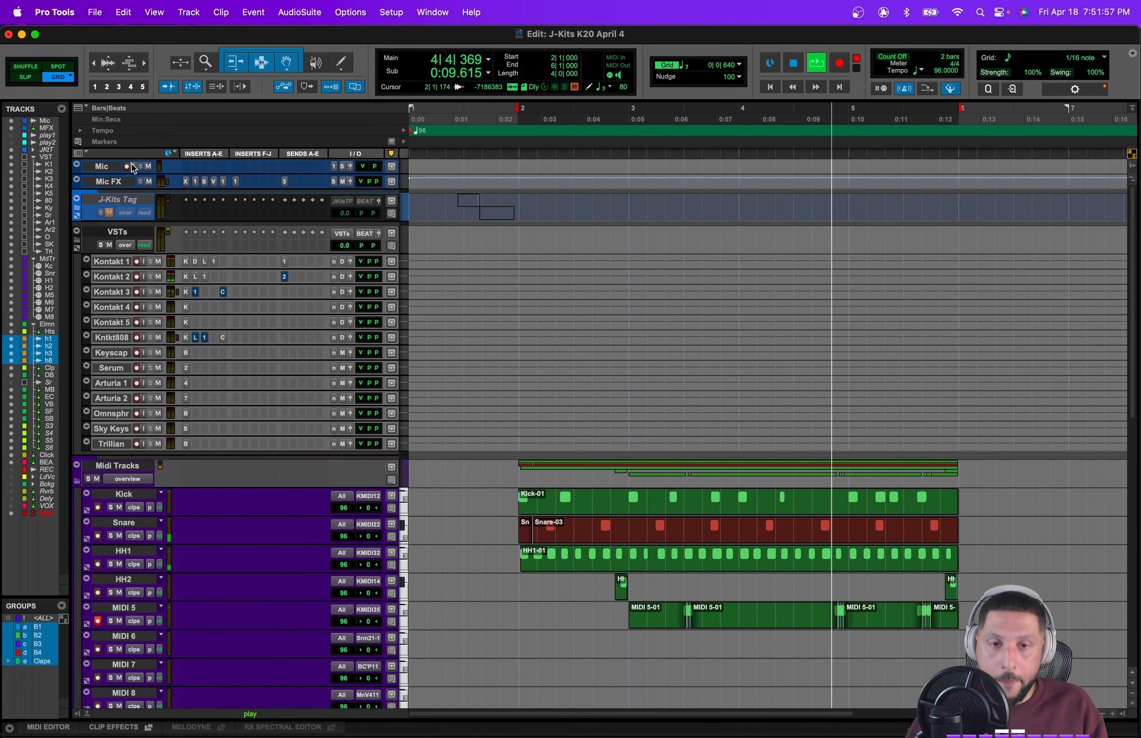
scroll(617, 561, down, 10)
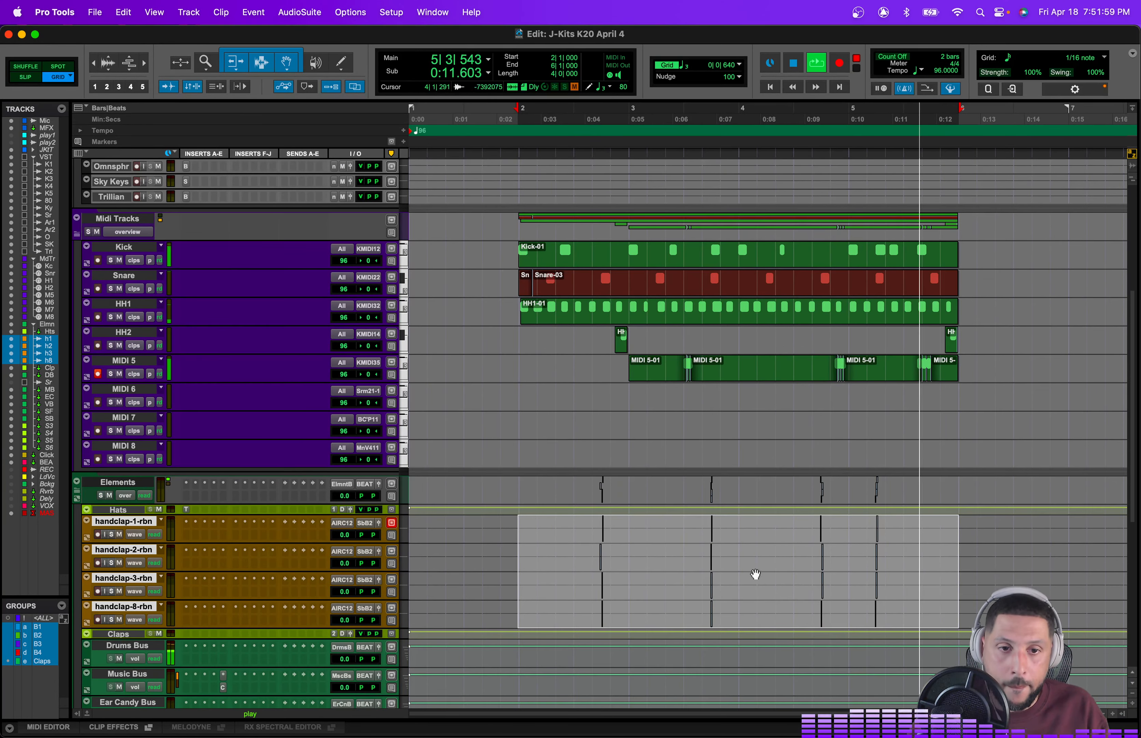
scroll(815, 566, down, 6)
key(space)
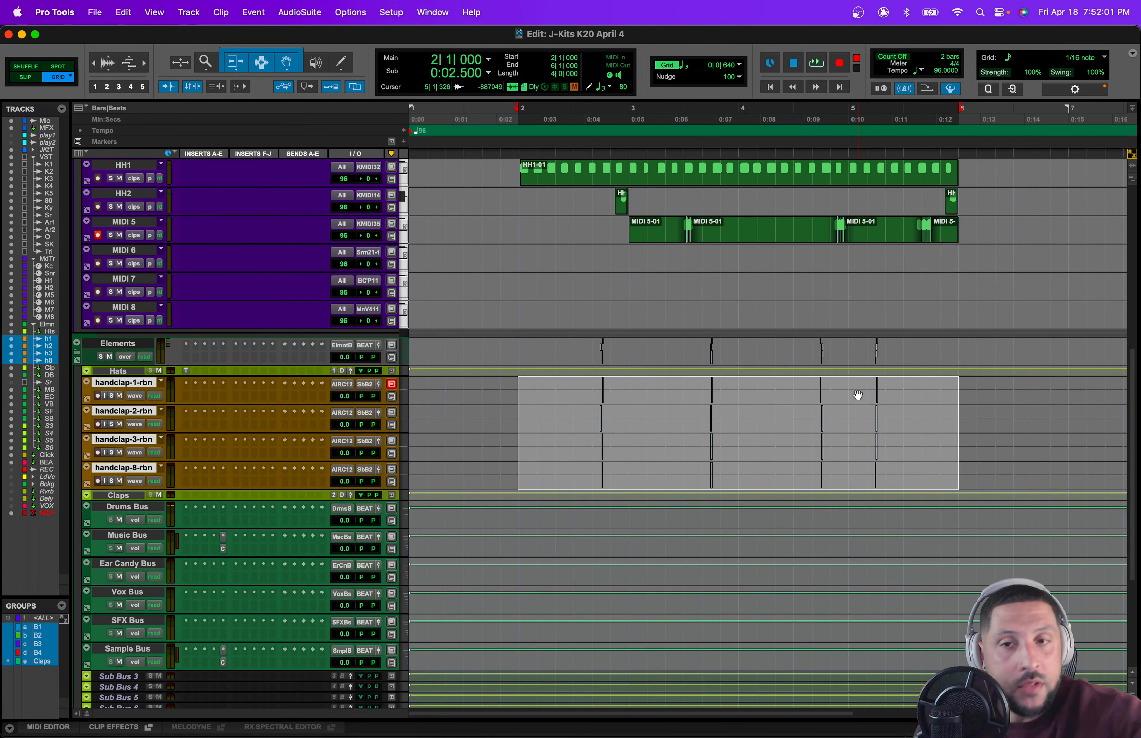
scroll(858, 395, up, 16)
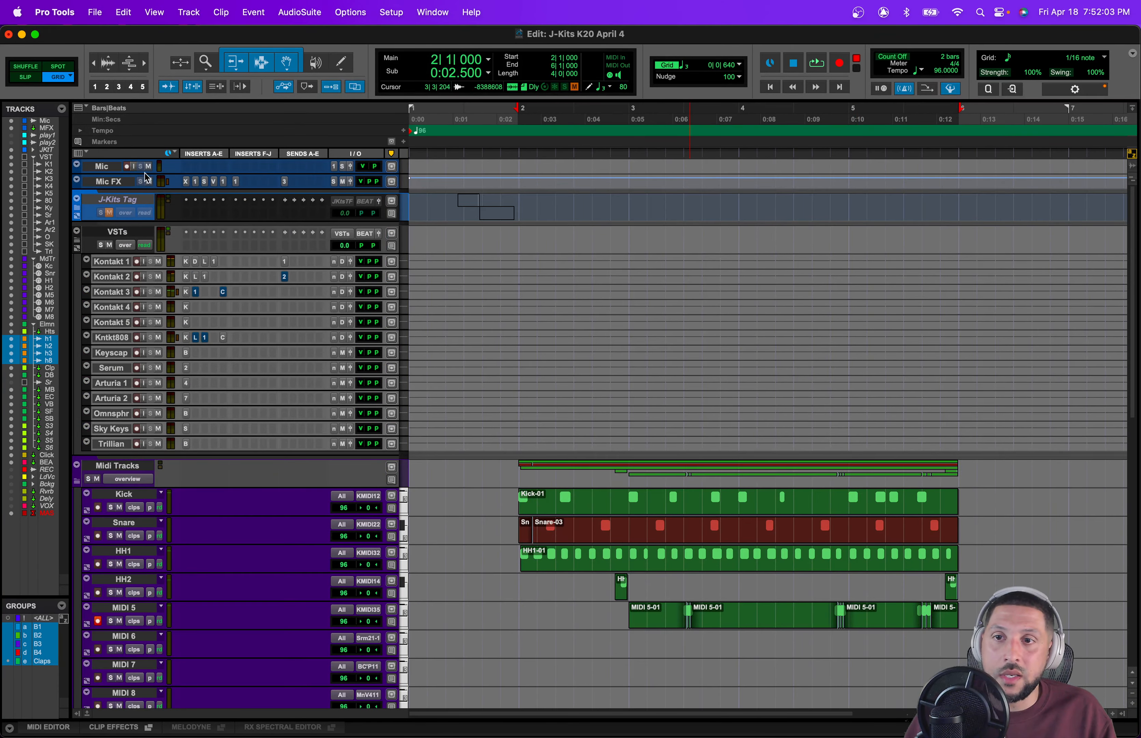
scroll(799, 401, down, 20)
Step: Move the clap in bar 5 from beat 2 to beat 4 across the clap tracks
drag(847, 211, 916, 278)
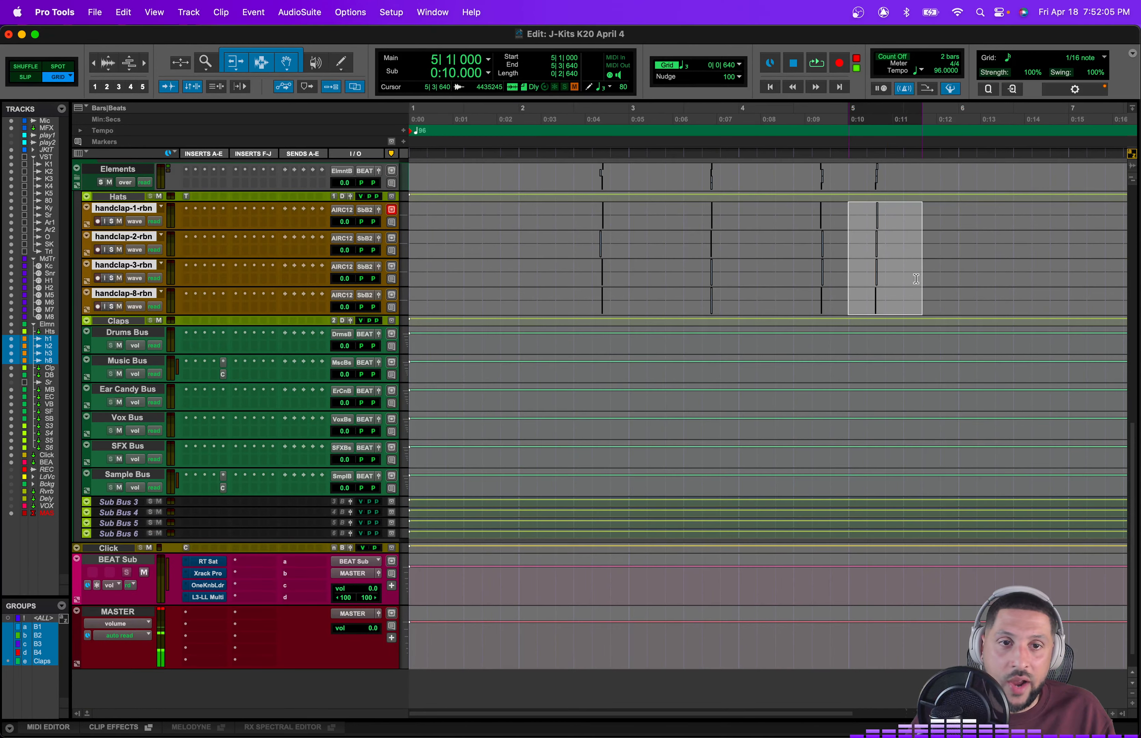
shift+click(901, 214)
drag(879, 228, 935, 228)
click(883, 263)
scroll(863, 316, up, 5)
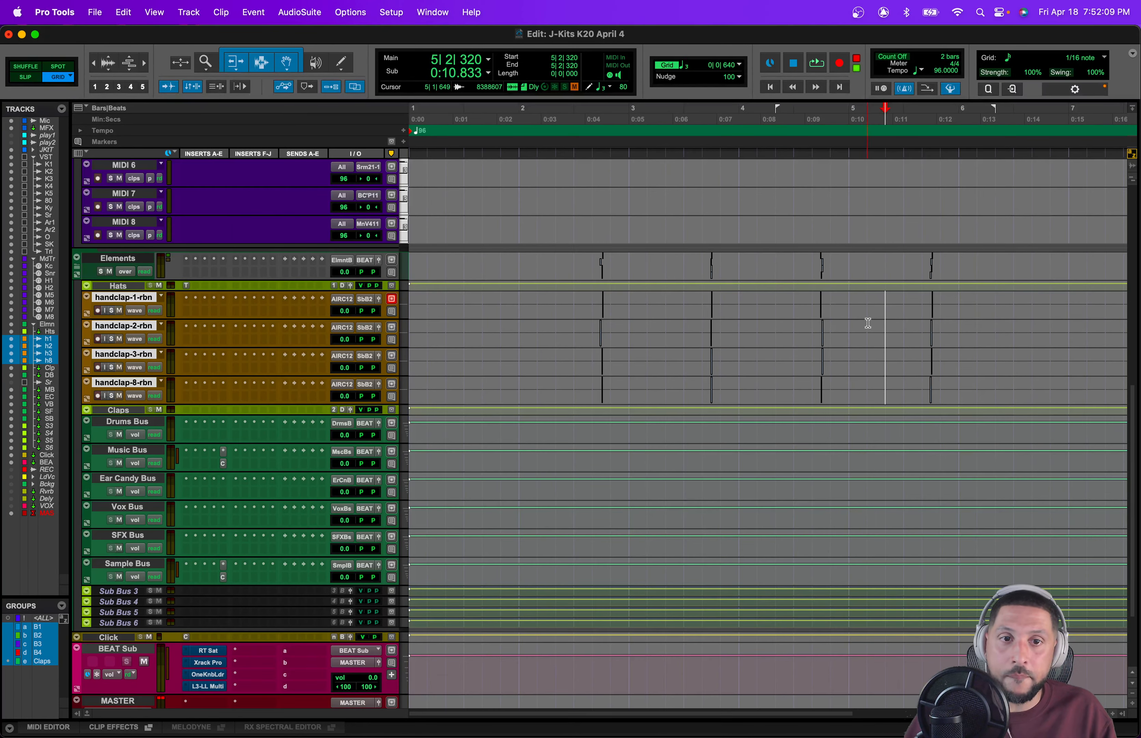
Step: Open the Mix window and rename the handclap-1-rbn track to clap1
drag(955, 361, 518, 387)
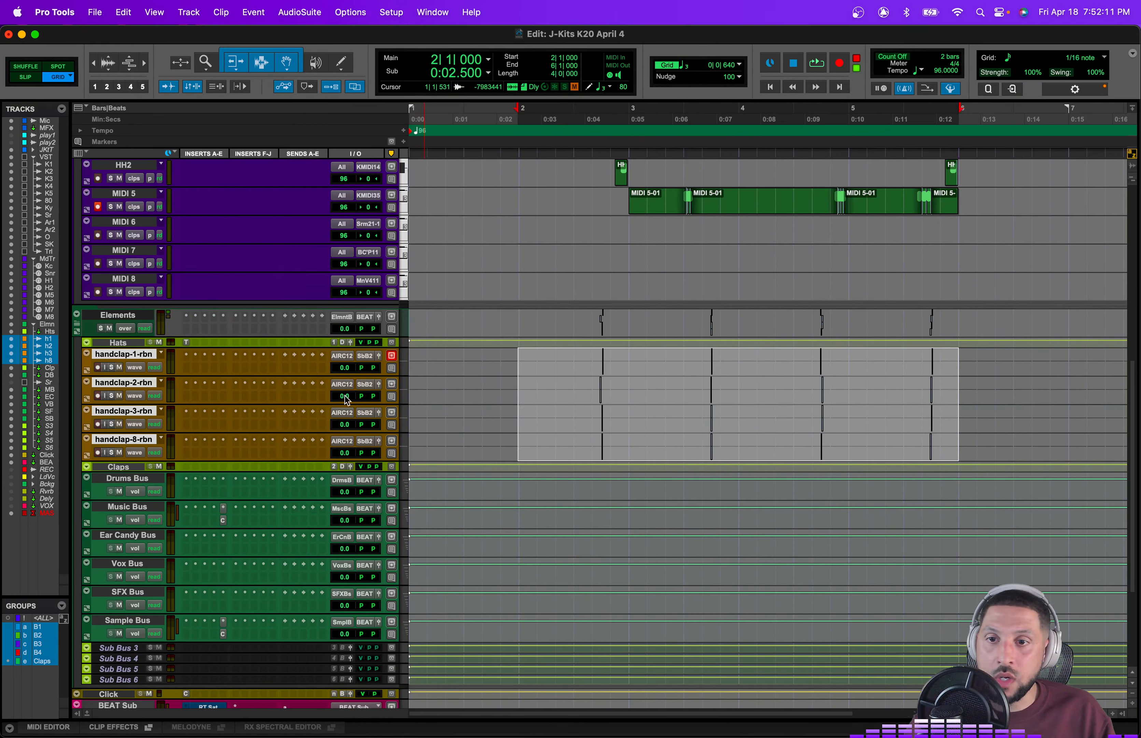
click(377, 357)
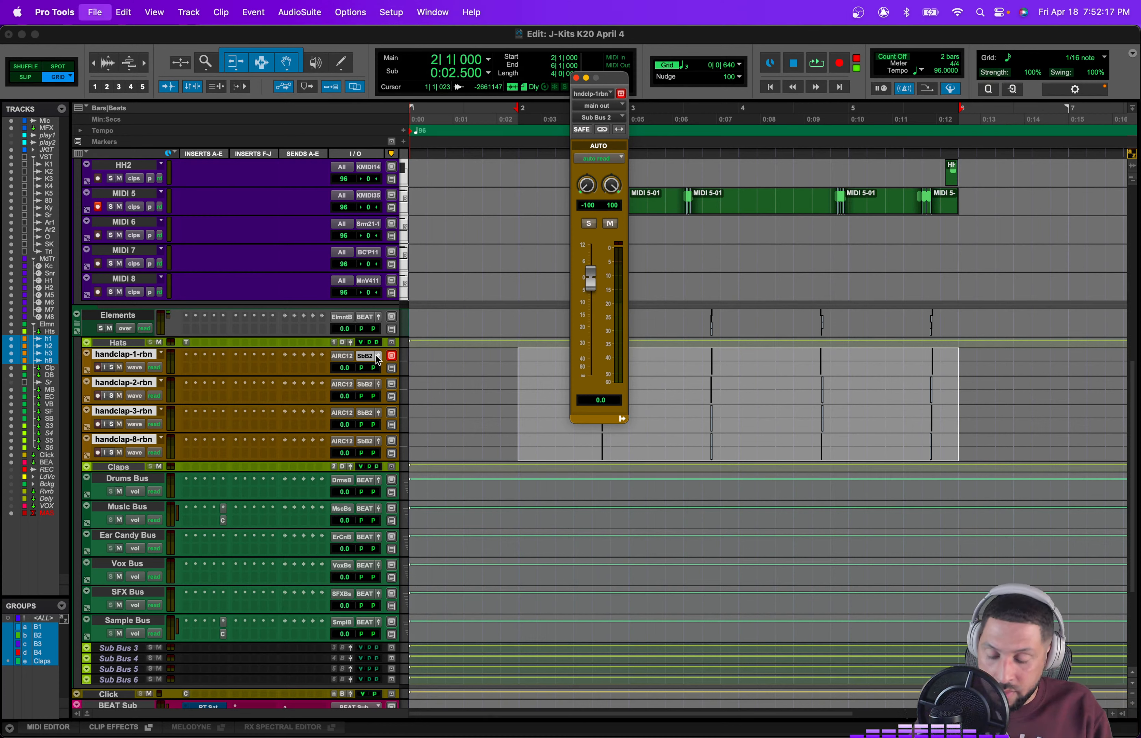
key(space)
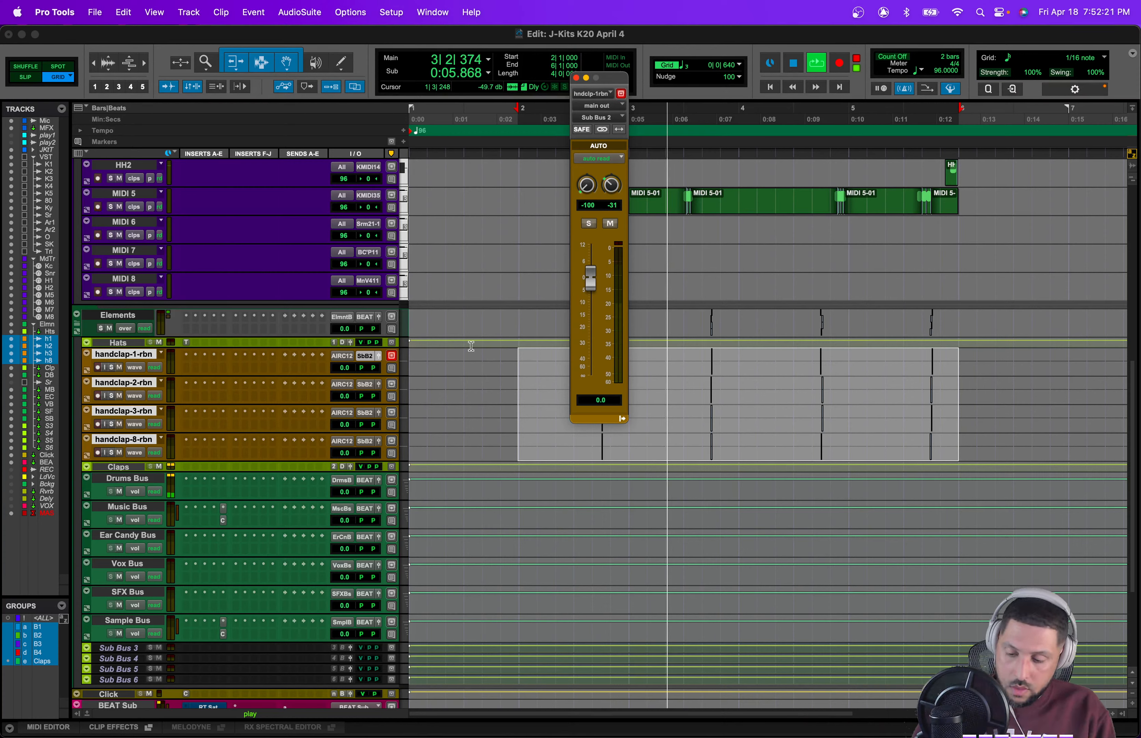
key(super+equal)
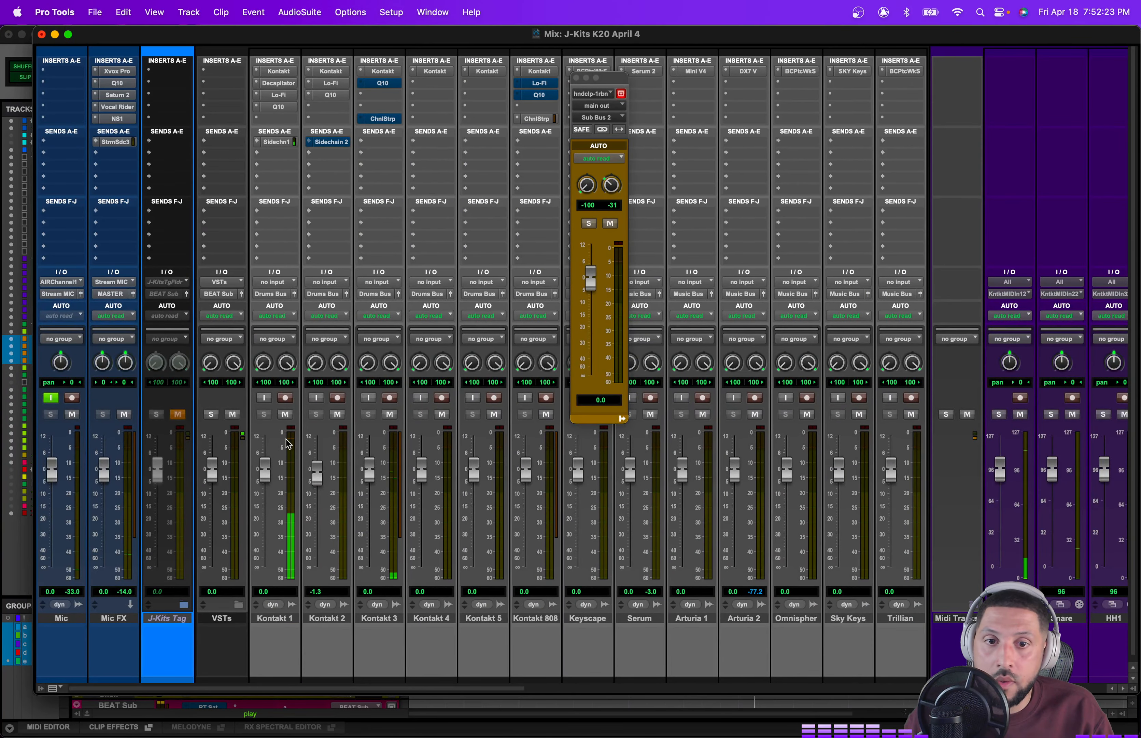
scroll(288, 444, right, 15)
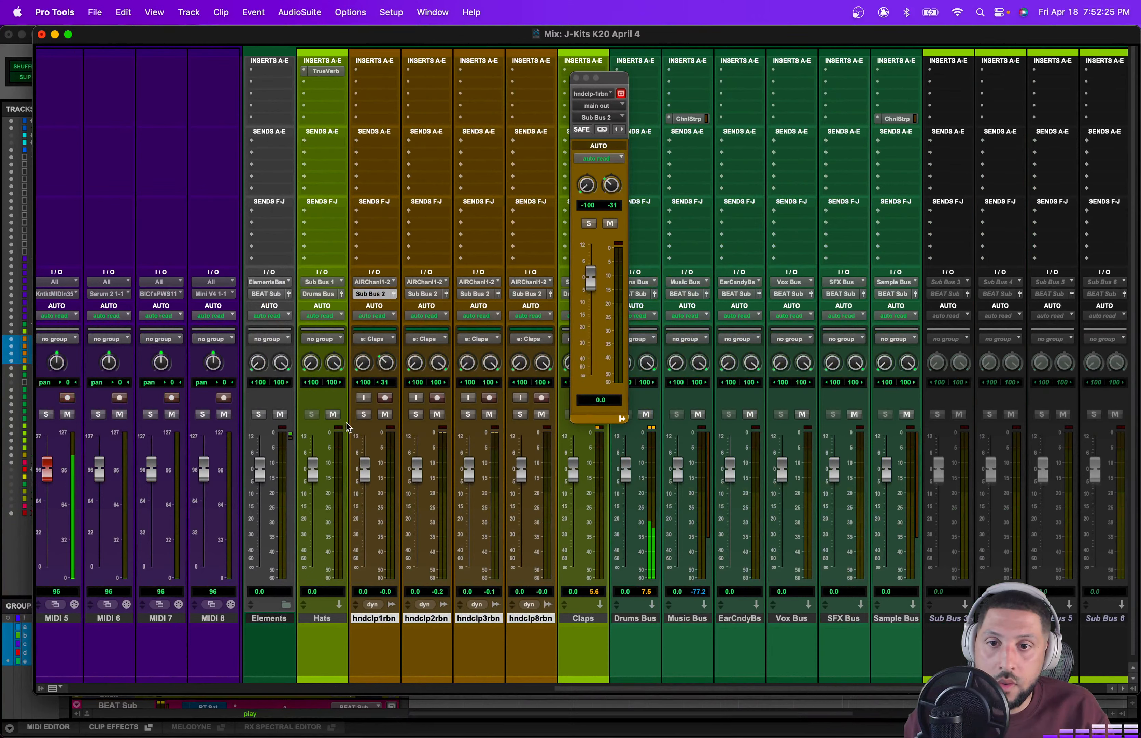
double_click(379, 617)
text(clap1)
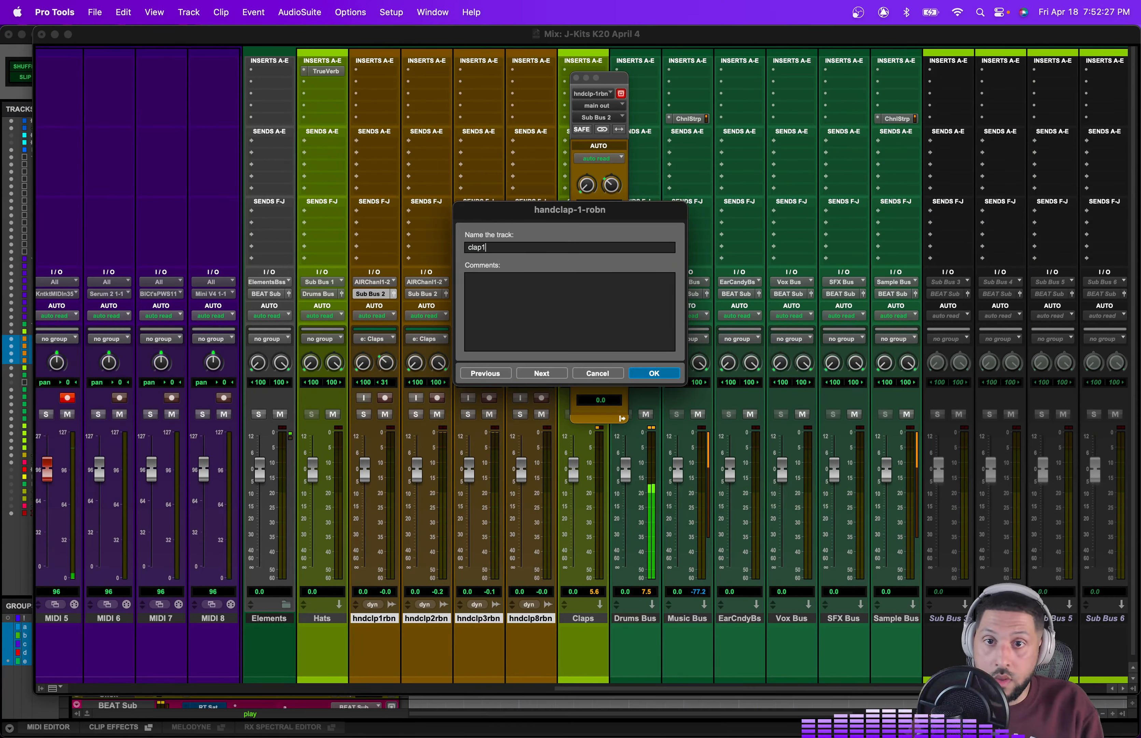
key(Return)
Step: Rename the handclap-2-rbn track to clap2
double_click(421, 619)
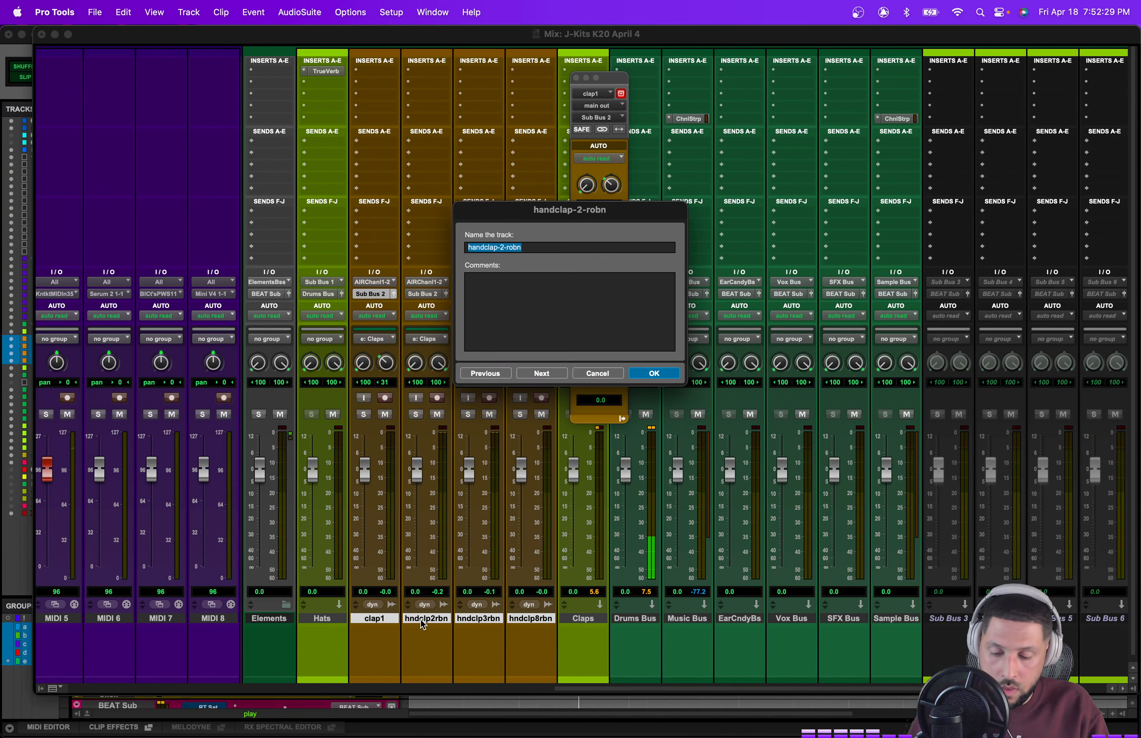
text(clap2)
key(Return)
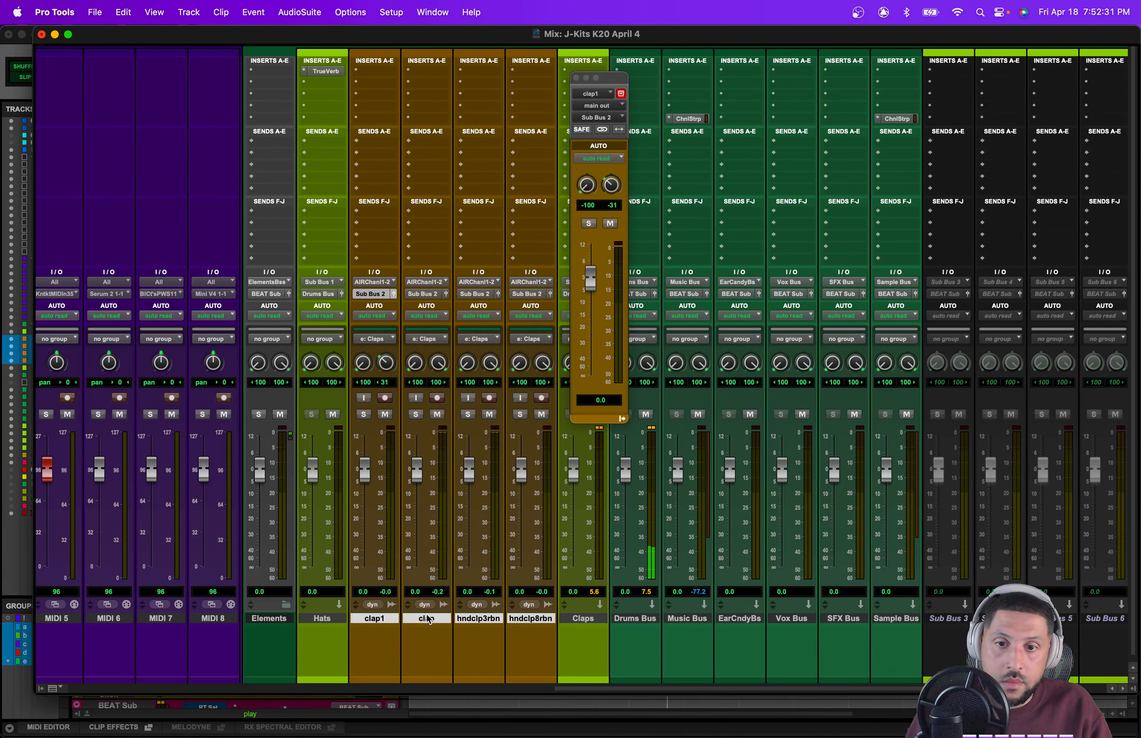
Step: Rename the handclap-3-rbn track to clap3
double_click(429, 619)
key(Return)
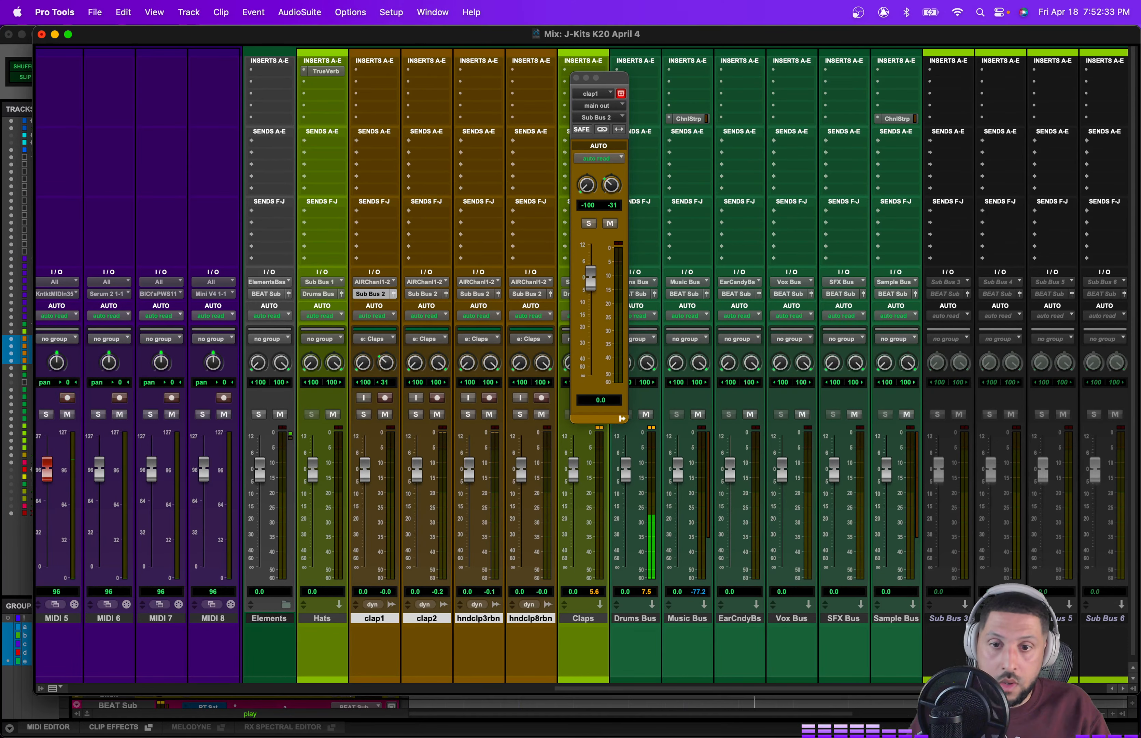
double_click(486, 620)
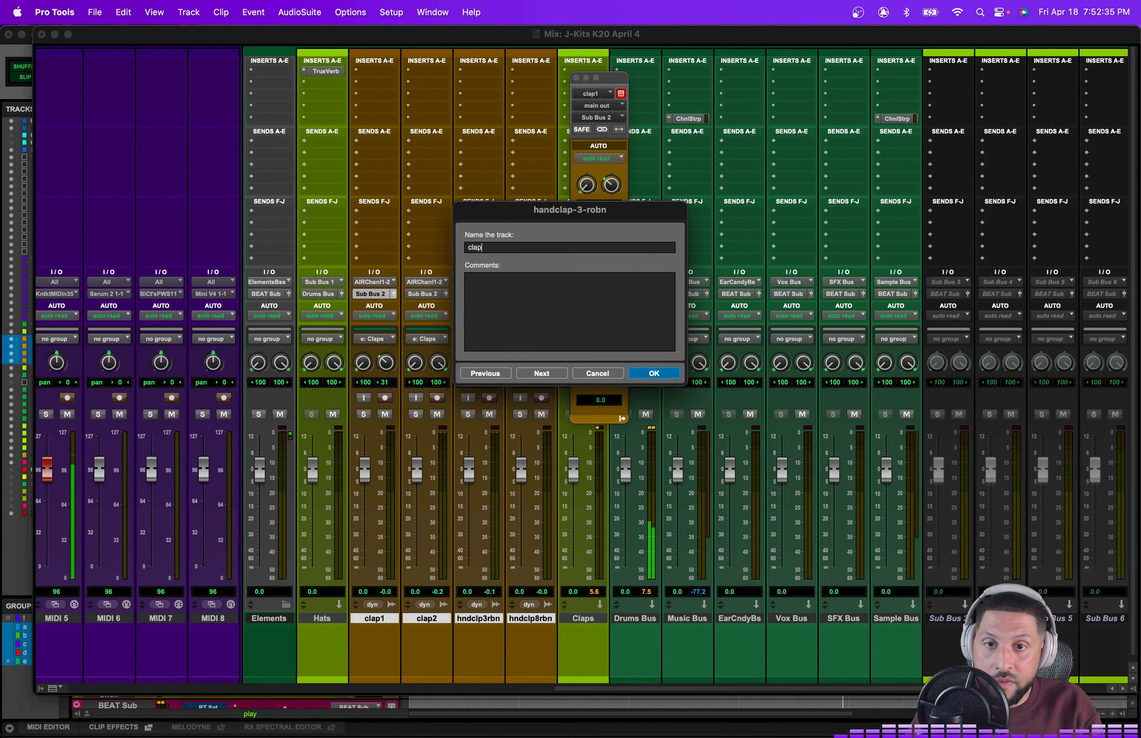
key(Return)
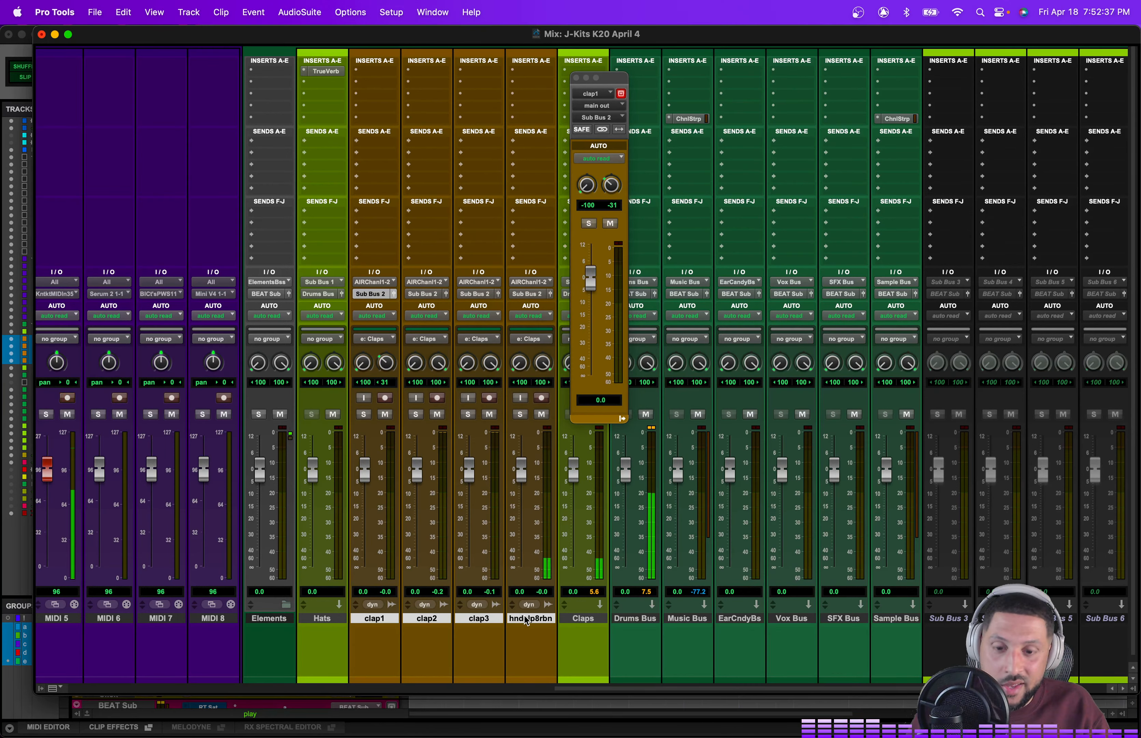
double_click(523, 622)
key(Return)
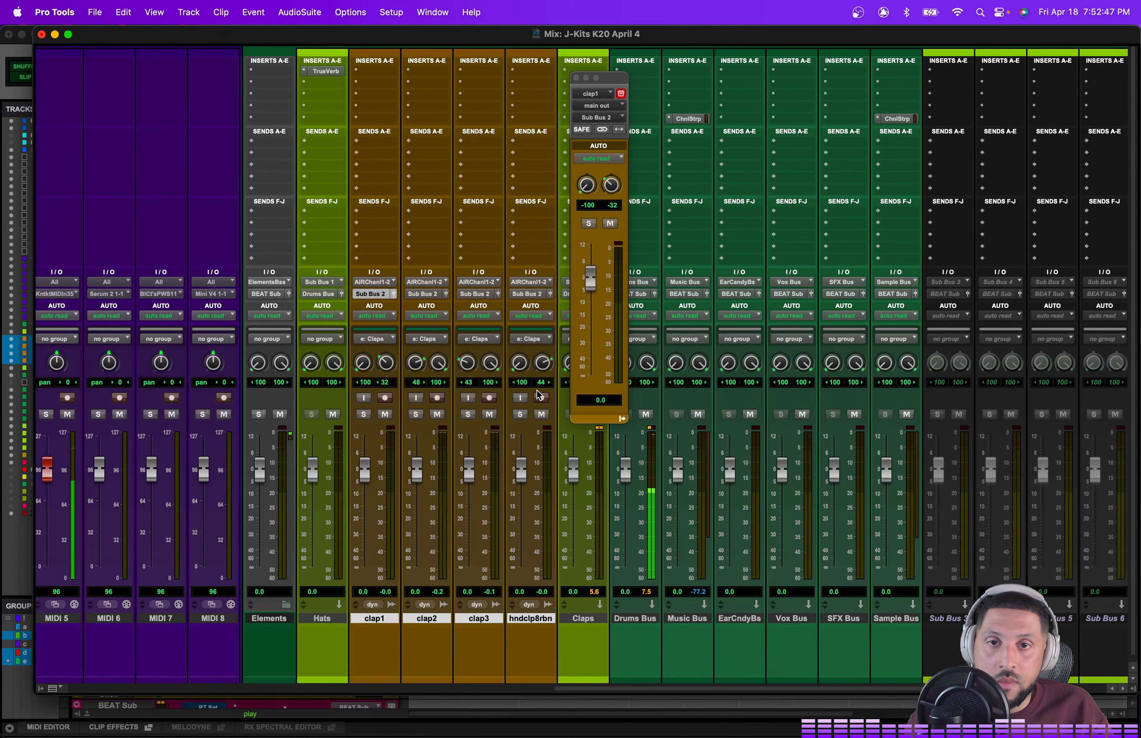
click(577, 78)
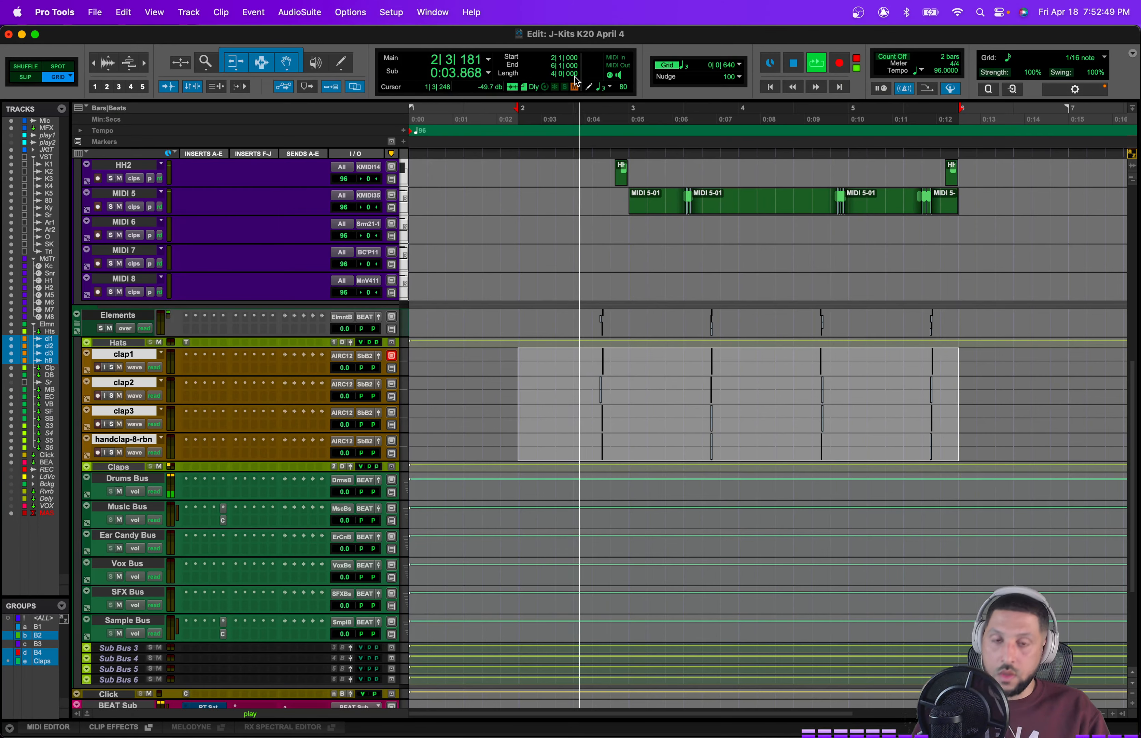
key(super+equal)
Step: Insert a Lo-Fi plug-in on the Claps bus and reposition its window
click(187, 467)
mouse_move(186, 468)
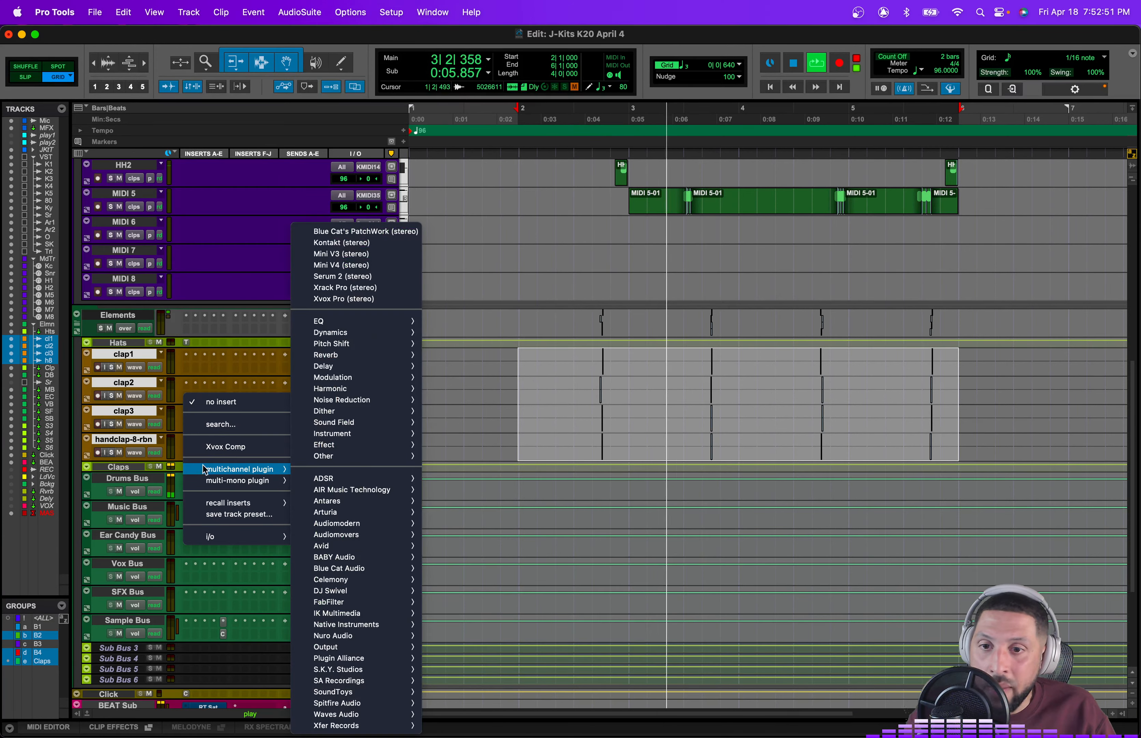
mouse_move(355, 390)
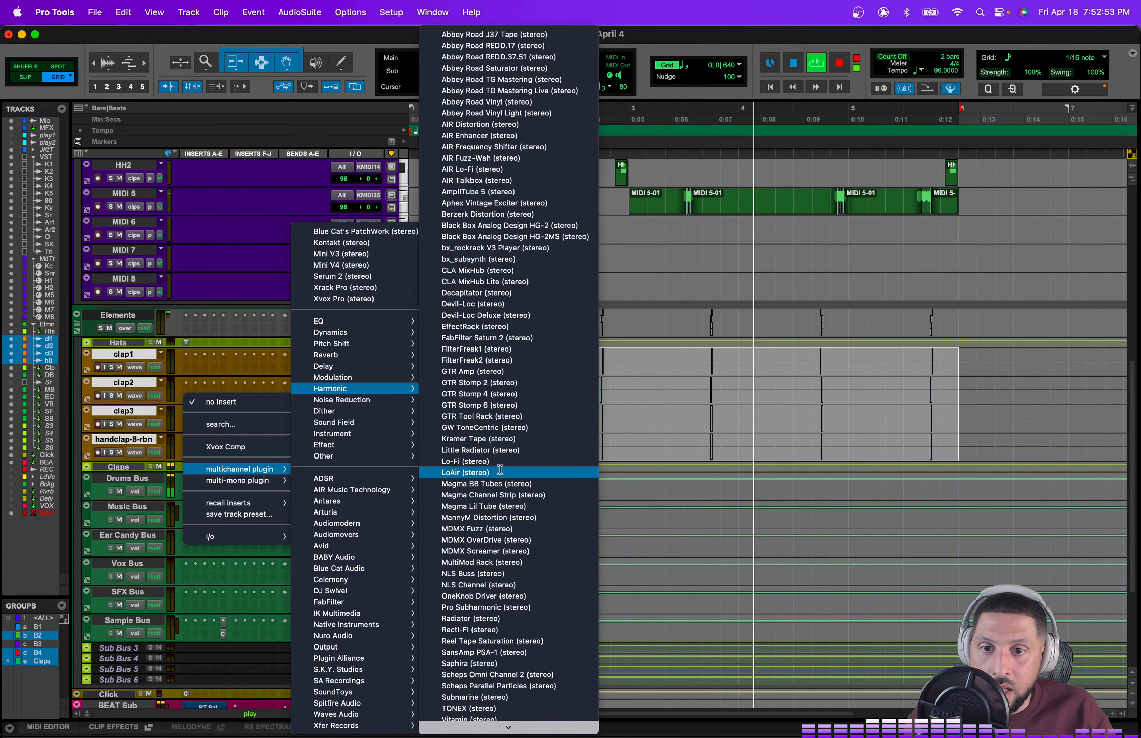
click(455, 471)
drag(479, 81, 452, 54)
drag(399, 256, 406, 227)
drag(361, 466, 361, 472)
Step: Insert FabFilter Saturn 2 on the Claps bus and load the J-Kits Starter preset
click(196, 465)
mouse_move(255, 469)
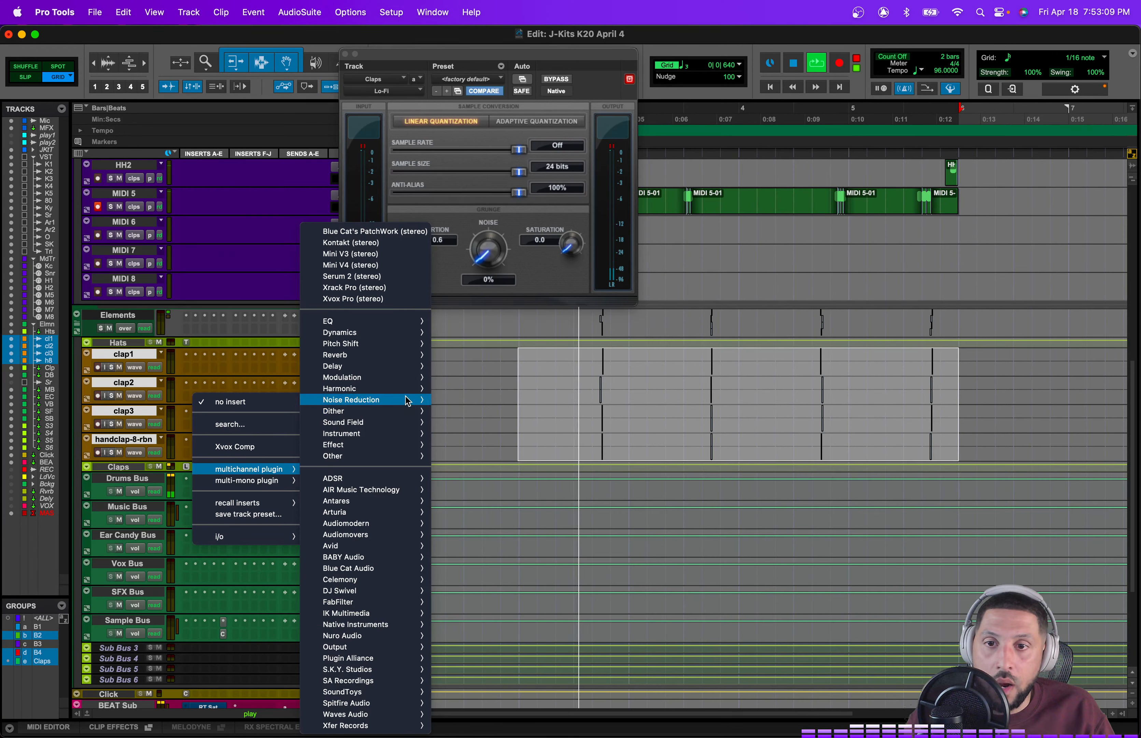
mouse_move(408, 388)
click(517, 337)
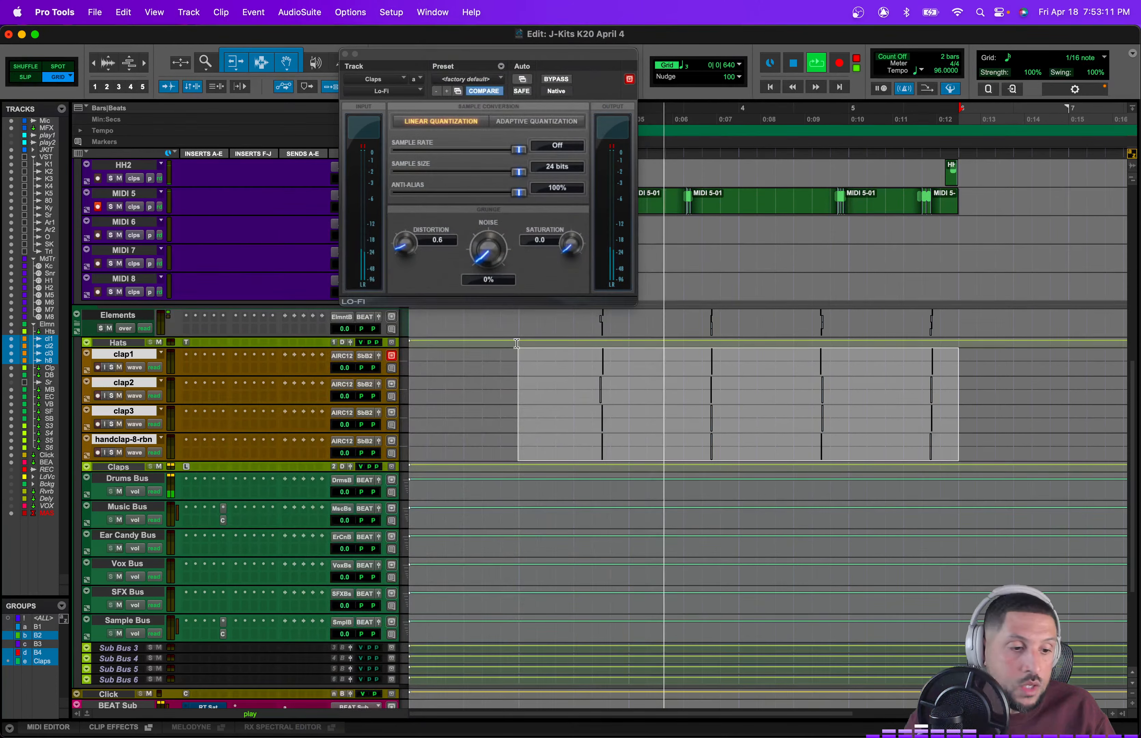
click(472, 81)
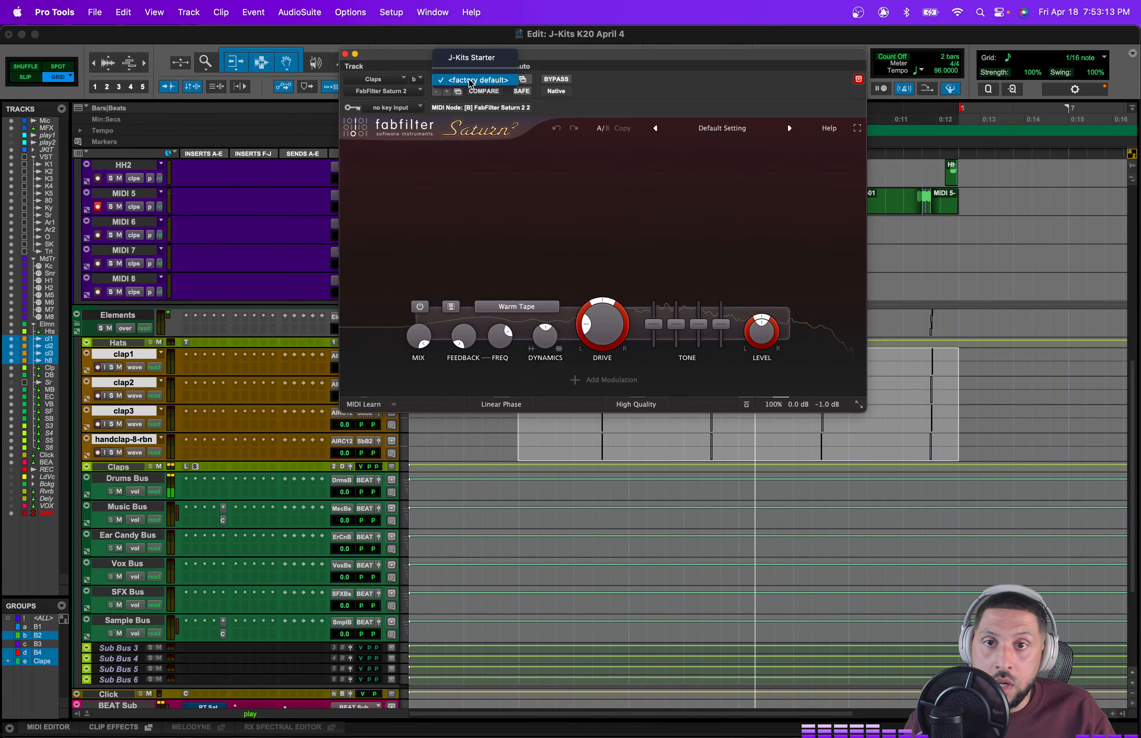
click(472, 57)
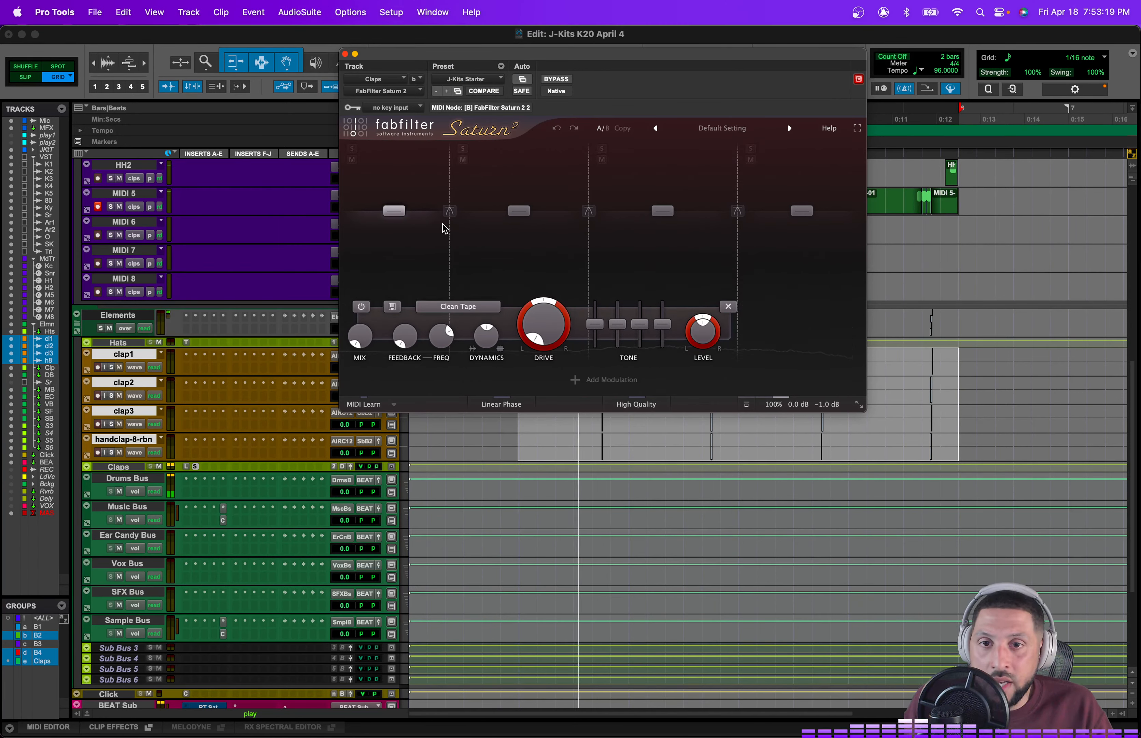
Step: Lower Saturn 2's lowest band level and shift the third band while the beat plays, then close the window
drag(449, 224, 401, 291)
key(space)
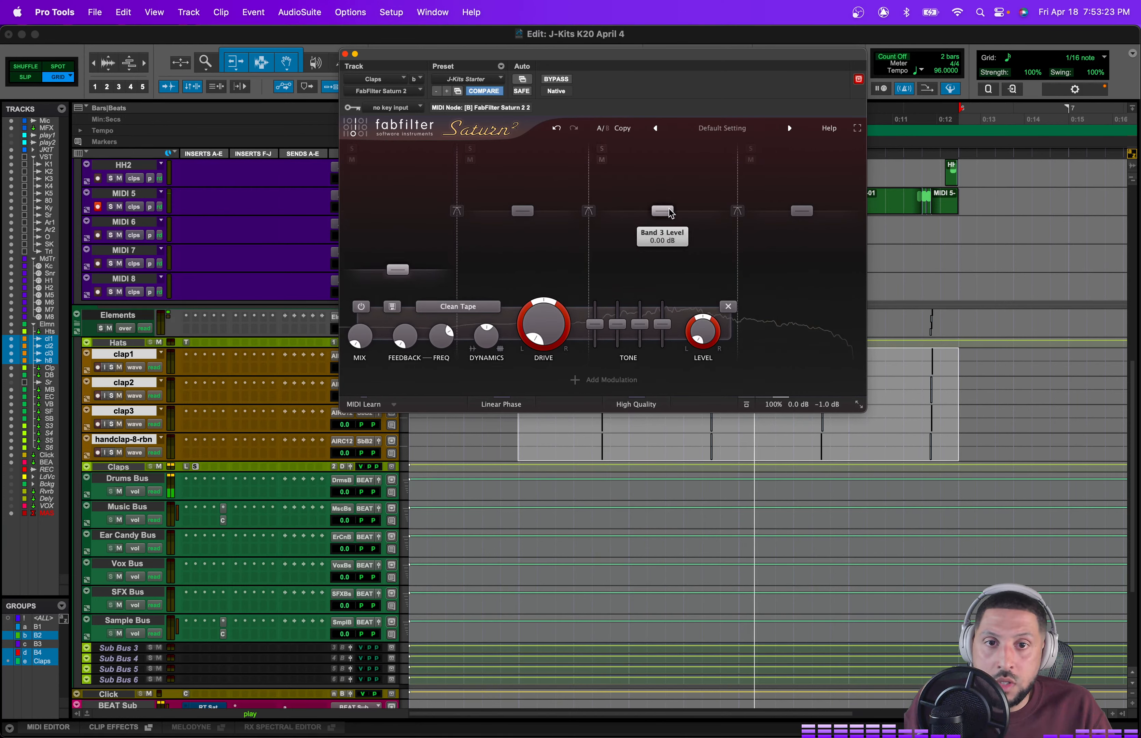
drag(663, 211, 686, 207)
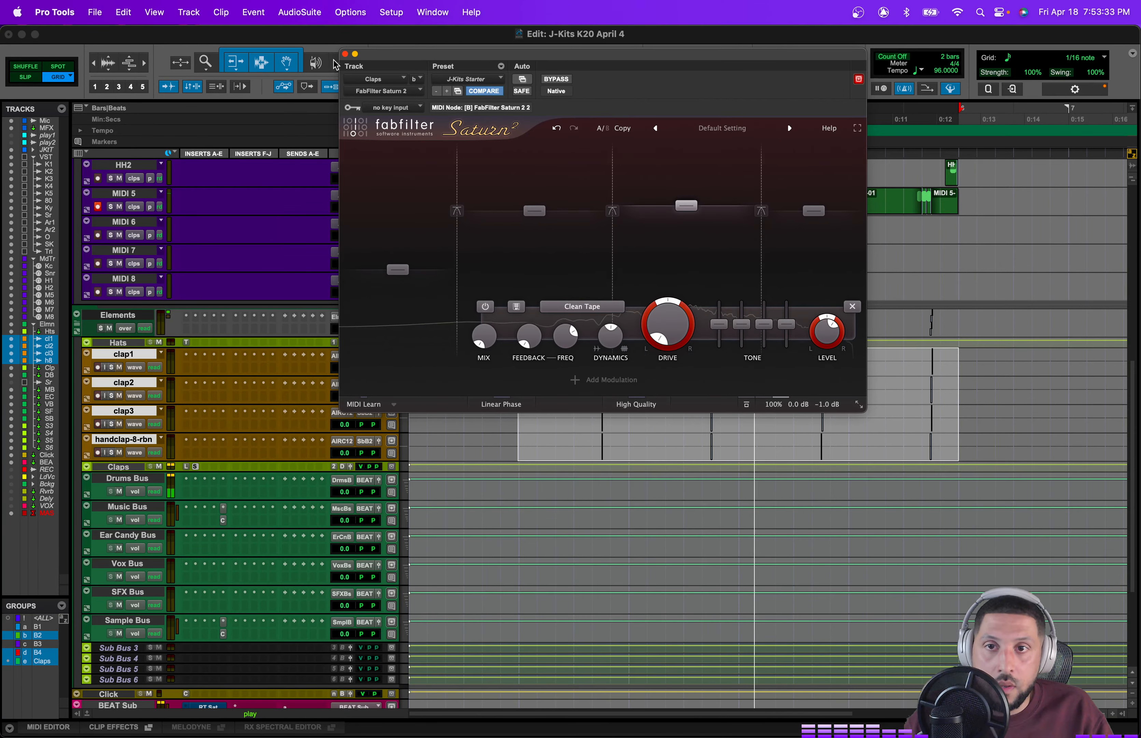
click(345, 54)
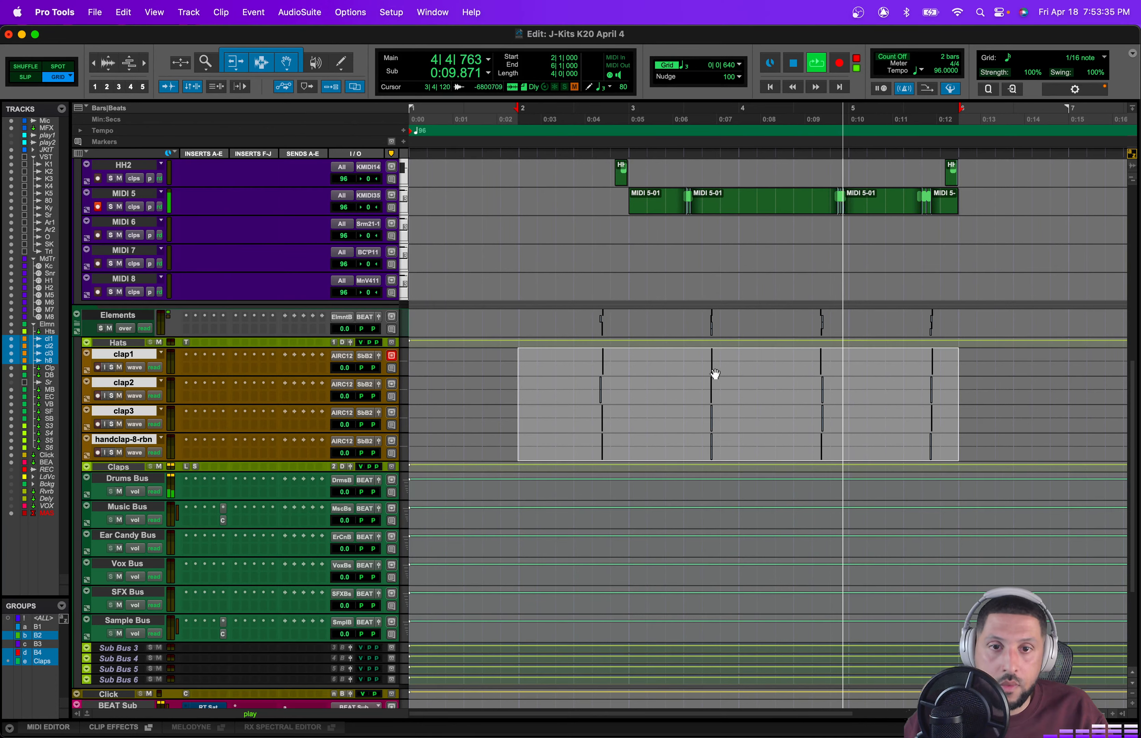
Step: Reopen Saturn 2 on the Claps bus, move the low crossover higher and nudge the fourth band level, then close it
click(194, 466)
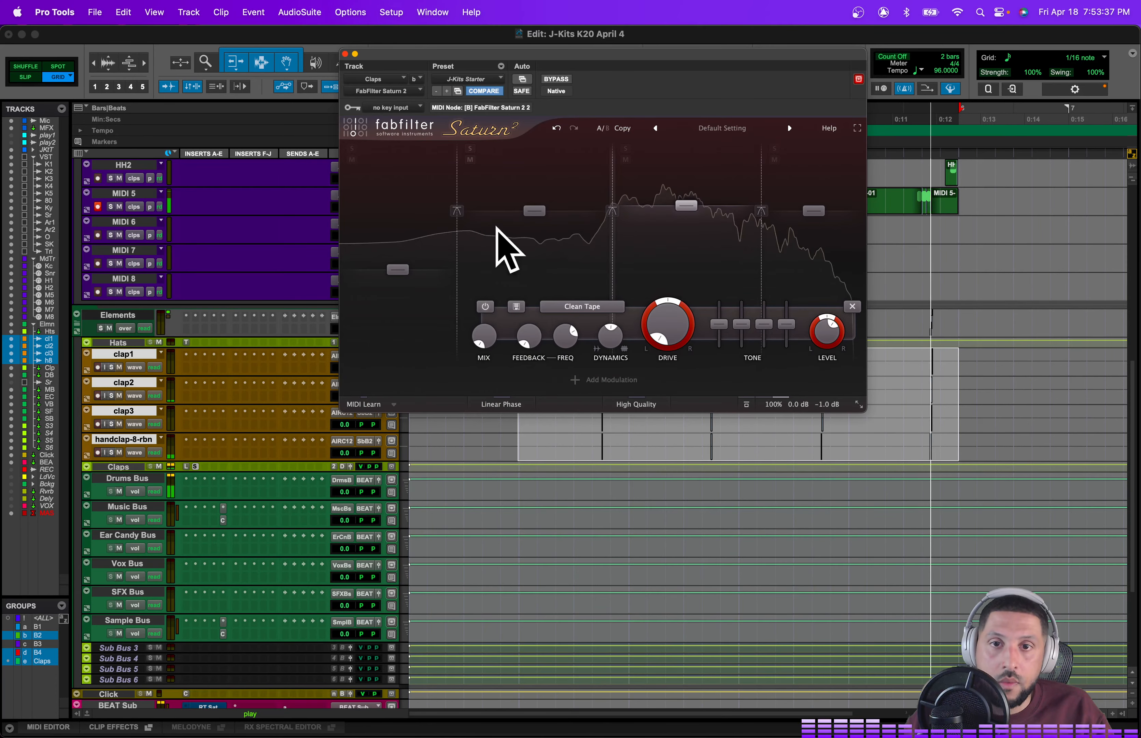
drag(463, 237, 565, 215)
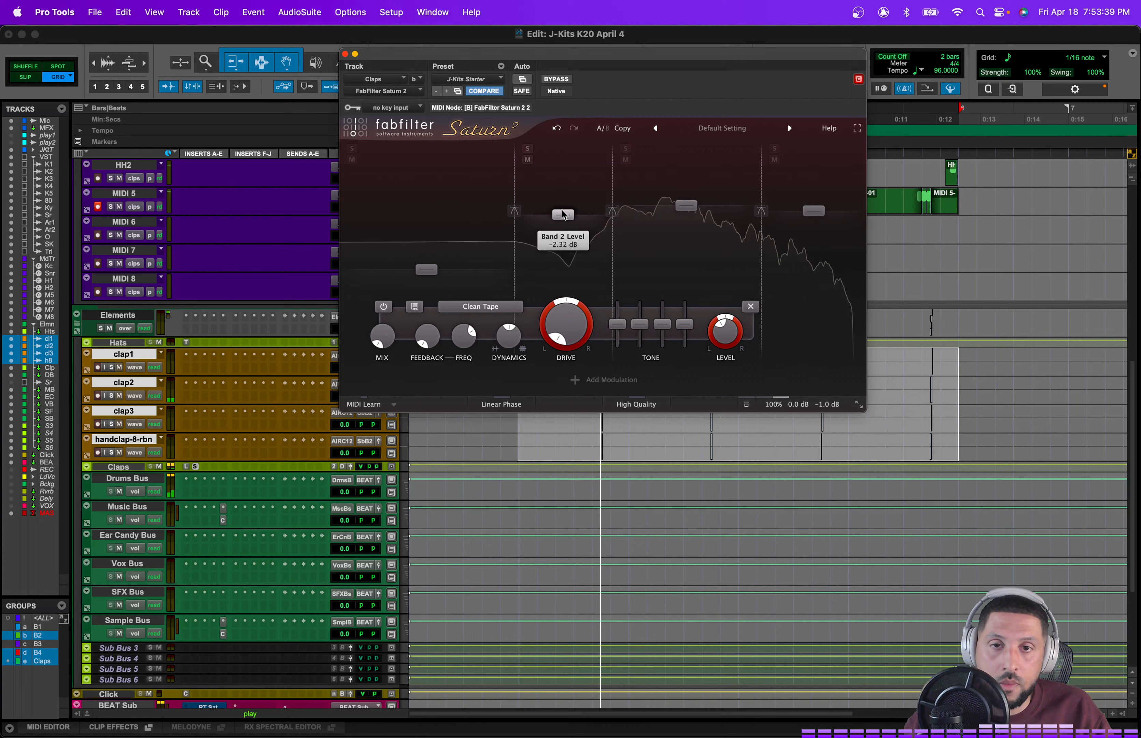
click(815, 213)
drag(816, 217, 817, 215)
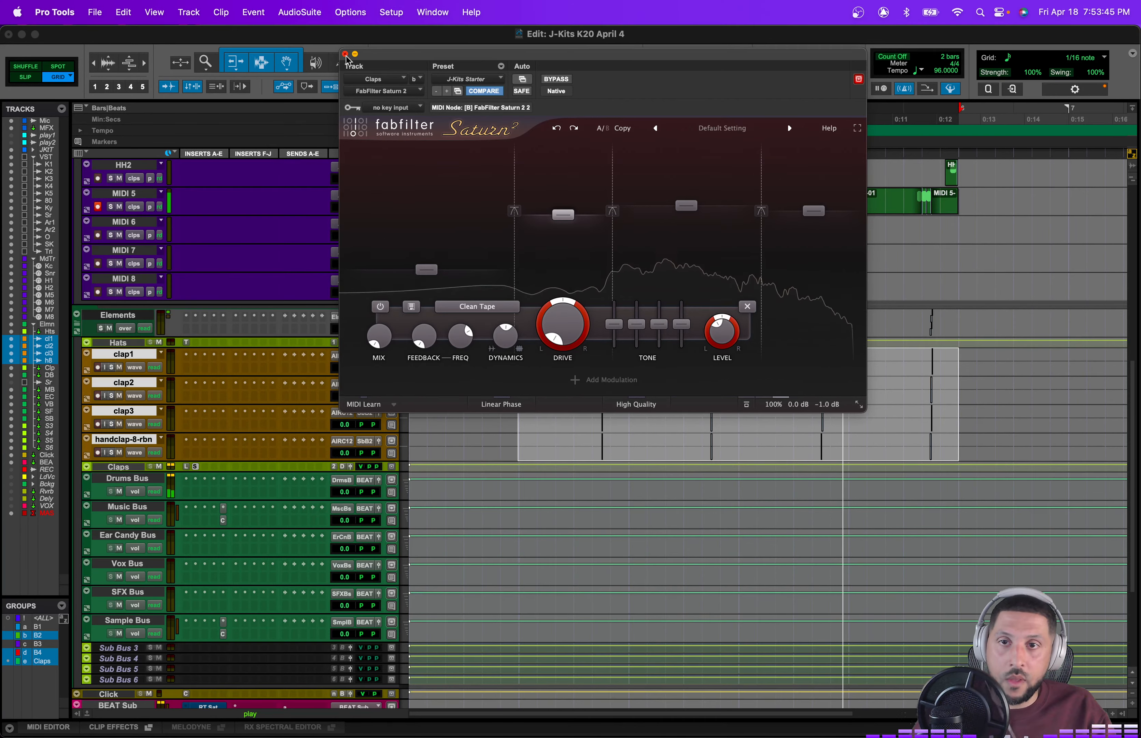
key(super+w)
Step: Open Reel Tape Saturation on the BEAT Sub and toggle its bypass during playback to compare, leaving it active
scroll(230, 575, down, 6)
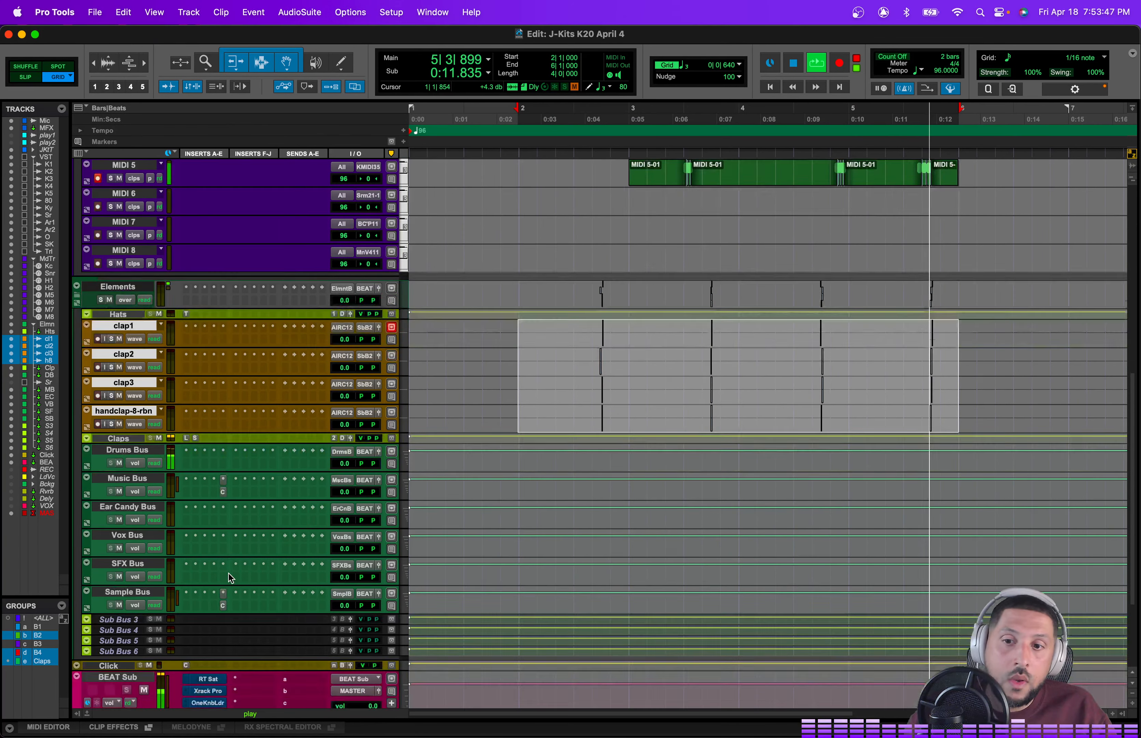
key(space)
click(208, 534)
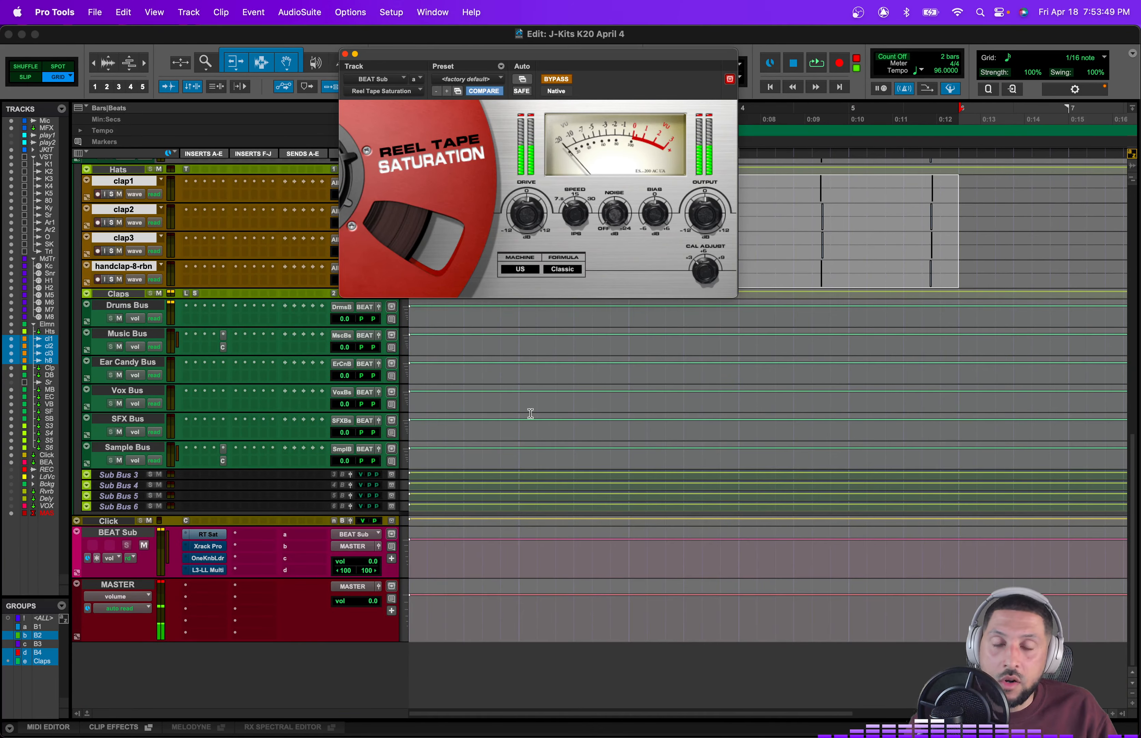
scroll(531, 414, up, 1)
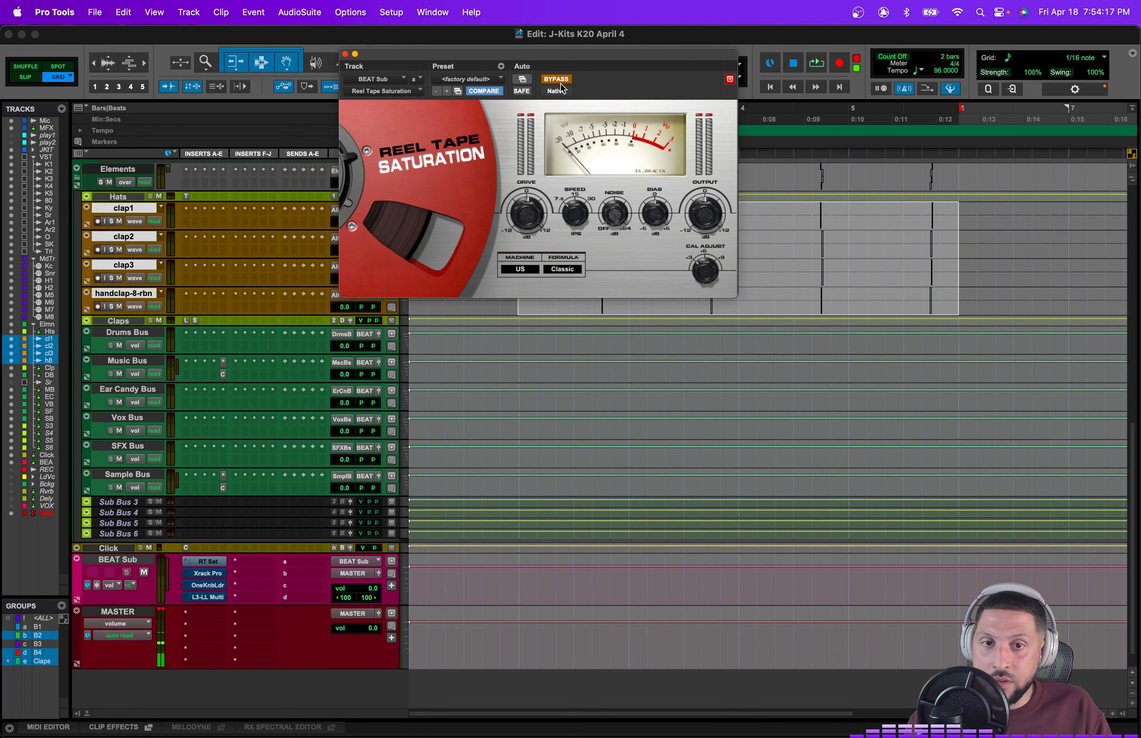
key(space)
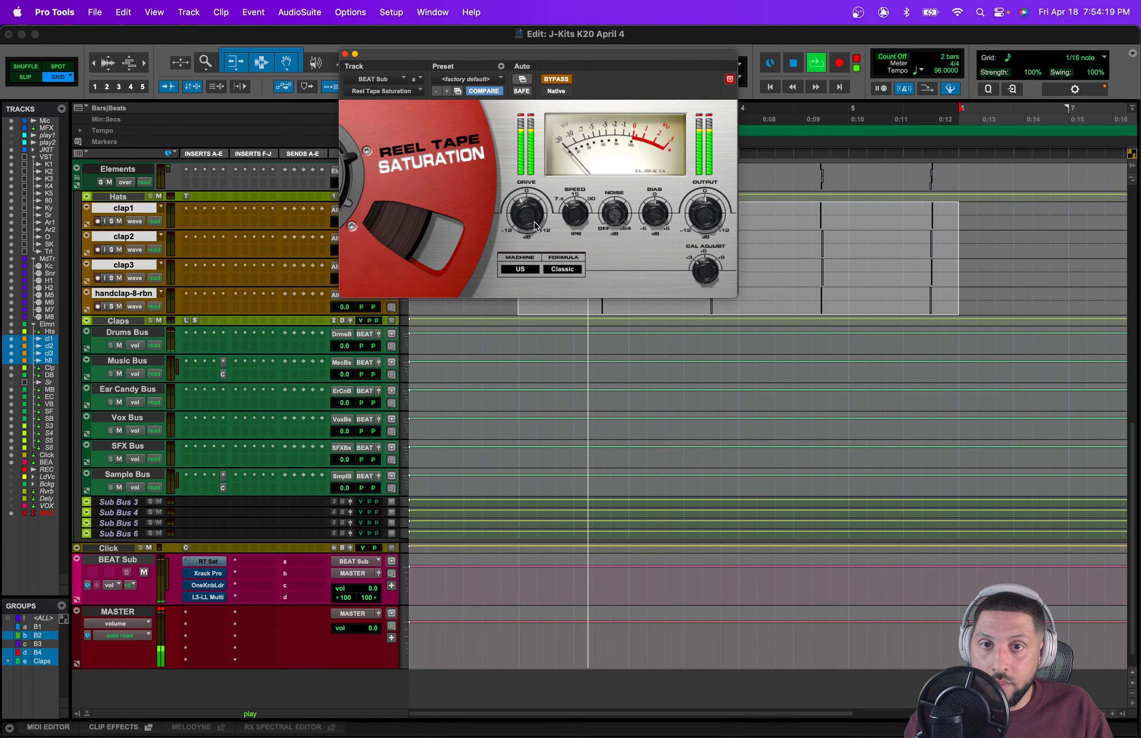
click(555, 80)
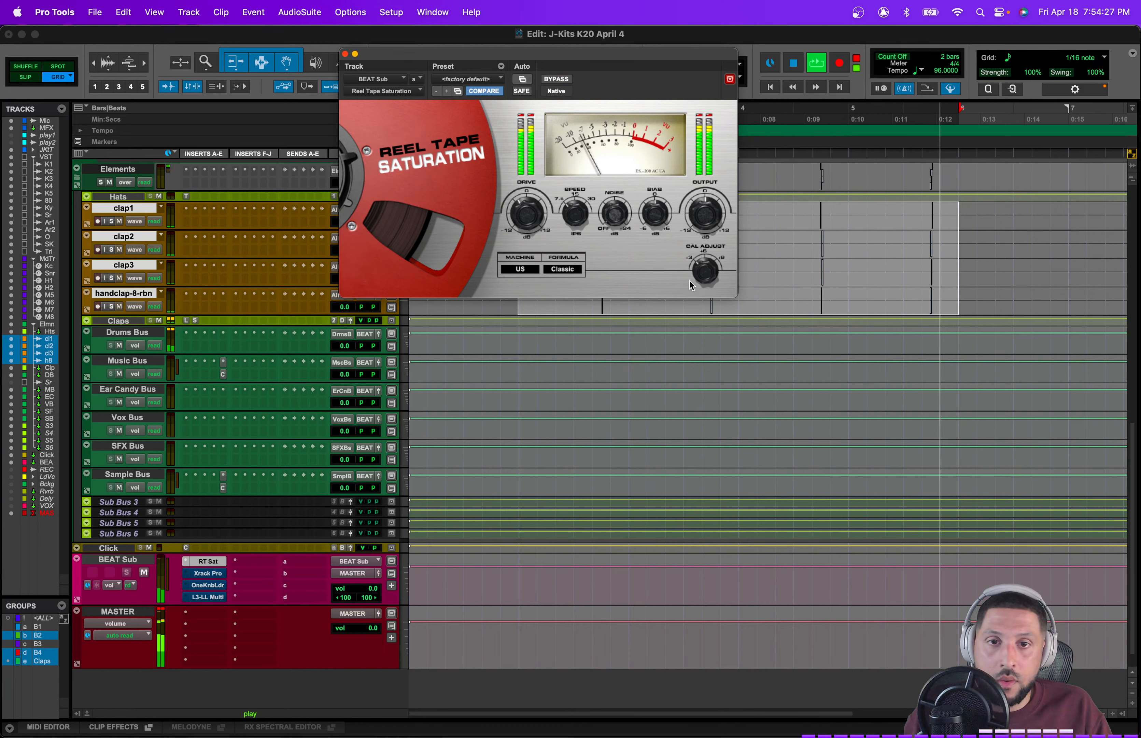
click(556, 80)
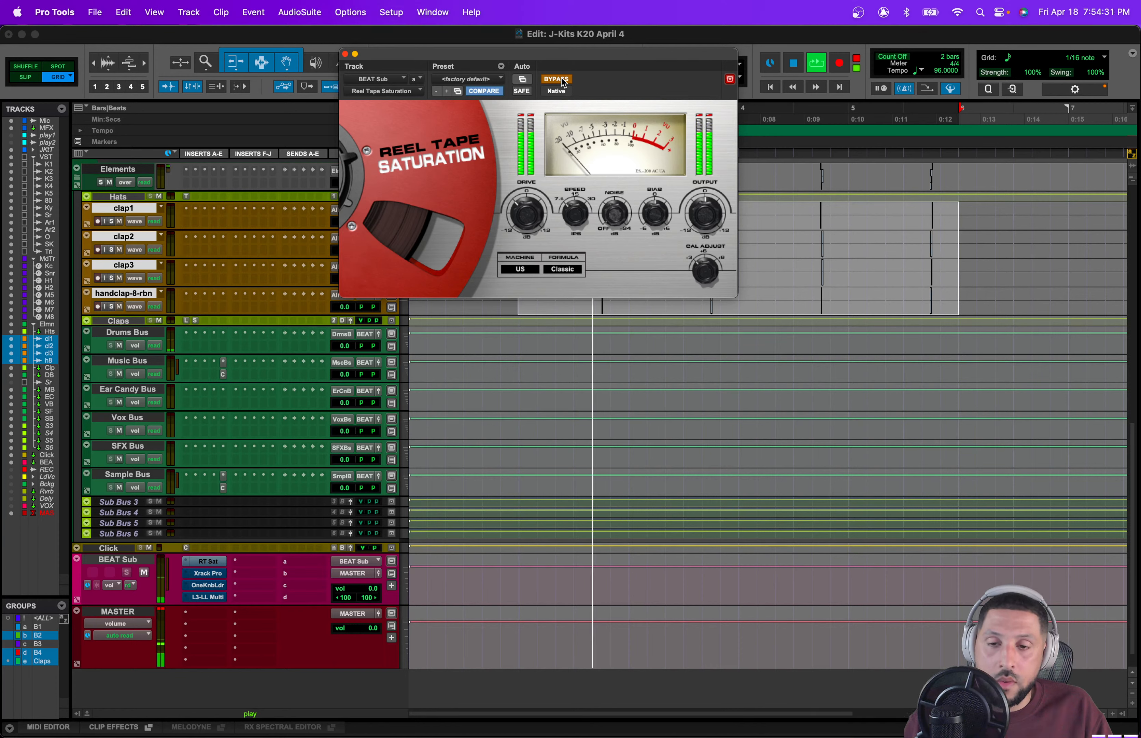
click(556, 80)
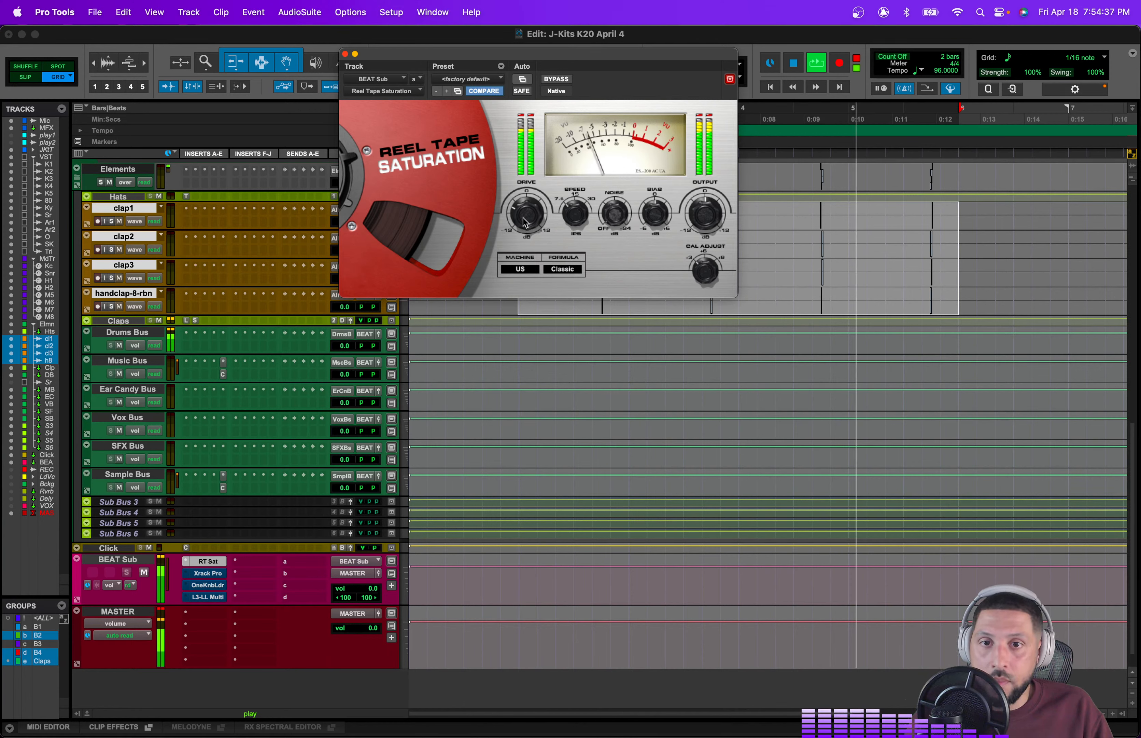
click(345, 54)
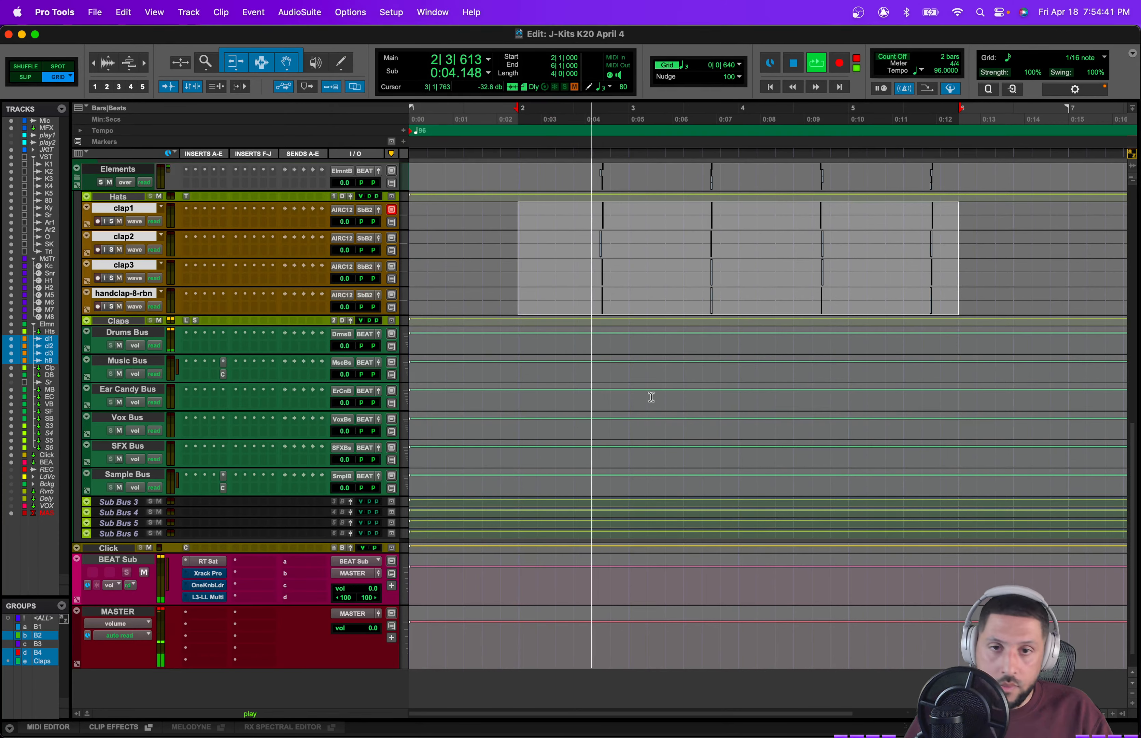
Step: Select the four clap tracks and reduce their track height
scroll(650, 396, up, 10)
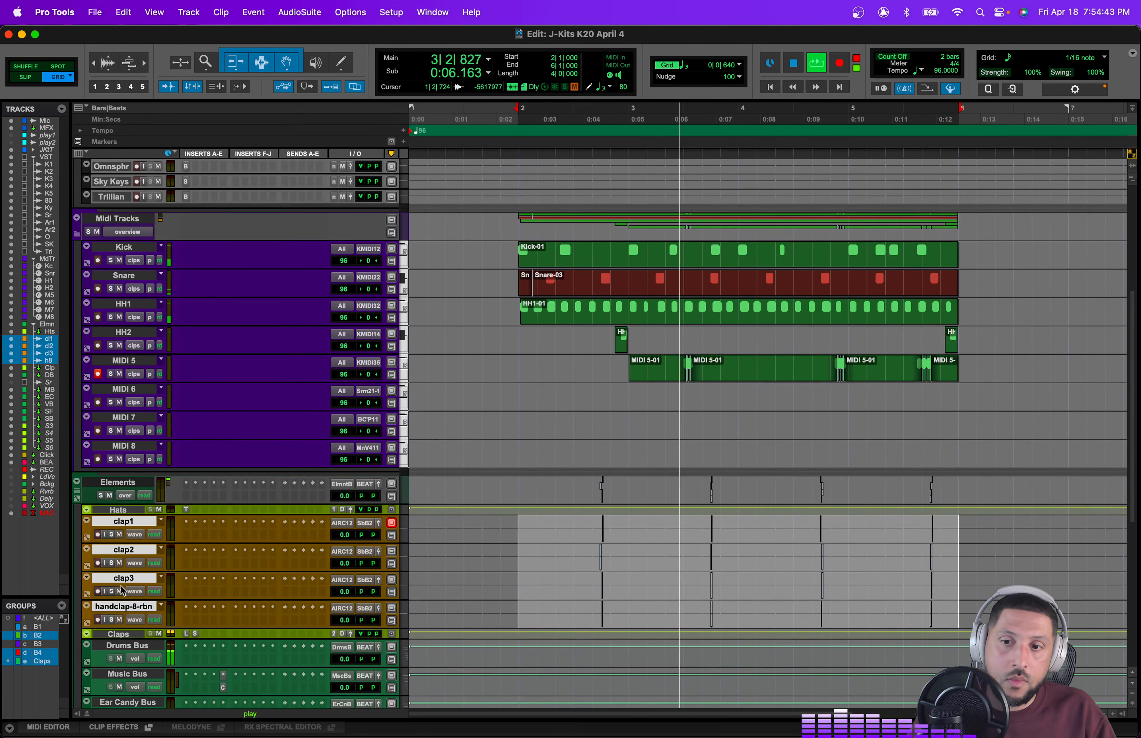
click(123, 608)
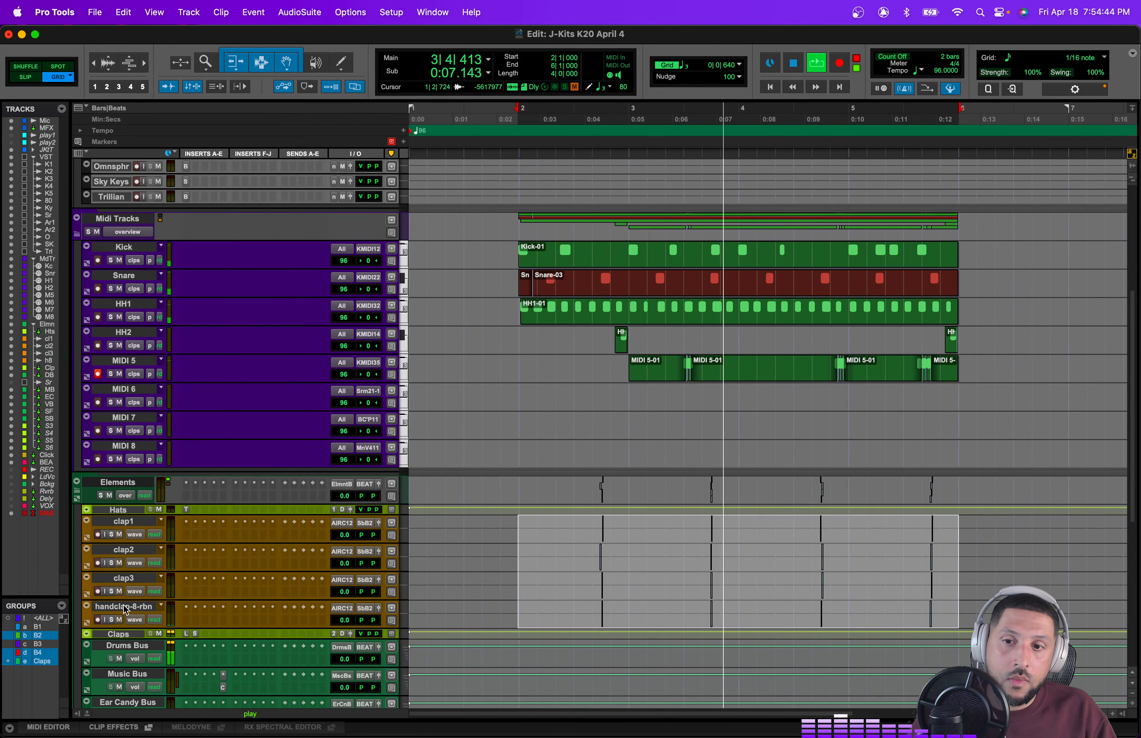
shift+click(126, 522)
click(405, 531)
click(411, 525)
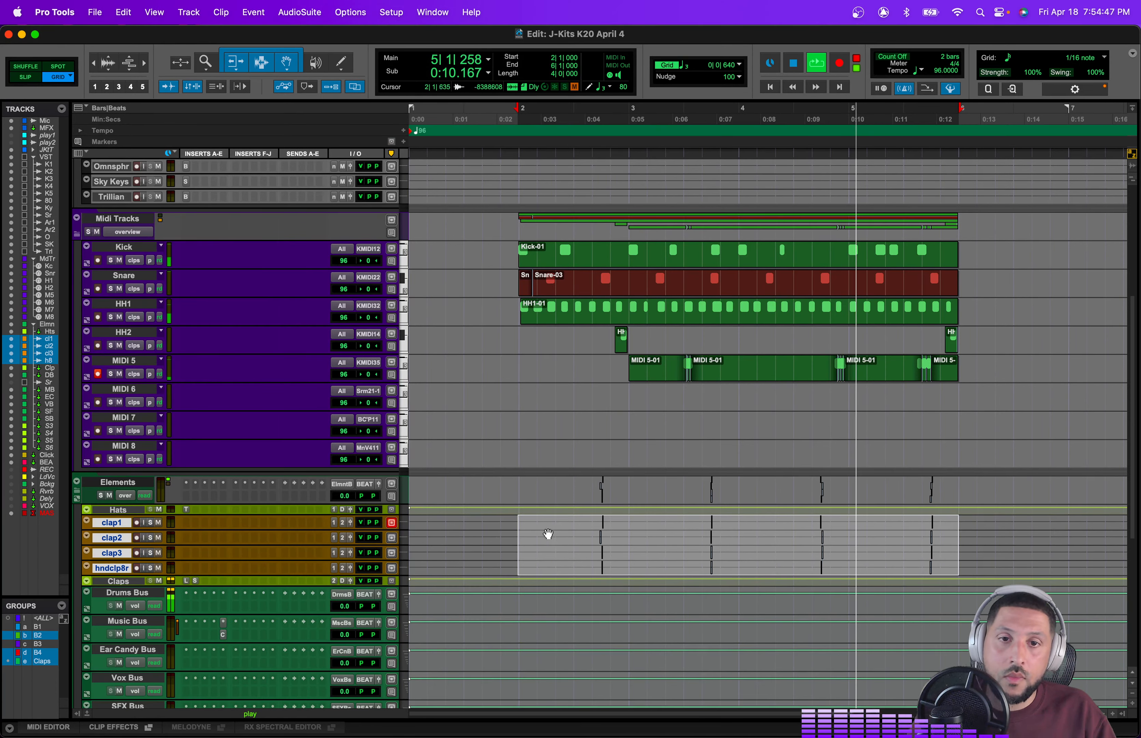
Step: Open Kontakt 1 on the VSTs, slightly lower the fourth kick instrument's volume, and save the session
scroll(671, 492, up, 5)
scroll(671, 492, up, 2)
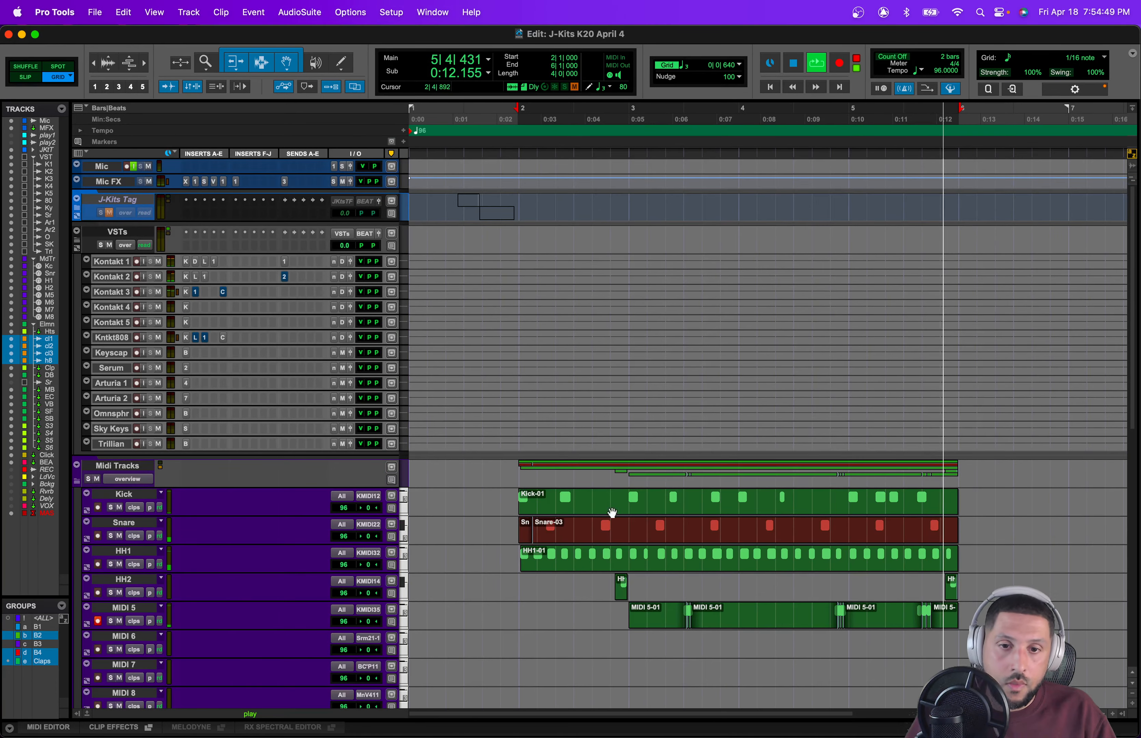
key(space)
click(592, 587)
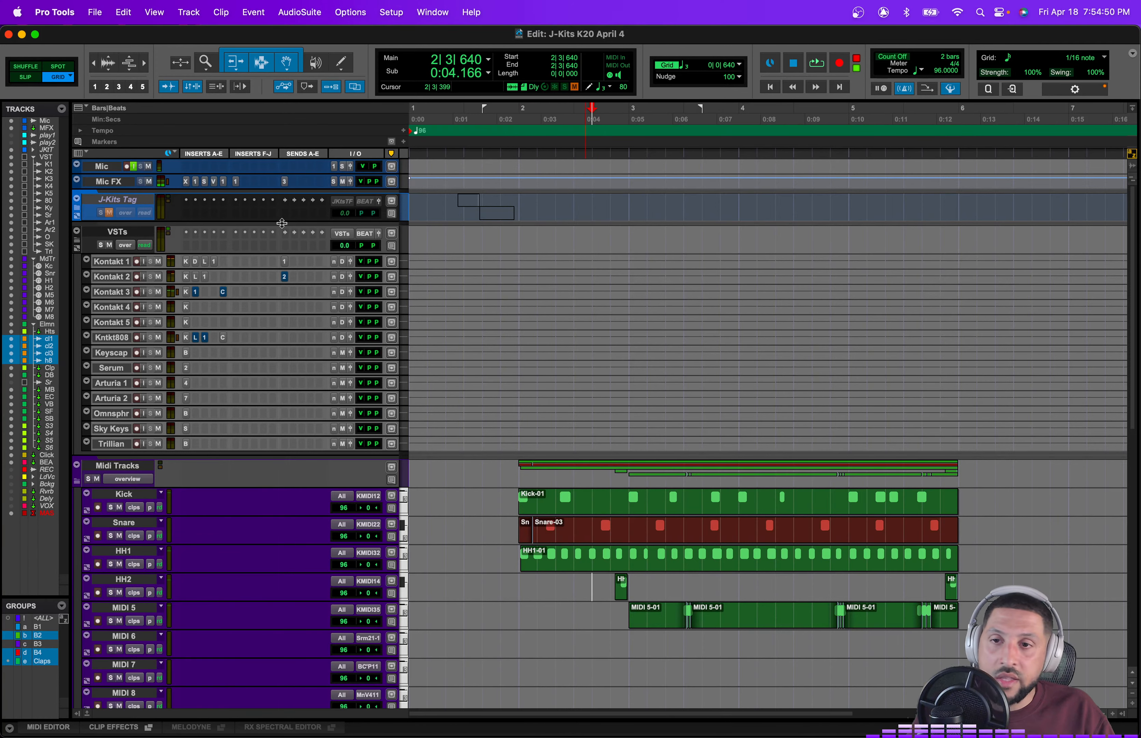
click(185, 263)
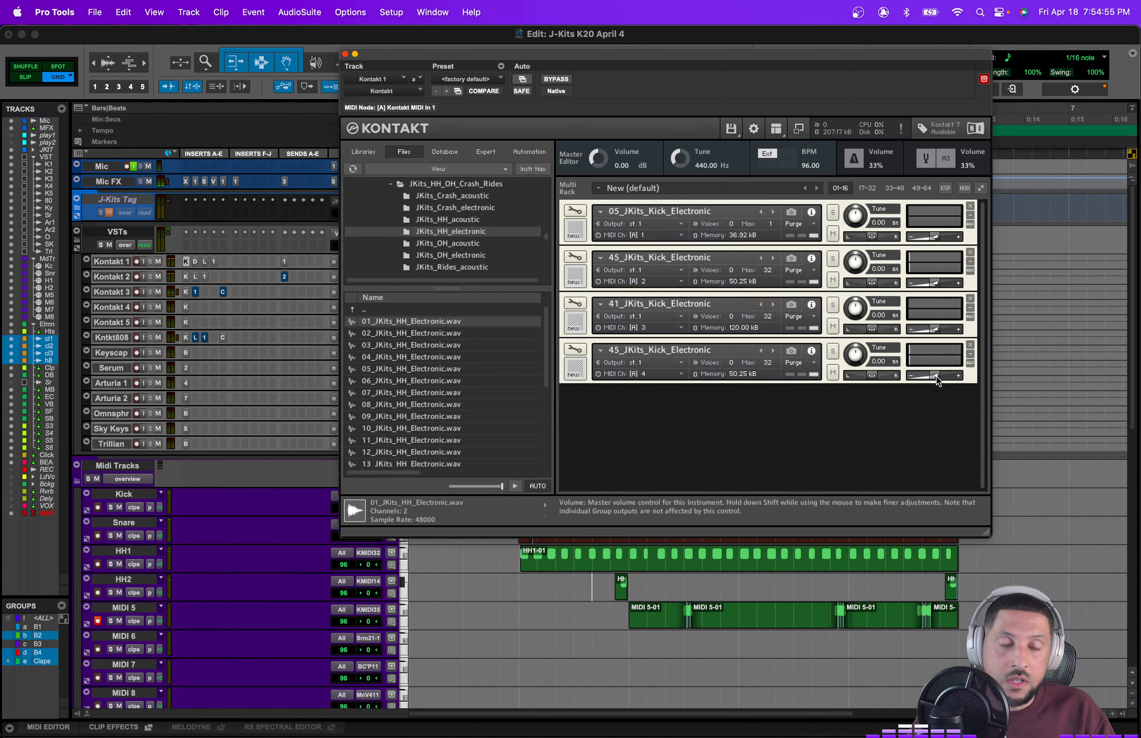
drag(936, 376, 930, 377)
key(super+s)
Step: Start playback and select the empty range across the beat on the MIDI 6 track
key(space)
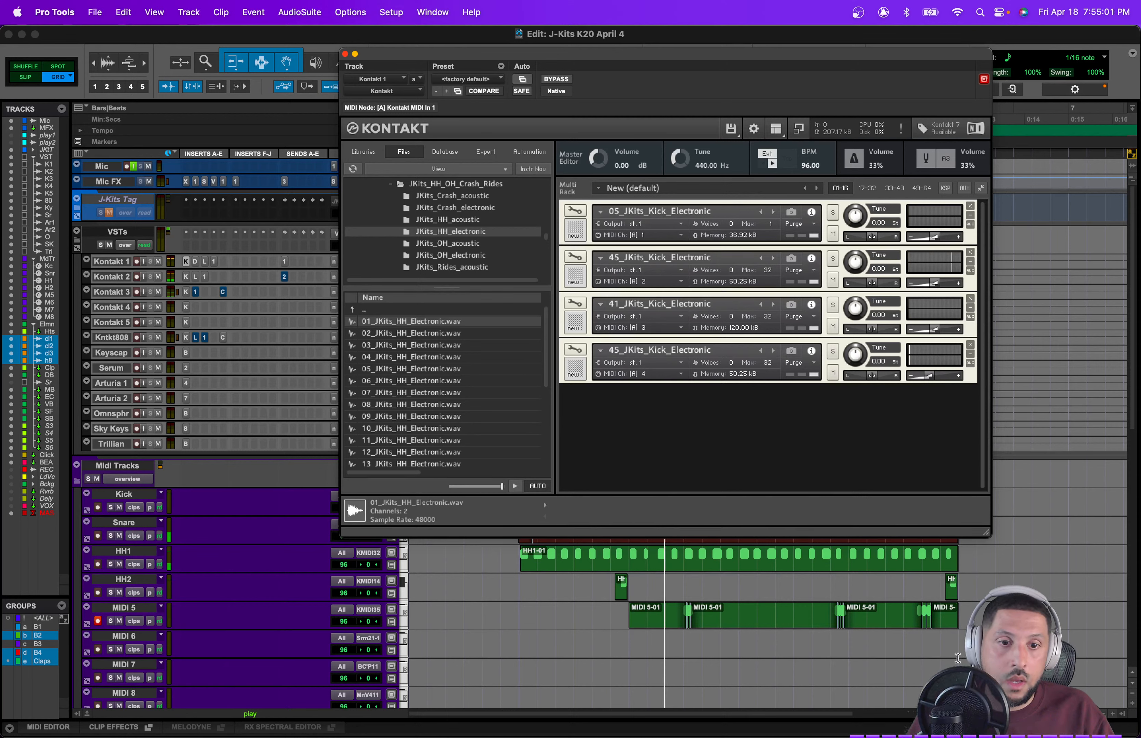
drag(958, 657, 525, 648)
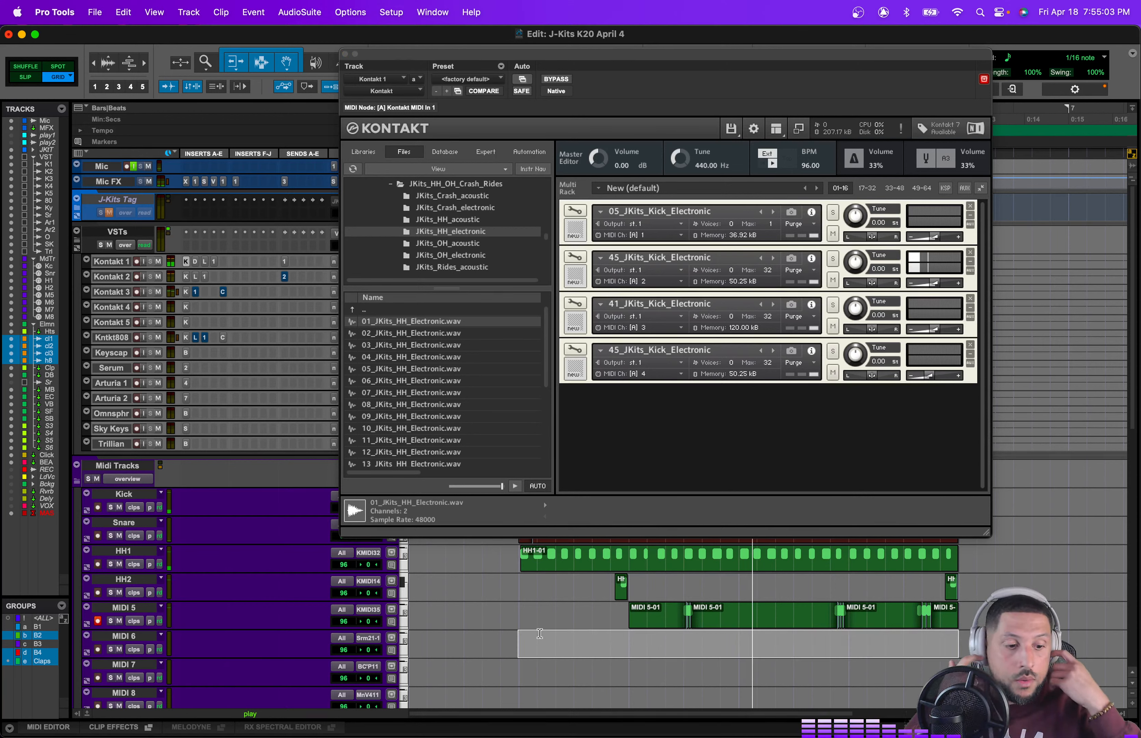
Step: Close the Kontakt window and open the Sky Keys instrument plugin, repositioning its window
click(347, 54)
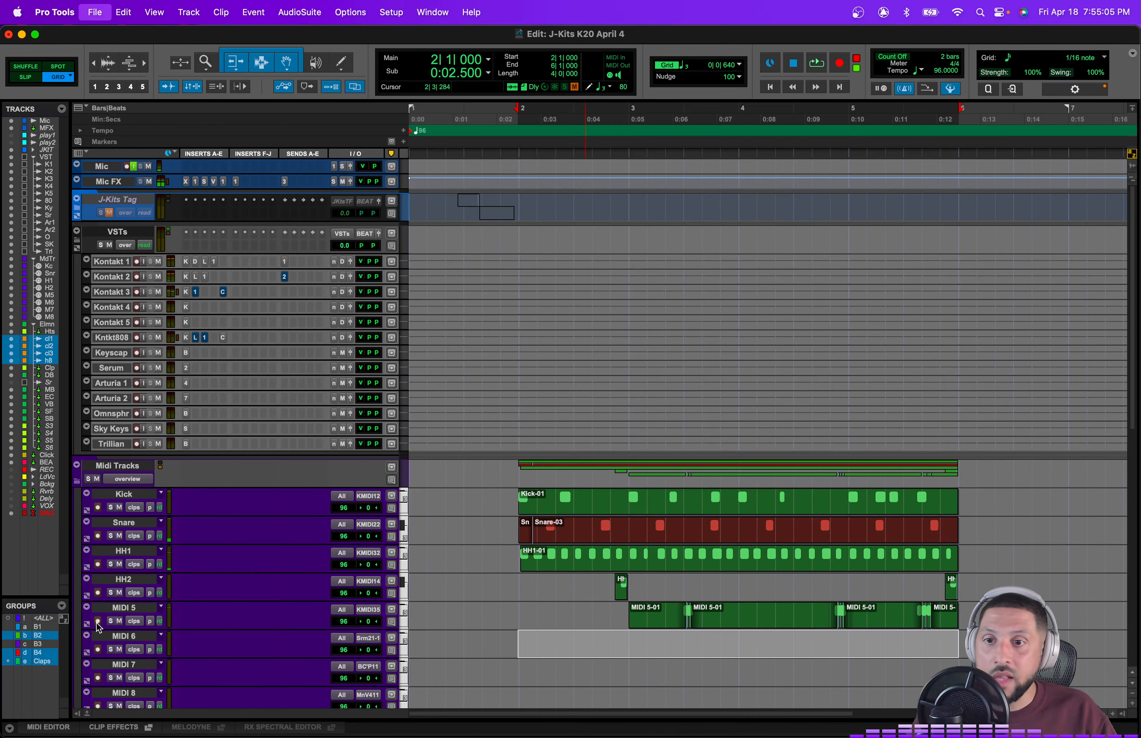
click(186, 429)
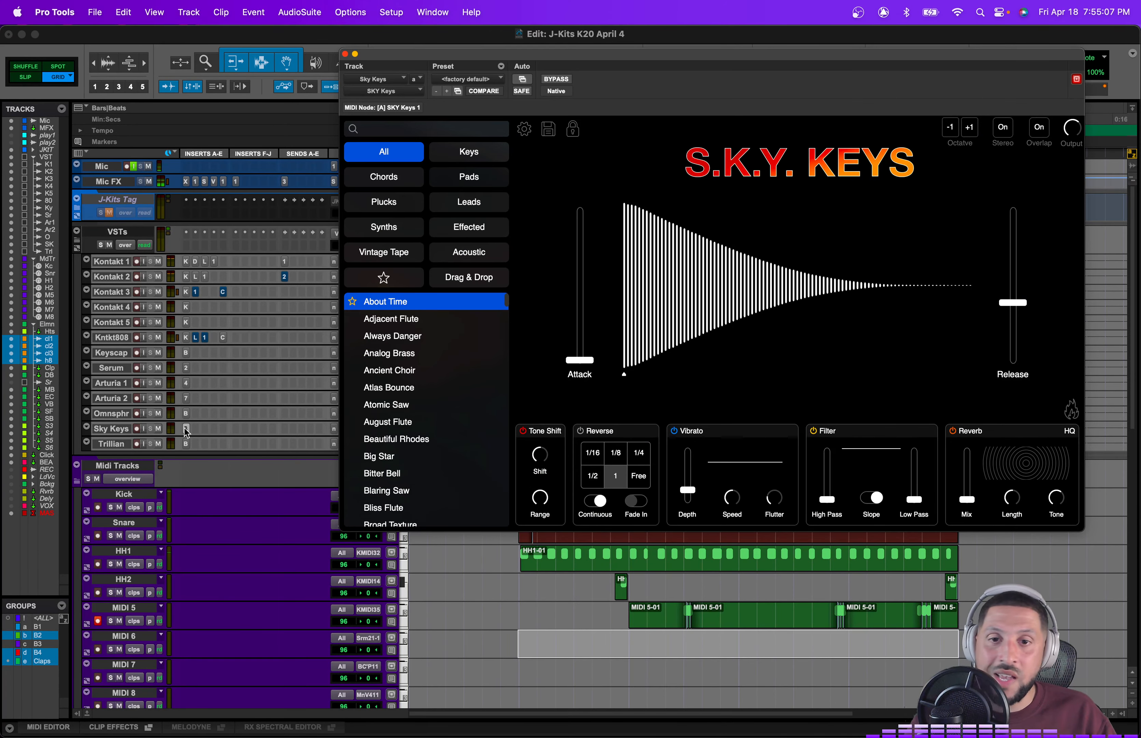
drag(472, 55, 517, 68)
mouse_move(157, 734)
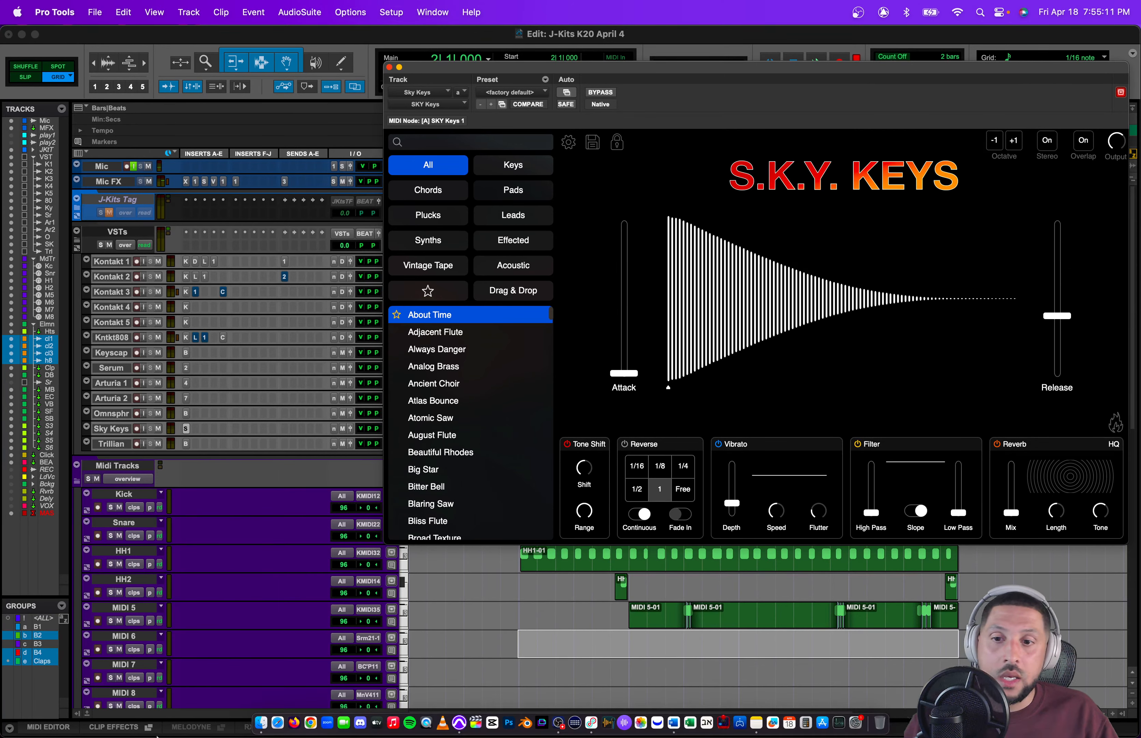
Step: Open a Finder window and rearrange it and the Sky Keys window on screen
click(261, 720)
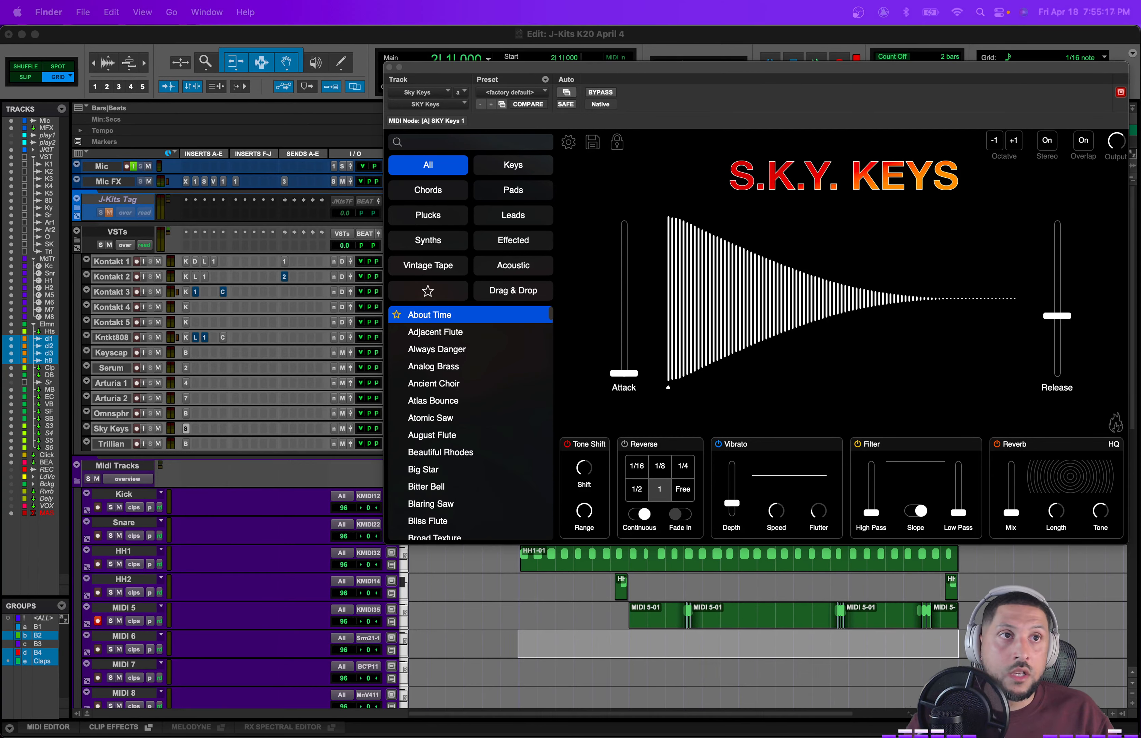
drag(575, 386, 360, 204)
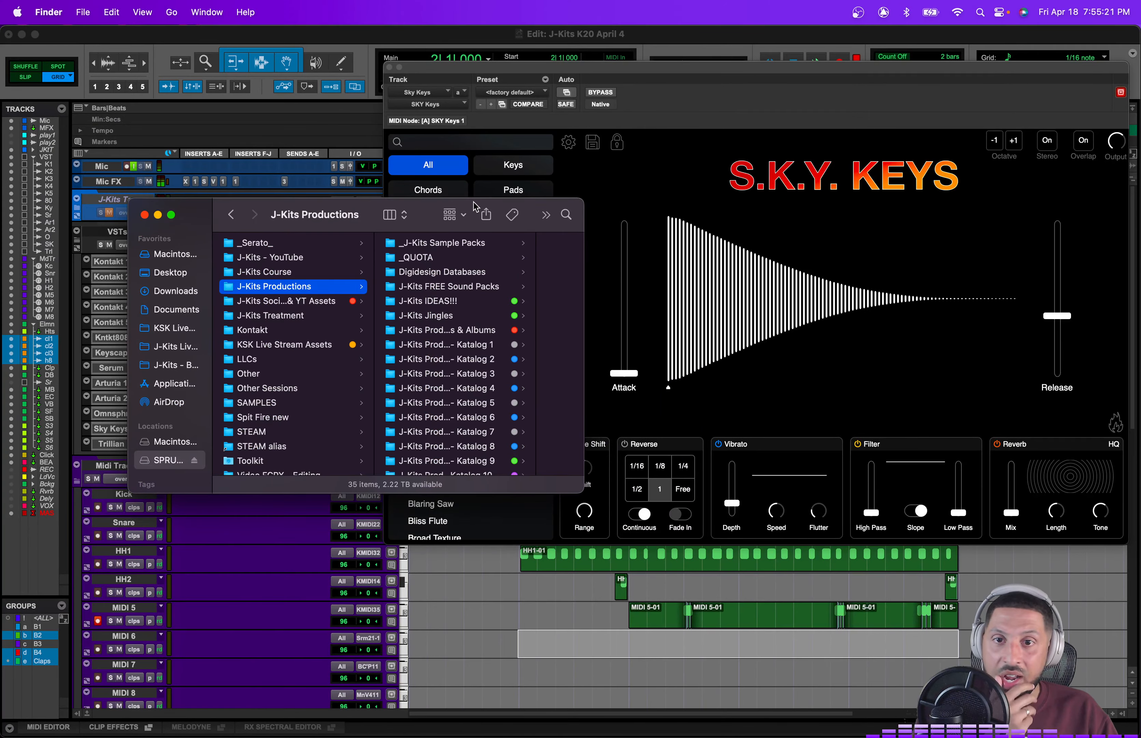
drag(474, 207, 413, 468)
drag(740, 73, 751, 34)
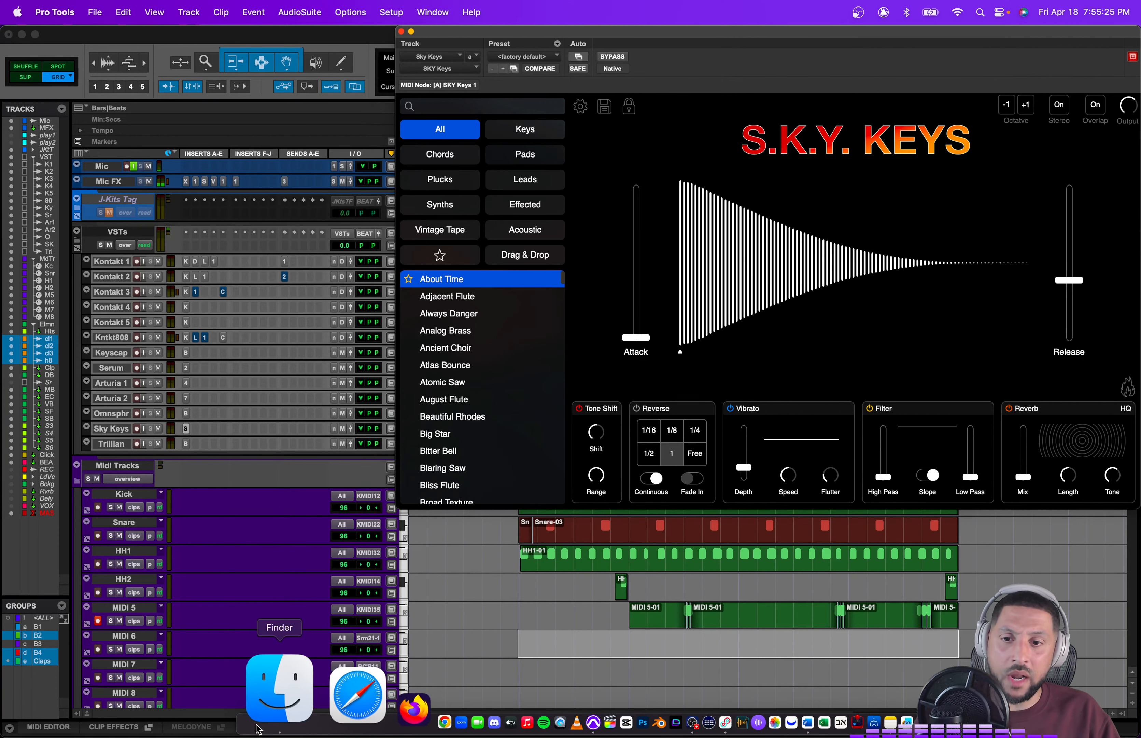
click(275, 682)
mouse_move(348, 418)
mouse_down()
mouse_move(349, 514)
mouse_move(361, 437)
mouse_up()
click(631, 39)
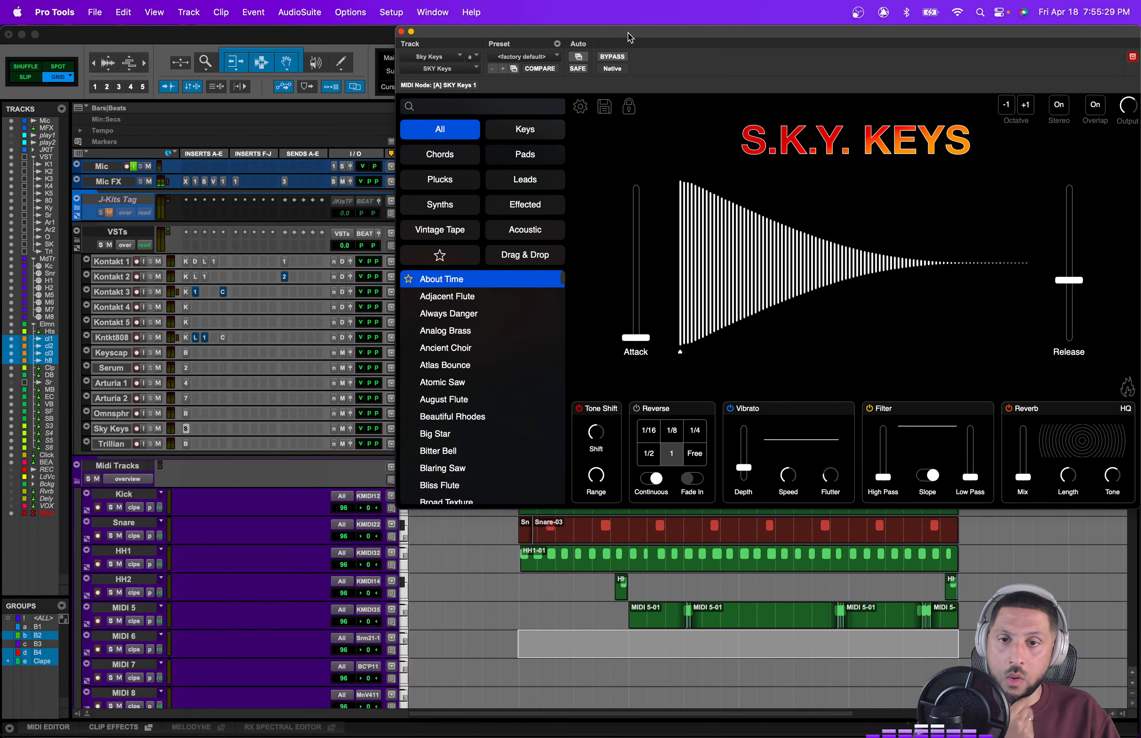
Step: Switch Sky Keys to its Drag & Drop sample mode and bring Finder forward
scroll(566, 335, down, 3)
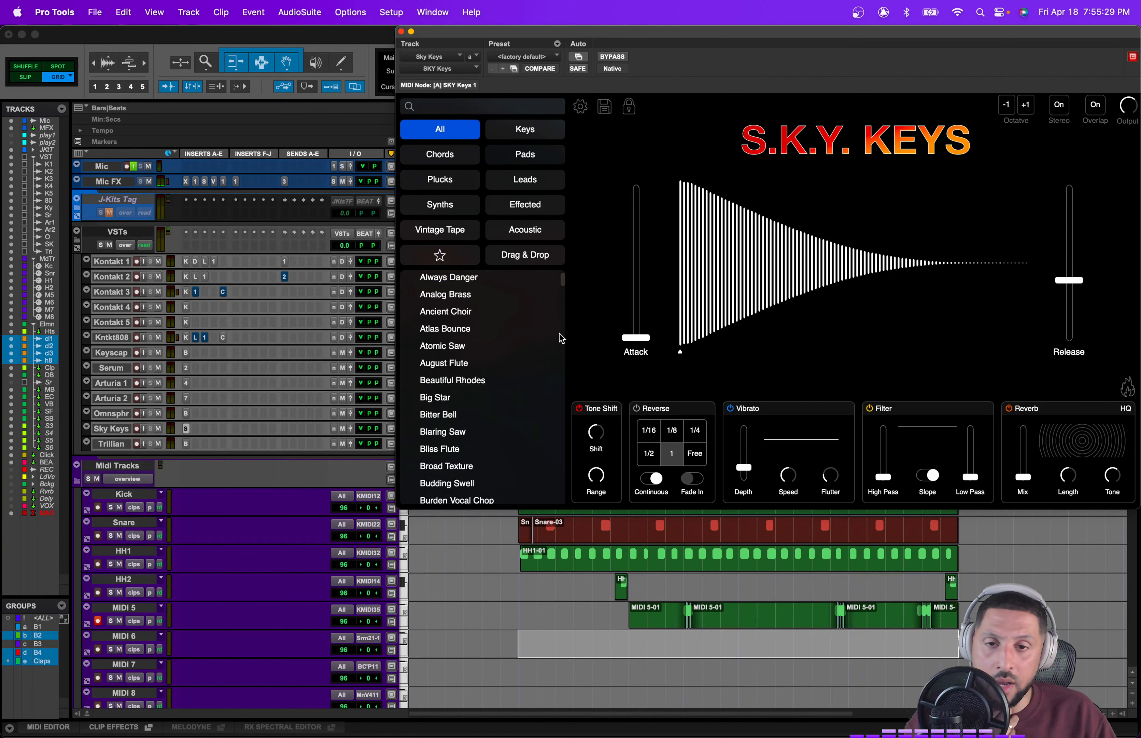
click(542, 262)
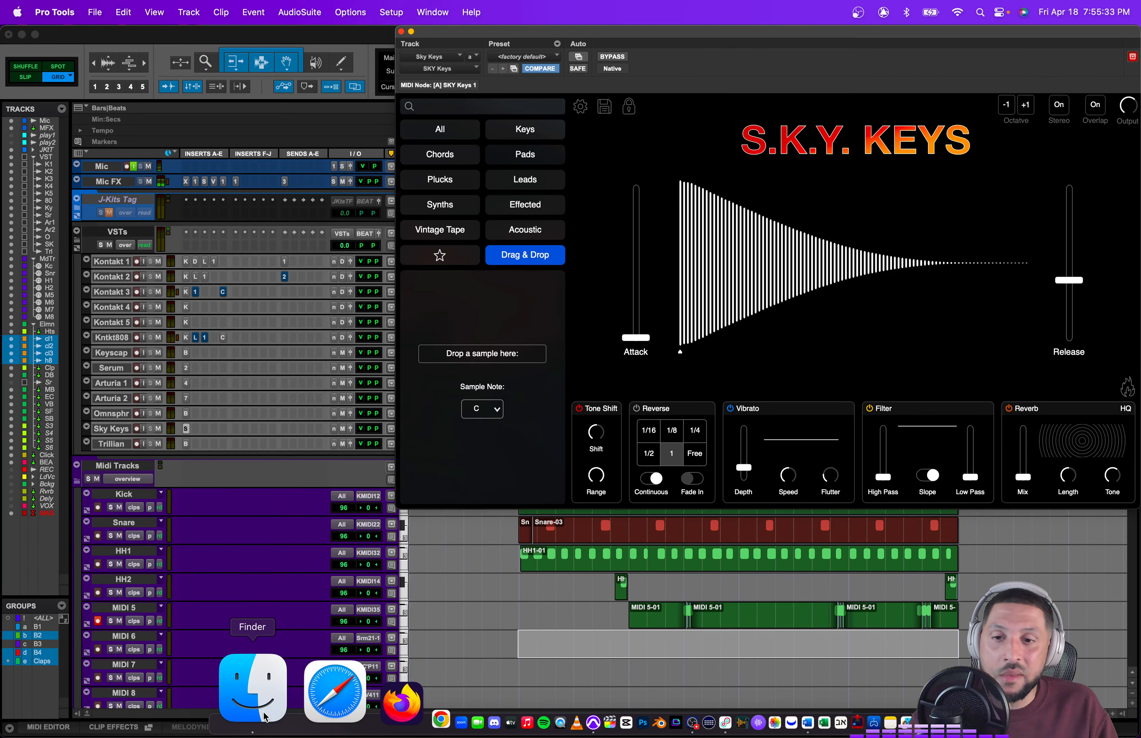
click(249, 683)
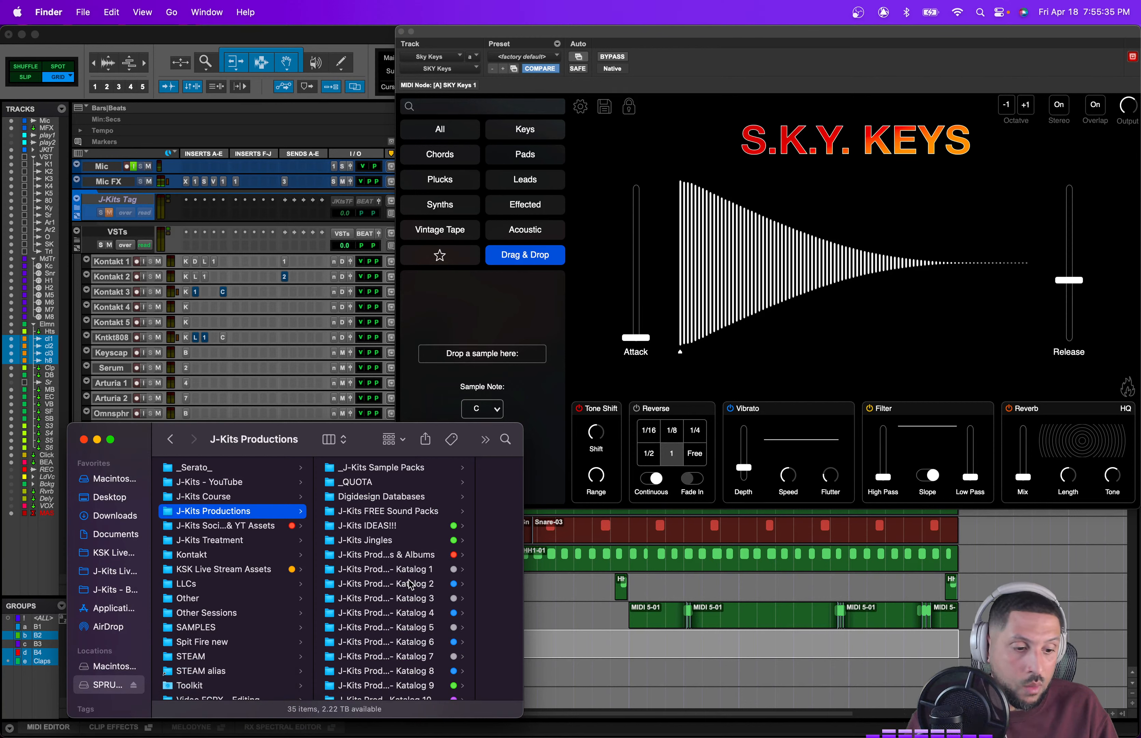
Step: Browse in Finder to the Gliss folder inside J-Kits Soundz > J-Kits - First Drums Ever
scroll(412, 584, down, 10)
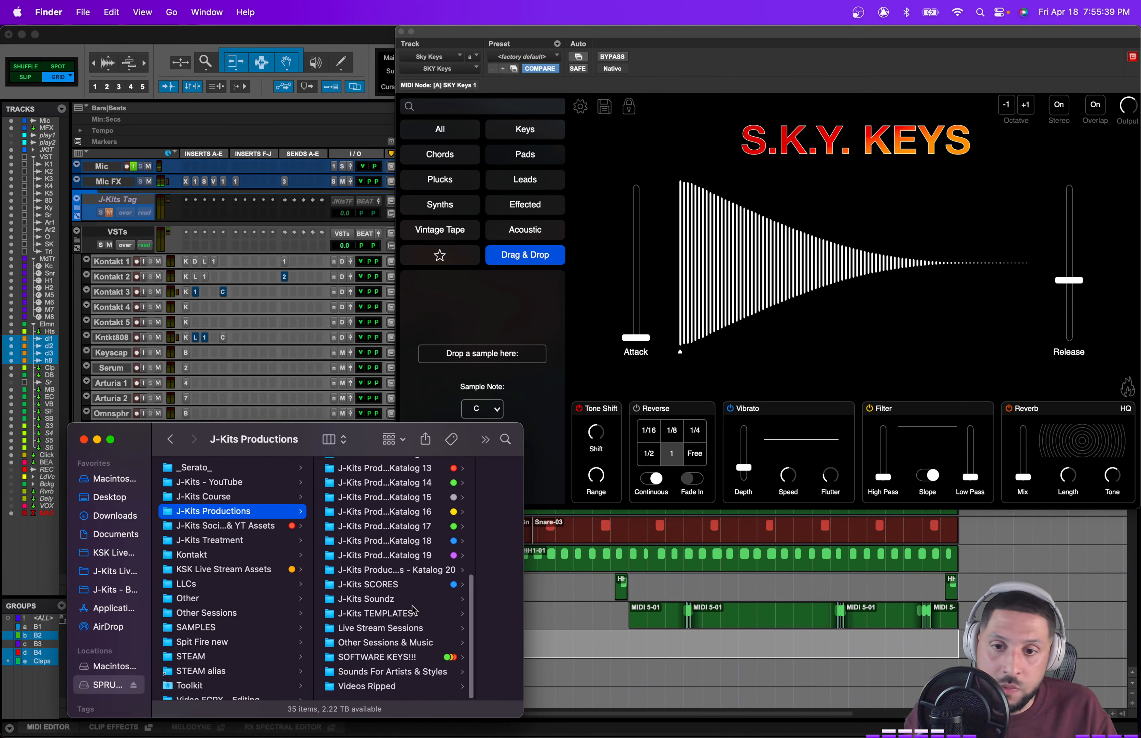
click(413, 612)
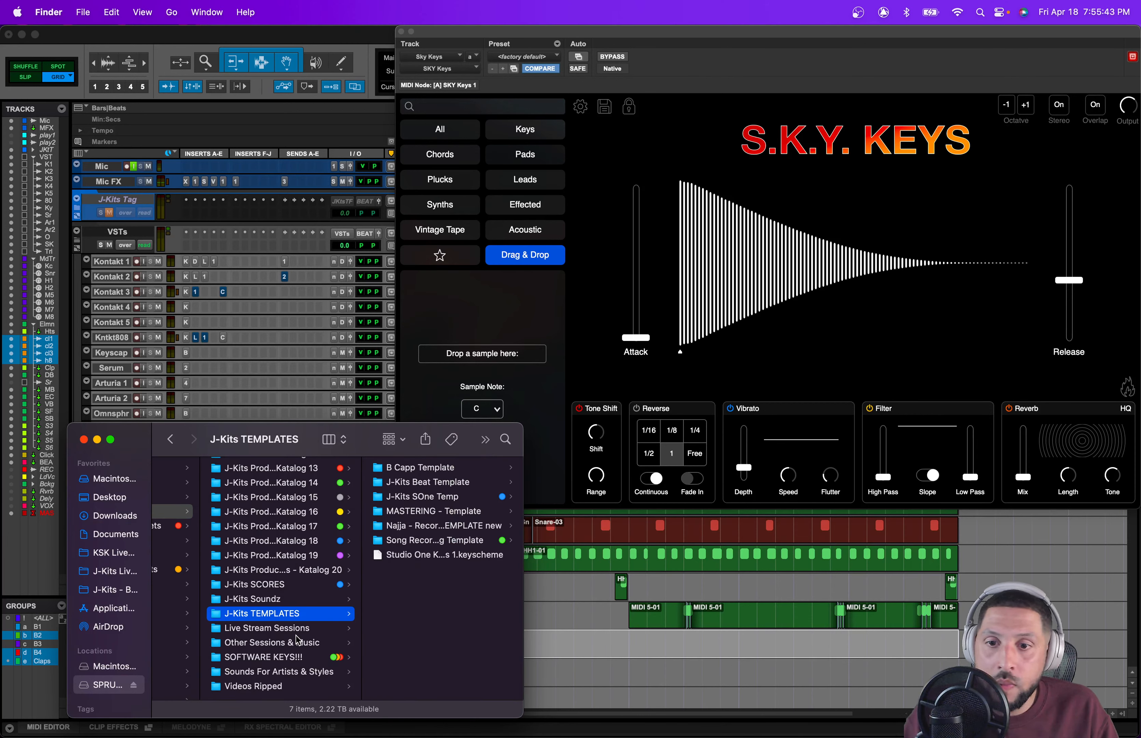
key(Up)
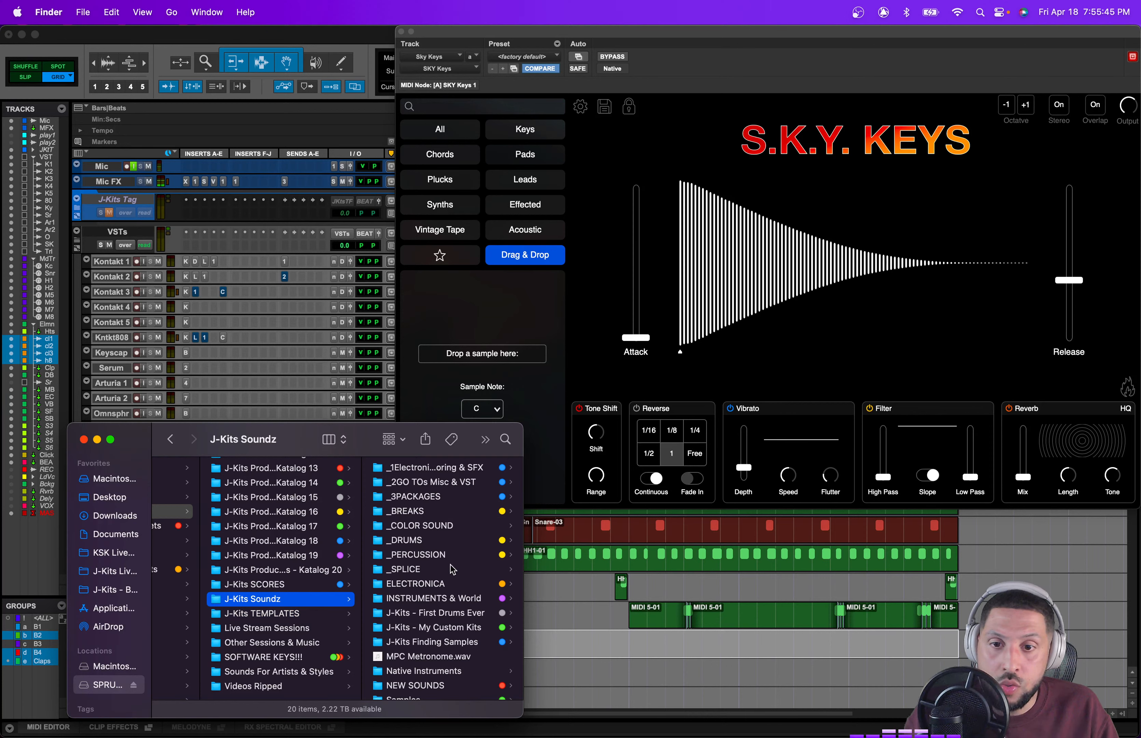
scroll(453, 569, down, 3)
click(453, 570)
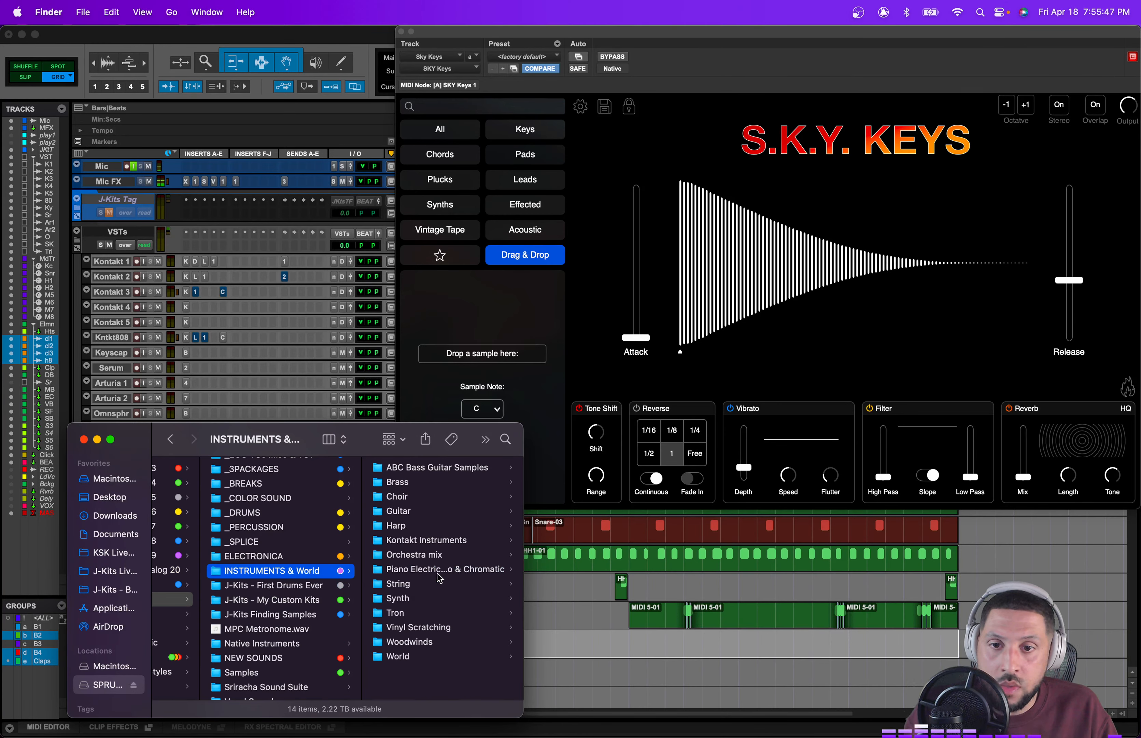
key(Down)
key(Down)
key(Up)
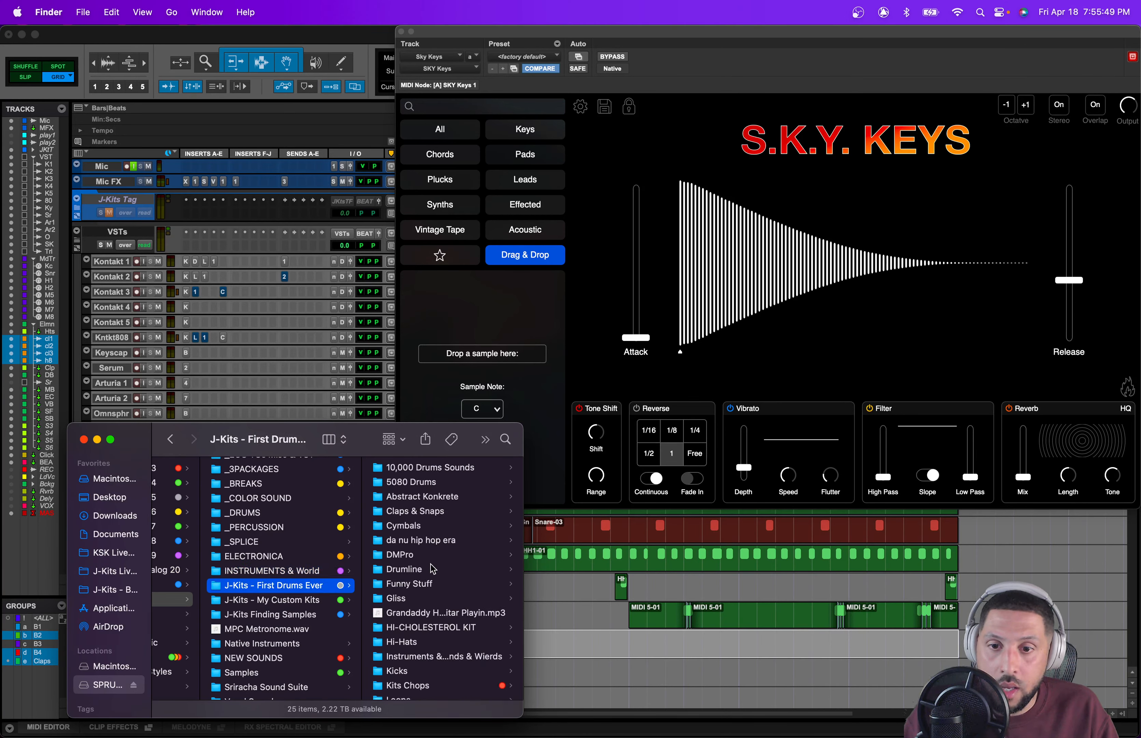
click(430, 598)
key(Right)
Step: Preview the gliss samples in the folder one after another
key(space)
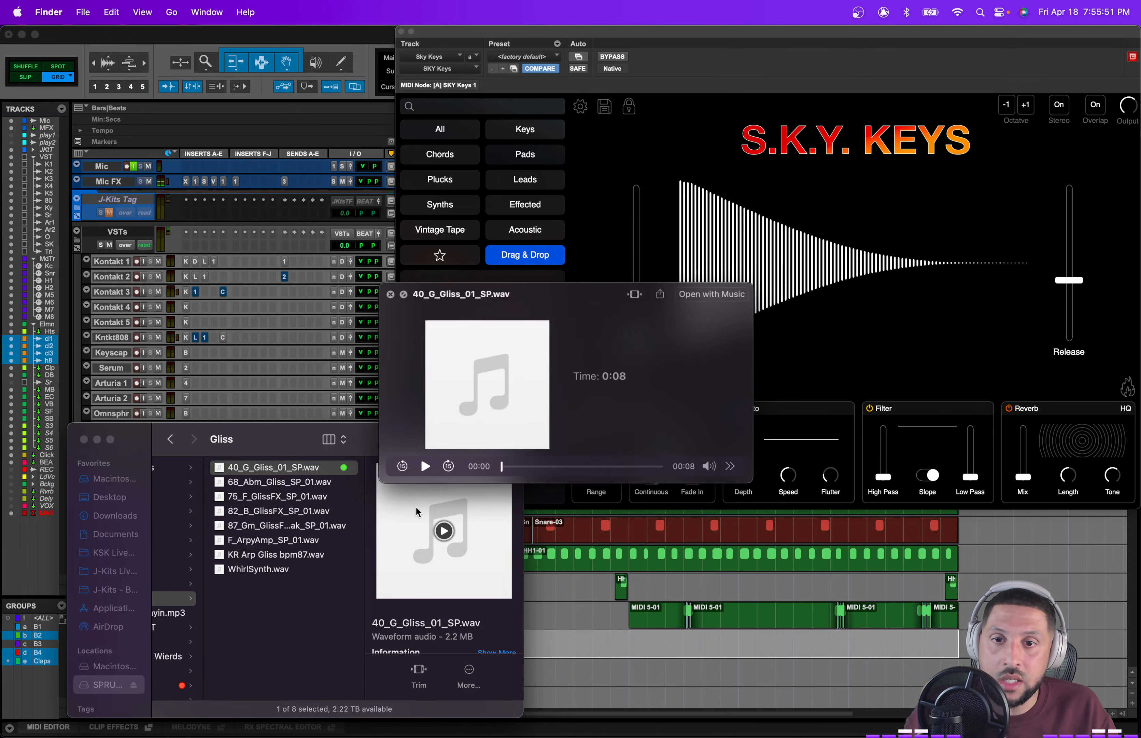
key(space)
key(Down)
key(space)
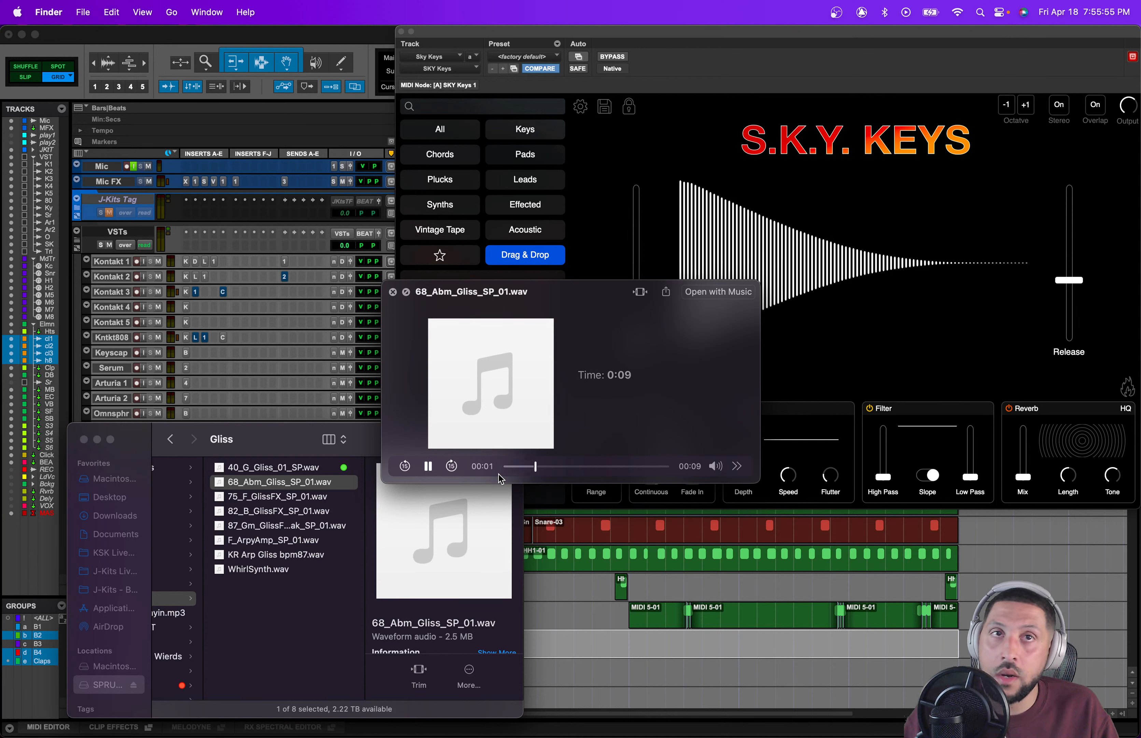
key(Down)
key(space)
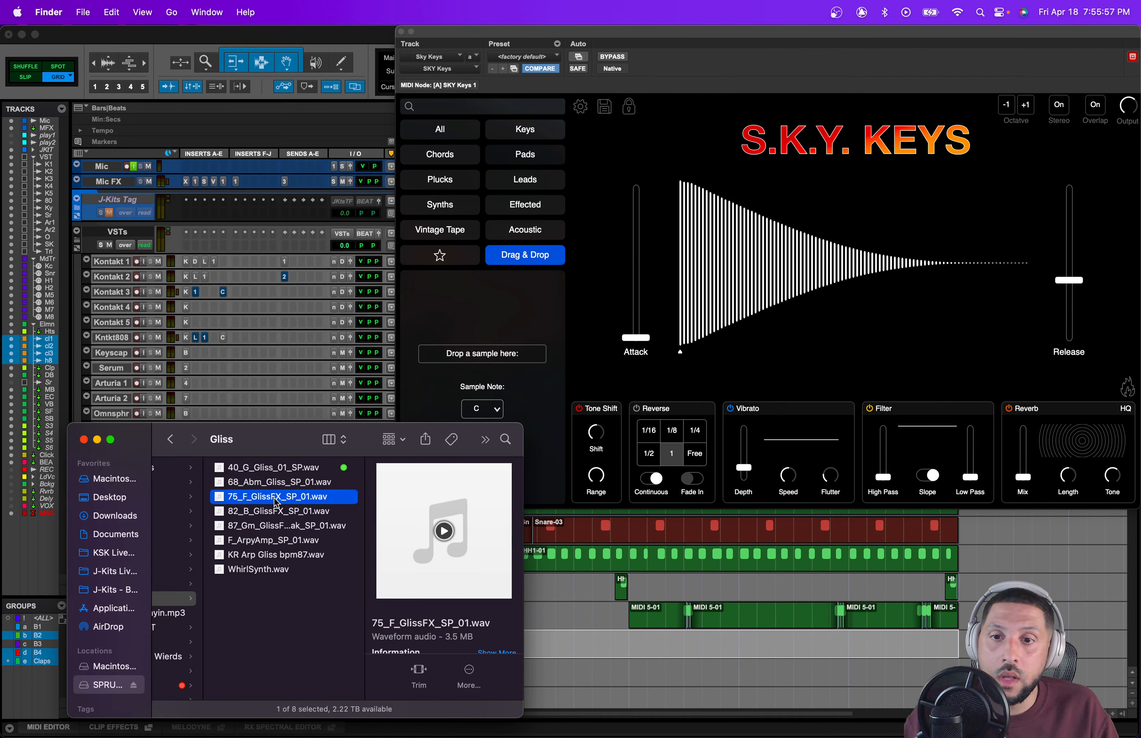
drag(276, 502, 451, 383)
key(Down)
key(space)
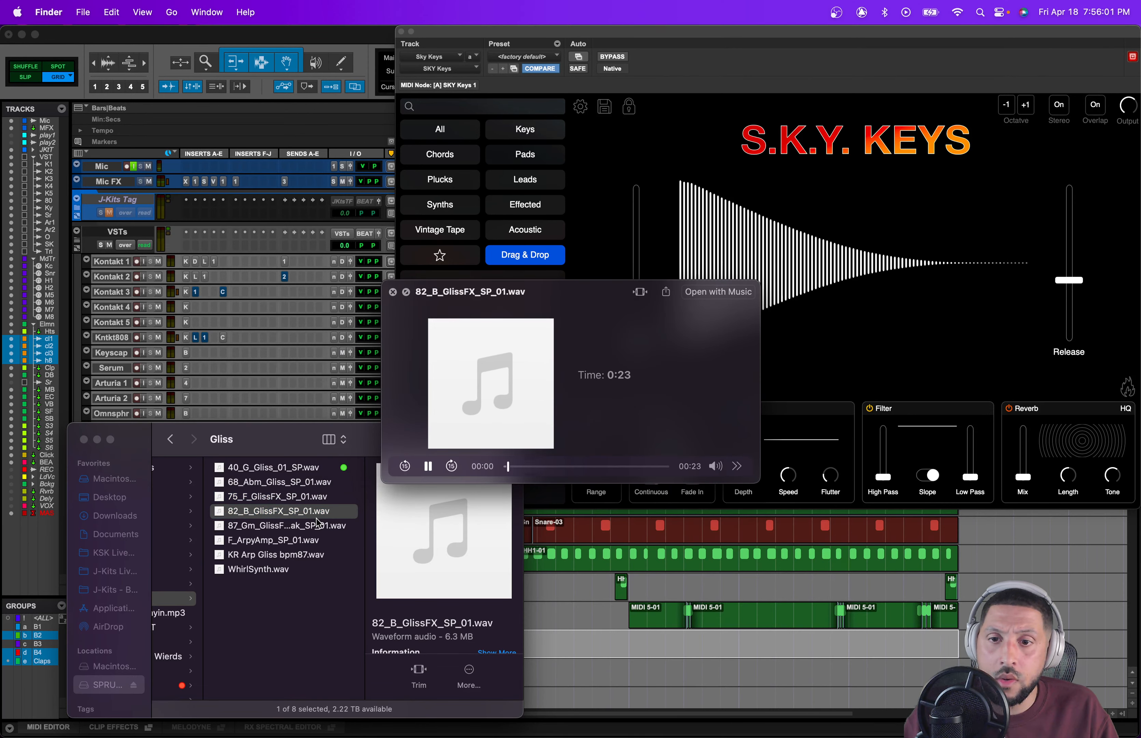
key(Down)
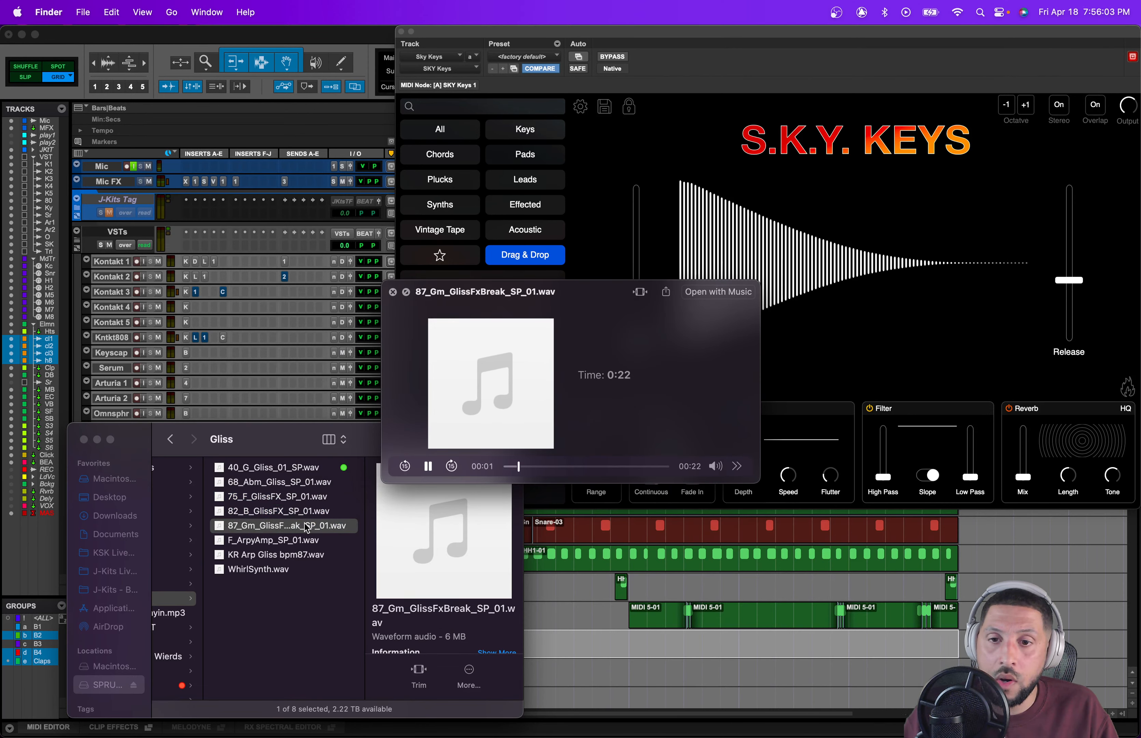
key(Down)
key(Down)
key(Down)
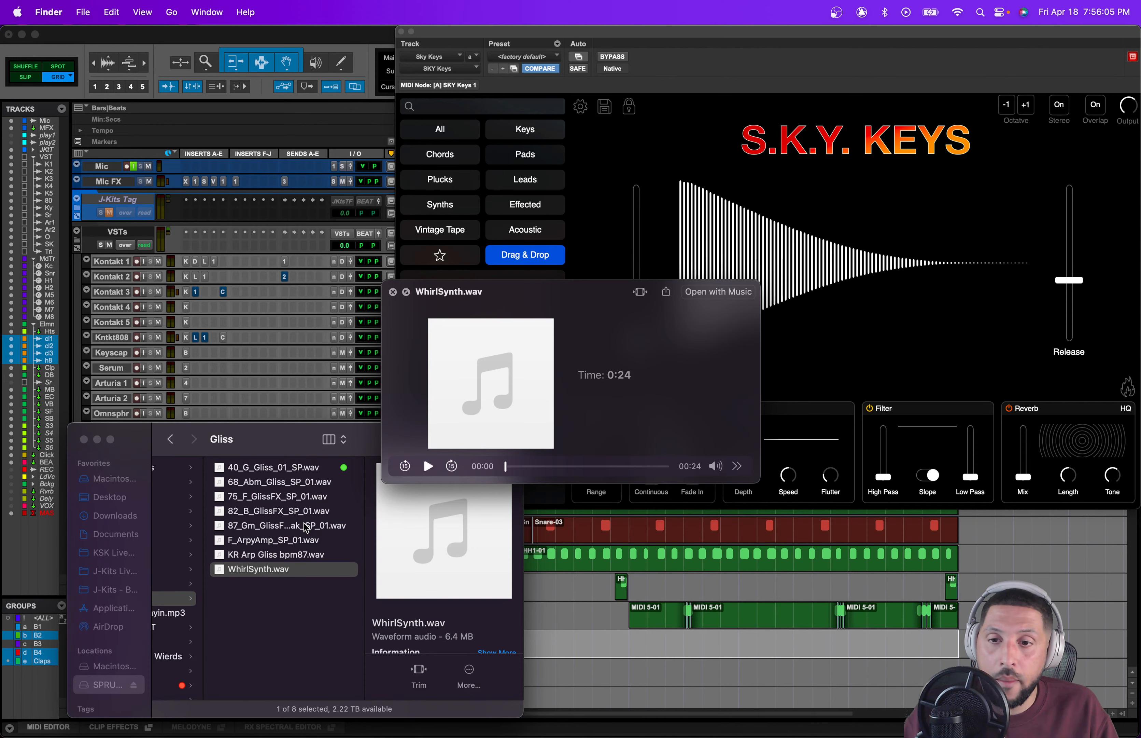
Step: Load 87_Gm_GlissFxBreak_SP_01.wav into Sky Keys by dropping it onto the sample drop area
click(306, 528)
click(306, 528)
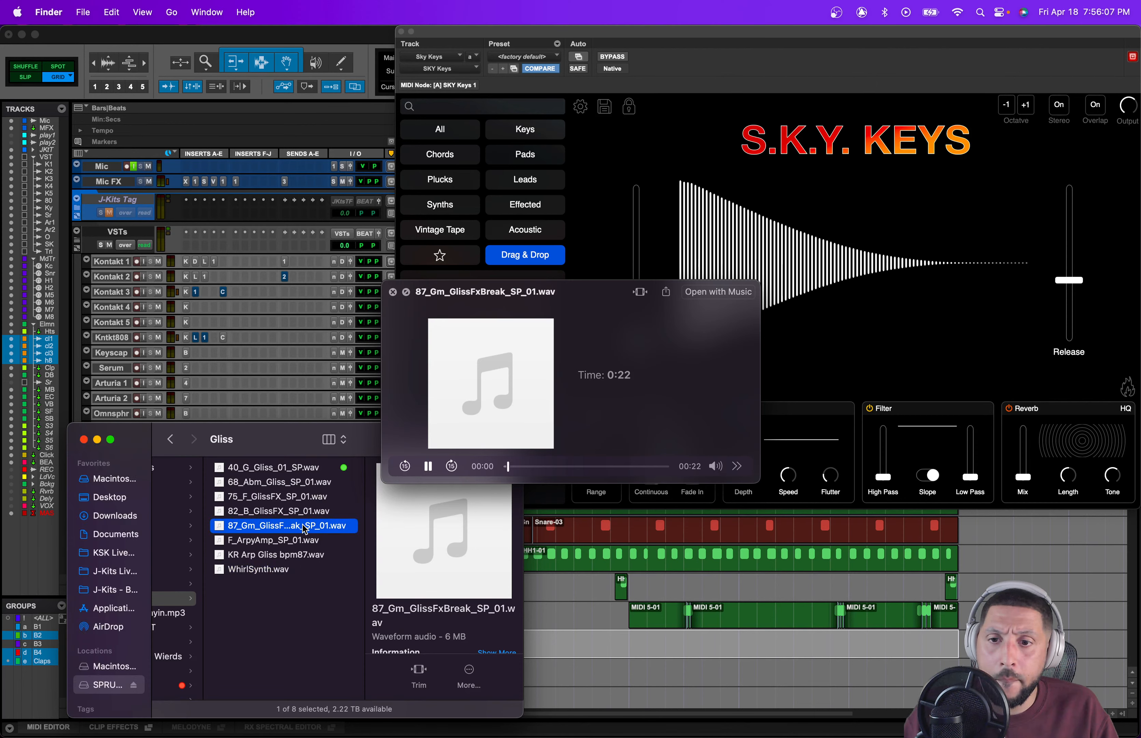
drag(305, 528, 516, 359)
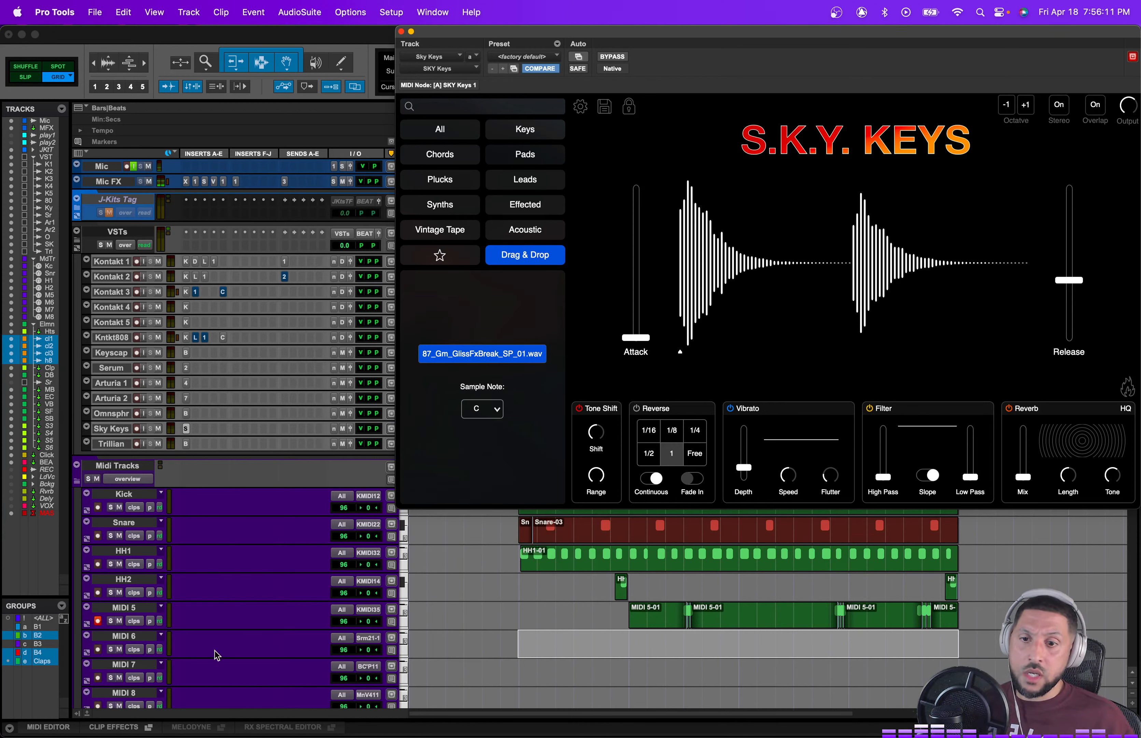
Step: Record-enable the MIDI 6 track and route its MIDI output to Sky Keys channel-1
click(99, 650)
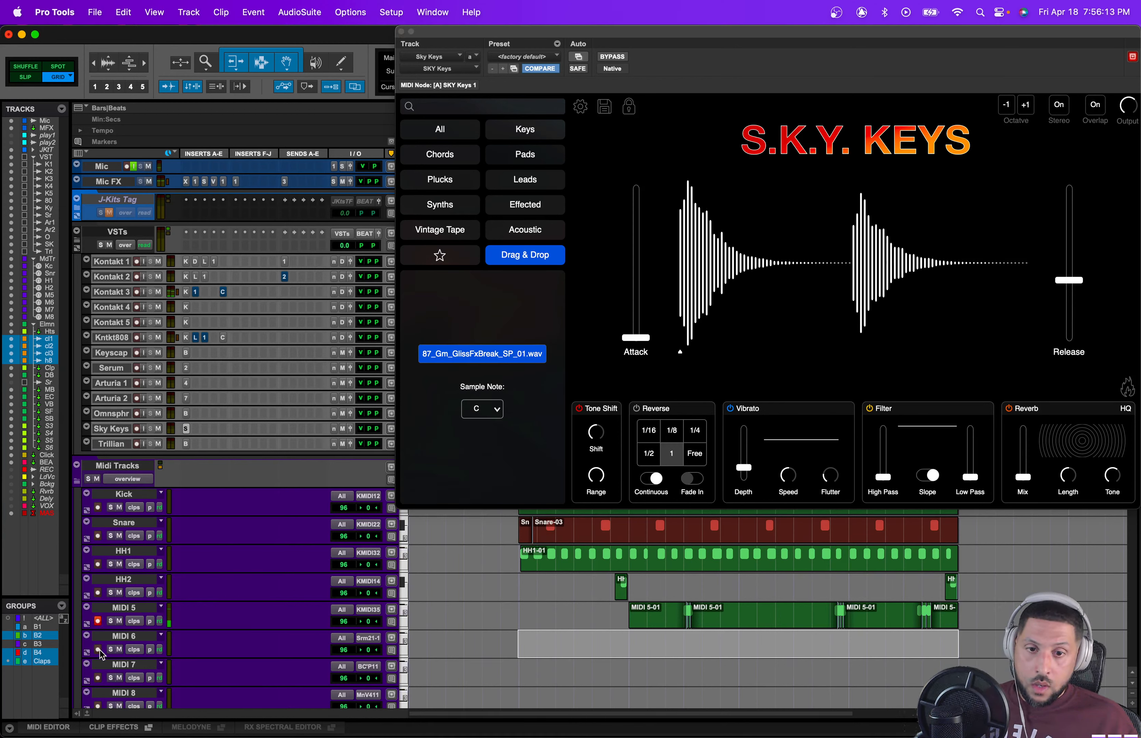
click(368, 638)
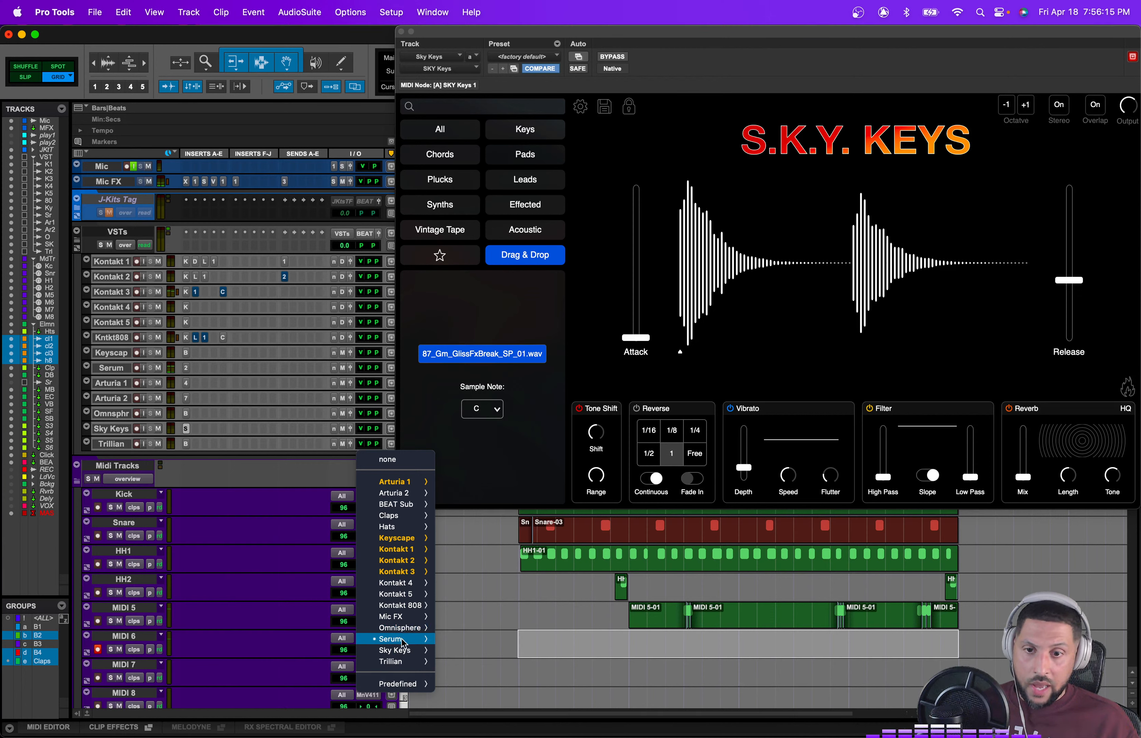
mouse_move(417, 651)
mouse_move(509, 665)
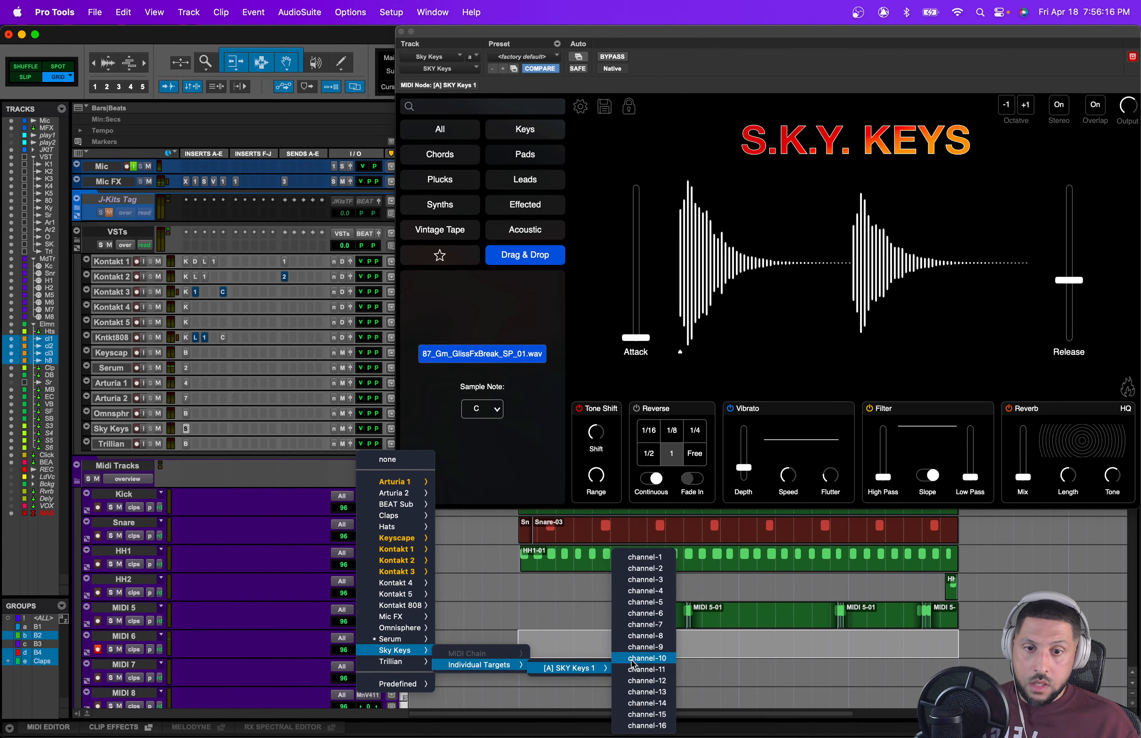
click(649, 562)
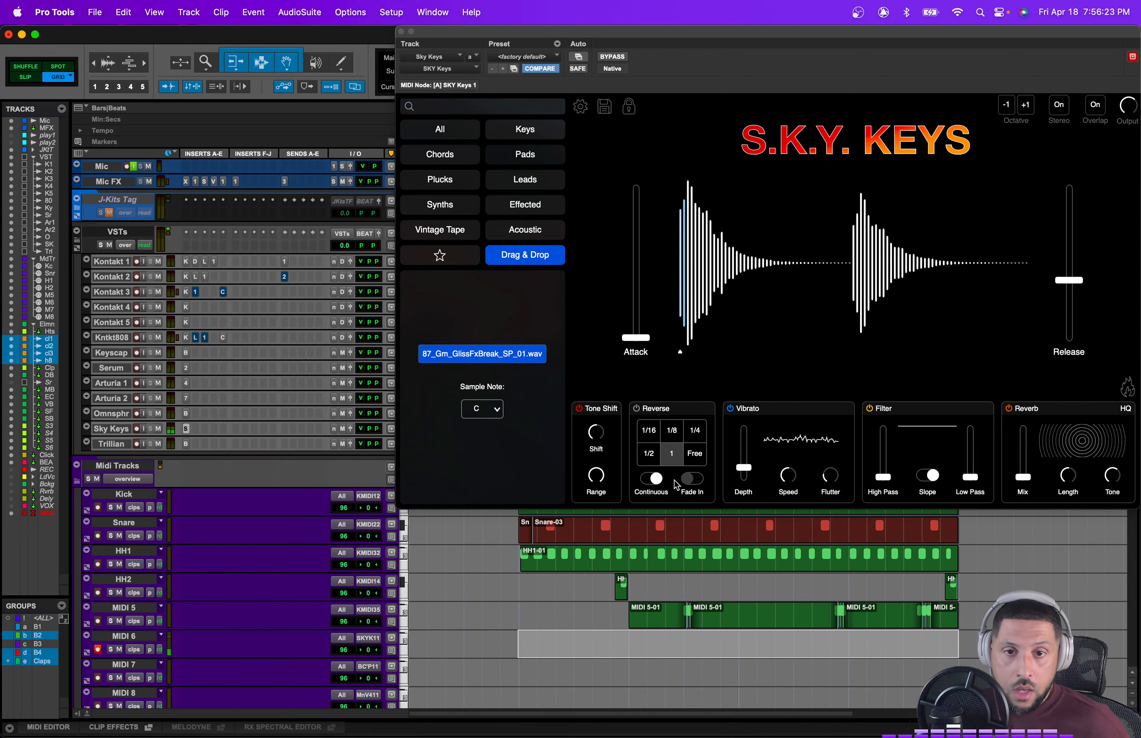
Step: Toggle the Reverse effect and its Continuous option in Sky Keys, leaving Reverse switched on
click(644, 409)
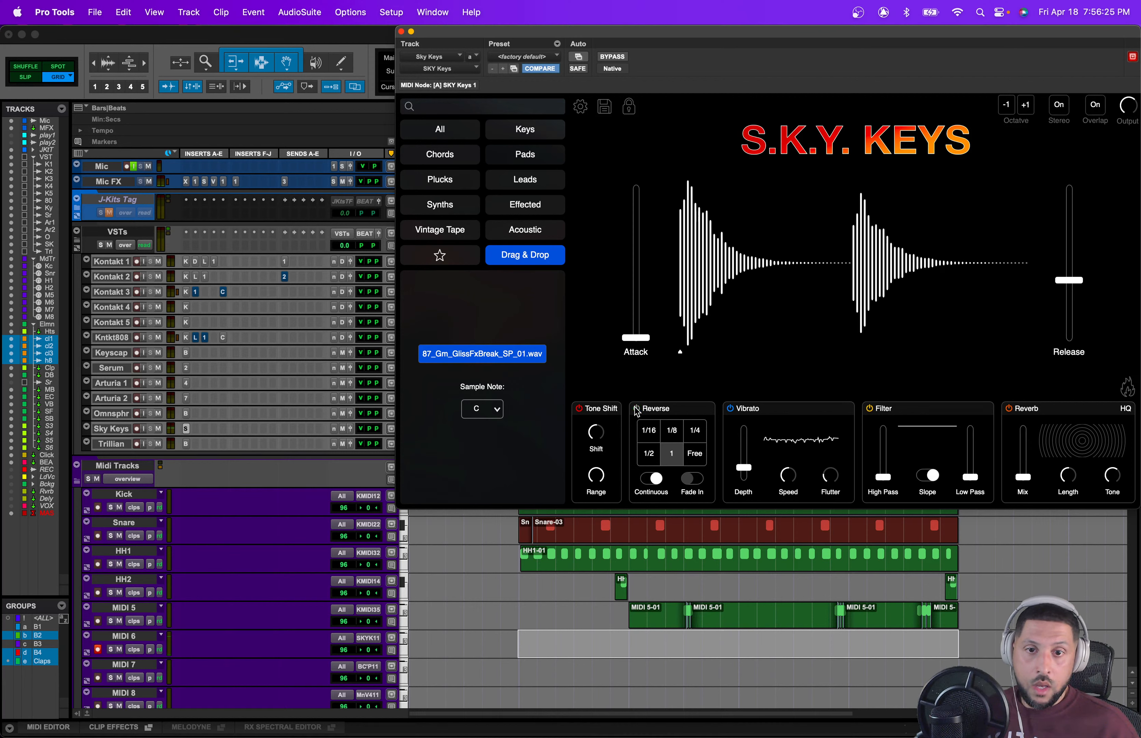
click(638, 410)
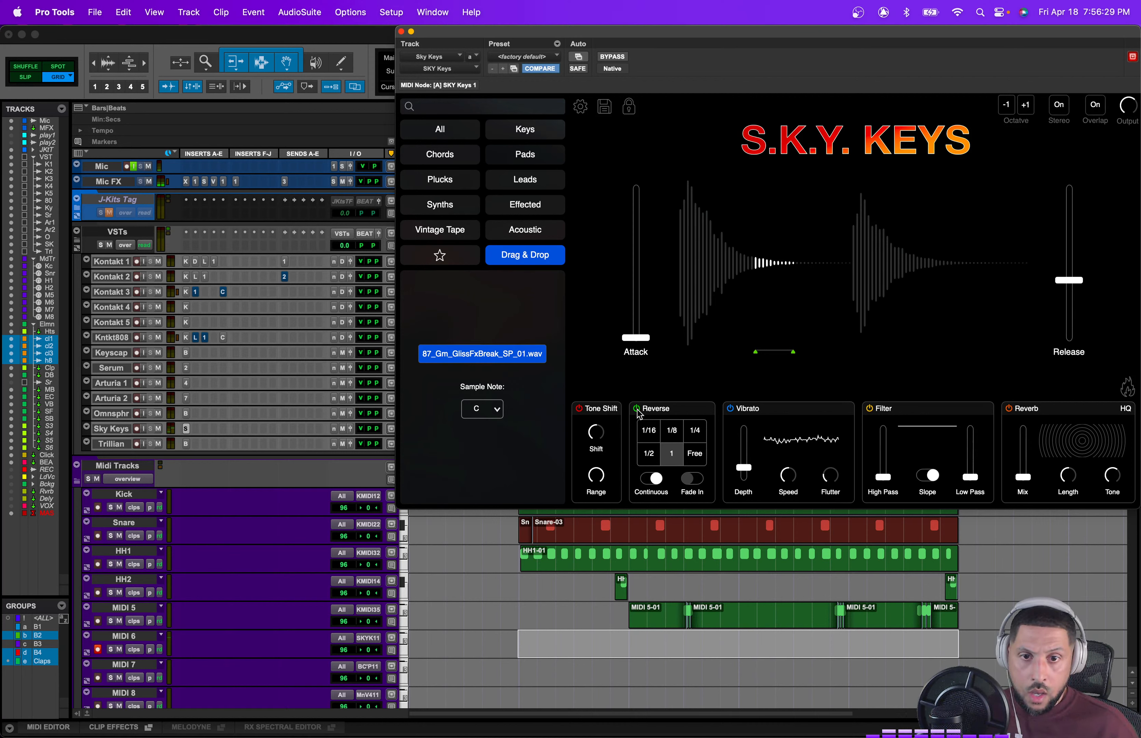
click(638, 411)
click(653, 479)
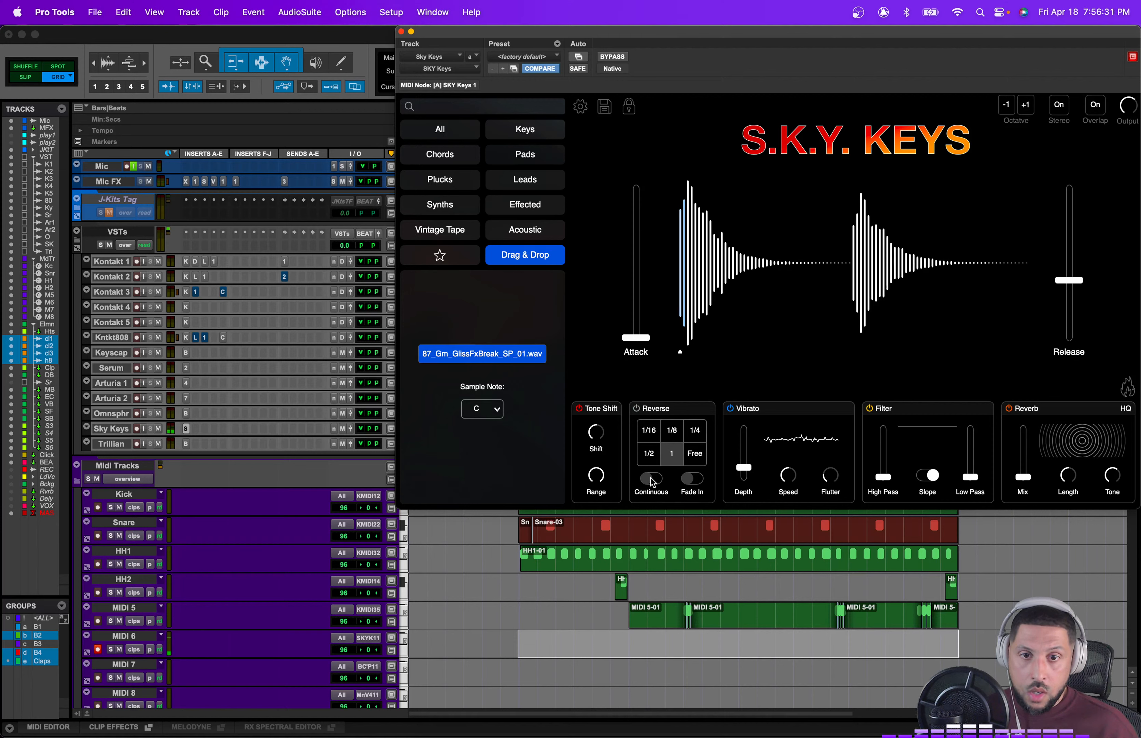
click(638, 411)
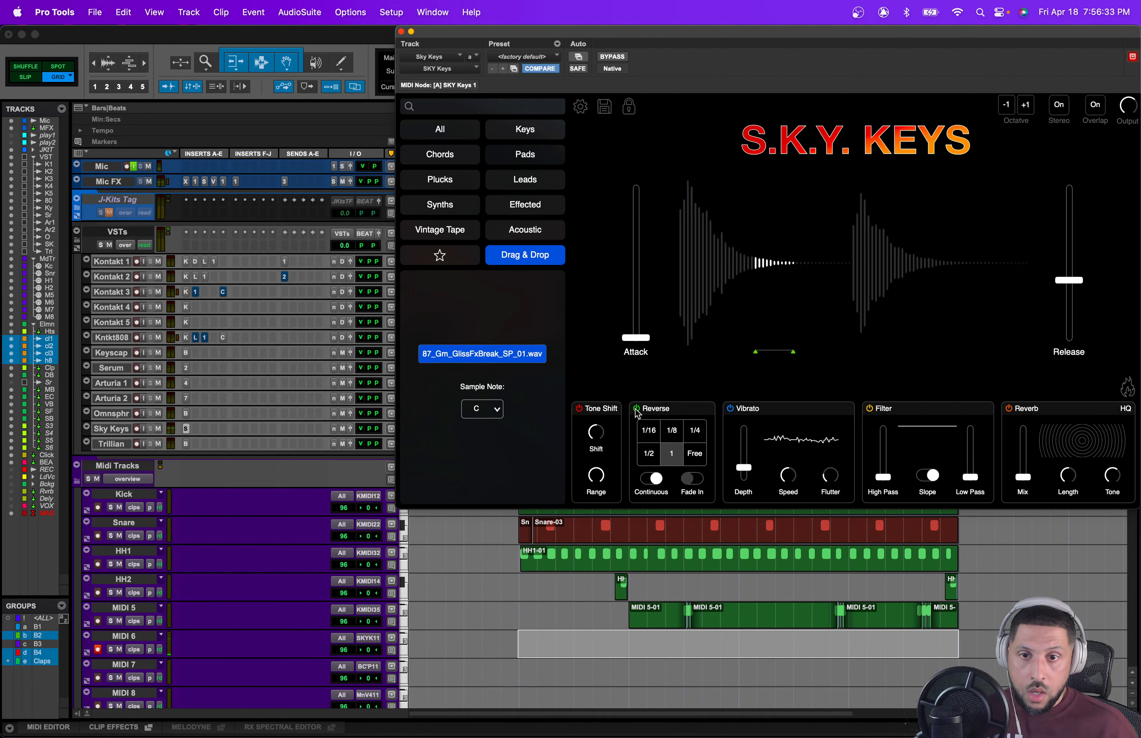
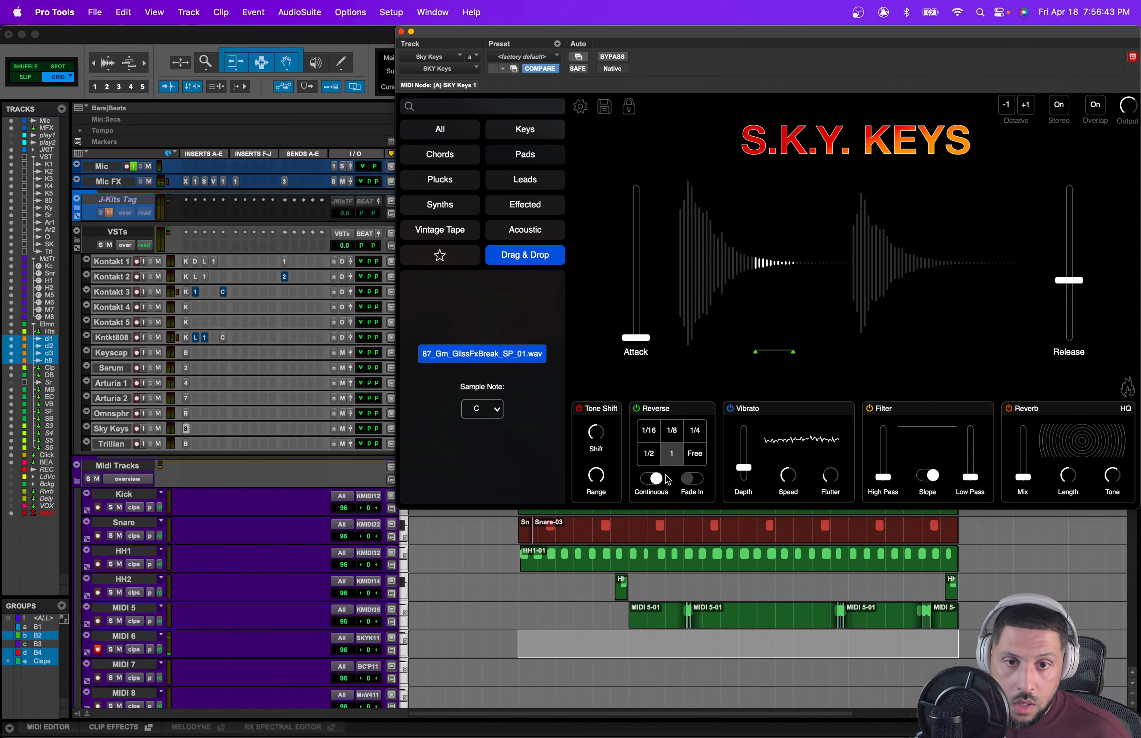
Step: In Sky Keys, set the Reverse division to 1/8 with Continuous on, and move the sample start marker near the waveform's beginning
click(673, 434)
click(652, 440)
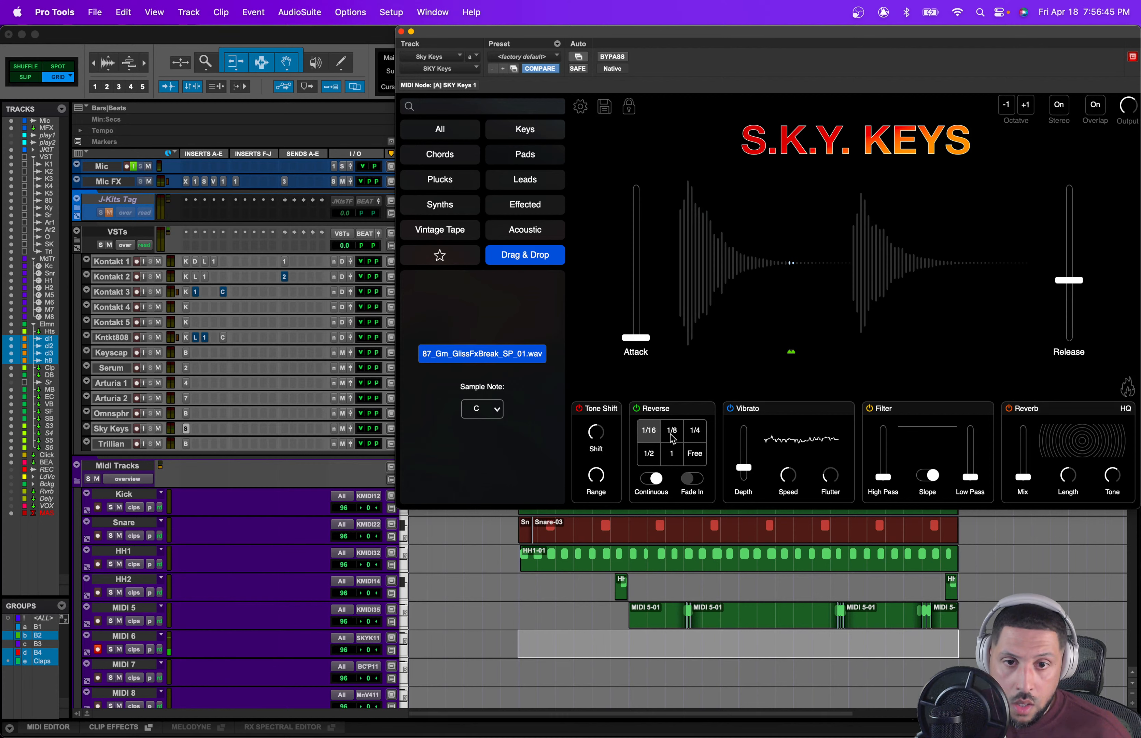
drag(793, 355, 701, 353)
click(672, 430)
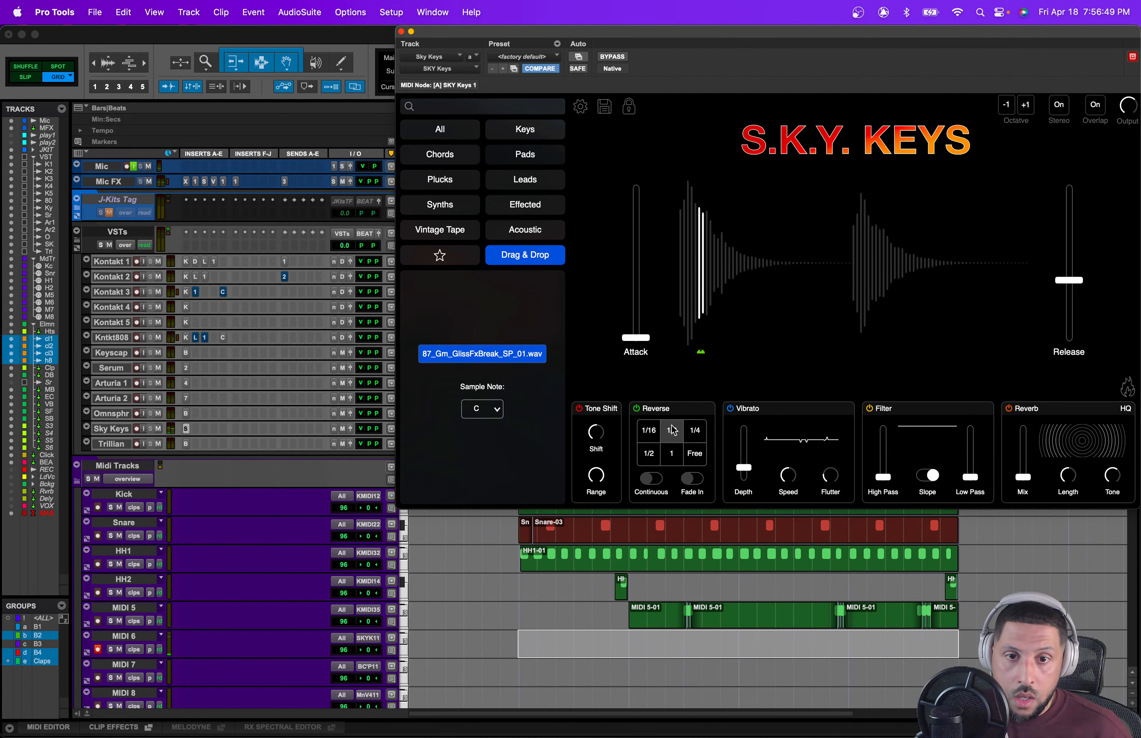
click(652, 479)
mouse_move(705, 358)
mouse_down()
mouse_move(719, 354)
mouse_move(688, 354)
mouse_up()
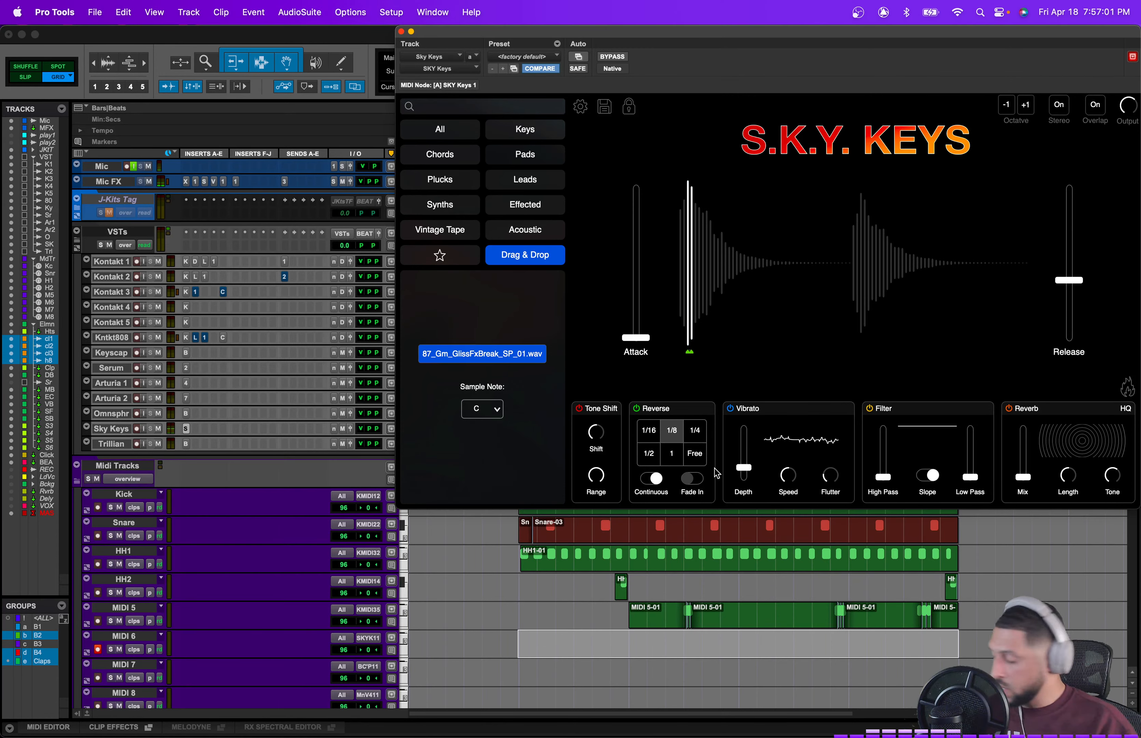
Step: Play back the beat to audition the Sky Keys sound, toggling the MIDI 6 track's record arm off and on
key(space)
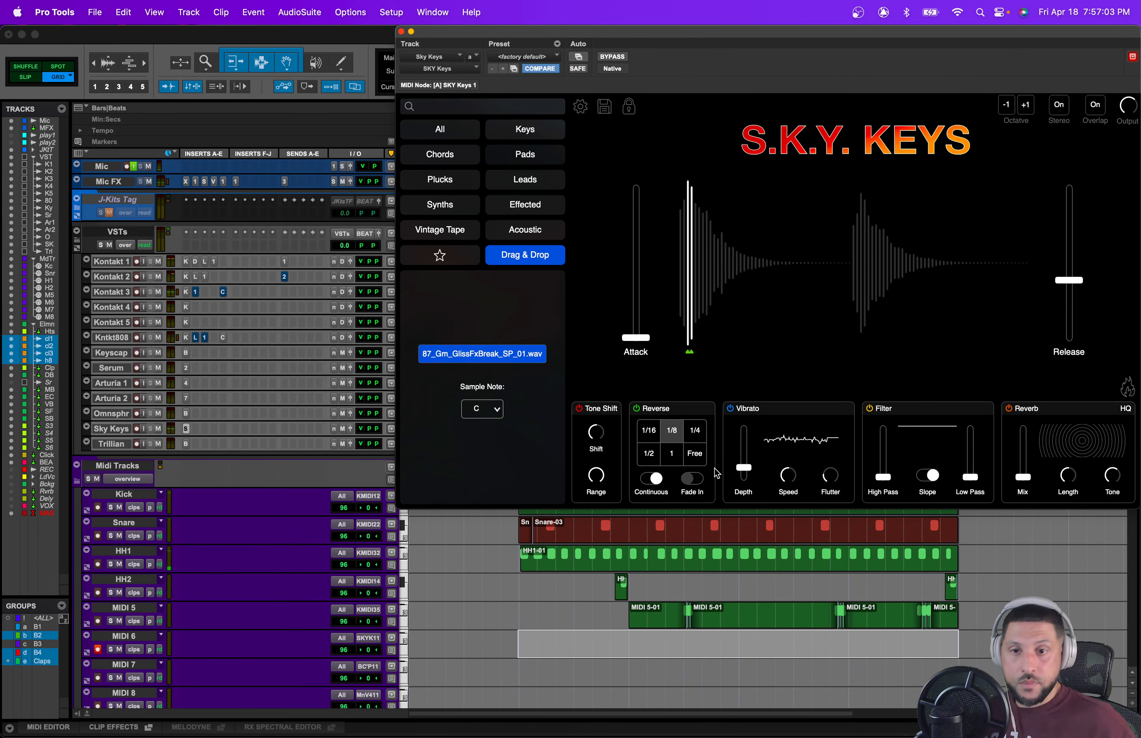
scroll(266, 614, down, 5)
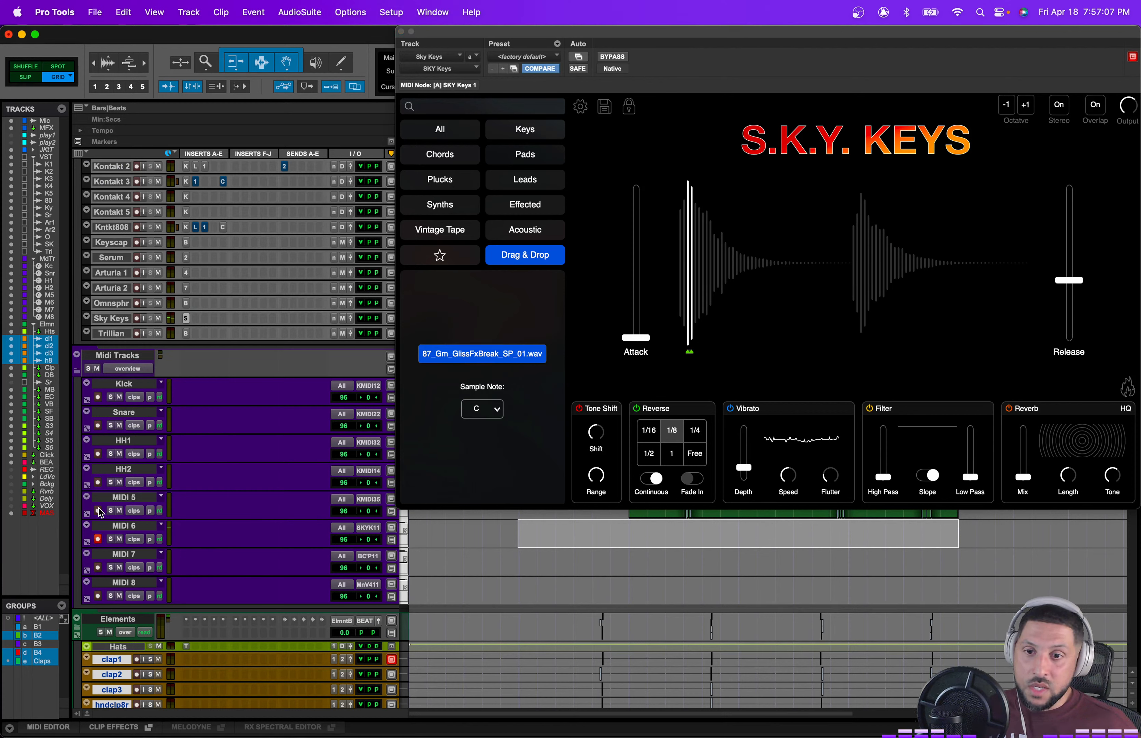
click(99, 567)
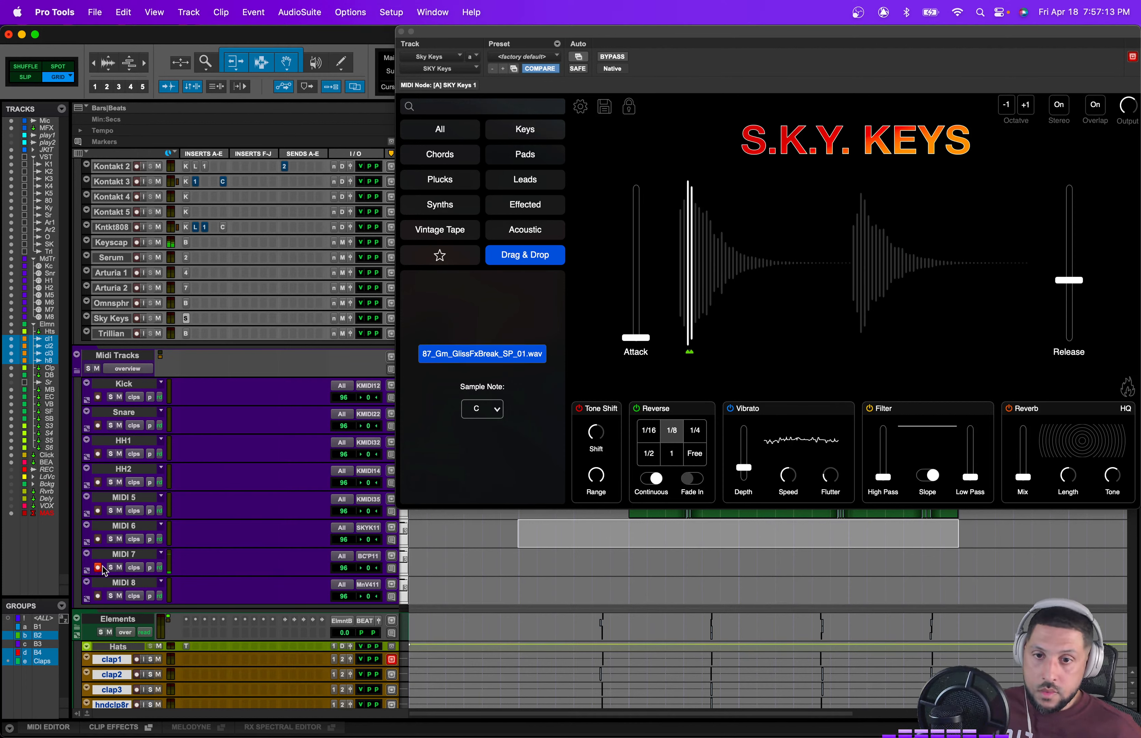
click(98, 541)
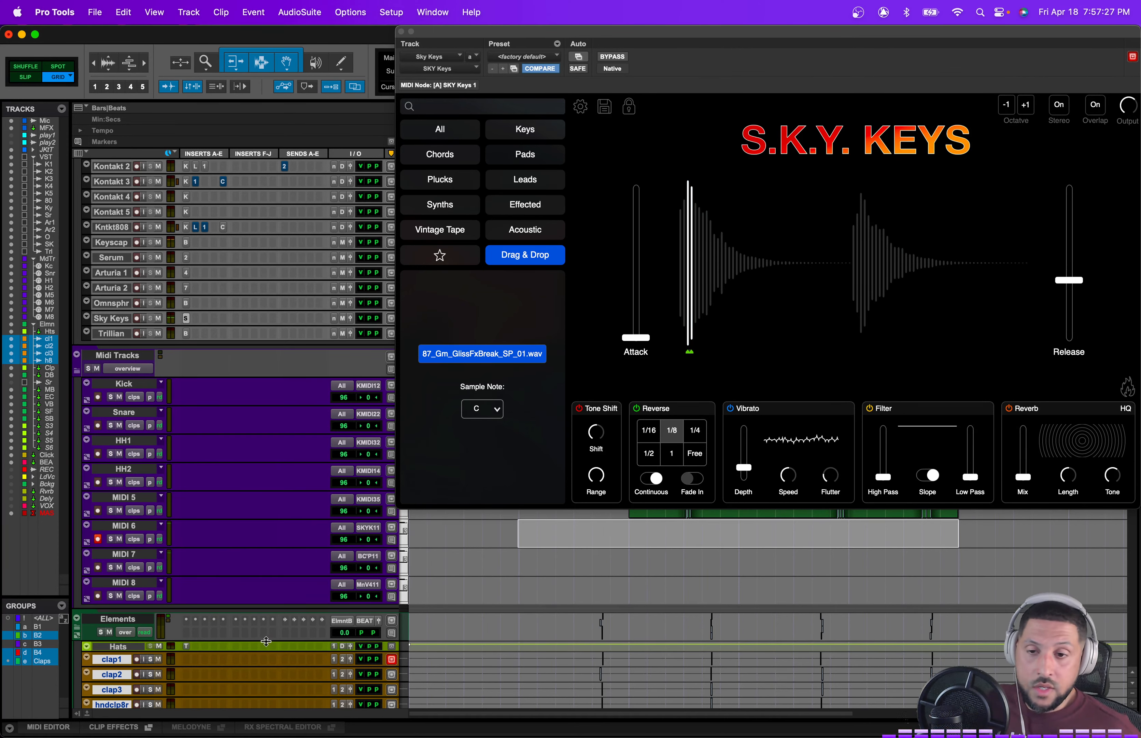
Step: Insert FabFilter Saturn 2 on the Sky Keys track and load its J-Kits Starter preset
click(199, 318)
mouse_move(269, 319)
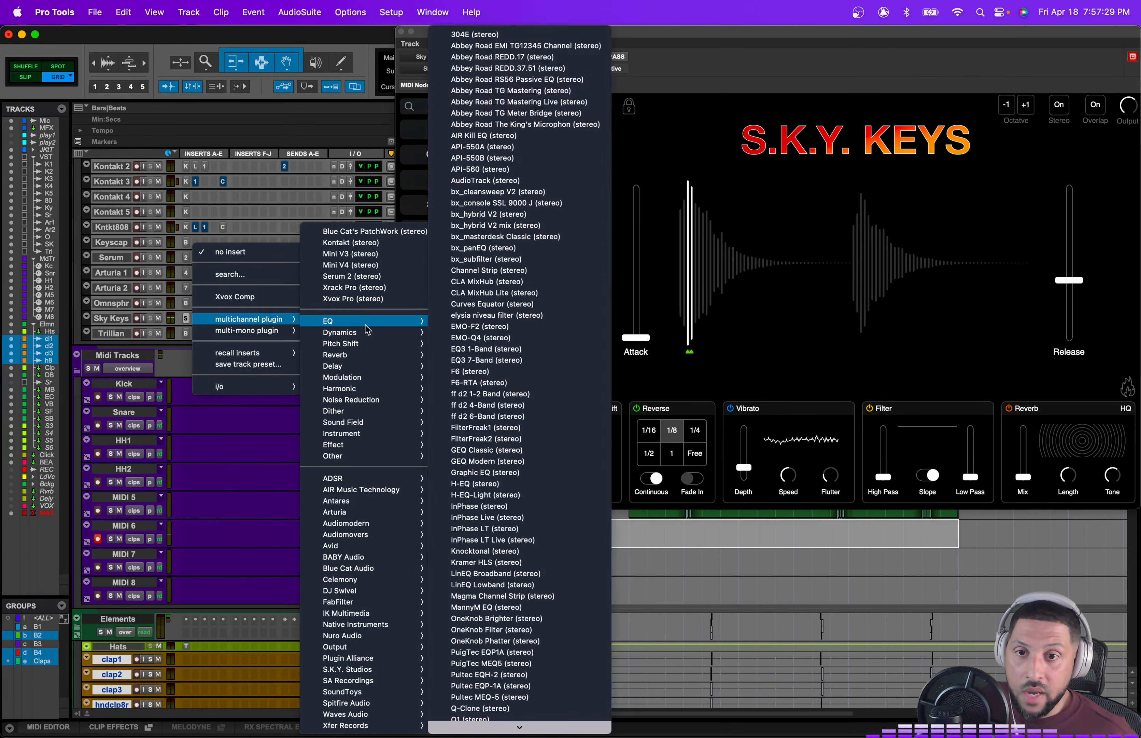
mouse_move(370, 389)
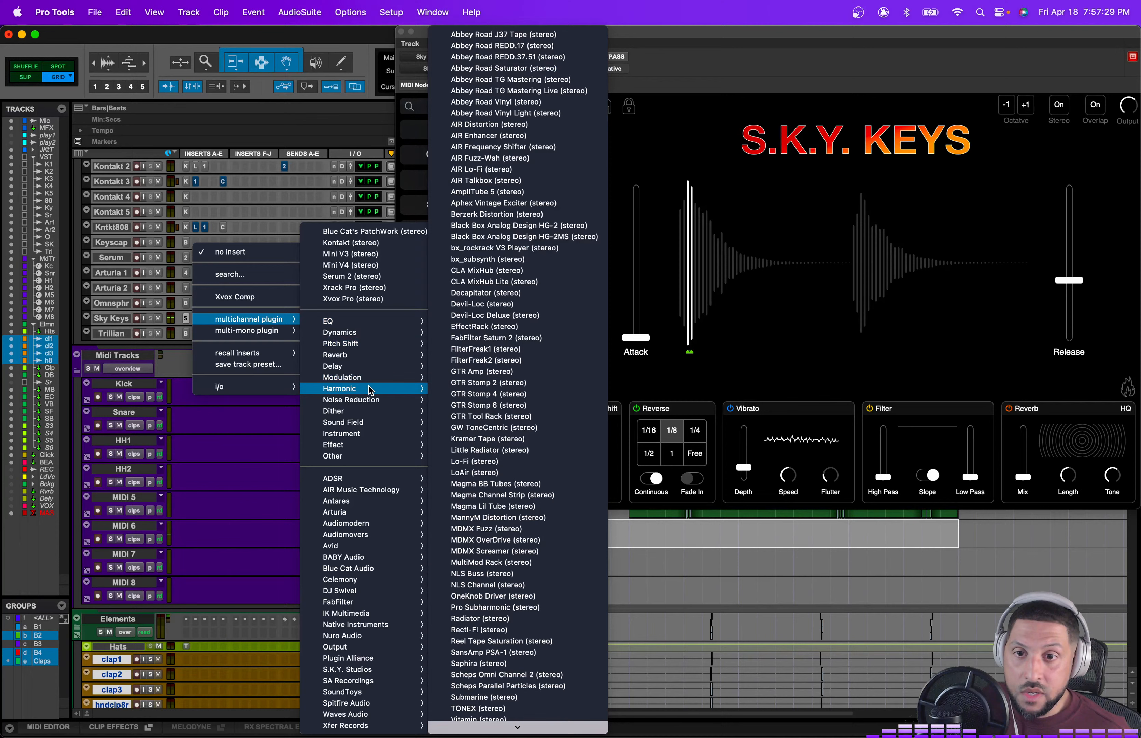
click(504, 339)
click(530, 57)
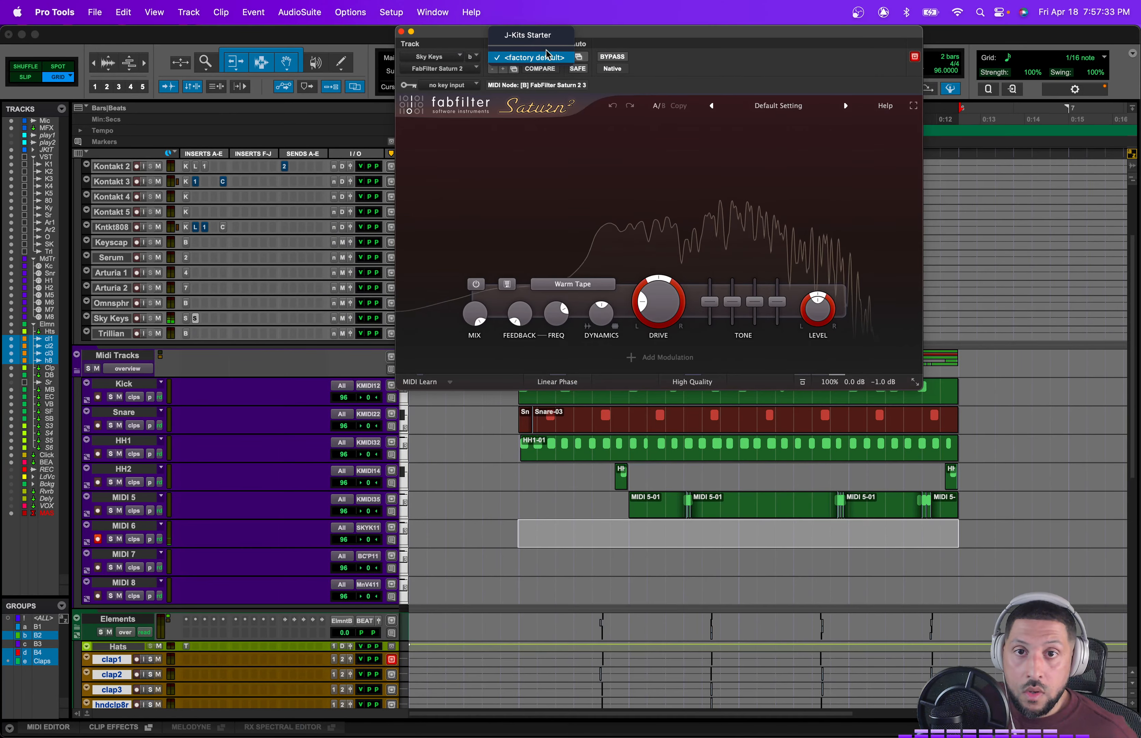
click(551, 36)
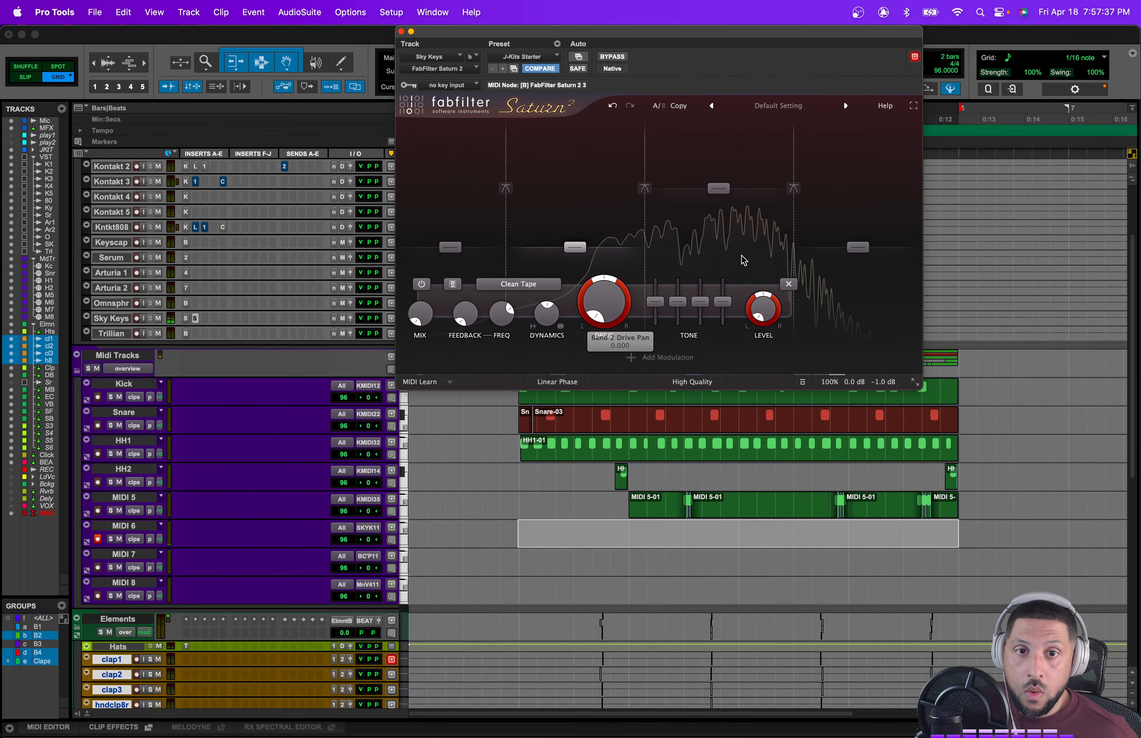
Step: Adjust Saturn's band handle and crossover positions to reshape the saturated frequency bands
drag(714, 187, 628, 187)
drag(705, 206, 703, 206)
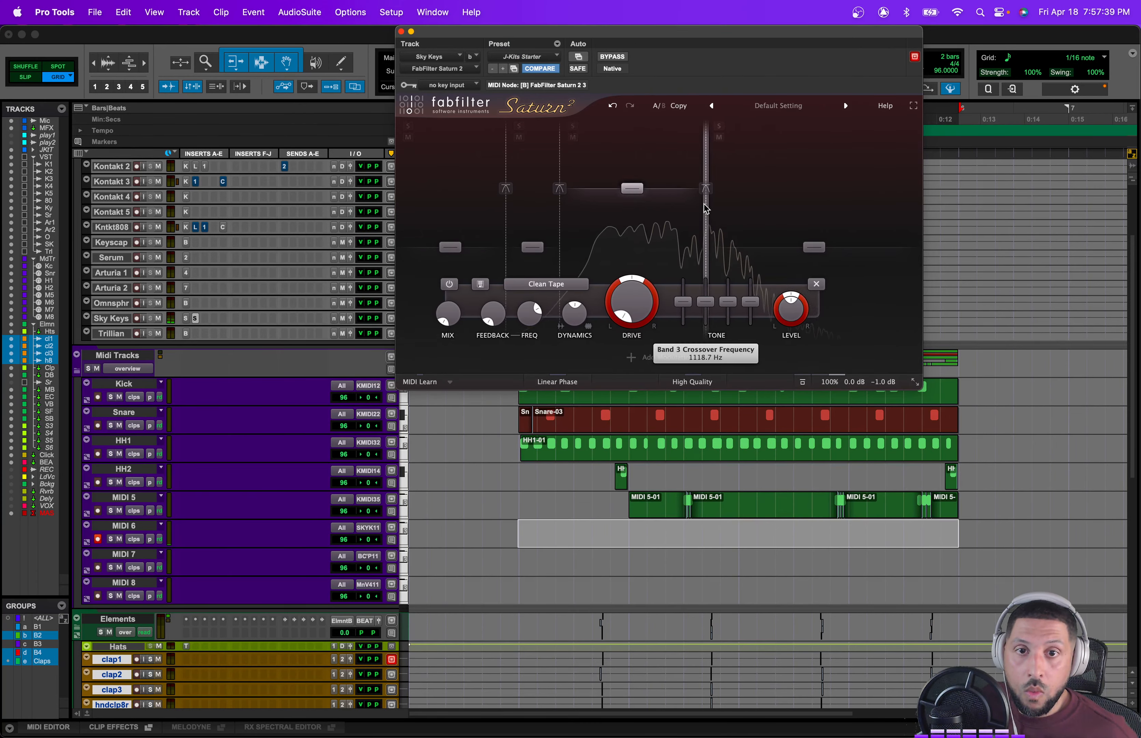
drag(558, 205, 607, 210)
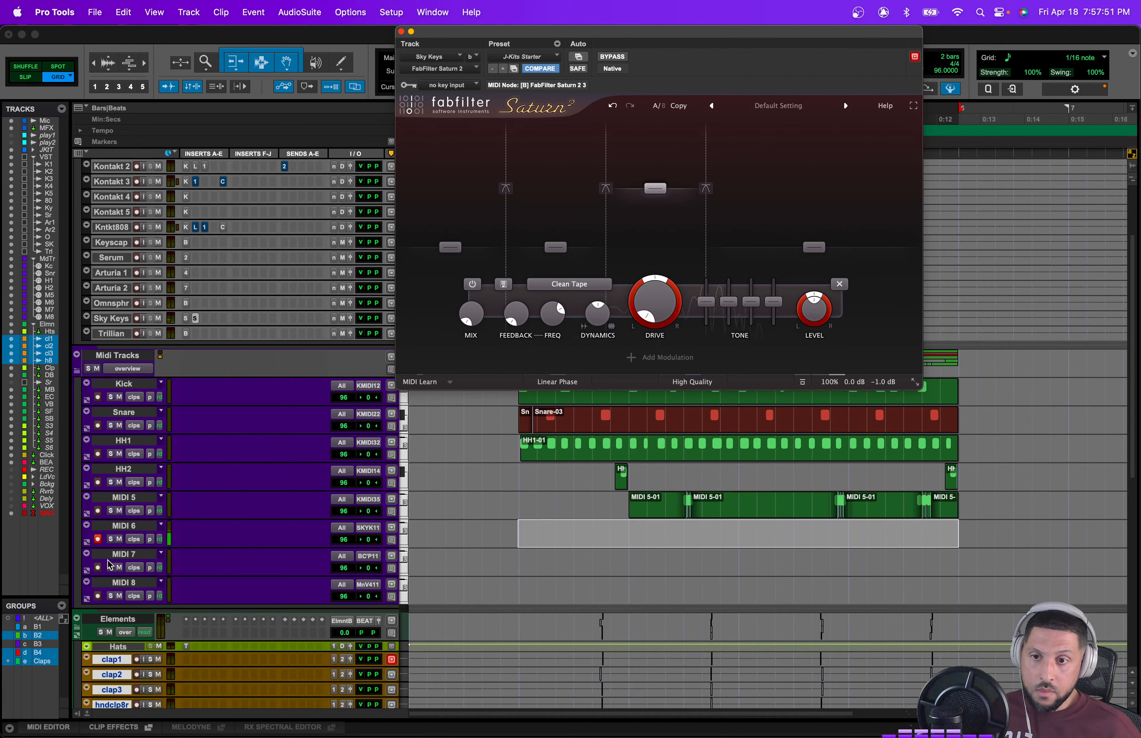
Step: Arm the MIDI 6 track and record a keys part with the Sky Keys instrument
click(98, 567)
click(98, 539)
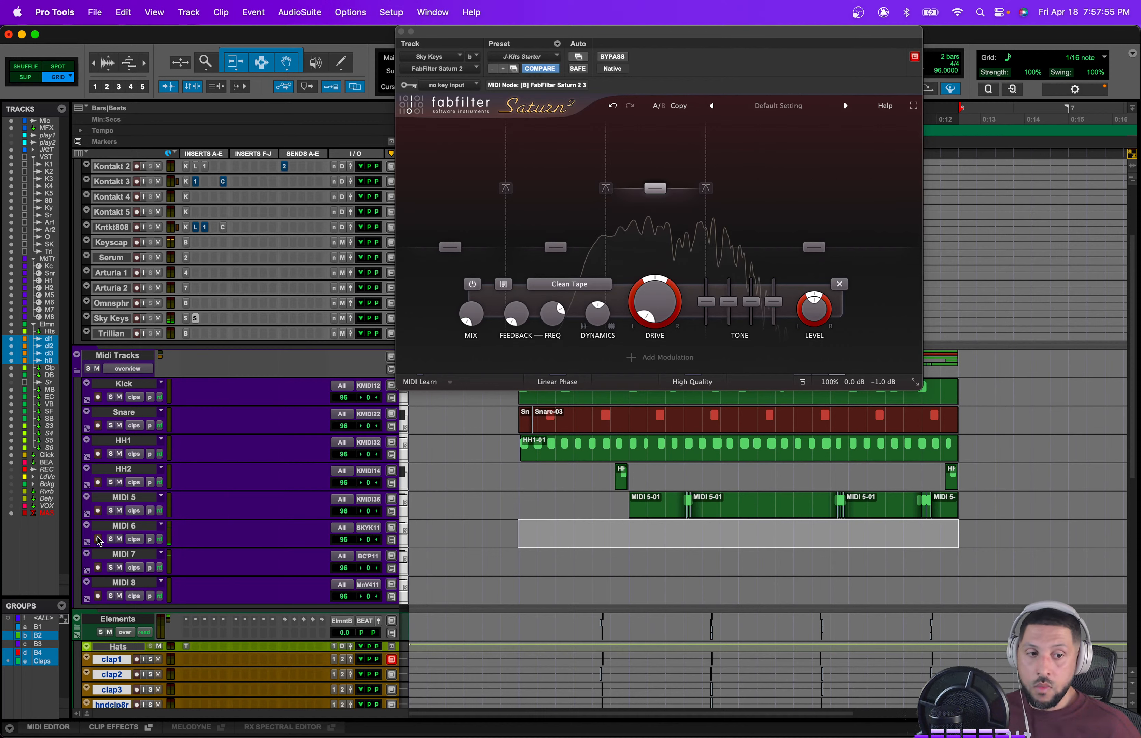
key(super+space)
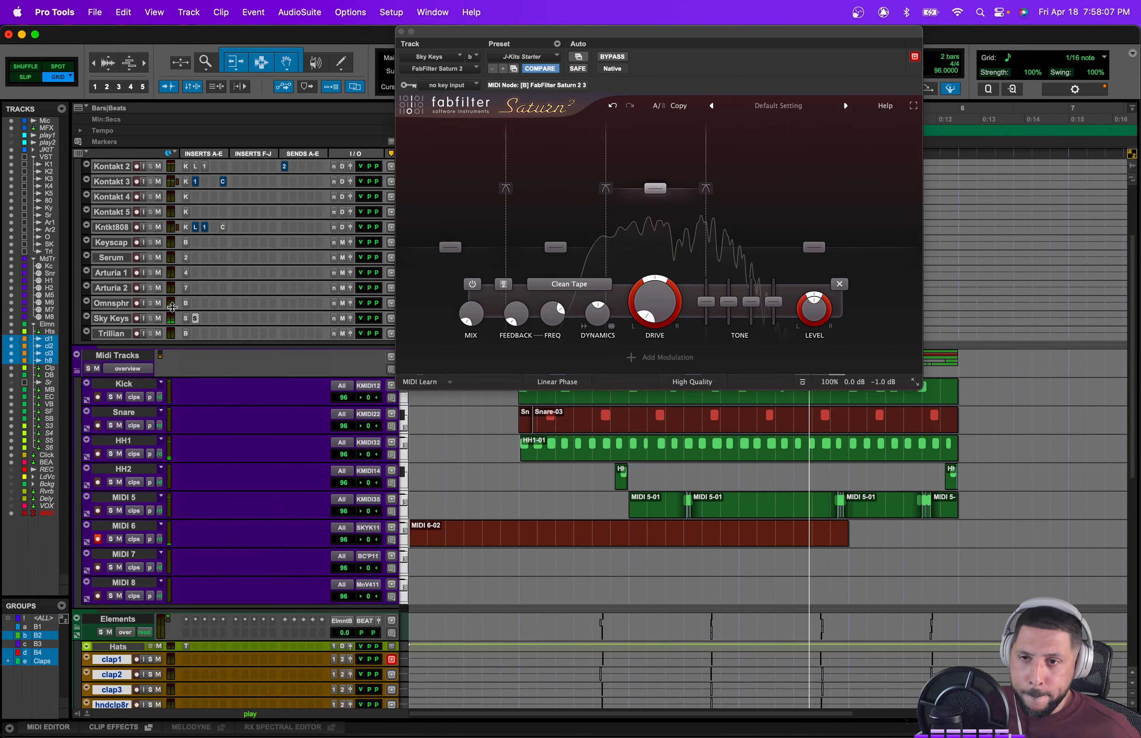
click(195, 319)
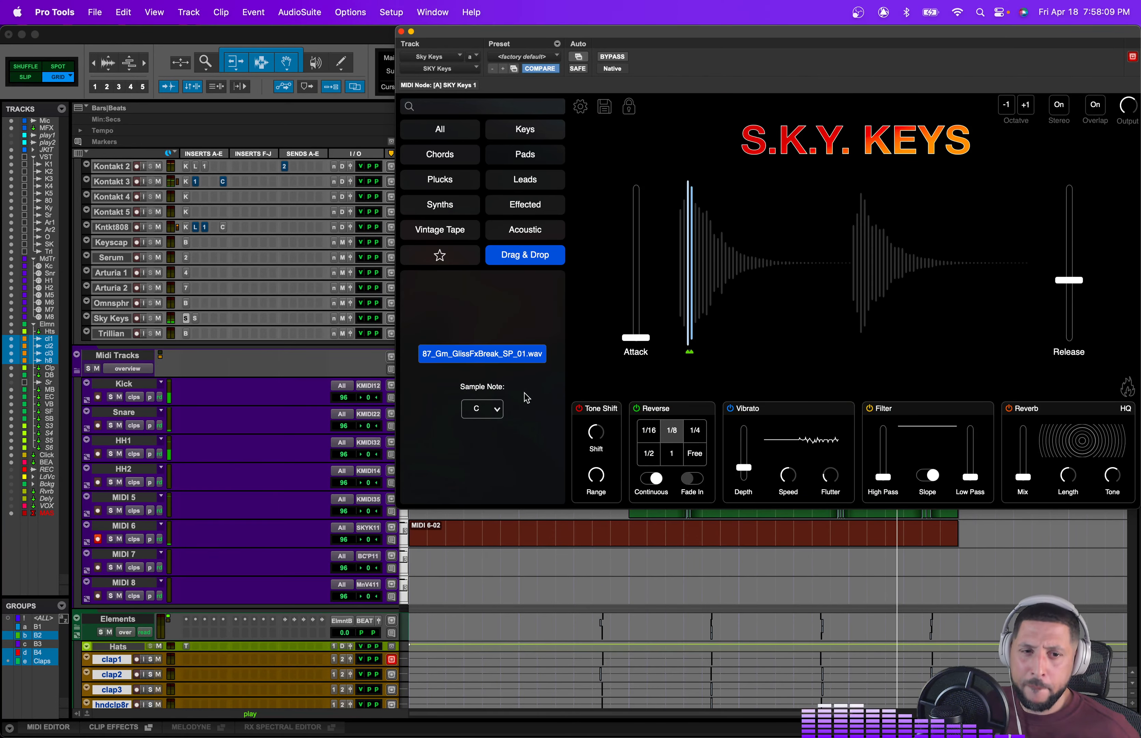
key(space)
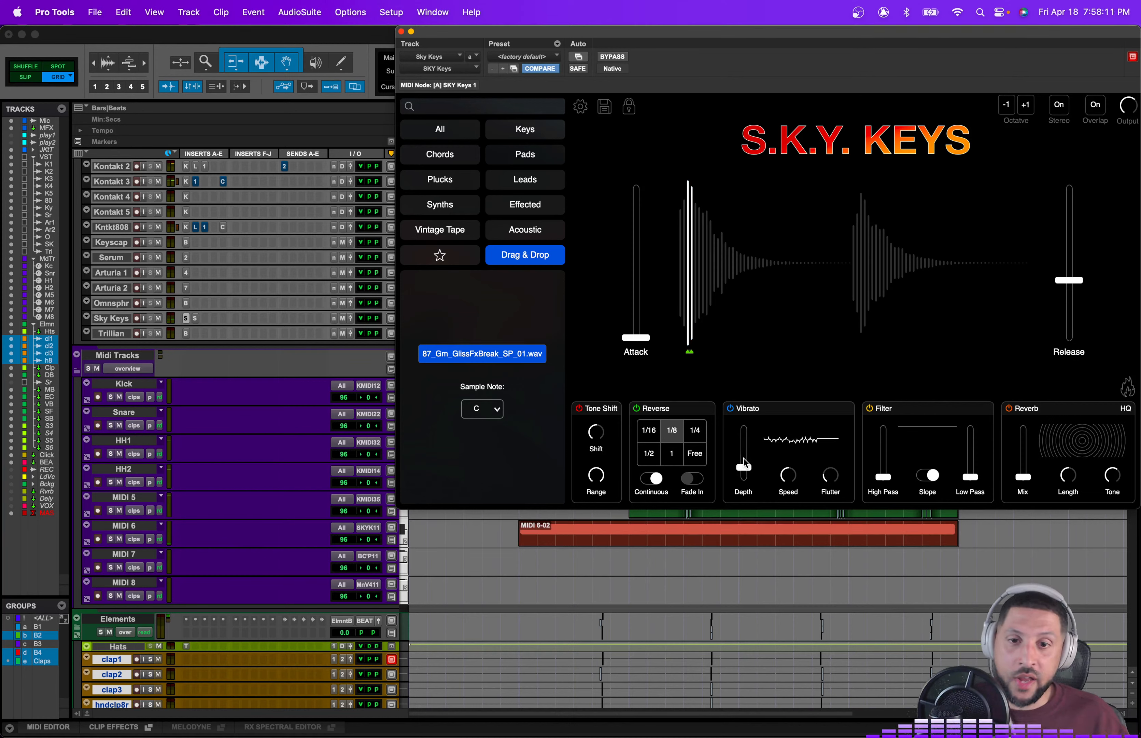
Step: Select the recorded MIDI 6 clip's range and play it back
click(661, 547)
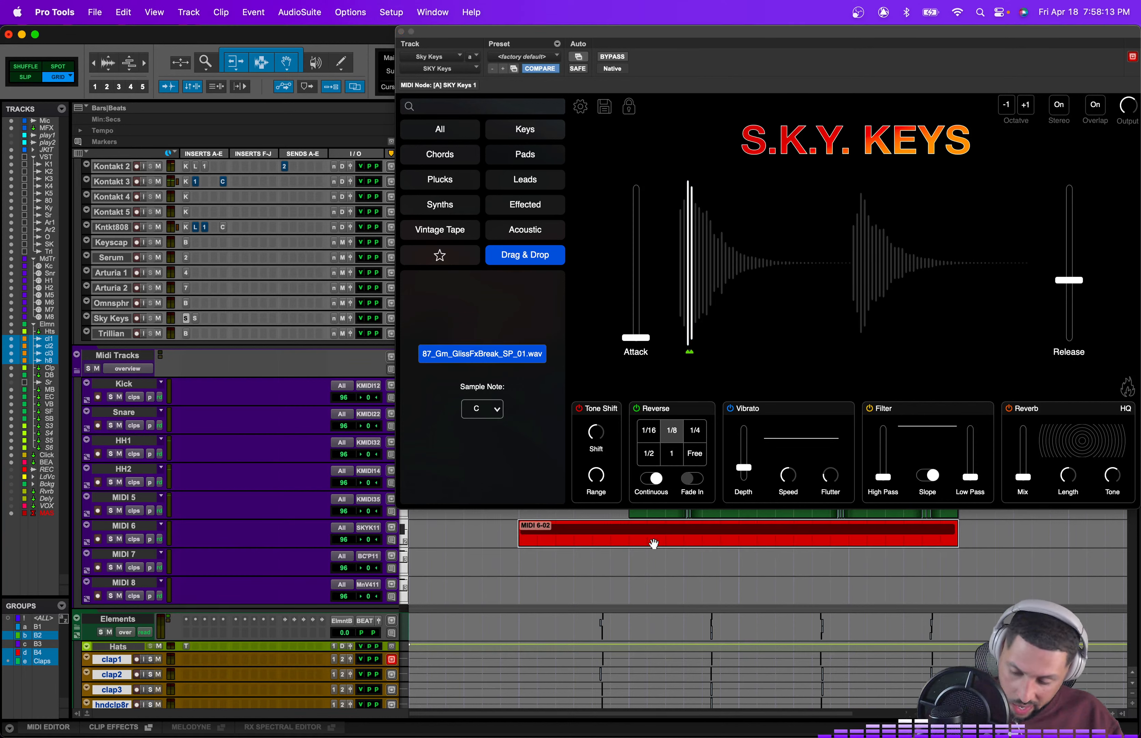
drag(518, 533, 955, 543)
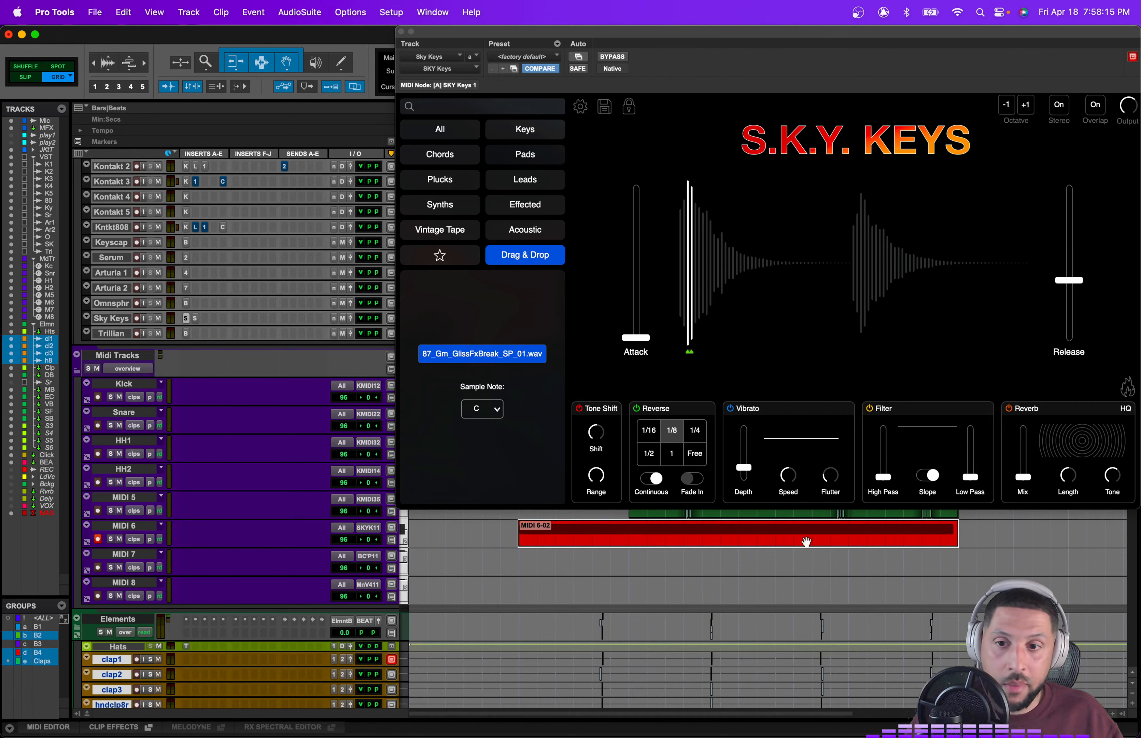
click(97, 565)
key(space)
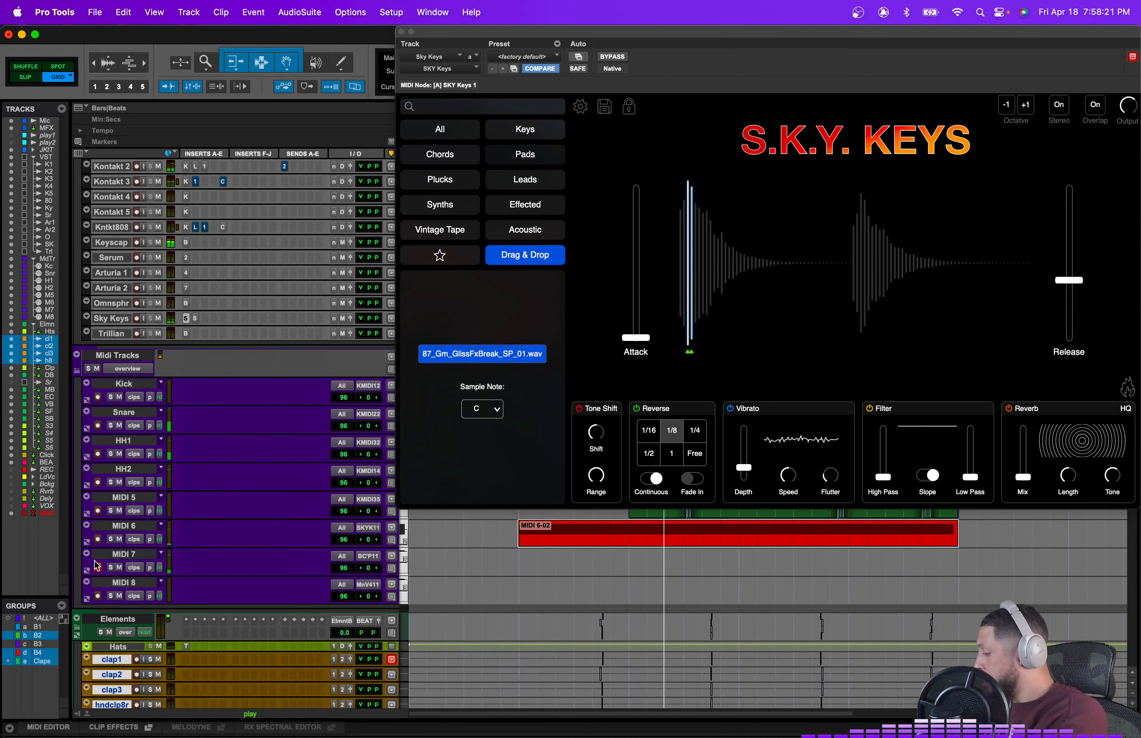
key(space)
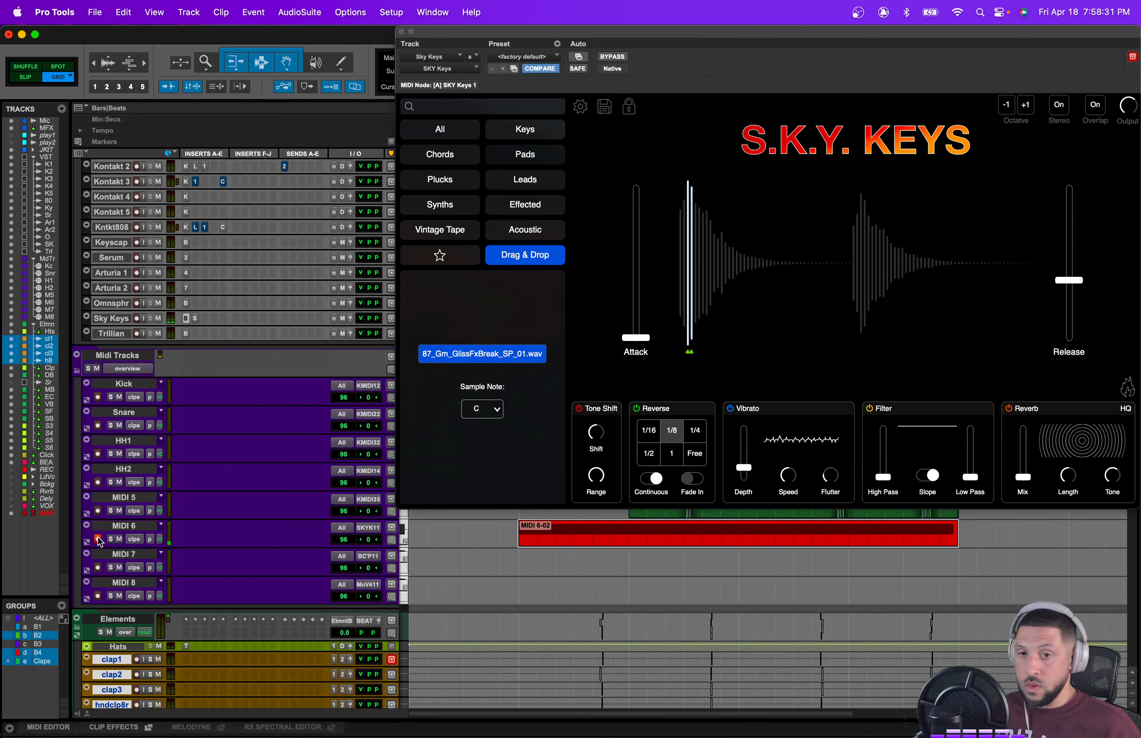
Step: Record another keys pass on MIDI 6 and trim the new clip's start back to the loop's first bar
click(464, 543)
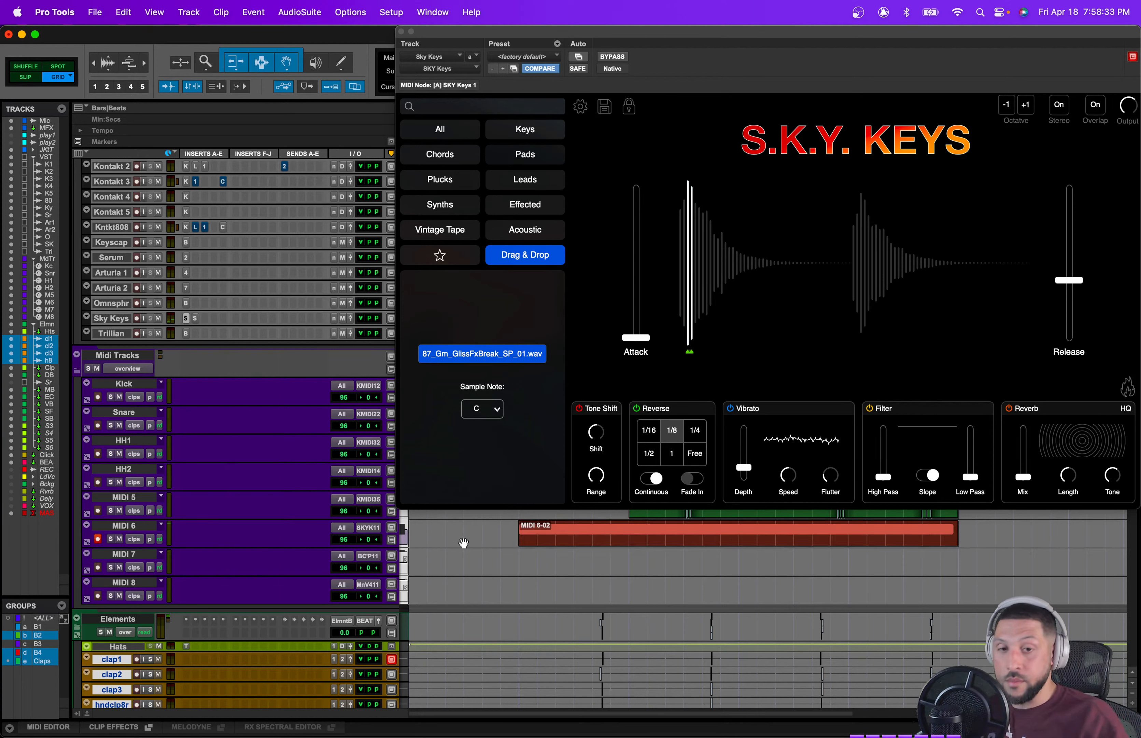
key(super+space)
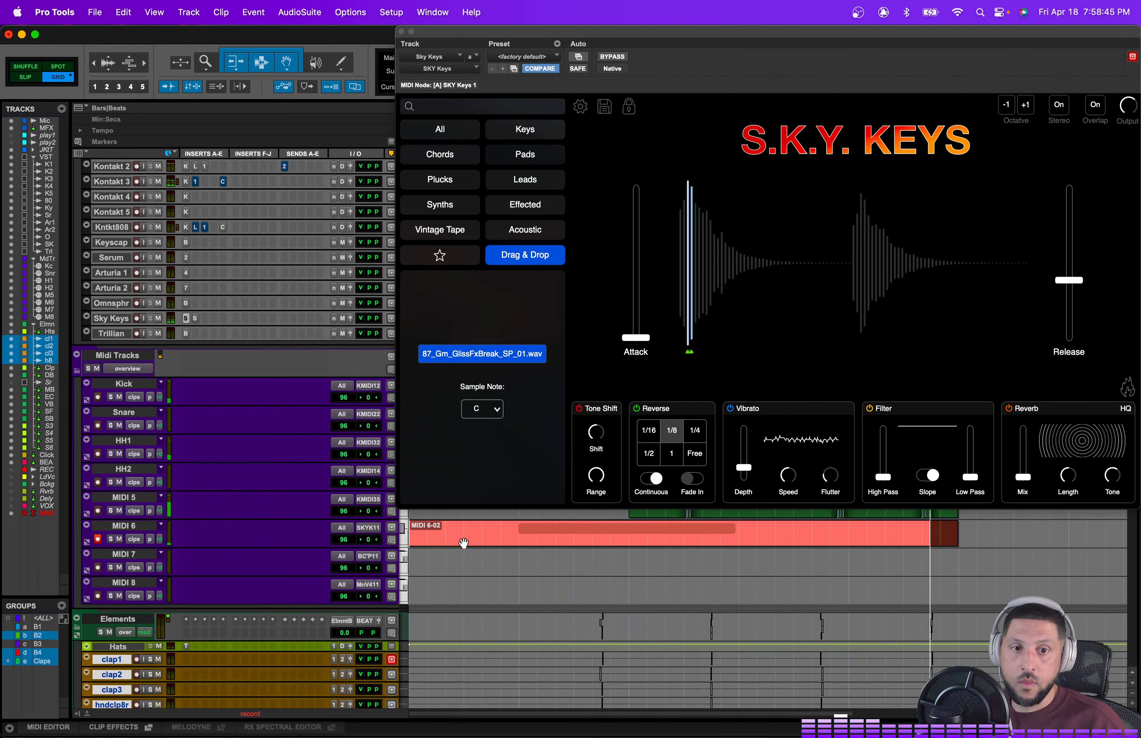
click(581, 544)
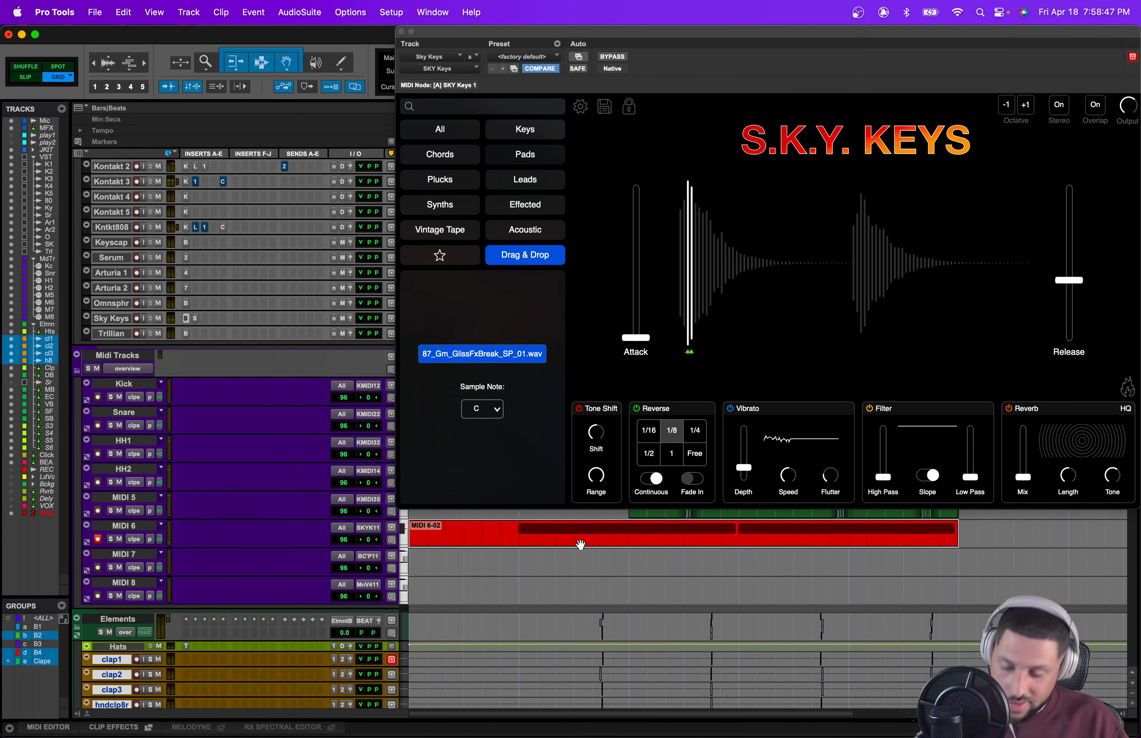
click(521, 530)
key(a)
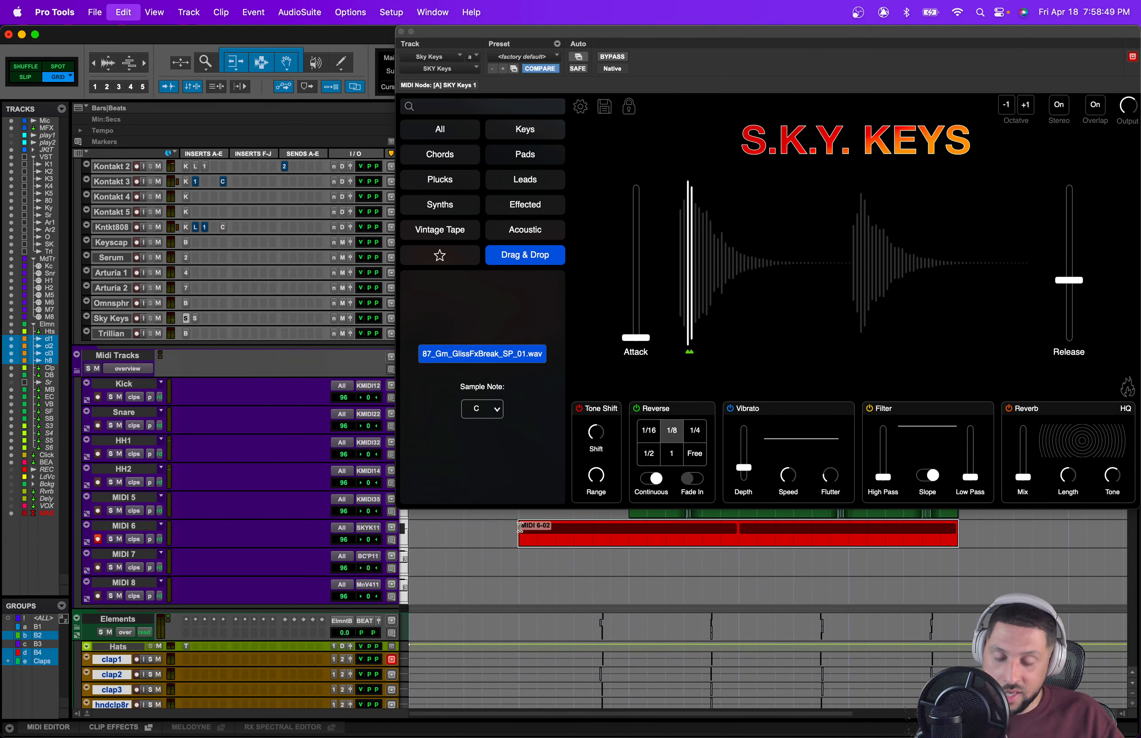
Step: Select the Arturia 1 through Trillian instrument tracks and route their outputs to Music Bus
key(space)
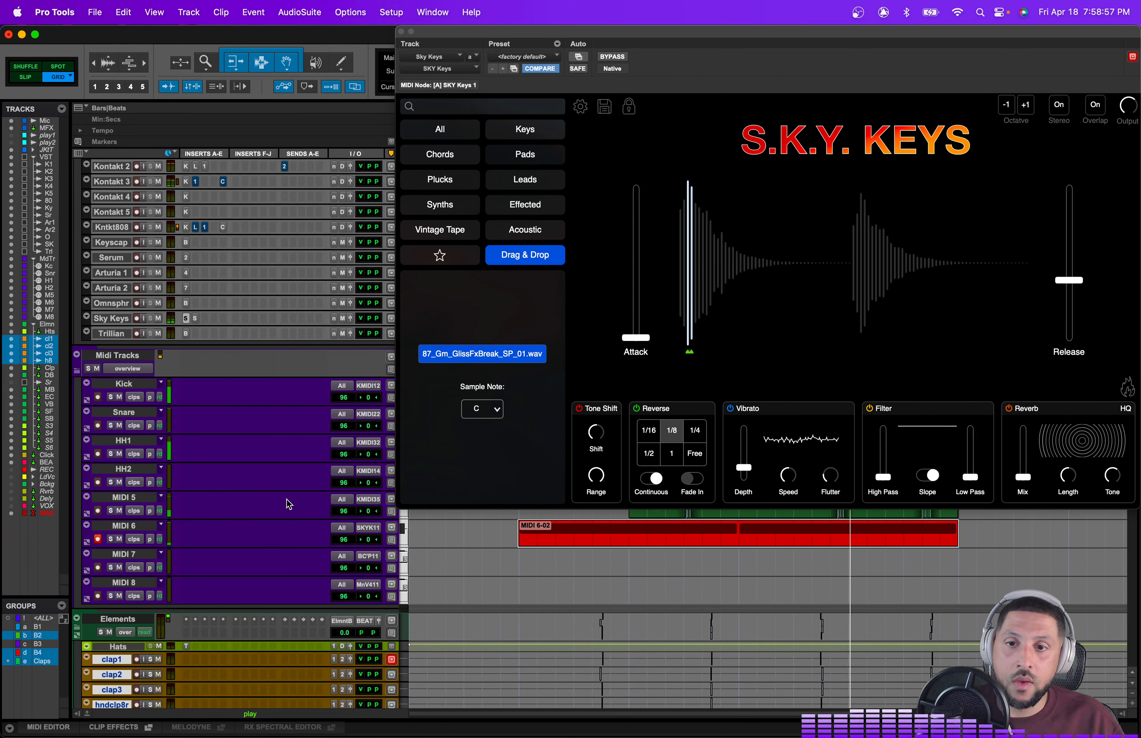
scroll(353, 542, down, 5)
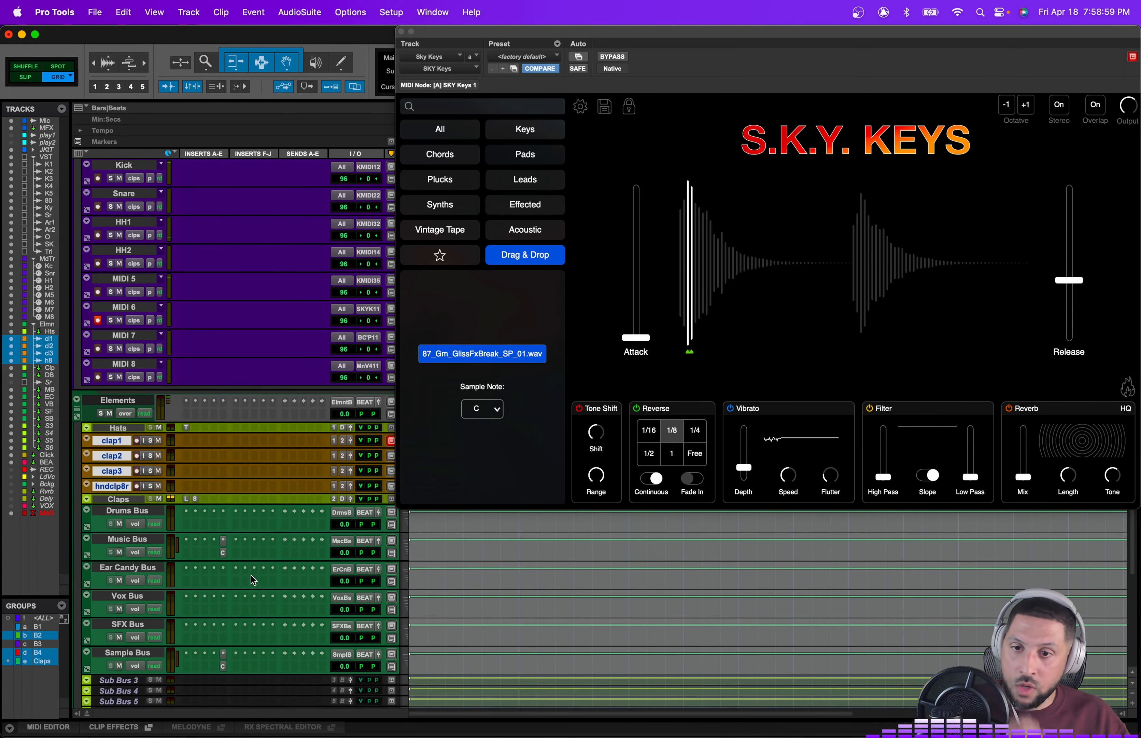
scroll(270, 558, up, 8)
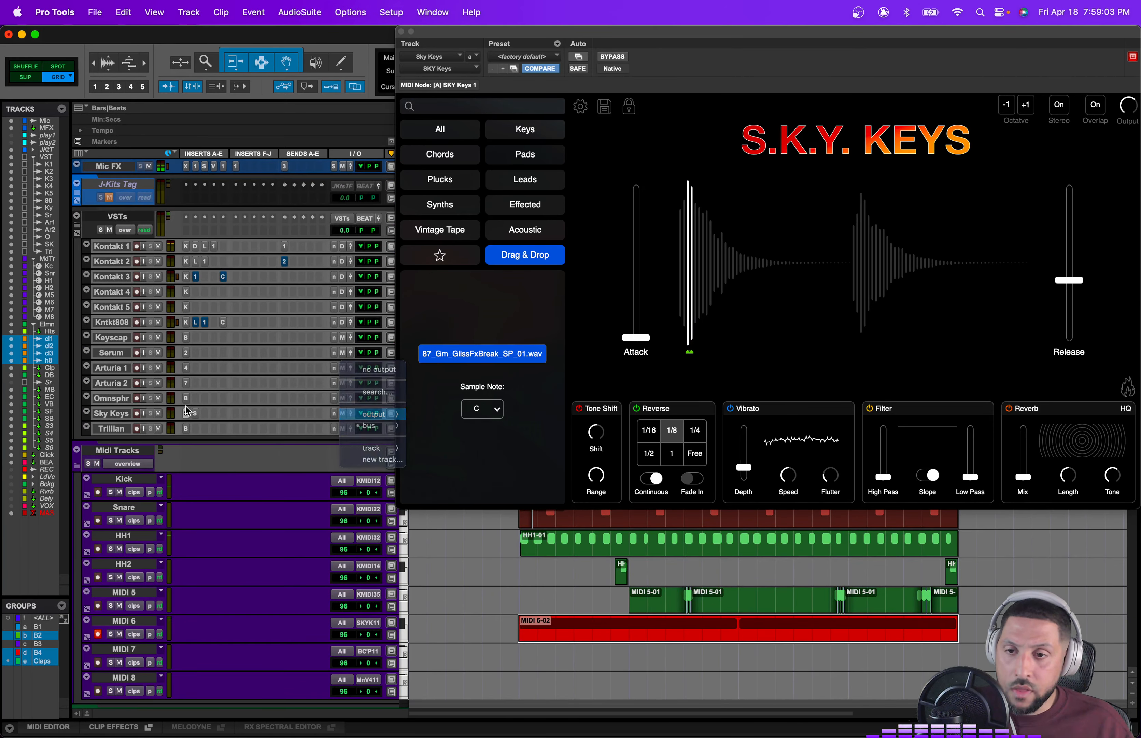
click(116, 429)
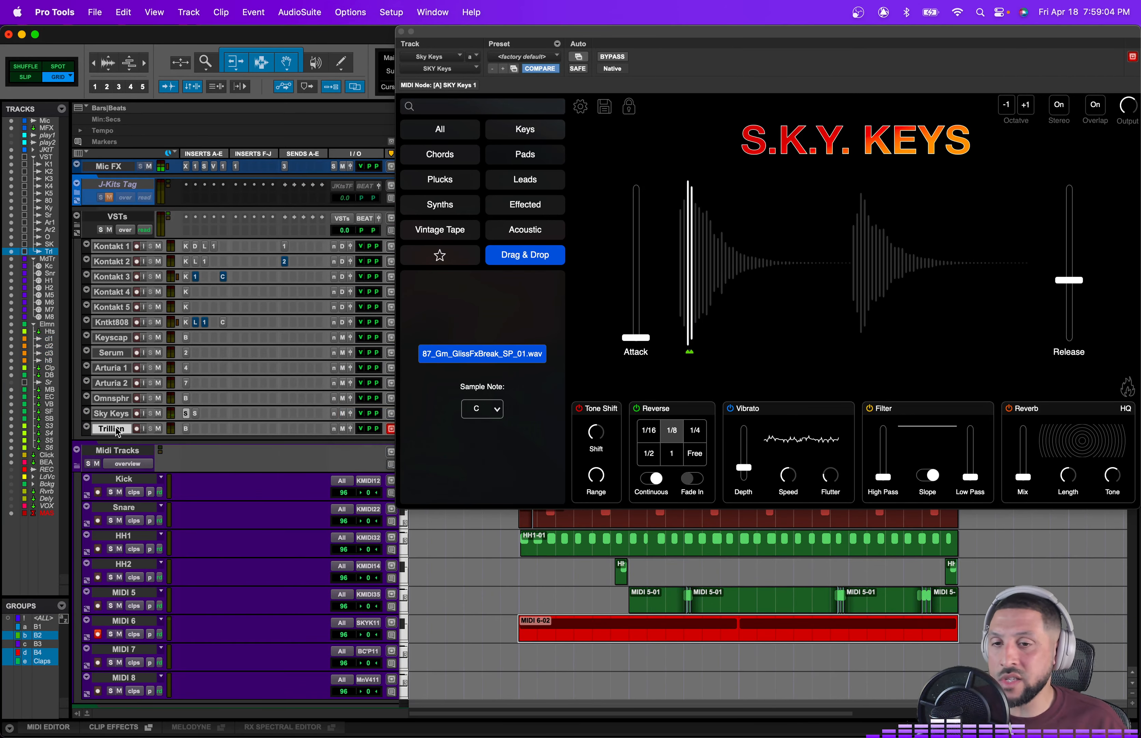
shift+click(123, 369)
click(345, 372)
mouse_move(374, 380)
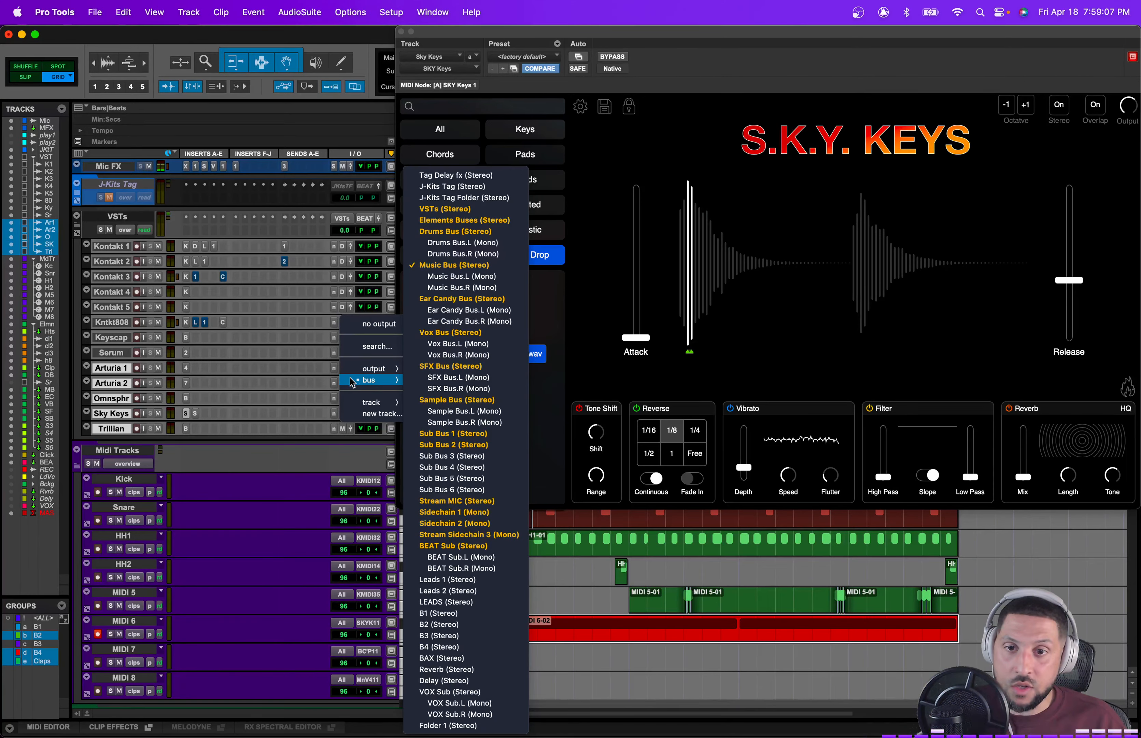
click(442, 267)
Step: Audition the beat with the Drums Bus muted and unmuted, and open the Music Bus Channel Strip
scroll(276, 492, down, 5)
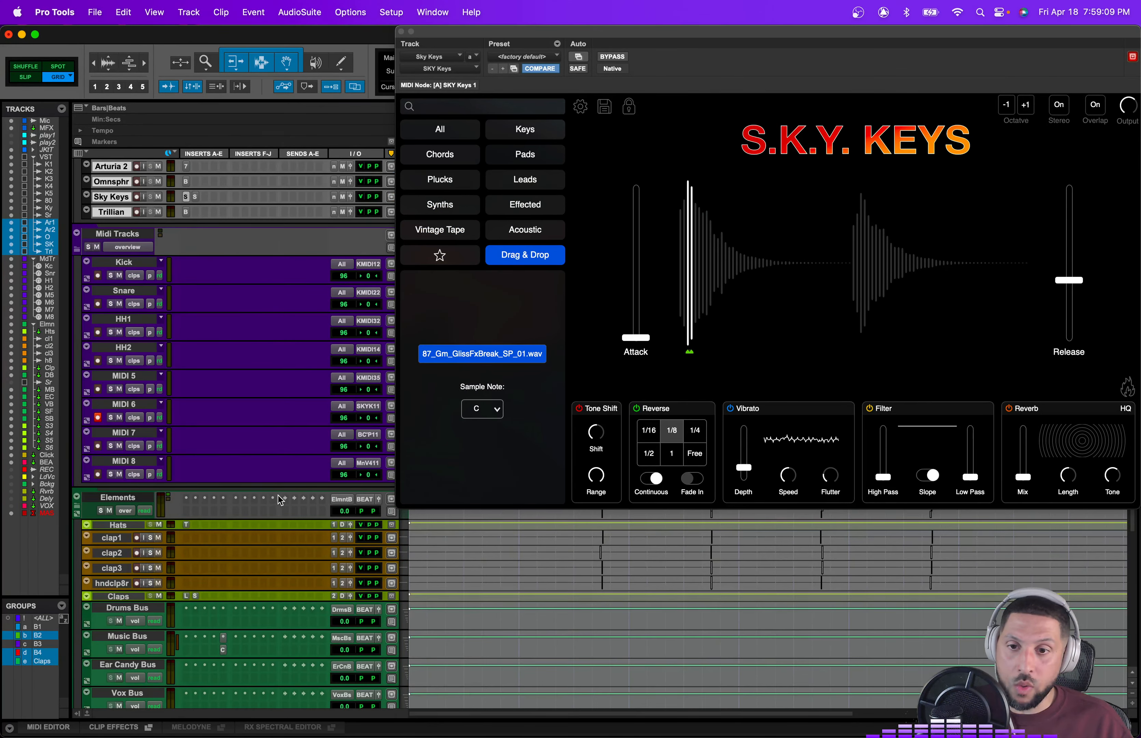
key(space)
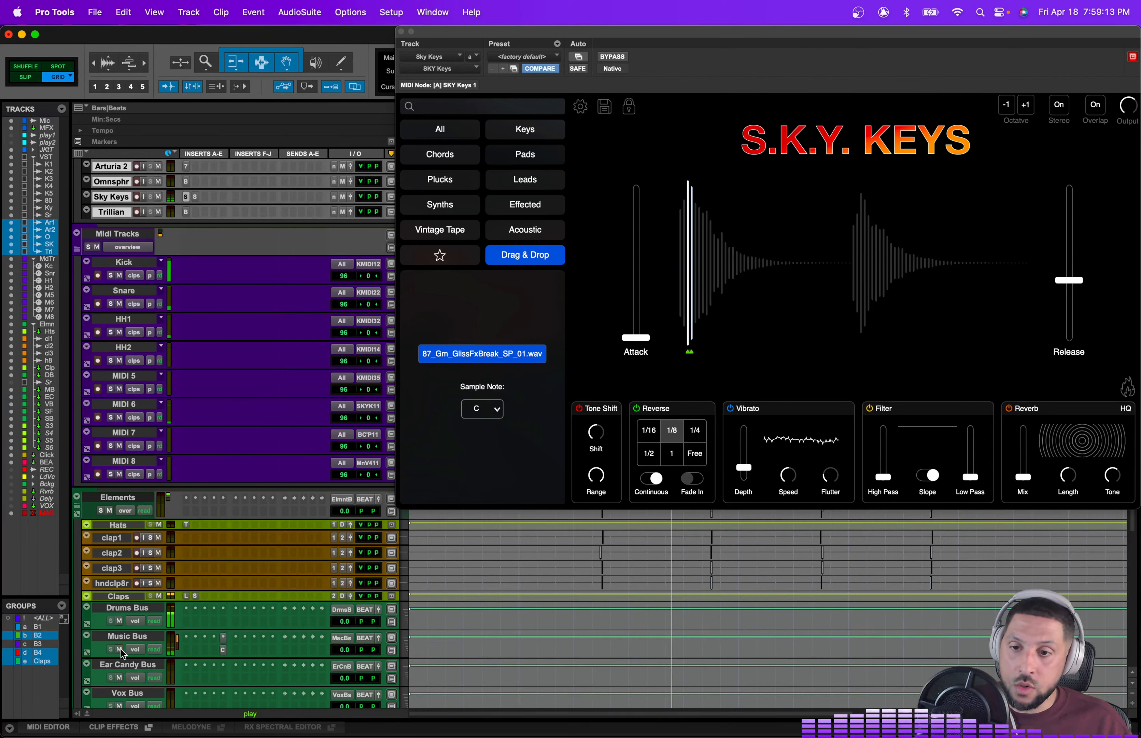
click(120, 622)
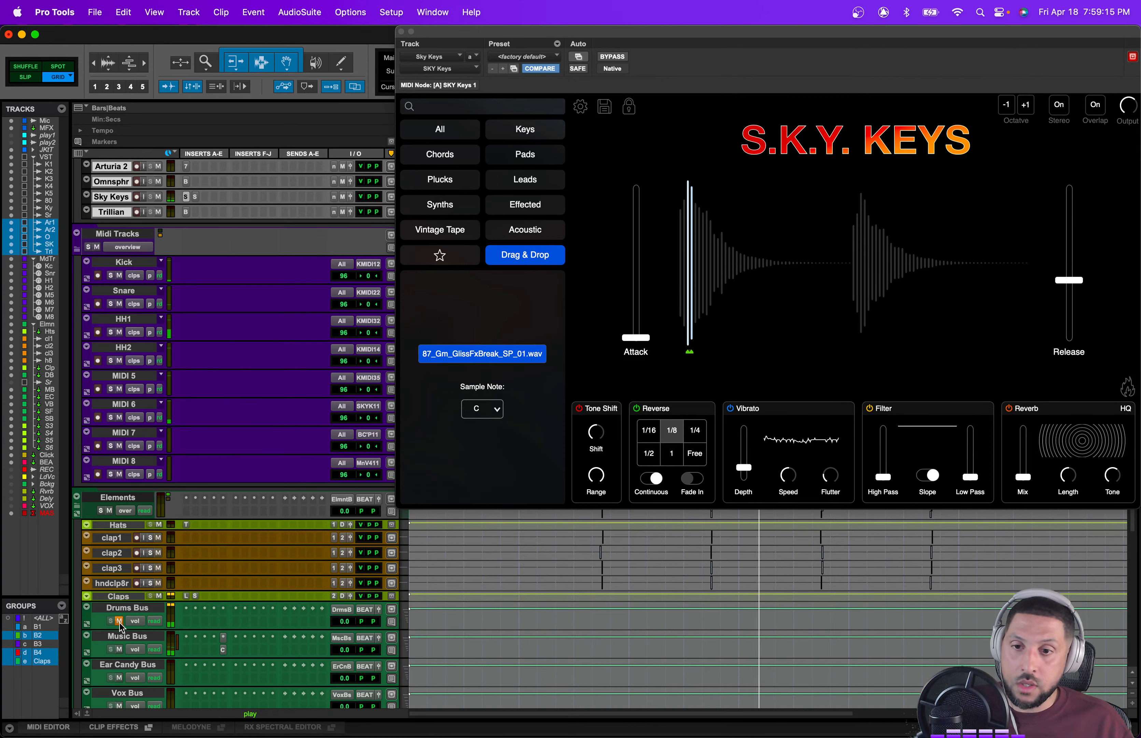
click(119, 622)
click(223, 650)
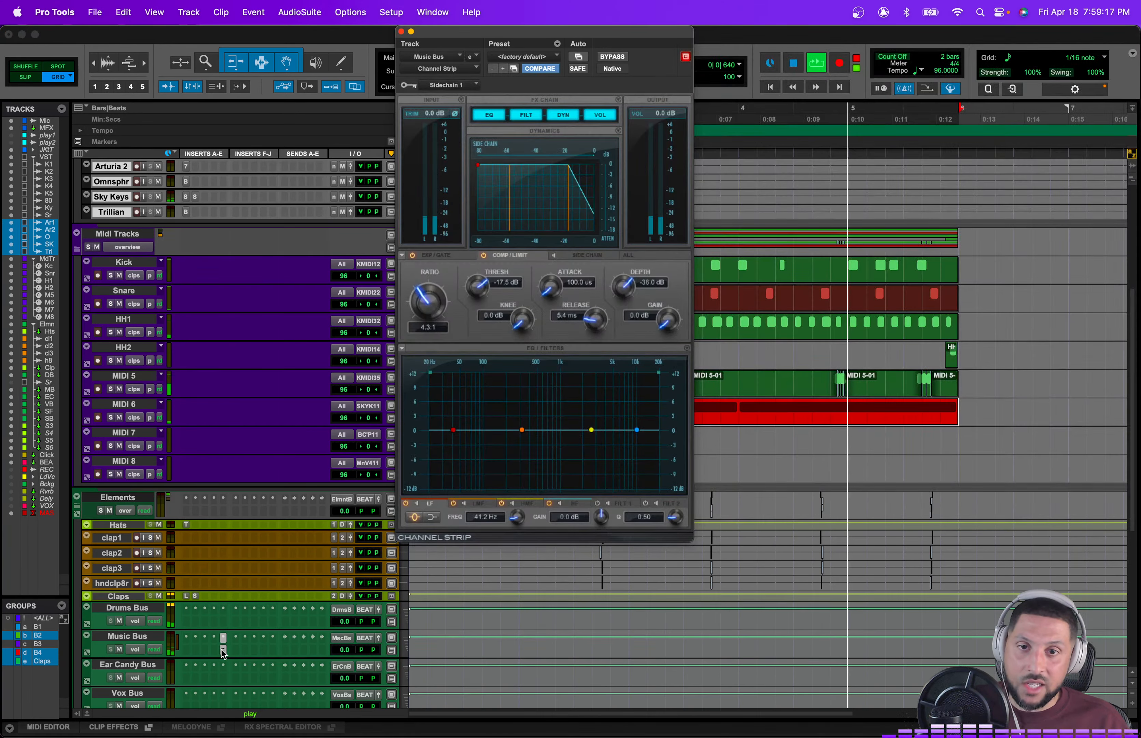
scroll(192, 265, up, 10)
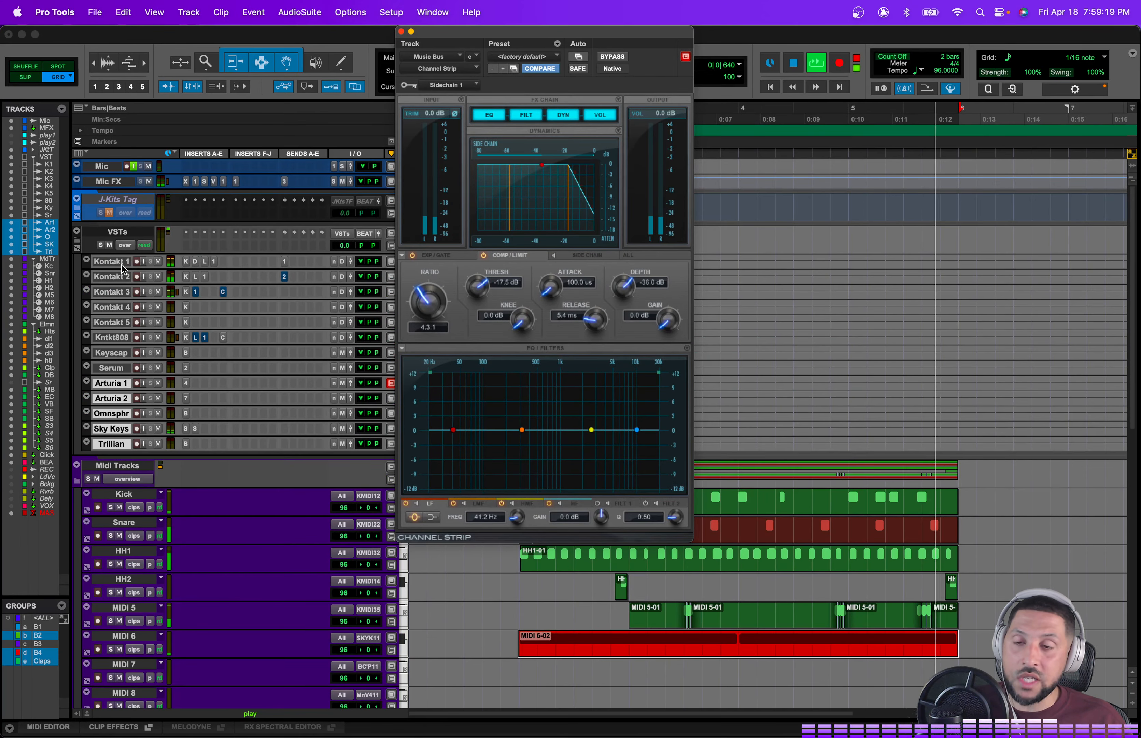
Step: Stop playback, select the loop range on the Drums Bus track and play it back
key(space)
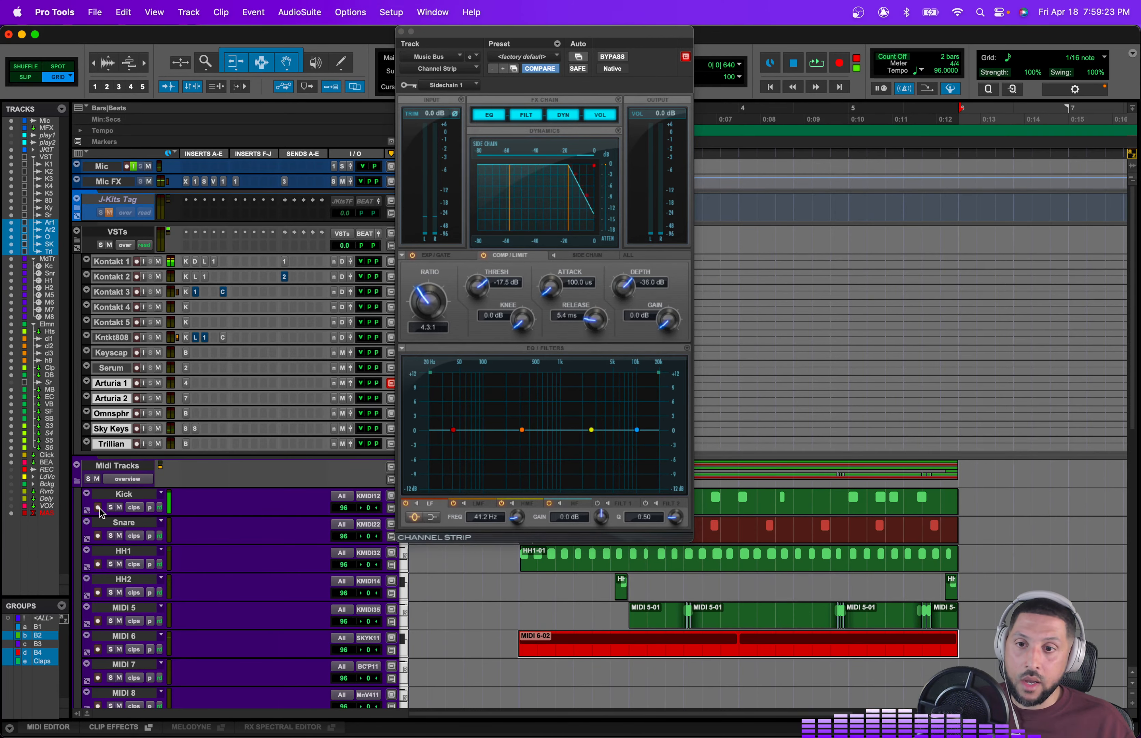
scroll(159, 527, down, 8)
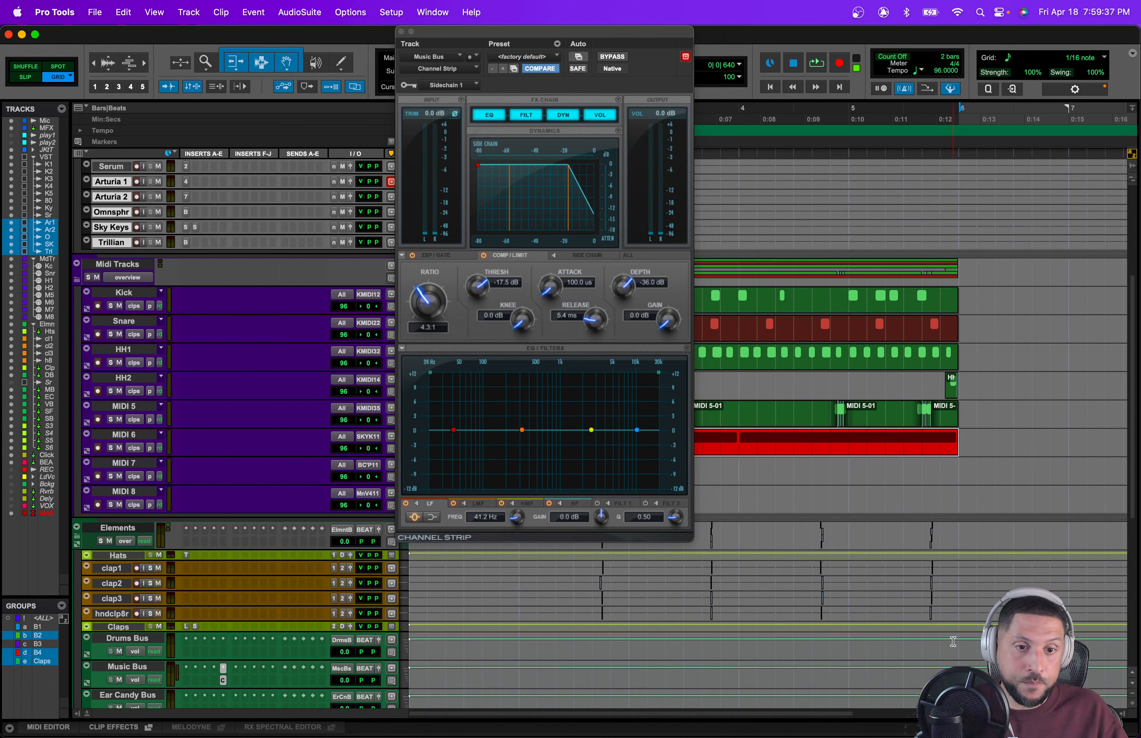
drag(953, 642, 522, 659)
key(space)
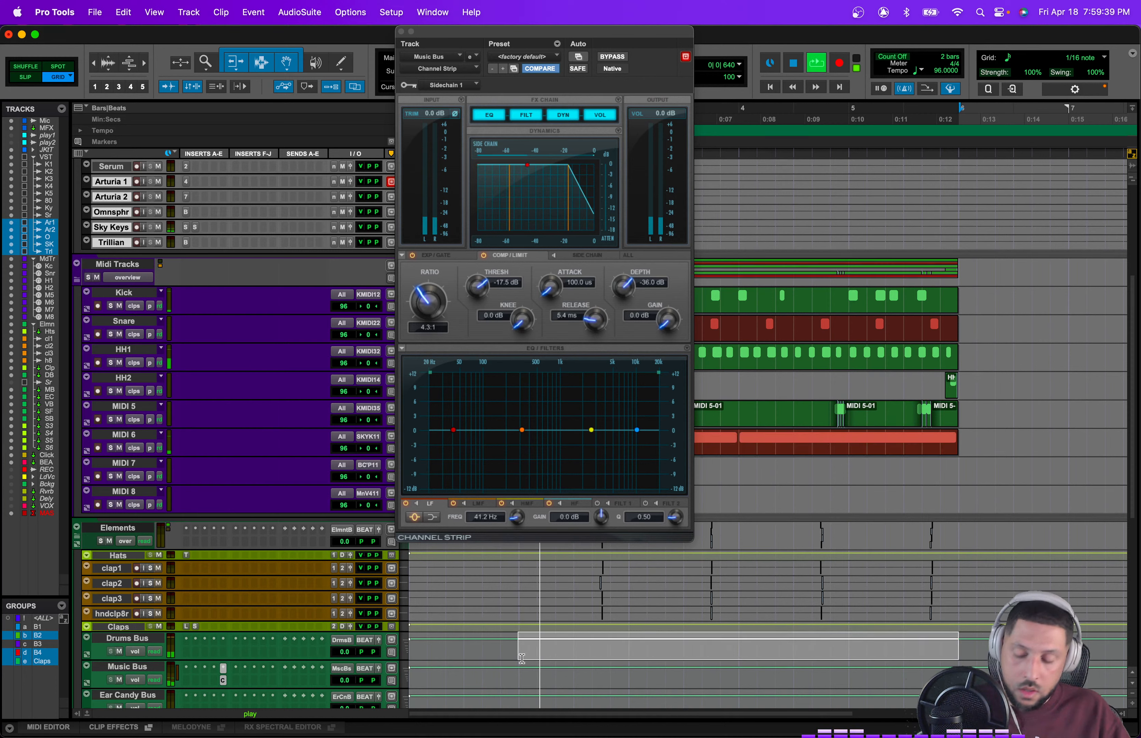
Step: Save the session and close the Music Bus Channel Strip window
key(super+s)
scroll(187, 204, down, 5)
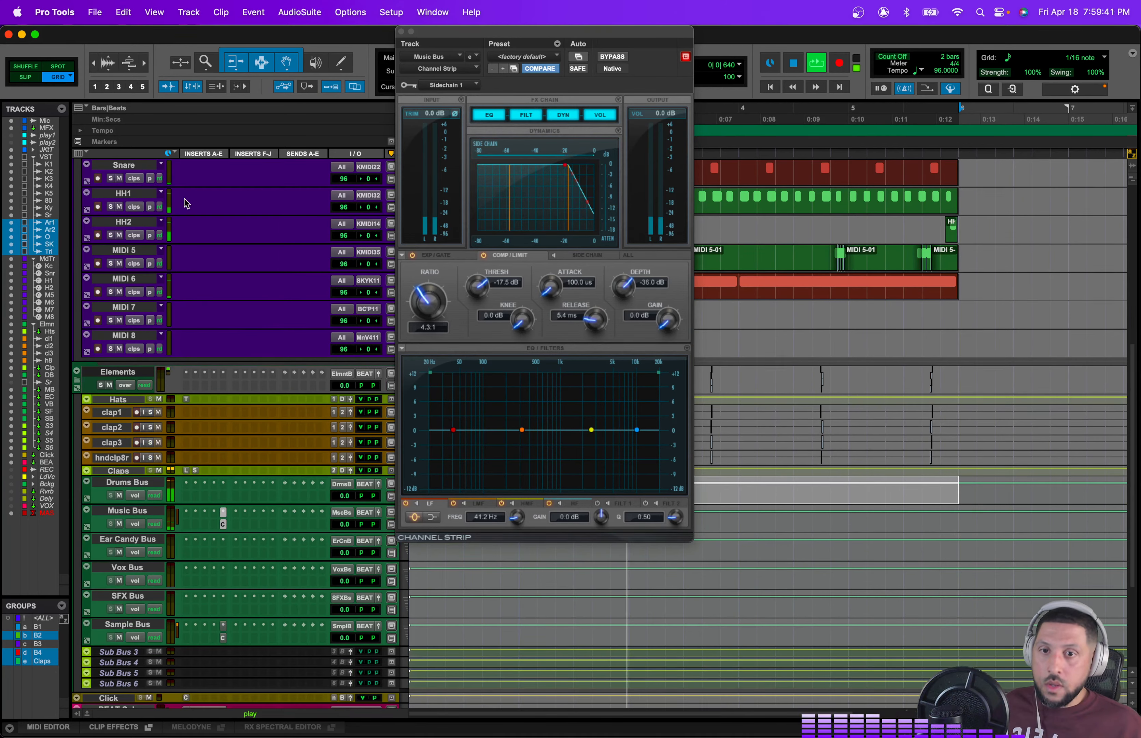
click(402, 32)
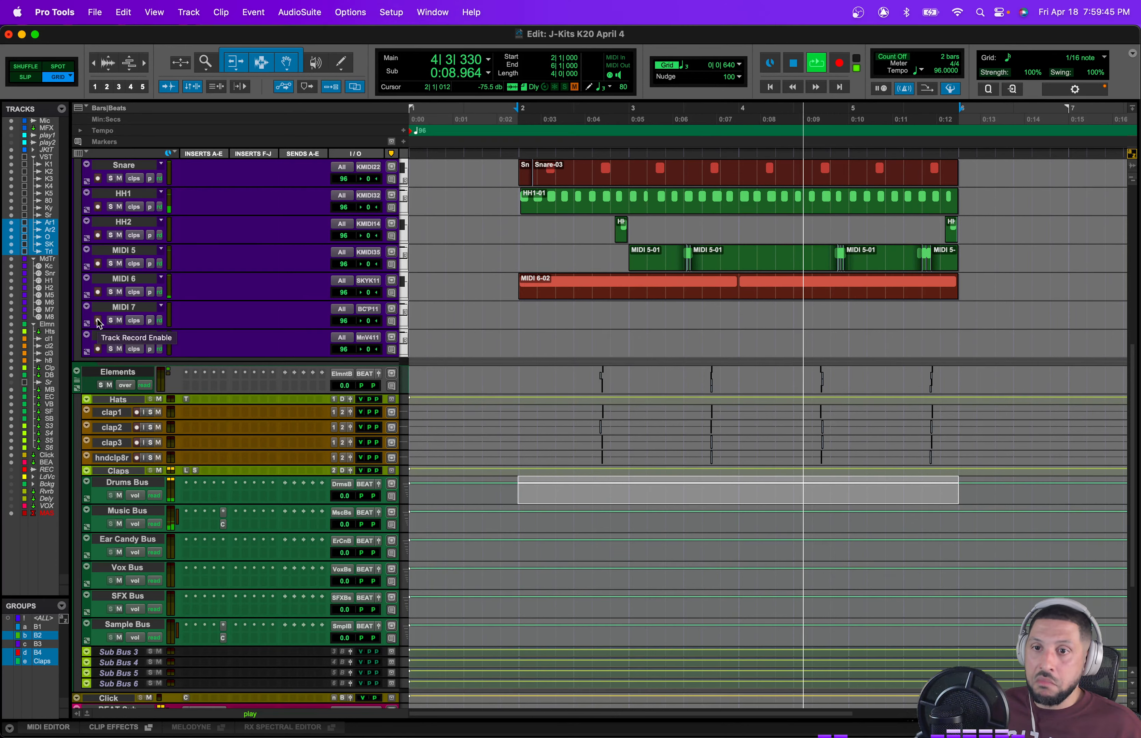
Step: Open the Sky Keys instrument and lower its Release slider slightly
scroll(240, 435, down, 4)
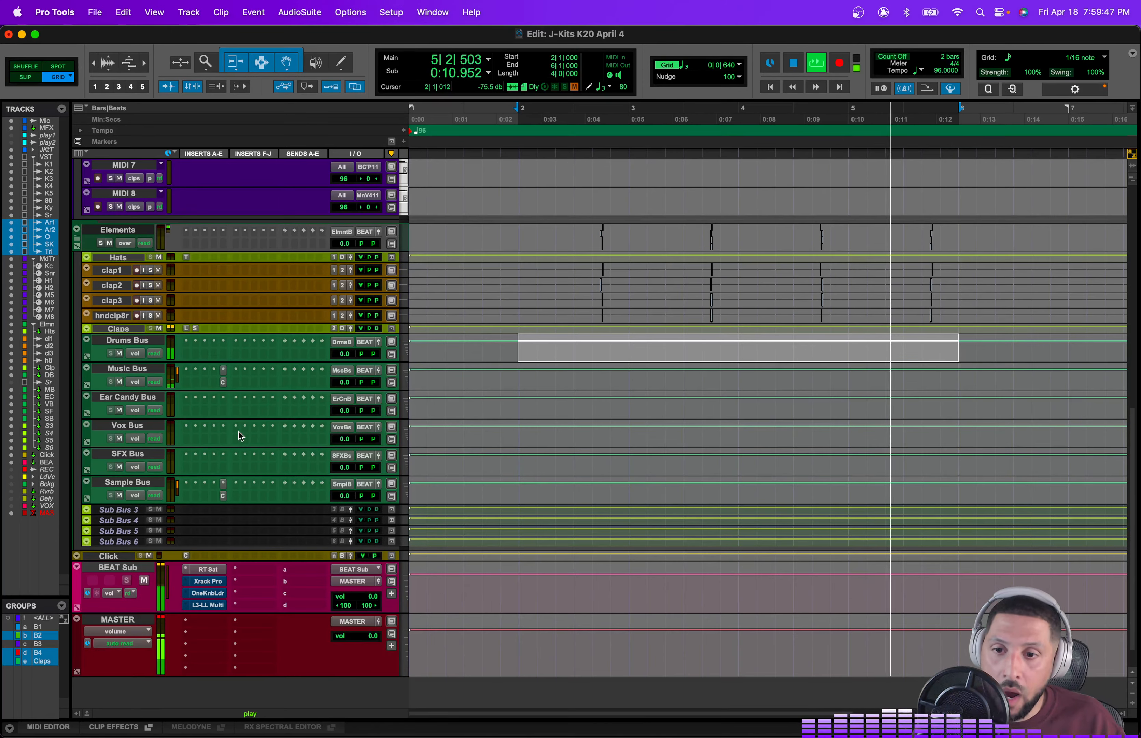
scroll(236, 468, up, 10)
click(186, 273)
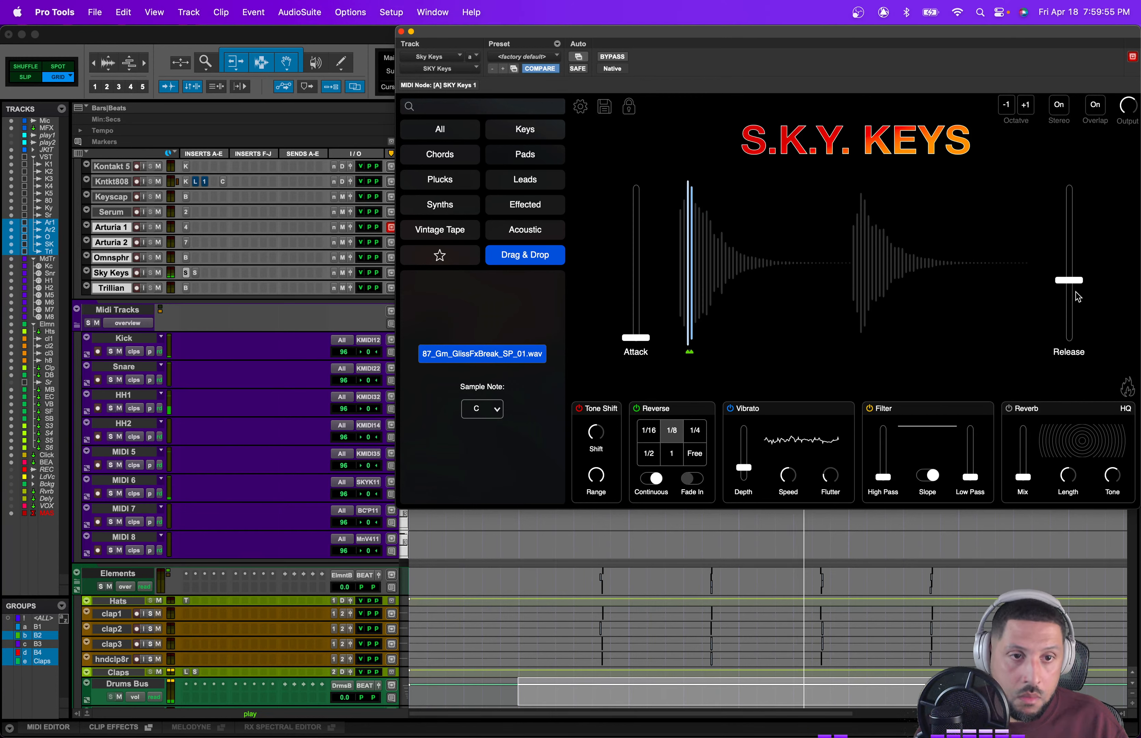
drag(1069, 281, 1074, 307)
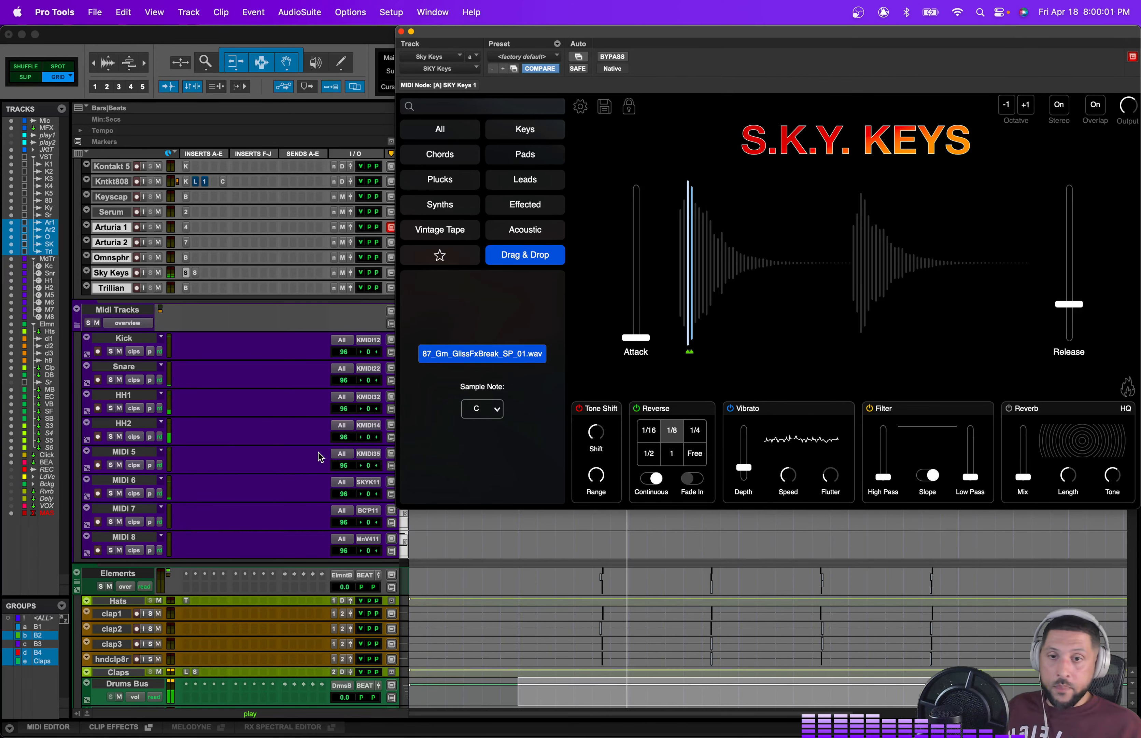
Step: Disable input monitoring on the Mic track and record-enable the MIDI 7 track
scroll(350, 454, up, 5)
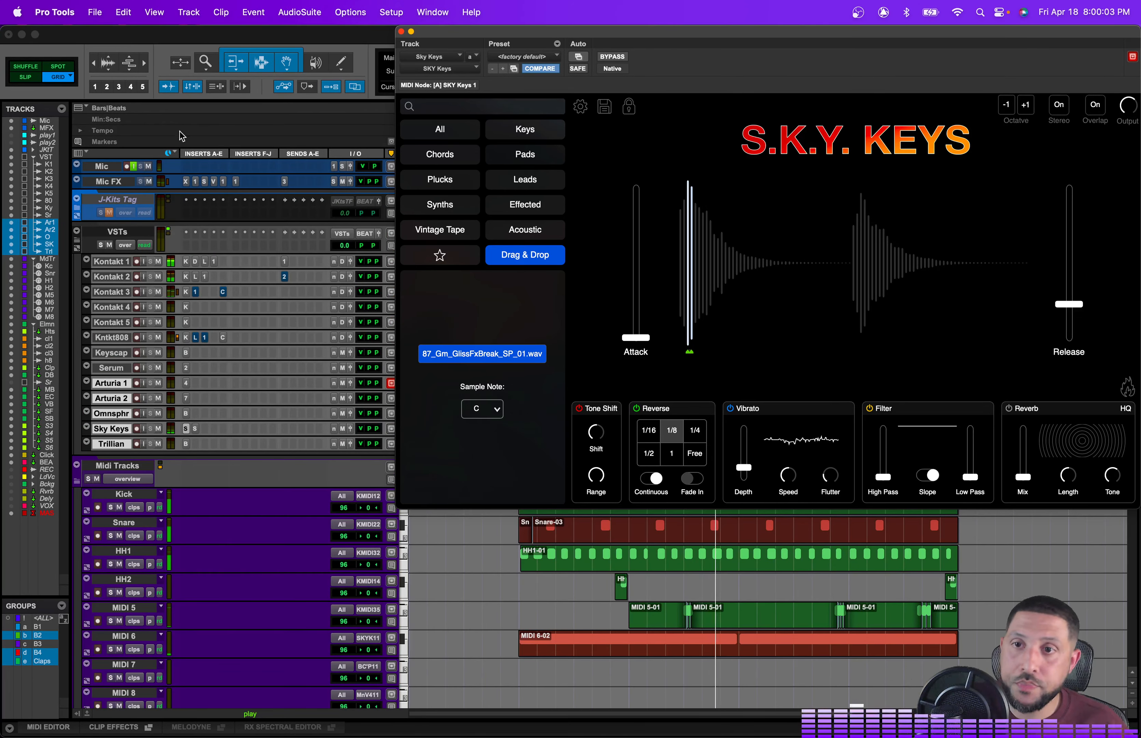
click(133, 167)
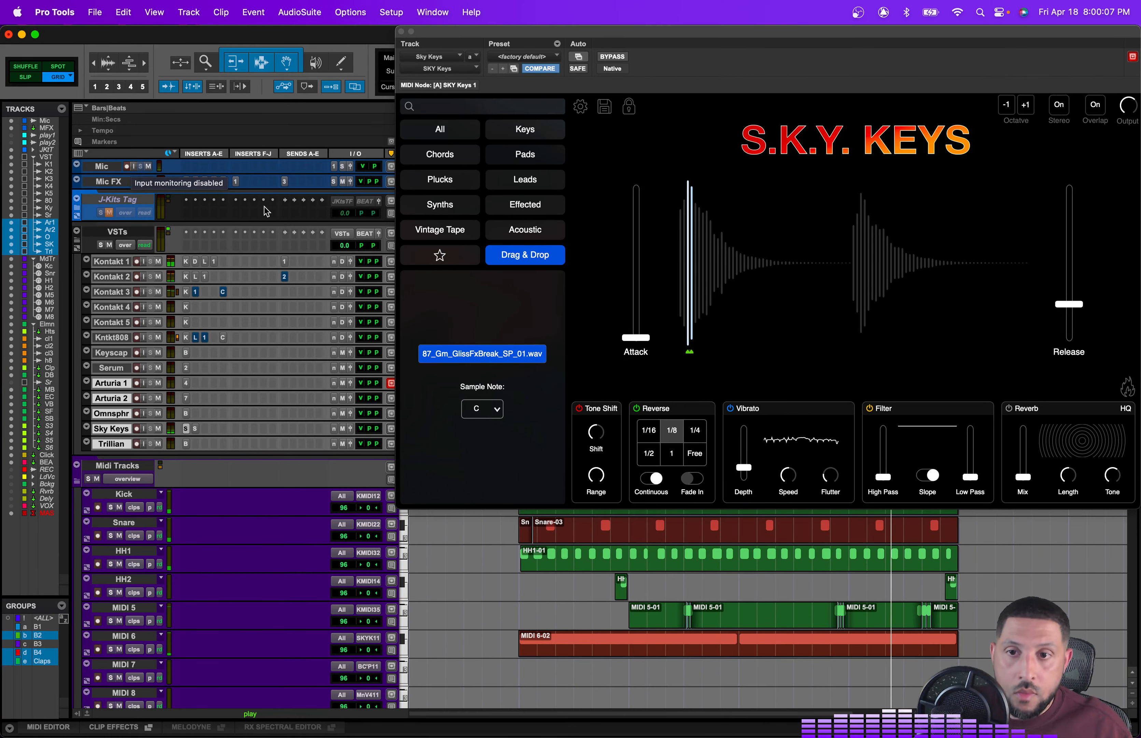
click(364, 428)
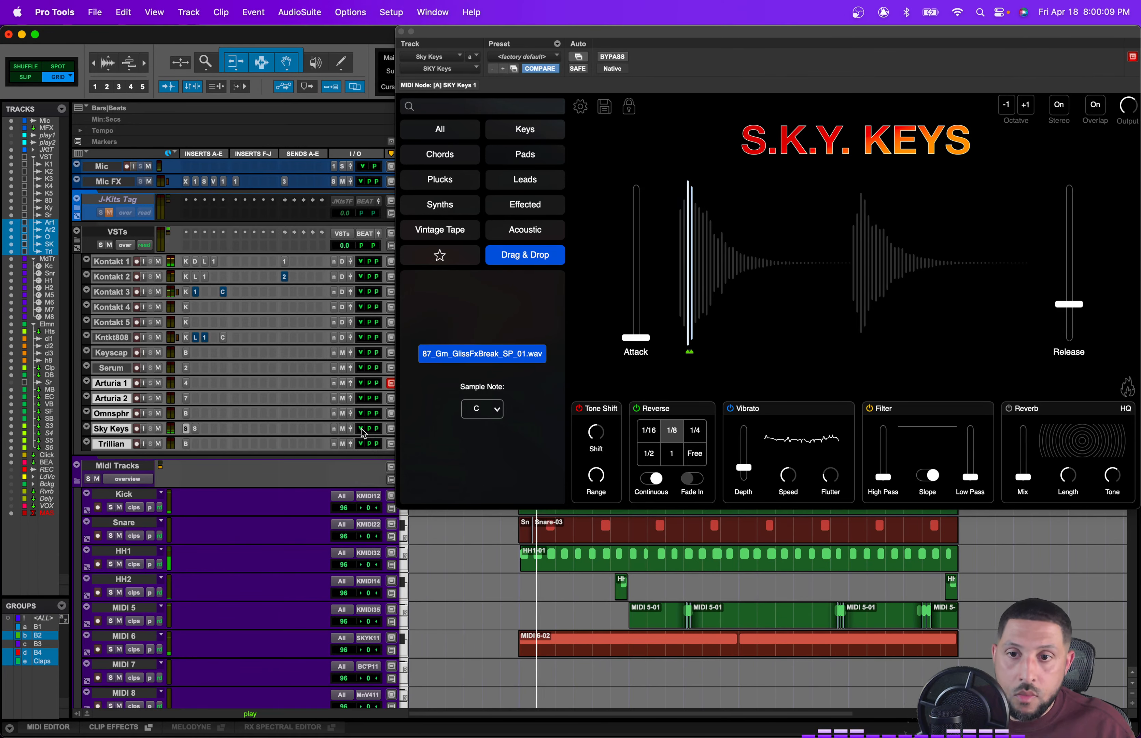
scroll(100, 516, down, 5)
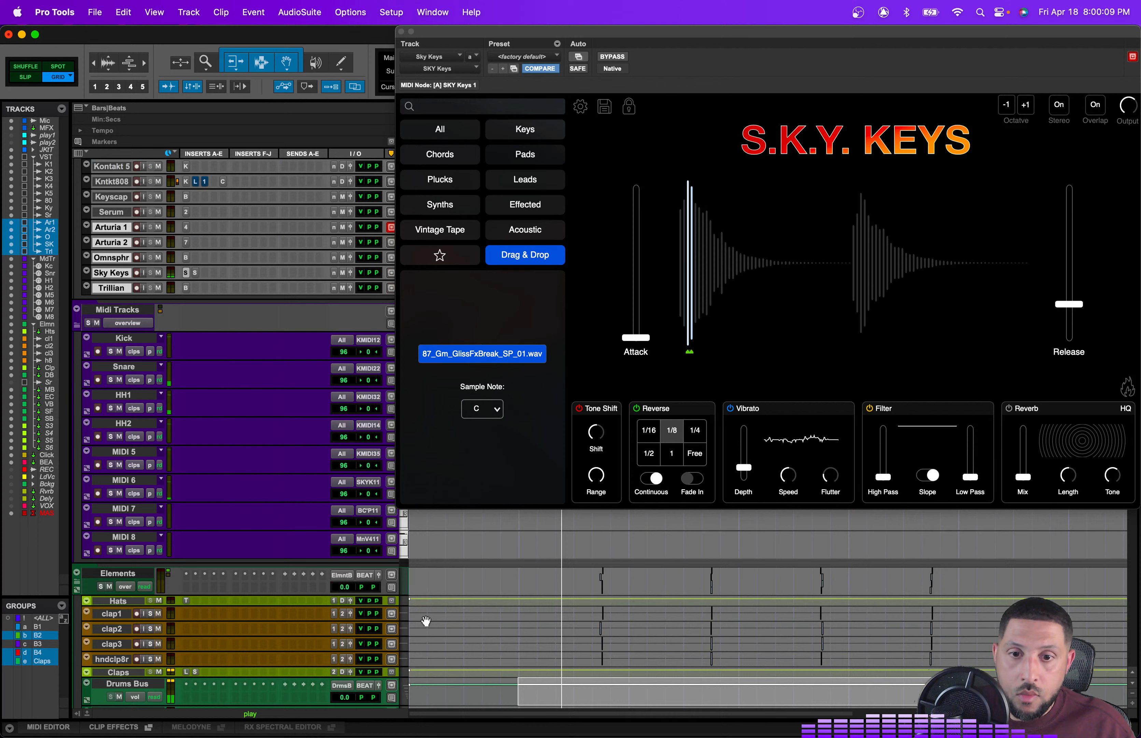
click(98, 522)
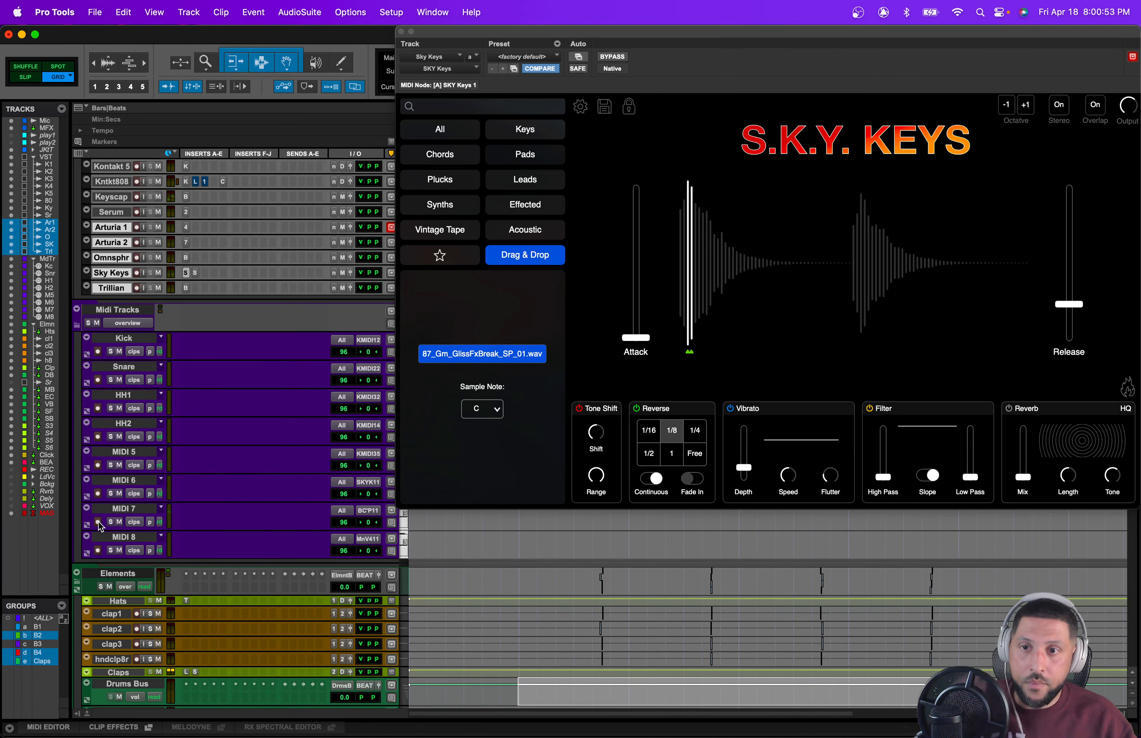
Step: Close the Sky Keys plugin window
scroll(232, 617, up, 5)
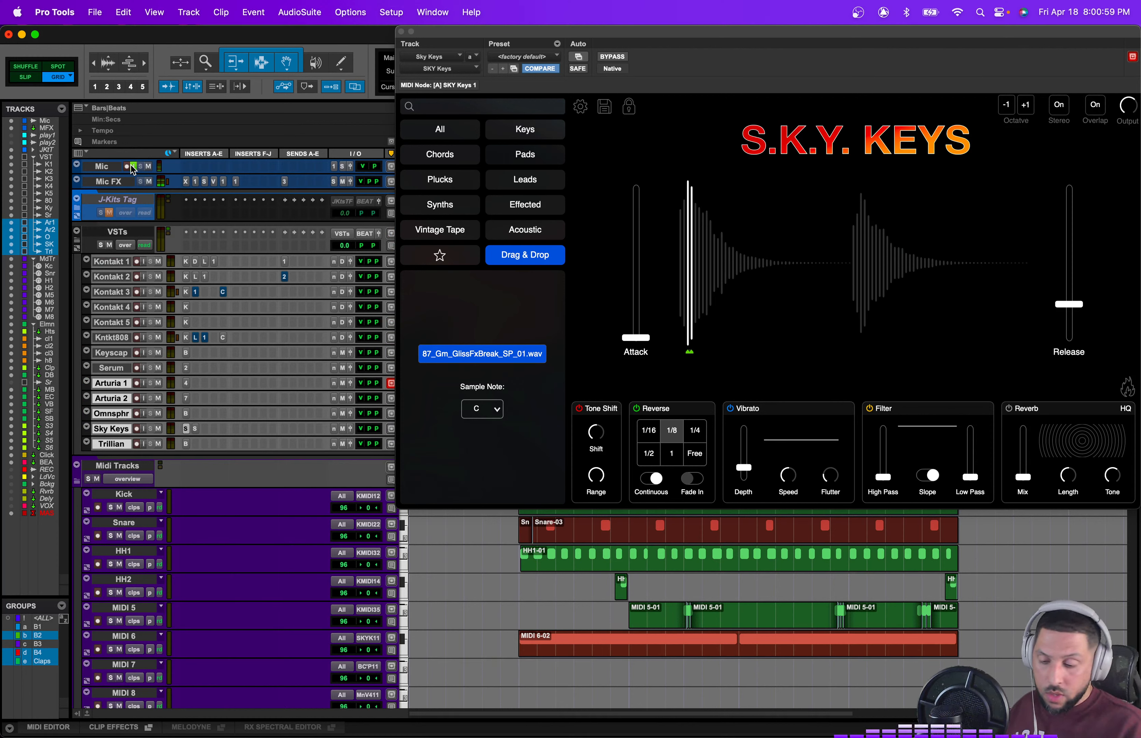
scroll(133, 169, down, 3)
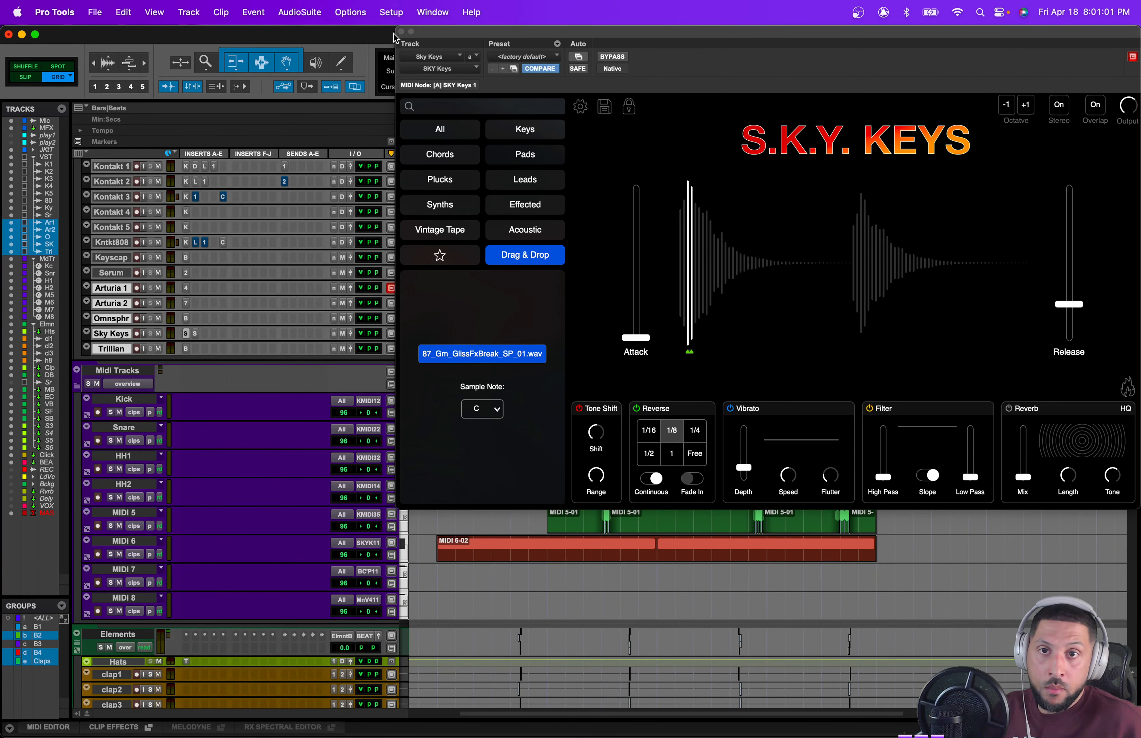
click(401, 32)
Step: Select the loop across the MIDI tracks, duplicate it five times, and return to the session start
drag(873, 582, 953, 396)
key(super+bracketleft)
key(super+bracketleft)
key(super+bracketleft)
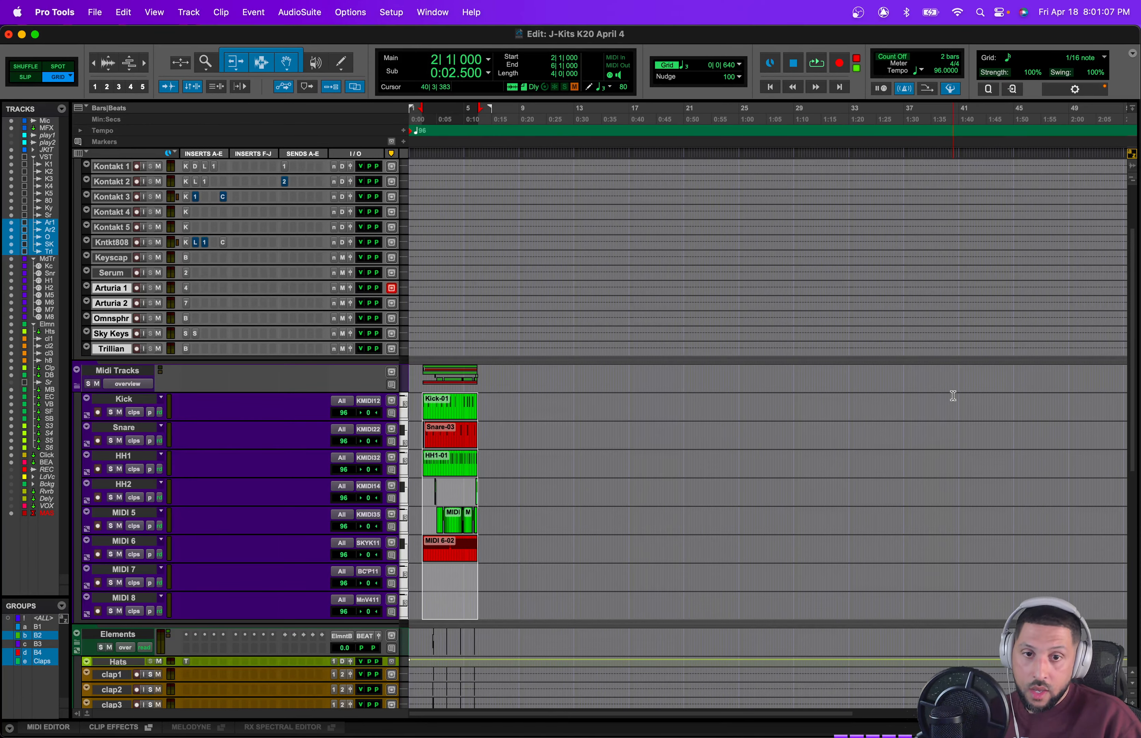
key(super+d)
key(super+d)
key(super+d)
key(super+d)
key(super+d)
key(super+d)
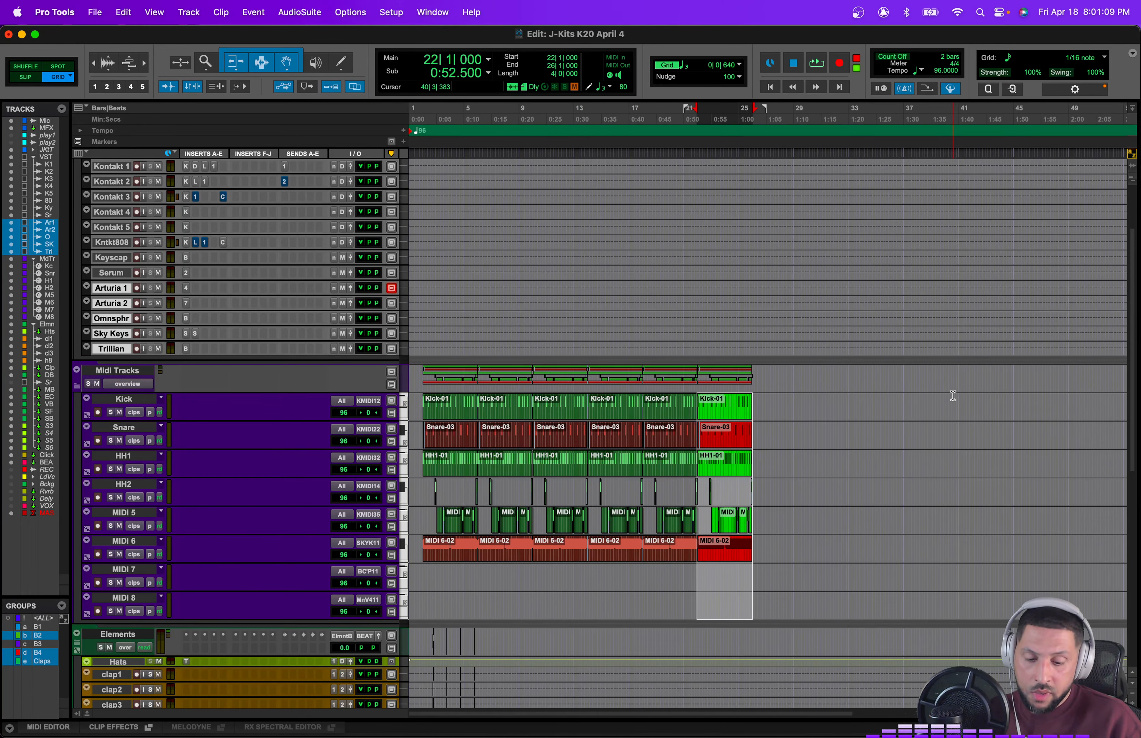
key(Return)
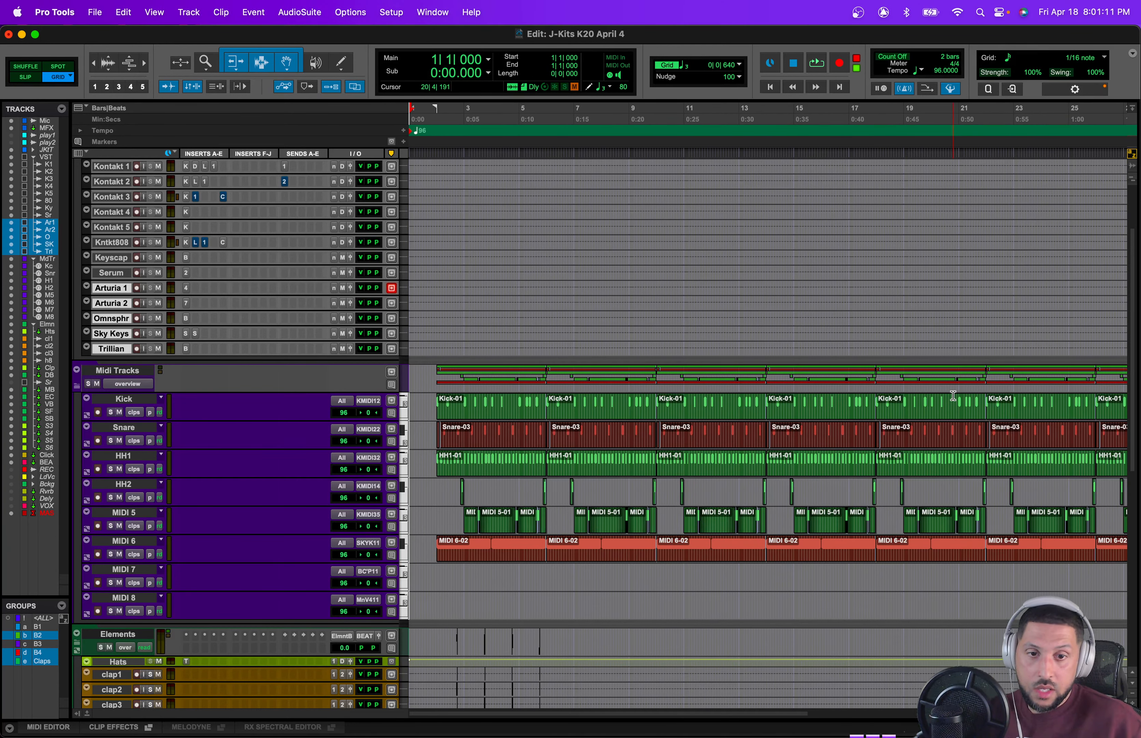
Step: Add four new MIDI tracks below MIDI 8 and save the session
scroll(499, 541, down, 2)
click(134, 573)
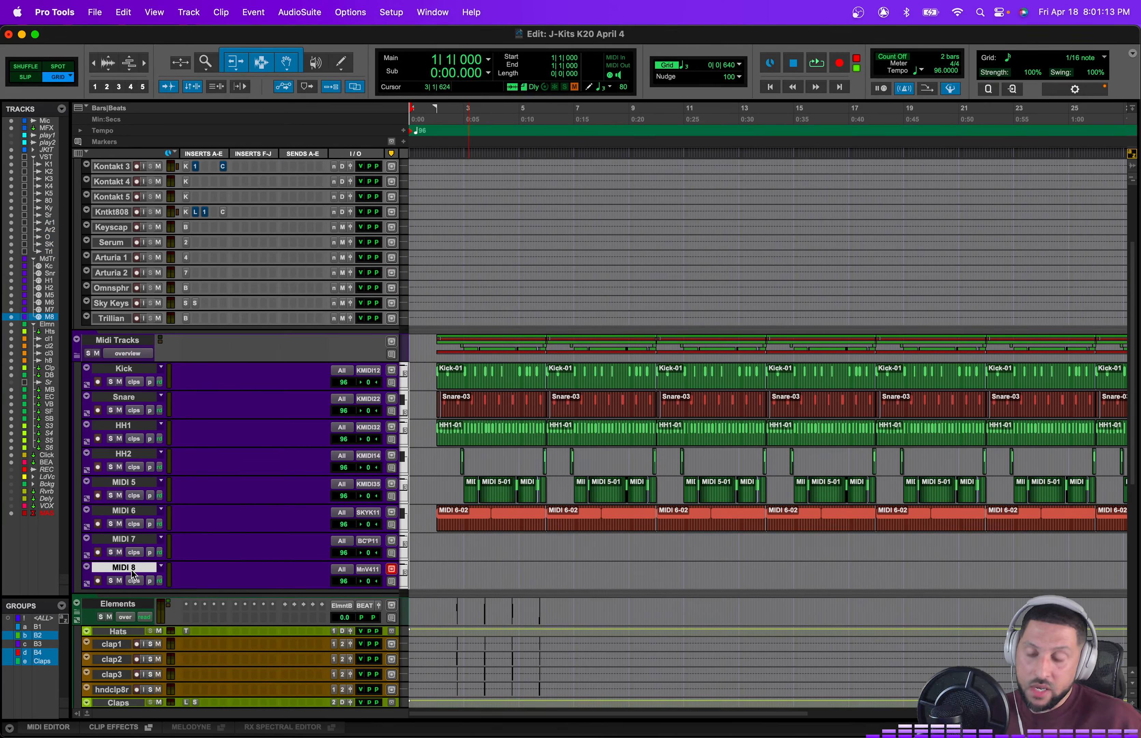
key(super+shift+n)
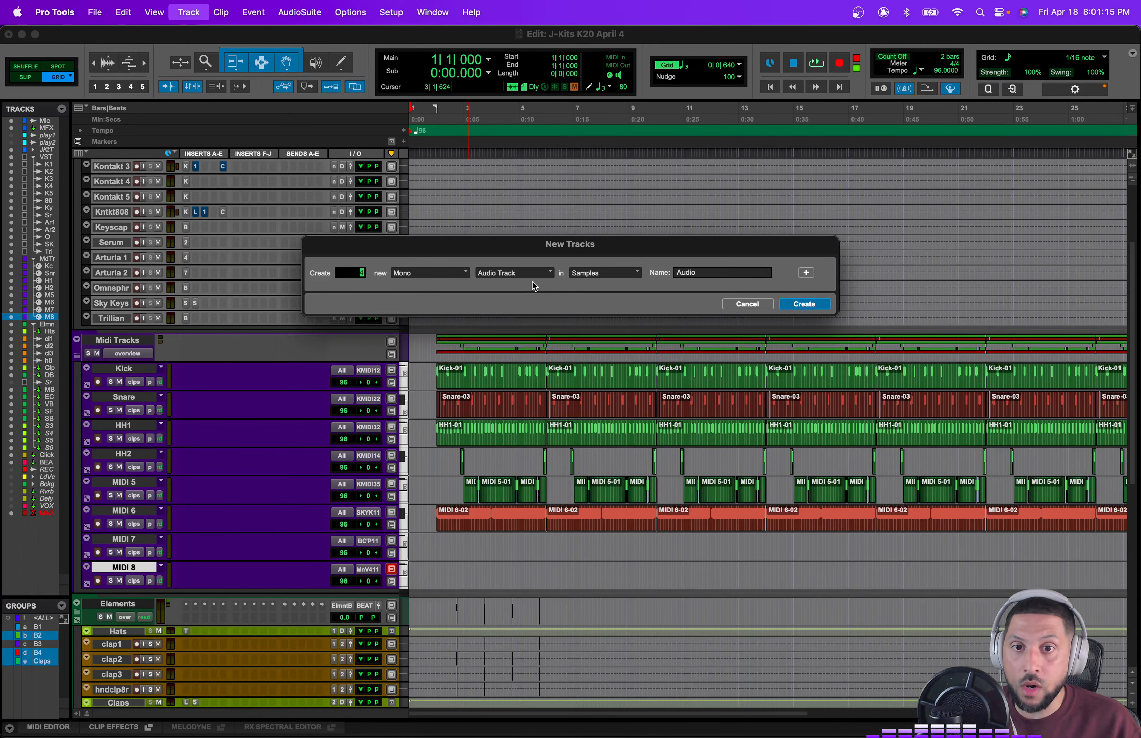
click(519, 273)
click(513, 311)
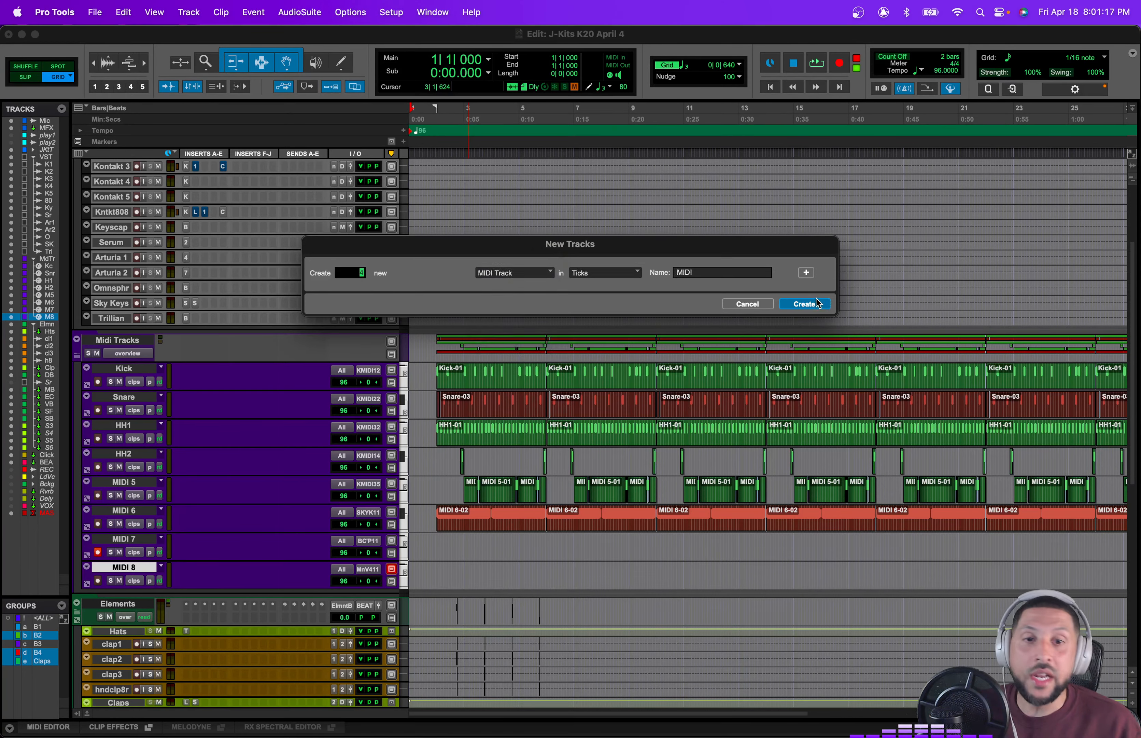
click(811, 307)
key(super+s)
Step: Record keys takes on the MIDI 7 track from the session start, stopping after each pass
key(t)
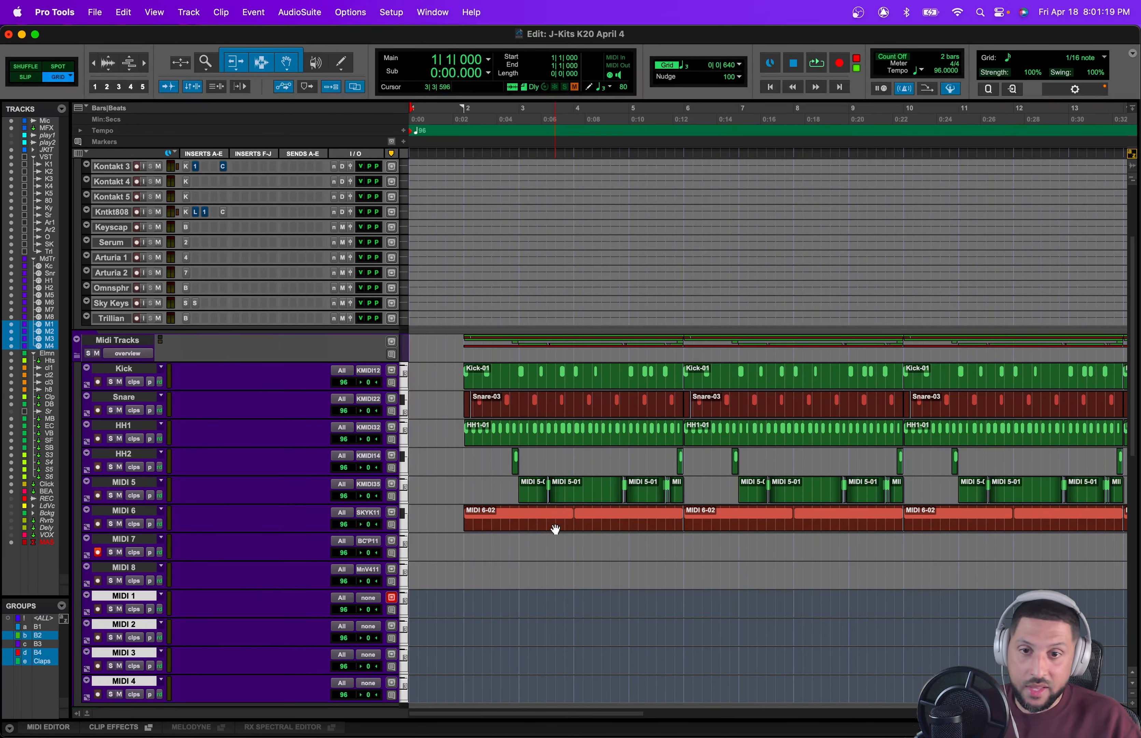
scroll(554, 529, down, 6)
click(149, 454)
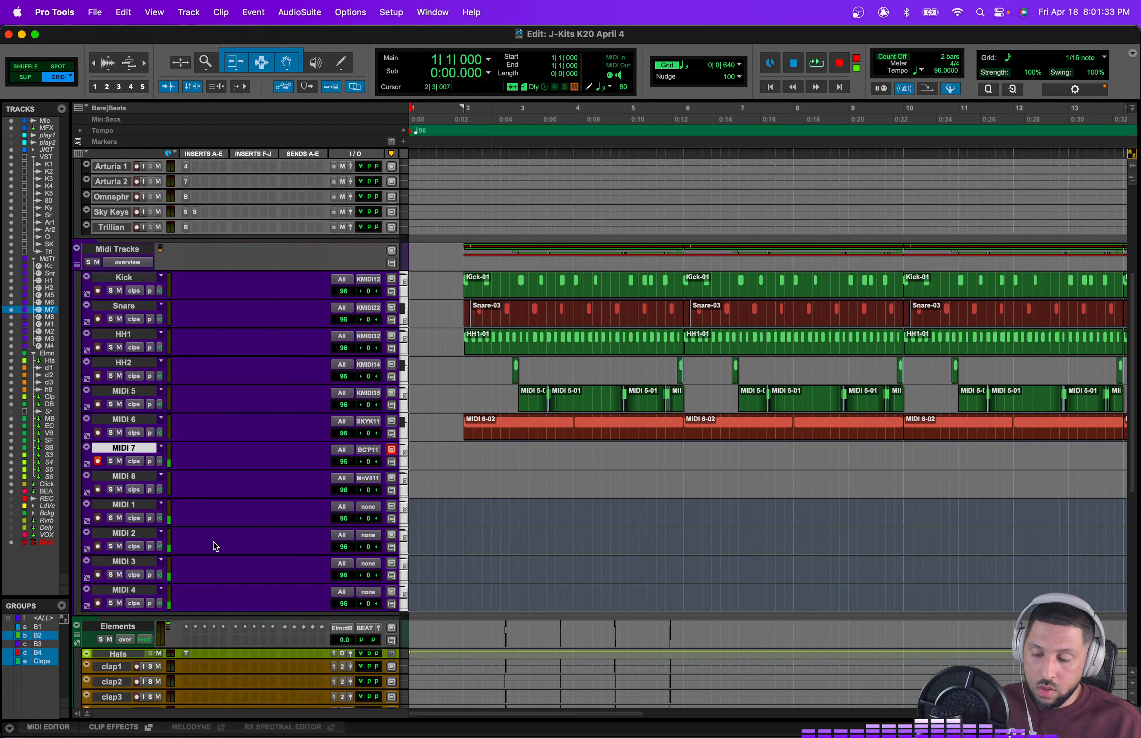
key(super+space)
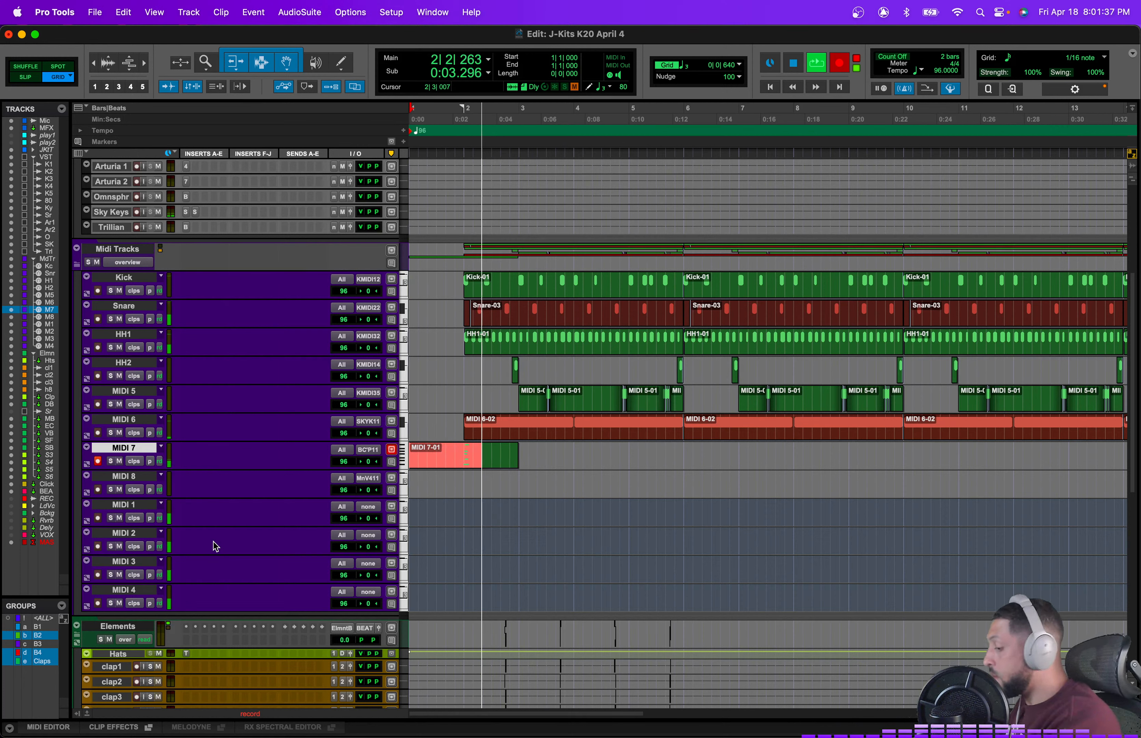
key(space)
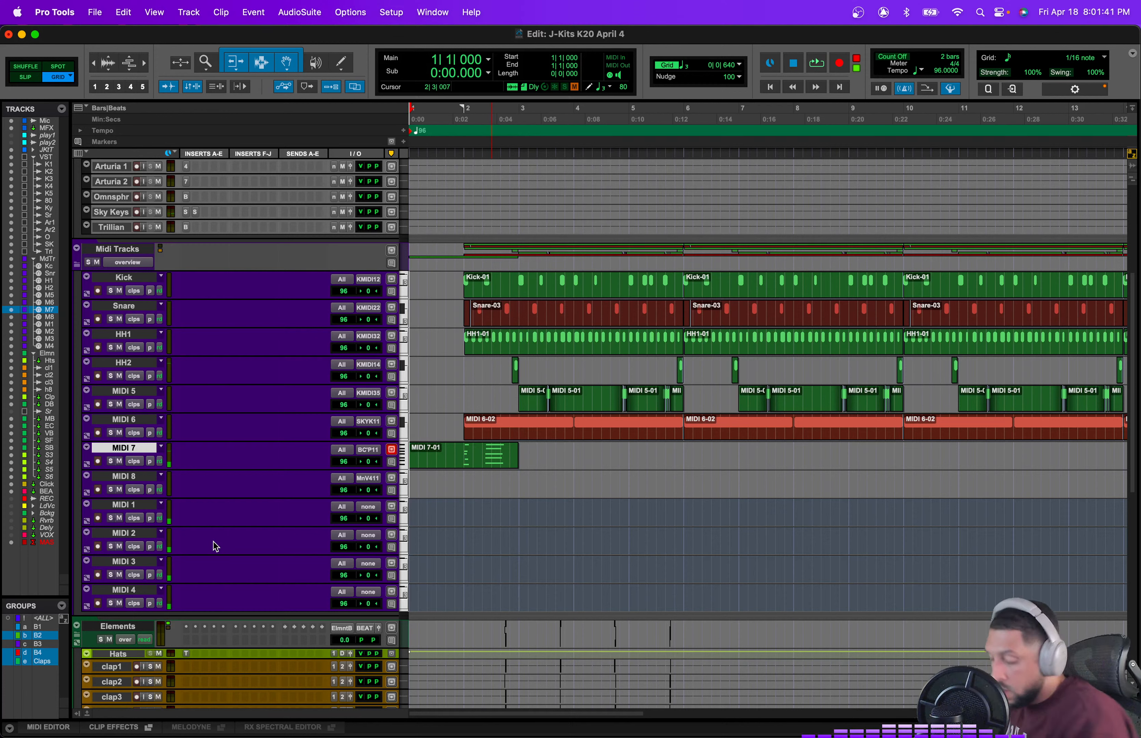
key(F12)
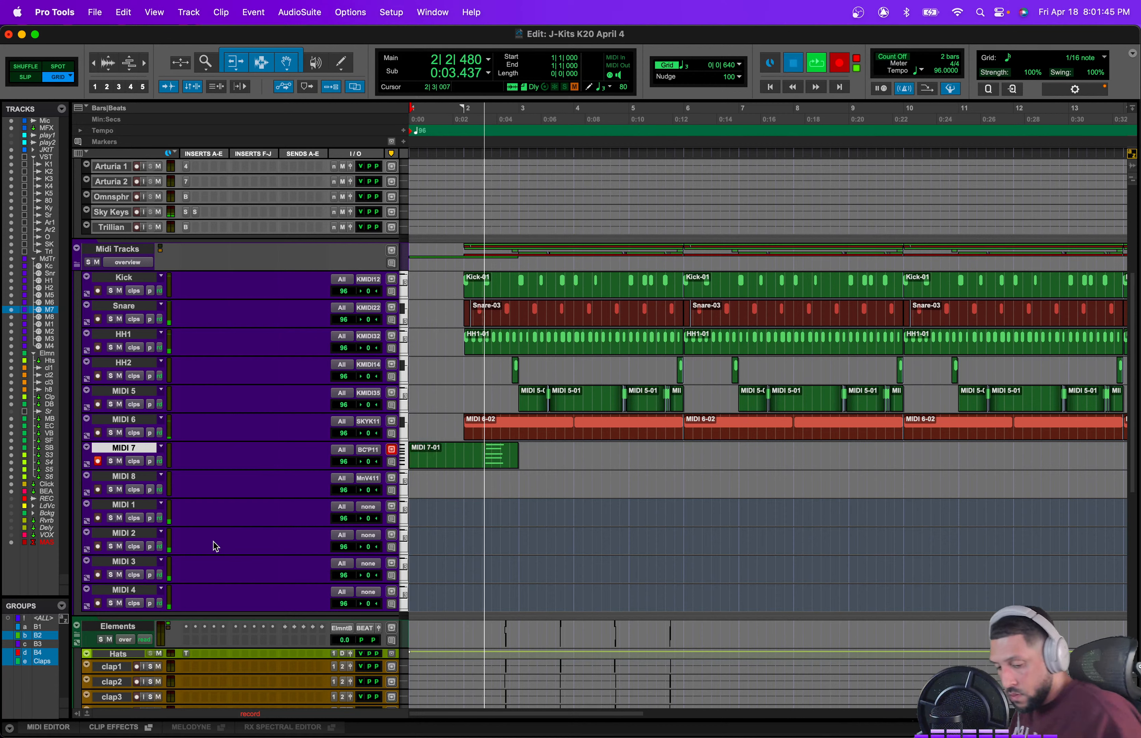
key(space)
key(F12)
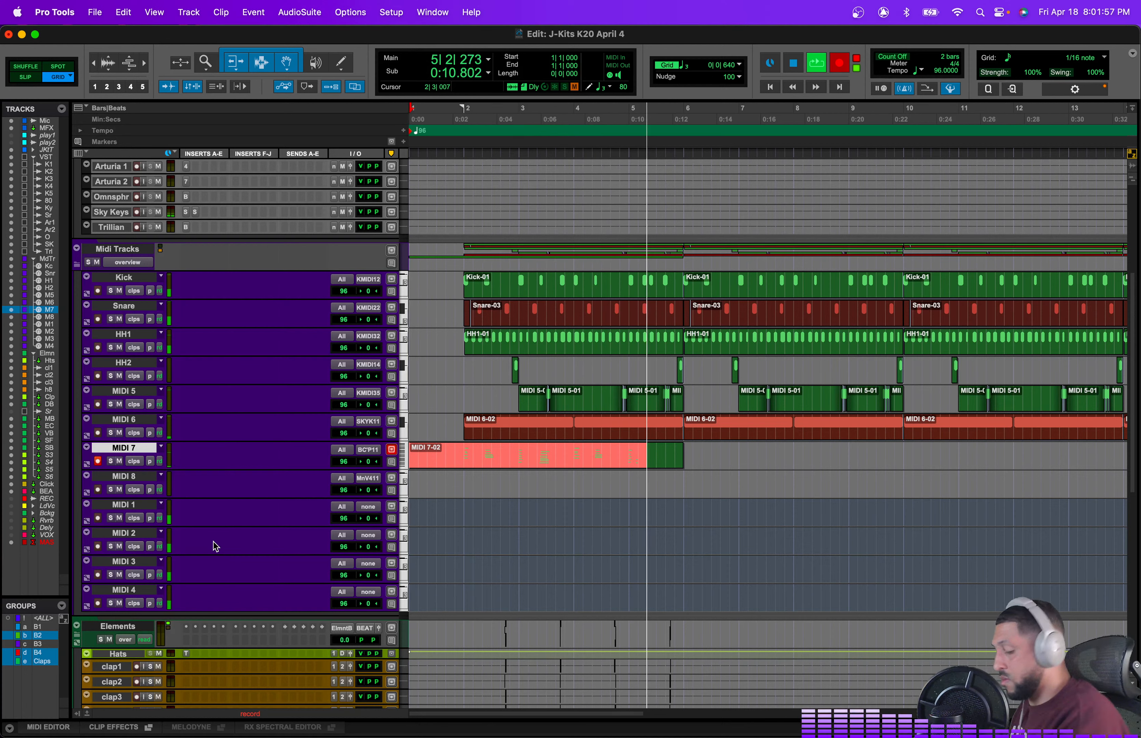
key(space)
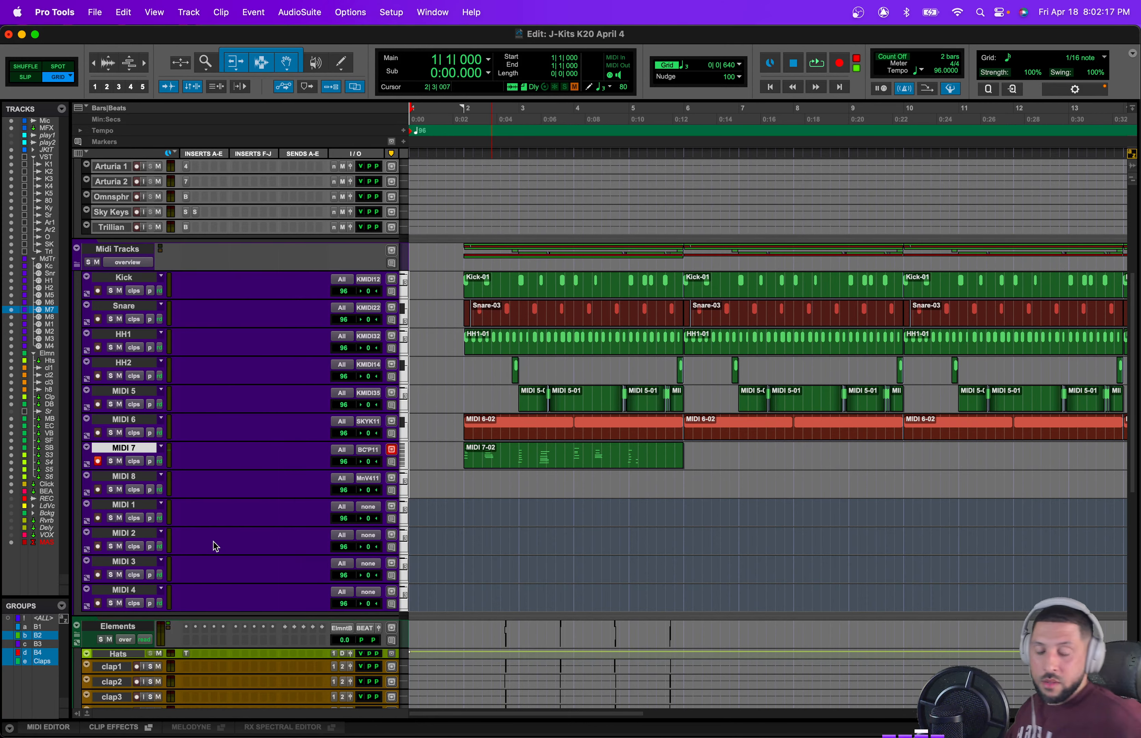
Step: Re-record the MIDI 7 keys part from the session start over several passes until an eight-bar take is captured
scroll(376, 322, up, 5)
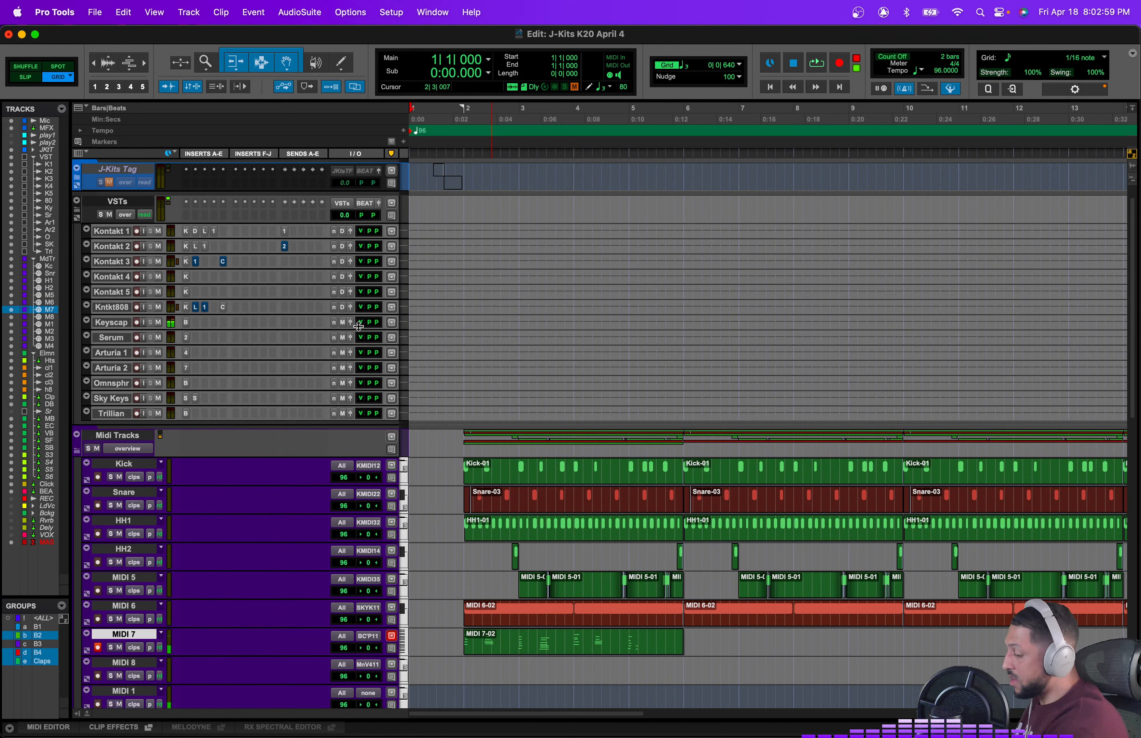
key(space)
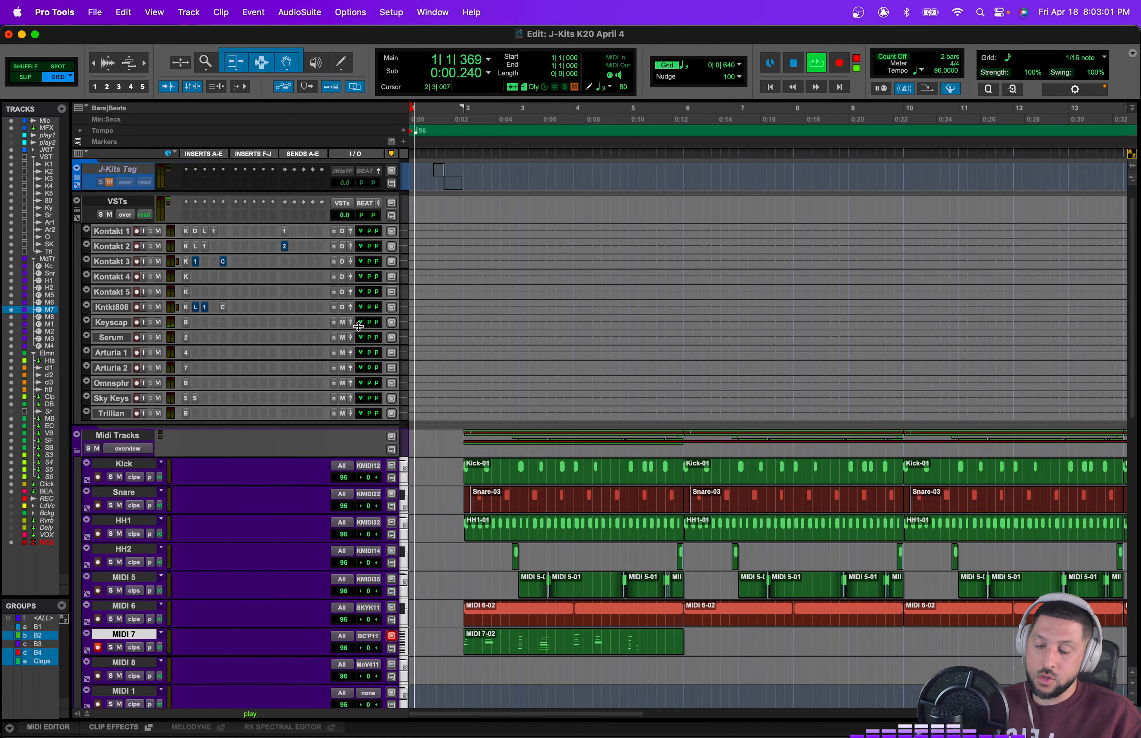
key(space)
key(super+space)
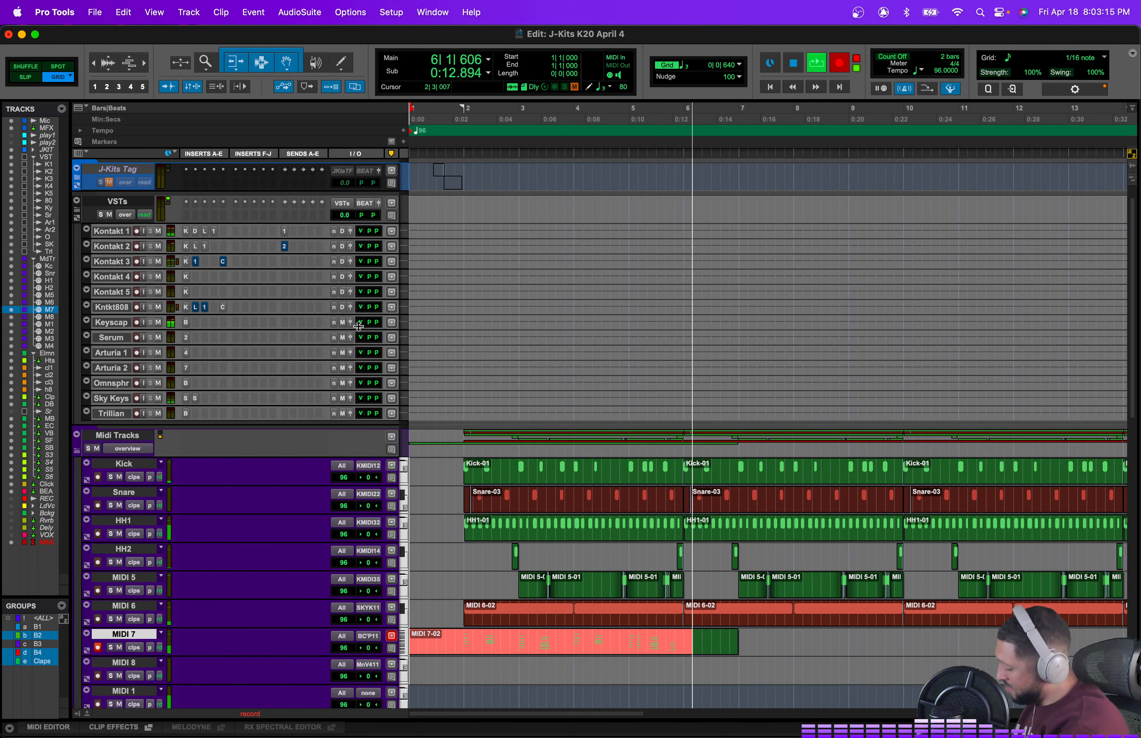
key(space)
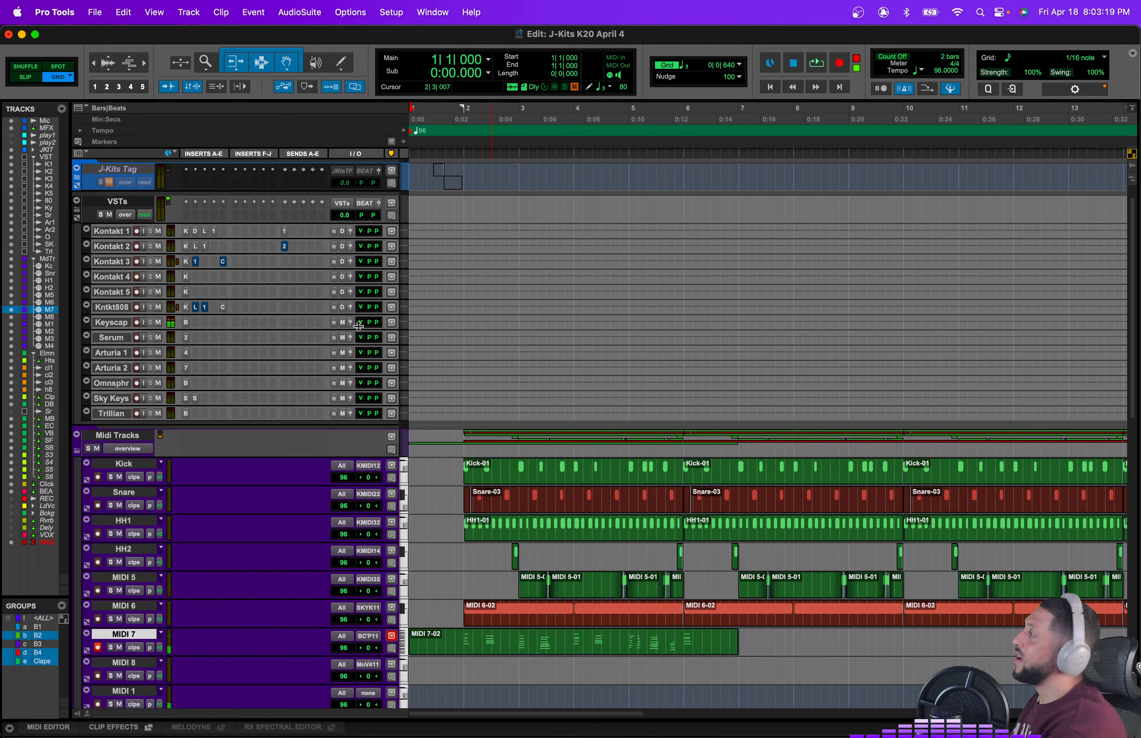
key(super+space)
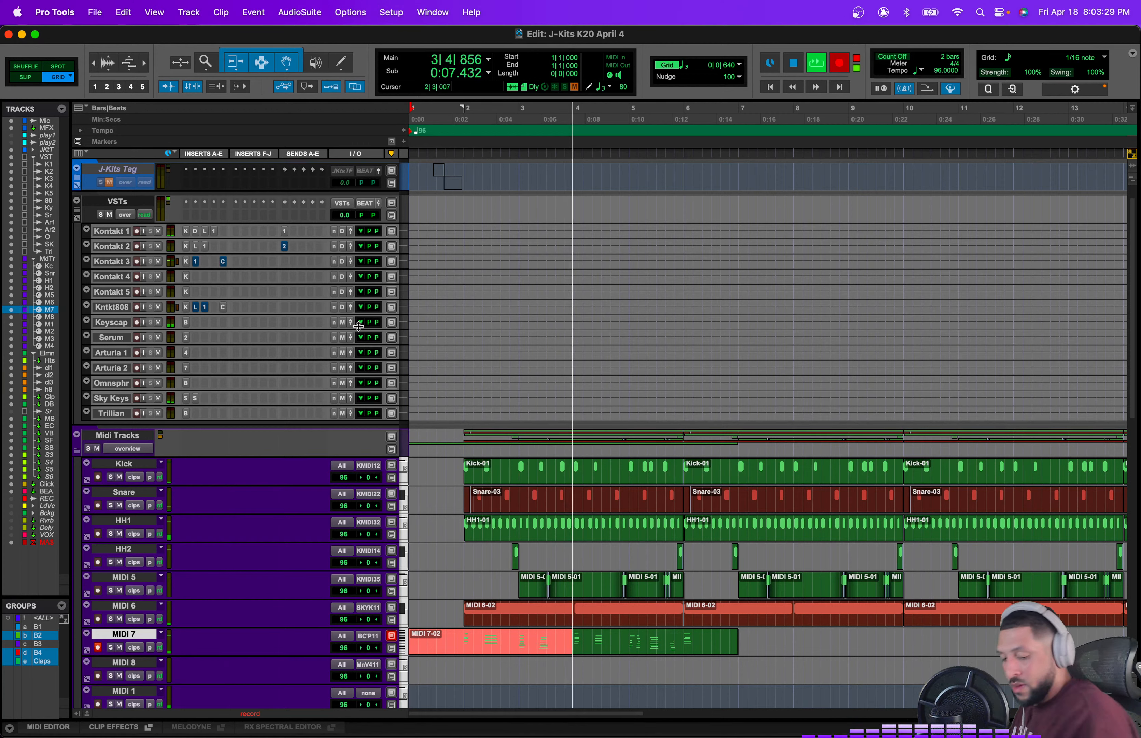
key(space)
key(super+space)
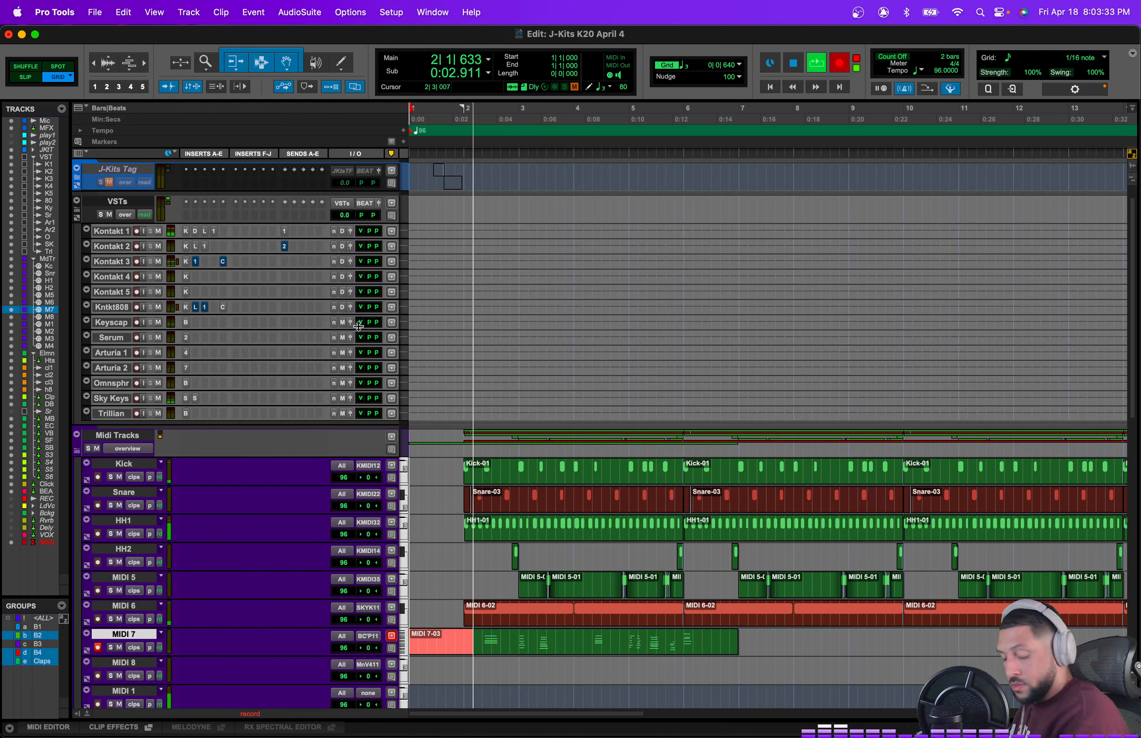
key(space)
key(super+space)
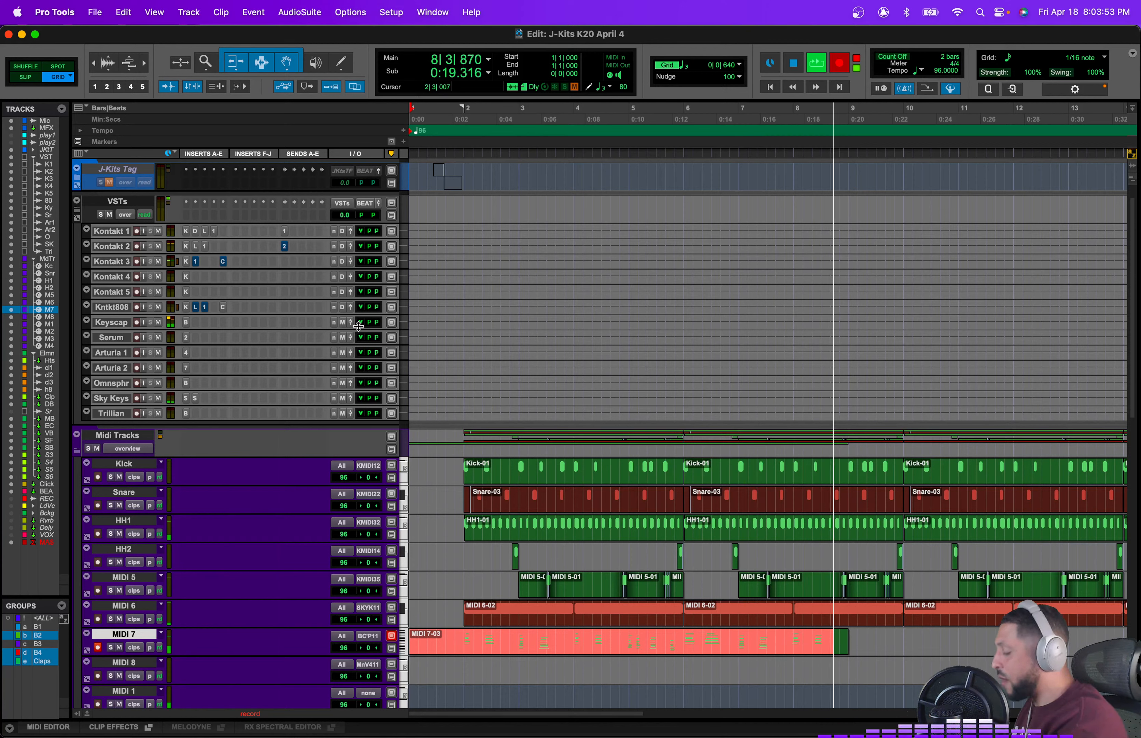
key(space)
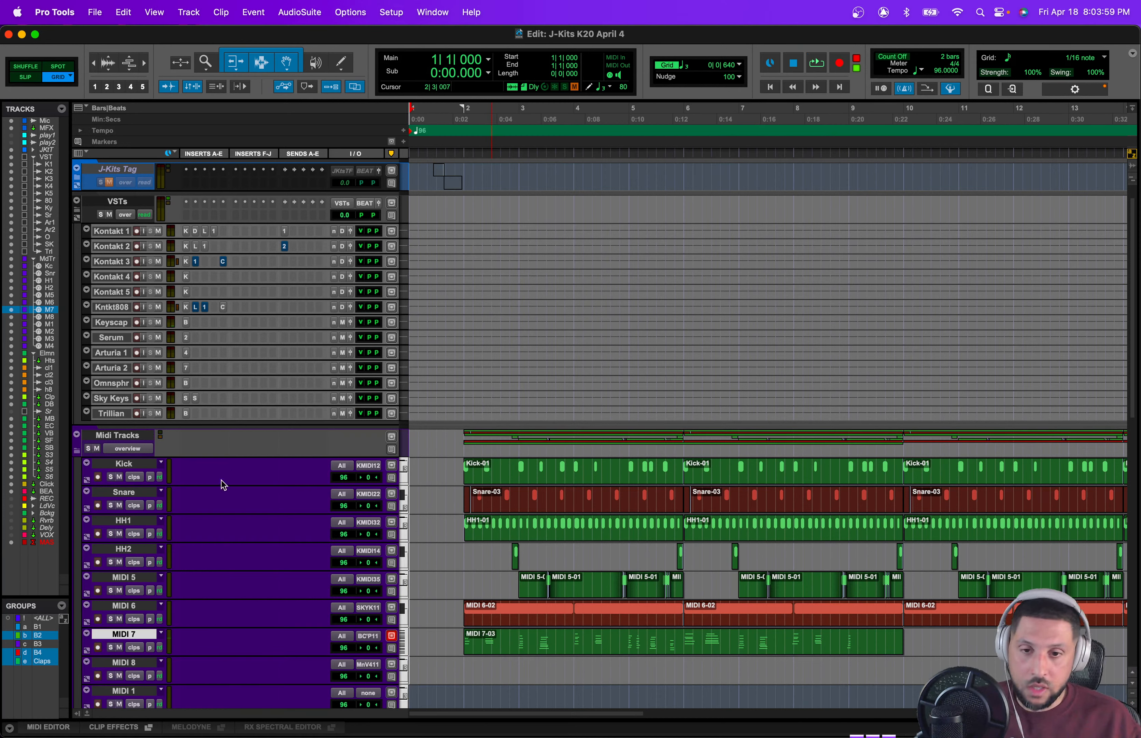
Step: Mute the MIDI 7 track and open the Mini V instrument on the Arturia 1 track
click(119, 648)
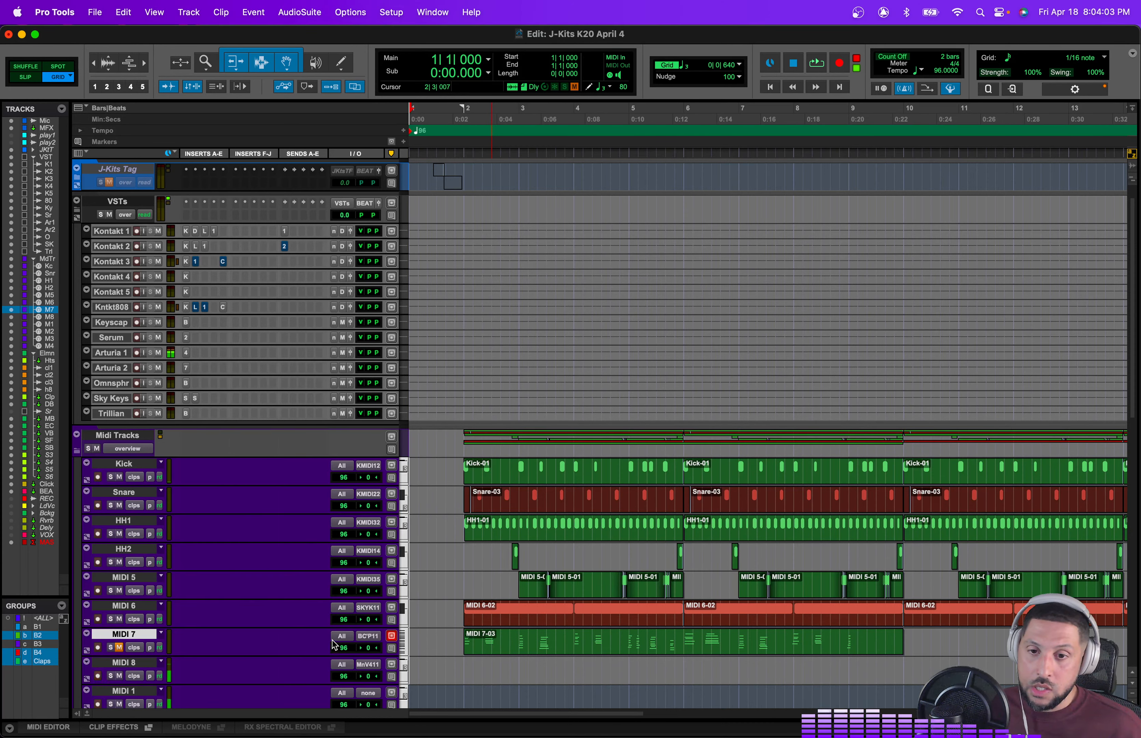
scroll(333, 639, down, 5)
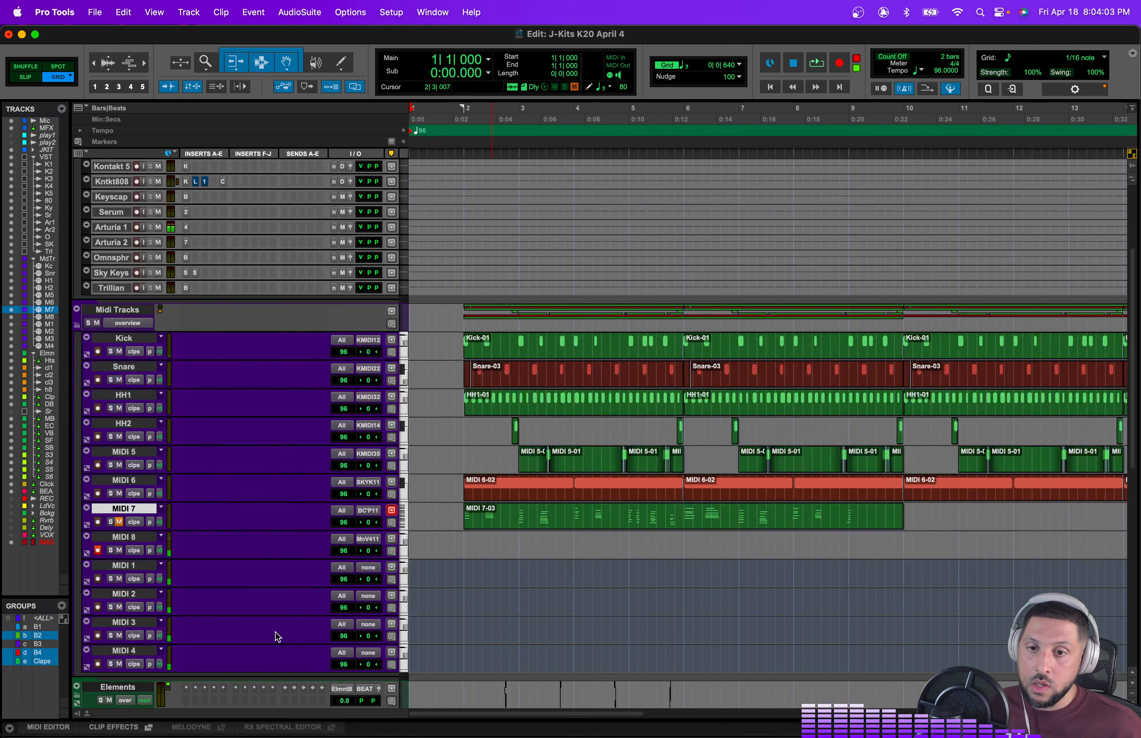
click(186, 227)
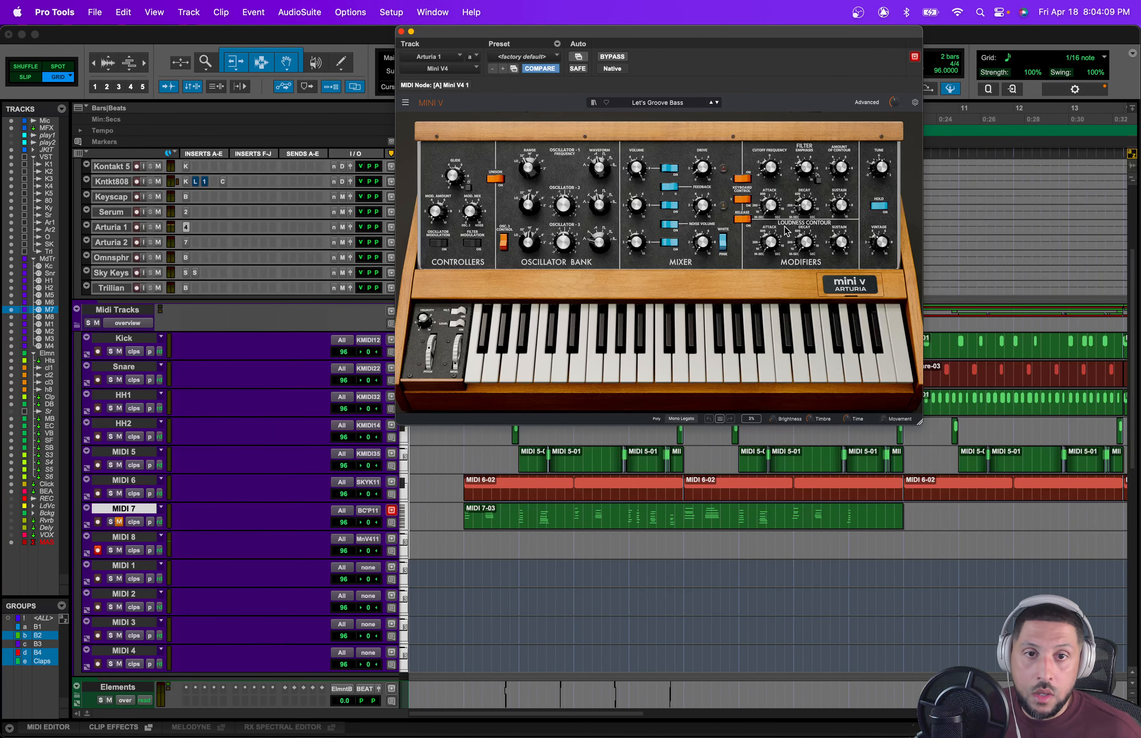
Step: Tweak the Mini V sustain, vintage and filter knobs on the Let's Groove Bass preset
drag(840, 205, 844, 207)
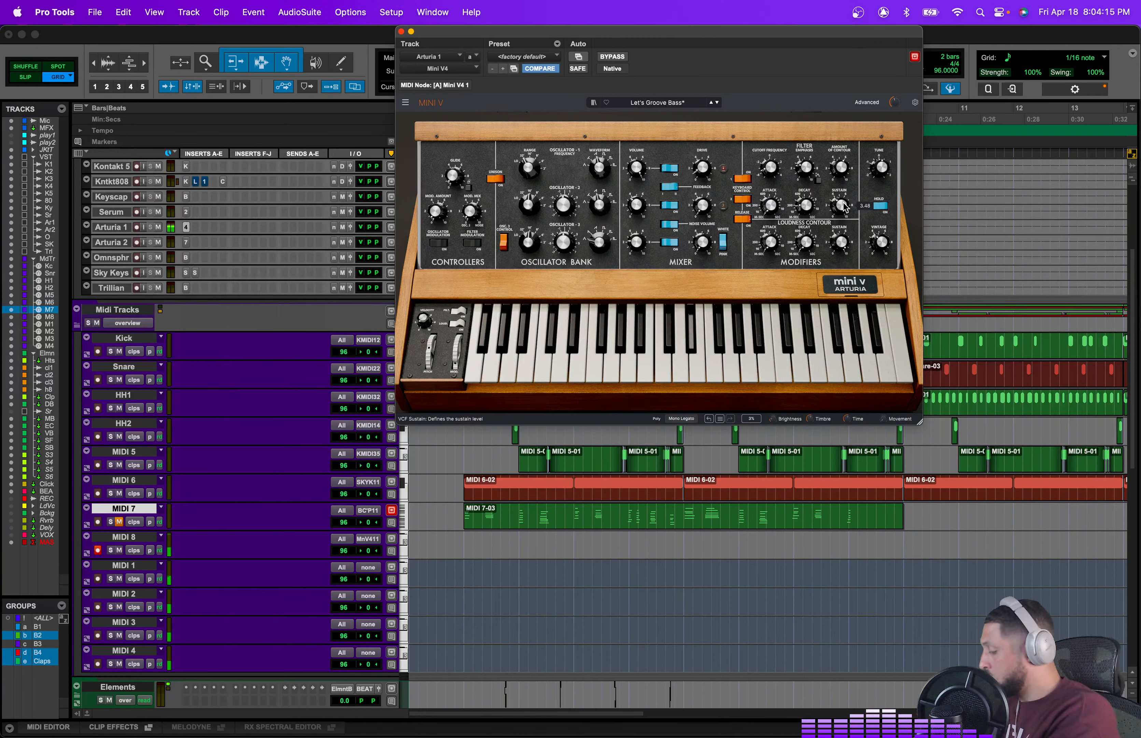
drag(842, 206, 842, 202)
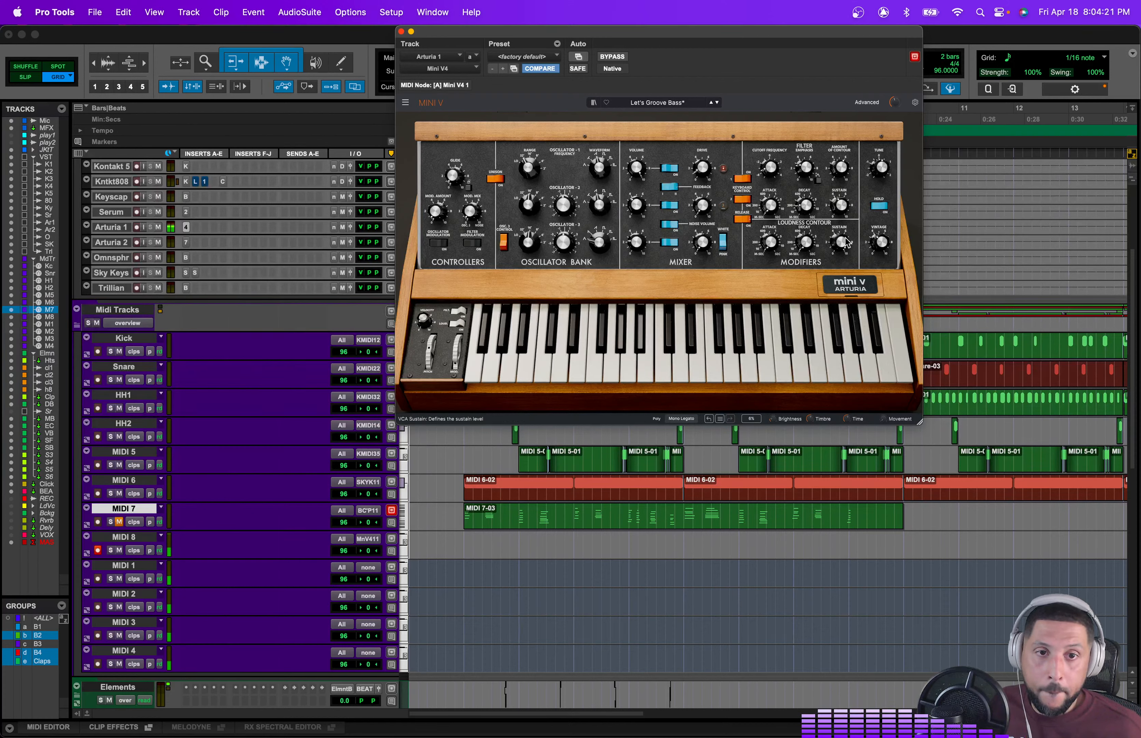
mouse_move(842, 241)
drag(842, 242, 842, 234)
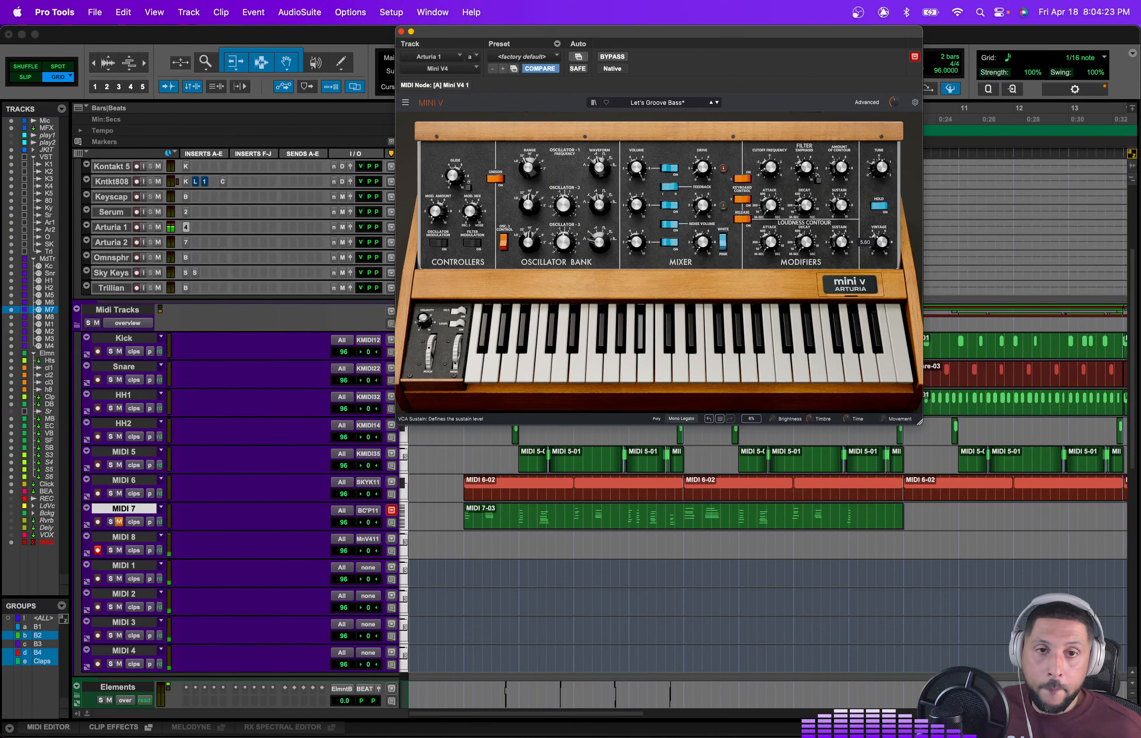
mouse_move(806, 206)
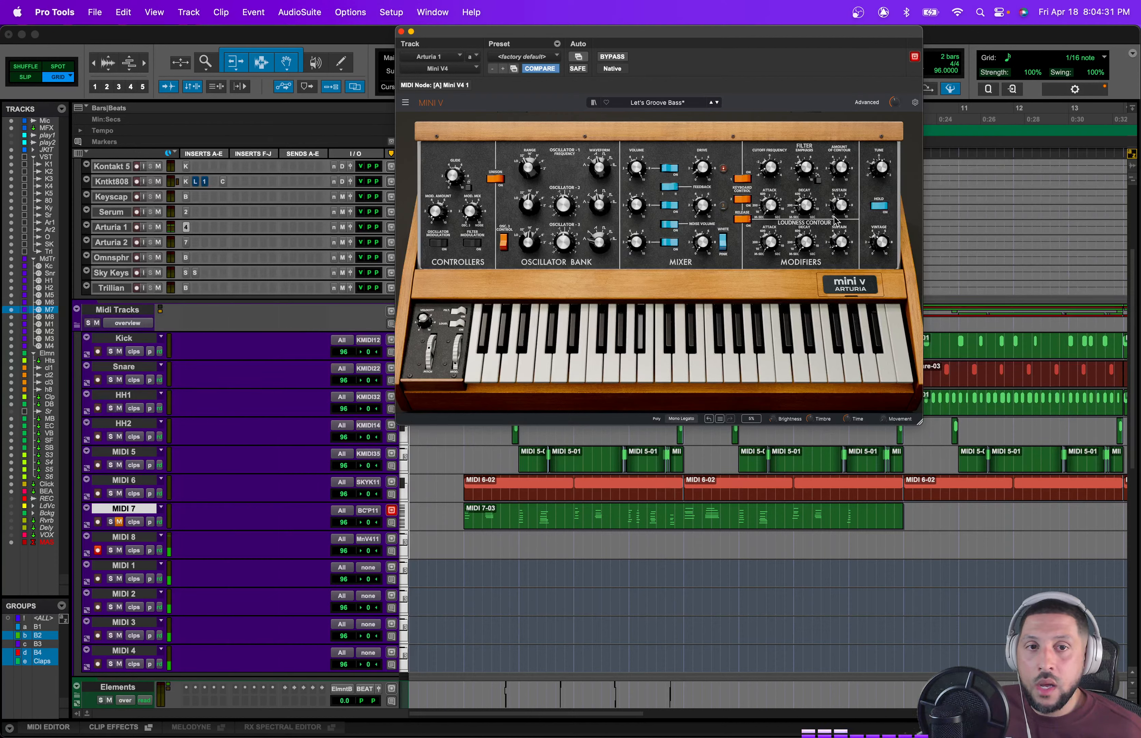
drag(843, 243, 842, 236)
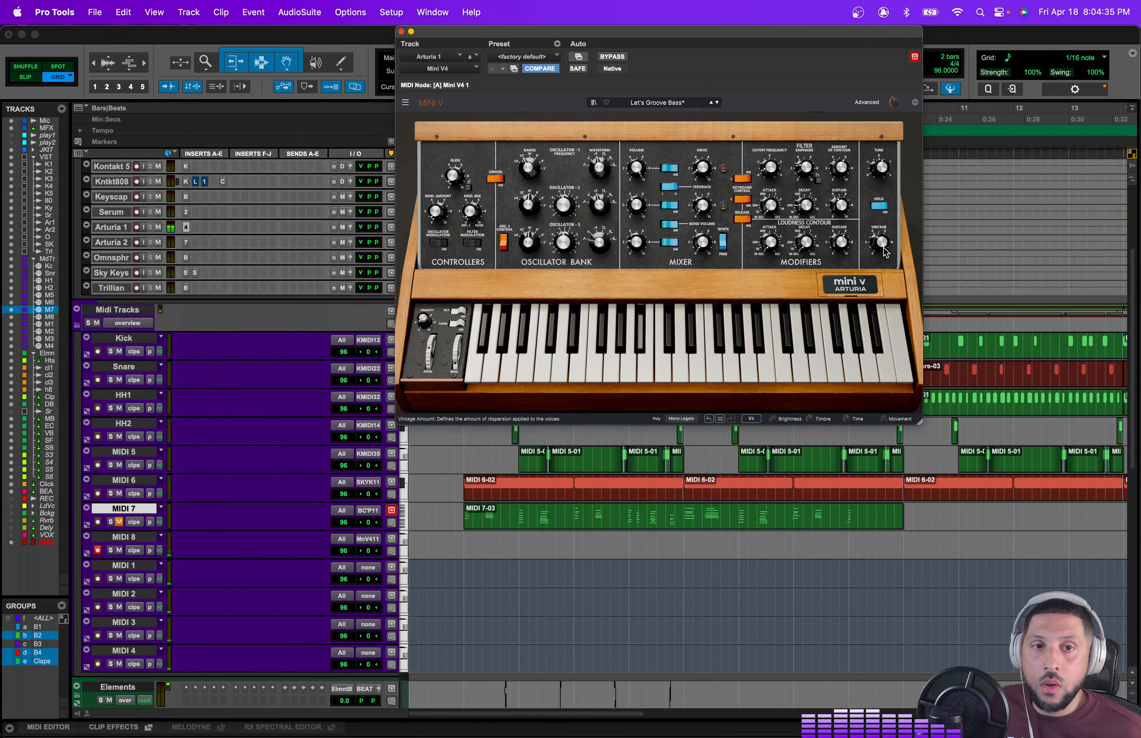
drag(843, 243, 843, 232)
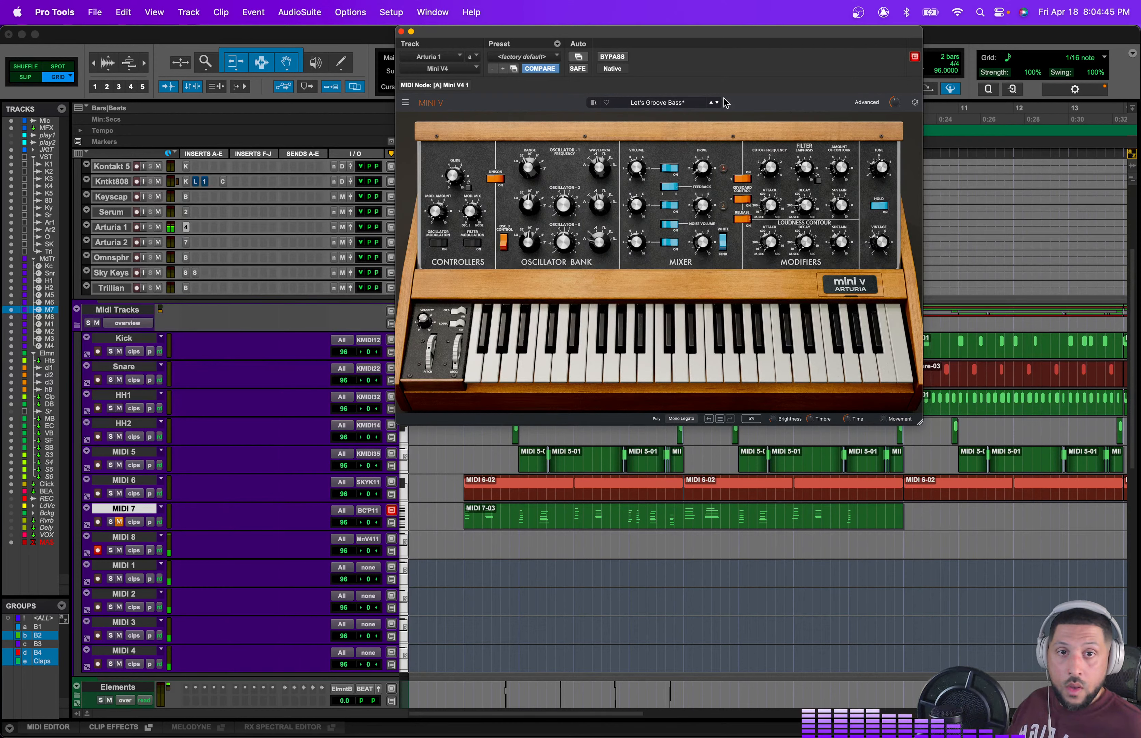
click(711, 103)
click(712, 103)
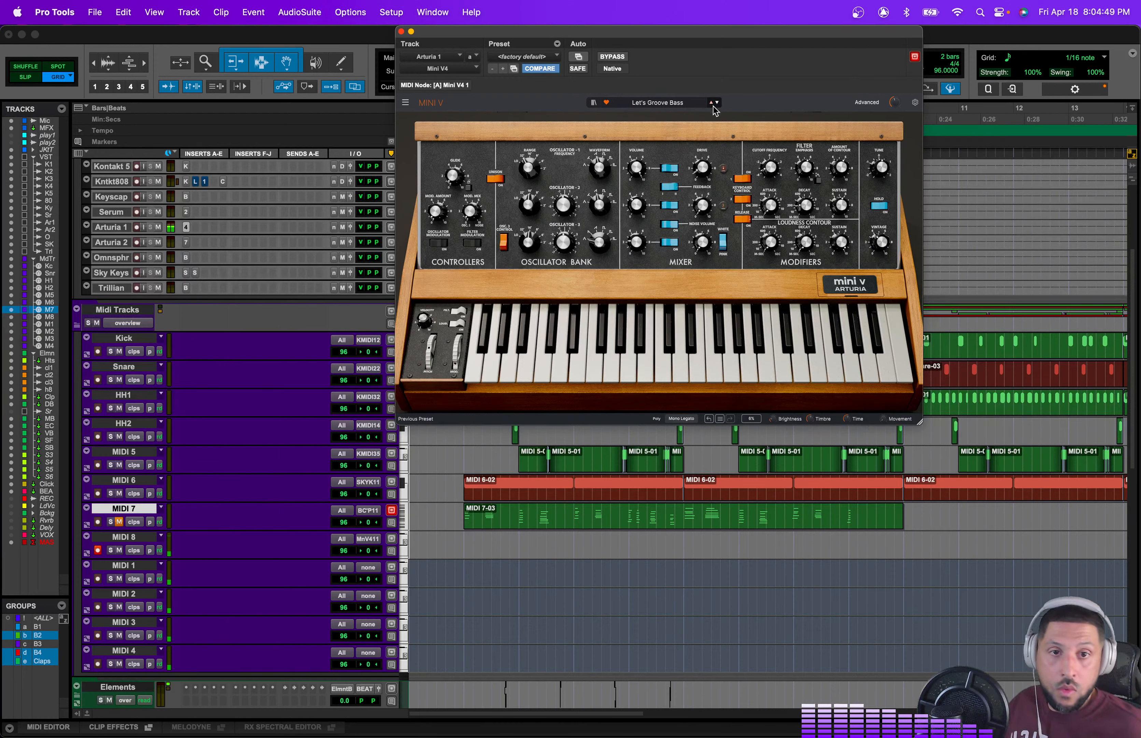
drag(862, 198, 861, 193)
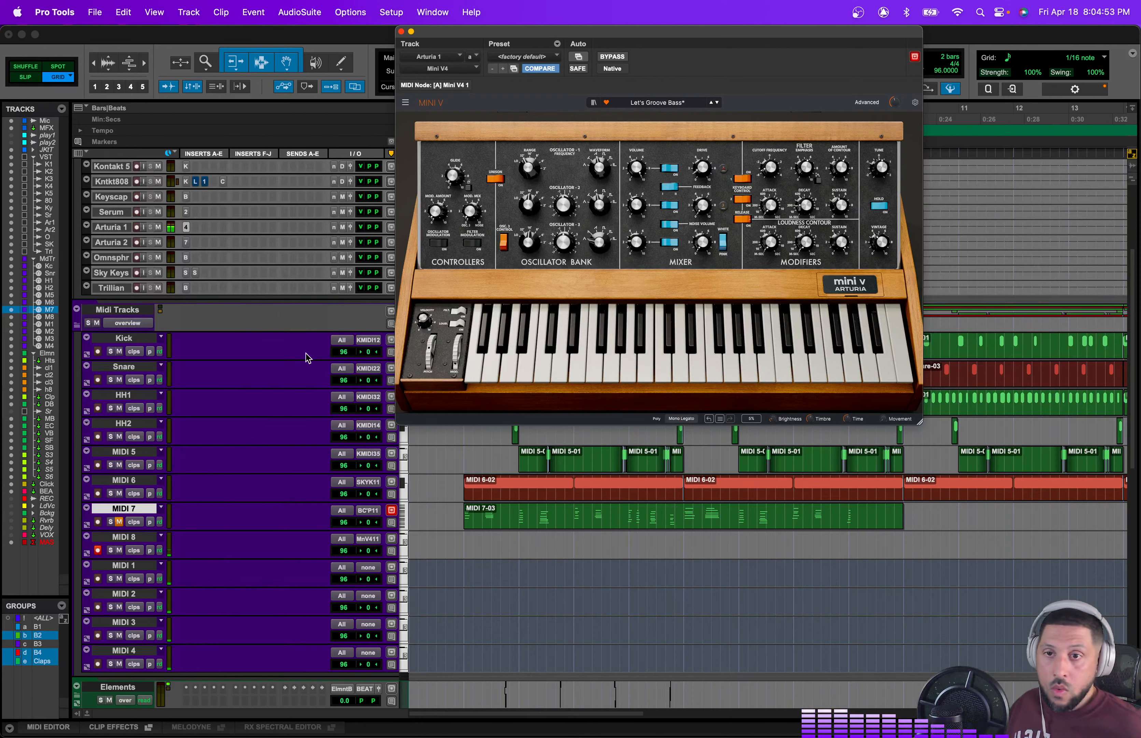
drag(362, 225, 363, 232)
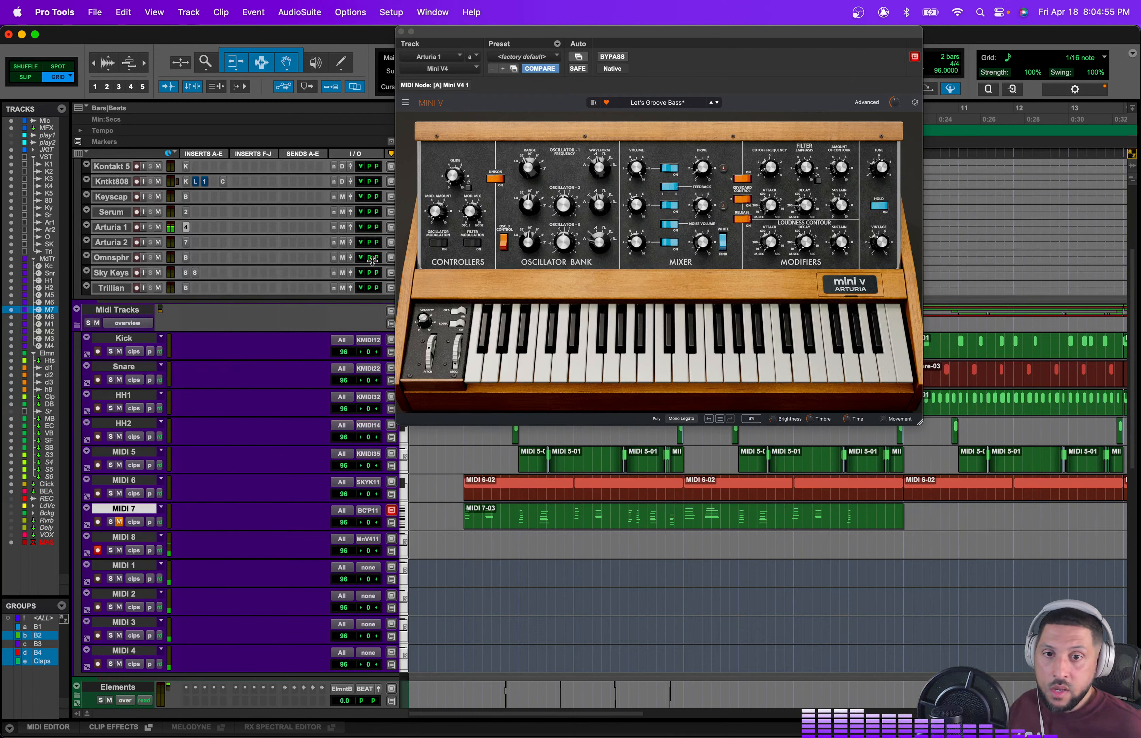
Step: Select bars 2 to 10 on MIDI 8, record-enable the track, and record a Mini V bass take
drag(464, 550, 905, 554)
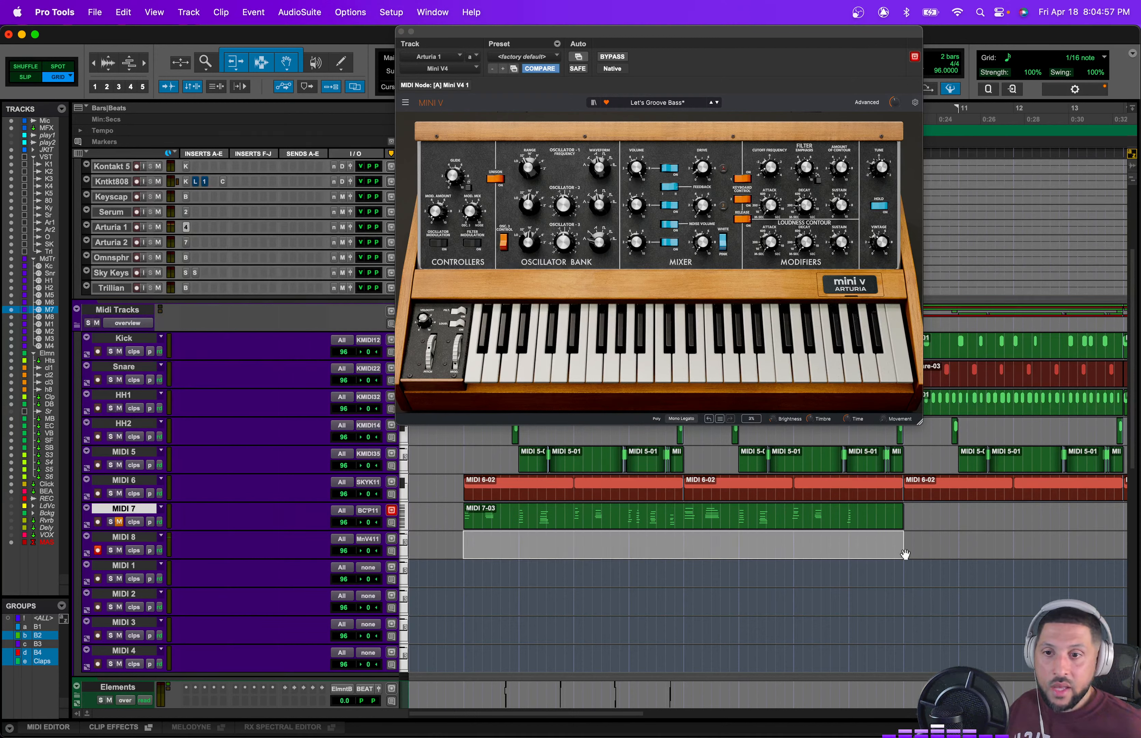
key(shift+r)
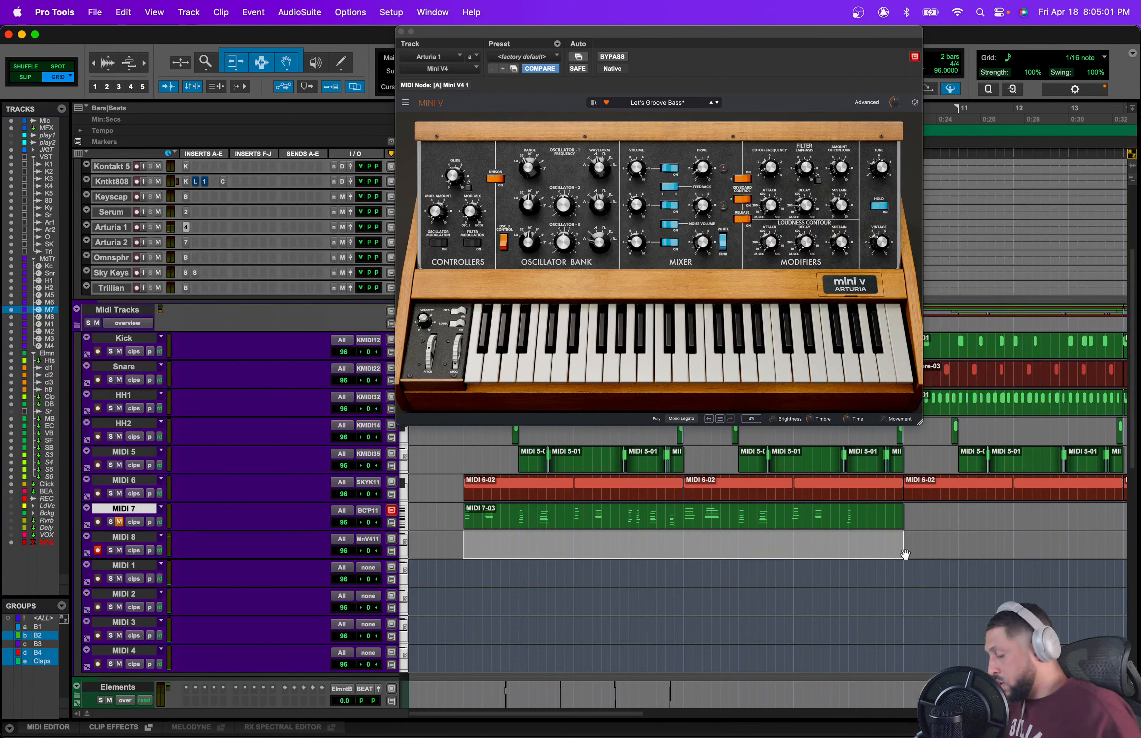
key(space)
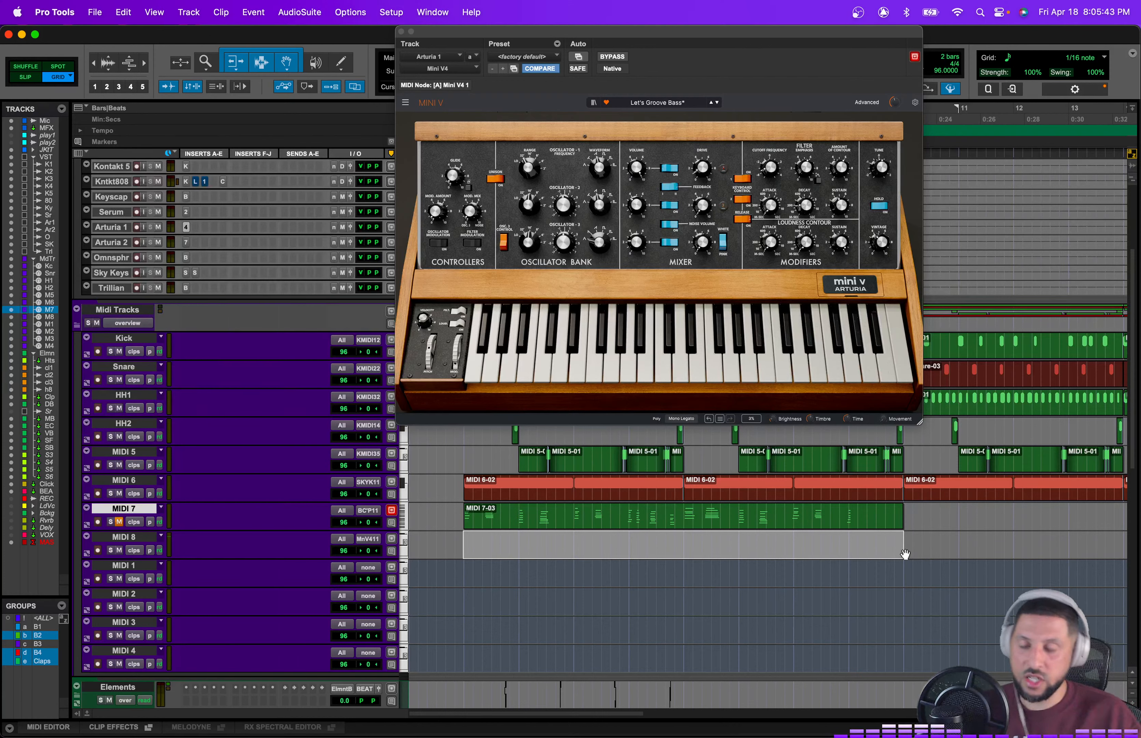
key(alt+5)
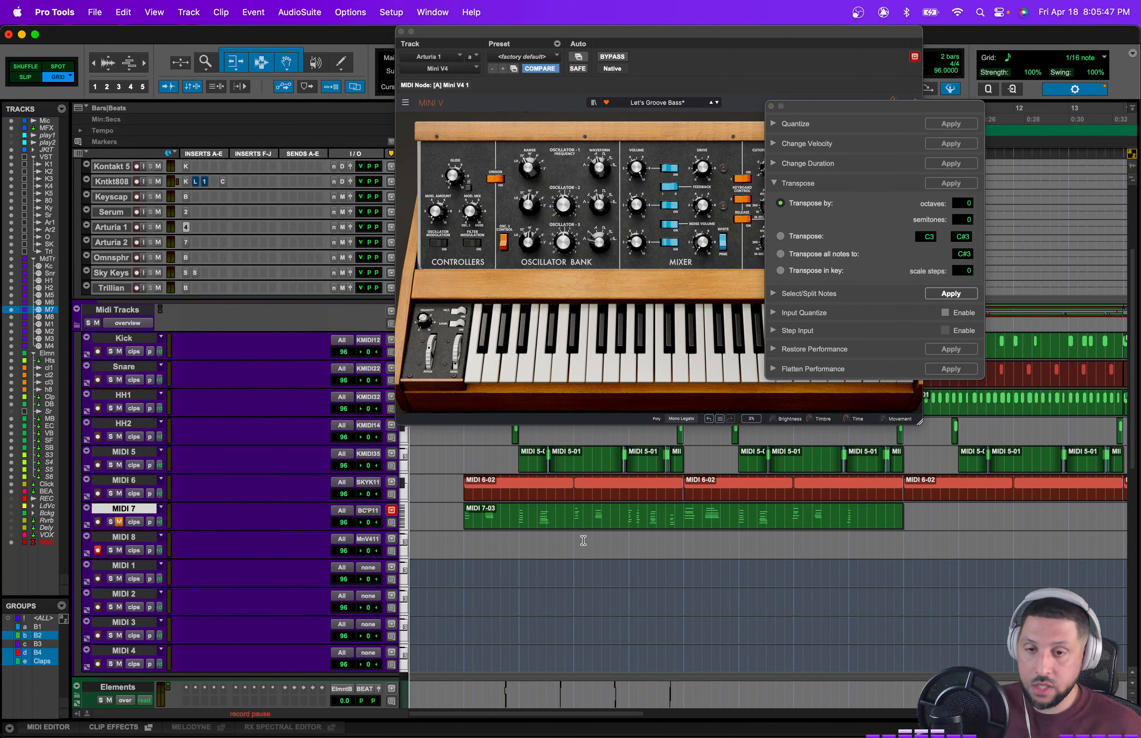
key(space)
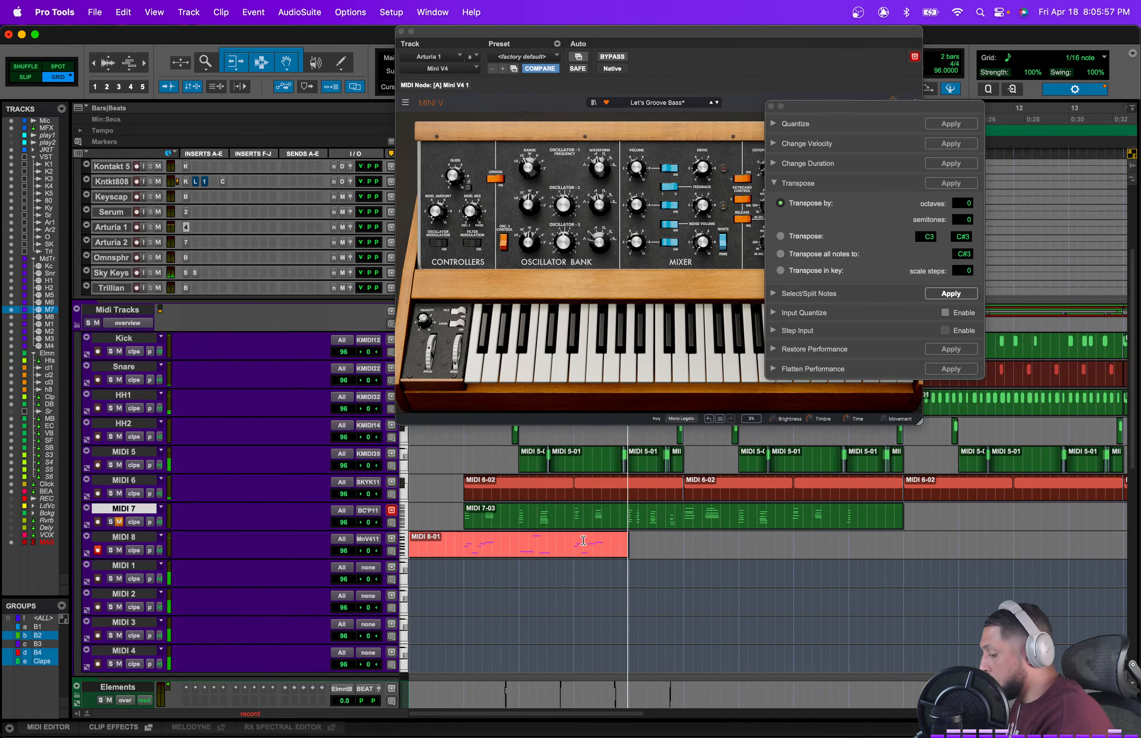
key(space)
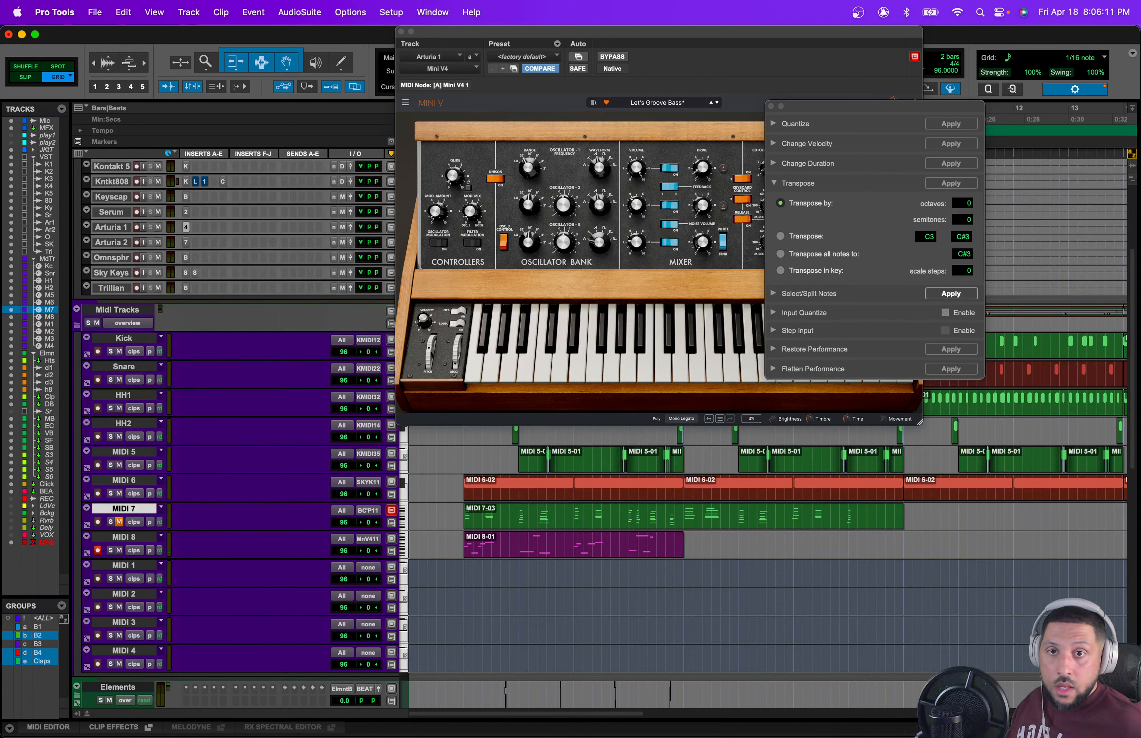
Step: Close the plugin and MIDI operations windows and re-record the MIDI 8 bass across all eight bars
click(402, 31)
click(772, 108)
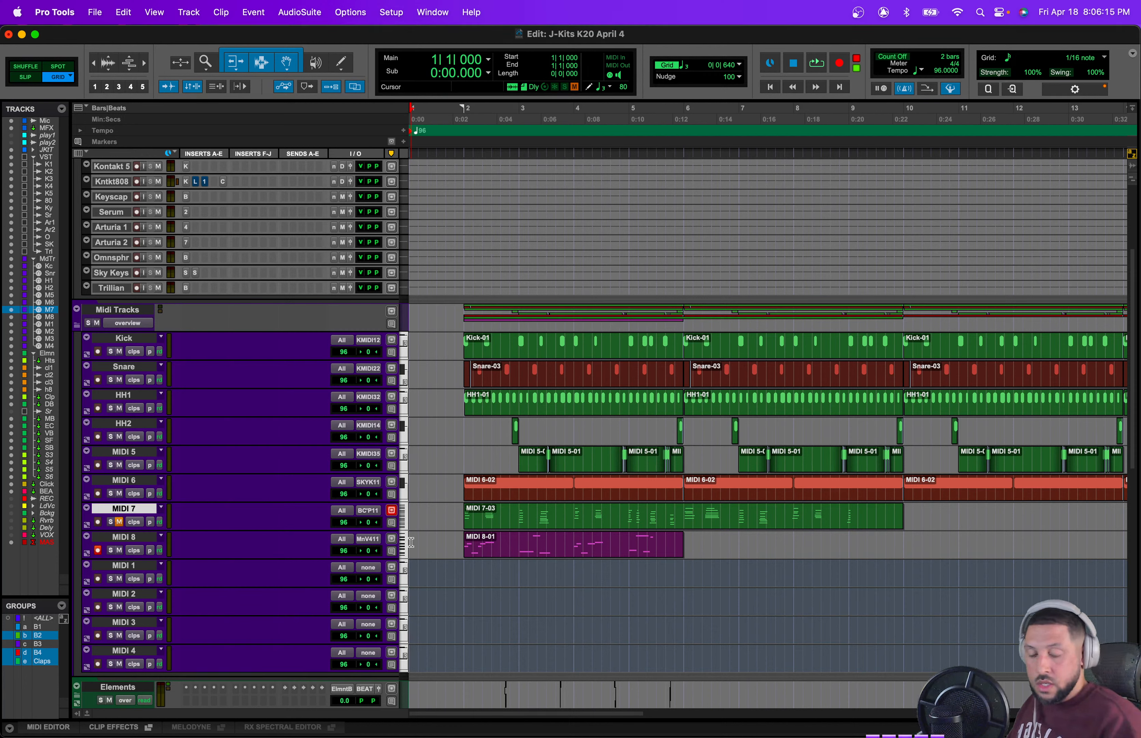
key(super+space)
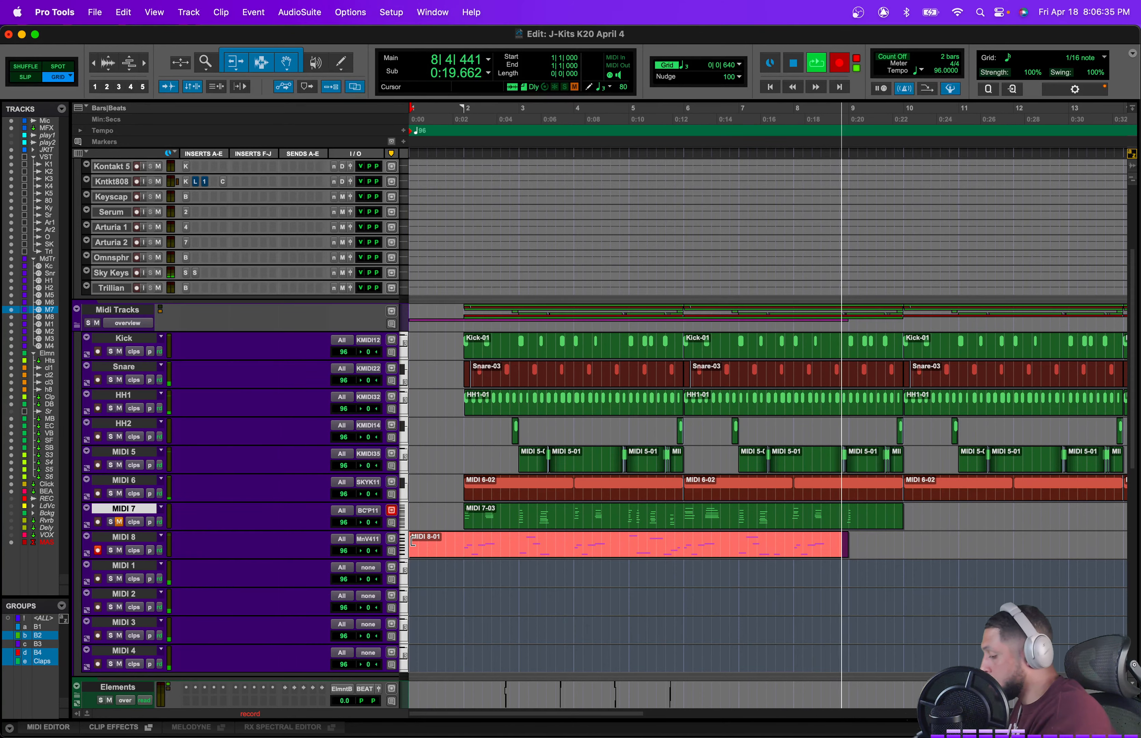
key(space)
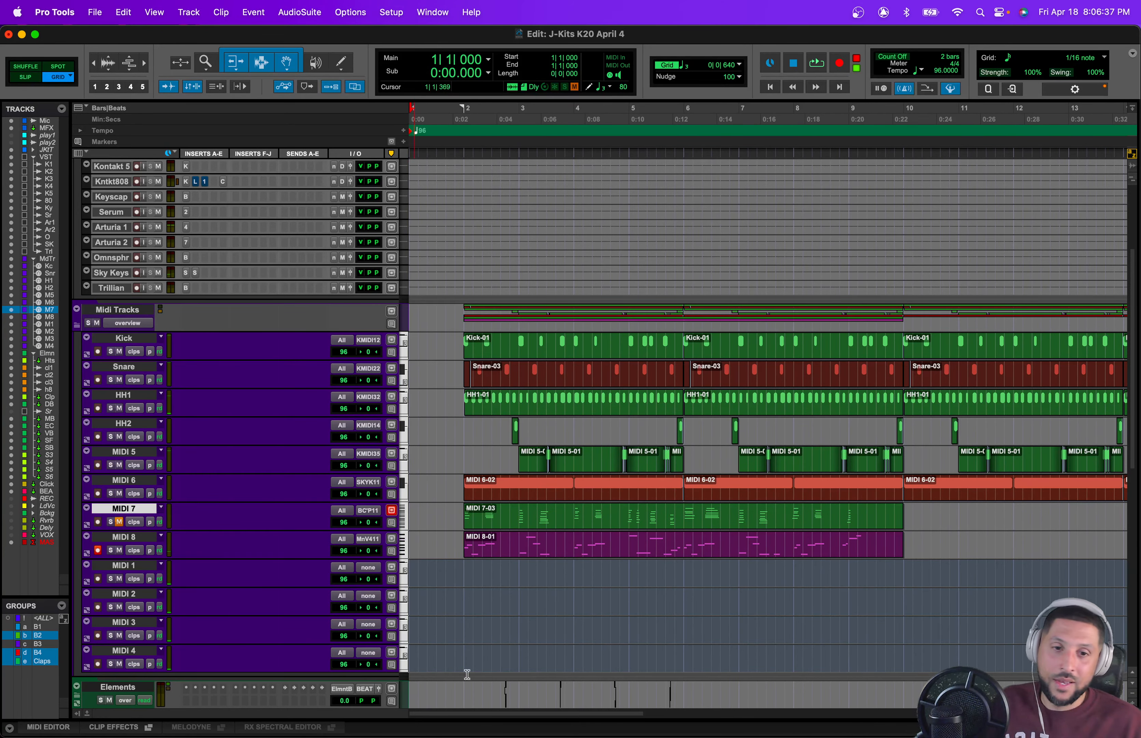
Step: Select the first four bars of the MIDI 8 bass clip and duplicate them over bars 6 to 10
scroll(467, 674, right, 2)
click(678, 549)
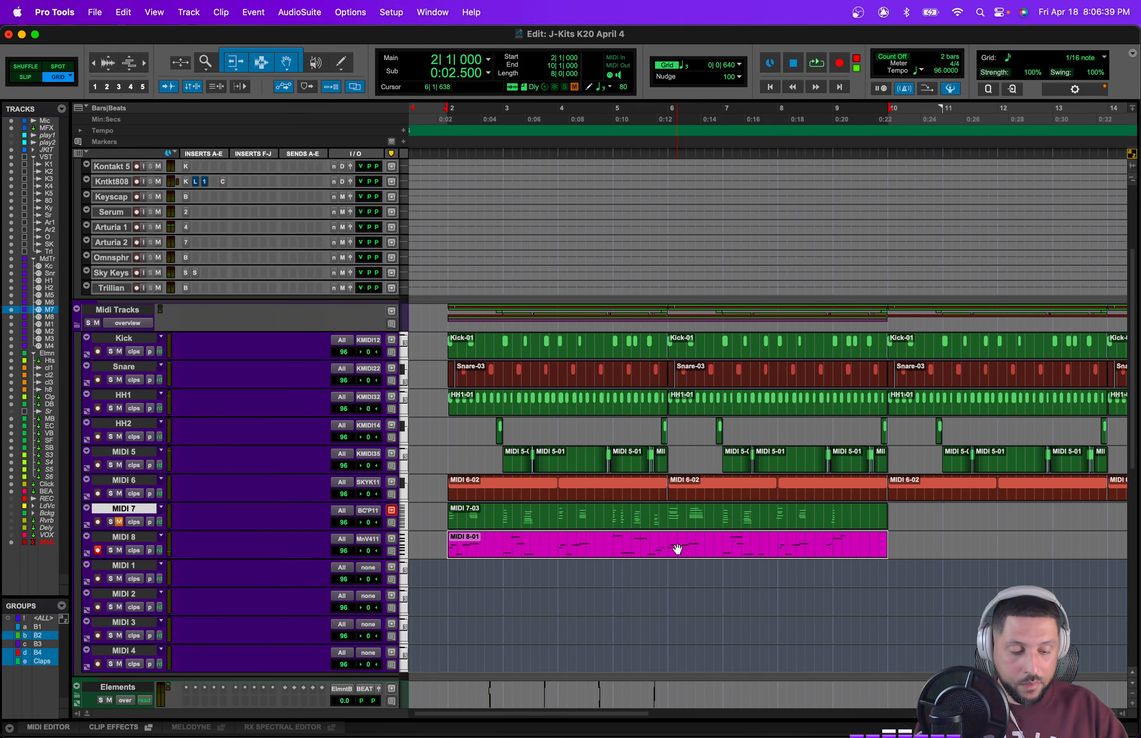
key(t)
scroll(689, 550, right, 10)
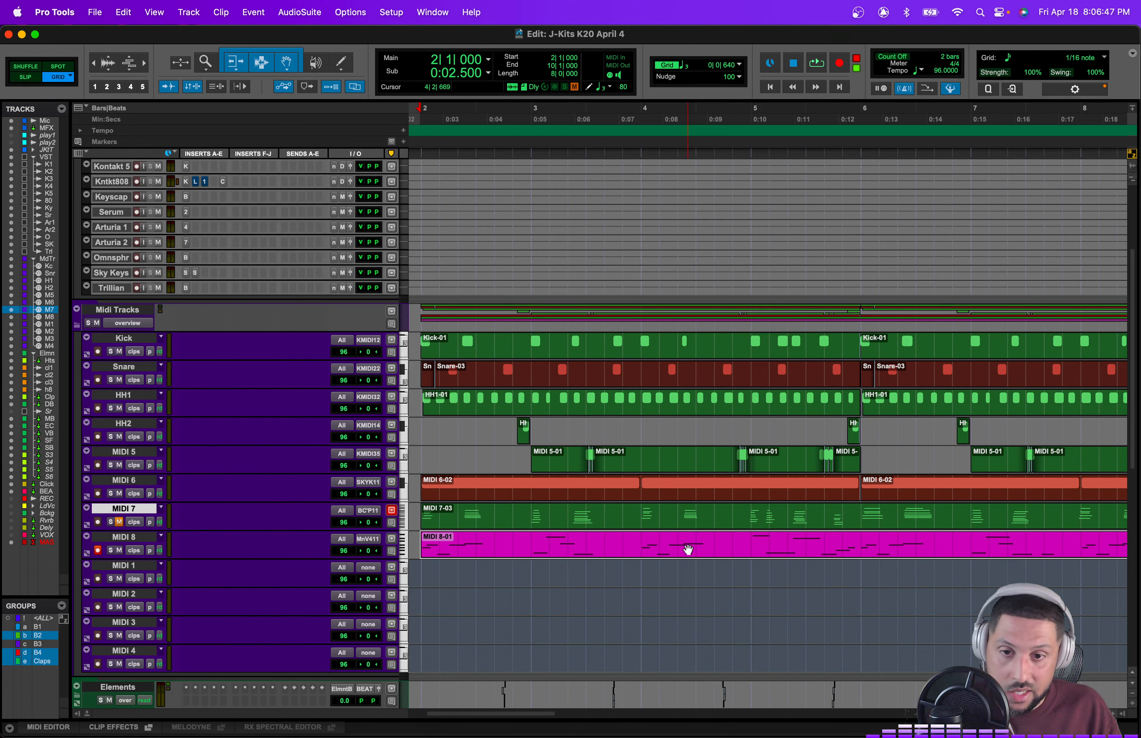
key(space)
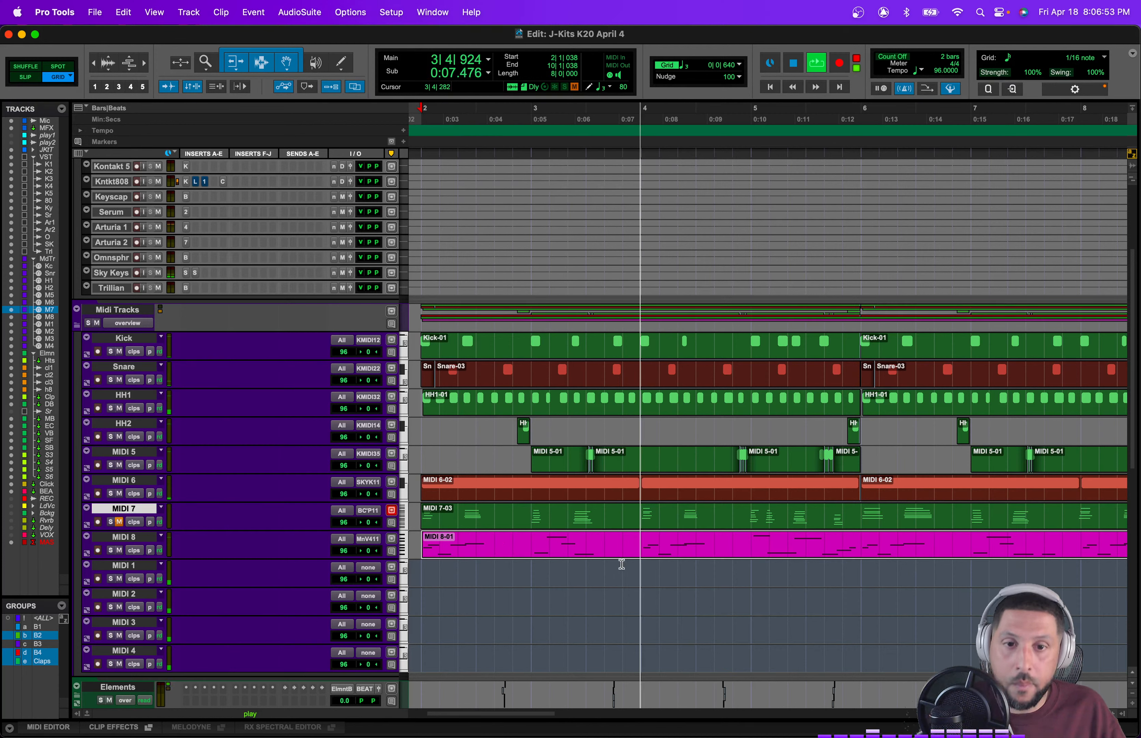
drag(424, 547, 869, 548)
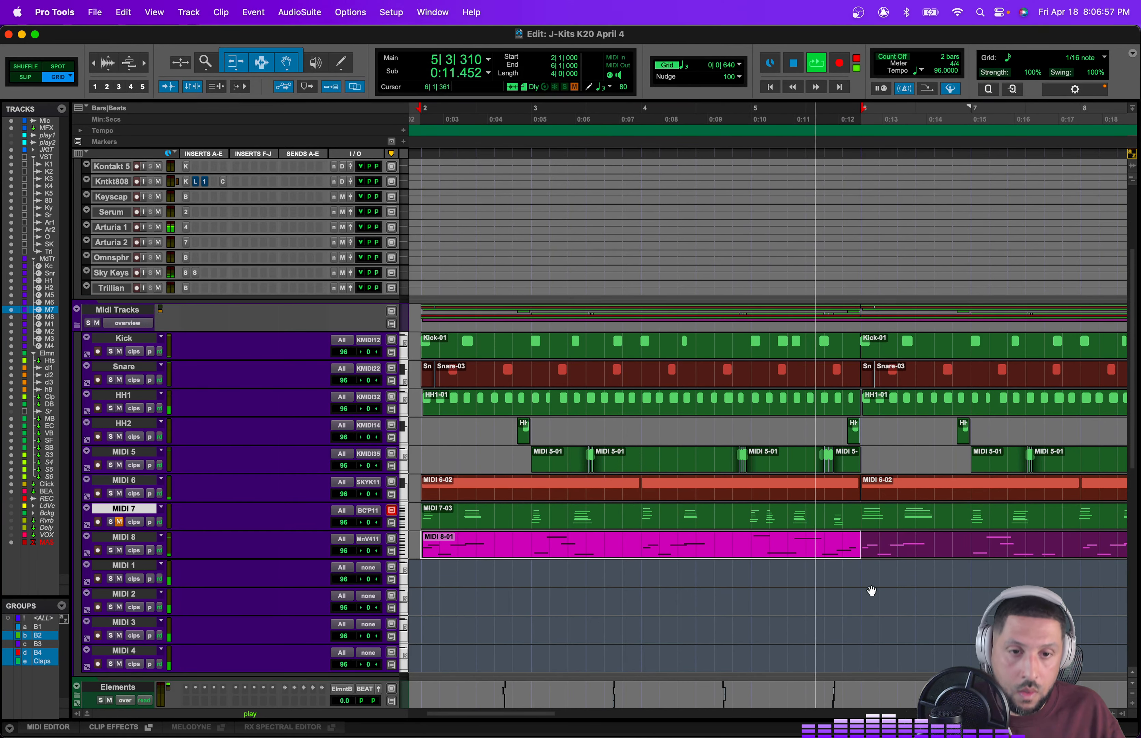
scroll(872, 591, right, 3)
key(super+d)
key(r)
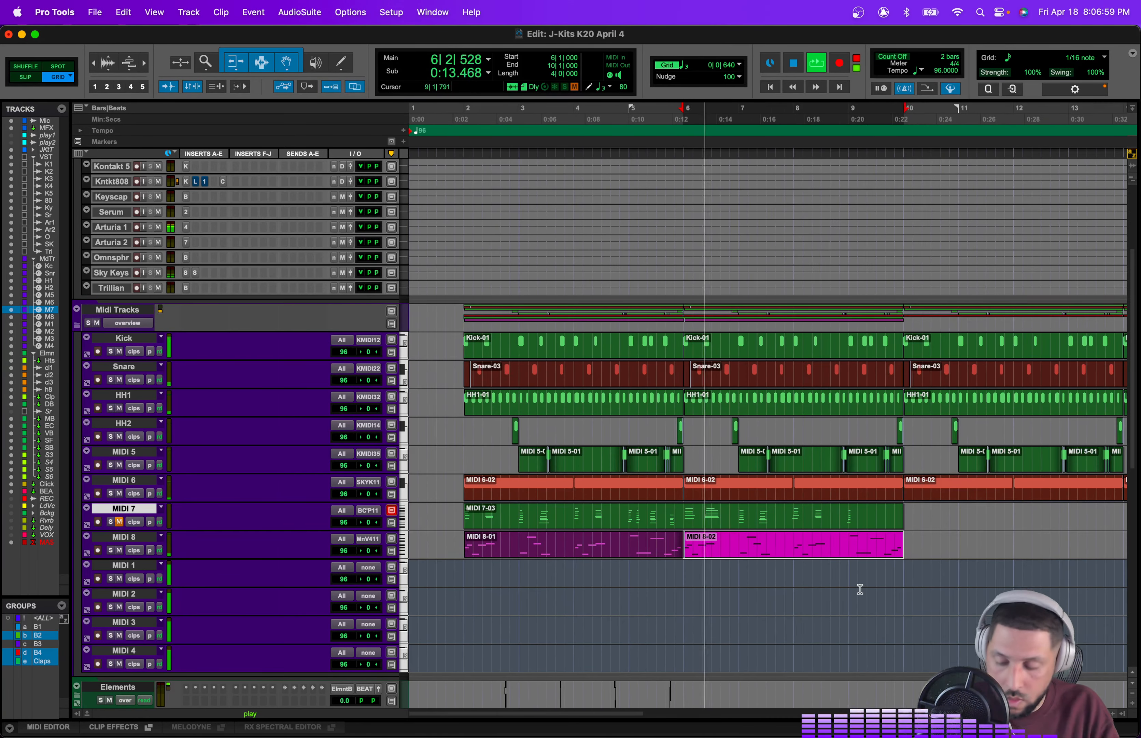
shift+click(606, 551)
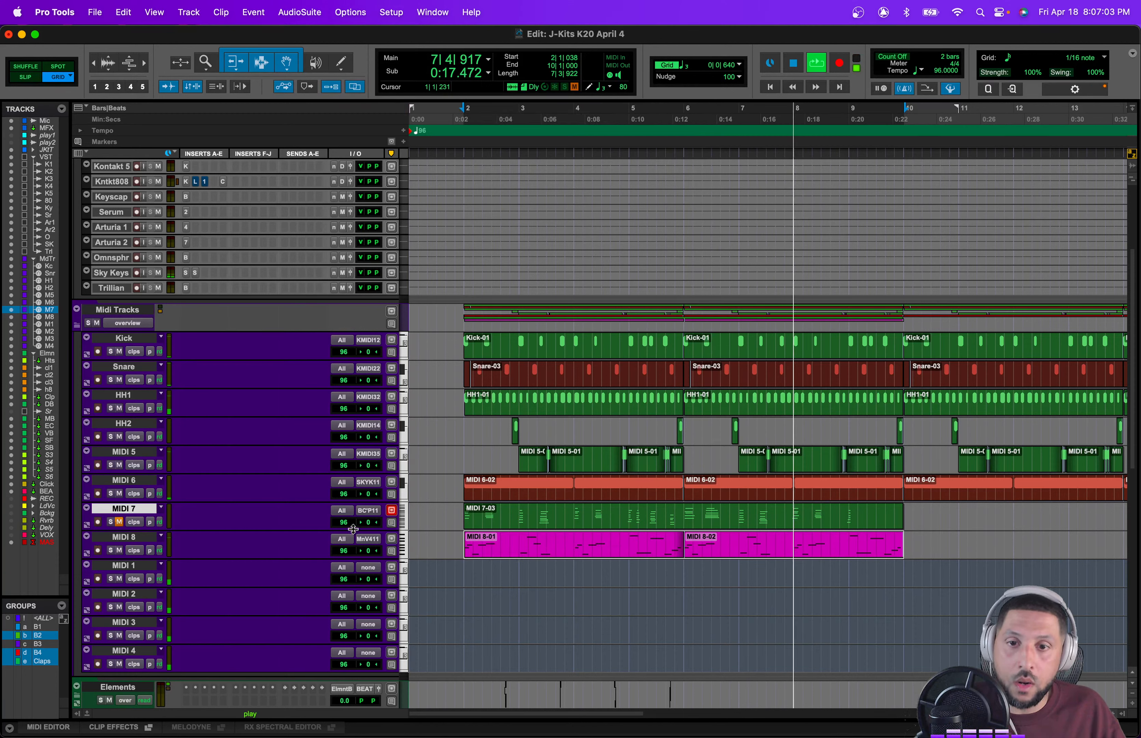
Step: Open the Sky Keys plugin and move the gliss sample's start point to about the middle of the waveform
click(187, 226)
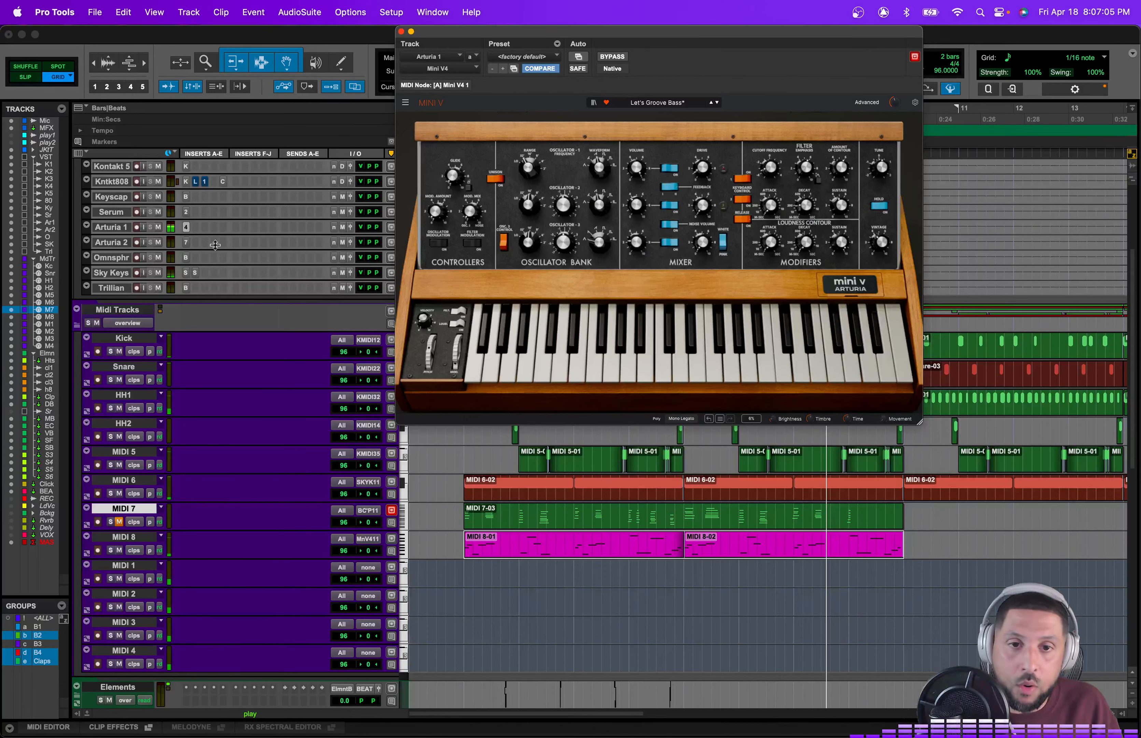
click(187, 272)
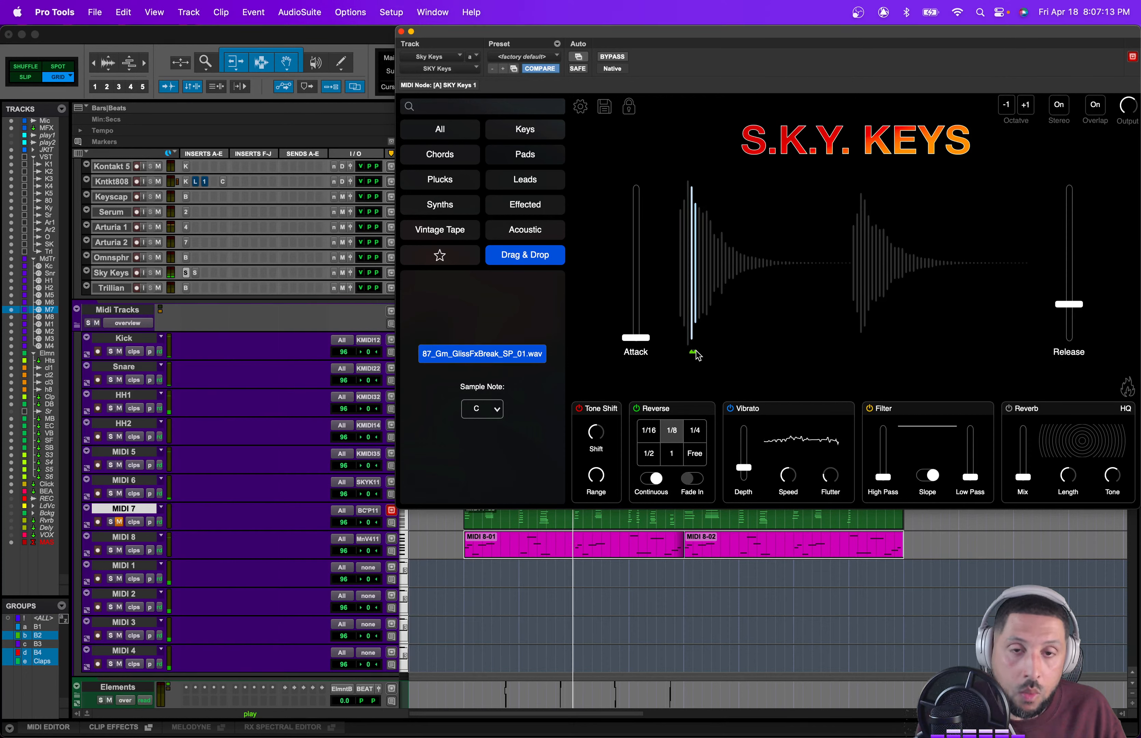
mouse_move(698, 356)
mouse_down()
mouse_move(688, 356)
mouse_move(861, 354)
mouse_up()
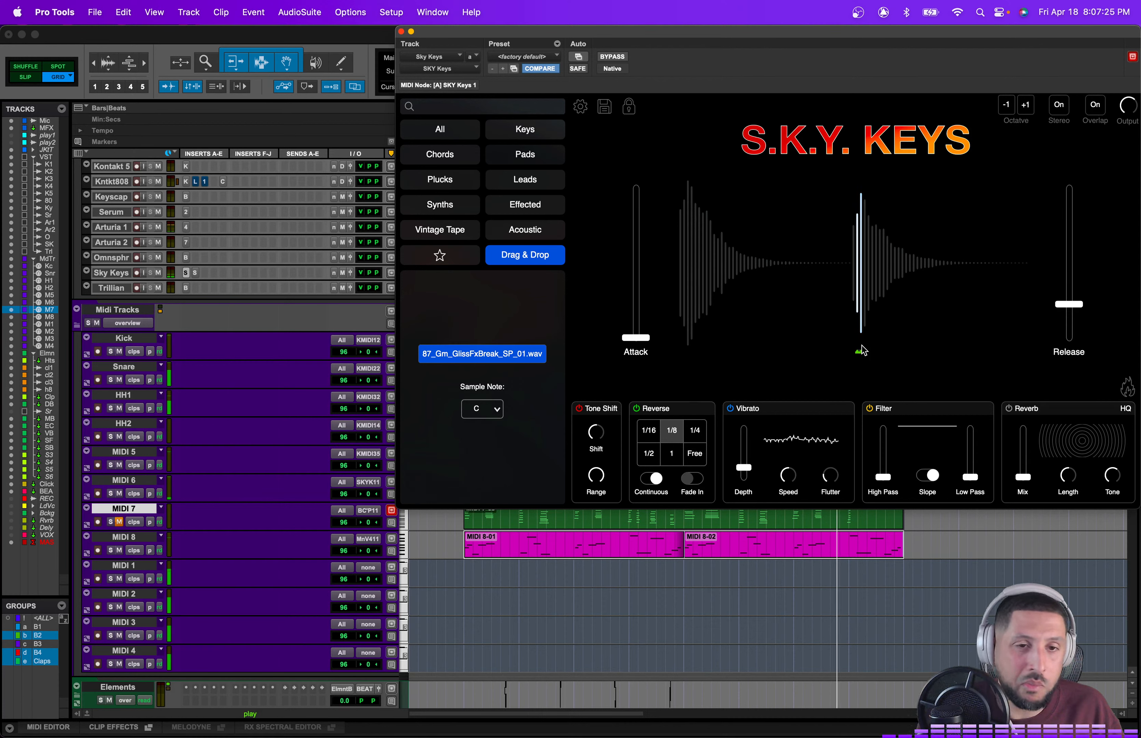
drag(1064, 304, 1063, 306)
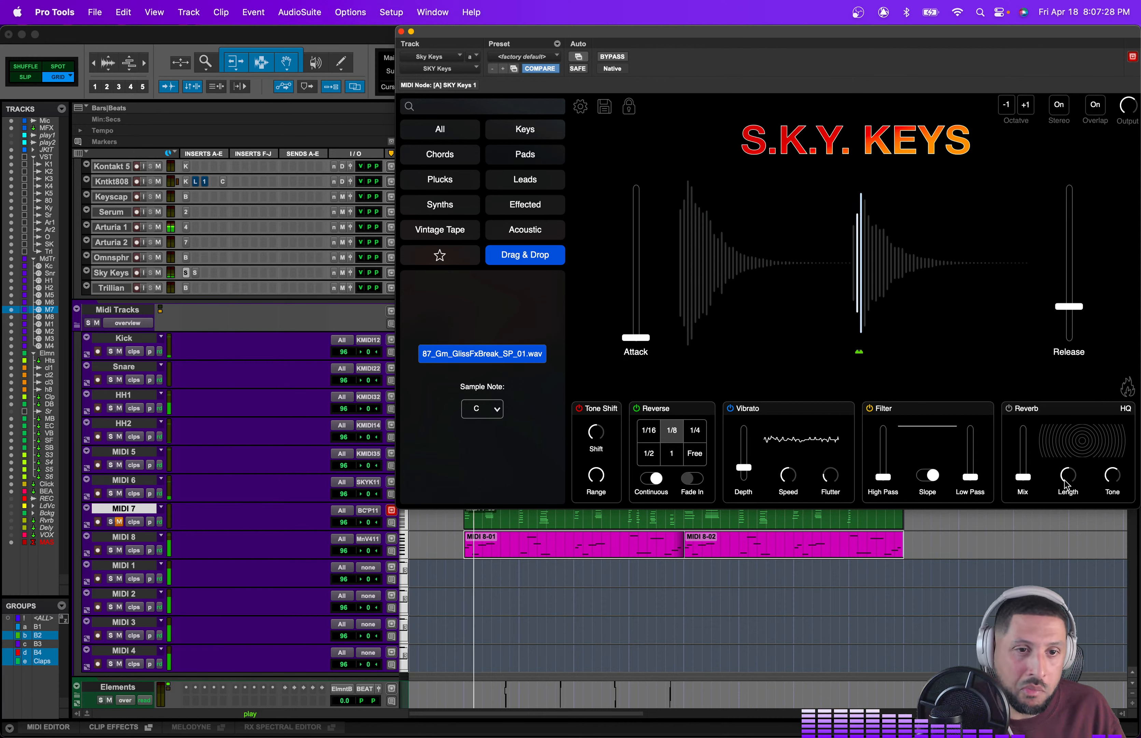
Step: Select bars 2 to 10 in the arrangement and start playback to audition the keys
click(899, 568)
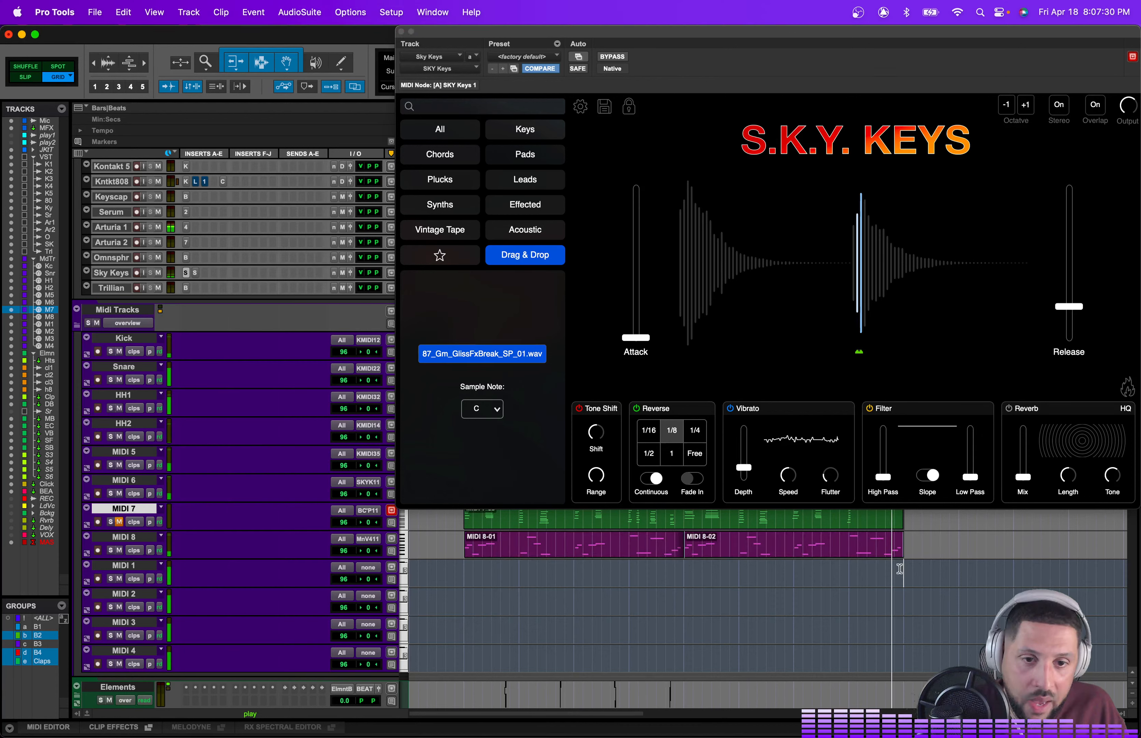
drag(899, 568, 469, 555)
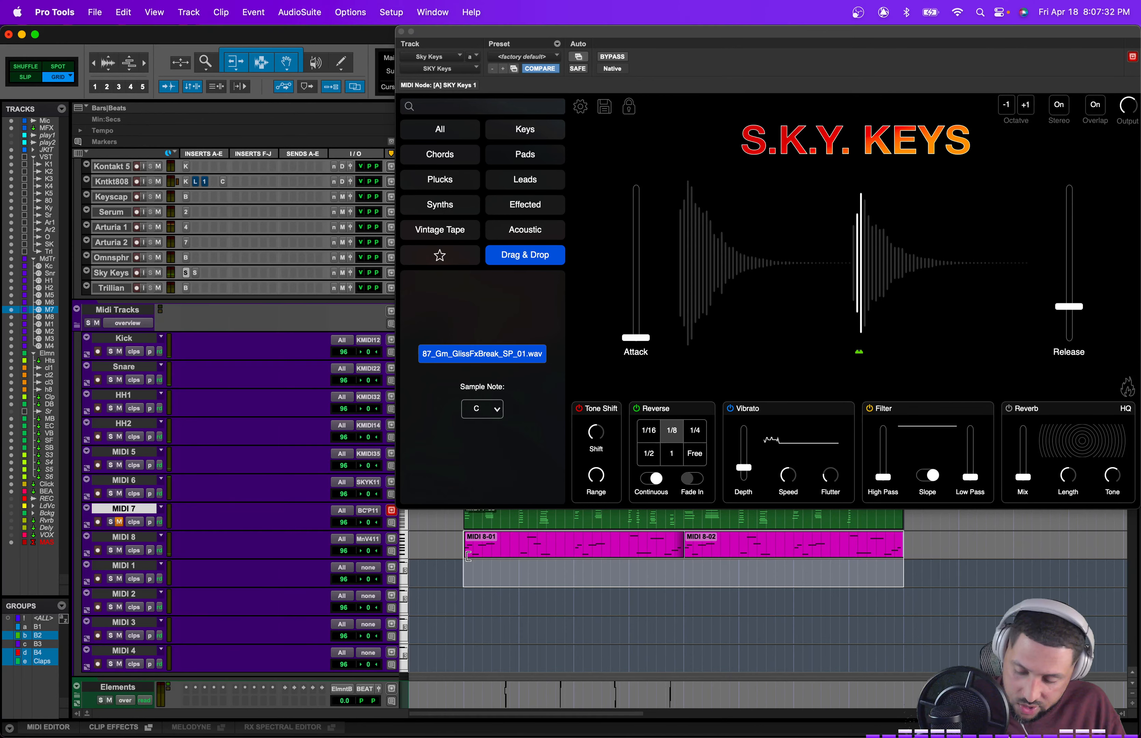
key(space)
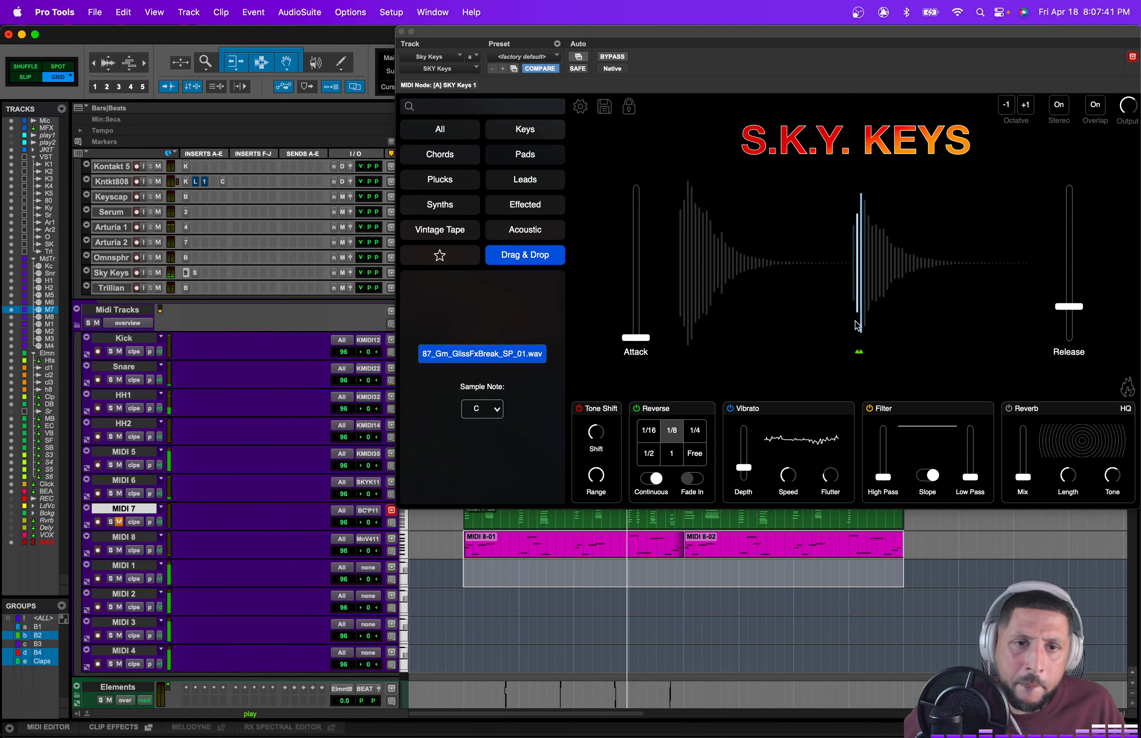
Step: Lower the Sky Keys release slider and compare sample start points at the waveform's beginning and middle
drag(1070, 307, 1038, 297)
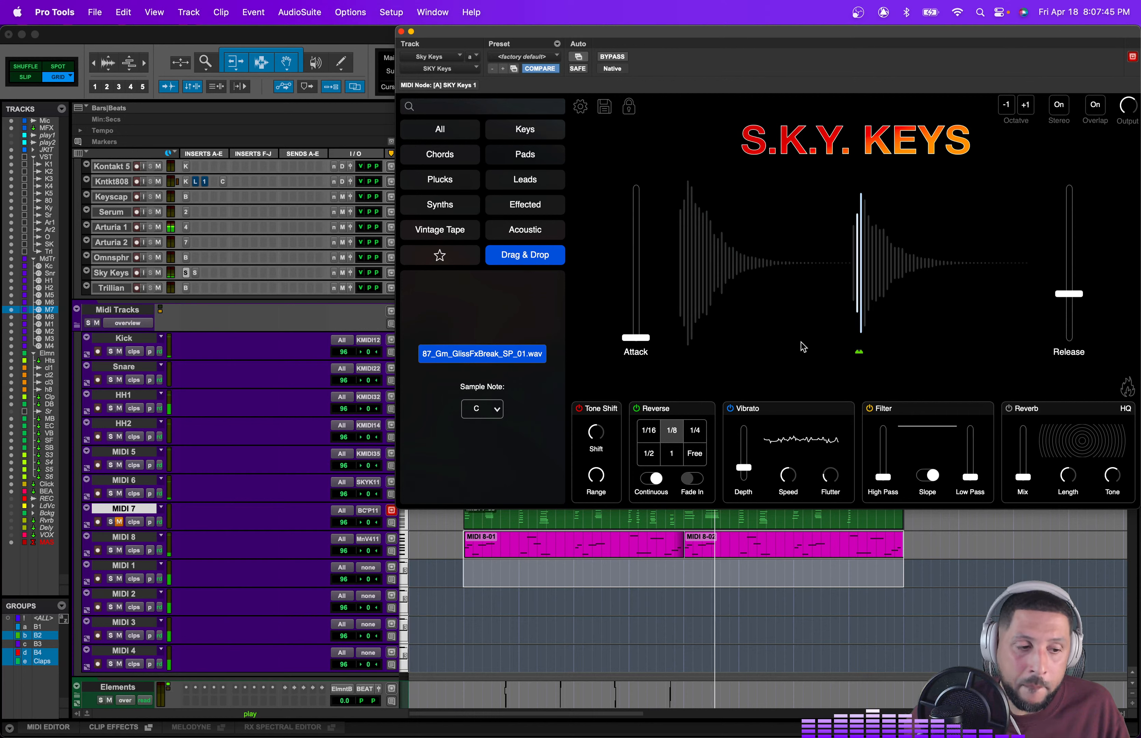
drag(861, 352, 692, 352)
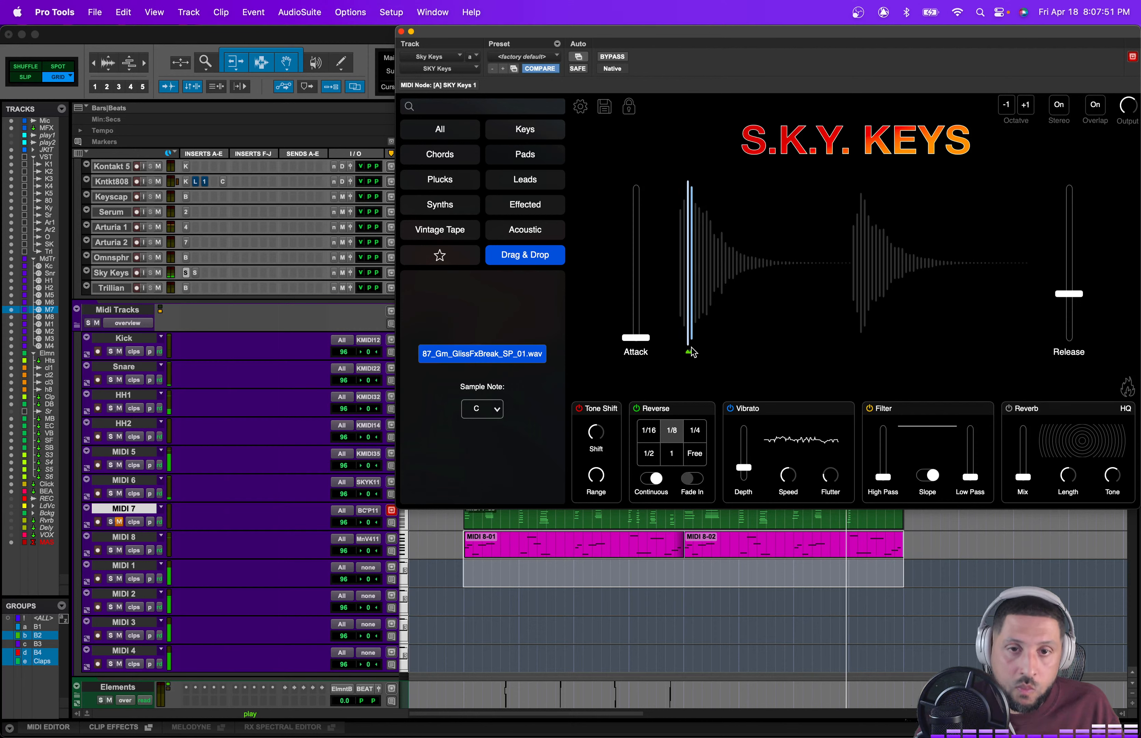
mouse_move(693, 352)
mouse_down()
mouse_move(876, 354)
mouse_move(859, 353)
mouse_up()
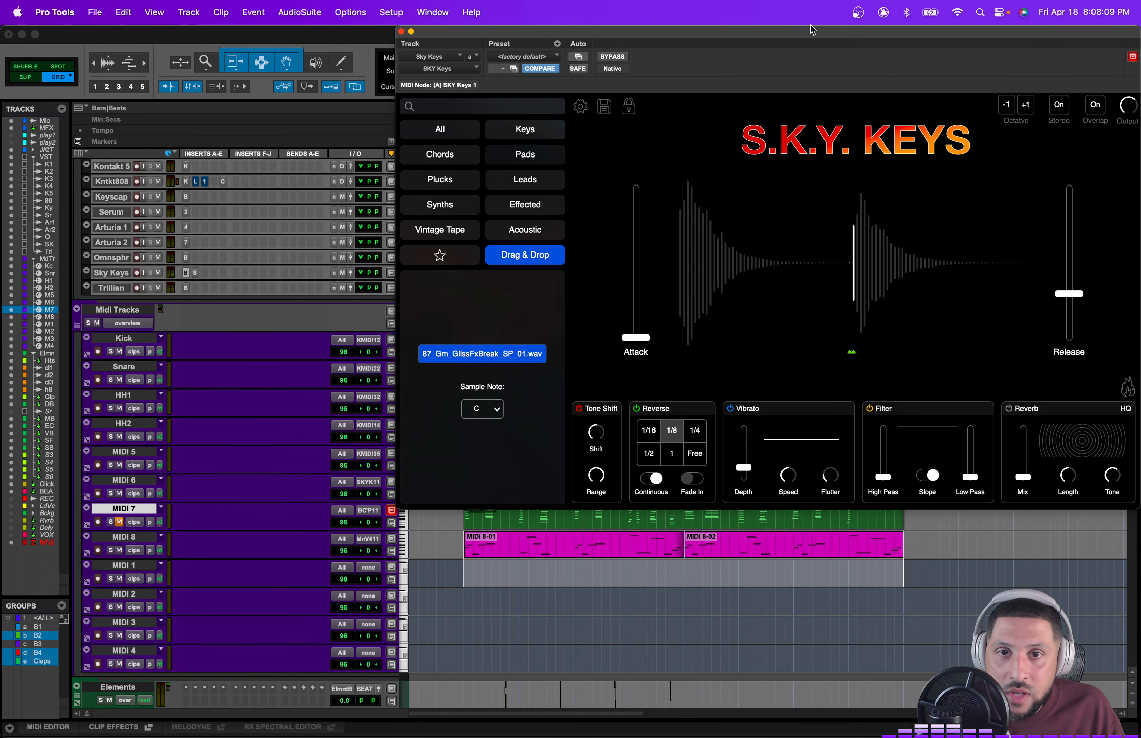
Step: Reposition the Sky Keys window and move the sample start point back near the beginning of the waveform, auditioning it
drag(812, 30, 749, 31)
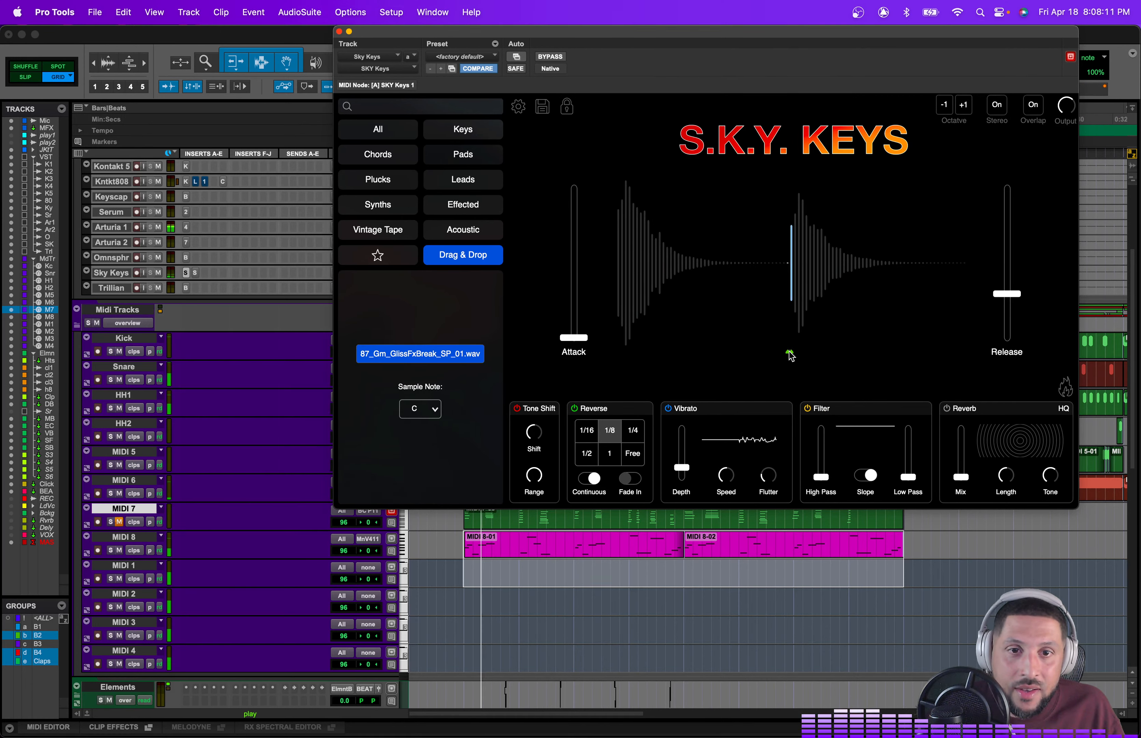
drag(792, 355, 798, 356)
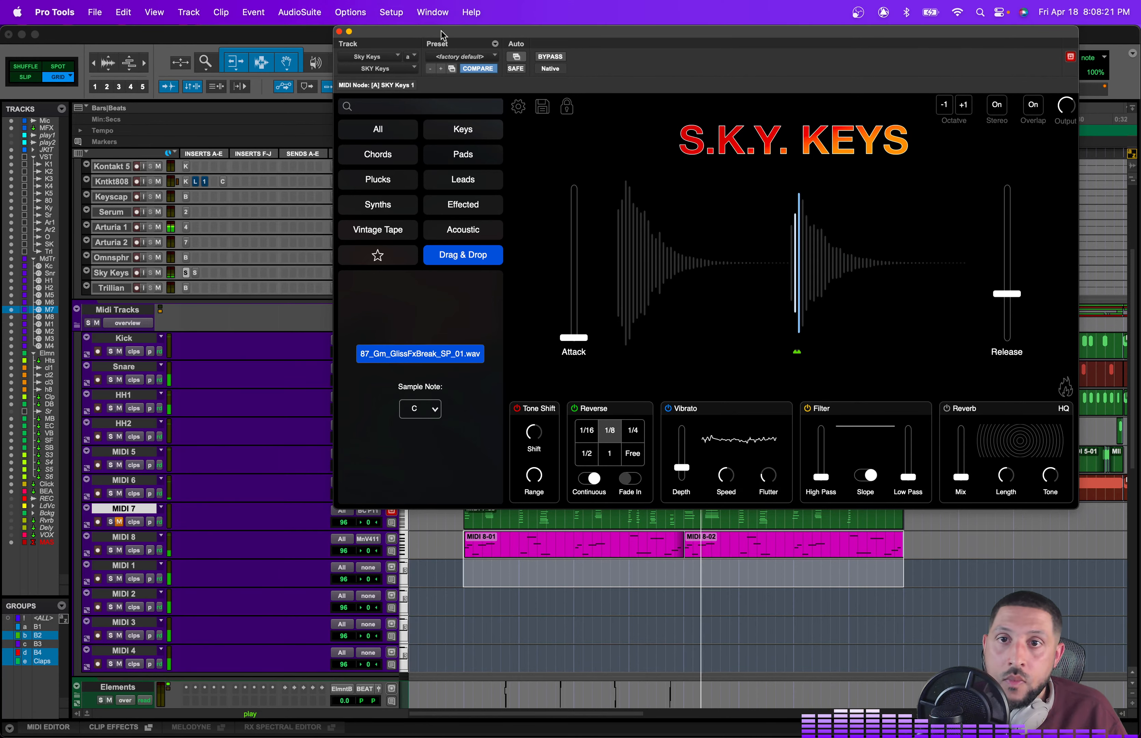
drag(444, 35, 579, 38)
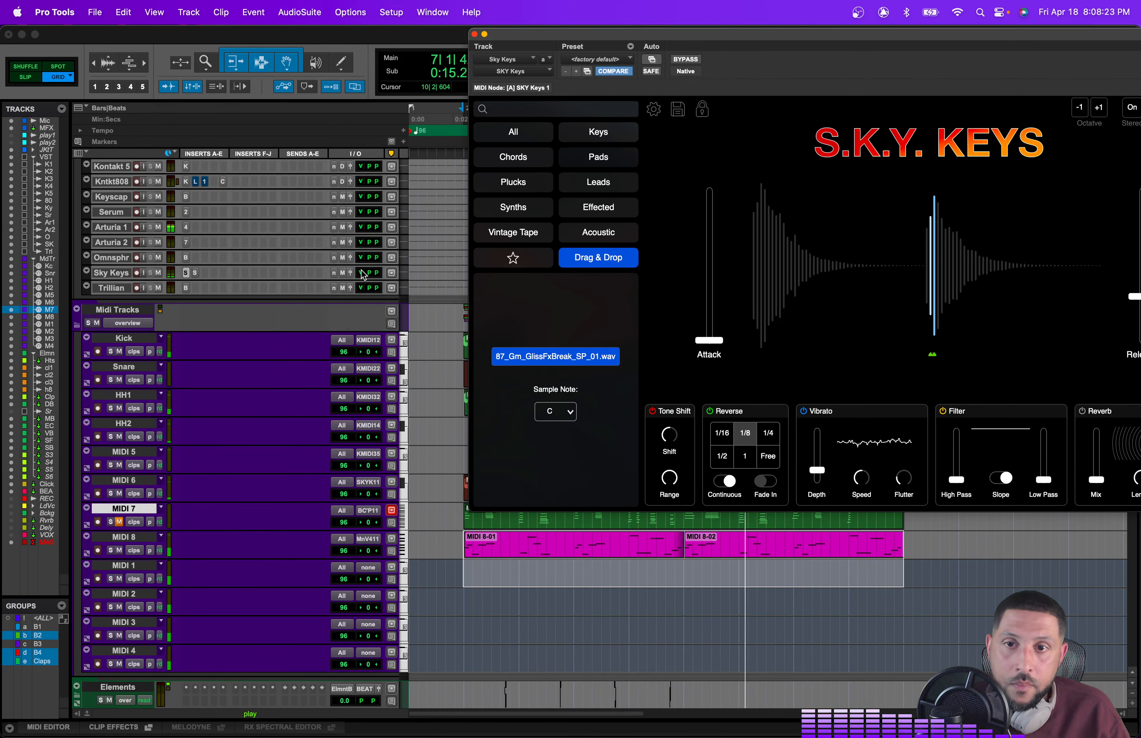
drag(361, 270, 362, 269)
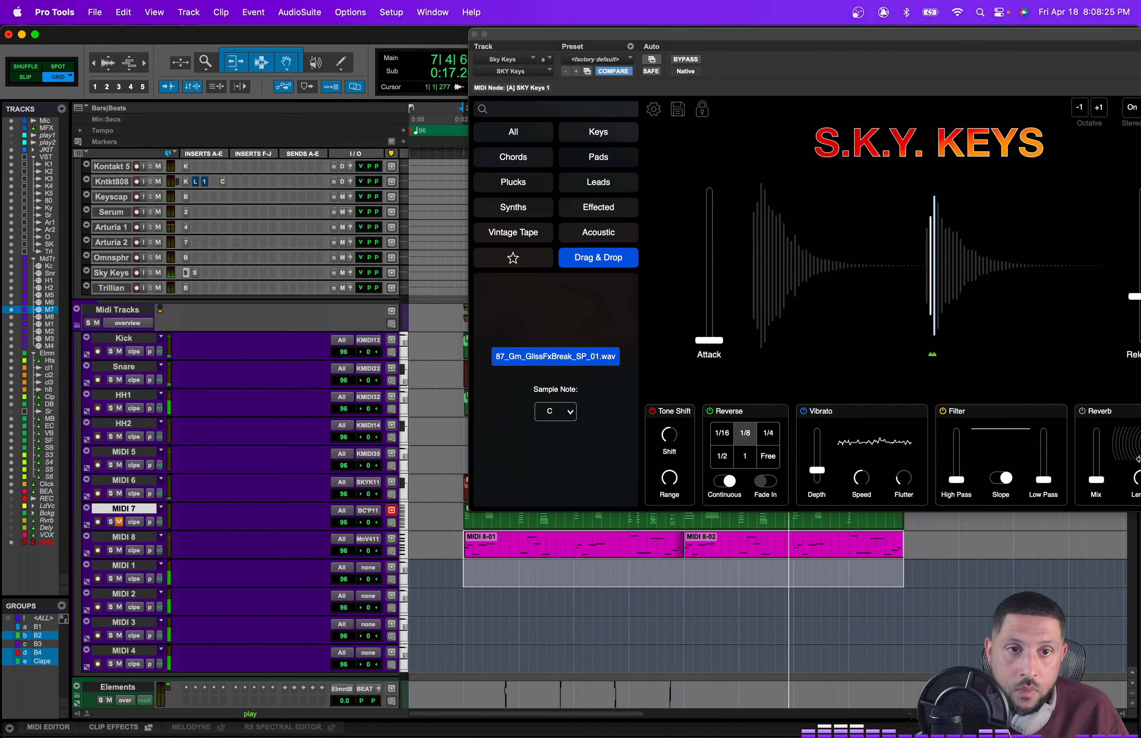
drag(935, 357, 759, 356)
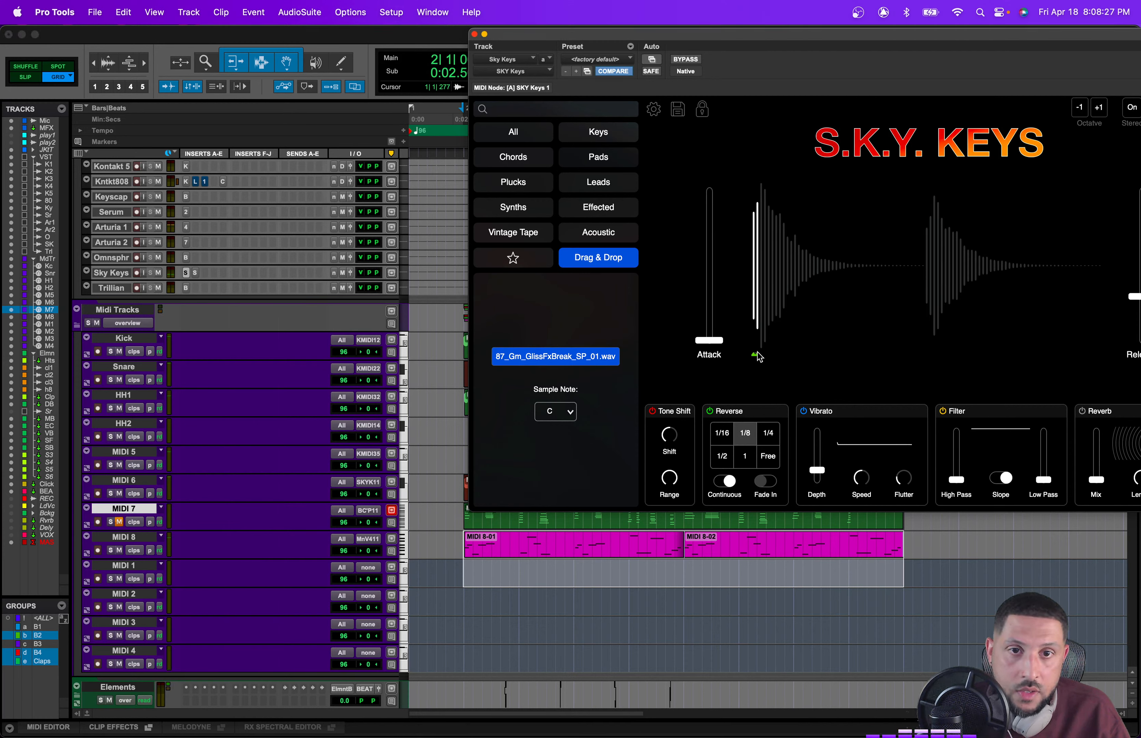
key(space)
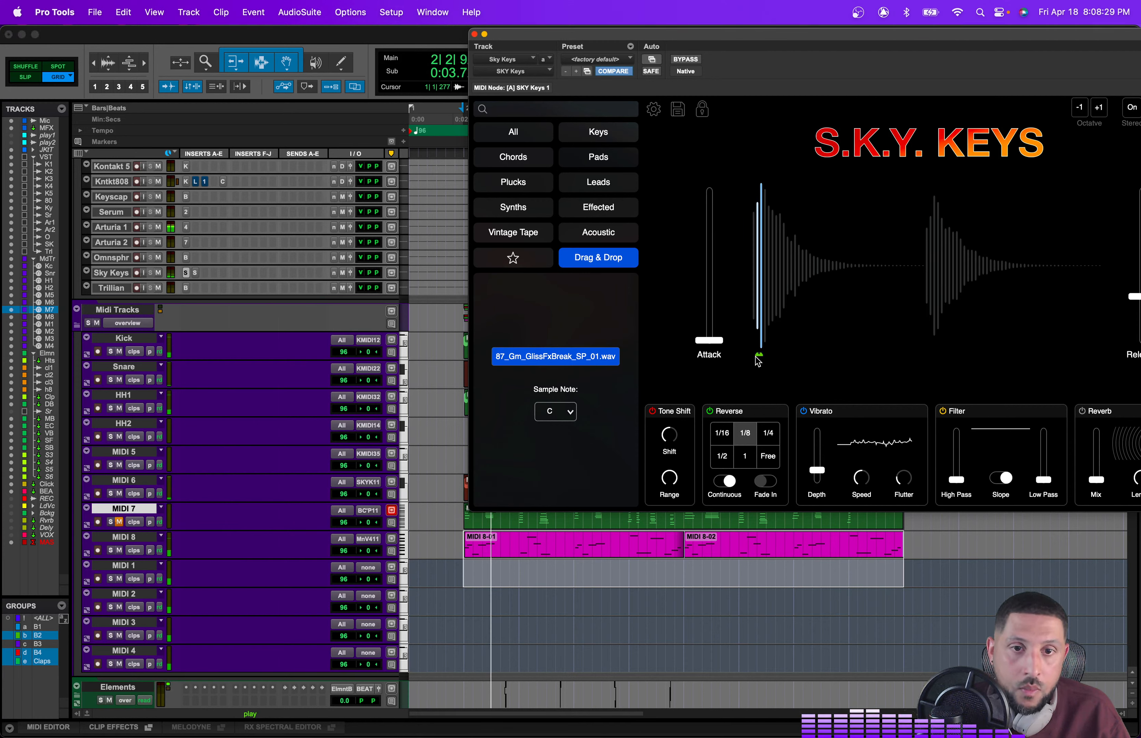
key(space)
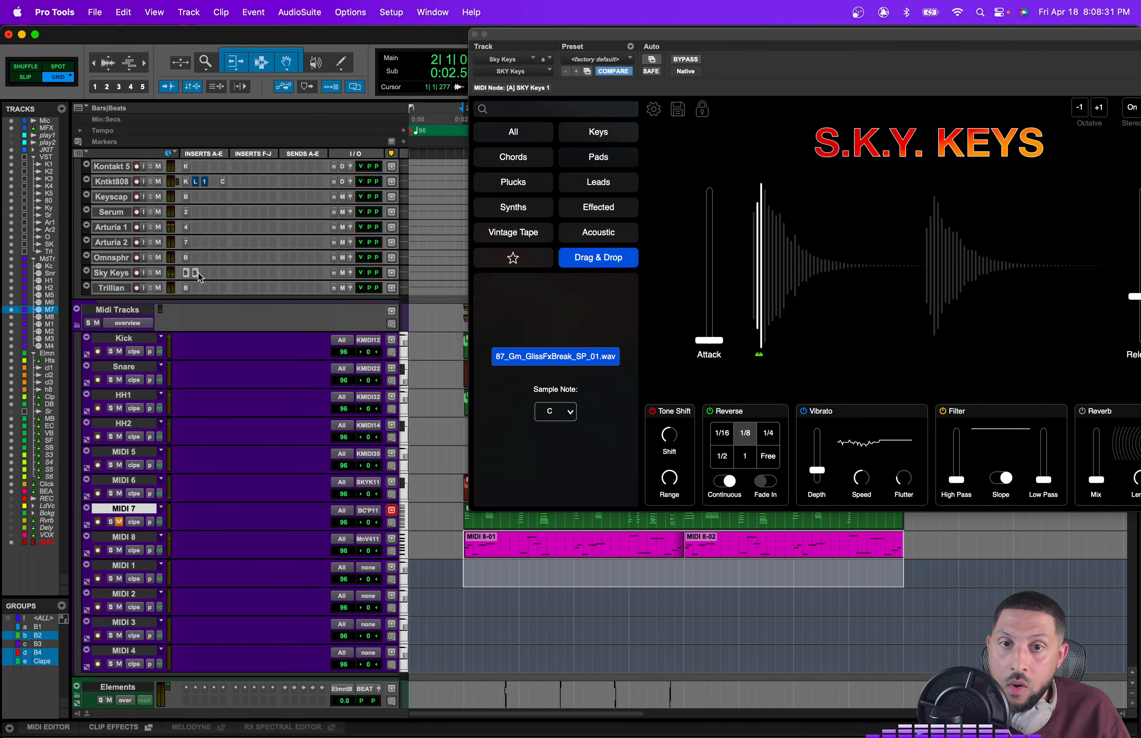
Step: Open the Saturn 2 insert on the Sky Keys track and nudge its band 3 level while auditioning
click(197, 273)
key(space)
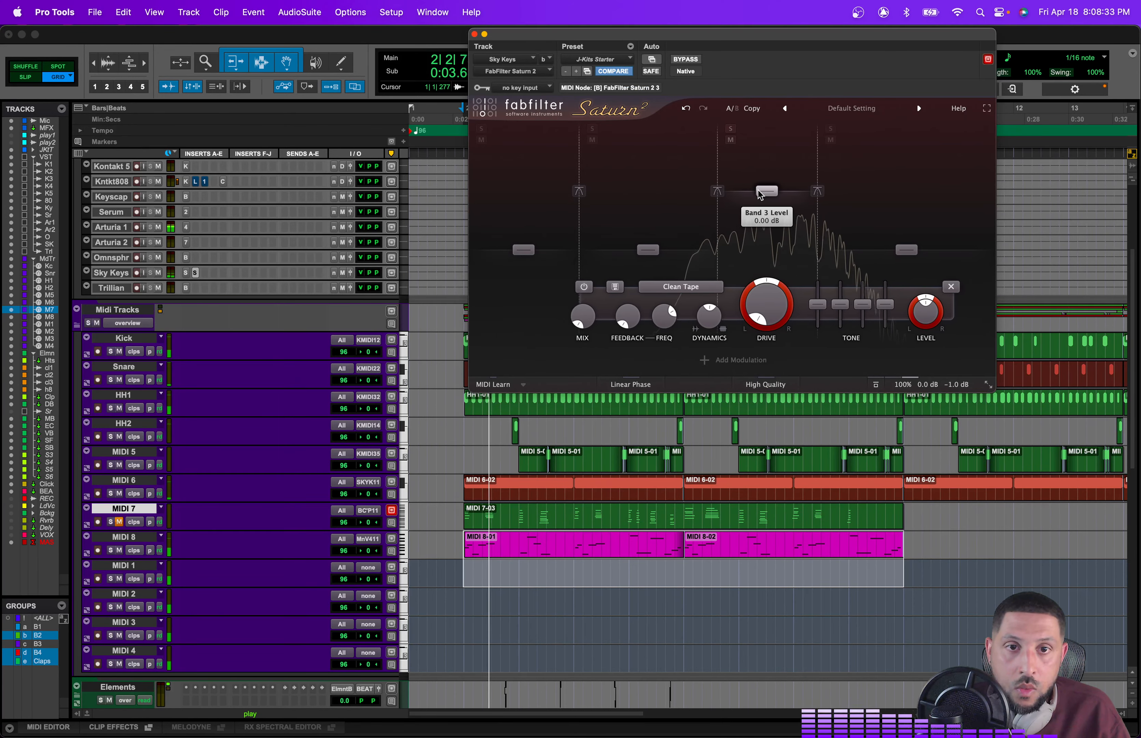
drag(758, 191, 749, 191)
drag(764, 215, 824, 214)
key(space)
Step: Insert AIR Vintage Filter on the next free insert slot of the Sky Keys track
click(207, 276)
mouse_move(207, 276)
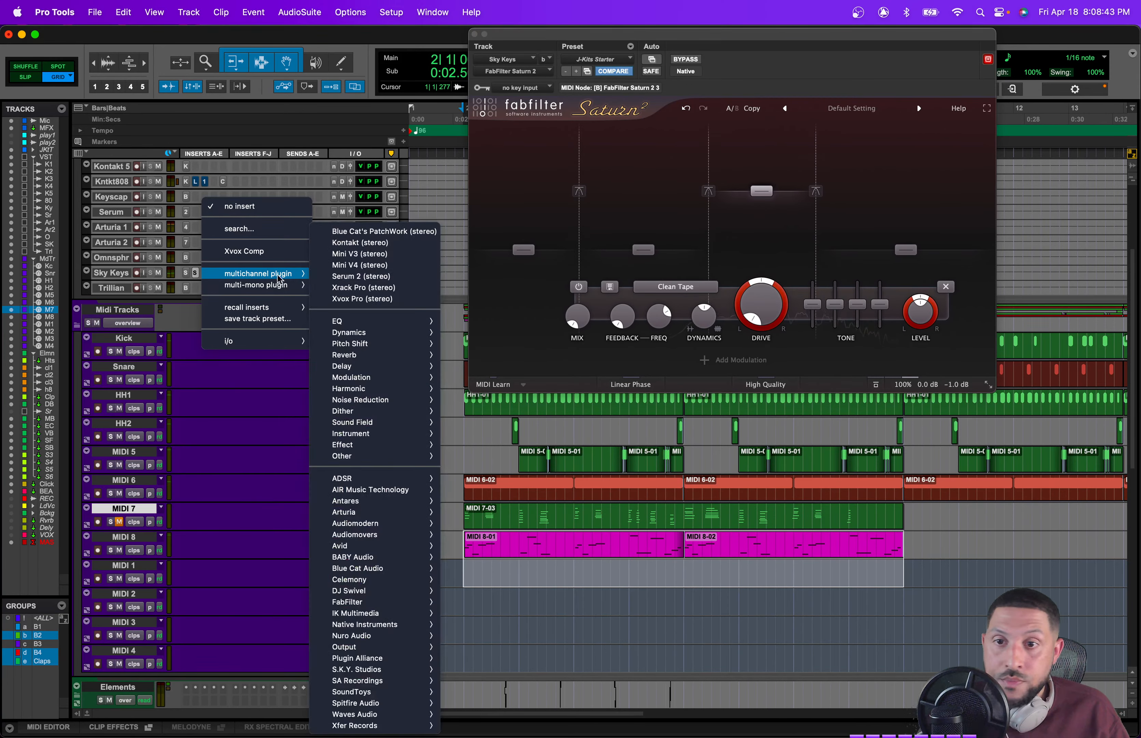
mouse_move(391, 382)
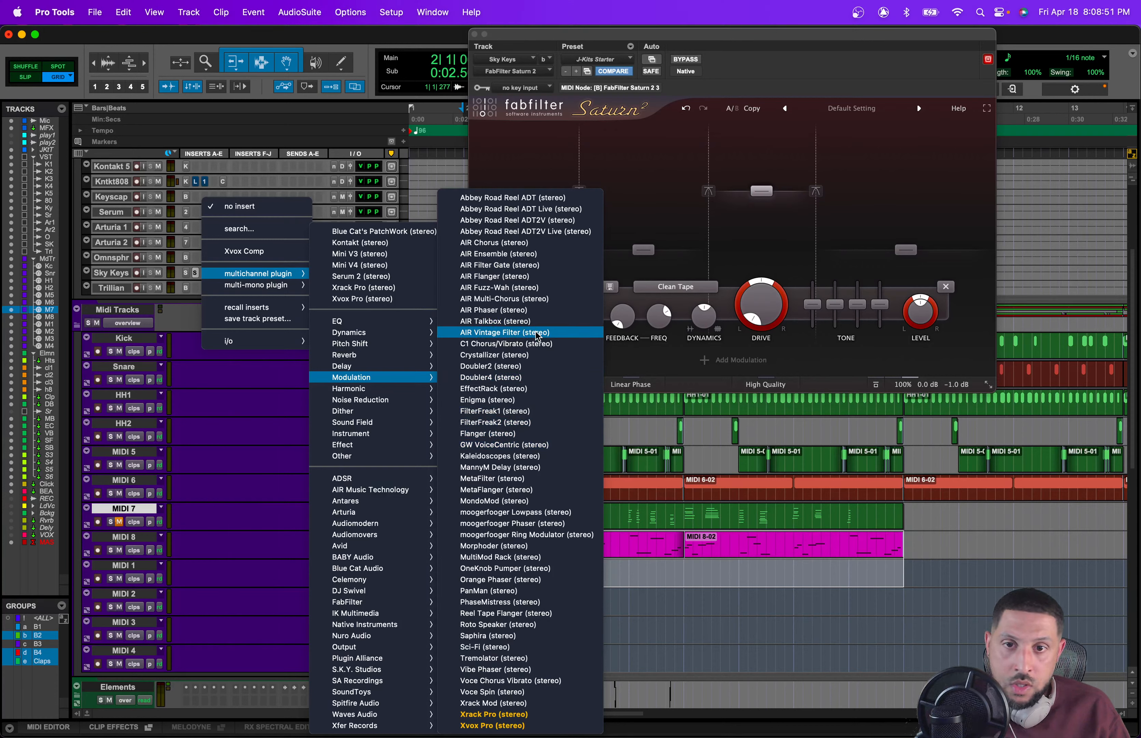
click(699, 144)
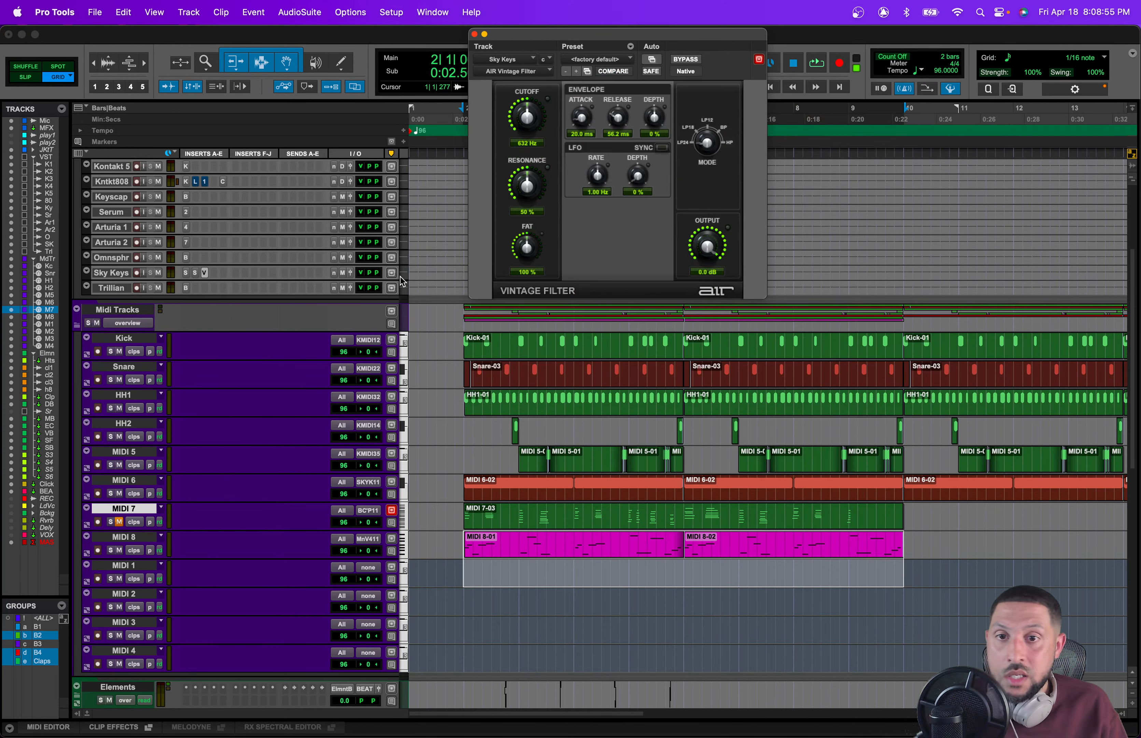
Step: Expand the Sky Keys track and set its automation mode to touch
click(402, 276)
click(422, 301)
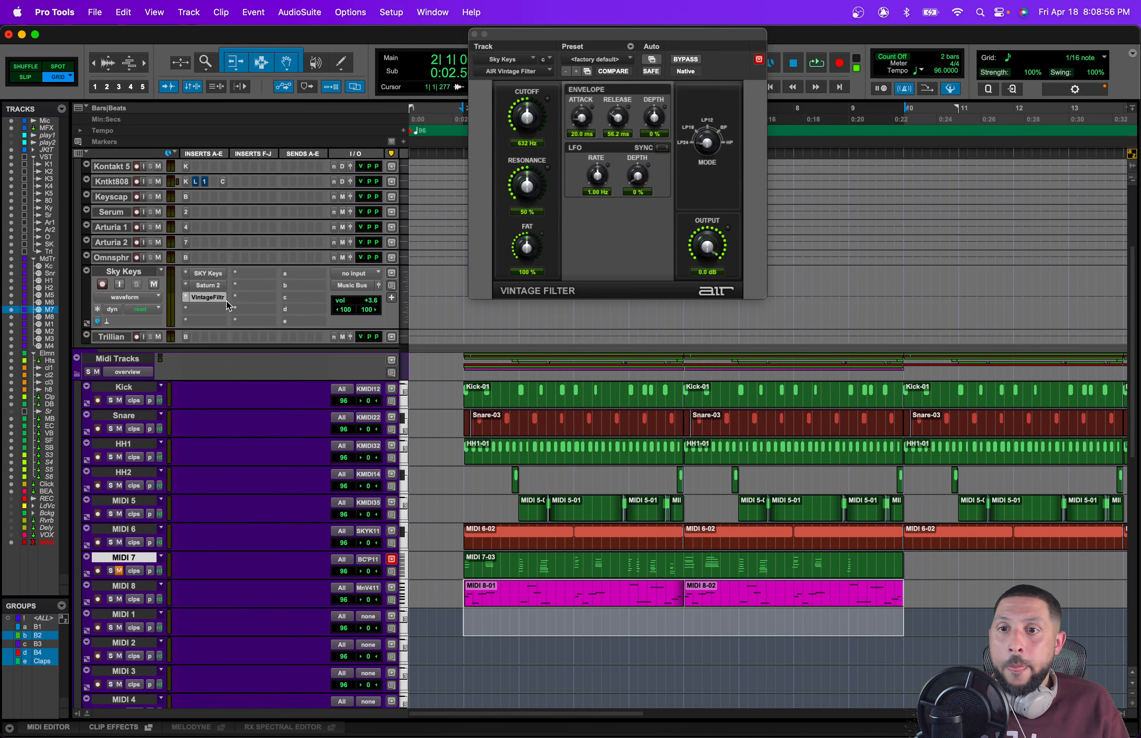
click(143, 310)
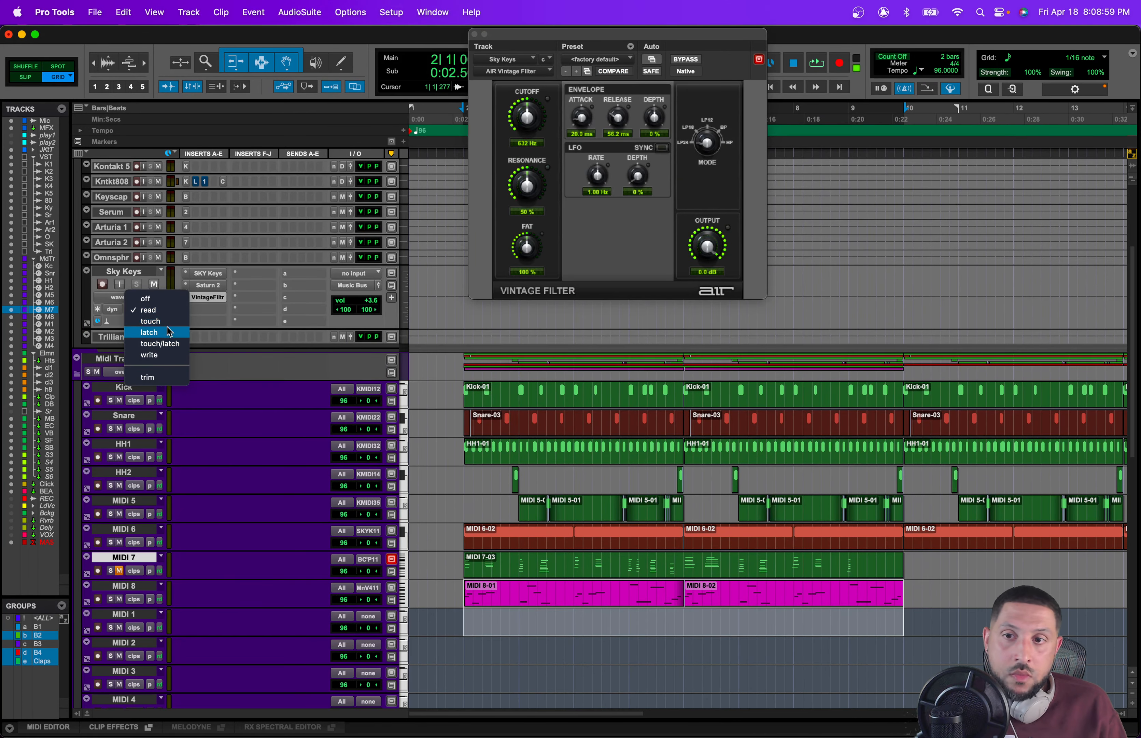
click(150, 321)
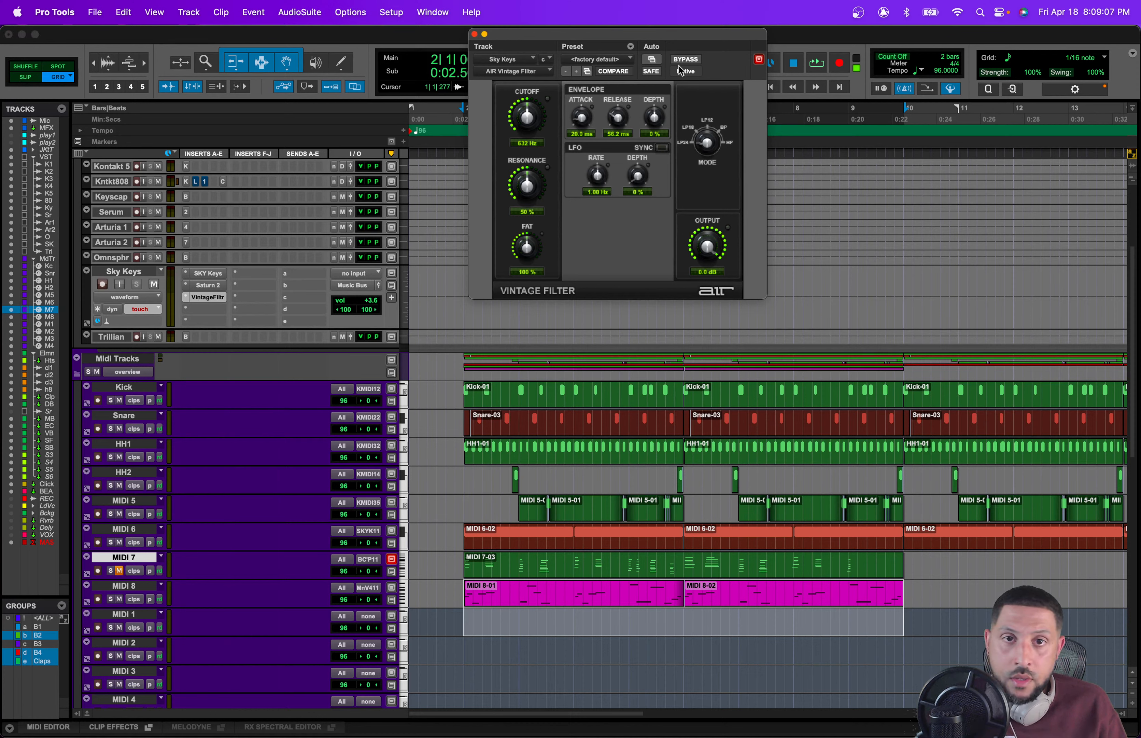
Step: Enable the Vintage Filter Cutoff parameter for plugin automation
click(650, 60)
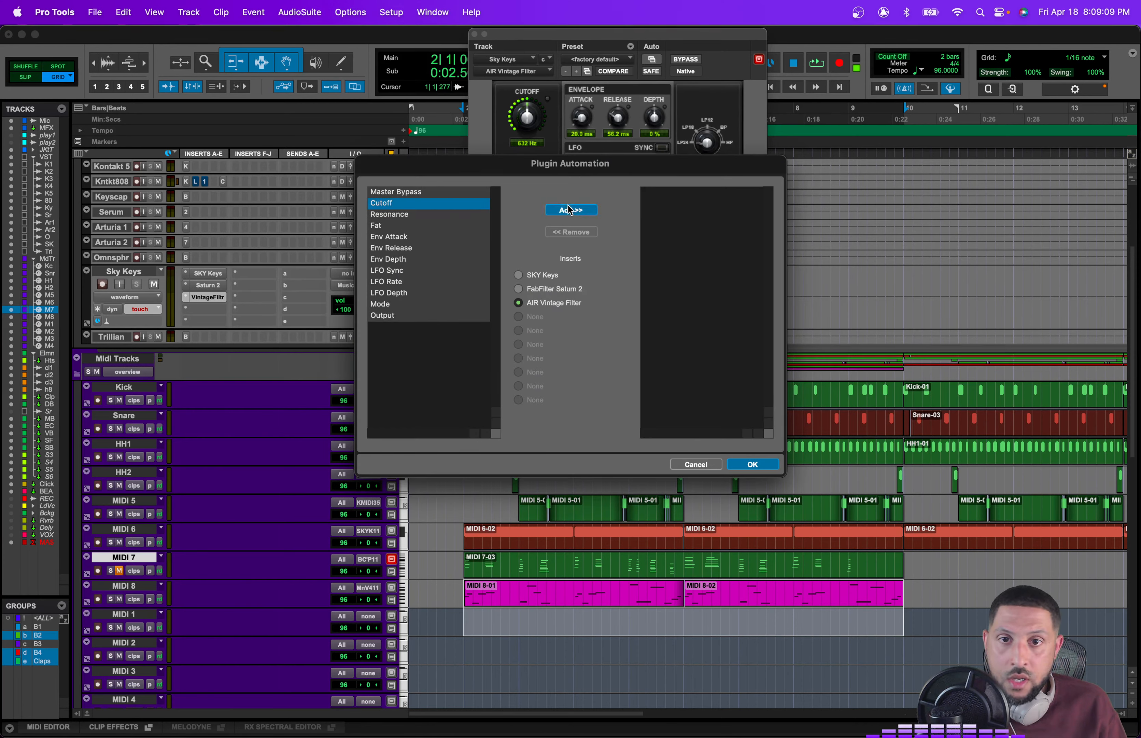
click(571, 210)
click(755, 463)
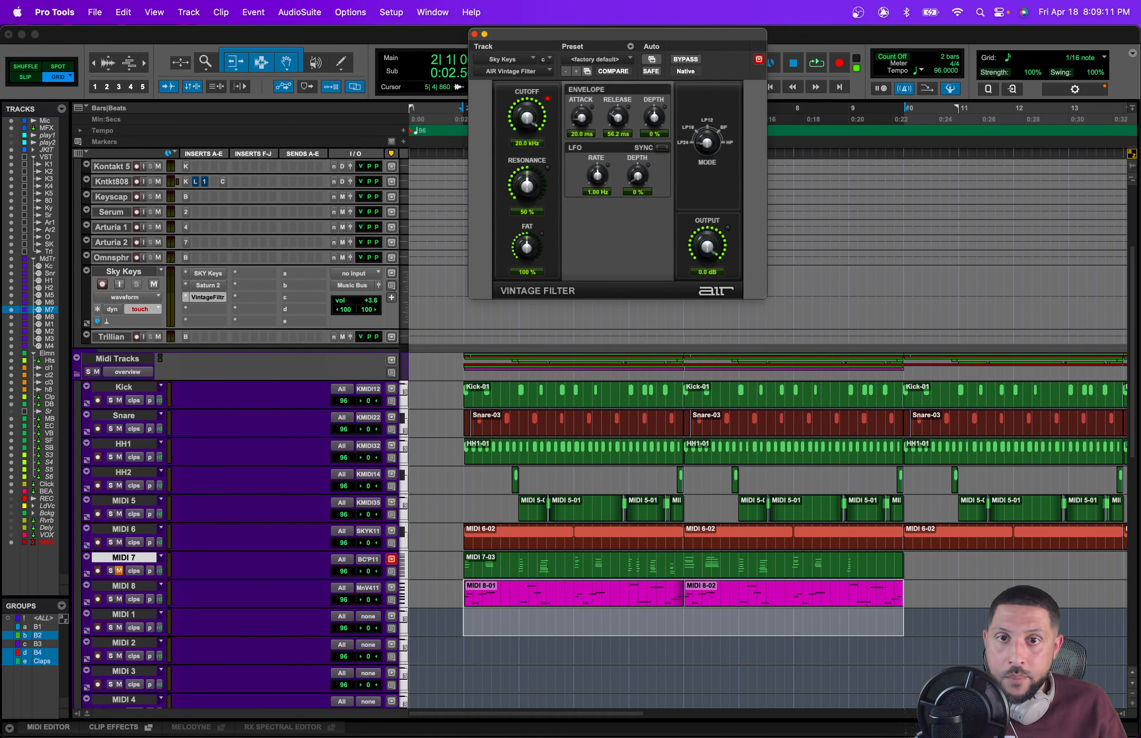
key(space)
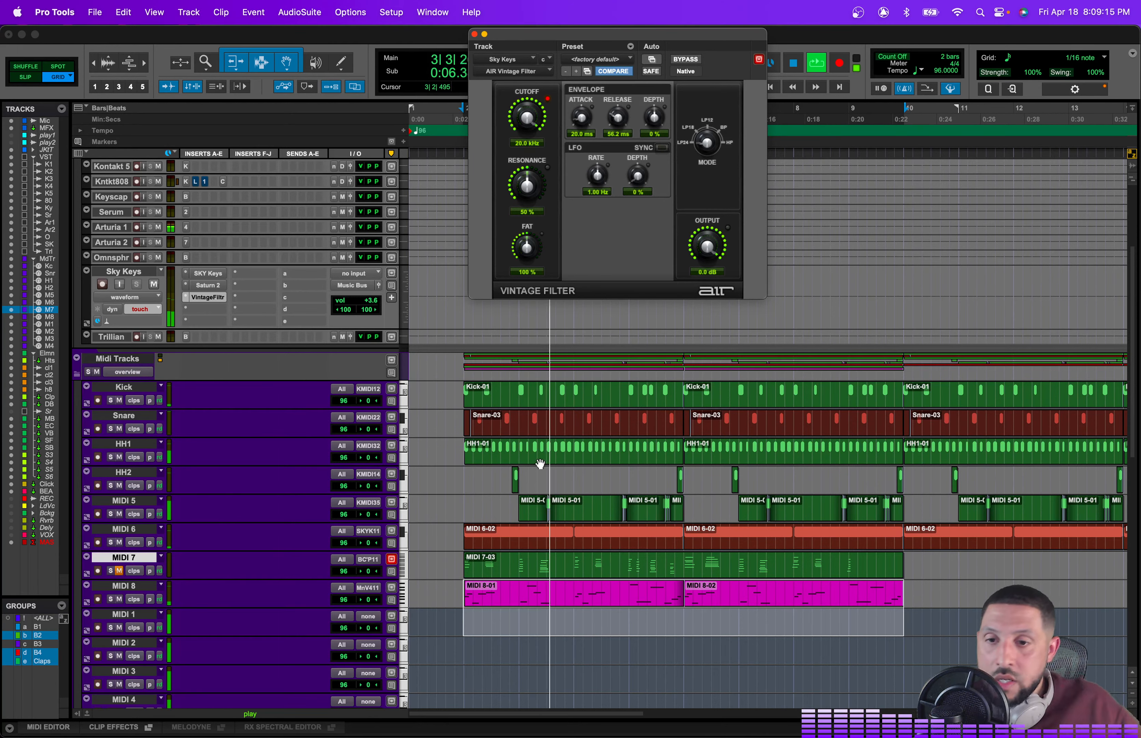
scroll(475, 523, up, 5)
scroll(473, 524, down, 4)
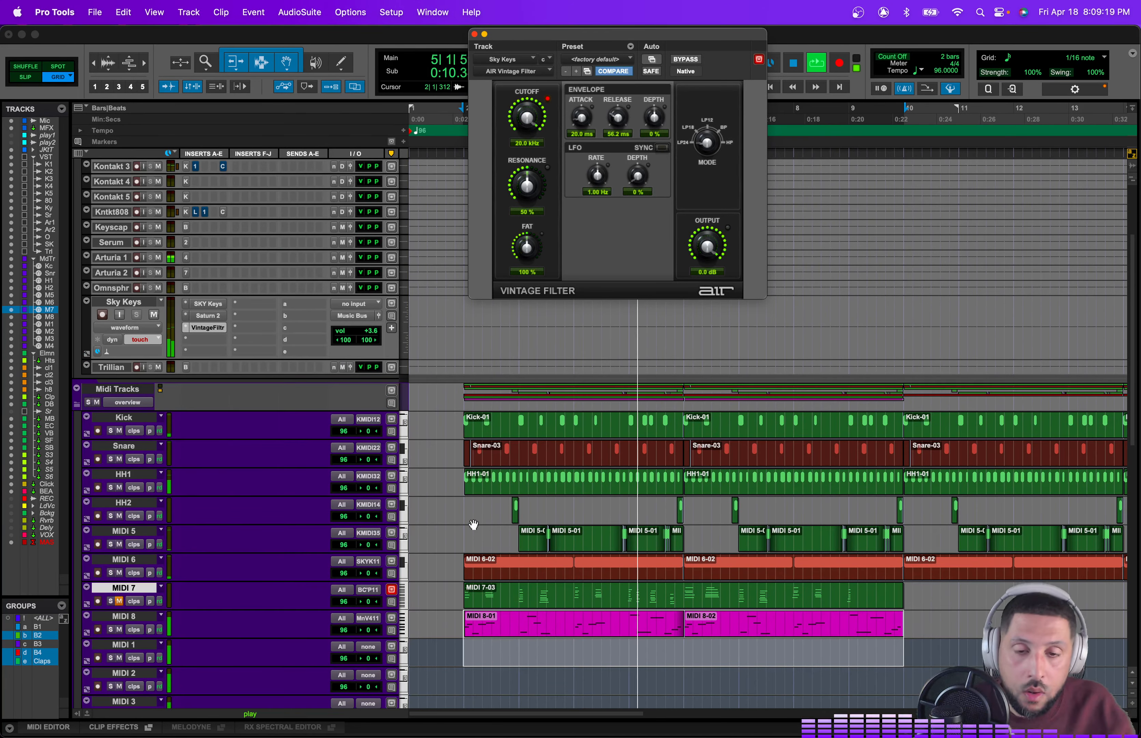
scroll(474, 524, down, 3)
key(space)
Step: Play from bar 2 and record a Vintage Filter cutoff automation pass by sweeping the knob
click(464, 575)
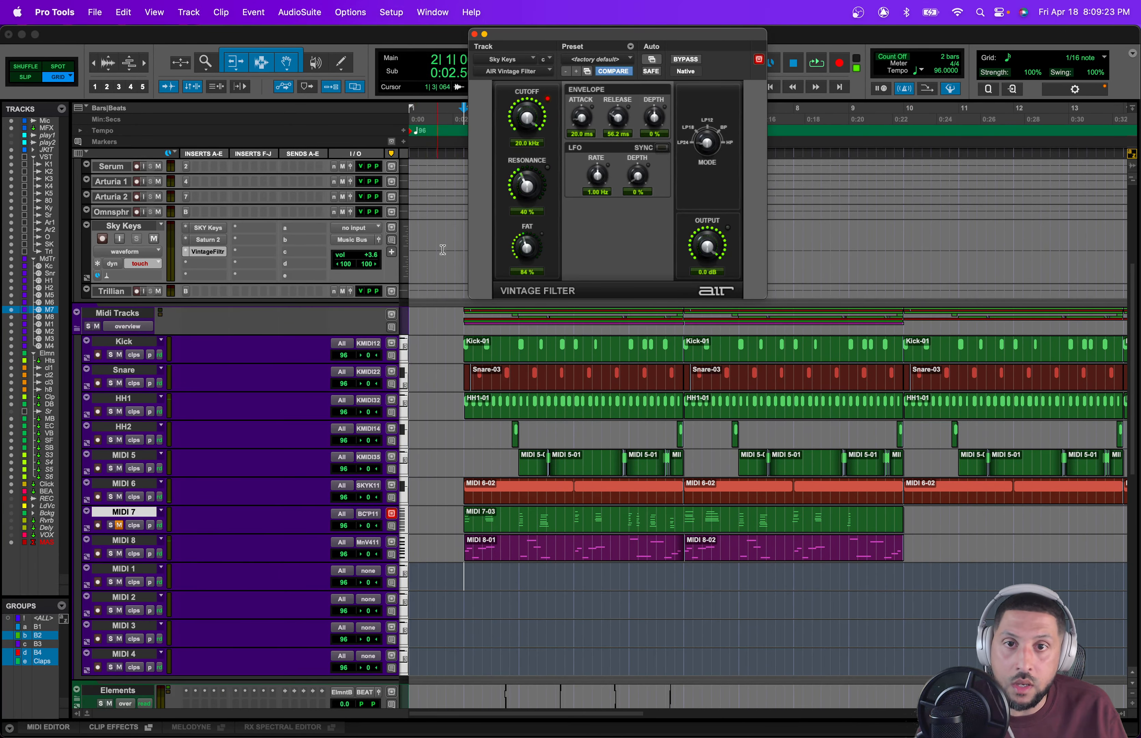
key(space)
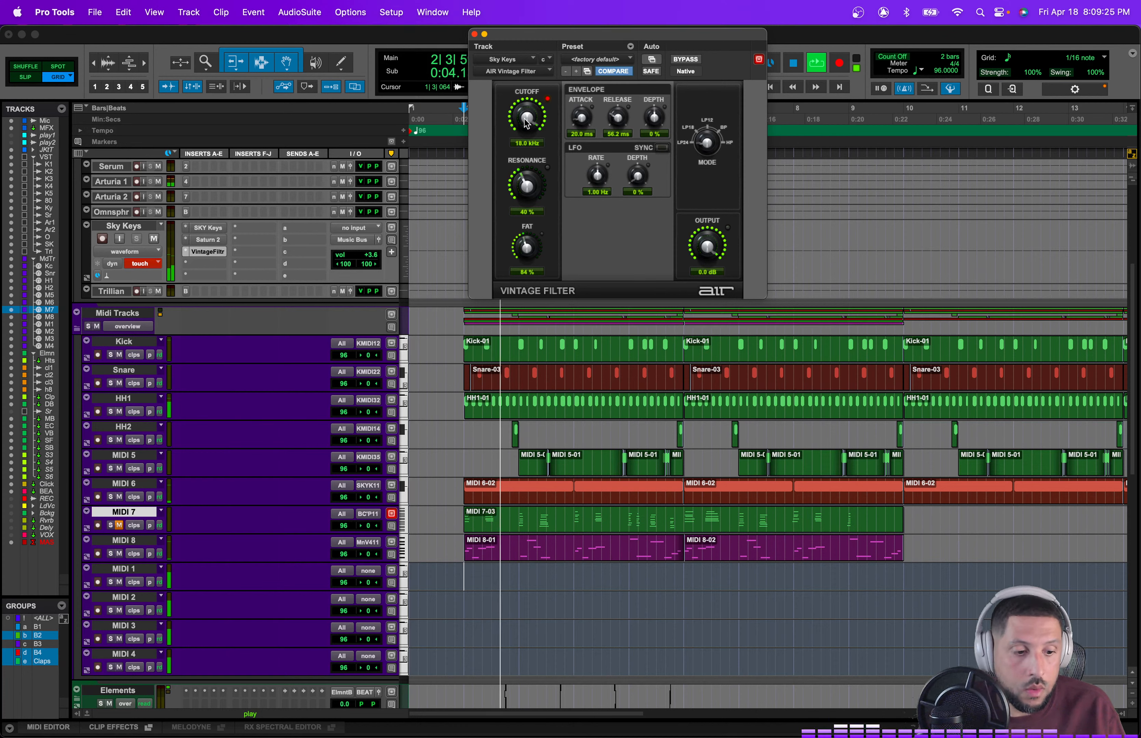
drag(524, 125, 555, 108)
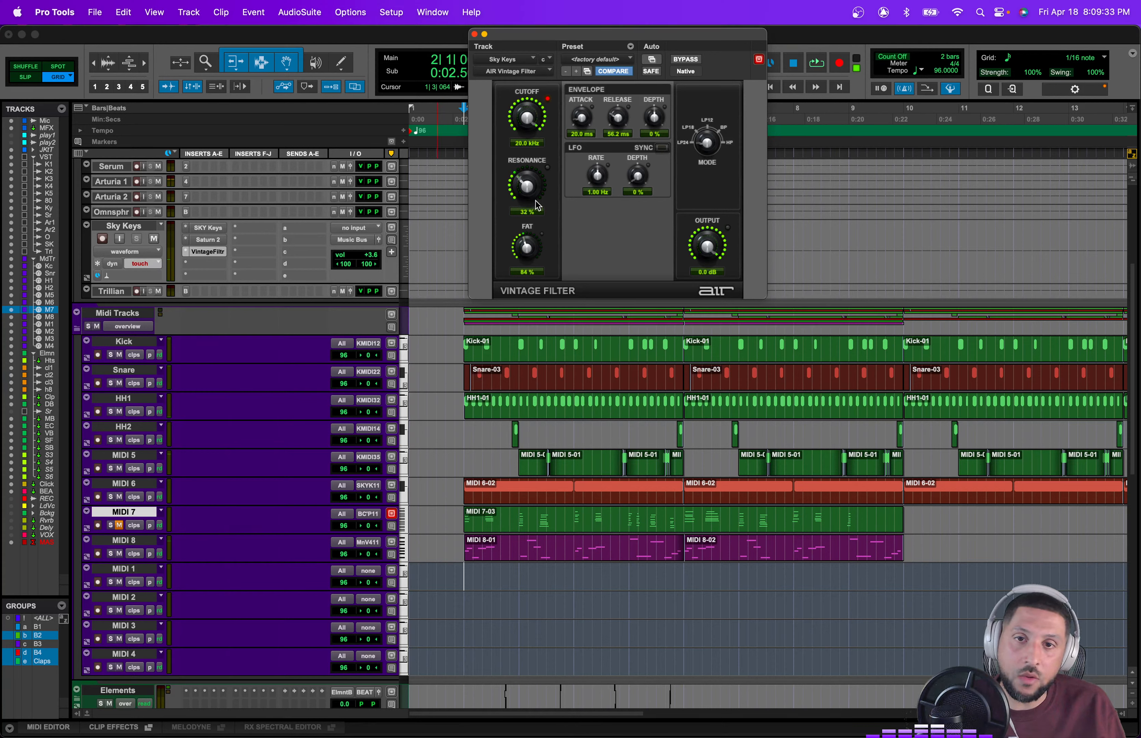
key(space)
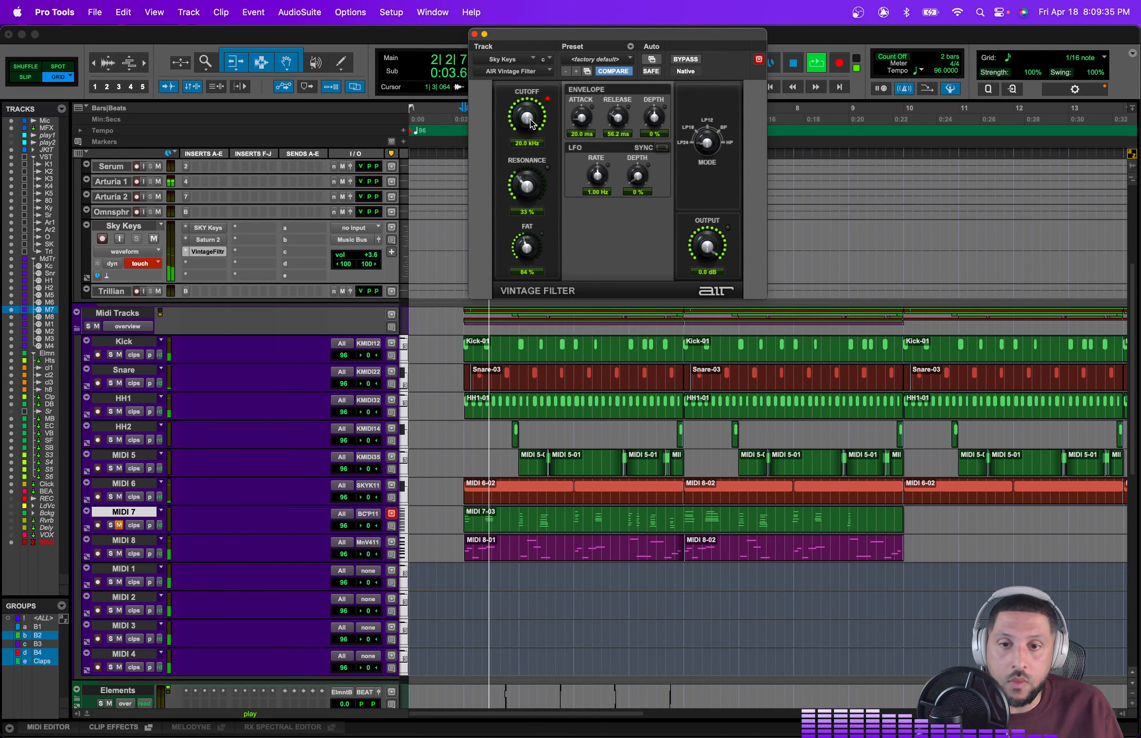
Step: Lower the cutoff, then record a pass opening it back to 20.0 kHz near bar 9
drag(533, 123, 545, 200)
key(space)
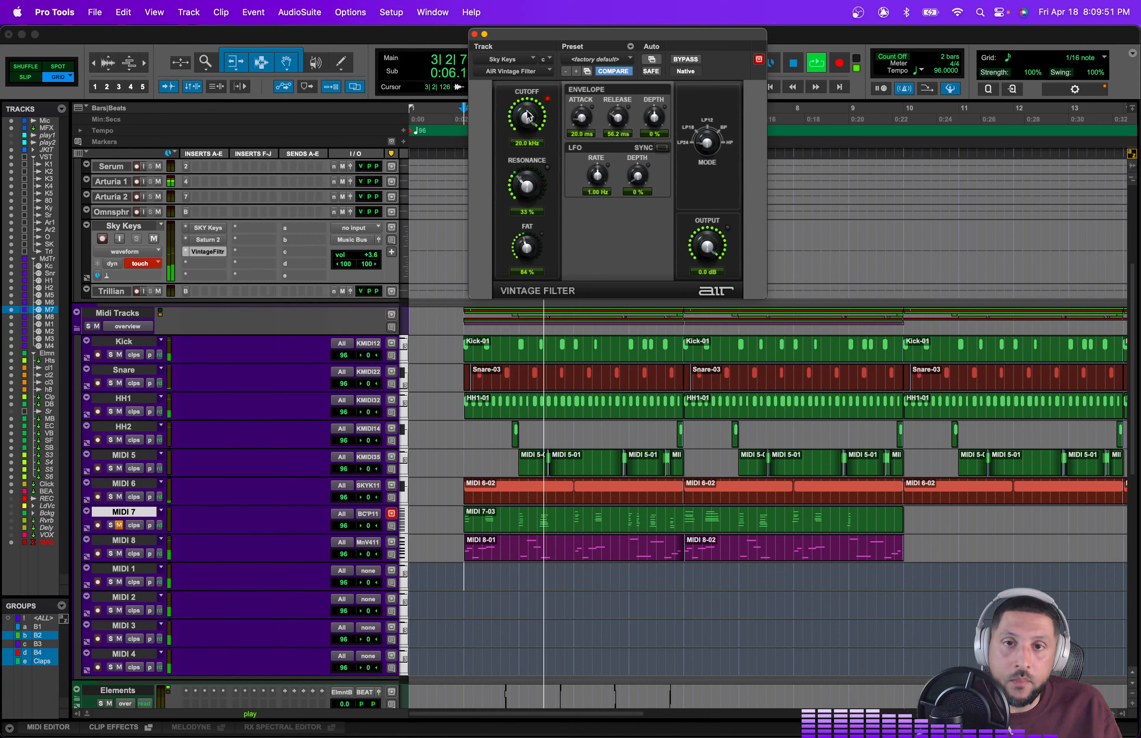
mouse_move(528, 116)
mouse_down()
mouse_move(528, 183)
mouse_move(528, 99)
mouse_up()
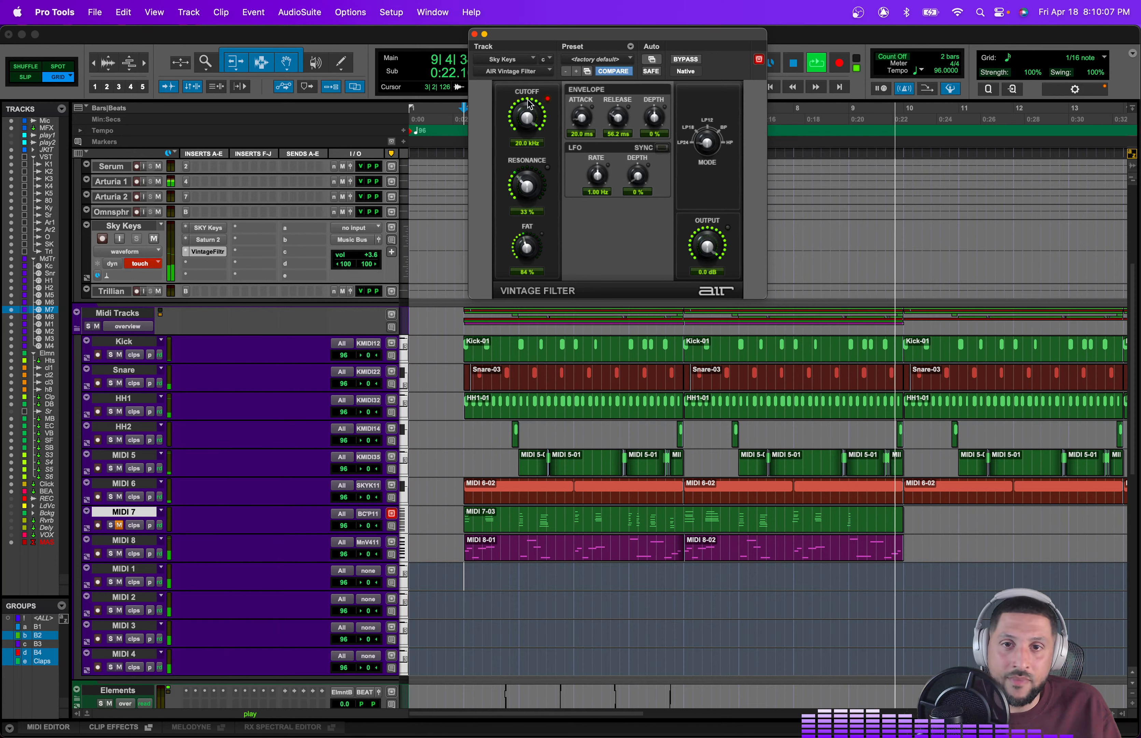
key(space)
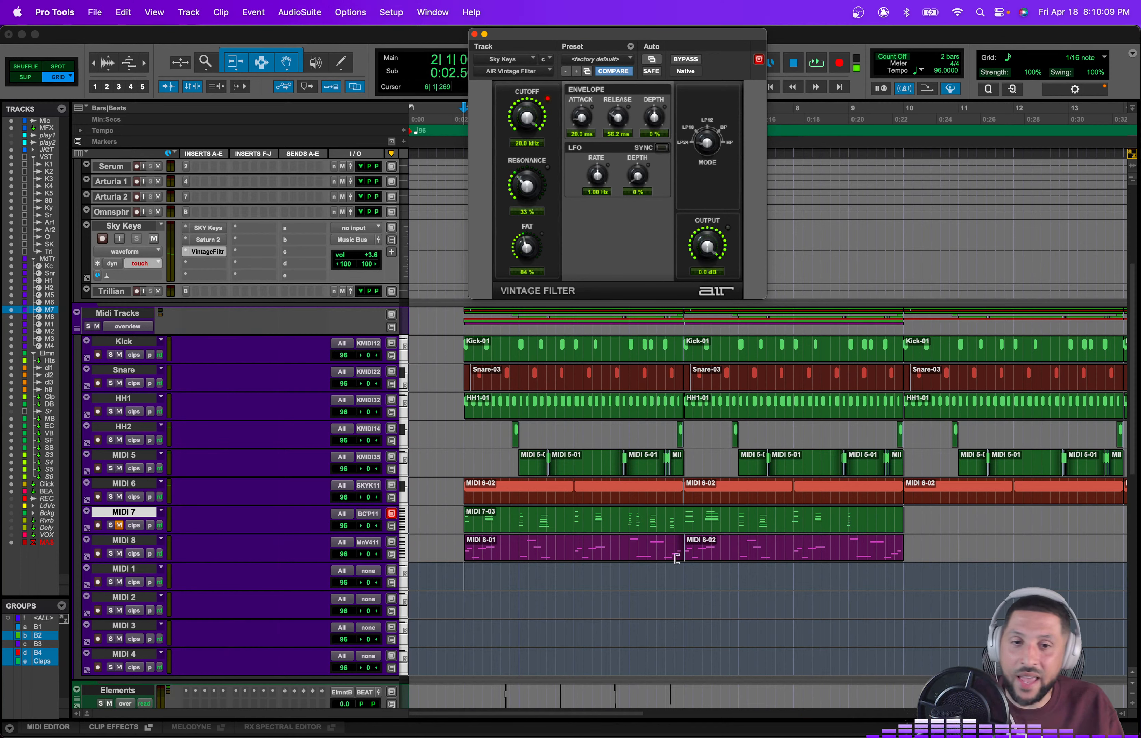
Step: Play and record another Vintage Filter cutoff automation pass, sweeping the knob up to 20.0 kHz
key(space)
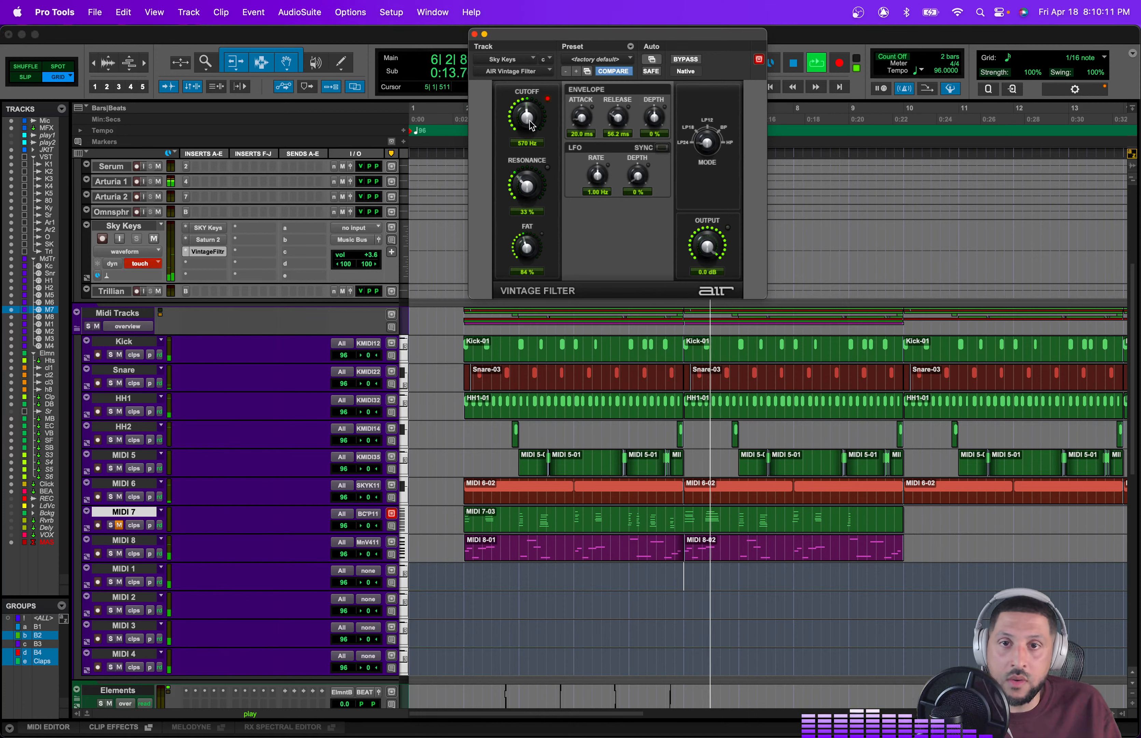
drag(527, 108, 527, 67)
key(space)
Step: Select the MIDI 8 bass clips across bars 1 to 9 and duplicate them three times
drag(901, 567, 461, 547)
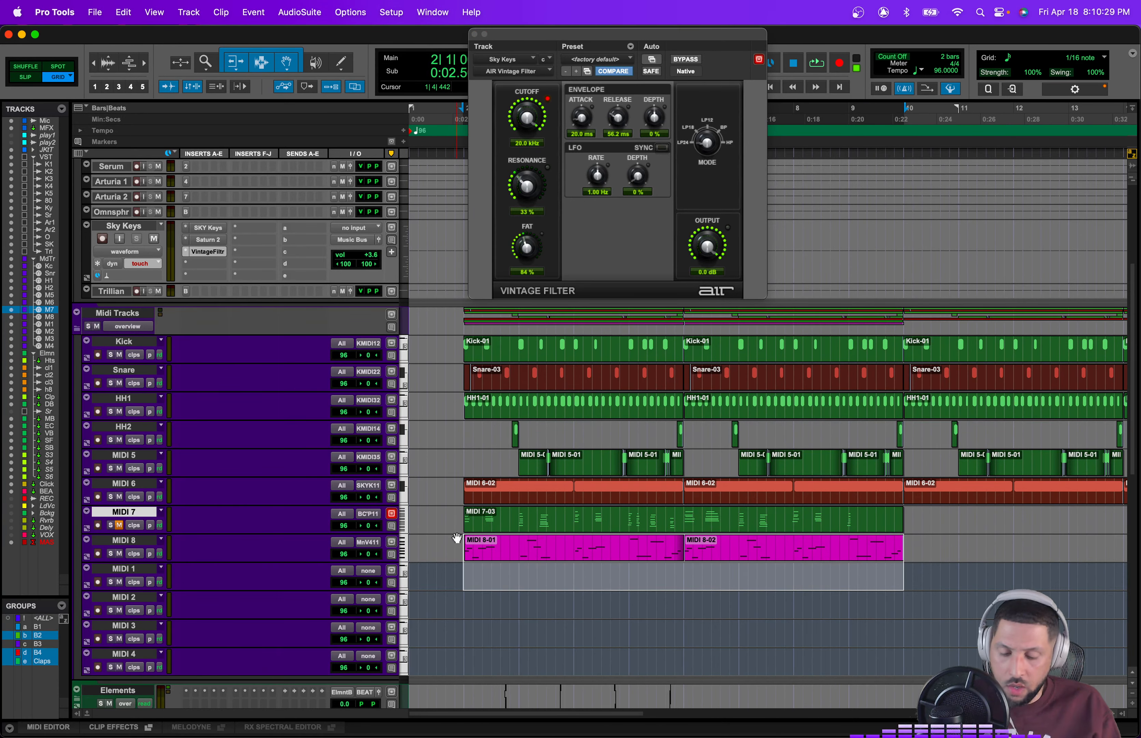
key(r)
key(super+s)
key(super+d)
scroll(745, 566, right, 8)
key(super+d)
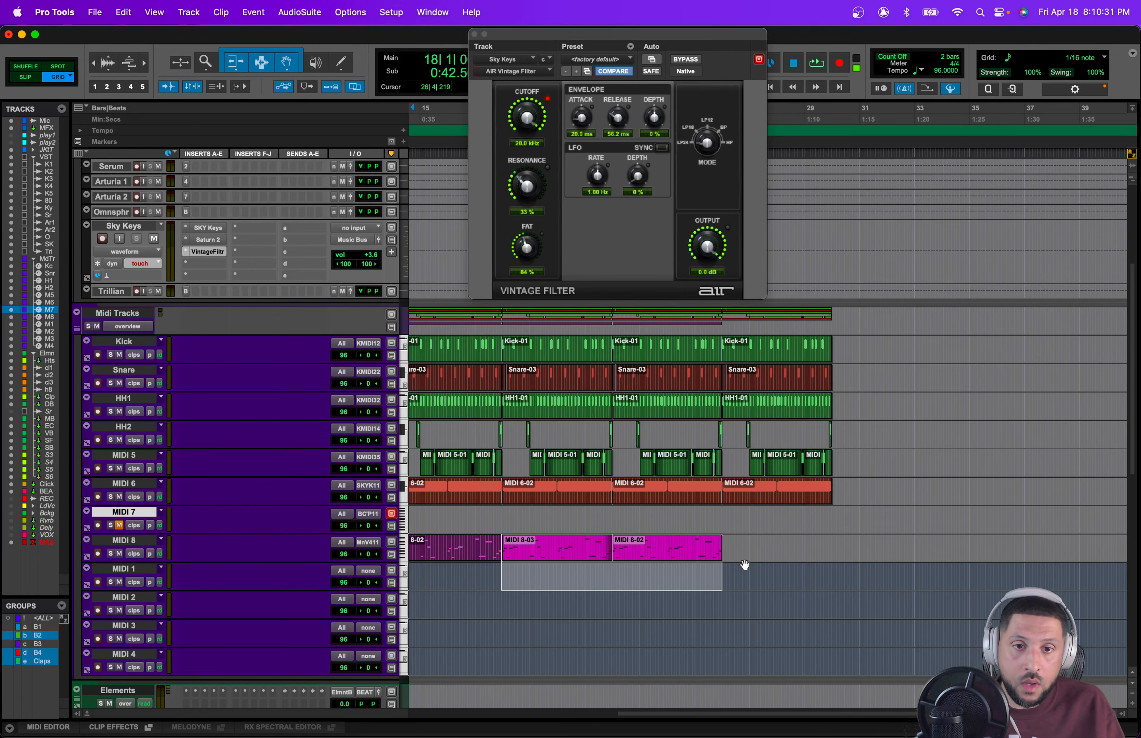
key(super+d)
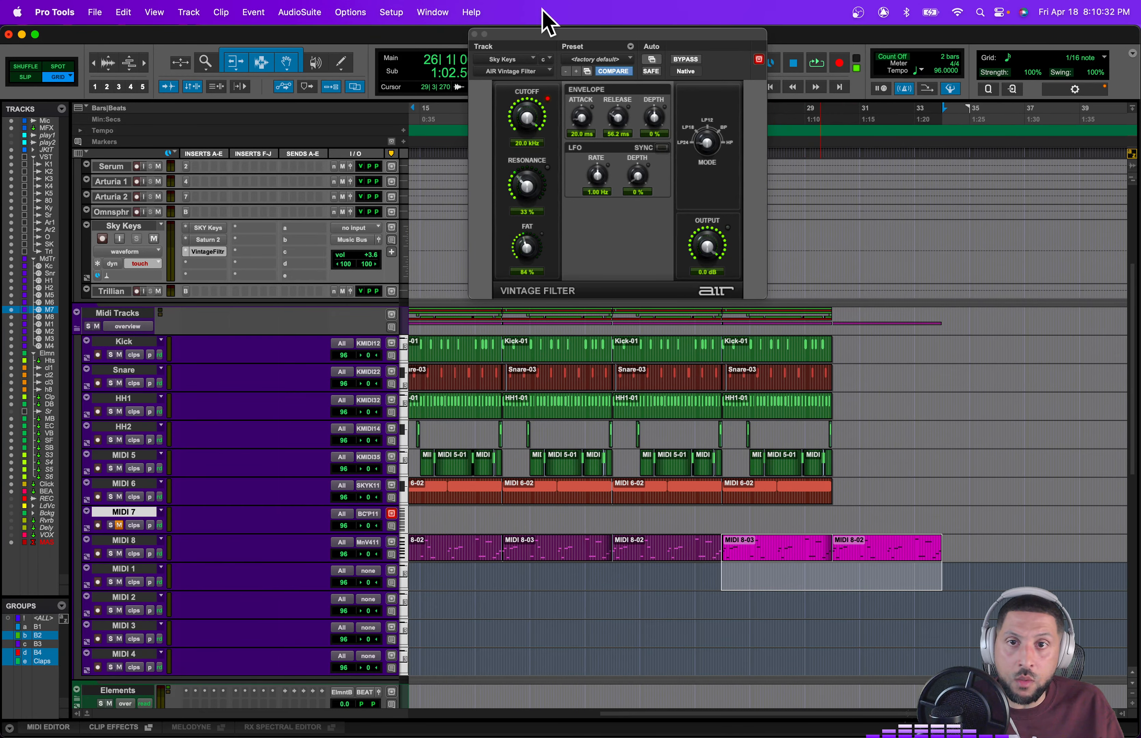
Step: Set the nudge value to a straight 1/2 note with triplet turned off
click(474, 34)
click(739, 65)
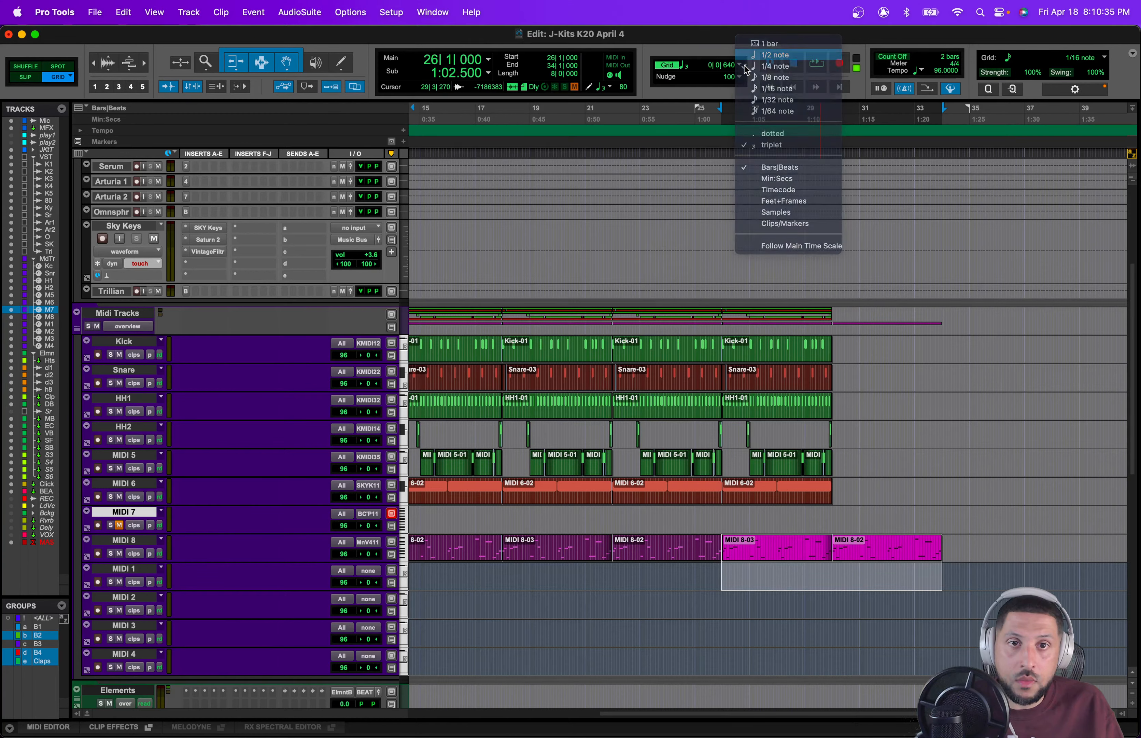
click(774, 56)
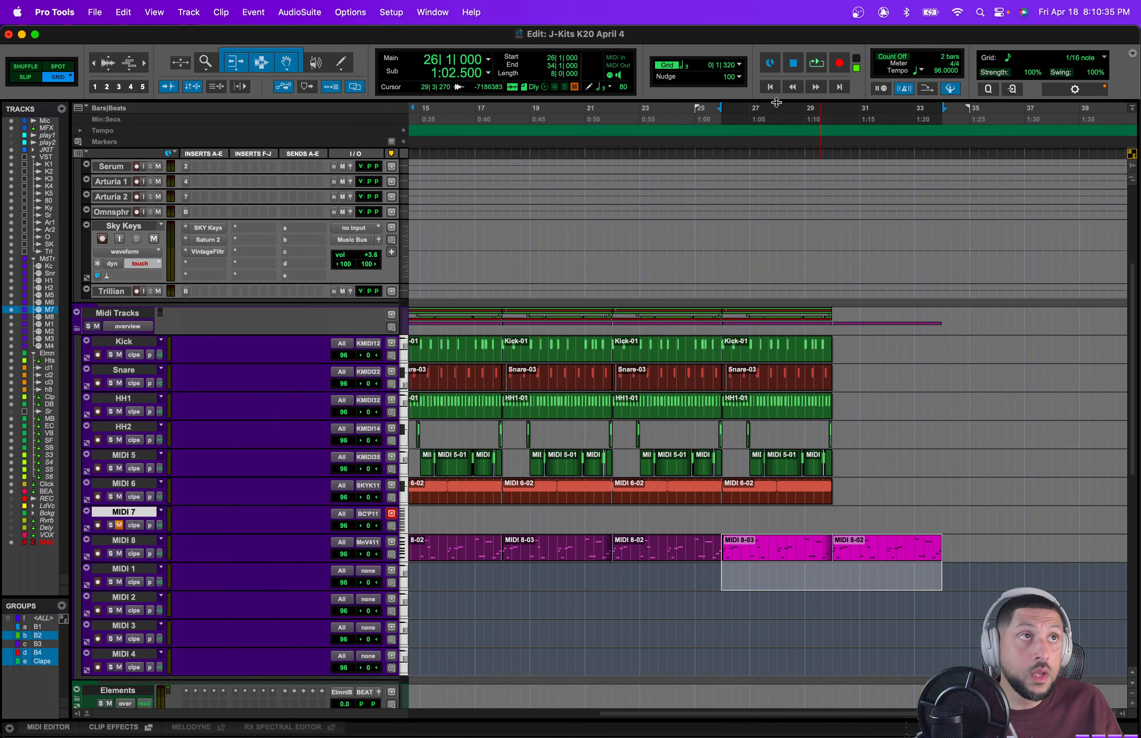
click(739, 68)
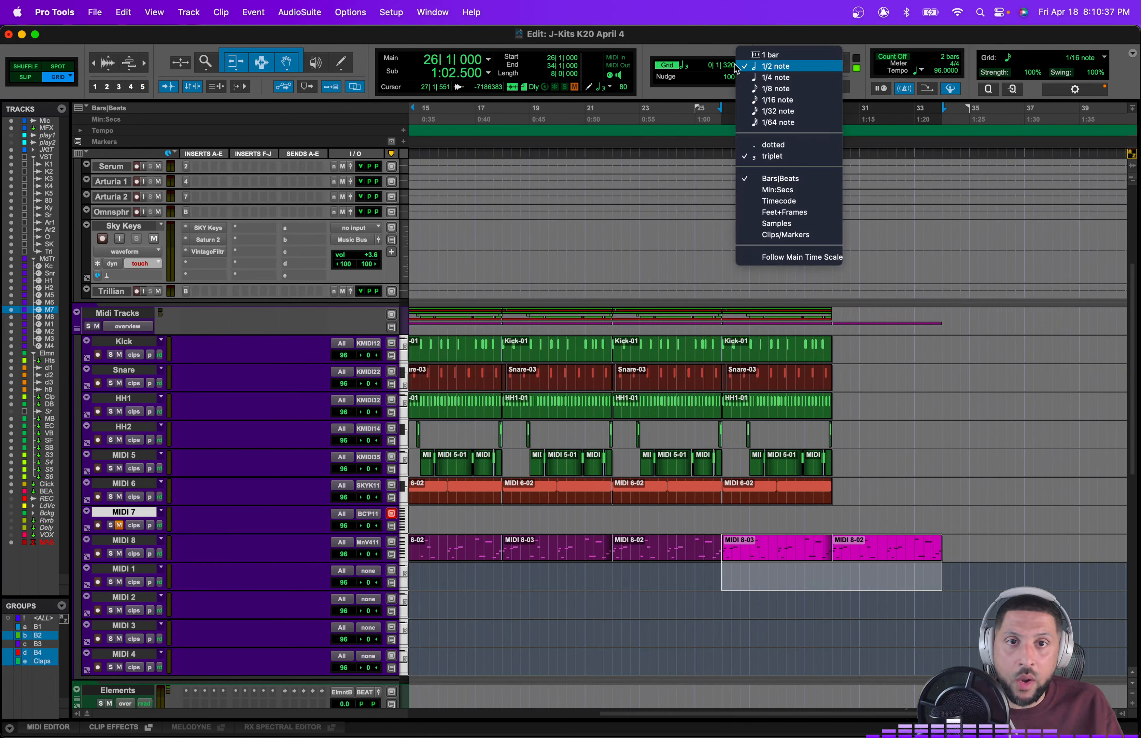
click(758, 157)
Step: Select the drum, keys and bass clips from bar 26 to bar 30 and duplicate them once
drag(845, 510, 718, 357)
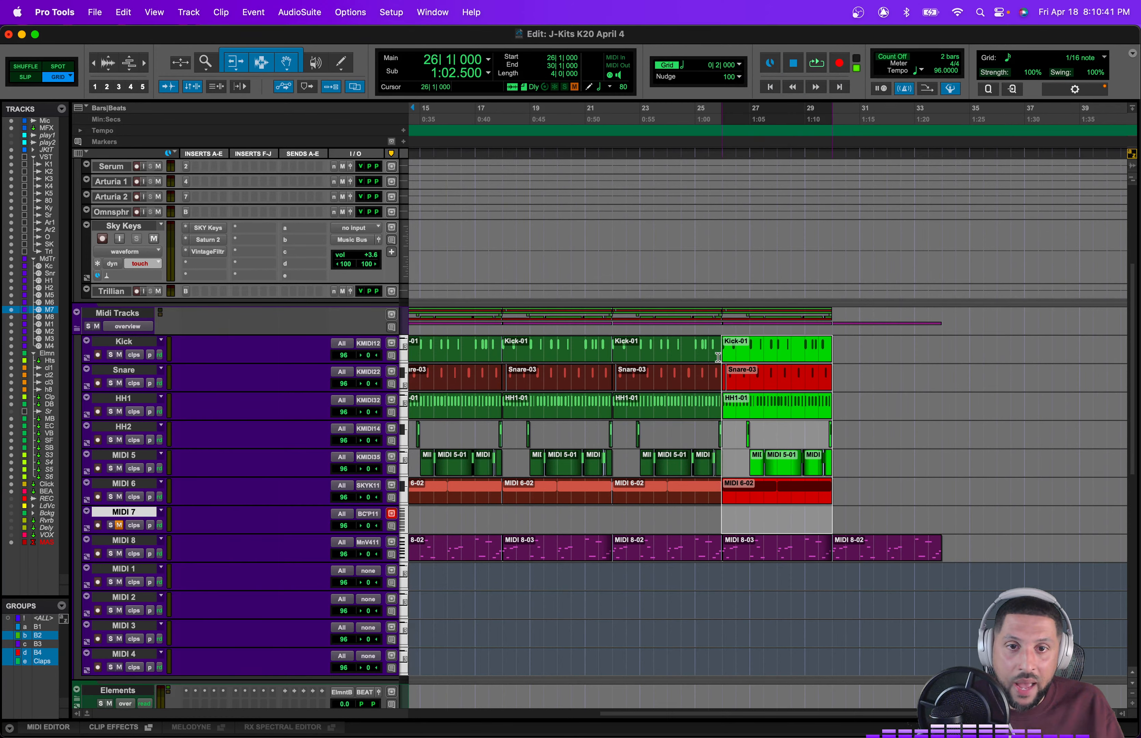
key(super+d)
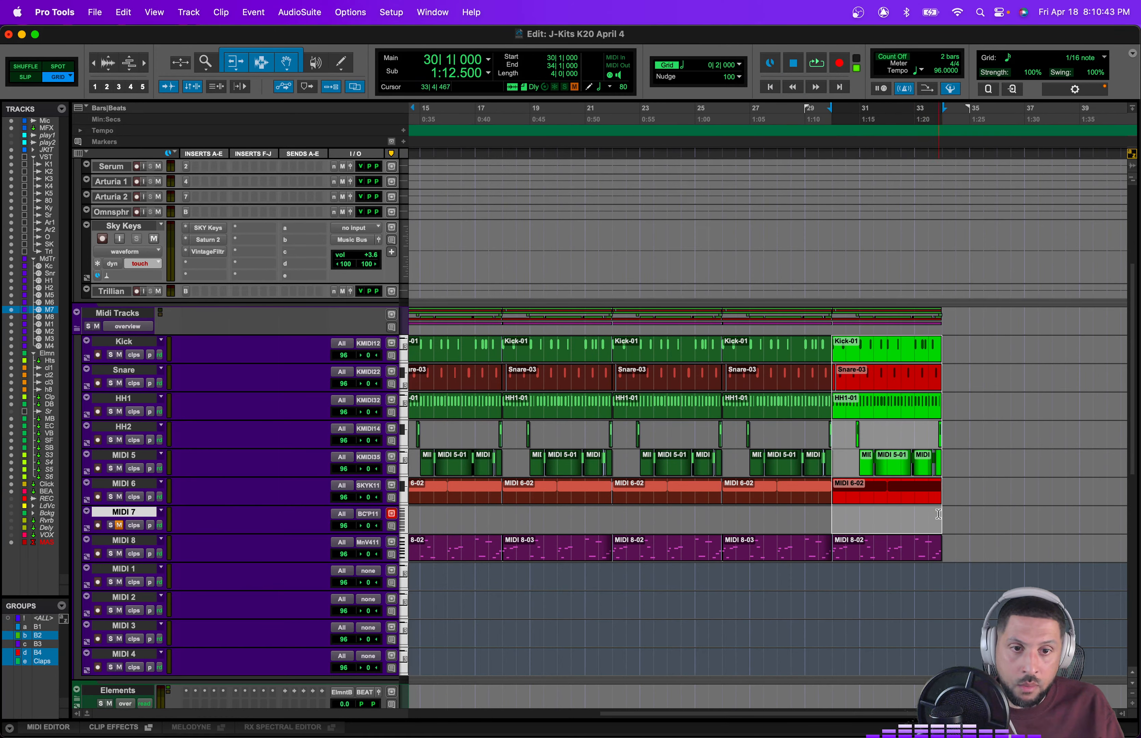
Step: Start playback and show the Sky Keys Vintage Filter Cutoff automation lane
drag(939, 513, 435, 529)
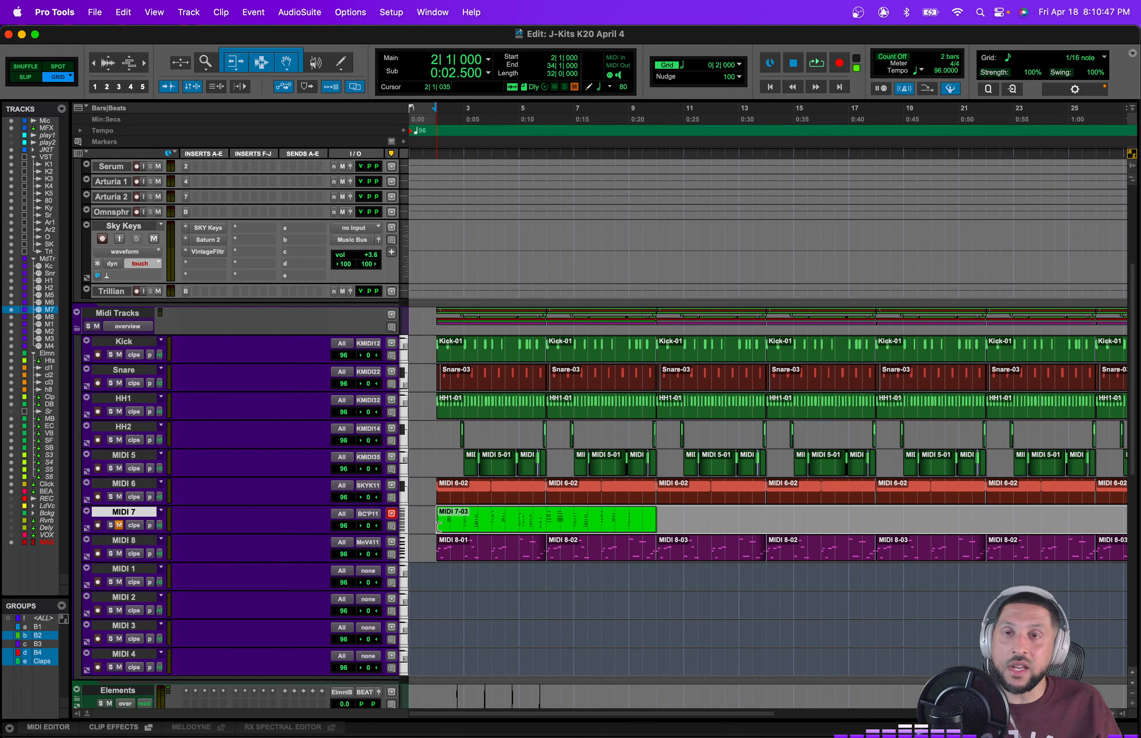
key(space)
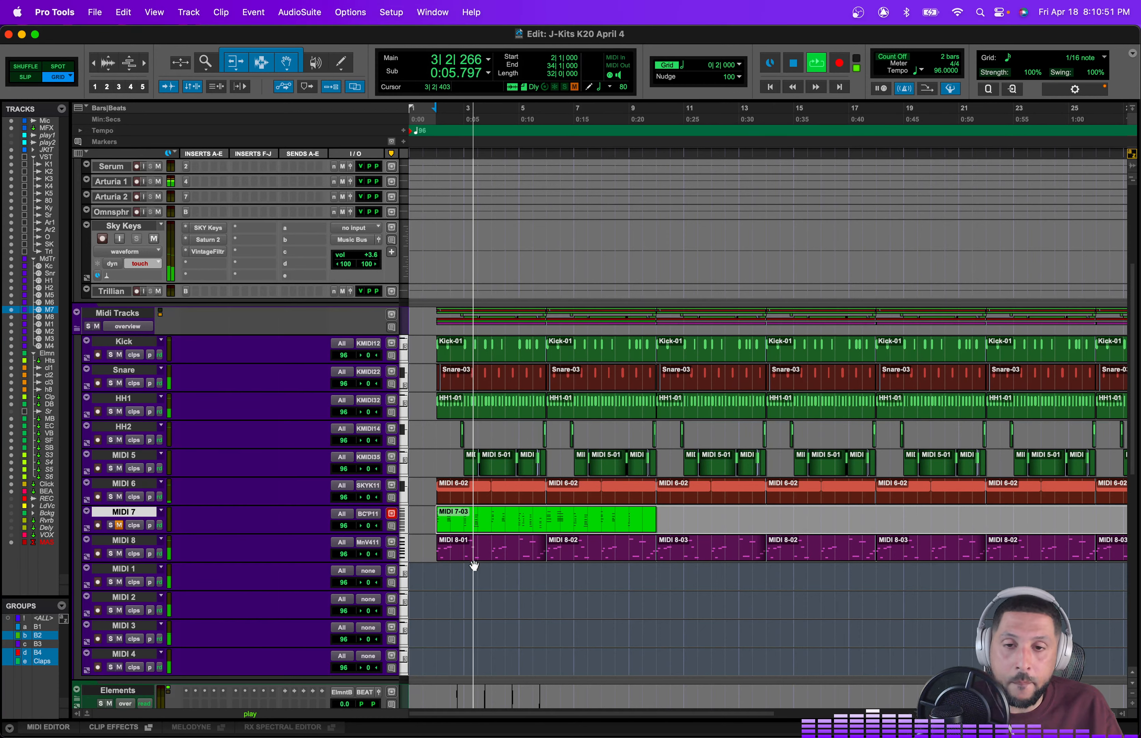
click(87, 277)
click(139, 291)
mouse_move(216, 337)
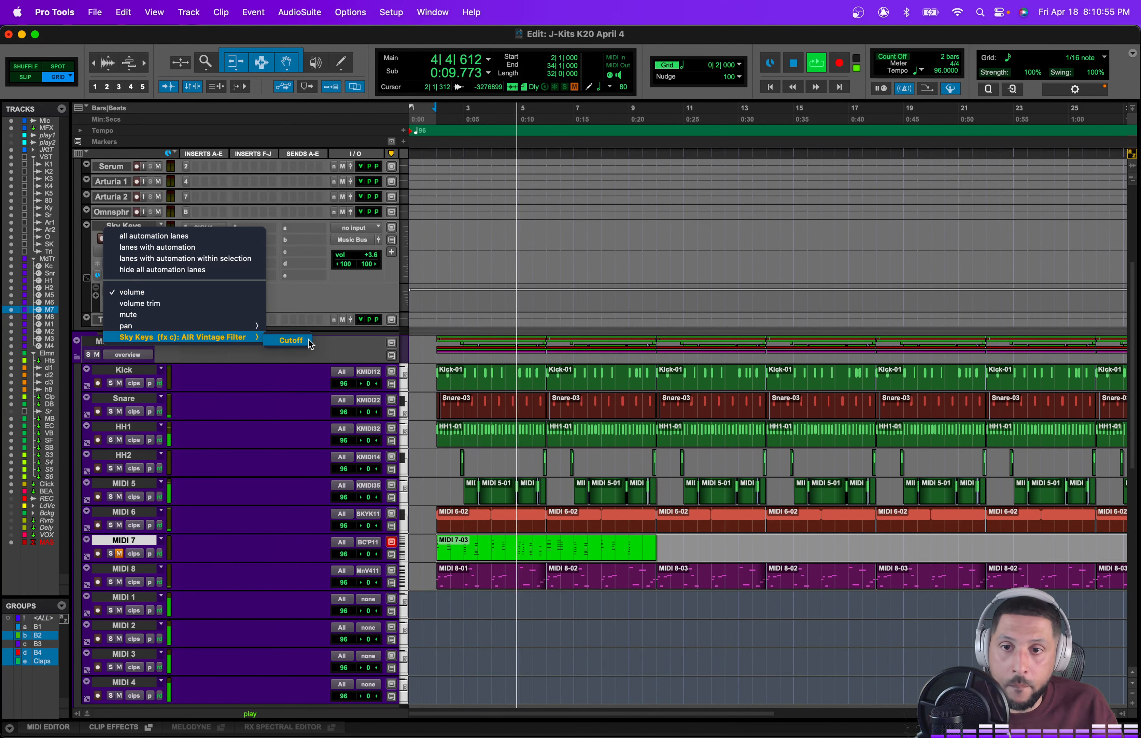
click(290, 340)
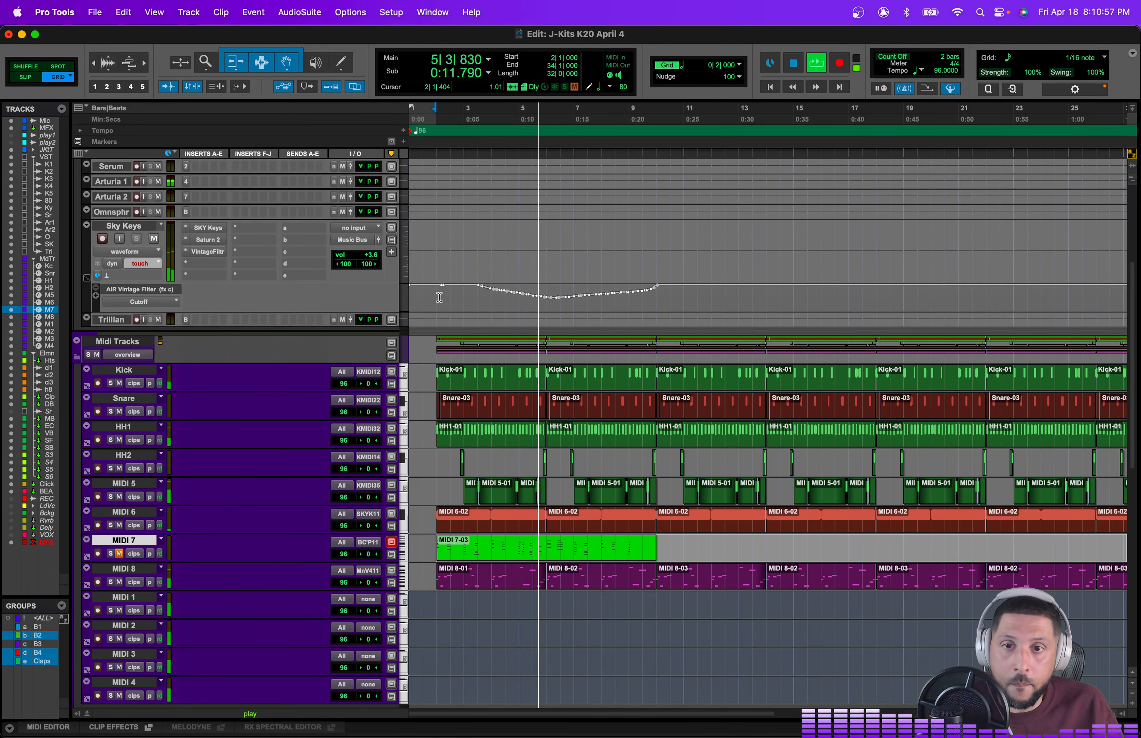
Step: Select the cutoff automation from bar 1 to bar 9 and duplicate it three times
drag(448, 302, 660, 298)
key(super+d)
key(super+d)
key(super+d)
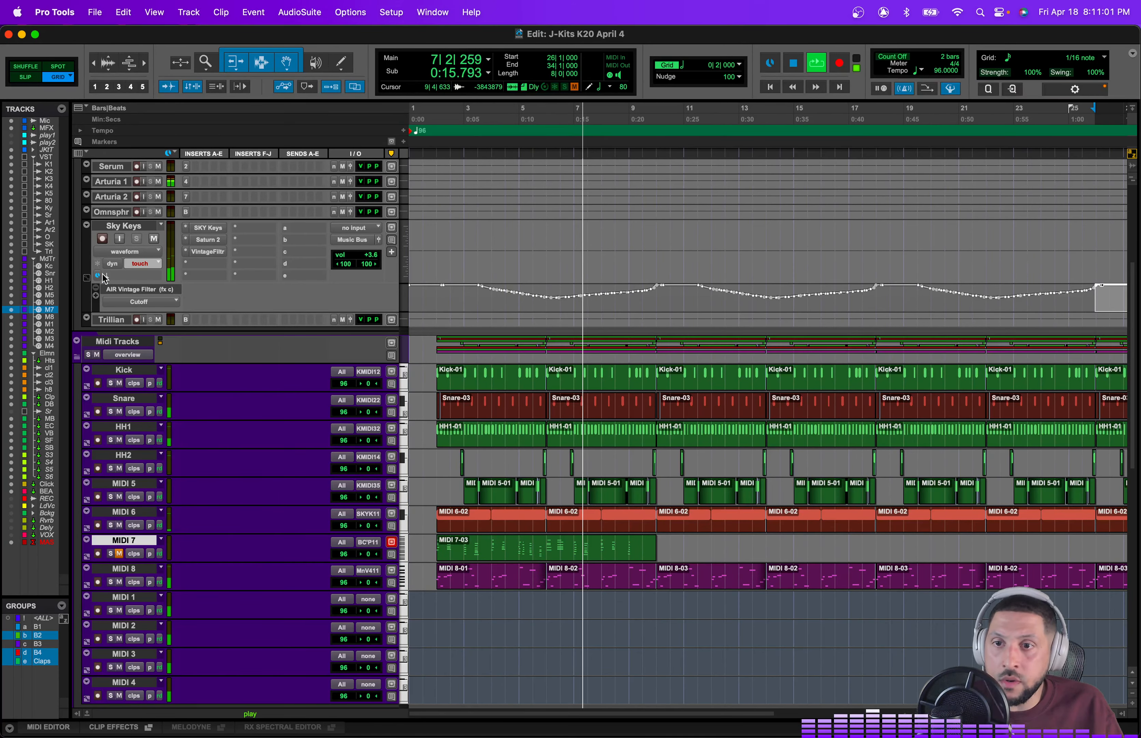
Step: Switch the Sky Keys automation mode to read and hide the cutoff automation lane
click(143, 264)
click(151, 253)
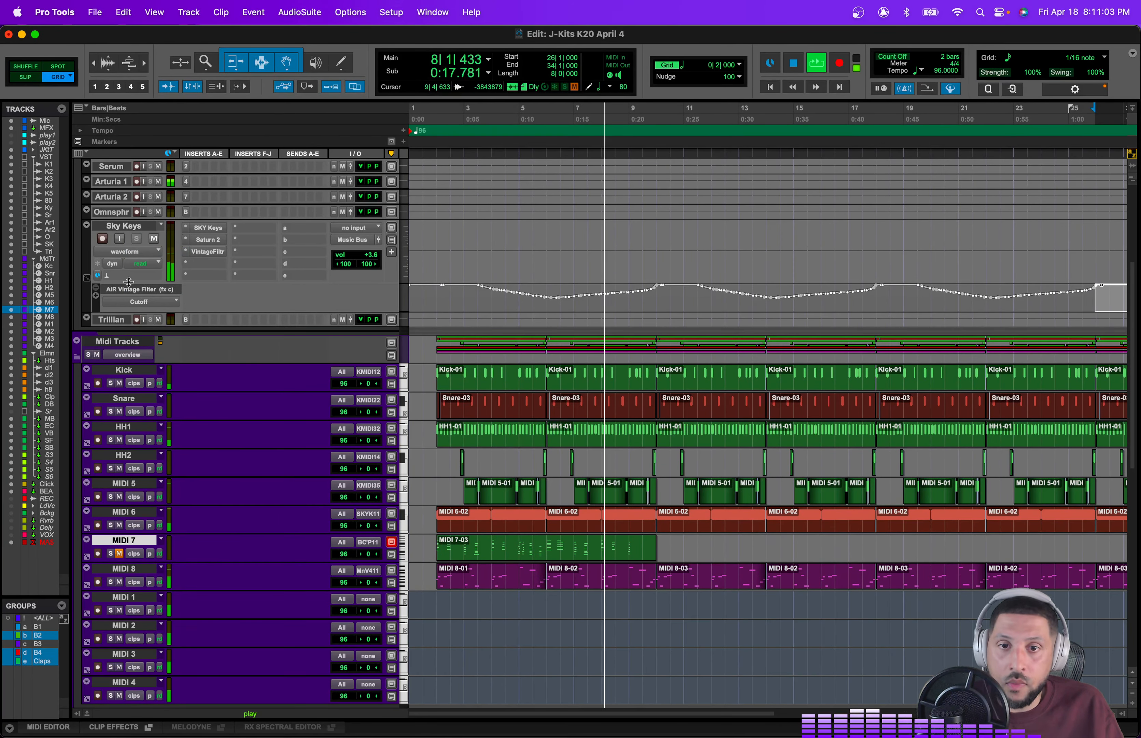
click(87, 278)
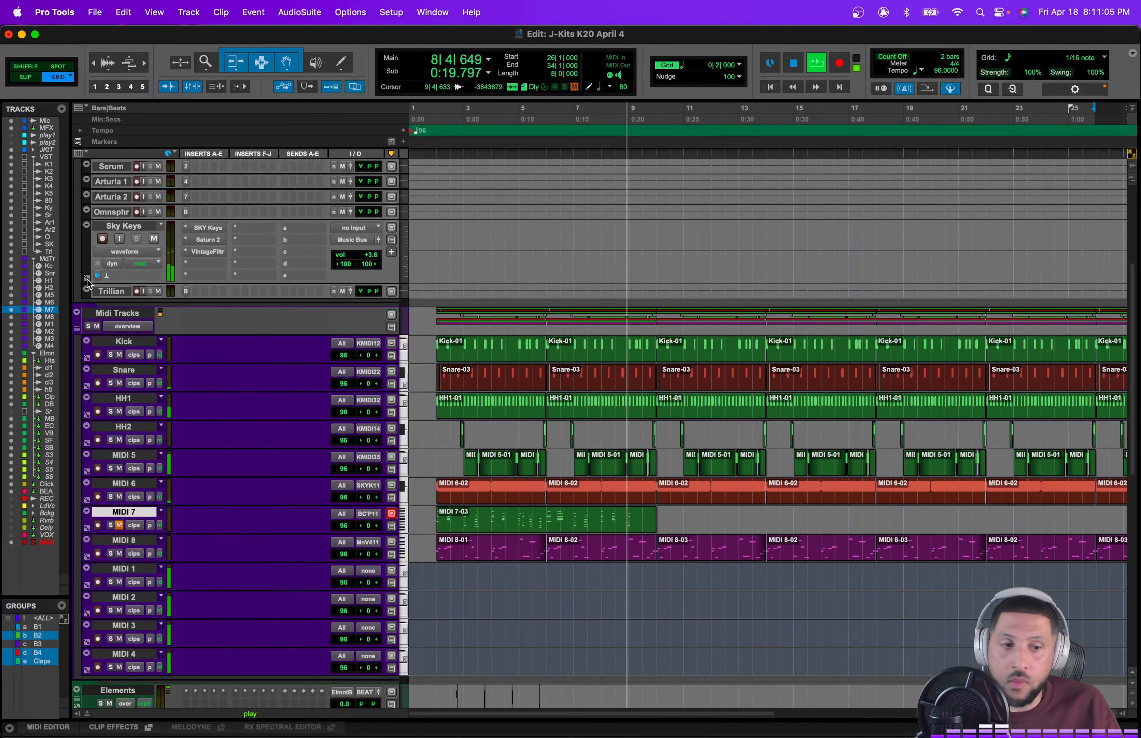
Step: Stop playback and record-enable the MIDI 7 track
key(space)
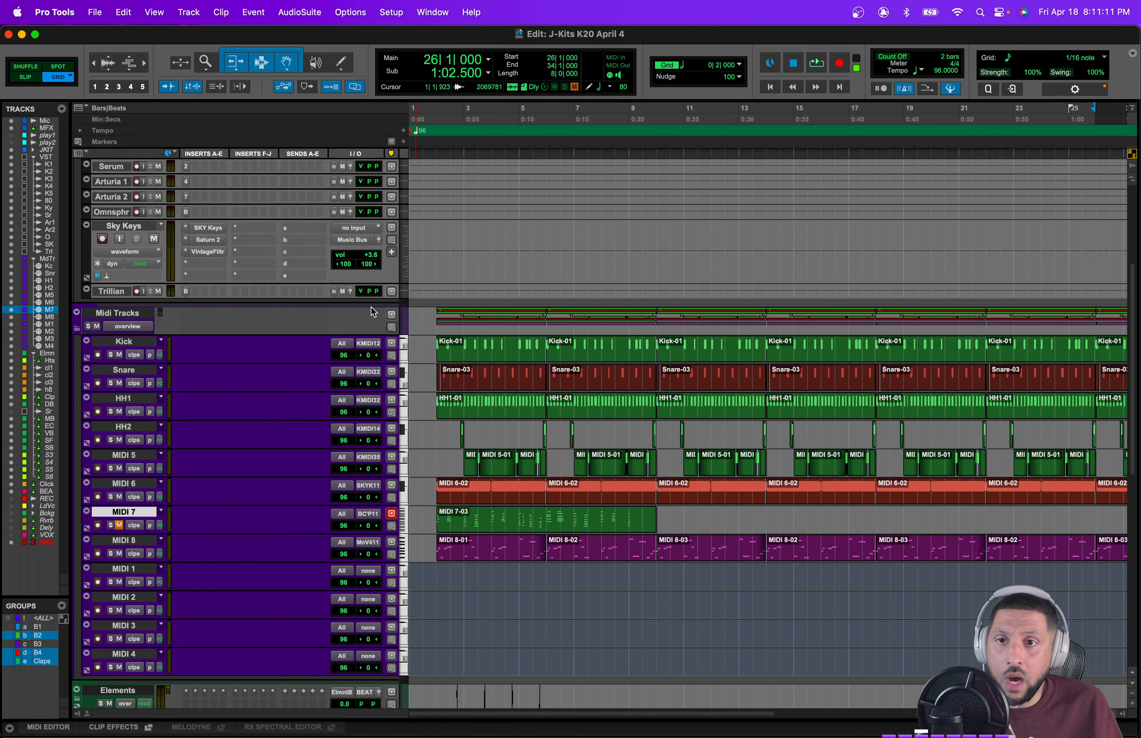
scroll(486, 374, up, 2)
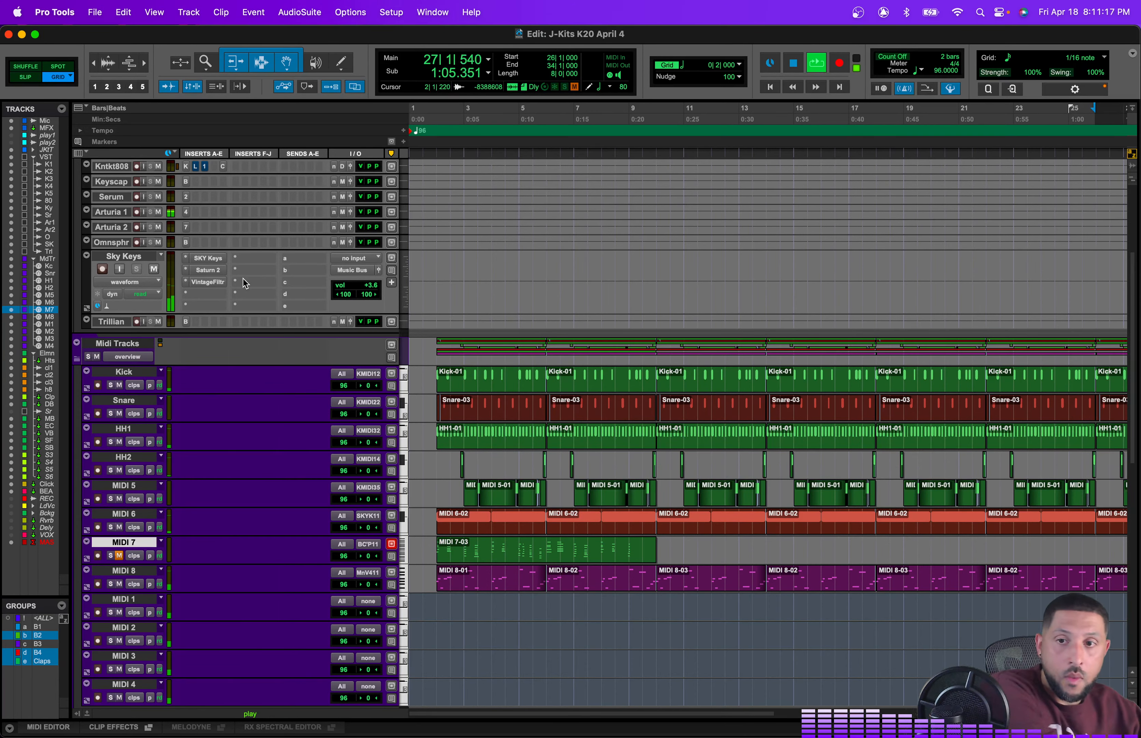
scroll(245, 283, up, 10)
click(134, 166)
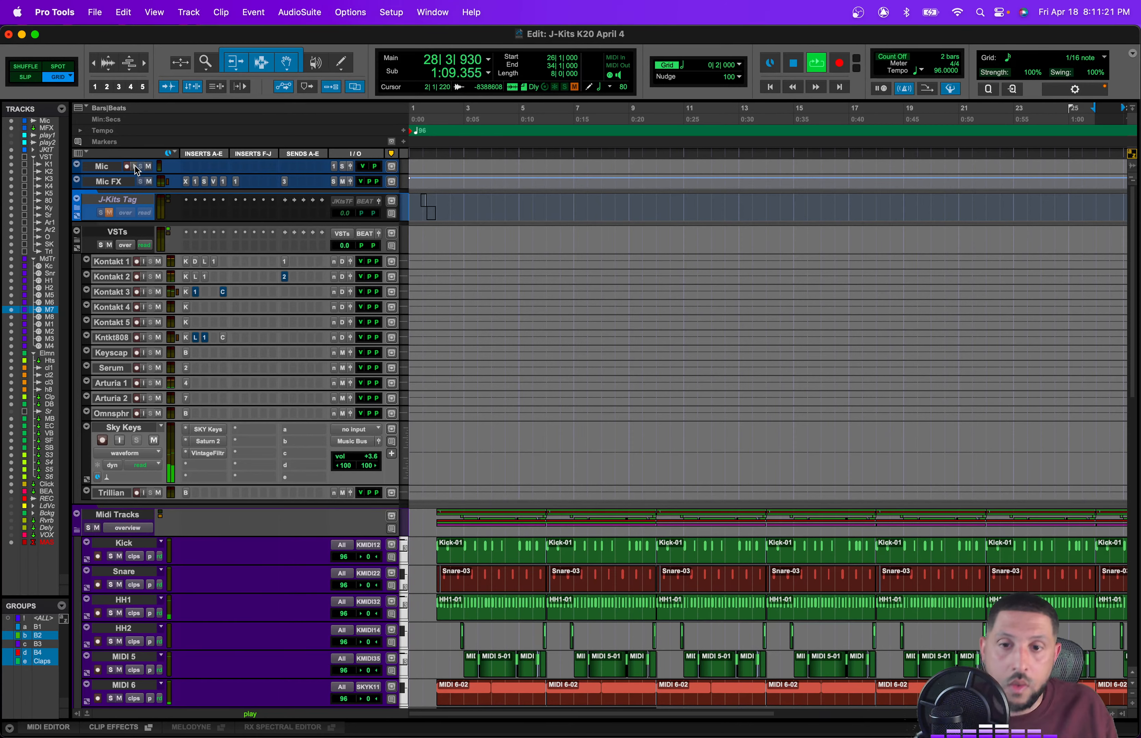
scroll(495, 184, down, 15)
scroll(474, 428, up, 12)
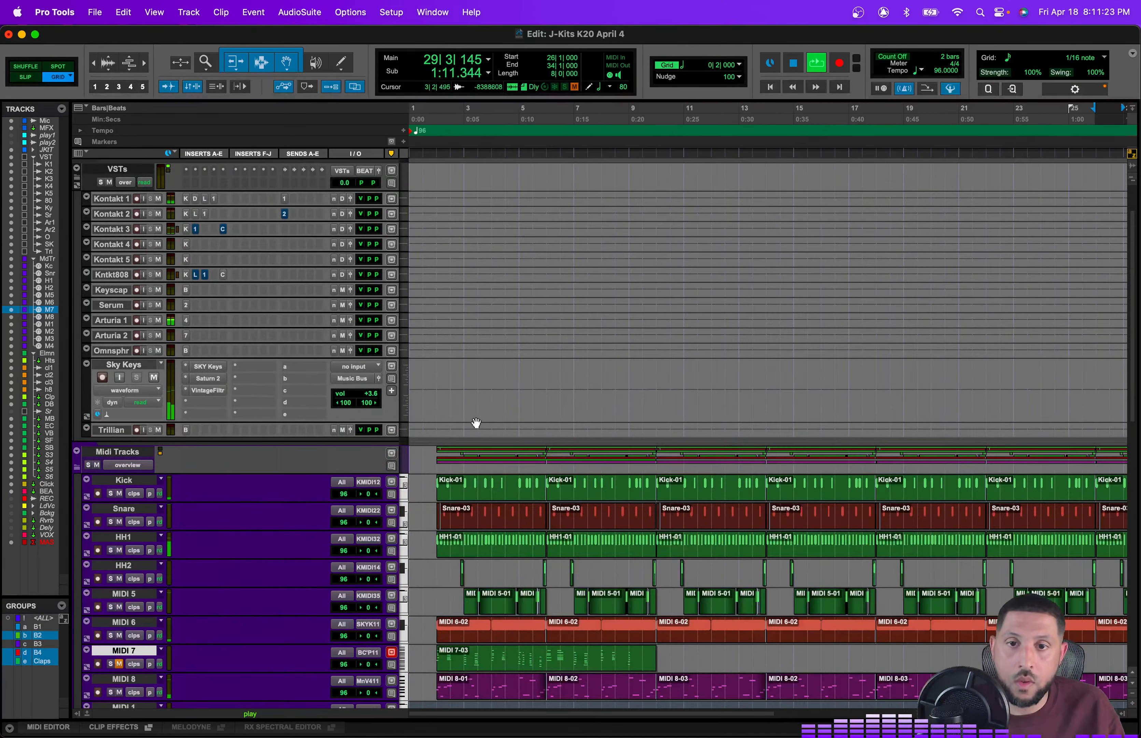
scroll(477, 423, down, 8)
scroll(505, 534, down, 4)
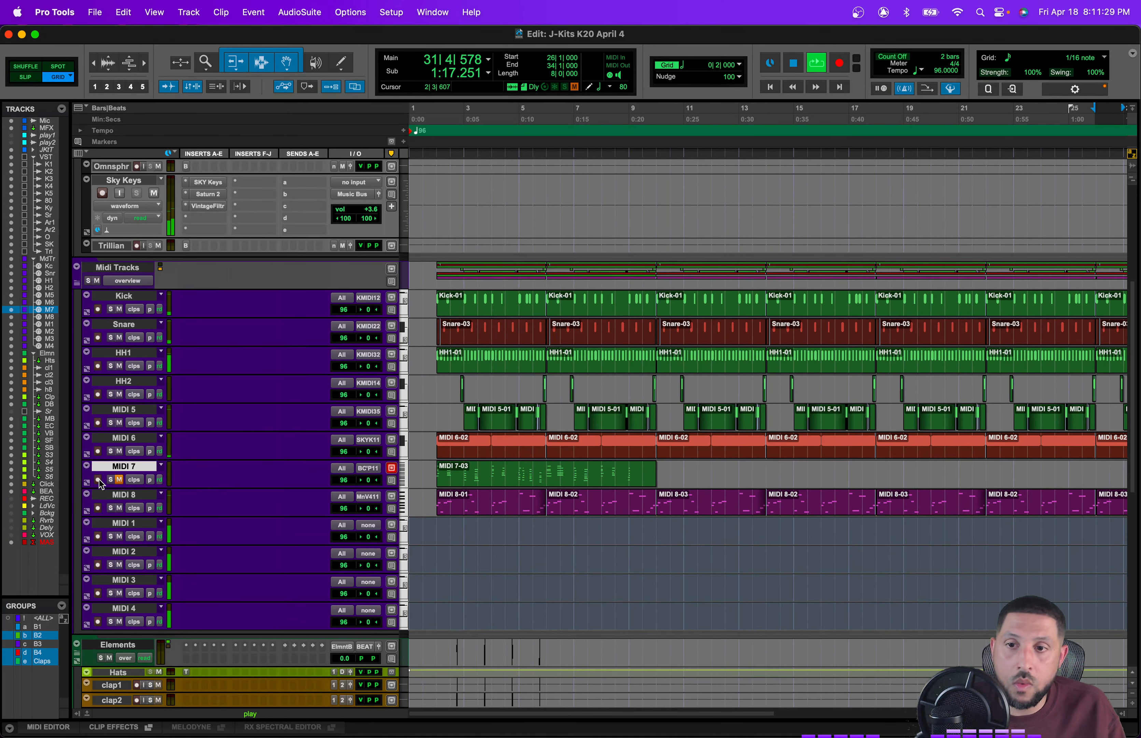
click(99, 479)
scroll(639, 557, right, 10)
scroll(638, 557, left, 3)
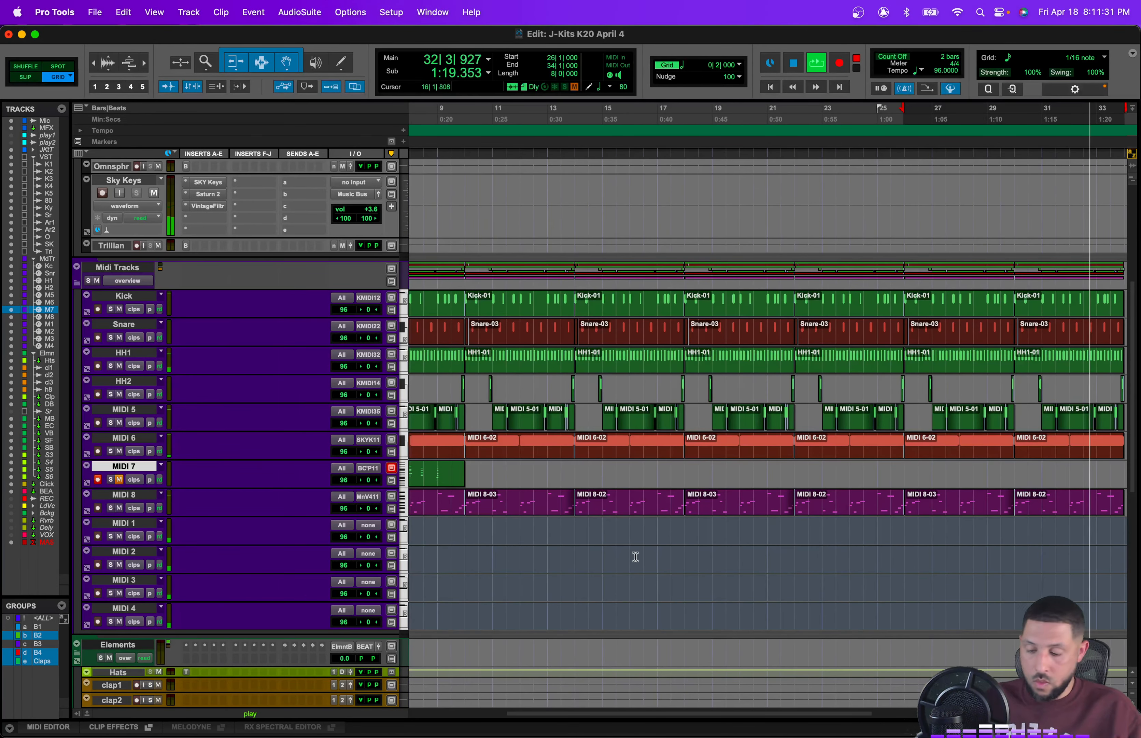
Step: Record a MIDI 7 take starting at bar 26, then return to the session start
key(super+space)
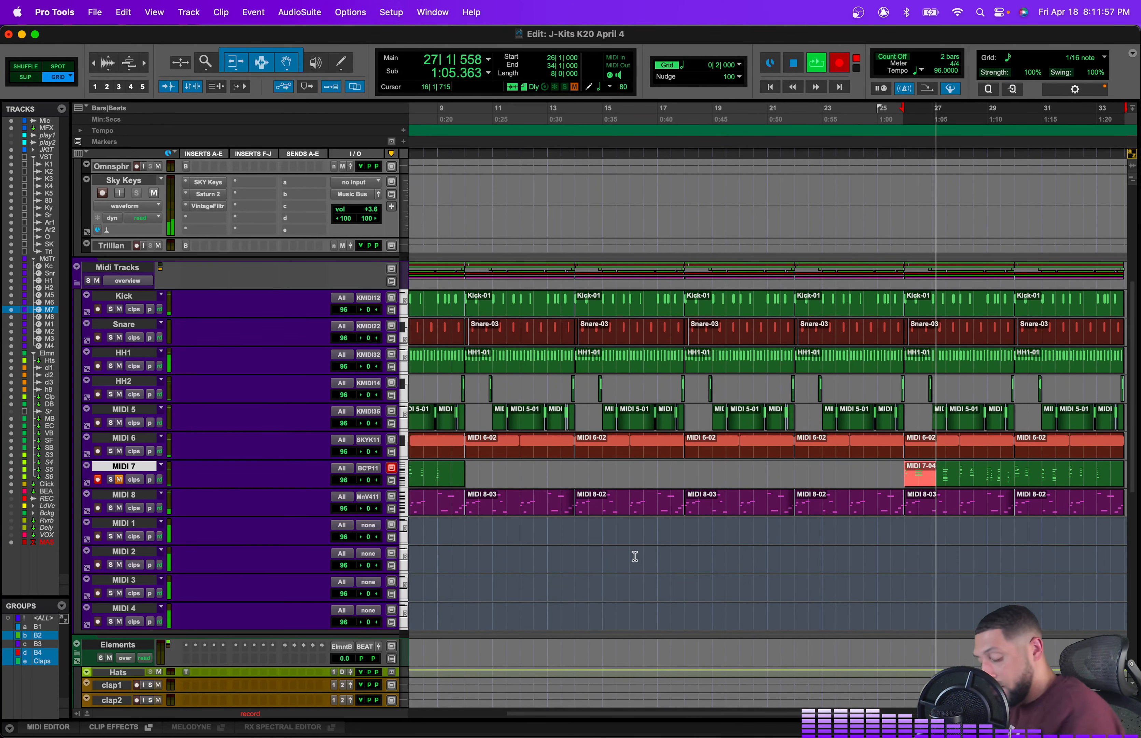
key(space)
key(Return)
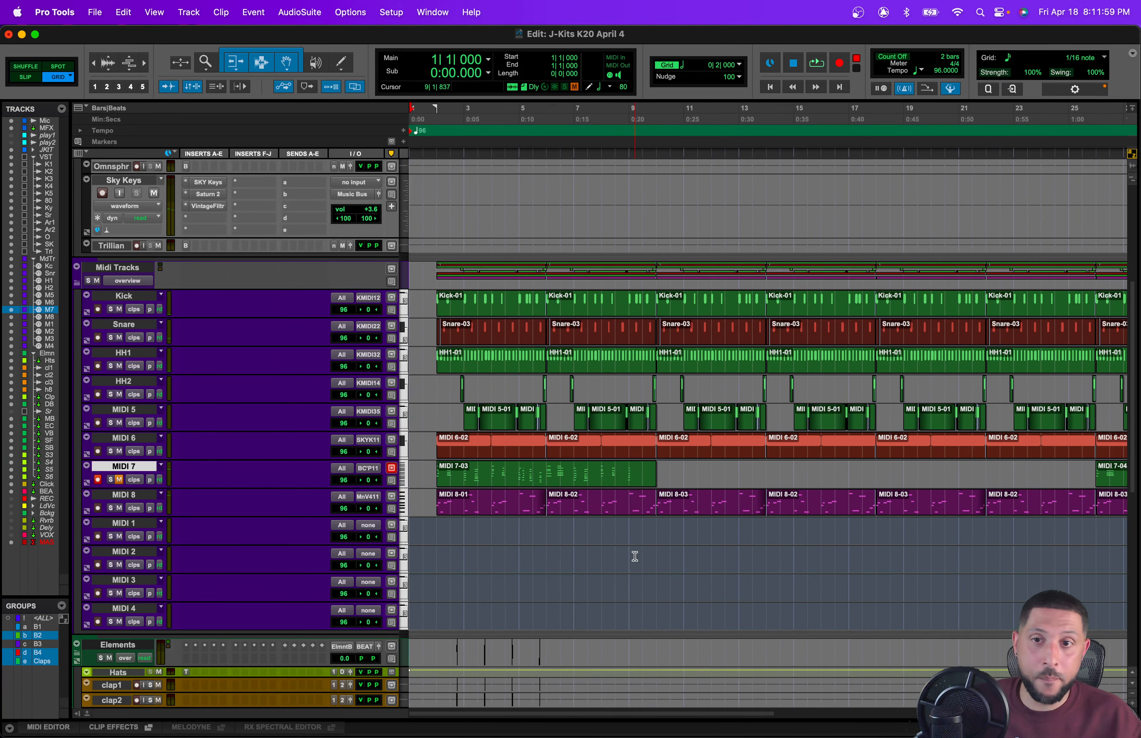
Step: Record new MIDI 7 takes from the start of the session
key(super+space)
scroll(285, 521, up, 8)
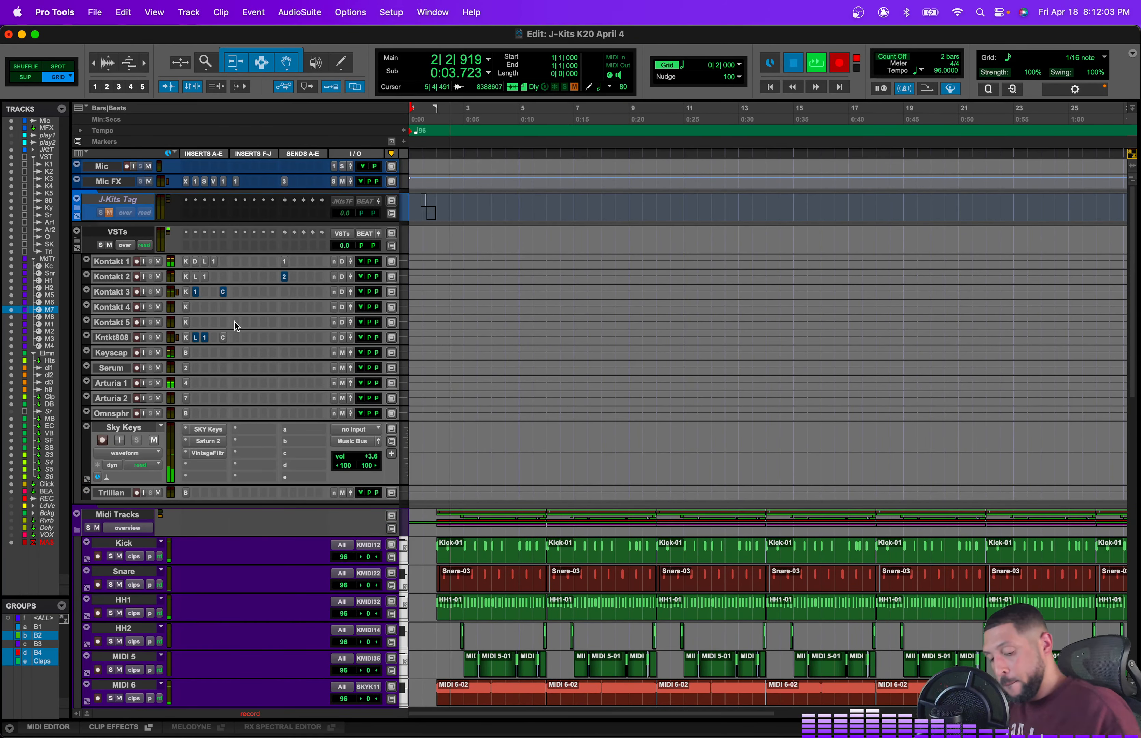
key(space)
key(super+space)
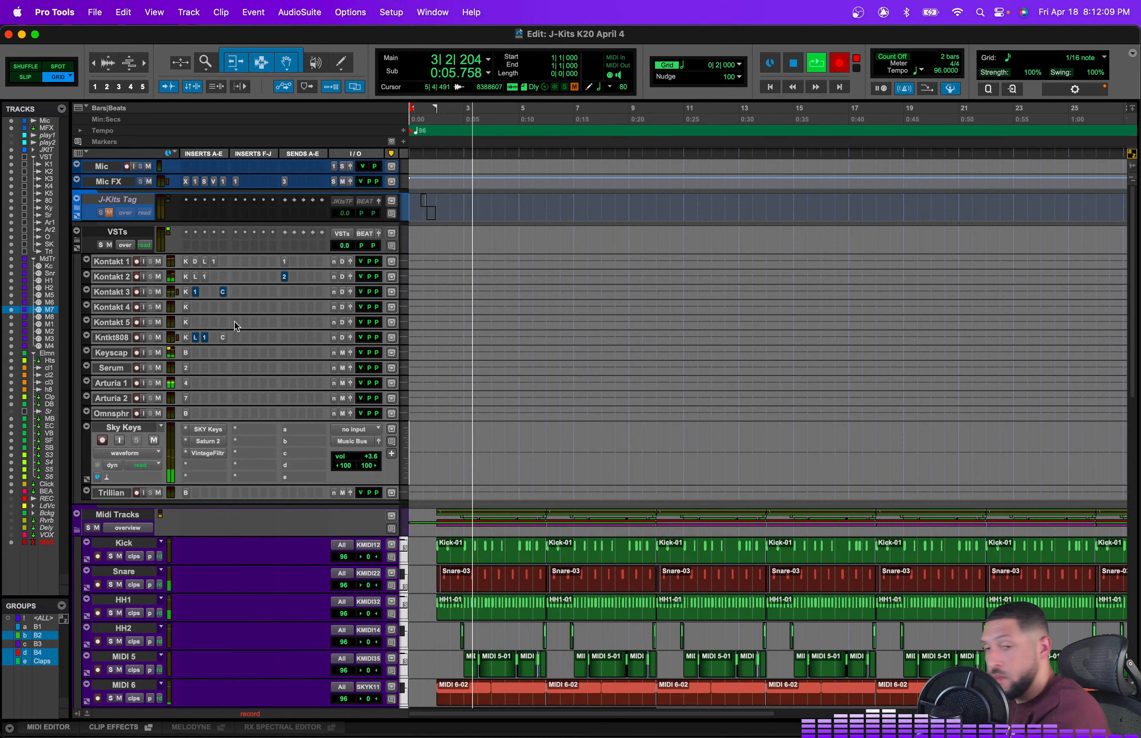
key(space)
Step: Select the clap tracks' clips from bar 2 to bar 6 and duplicate them three times
scroll(533, 518, down, 7)
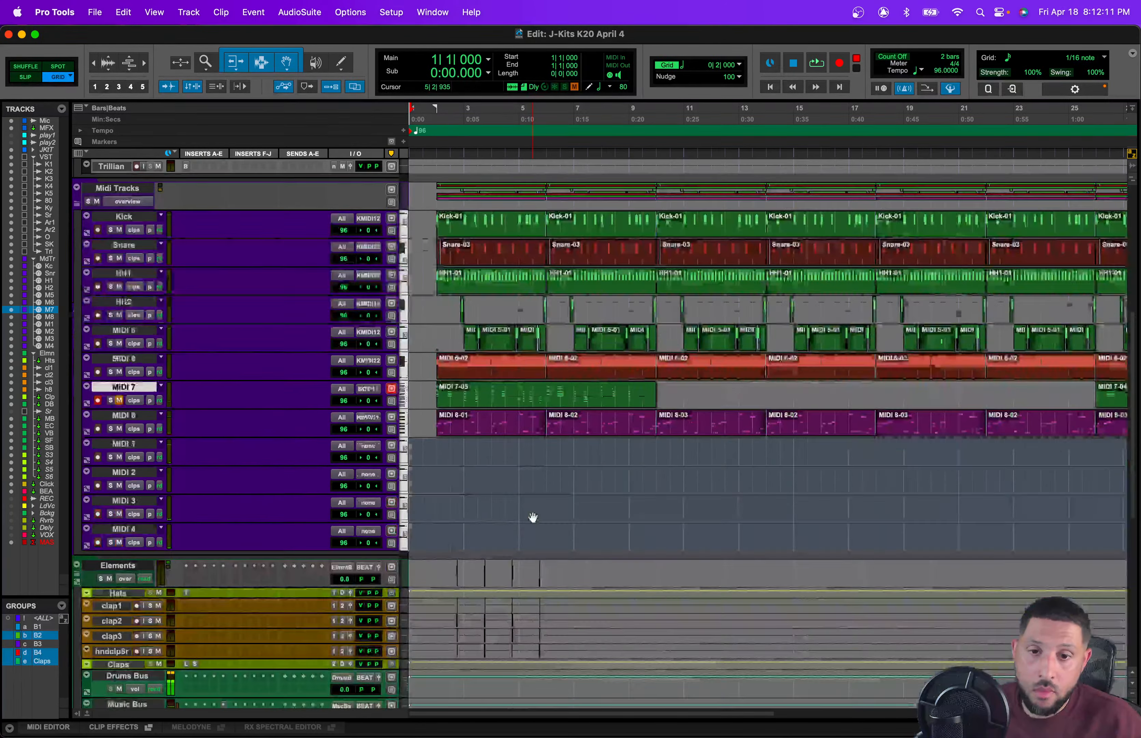
scroll(533, 518, down, 4)
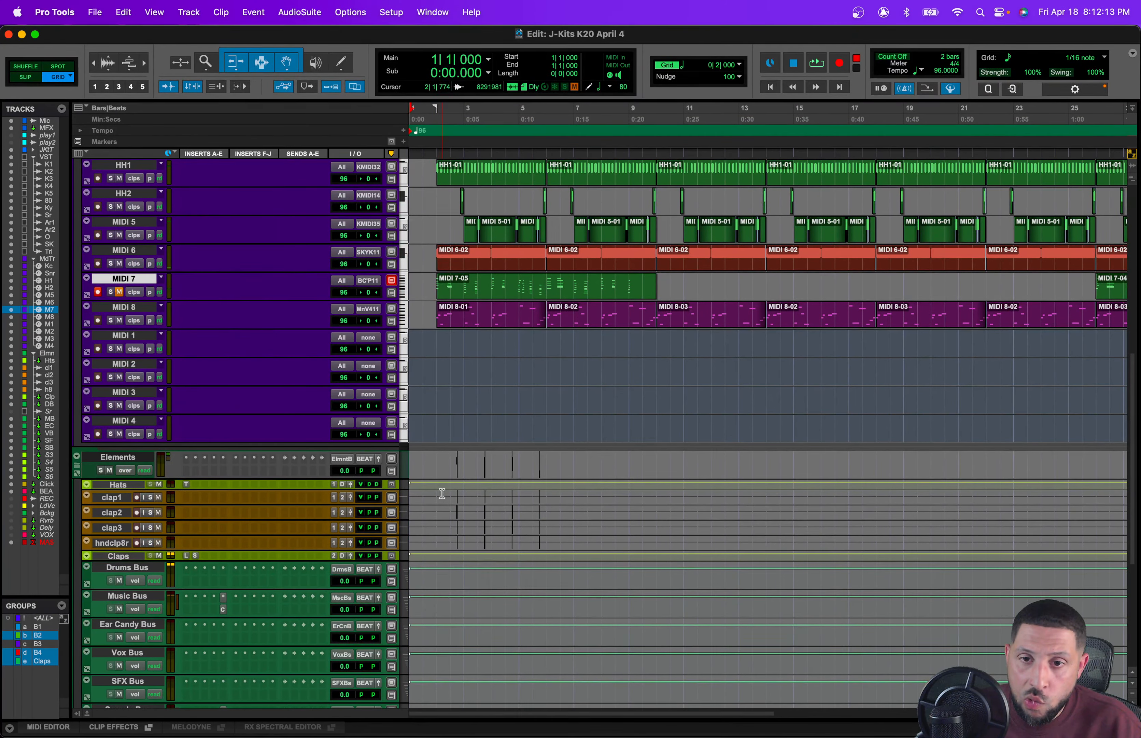
drag(442, 494, 551, 513)
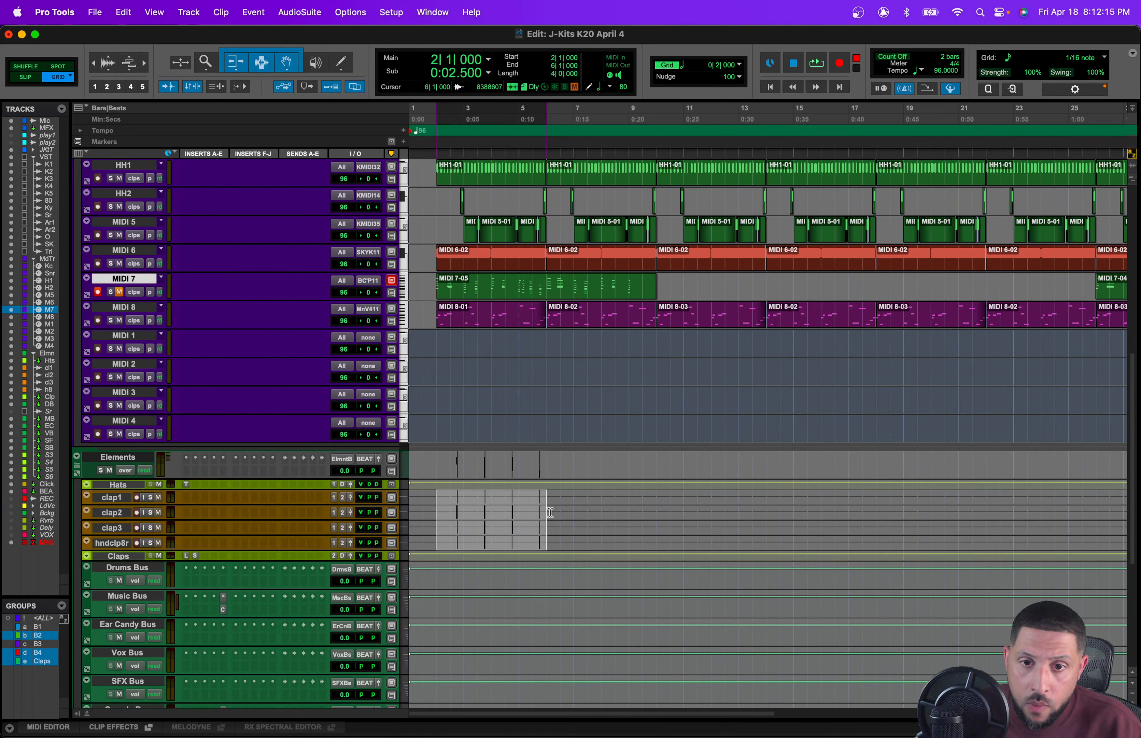
key(super+d)
key(super+d)
key(super+d)
key(super+d)
key(super+d)
key(super+d)
key(super+d)
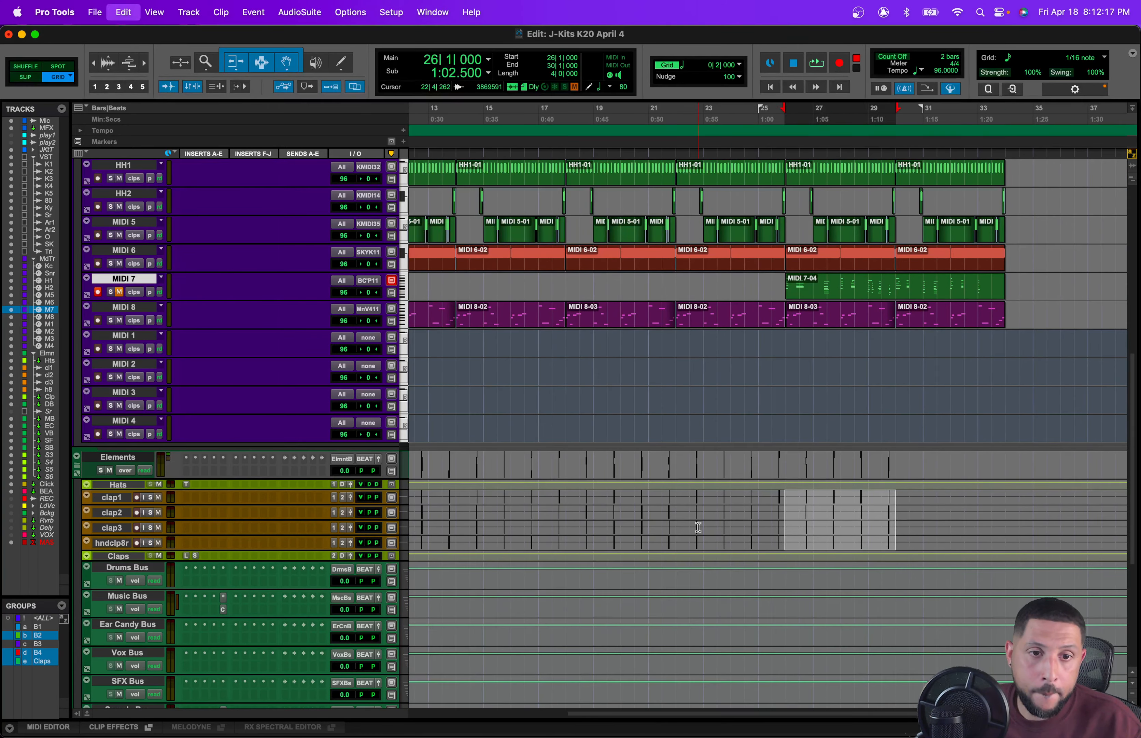
Step: Play back the arrangement from bar 2 to review it
scroll(664, 520, up, 15)
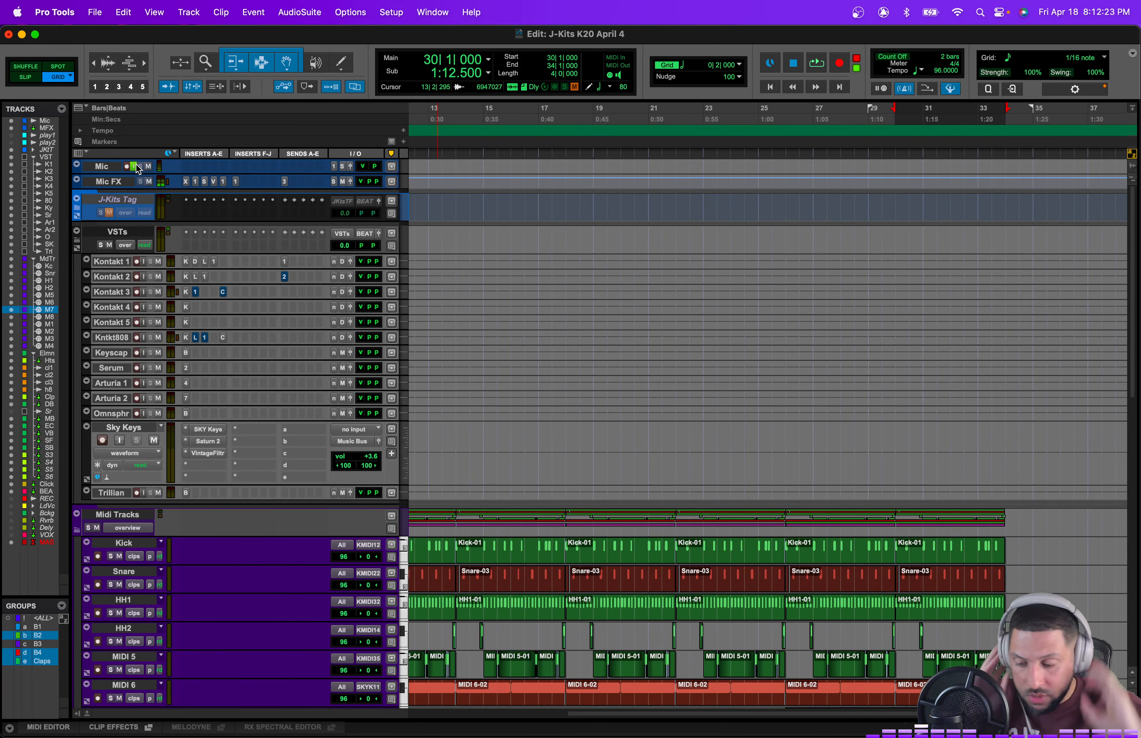
scroll(528, 358, left, 10)
scroll(504, 363, down, 10)
key(space)
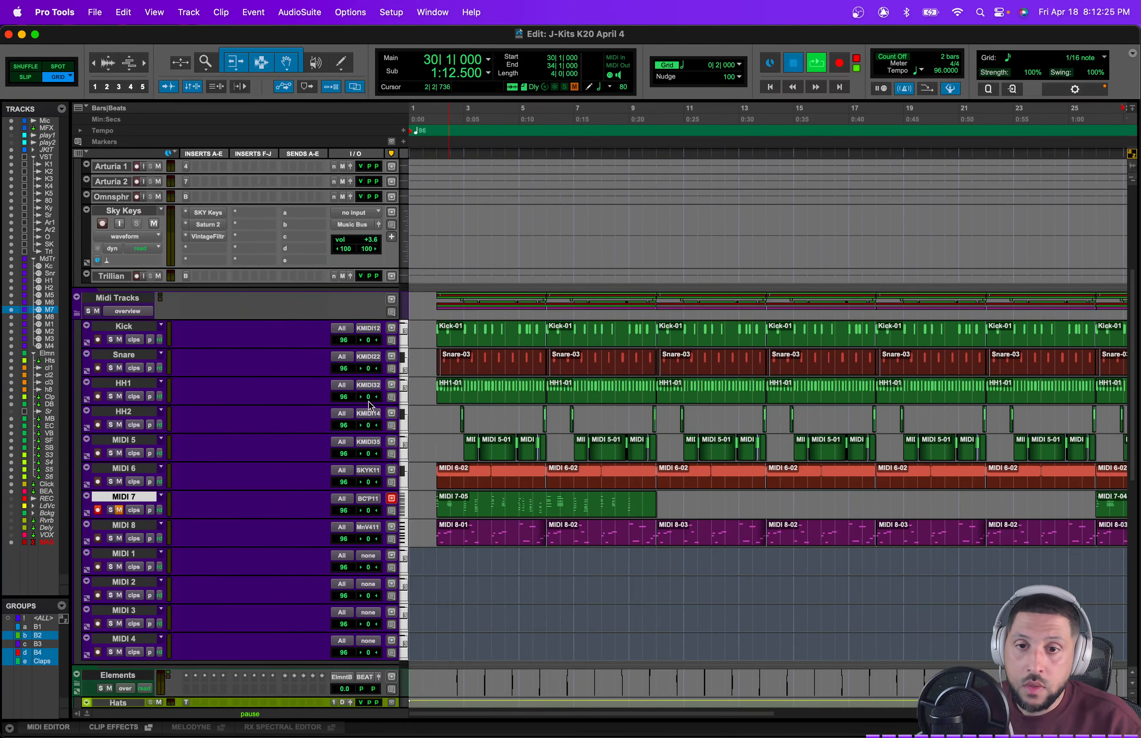
scroll(467, 506, down, 7)
key(space)
click(433, 397)
key(space)
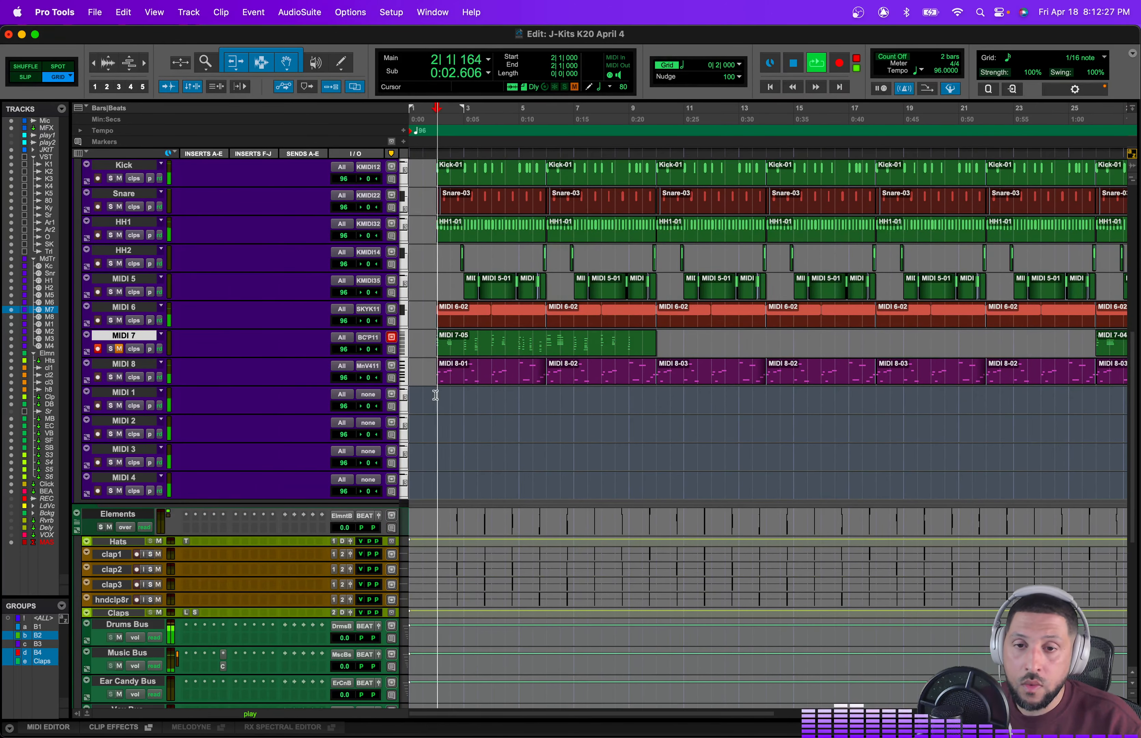
key(space)
Step: Open the Saturn 2 plugin on the Sky Keys track
scroll(364, 465, up, 2)
scroll(365, 466, up, 5)
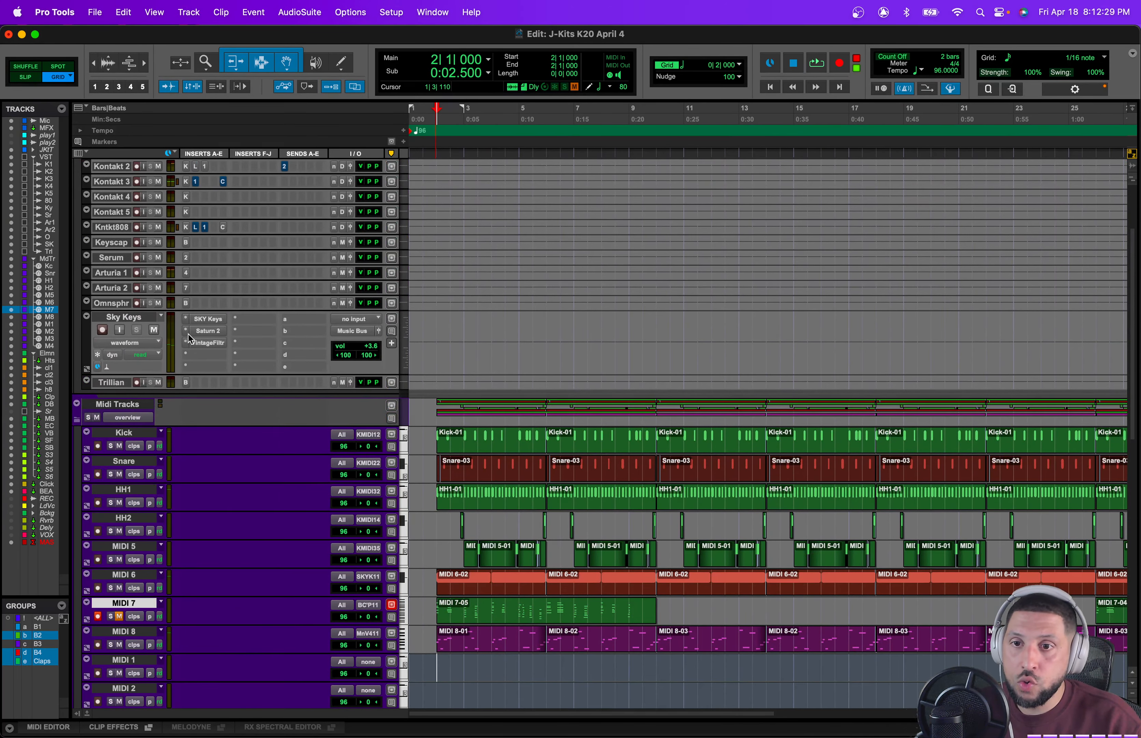
key(space)
drag(712, 204, 738, 213)
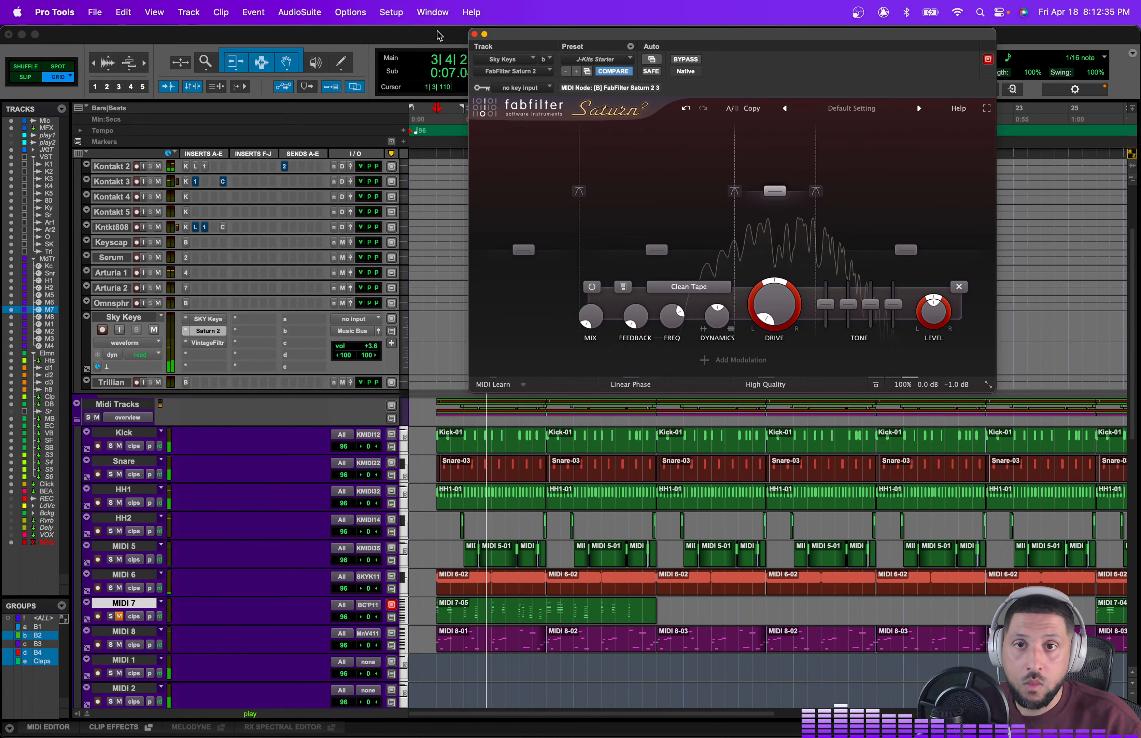
Step: Close the Saturn 2 plugin window and save the session
click(474, 34)
scroll(599, 398, down, 5)
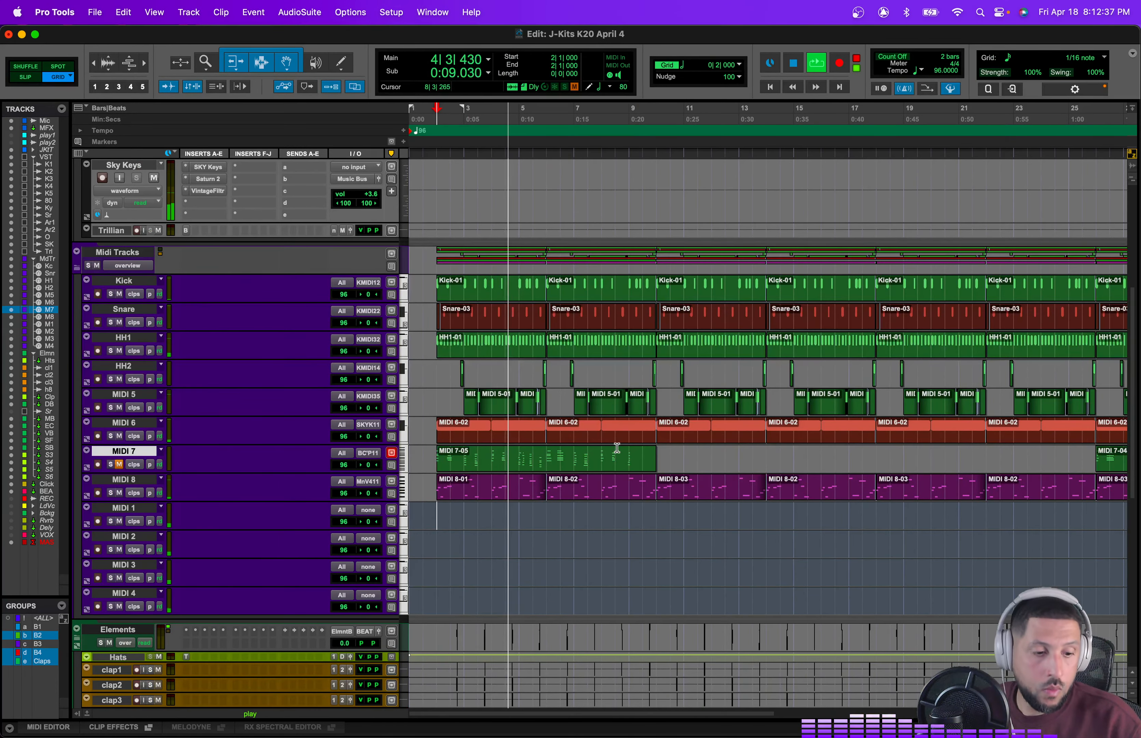
key(super+s)
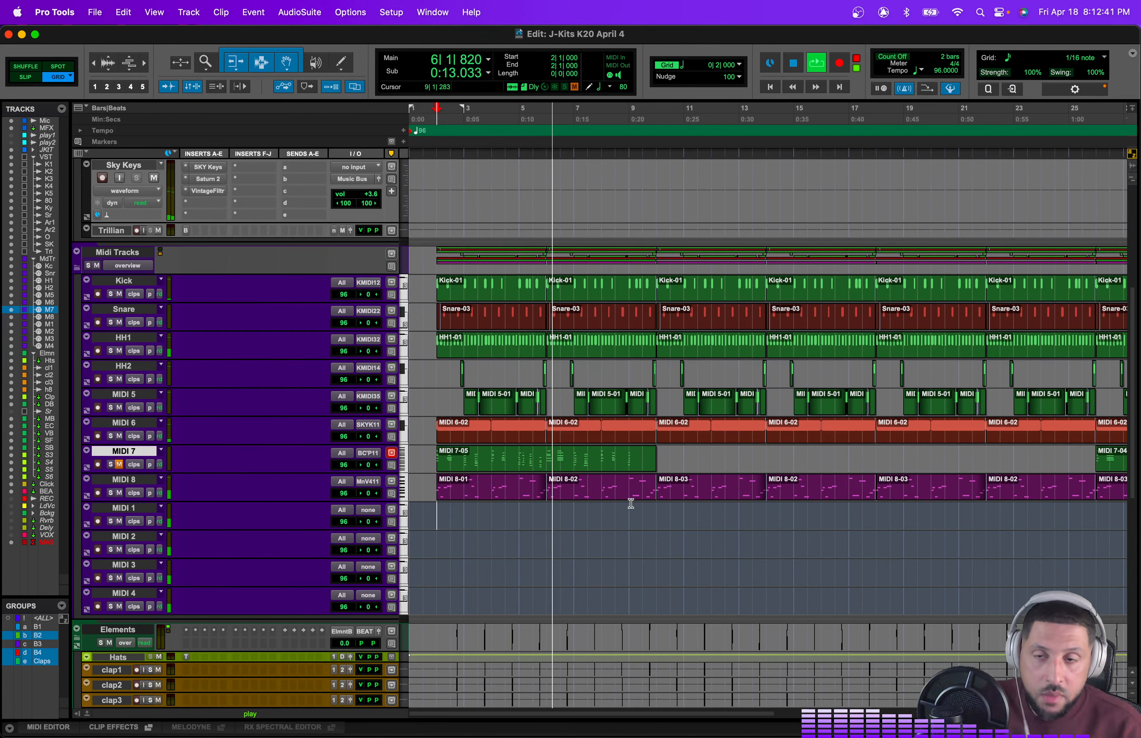
Step: Stop playback
key(space)
scroll(631, 503, up, 5)
scroll(650, 570, right, 5)
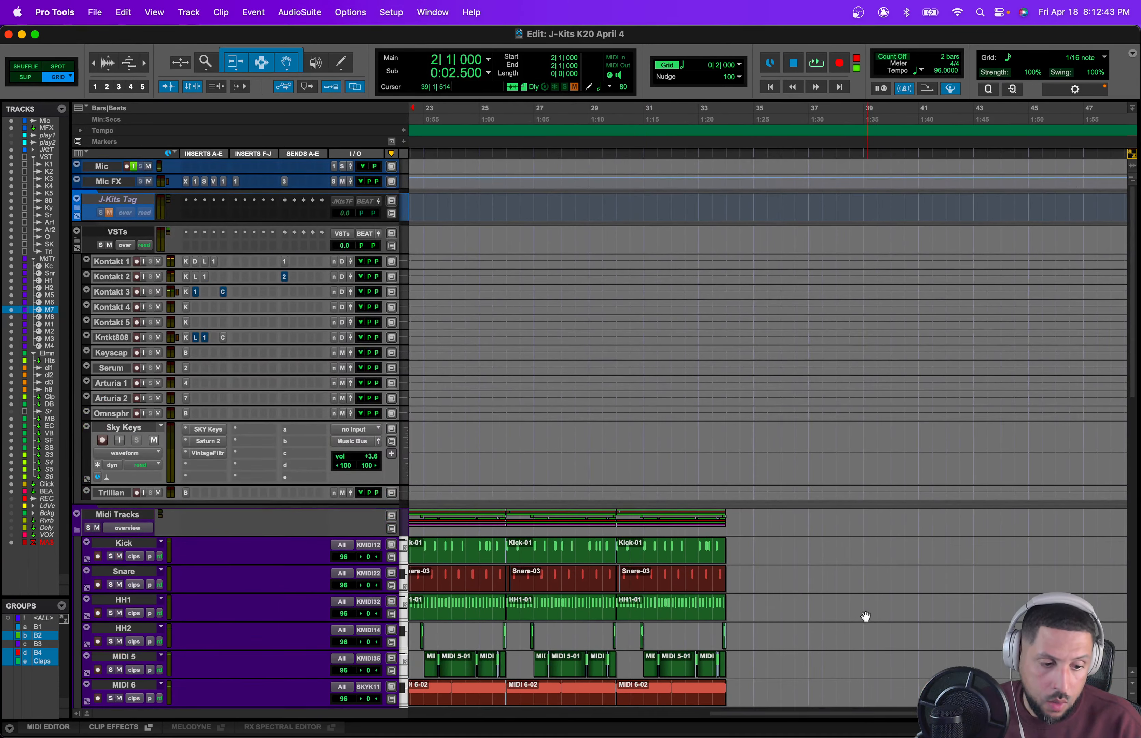
scroll(849, 577, left, 5)
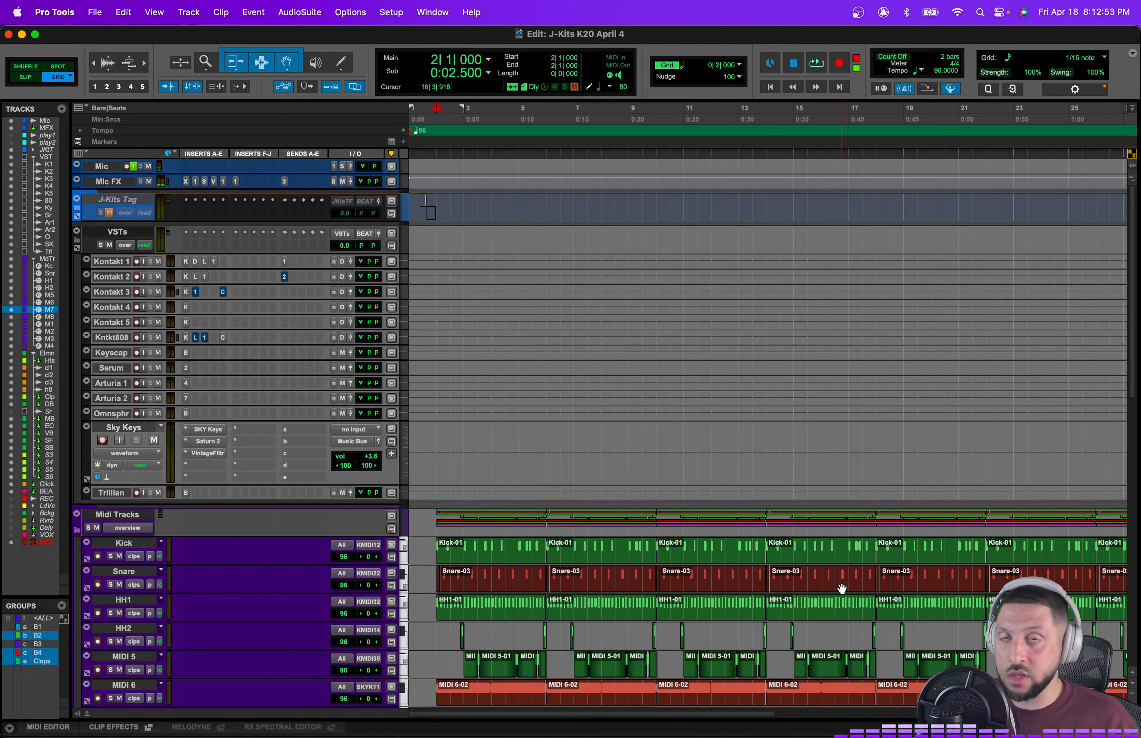
scroll(918, 617, down, 4)
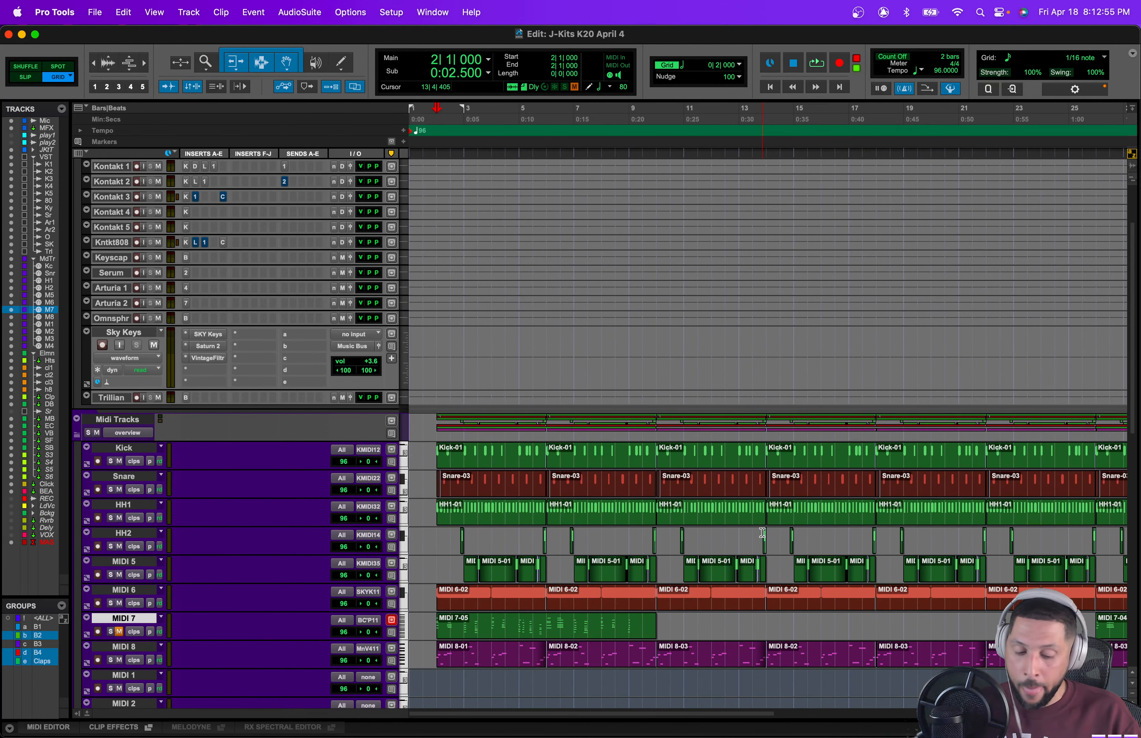
scroll(763, 532, down, 5)
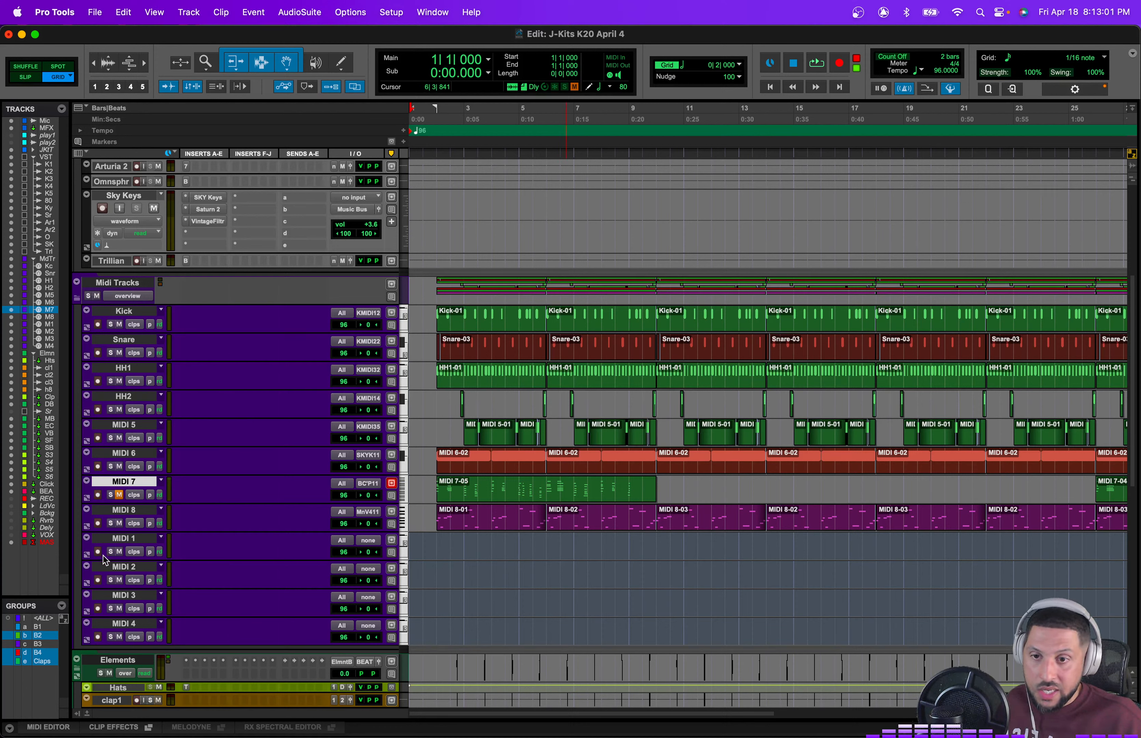
Step: Route the MIDI 1 track's output to Sky Keys channel 1
click(361, 545)
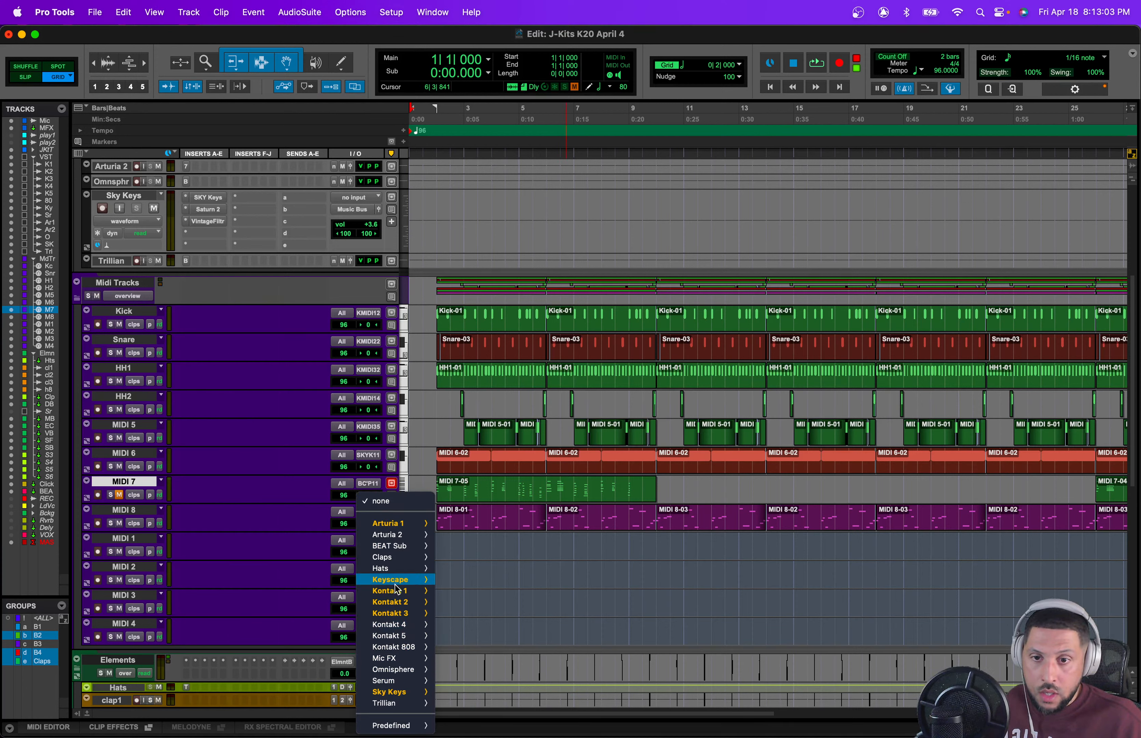
mouse_move(406, 698)
mouse_move(623, 706)
mouse_move(741, 712)
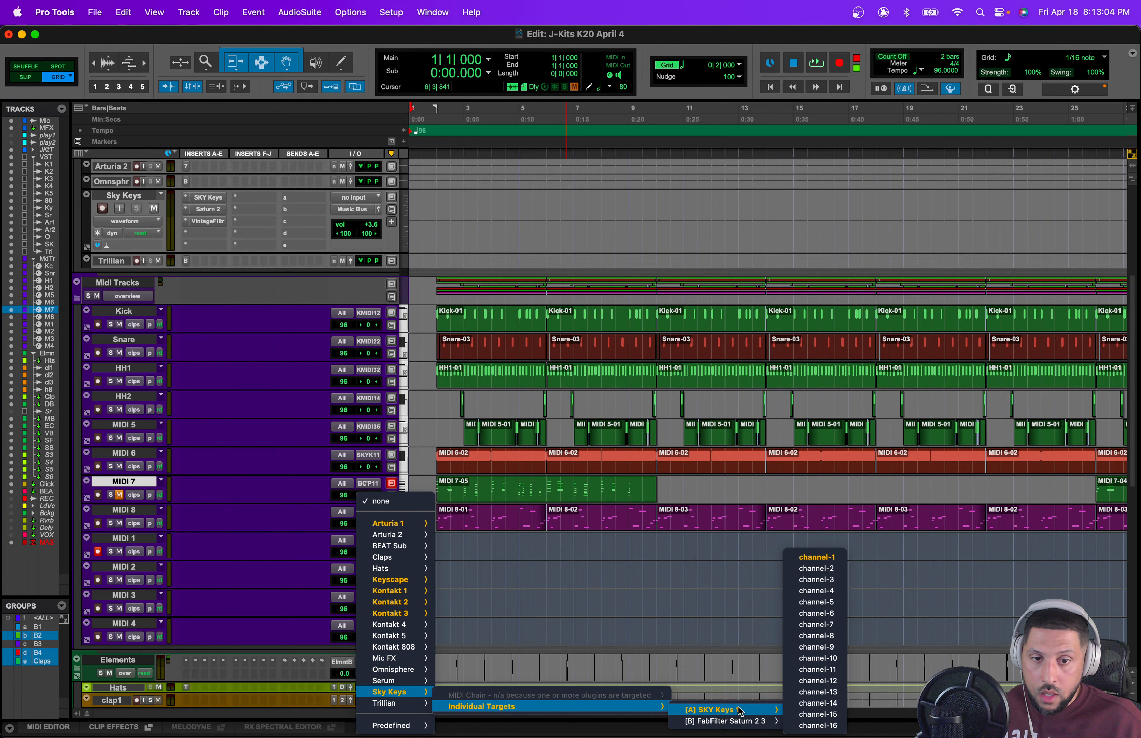
click(821, 557)
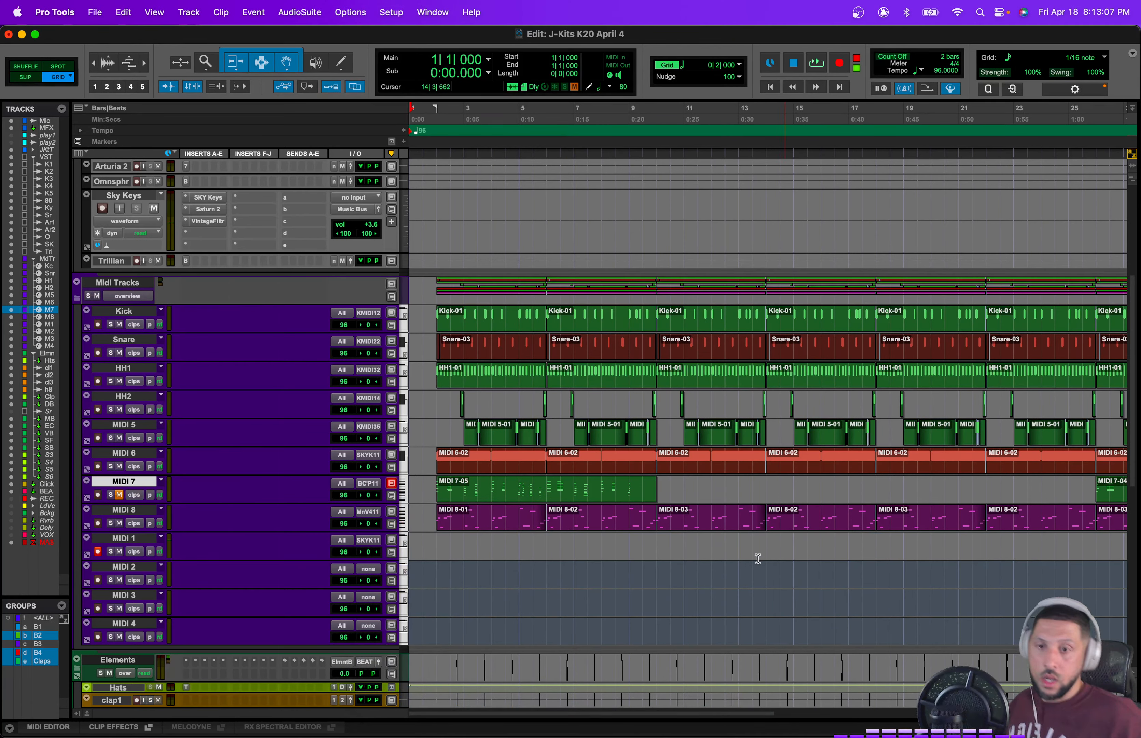
Step: Route the MIDI 1 track's output to Serum channel 1 instead
click(381, 544)
mouse_move(403, 529)
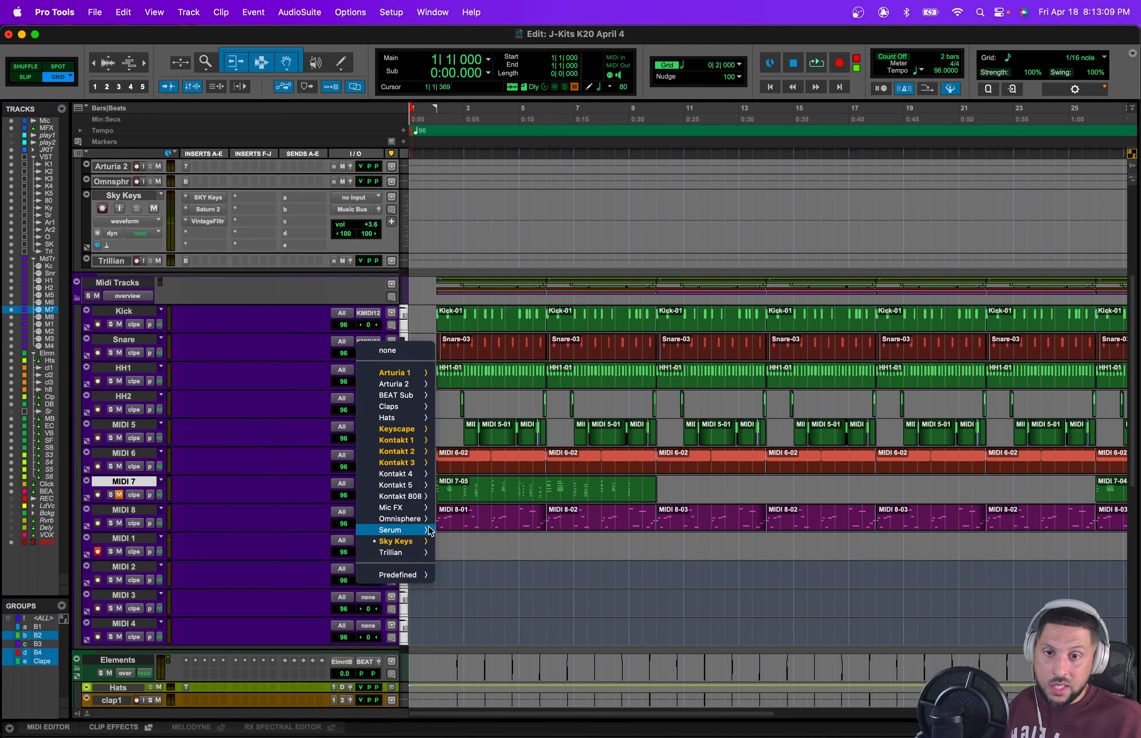
mouse_move(484, 544)
mouse_move(569, 547)
click(645, 547)
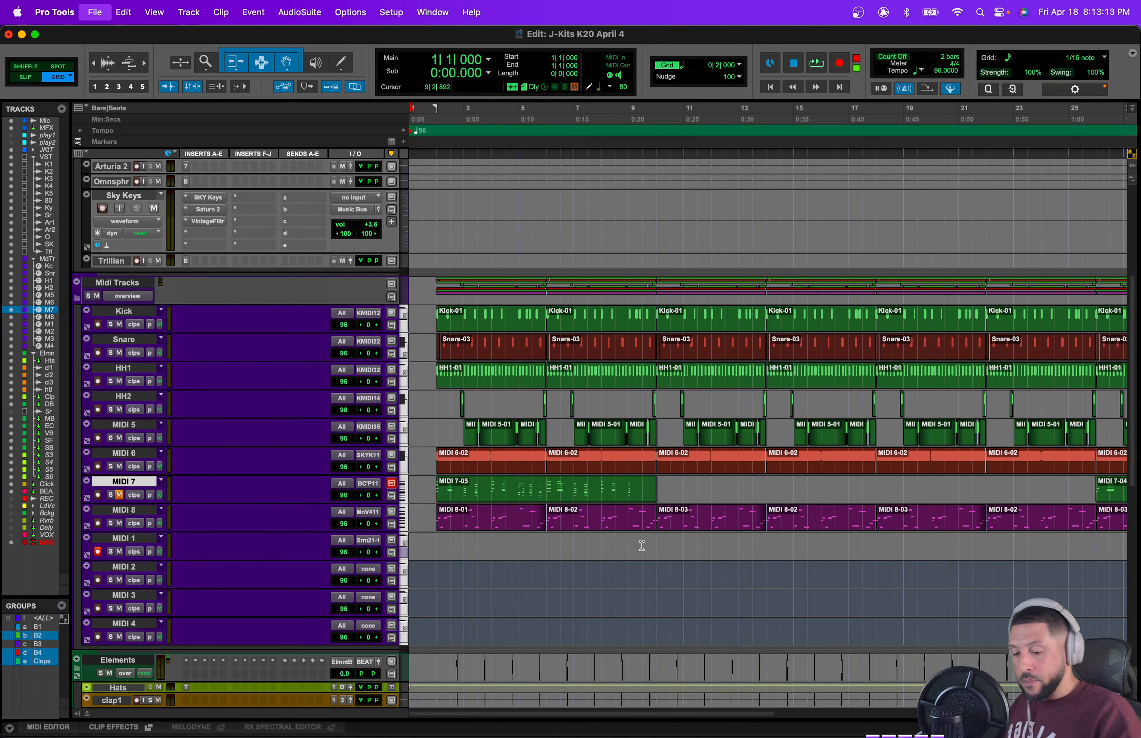
Step: Record a Serum MIDI part on the MIDI 1 track from the session start
key(super+space)
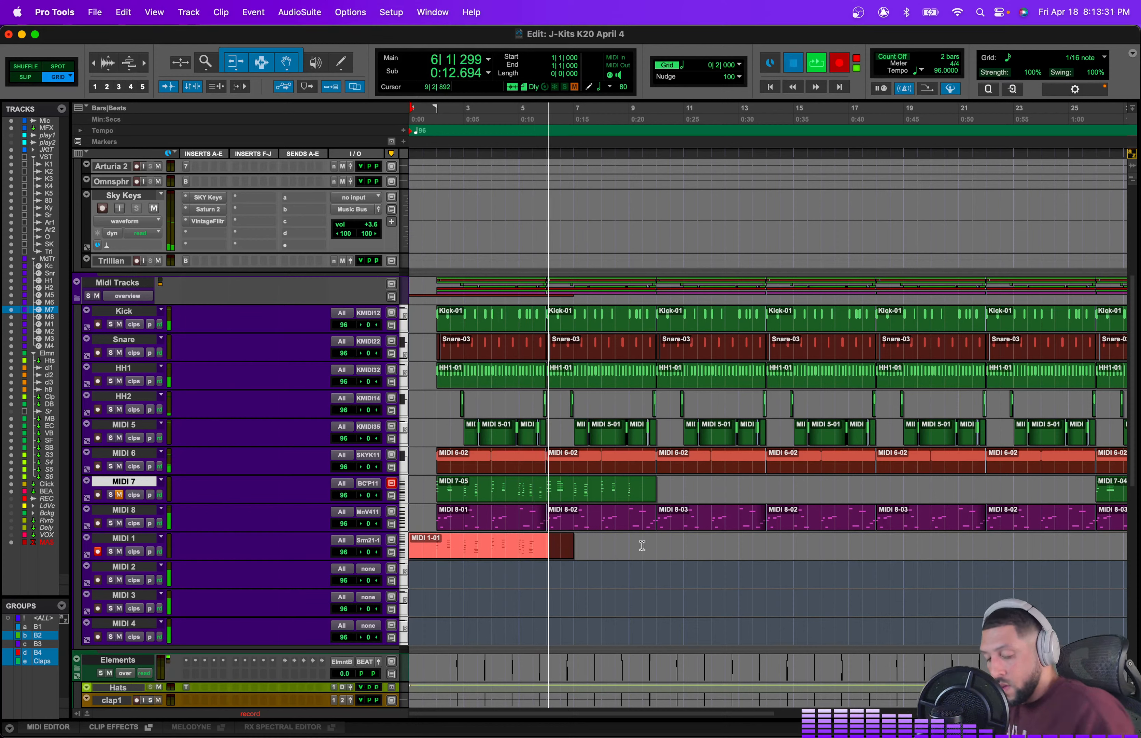
key(space)
key(super+space)
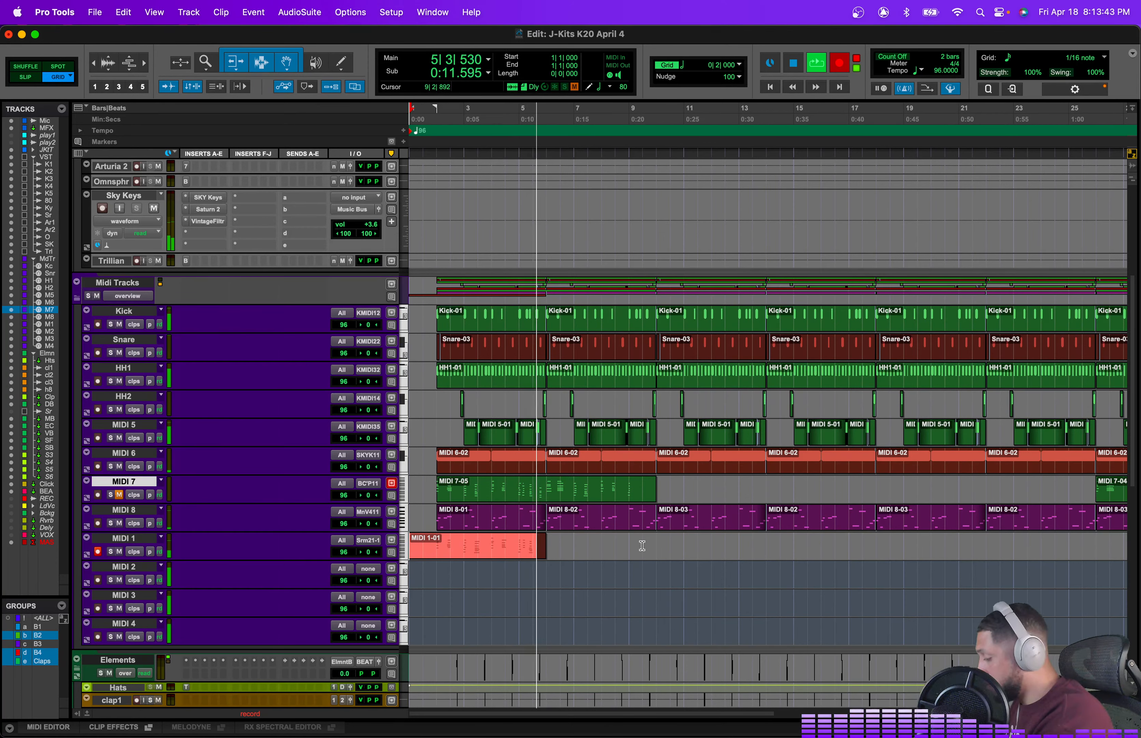
key(space)
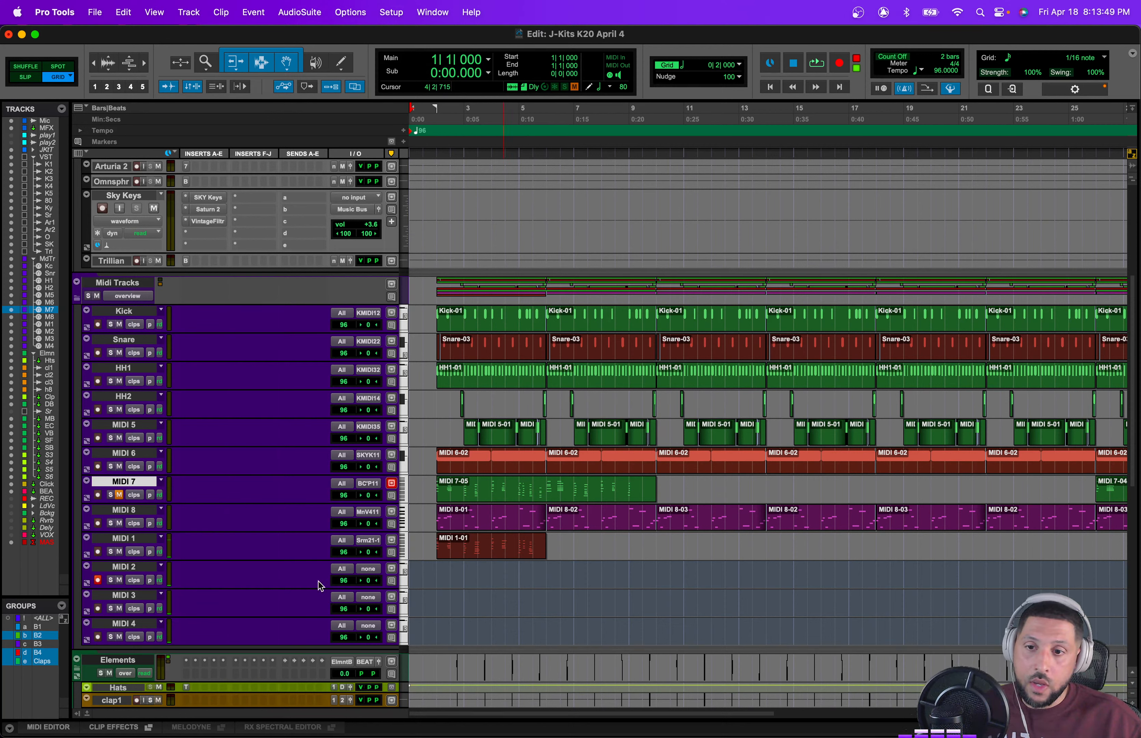
Step: Route the MIDI 2 track's output to Kontakt 4 channel 2
click(368, 573)
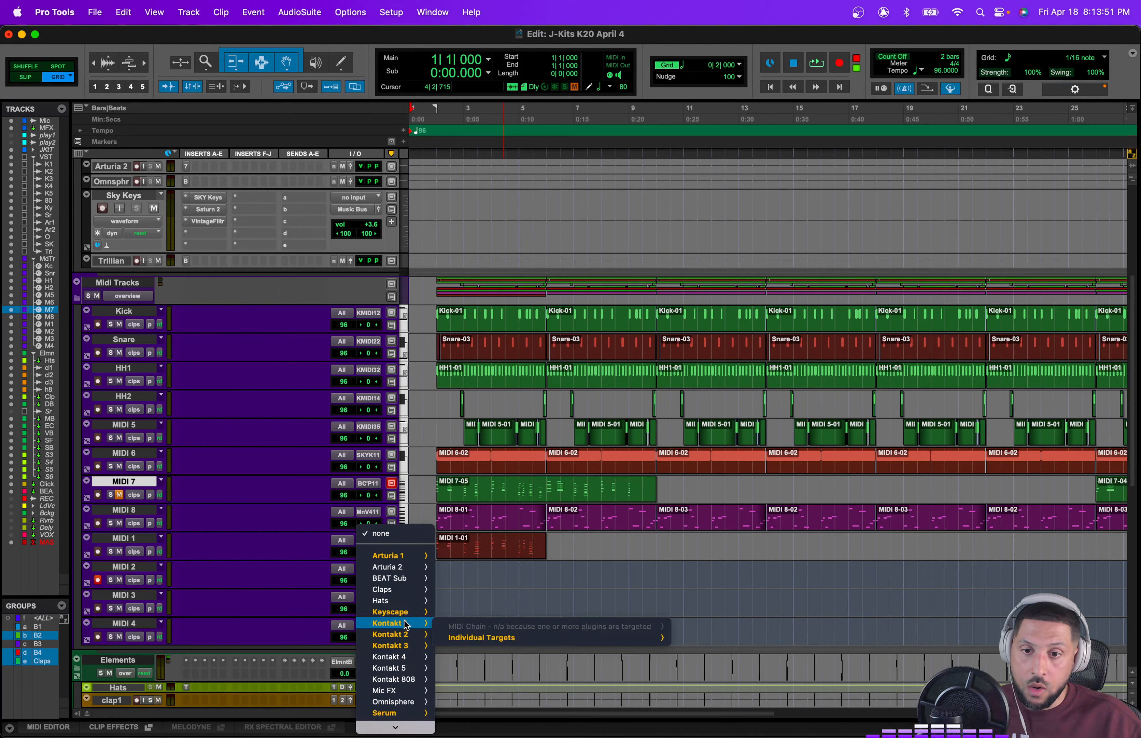
mouse_move(402, 657)
mouse_move(479, 672)
mouse_move(580, 674)
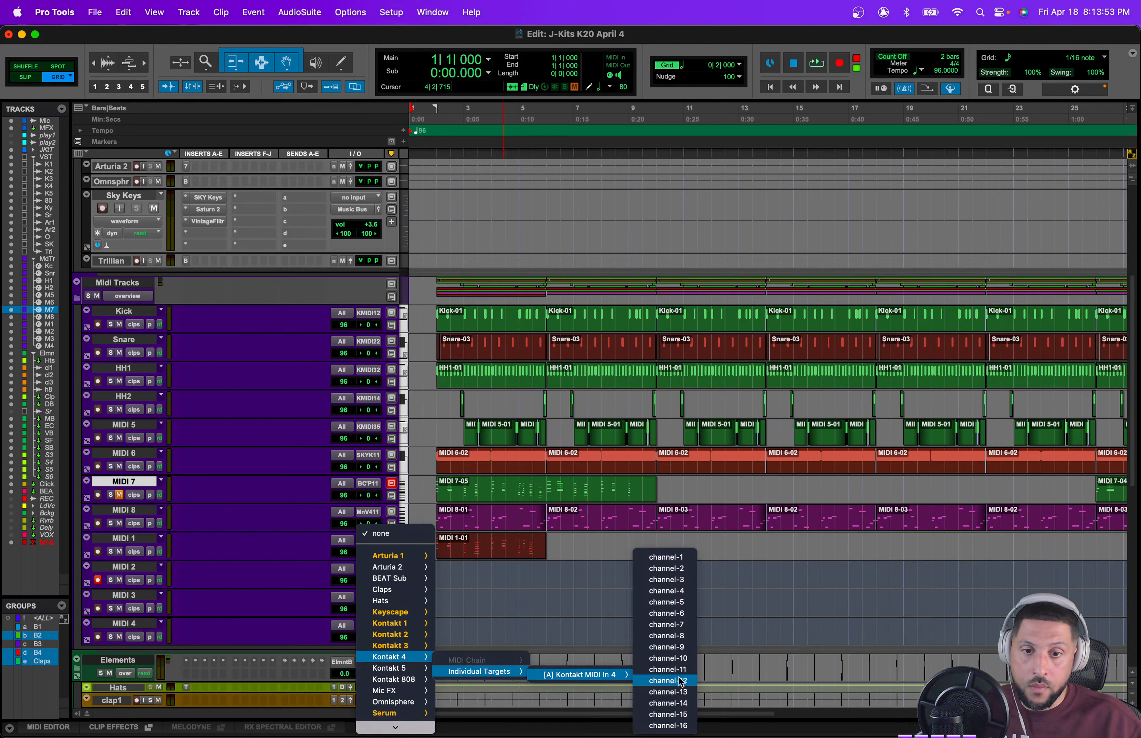
click(687, 569)
Step: Open the Kontakt 4 instrument window and bring up a Finder window beside it
scroll(355, 375, up, 5)
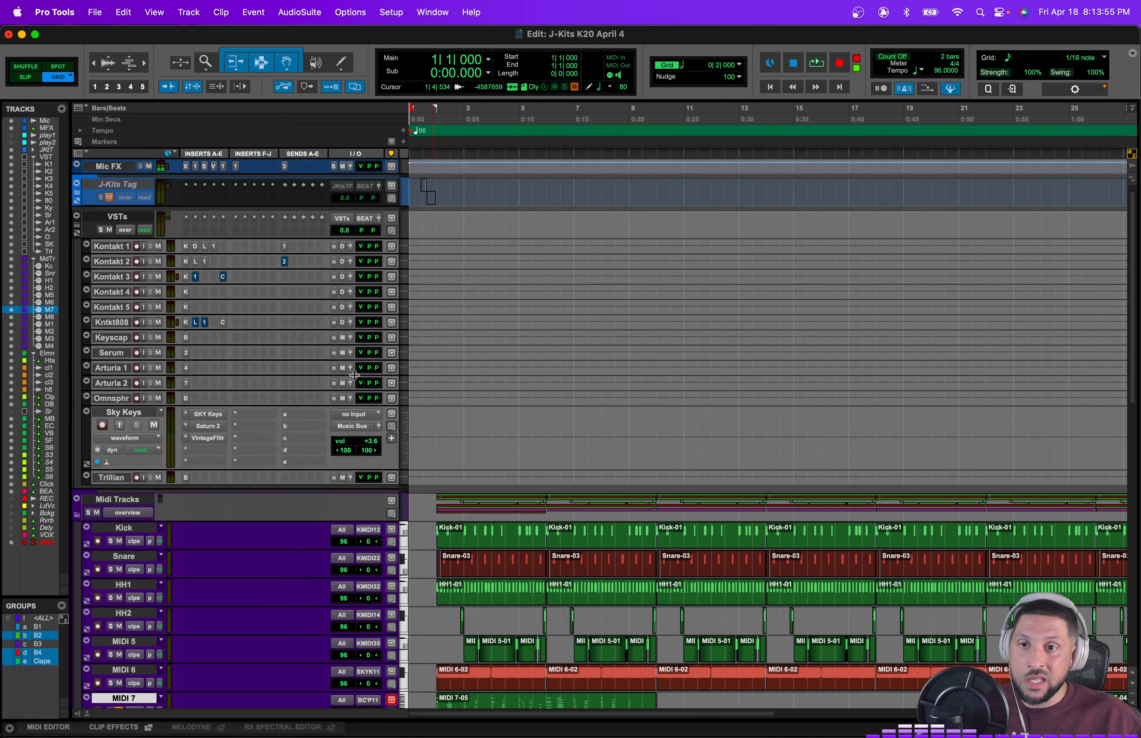
click(187, 293)
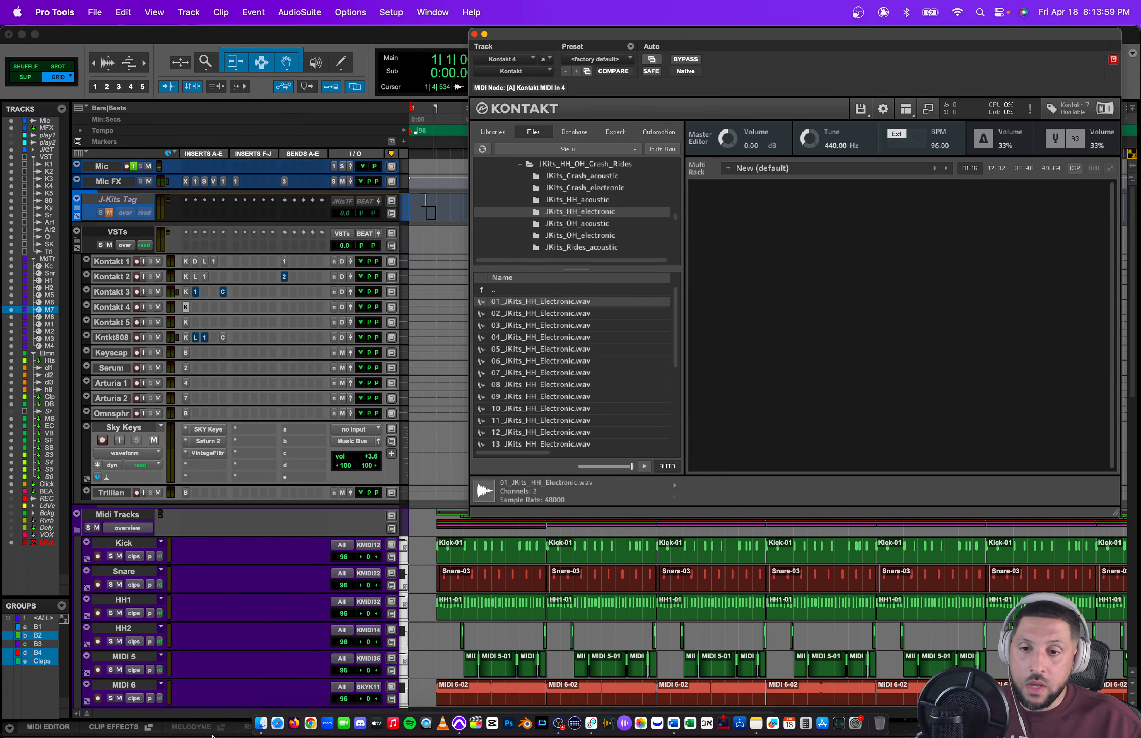
click(273, 690)
drag(251, 452, 275, 388)
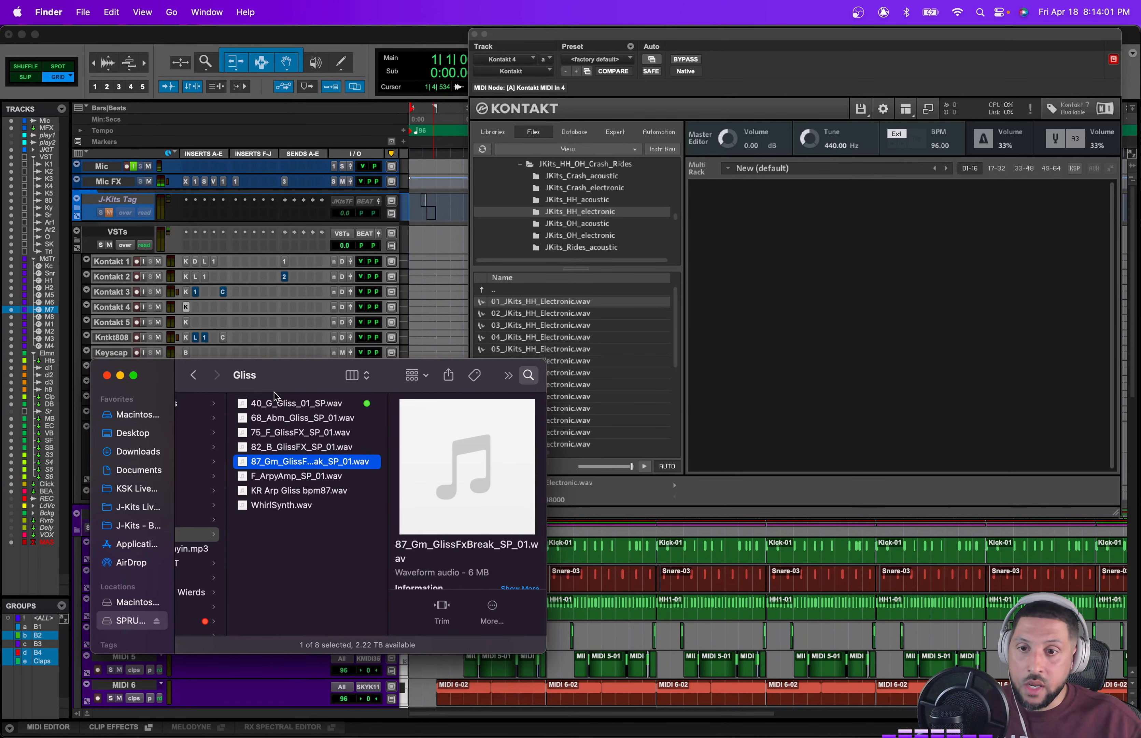
Step: Load JKits_Vocal_Instrument.nkm from J-Kits_Sample_Pack_Vol_1's JKits_Kontakt_Instruments folder into Kontakt 4, closing Finder
scroll(298, 503, left, 15)
scroll(393, 504, up, 10)
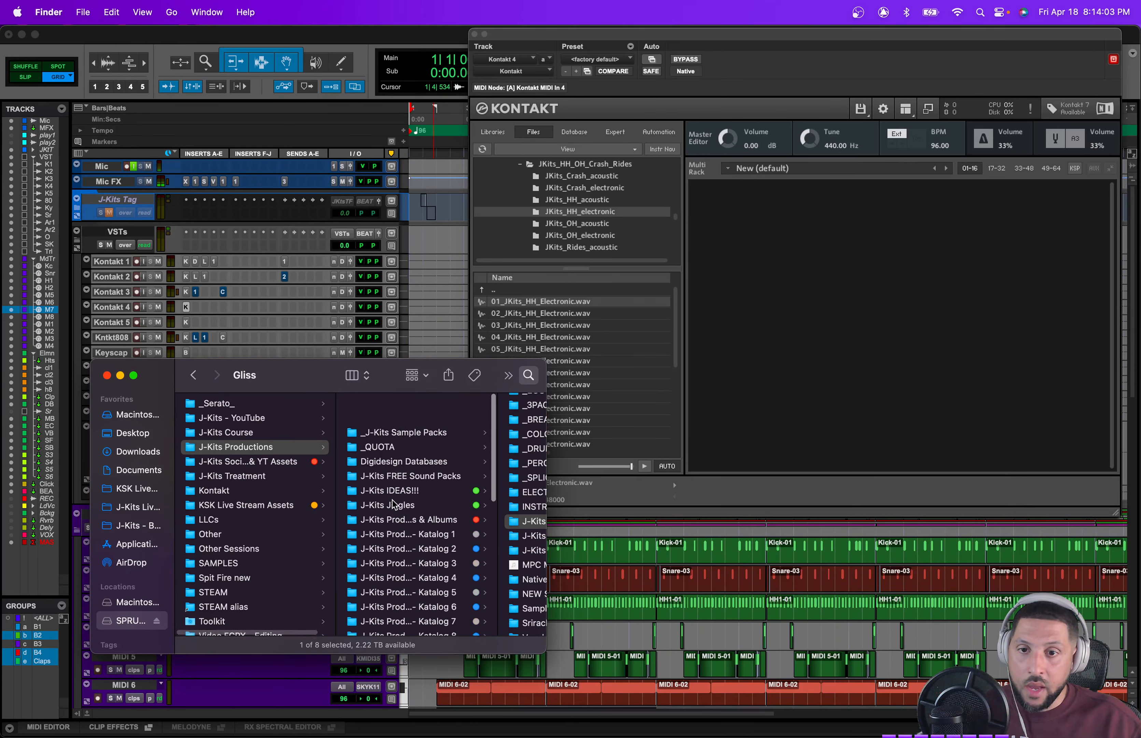
click(420, 405)
click(453, 465)
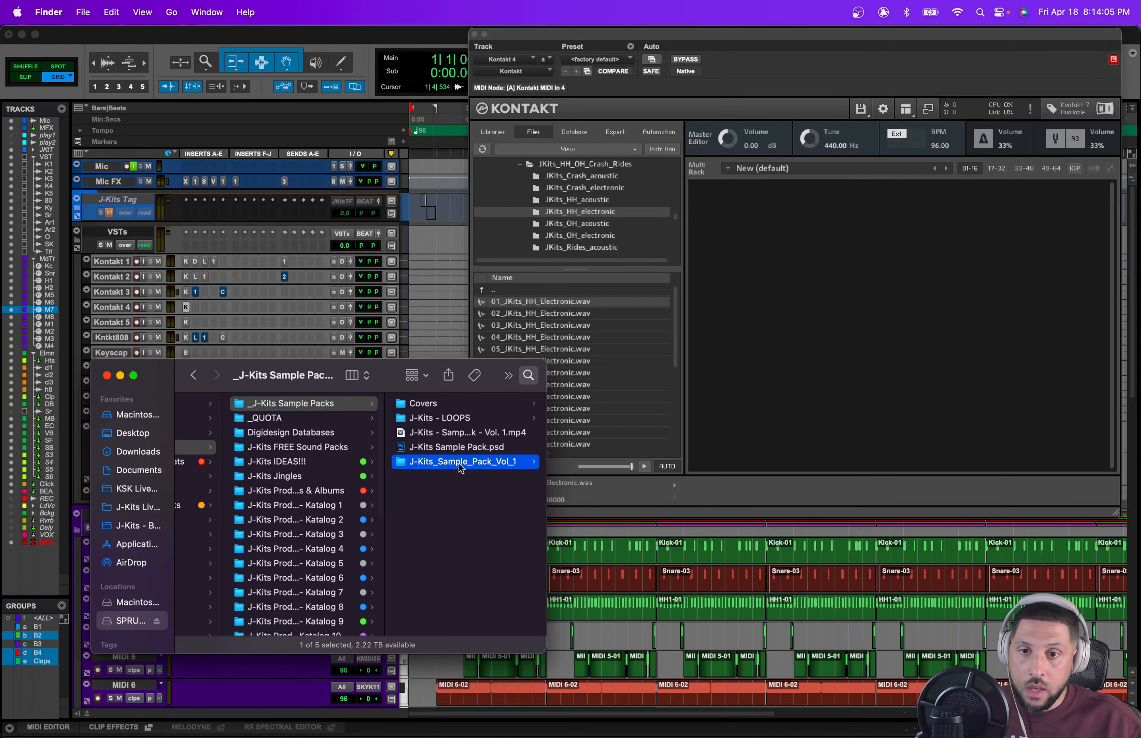
click(460, 522)
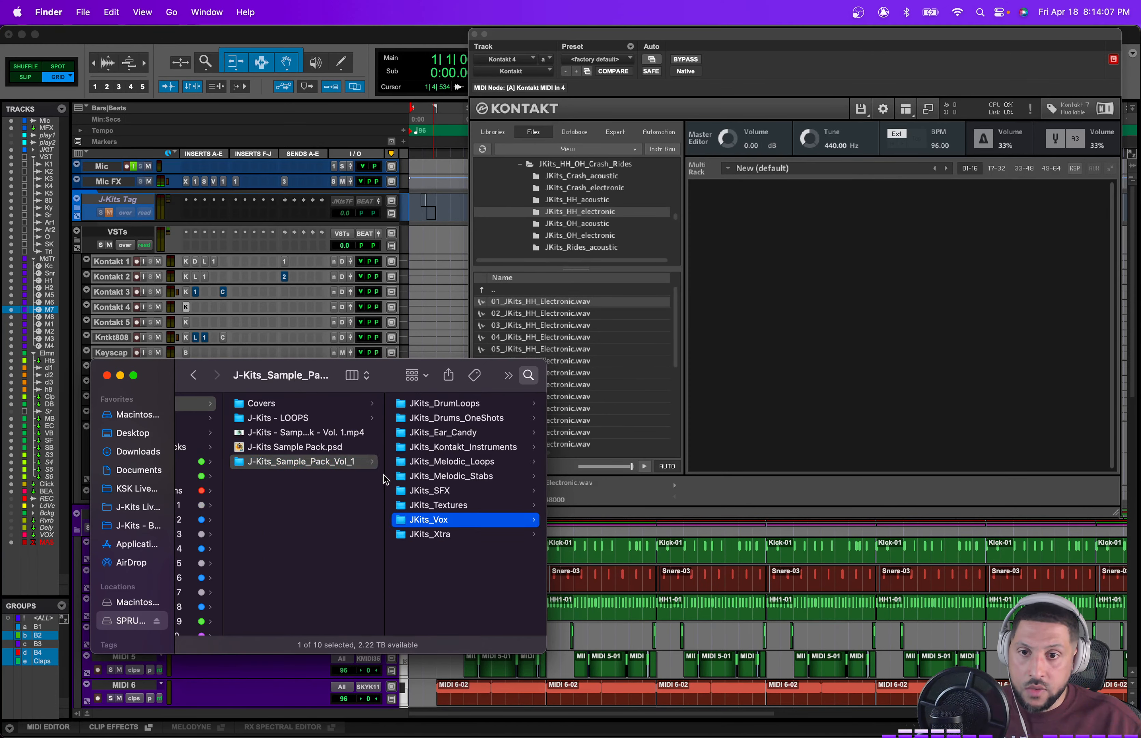
click(360, 447)
click(494, 418)
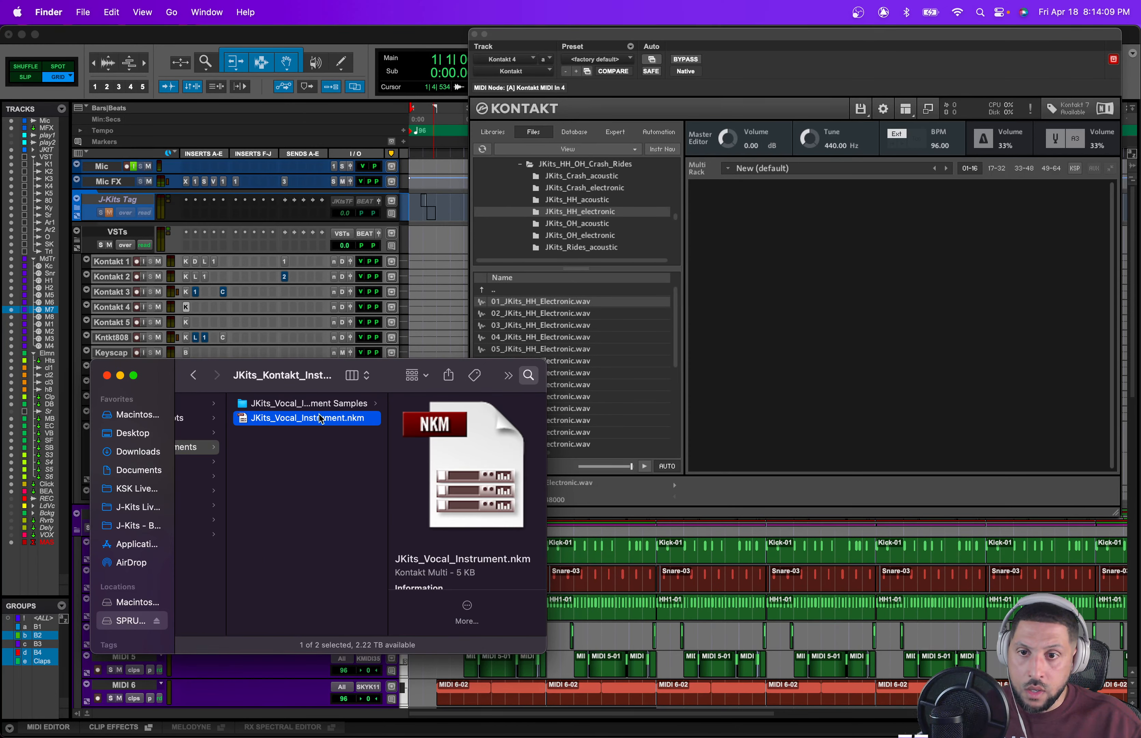
drag(321, 419, 703, 247)
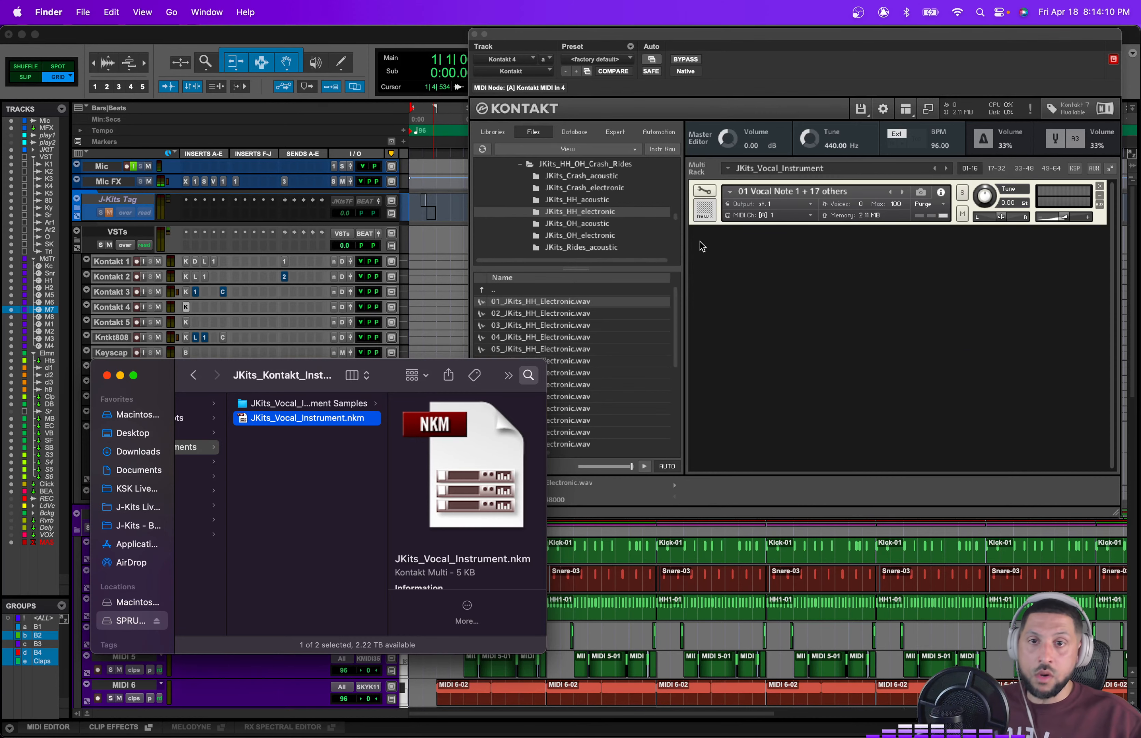
click(107, 375)
Step: Route the MIDI 2 track's output to Kontakt 4 channel 1
scroll(386, 515, down, 5)
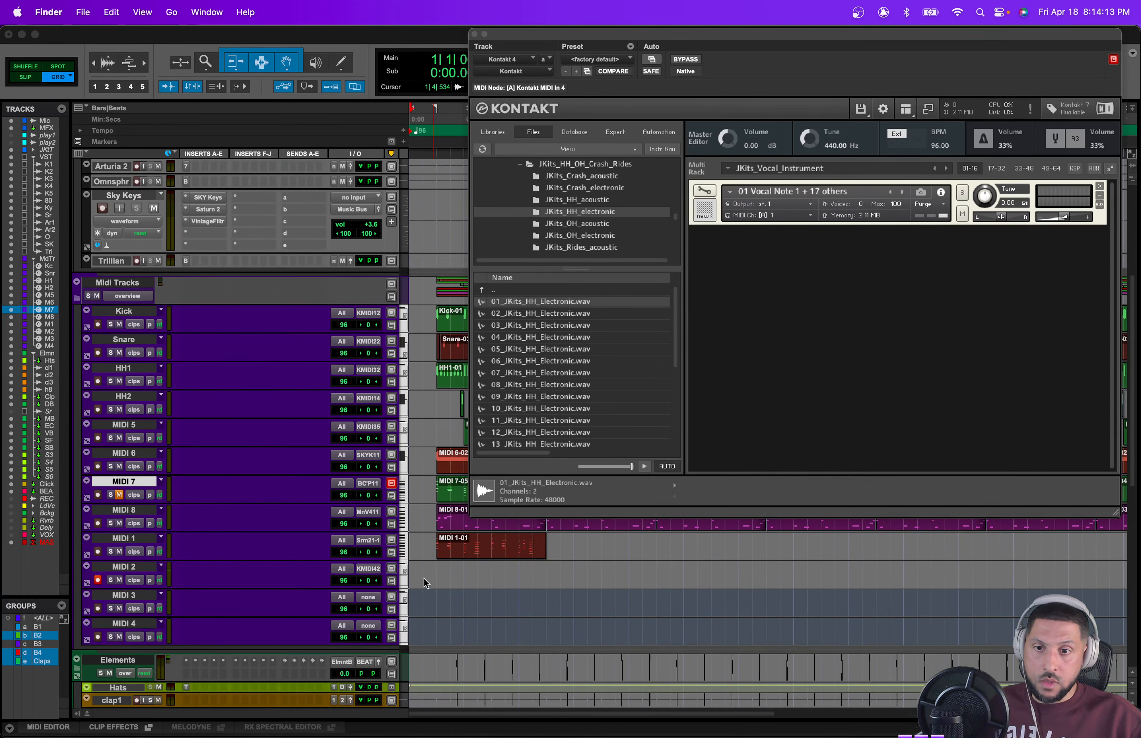
click(368, 569)
mouse_move(403, 570)
mouse_move(484, 583)
mouse_move(618, 587)
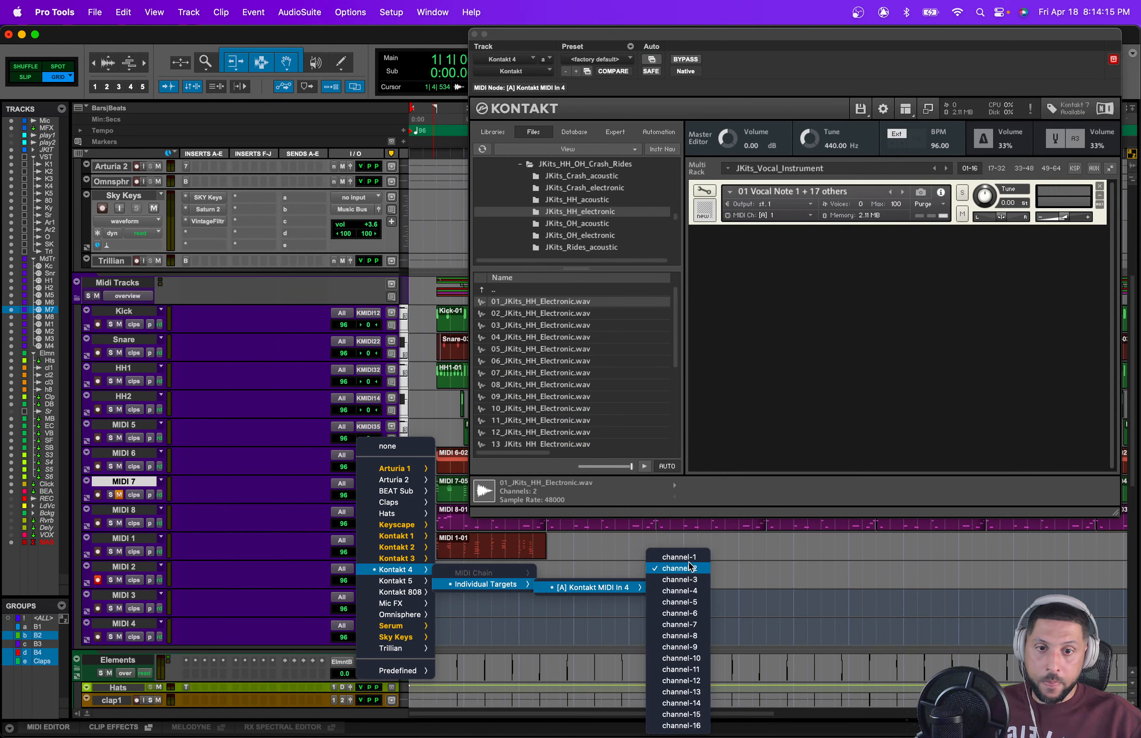
click(690, 567)
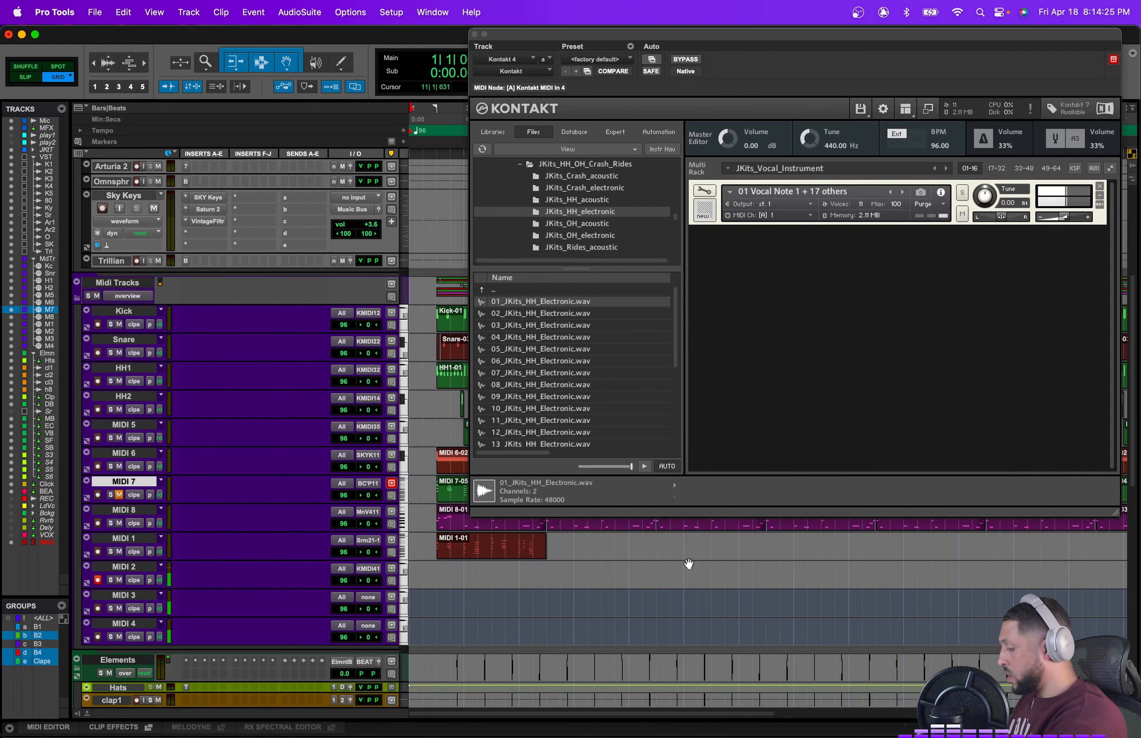
Step: Insert the Nuro Audio Xrack Pro plugin on the Kontakt 4 track
scroll(276, 337, up, 10)
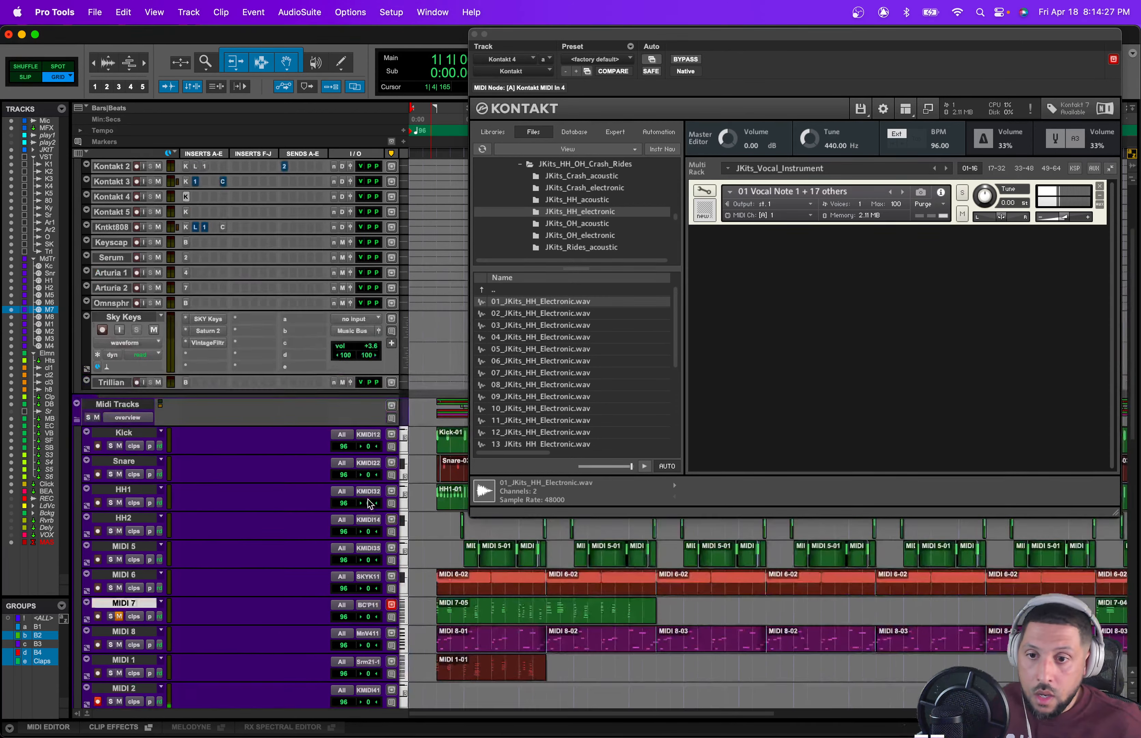
click(198, 308)
mouse_move(283, 310)
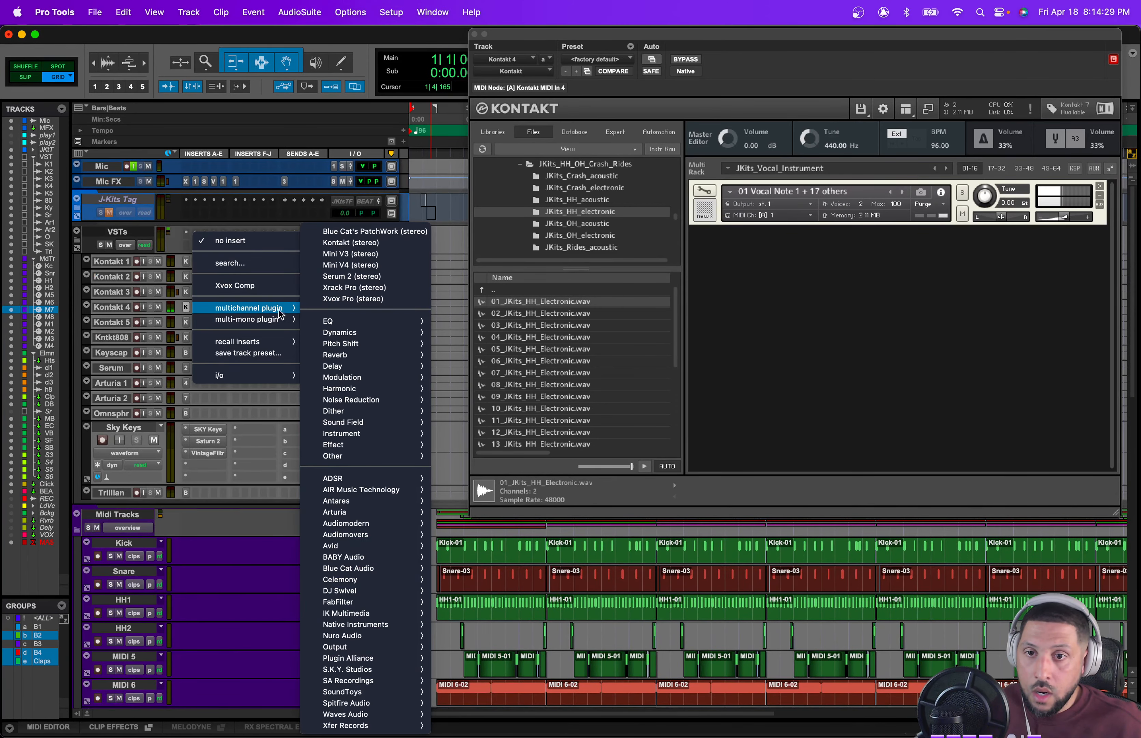
mouse_move(349, 389)
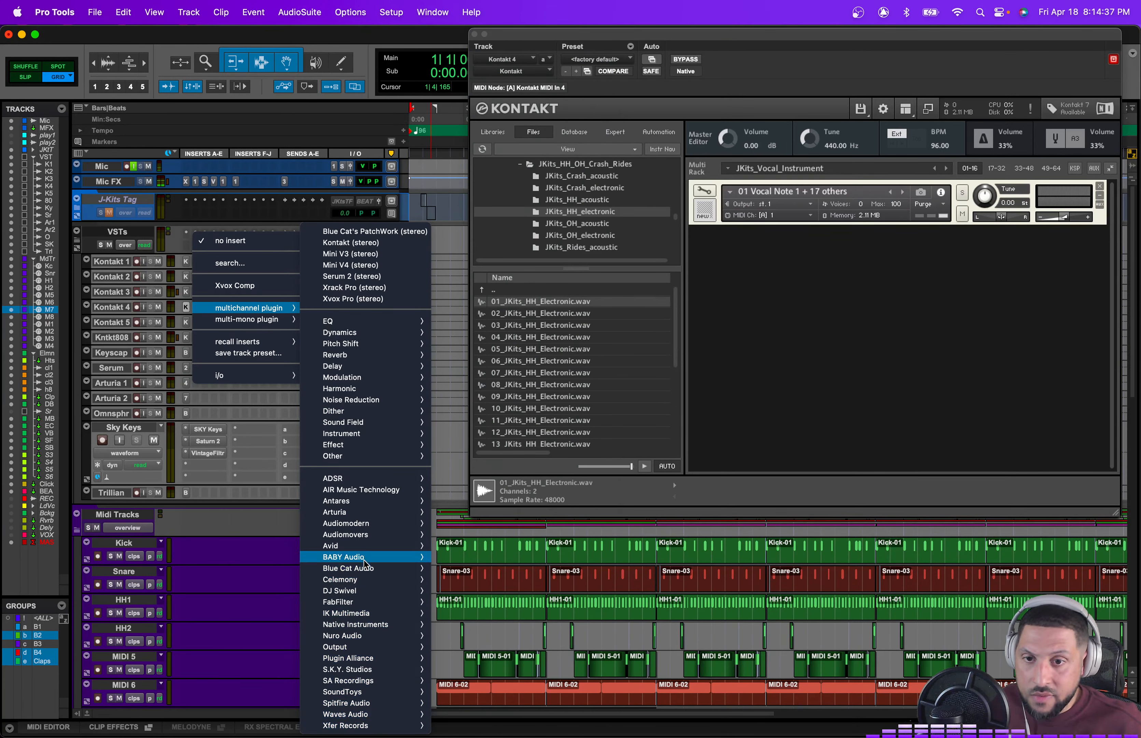
mouse_move(365, 629)
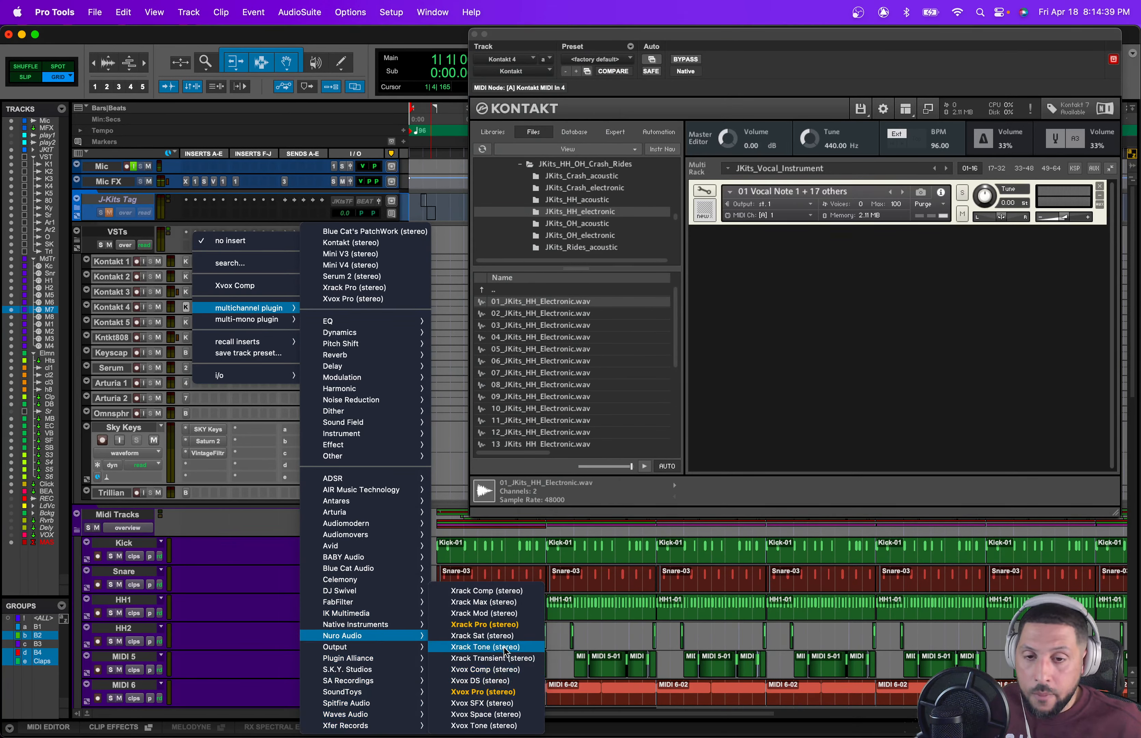
click(496, 627)
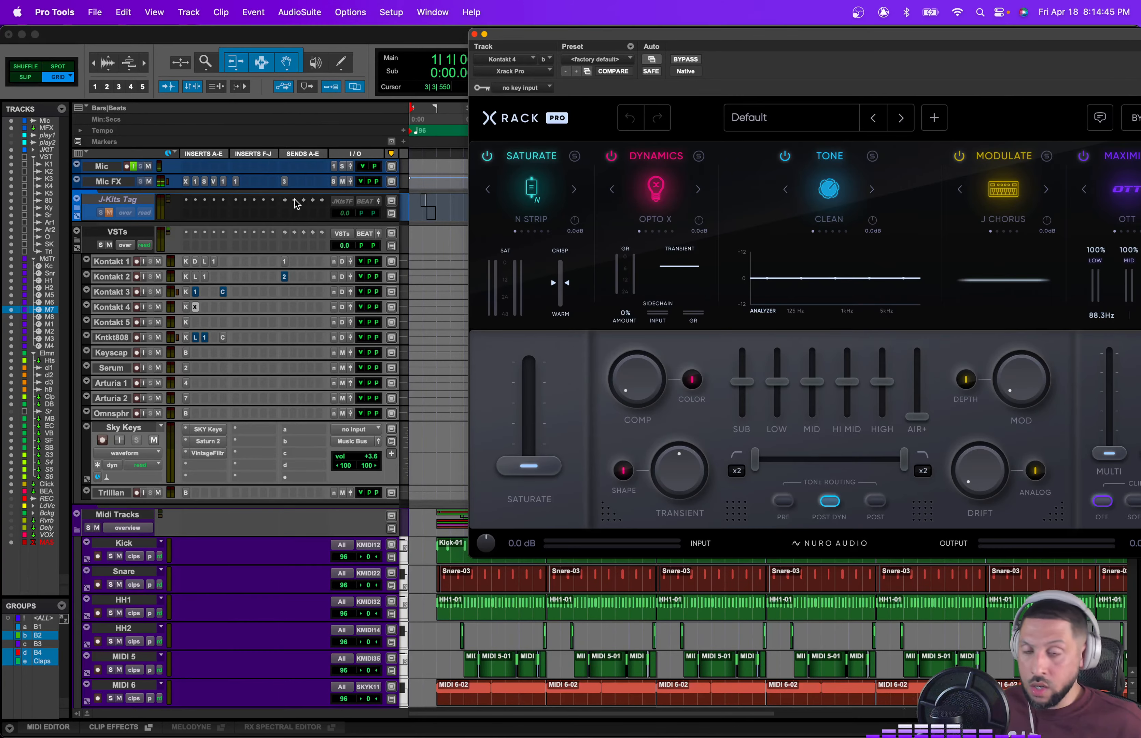
Step: Replace the Kontakt 4 insert with Xvox Pro and reposition its plugin window
click(517, 74)
mouse_move(670, 482)
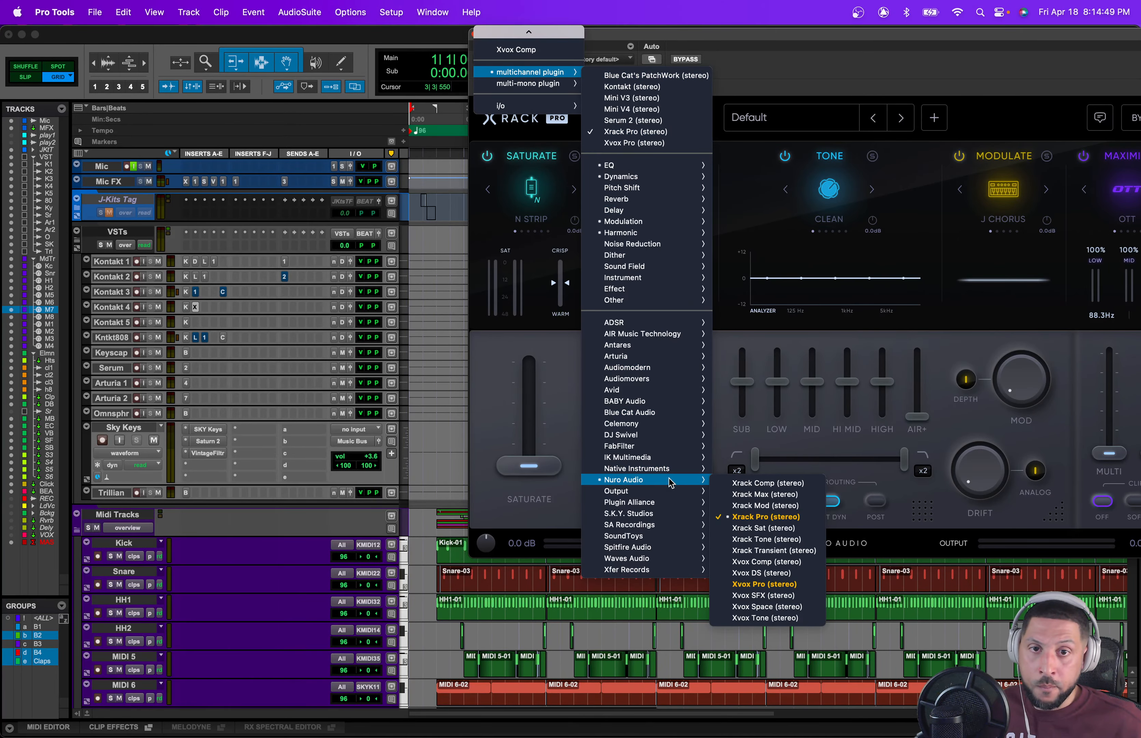
click(757, 583)
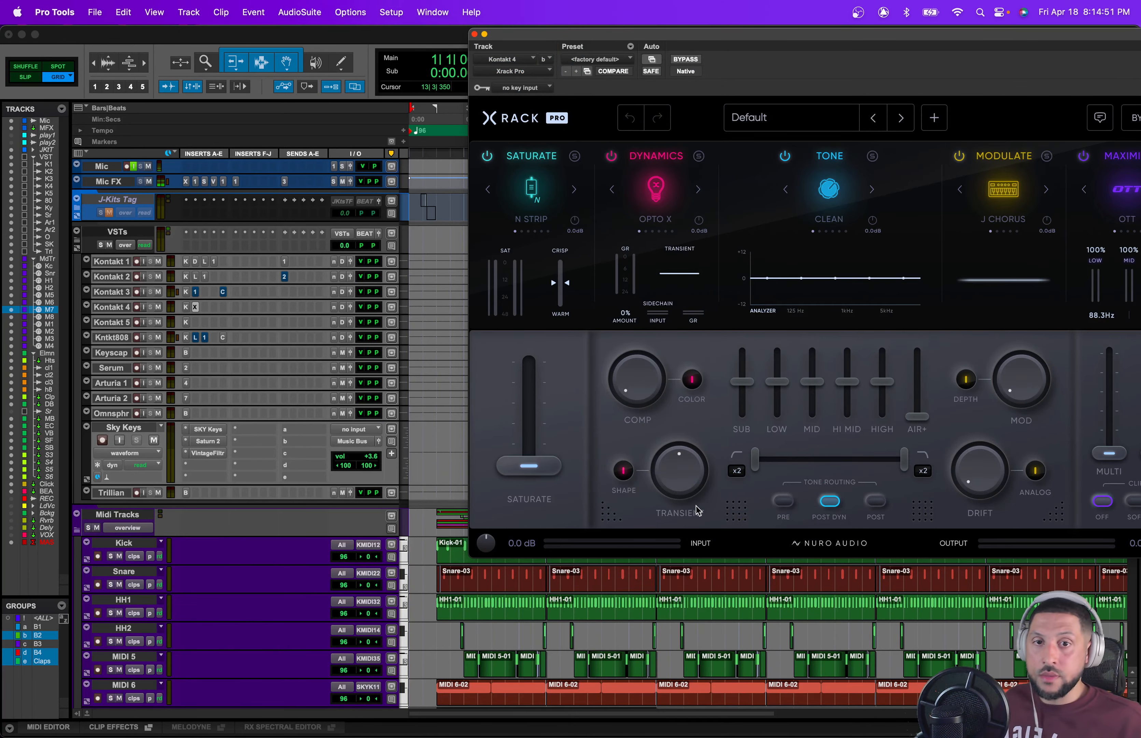
drag(768, 35, 632, 52)
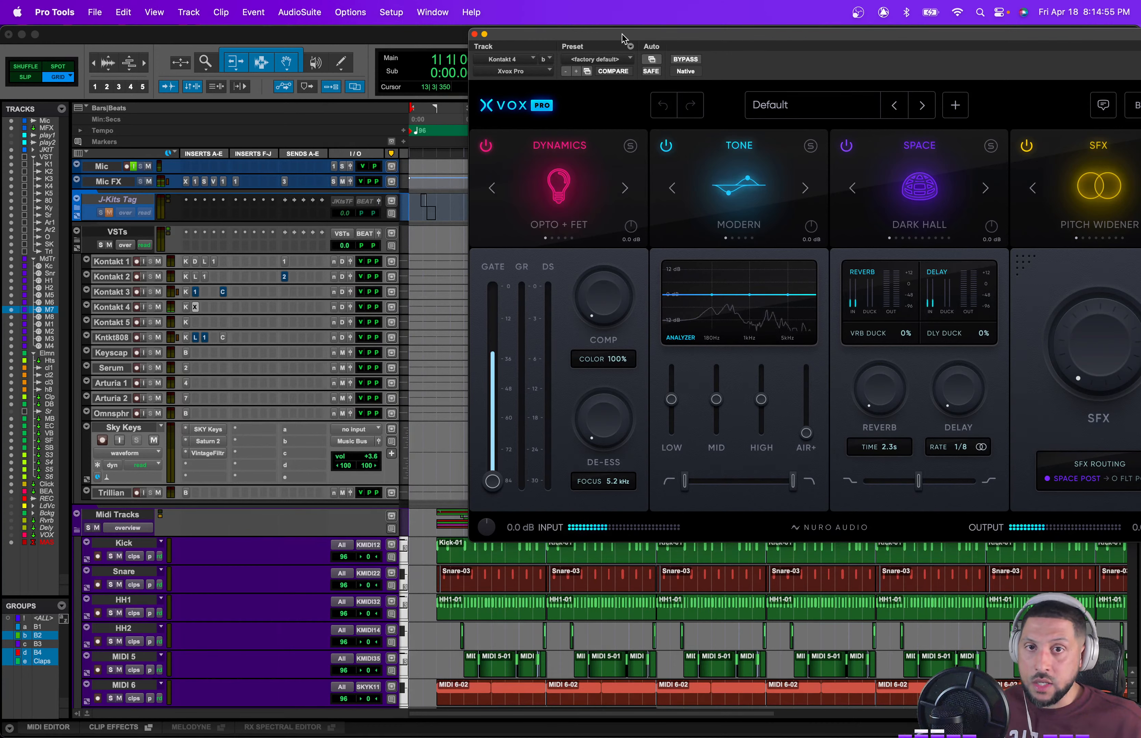
Step: Set the Xvox Pro SFX amount to 34% and close the plugin window
drag(623, 38, 510, 53)
drag(979, 300, 979, 281)
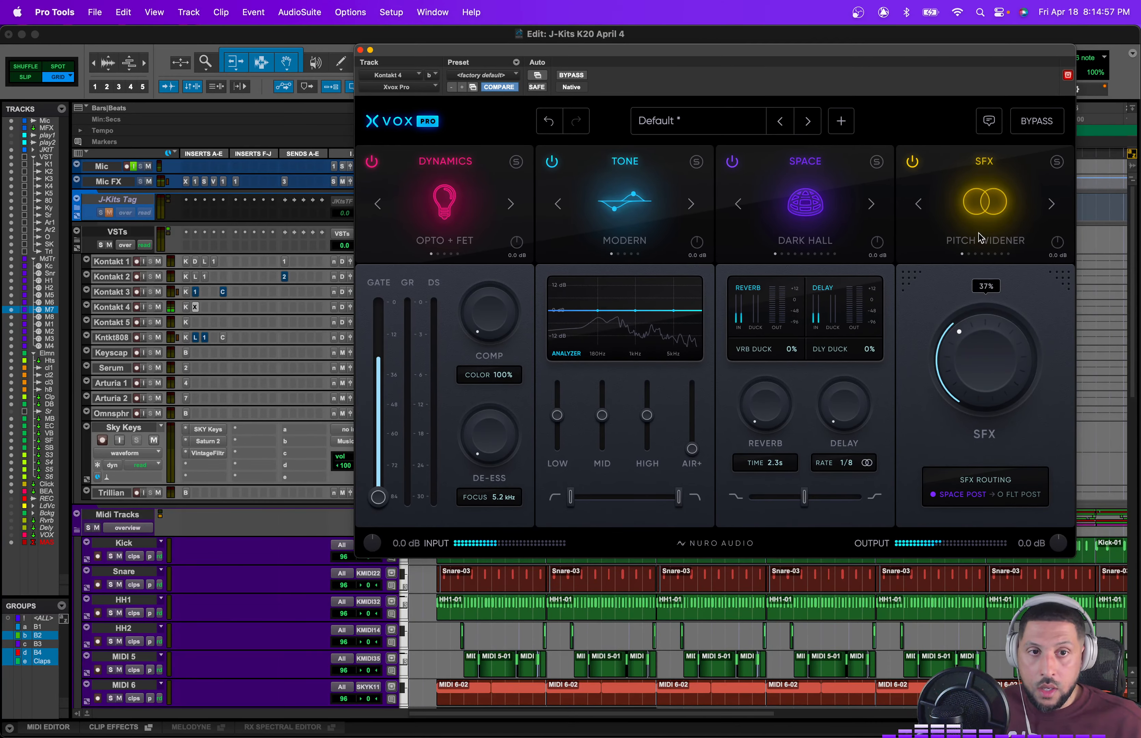
click(361, 50)
Step: Insert FabFilter Saturn 2 on the Kontakt 4 track and load its J-Kits Starter preset
click(206, 307)
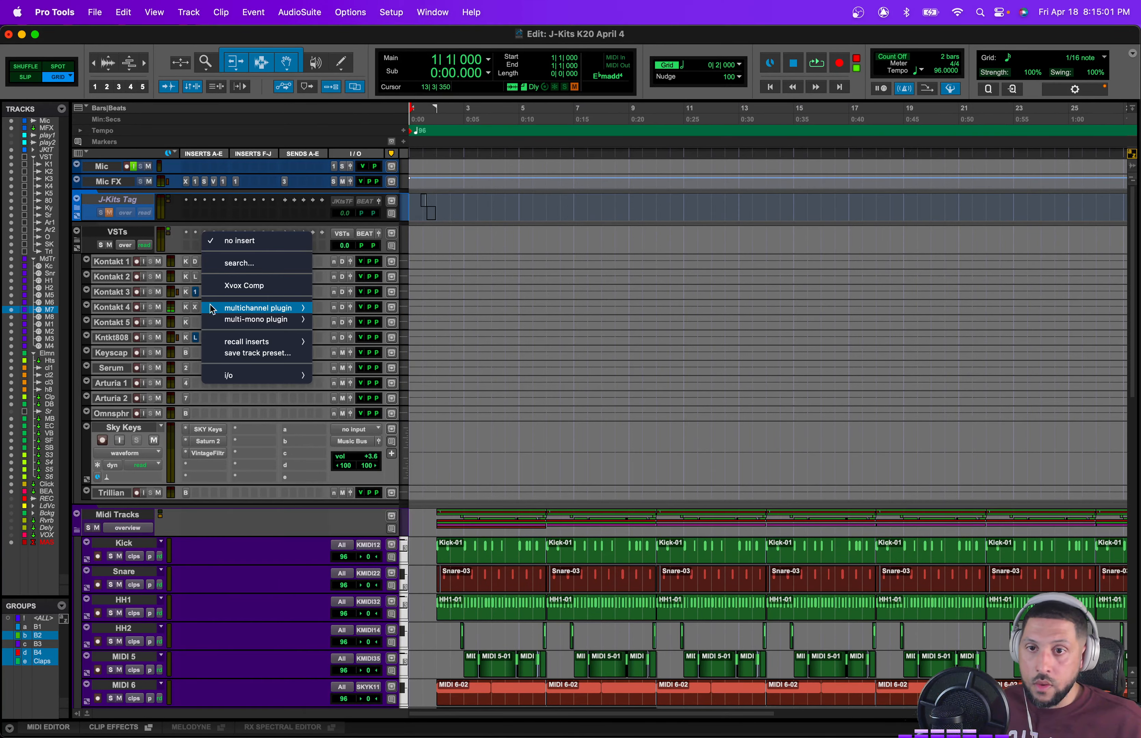
mouse_move(211, 307)
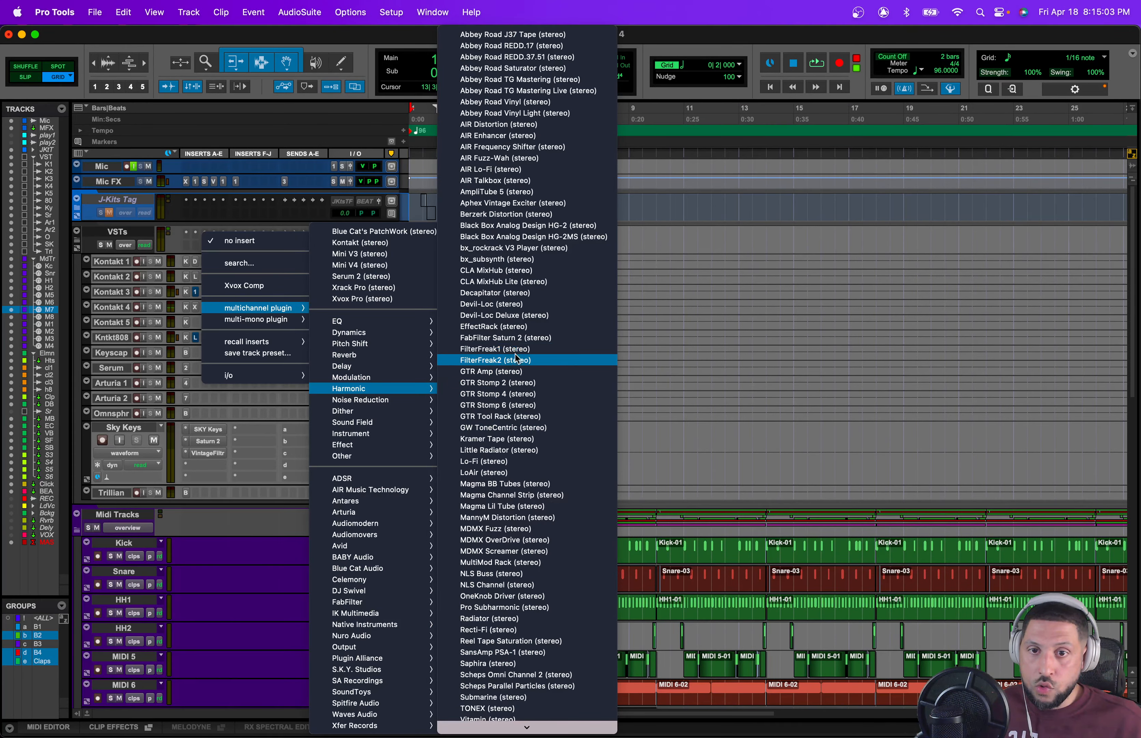
click(516, 338)
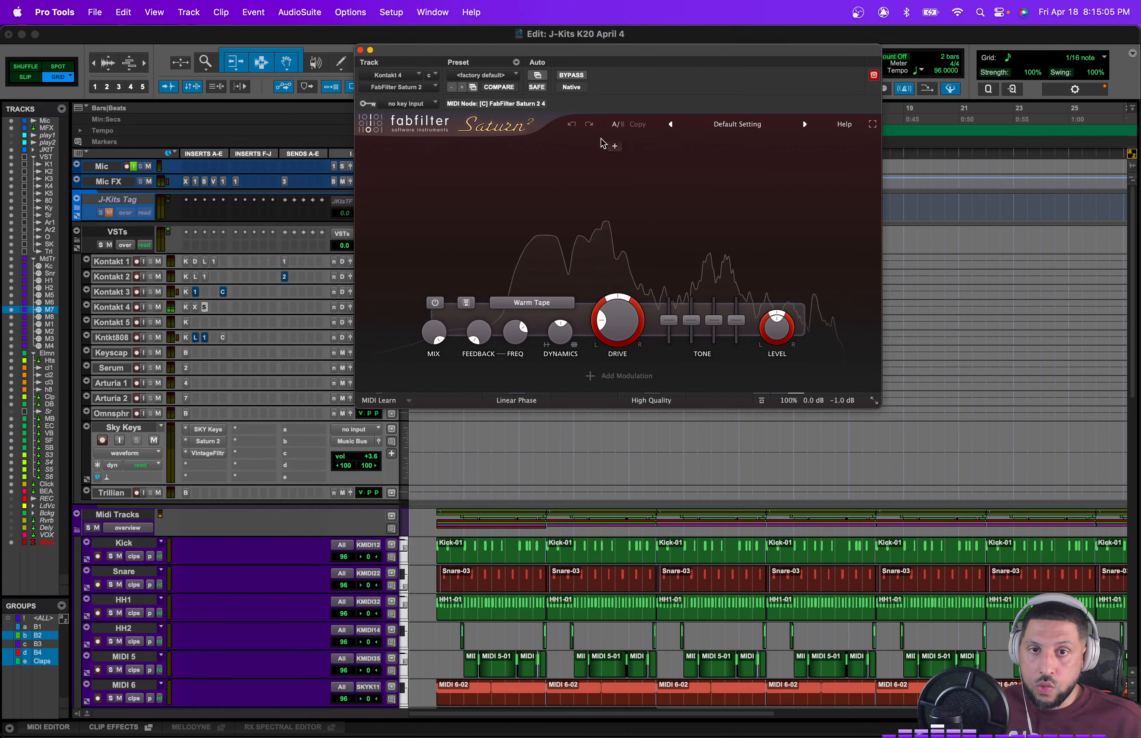
click(483, 75)
click(488, 54)
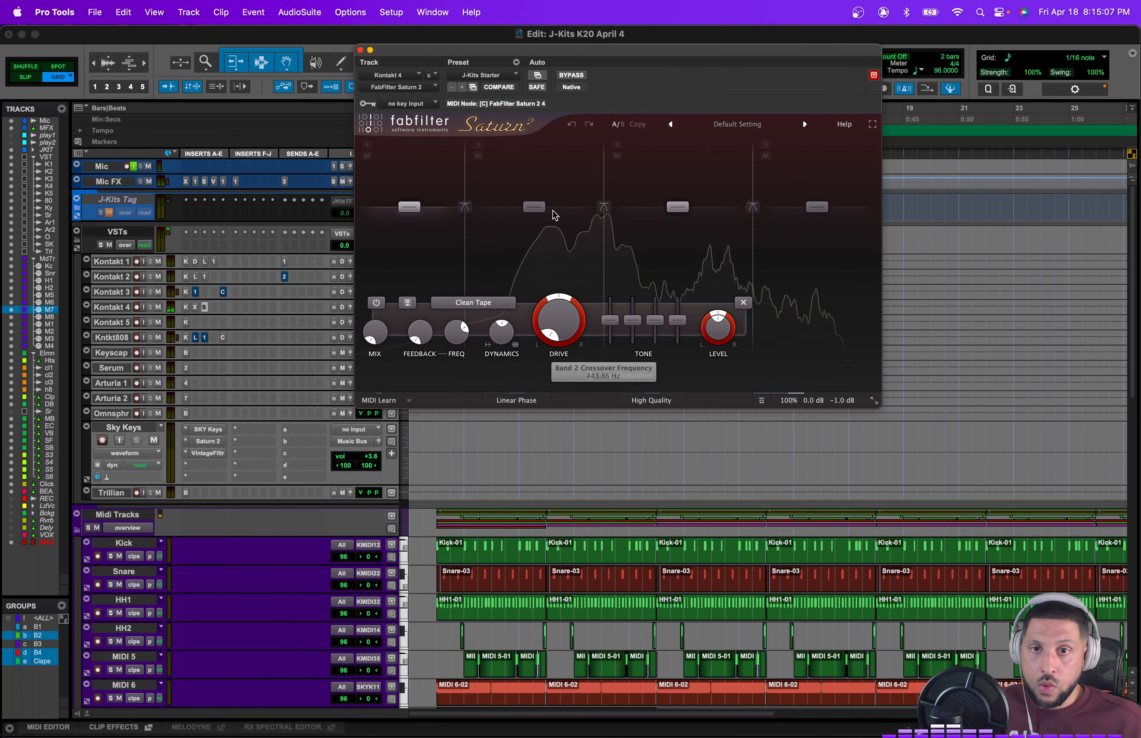
Step: In Saturn 2, lower band 1's level and move the band 1 crossover to about 94 Hz
drag(409, 207, 412, 265)
drag(464, 206, 478, 207)
mouse_move(674, 204)
mouse_down()
mouse_move(672, 218)
mouse_move(675, 204)
mouse_up()
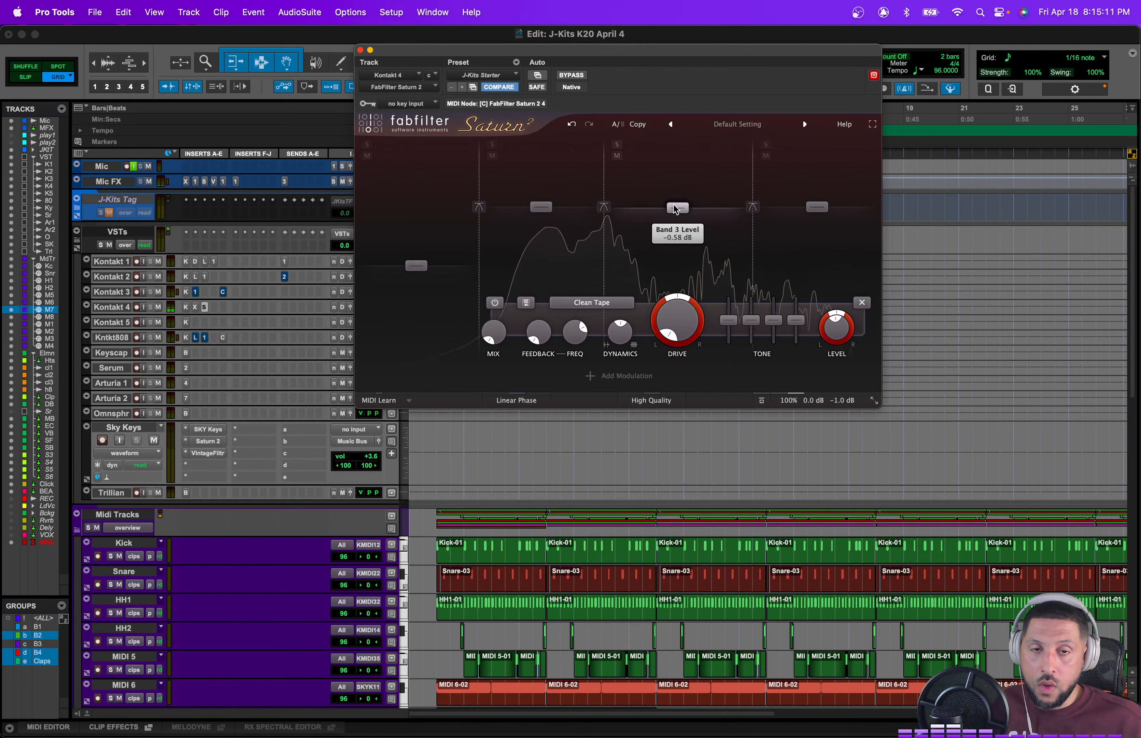
drag(479, 207, 508, 219)
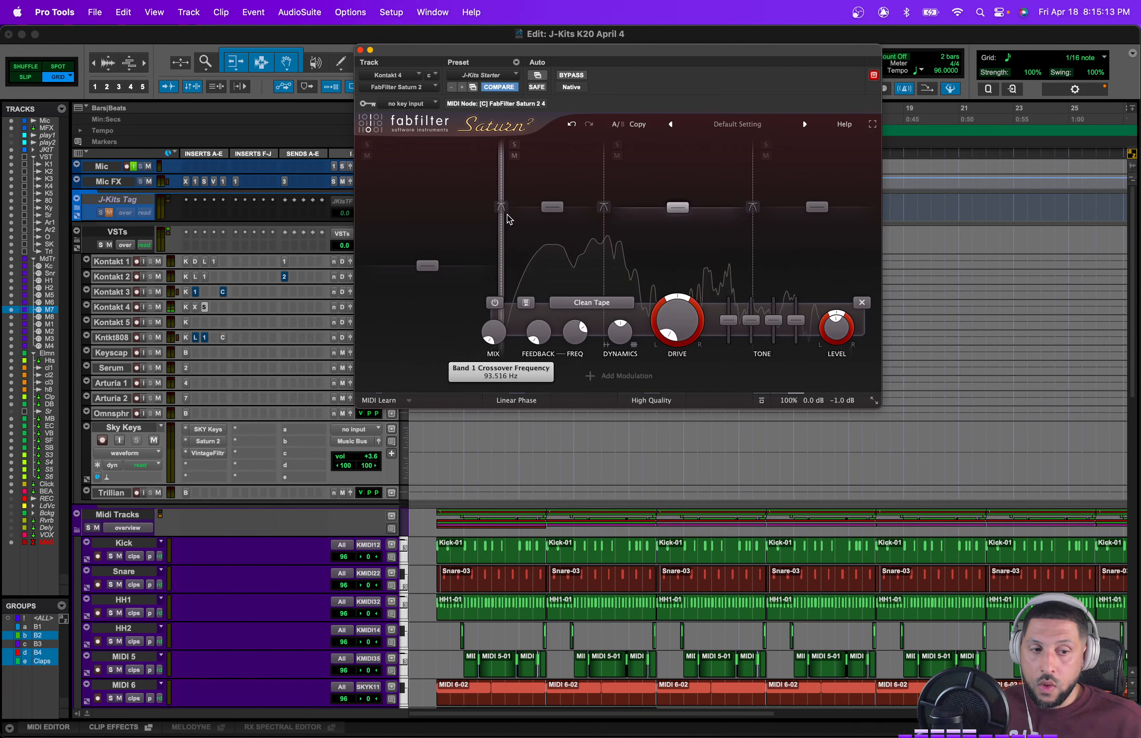
Step: Play back the session to audition the processed vocal instrument with the beat
mouse_move(506, 214)
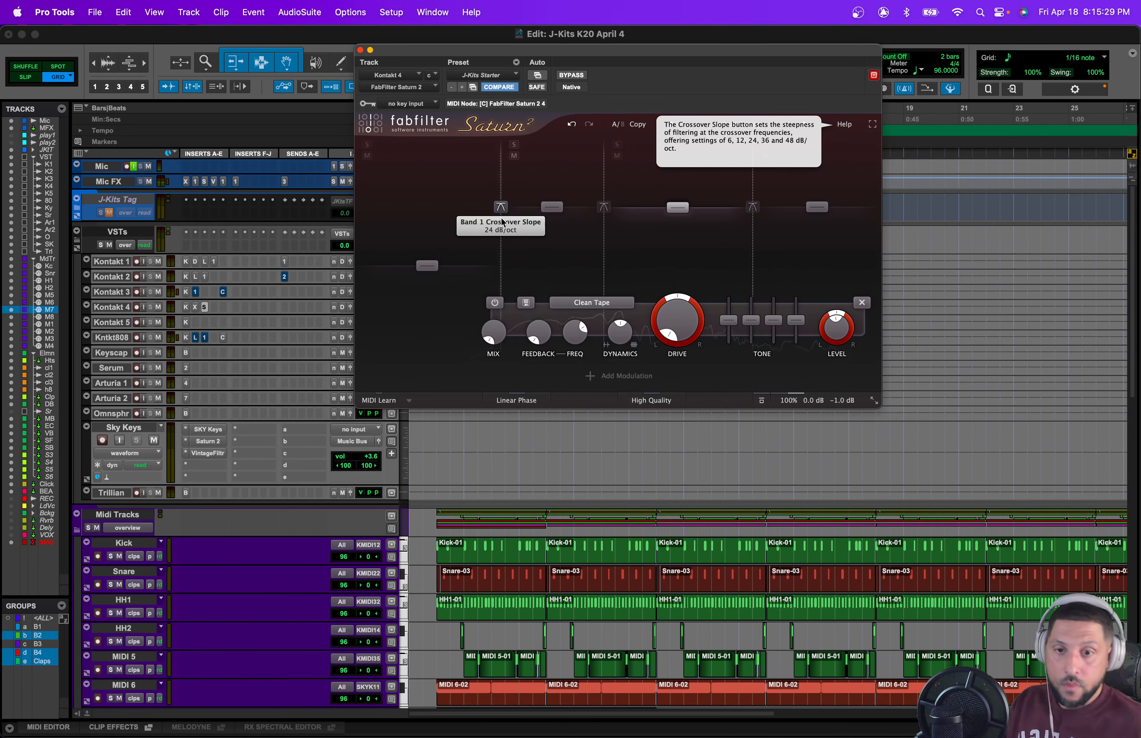
scroll(547, 527, down, 5)
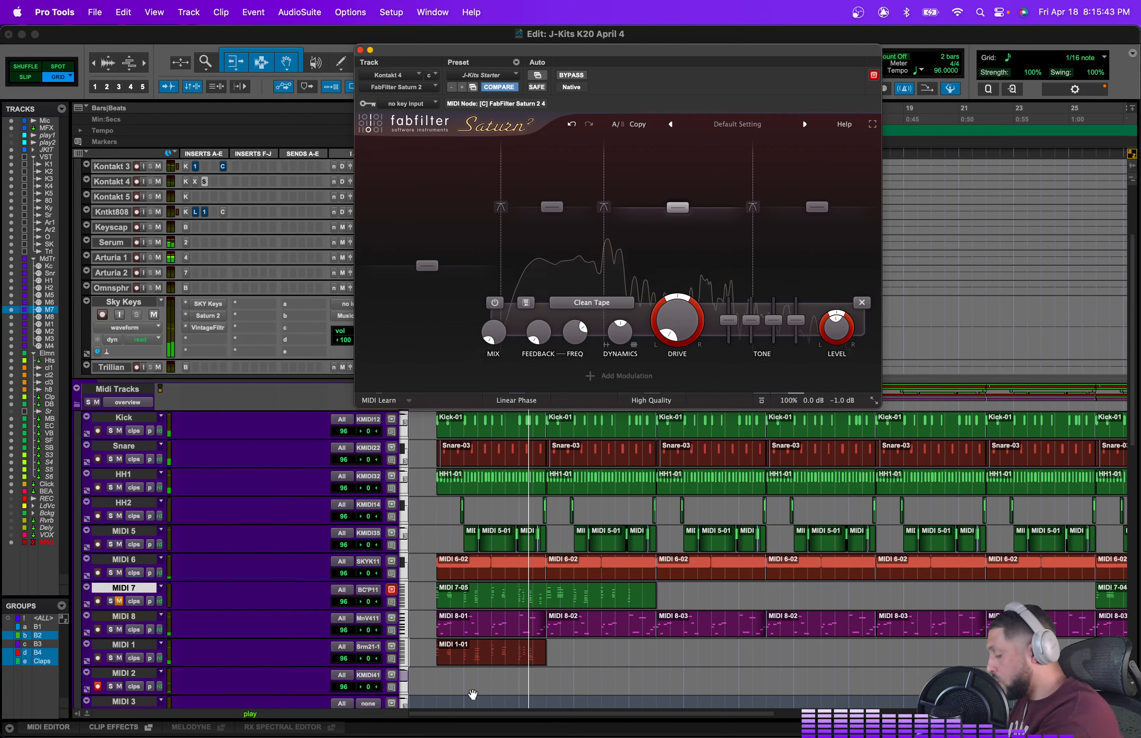
key(space)
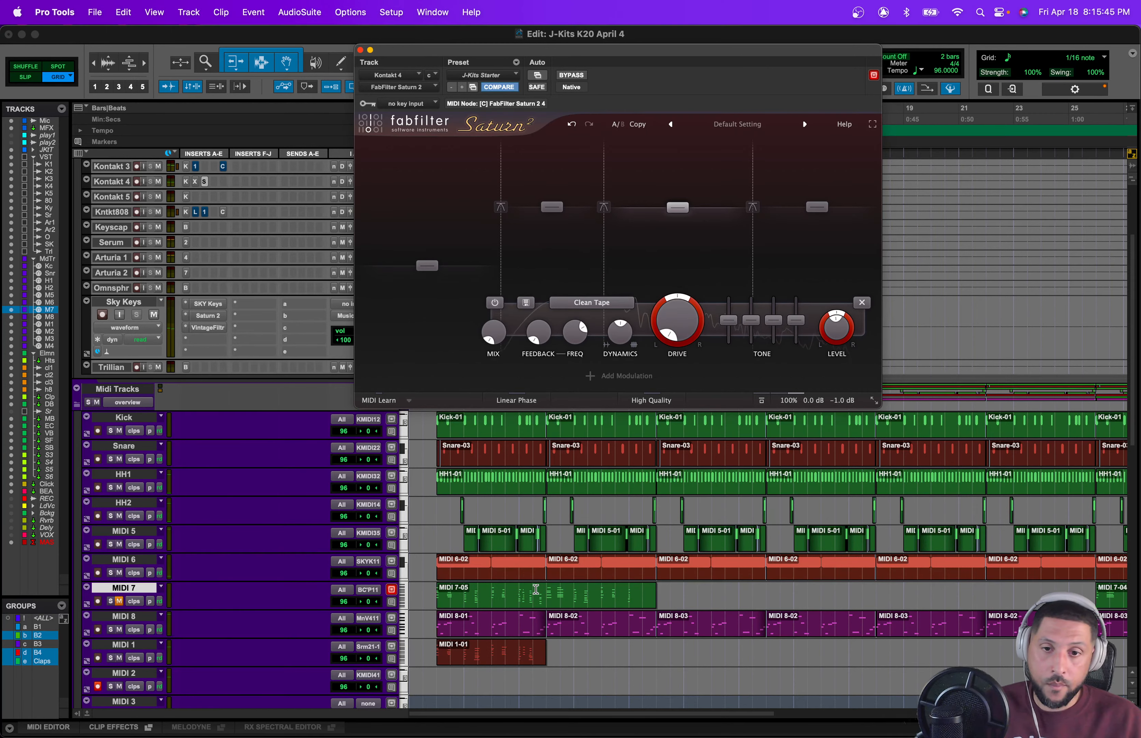
Step: Record-arm the MIDI 1 track and record a new MIDI take over the section
key(t)
key(t)
click(549, 665)
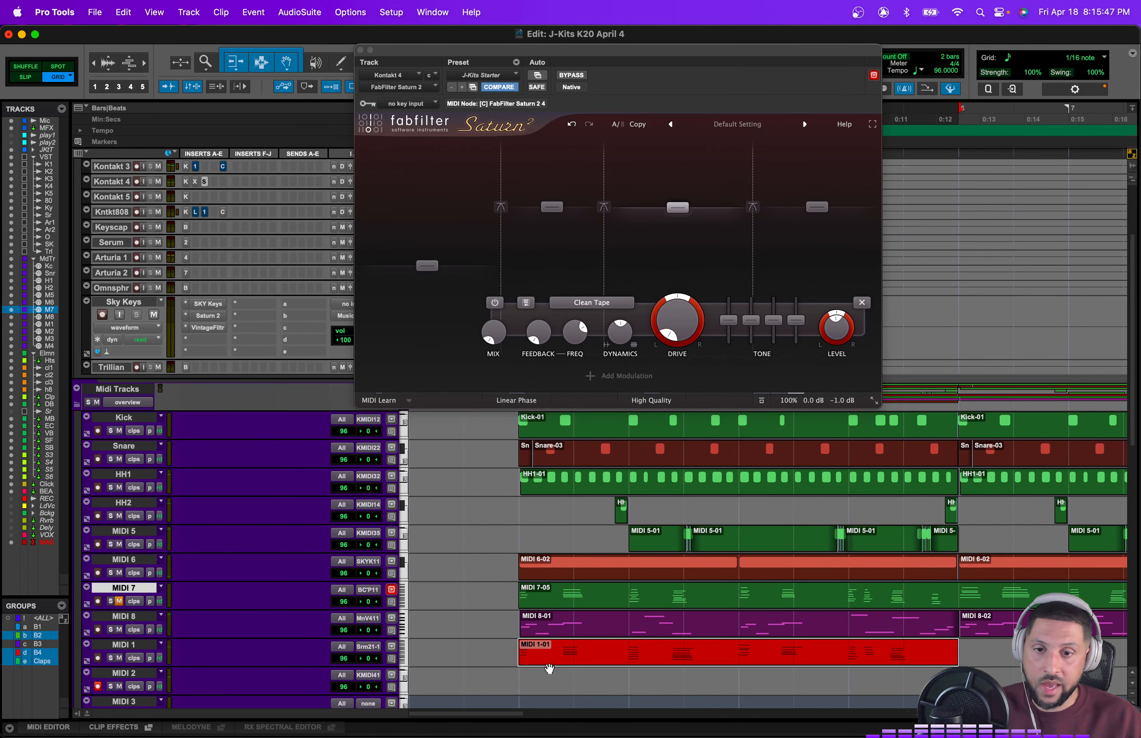
click(97, 657)
key(super+space)
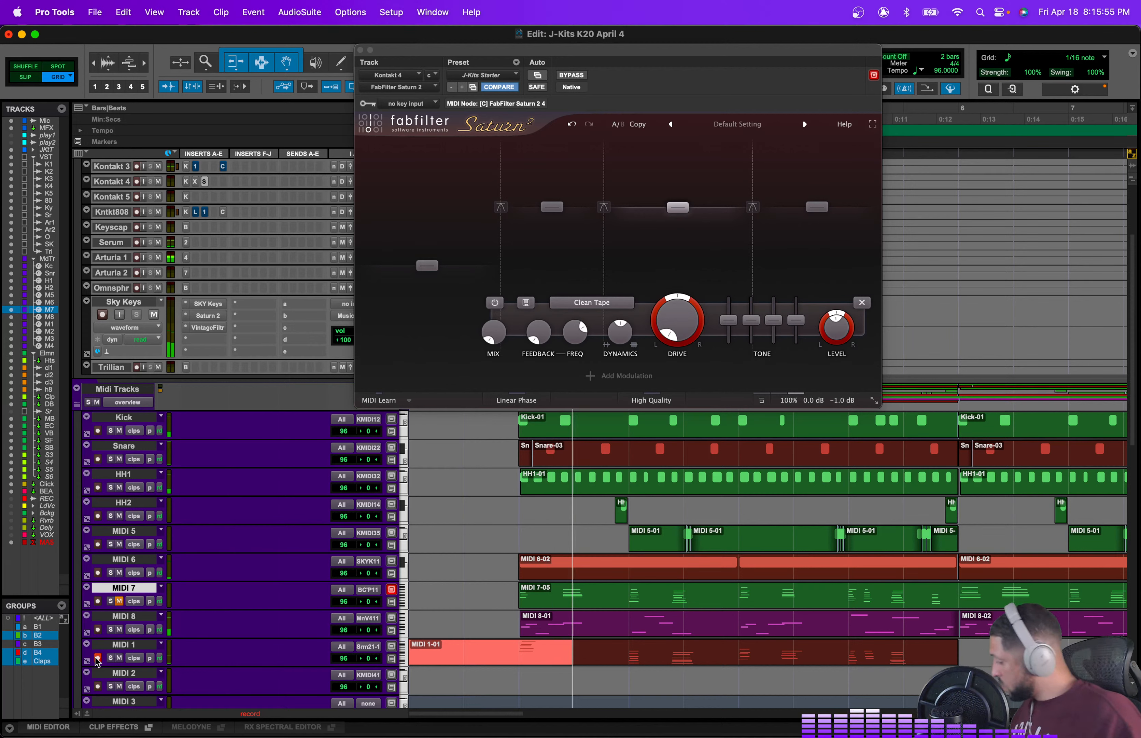
key(space)
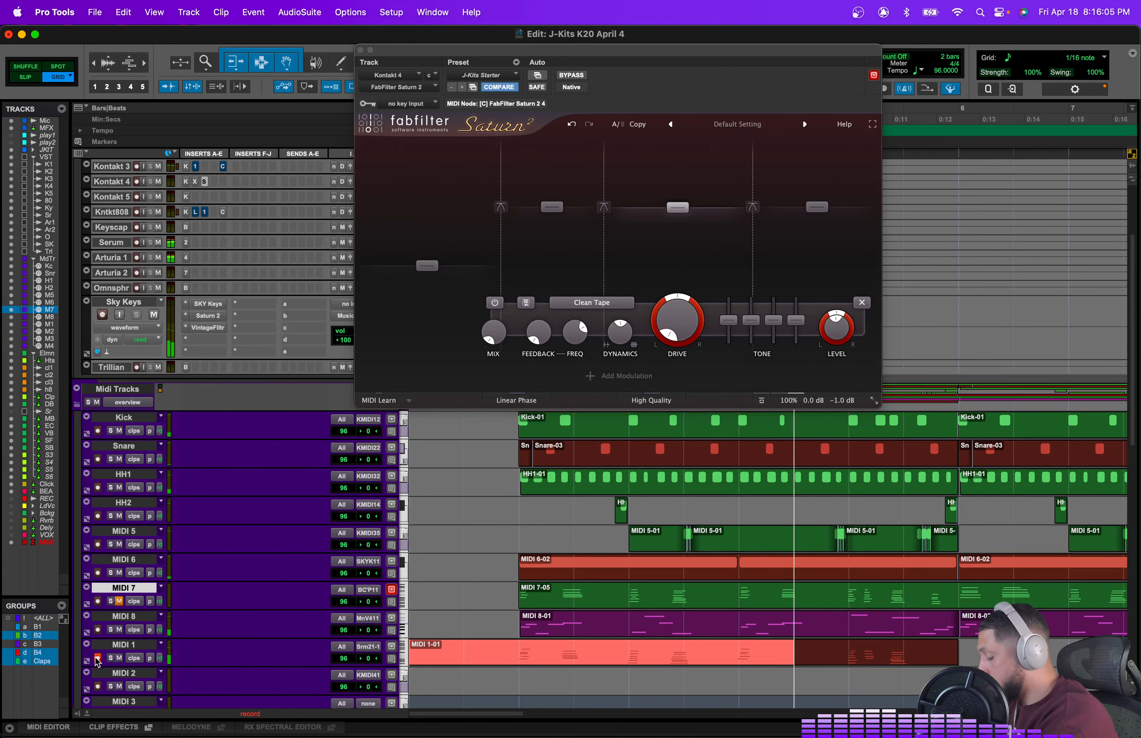
key(space)
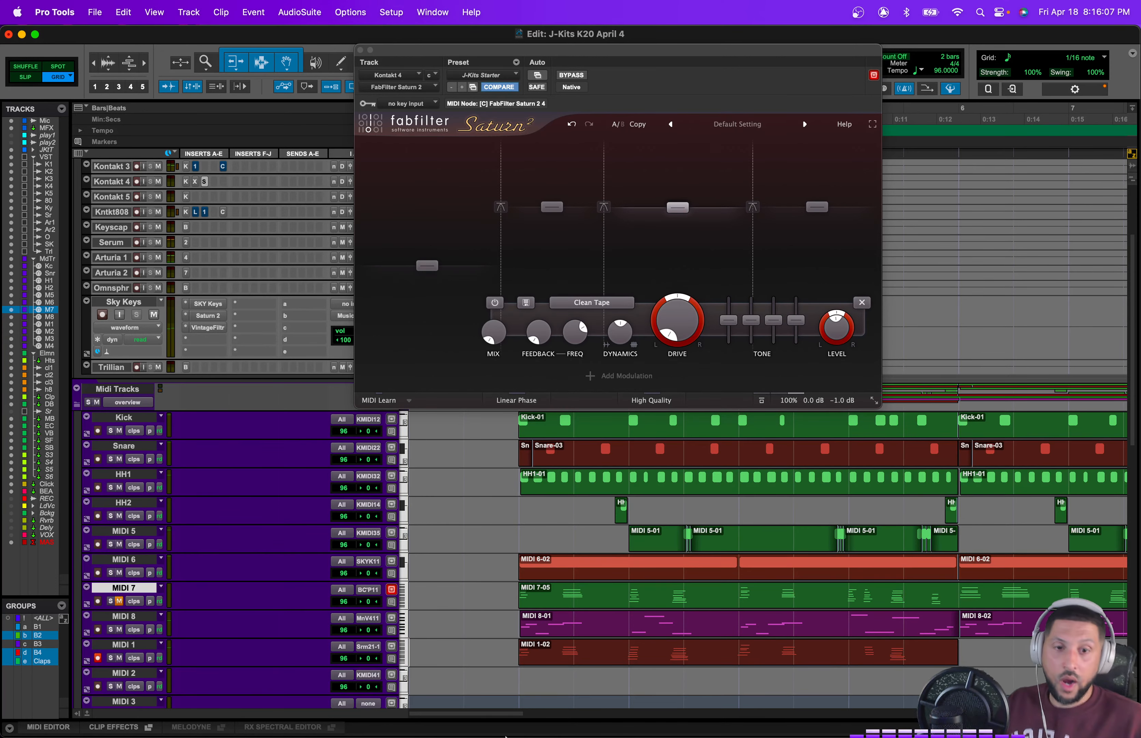
Step: Route the MIDI 2 track's output to Serum 2.1
scroll(1002, 587, down, 3)
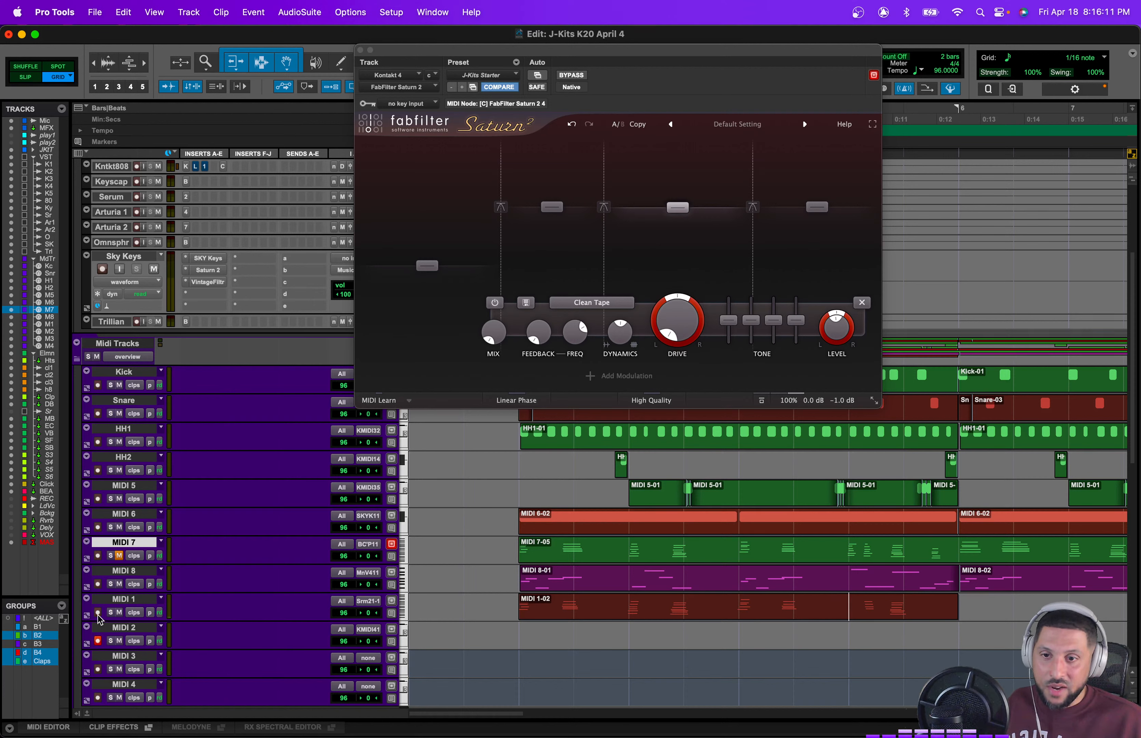
click(367, 636)
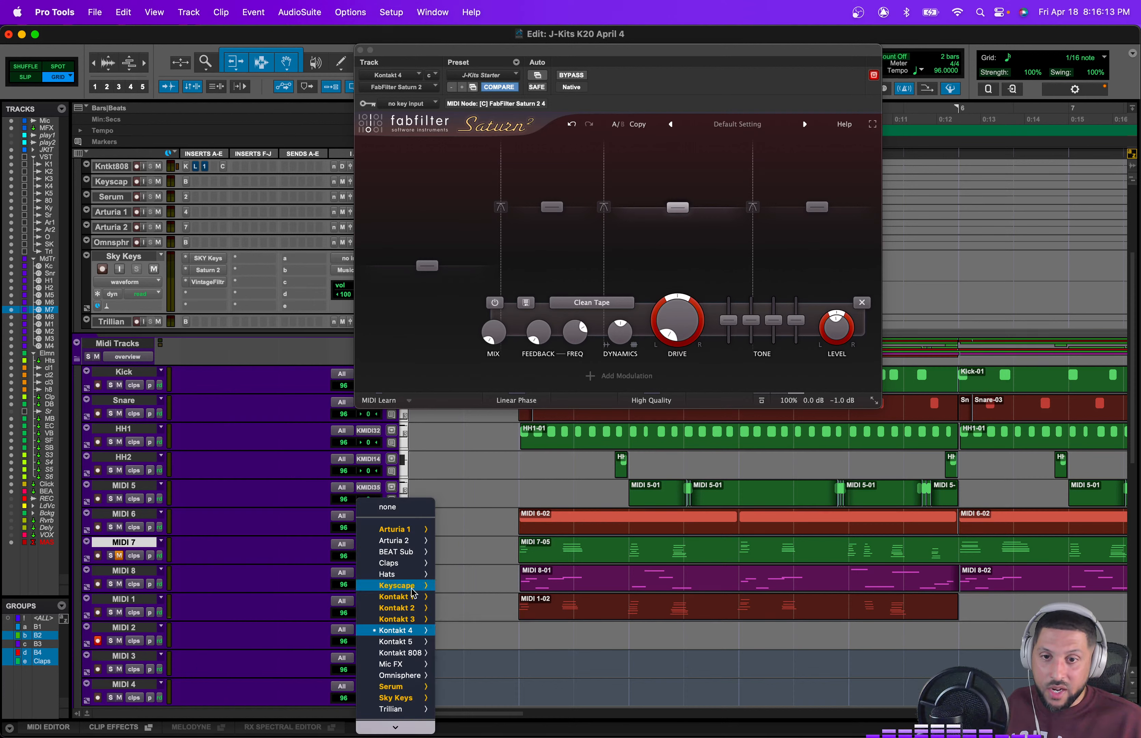
mouse_move(395, 687)
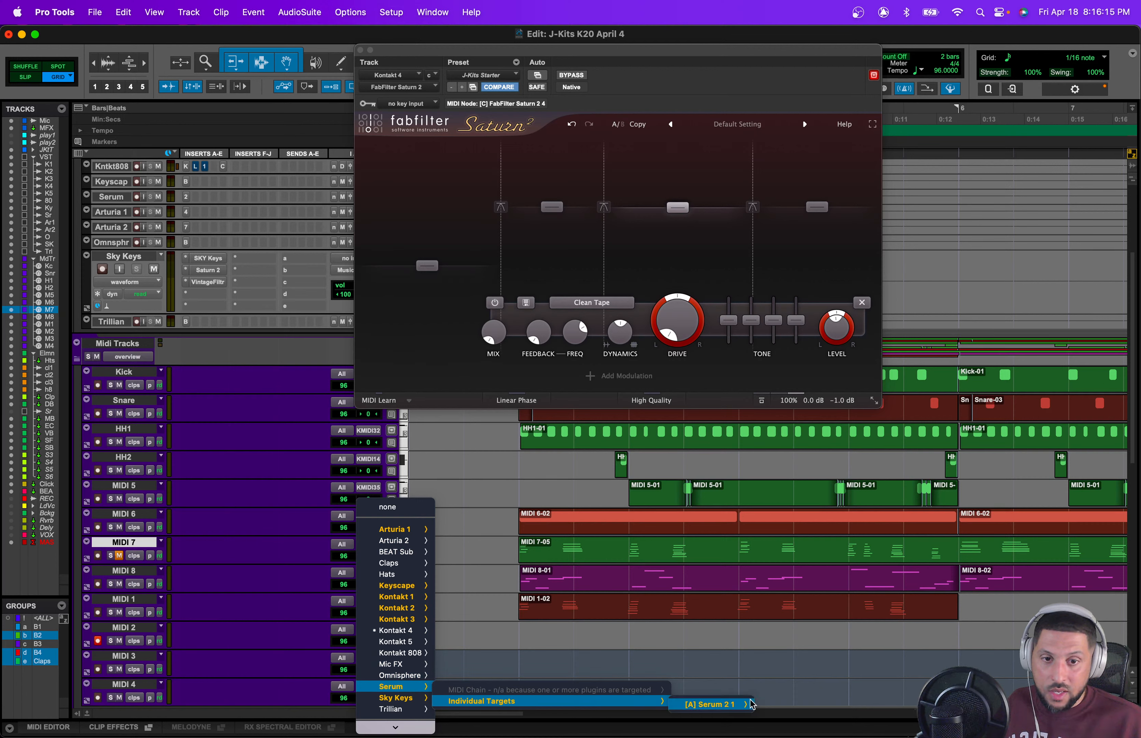
mouse_move(751, 703)
click(792, 563)
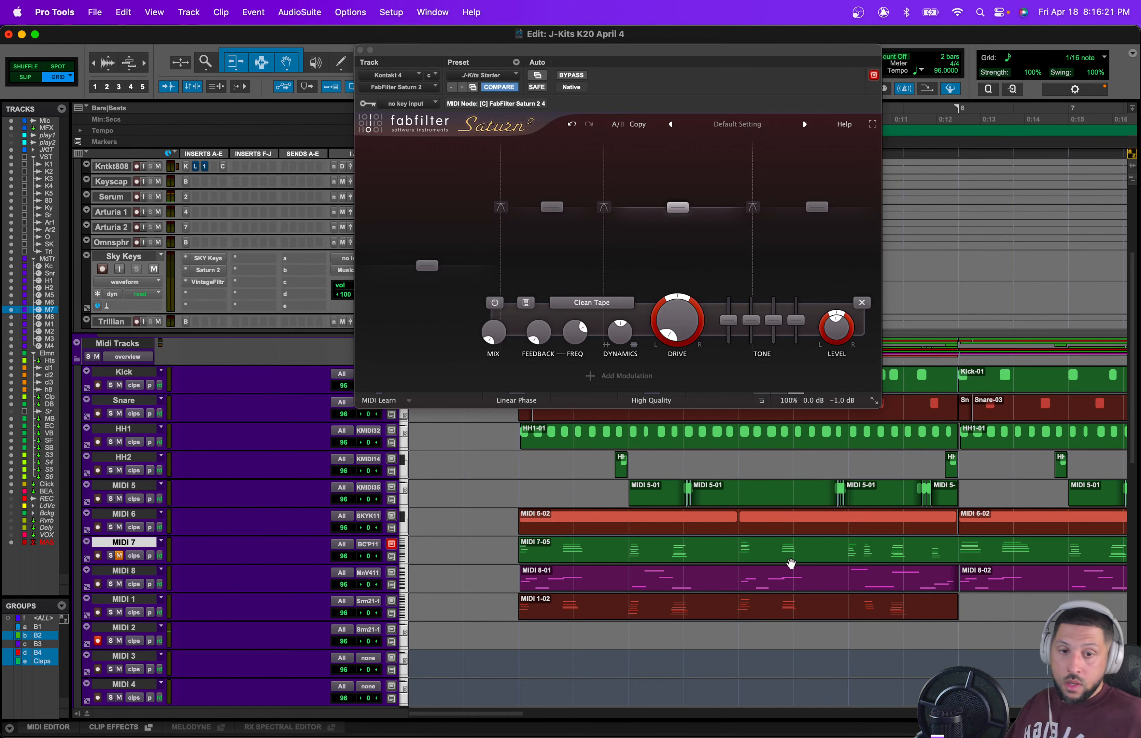
Step: Record a MIDI take on the MIDI 2 track starting partway through the section
key(space)
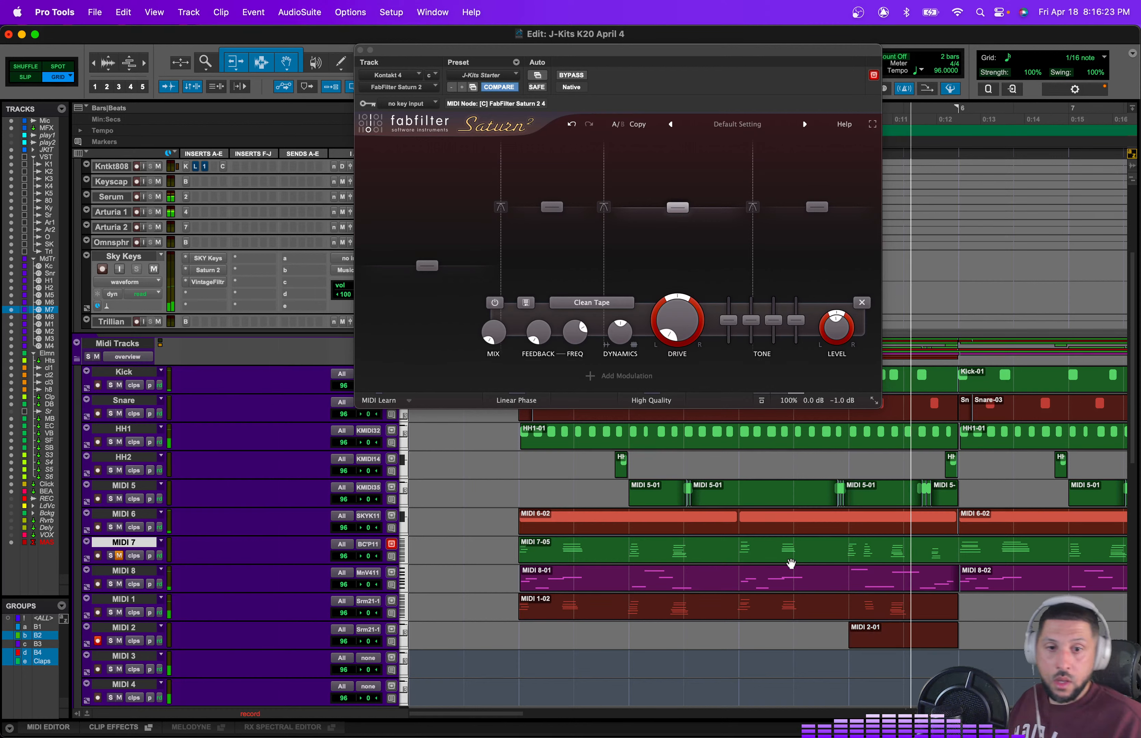
click(740, 624)
key(super+space)
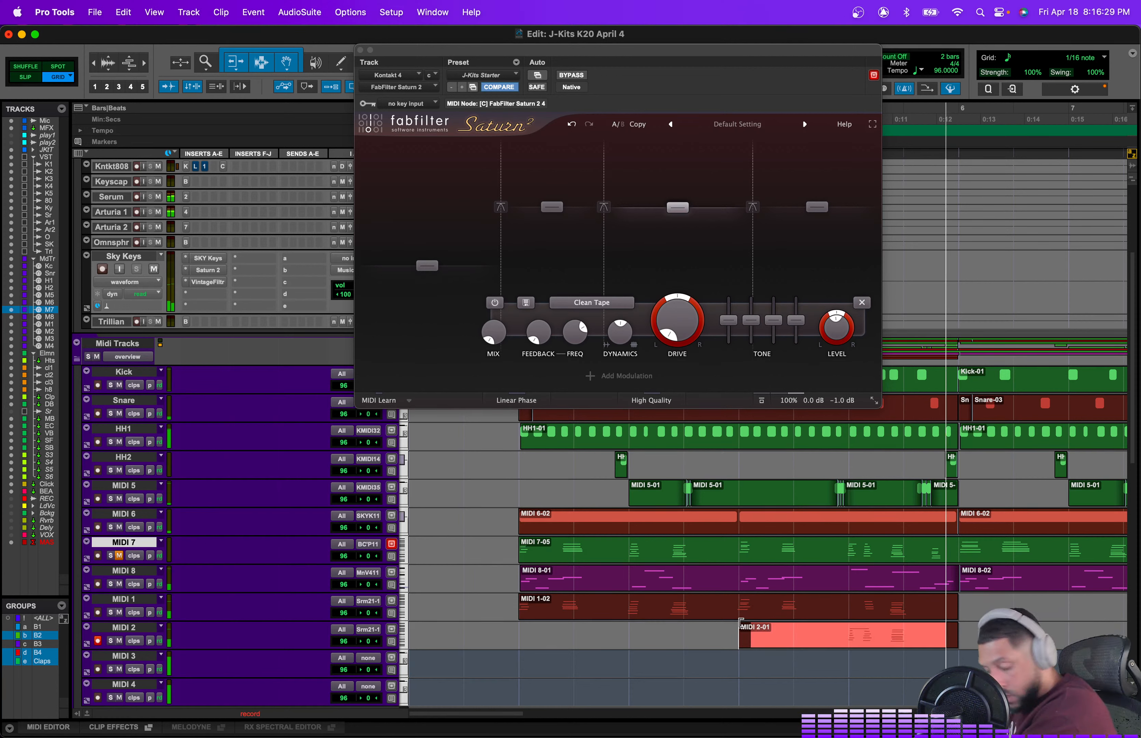
key(space)
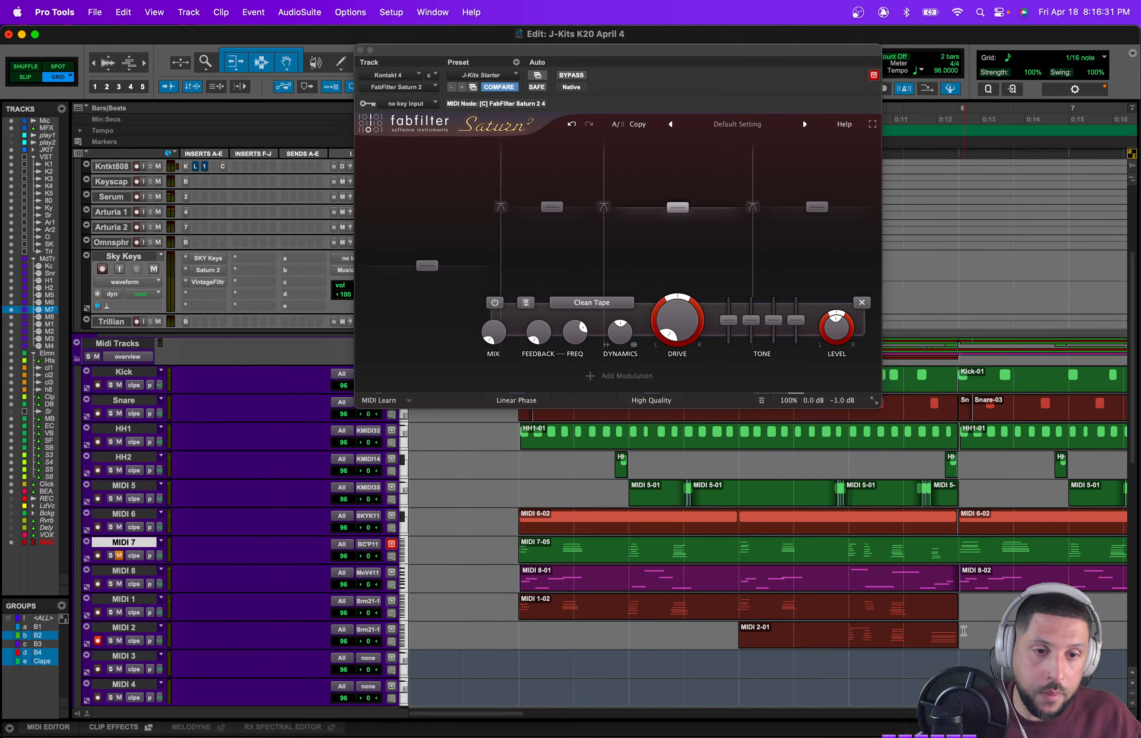
Step: Select the MIDI 1 and MIDI 2 clips and play them back
drag(963, 630, 532, 604)
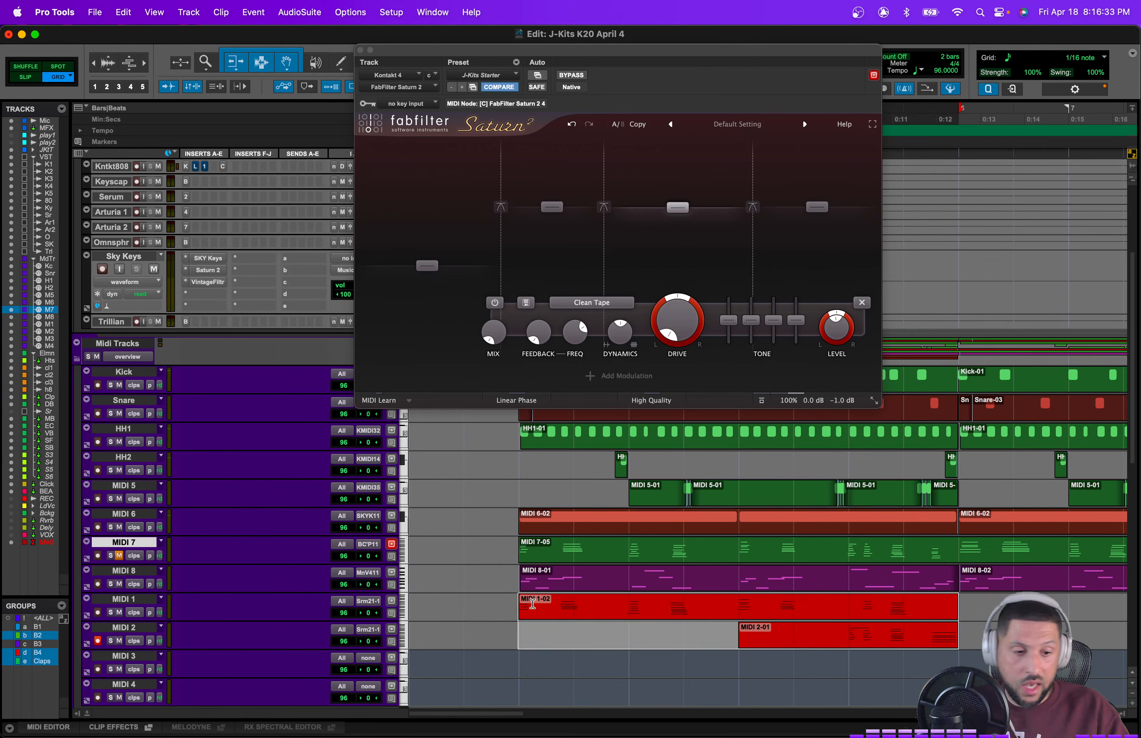
key(space)
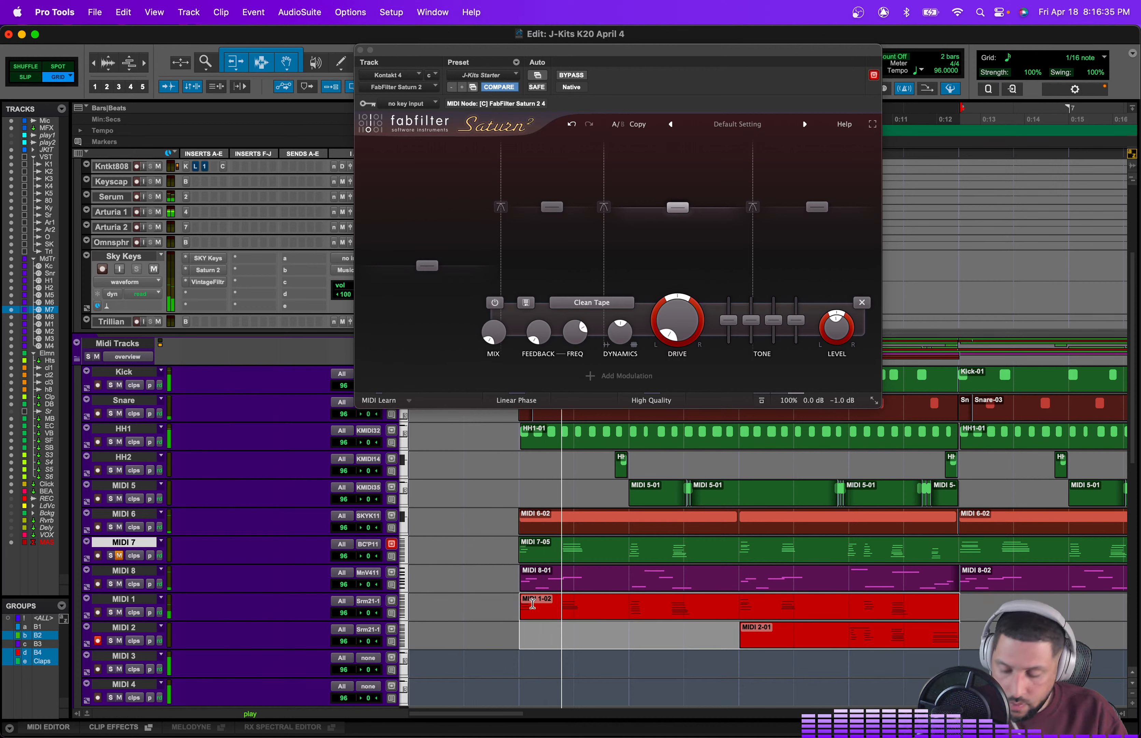
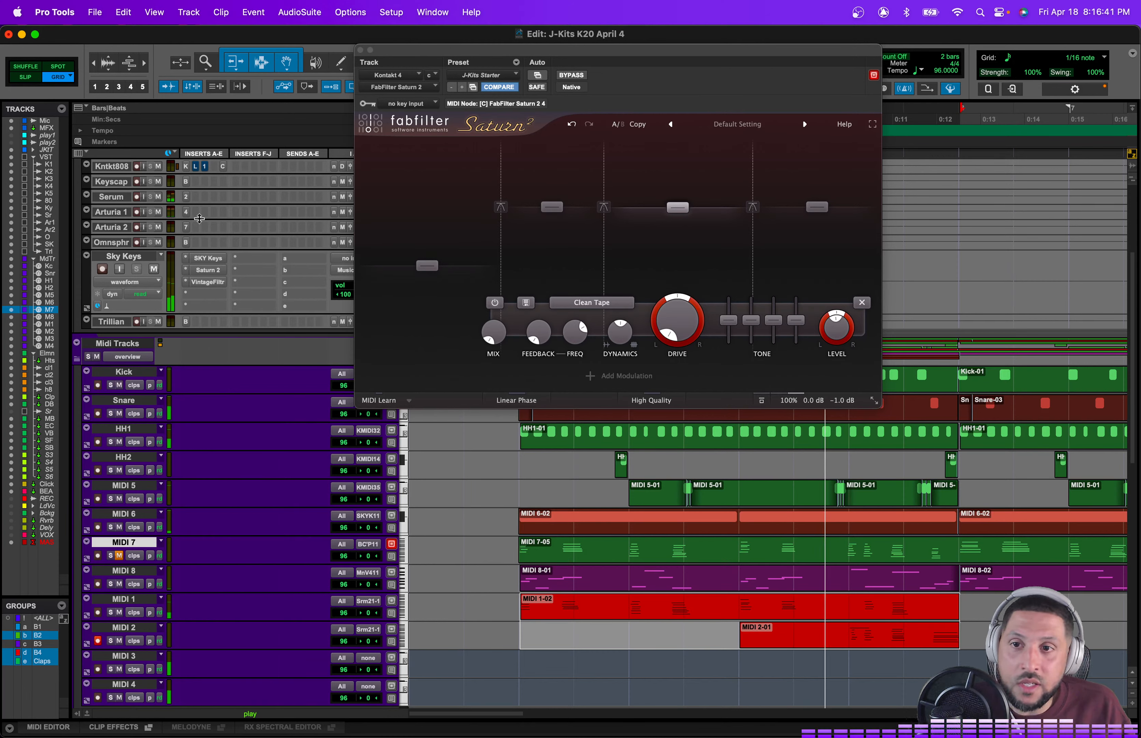
Step: Insert FabFilter Saturn 2 (stereo) as a plugin on the Serum track
click(196, 201)
mouse_move(283, 198)
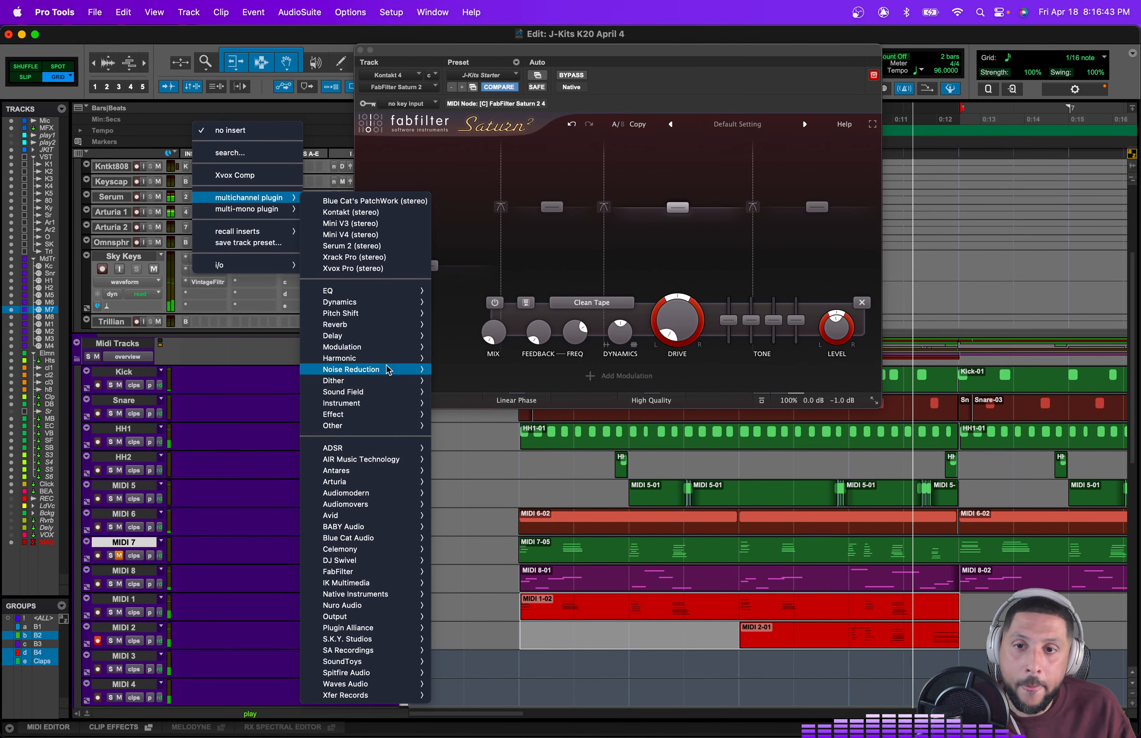
mouse_move(385, 363)
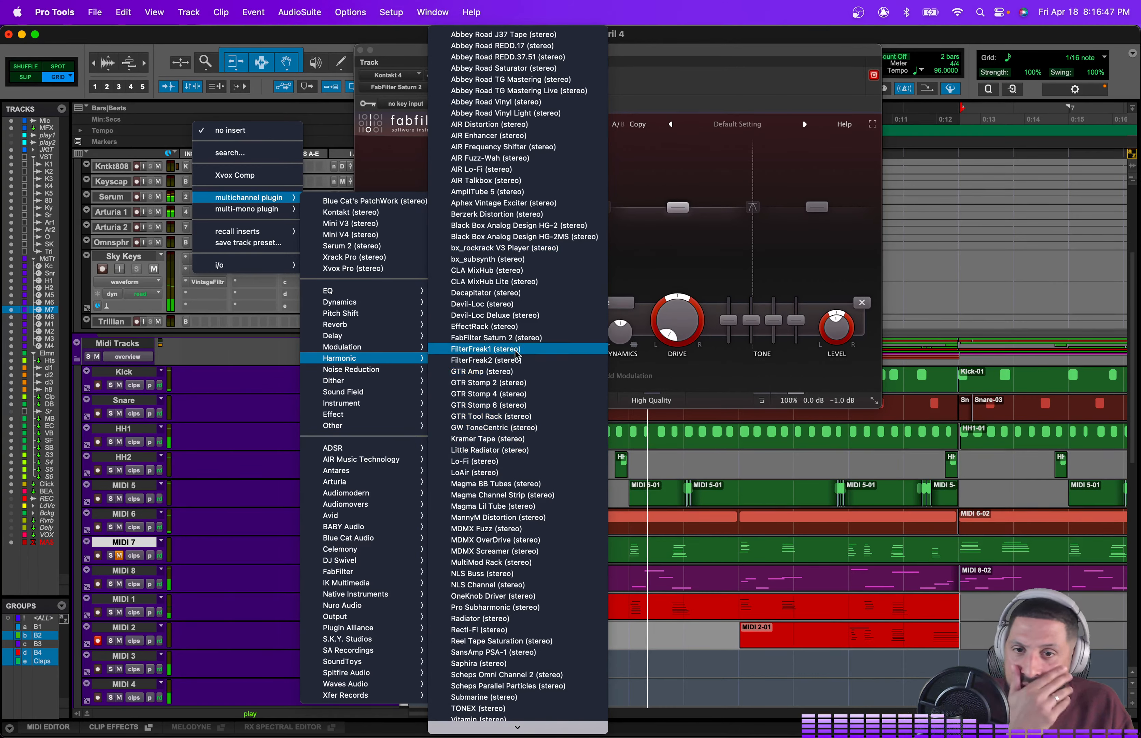
click(496, 337)
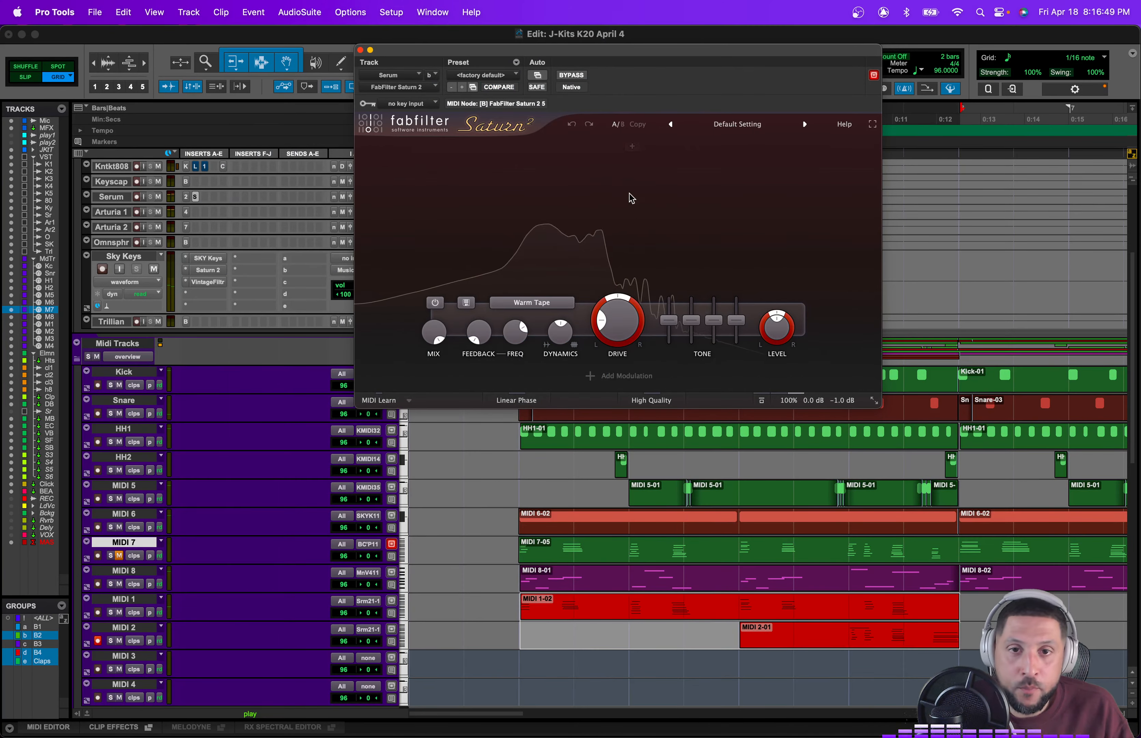
Step: Load the J-Kits Starter preset in Saturn 2
click(484, 75)
click(484, 56)
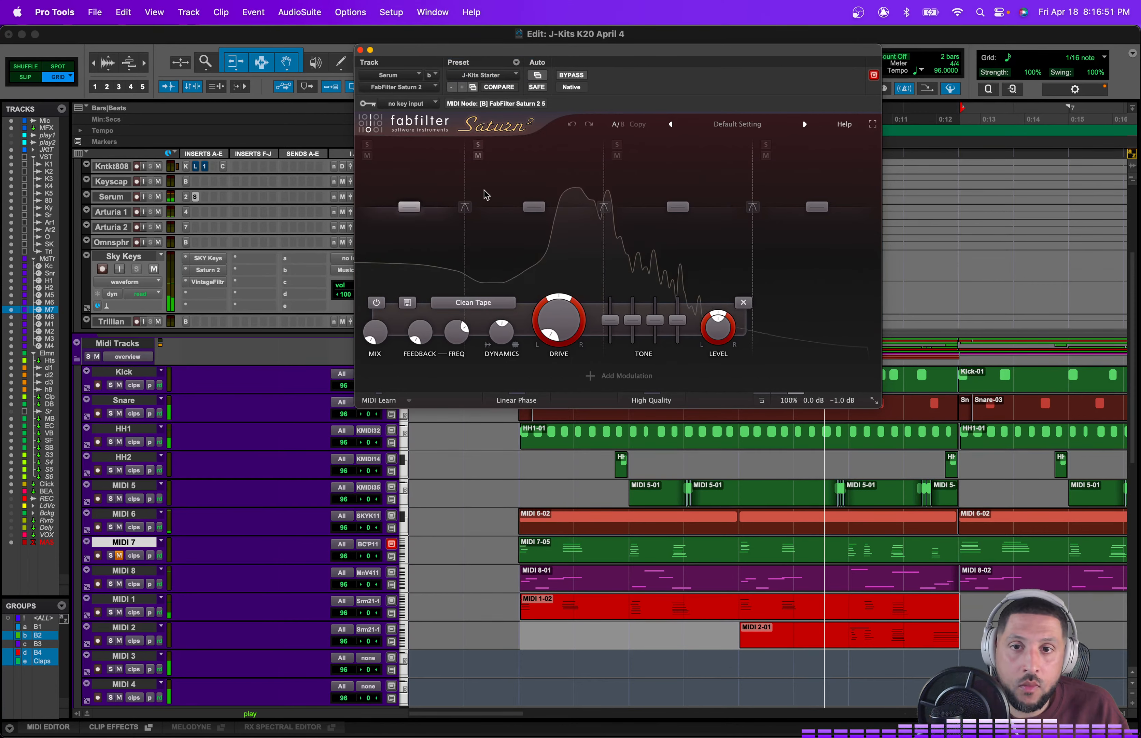
Step: Lower the low band's level and move the band 1 crossover to about 105 Hz
drag(418, 227, 417, 261)
drag(466, 229, 505, 227)
double_click(510, 227)
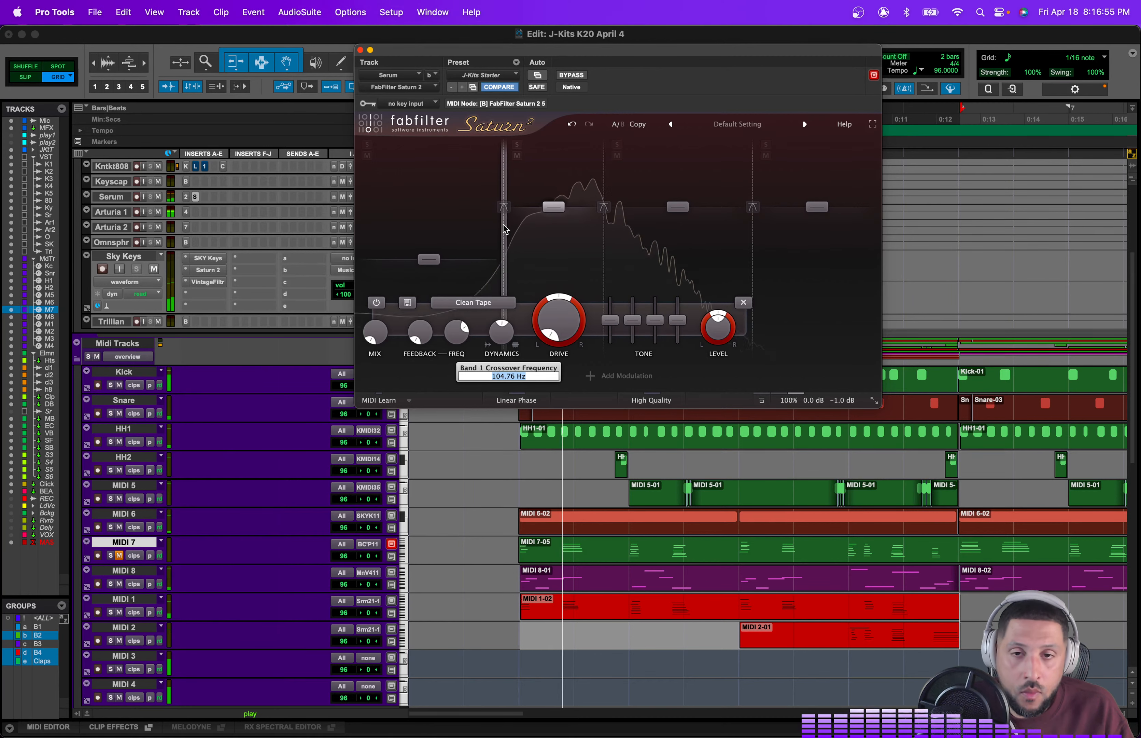
Step: Close the plugin window and set the Serum track's volume to about -4 dB
click(361, 50)
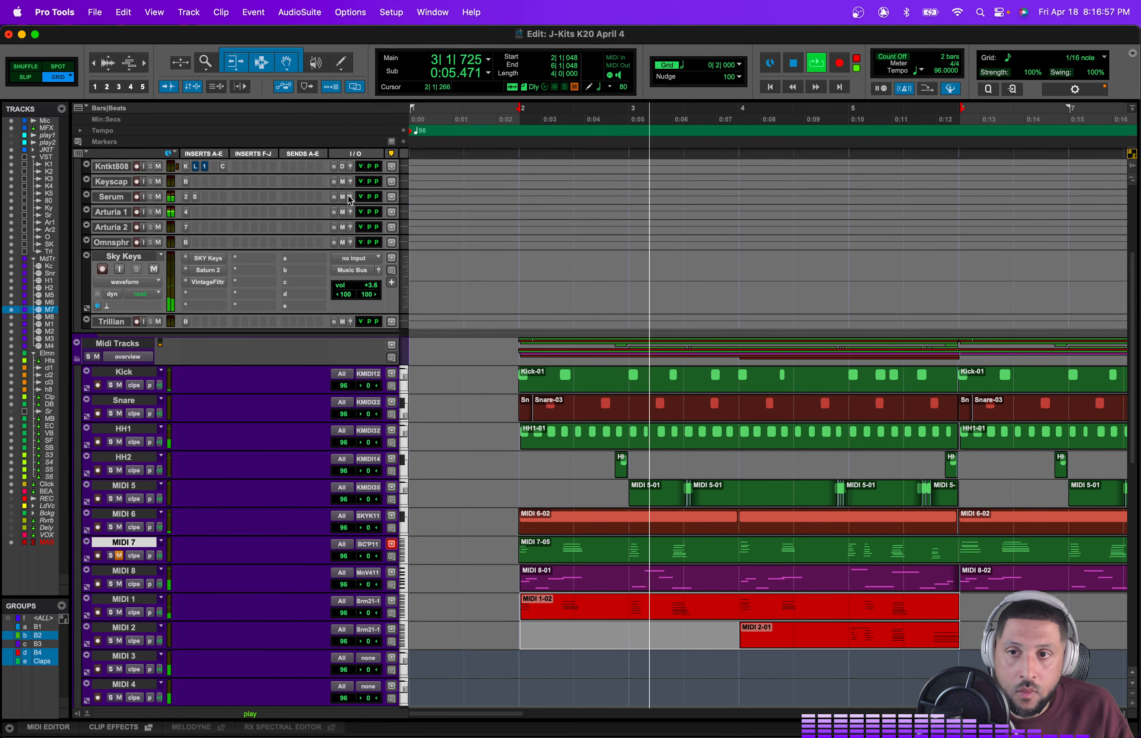
click(362, 196)
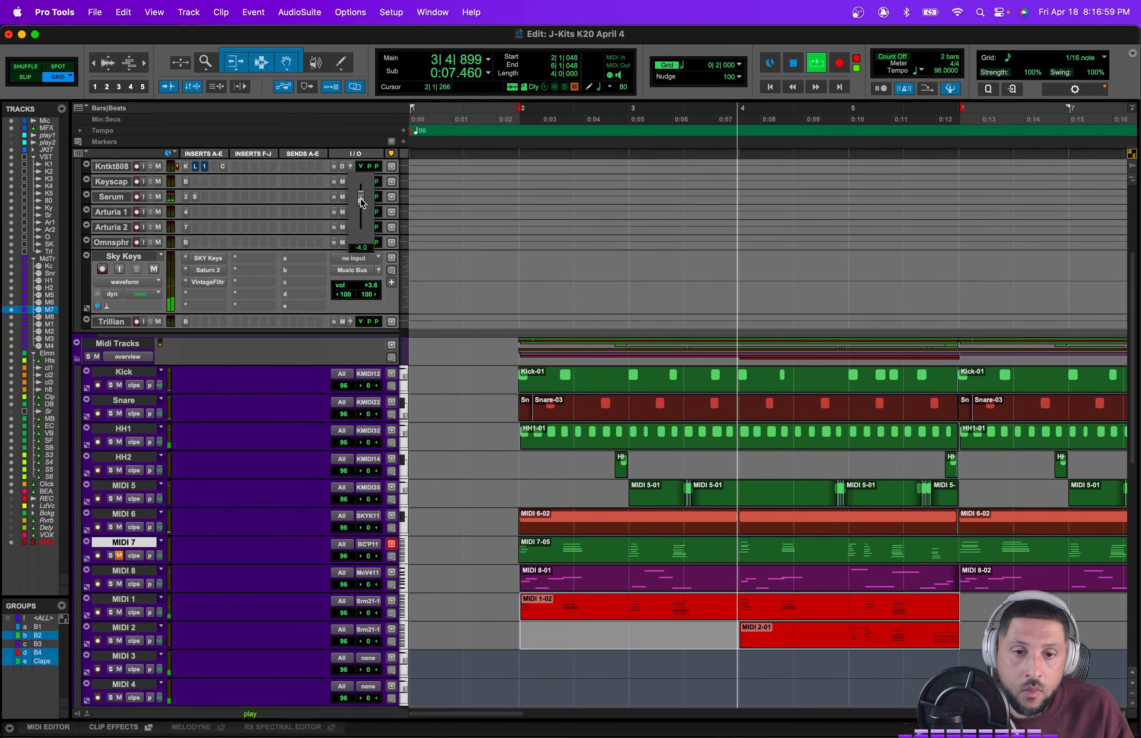
drag(360, 199, 362, 198)
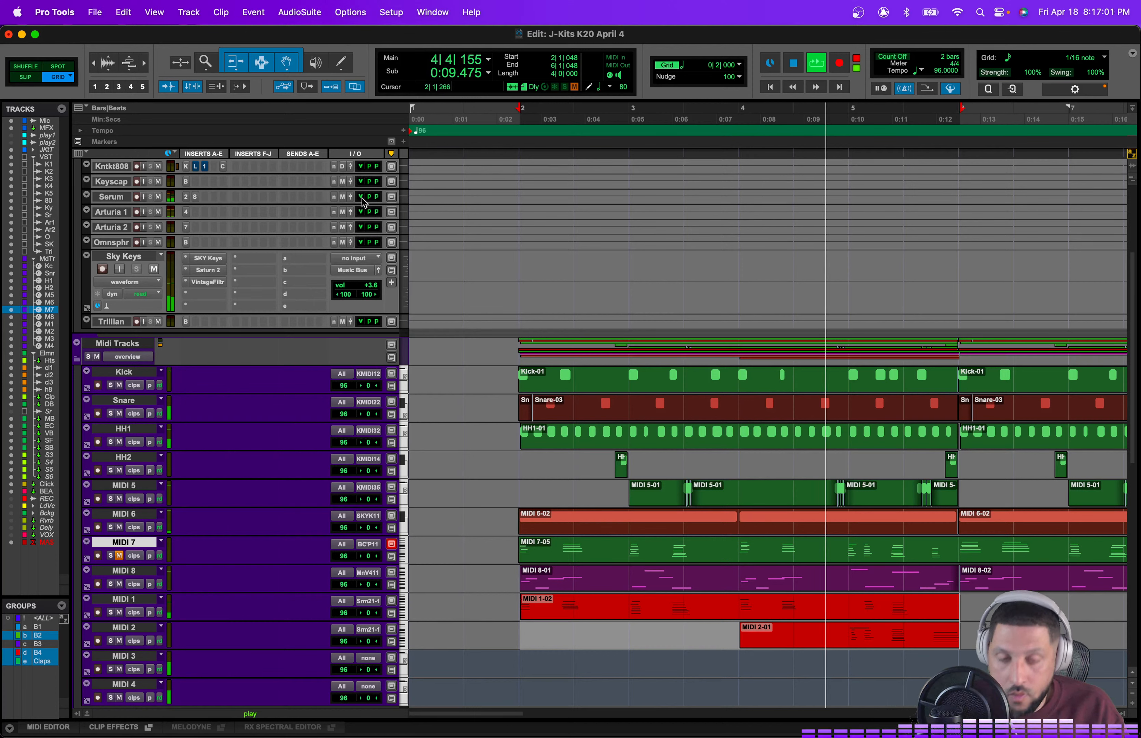
Step: Start playback from the MIDI 1 clip
click(618, 651)
click(621, 616)
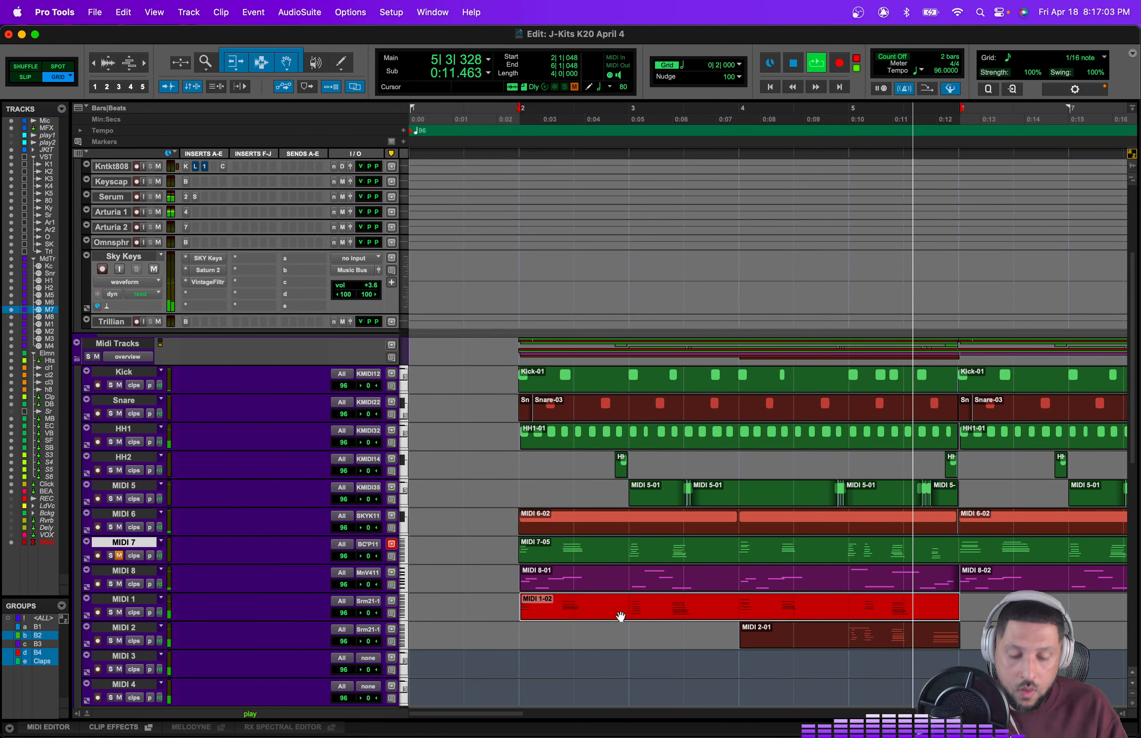
key(space)
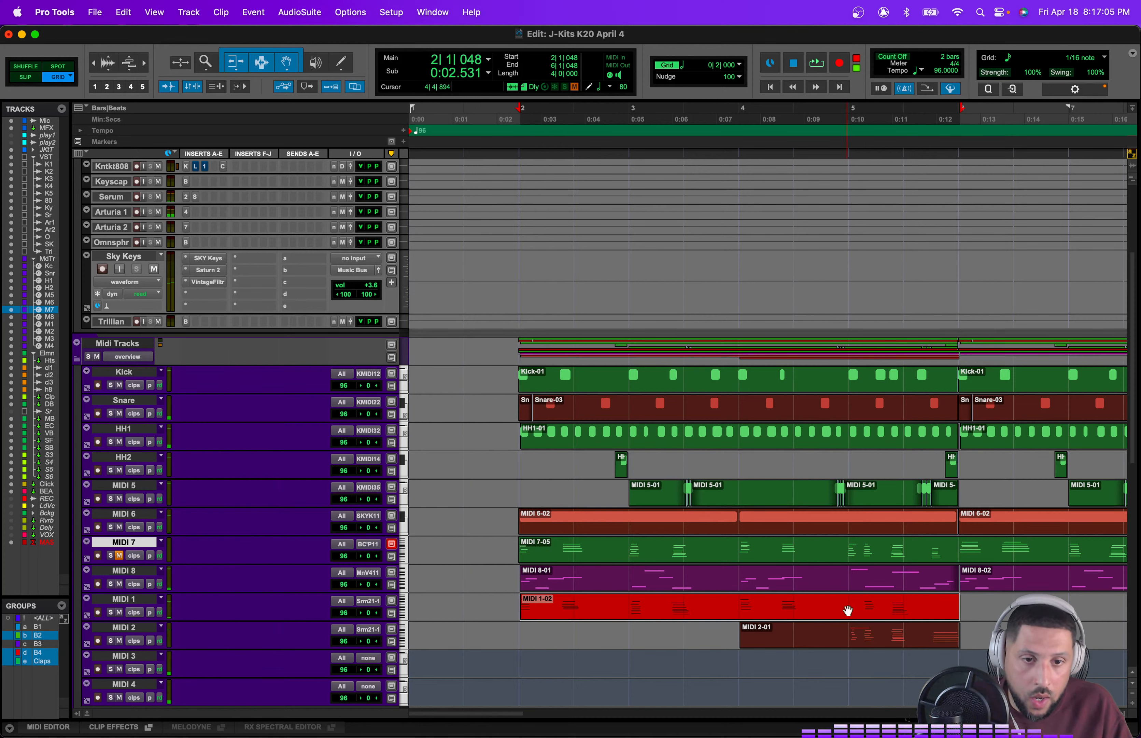
Step: Delete the MIDI 1 clip's portion from bar 5 onward
drag(848, 607, 1037, 595)
key(BackSpace)
key(space)
Step: Copy the MIDI 2 clip's last bar and paste it onto the MIDI 1 track at bar 5
drag(852, 632, 947, 627)
key(super+c)
click(860, 604)
key(super+v)
key(space)
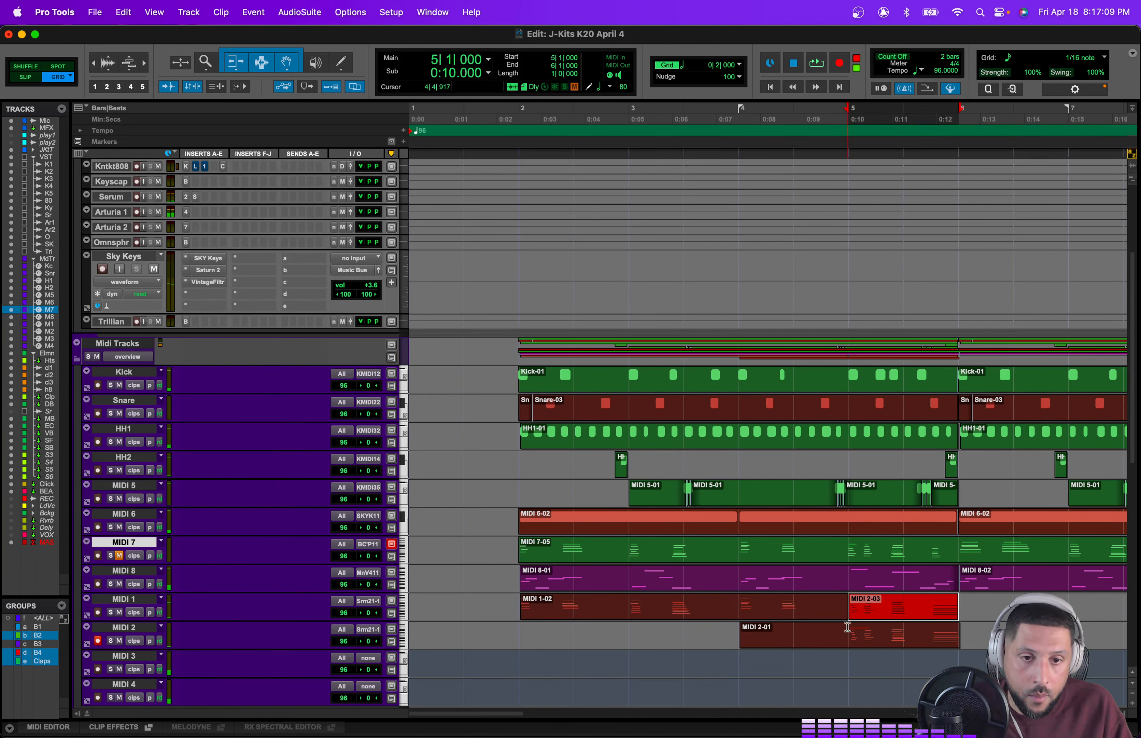
Step: Delete the clip on the MIDI 2 track
click(856, 627)
click(960, 649)
key(BackSpace)
key(space)
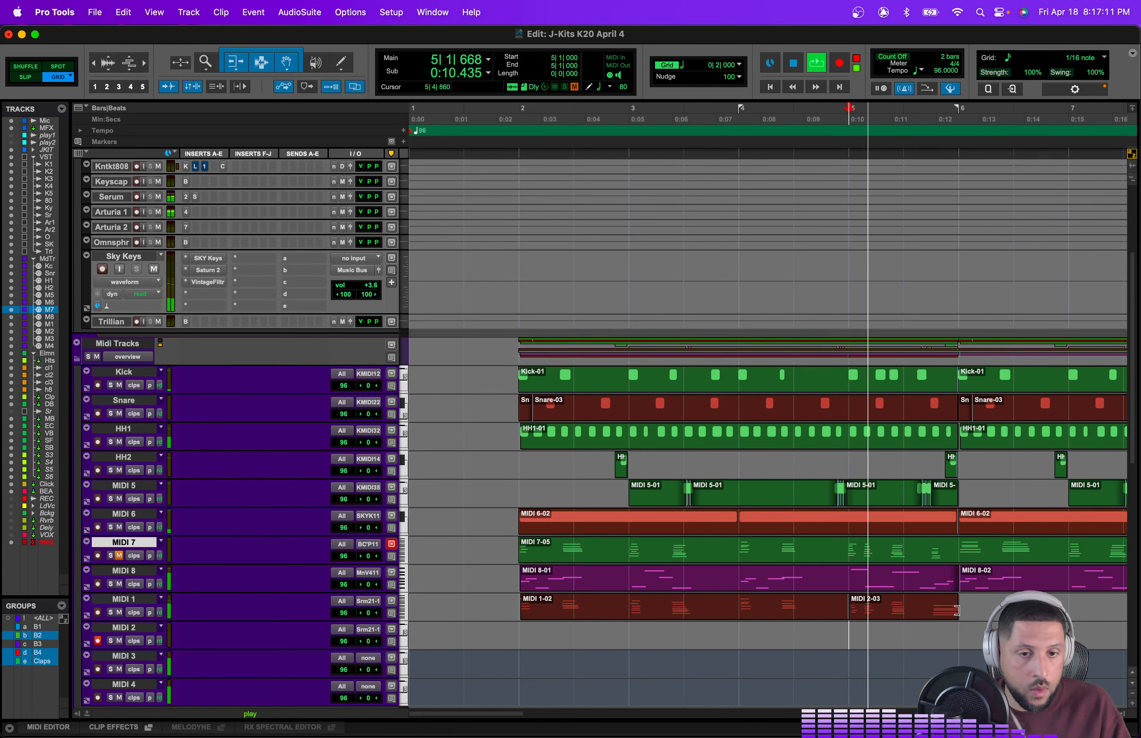
Step: Audition the end section of the MIDI 1 track from bar 4
drag(960, 604, 795, 603)
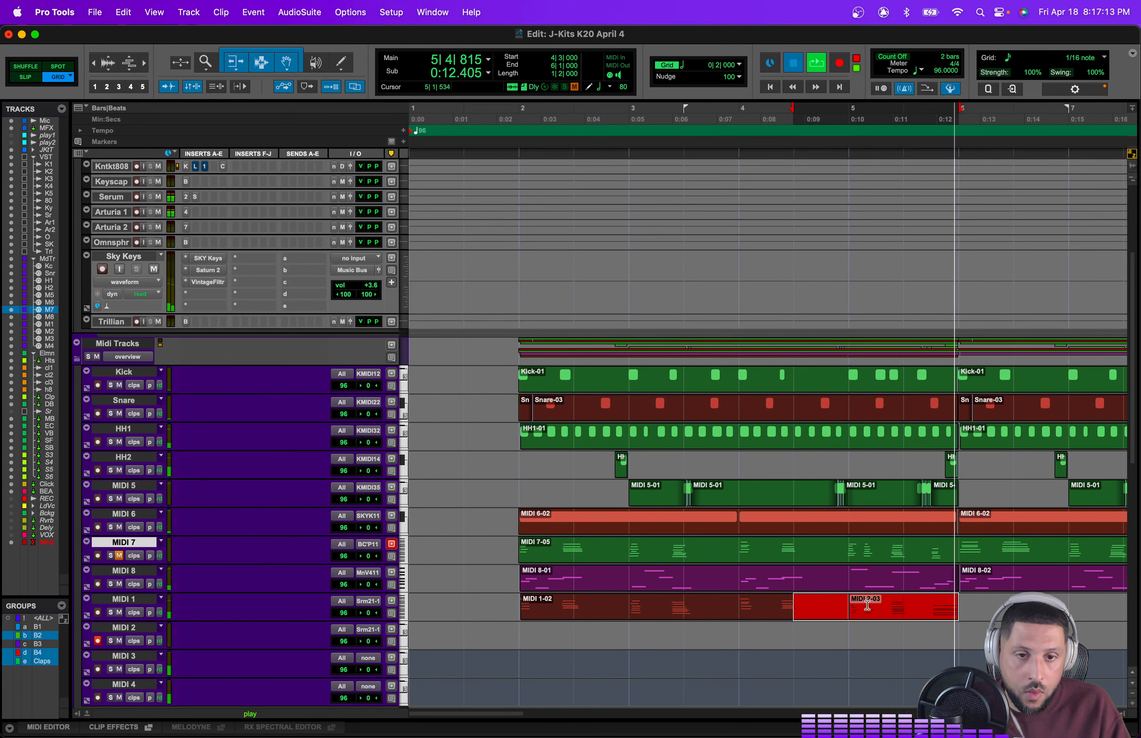
key(space)
click(633, 599)
key(space)
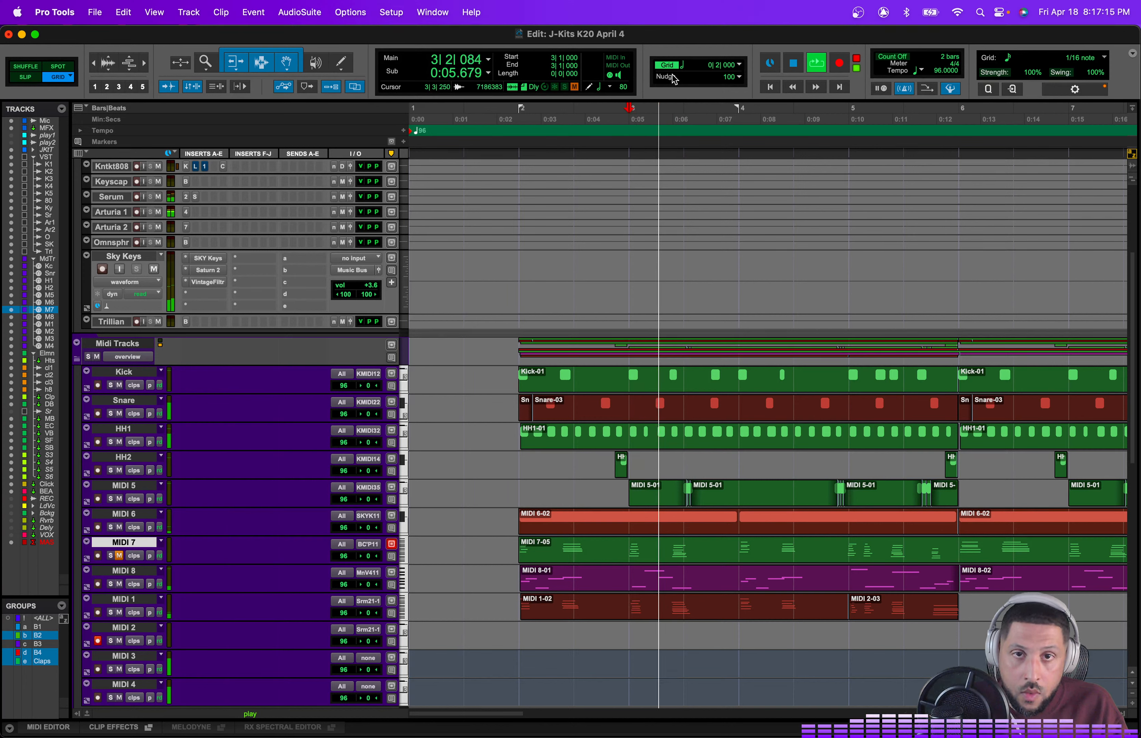
Step: Set the grid to 1/8 note and paste the copied notes into the MIDI 1 track in bar 5
click(729, 65)
click(735, 78)
key(space)
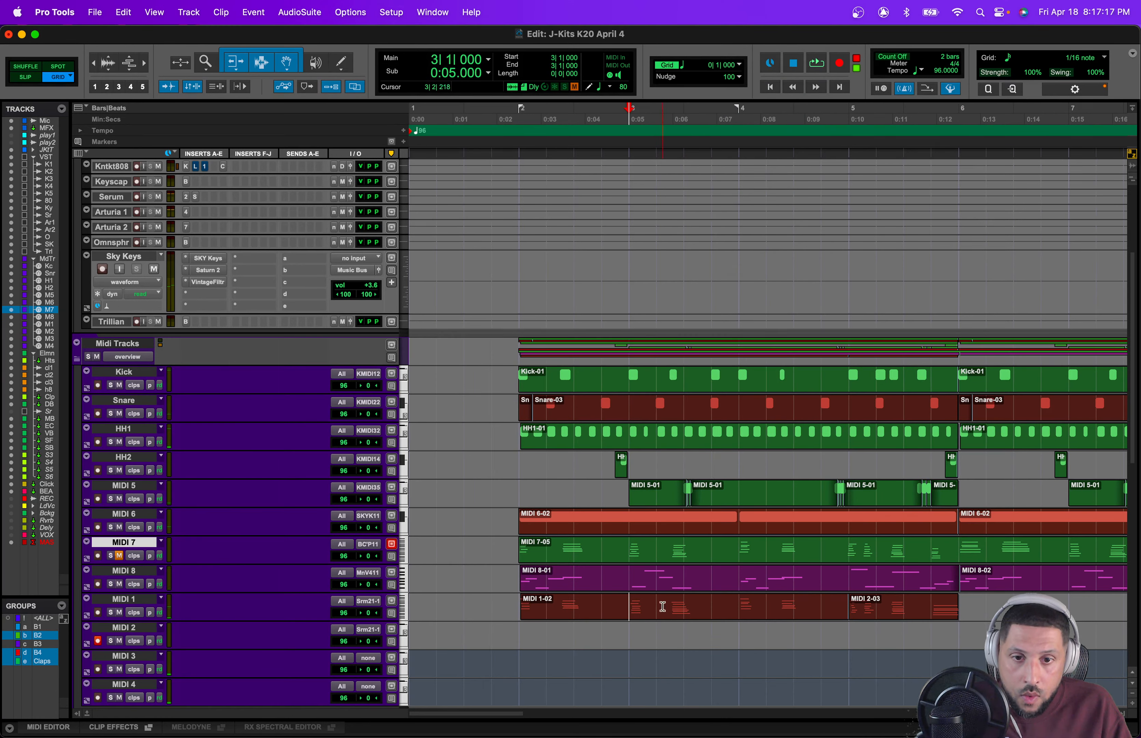
click(710, 65)
click(714, 65)
click(718, 66)
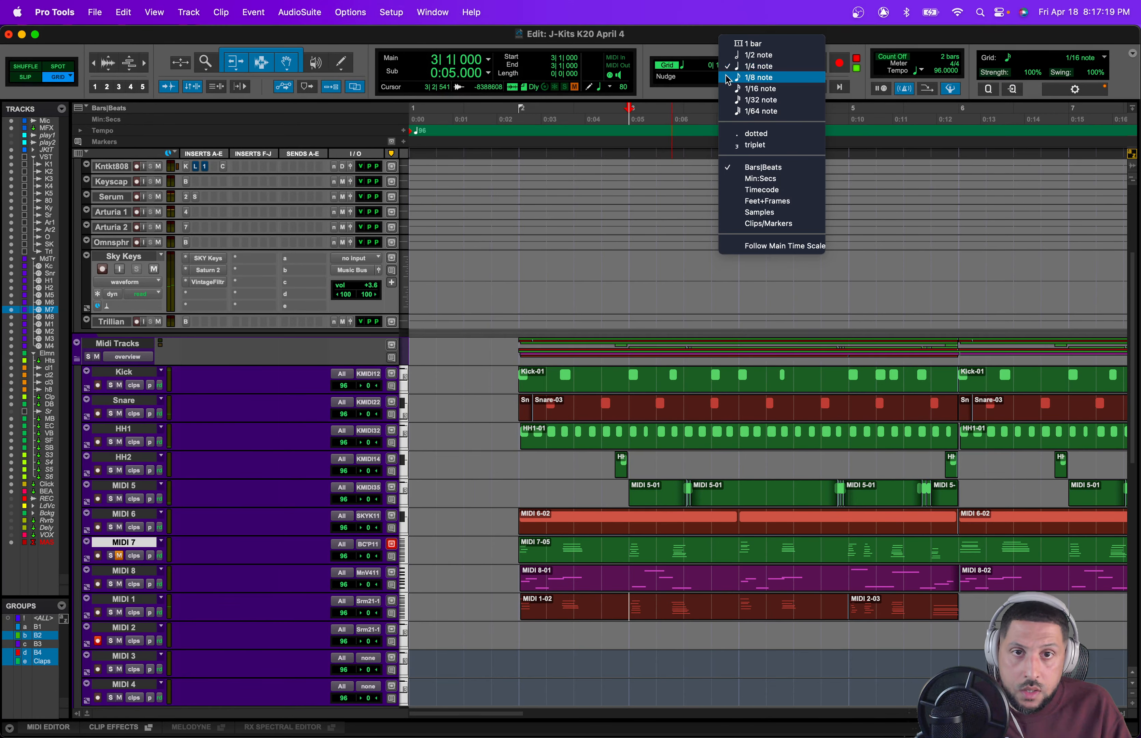
click(722, 77)
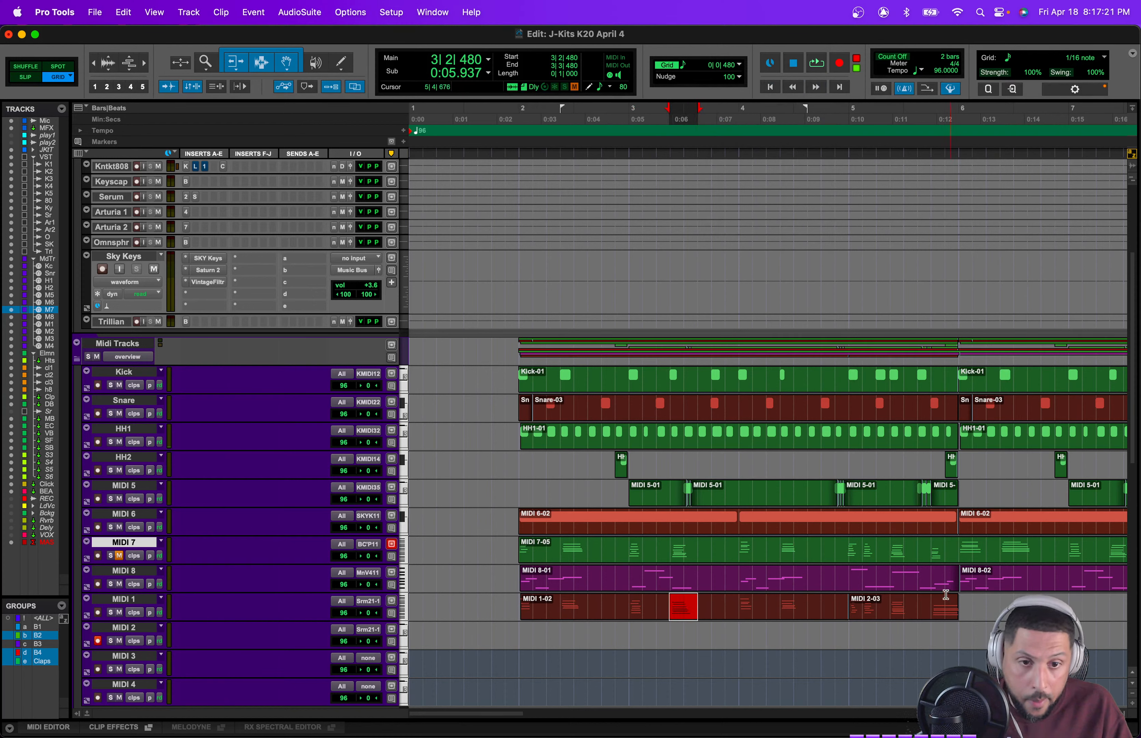
click(893, 600)
key(super+v)
Step: Select the MIDI 1 clips from bar 2 to bar 6, quantize them to 1/16 notes and save the session
drag(961, 603, 520, 617)
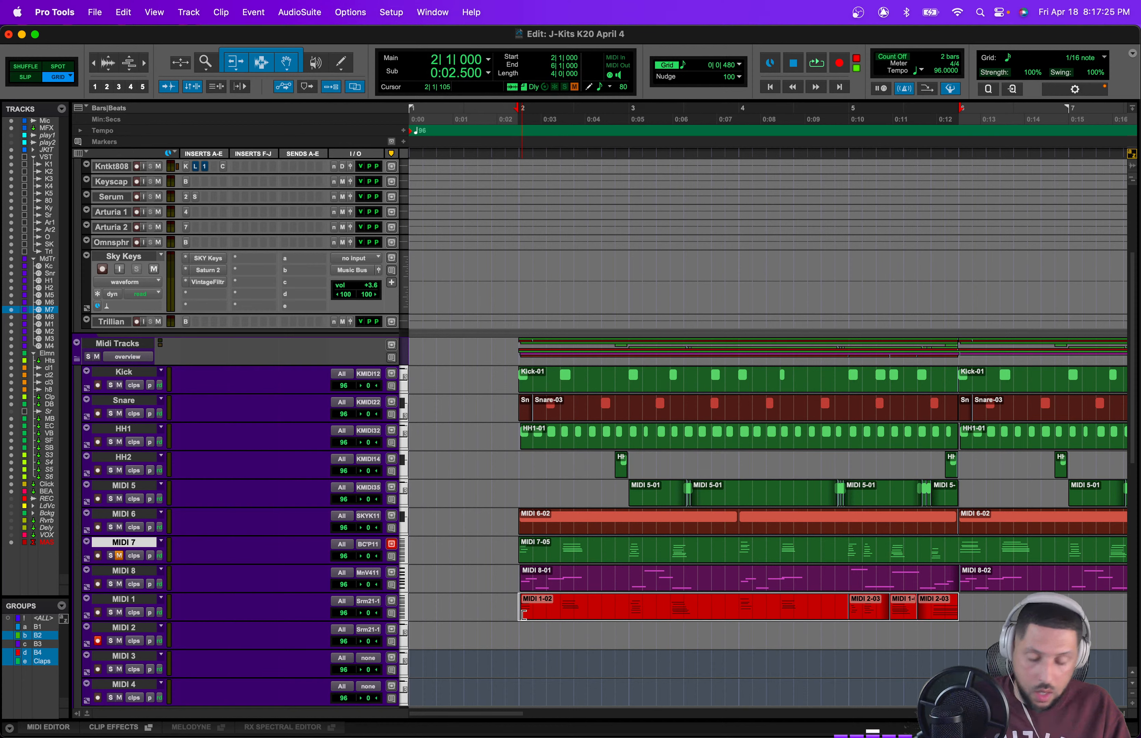
key(alt+0)
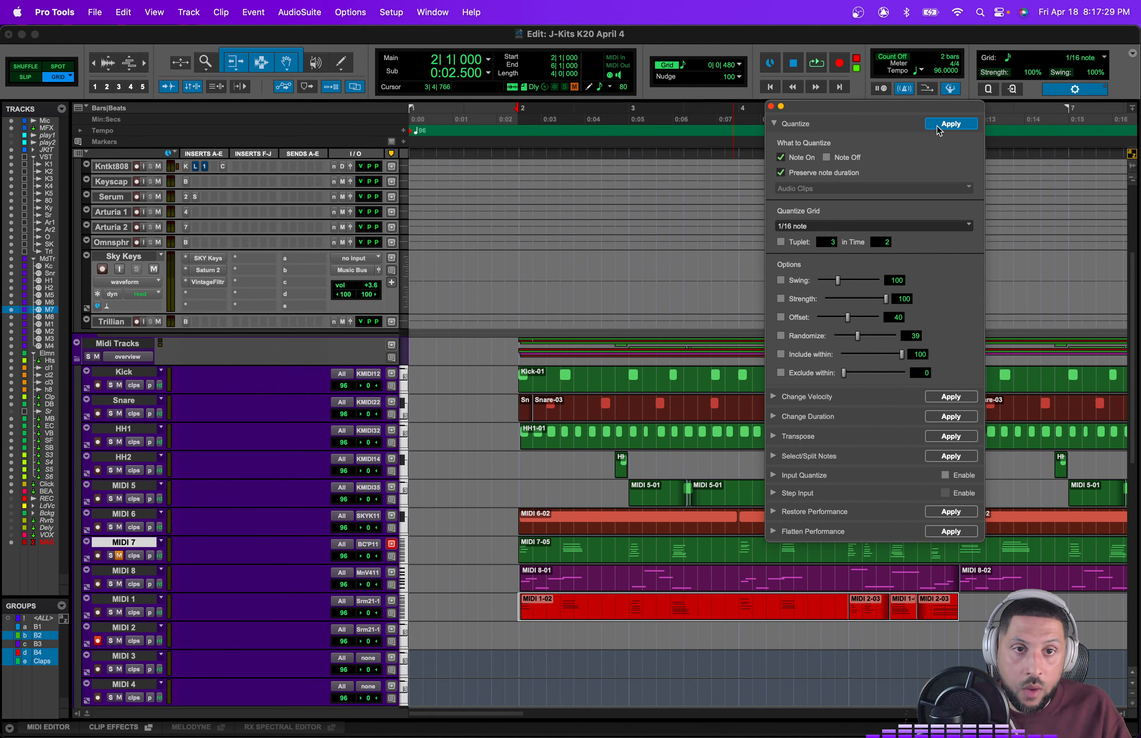
key(space)
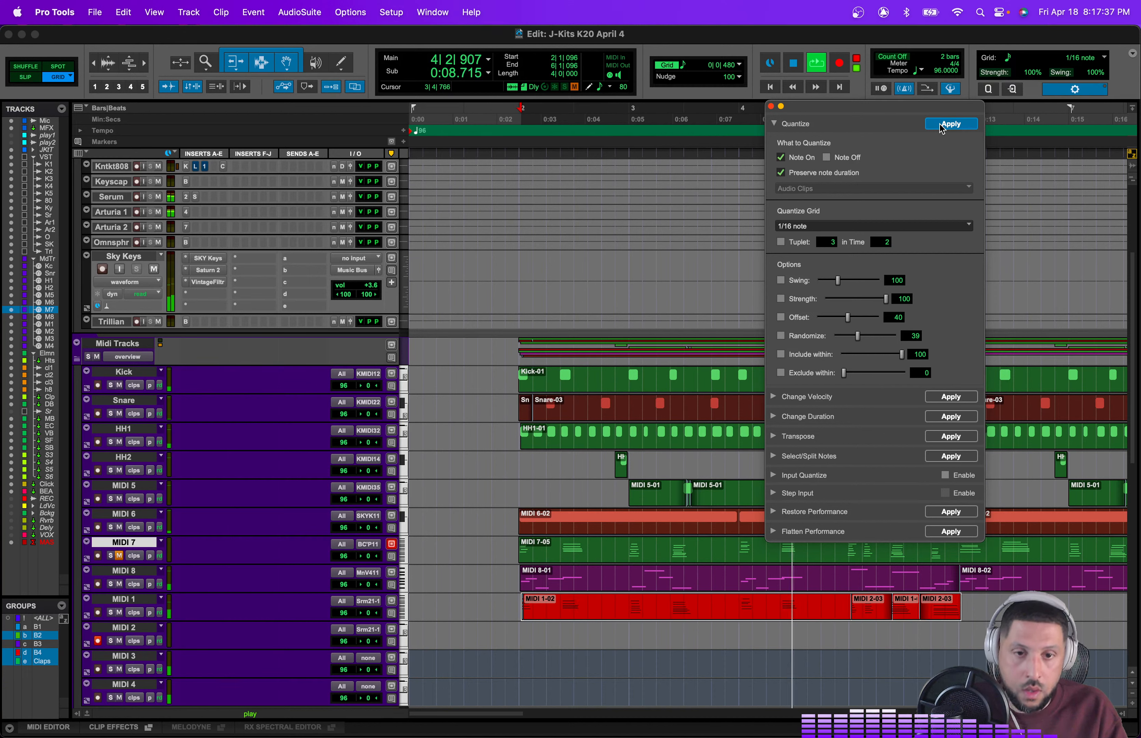
key(super+s)
key(slash)
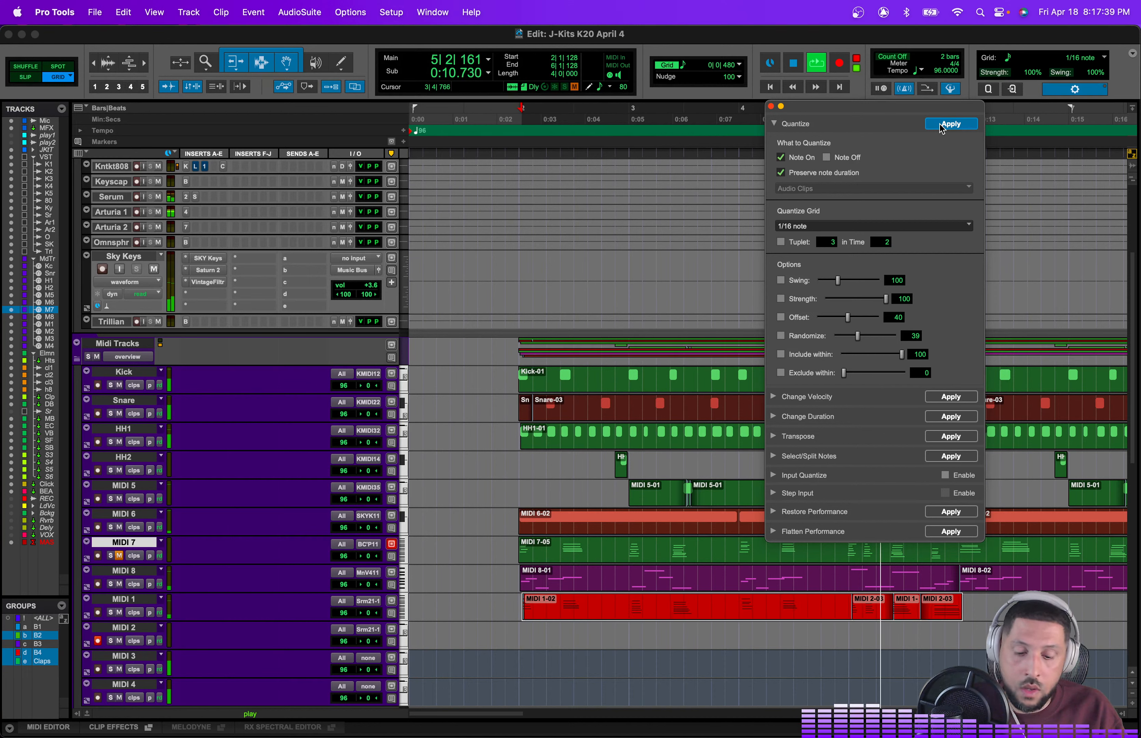
Step: Show the sustain (64) controller lane on the MIDI 1 track
click(95, 617)
click(123, 629)
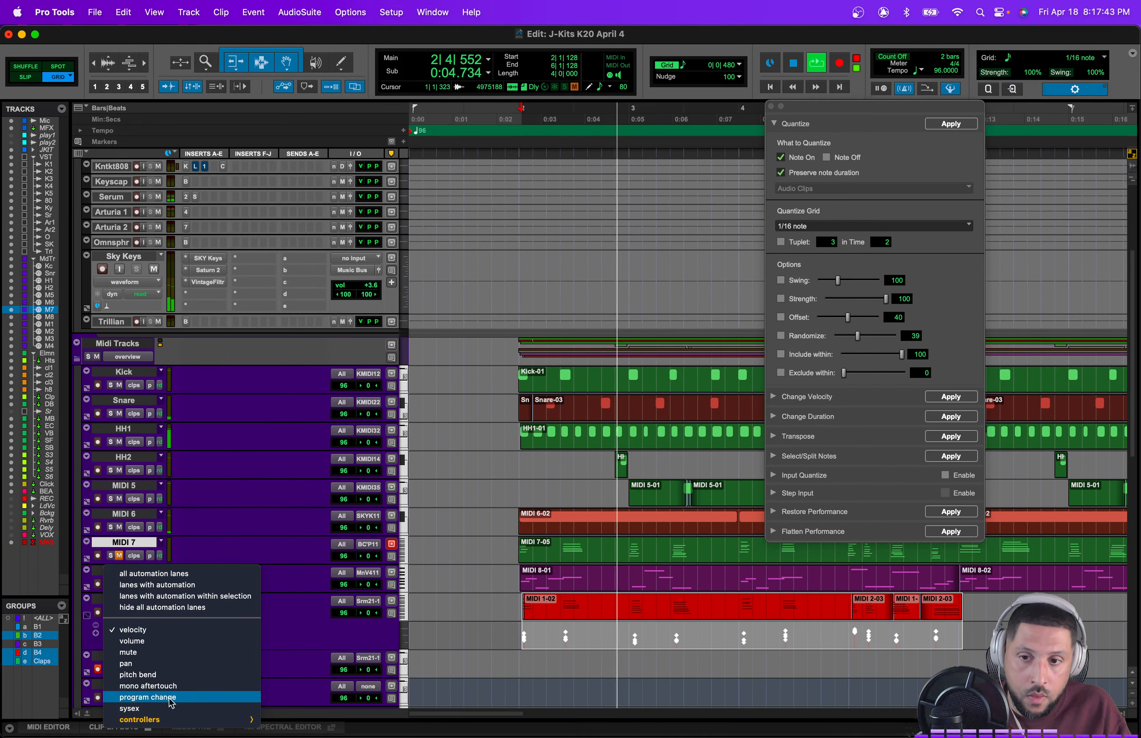
mouse_move(143, 719)
click(268, 708)
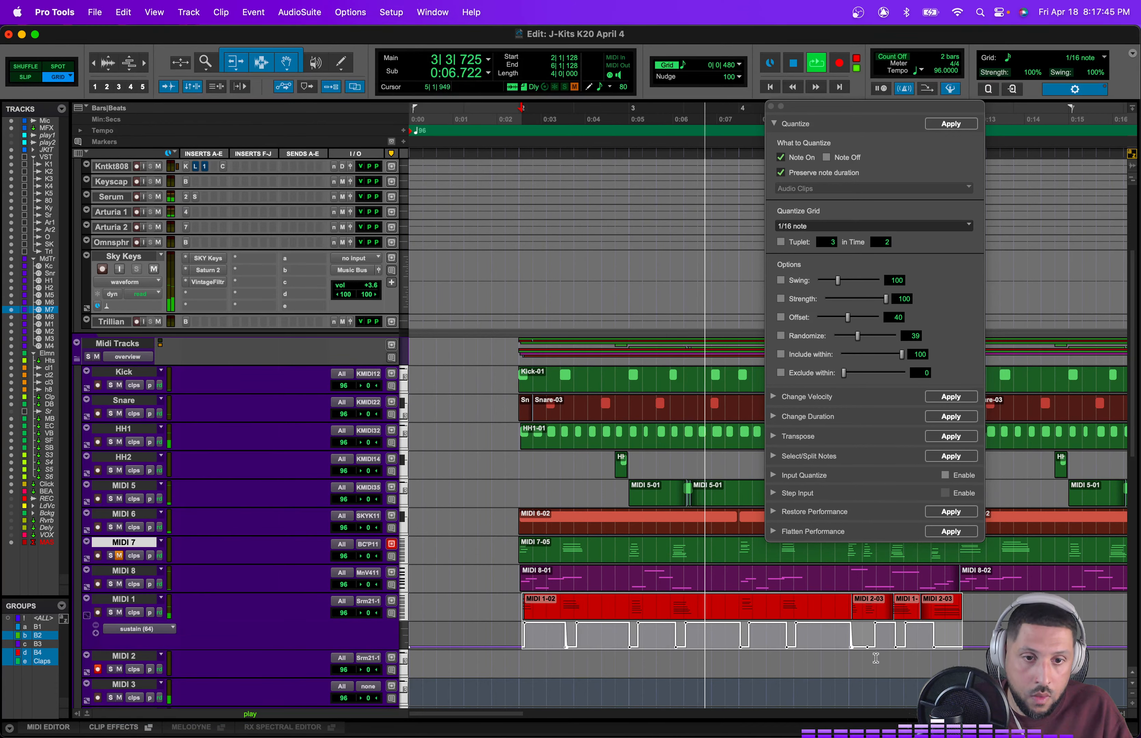
Step: Zoom in and raise a sustain segment in bar 5 on the MIDI 1 sustain lane
click(877, 657)
key(t)
key(t)
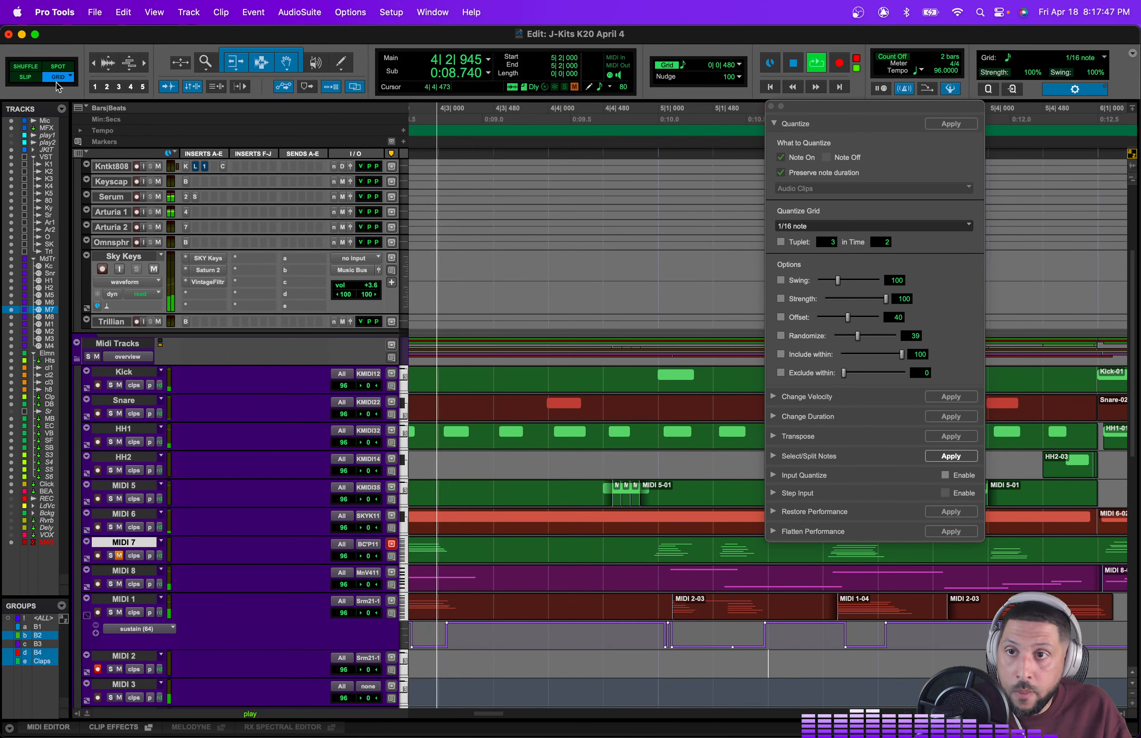
key(space)
drag(731, 647, 734, 608)
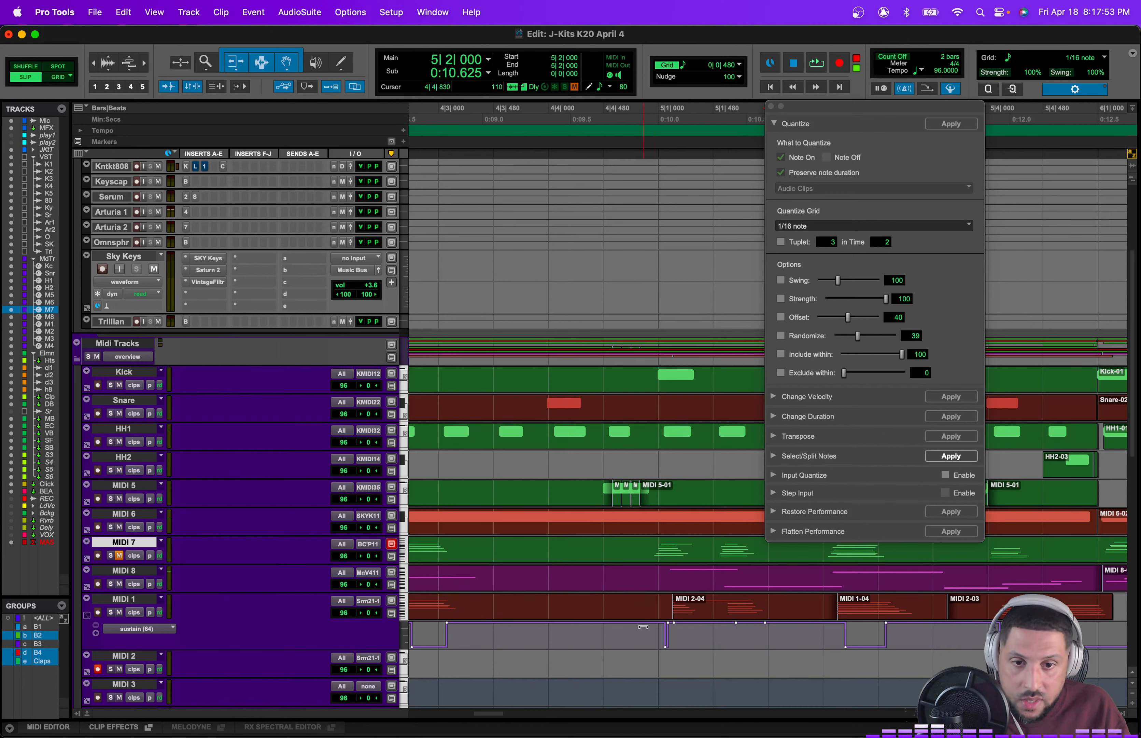
Step: Audition the edited sustain passage from several start points
click(618, 589)
key(space)
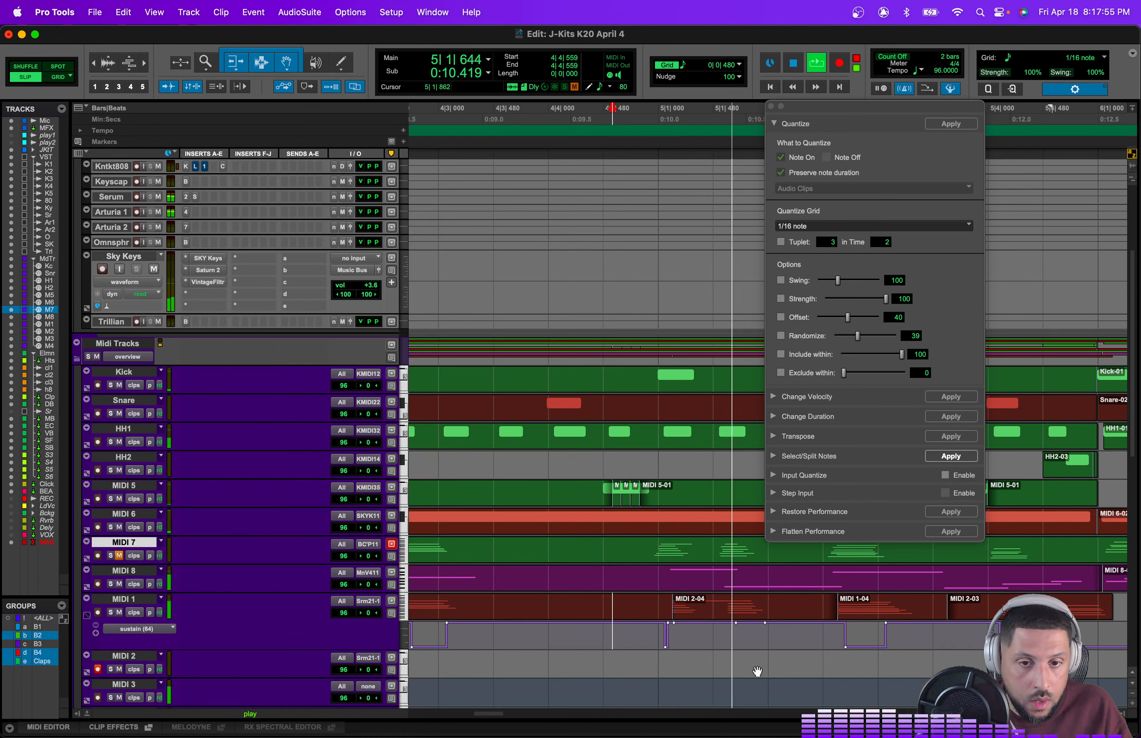
key(space)
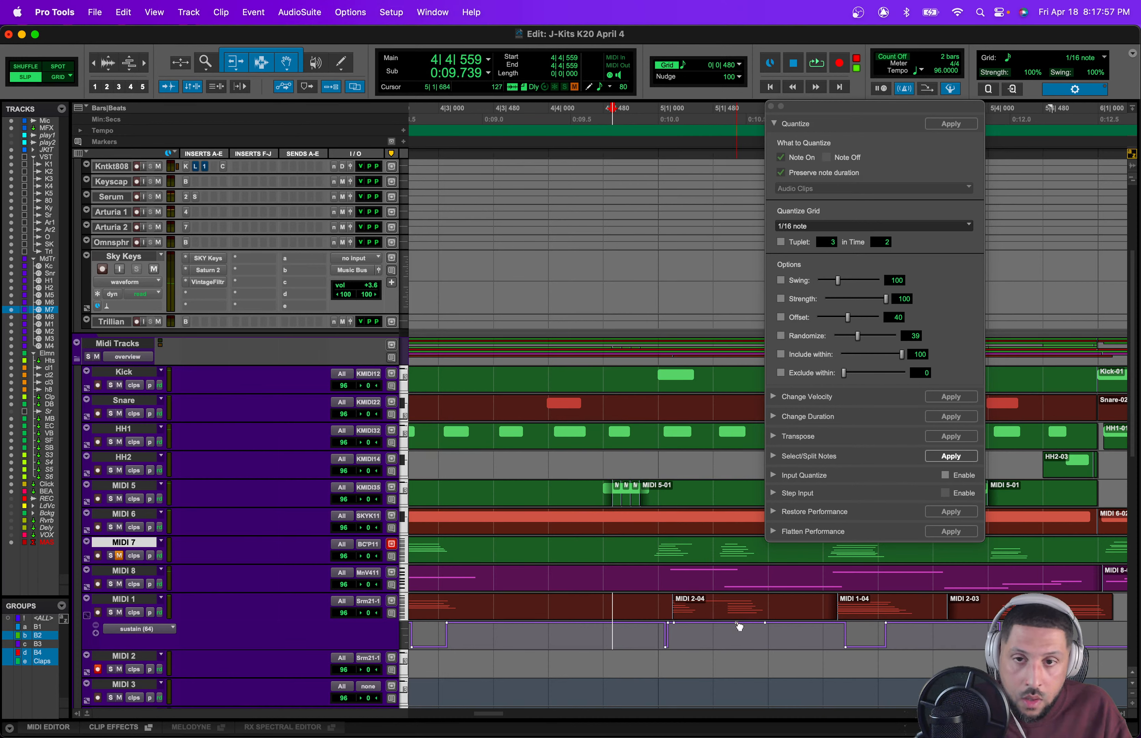
click(645, 600)
key(space)
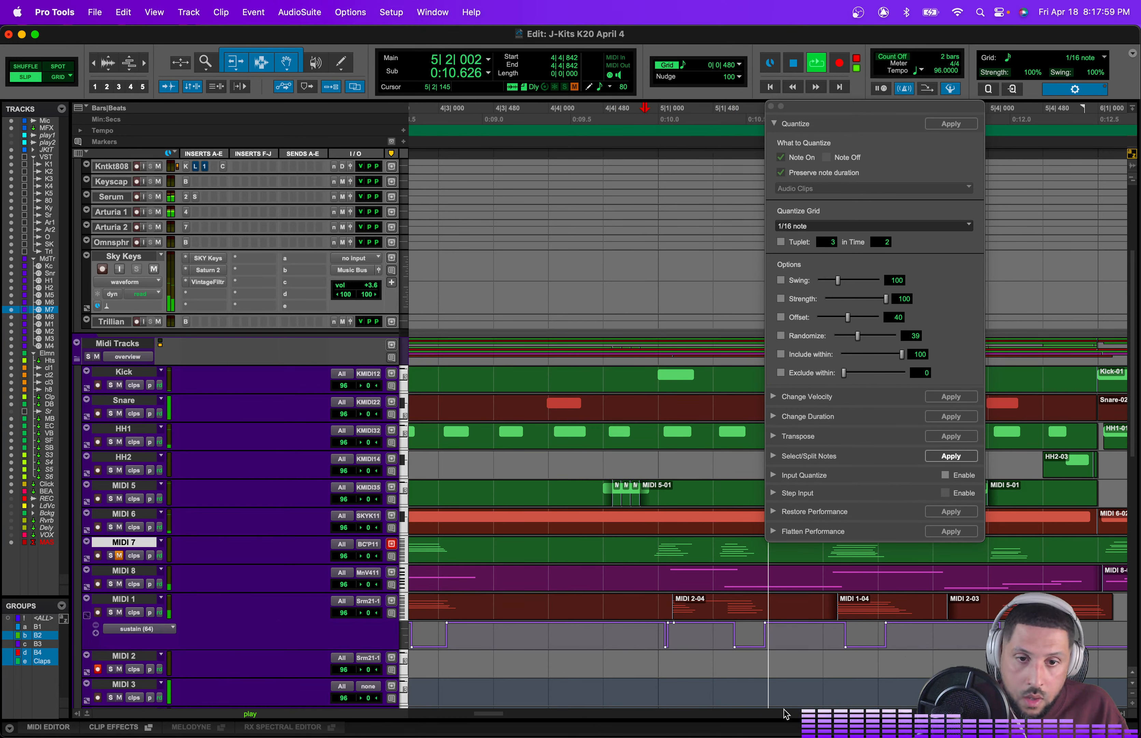
key(space)
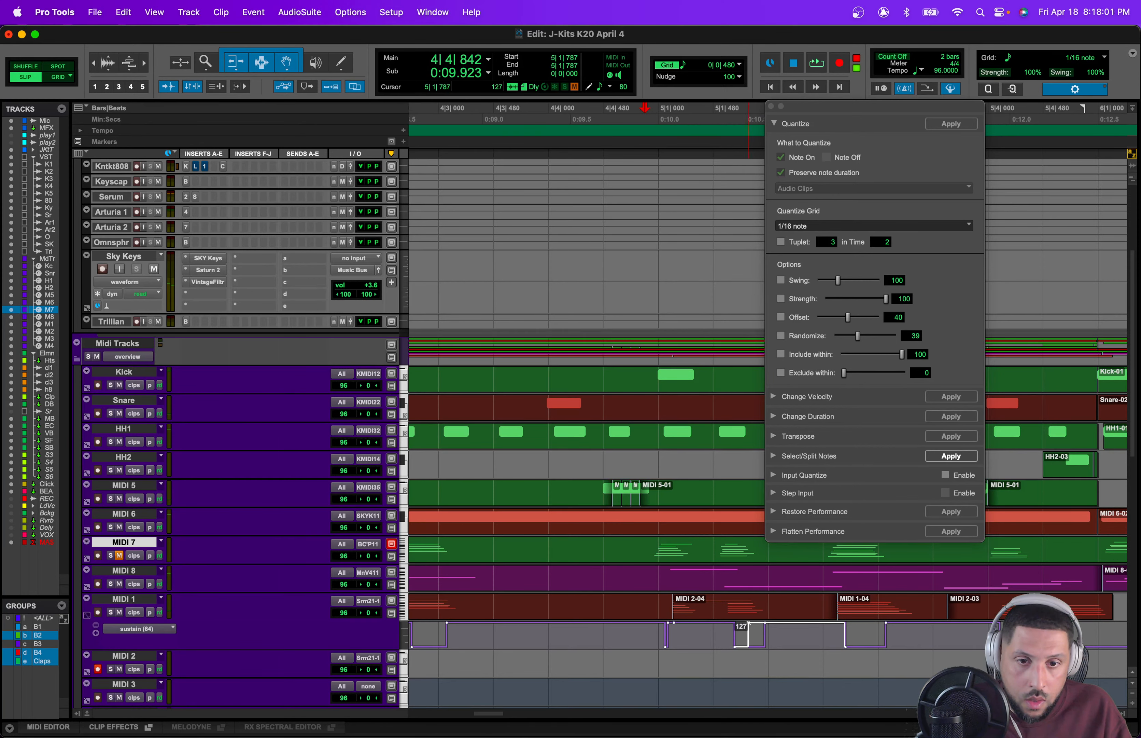
key(space)
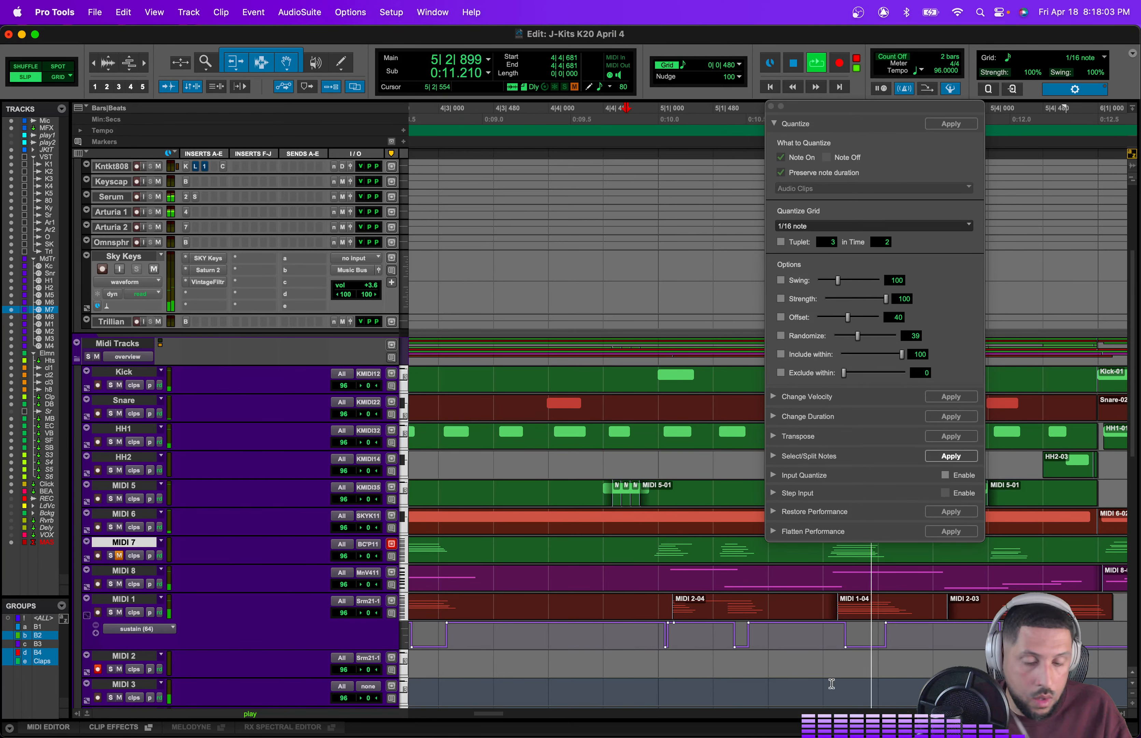
Step: Switch the edit mode to Grid and hide the MIDI 1 sustain lane
key(r)
key(r)
key(space)
drag(850, 663, 569, 665)
click(58, 78)
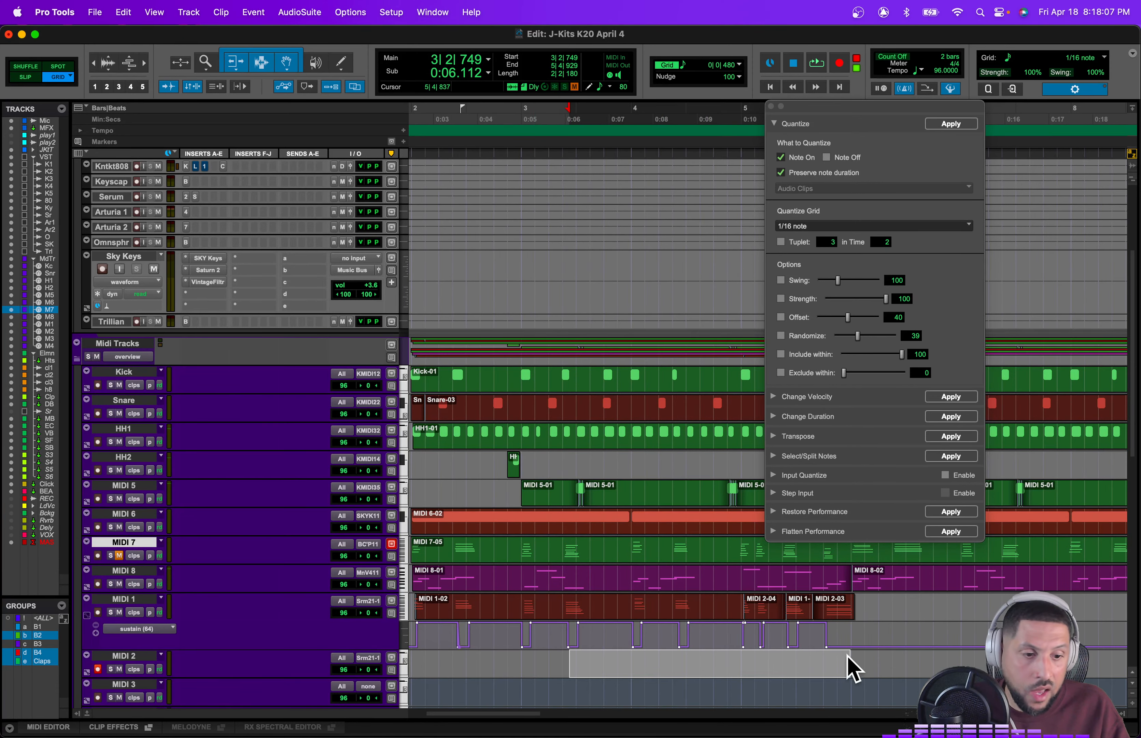
drag(851, 666, 516, 650)
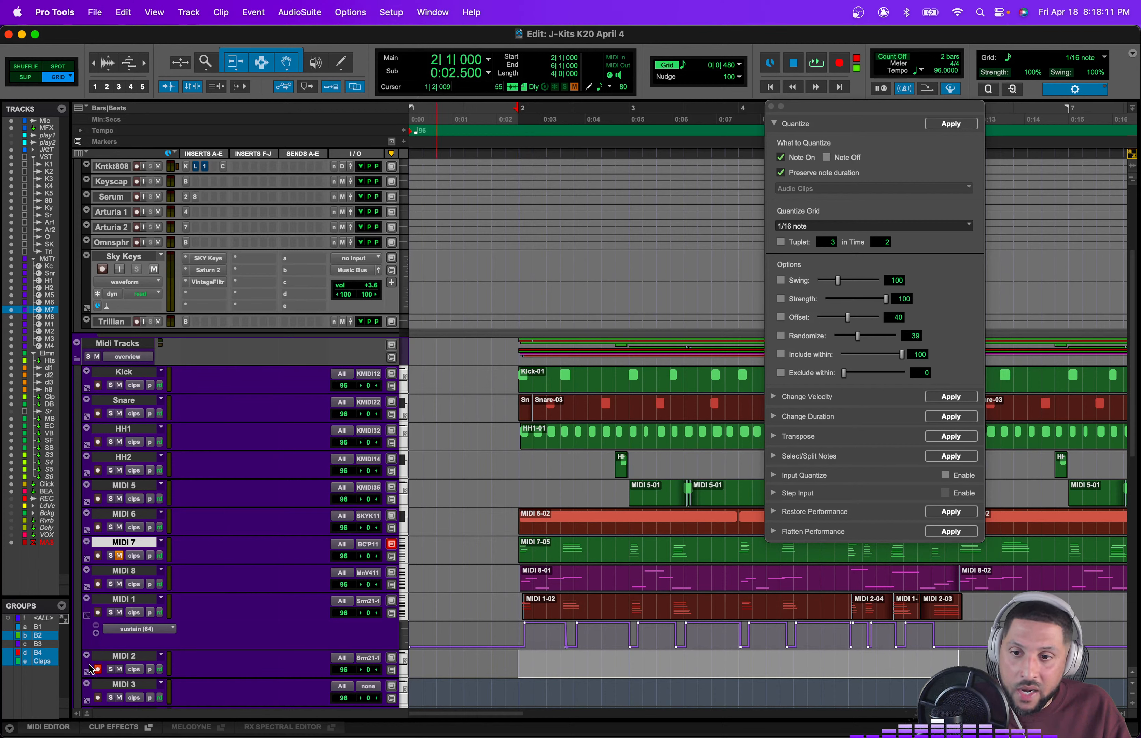
click(92, 628)
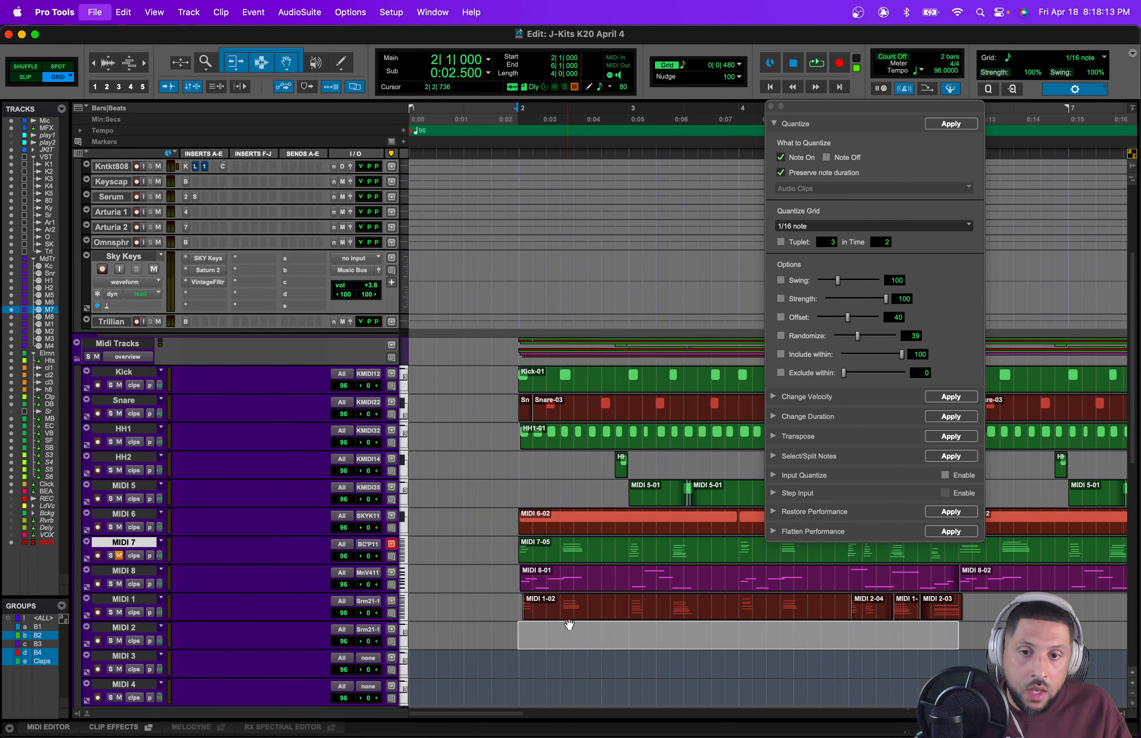
Step: Select the MIDI 1 clips from bar 2 to bar 6 and duplicate them seven times across the arrangement
drag(515, 602, 954, 602)
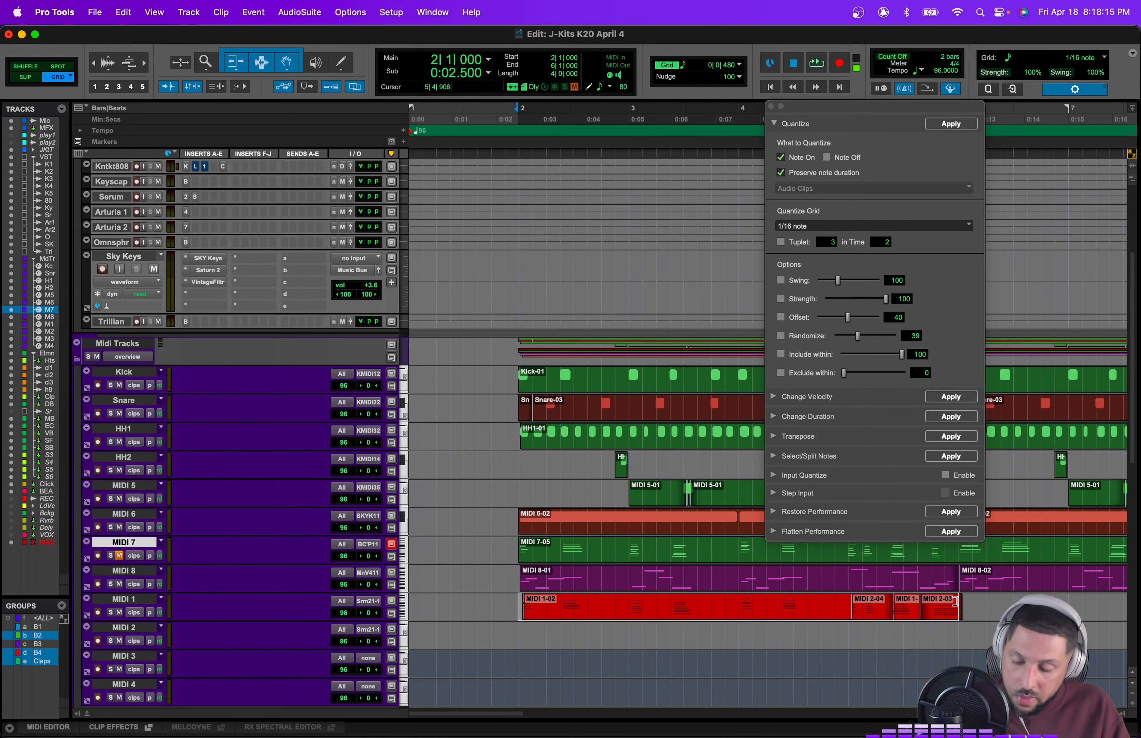
key(r)
key(r)
scroll(955, 602, right, 9)
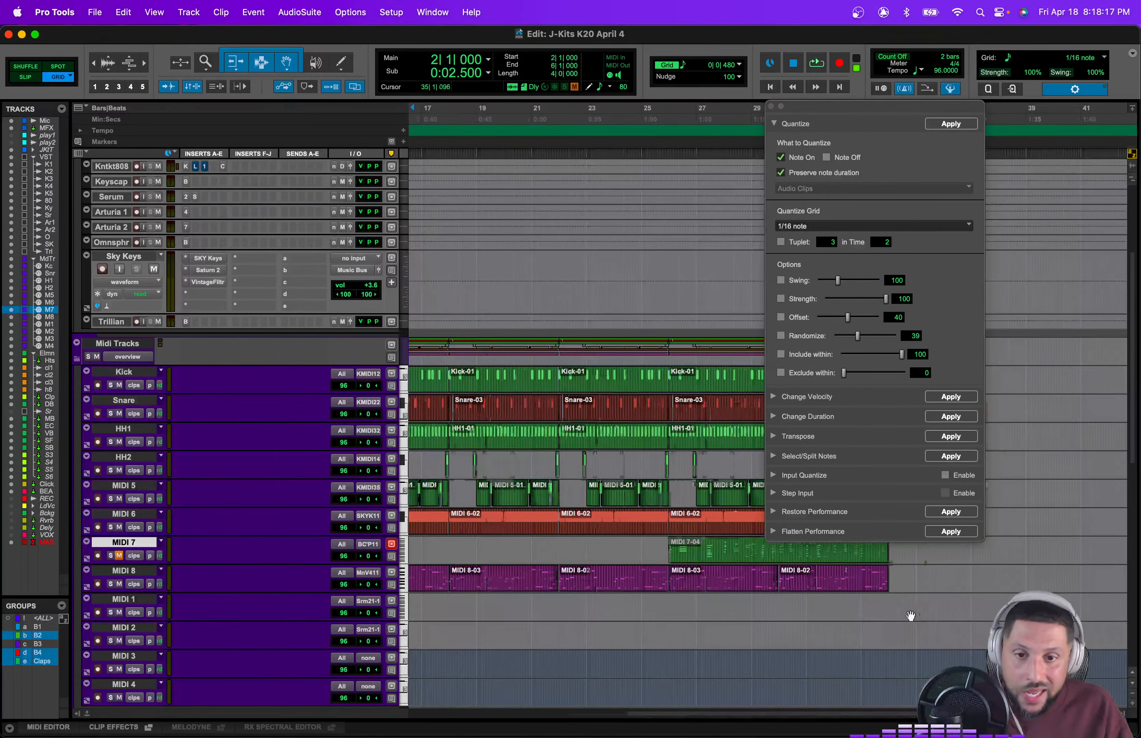
scroll(896, 616, left, 8)
key(super+d)
key(super+d)
key(super+d)
scroll(873, 620, left, 2)
key(super+d)
key(super+d)
key(super+d)
key(super+d)
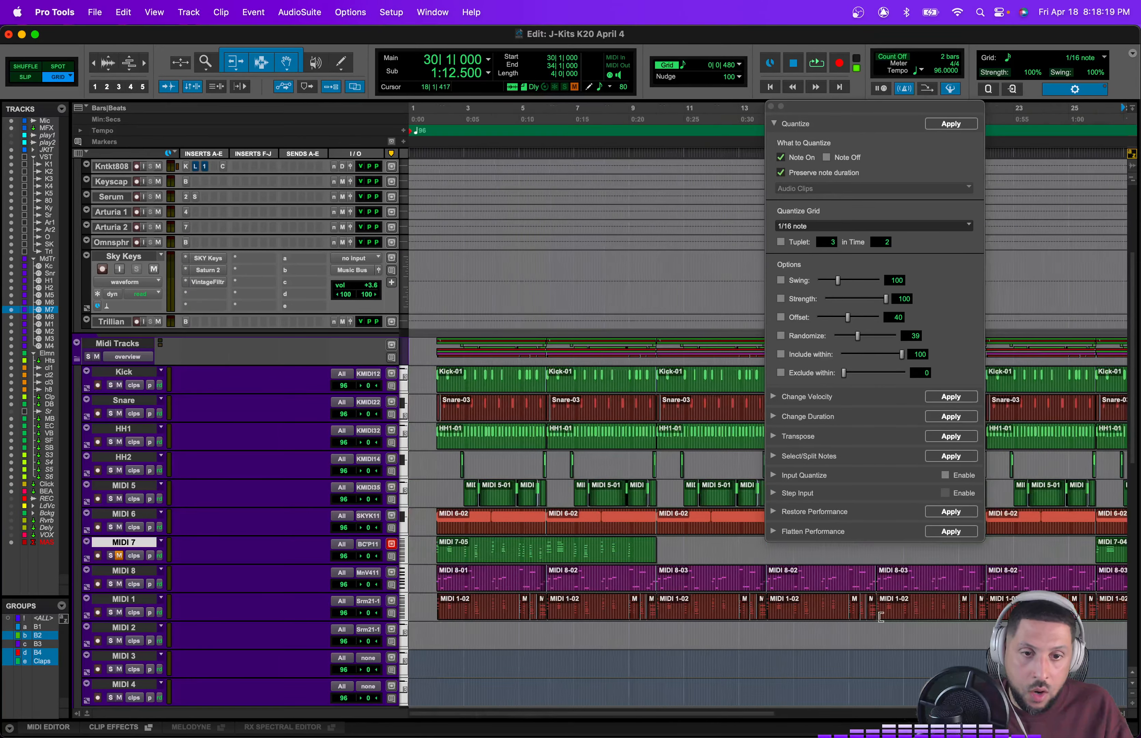
Step: Open the Import Audio dialog and browse the vocal sample folders on the SPRUdio drive
shift+click(449, 611)
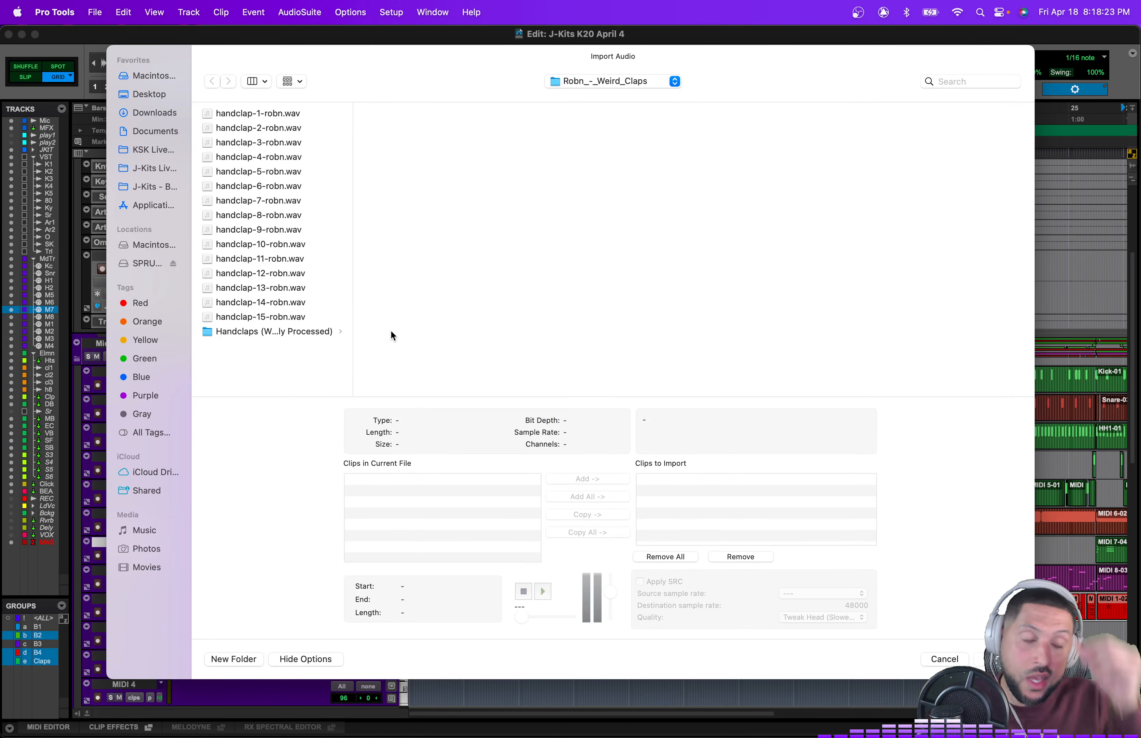
click(149, 265)
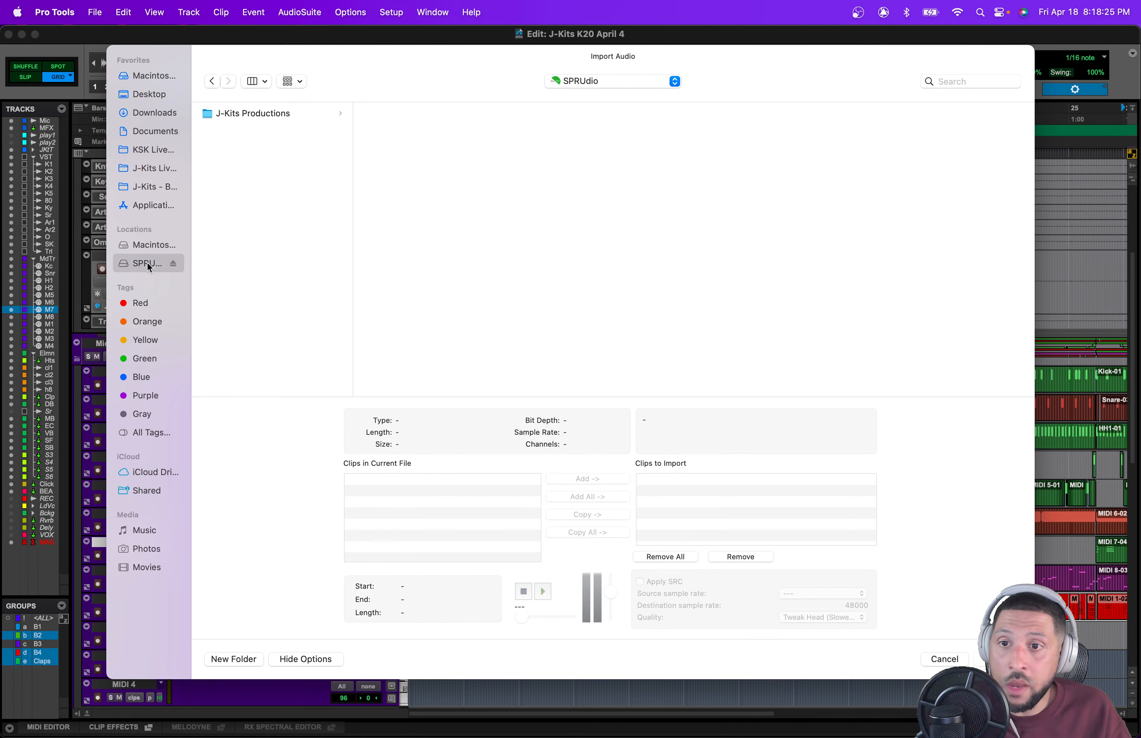
scroll(465, 259, down, 5)
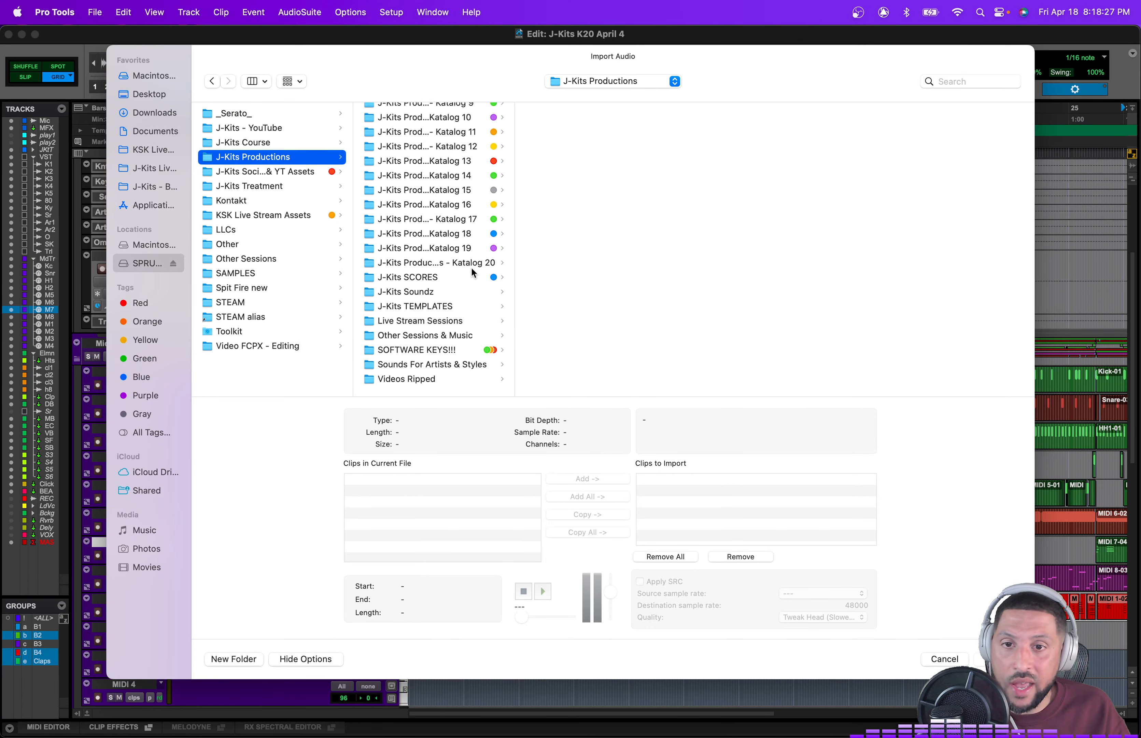
click(432, 295)
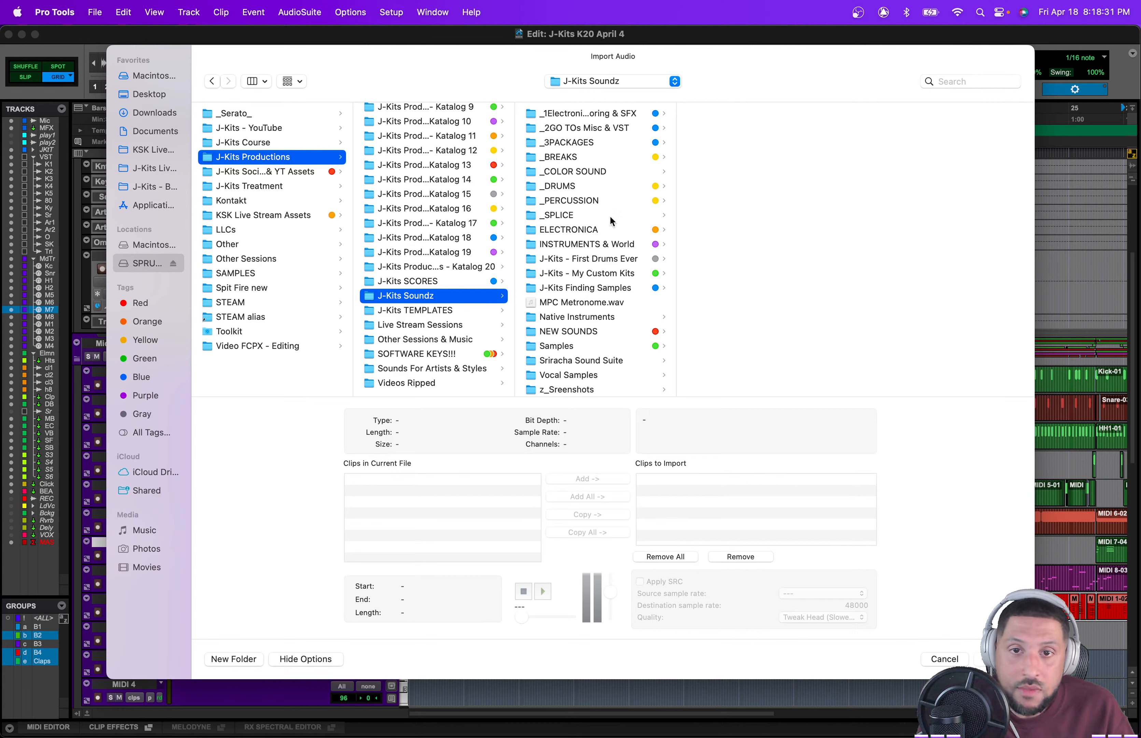
scroll(617, 232, down, 1)
click(623, 367)
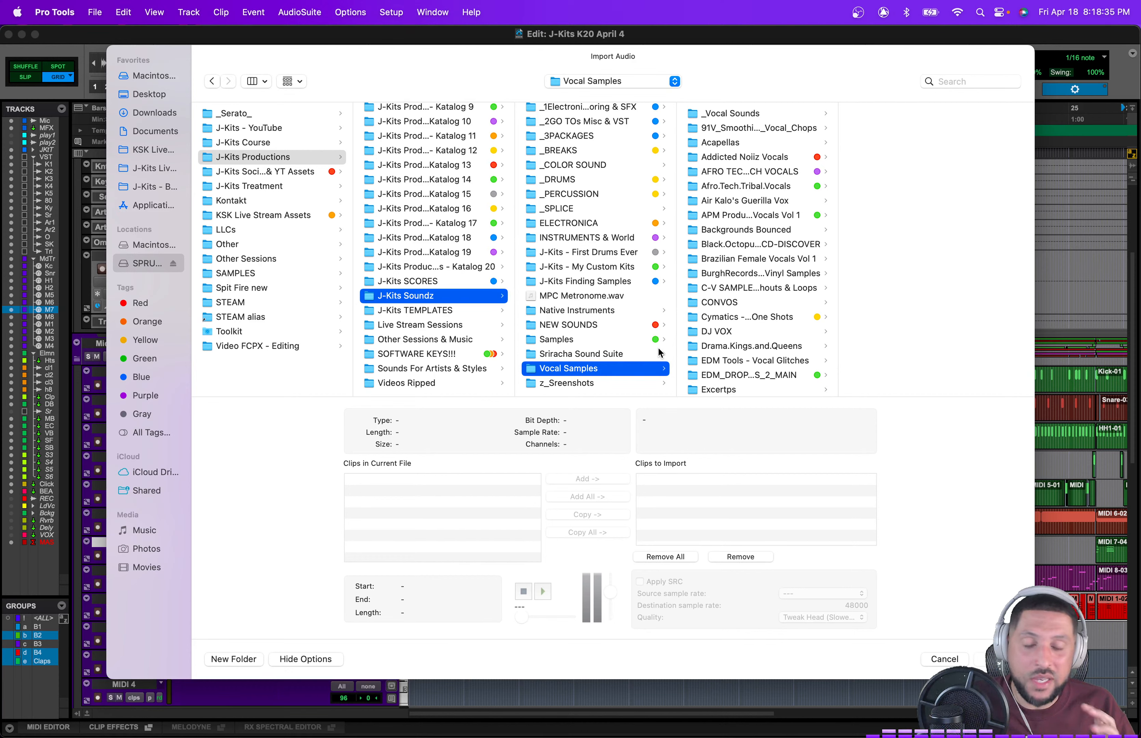
key(Right)
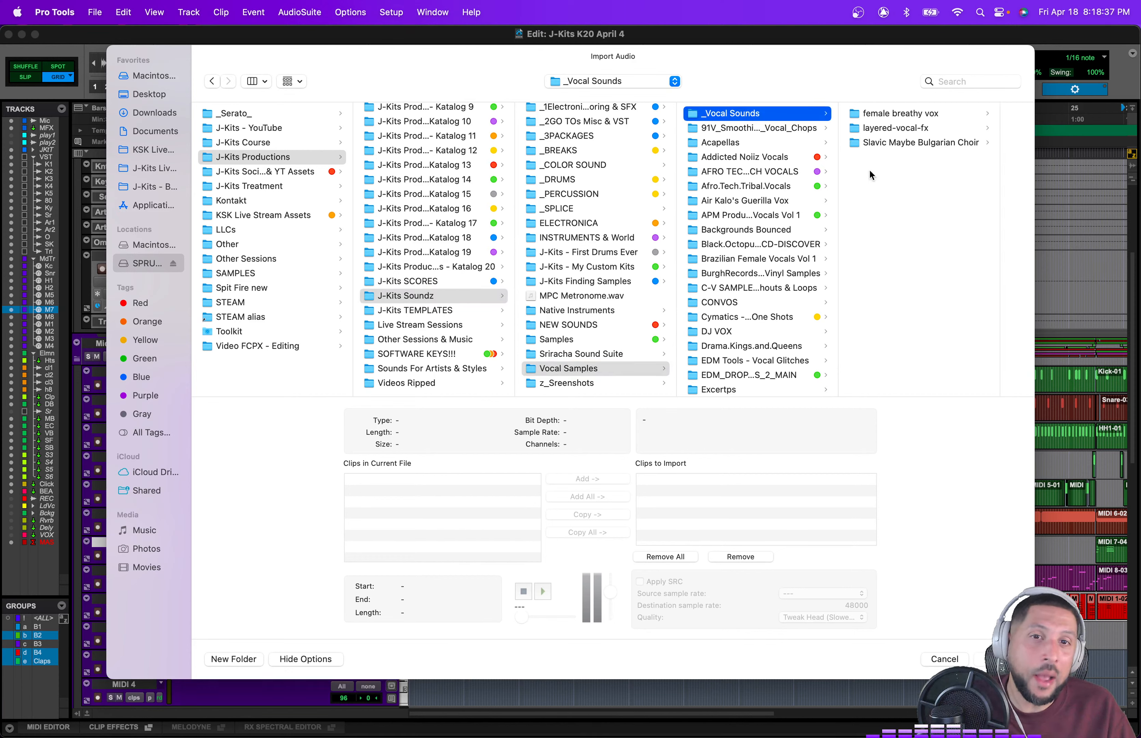
scroll(794, 251, down, 10)
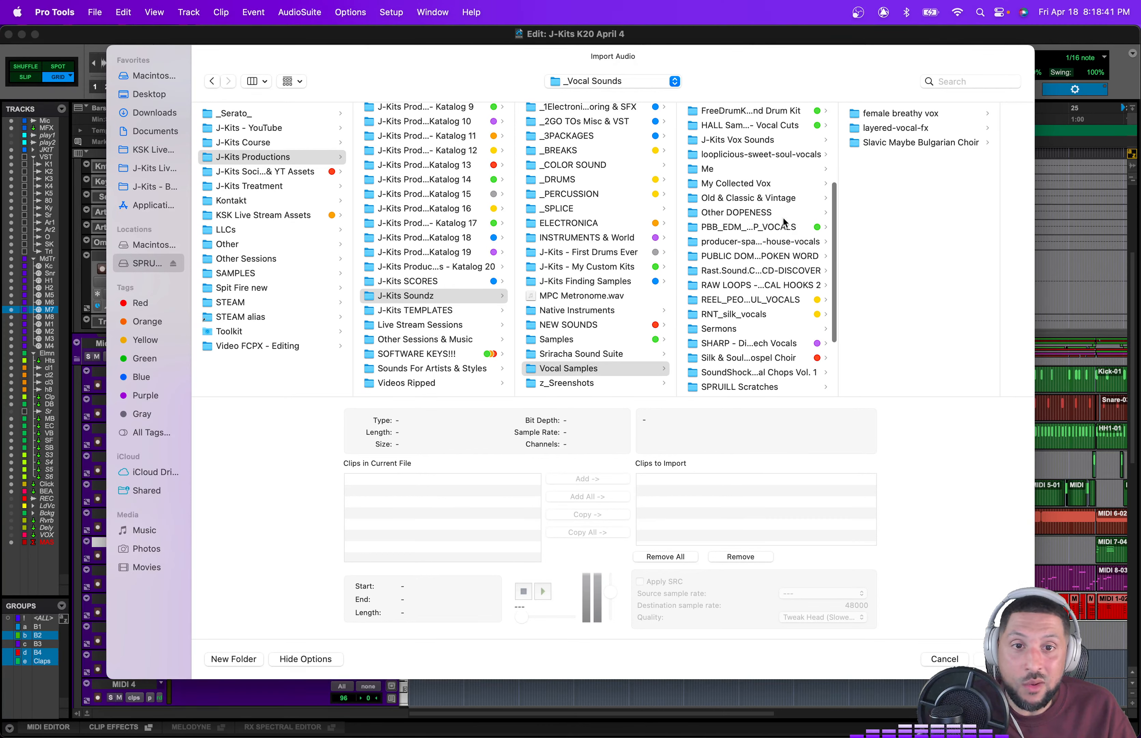
scroll(431, 216, up, 10)
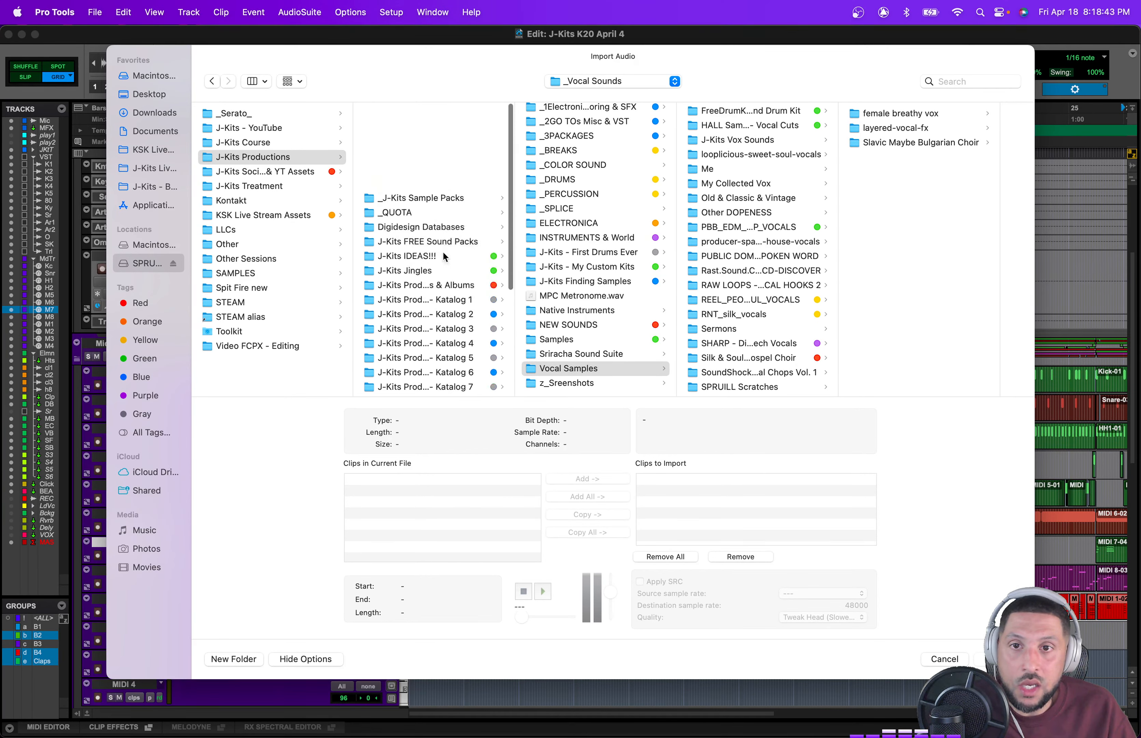
Step: Open the JKits_Vox folder in J-Kits_Sample_Pack_Vol_1 and audition several vocal files
click(450, 114)
click(603, 176)
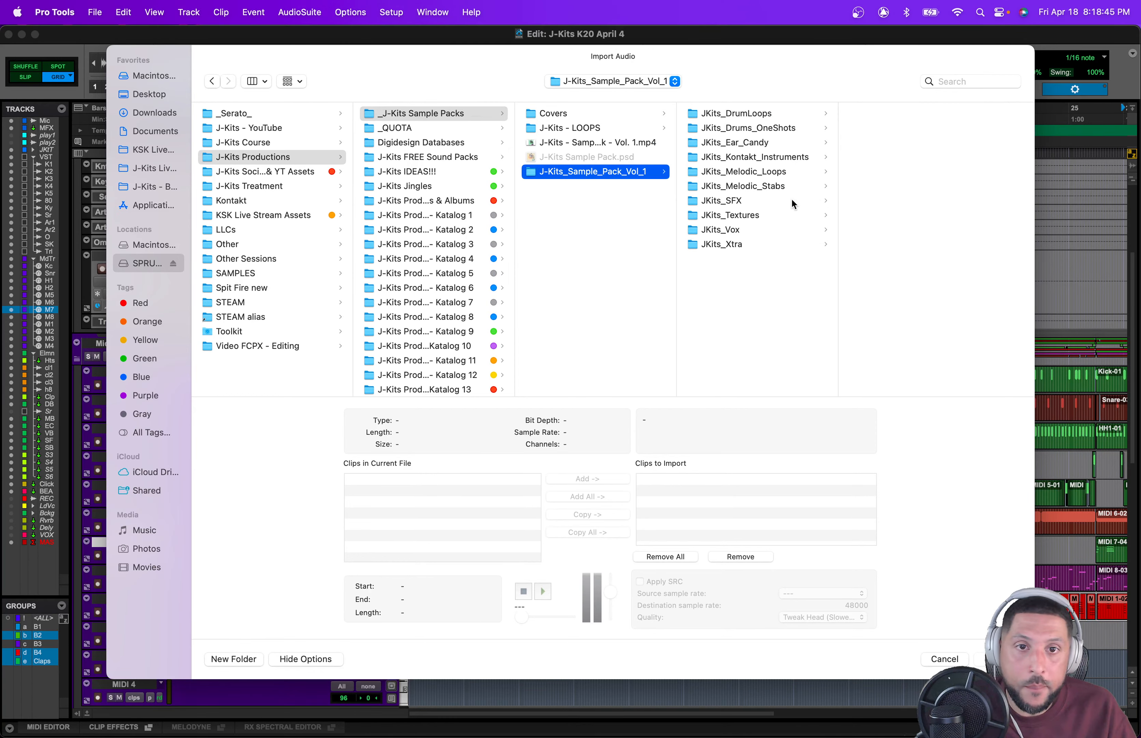
key(Right)
click(768, 242)
key(Up)
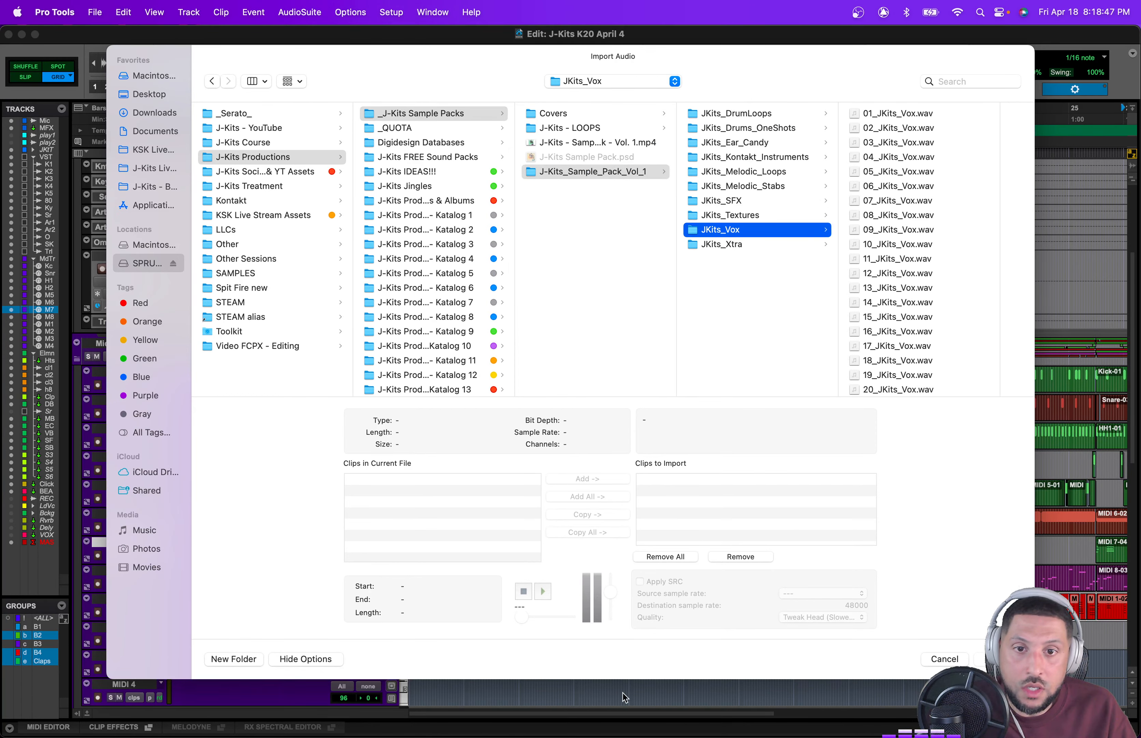
key(Right)
key(Down)
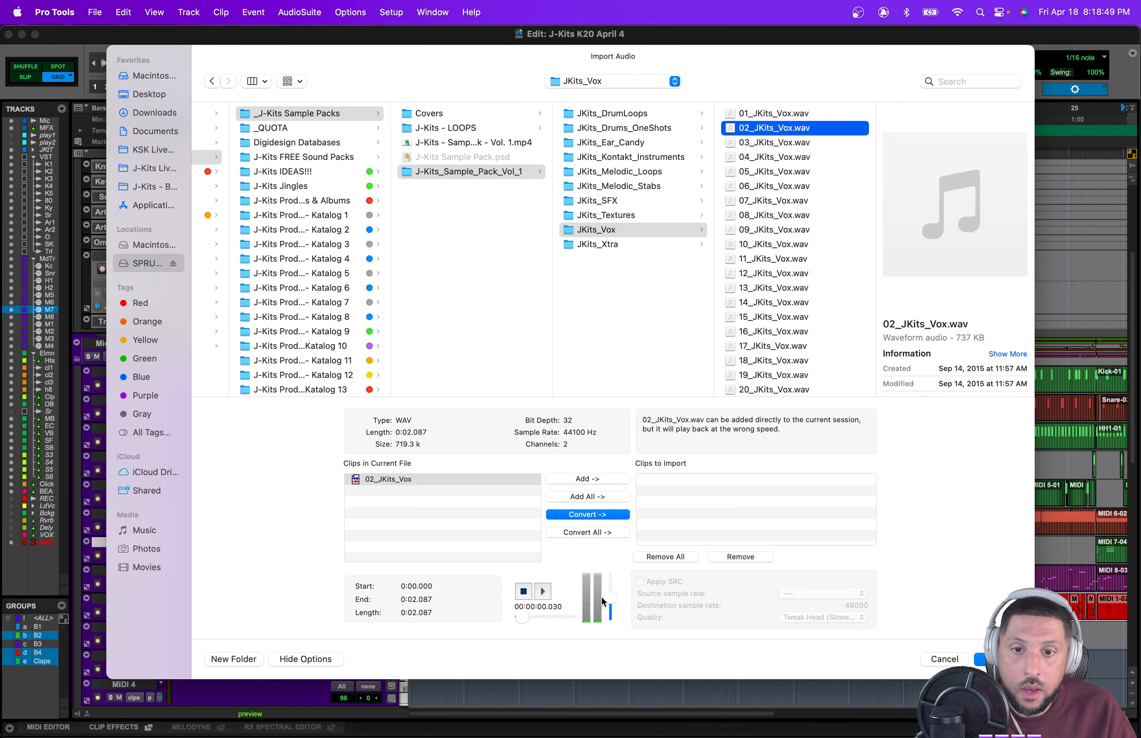
key(Down)
key(Down)
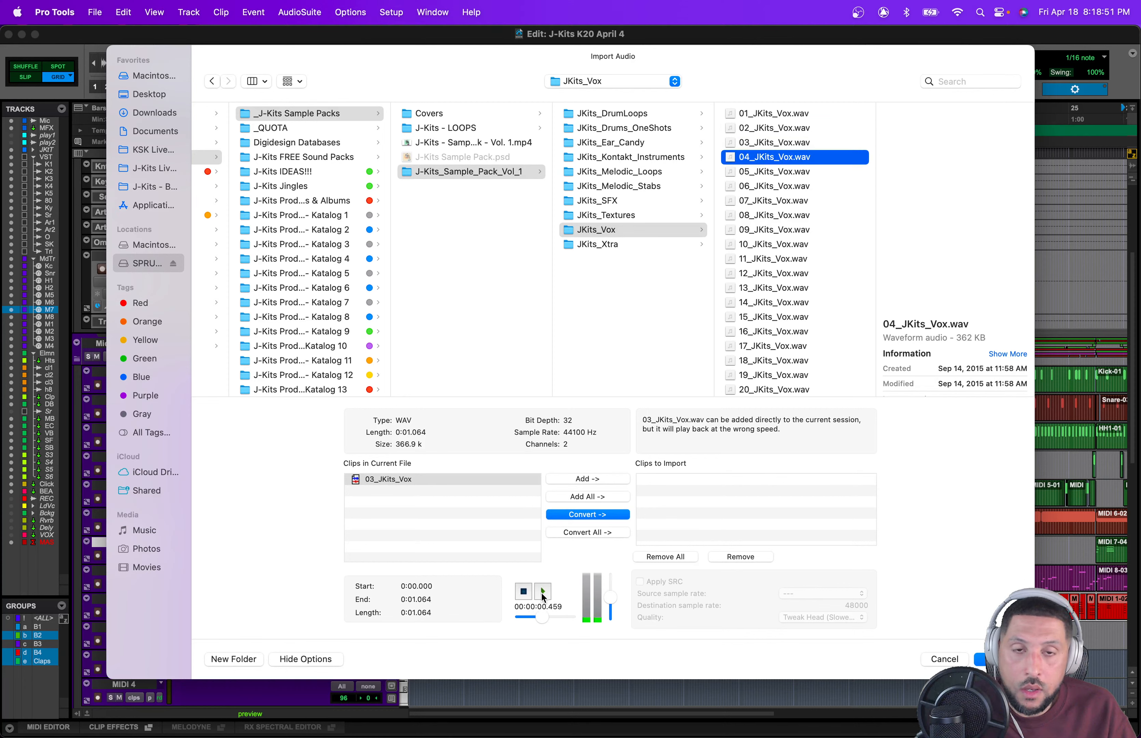
key(Up)
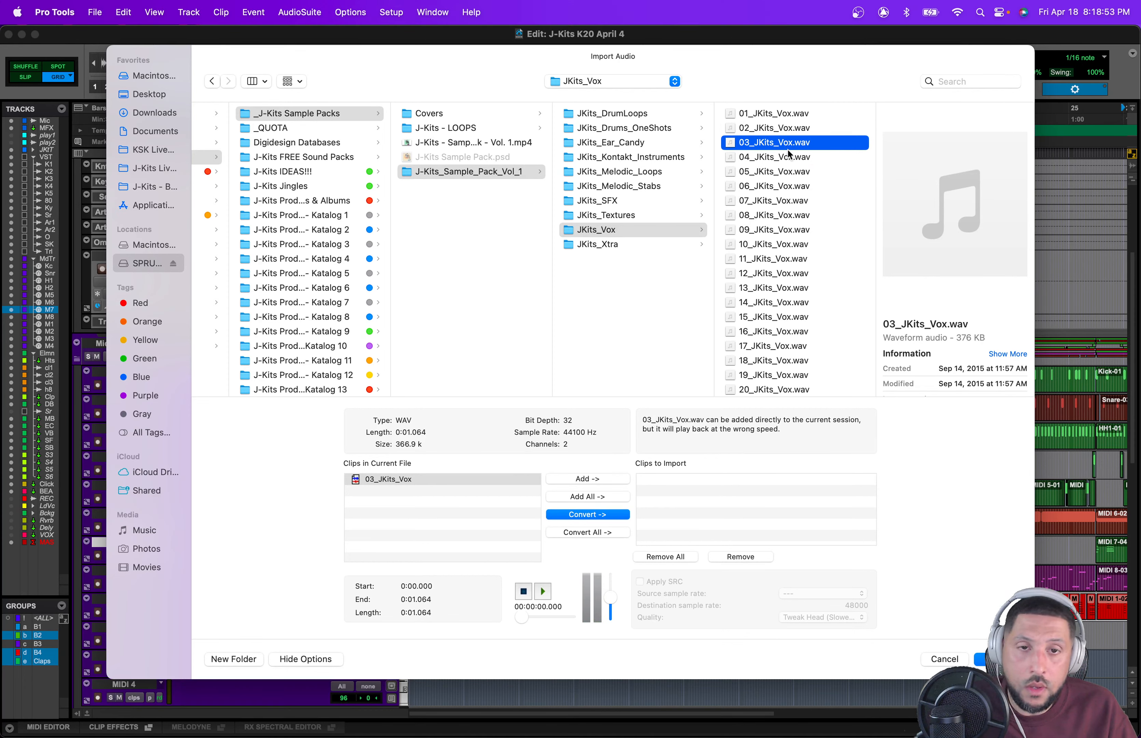
key(Down)
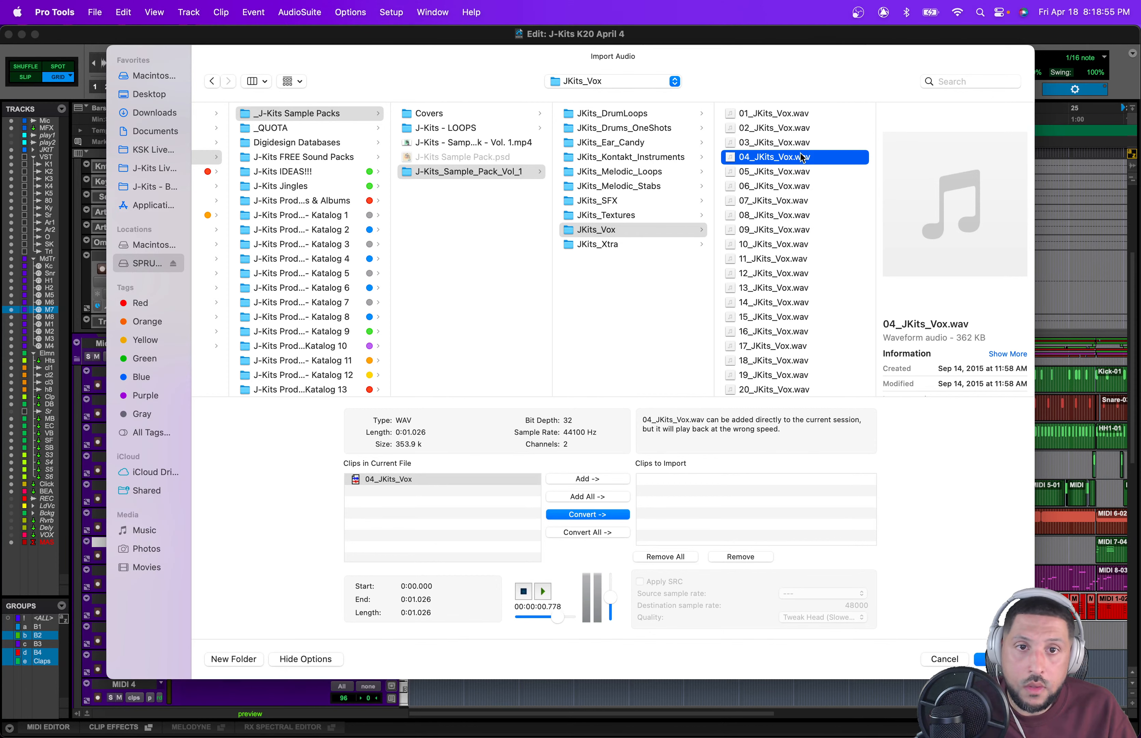
key(Up)
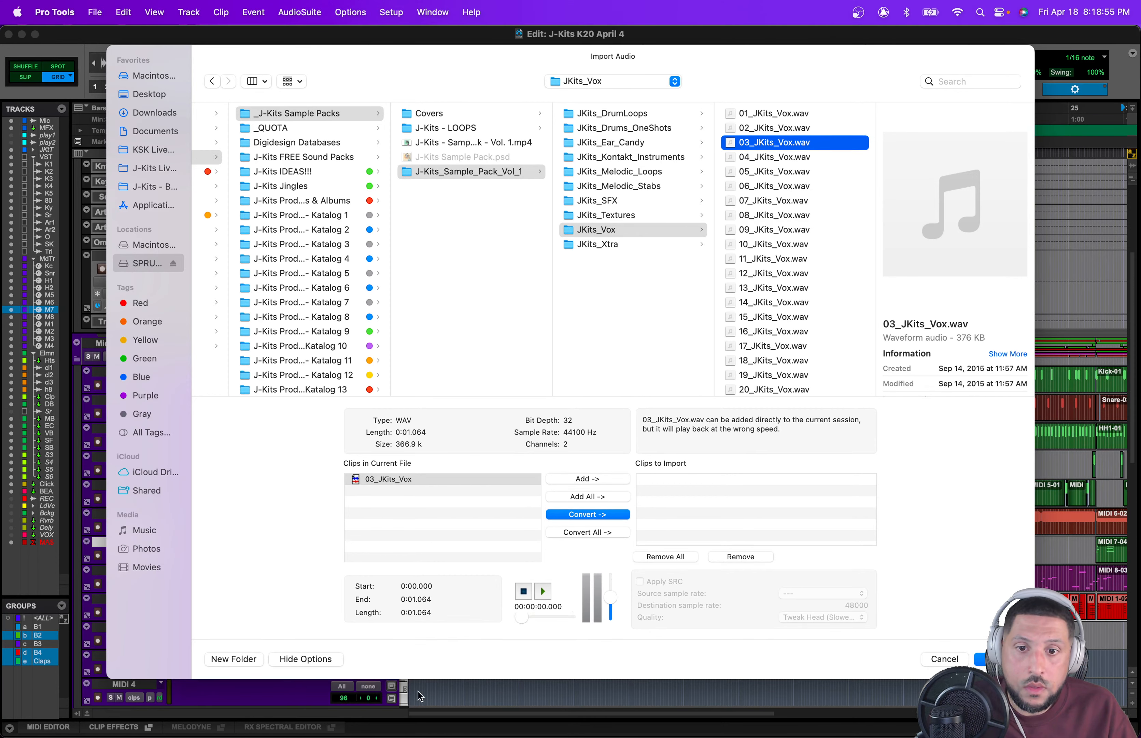
Step: Import 04_JKits_Vox.wav into the session as a new track
double_click(781, 154)
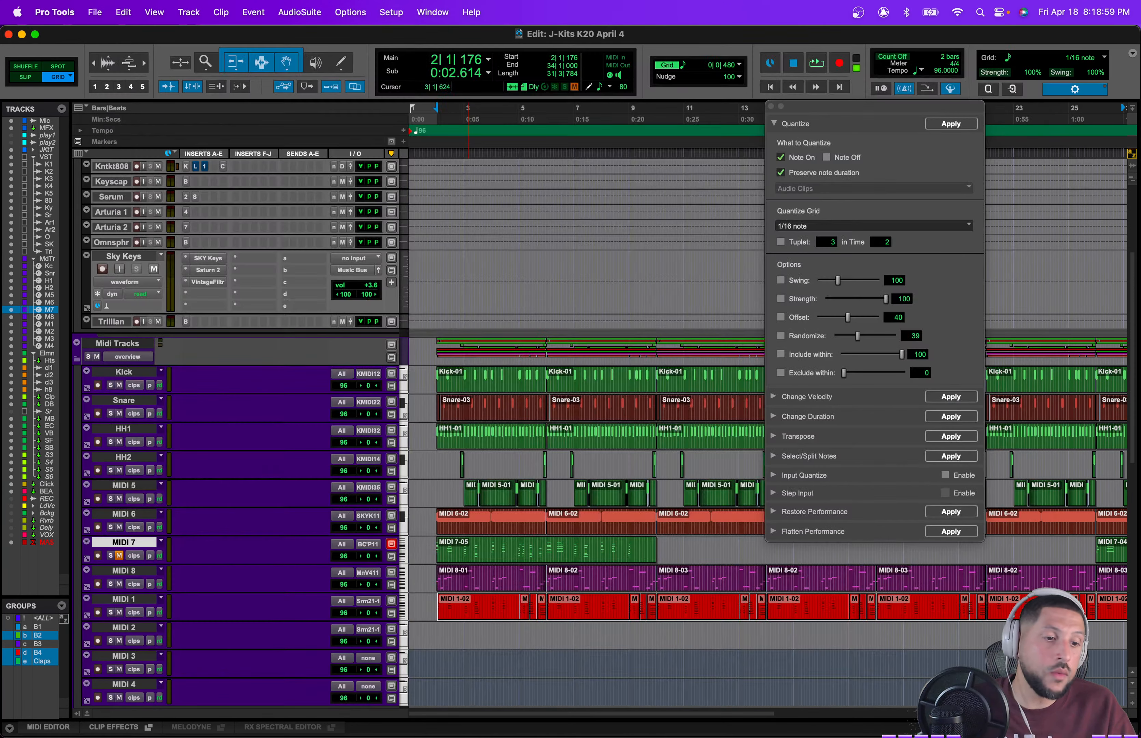
key(Return)
key(Return)
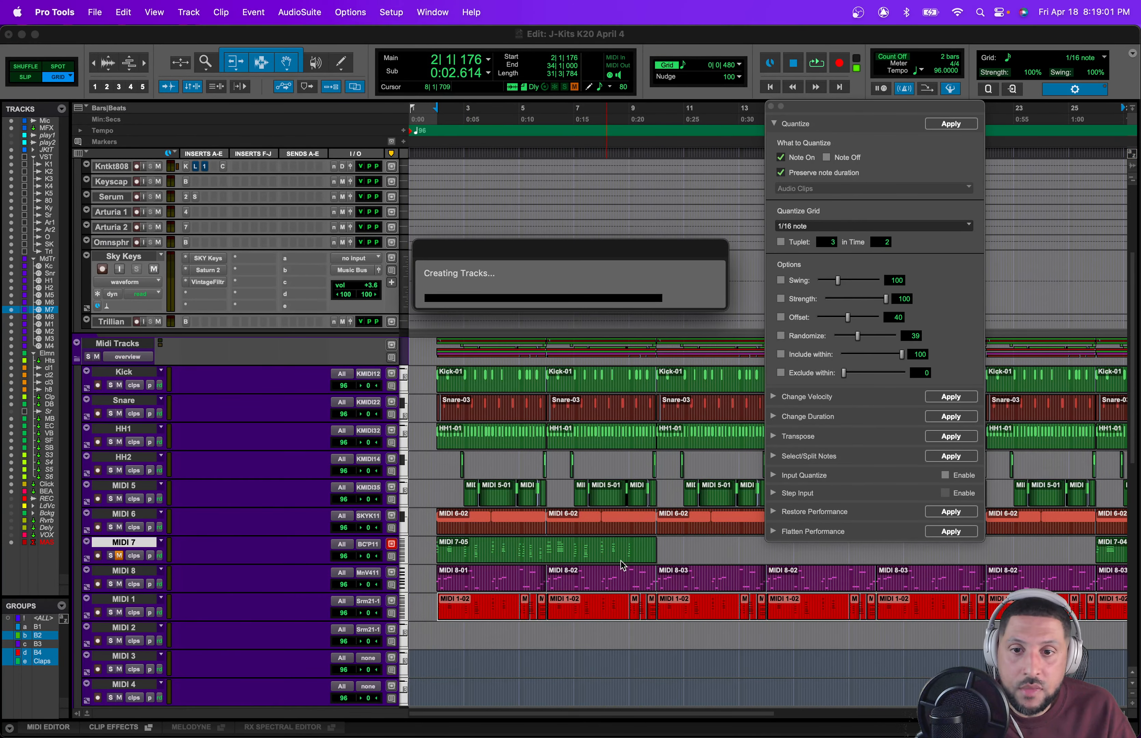
Step: Move the 04_JKits_Vox track into the Elements folder beside Vox Bus and route its output to Vox Bus
scroll(620, 564, down, 1)
click(370, 541)
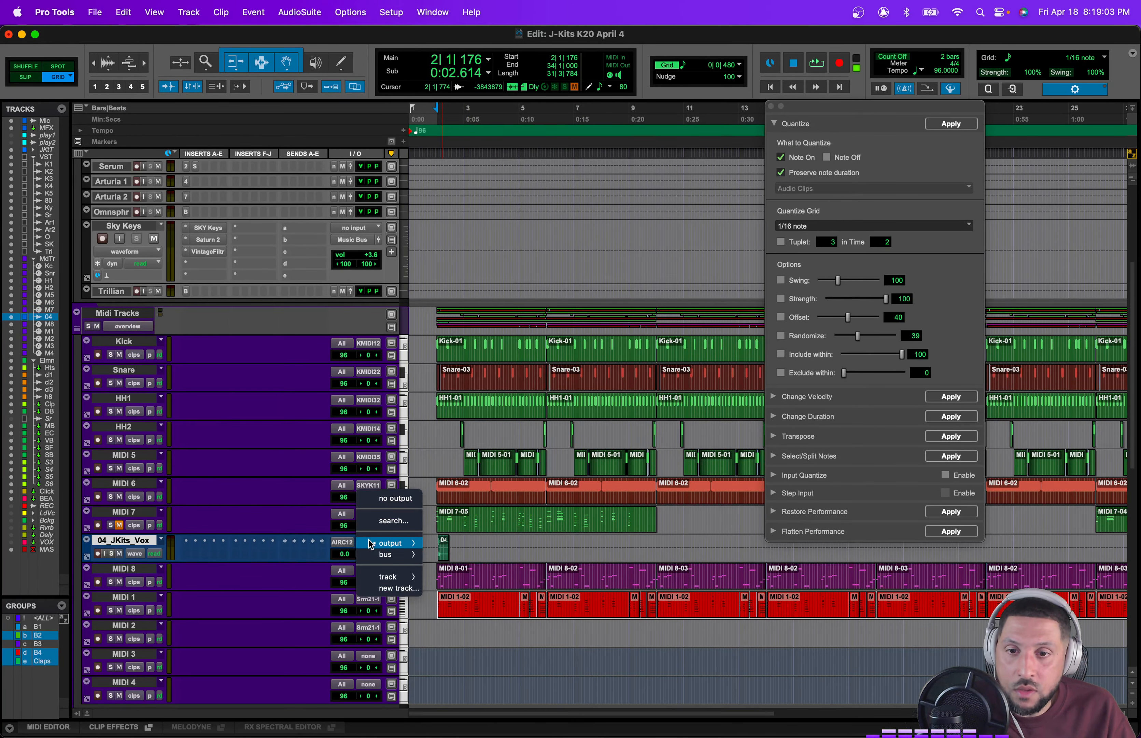
mouse_move(389, 554)
click(489, 332)
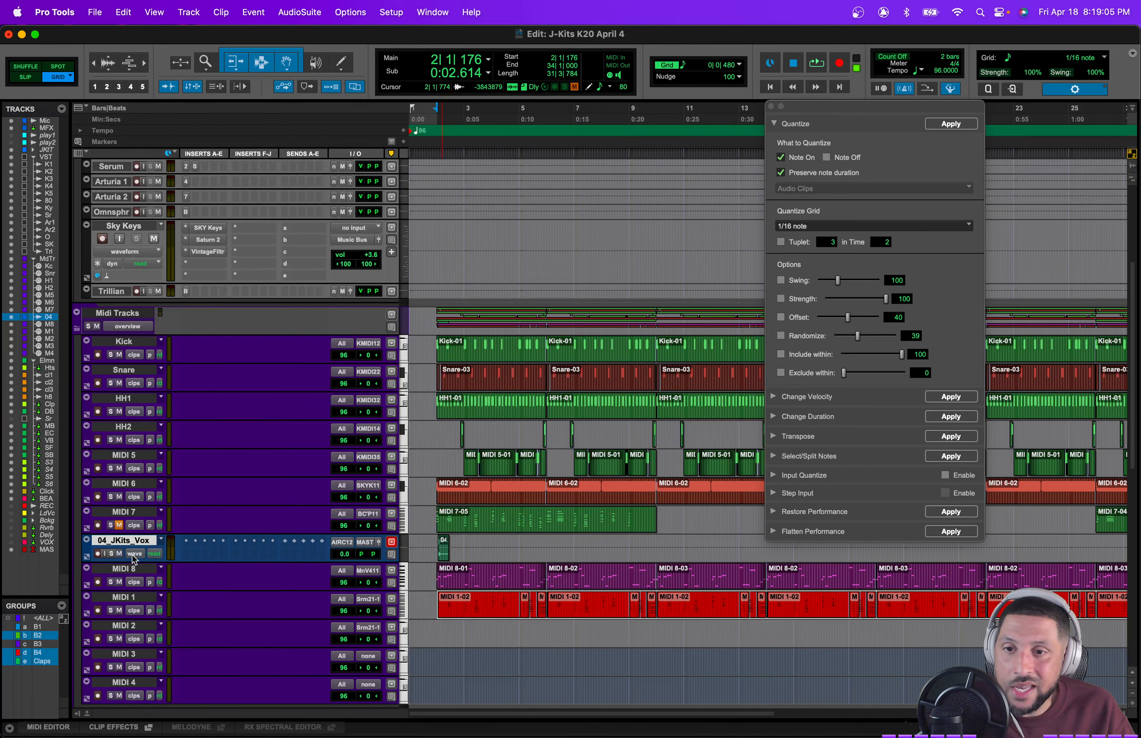
mouse_move(126, 543)
mouse_down()
mouse_move(135, 691)
mouse_move(144, 484)
mouse_move(149, 619)
mouse_move(145, 530)
mouse_up()
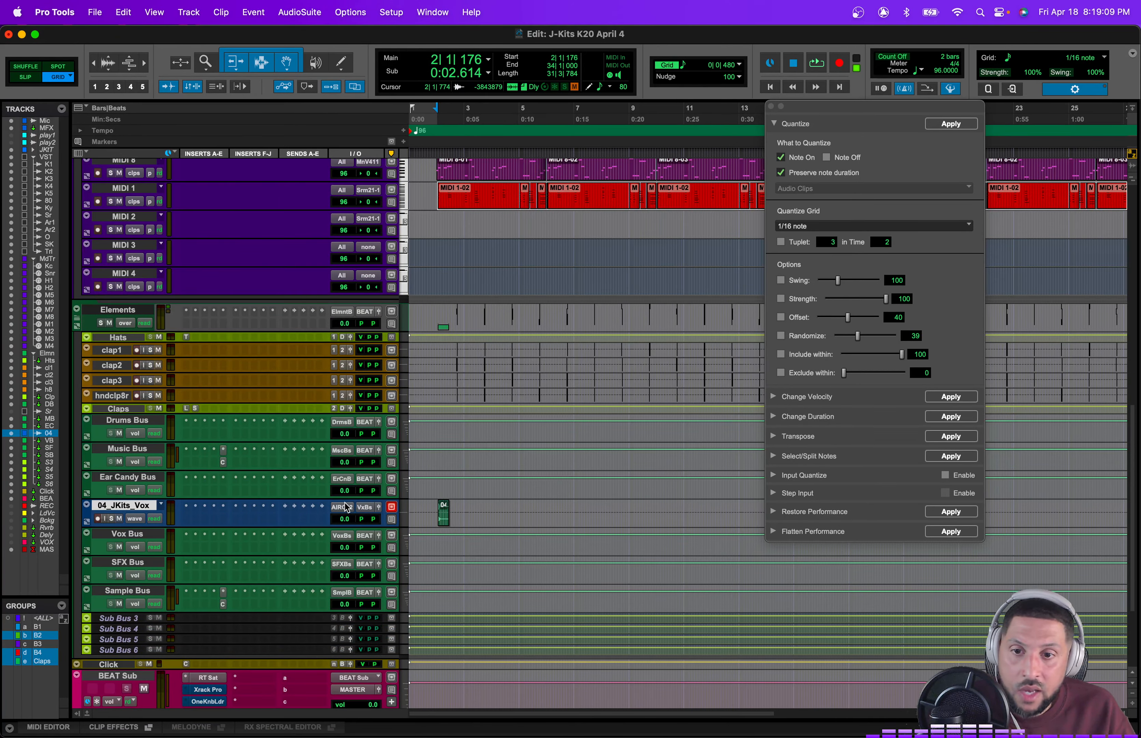
click(345, 504)
mouse_move(365, 509)
click(482, 380)
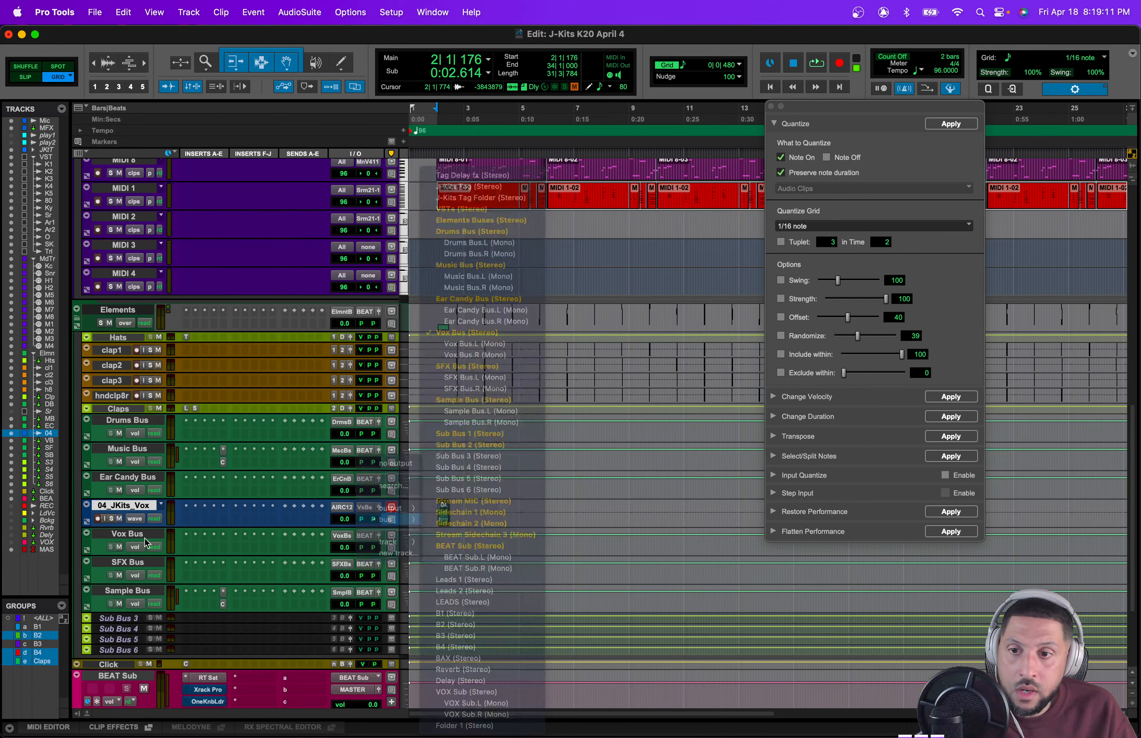
Step: Color the 04_JKits_Vox track pink using the color palette
double_click(85, 512)
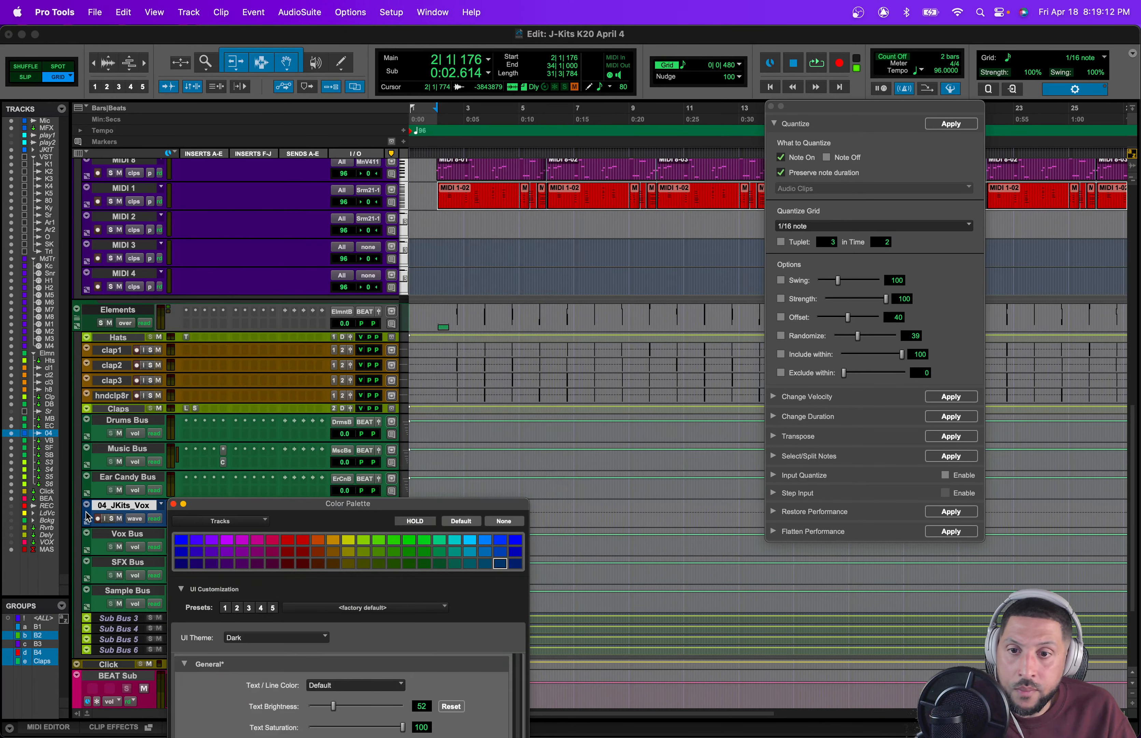
click(348, 541)
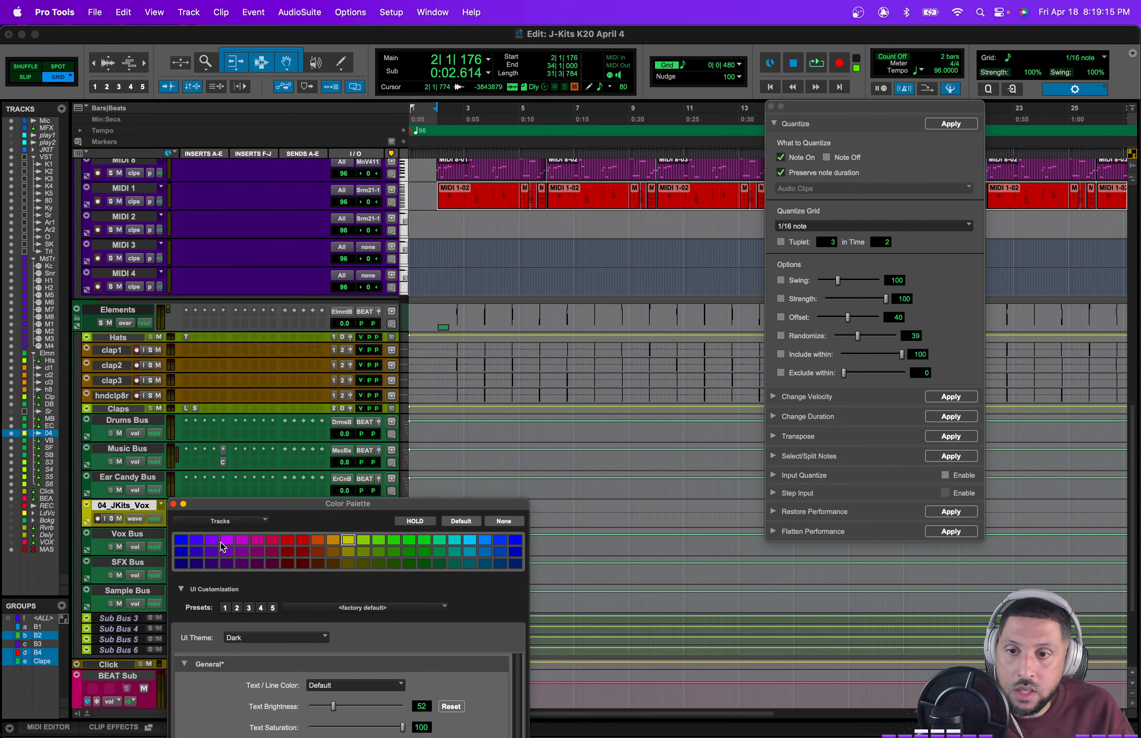
click(174, 504)
Step: Zoom in and insert an RVerb (stereo) plugin on the 04_JKits_Vox track
key(t)
key(t)
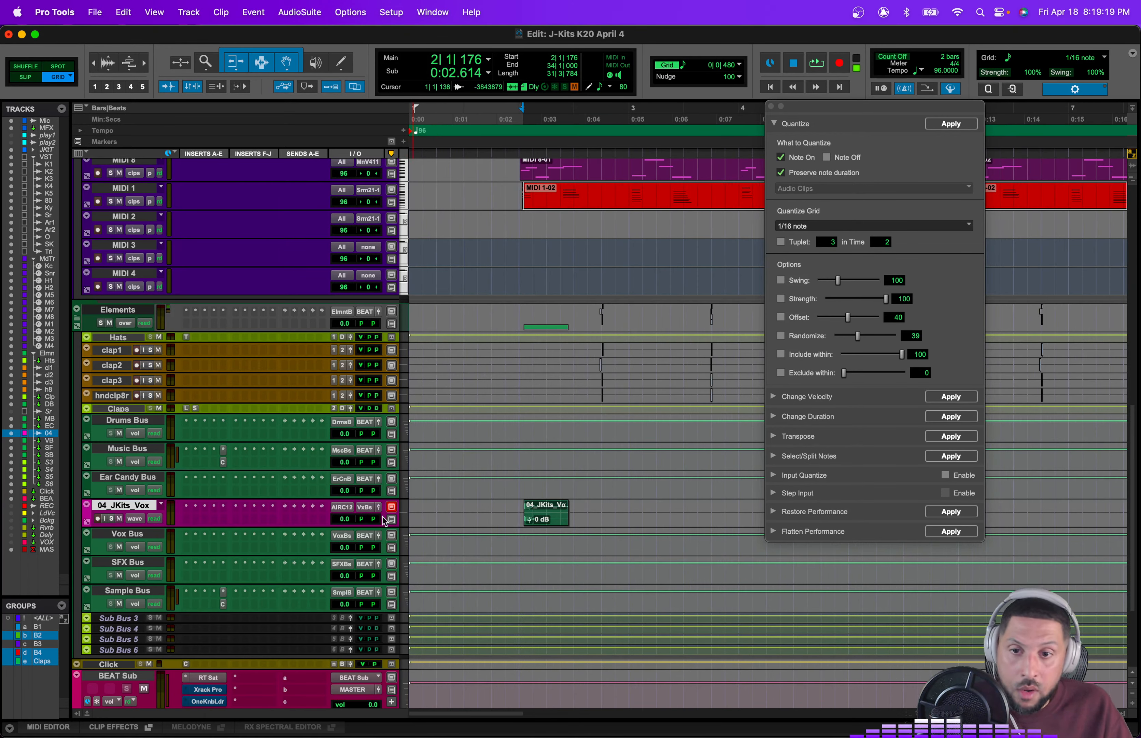
click(186, 506)
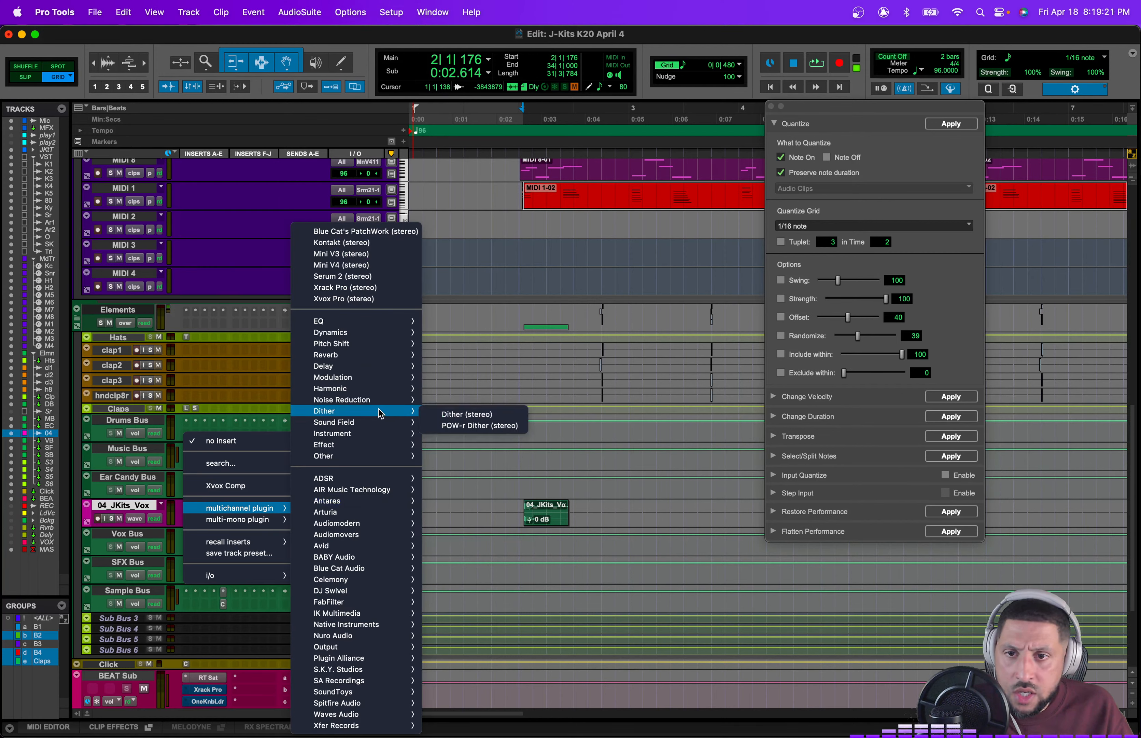
mouse_move(376, 357)
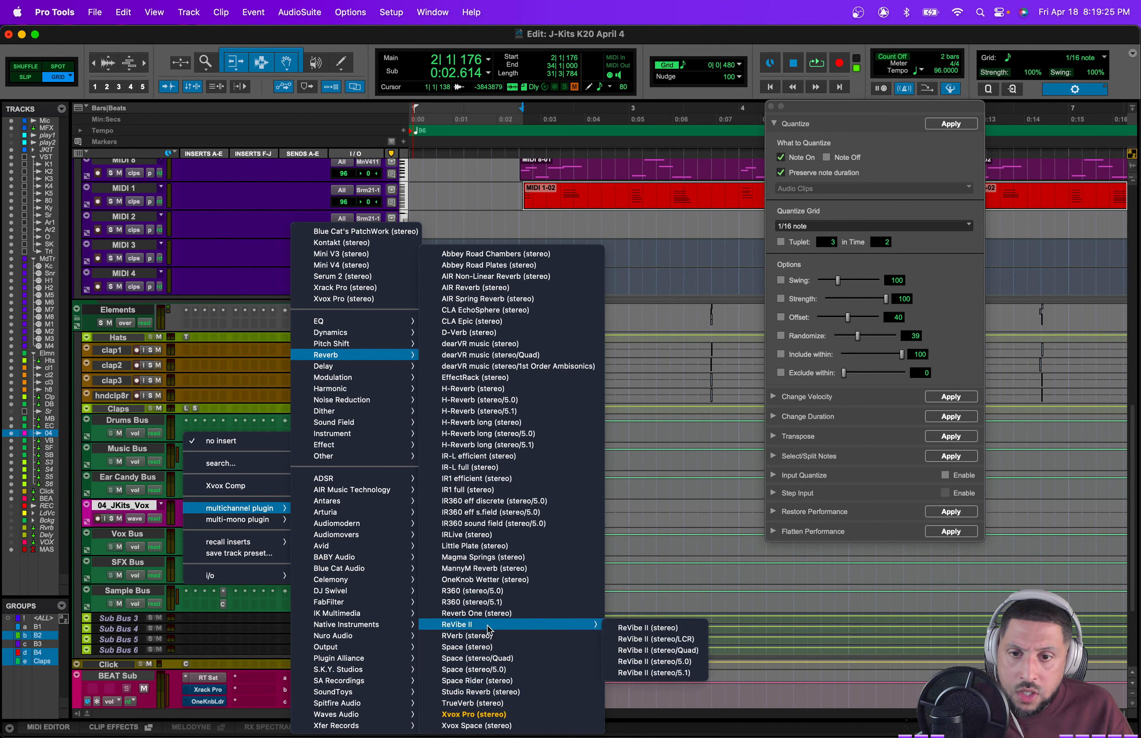
click(489, 636)
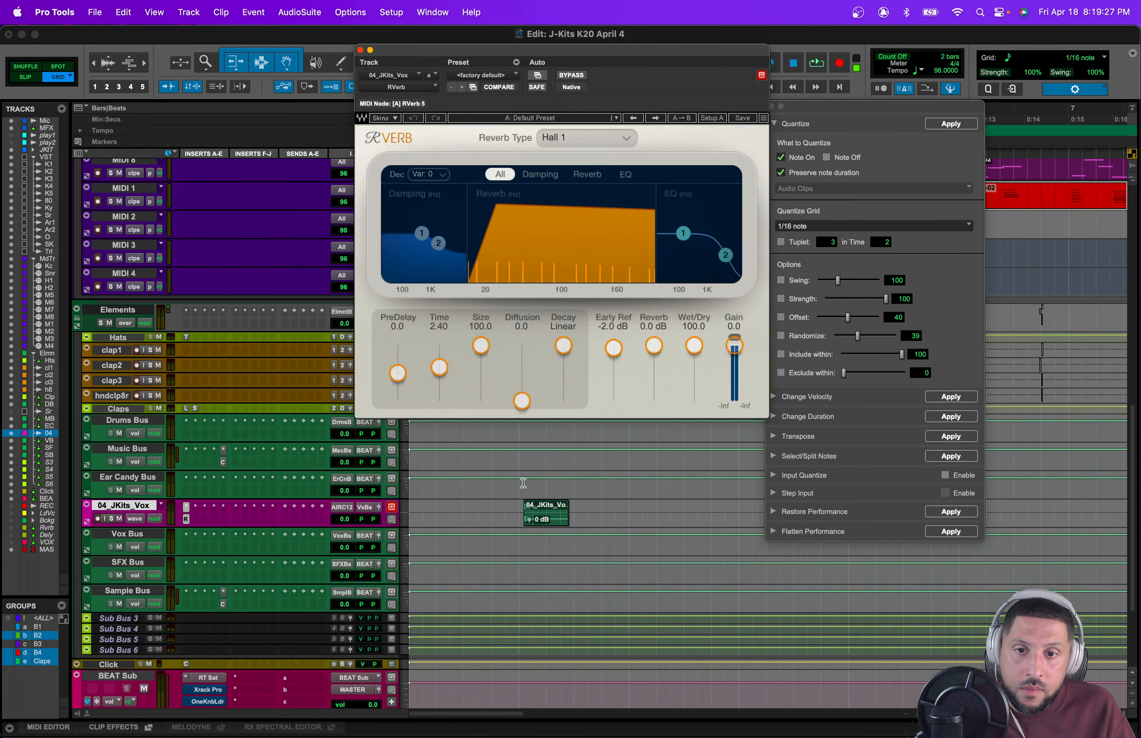
Step: Nudge the vocal clip slightly earlier and set the RVerb Wet/Dry to 46.4
drag(553, 518, 542, 524)
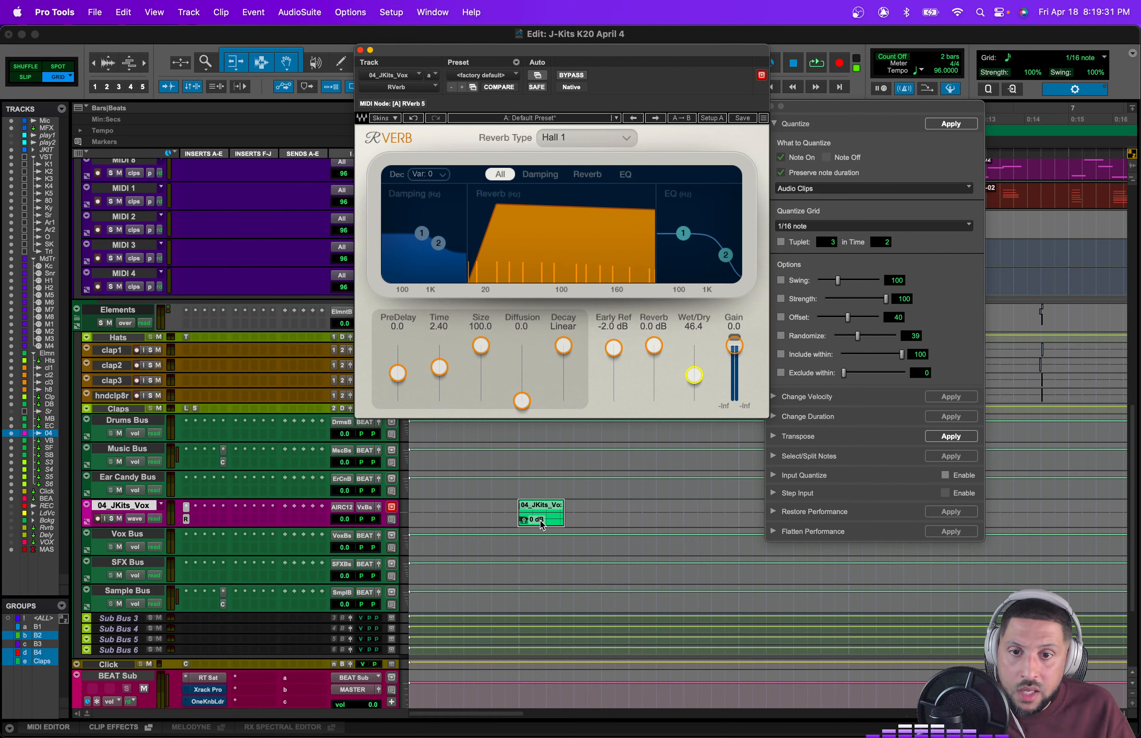
click(514, 541)
Step: Lower the vocal track's volume to -7.3 dB during playback and set its track height to medium
key(space)
drag(344, 519, 348, 537)
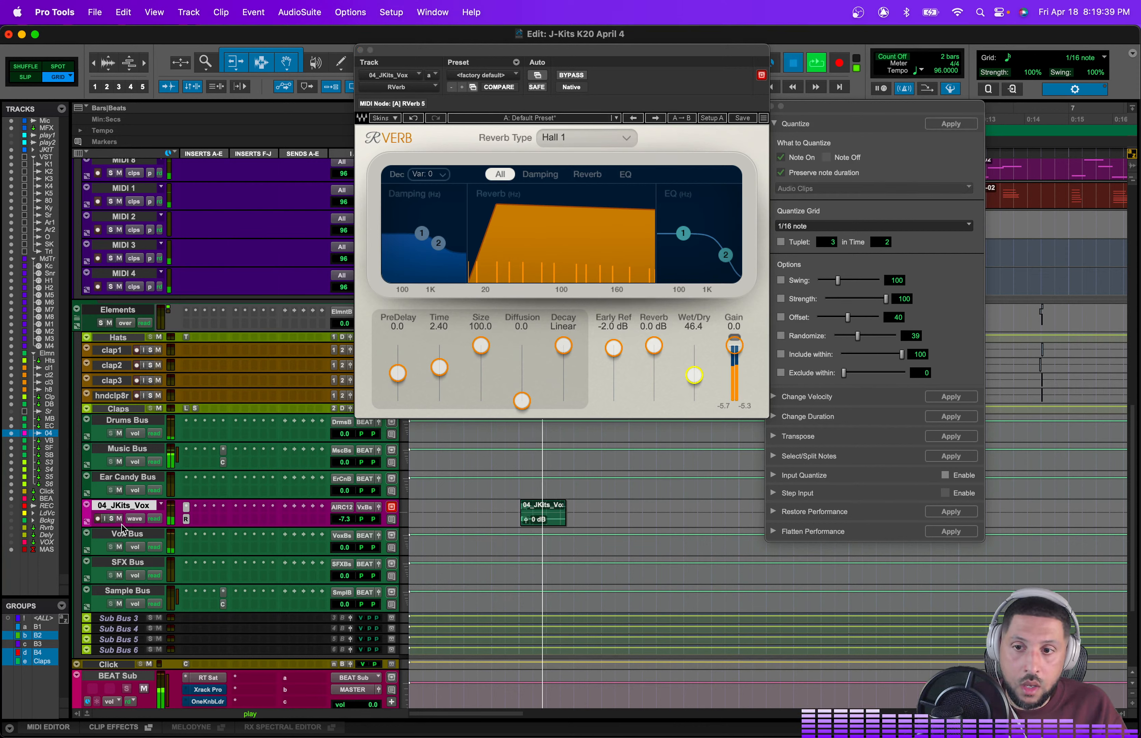
click(405, 517)
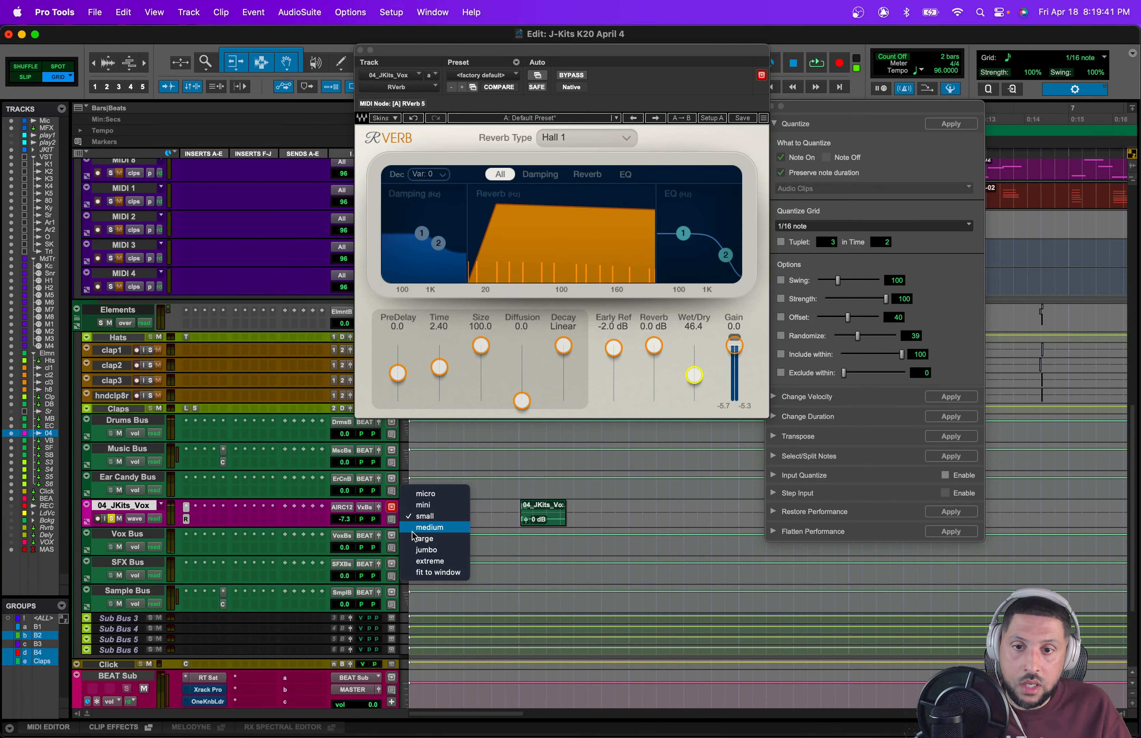
click(421, 529)
Step: Transpose the selected vocal clip up 1 semitone and audition it
key(alt+t)
click(546, 551)
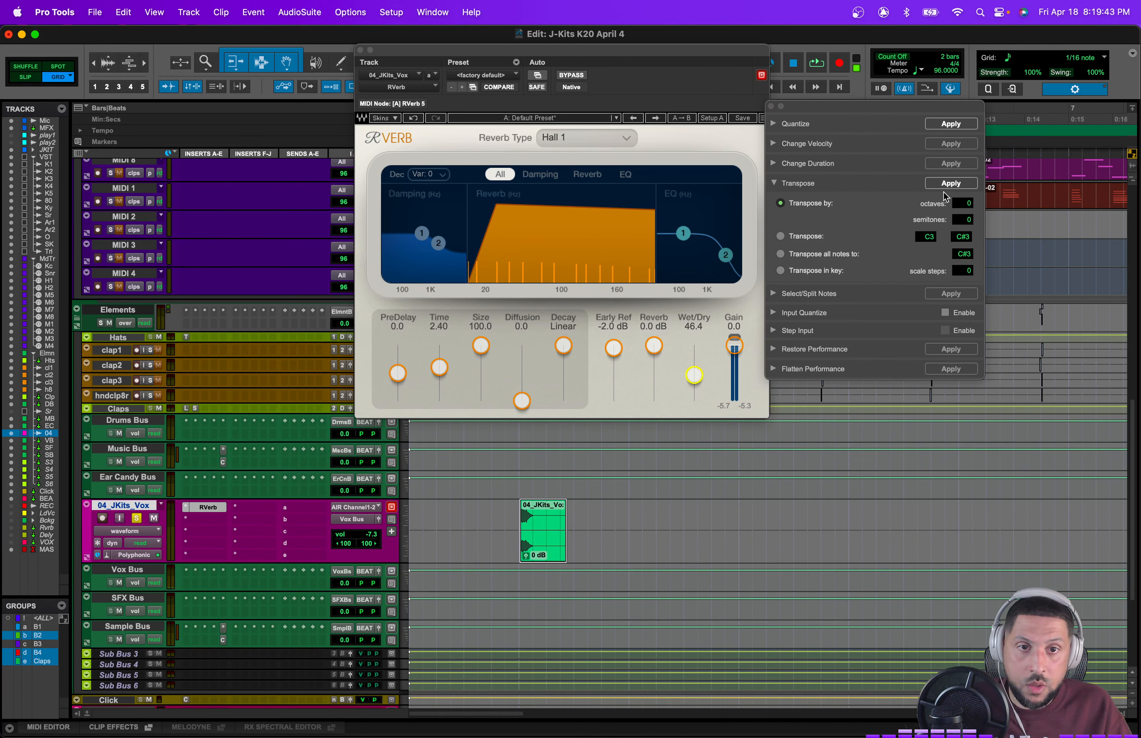
key(space)
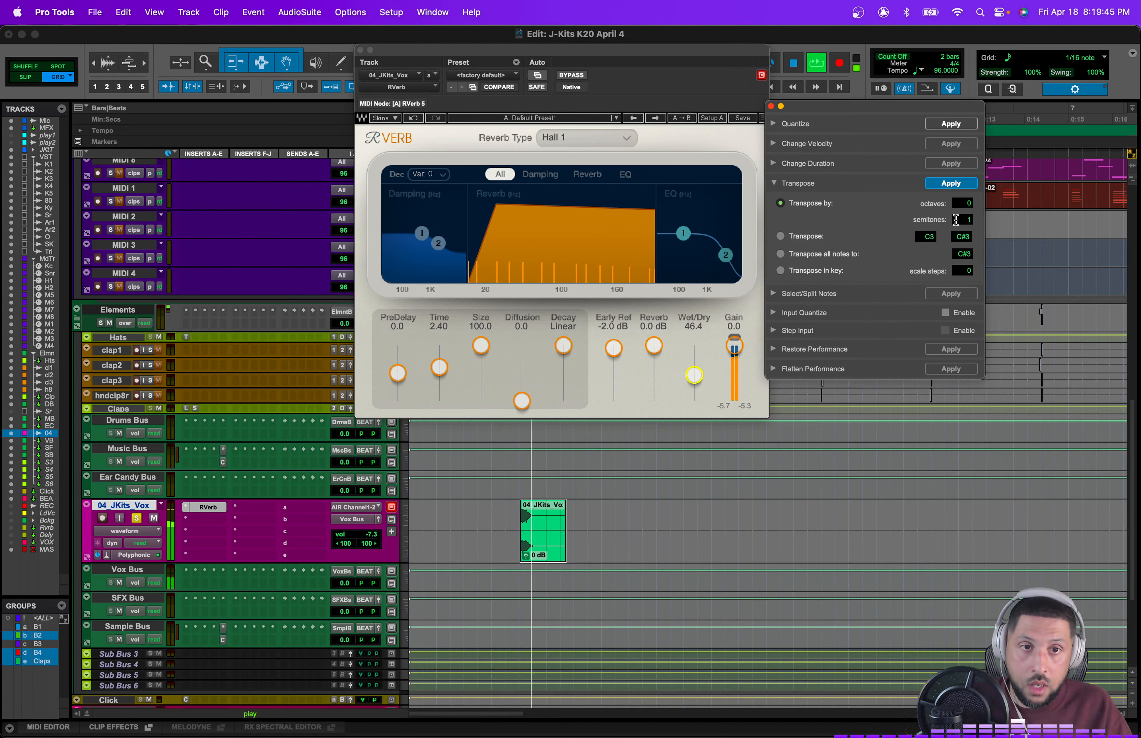
key(space)
click(951, 185)
key(space)
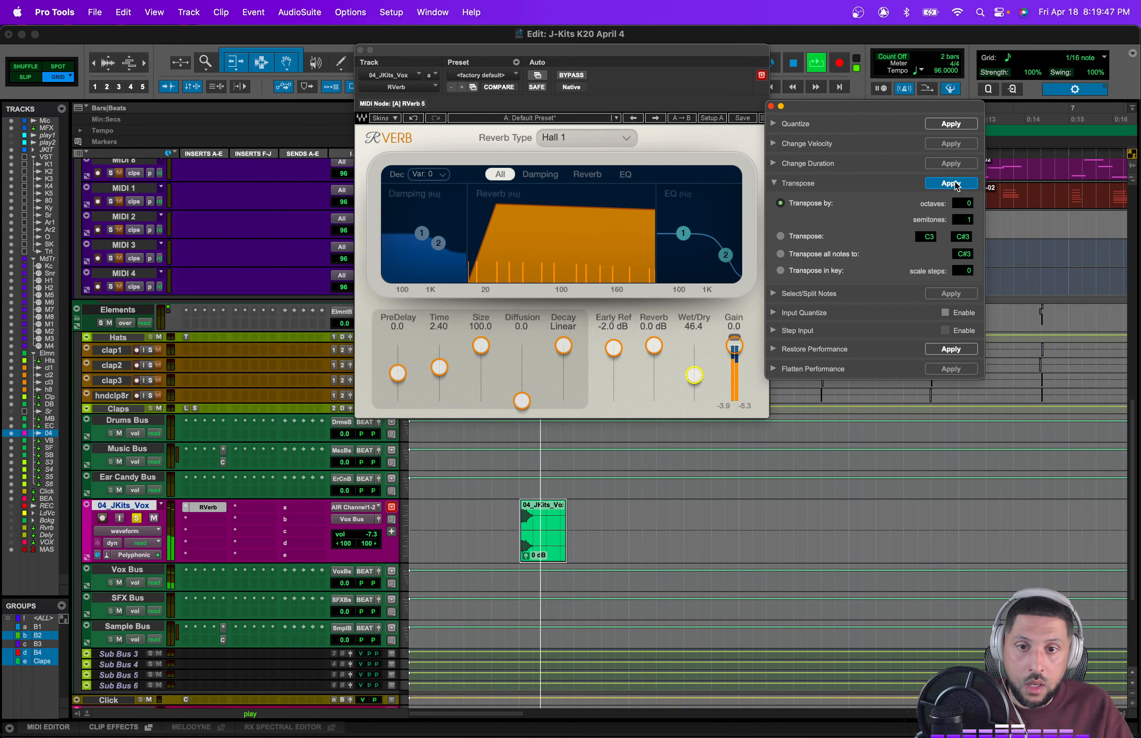
key(space)
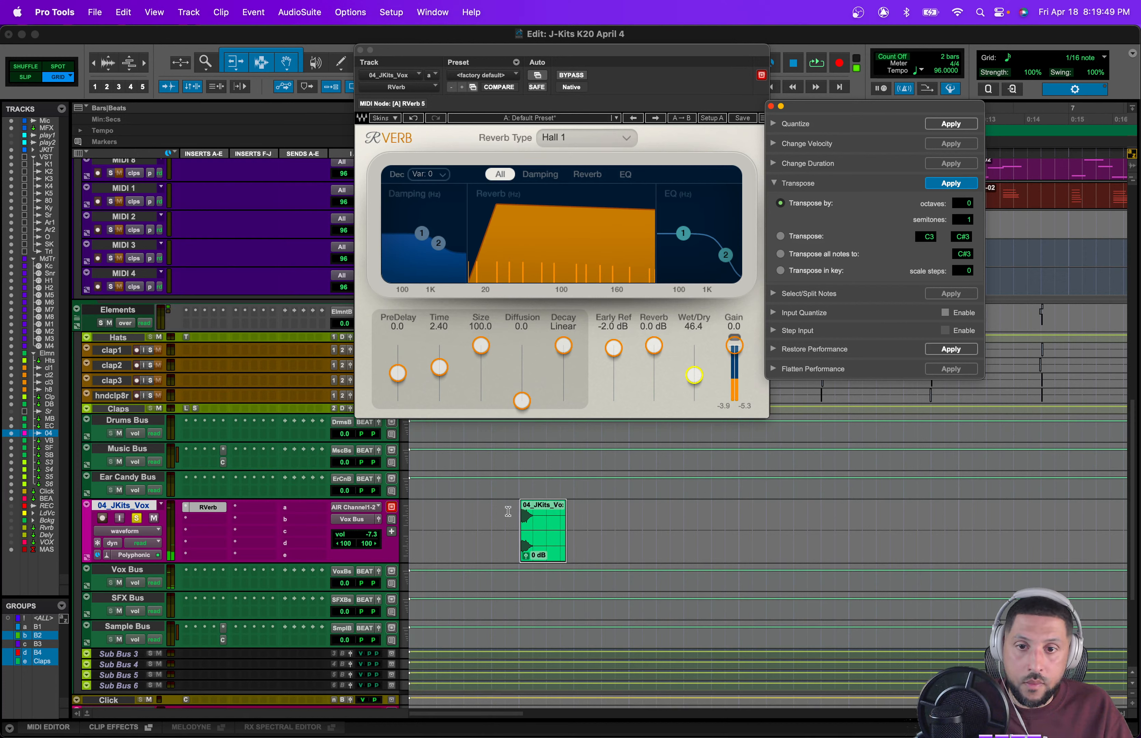
Step: Raise the RVerb decay Time to 6.97
click(513, 514)
drag(440, 367, 439, 364)
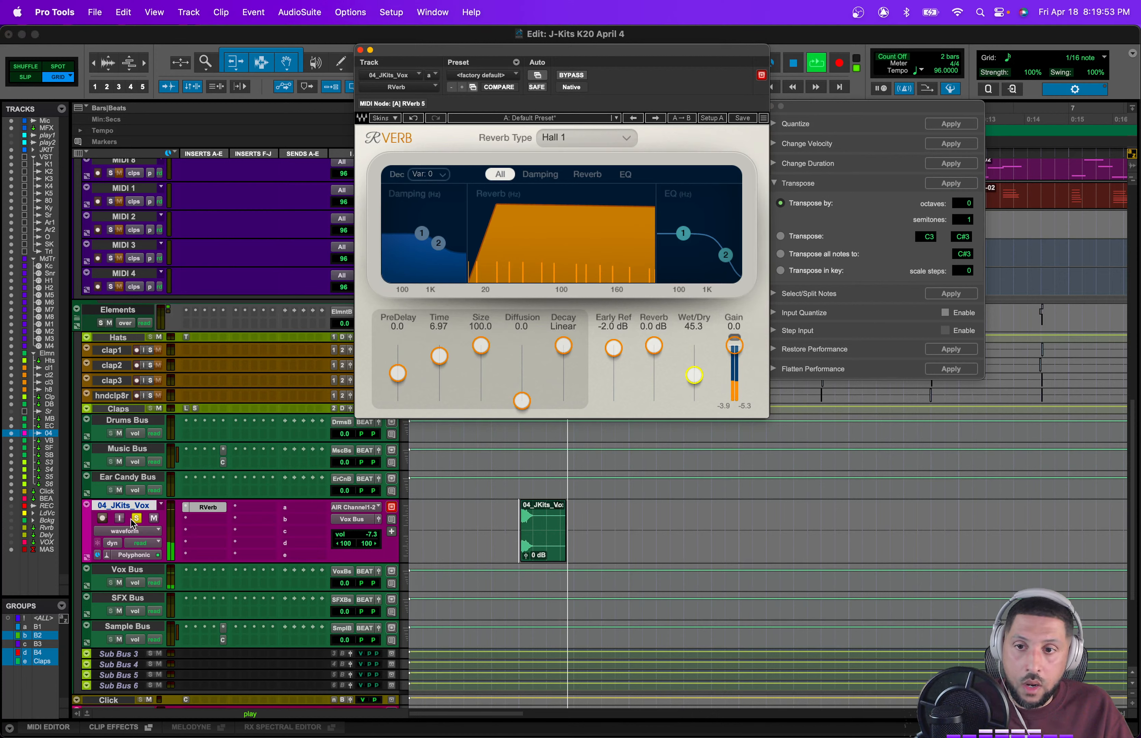
Step: Lower the vocal track's volume to -11.3 dB, zoom out and close the RVerb window
drag(346, 534, 359, 532)
key(space)
key(r)
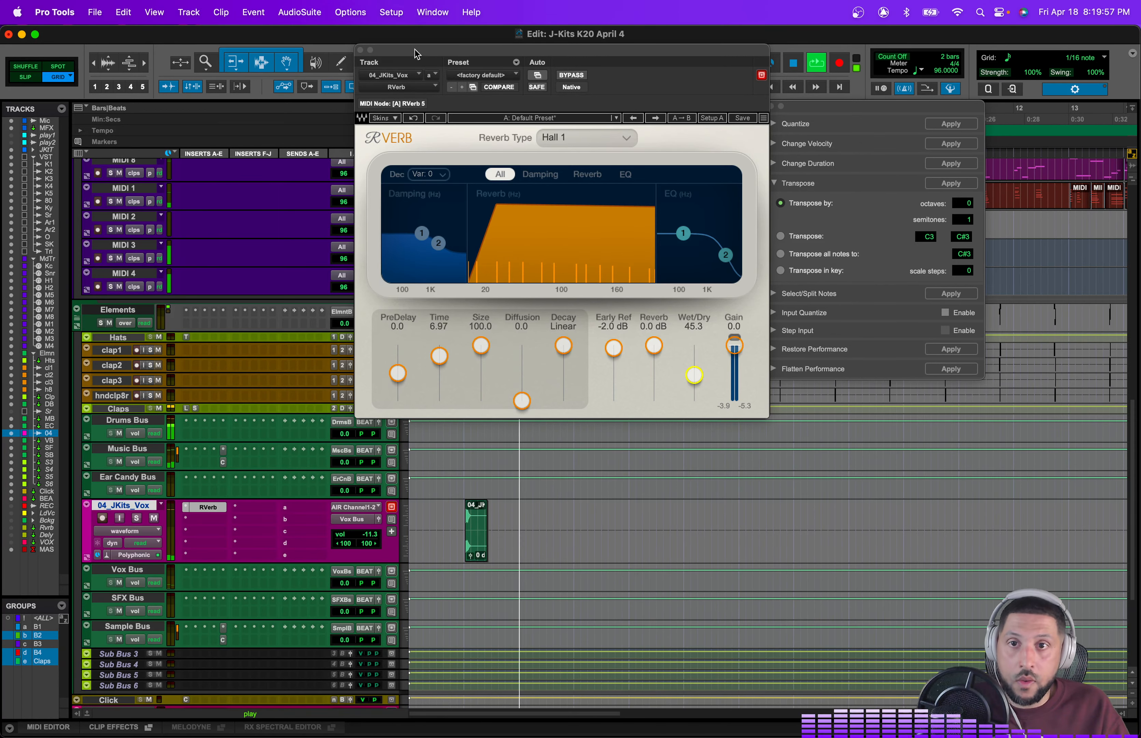
click(360, 50)
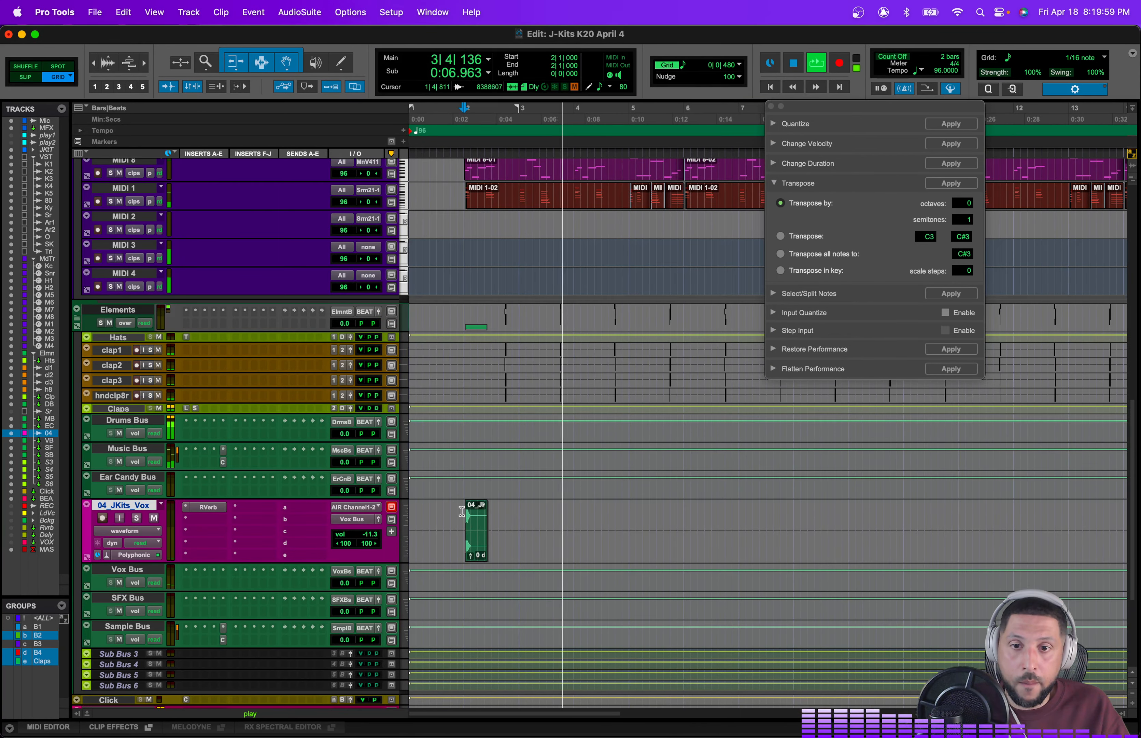
Step: Select the vocal track from the clip through bar 10 and duplicate the selection
drag(465, 528, 829, 509)
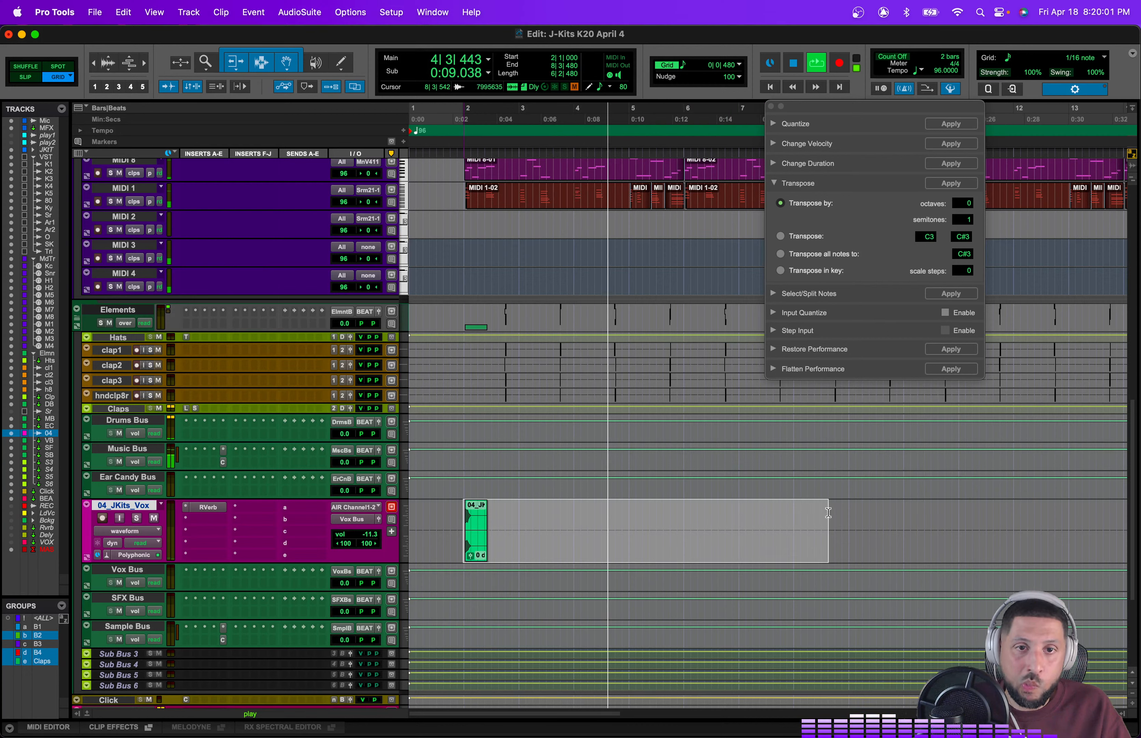
drag(815, 107, 1064, 97)
shift+click(898, 516)
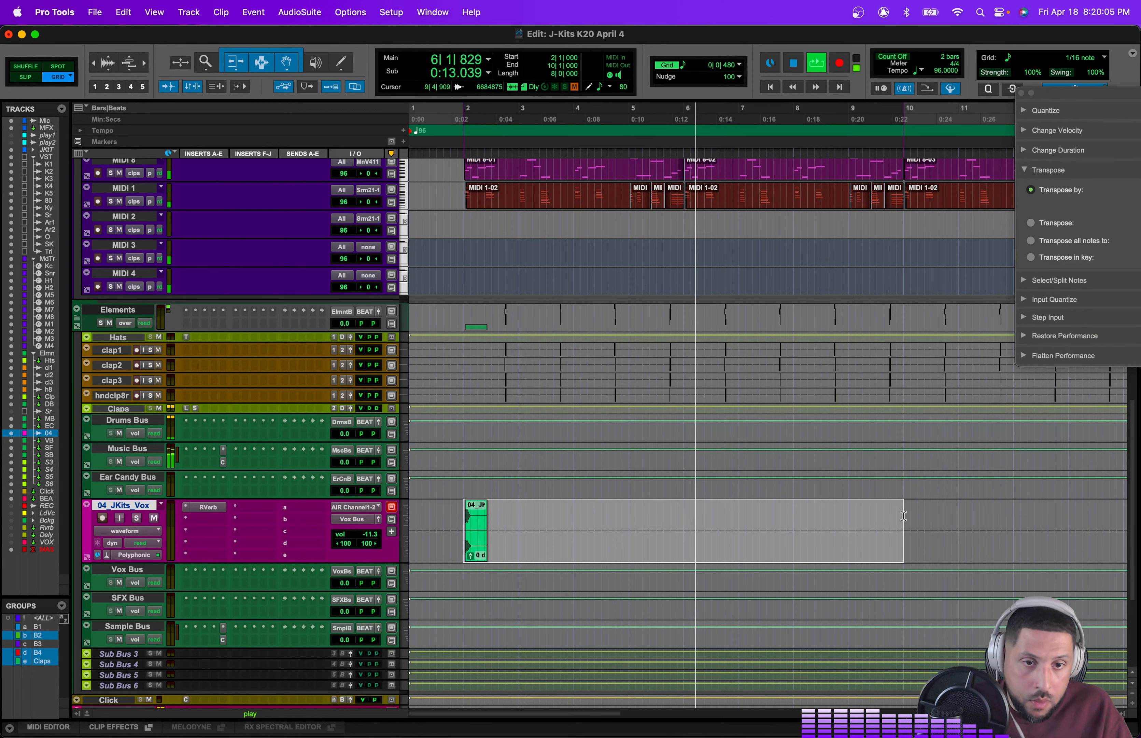
key(super+d)
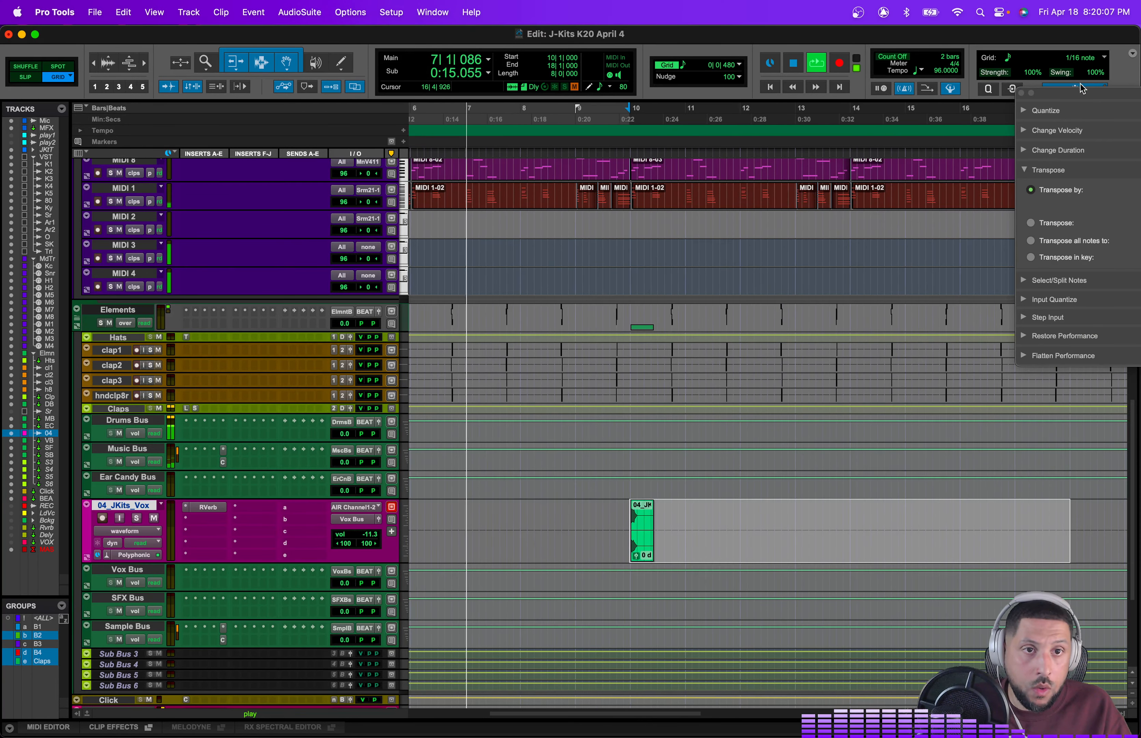
Step: Transpose the duplicated vocal clip by -1 octave and 0 semitones, save the session, and close the transpose window
drag(1081, 84, 837, 82)
click(978, 194)
text(0)
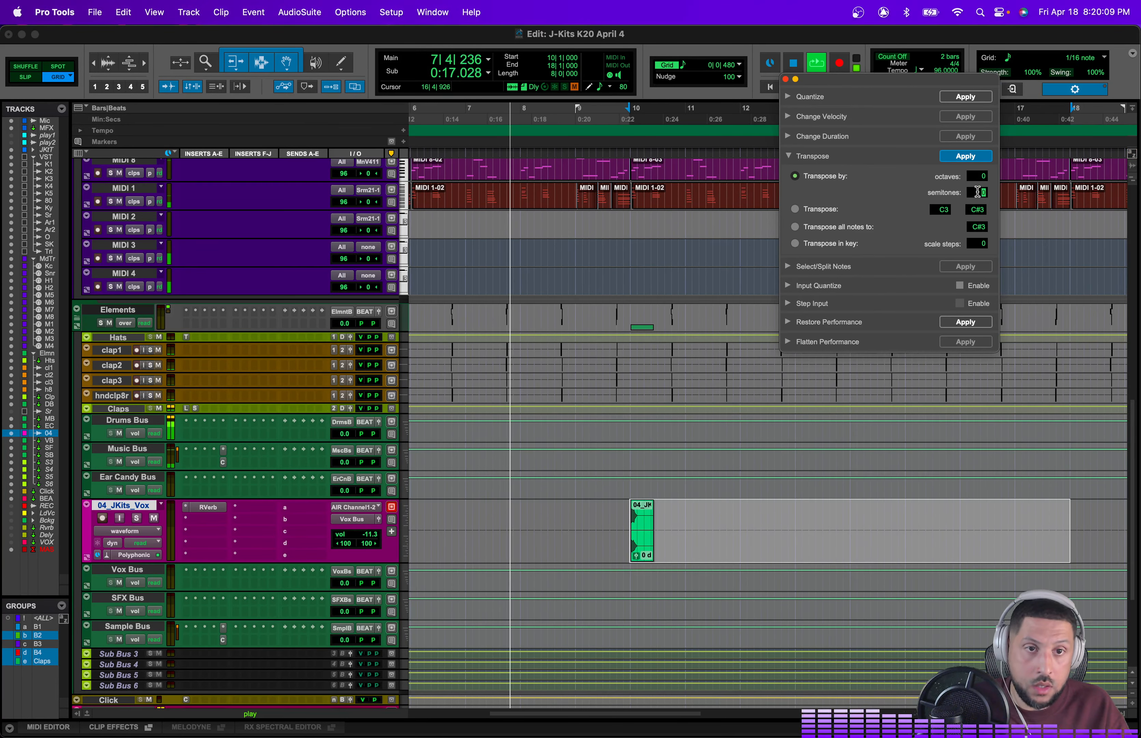
click(979, 178)
text(-1)
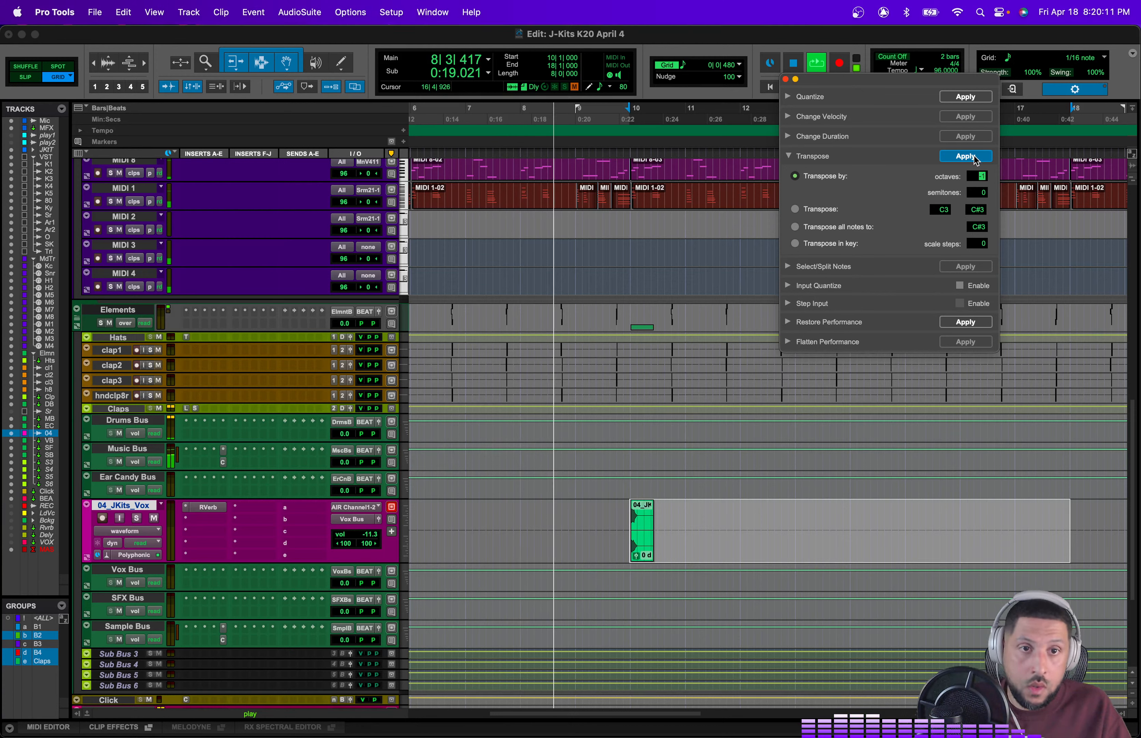
key(super+s)
click(629, 483)
key(super+s)
key(super+s)
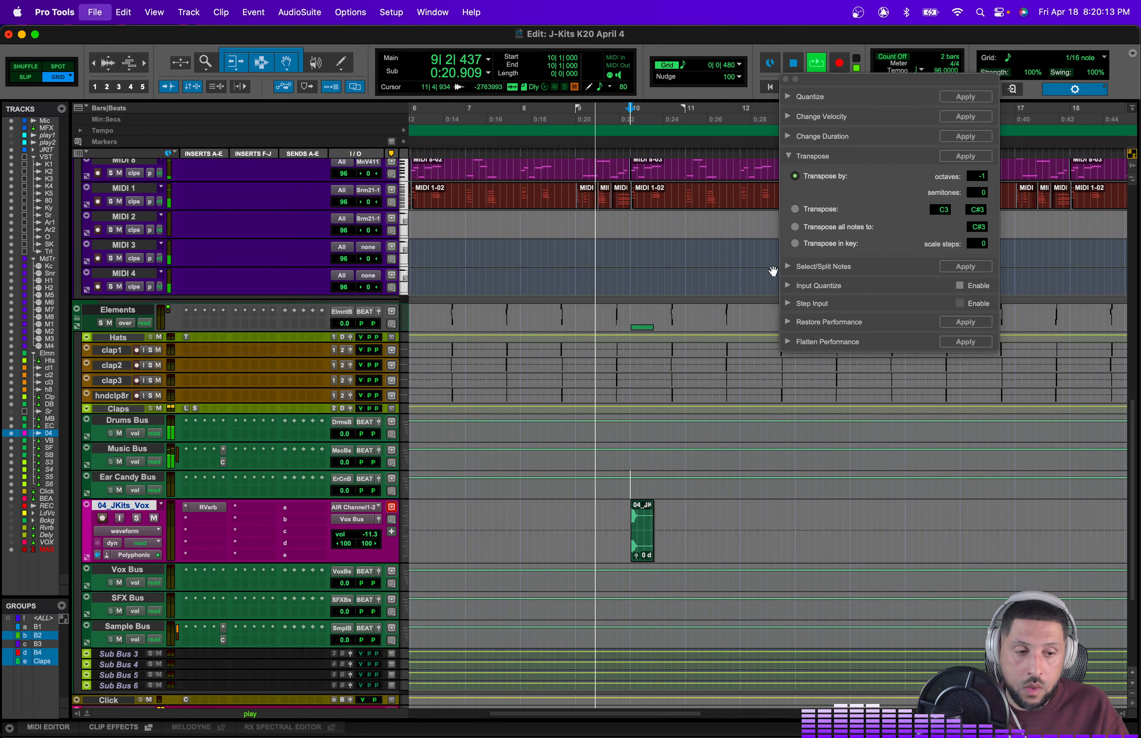
click(785, 82)
Step: Select the vocal track from bar 2 to bar 10 and duplicate it again
key(space)
scroll(632, 547, left, 10)
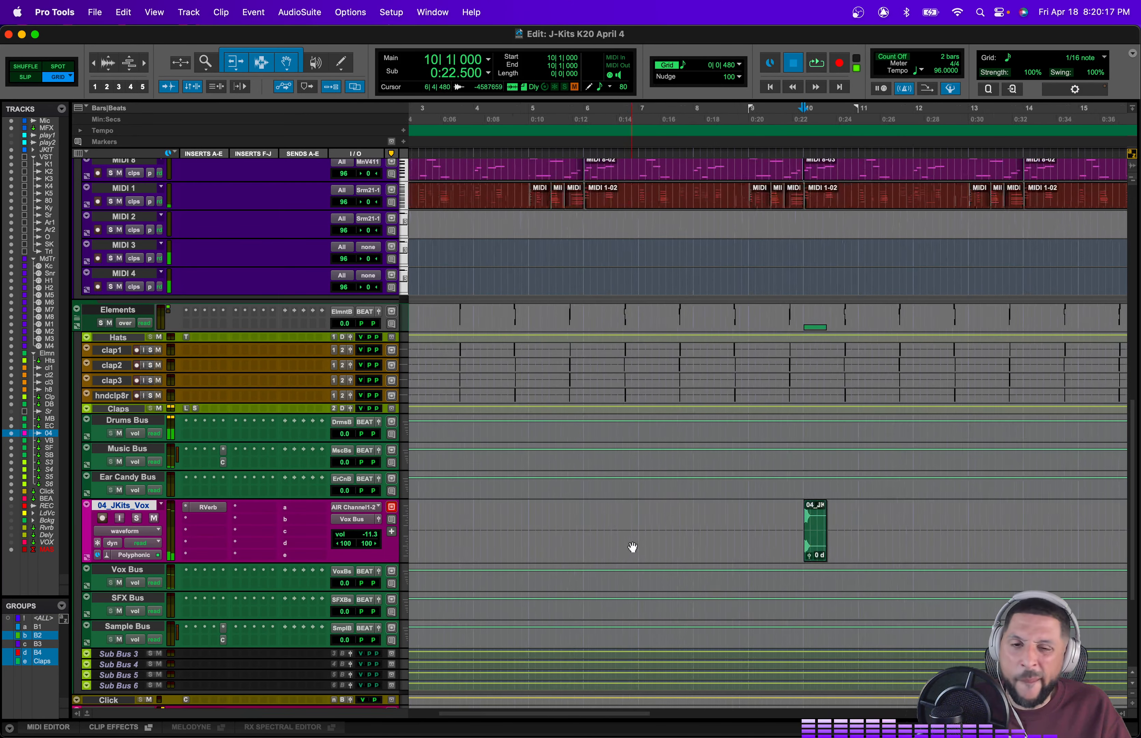
drag(461, 517, 888, 518)
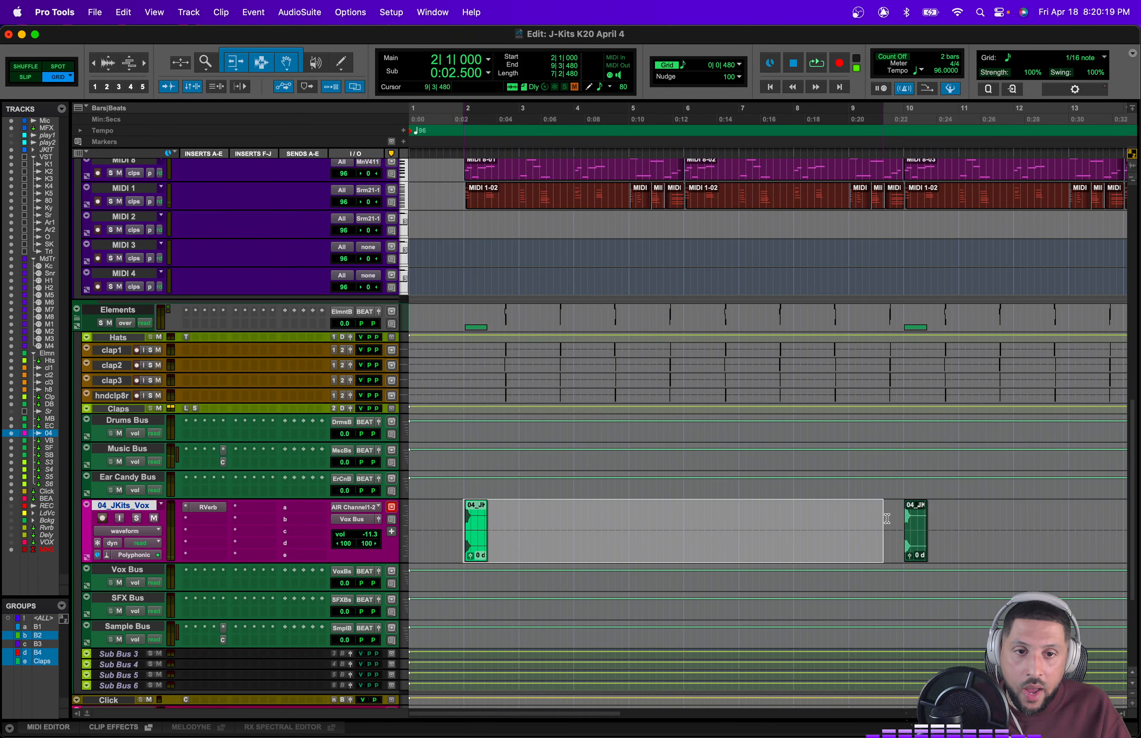
key(super+d)
scroll(897, 521, right, 8)
scroll(894, 520, left, 8)
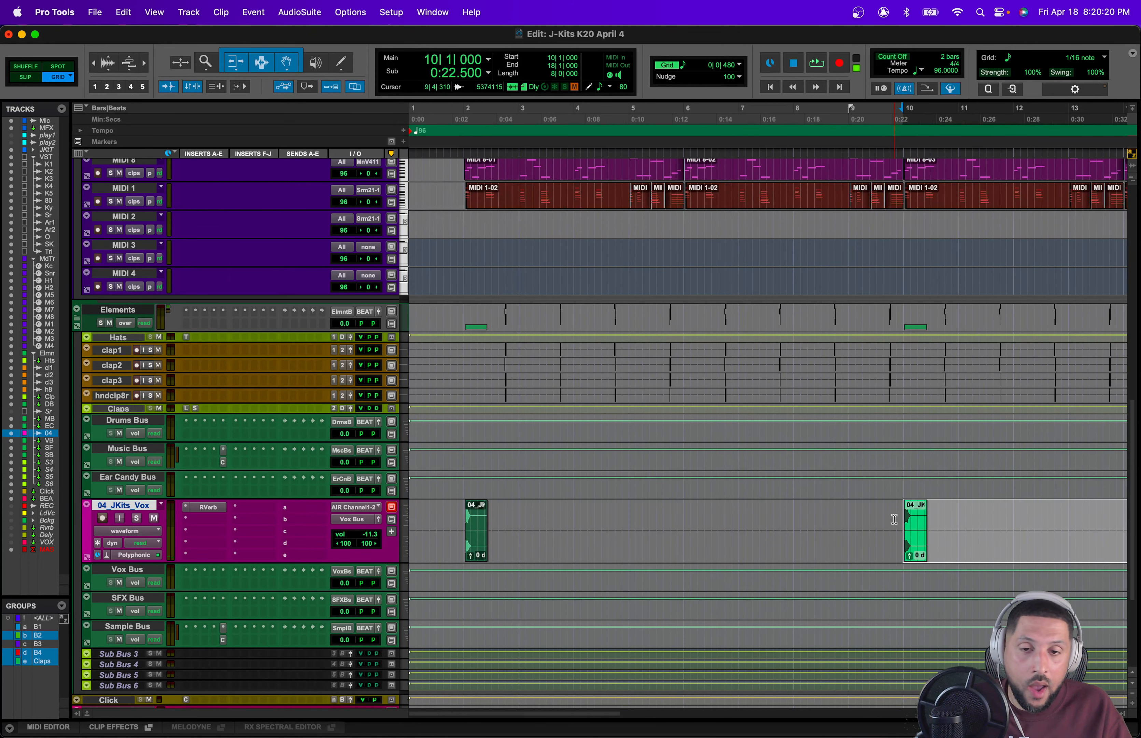
Step: Play back and shrink the vocal track's height back to small
click(456, 516)
key(space)
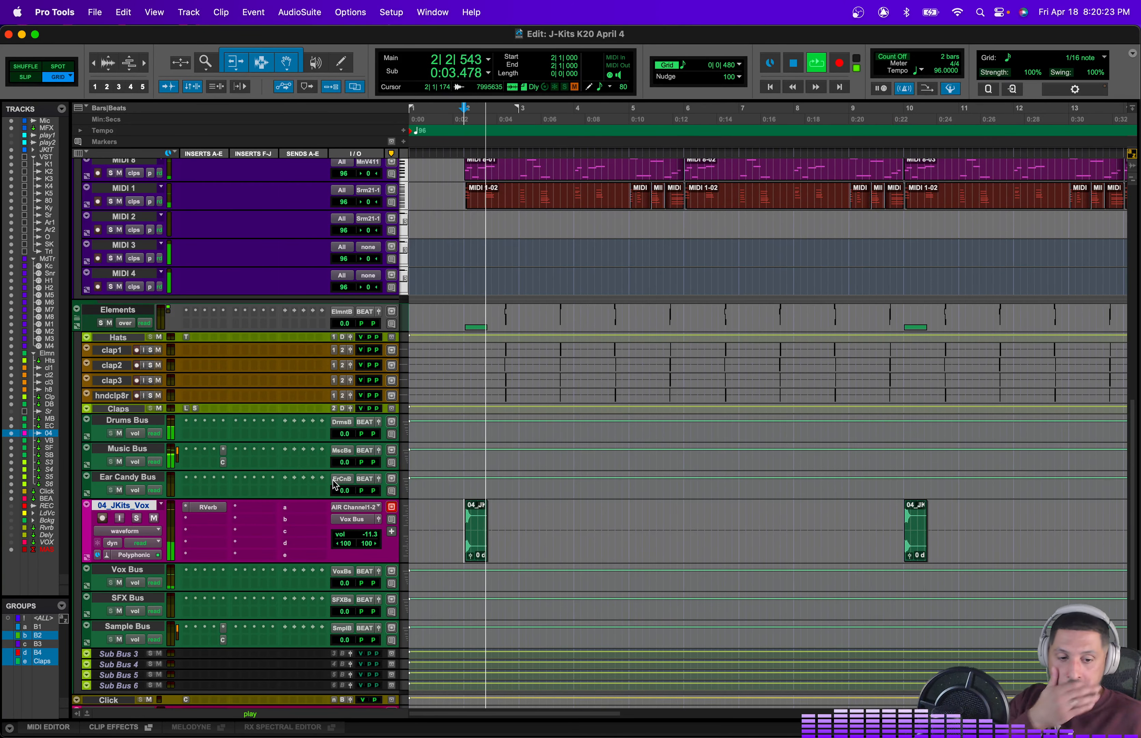
click(392, 533)
click(438, 524)
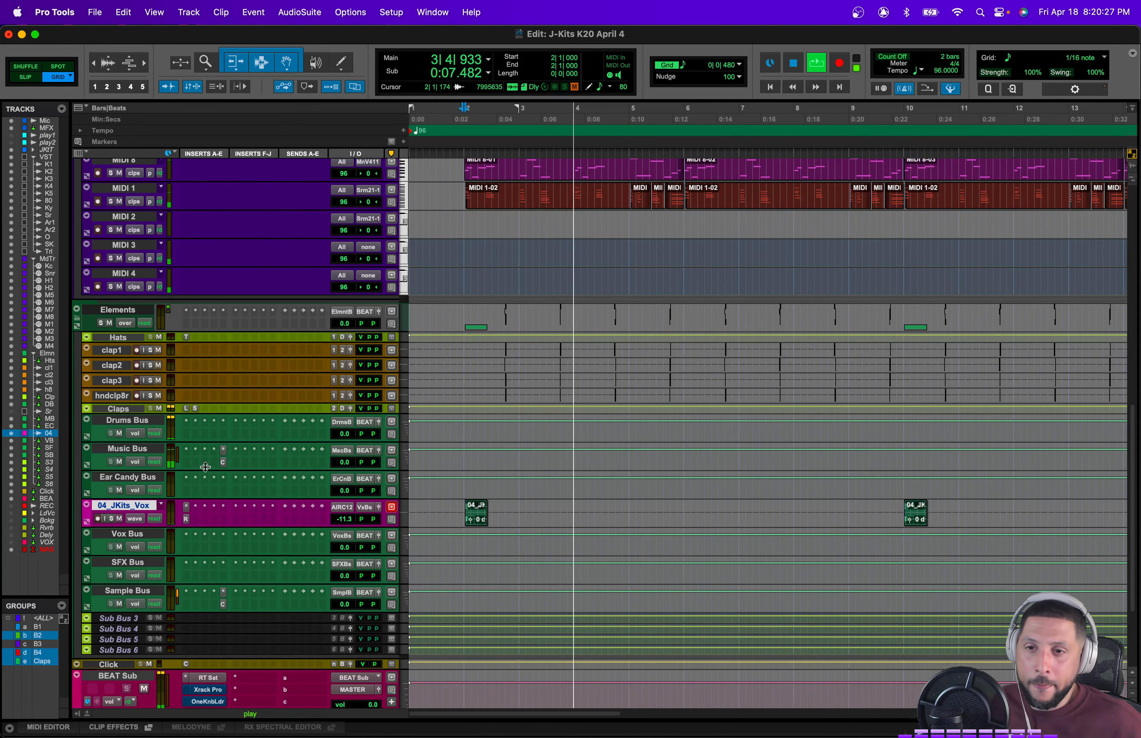
Step: Record-enable MIDI 2 and route its output to Keyscape's Blue Cat's PatchWork Synth 1, channel 1
scroll(216, 466, up, 5)
scroll(300, 380, up, 5)
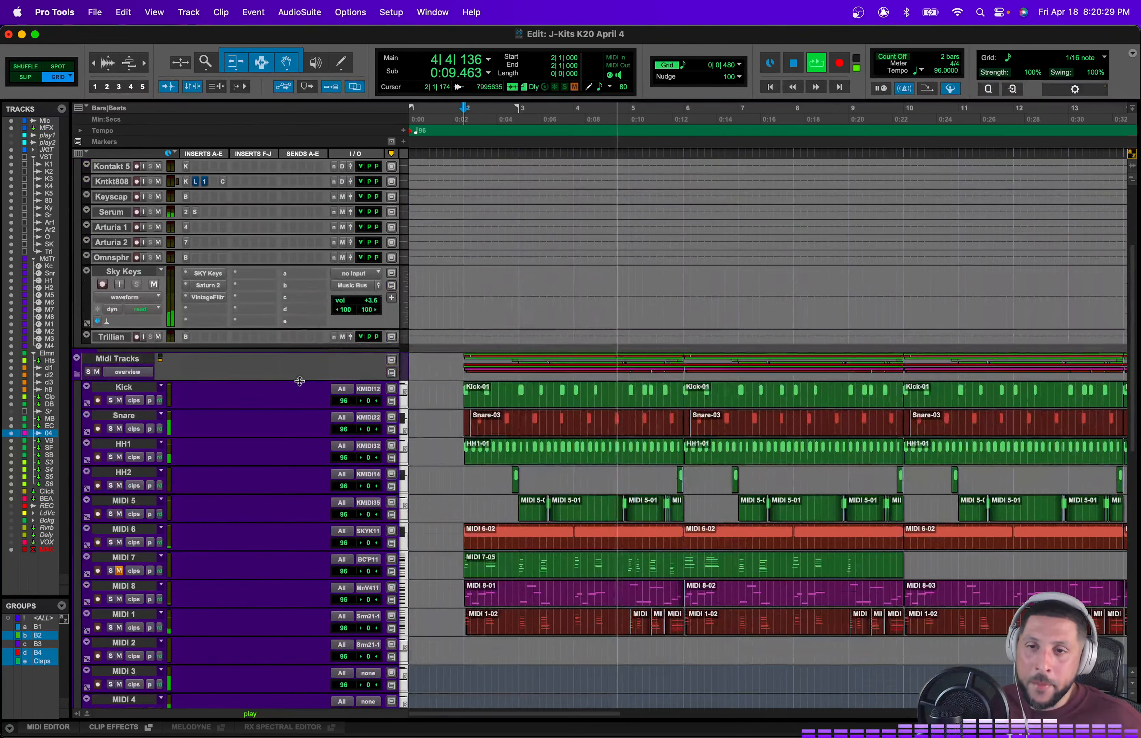
drag(353, 300, 353, 306)
scroll(361, 507, down, 3)
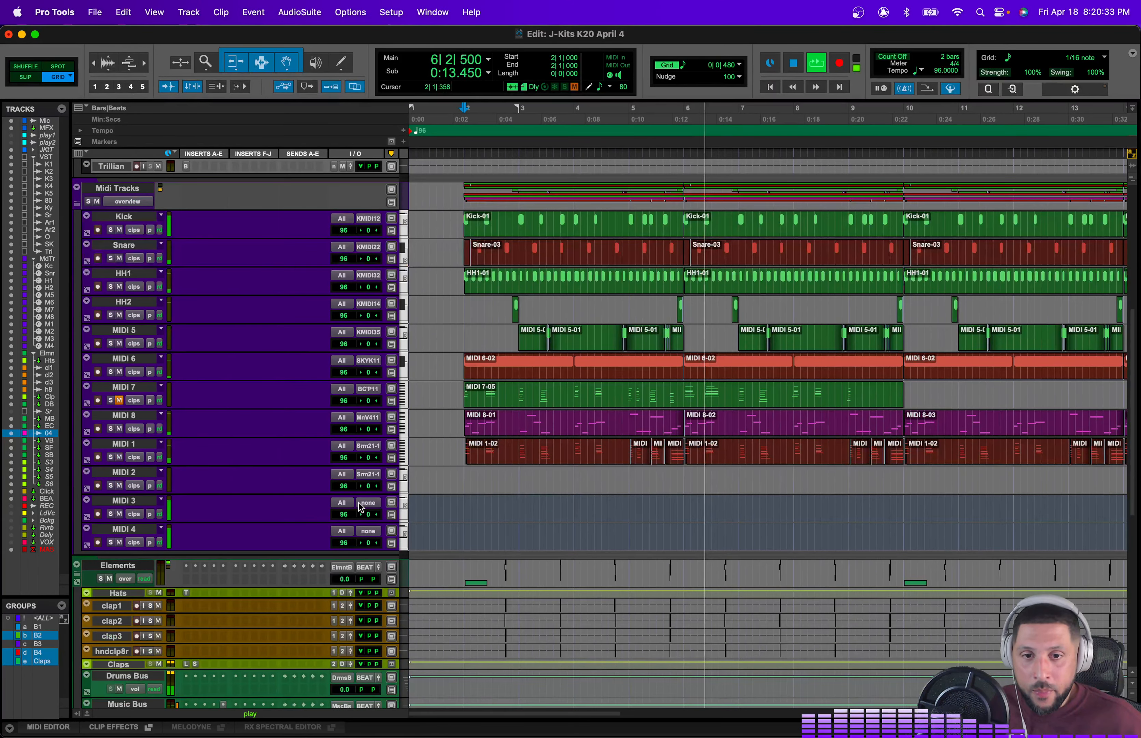
click(97, 485)
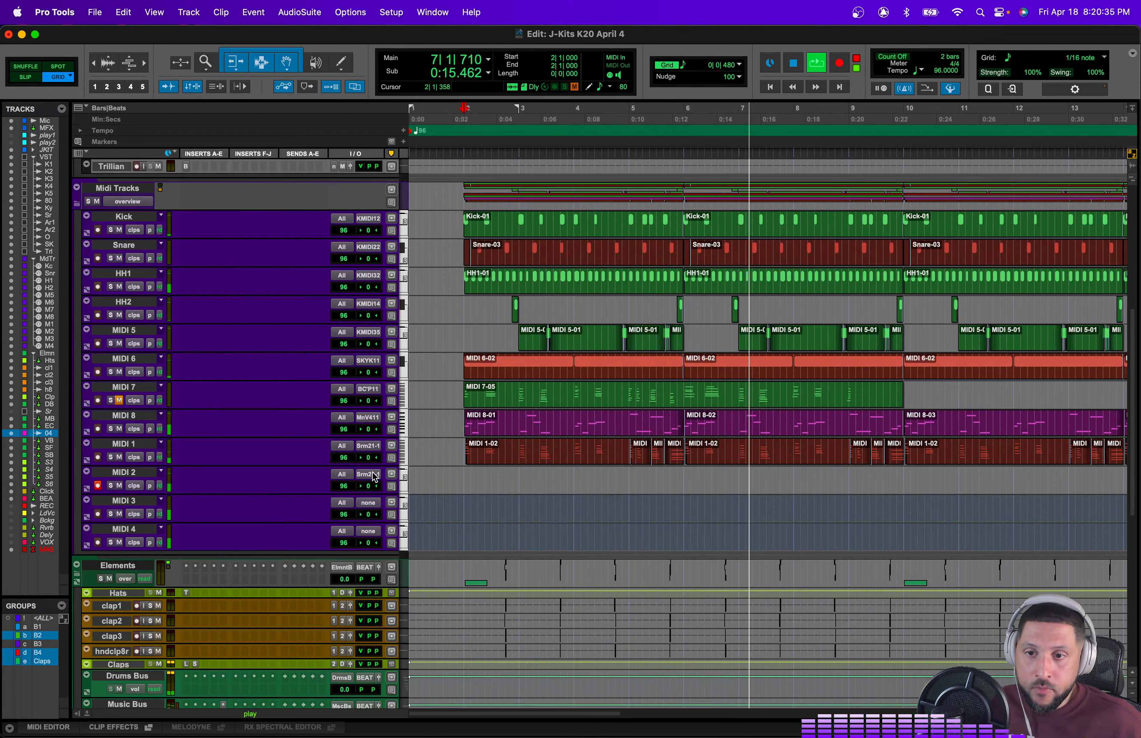
click(375, 477)
mouse_move(409, 379)
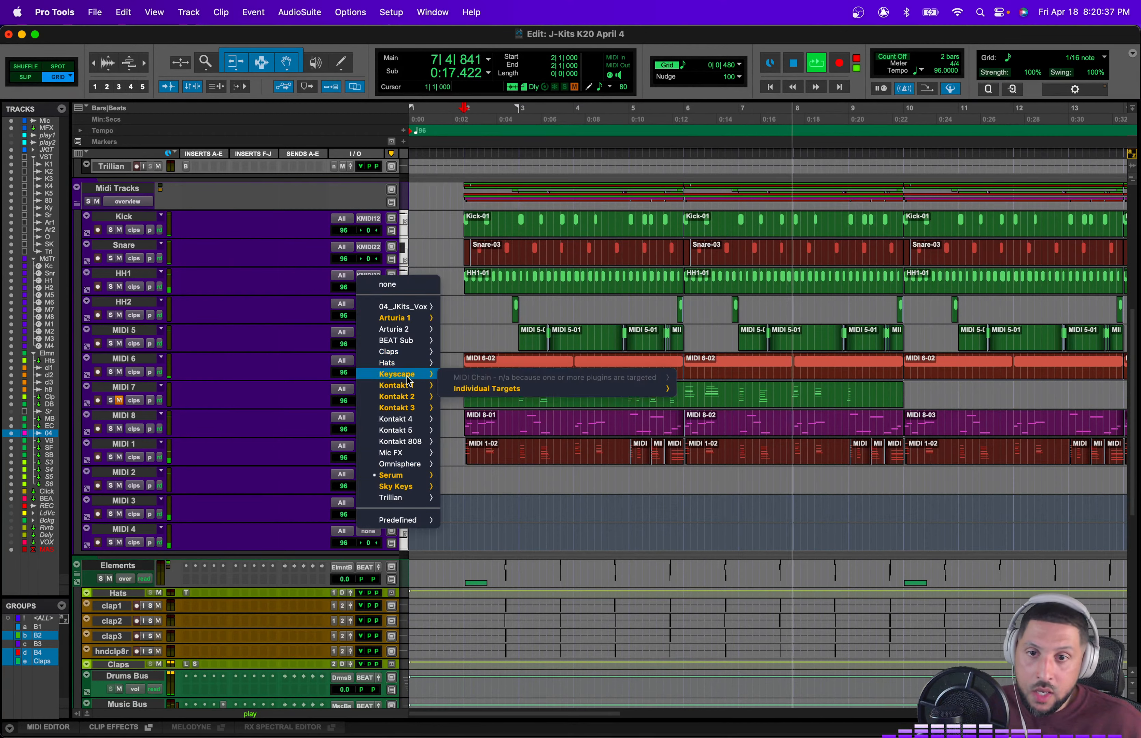
mouse_move(663, 389)
mouse_move(753, 391)
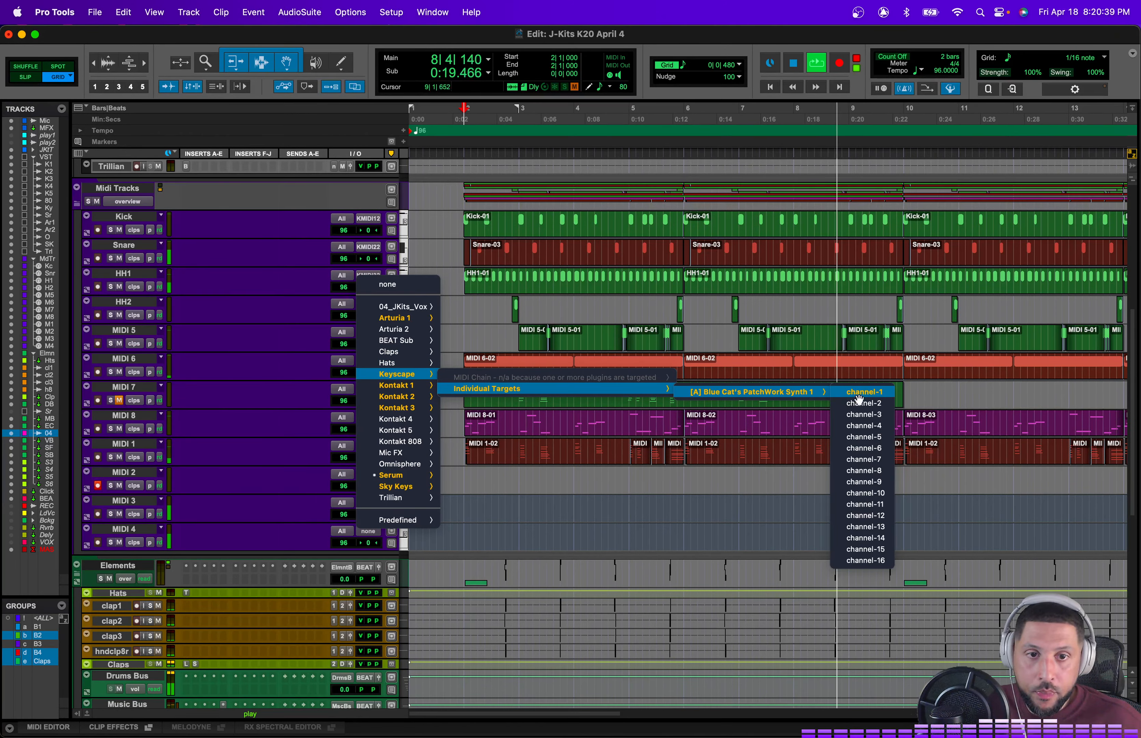
click(859, 394)
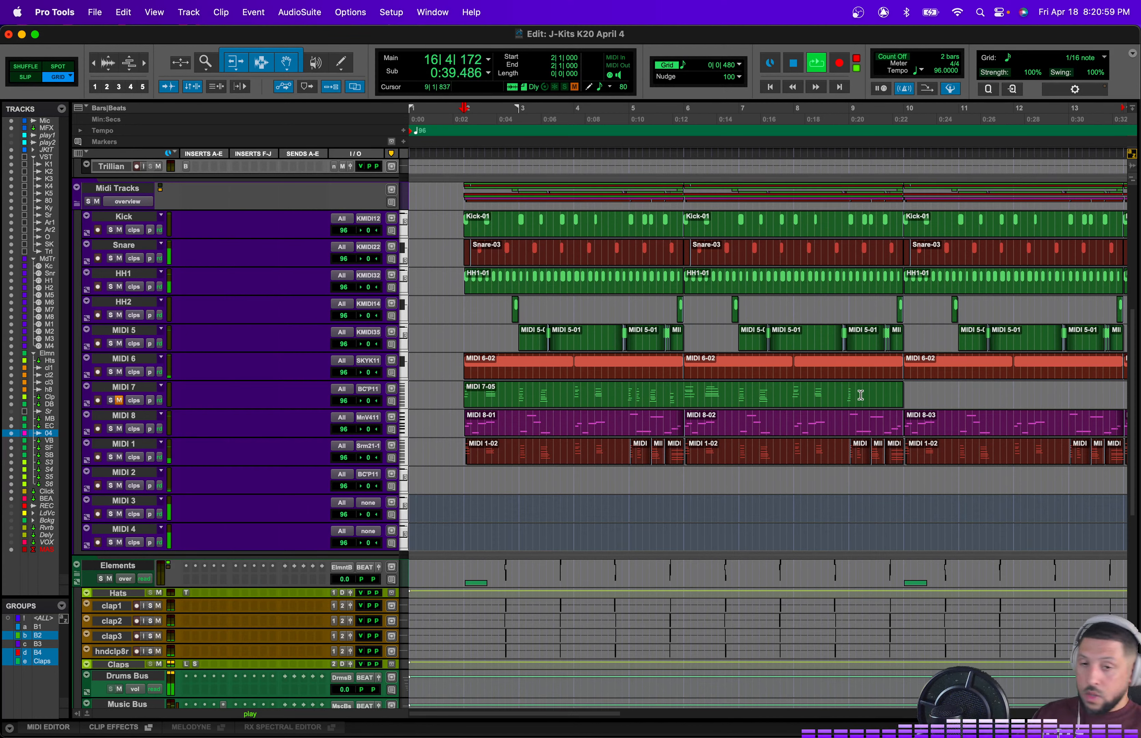
Step: Reroute MIDI 2's output to Arturia 2's DX7 V 1, channel 1
scroll(422, 478, down, 5)
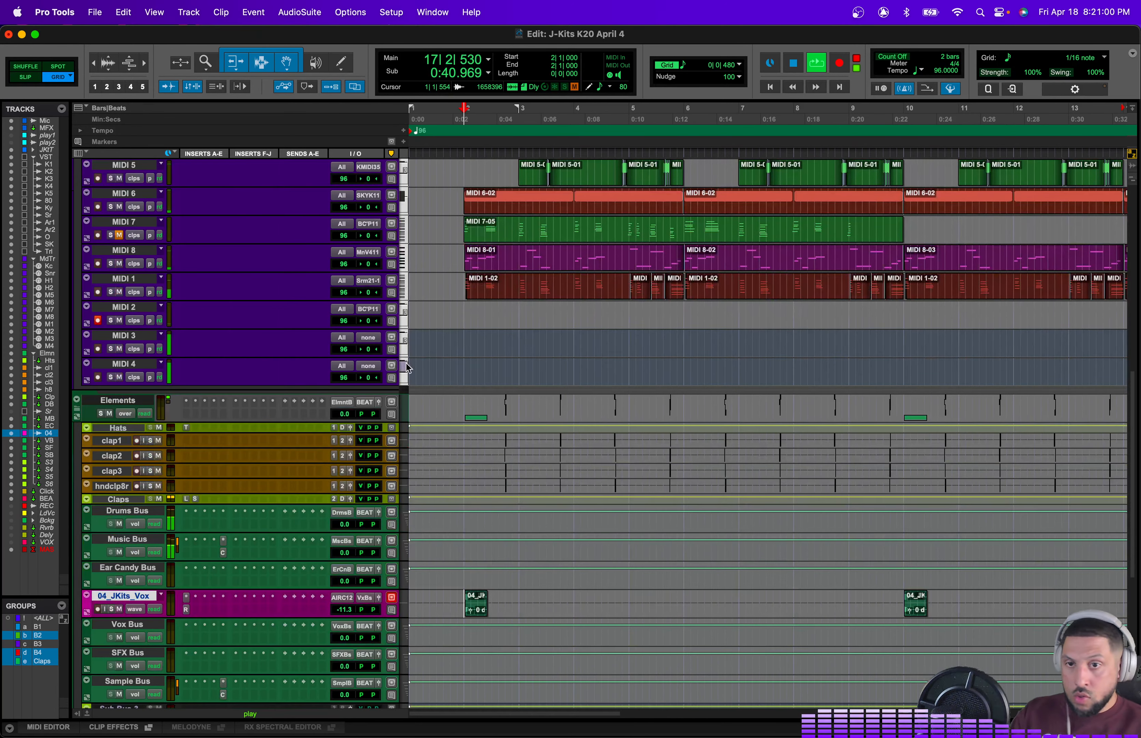
click(381, 309)
mouse_move(404, 433)
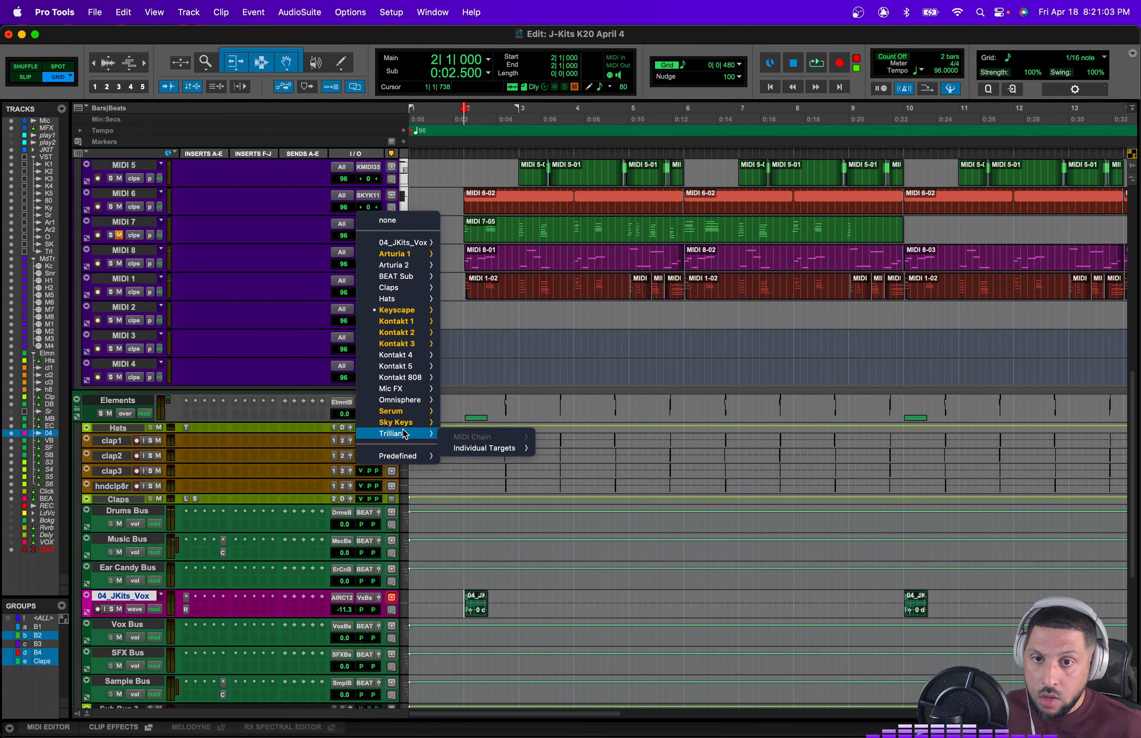
mouse_move(583, 283)
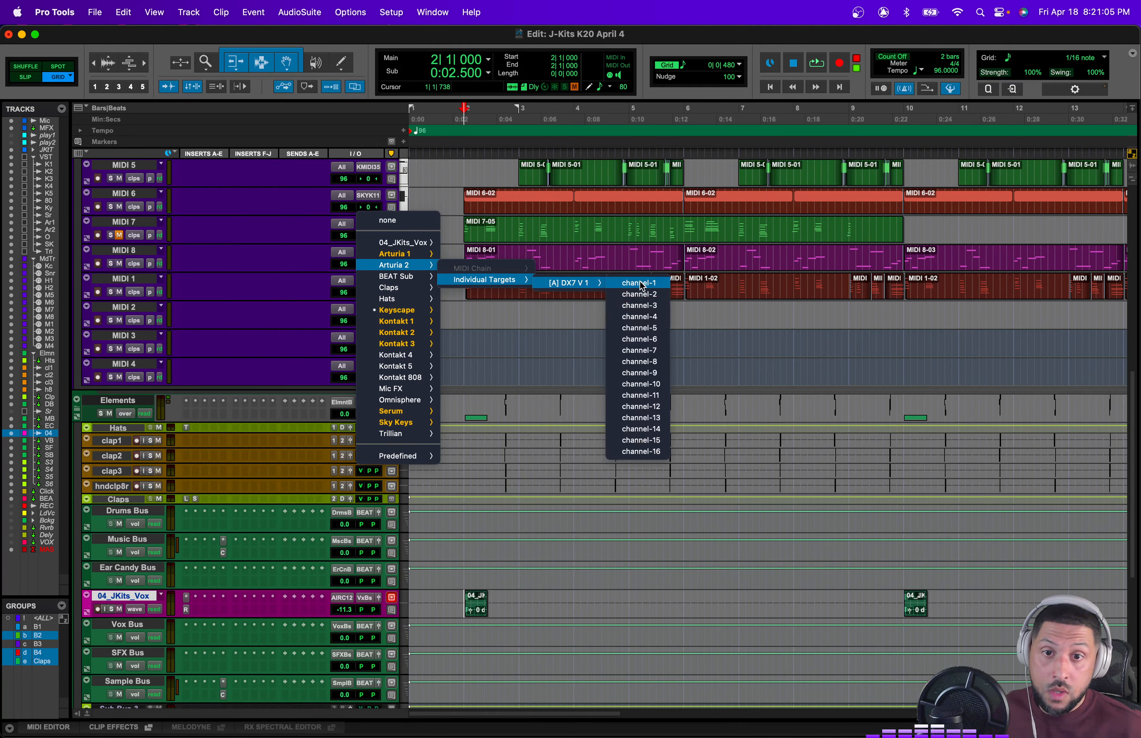
click(633, 283)
Step: Scroll through the session's tracks to review the arrangement during playback
scroll(366, 308, up, 5)
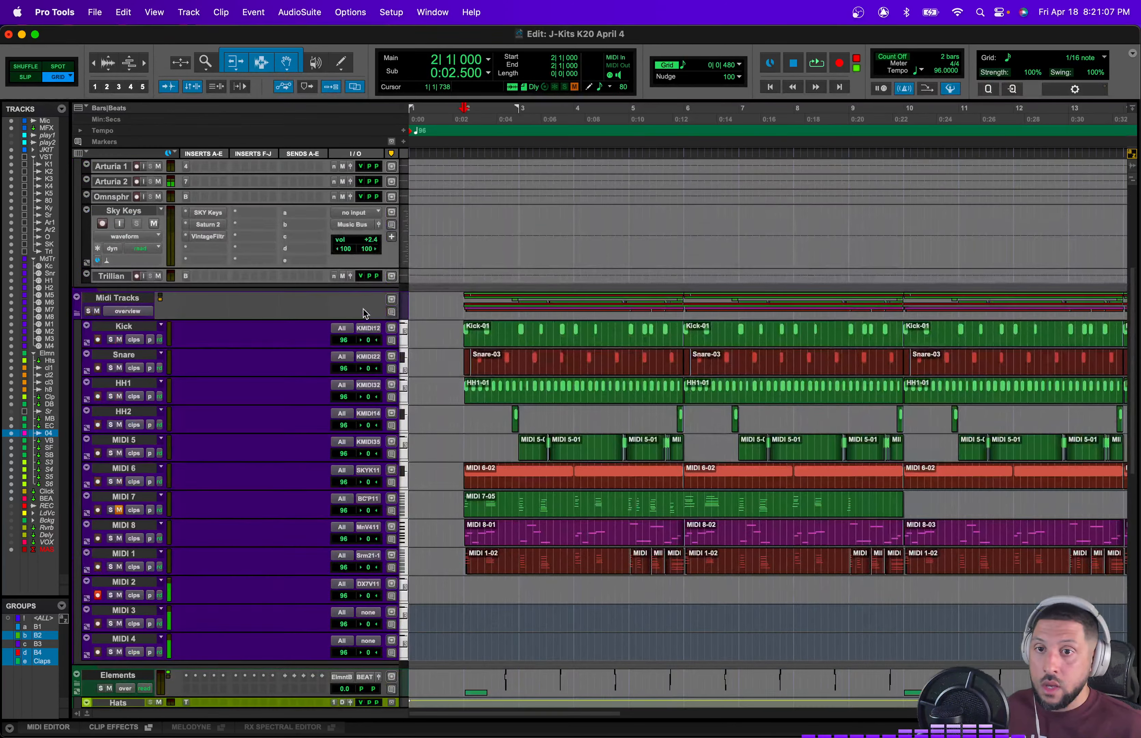
scroll(377, 390, down, 10)
scroll(484, 433, up, 10)
scroll(484, 433, up, 2)
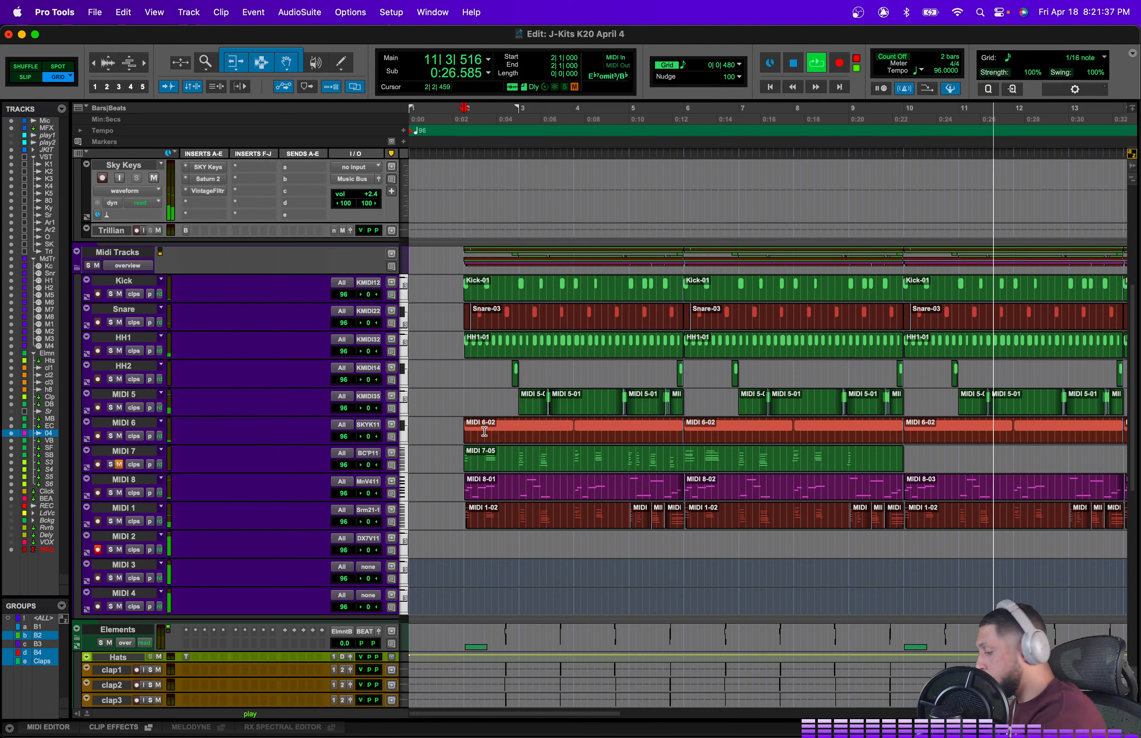
key(space)
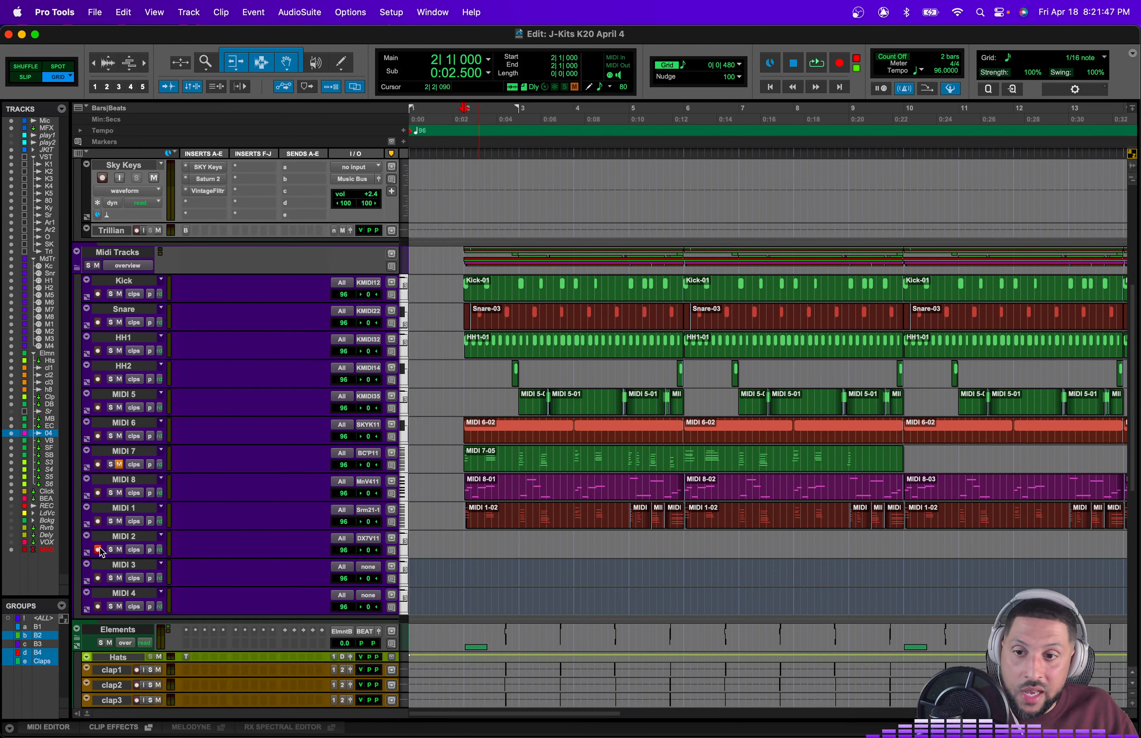
scroll(751, 534, down, 10)
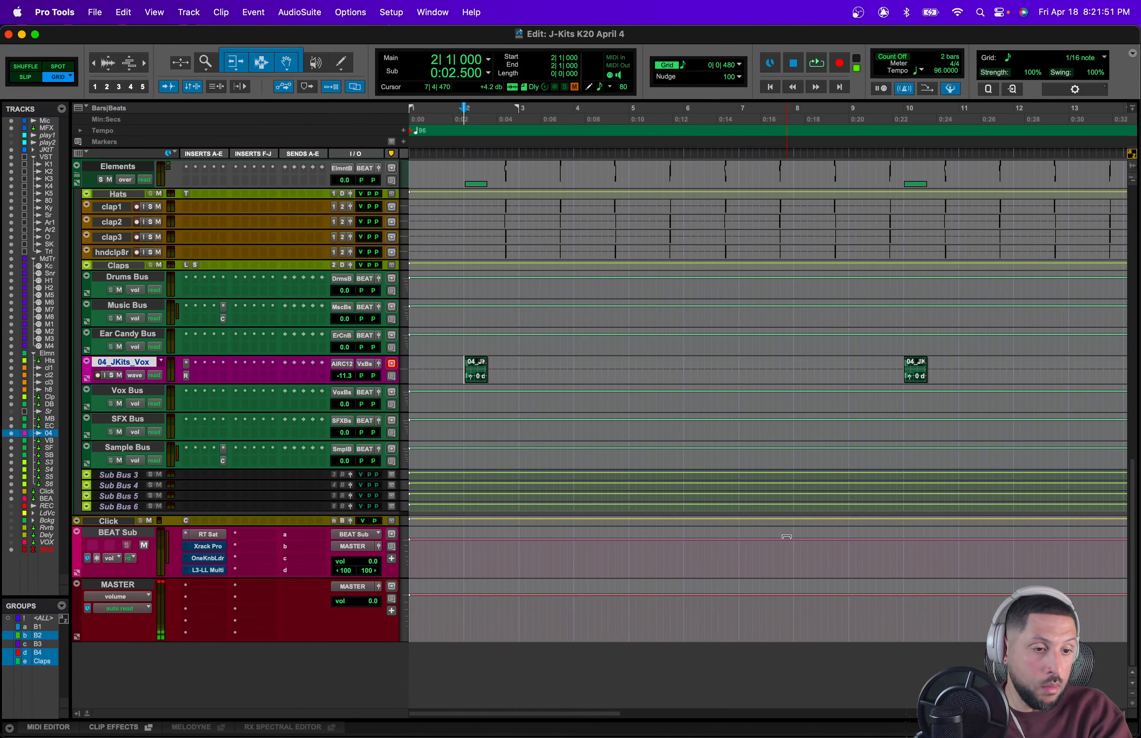
scroll(787, 536, up, 10)
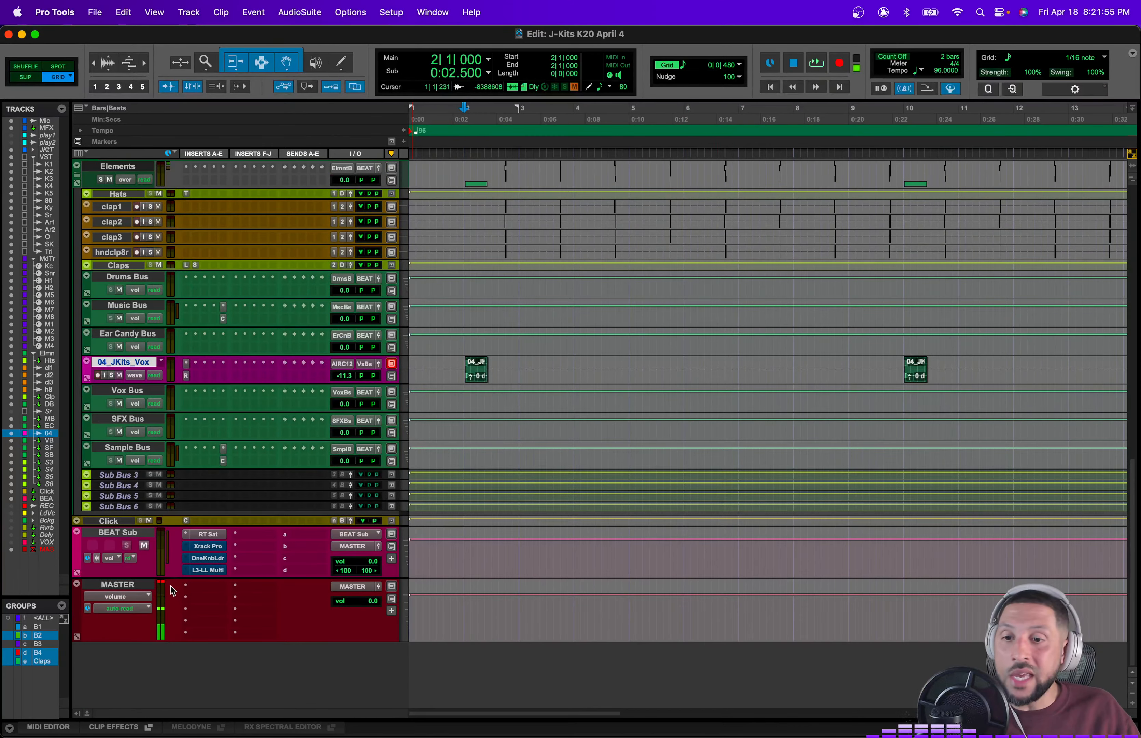
click(161, 584)
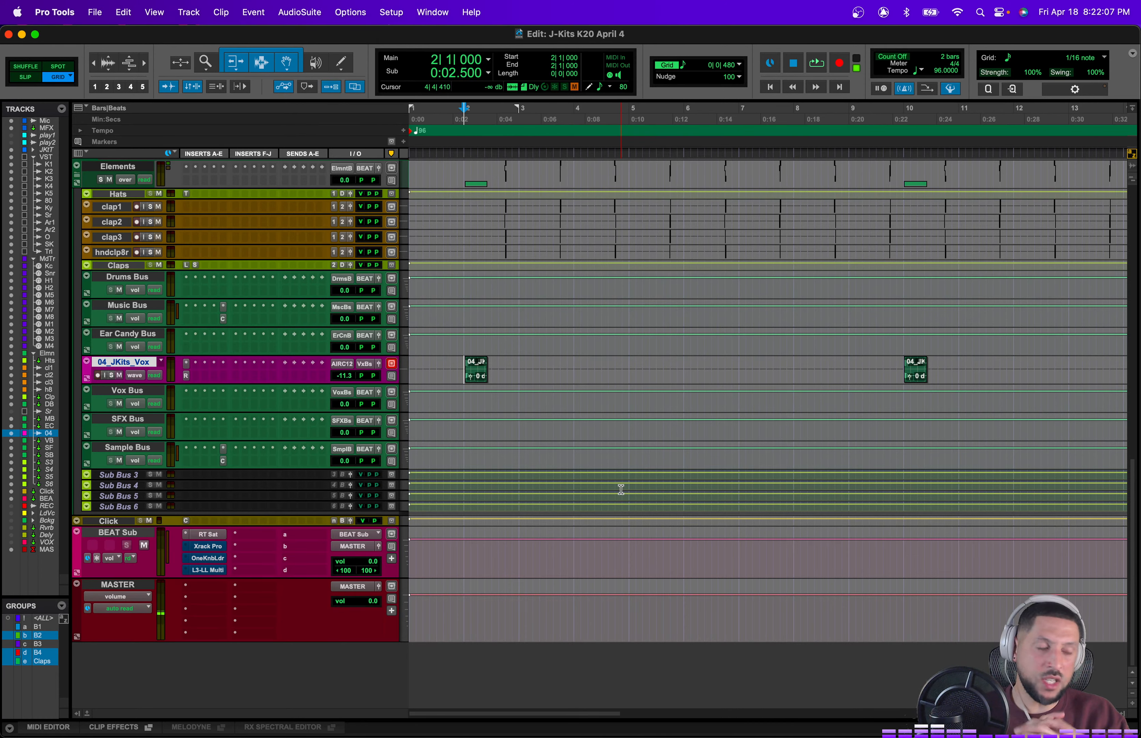
scroll(621, 490, up, 15)
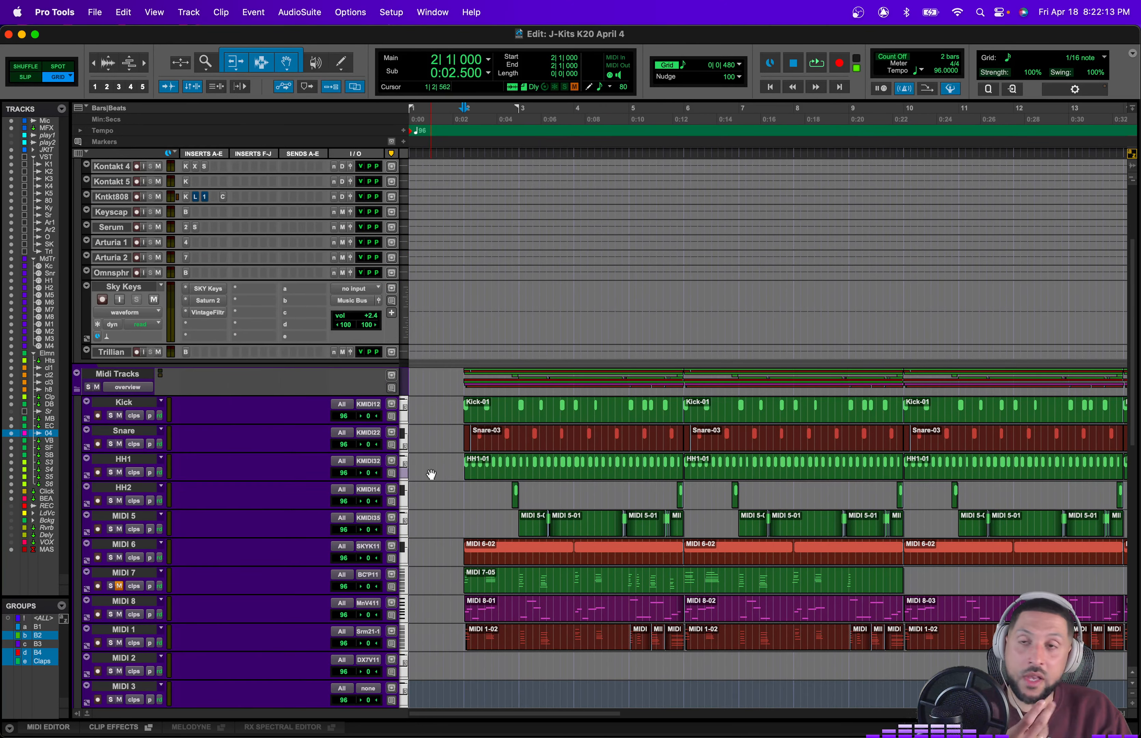
scroll(433, 475, up, 5)
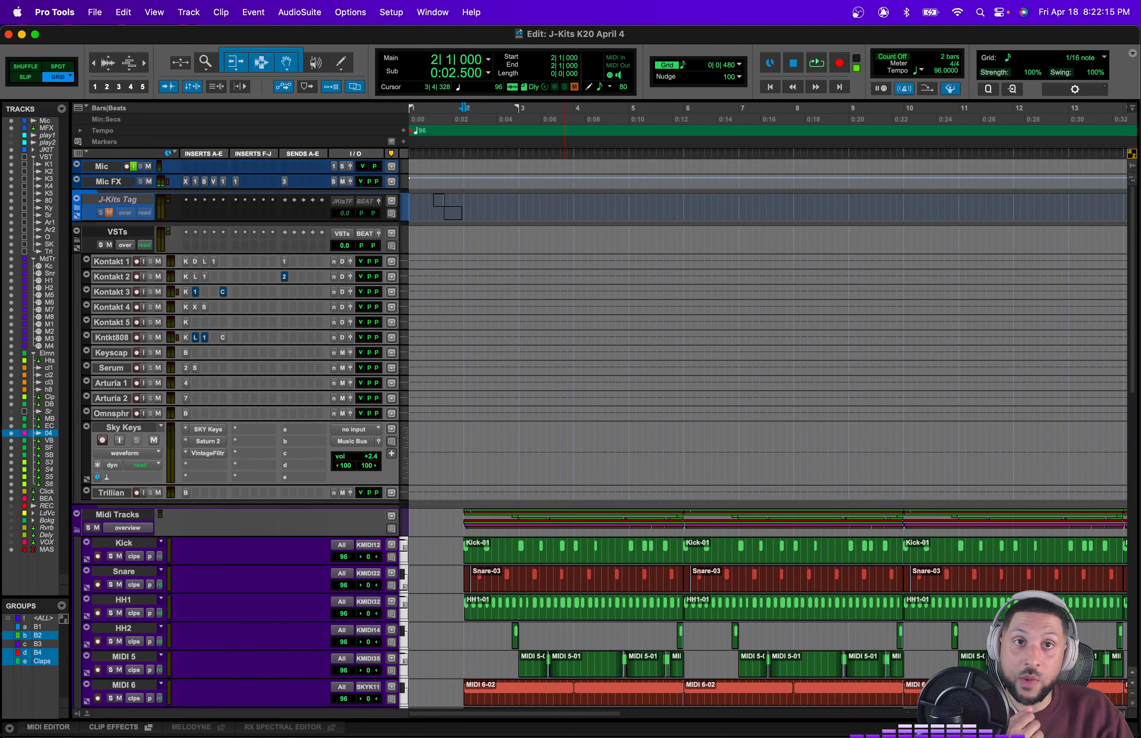